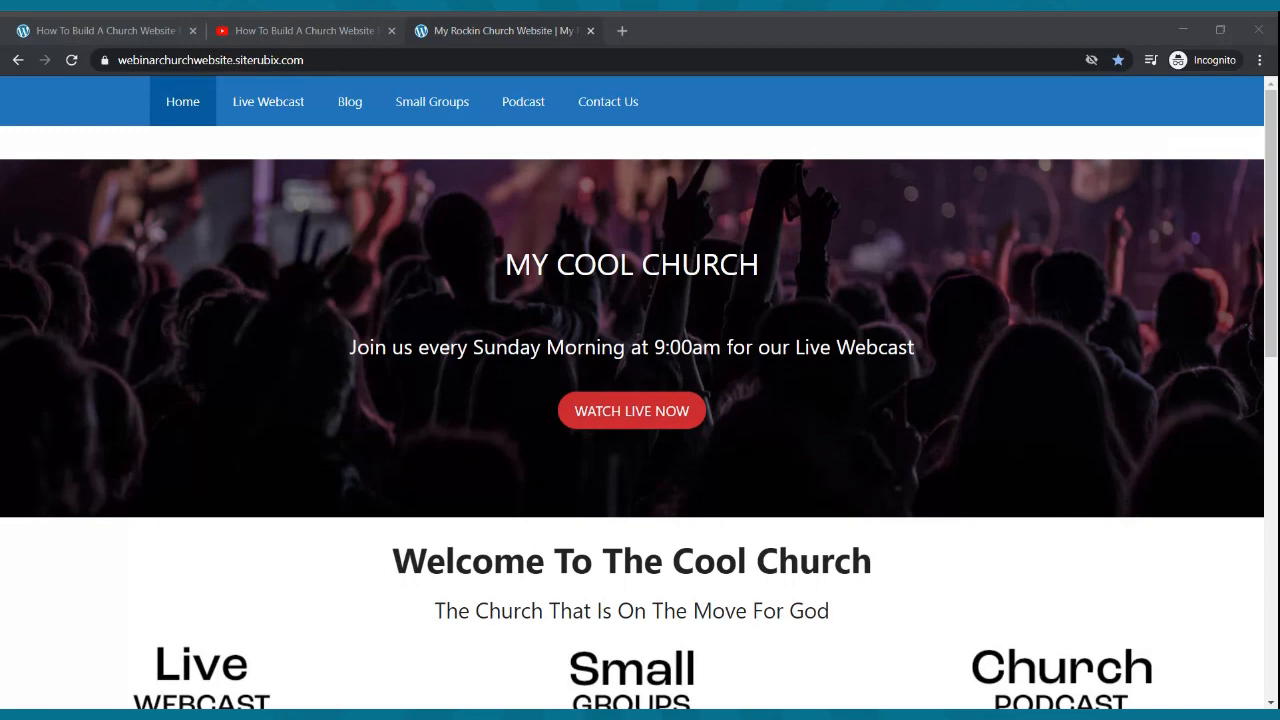
- Scroll up and down through the open webinar page to review its content
scroll(421, 410, down, 2)
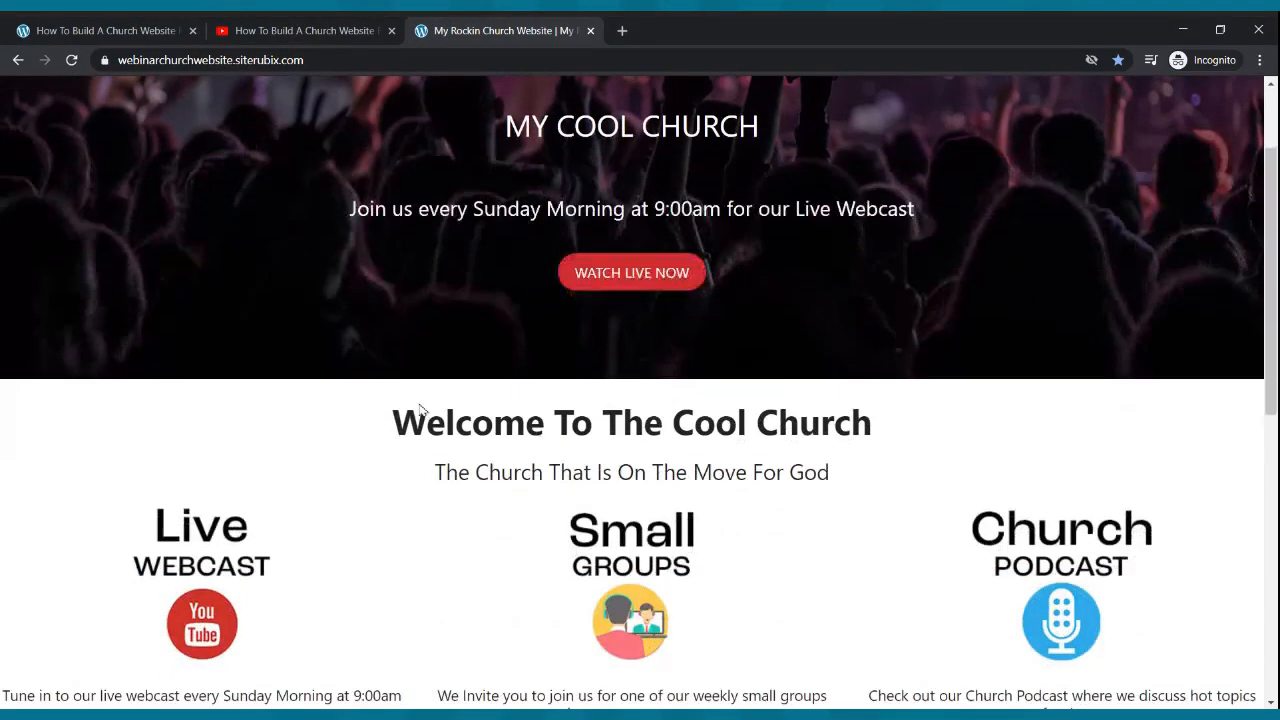
scroll(421, 410, down, 2)
scroll(449, 354, up, 4)
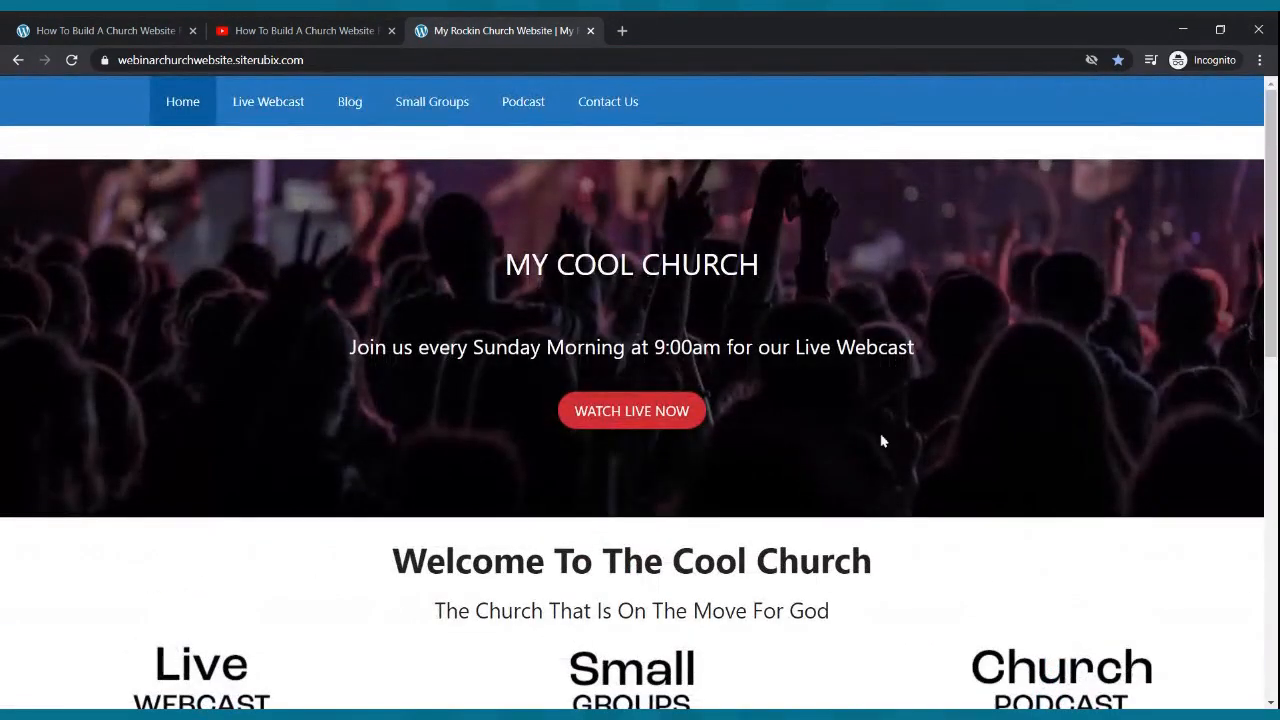
scroll(773, 397, down, 4)
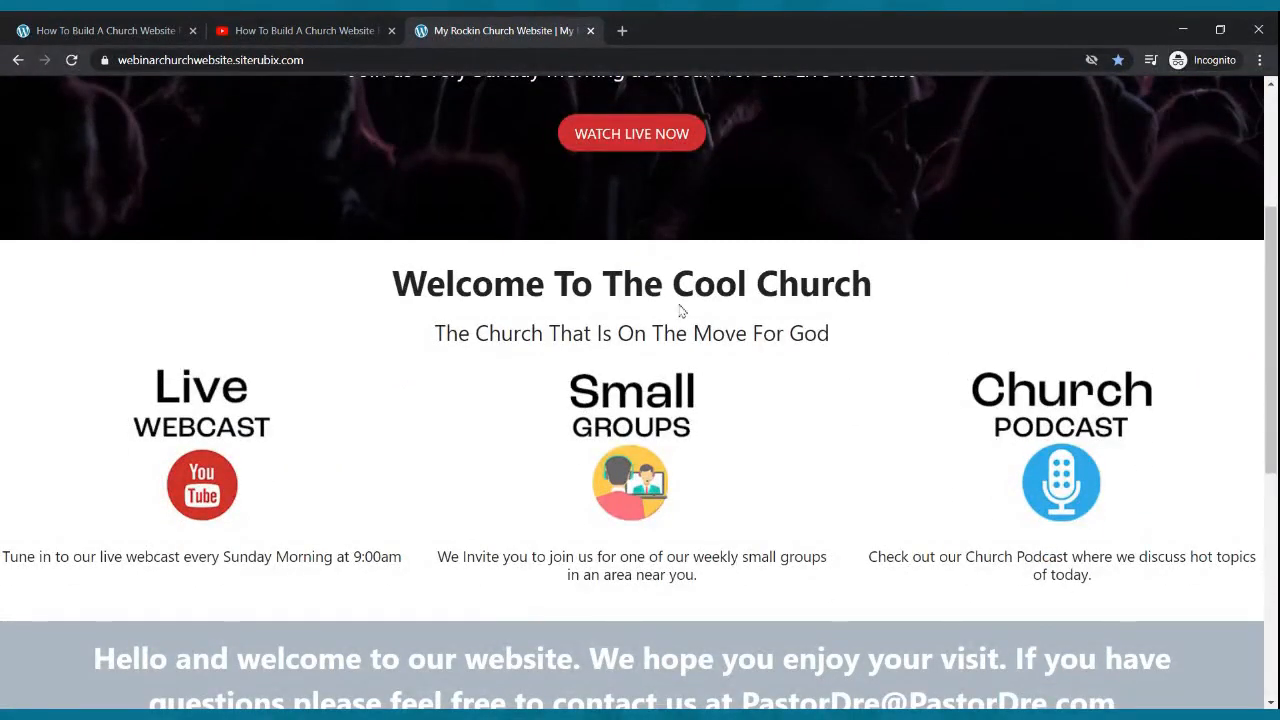
scroll(694, 131, up, 2)
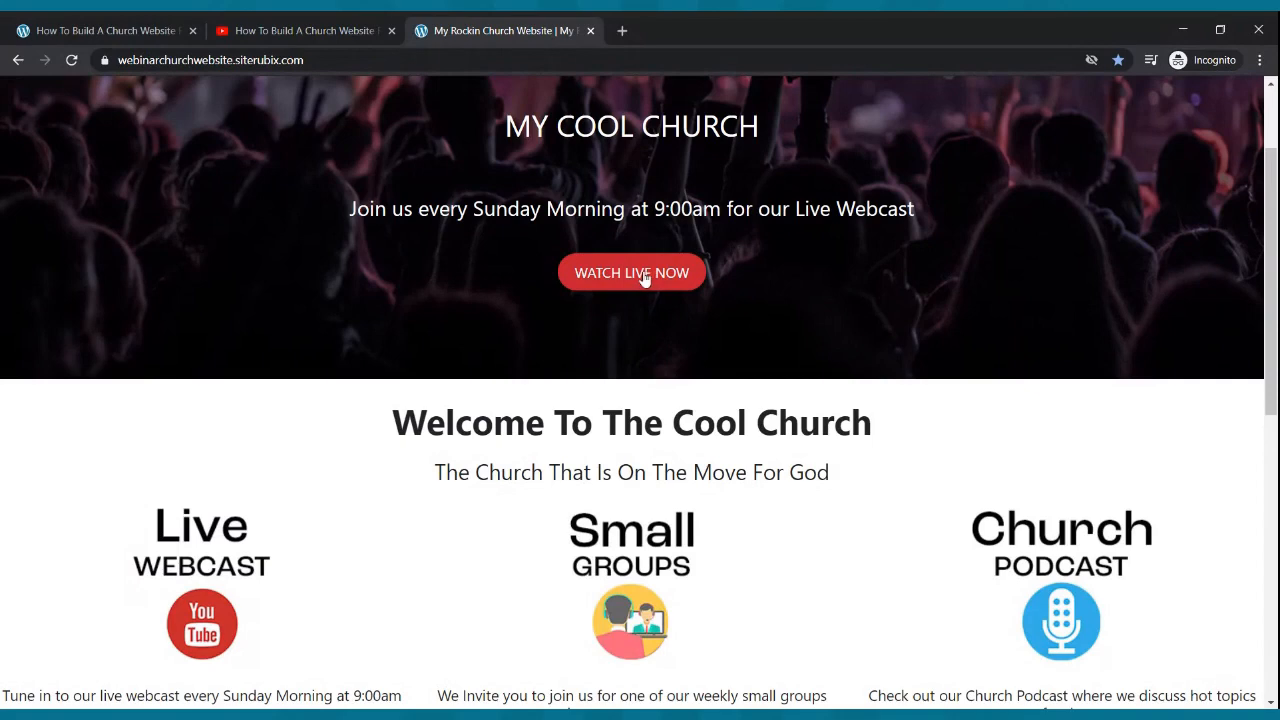
scroll(643, 278, down, 2)
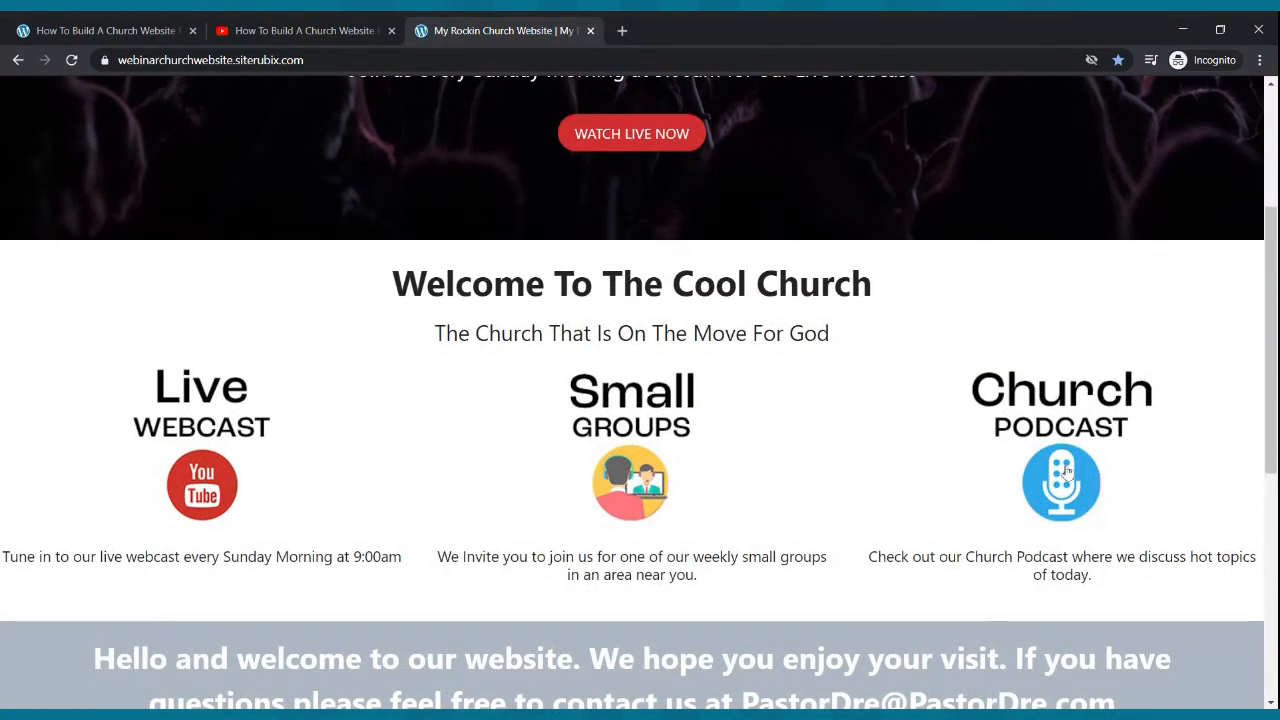
scroll(1060, 468, down, 5)
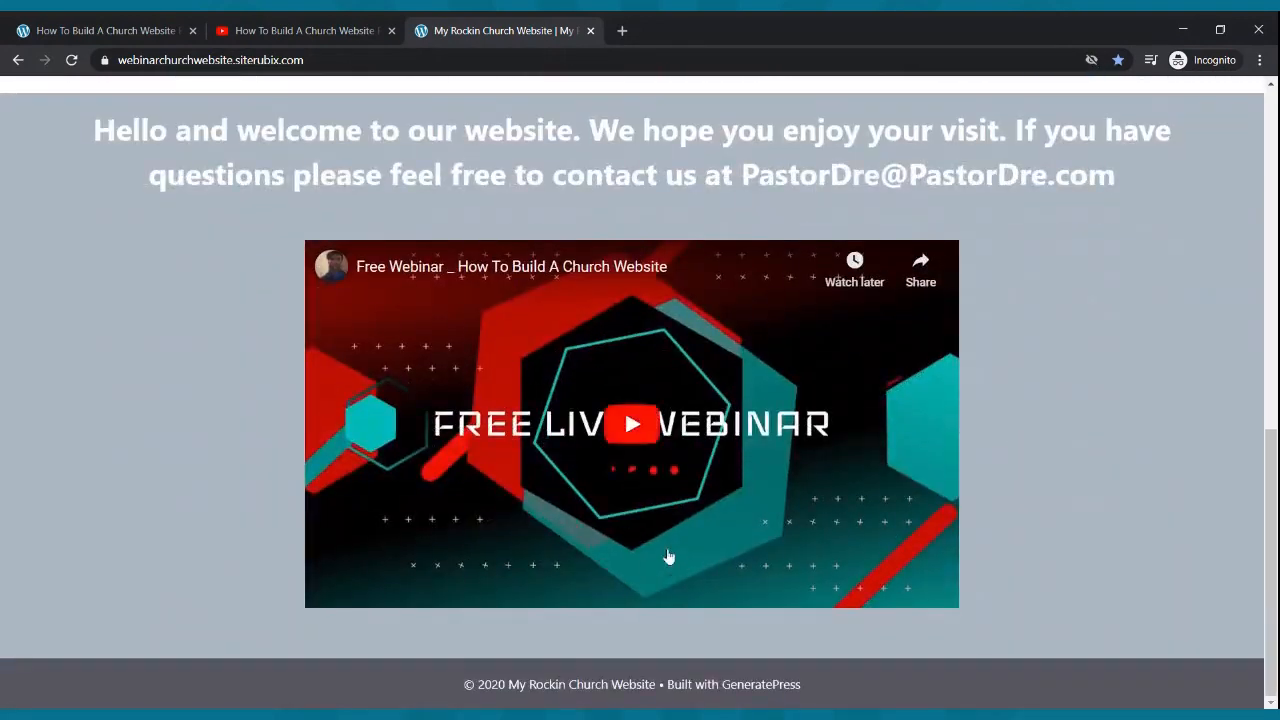
scroll(683, 532, up, 1)
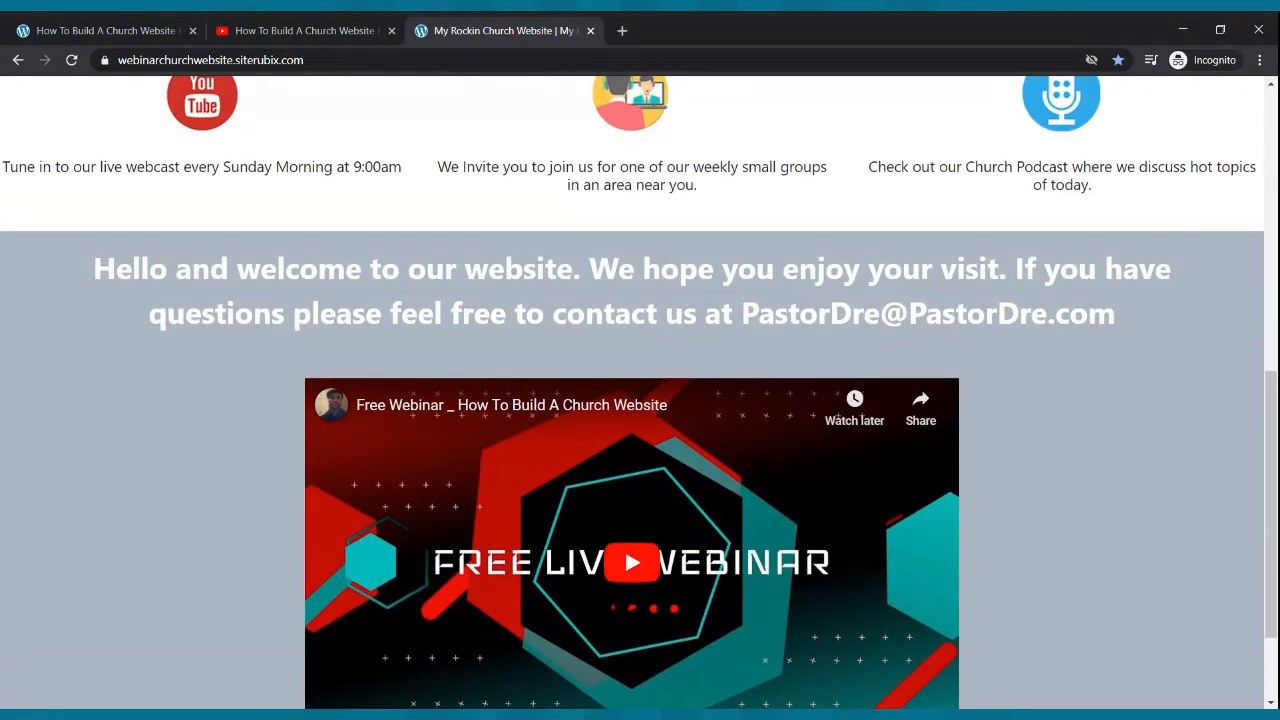
scroll(683, 532, down, 1)
scroll(683, 532, up, 6)
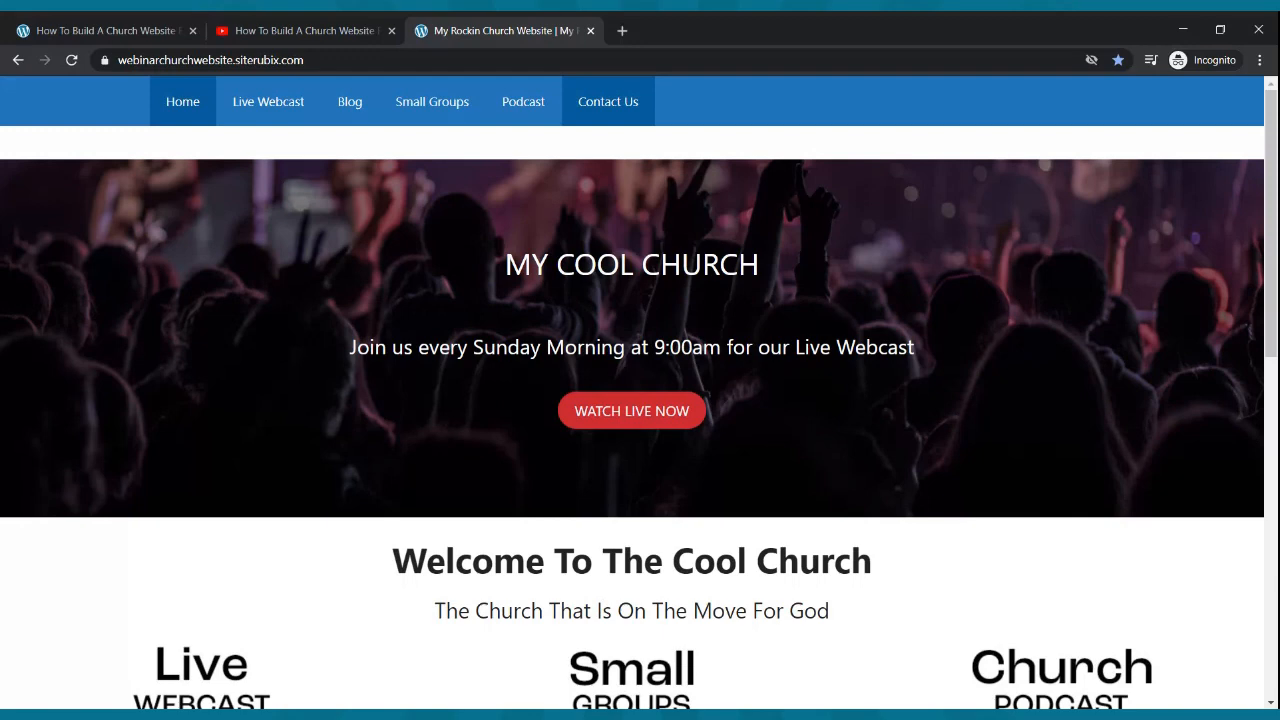
scroll(537, 166, down, 3)
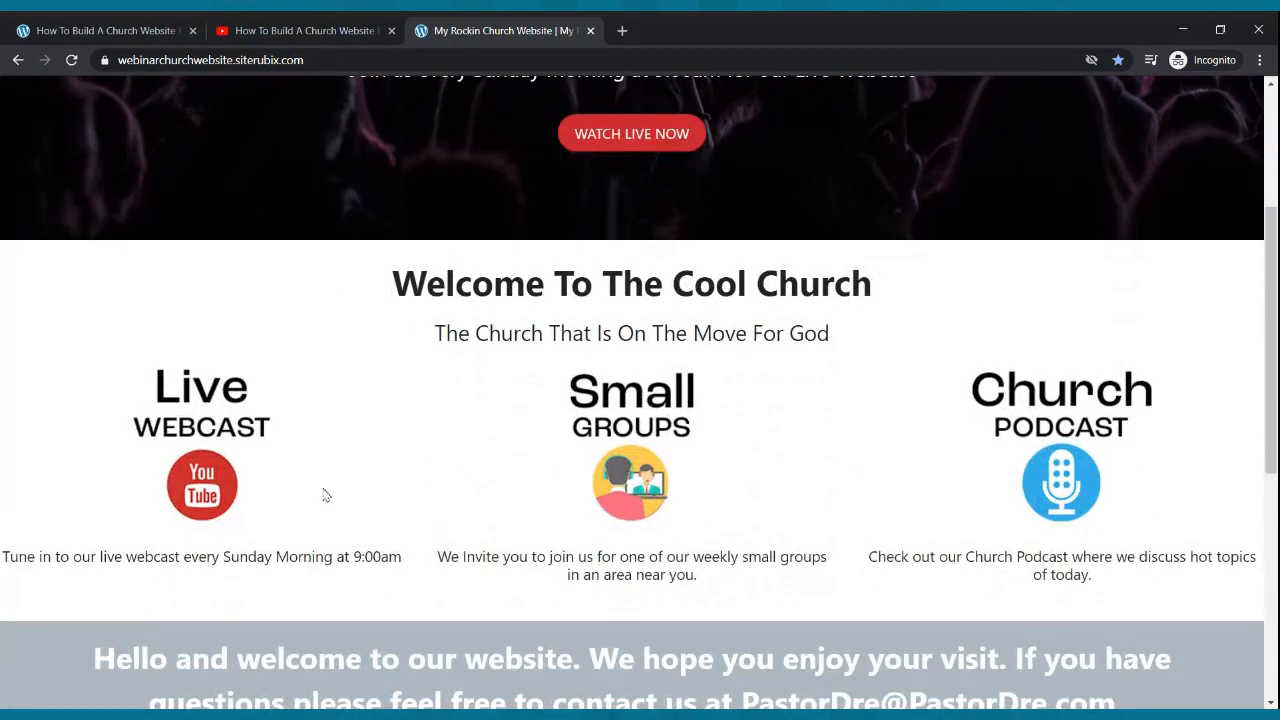
click(229, 705)
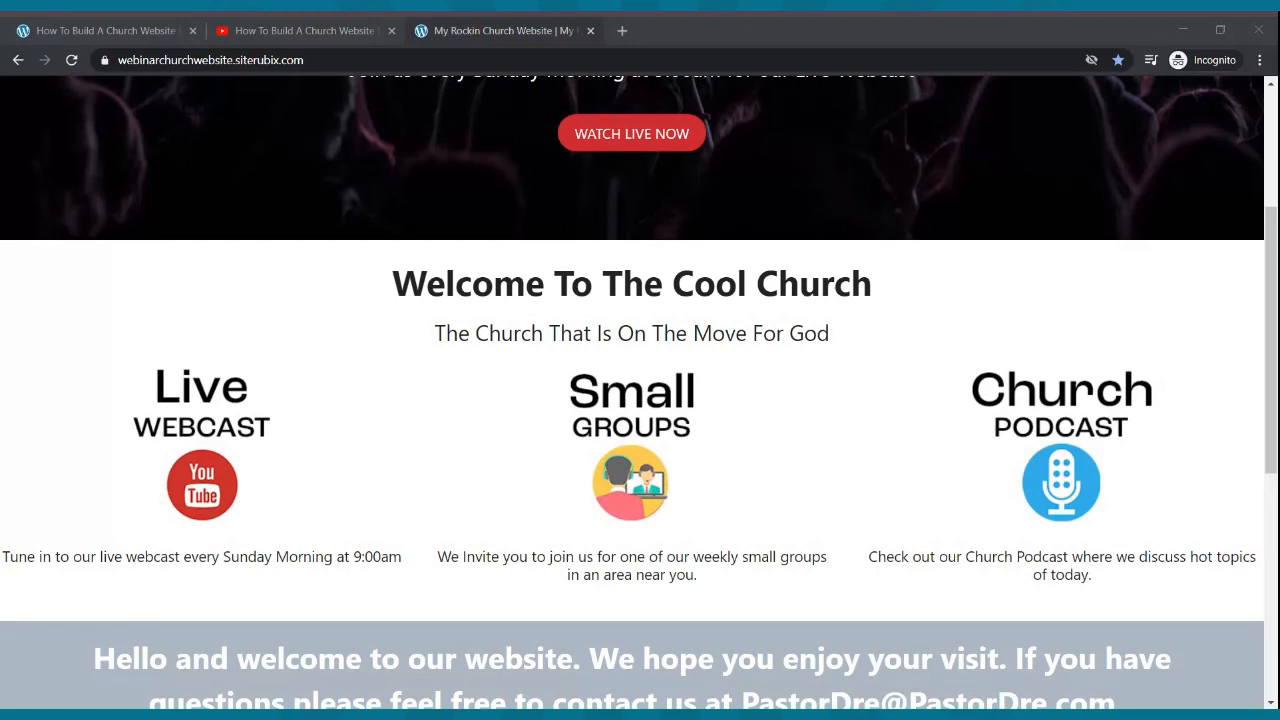
scroll(350, 256, up, 3)
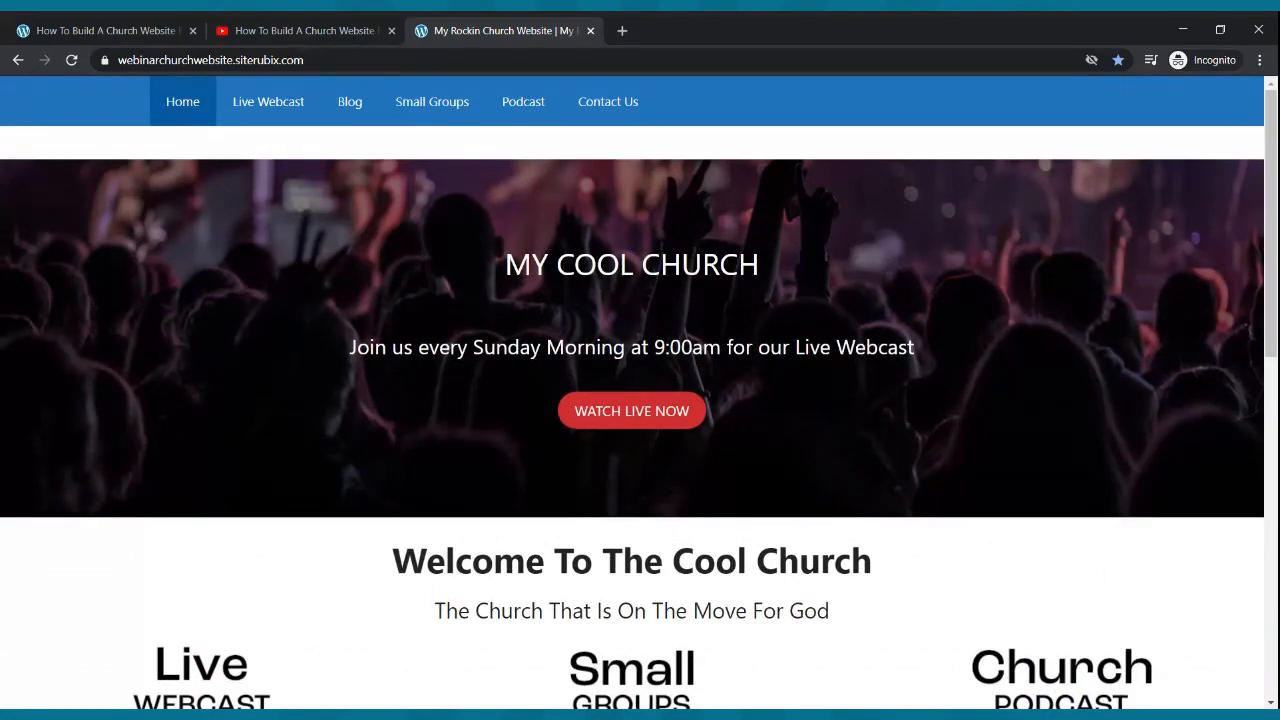
scroll(451, 288, down, 4)
scroll(451, 288, down, 3)
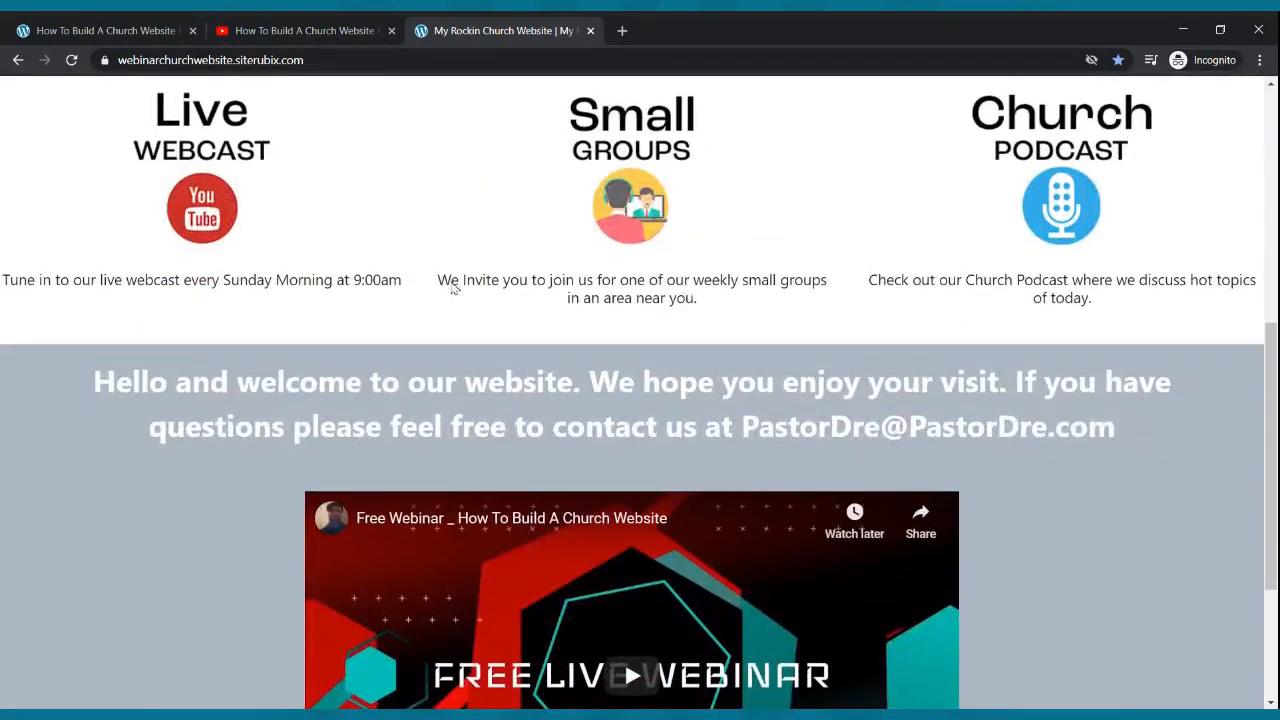
scroll(451, 288, up, 8)
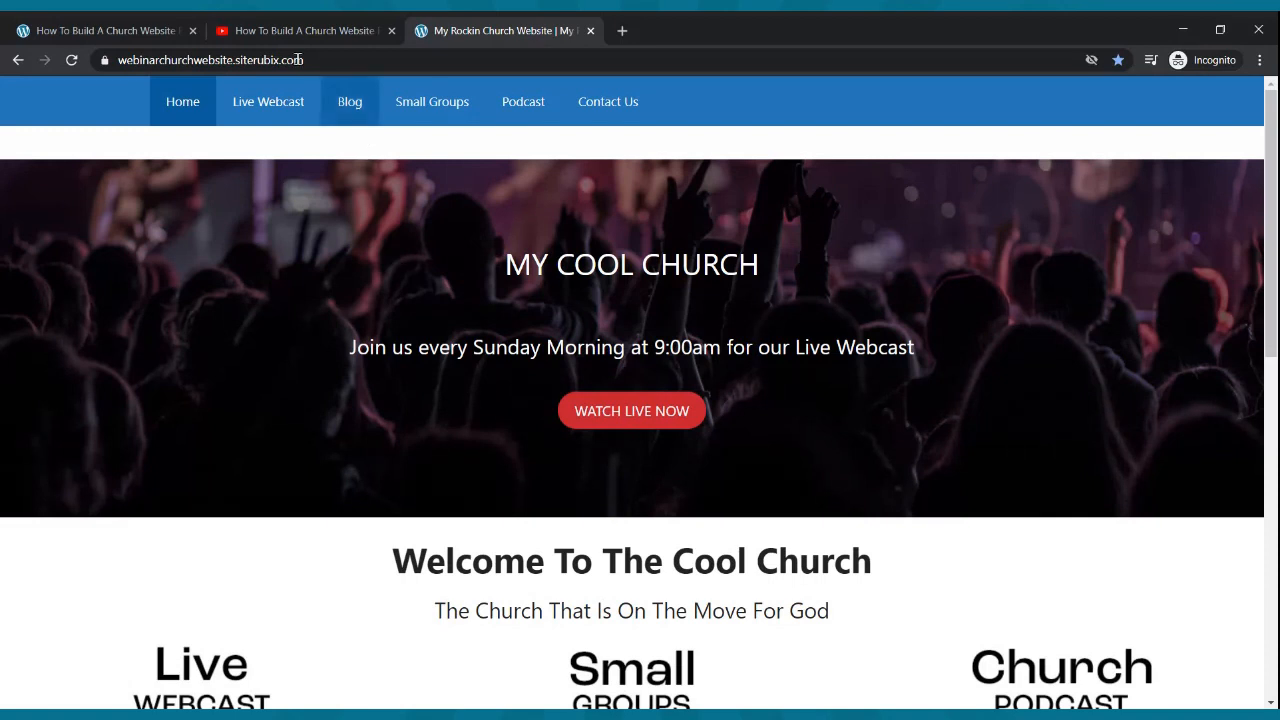
- Open pastordre.com's Free Website link to bring up the SiteRubix signup page
click(150, 30)
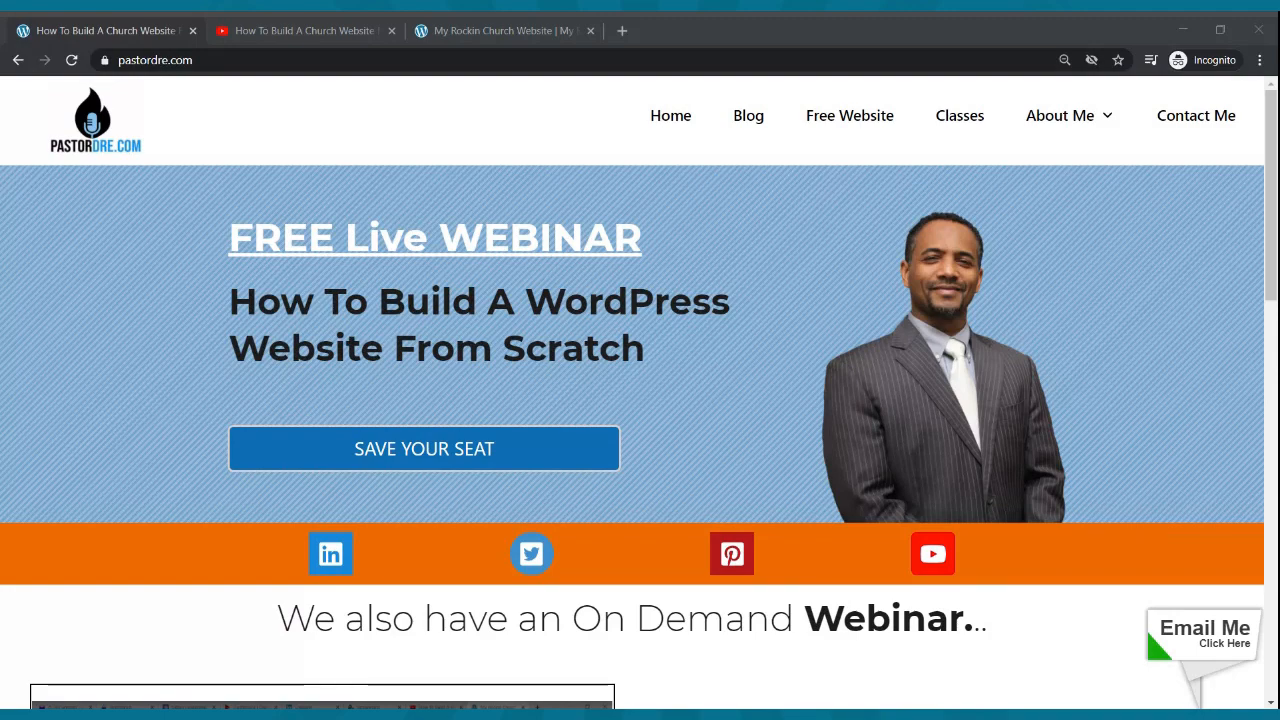
click(334, 491)
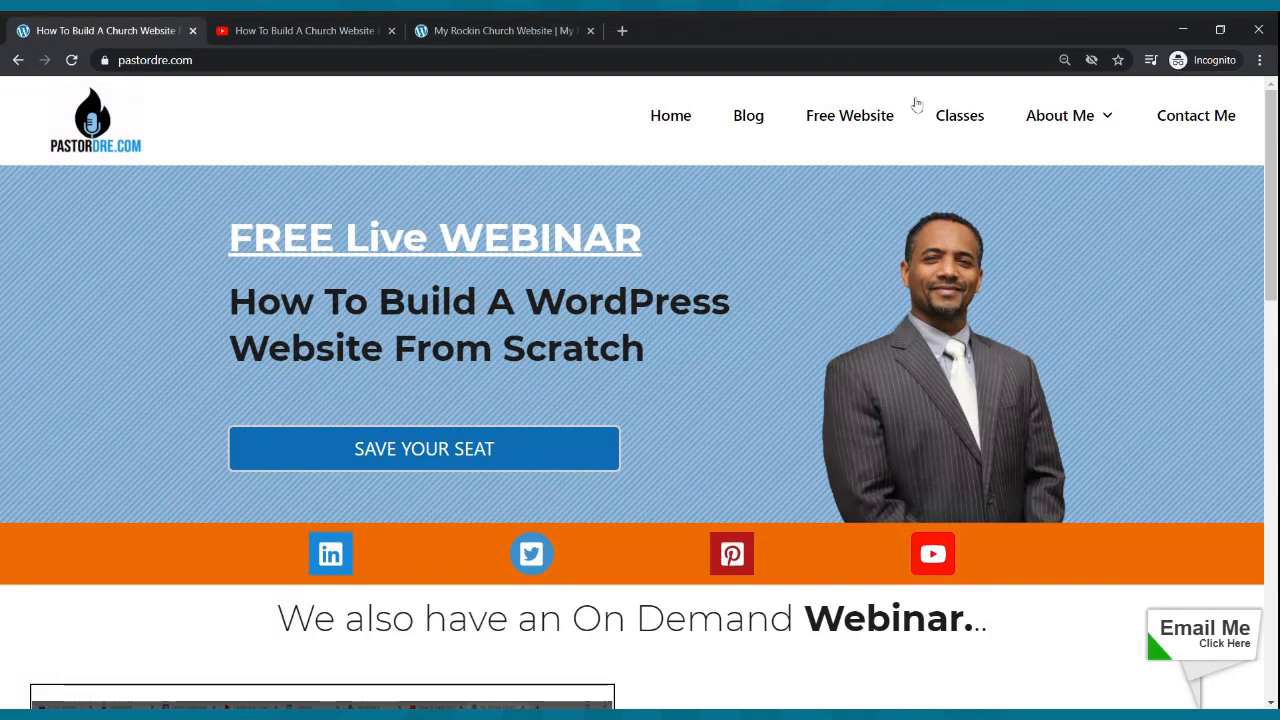
click(842, 120)
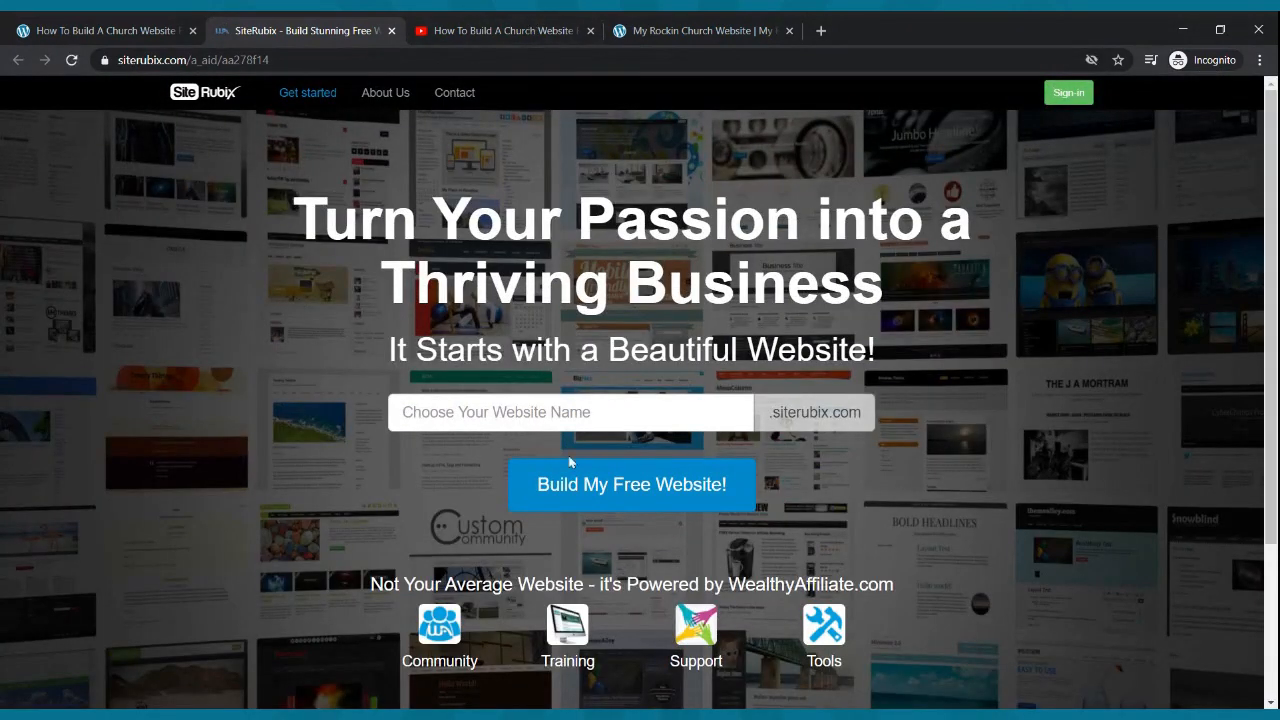
- Replace the trial name pastordrewebinar with churchwebsitewebinar and build the free website
click(557, 424)
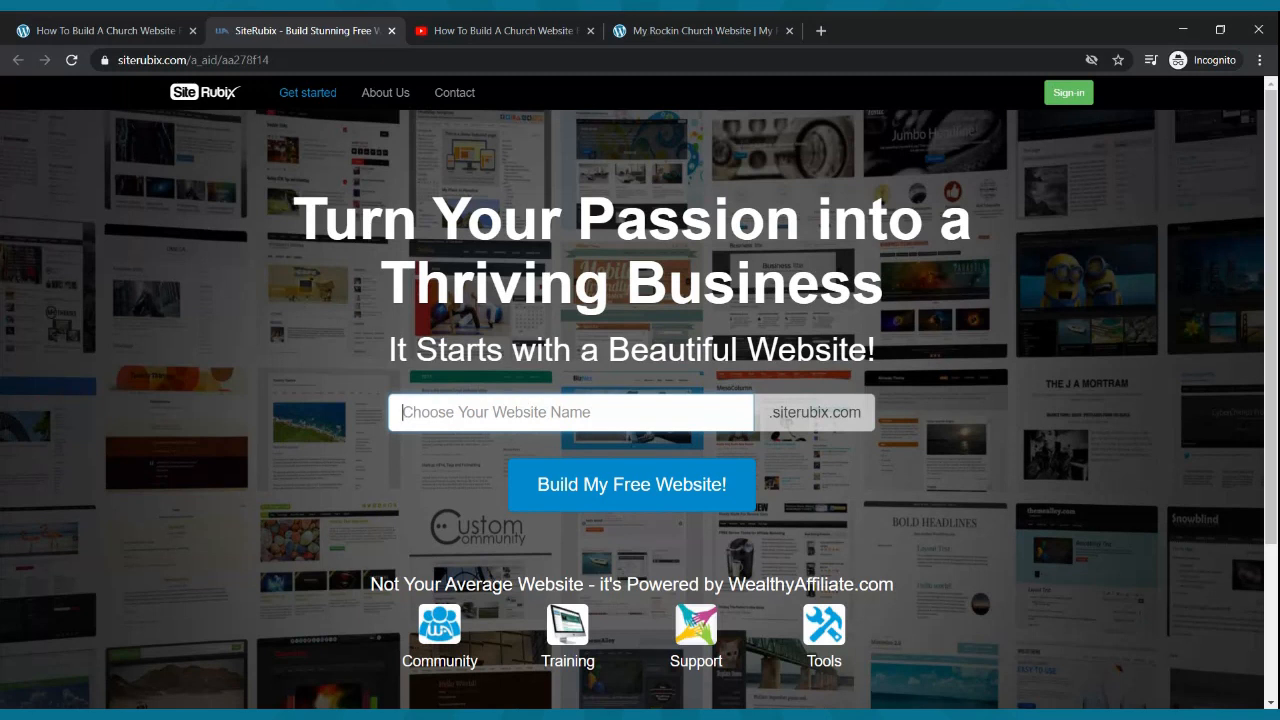
click(562, 423)
text(pastordrewebinar)
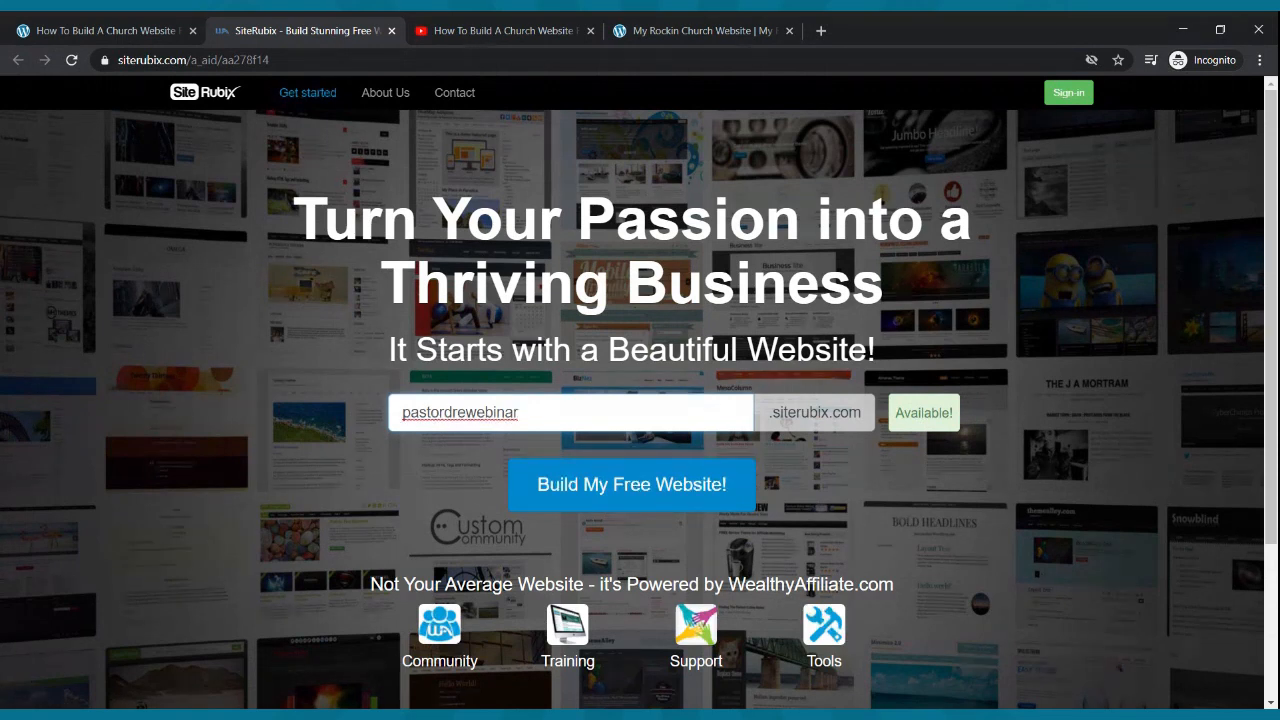
key(BackSpace)
key(BackSpace)
key(BackSpace)
key(BackSpace)
key(BackSpace)
key(BackSpace)
key(BackSpace)
key(BackSpace)
key(BackSpace)
key(BackSpace)
key(BackSpace)
key(BackSpace)
key(BackSpace)
key(BackSpace)
key(BackSpace)
key(BackSpace)
text(dhurchwebsite)
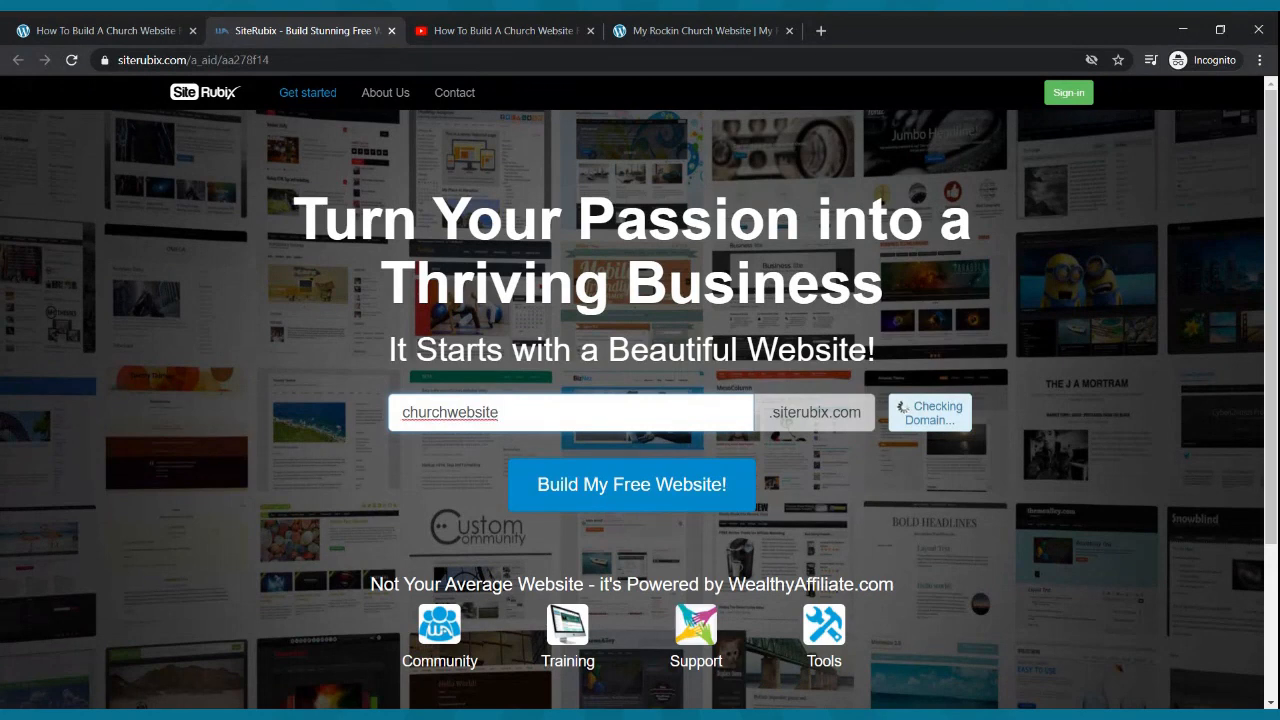
text(webinar)
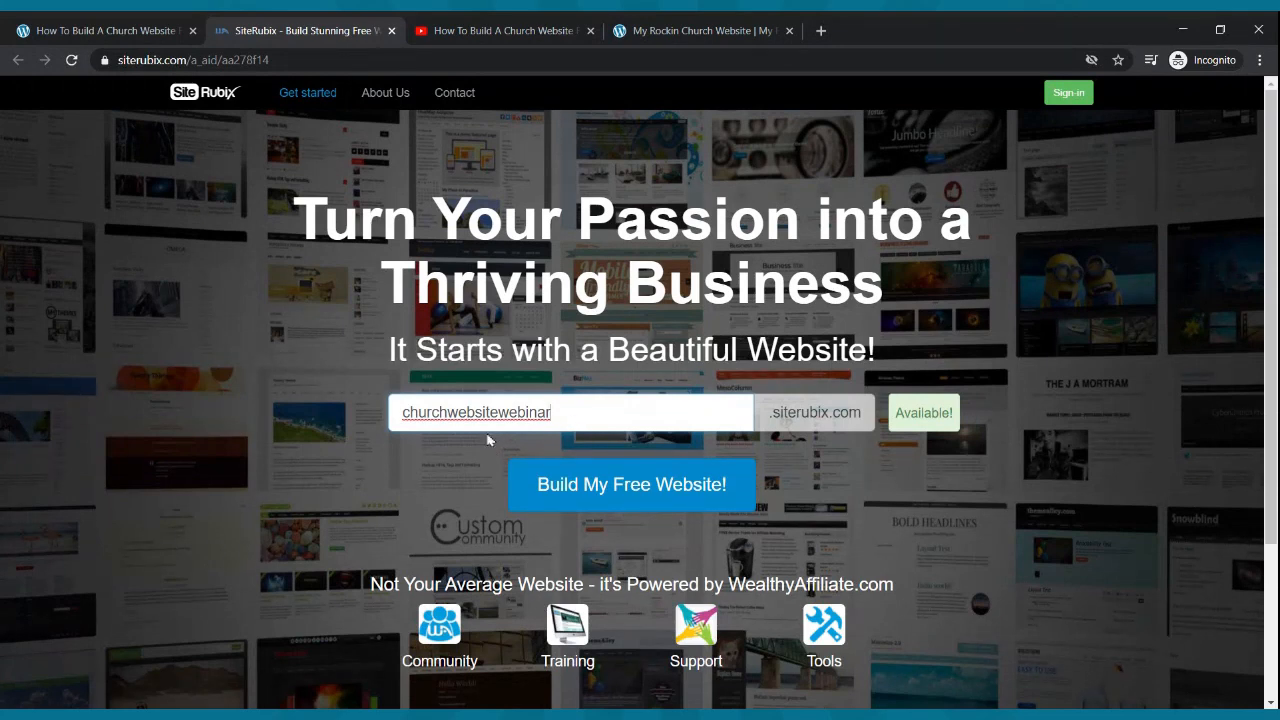
click(676, 490)
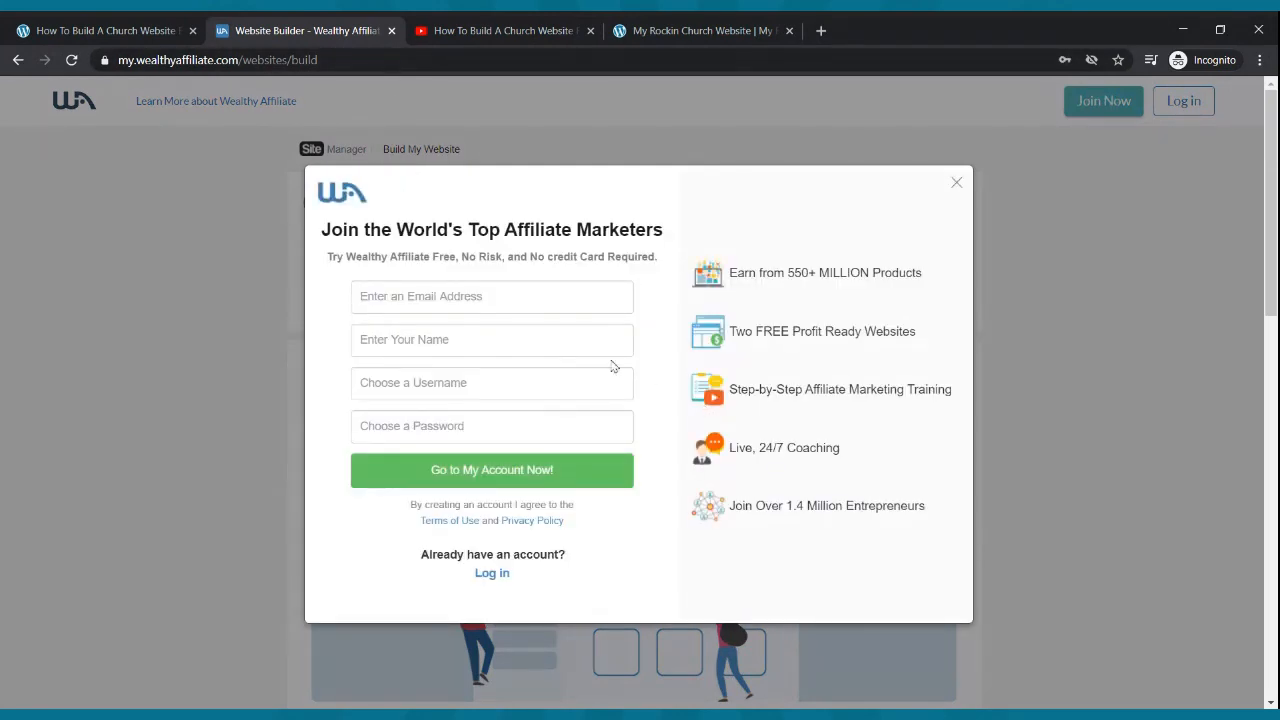
- Go through the sign-up form's e-mail, full name, username and password fields
click(509, 298)
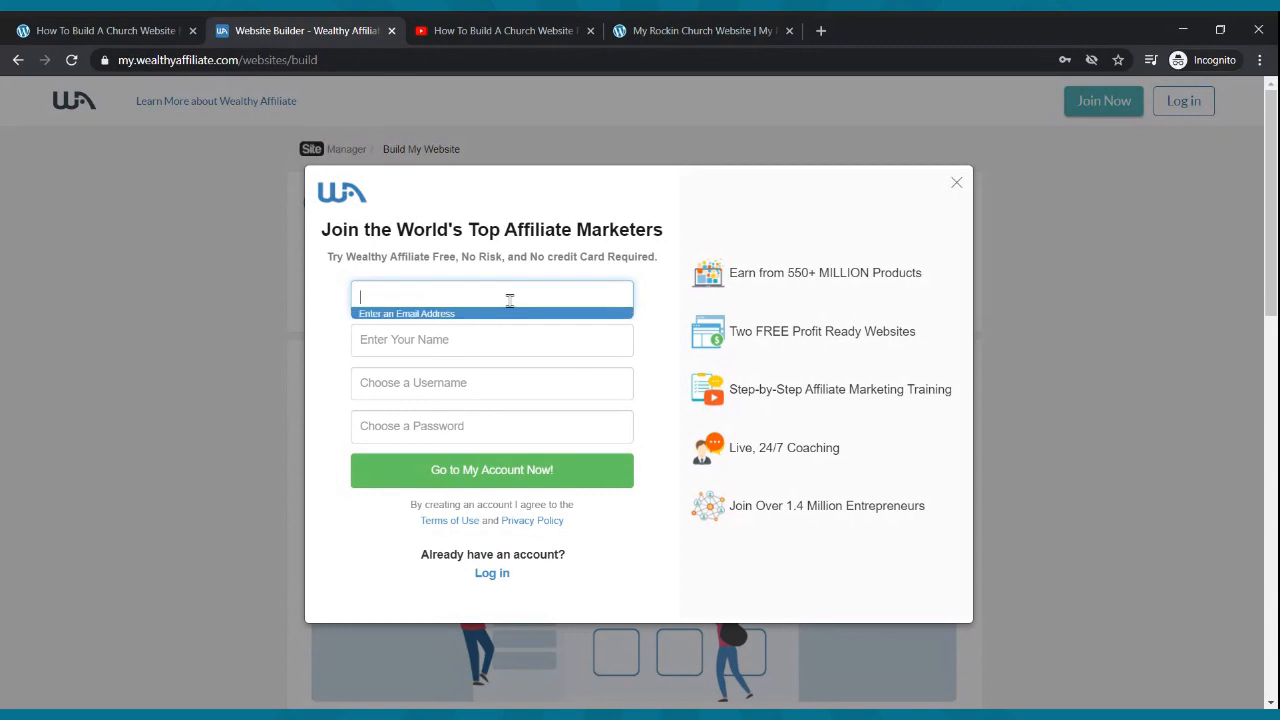
click(470, 348)
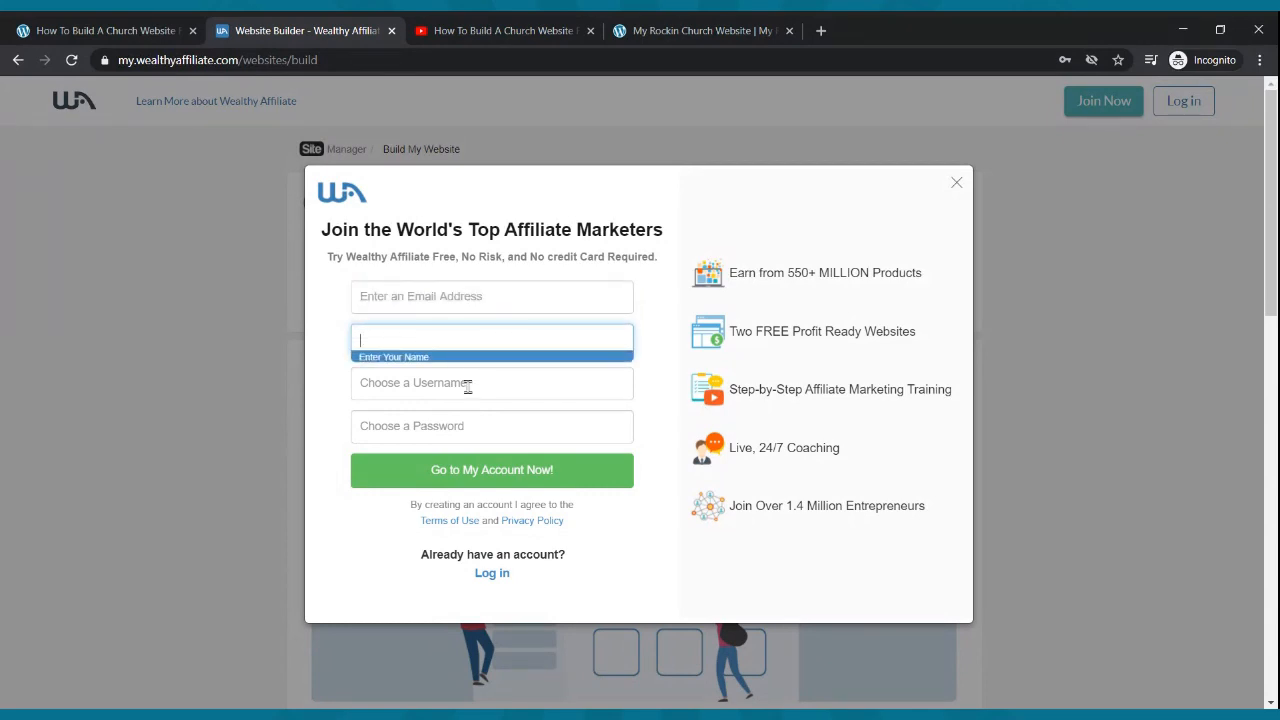
click(455, 383)
click(457, 430)
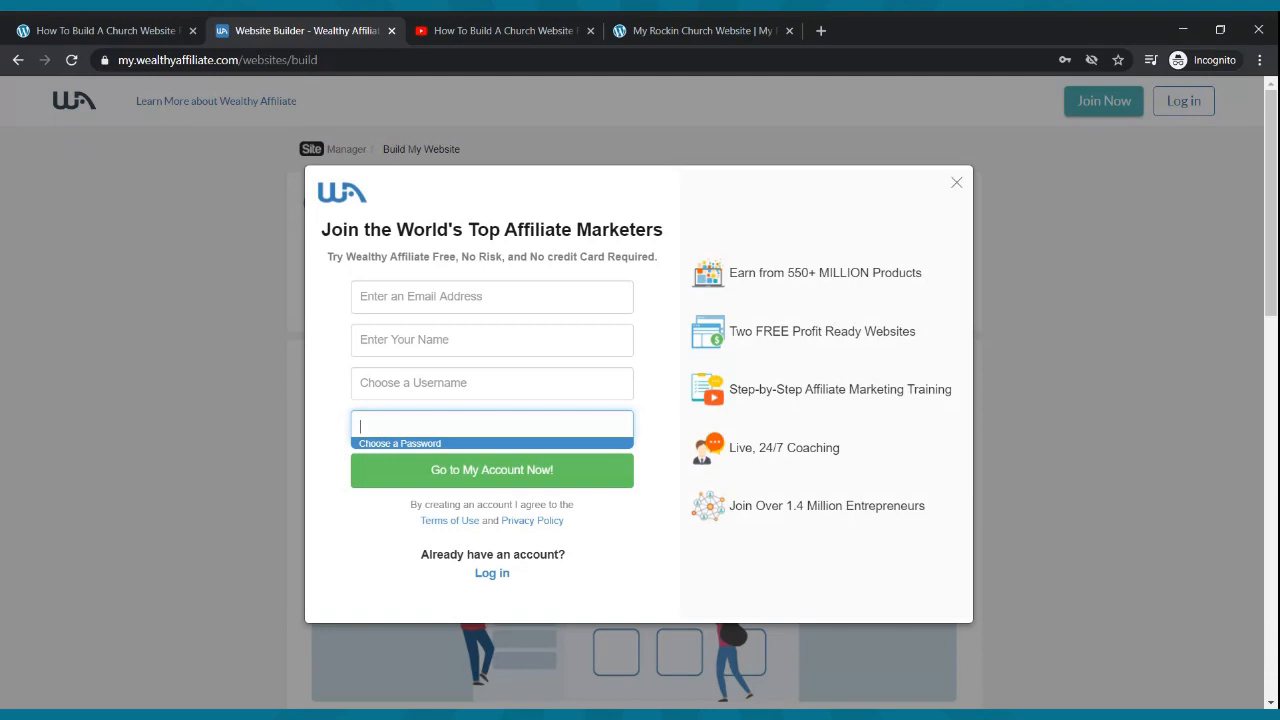
click(408, 300)
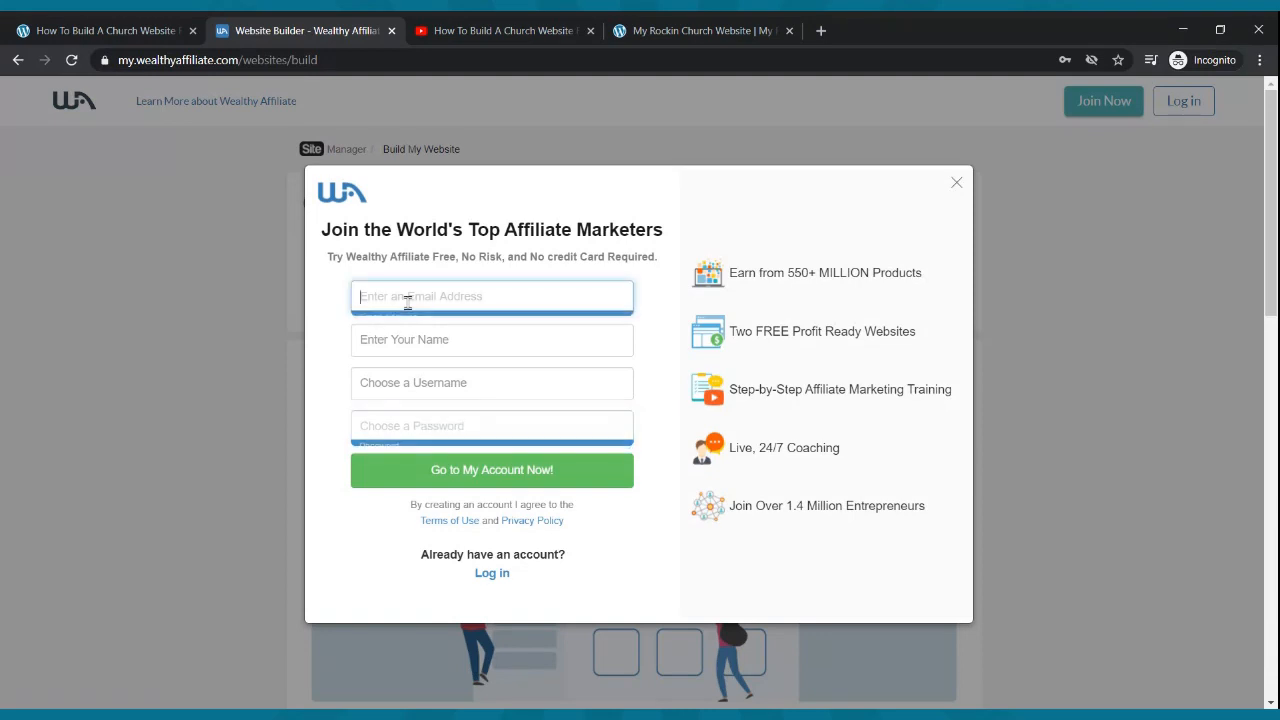
click(398, 338)
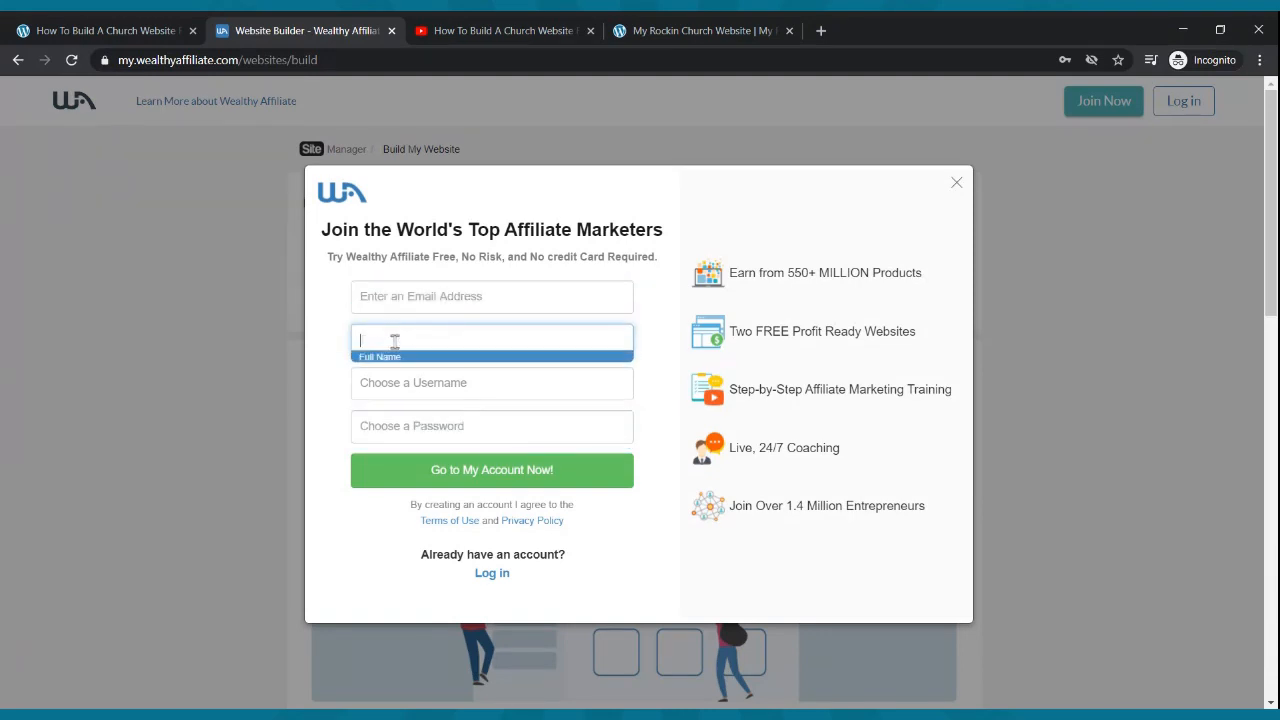
click(413, 390)
click(415, 420)
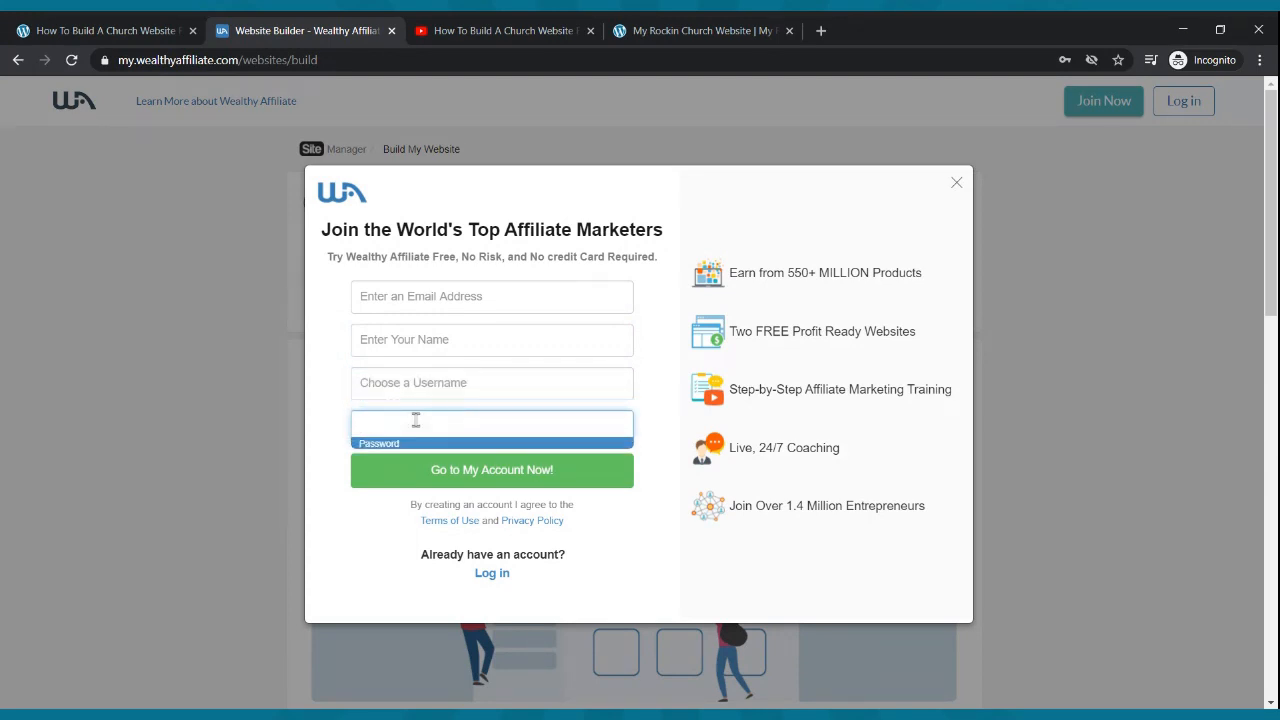
click(1051, 363)
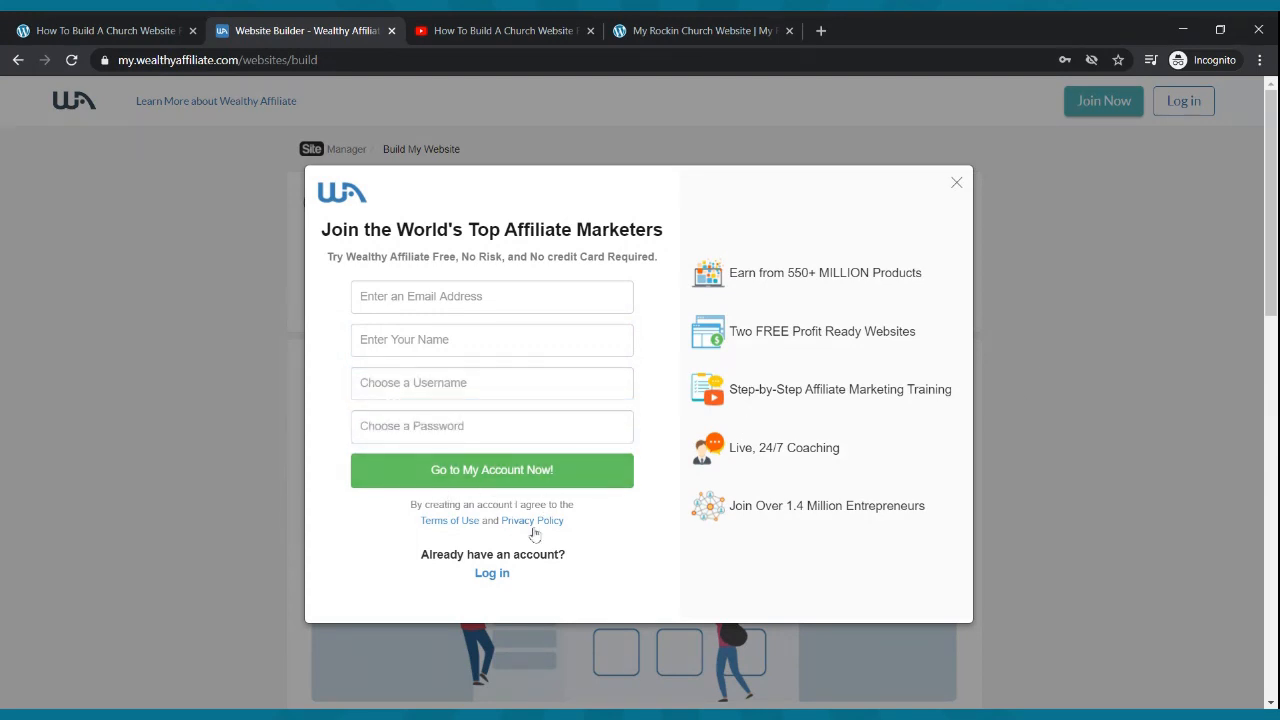
- Switch to the existing-account form and log in with the saved credentials
click(504, 576)
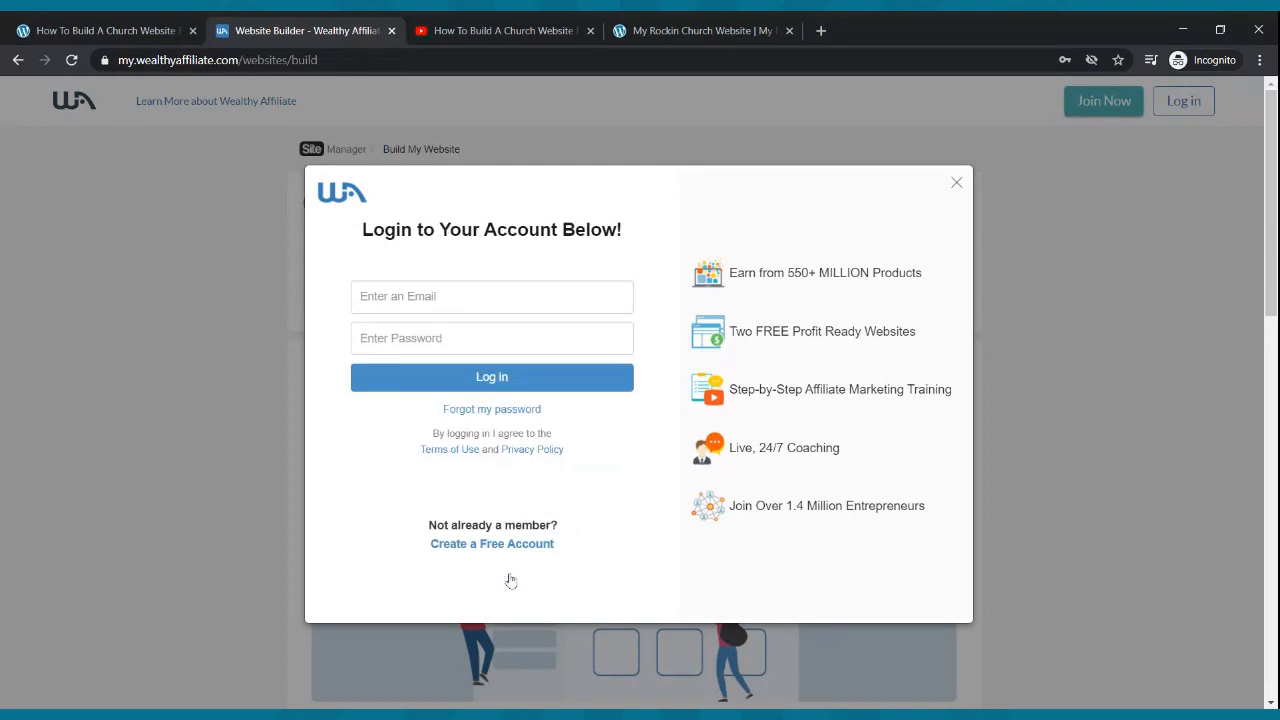
click(511, 309)
click(509, 335)
click(501, 389)
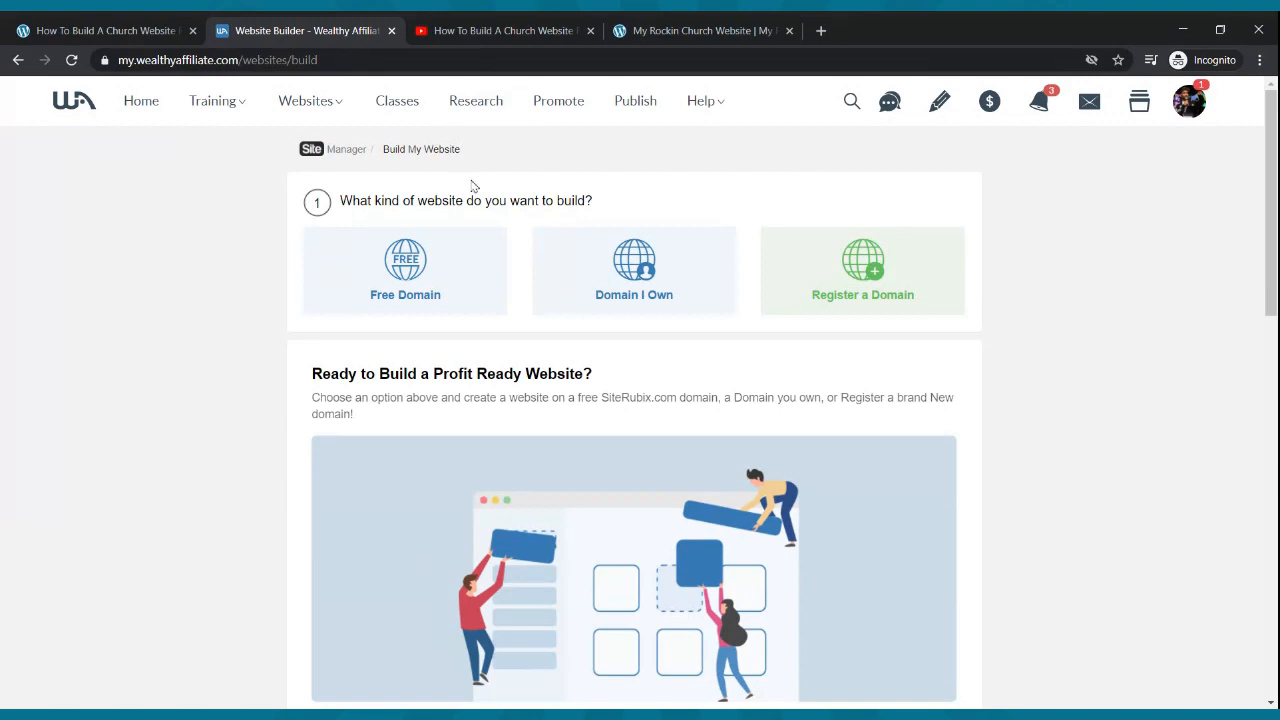
- Choose Free Domain and enter churchwebsitewebinar as the domain name
click(404, 279)
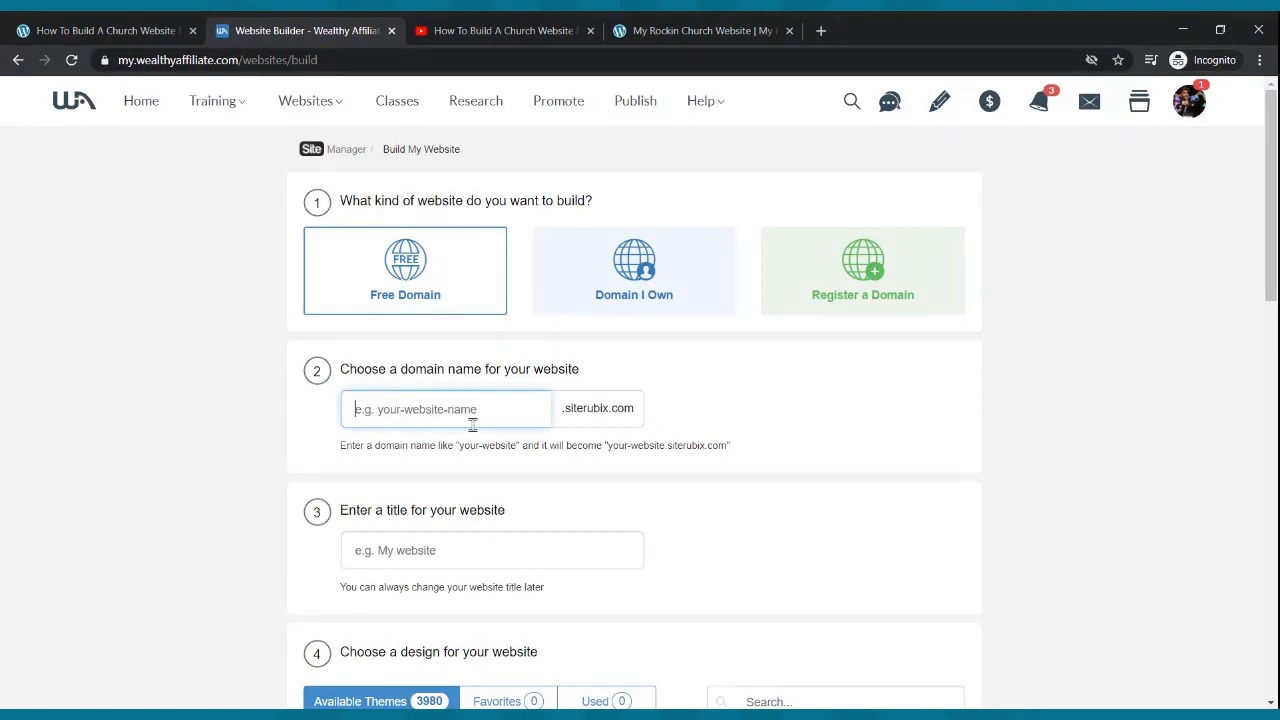
text(chur)
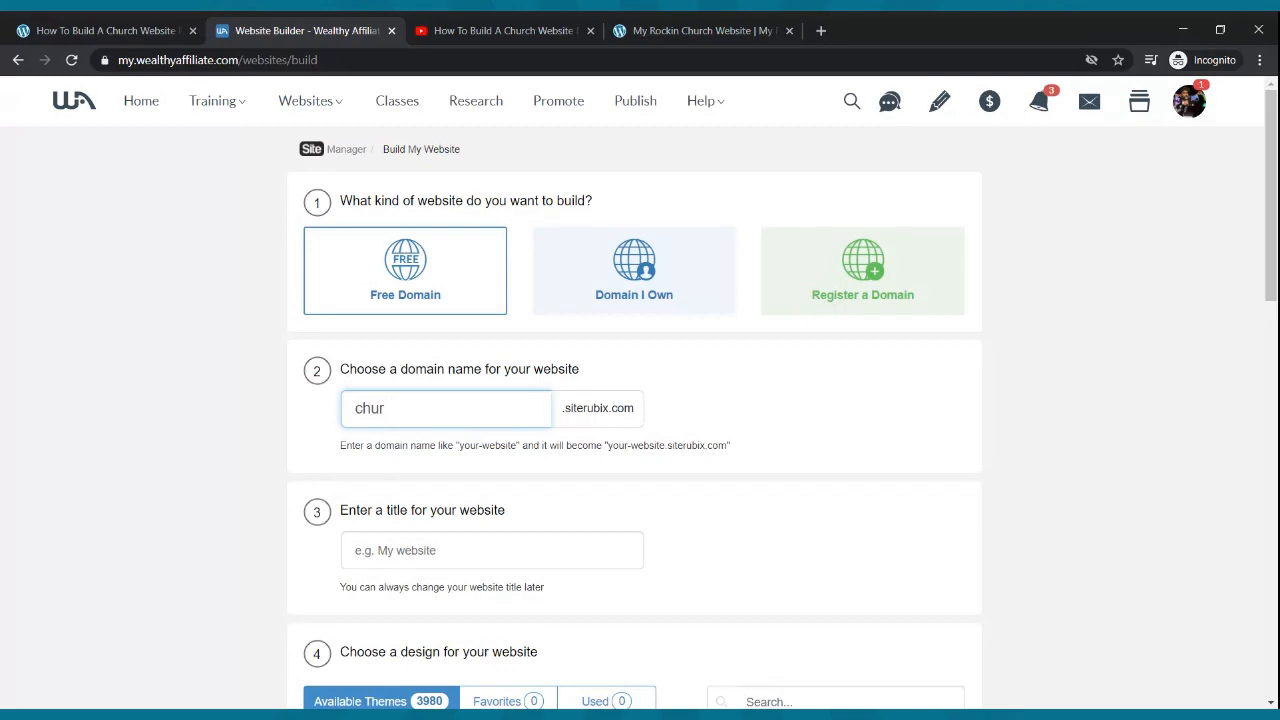
text(chwebsitewebinar)
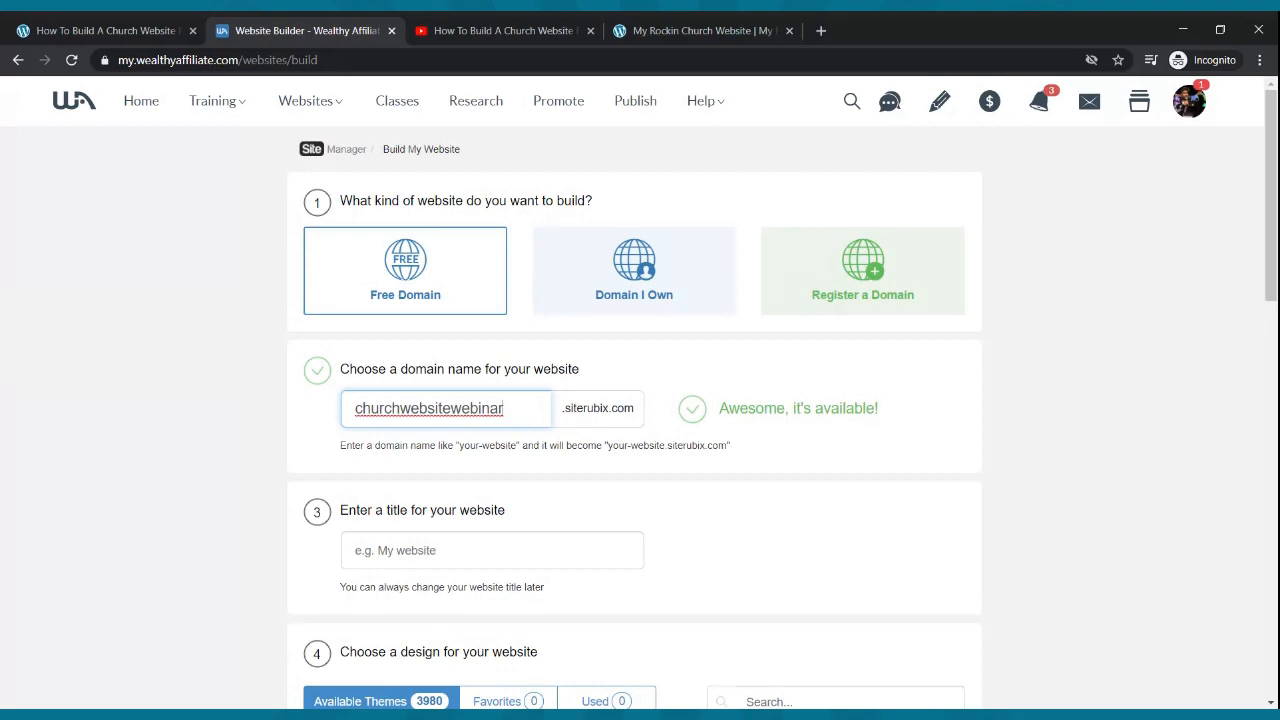
scroll(486, 443, down, 1)
- Title the site 'How To Build A WordPress Website For Your Church' and scroll to the themes
click(481, 418)
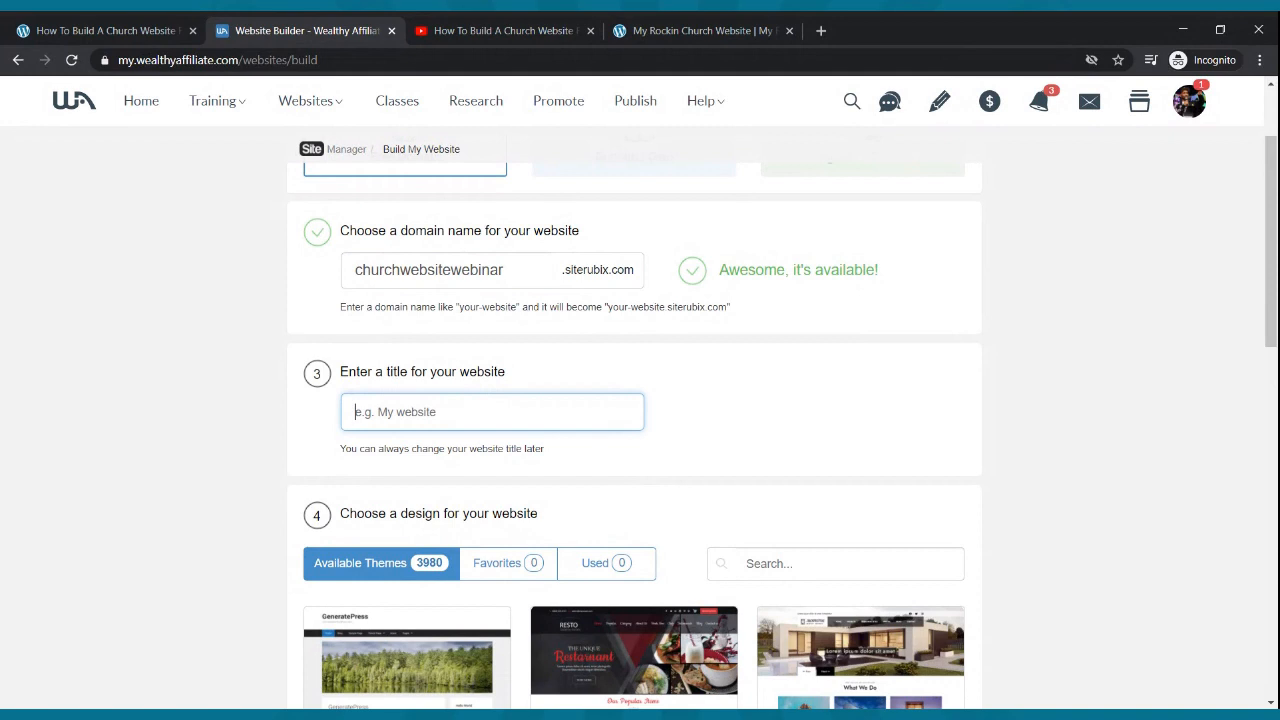
text(How To Buil)
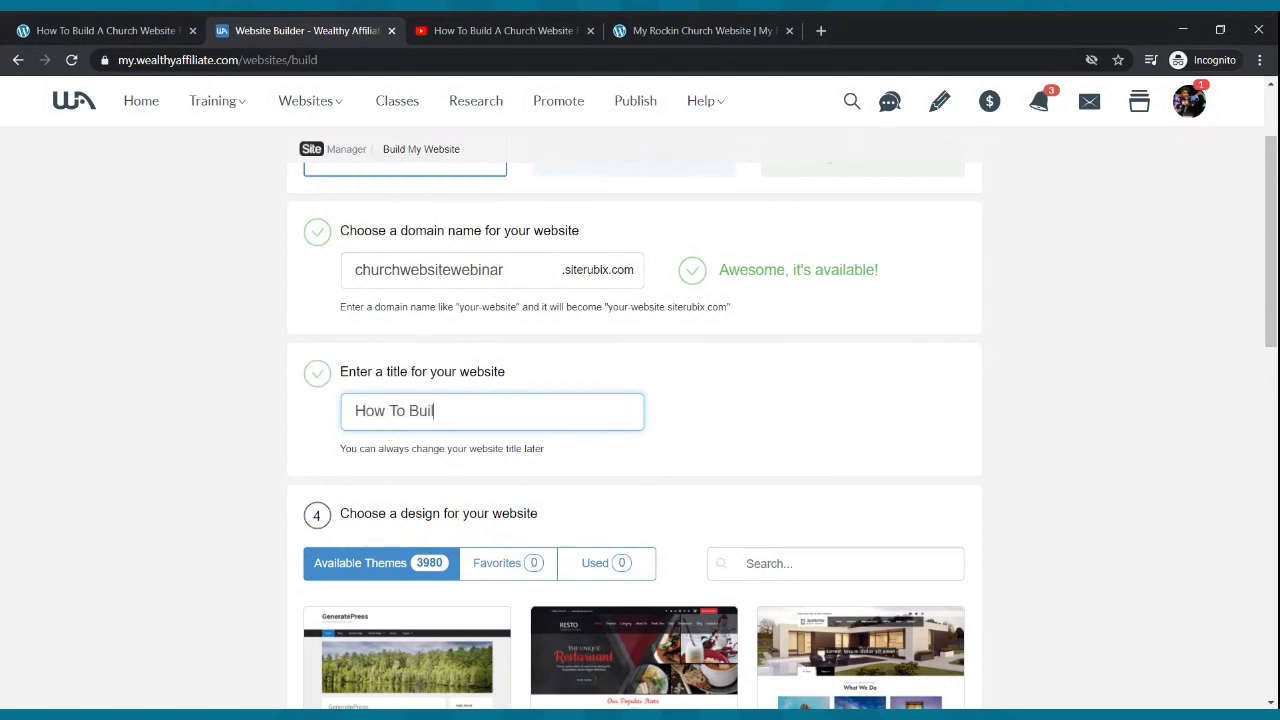
text(d A WordPress Website Fo)
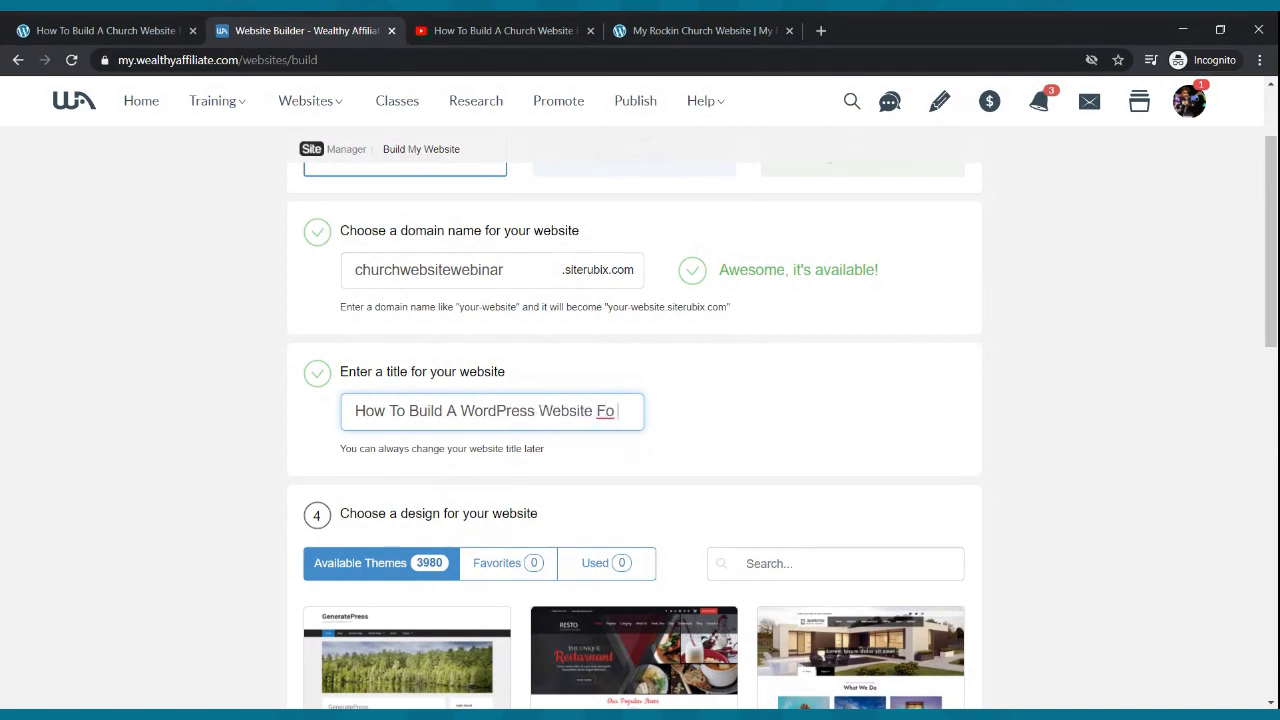
text(r Your Church)
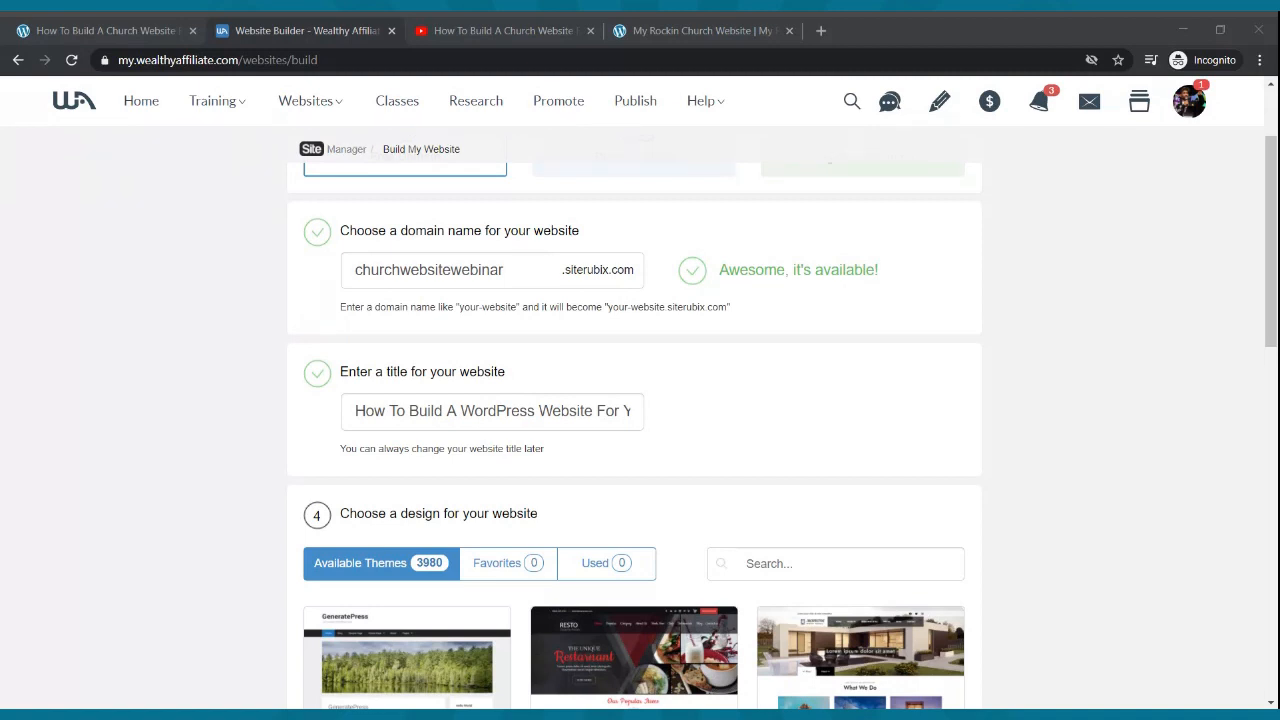
key(alt+Tab)
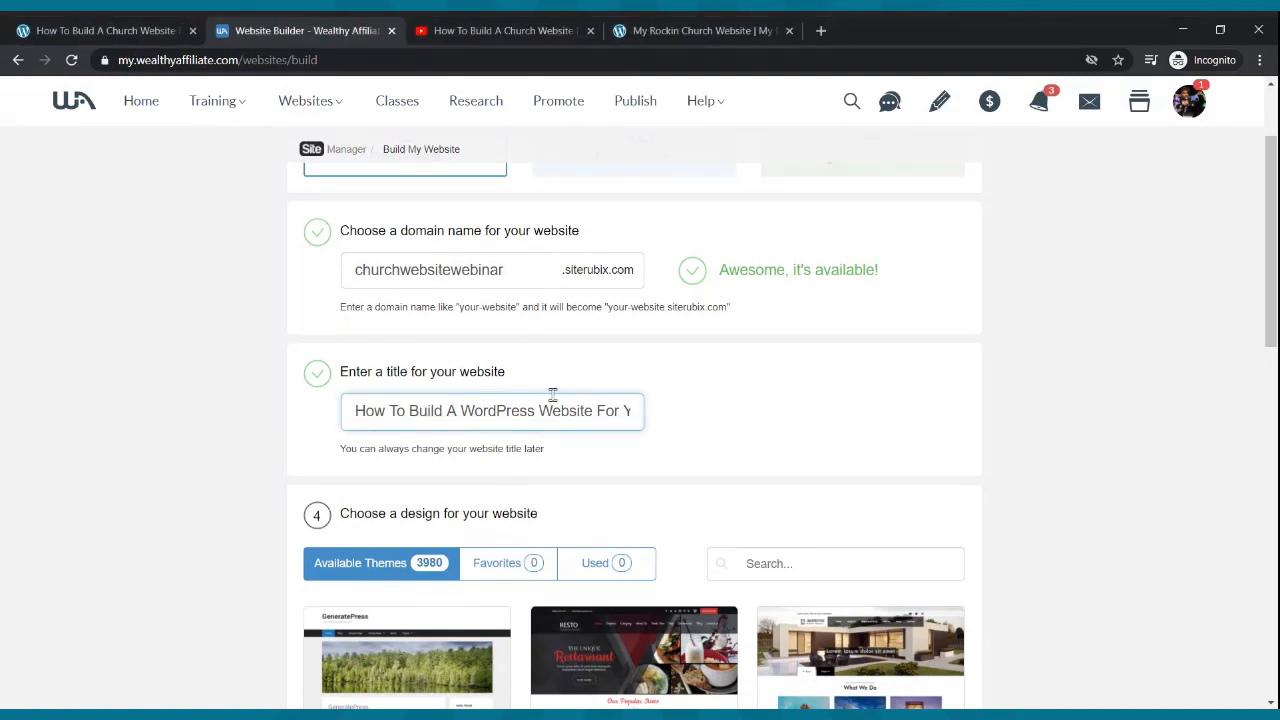
scroll(552, 395, up, 2)
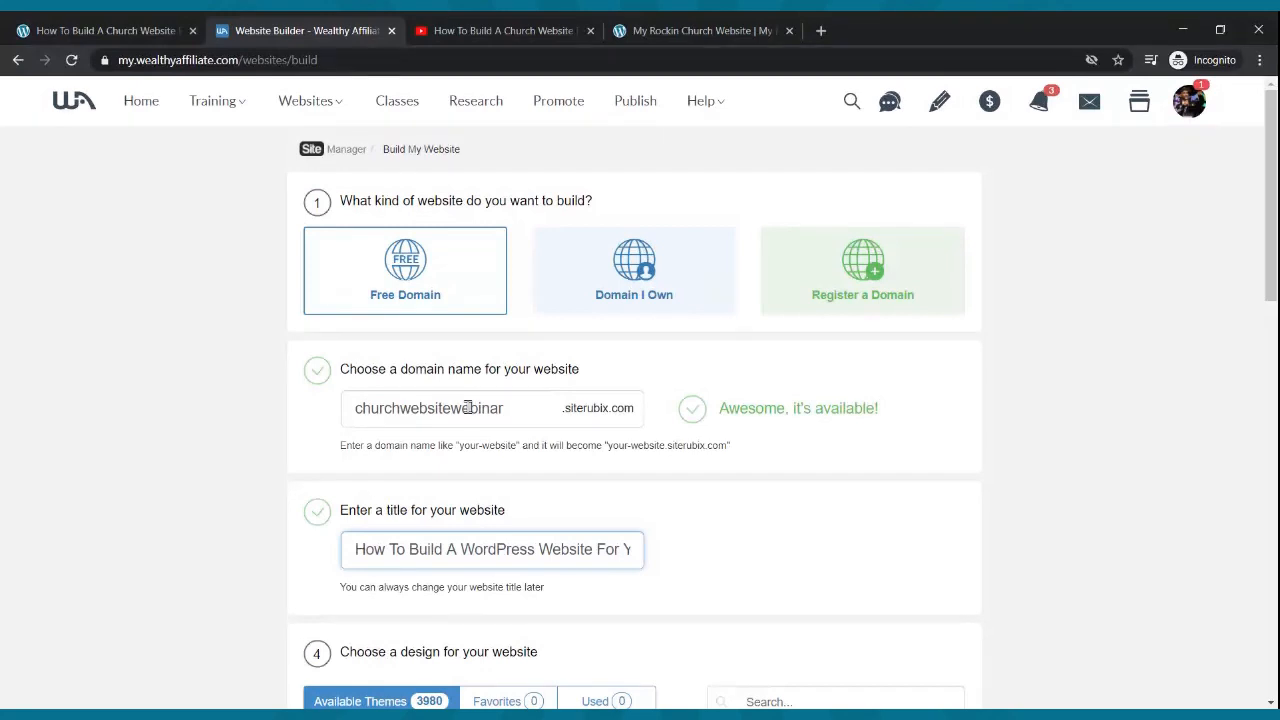
scroll(468, 408, down, 2)
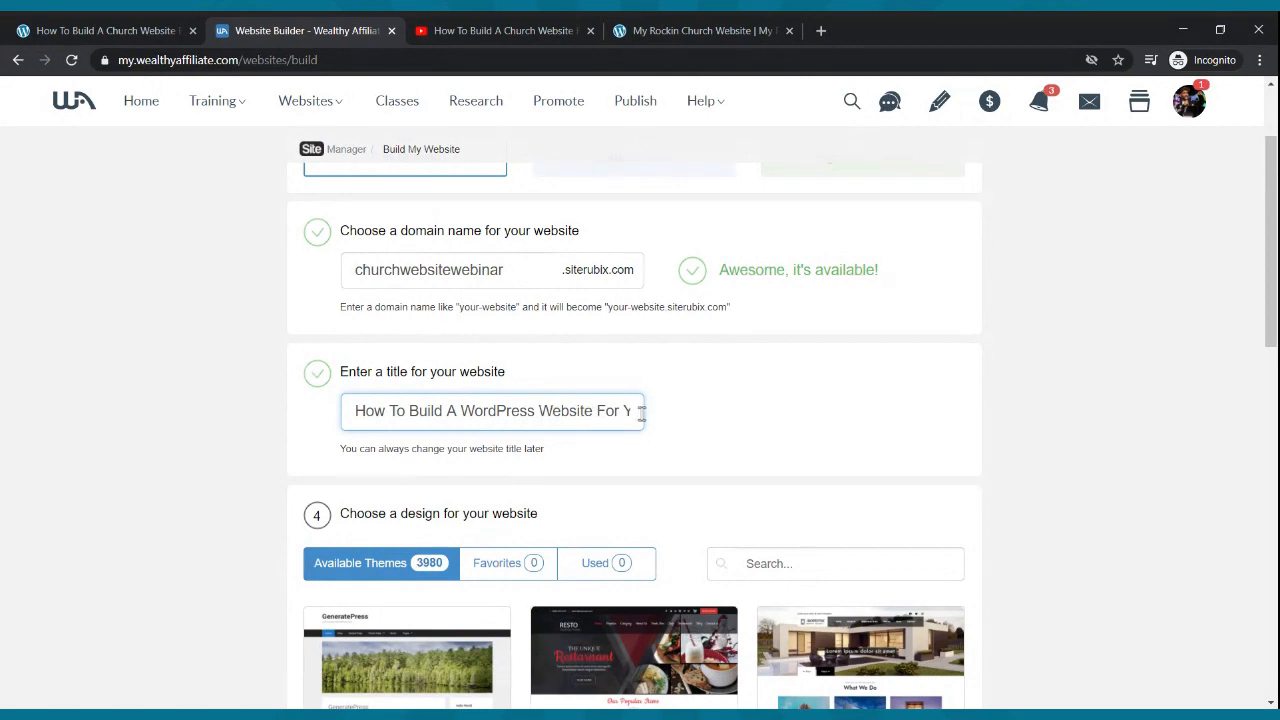
scroll(641, 413, down, 2)
mouse_move(390, 572)
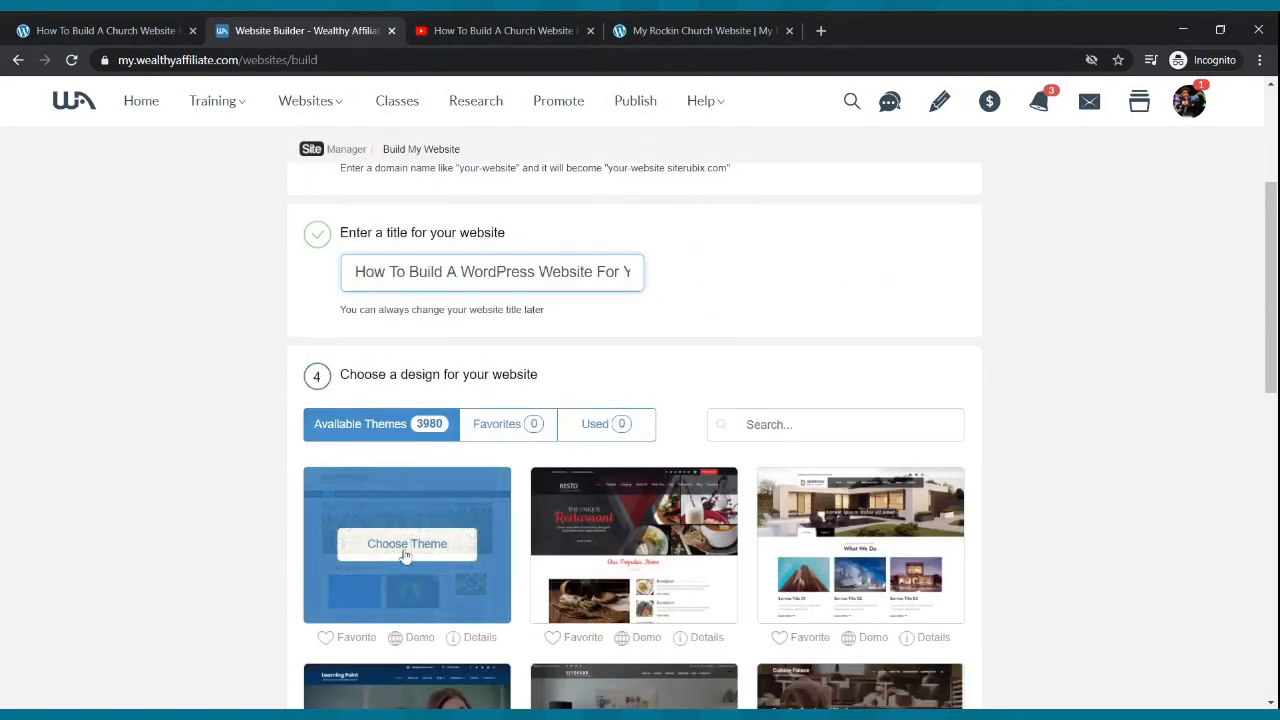
- Choose the GeneratePress theme and start building the website
click(405, 550)
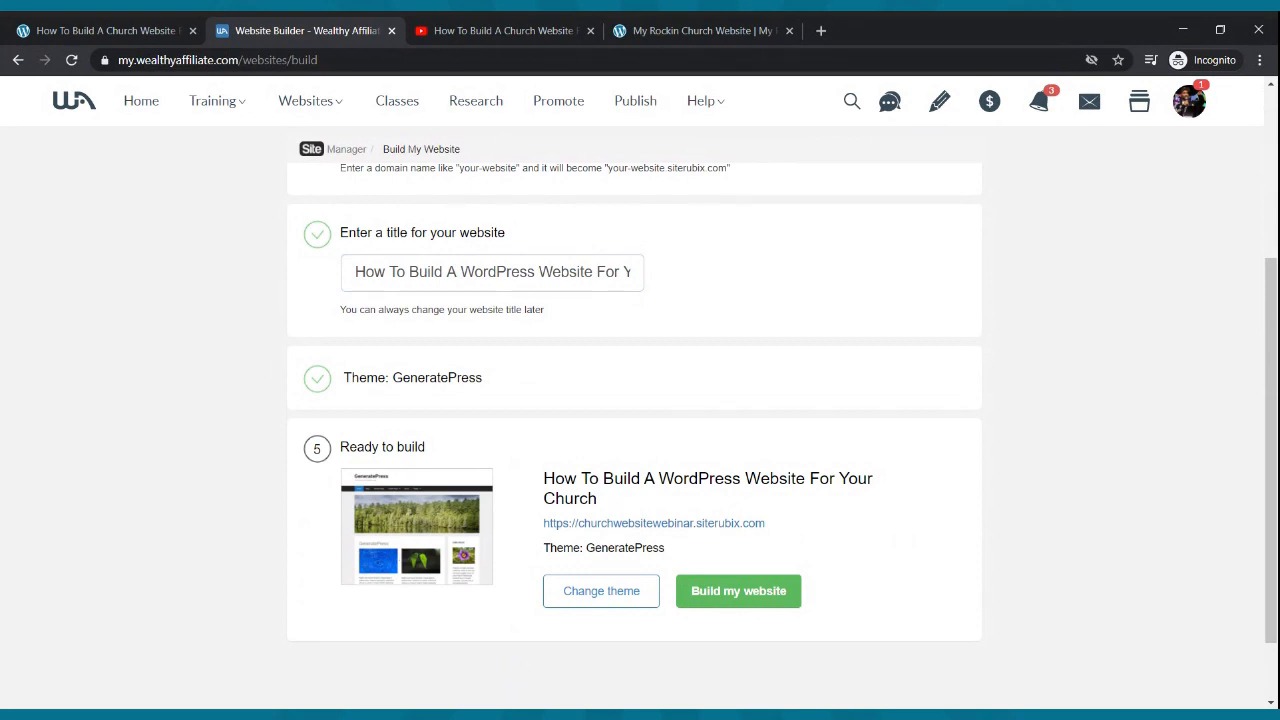
click(740, 591)
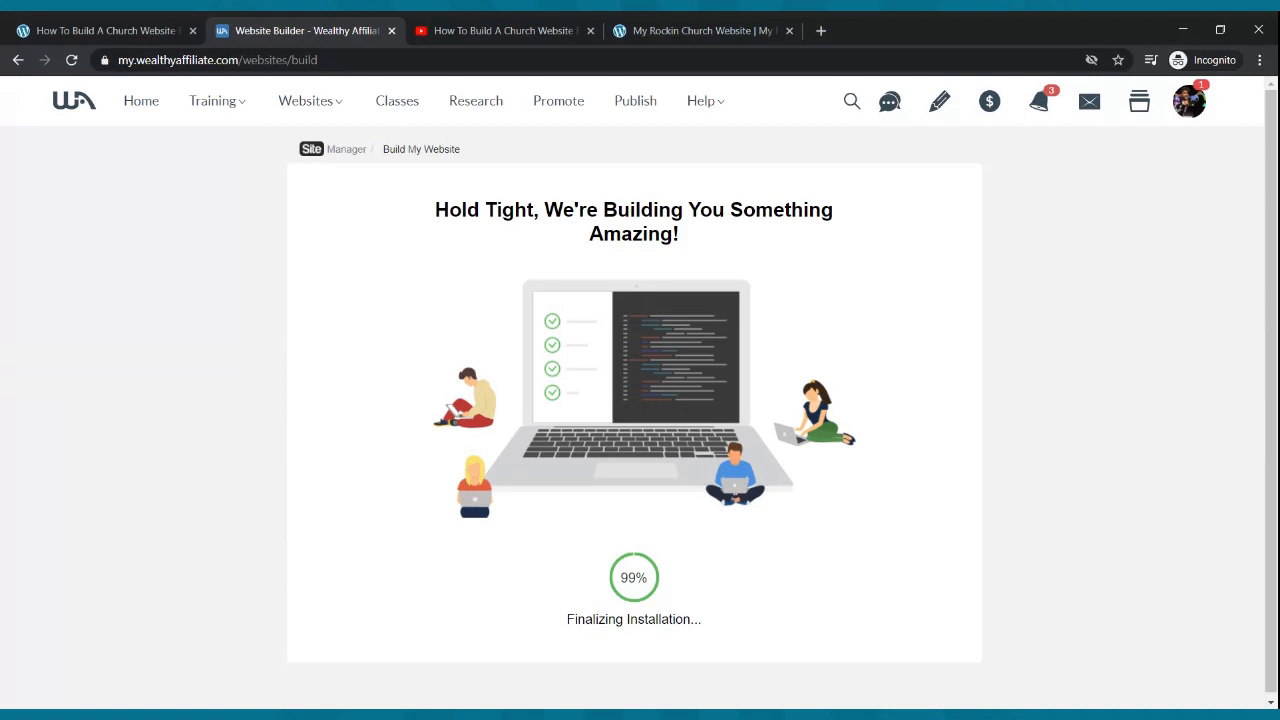
click(325, 714)
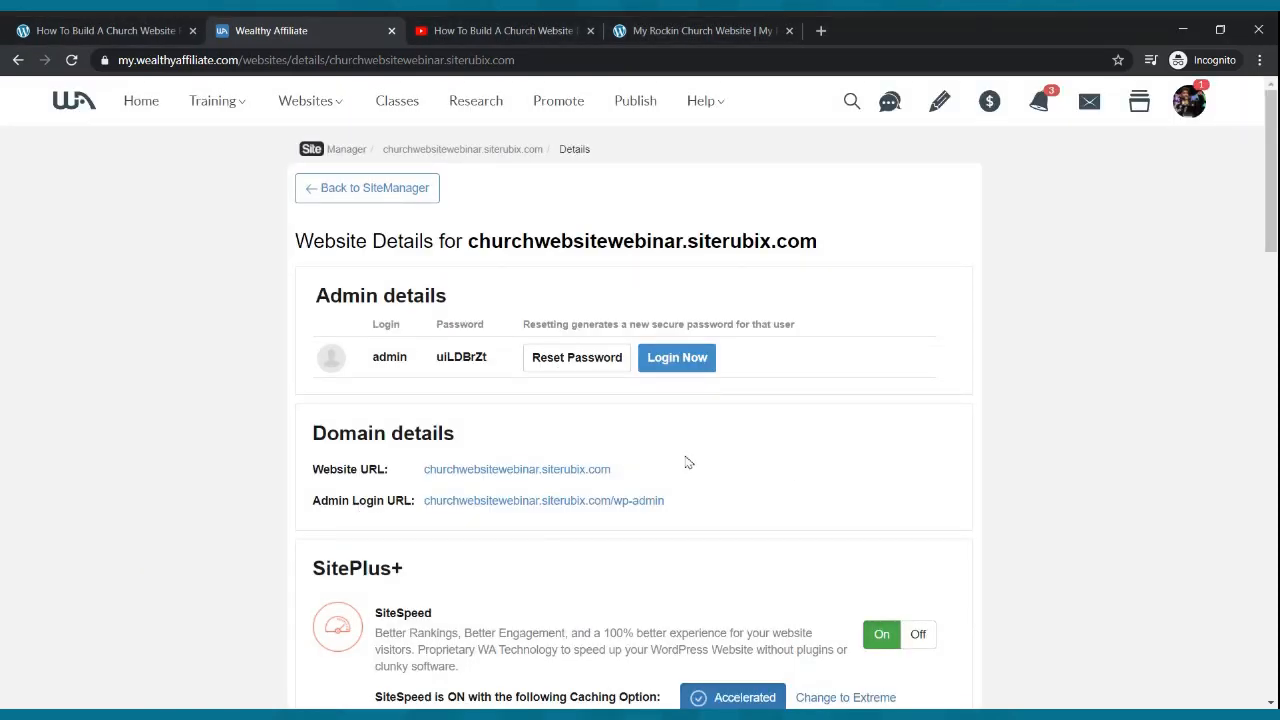
- Log in to the new site's WordPress admin and close the Wealthy Affiliate tab
click(667, 364)
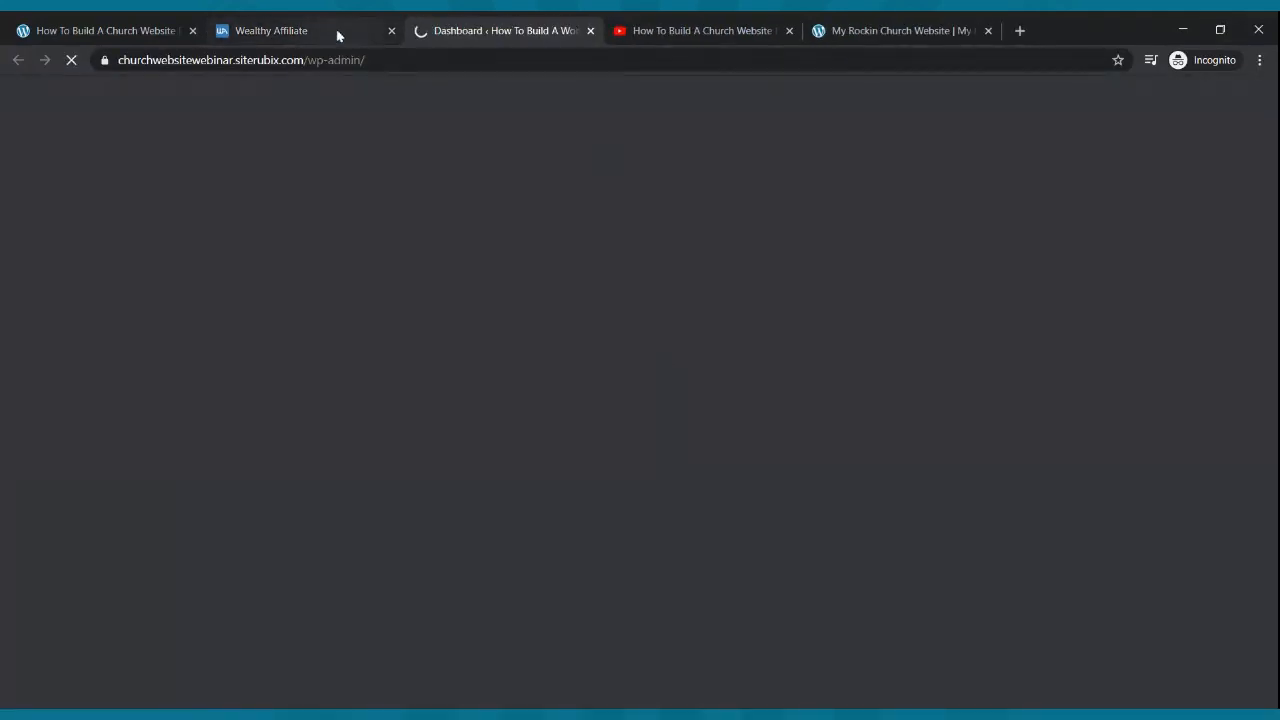
click(337, 34)
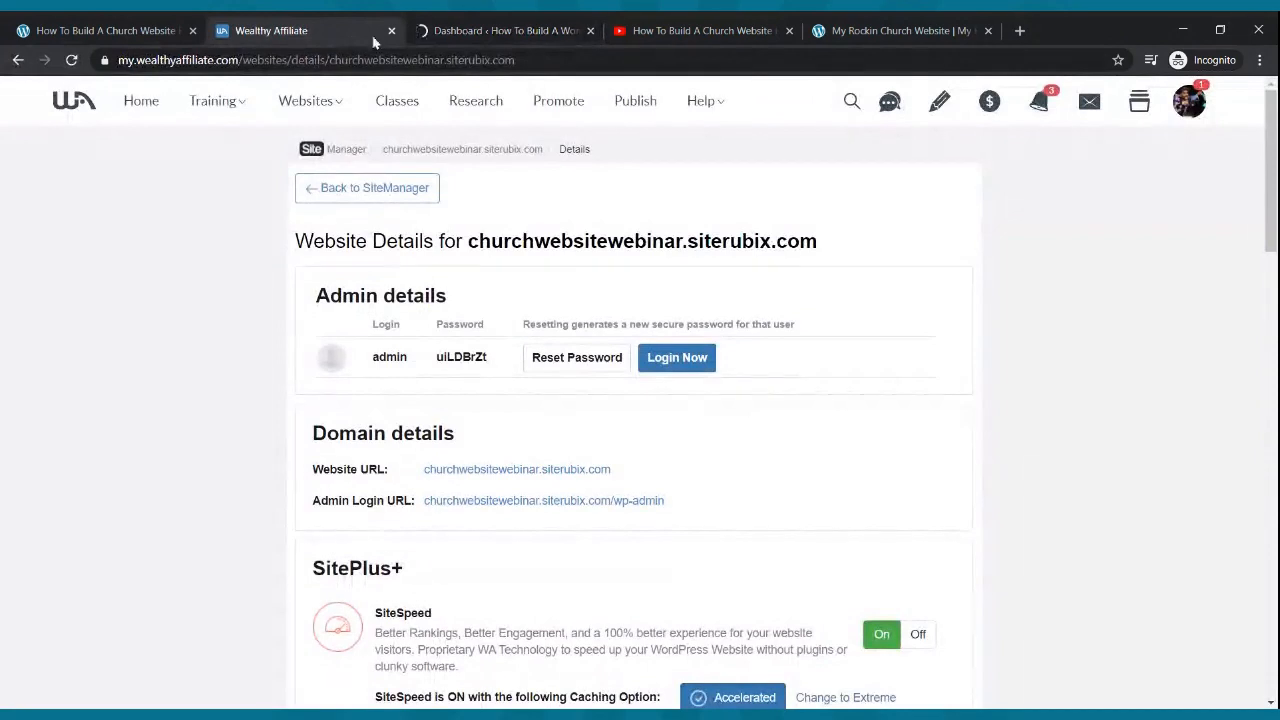
click(391, 31)
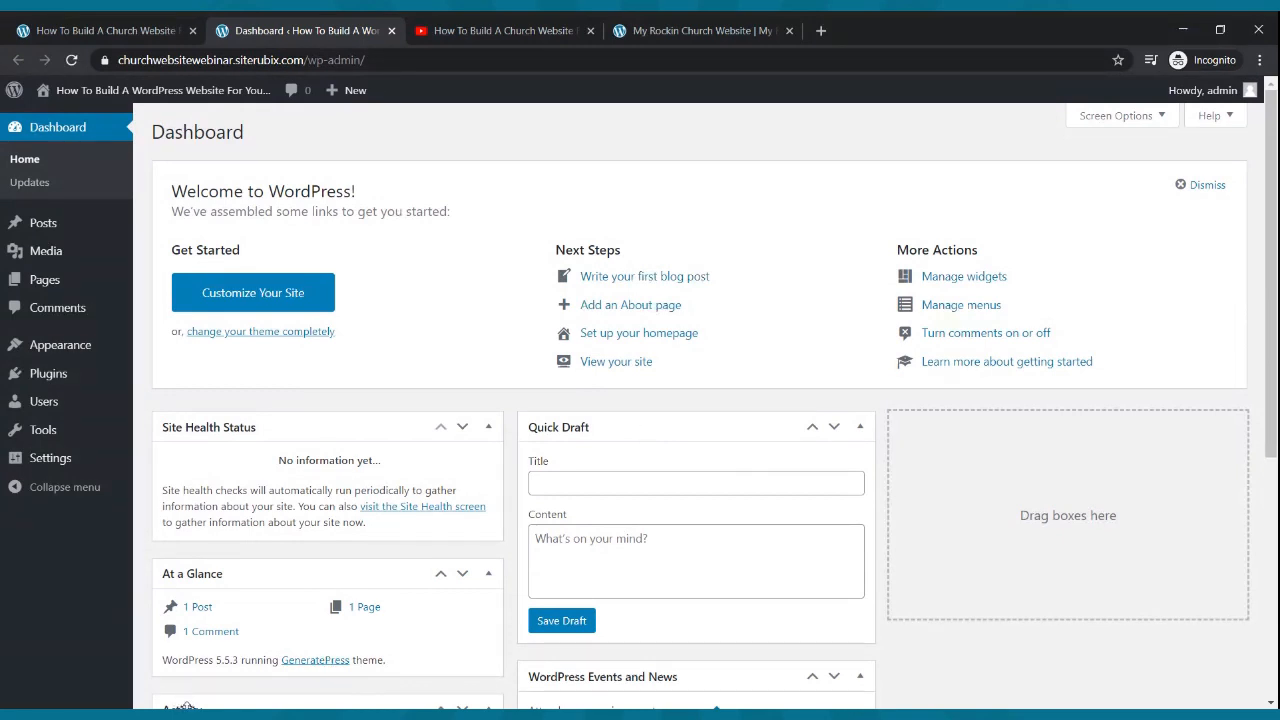
- Check Hide site title under Customizer Site Identity, publish, and close back to the Dashboard
click(187, 709)
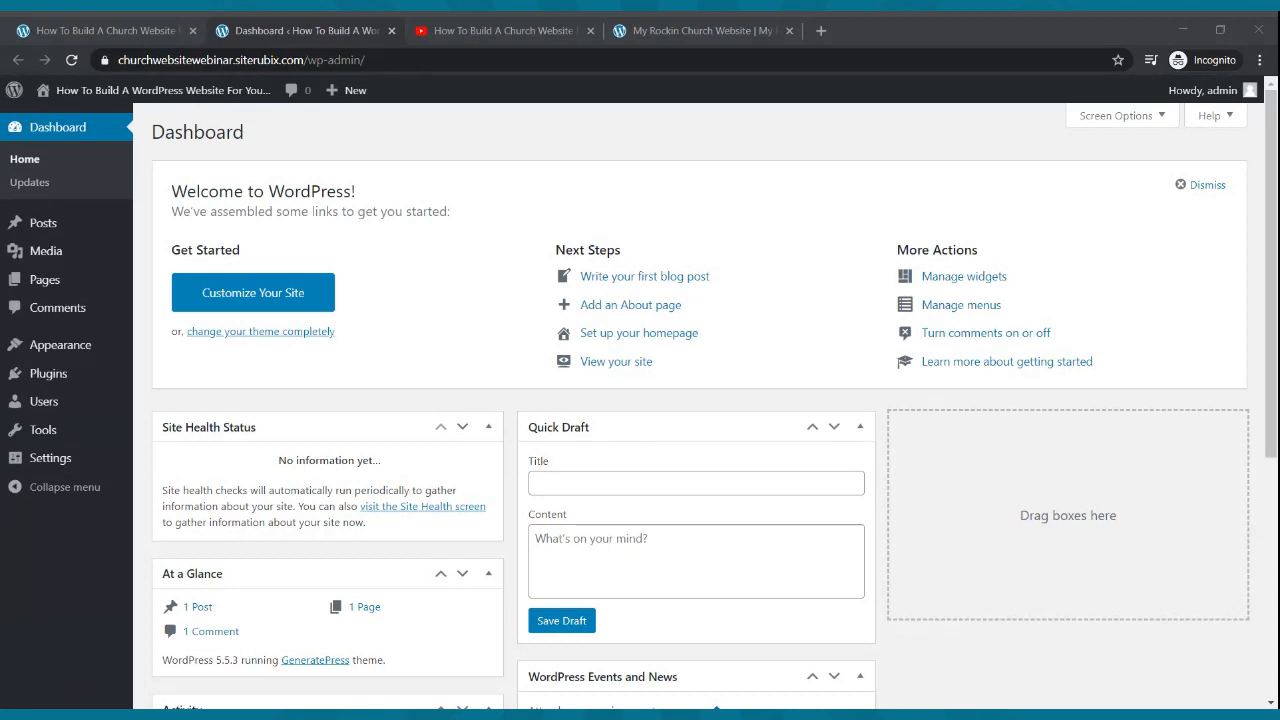
click(300, 700)
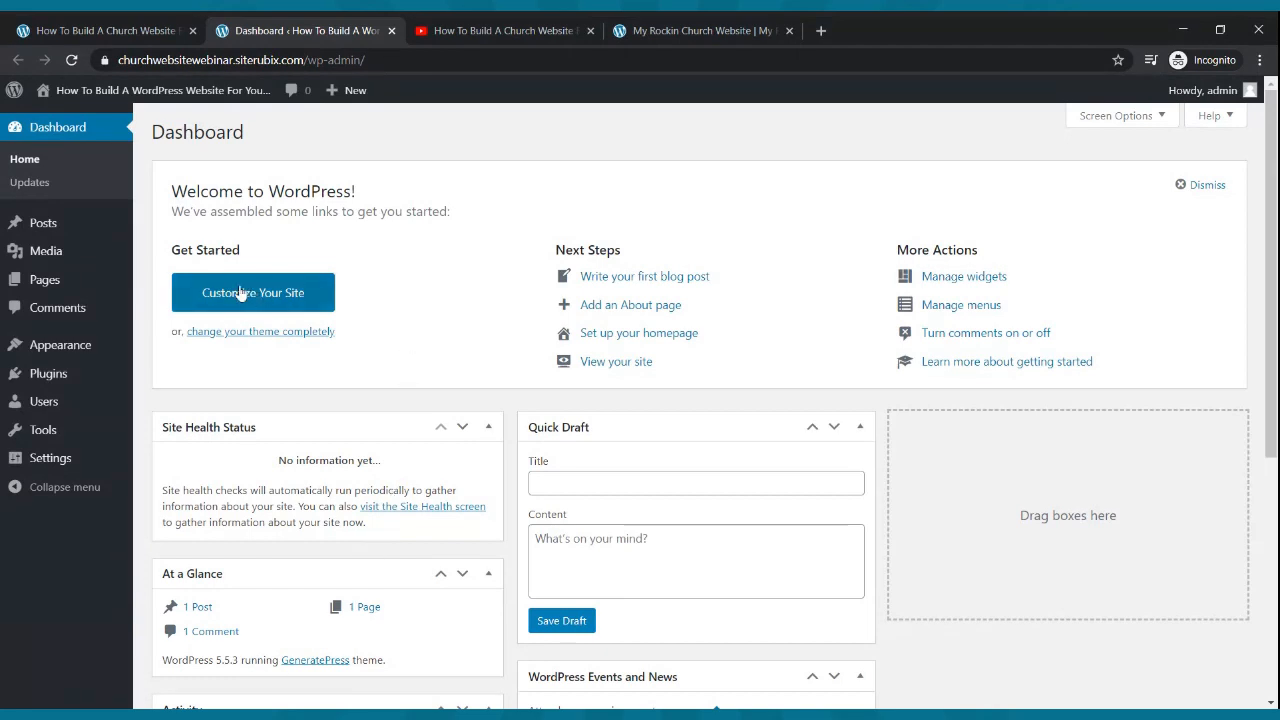
mouse_move(70, 346)
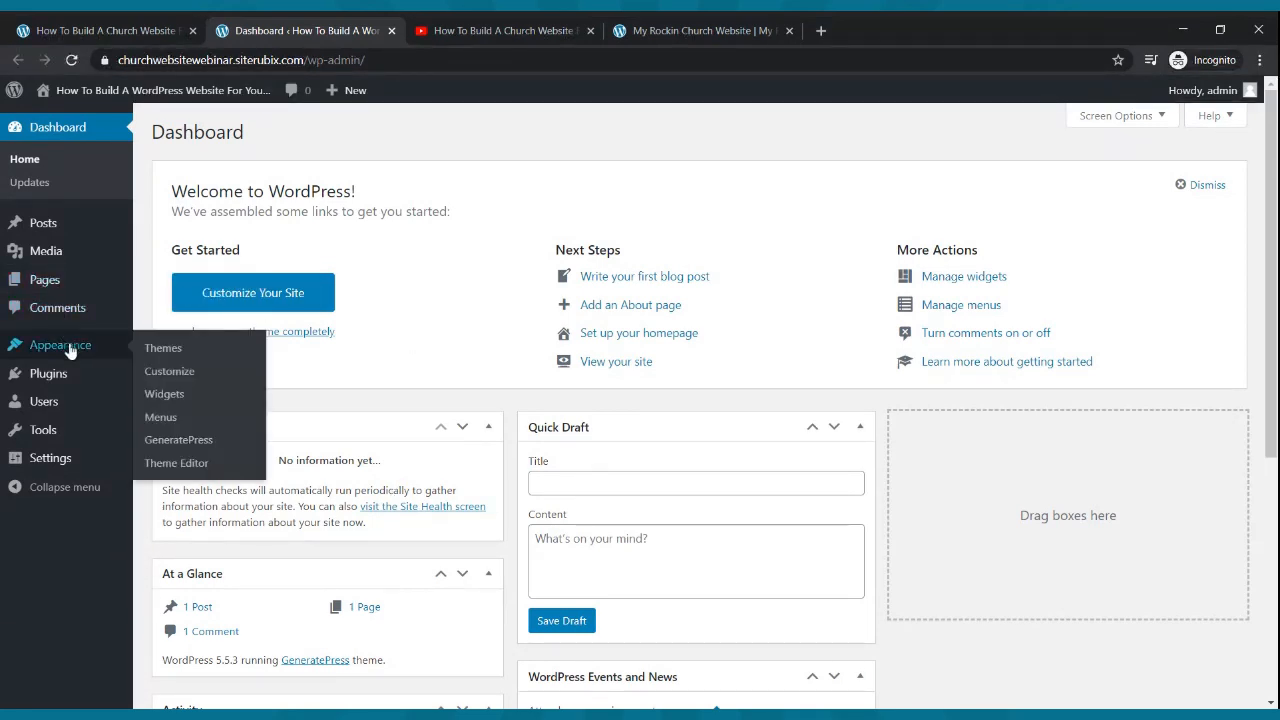
click(156, 372)
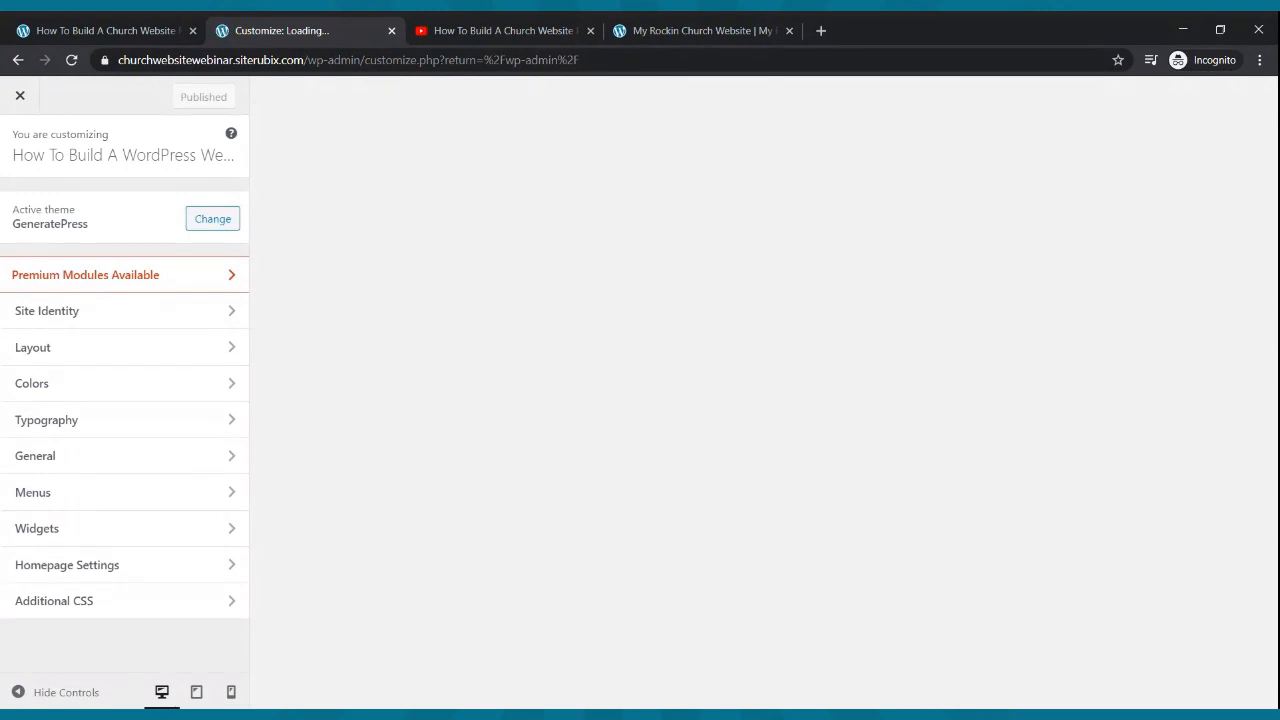
click(98, 315)
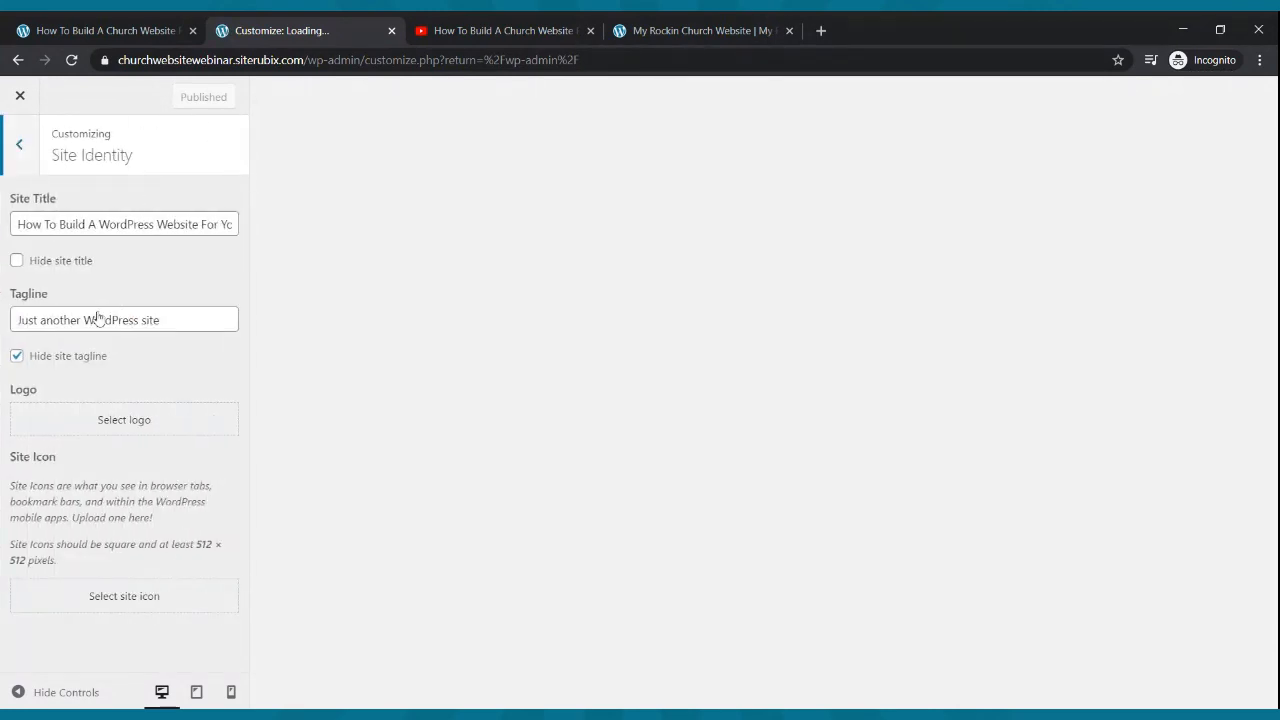
click(17, 261)
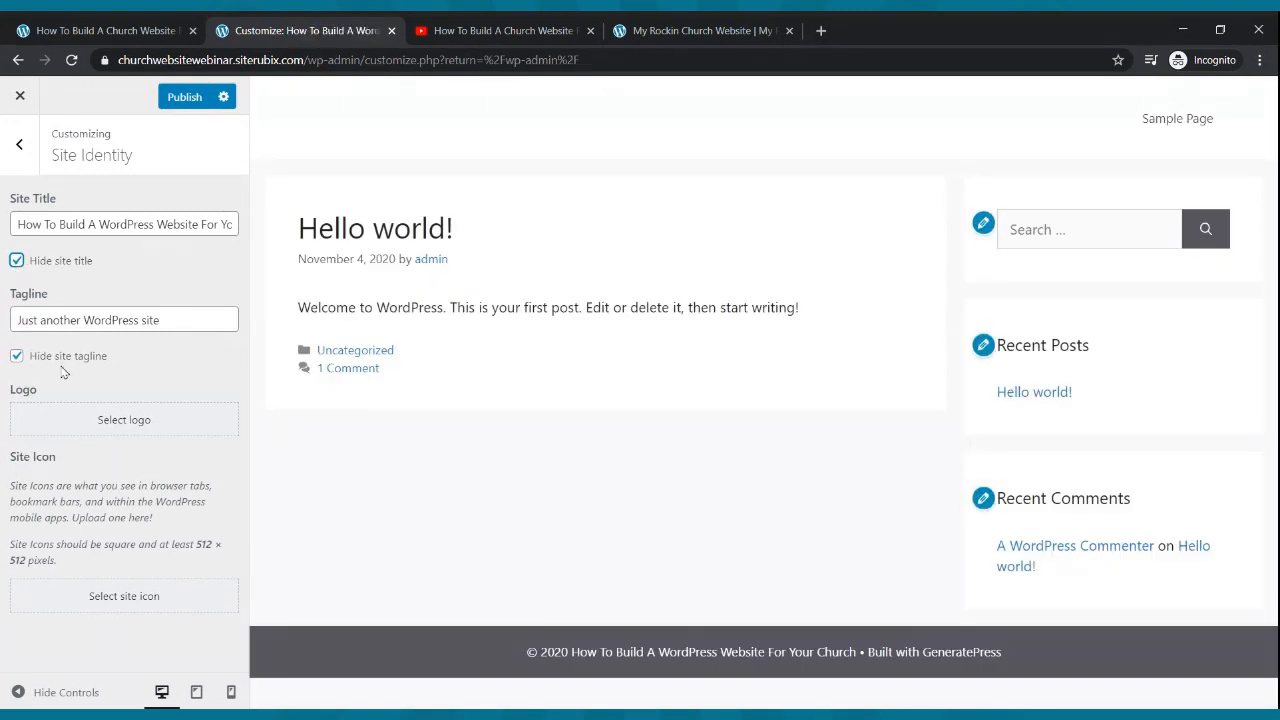
click(172, 100)
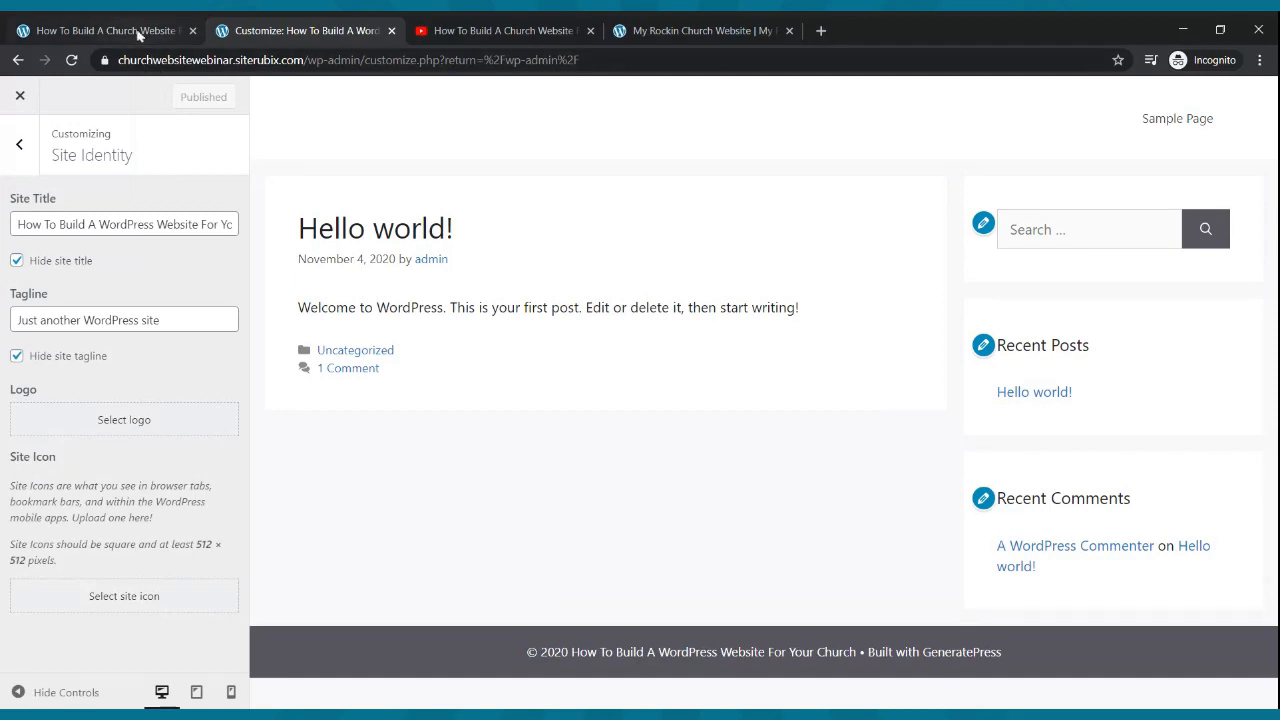
click(18, 60)
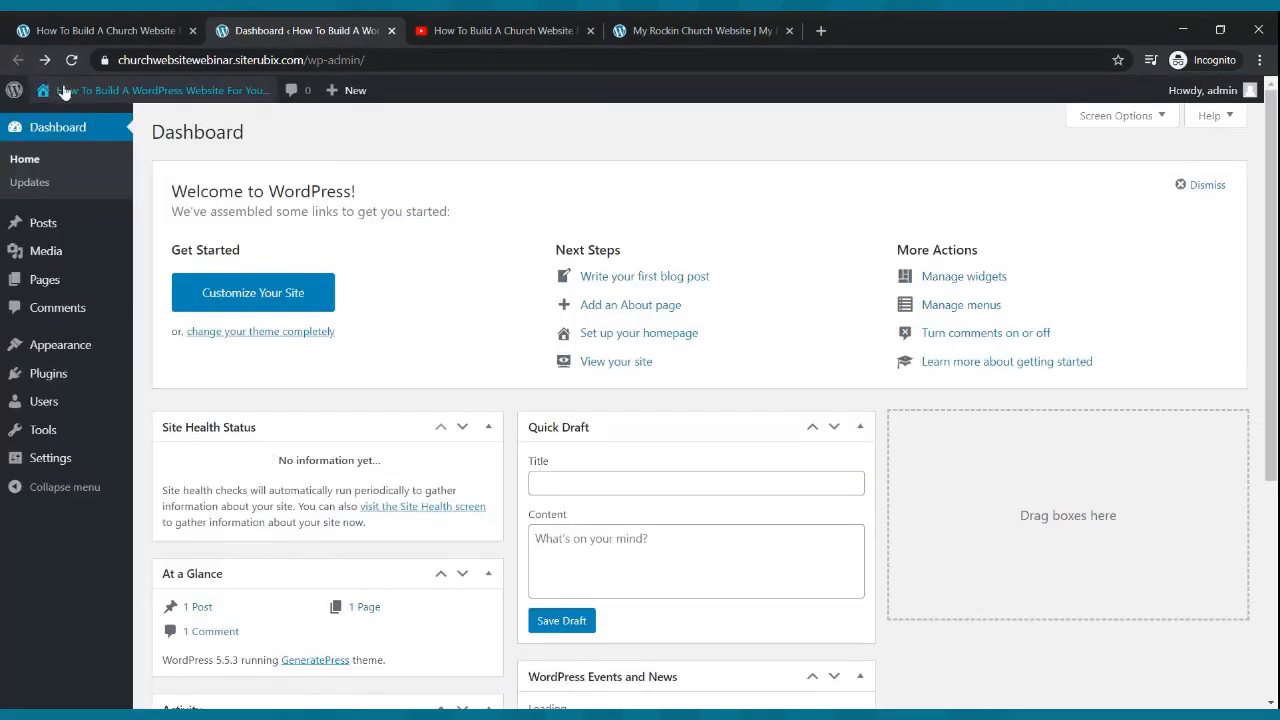
mouse_move(63, 92)
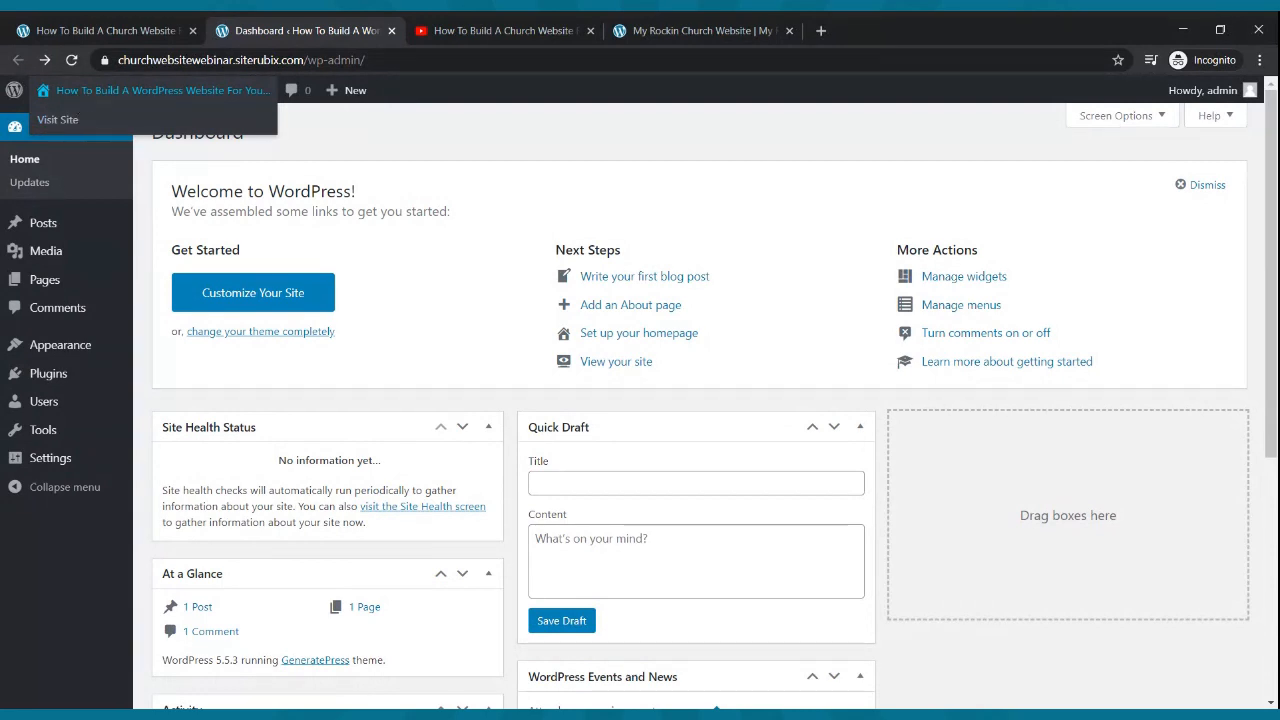
- Open the live site and compare its Hello world front page with the example church homepage
middle_click(83, 93)
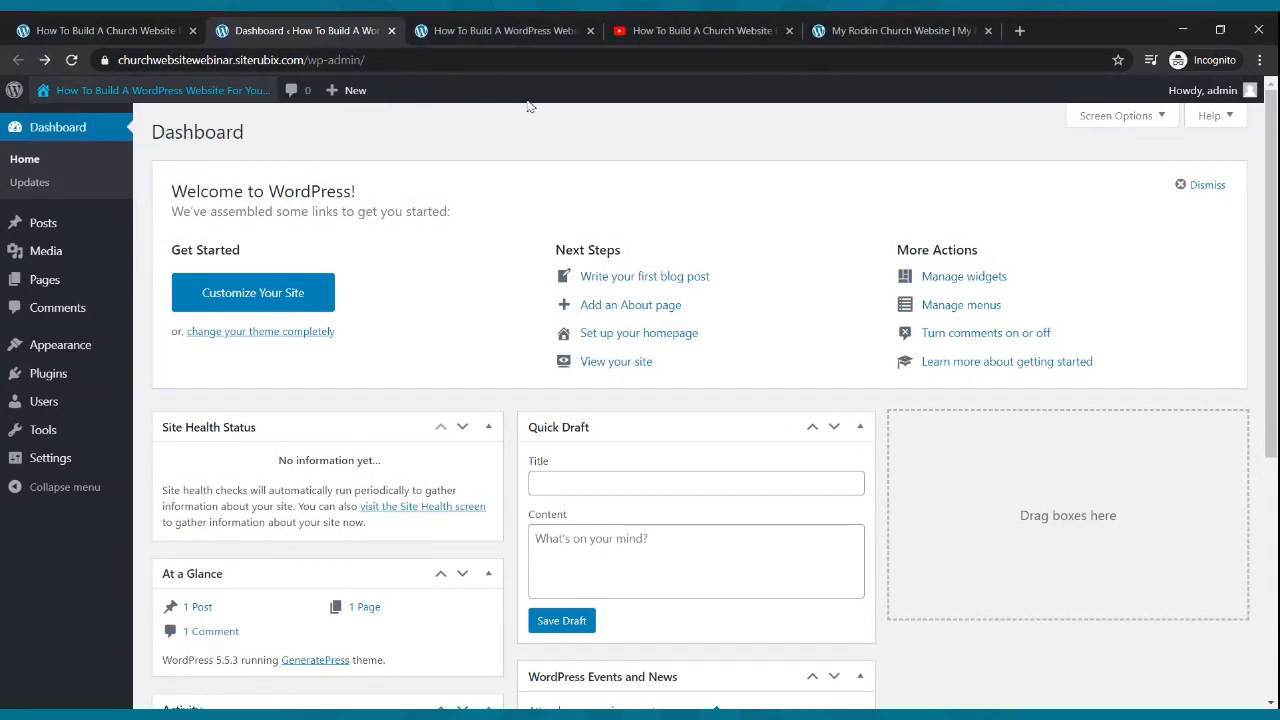
click(494, 28)
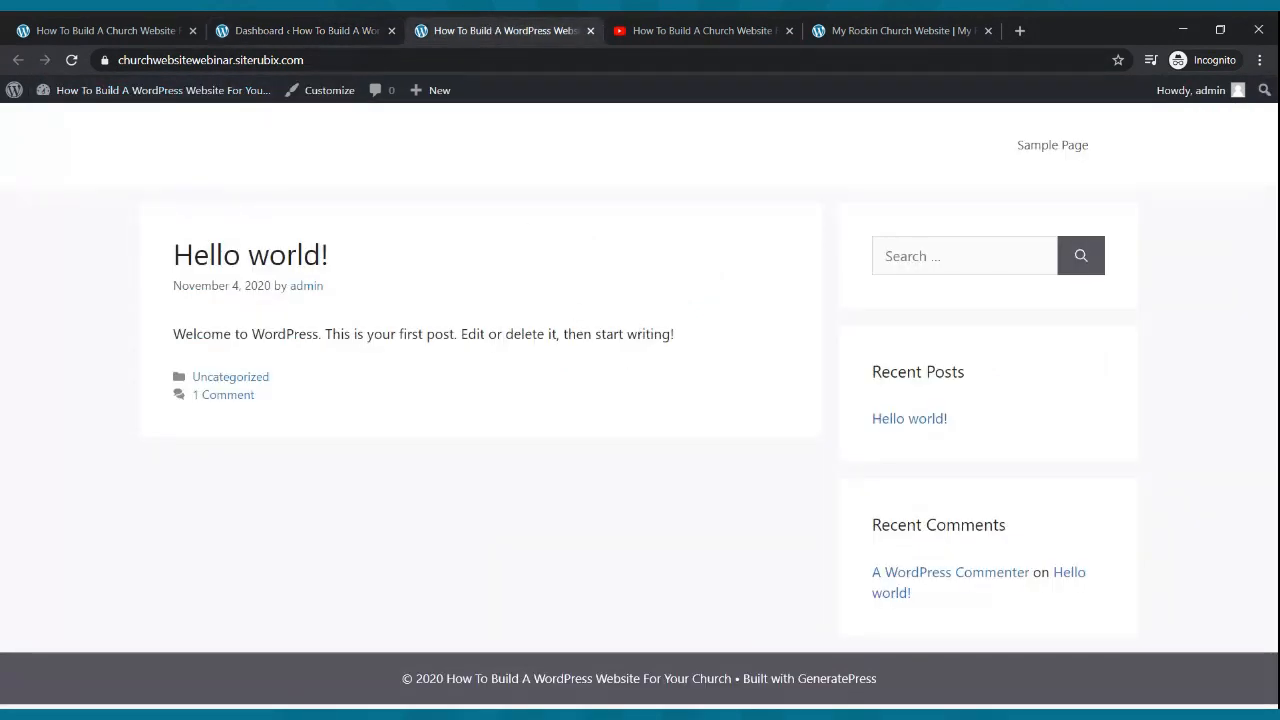
click(900, 30)
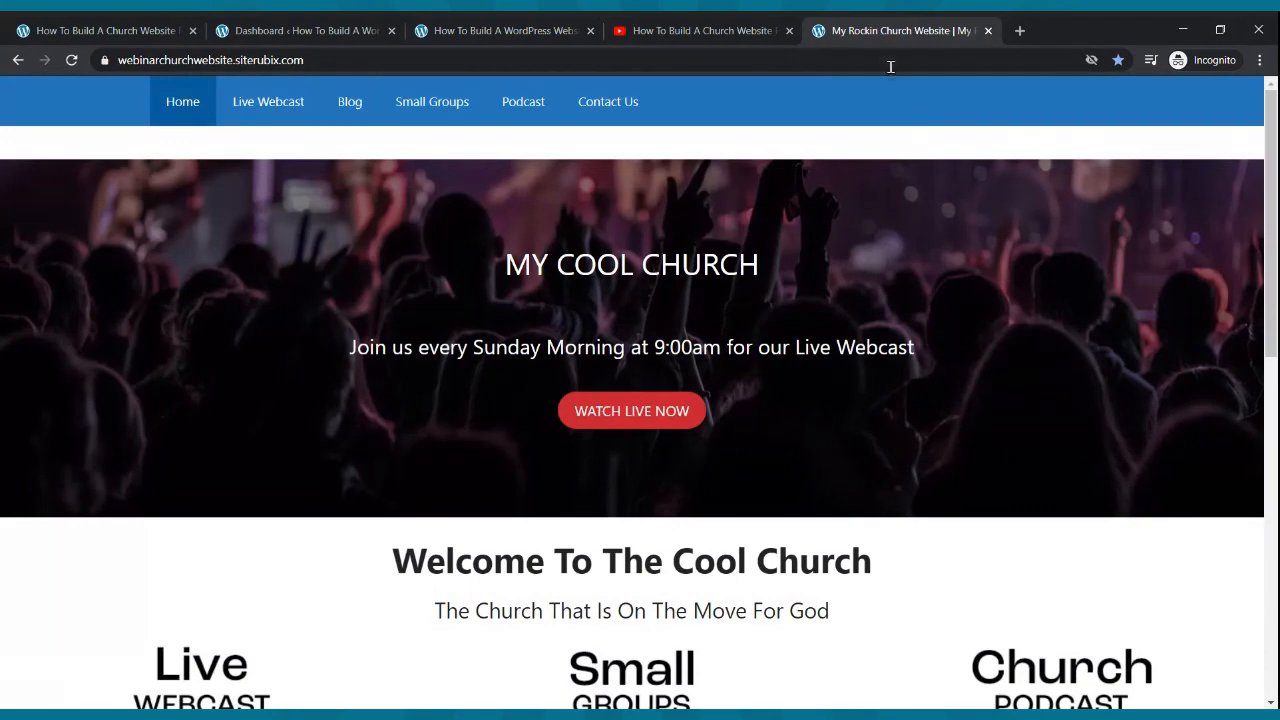
drag(886, 34, 634, 32)
click(513, 33)
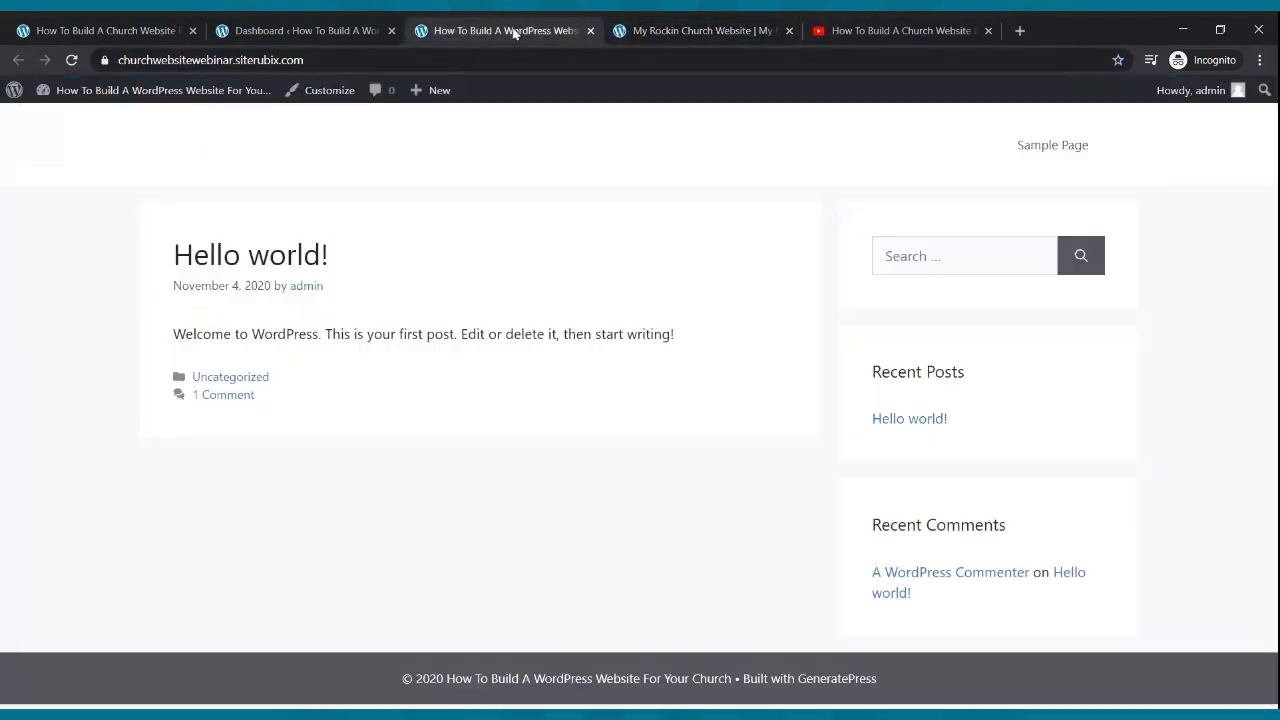
click(634, 27)
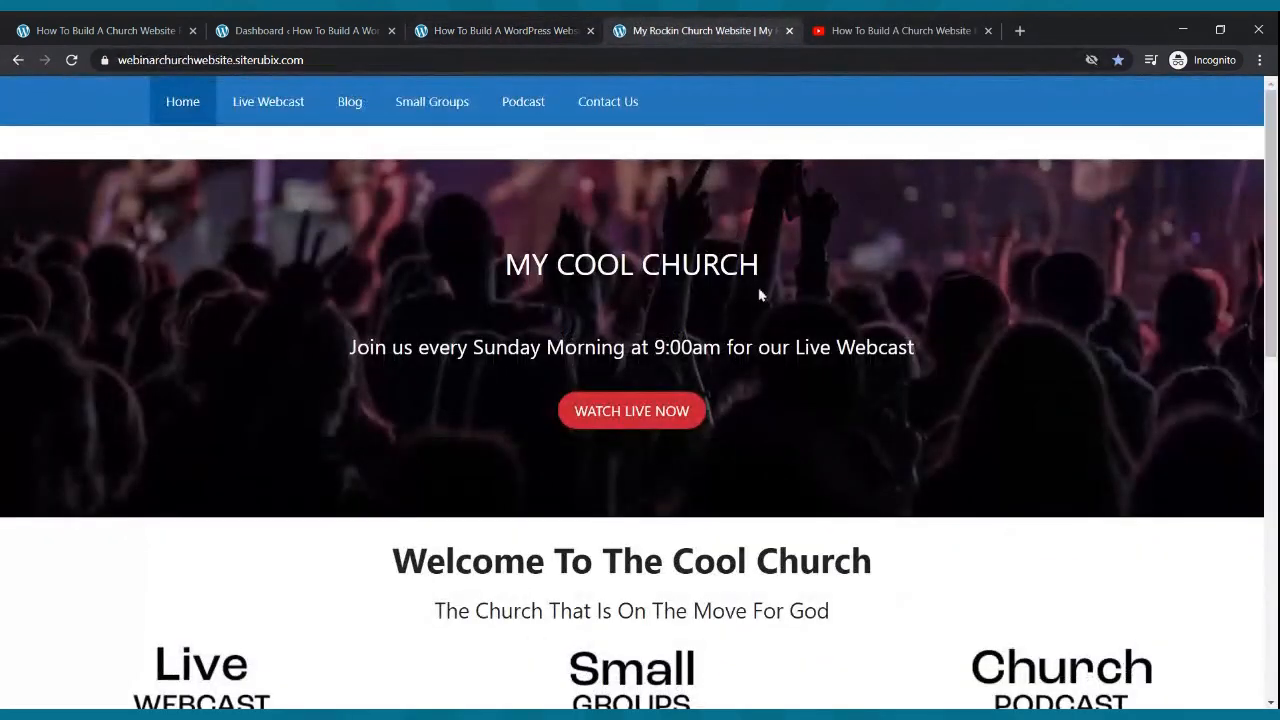
scroll(758, 294, down, 15)
scroll(757, 294, up, 15)
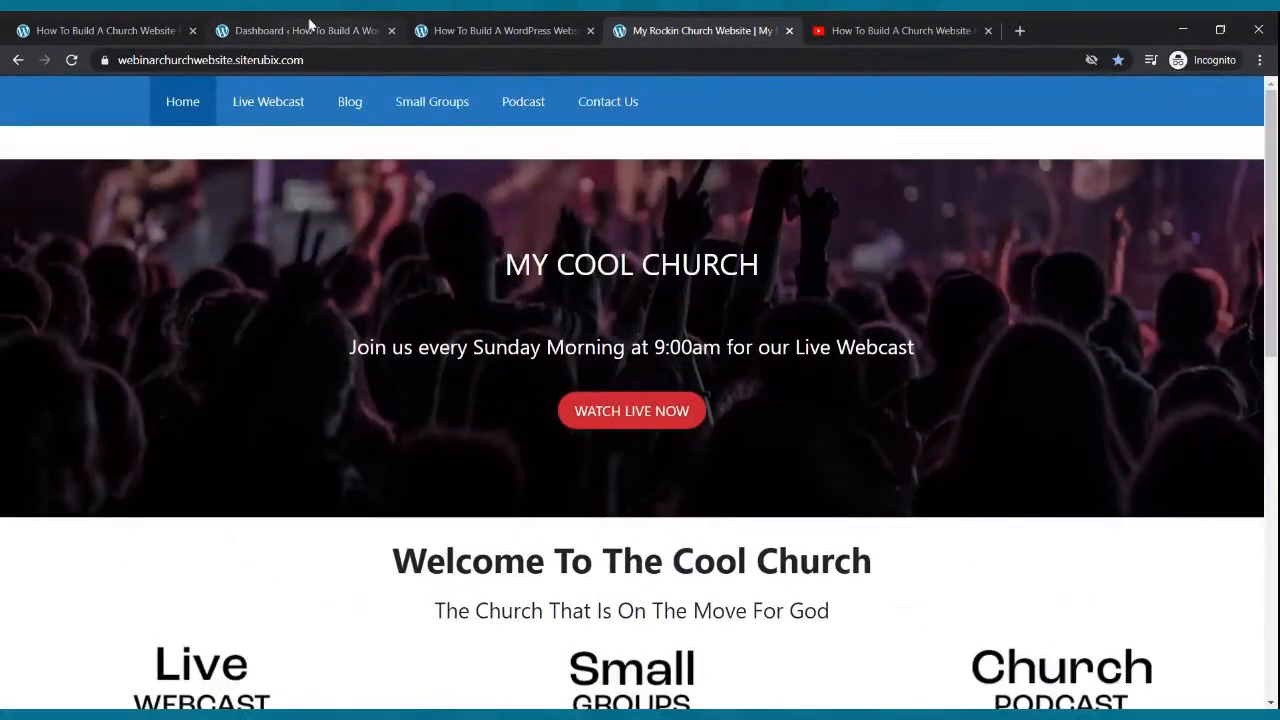
- Flip between the new front page, example homepage and webinar page, ending on the Dashboard
click(311, 28)
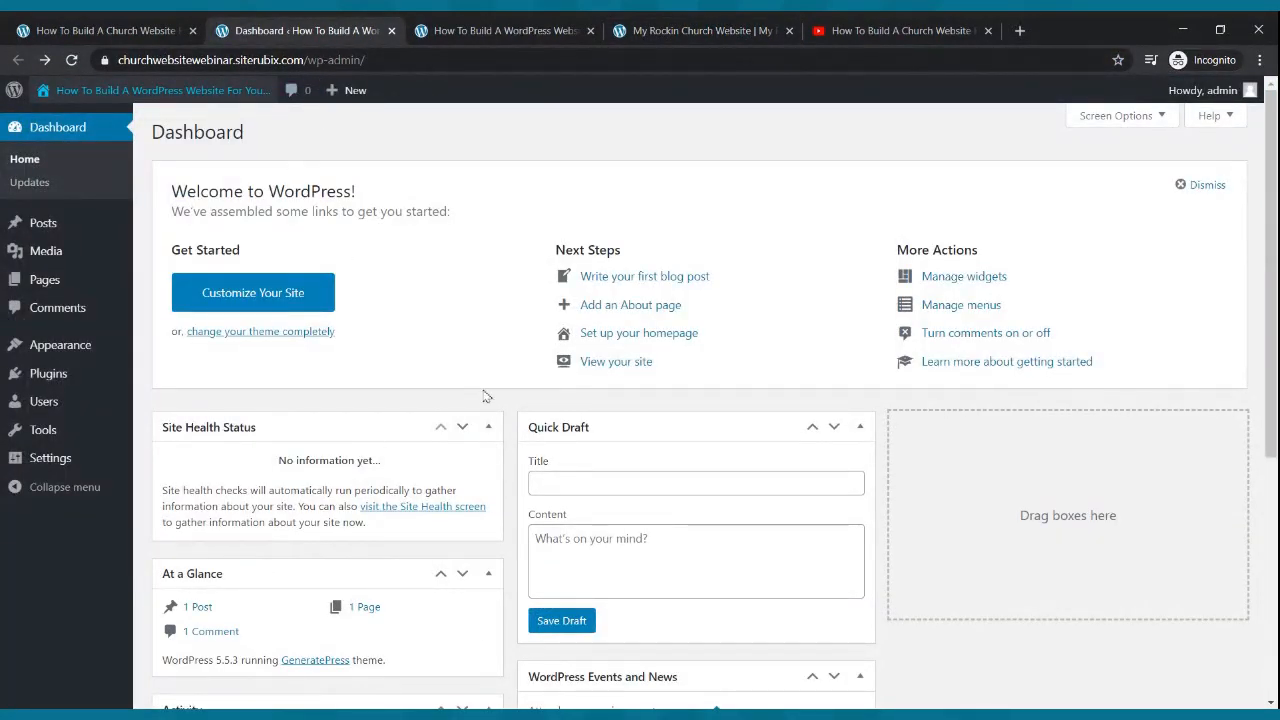
click(500, 30)
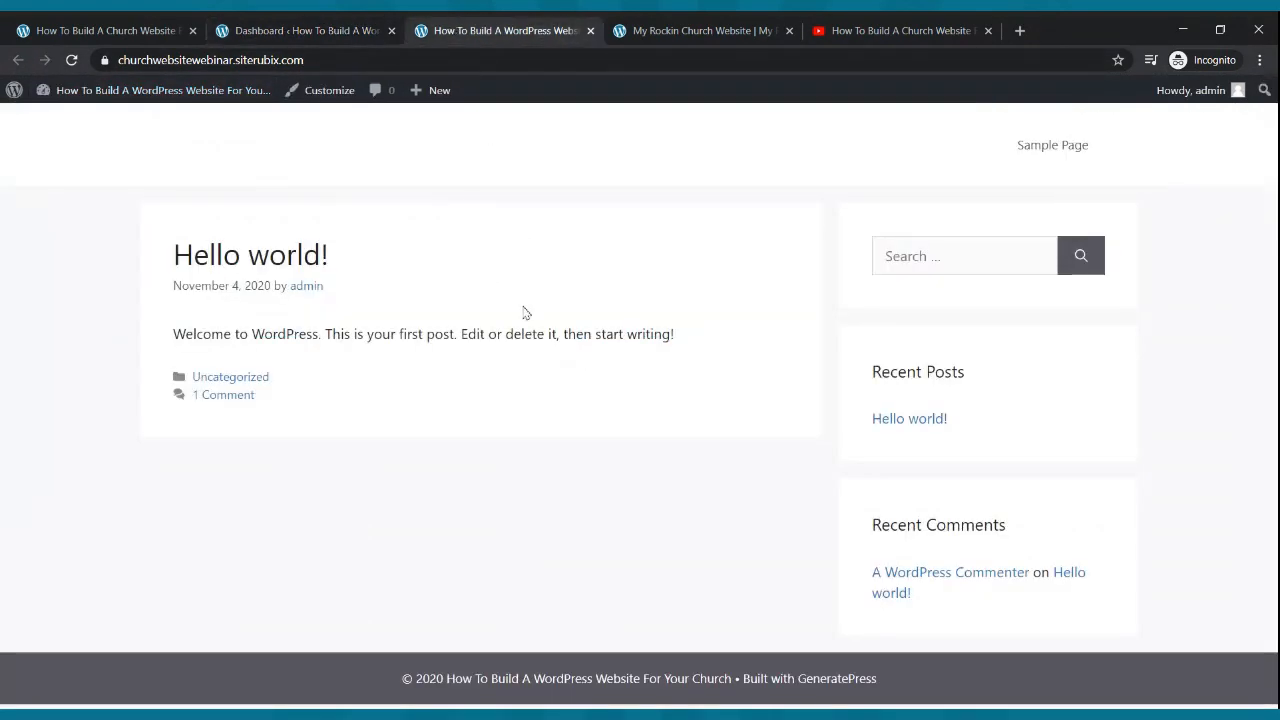
click(663, 27)
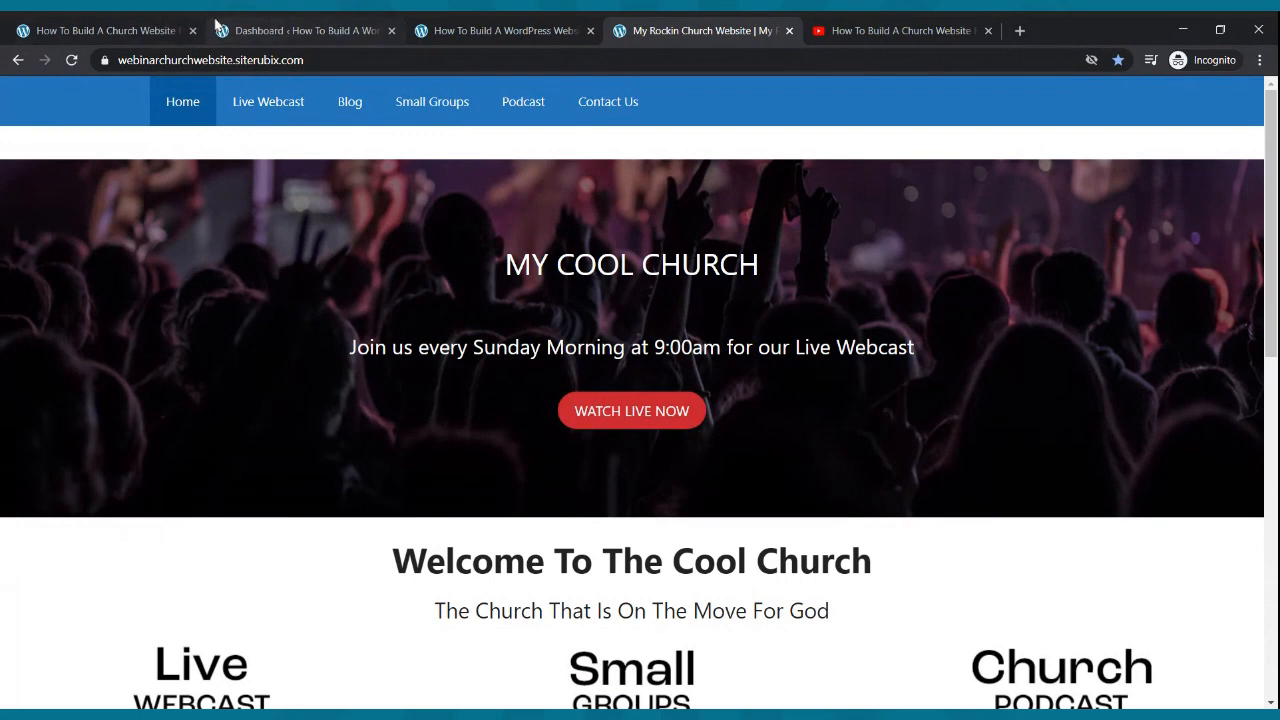
click(172, 28)
click(255, 28)
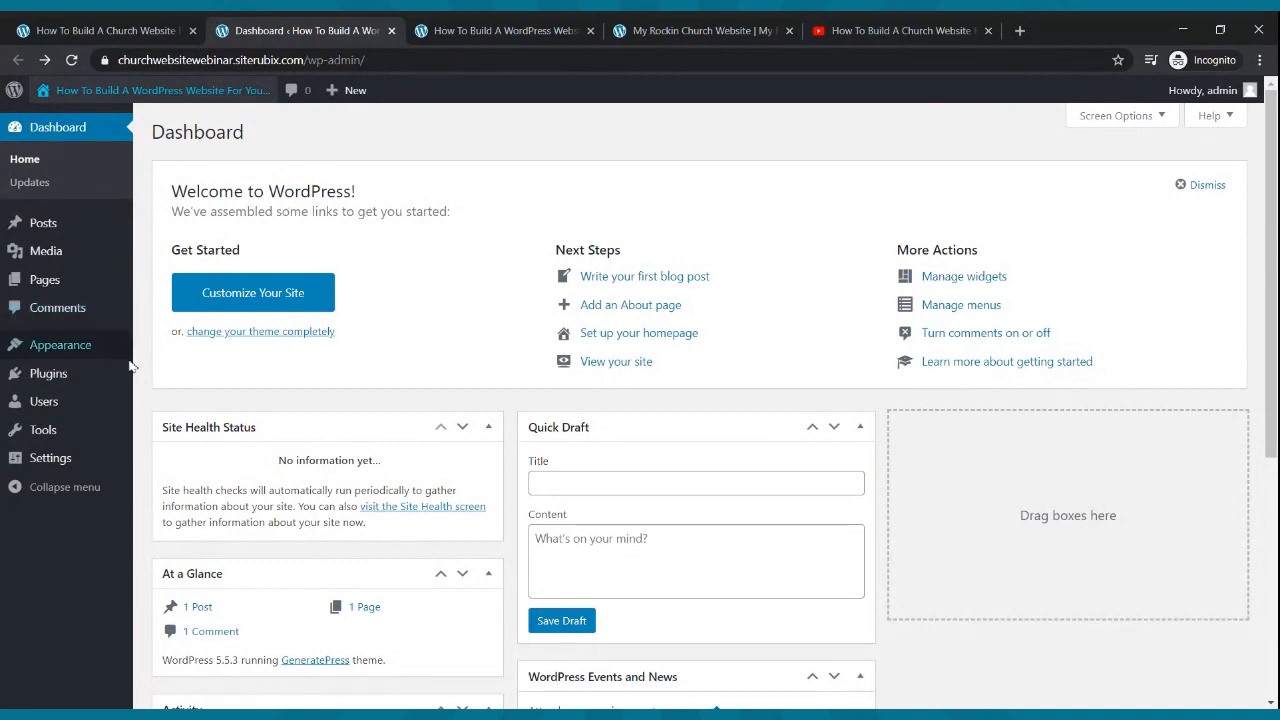
mouse_move(88, 358)
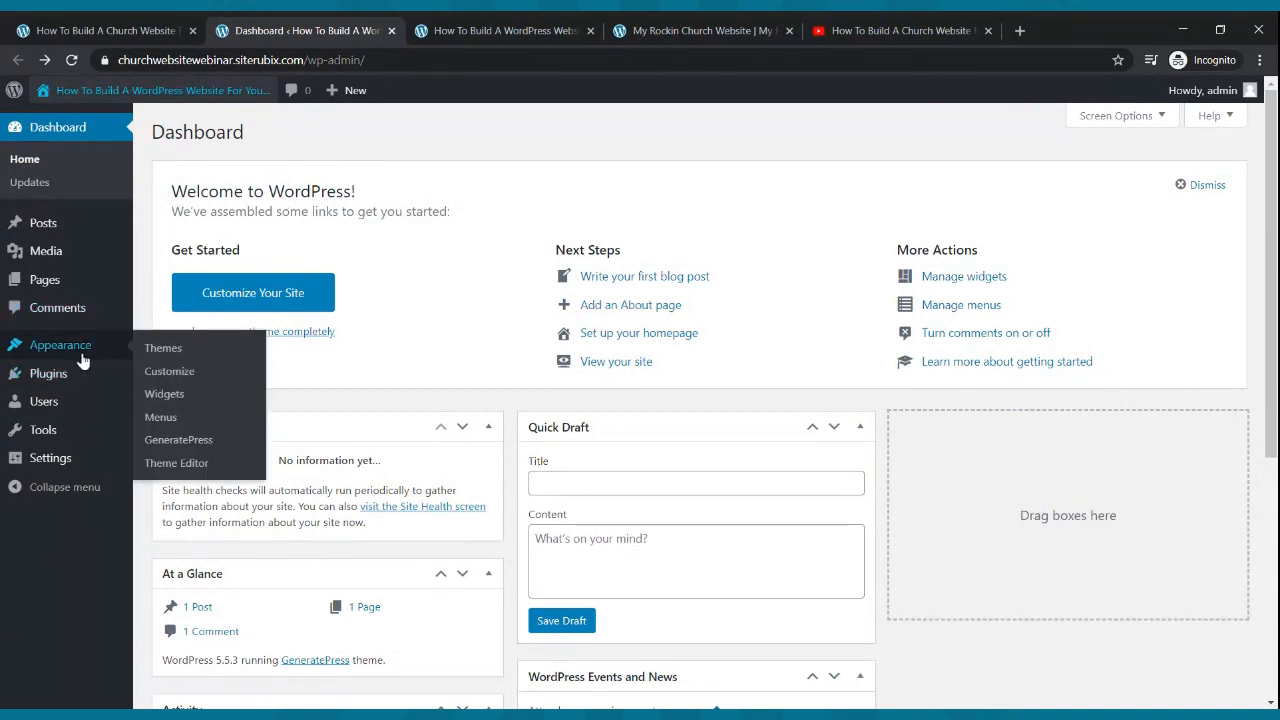
- In General Settings, paste the site title into Tagline and save the changes
click(50, 462)
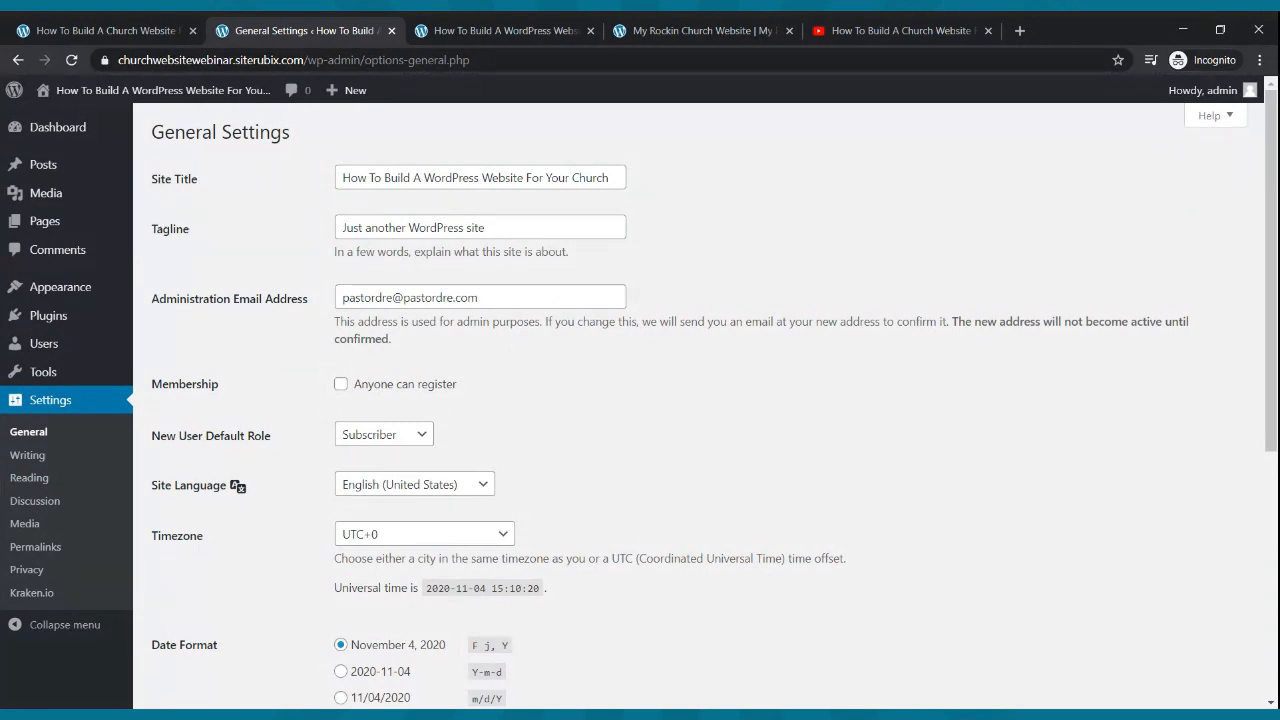
click(481, 176)
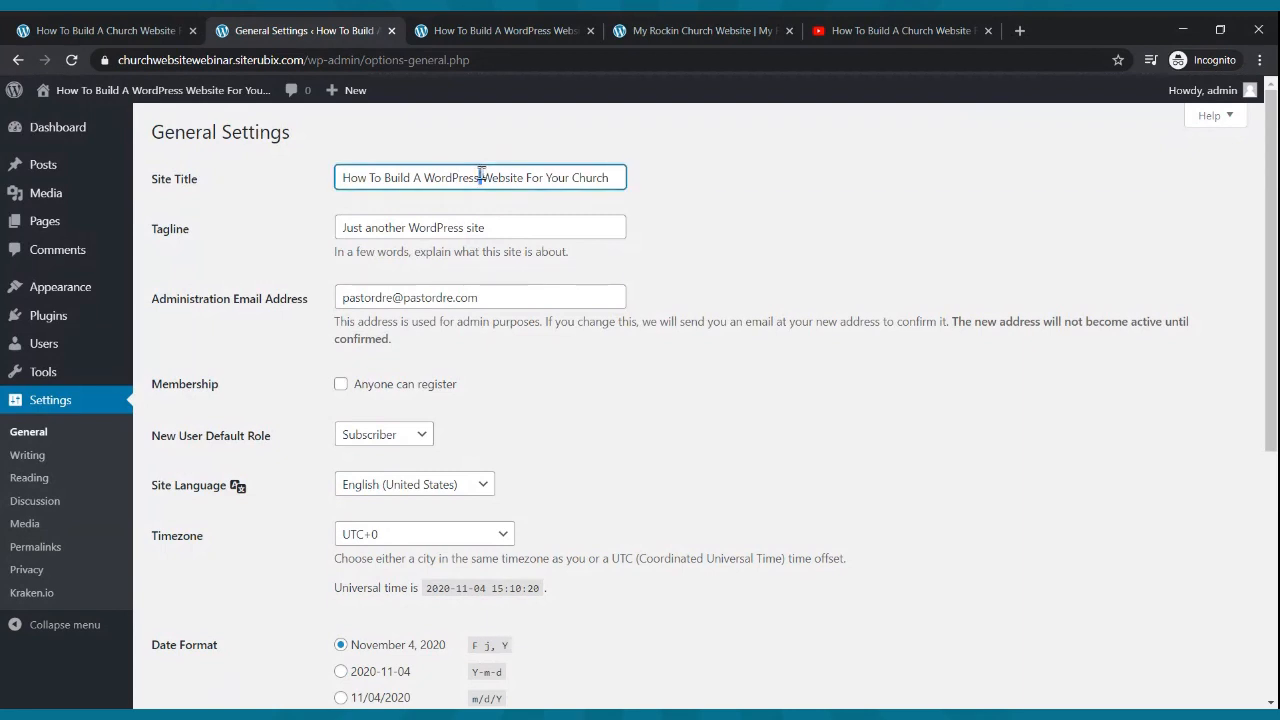
triple_click(481, 176)
key(ctrl+c)
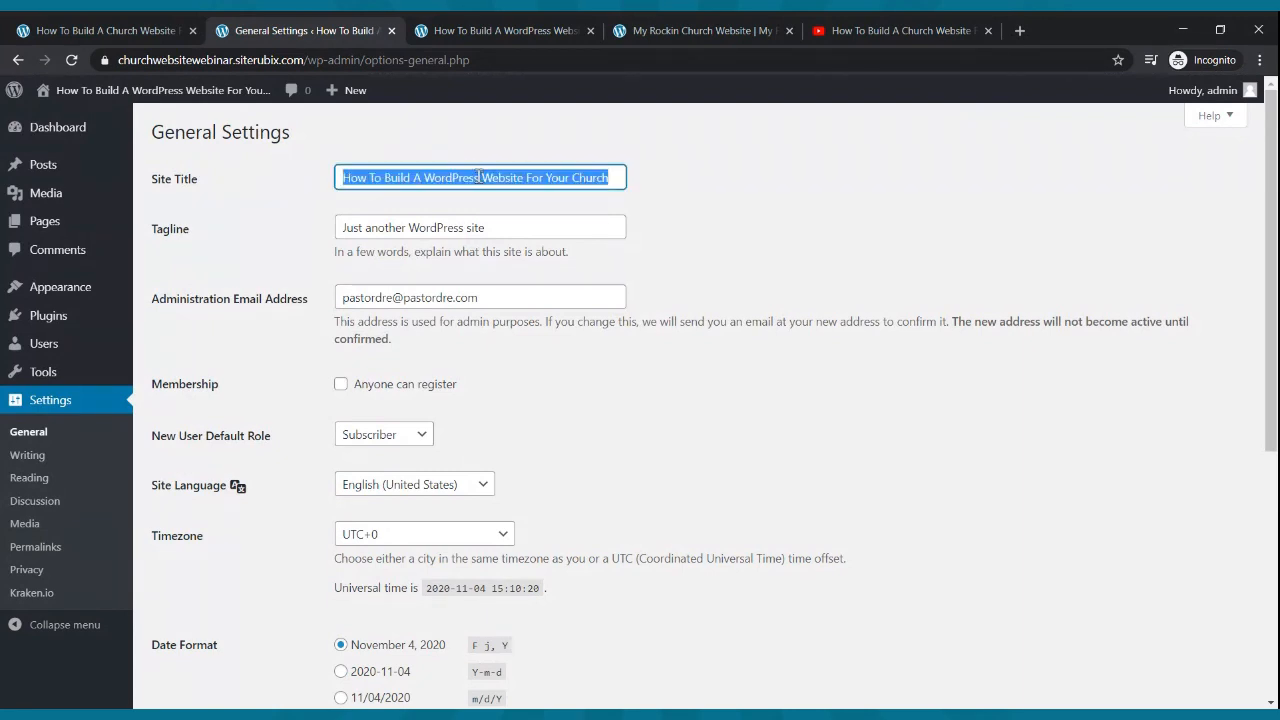
triple_click(499, 231)
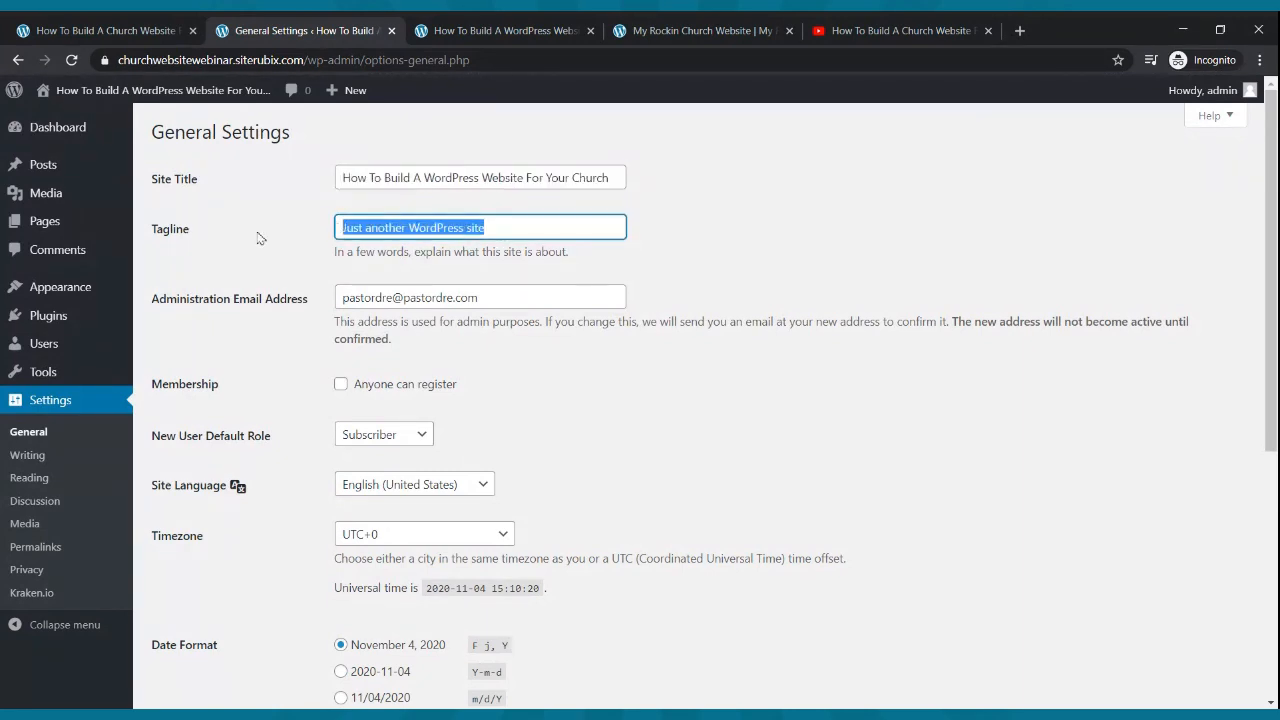
key(ctrl+v)
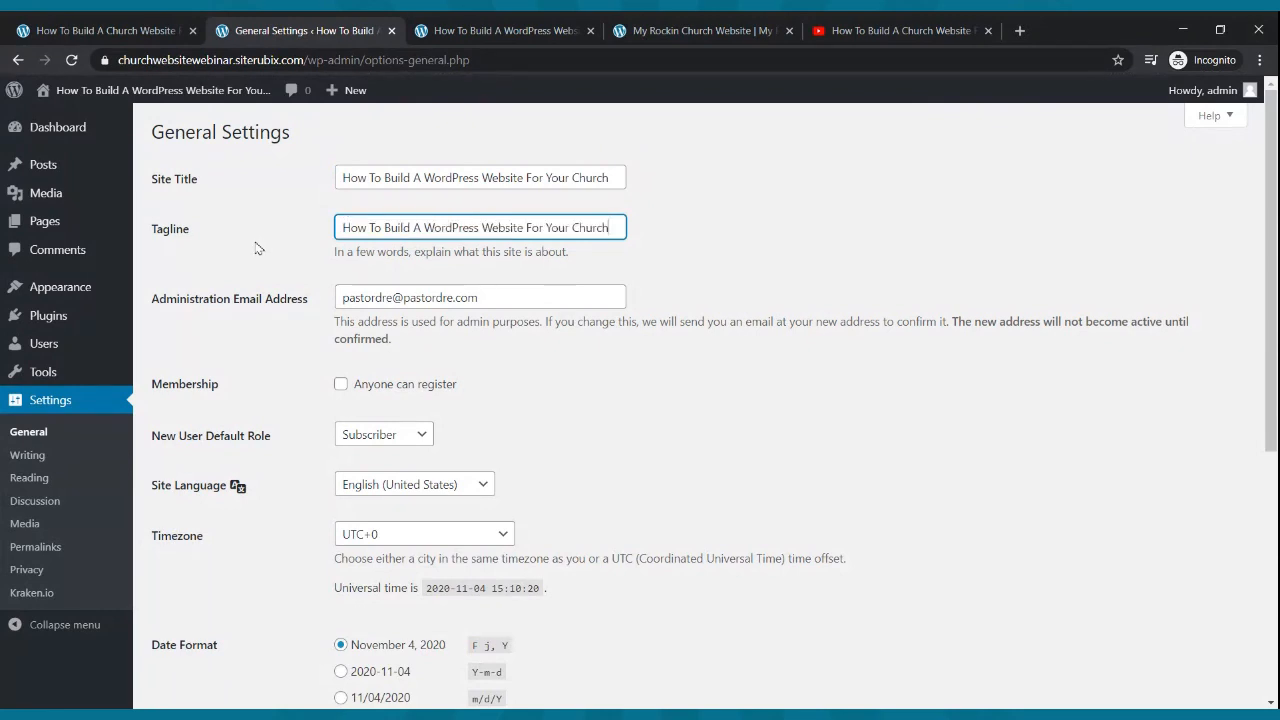
scroll(341, 325, down, 2)
scroll(341, 325, down, 3)
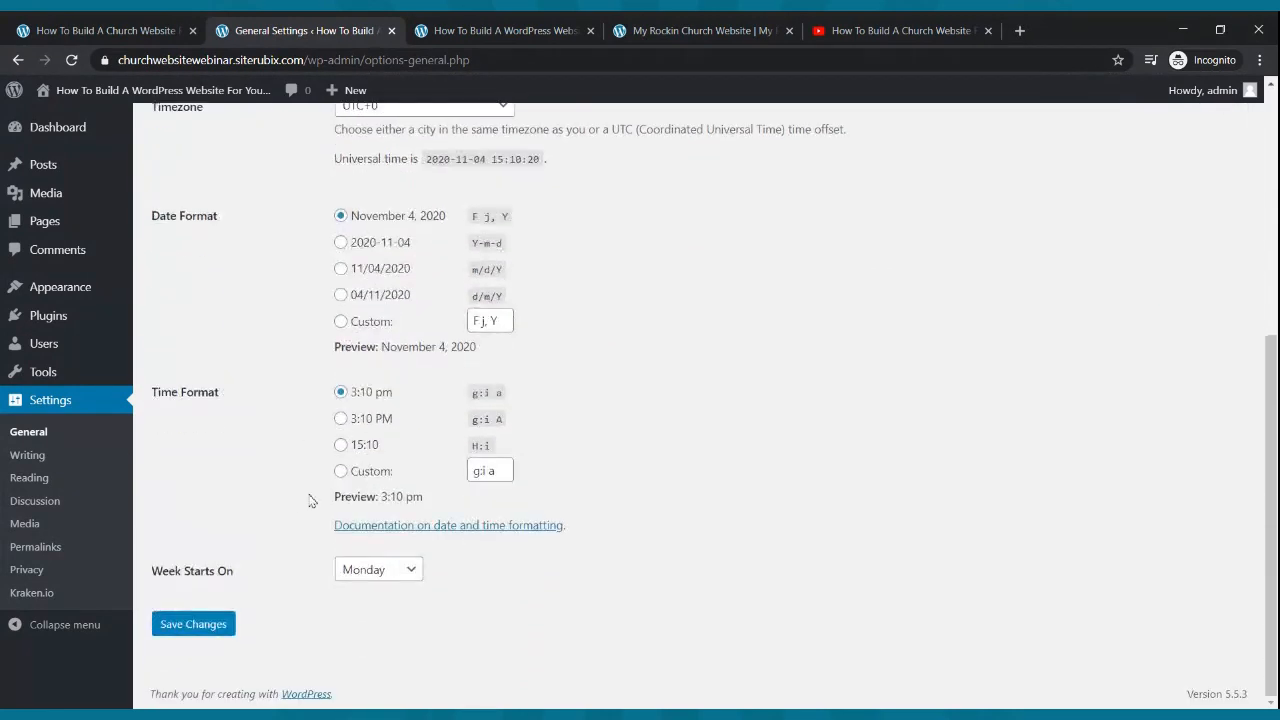
click(190, 625)
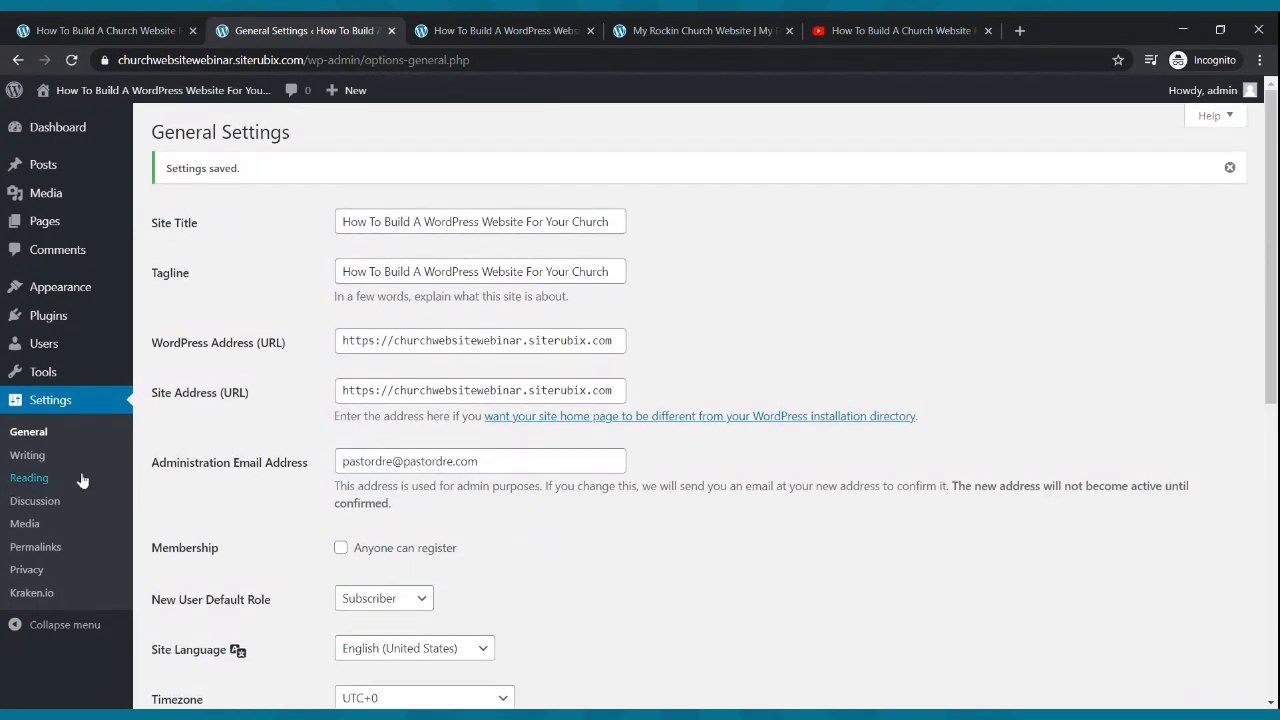
click(52, 462)
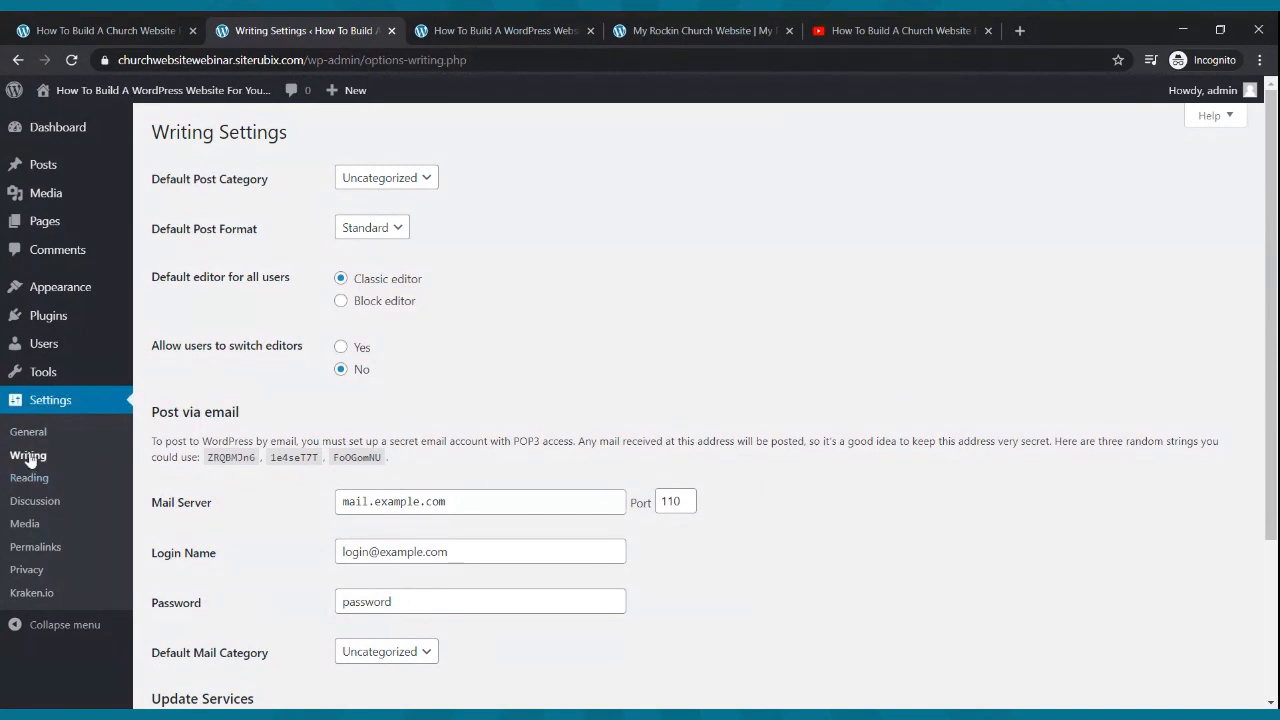
- Choose Block editor as default, allow switching editors (Yes), and save Writing Settings
click(340, 302)
click(340, 348)
scroll(577, 470, down, 3)
click(193, 624)
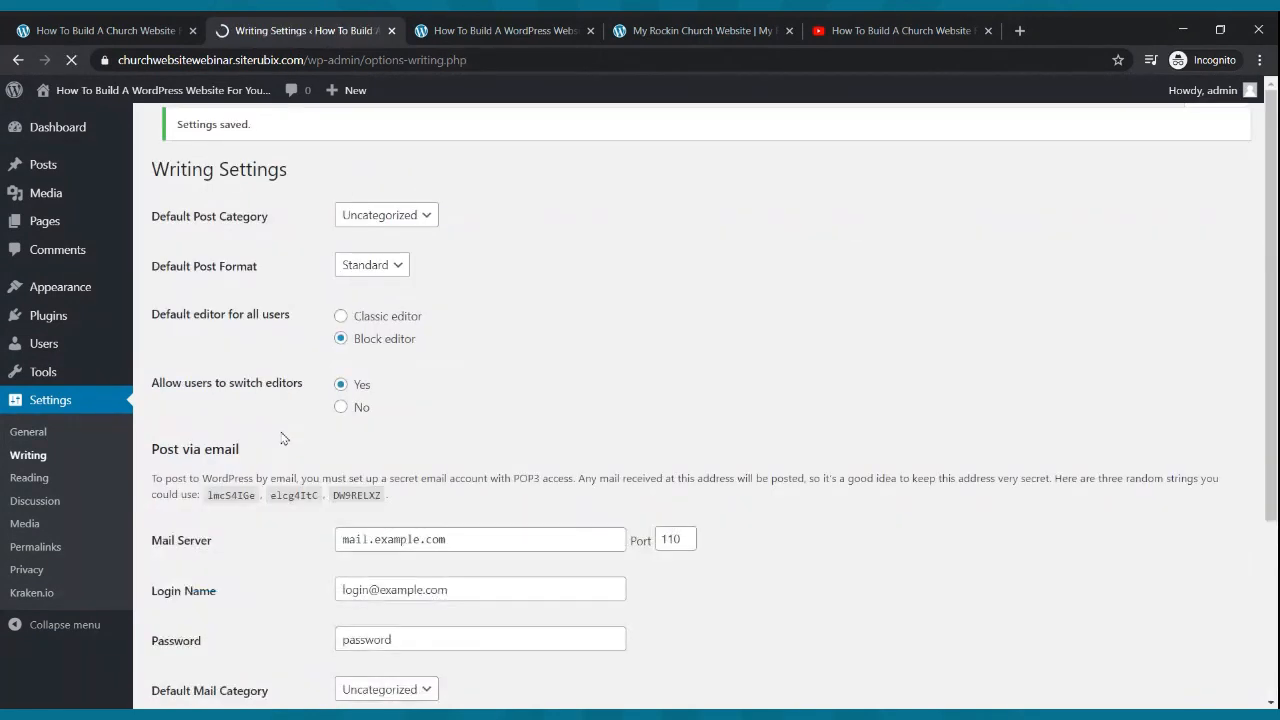
- Reload the new site's front page, compare it with the example church homepage, and return to settings
click(494, 28)
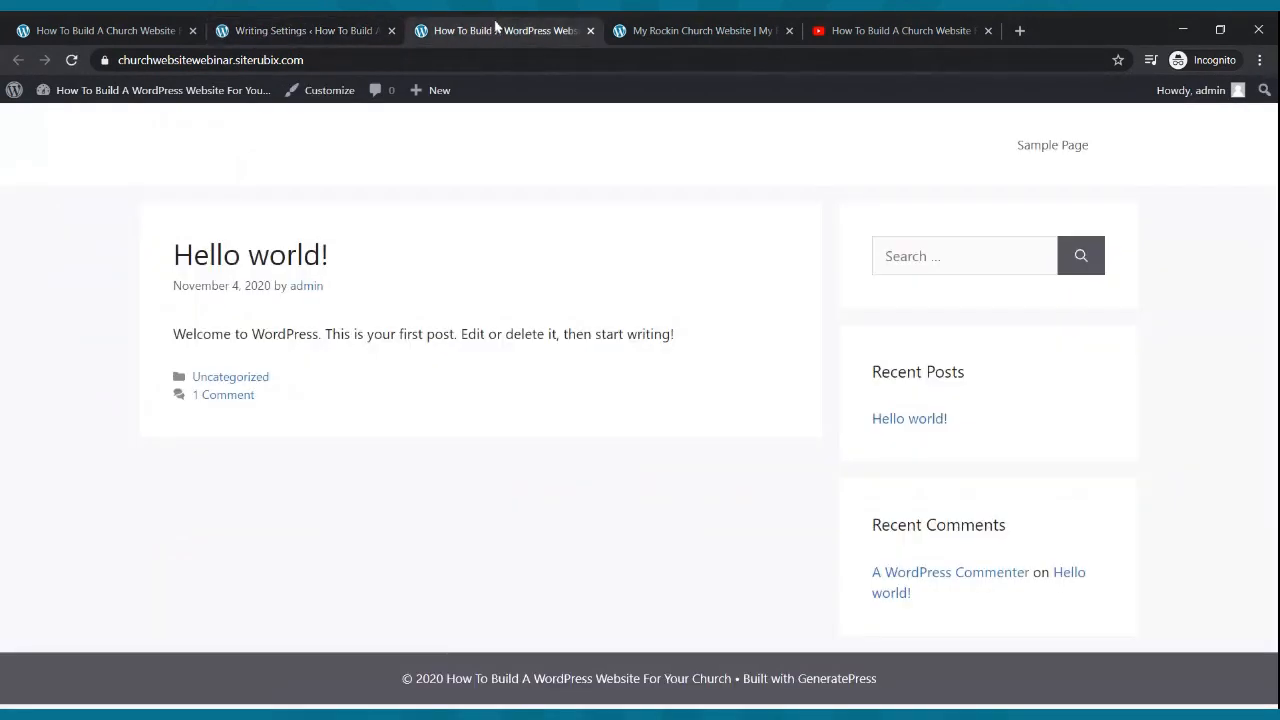
click(71, 60)
click(735, 38)
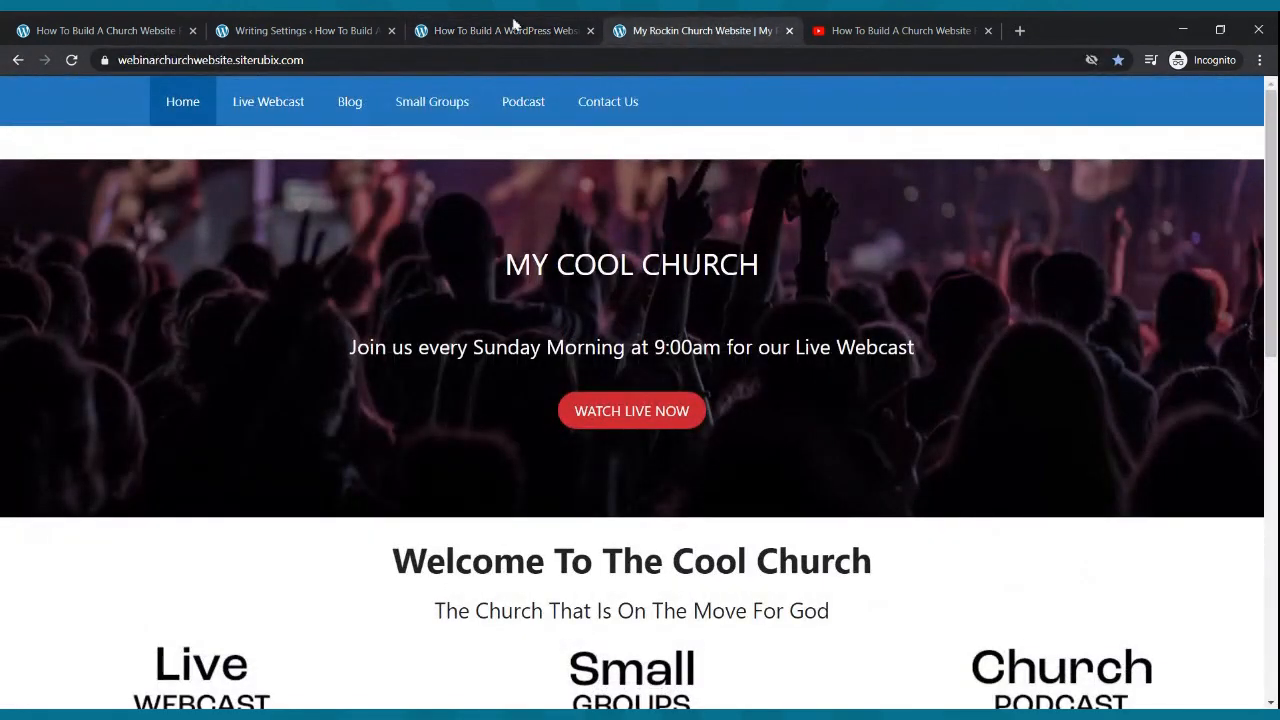
click(240, 33)
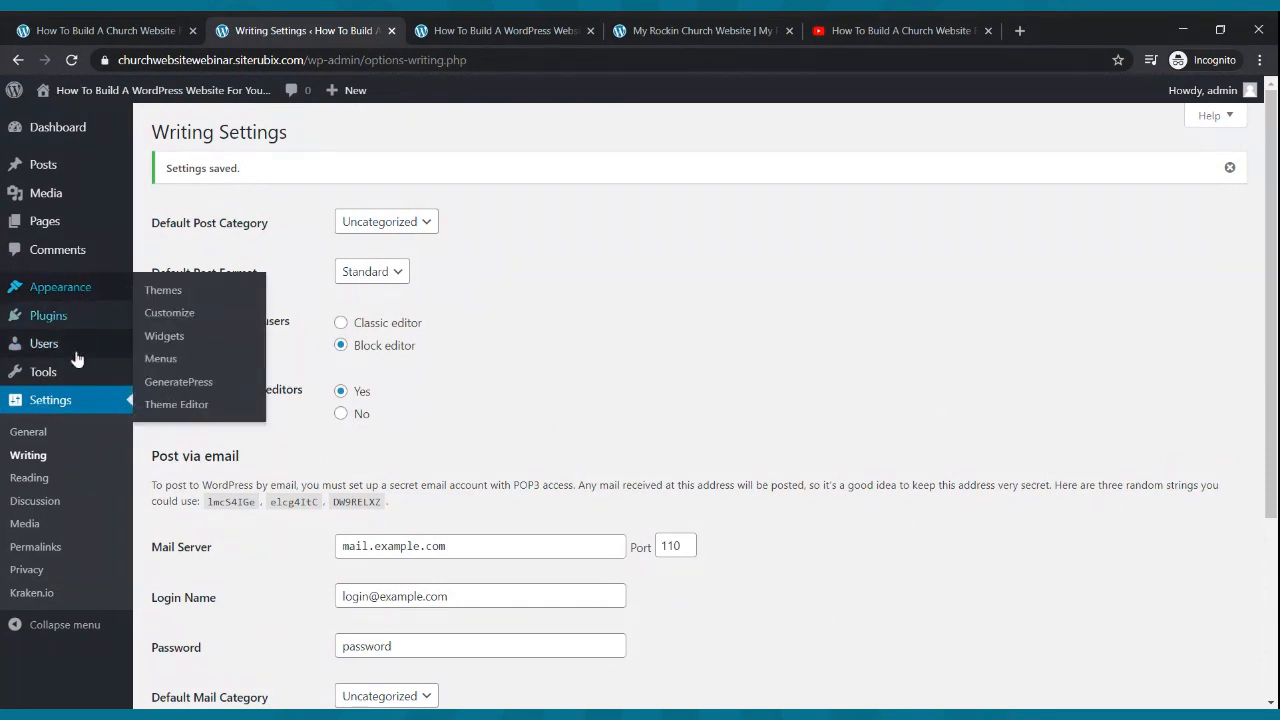
- Review the installed themes under Appearance > Themes
click(52, 292)
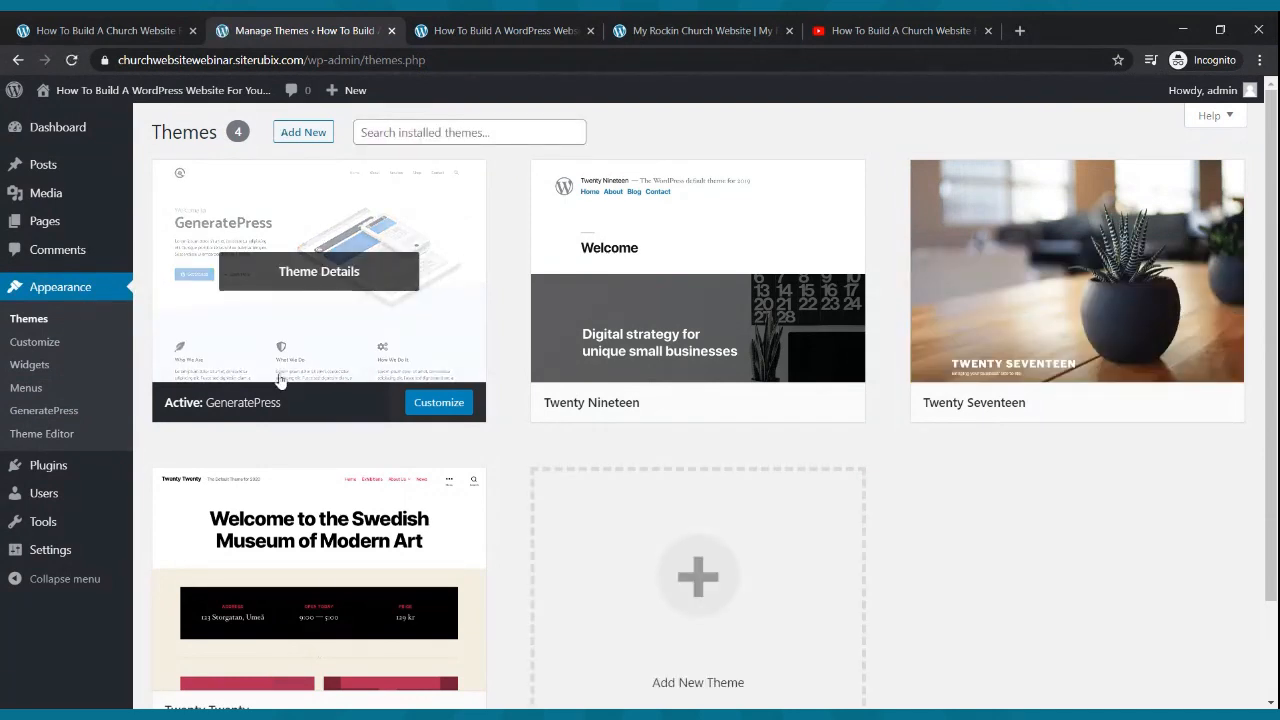
scroll(474, 310, down, 3)
scroll(476, 312, up, 3)
- Trash the Sample Page and start a new blank page
click(41, 231)
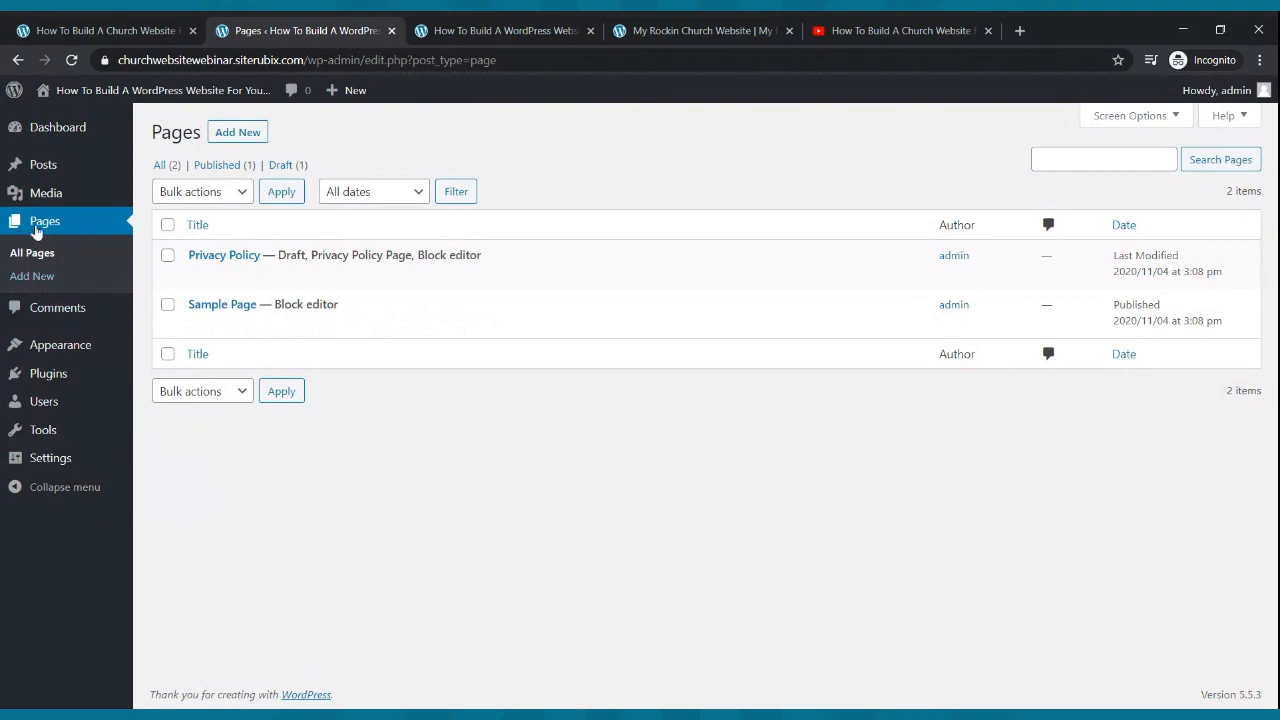
mouse_move(234, 309)
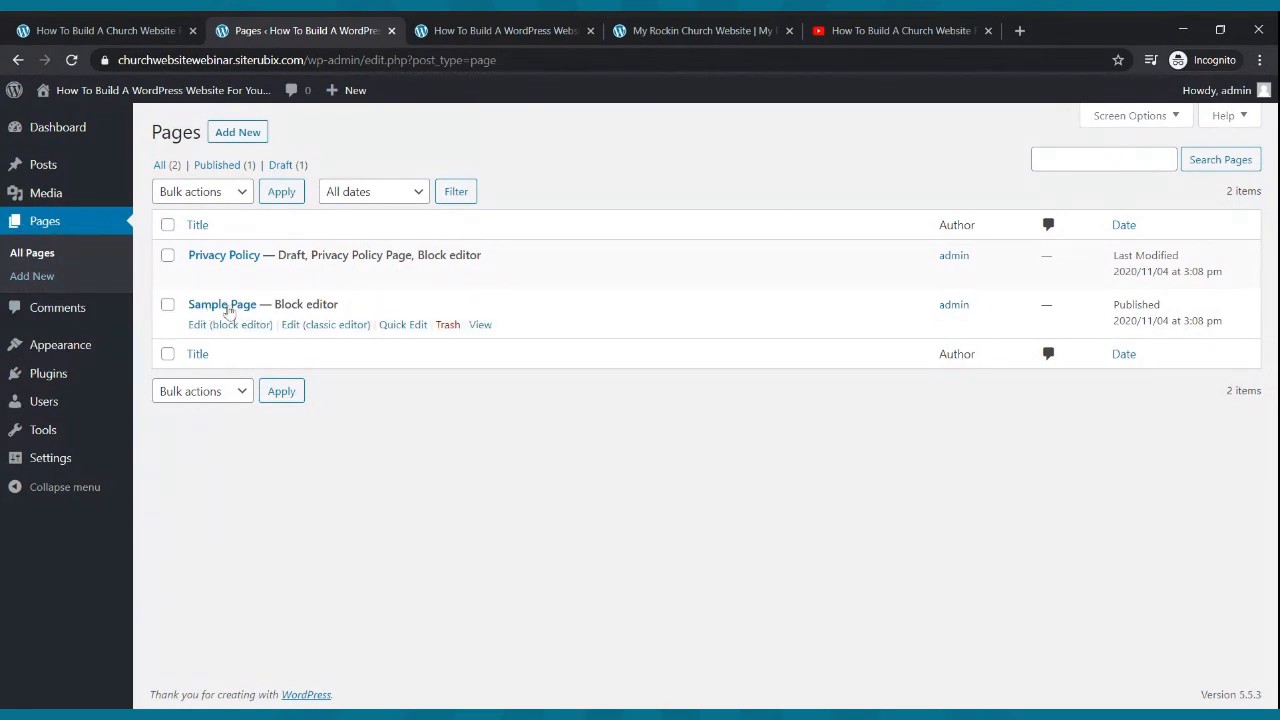
click(446, 326)
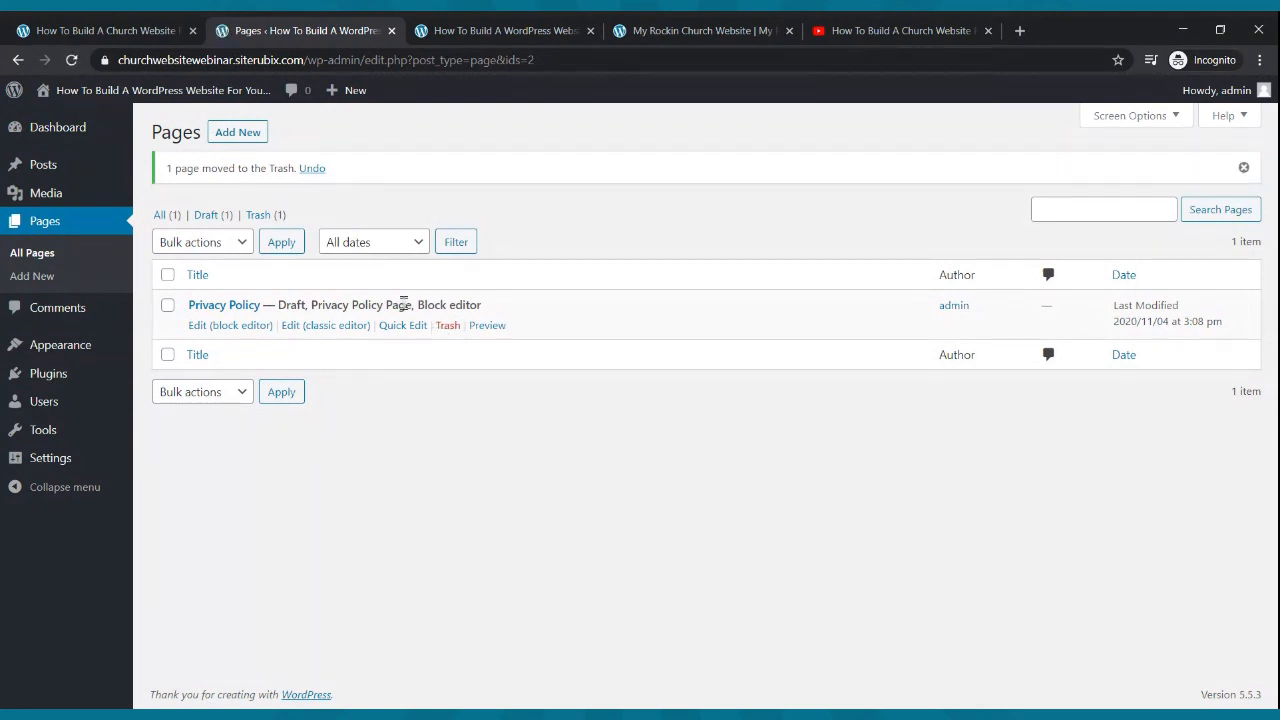
click(236, 134)
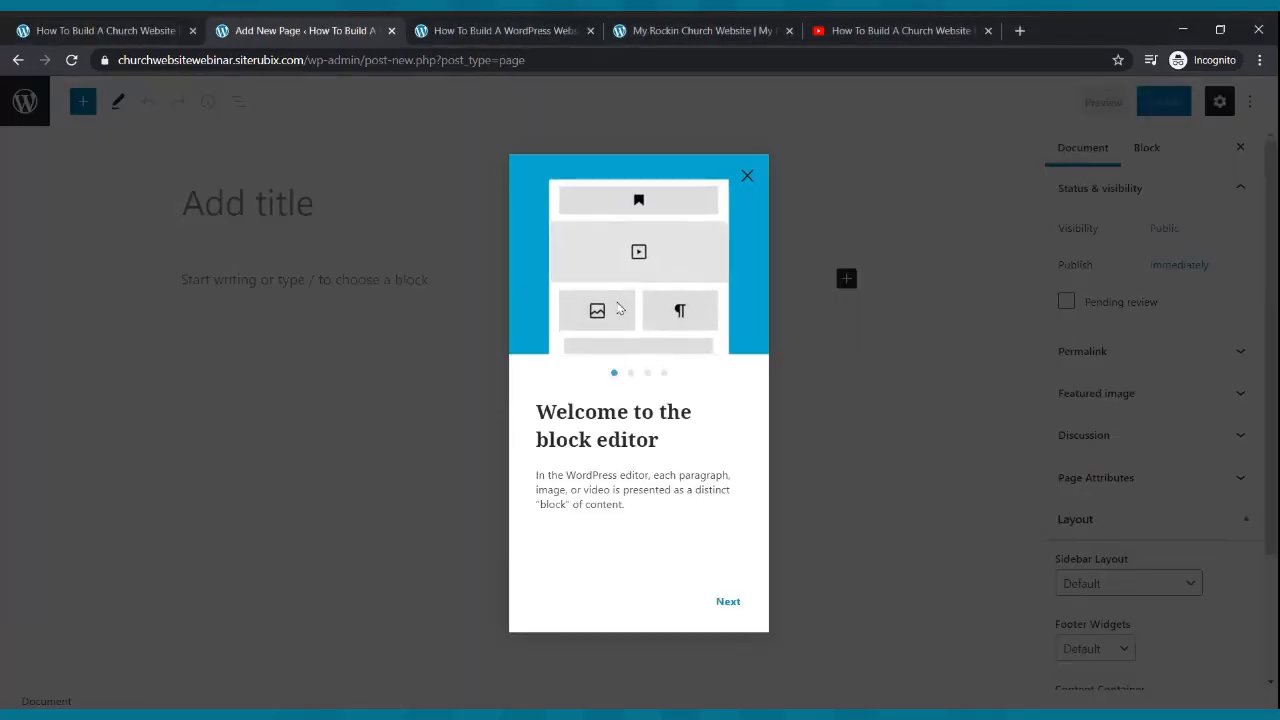
- Publish a page titled 'Home', then begin another new page from the pages list
click(747, 177)
click(258, 208)
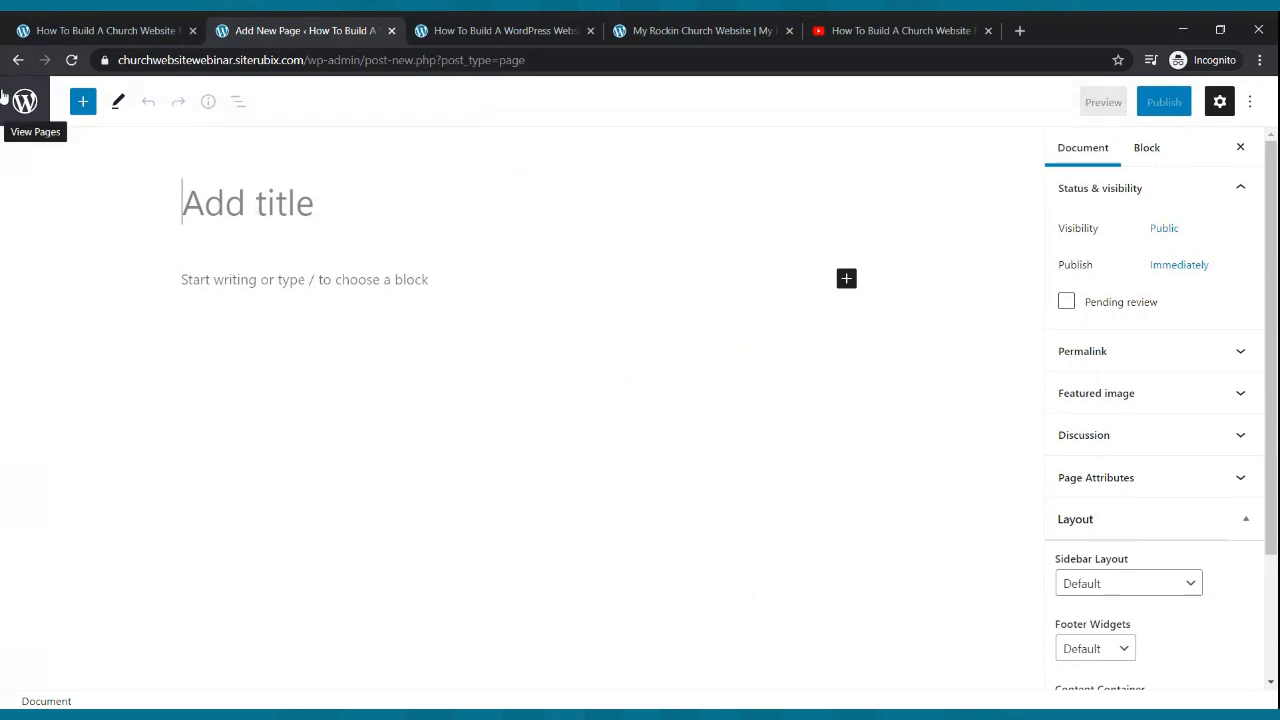
text(Home)
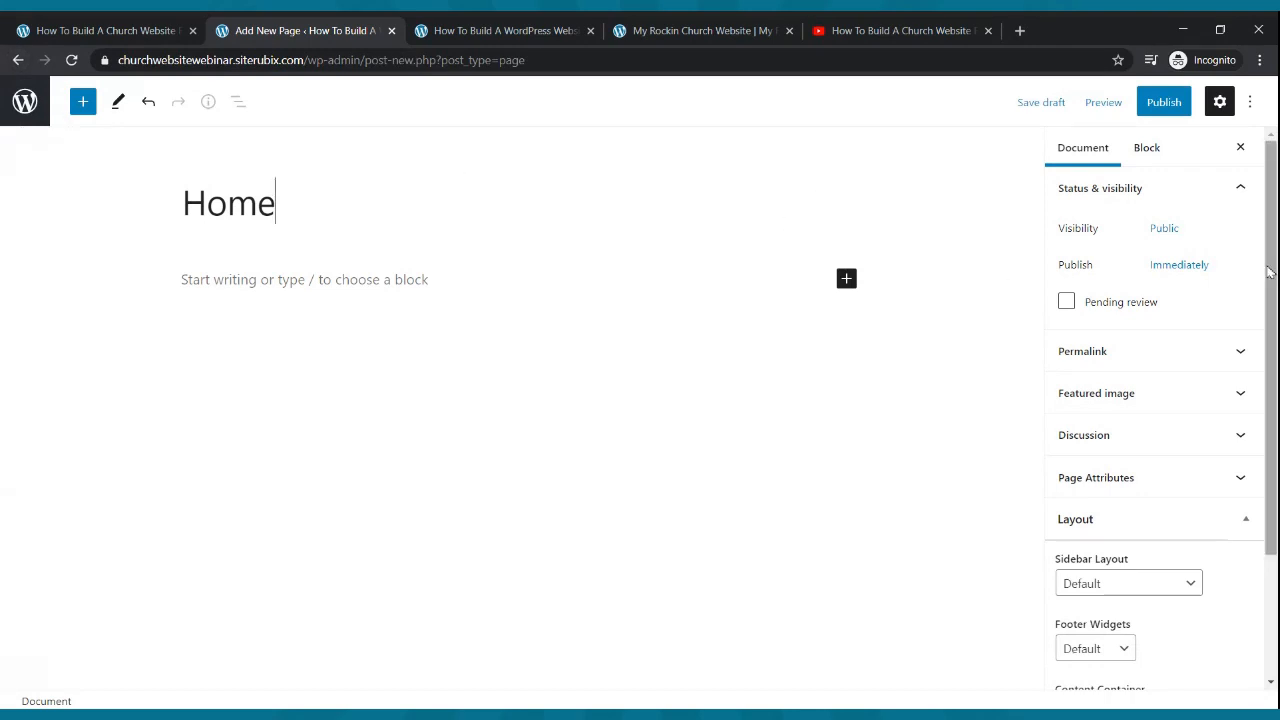
click(1166, 106)
click(1112, 106)
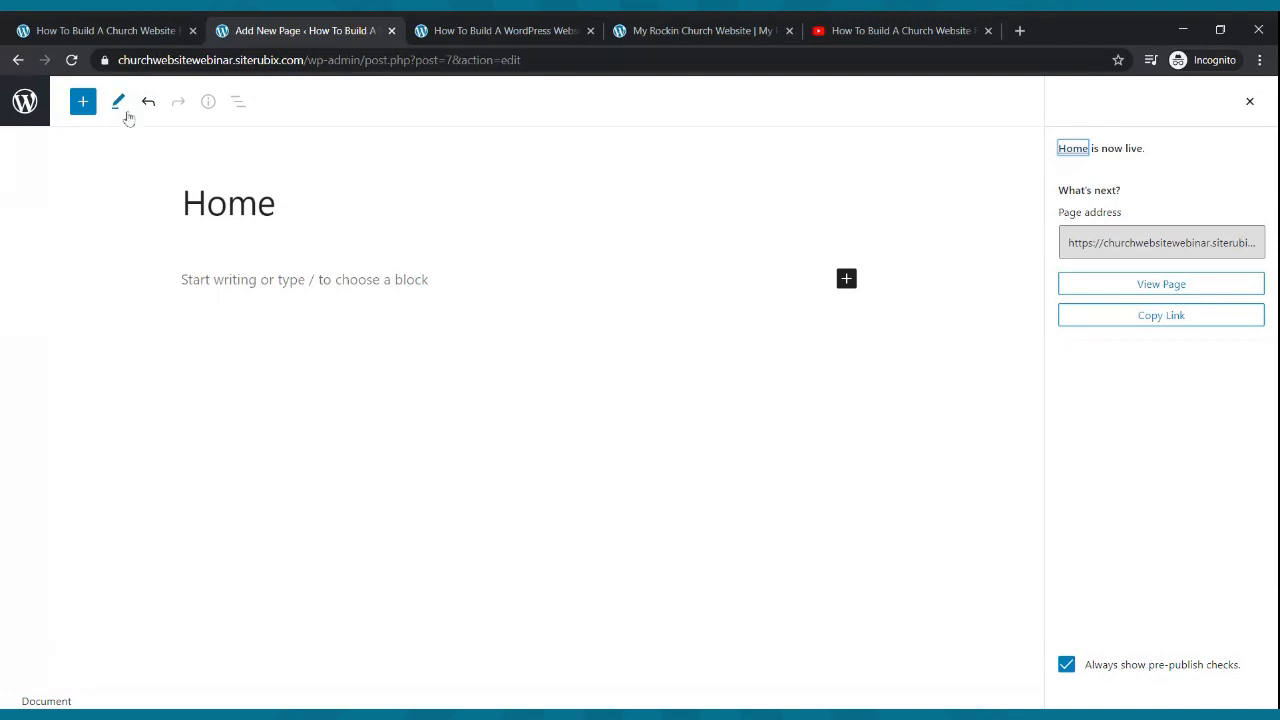
click(25, 101)
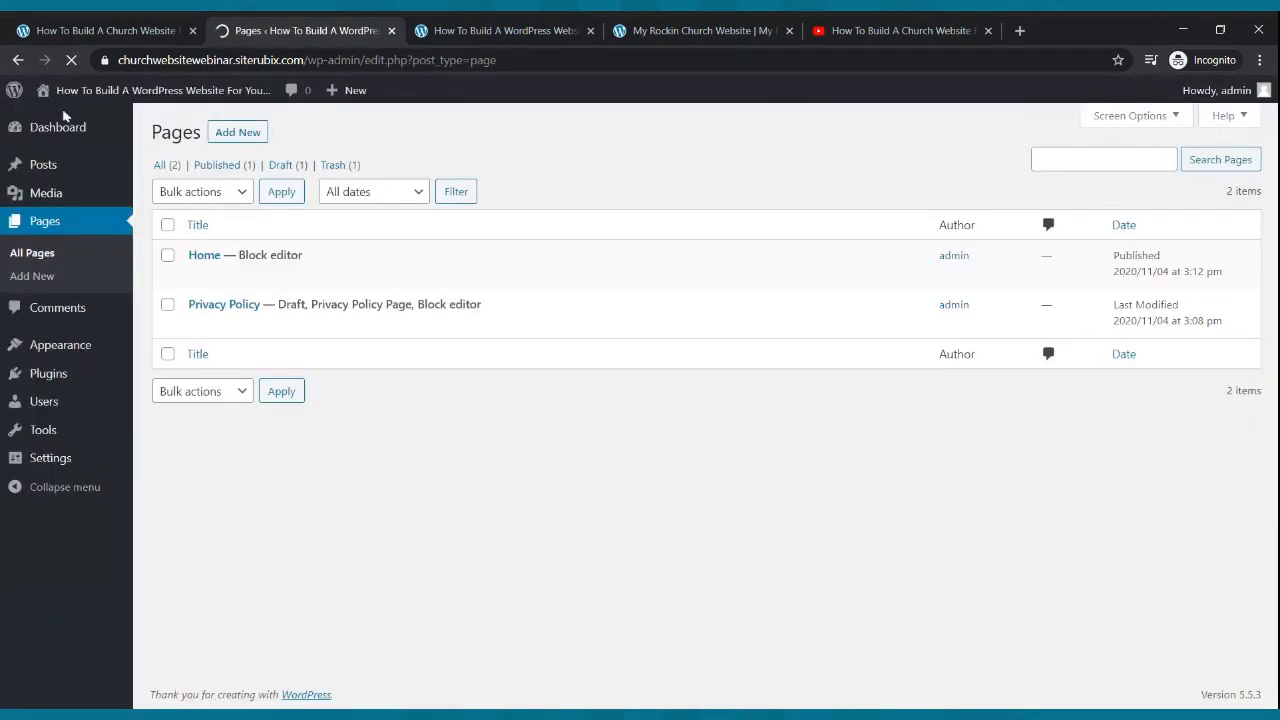
click(237, 134)
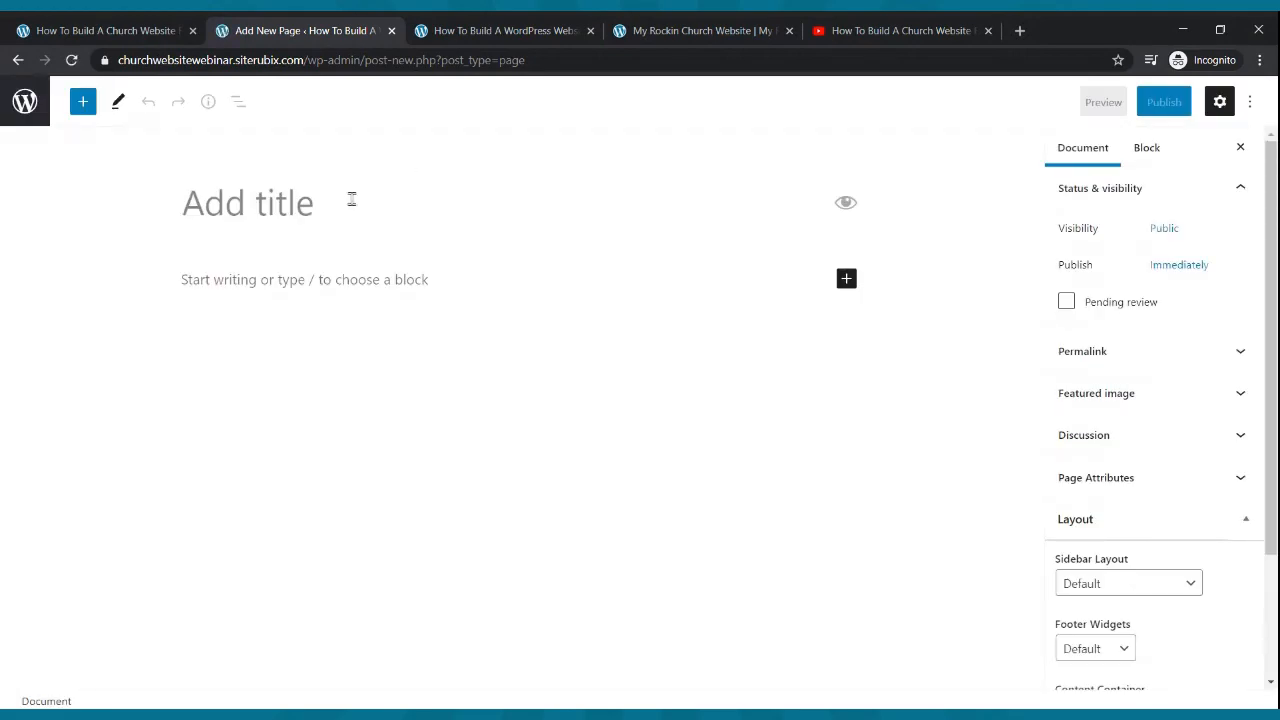
- Publish a page titled 'Live Webcast'
text(Live )
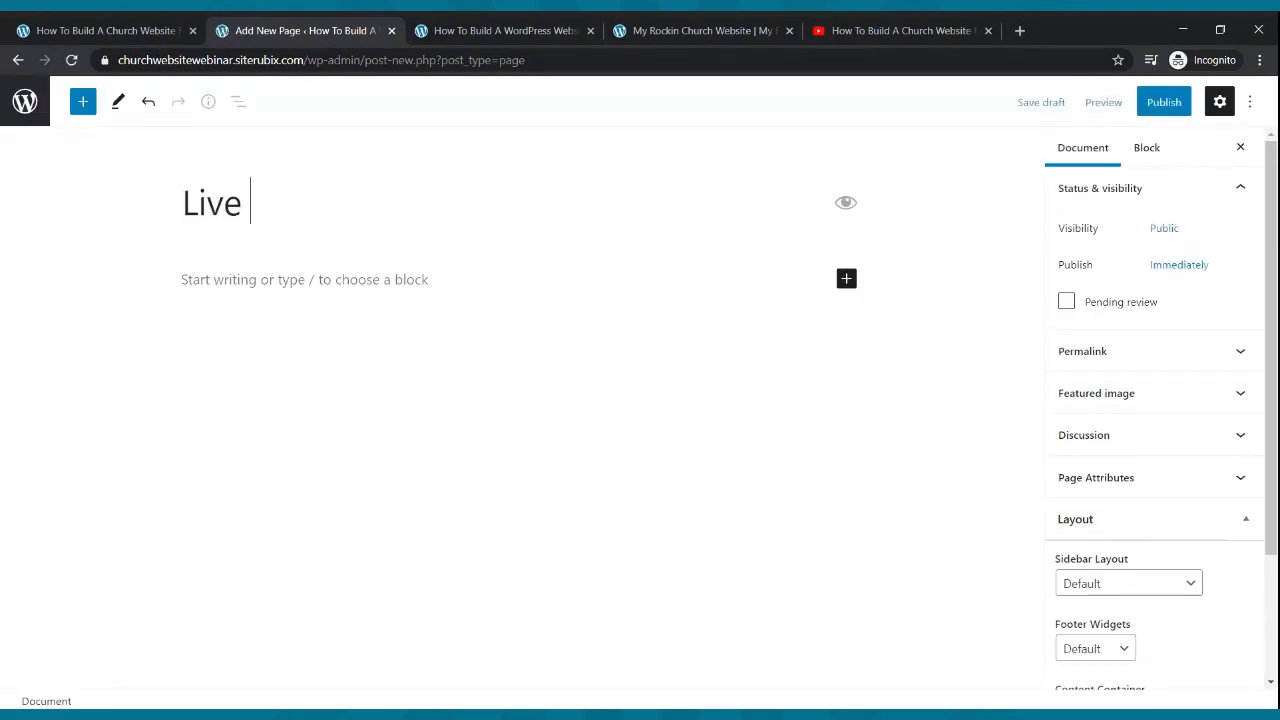
text(WebcS)
key(BackSpace)
text(A)
key(BackSpace)
text(ast)
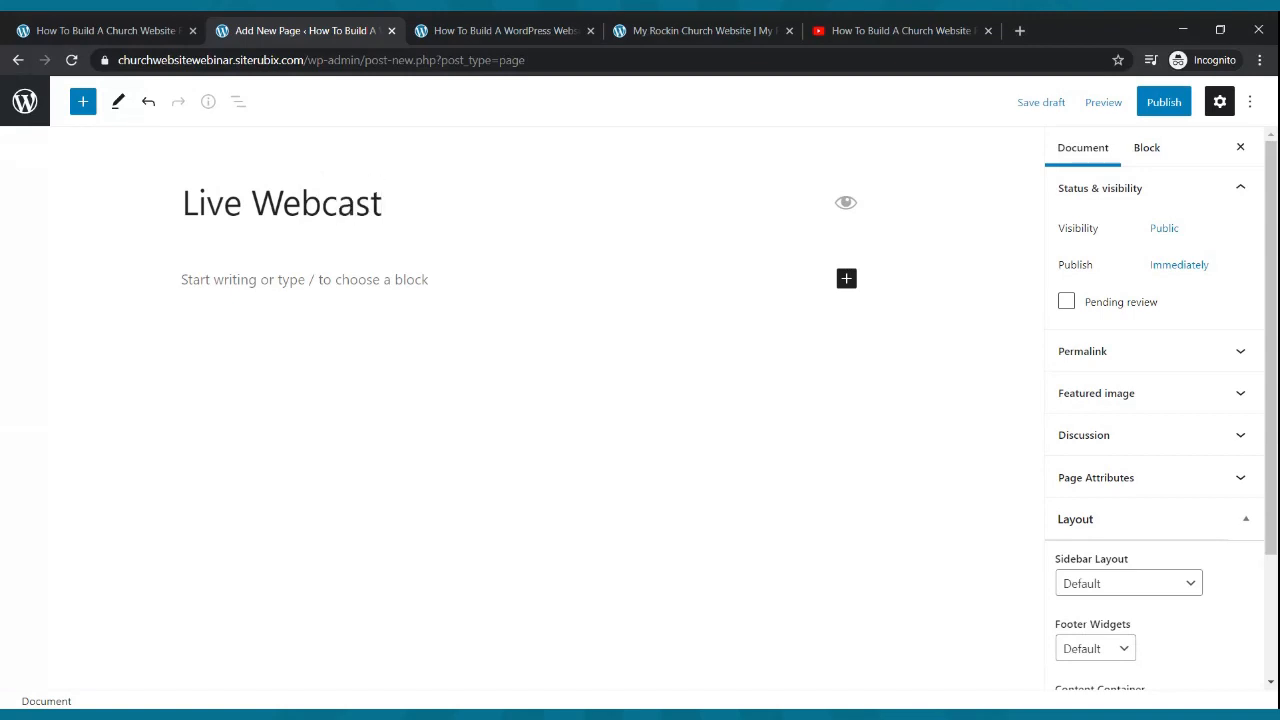
click(1166, 103)
click(1131, 108)
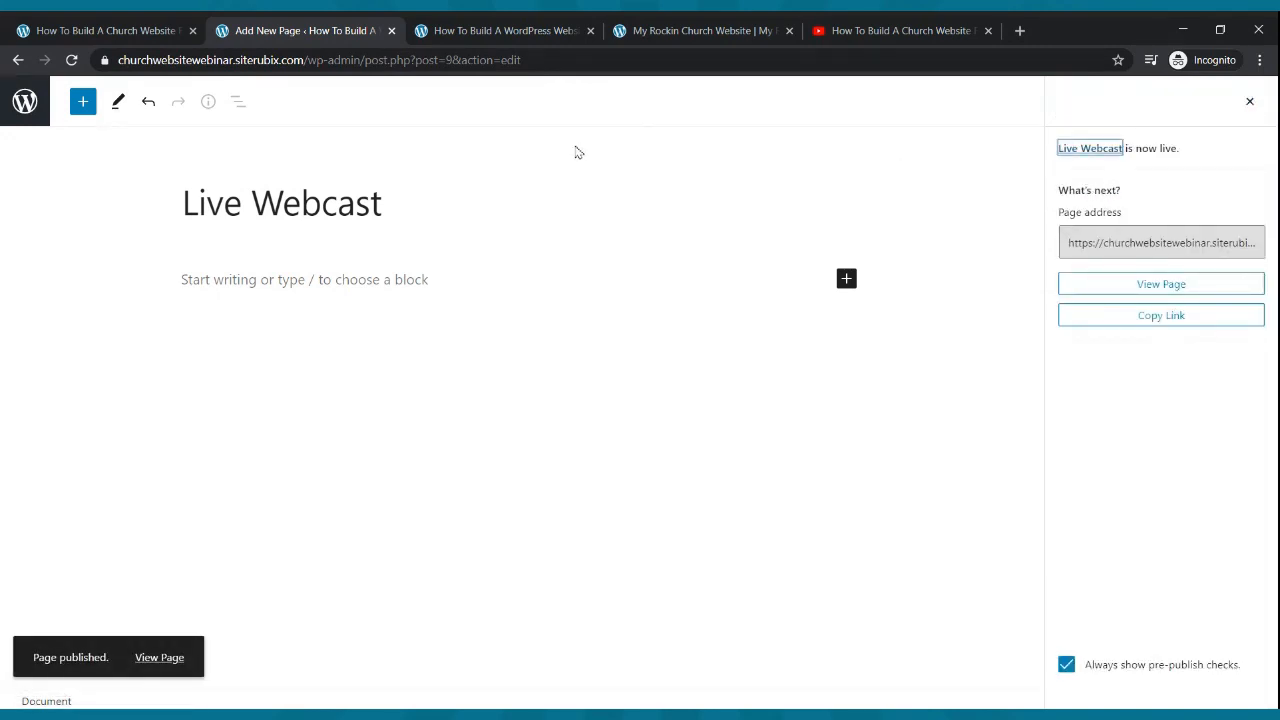
click(24, 112)
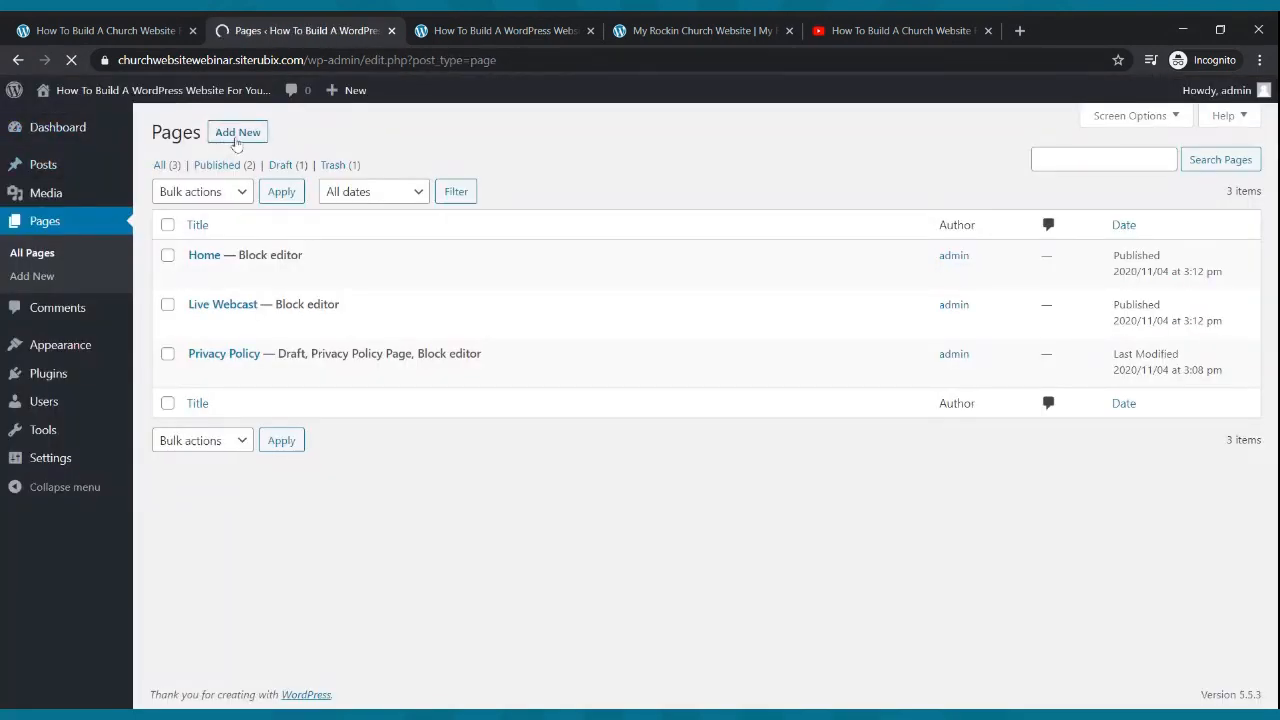
click(236, 141)
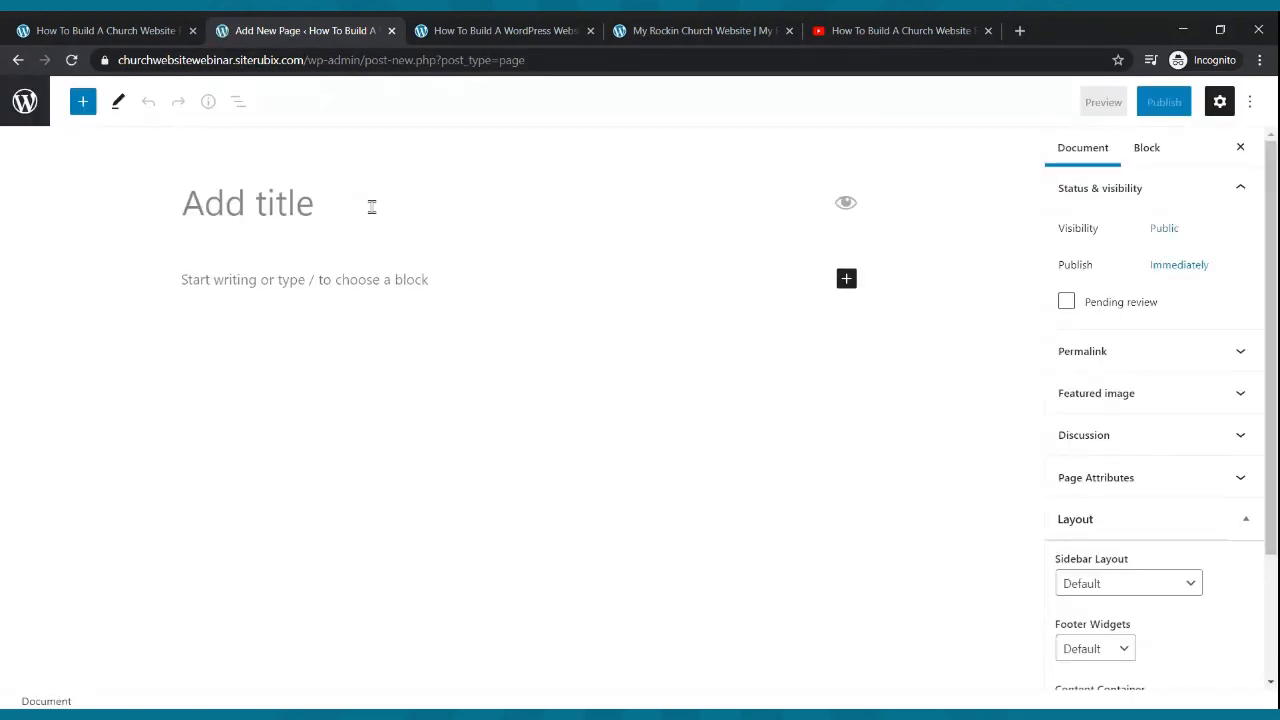
- Publish a page titled 'Blog'
text(Blg)
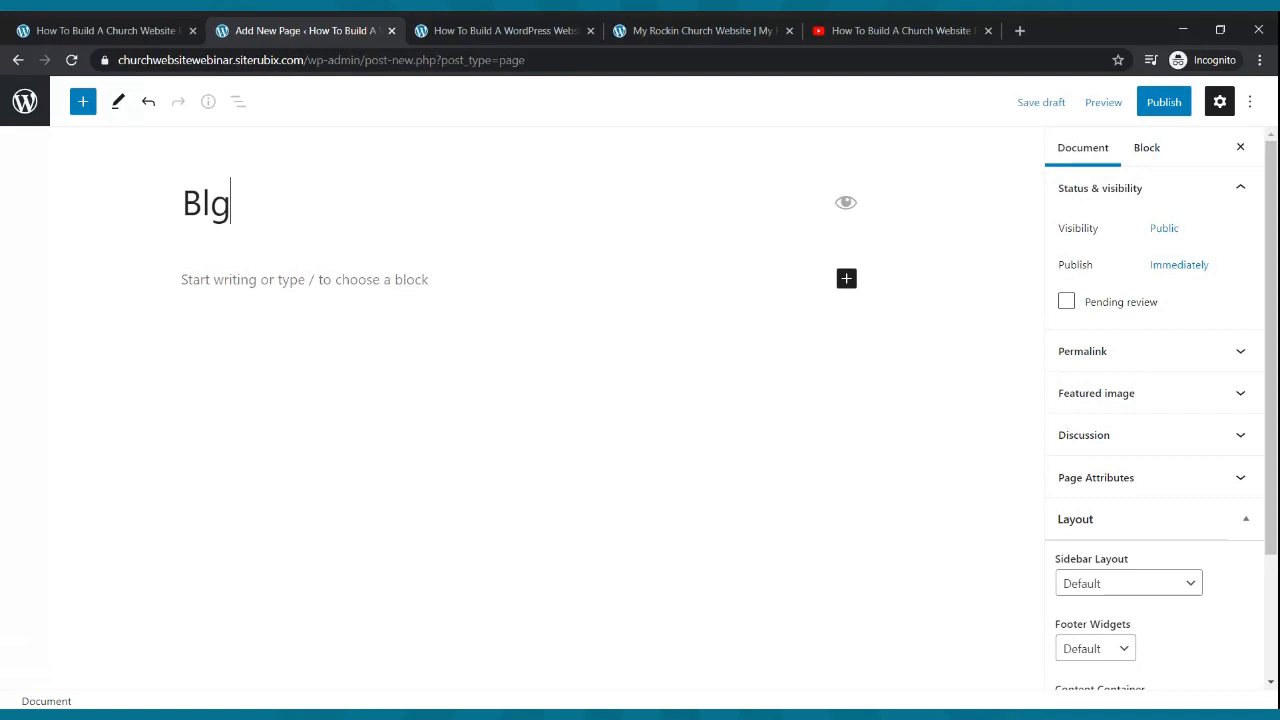
key(BackSpace)
text(og)
click(1162, 102)
click(1120, 102)
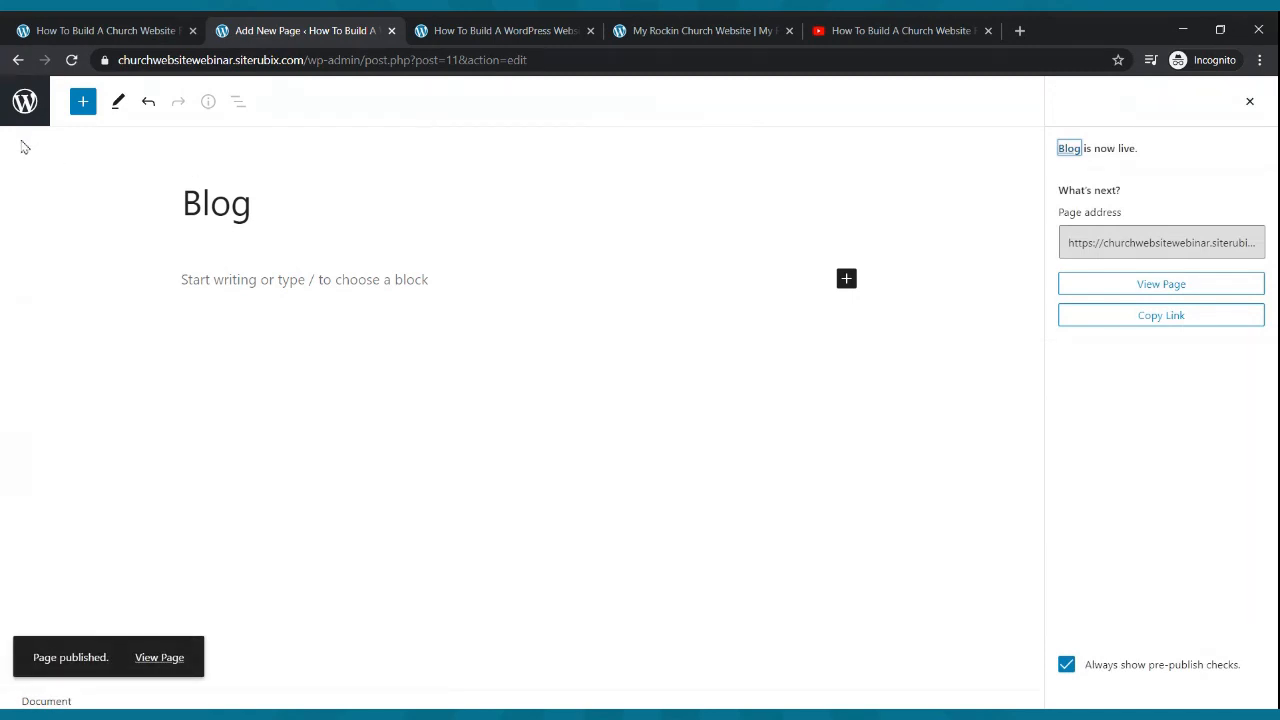
click(25, 110)
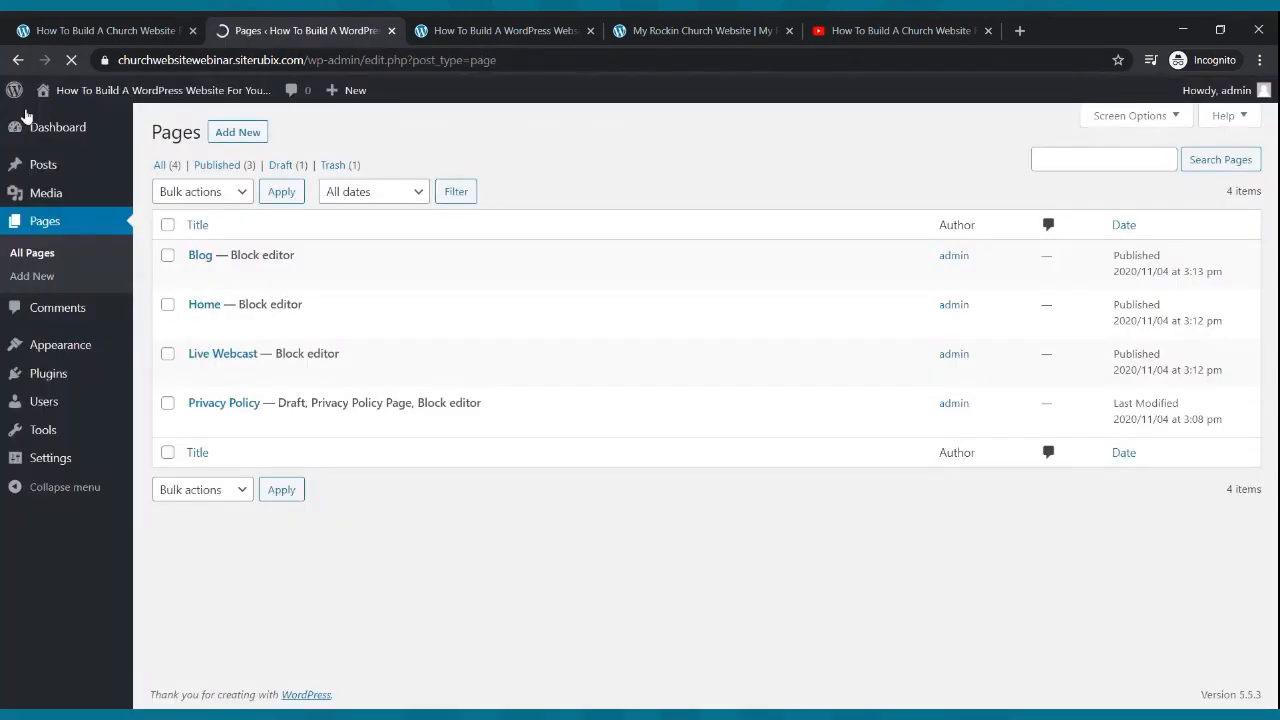
click(250, 133)
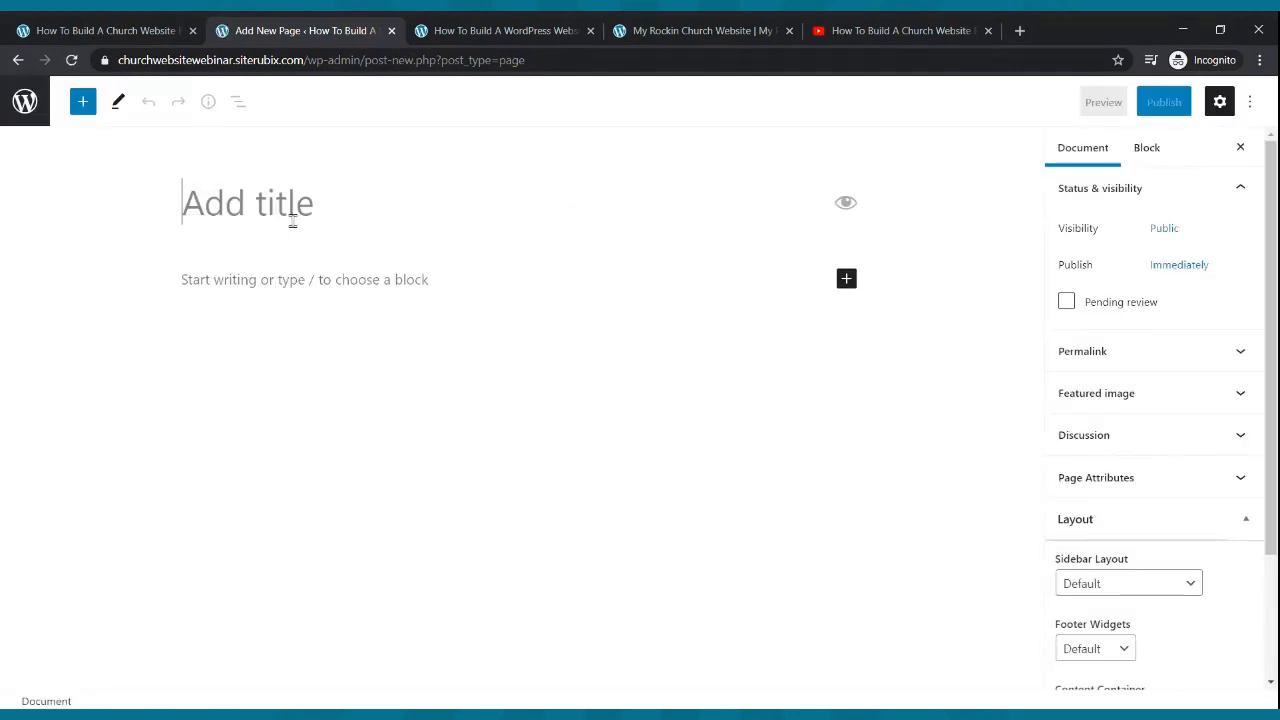
- Publish a page titled 'Small Groups' and return to the pages list
text(Small Groups)
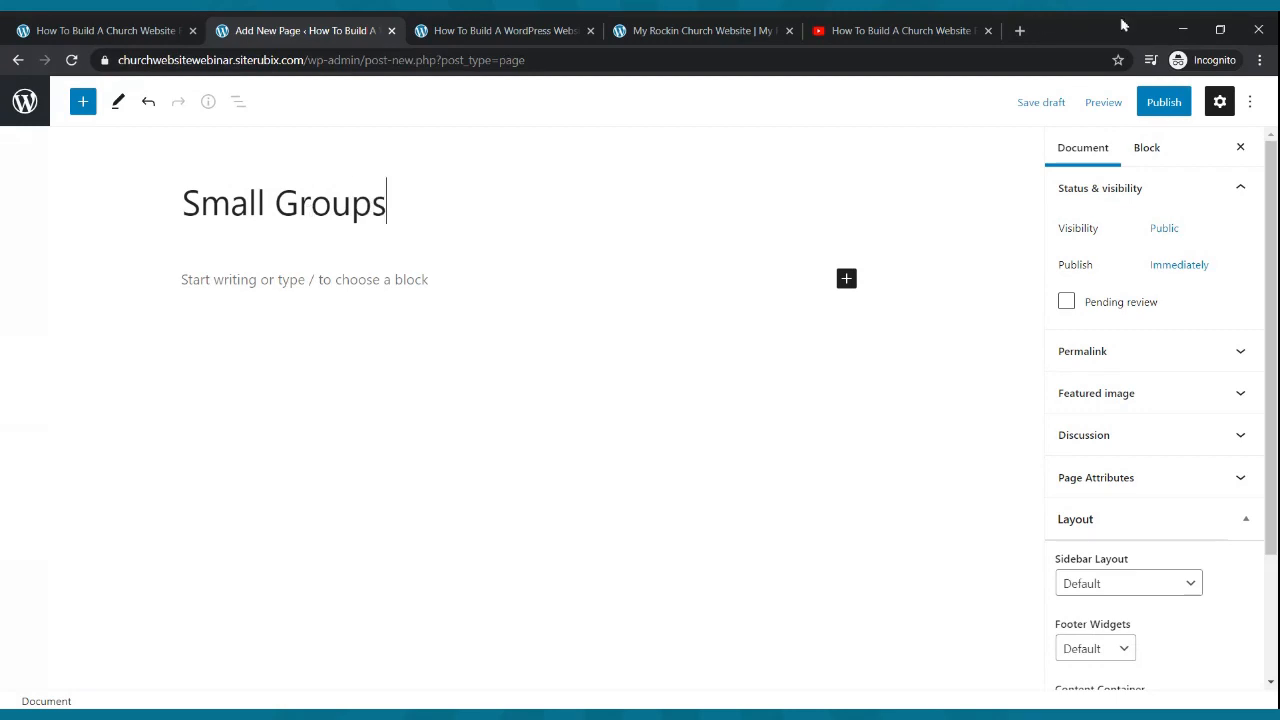
click(1140, 104)
click(1140, 104)
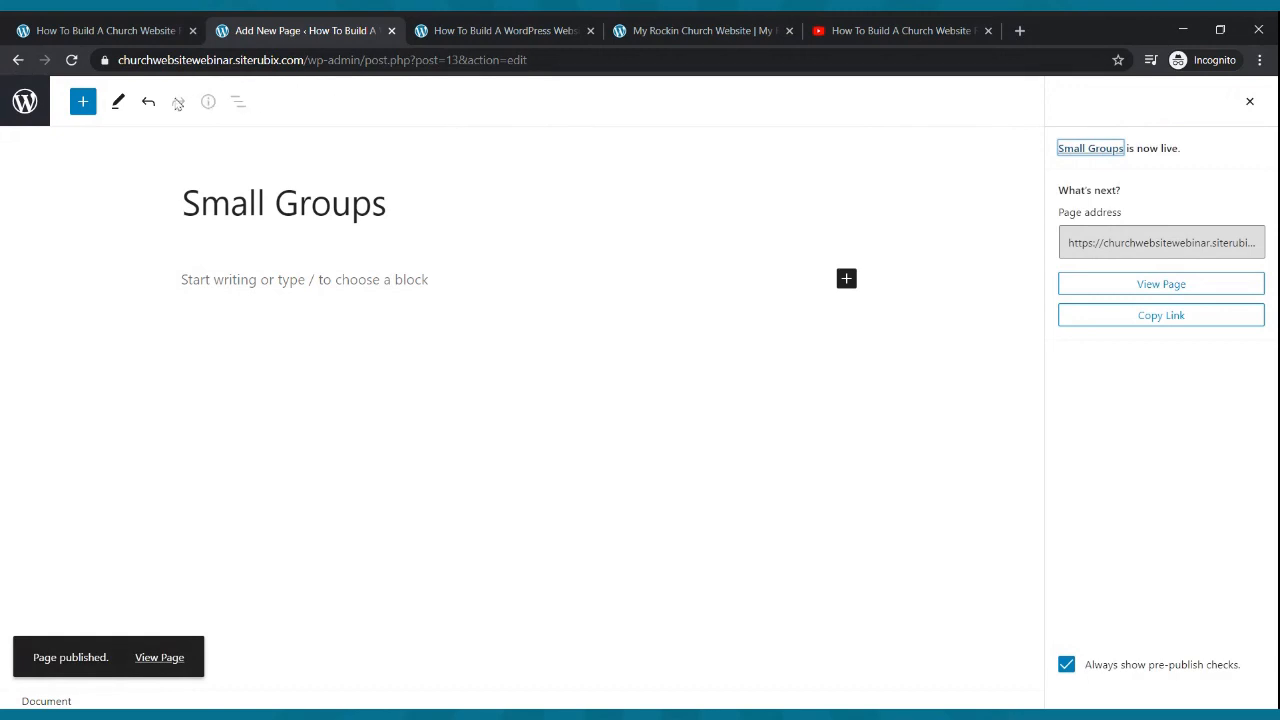
click(25, 104)
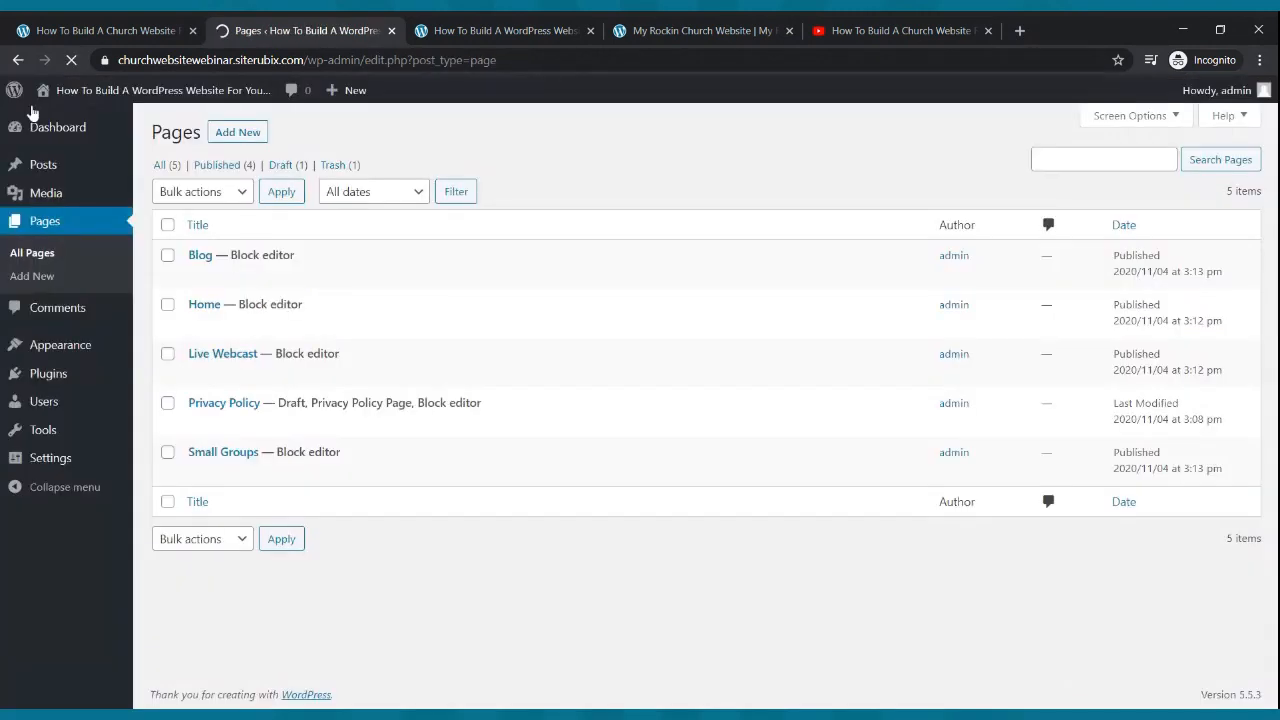
- Publish a new page titled 'Podcast'
click(231, 140)
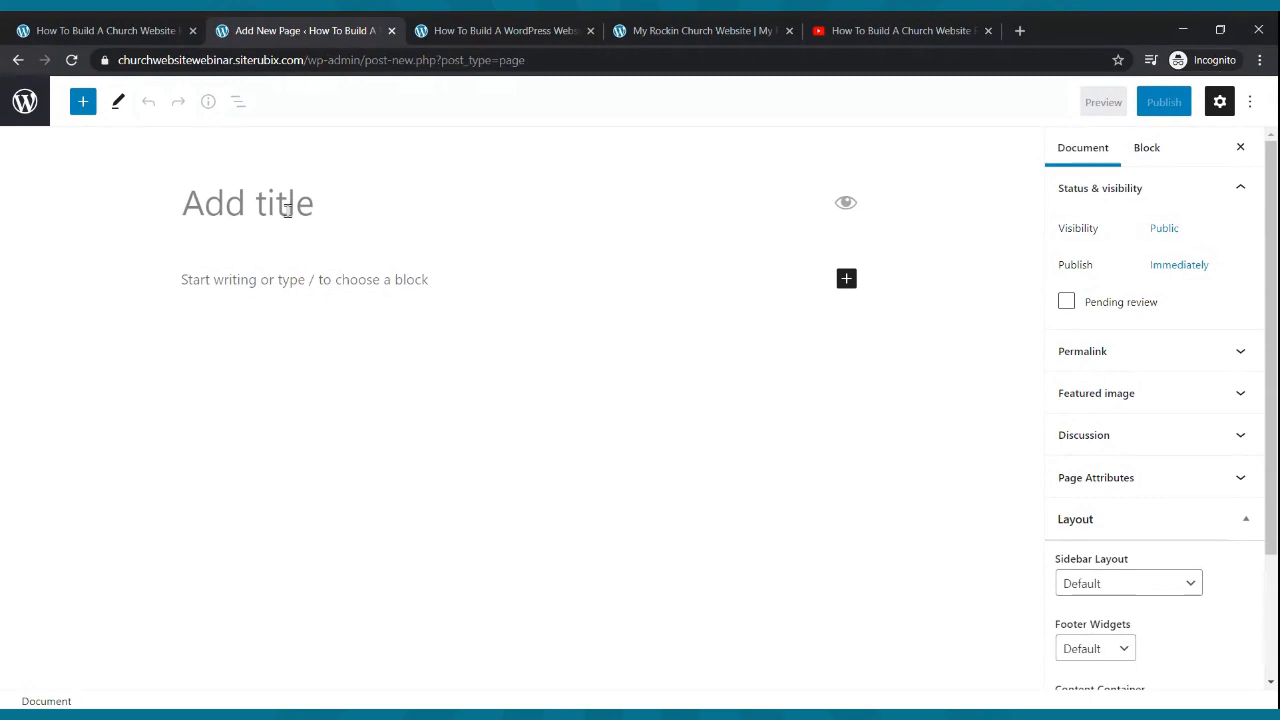
text(Podcast)
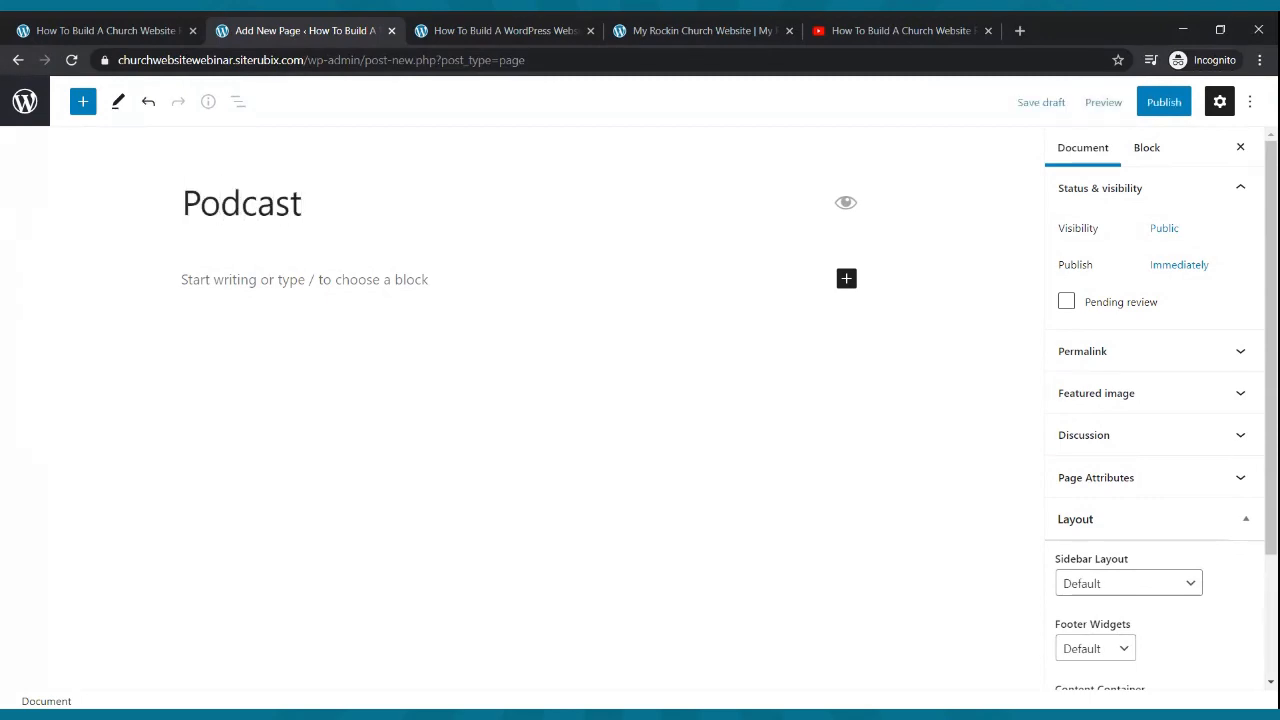
click(1163, 102)
click(1126, 104)
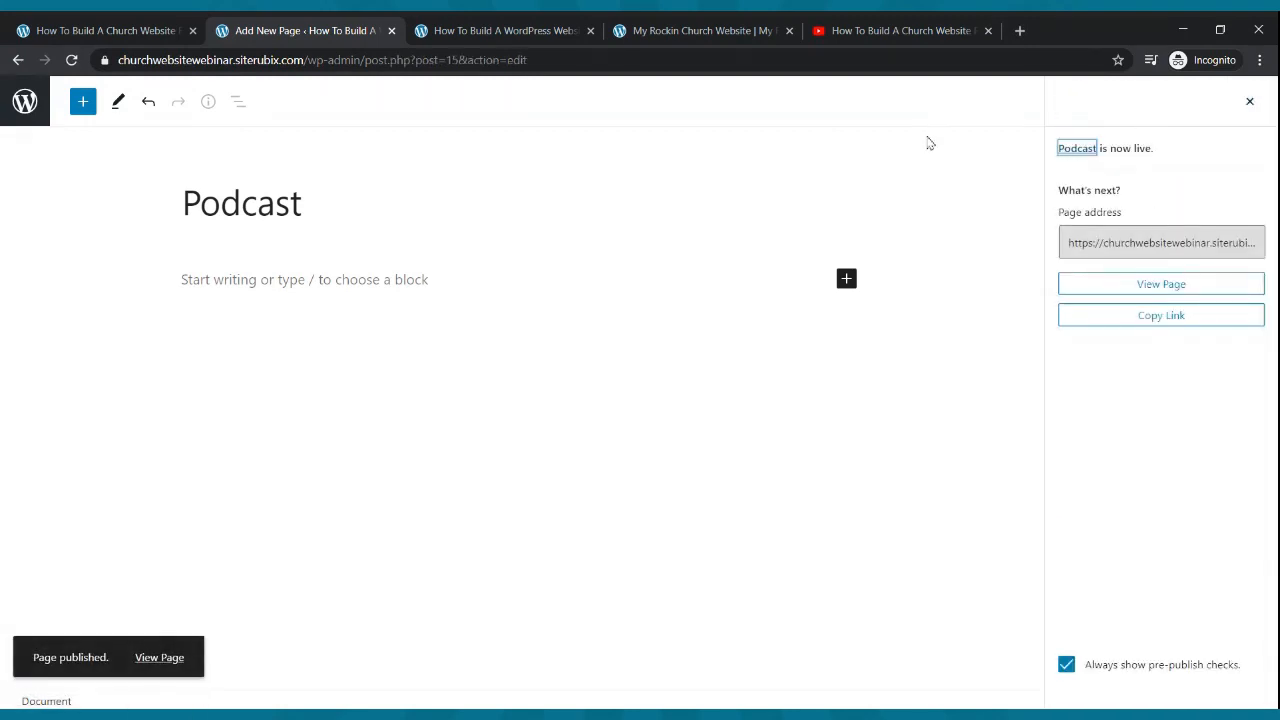
click(25, 101)
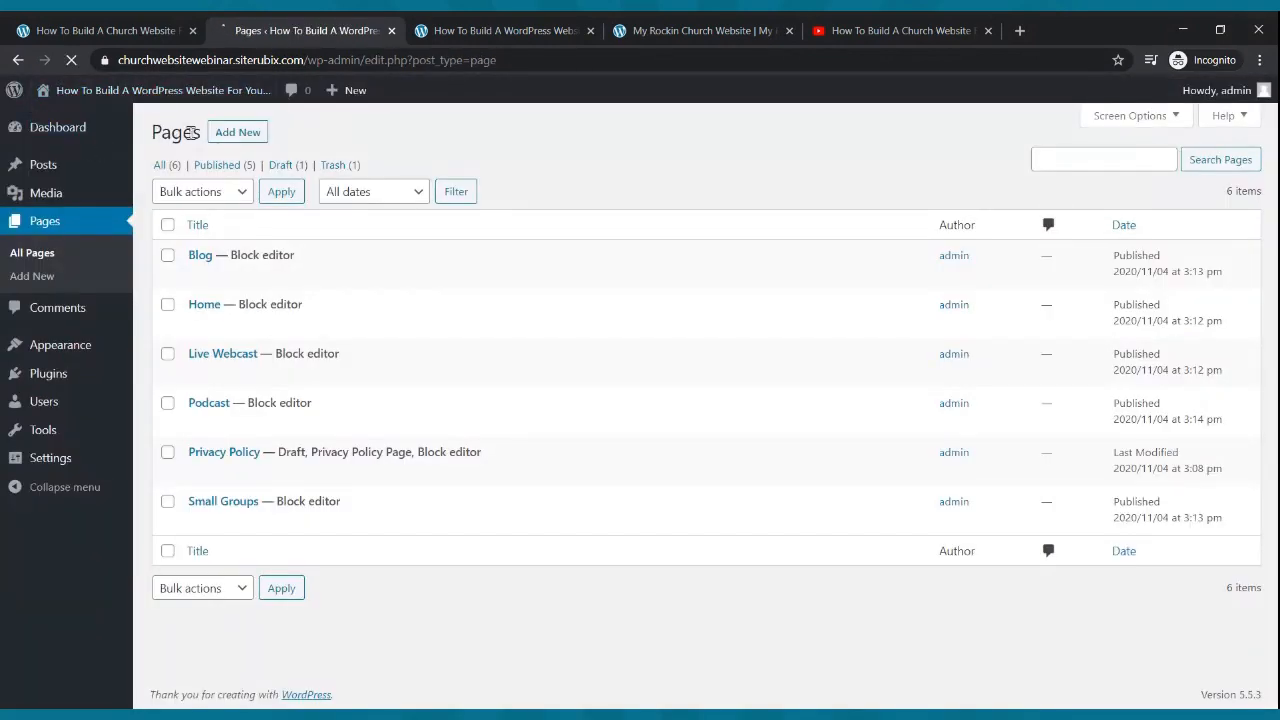
- Publish a new page titled 'Contact Us' and return to the pages list
click(219, 136)
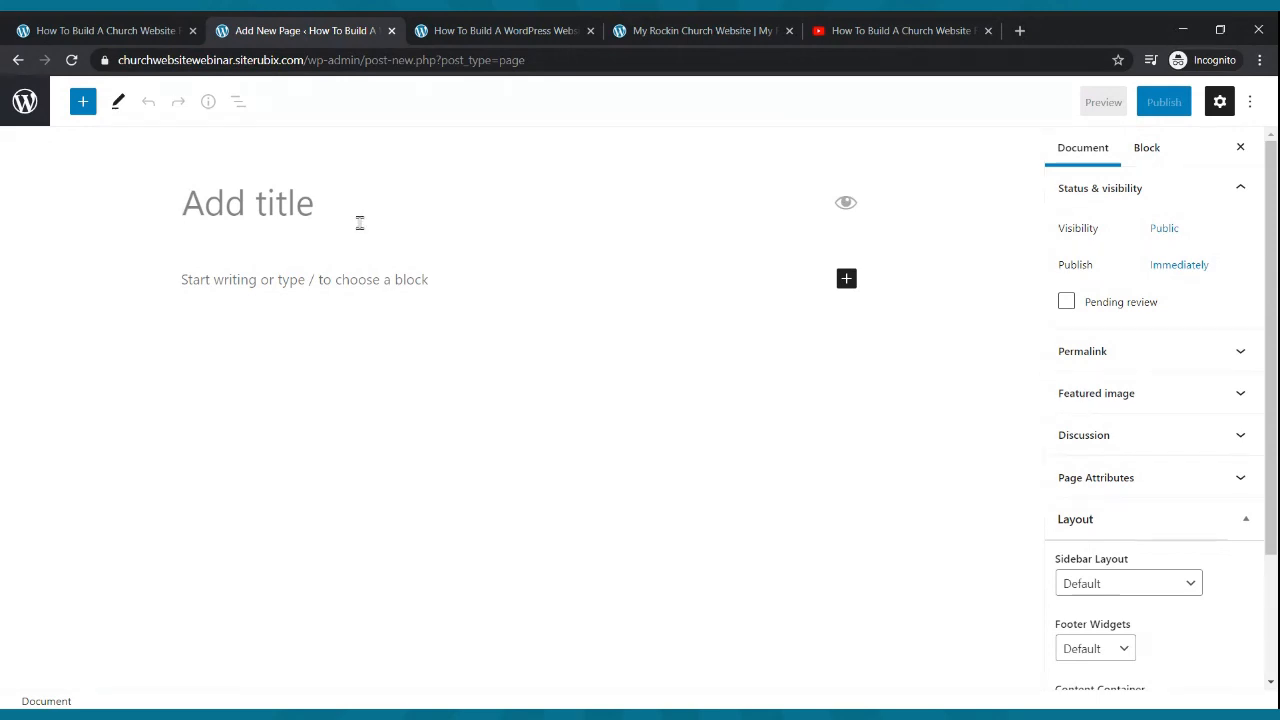
text(Contact Us)
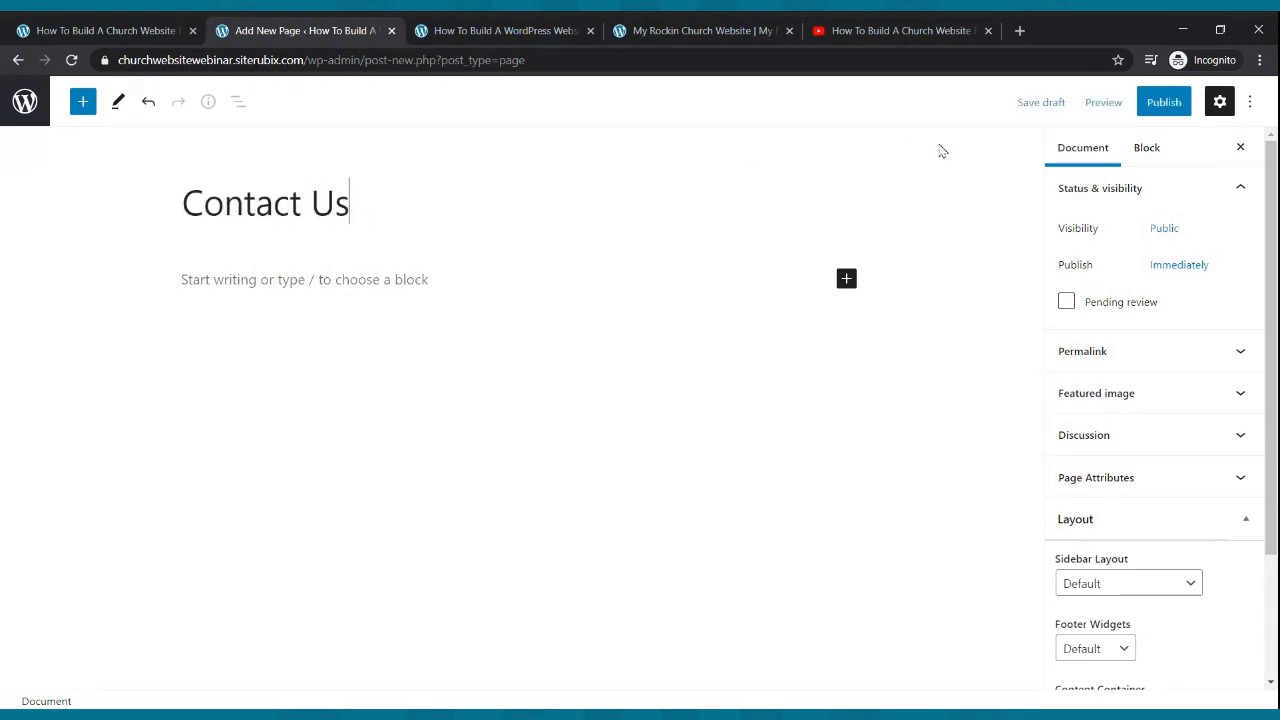
click(1142, 108)
click(1128, 104)
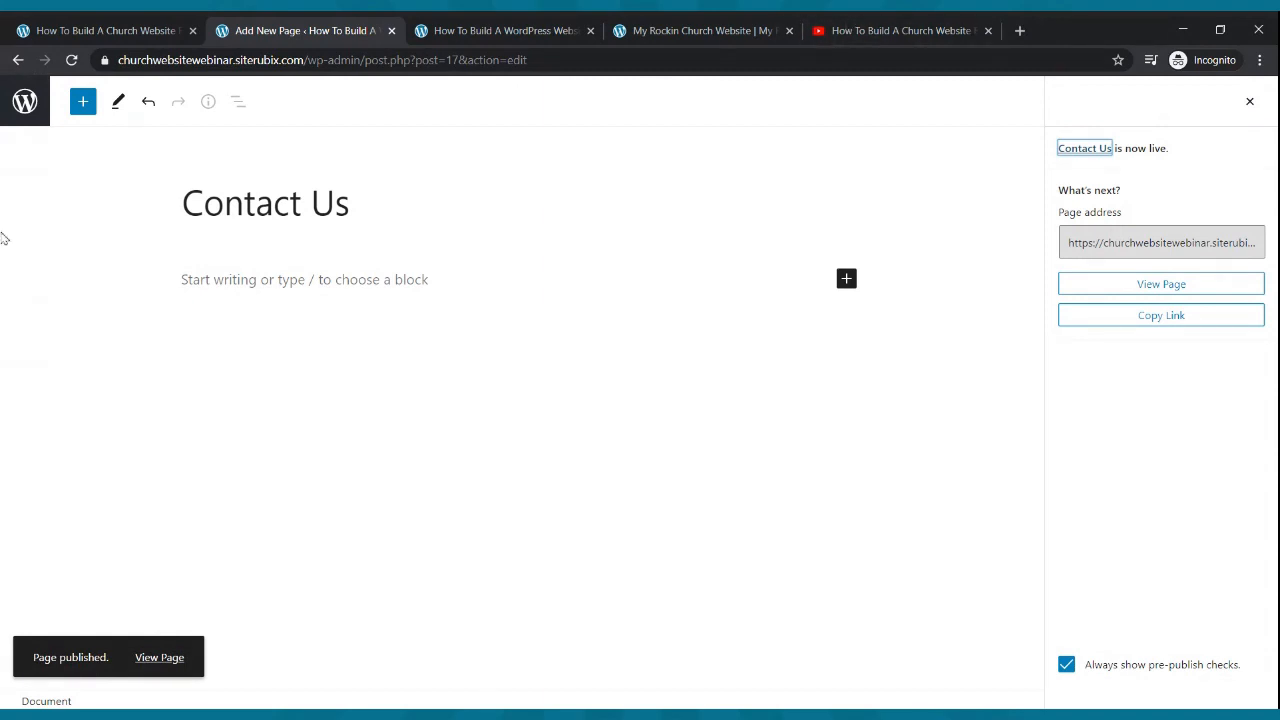
click(25, 112)
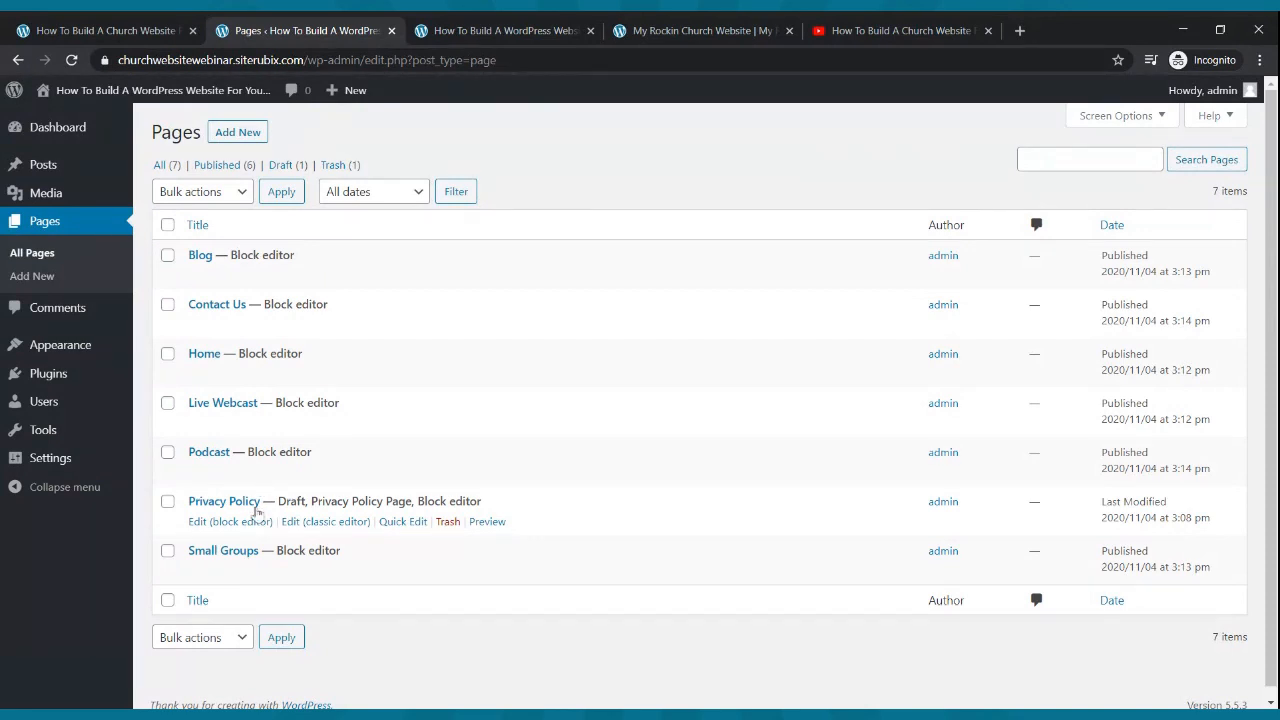
- Reload the live site to confirm its menu lists the new pages, then open Settings
click(480, 30)
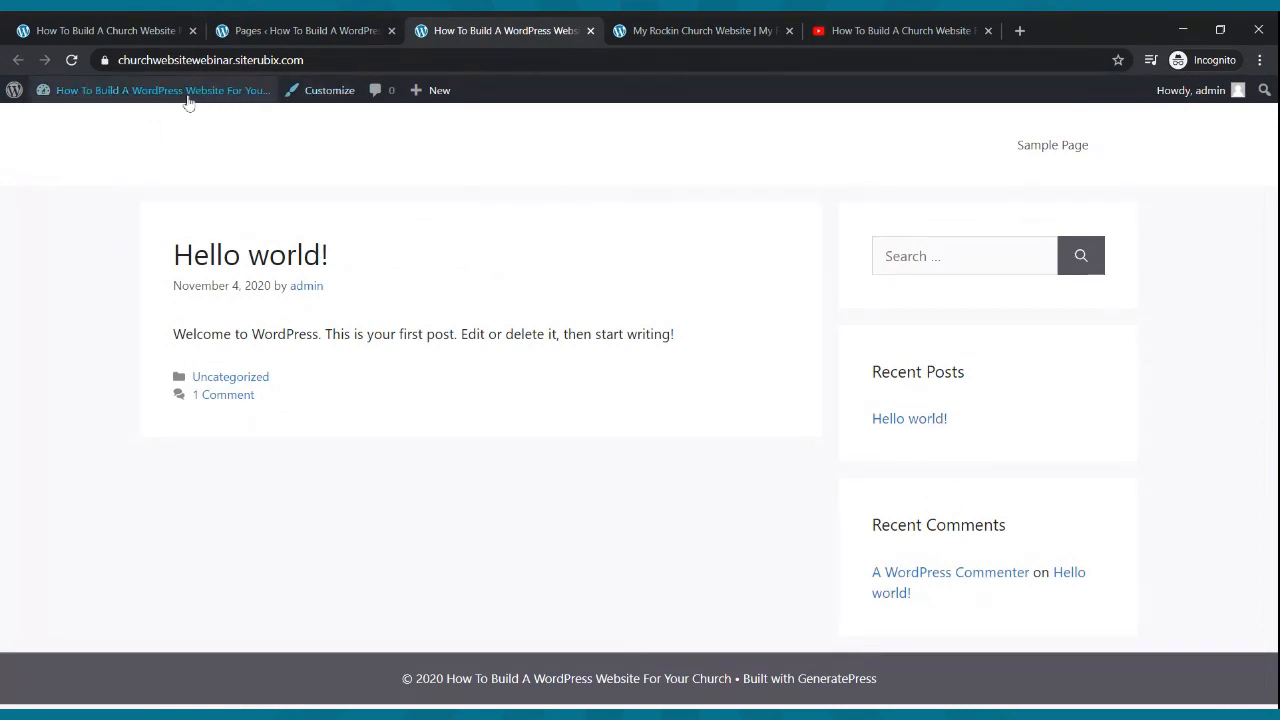
click(77, 63)
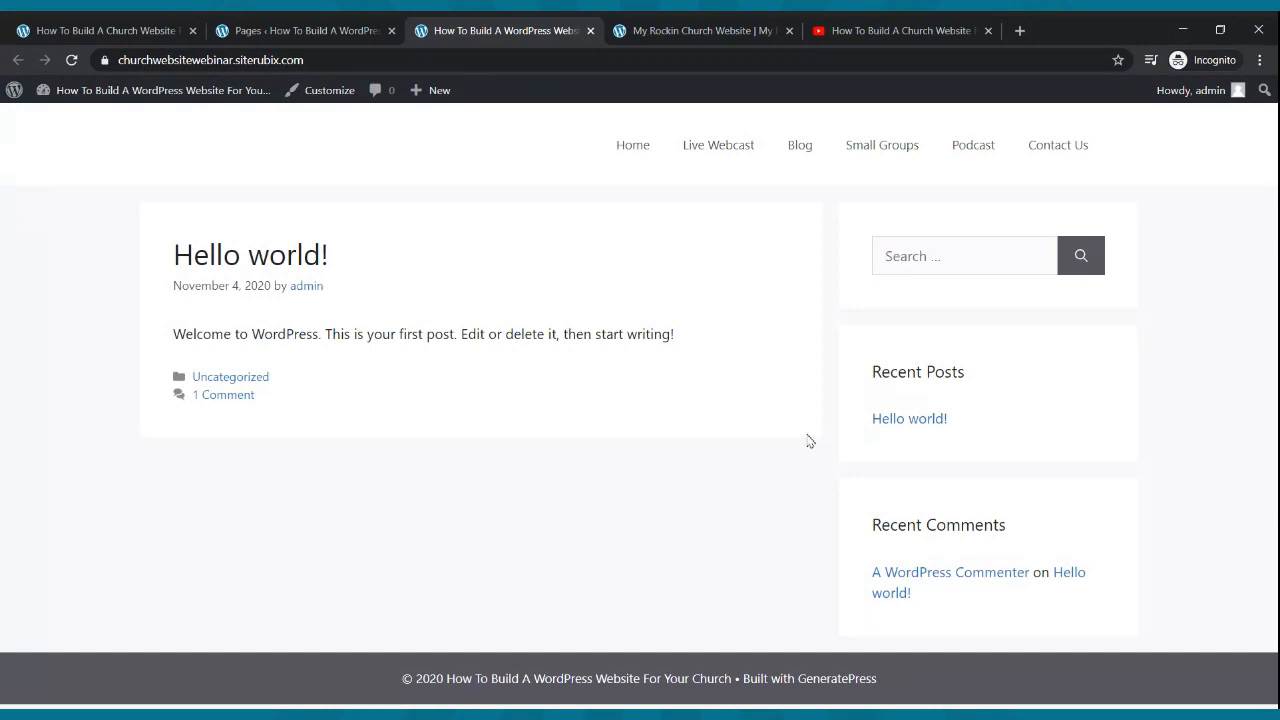
click(271, 24)
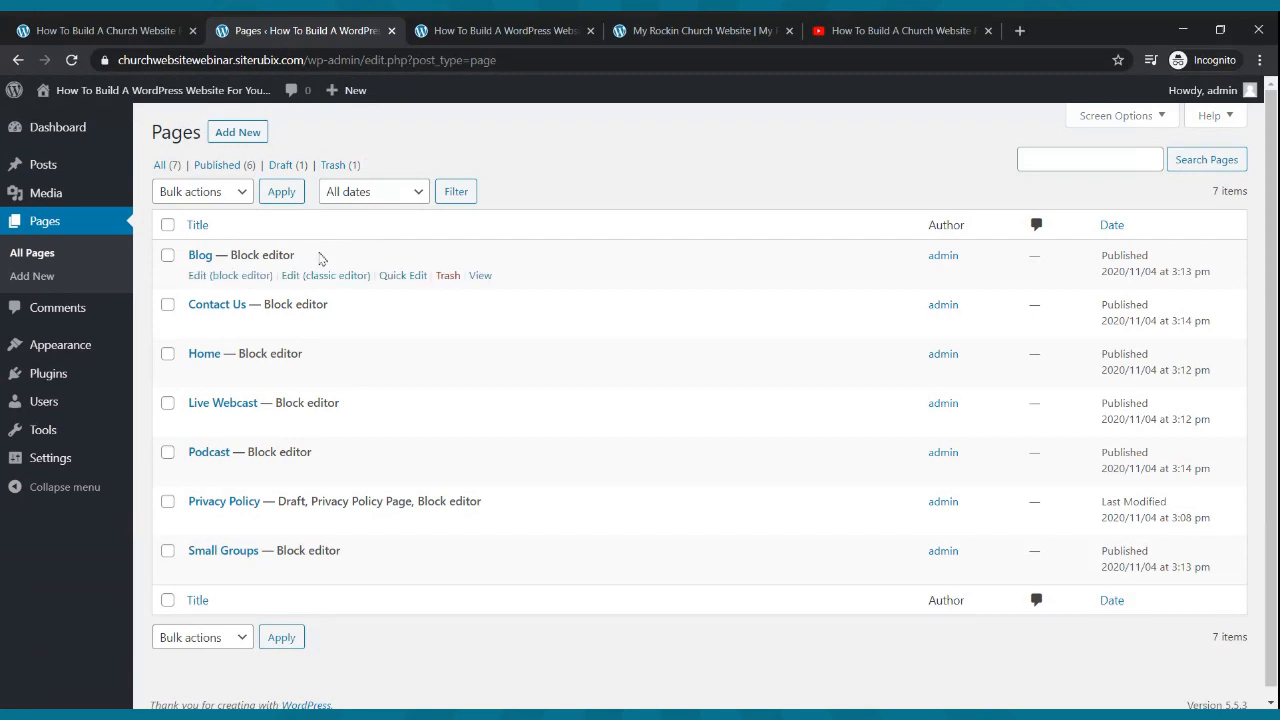
mouse_move(67, 347)
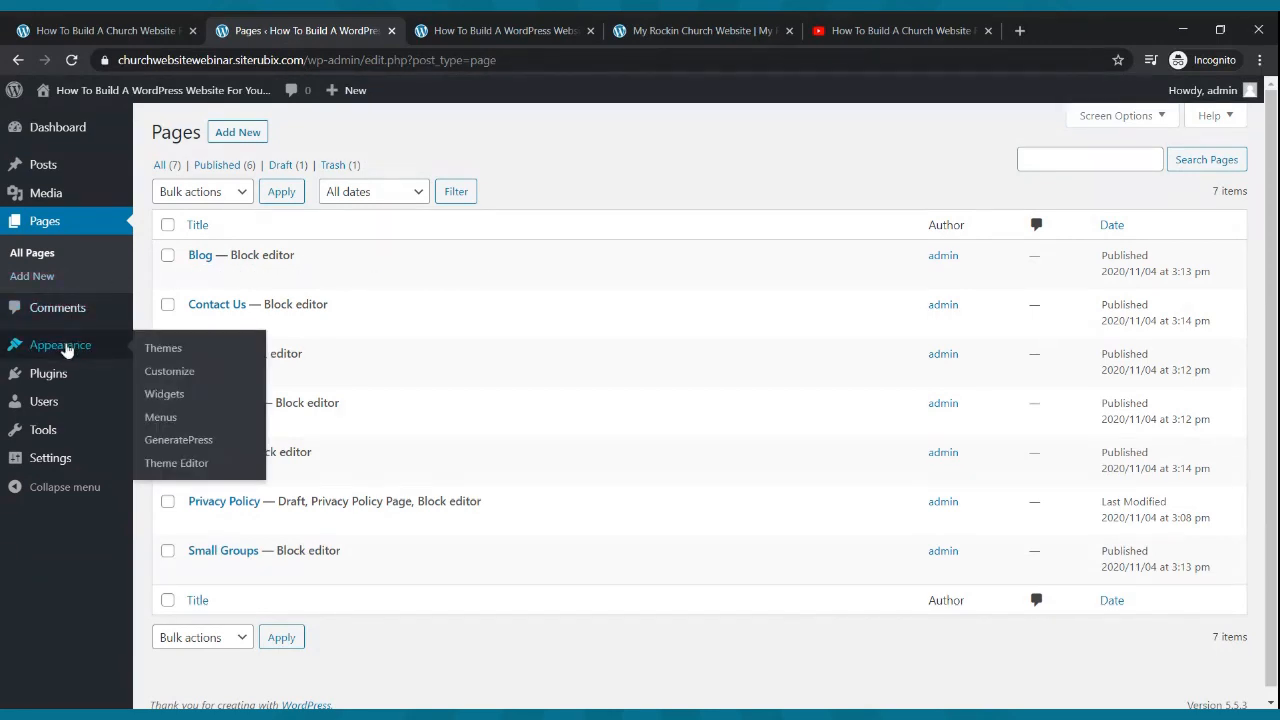
click(49, 461)
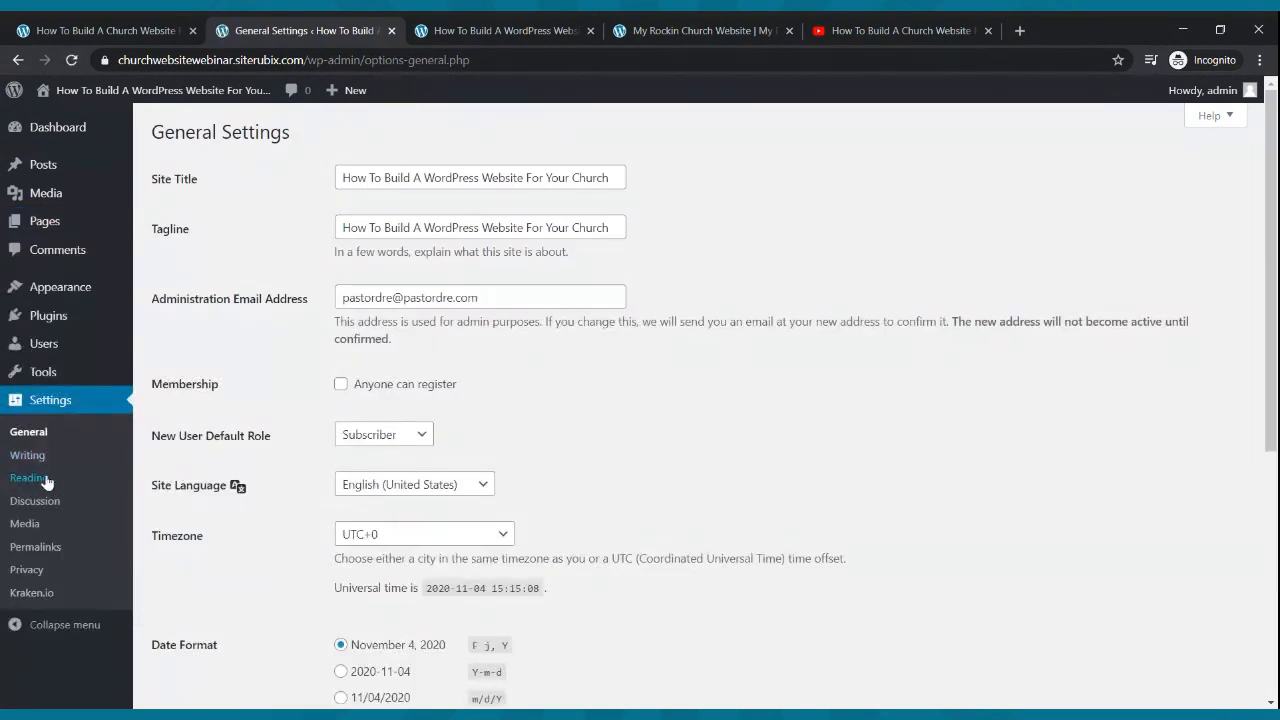
- In Reading settings, set a static homepage of Home with Blog as the posts page, and save
click(22, 482)
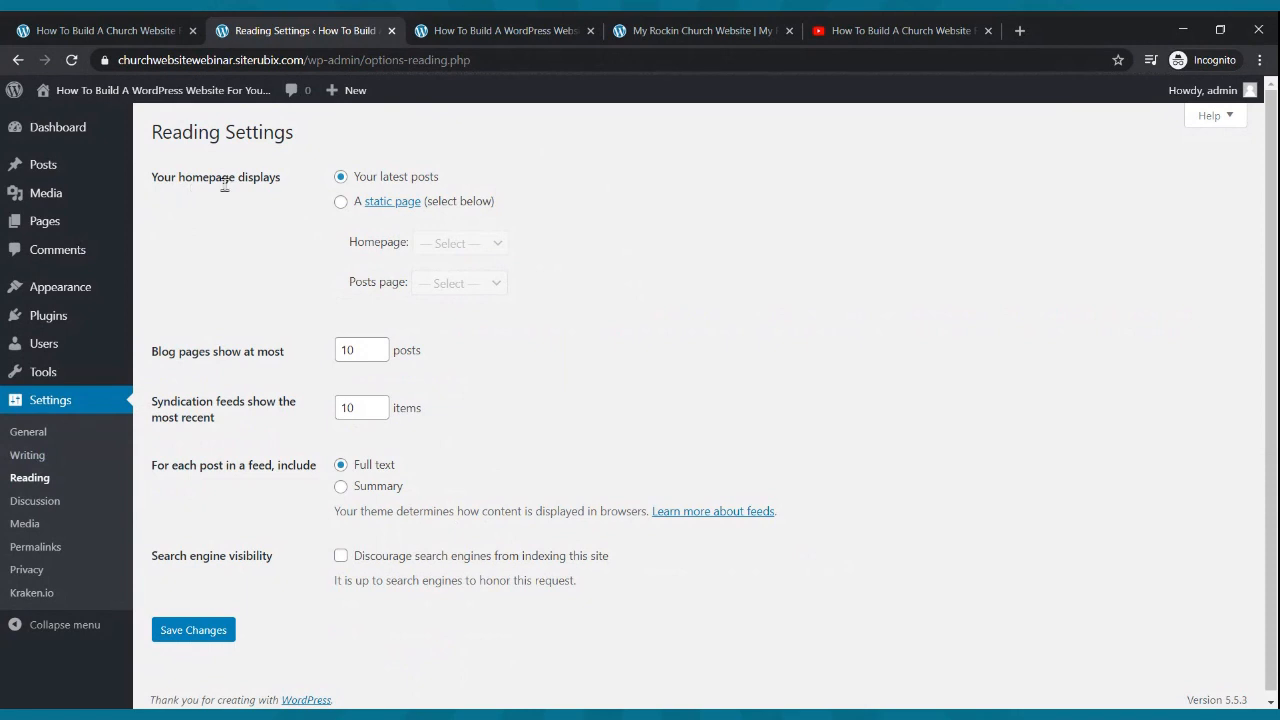
click(352, 204)
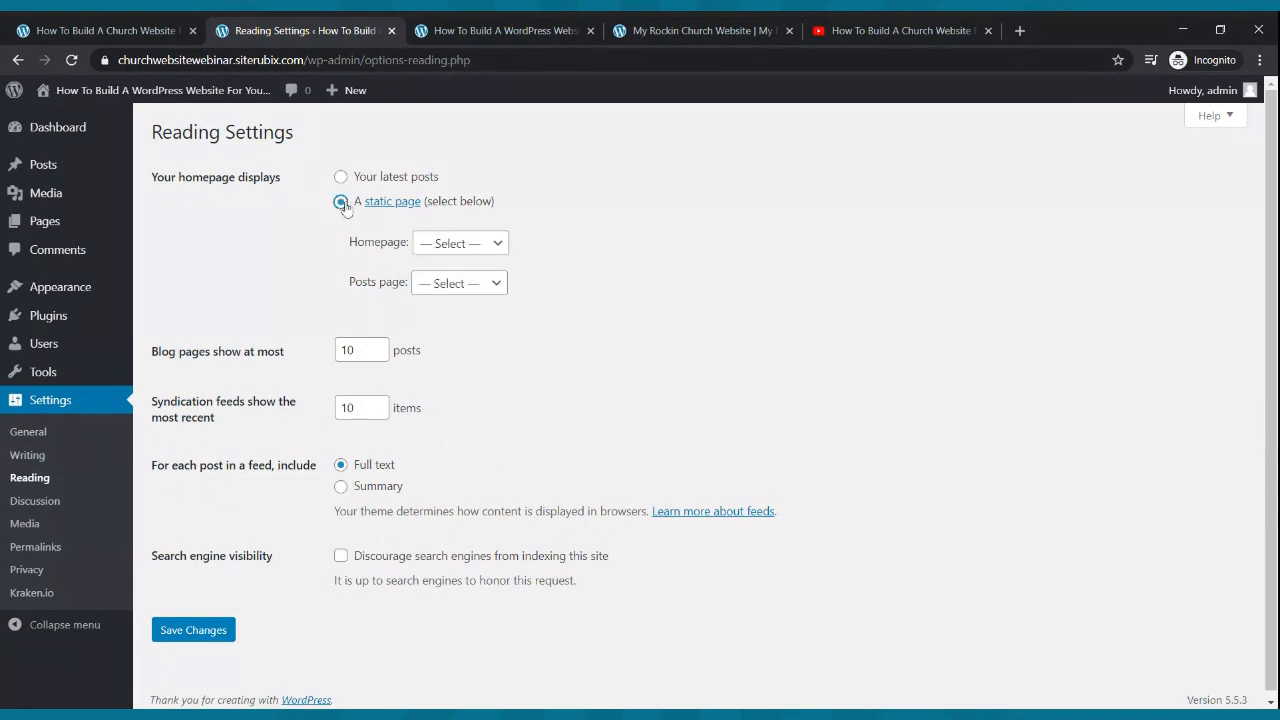
click(433, 252)
click(416, 350)
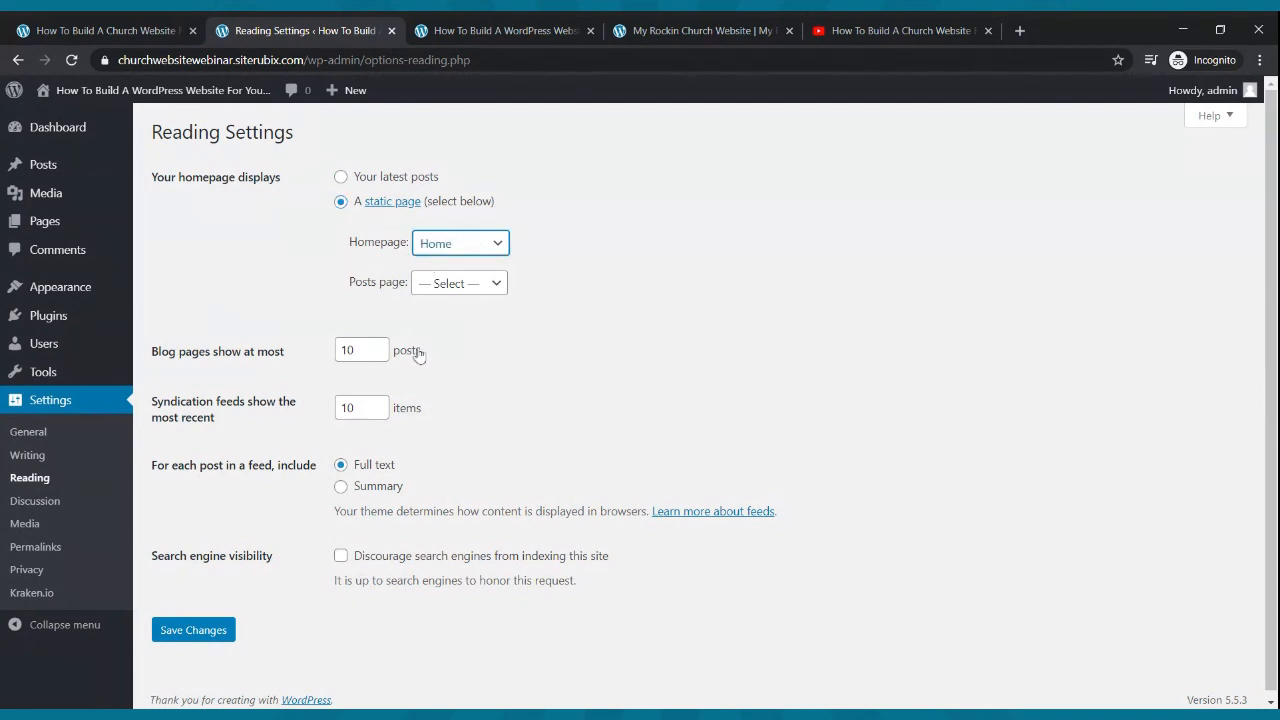
click(422, 288)
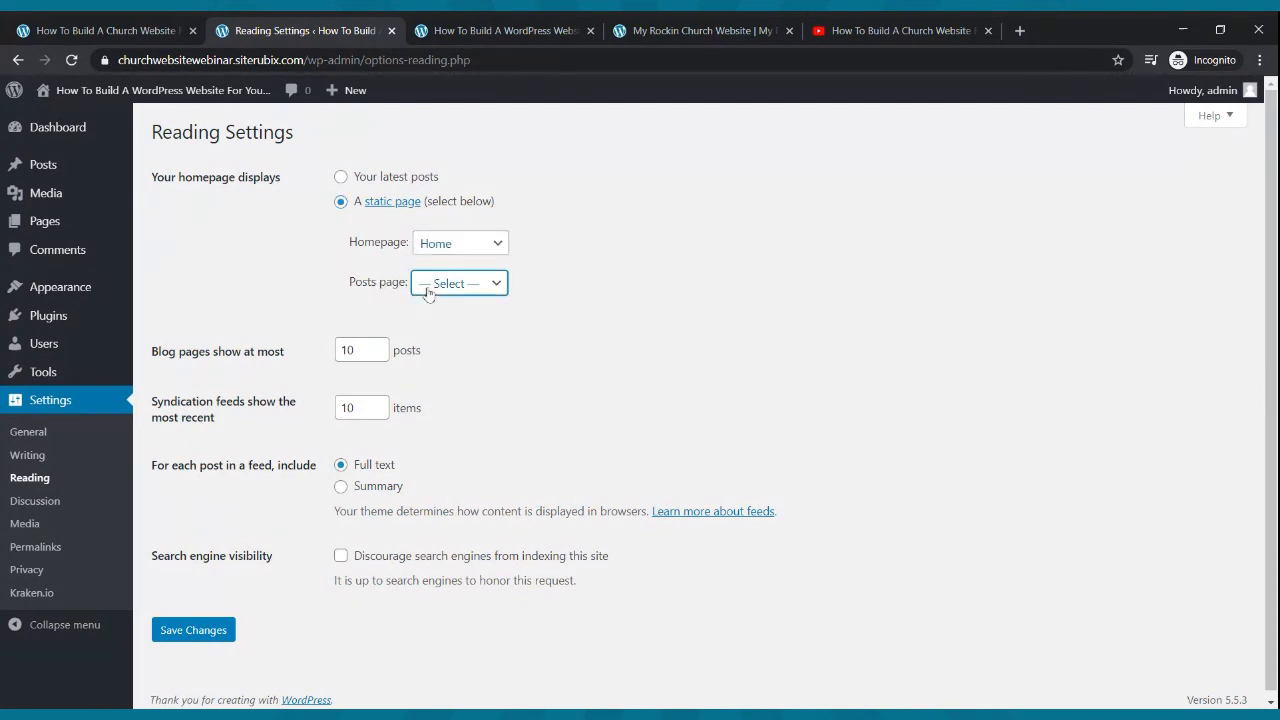
click(441, 305)
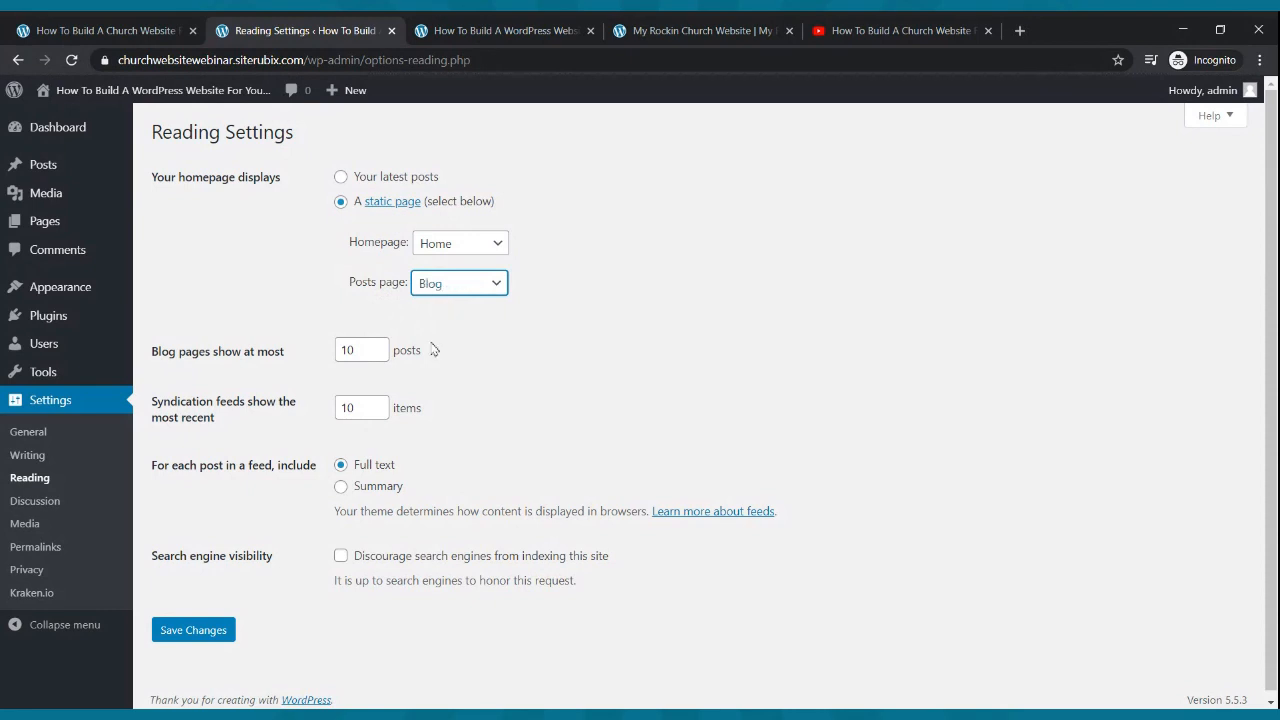
click(208, 622)
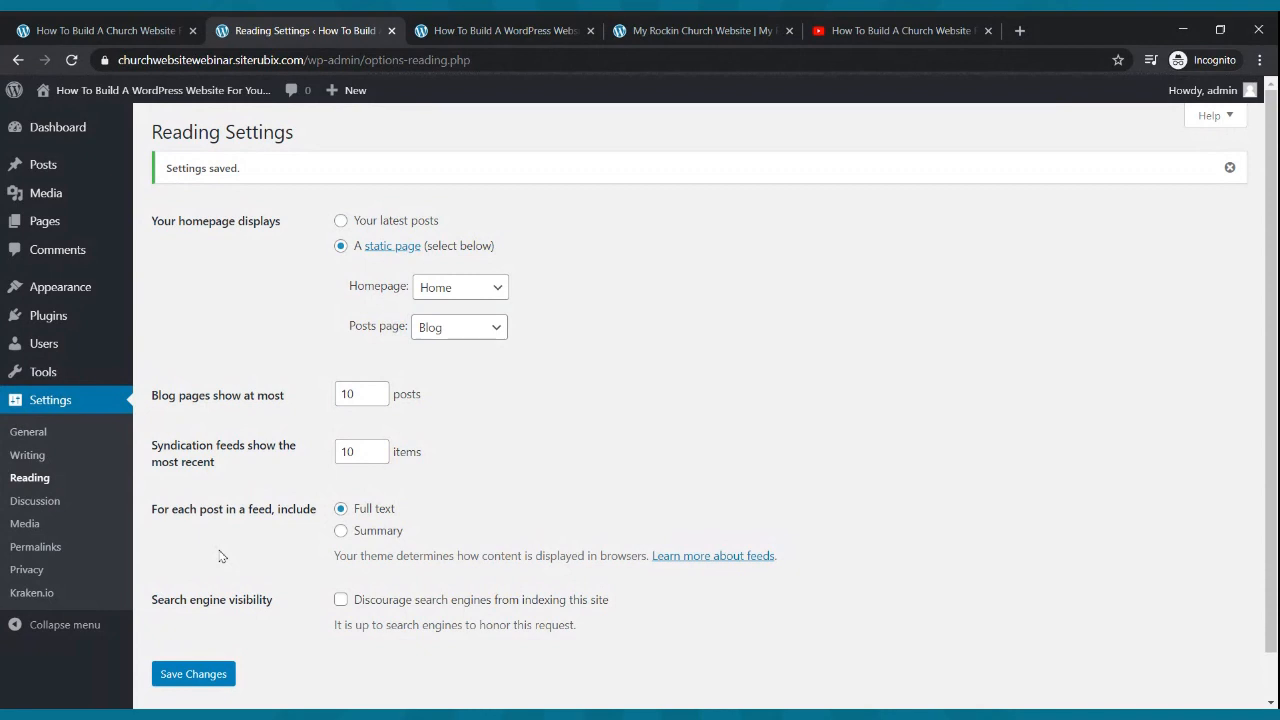
click(433, 30)
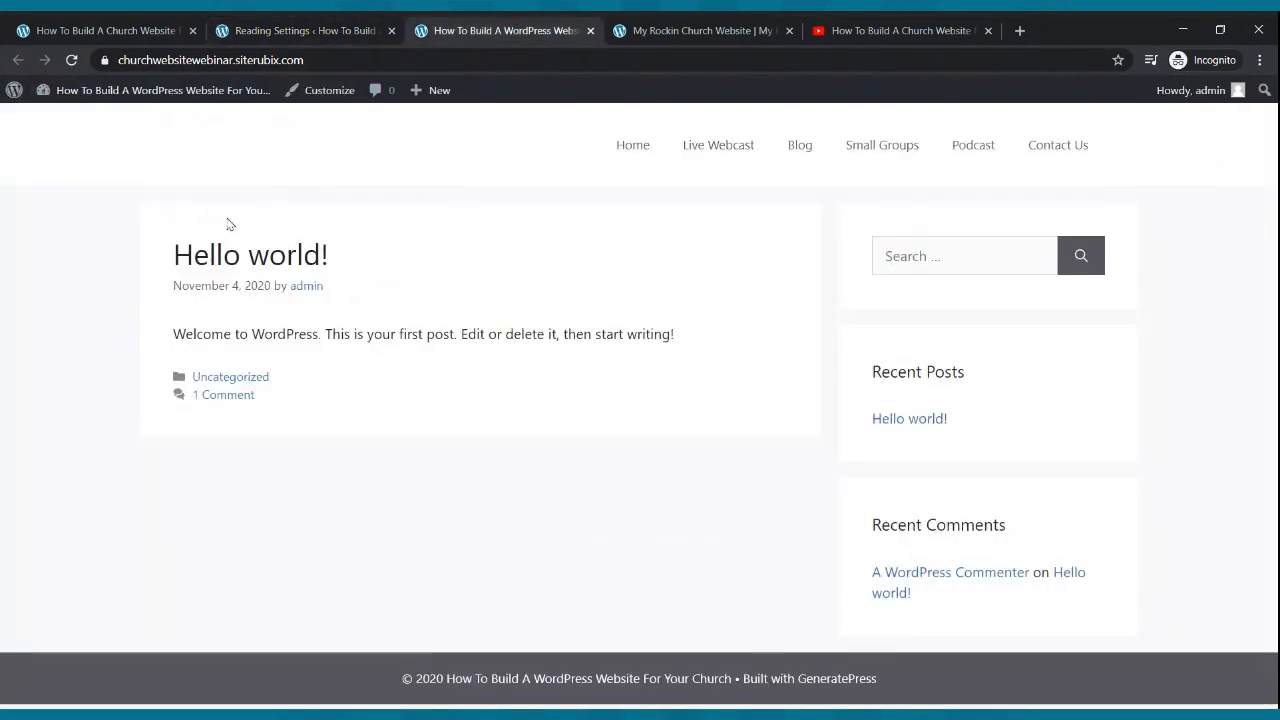
- Reload the live site, compare it with the reference church site, then go to the Dashboard
click(75, 62)
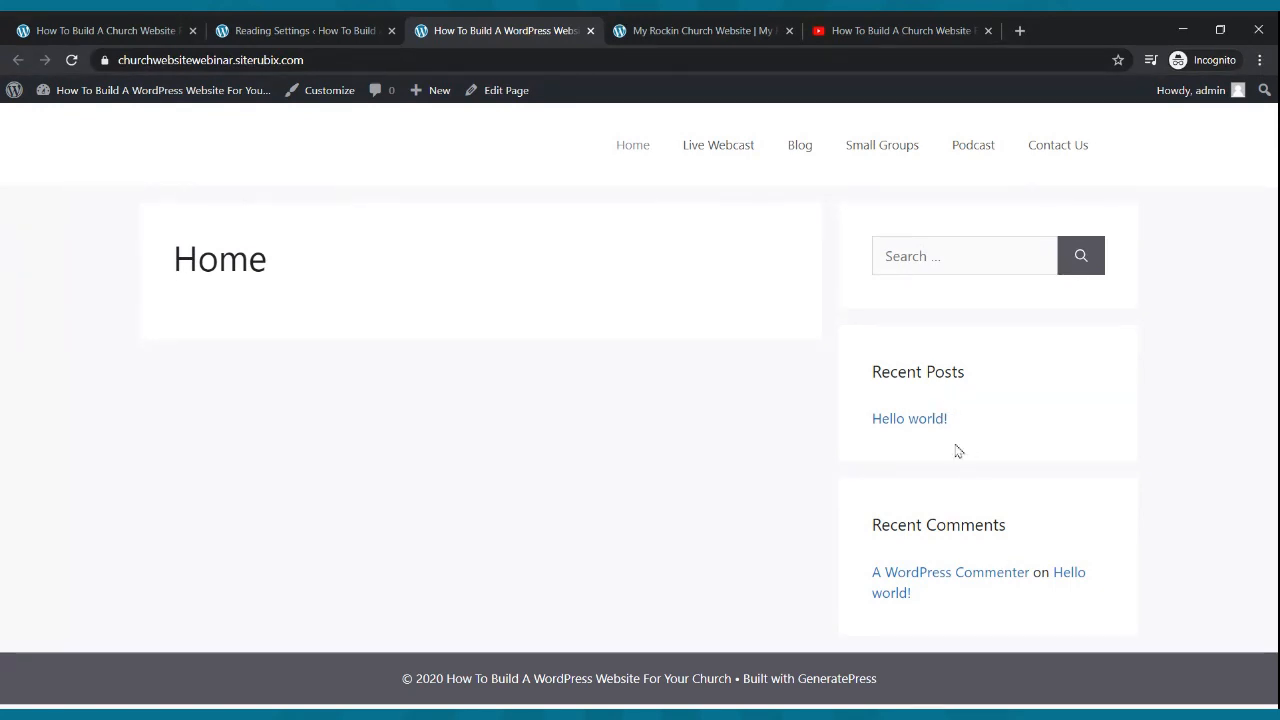
click(760, 25)
scroll(709, 218, down, 5)
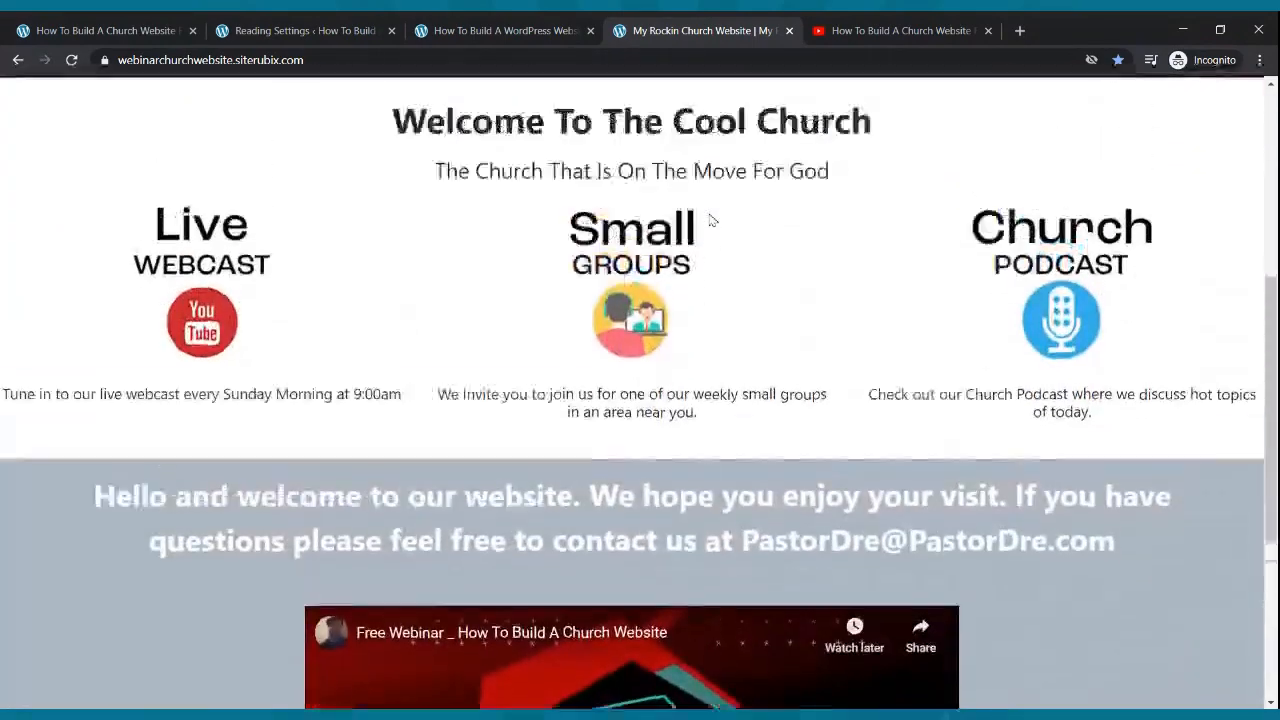
scroll(709, 218, up, 5)
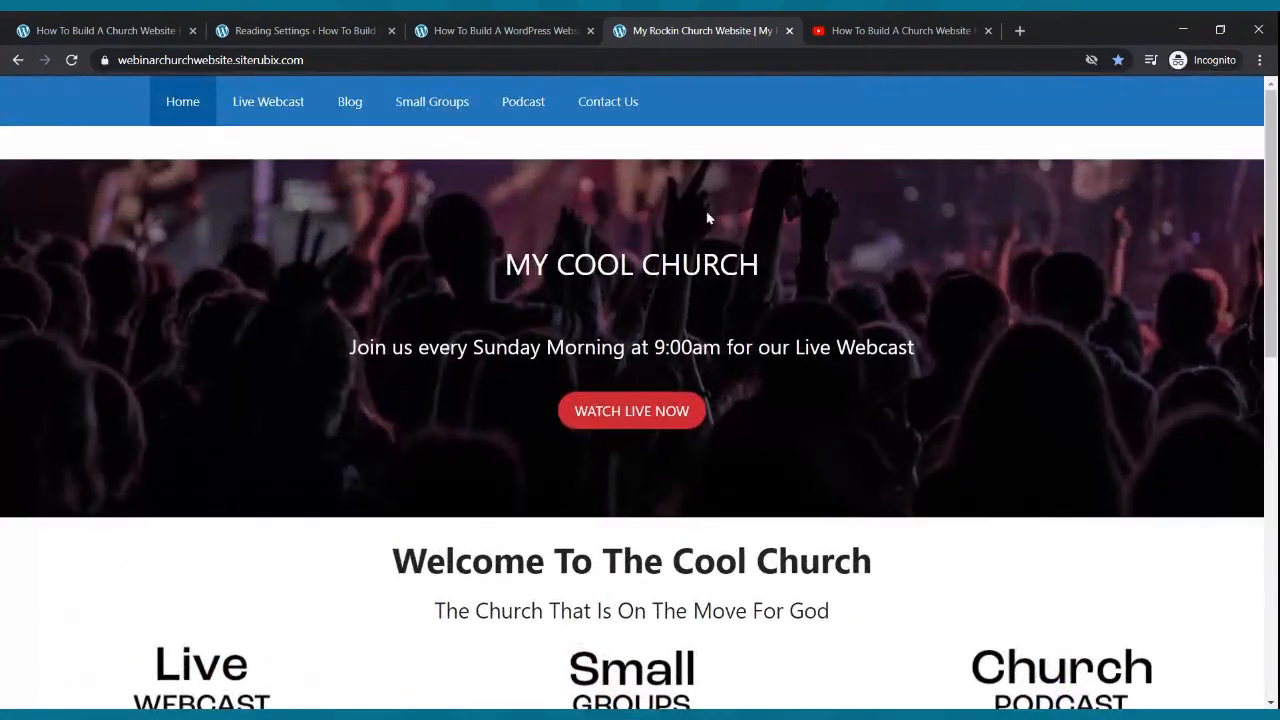
click(430, 30)
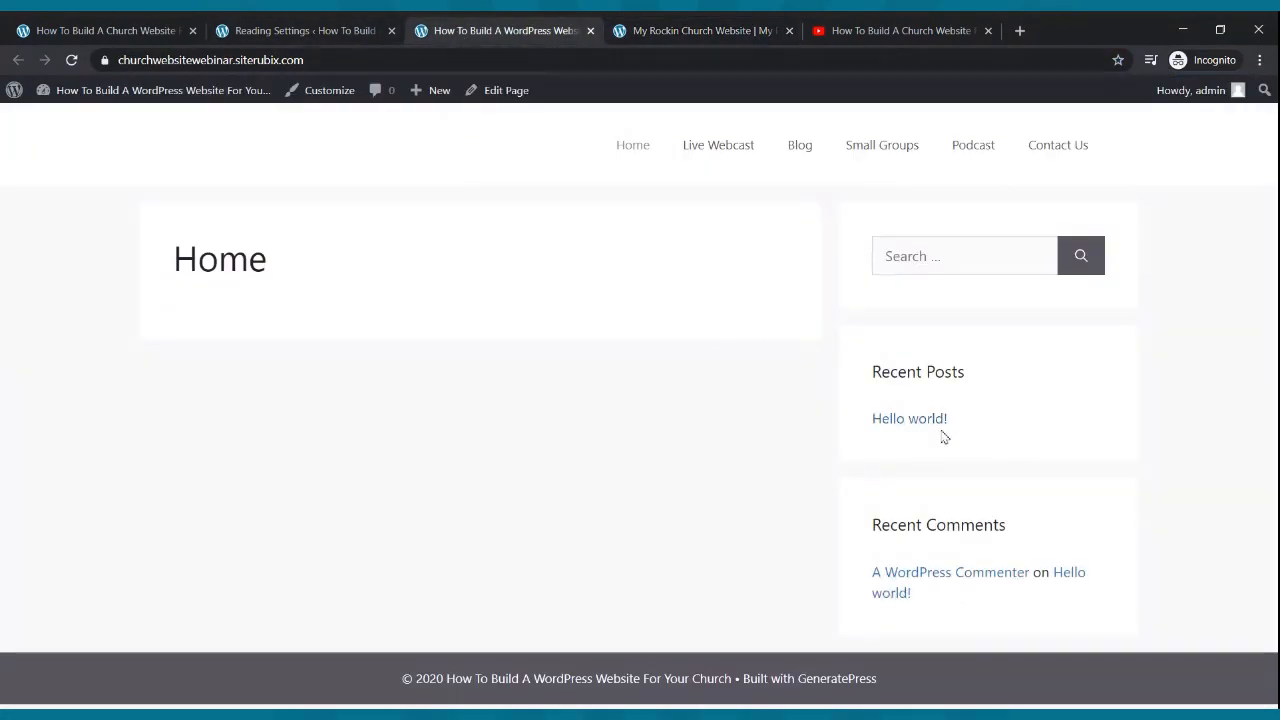
click(292, 34)
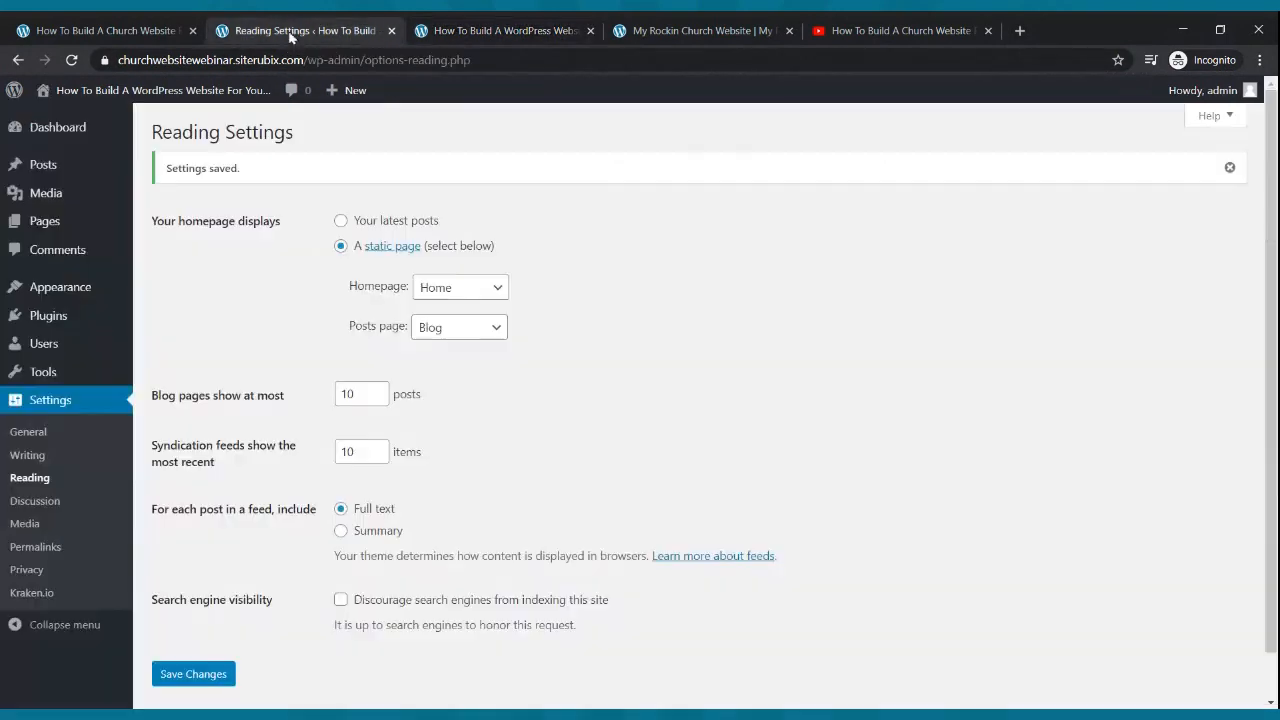
click(42, 127)
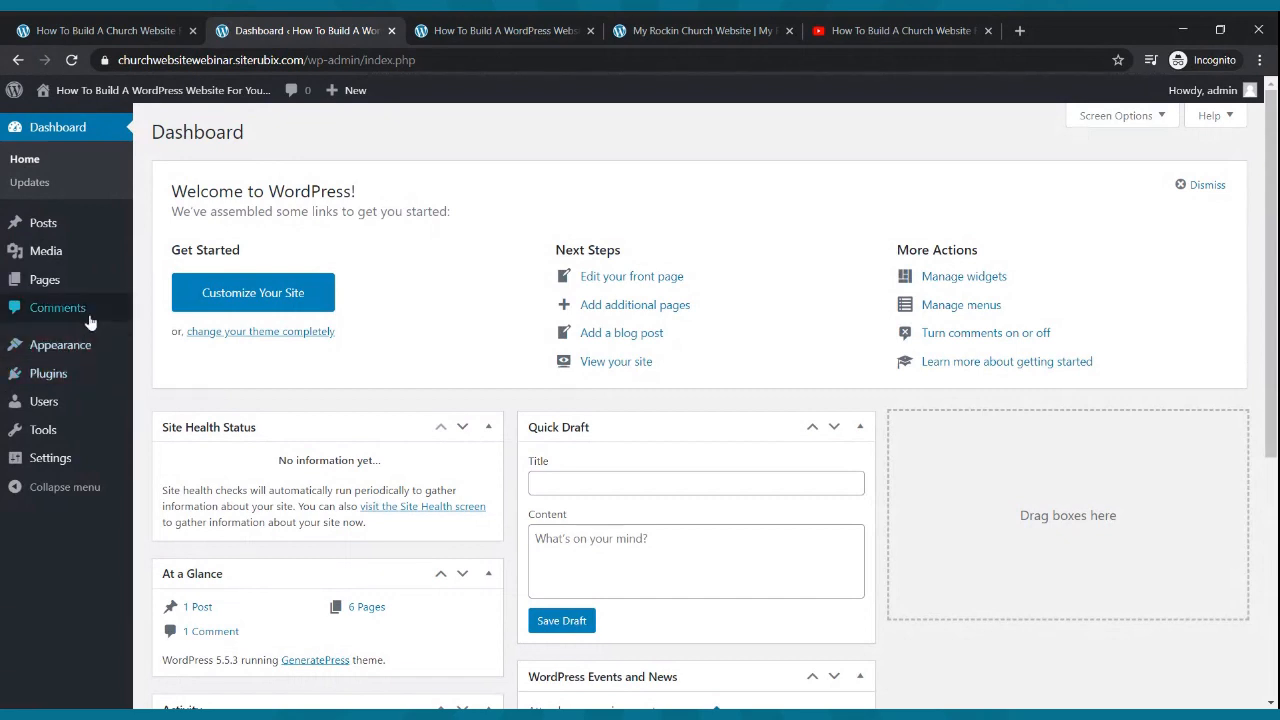
- Edit the Home page to hide its title, set No Sidebars, and update it
click(50, 286)
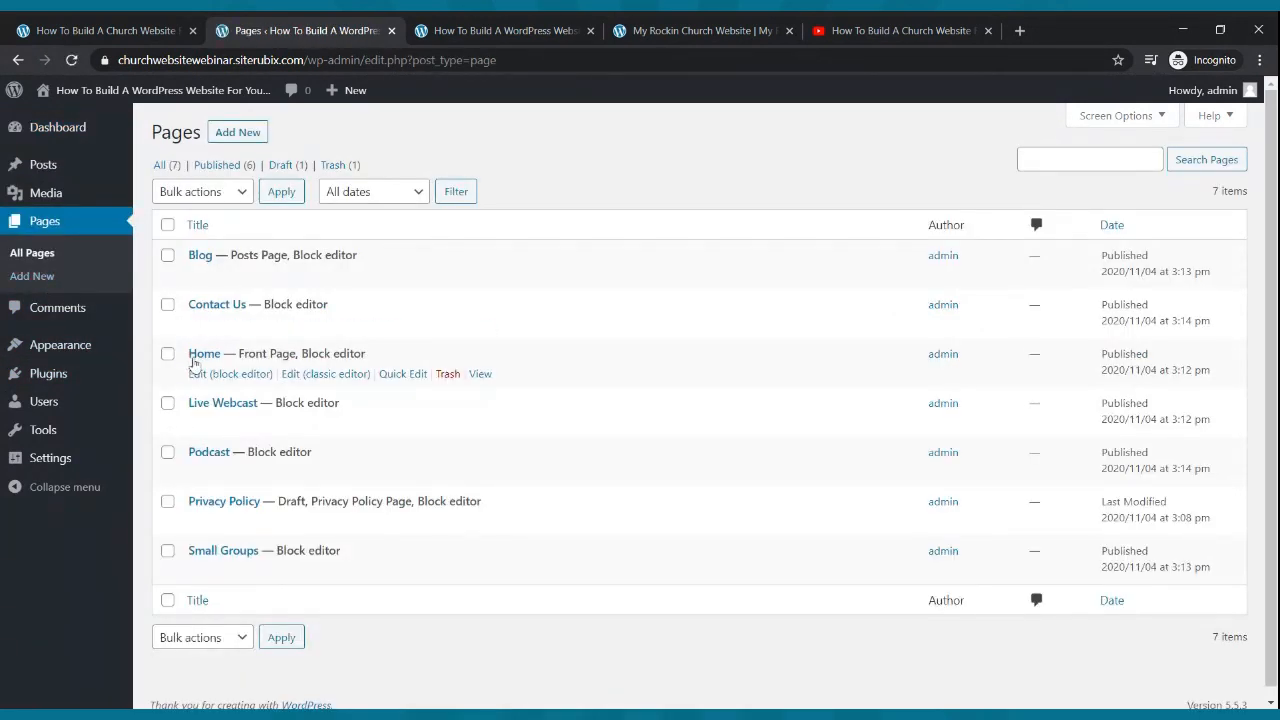
click(203, 376)
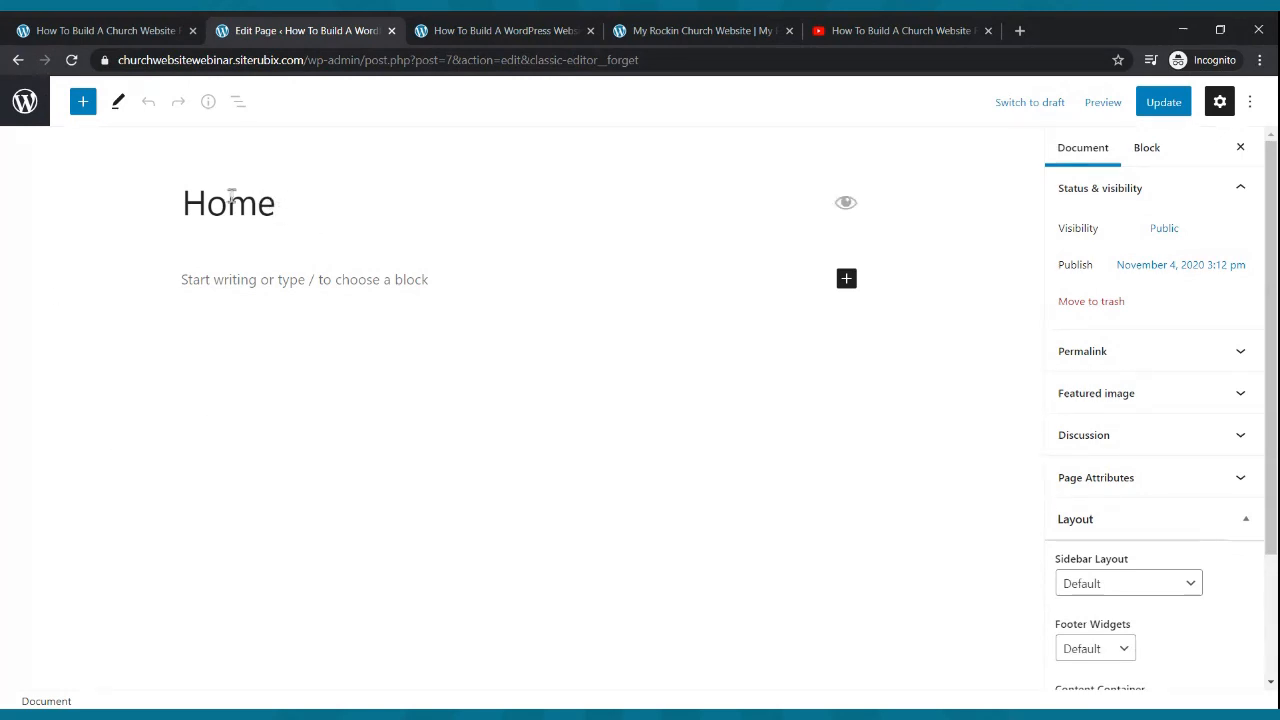
click(843, 205)
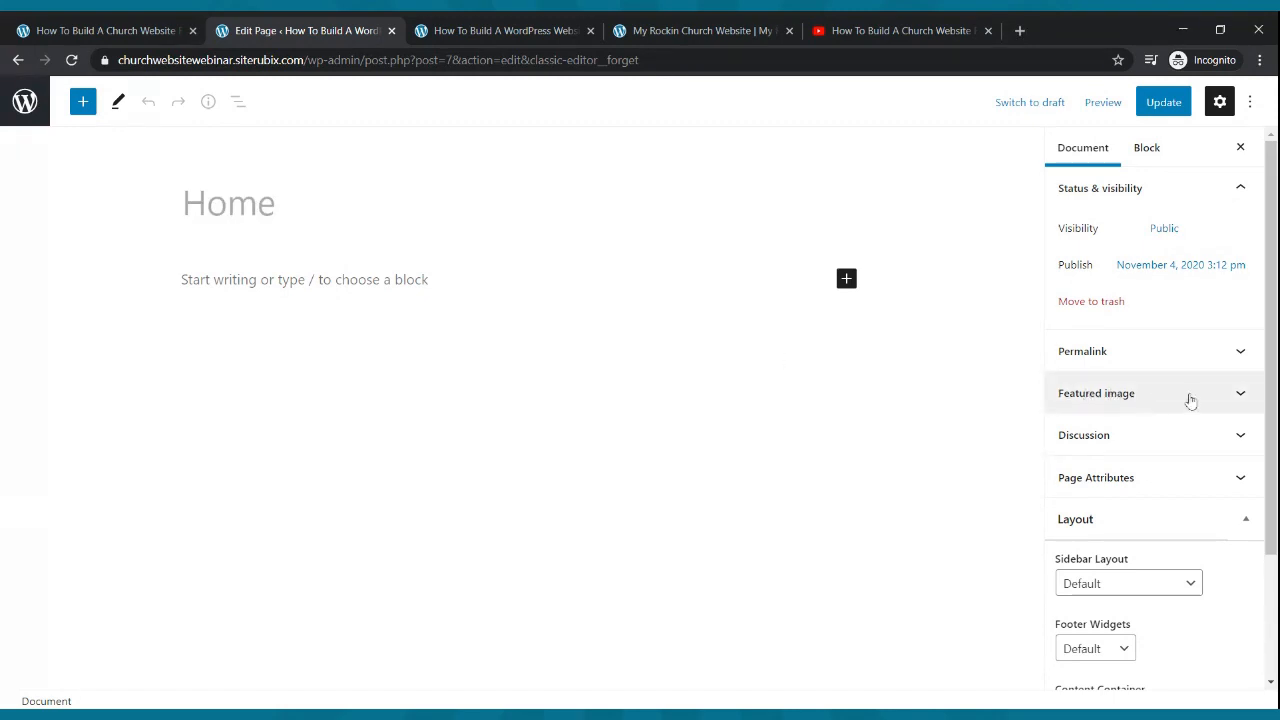
scroll(1140, 393, down, 2)
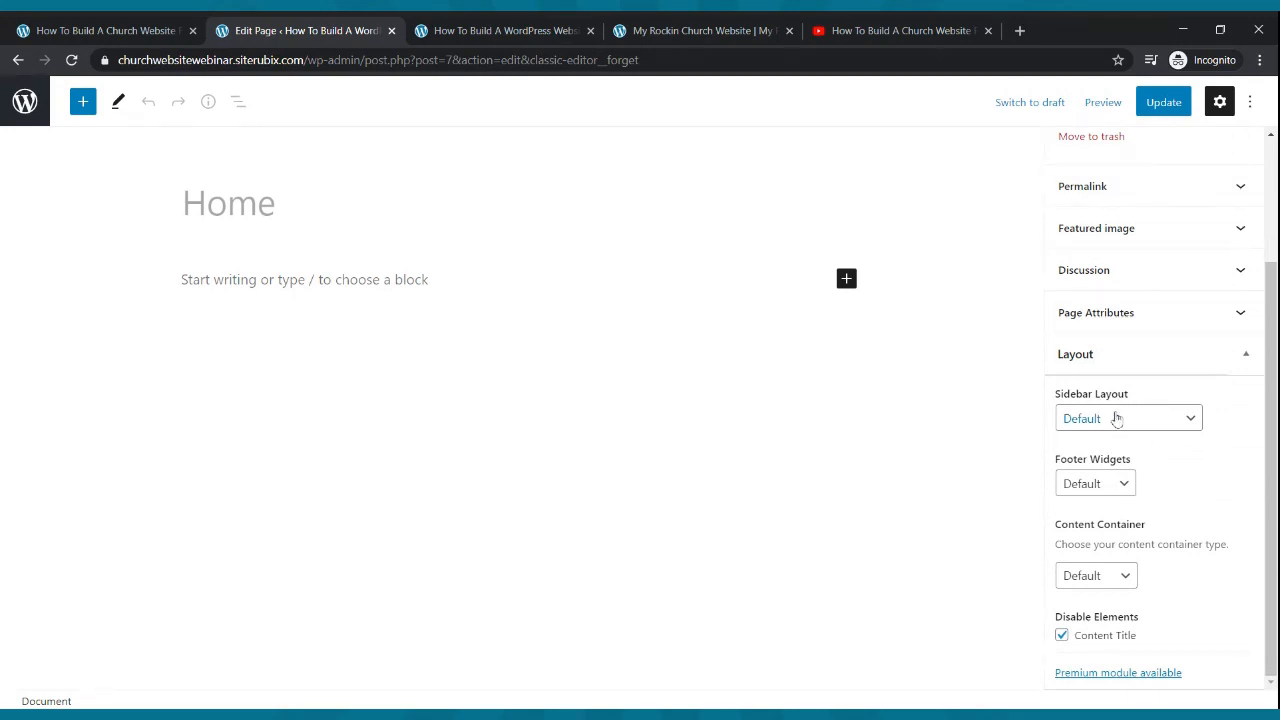
click(1115, 421)
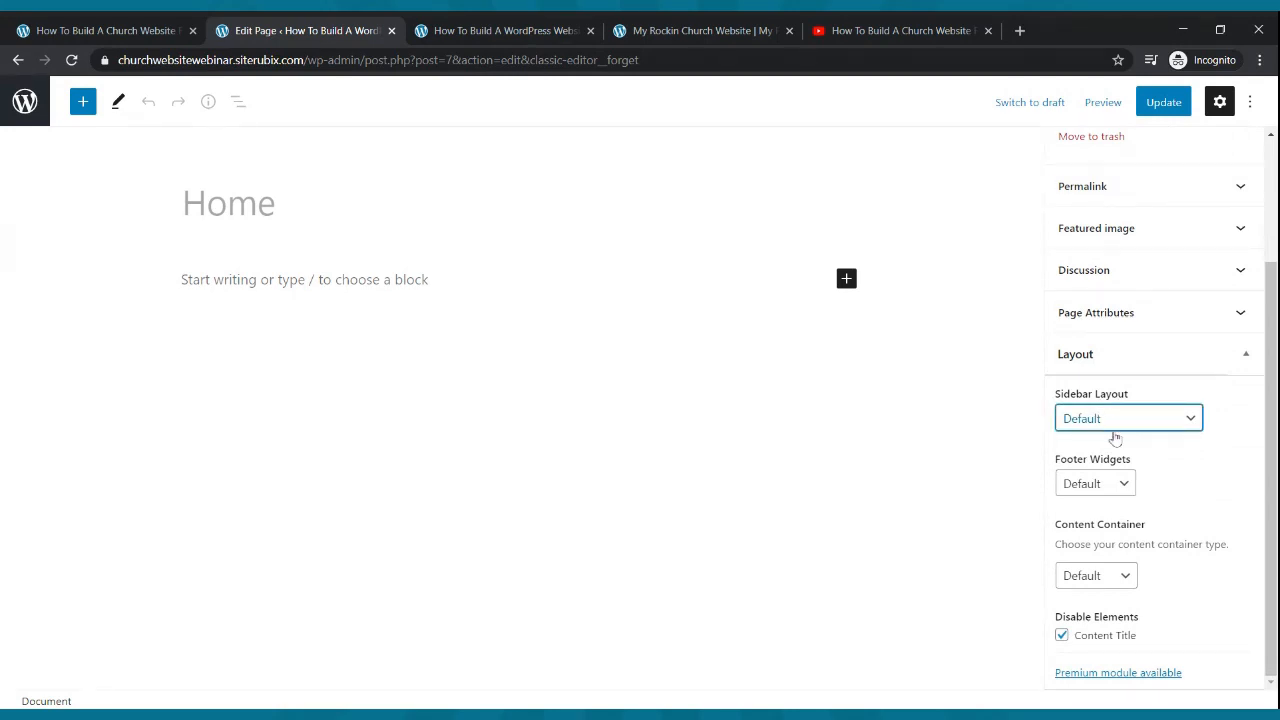
click(1100, 533)
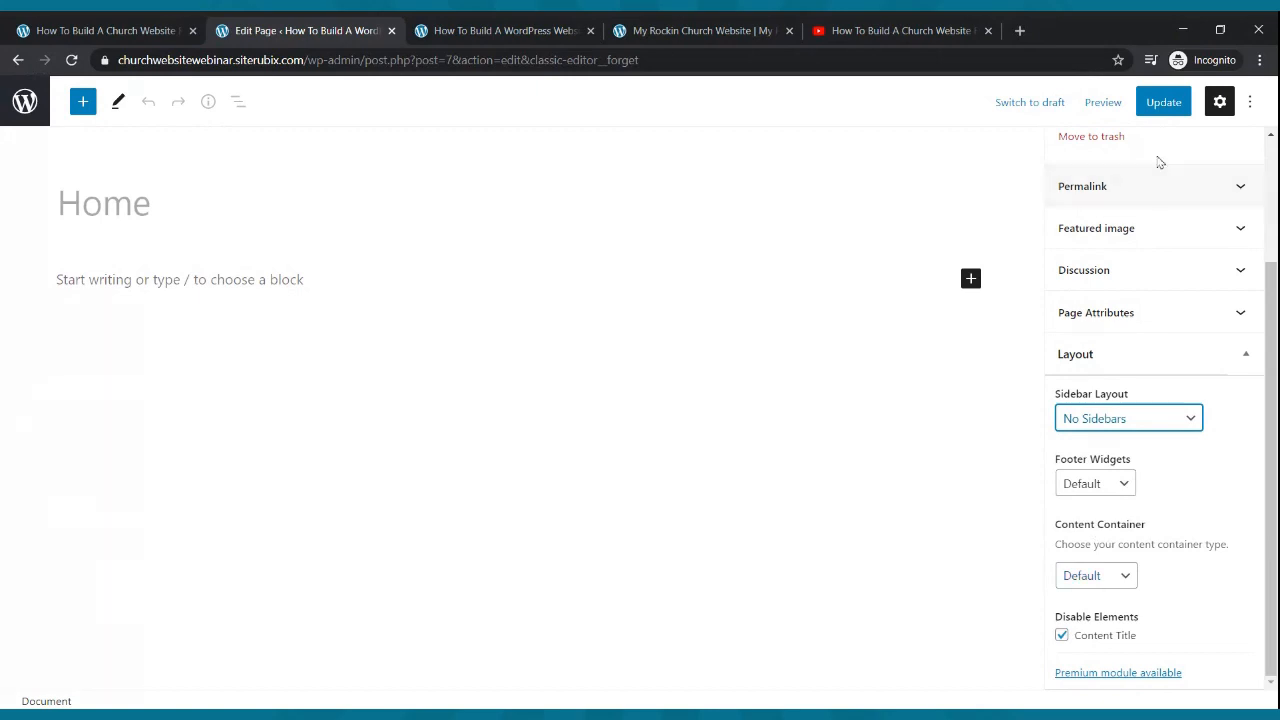
click(1161, 104)
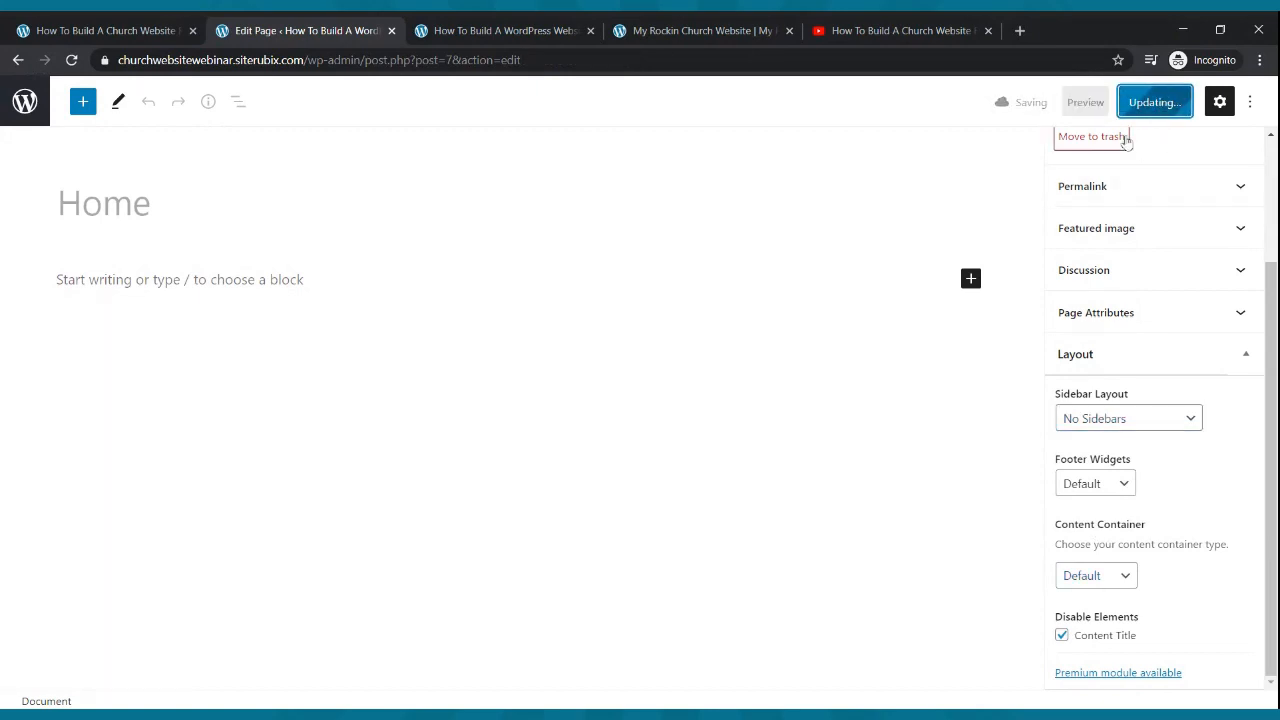
- Check the reloaded live Home page against the reference site, then leave the editor
click(531, 32)
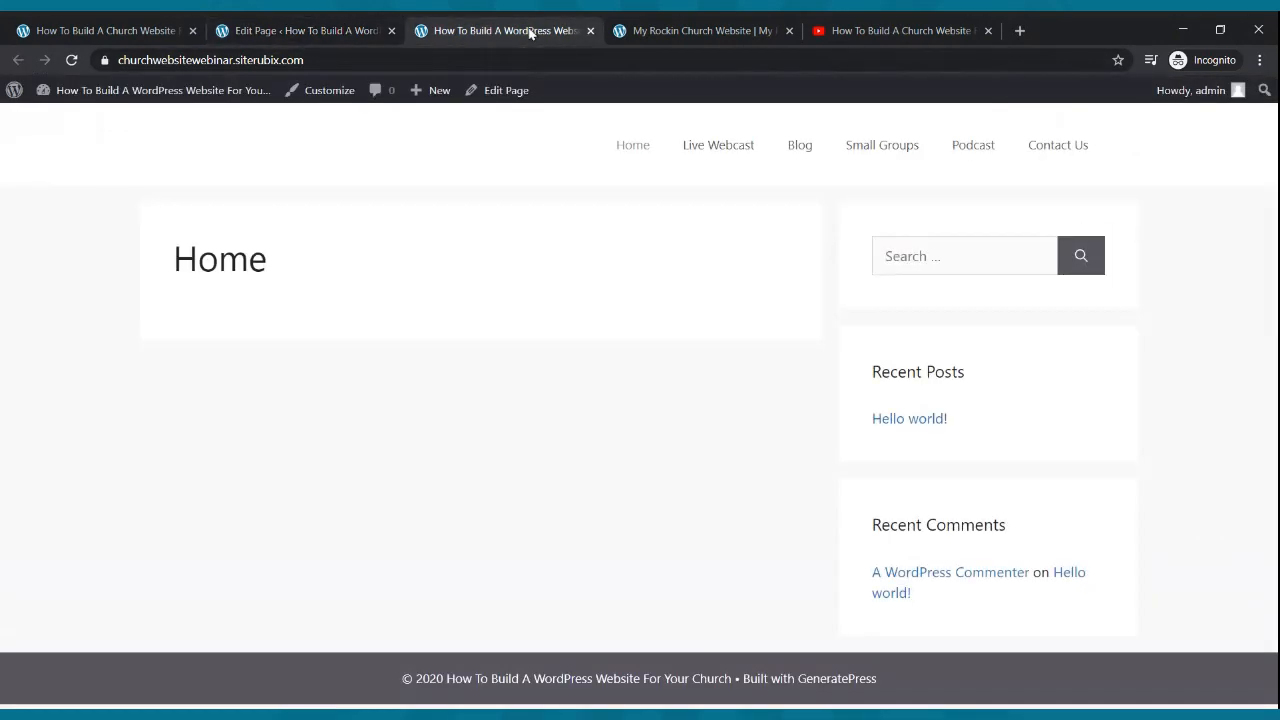
click(71, 60)
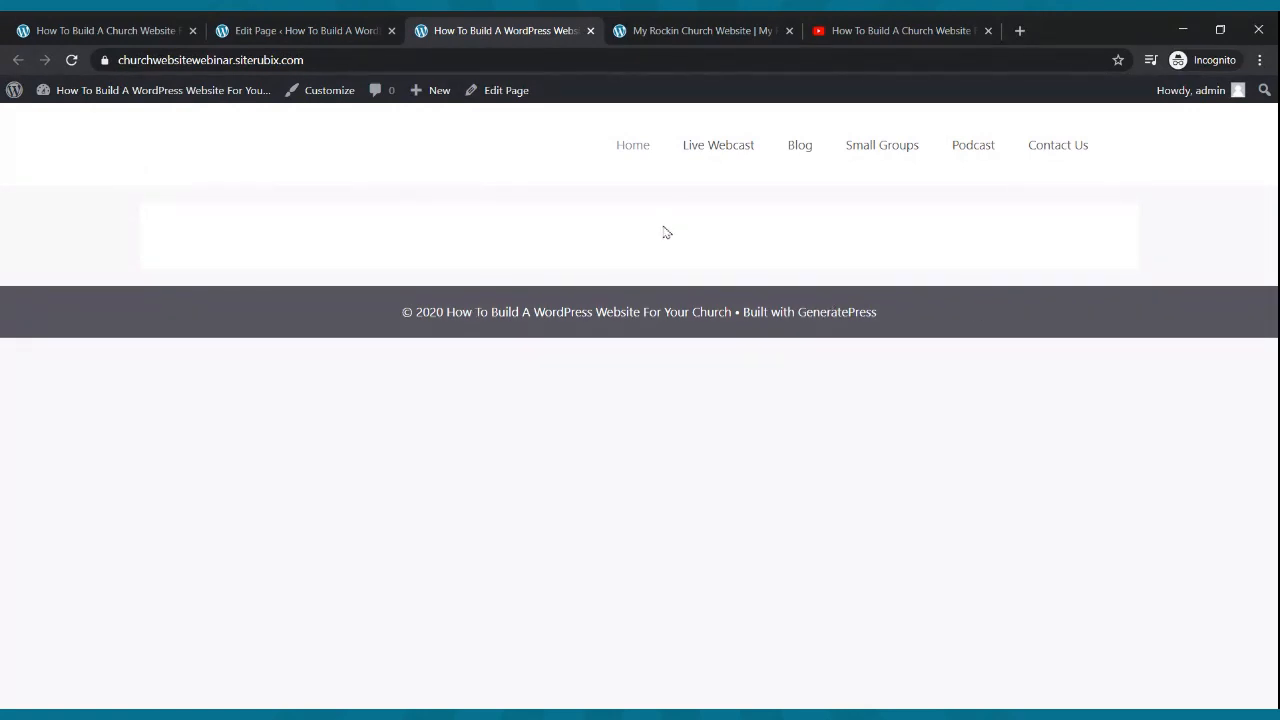
click(690, 30)
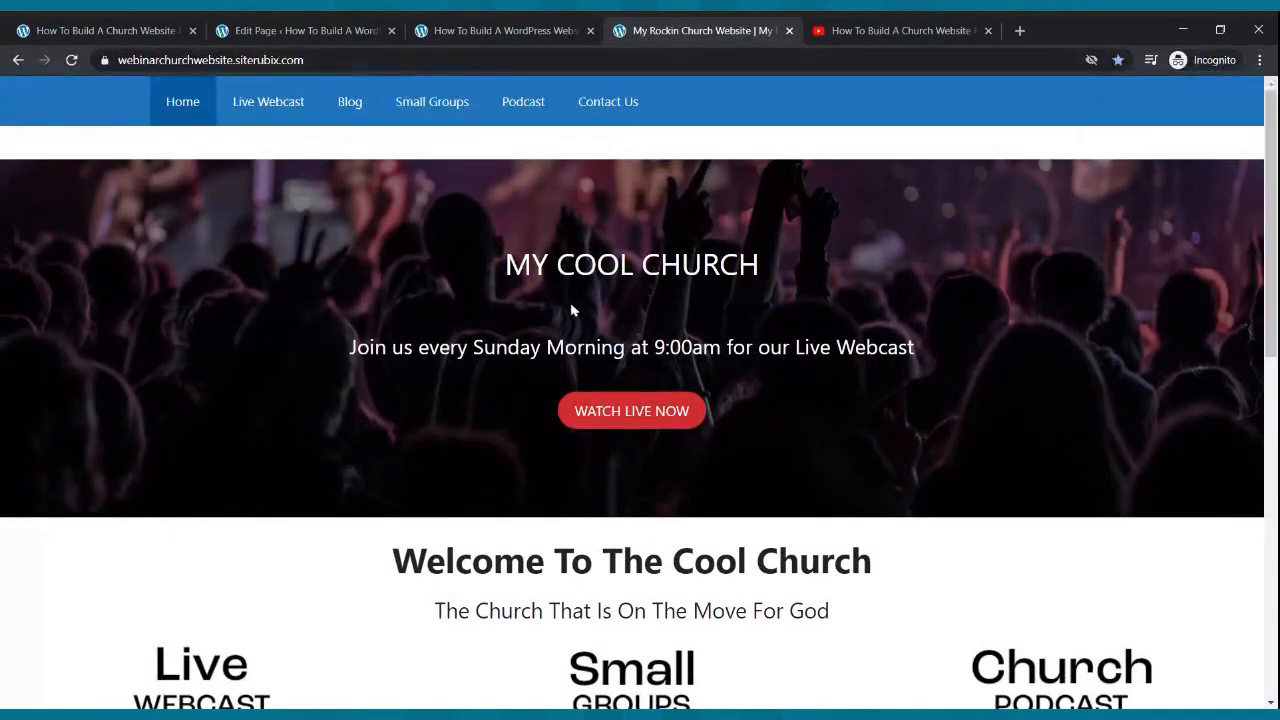
click(343, 27)
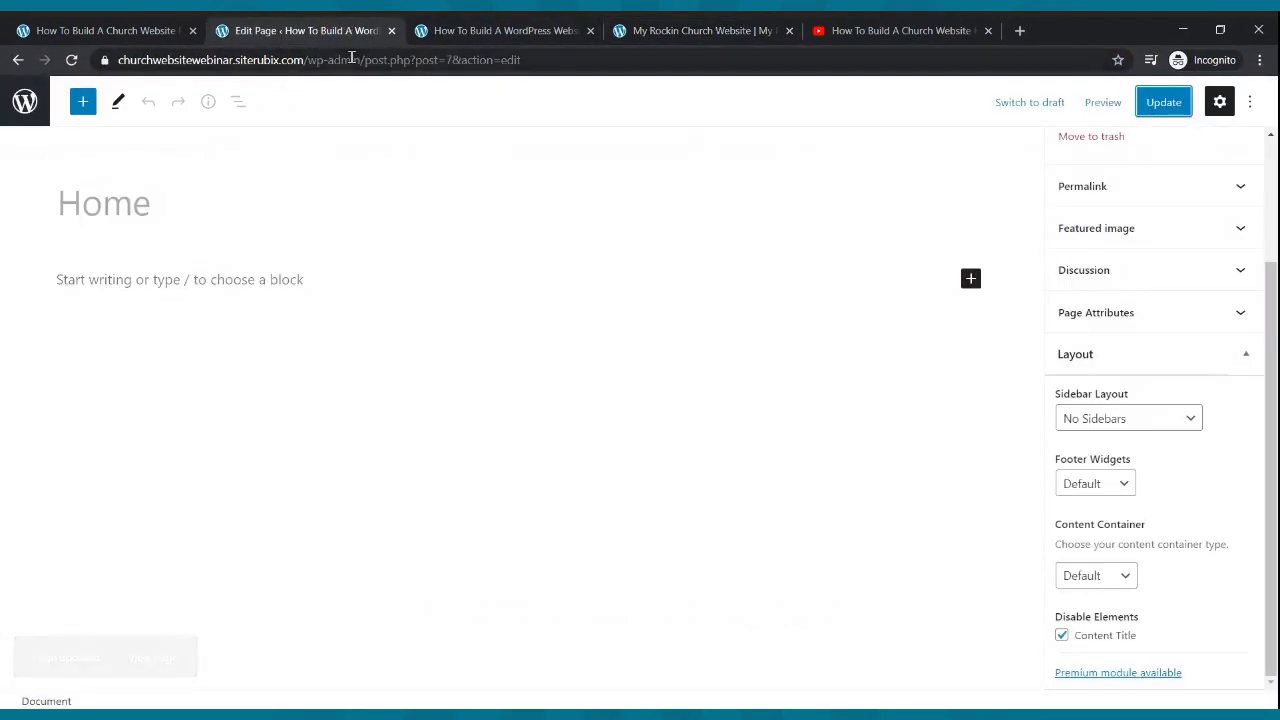
click(34, 106)
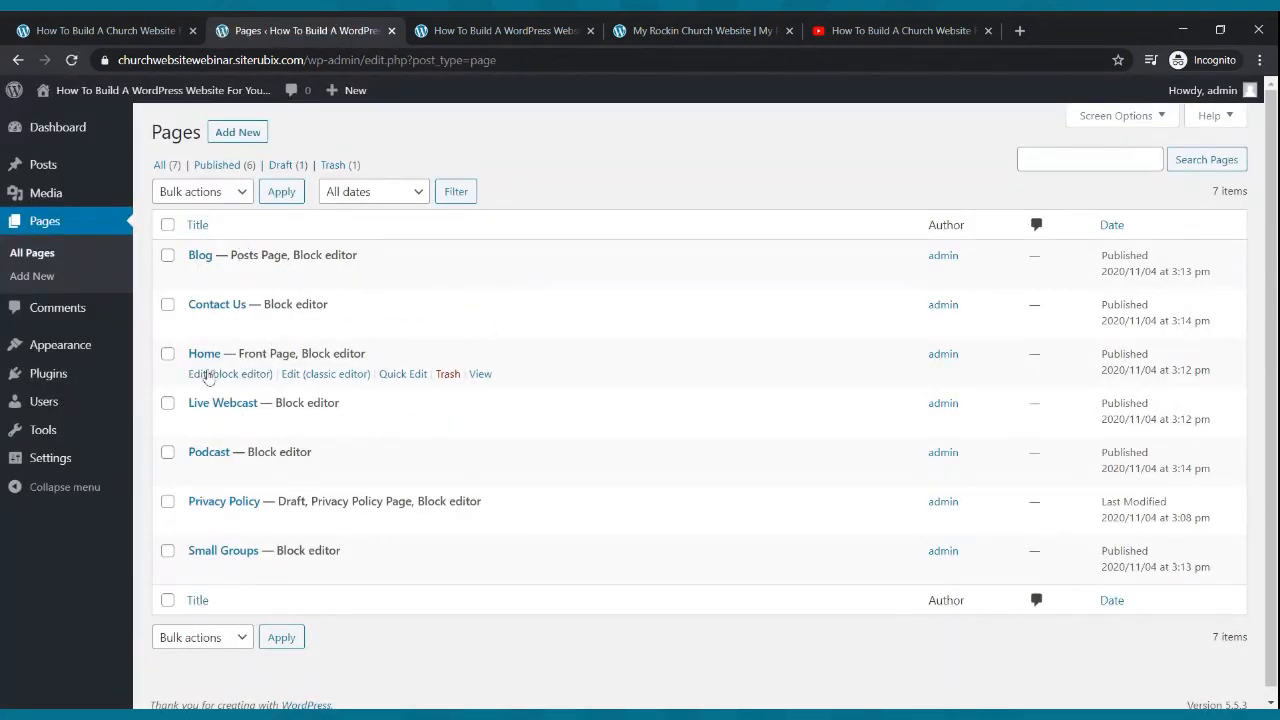
- Reopen the Home page and insert a Cover block found by searching 'cover'
click(211, 374)
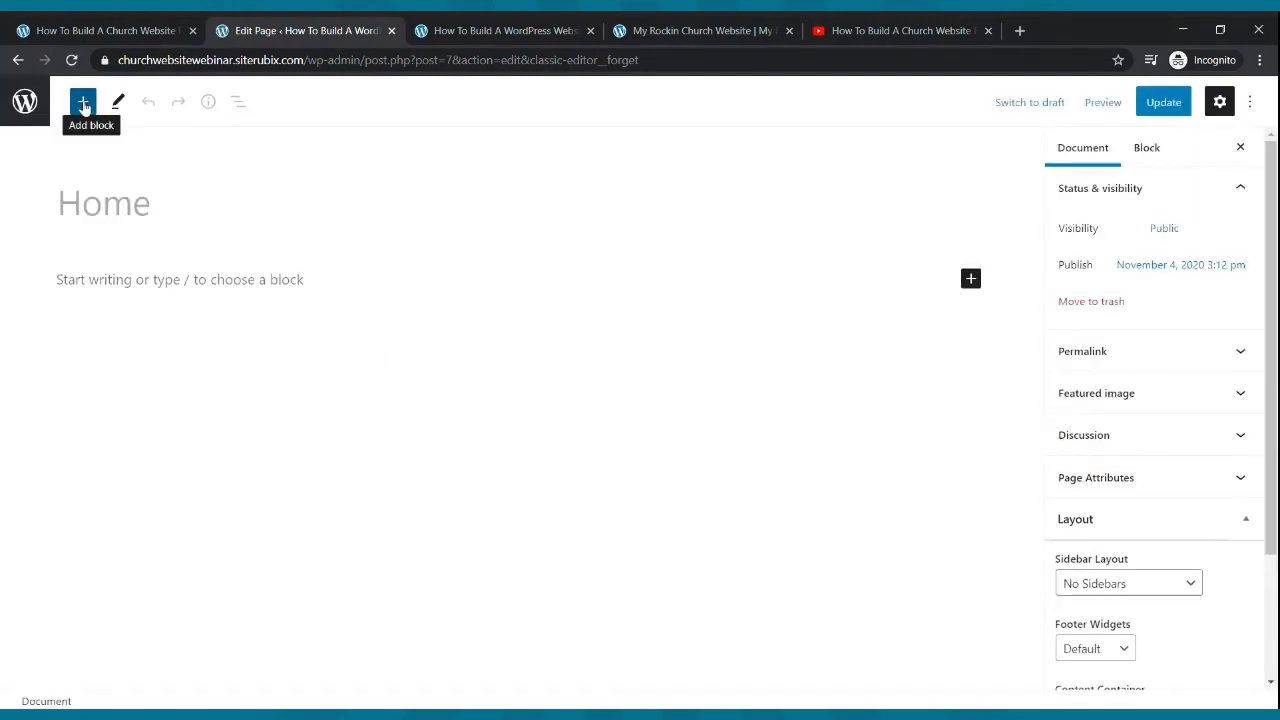
click(82, 102)
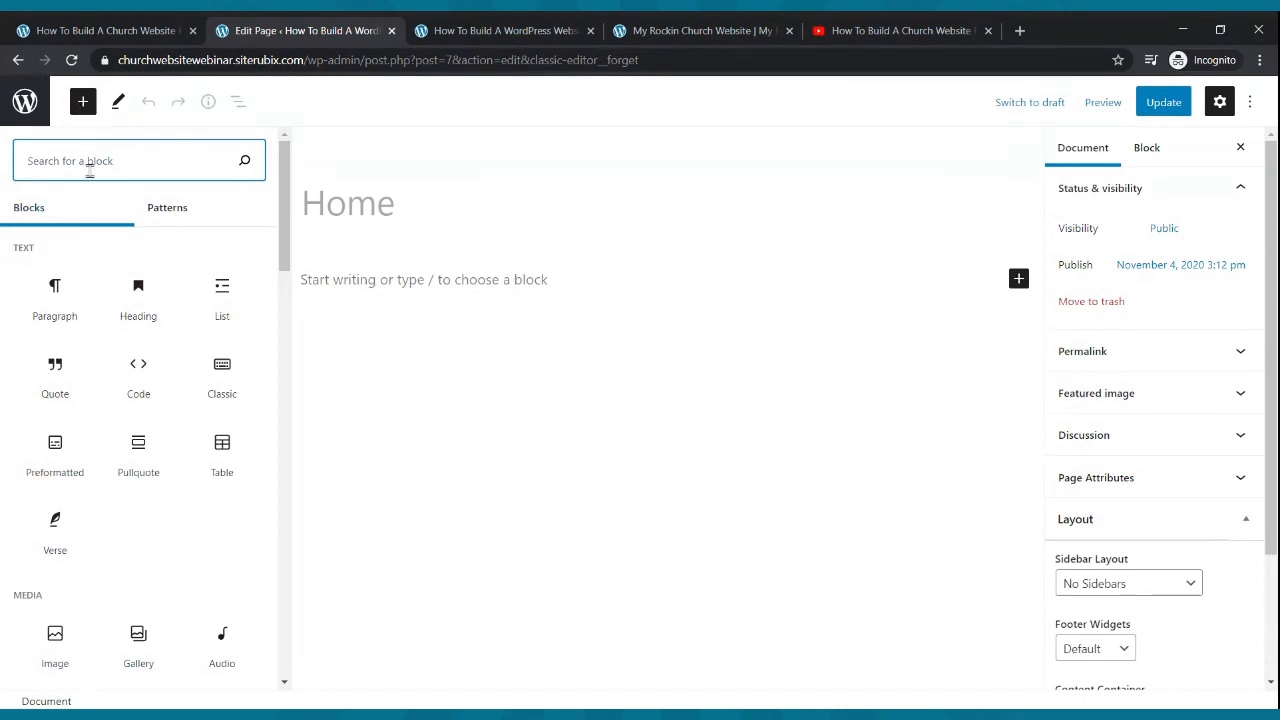
text(cover)
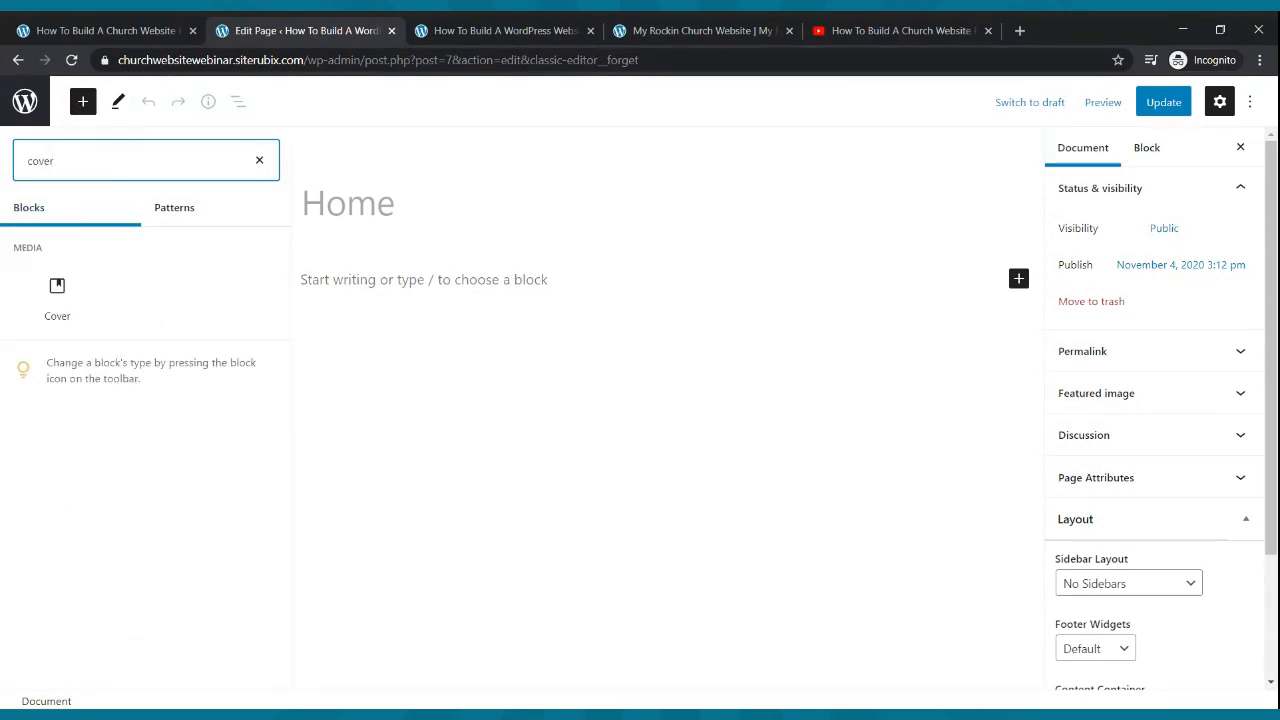
click(57, 298)
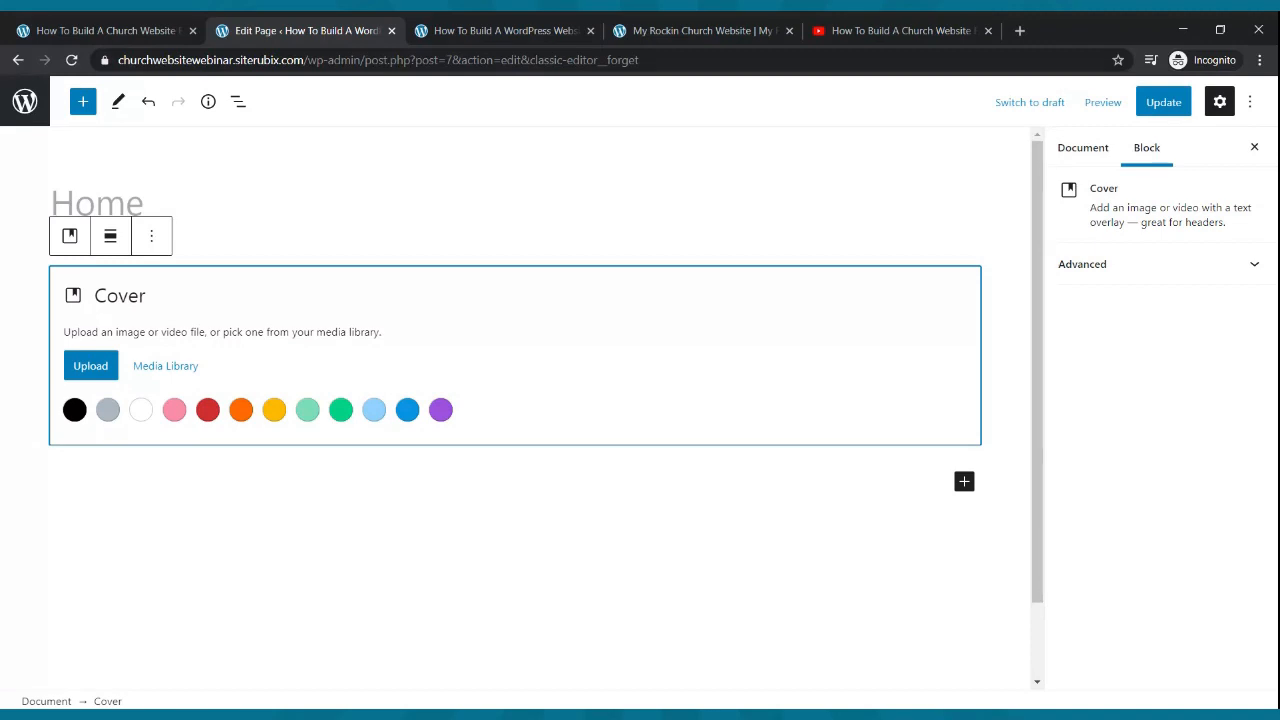
- Upload the worship-crowd photo as the Cover block's background image
click(76, 367)
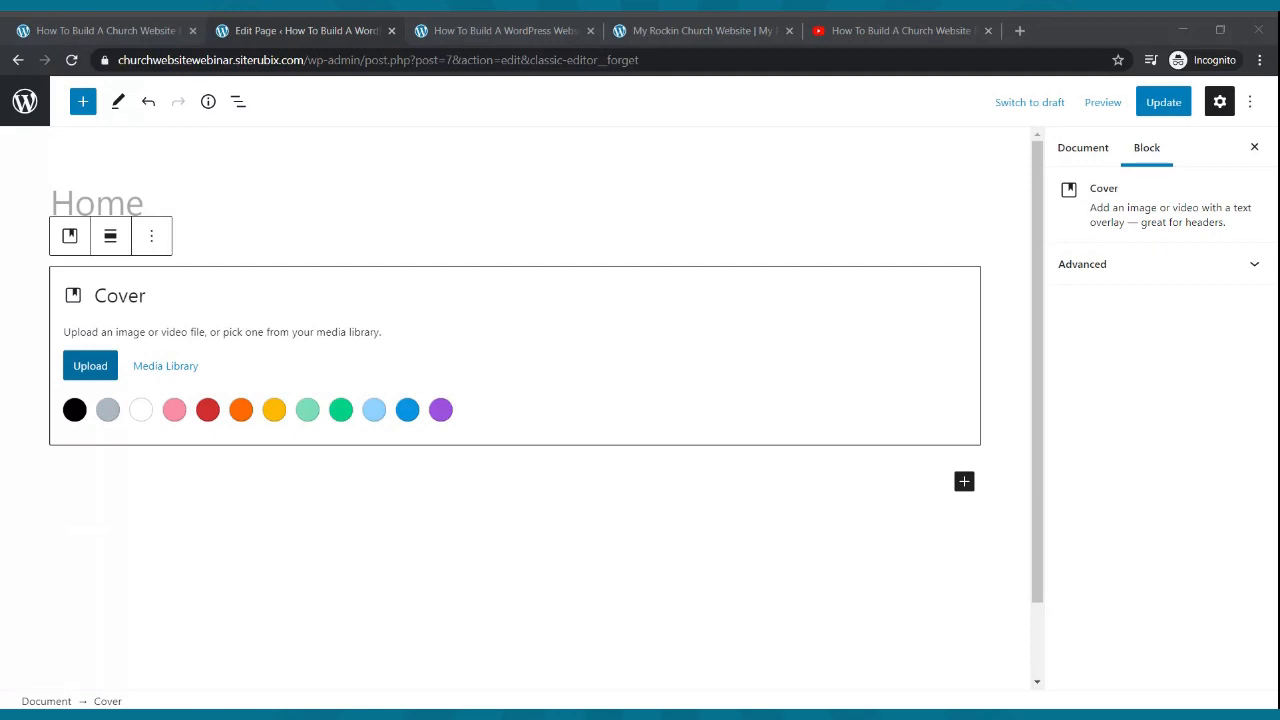
key(Escape)
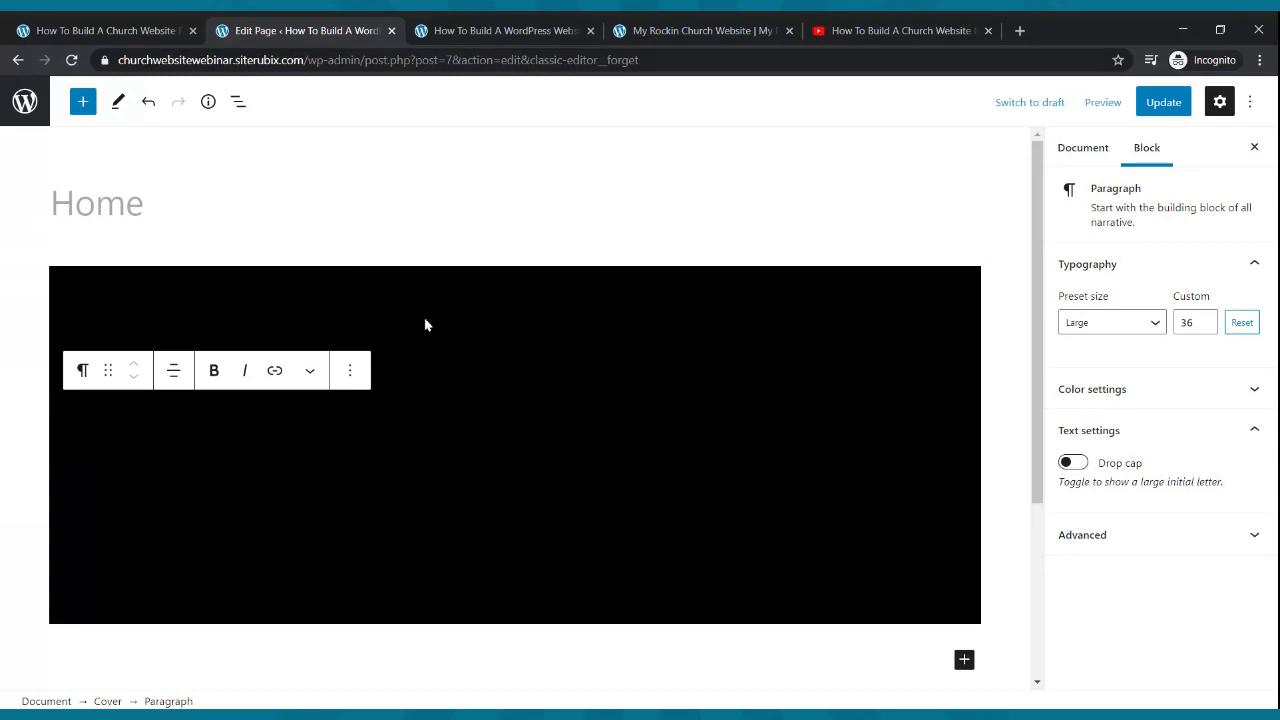
- Set the Home page's Content Container to Full Width and update the page
click(1176, 110)
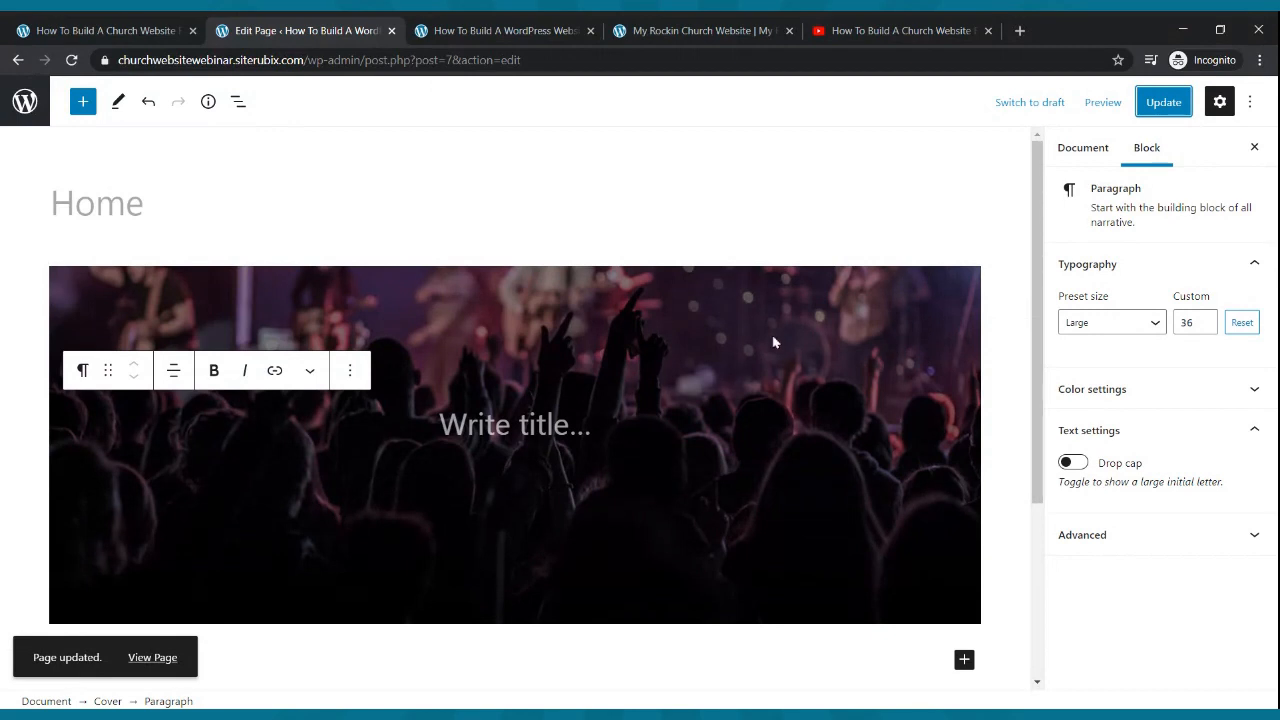
click(728, 262)
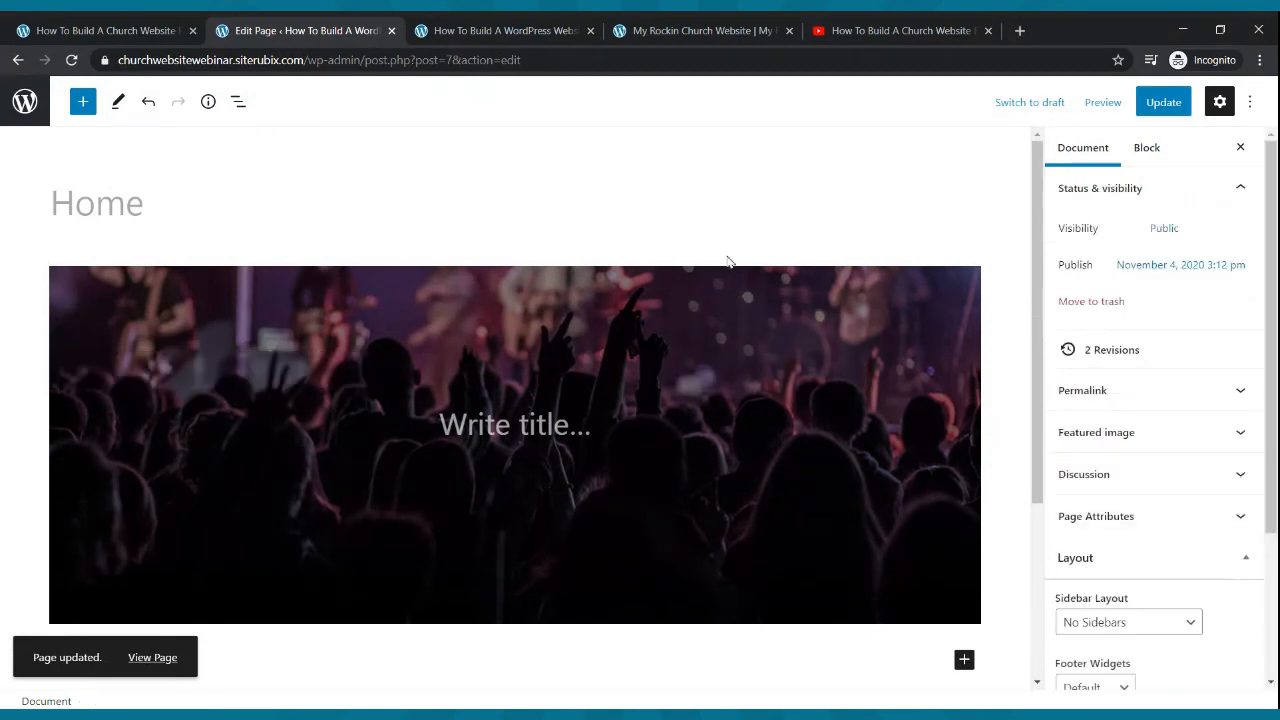
scroll(1145, 378, down, 1)
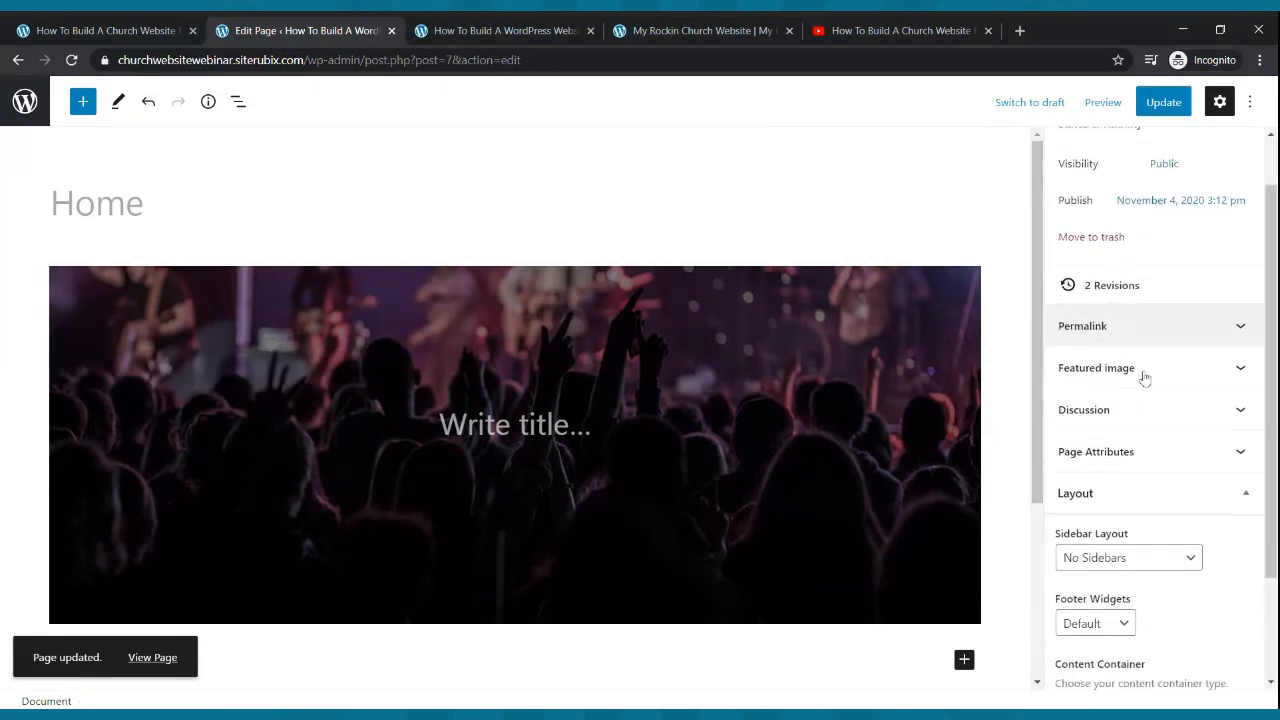
scroll(1145, 378, down, 2)
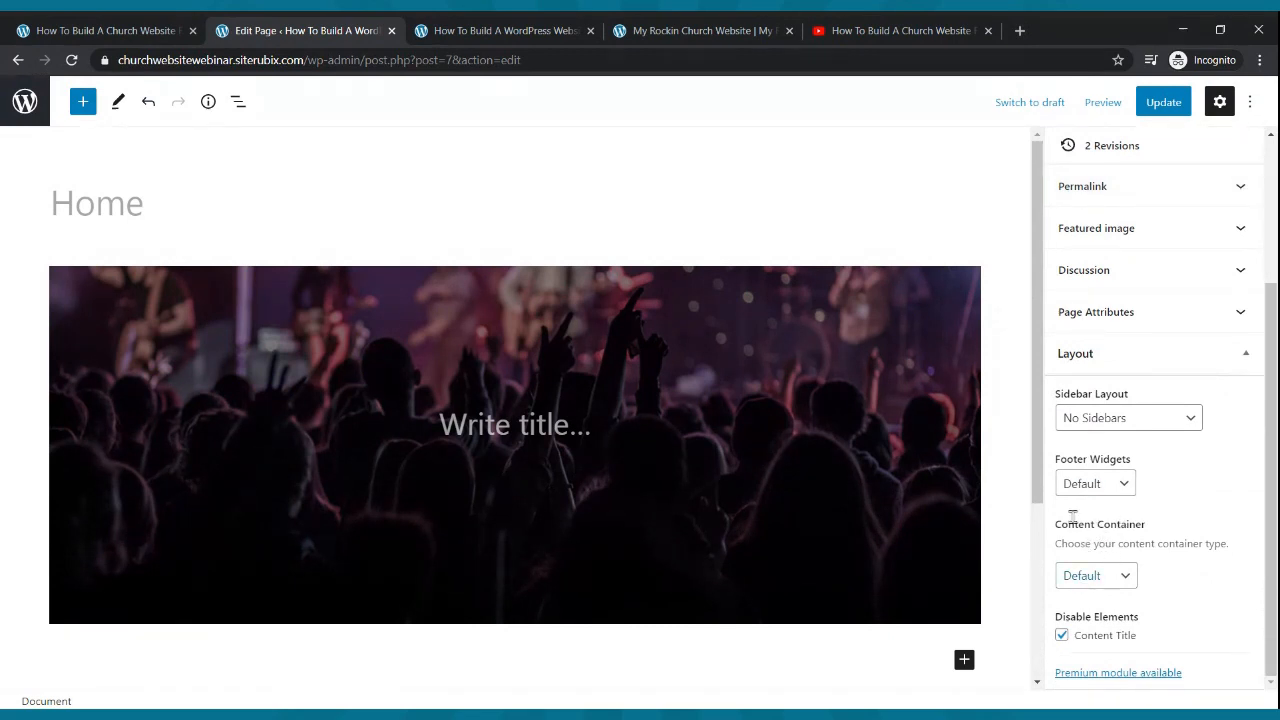
click(1088, 578)
click(1091, 622)
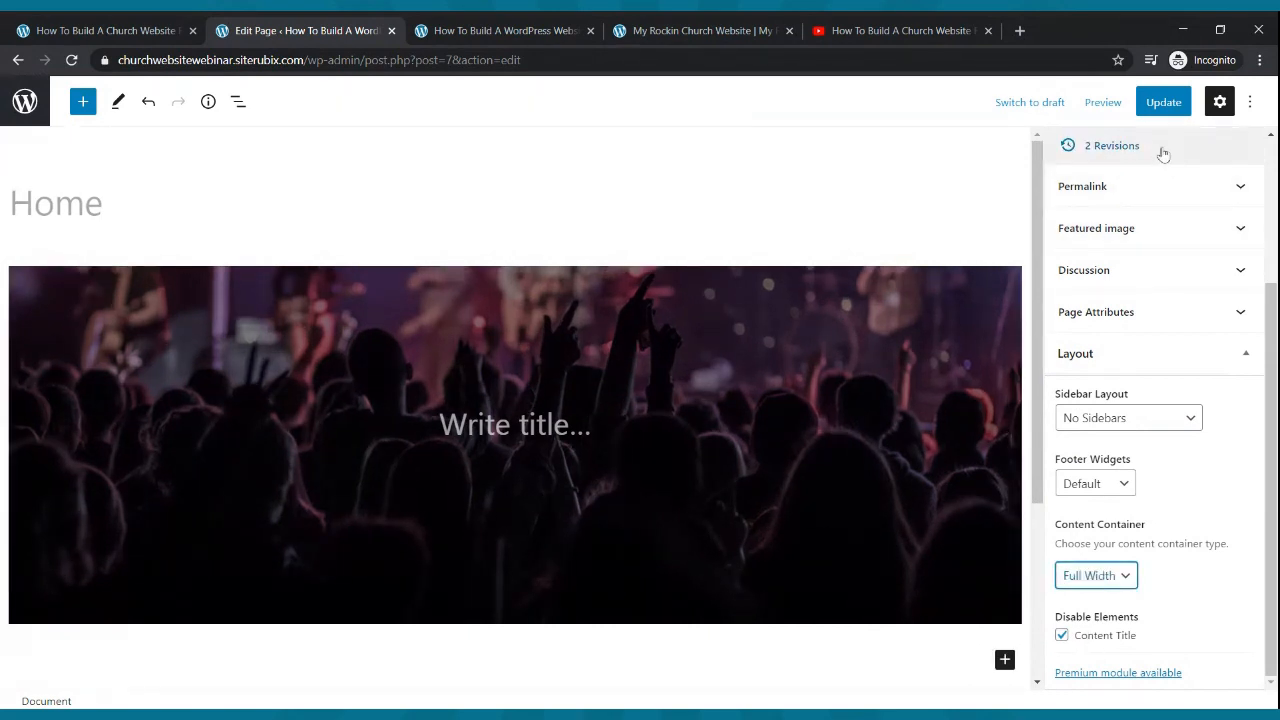
click(1151, 112)
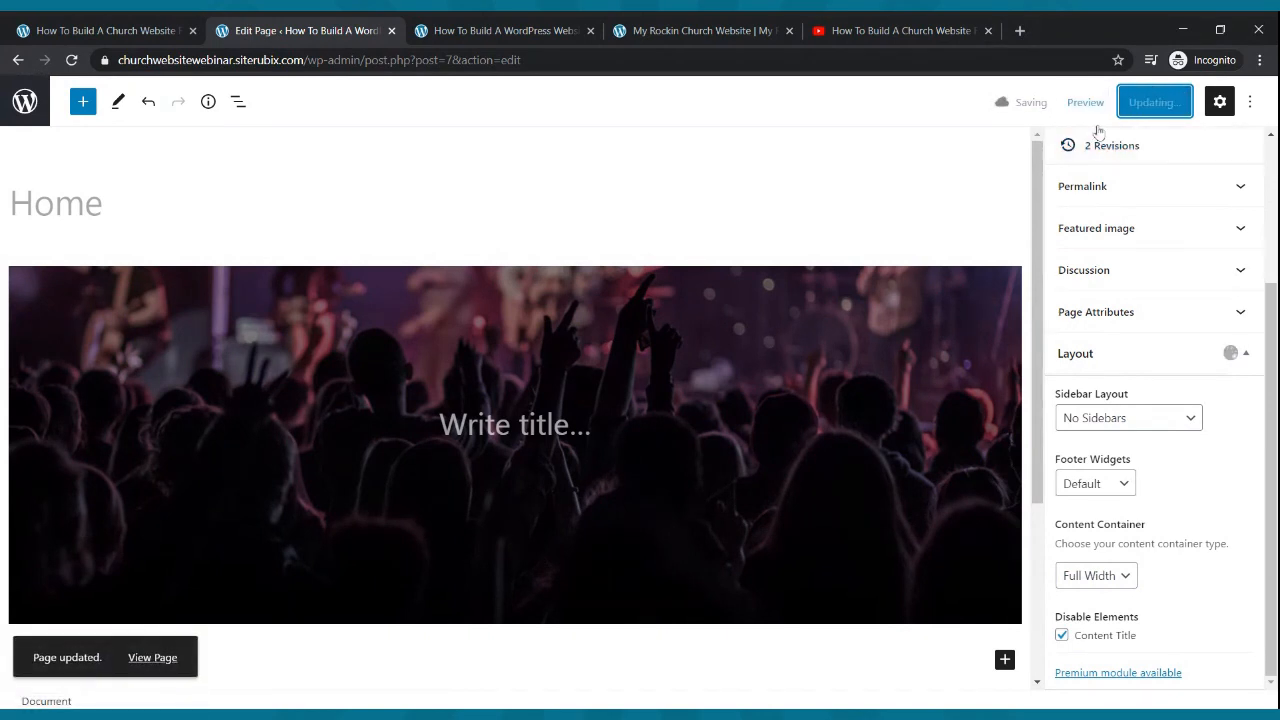
- Reload the live site to check the edge-to-edge cover, then return to the editor
click(548, 29)
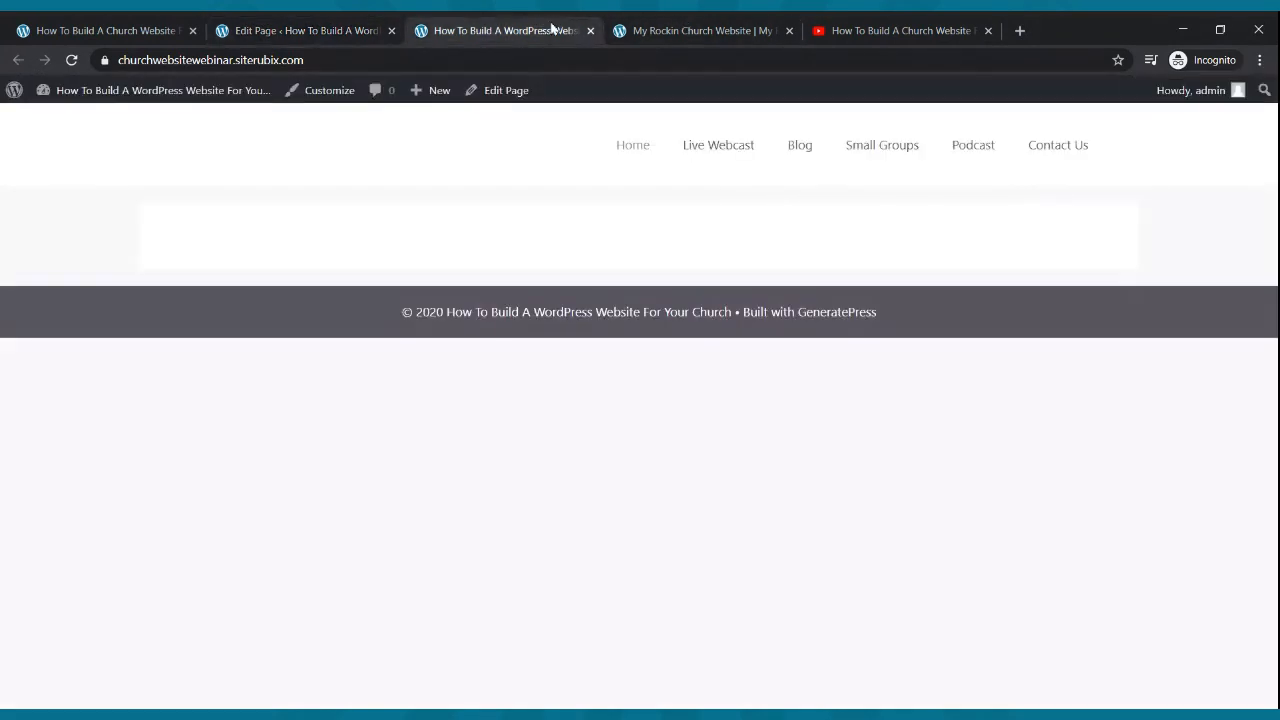
click(71, 60)
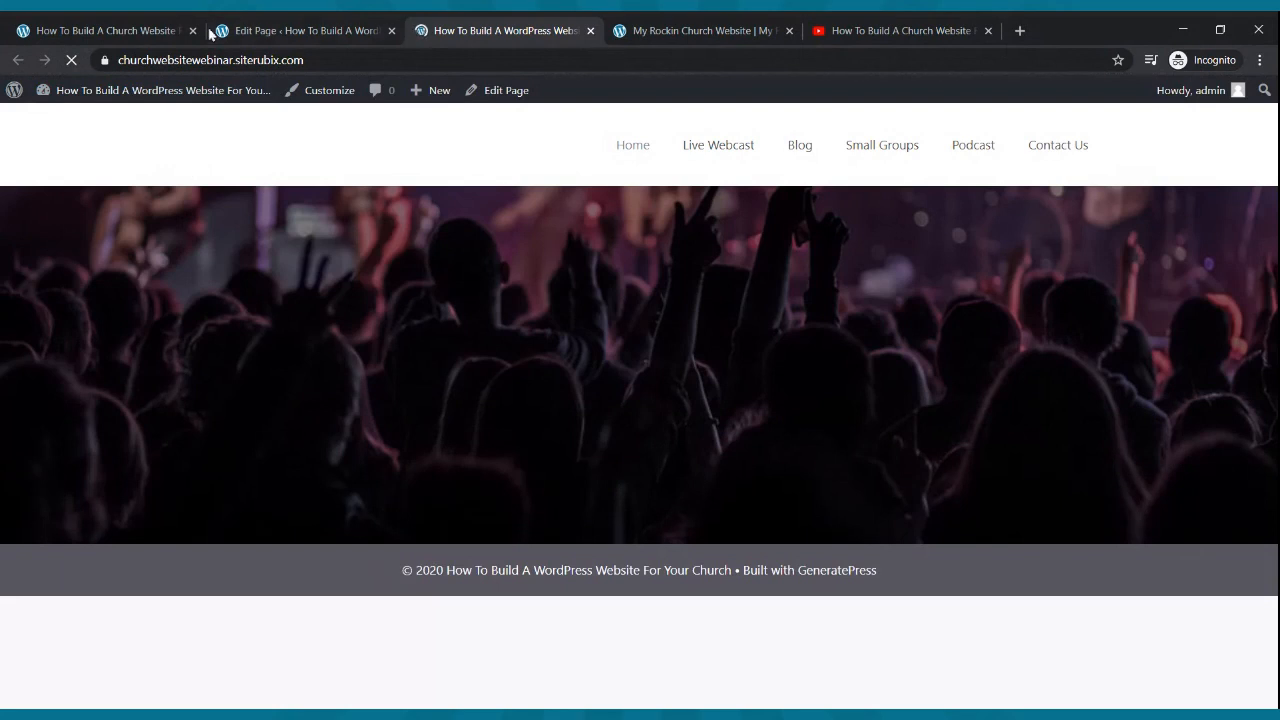
click(263, 35)
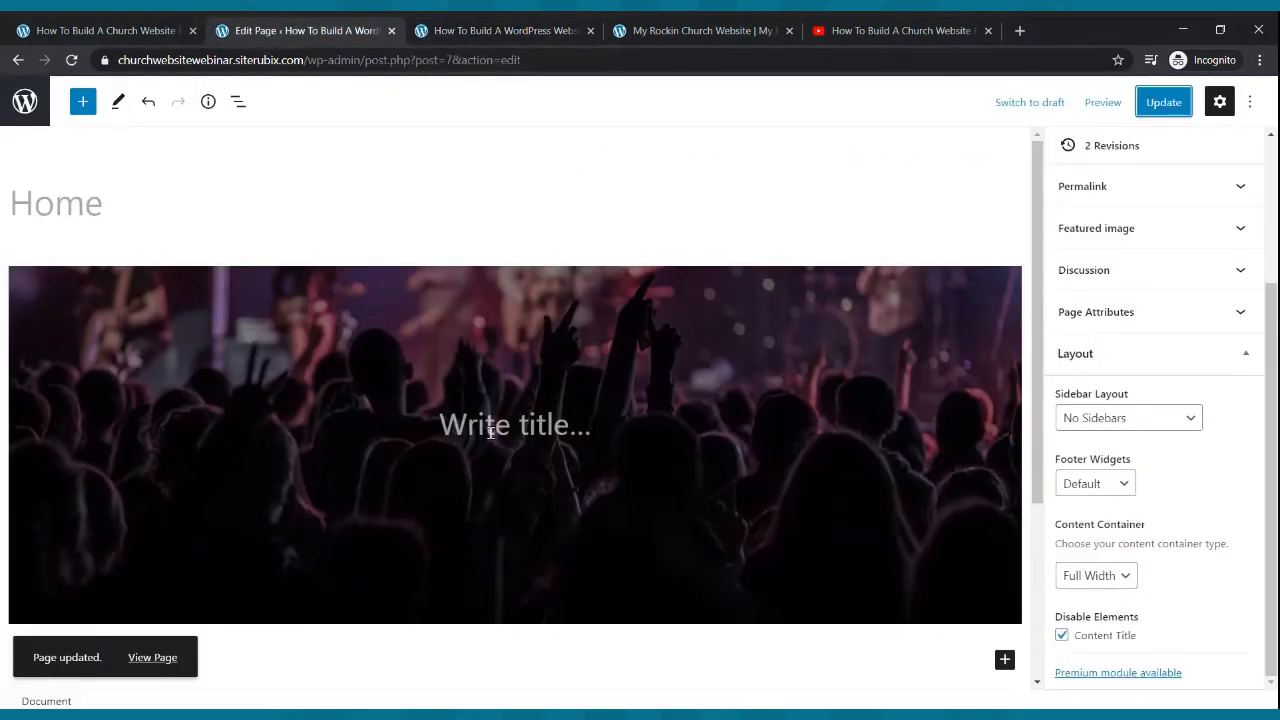
- Move the cover image focal point up to about 48%, 11% to show the stage band, and update
click(525, 364)
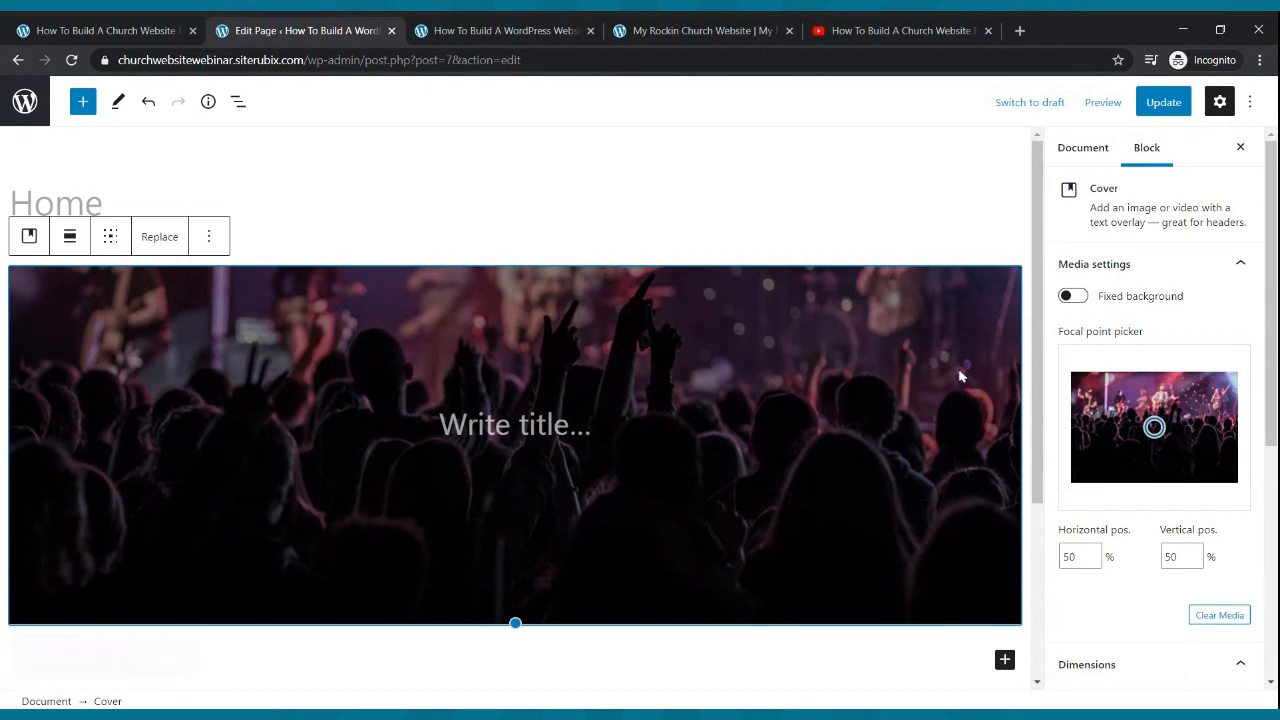
mouse_move(1154, 428)
mouse_down()
mouse_move(1154, 367)
mouse_move(1157, 453)
mouse_move(1151, 385)
mouse_up()
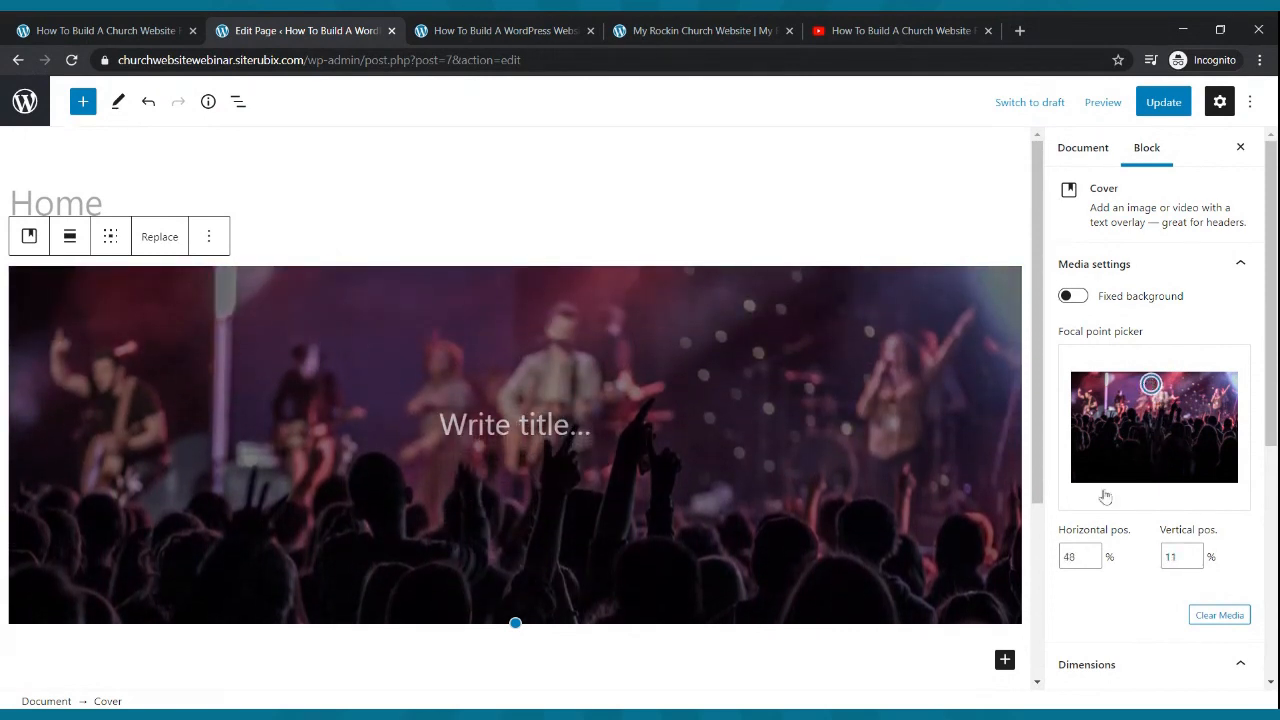
click(1162, 103)
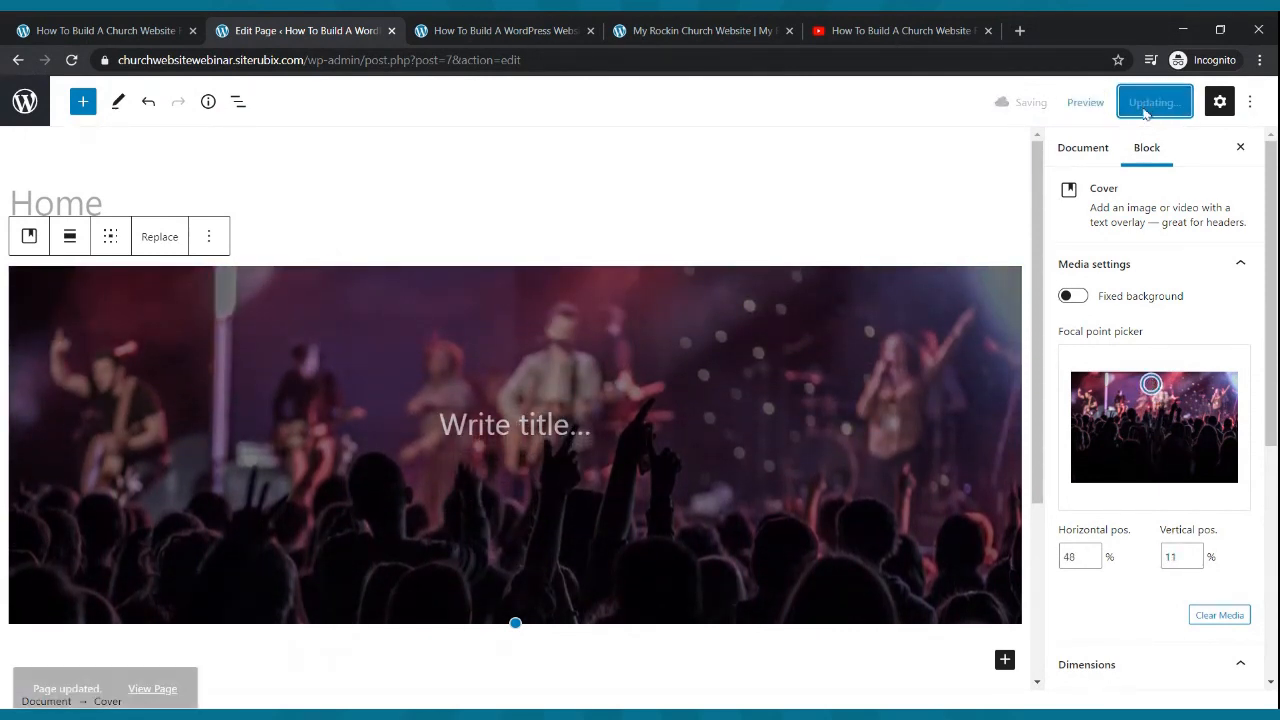
- Reload the live site, compare it with the reference church site, and return to the editor
click(478, 36)
click(71, 60)
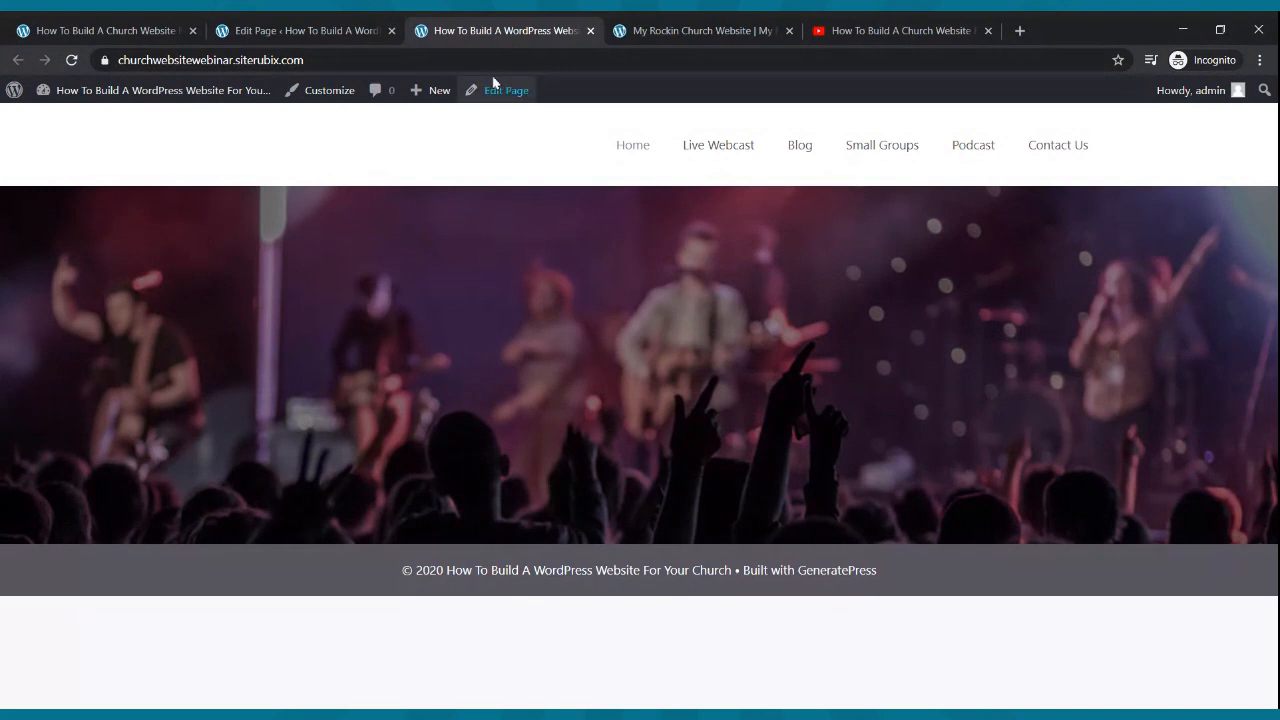
click(662, 31)
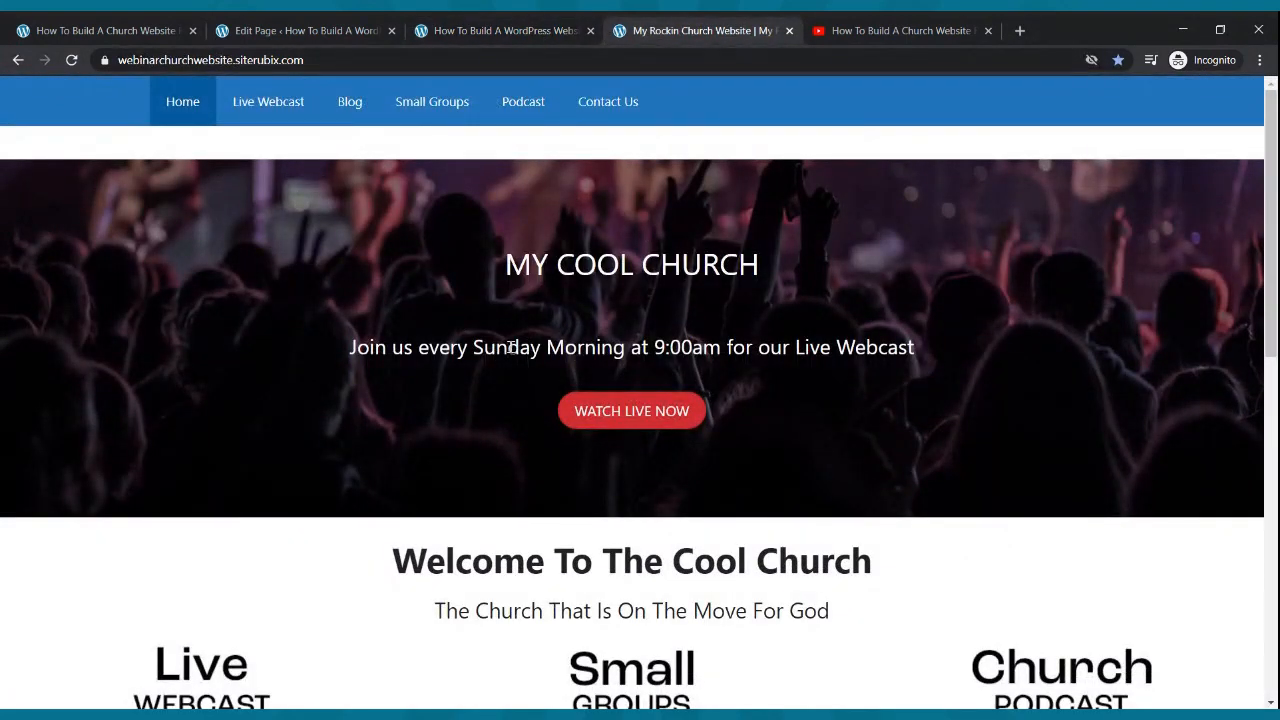
click(320, 31)
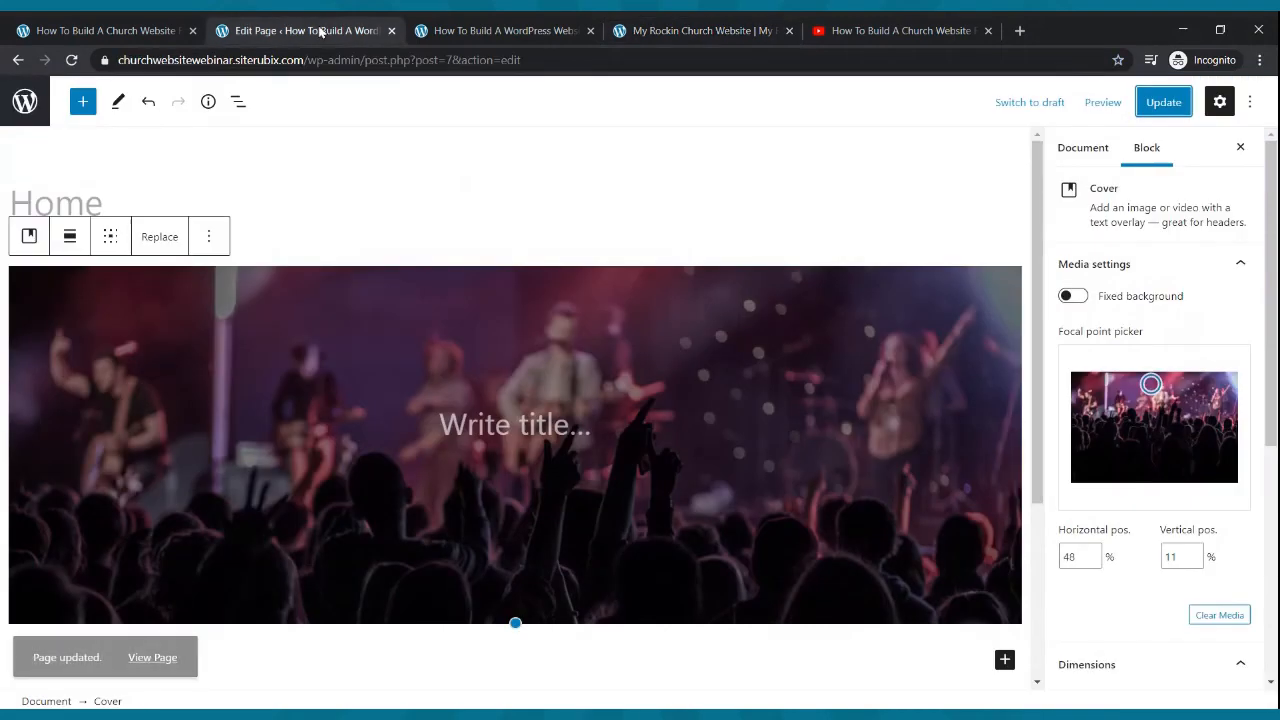
- Replace the cover's title placeholder with 'The On Fire Church', fixing typos, and update the page
click(507, 421)
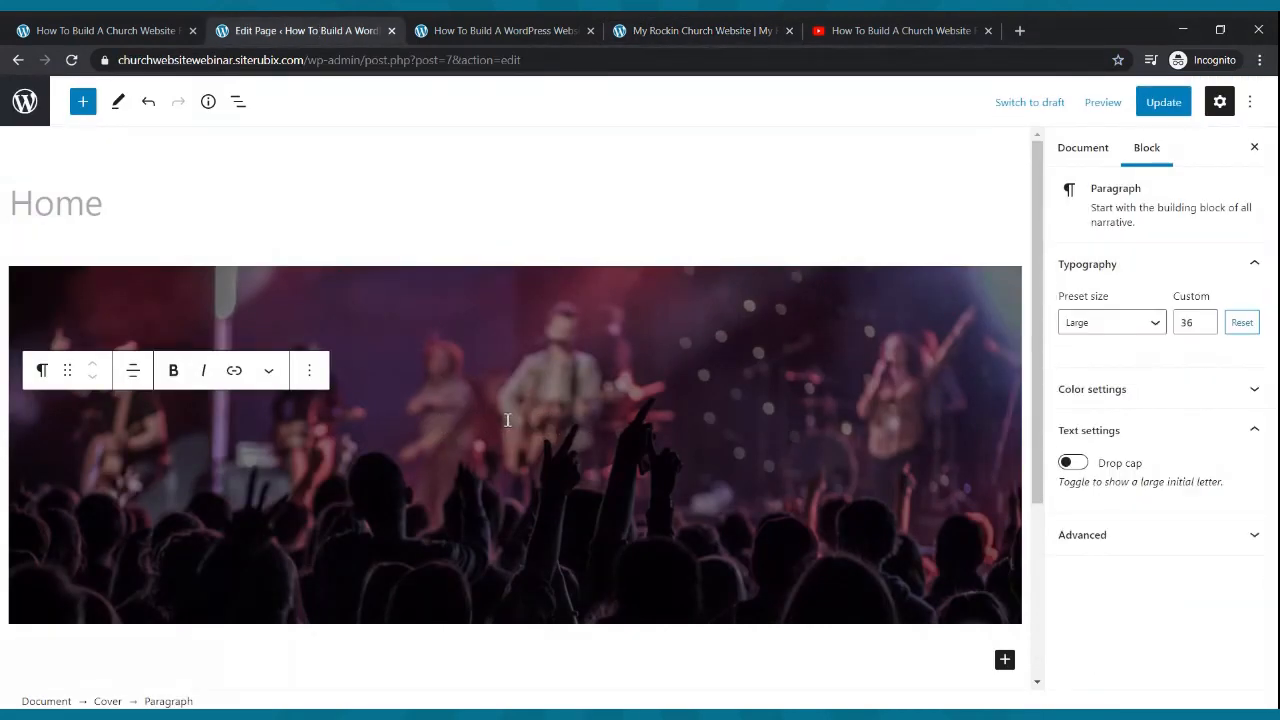
text(Pasto)
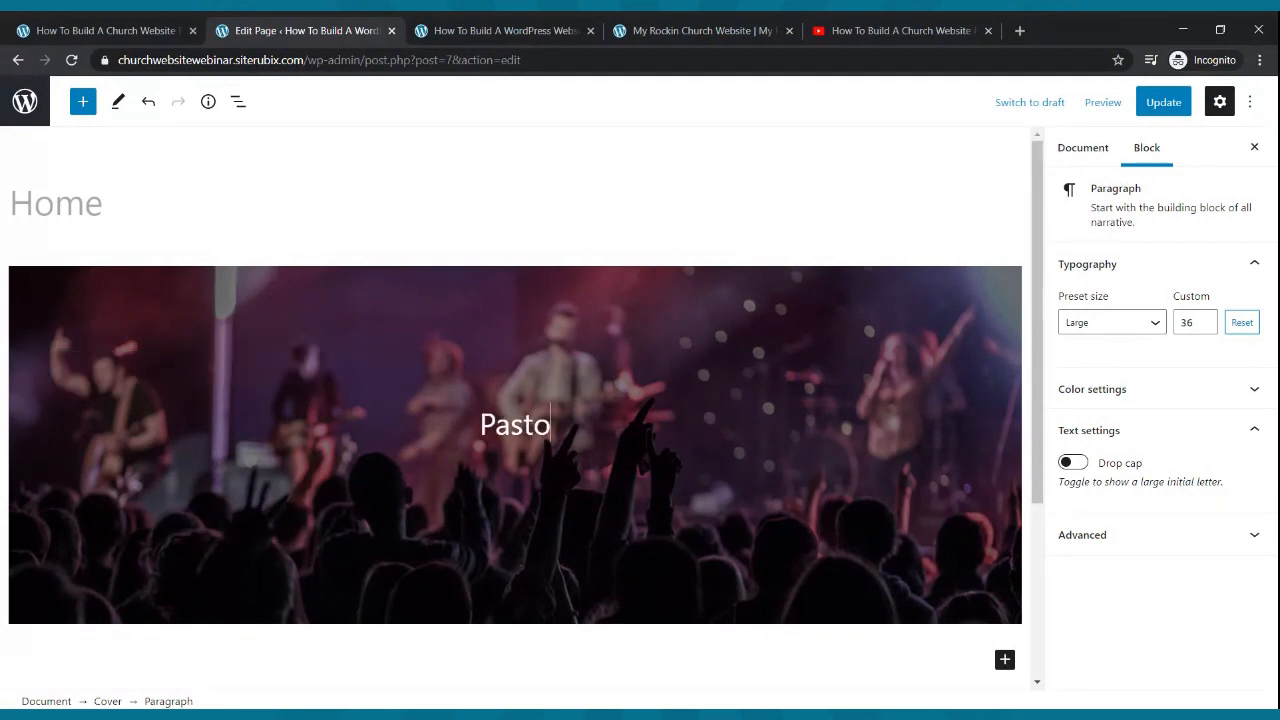
text(r Dre)
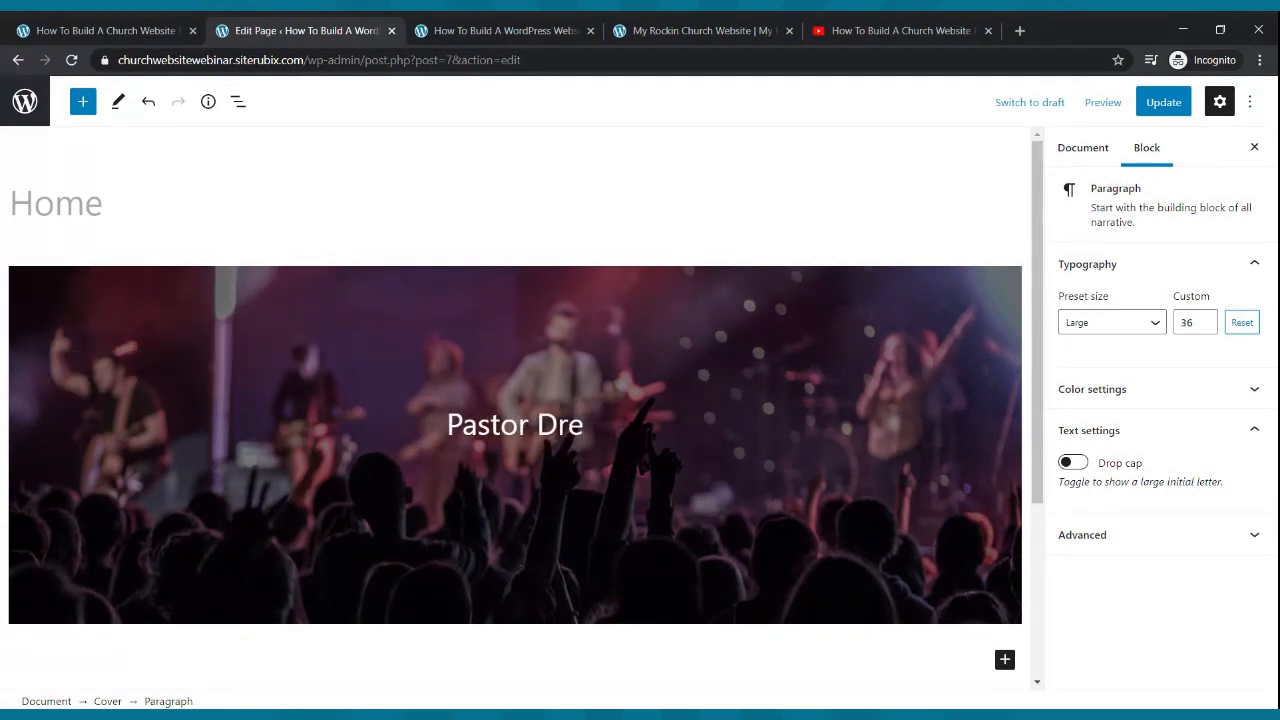
text(' We)
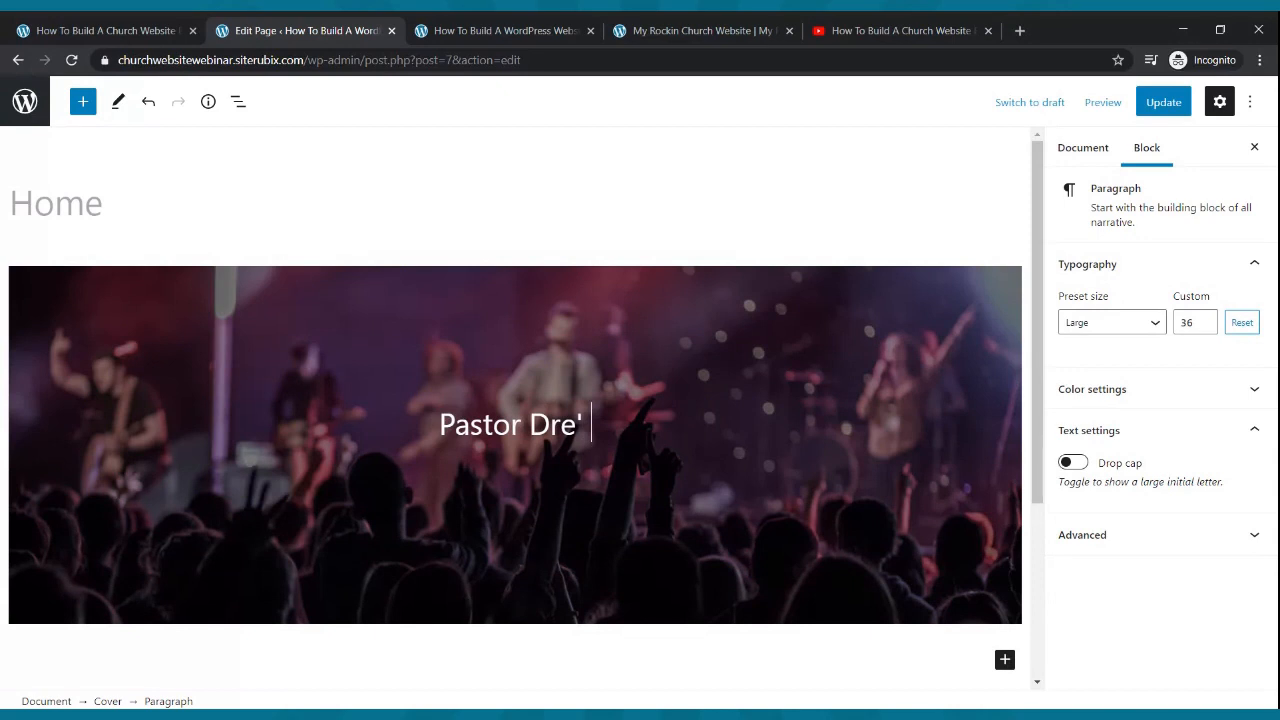
key(BackSpace)
key(BackSpace)
key(BackSpace)
key(BackSpace)
key(BackSpace)
key(BackSpace)
key(BackSpace)
key(BackSpace)
key(BackSpace)
key(BackSpace)
key(BackSpace)
key(BackSpace)
key(BackSpace)
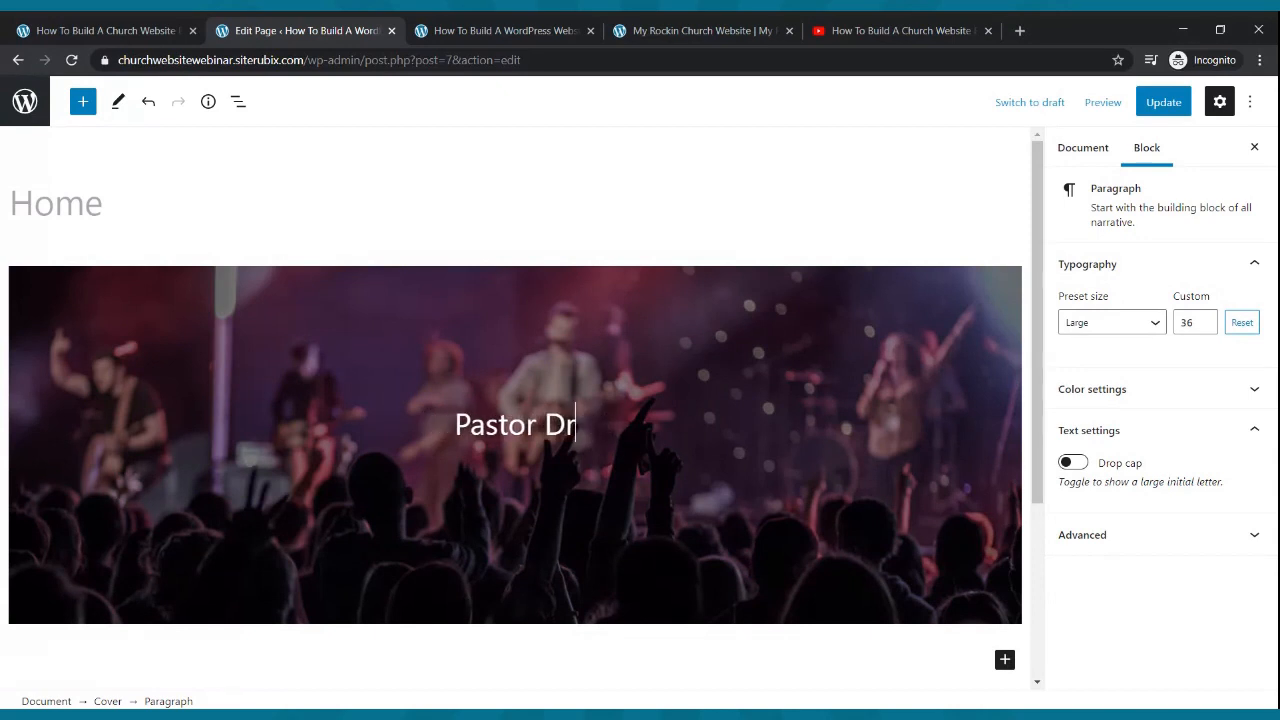
key(BackSpace)
text(Chu)
key(BackSpace)
text(u)
key(BackSpace)
key(BackSpace)
key(BackSpace)
text(The On Fire Church)
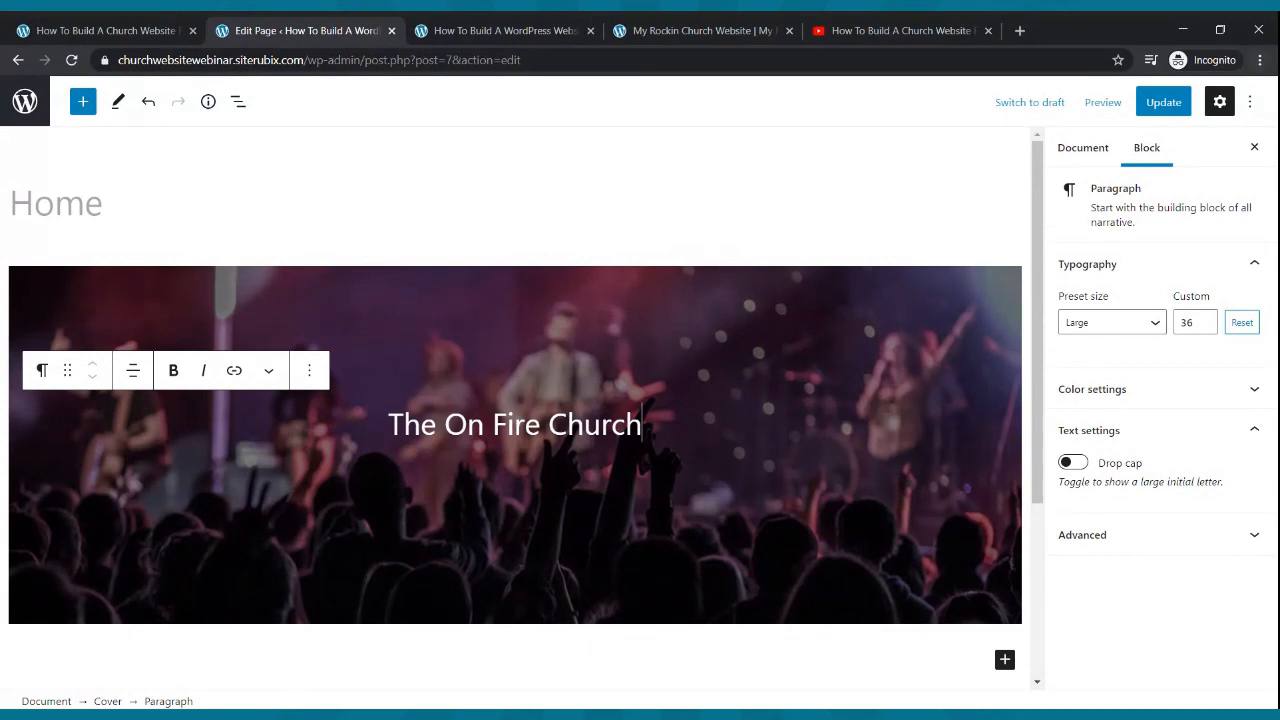
click(1142, 106)
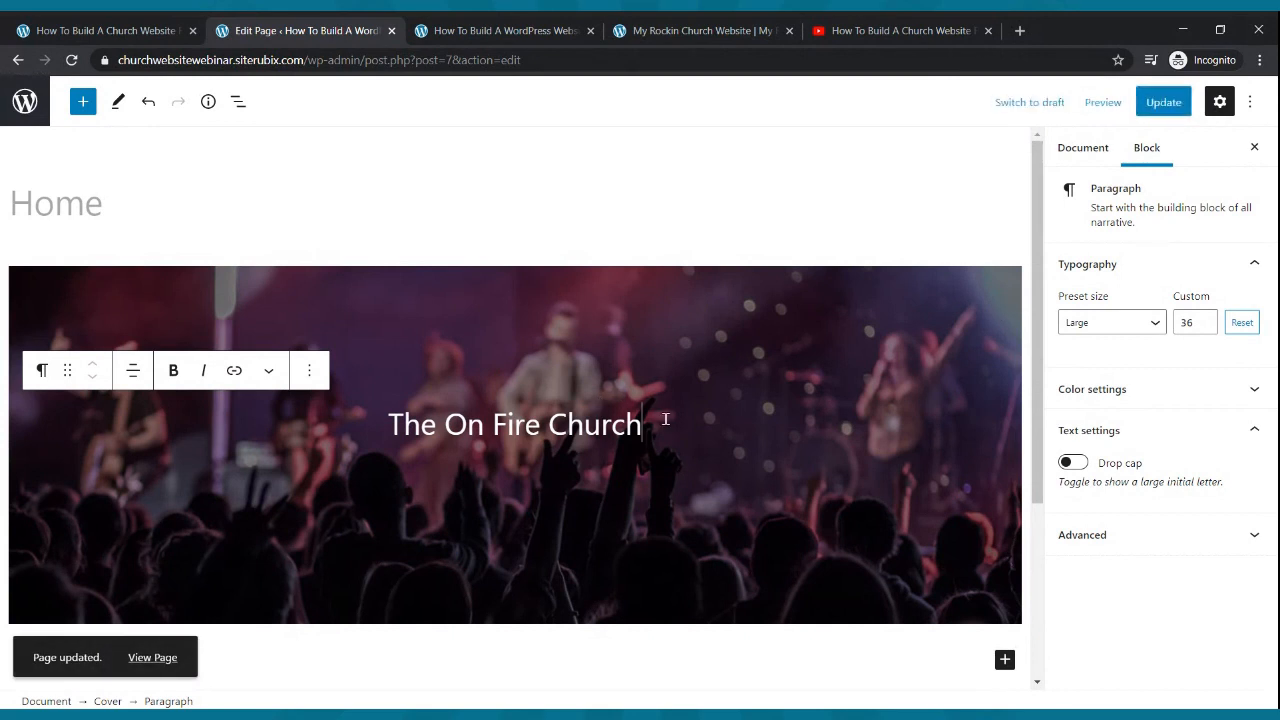
- Add the centred subtitle 'Tune In To Our Live Service Every Sunday Morning at 9:00am' below the heading
key(Return)
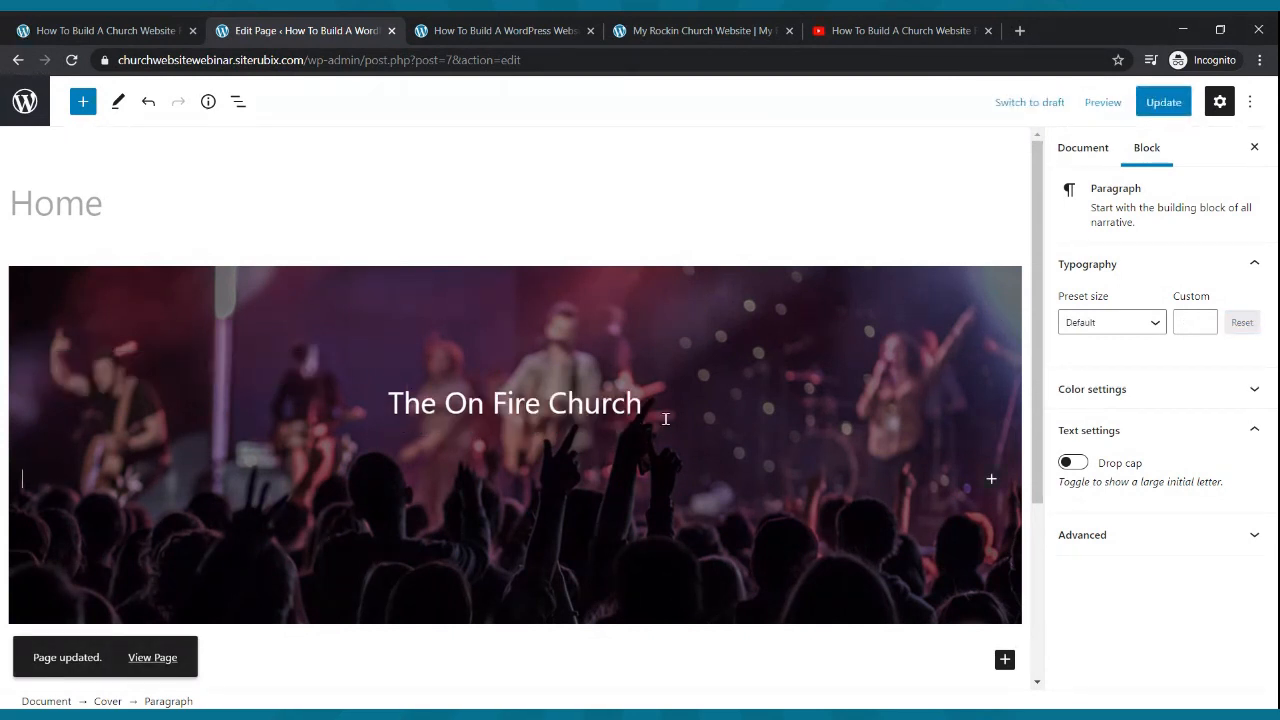
text(Tune In T)
text(o Our Live Web)
text(inar!)
key(BackSpace)
key(BackSpace)
key(BackSpace)
key(BackSpace)
key(BackSpace)
key(BackSpace)
key(BackSpace)
key(BackSpace)
text(C Service EEve)
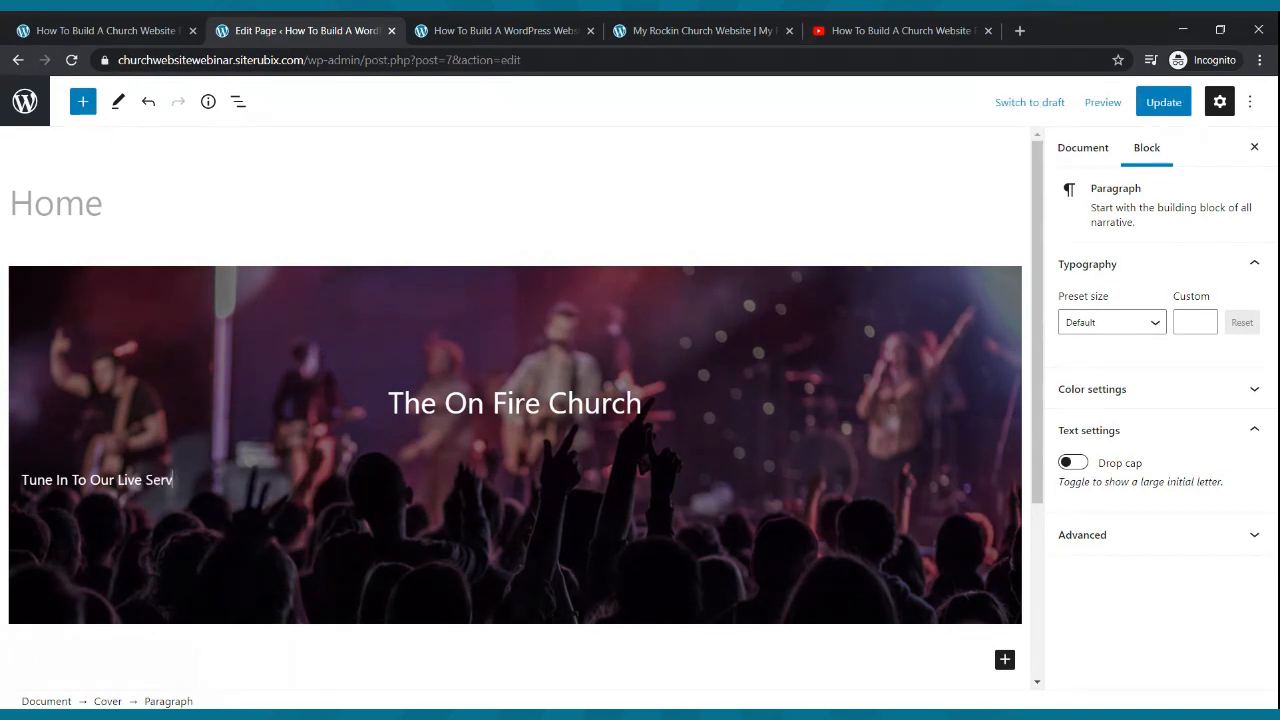
key(BackSpace)
key(BackSpace)
key(BackSpace)
text(very Sunday Mornin)
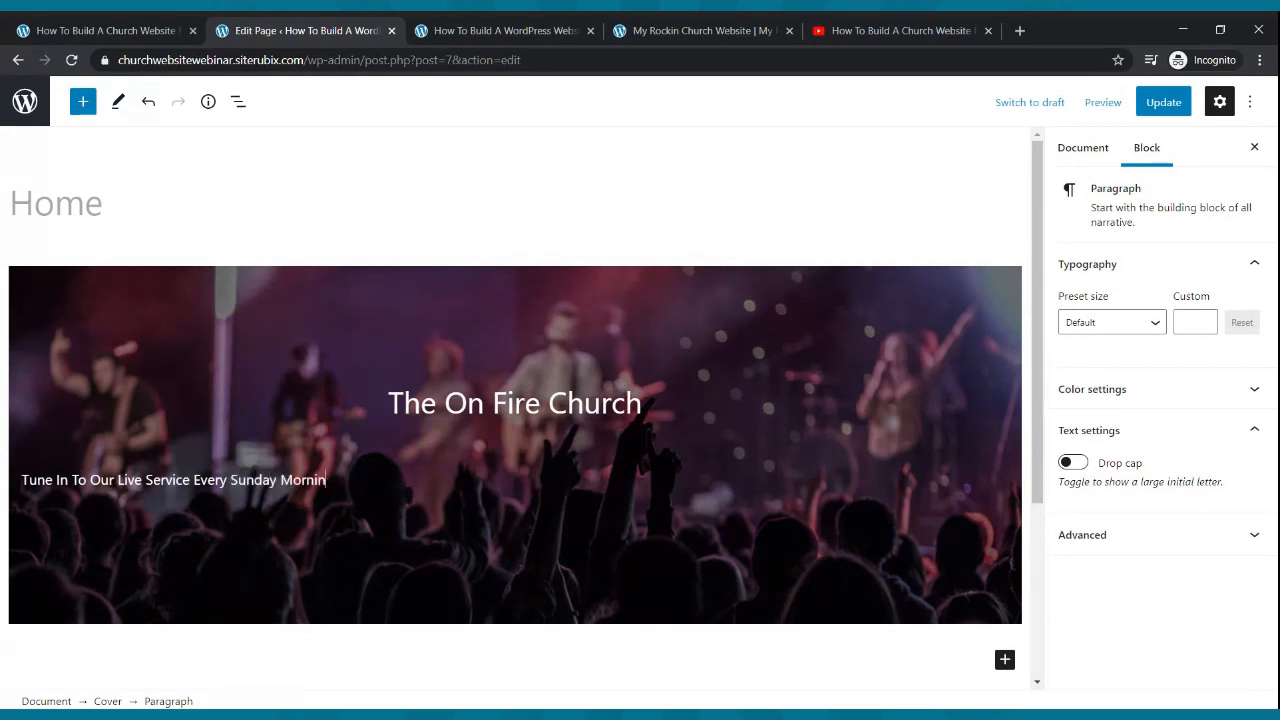
text(g at 9:00am)
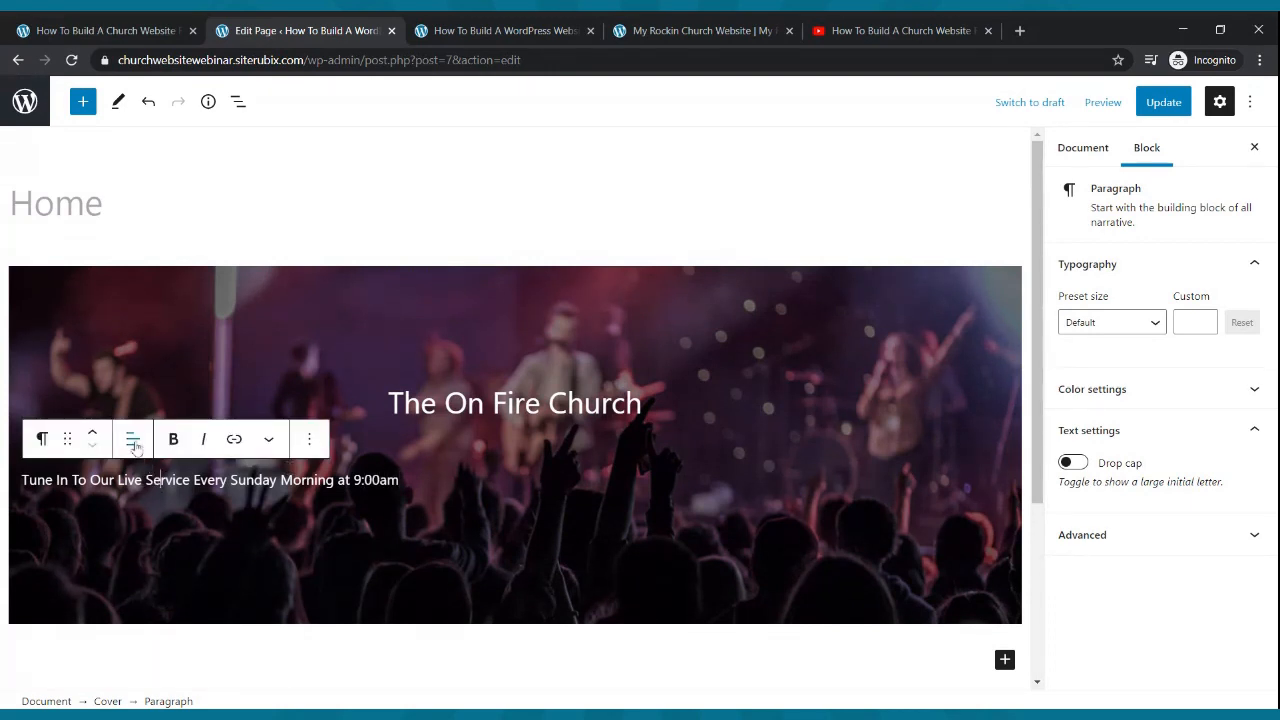
click(133, 443)
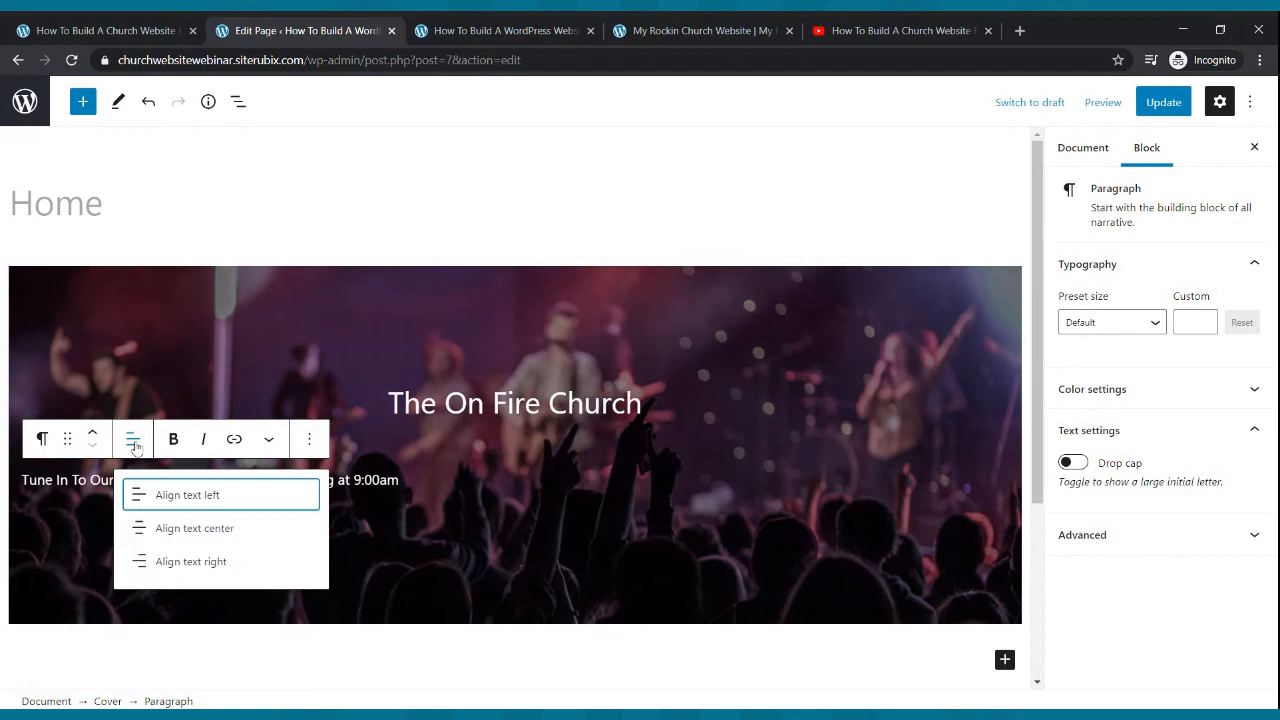
click(183, 530)
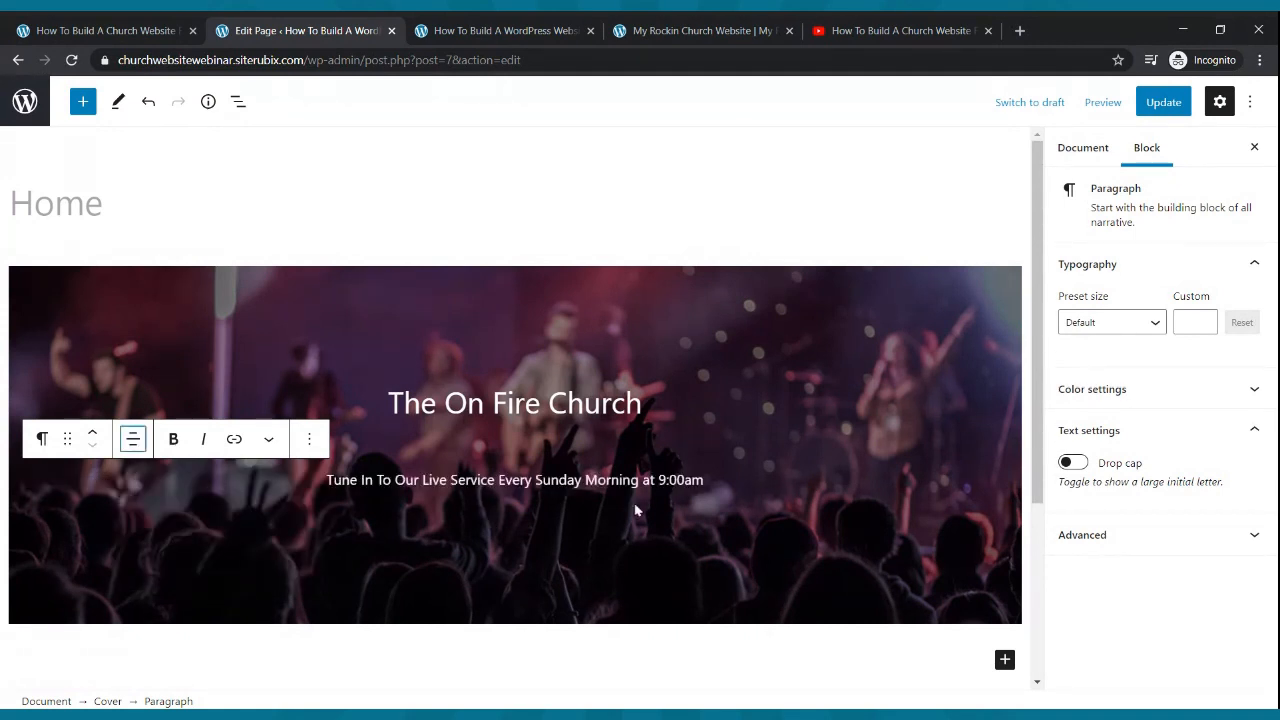
click(618, 479)
- Try the Normal, Medium and Large preset font sizes on the subtitle
click(1123, 328)
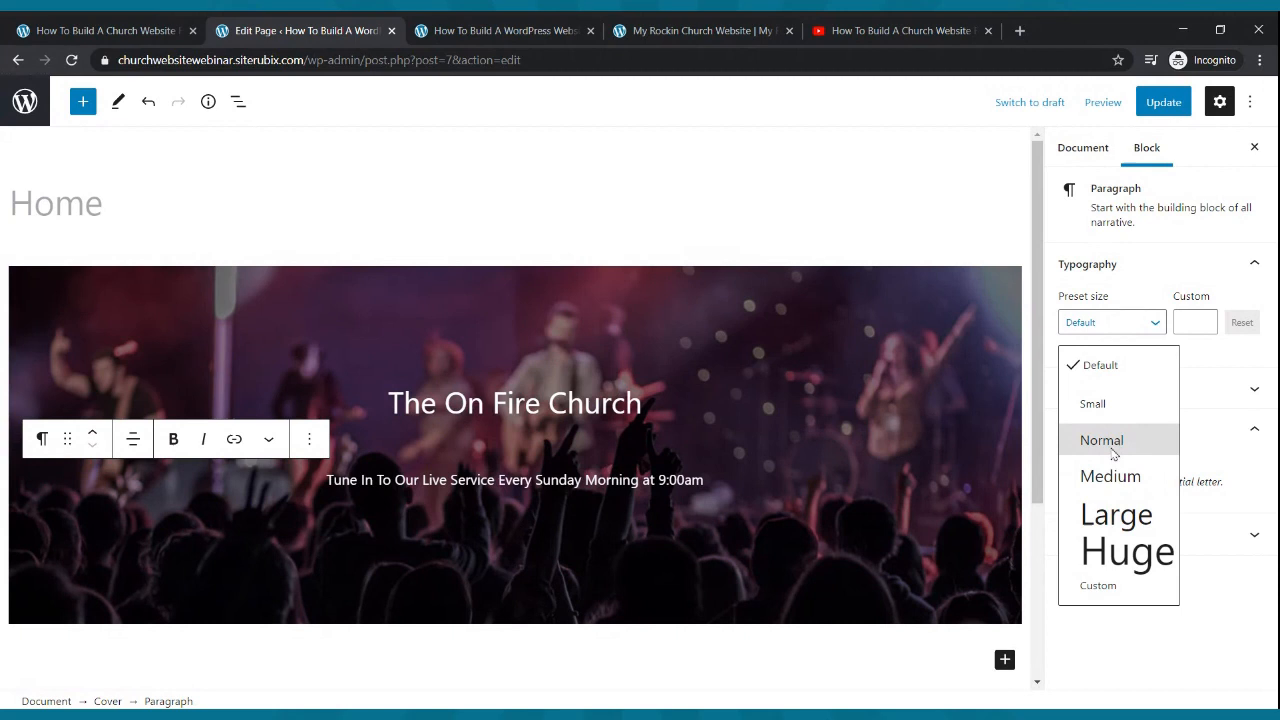
click(1113, 442)
click(1138, 334)
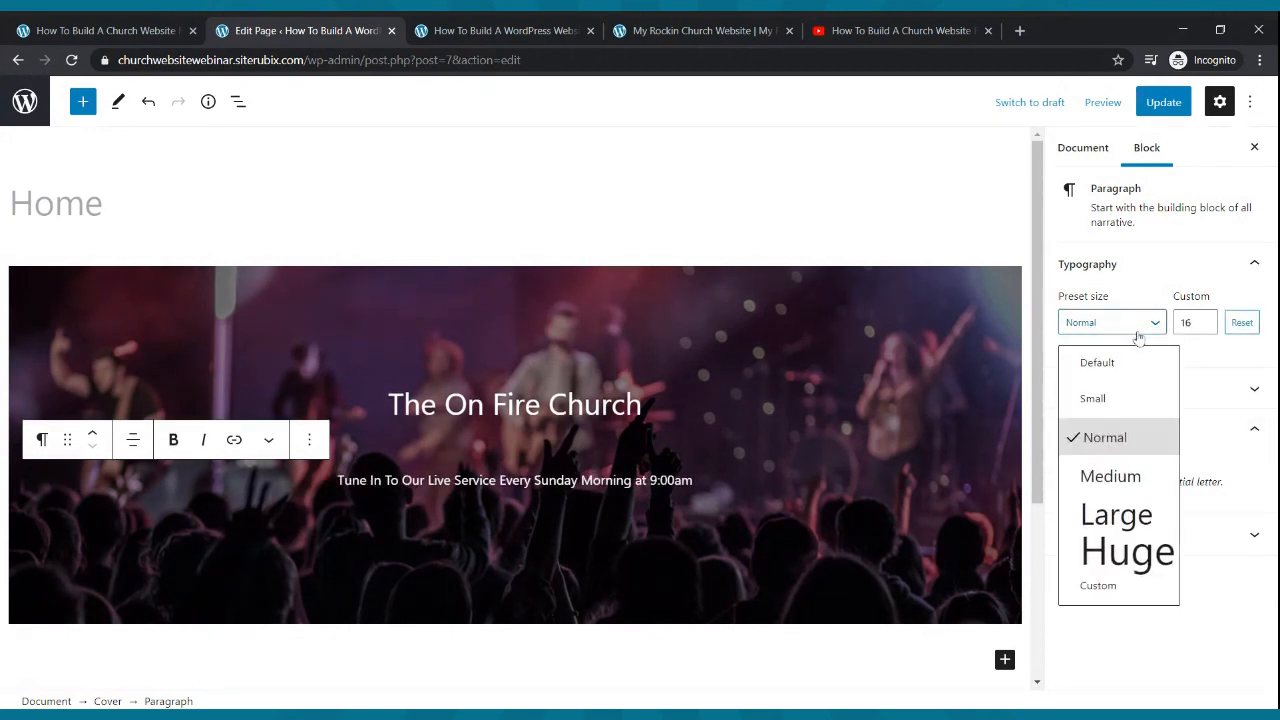
click(1130, 484)
click(1156, 323)
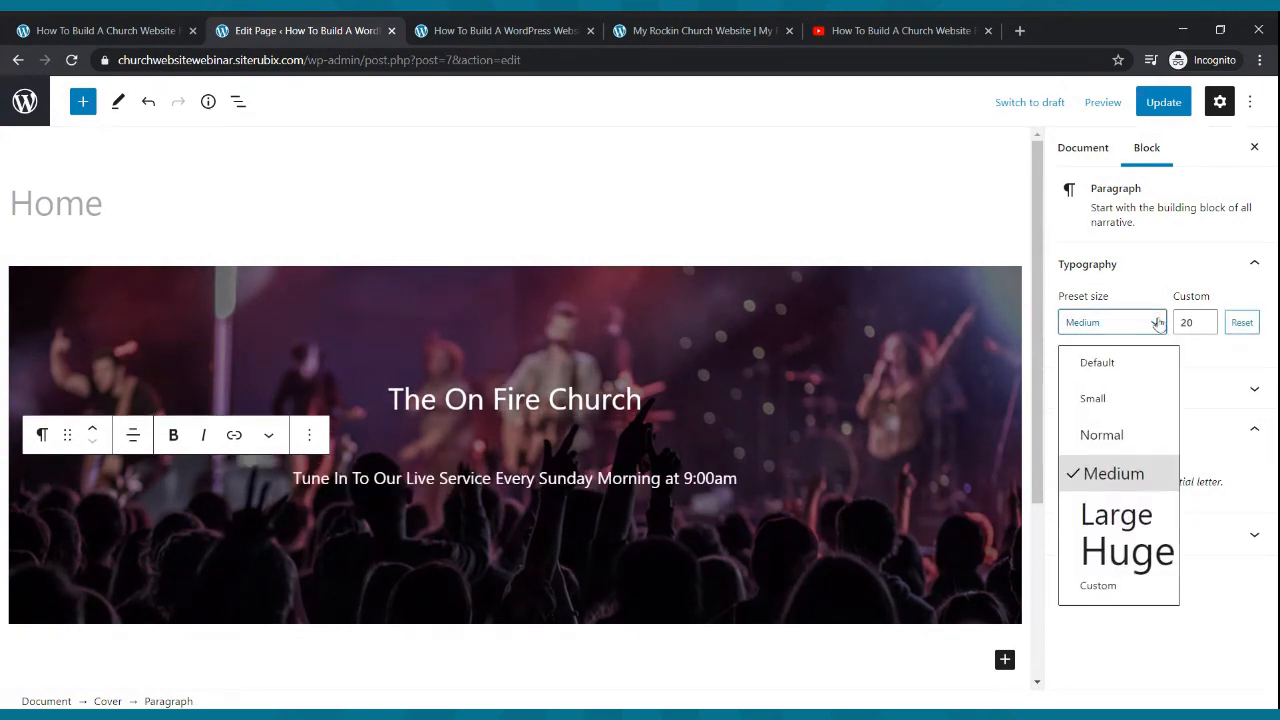
click(1107, 512)
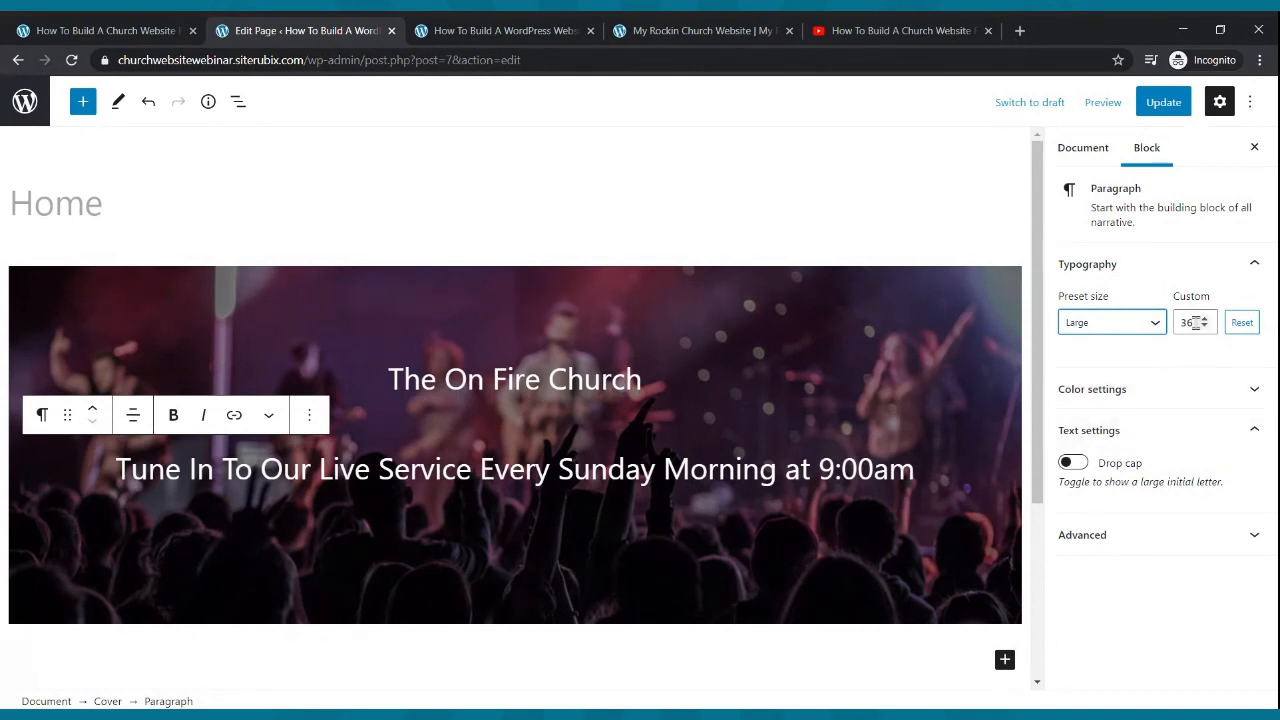
- Set the subtitle to custom font size 25, then select The On Fire Church text
click(1205, 327)
click(1205, 327)
click(1205, 327)
click(1205, 327)
click(1205, 327)
click(1205, 327)
click(1205, 327)
click(1205, 327)
click(1205, 327)
click(1205, 318)
click(1205, 318)
click(1205, 318)
click(1205, 327)
click(1205, 327)
click(1205, 327)
click(1205, 327)
click(1205, 327)
click(1205, 327)
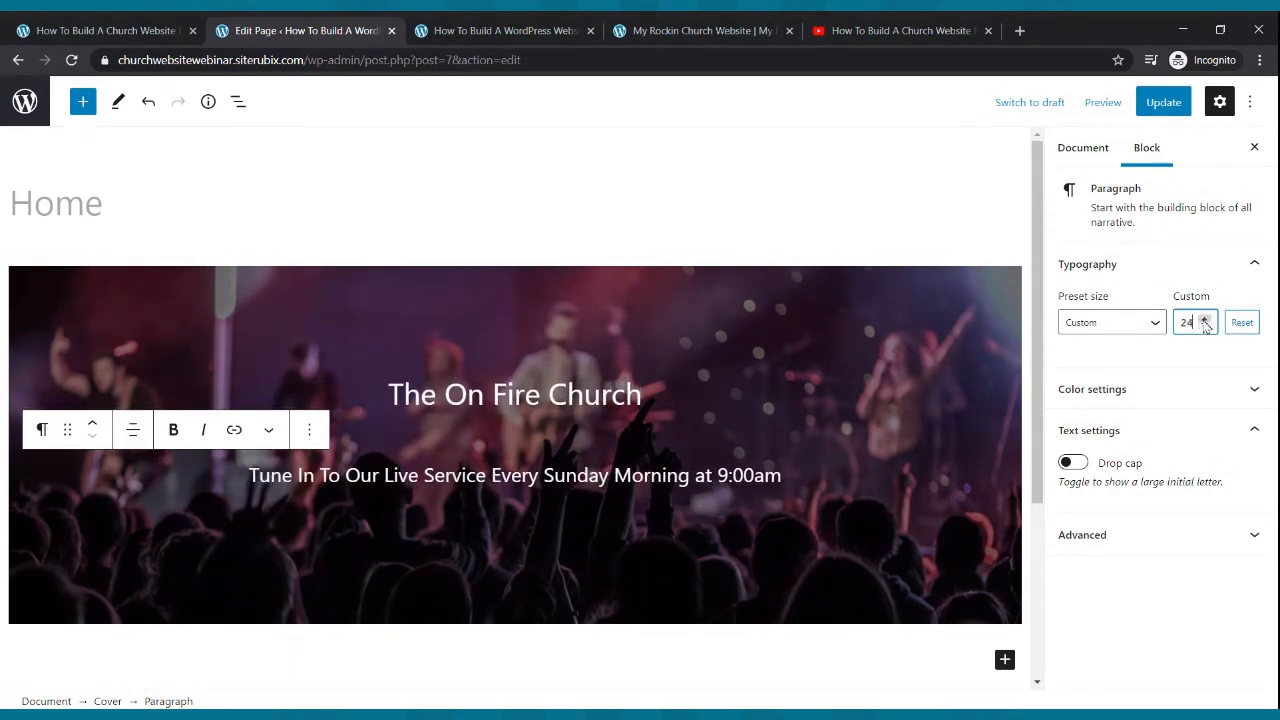
click(1205, 318)
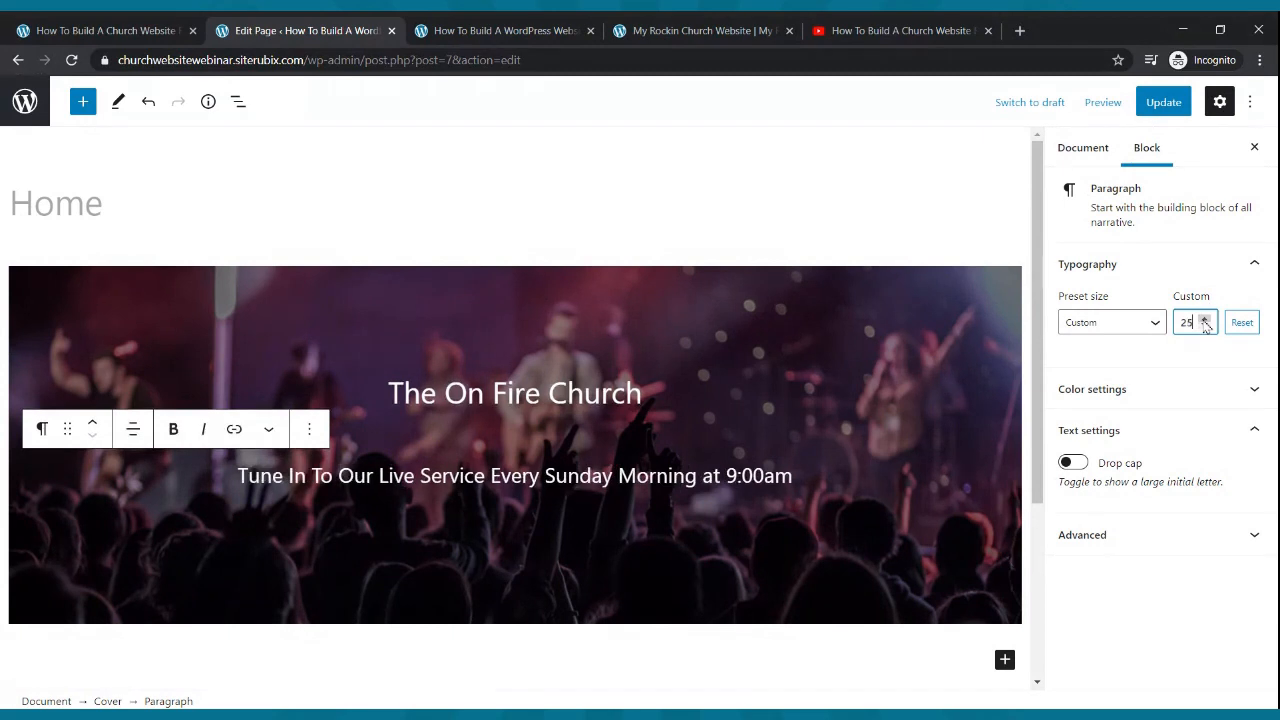
click(614, 390)
drag(645, 393, 350, 393)
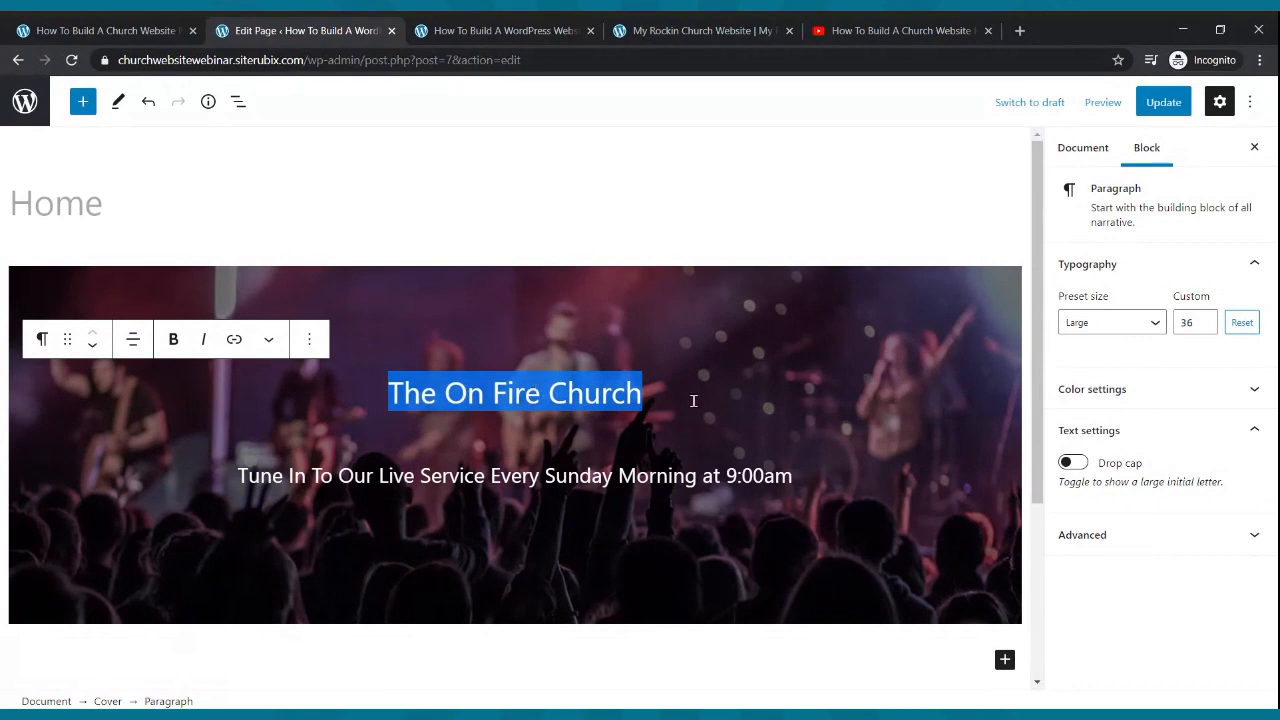
- Transform 'The On Fire Church' into an H1 heading, bold and centre it, then update
click(42, 340)
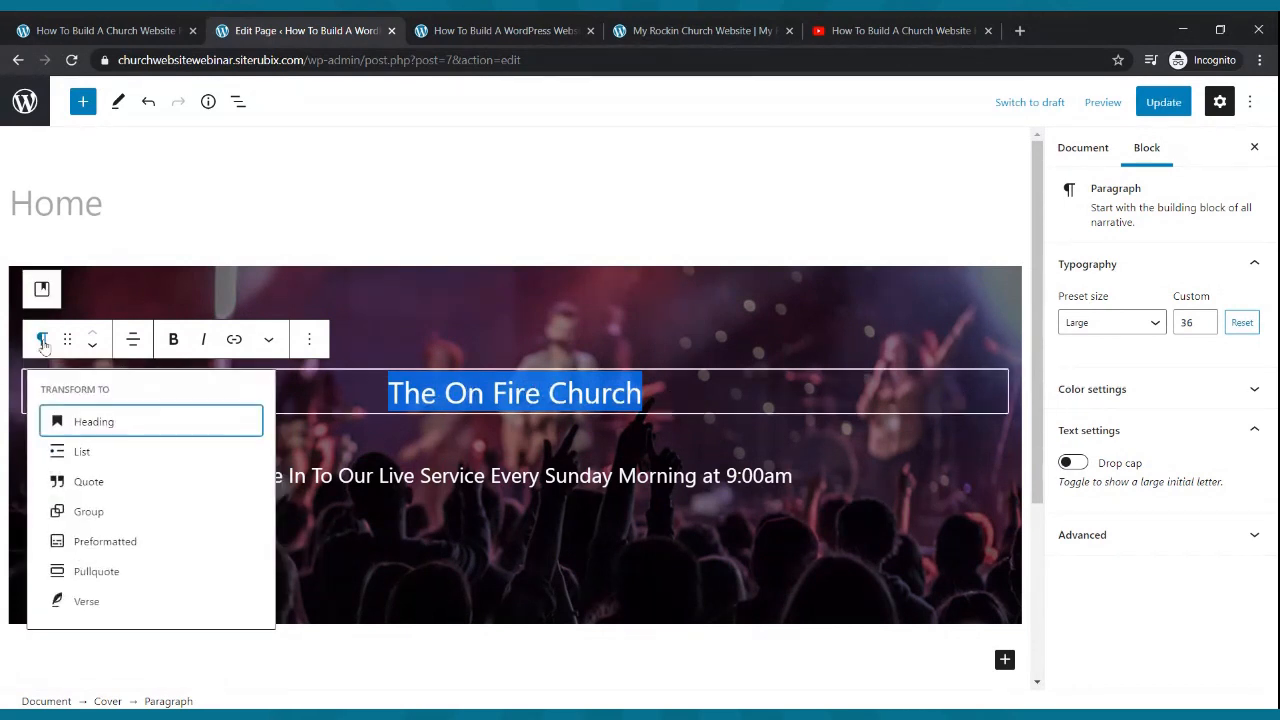
click(115, 420)
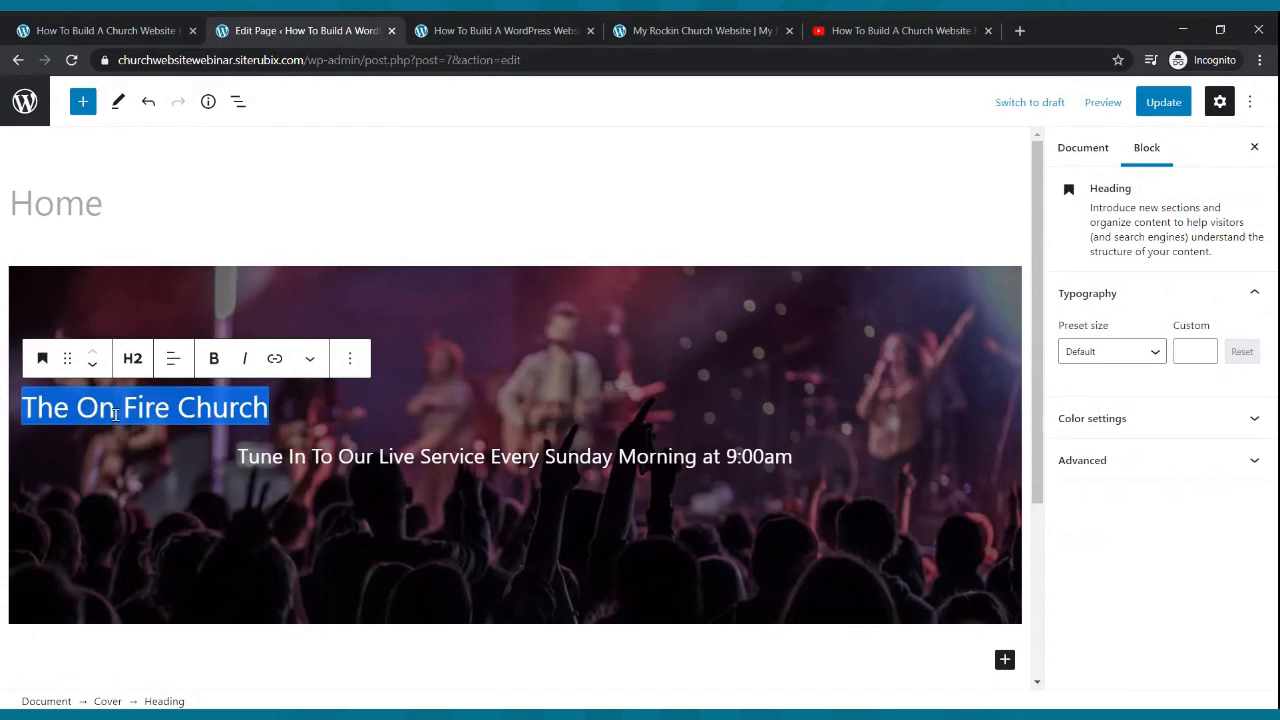
click(131, 359)
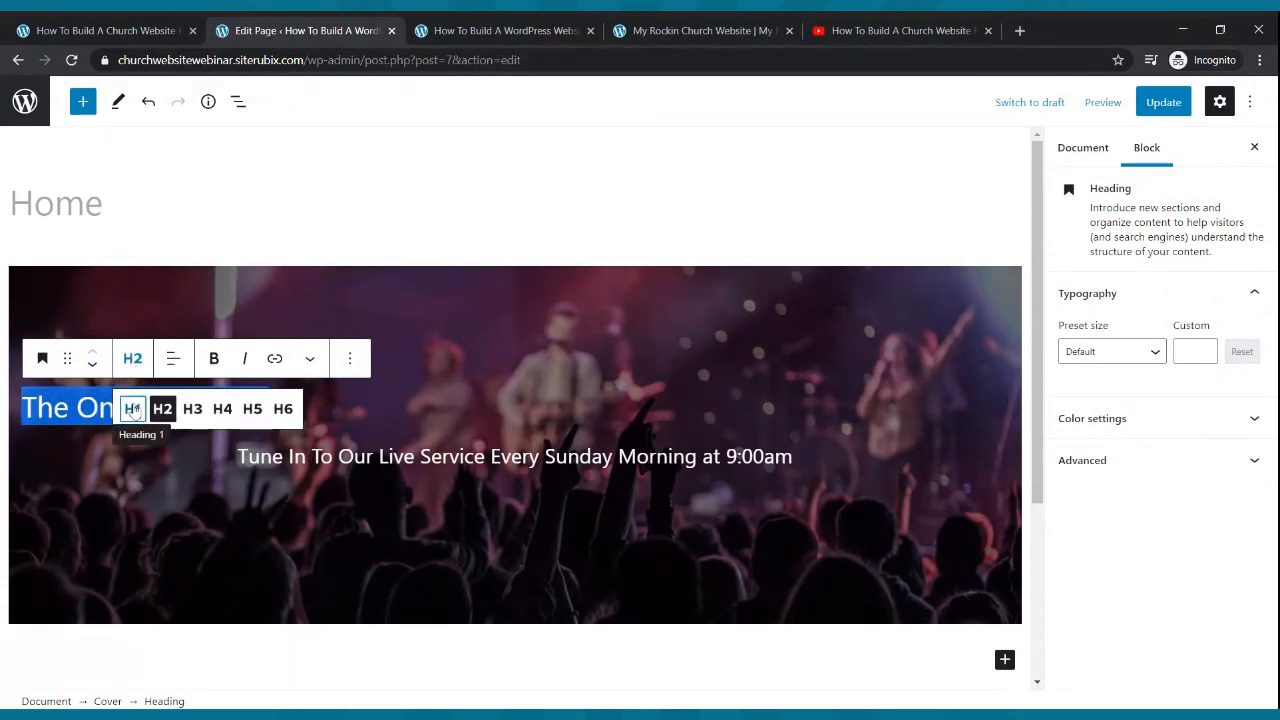
click(133, 410)
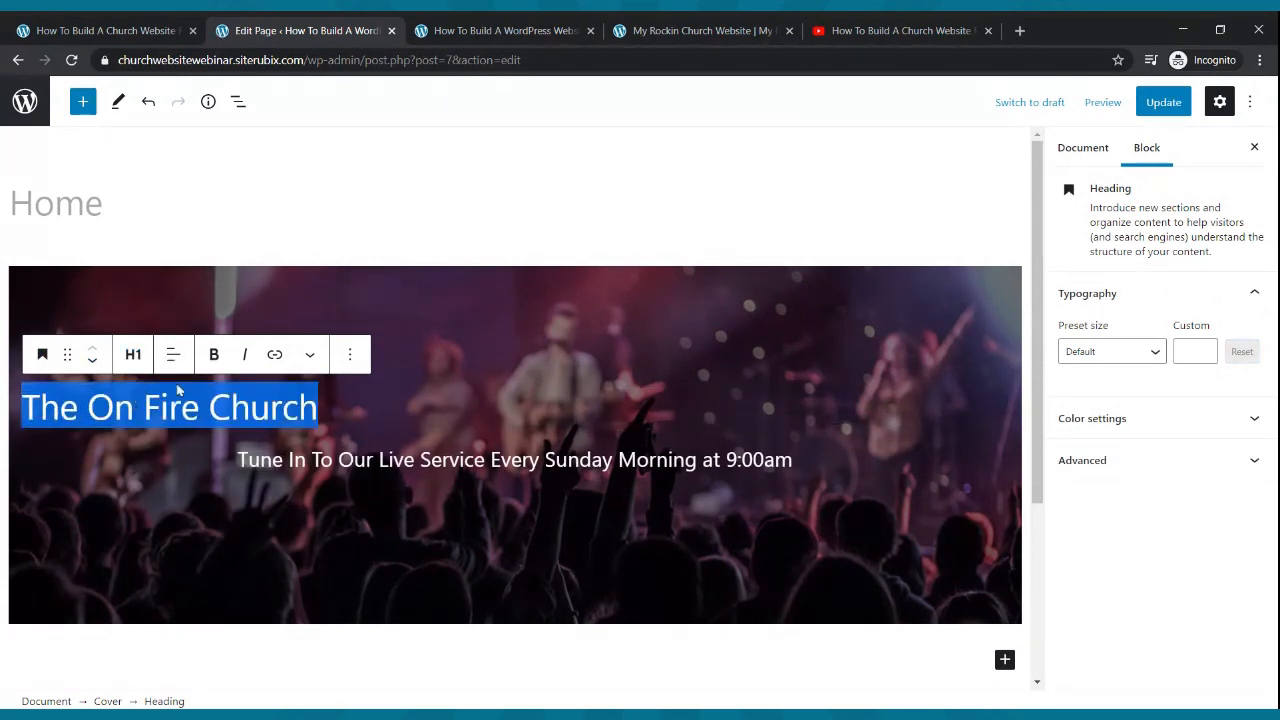
click(213, 357)
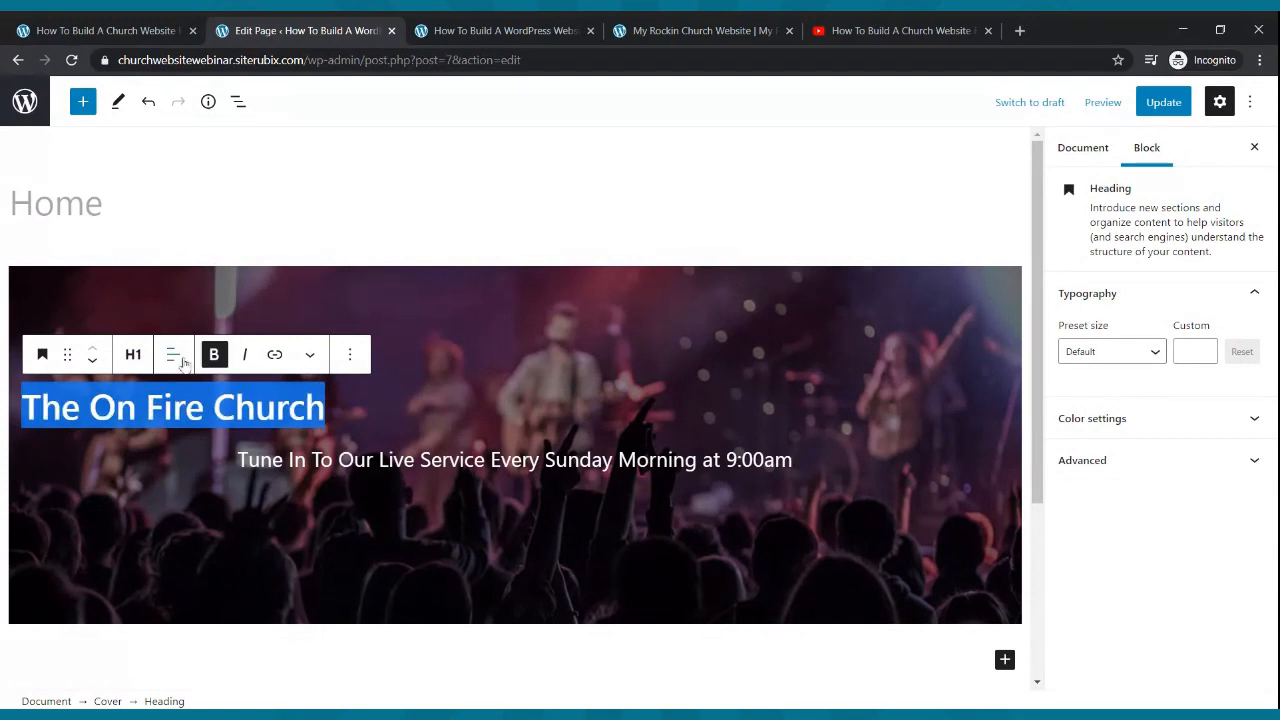
click(173, 355)
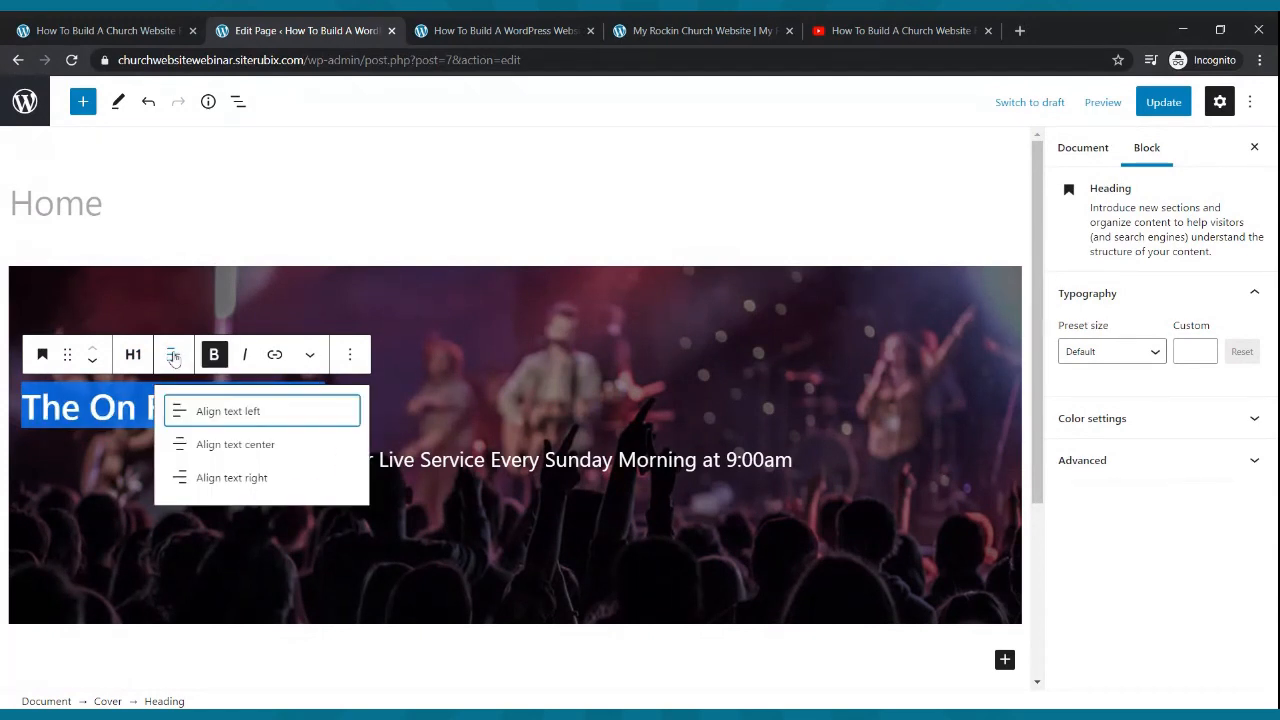
click(209, 452)
click(663, 360)
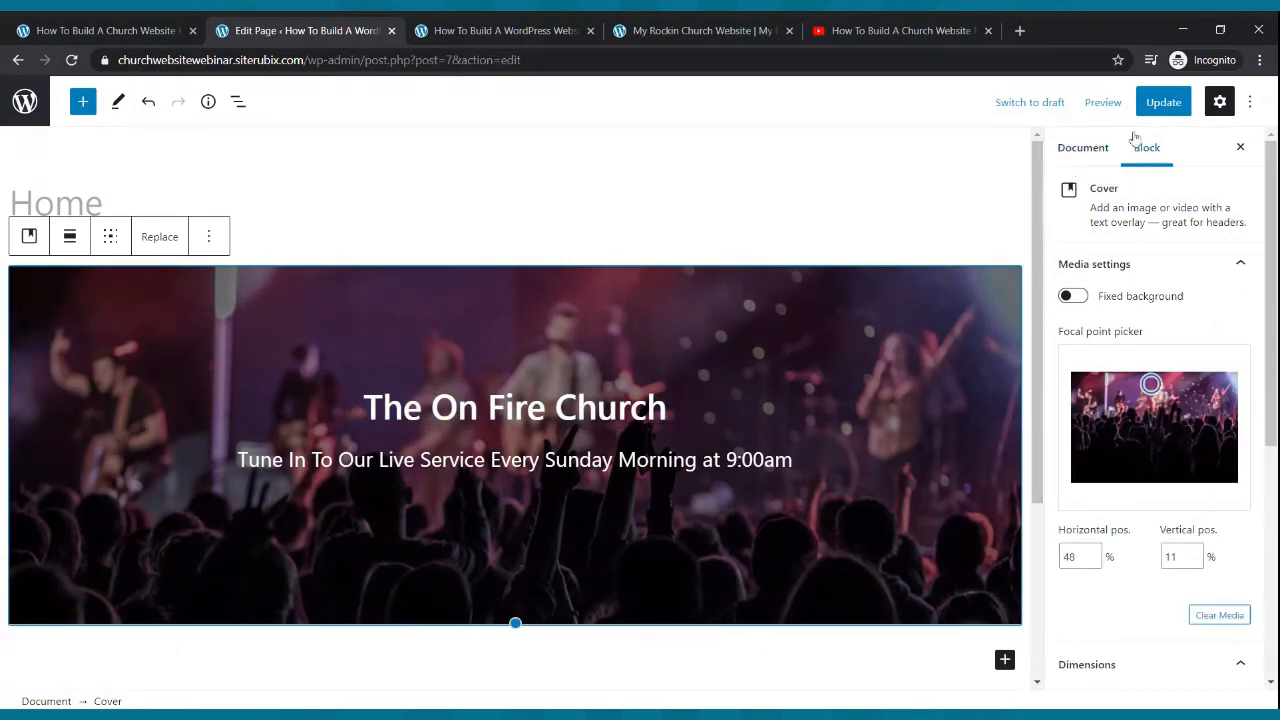
click(1155, 102)
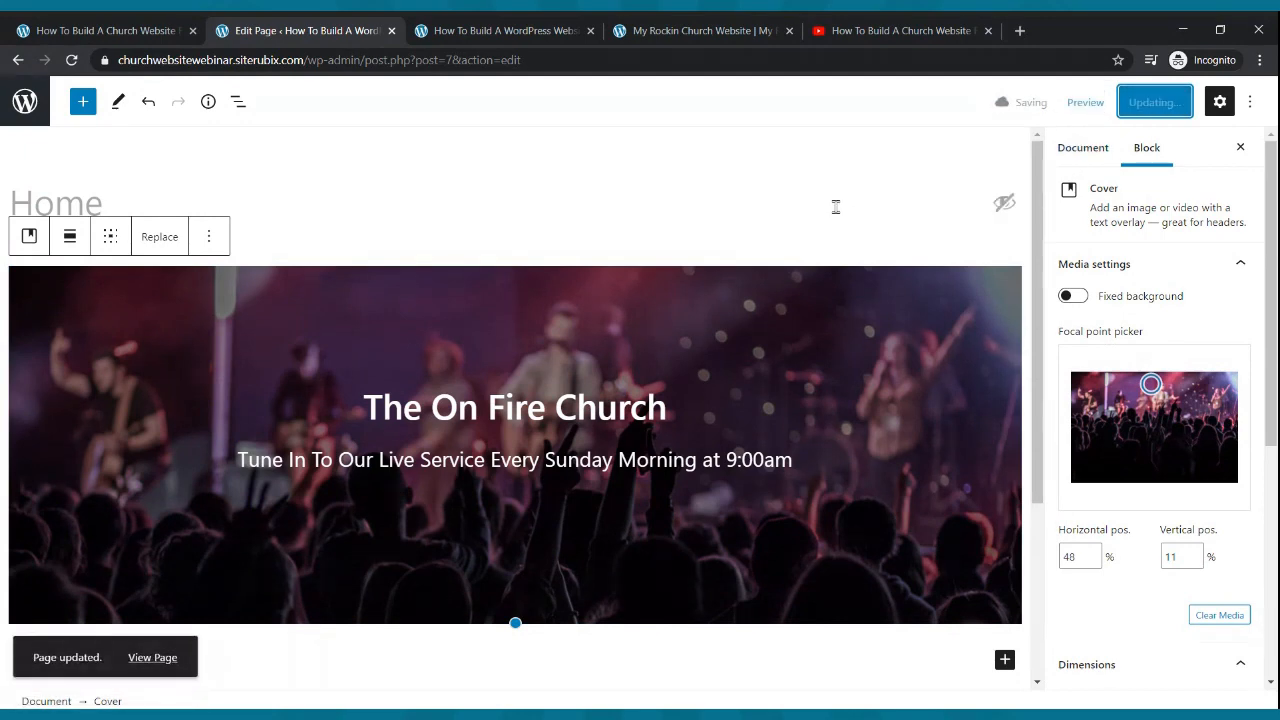
- Reload the live homepage and compare with the reference site, then add a new line after the subtitle
click(558, 32)
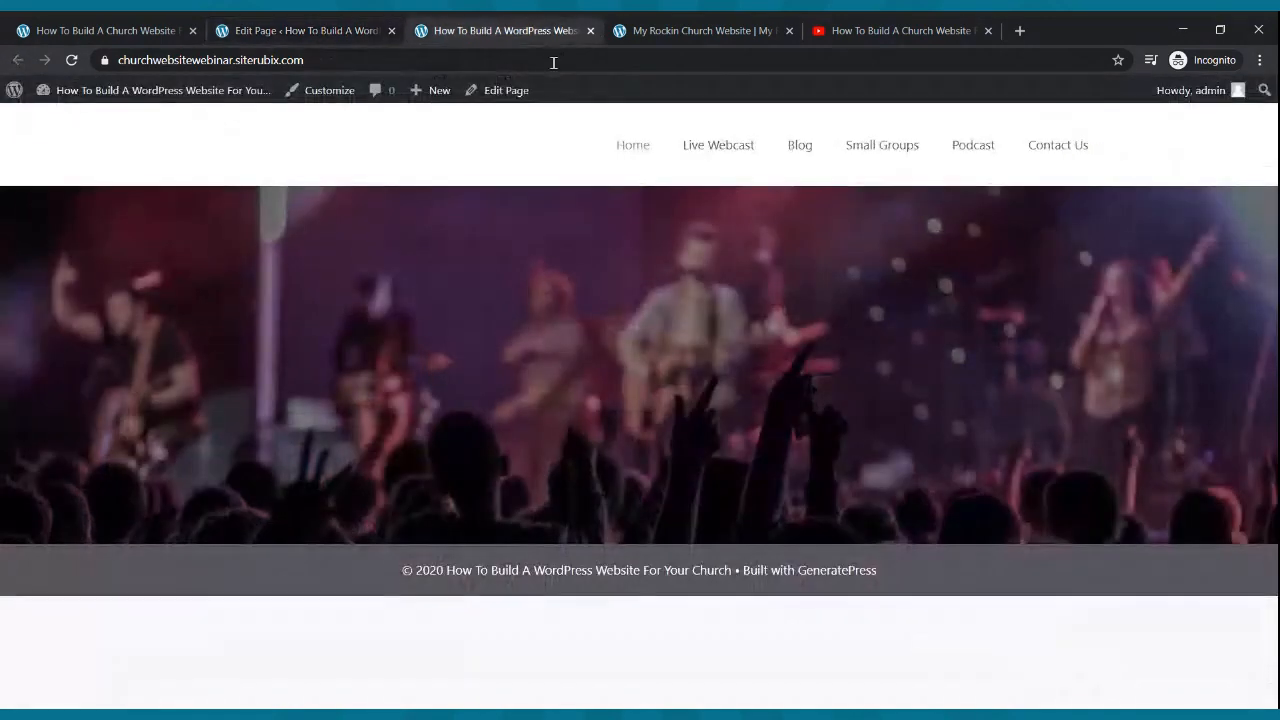
click(73, 61)
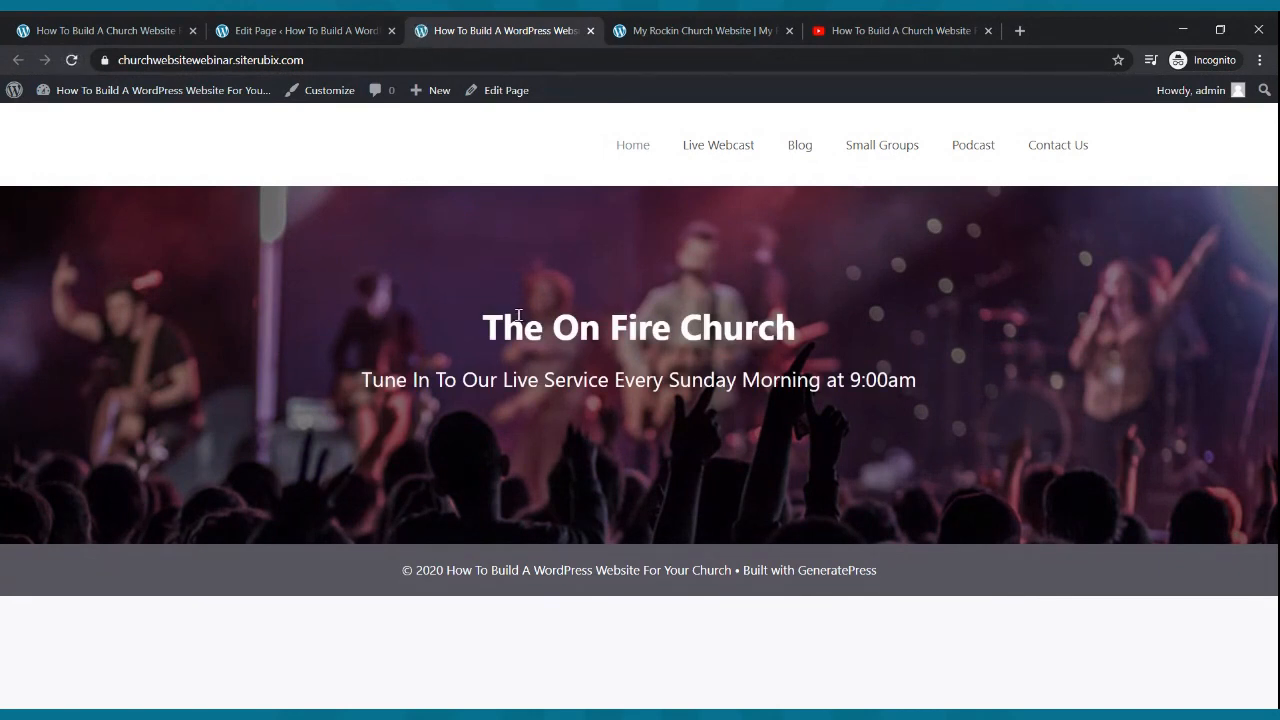
click(703, 31)
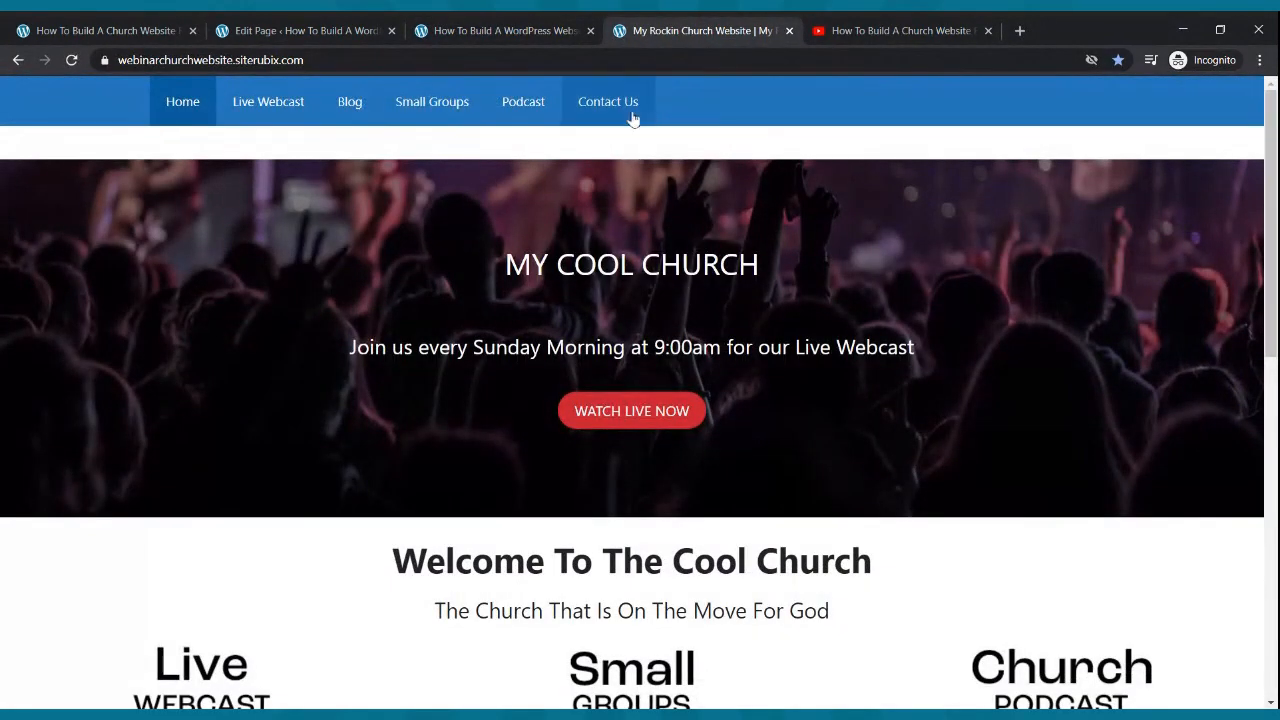
click(508, 28)
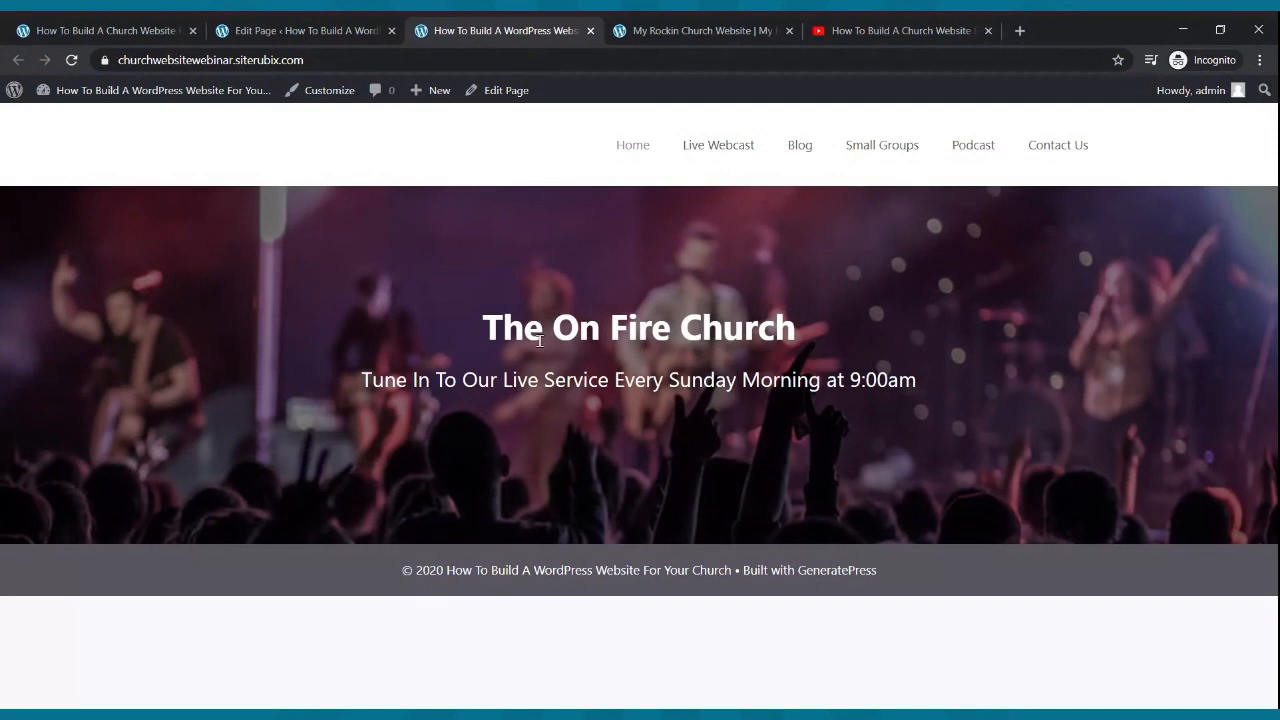
click(288, 31)
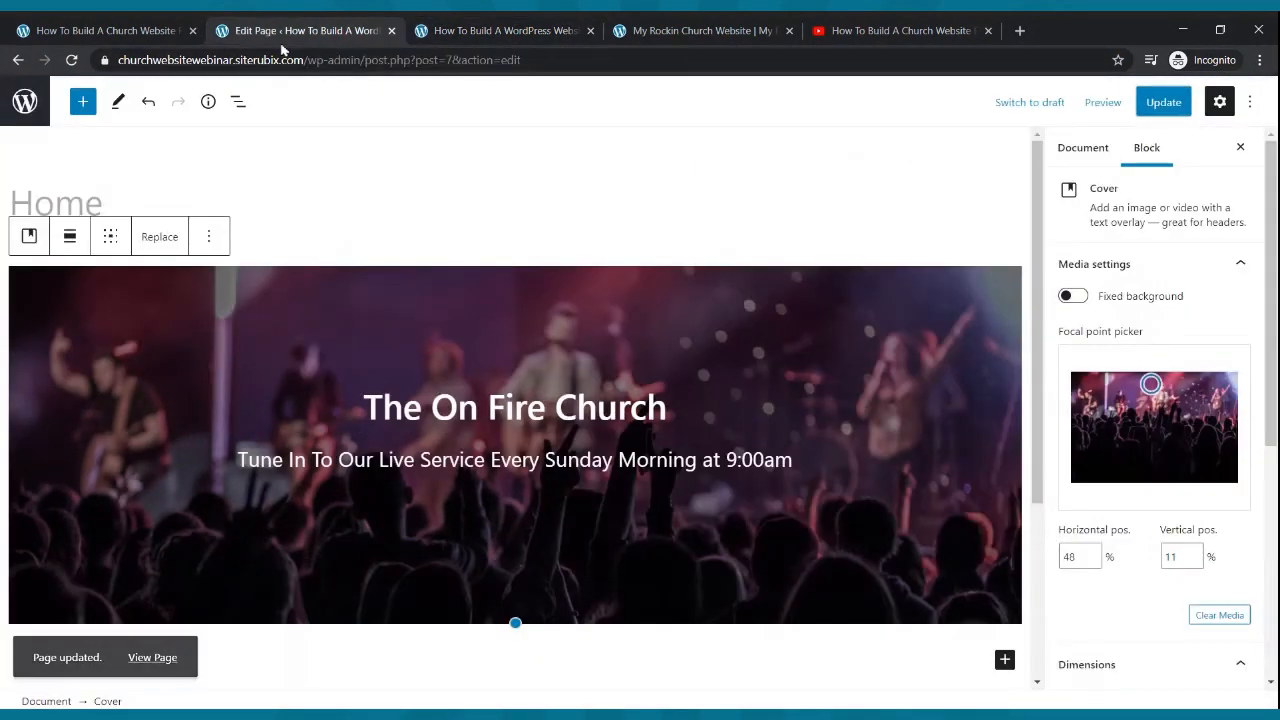
click(800, 468)
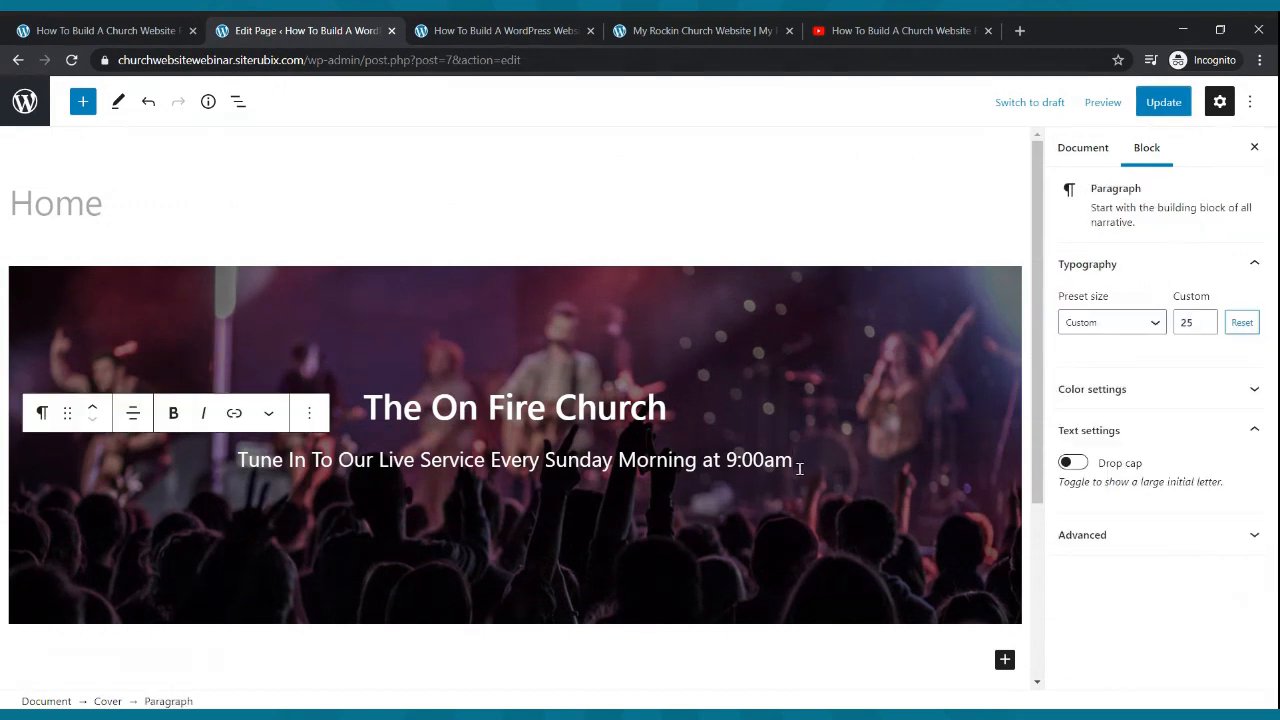
key(Return)
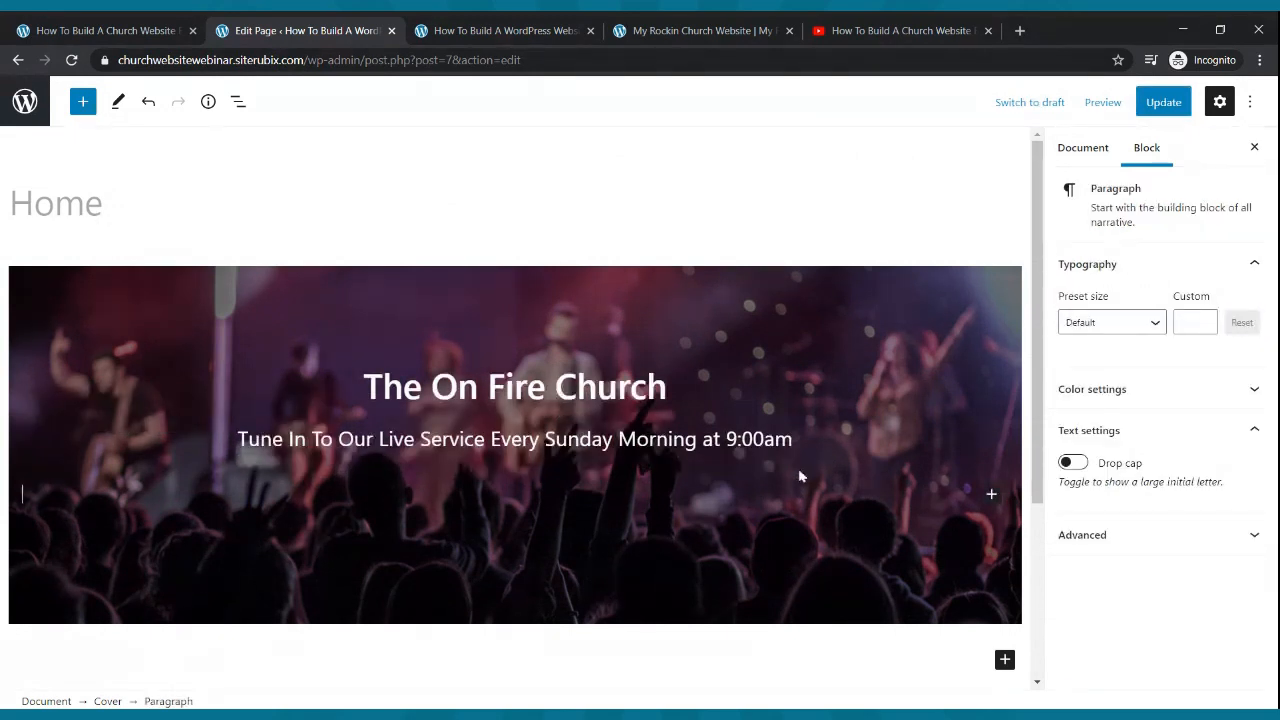
- Insert a centred 'Watch Live Now' button inside the cover beneath the subtitle
click(82, 102)
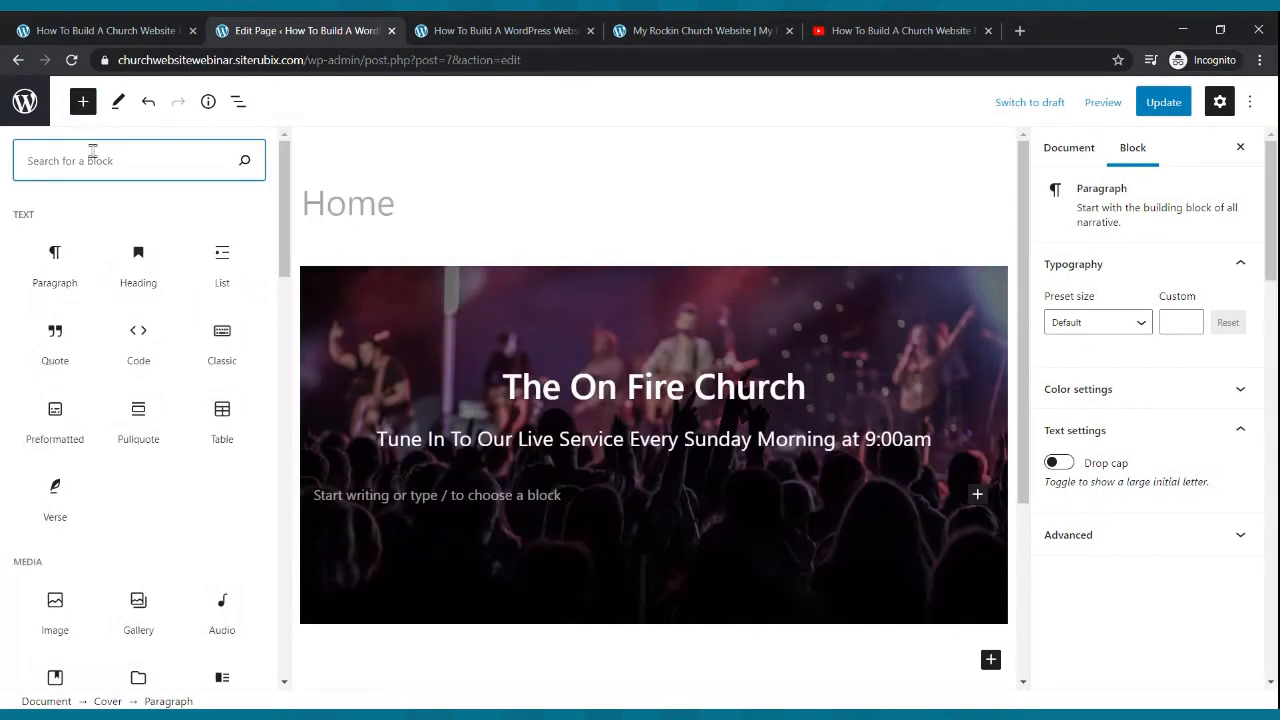
text(b)
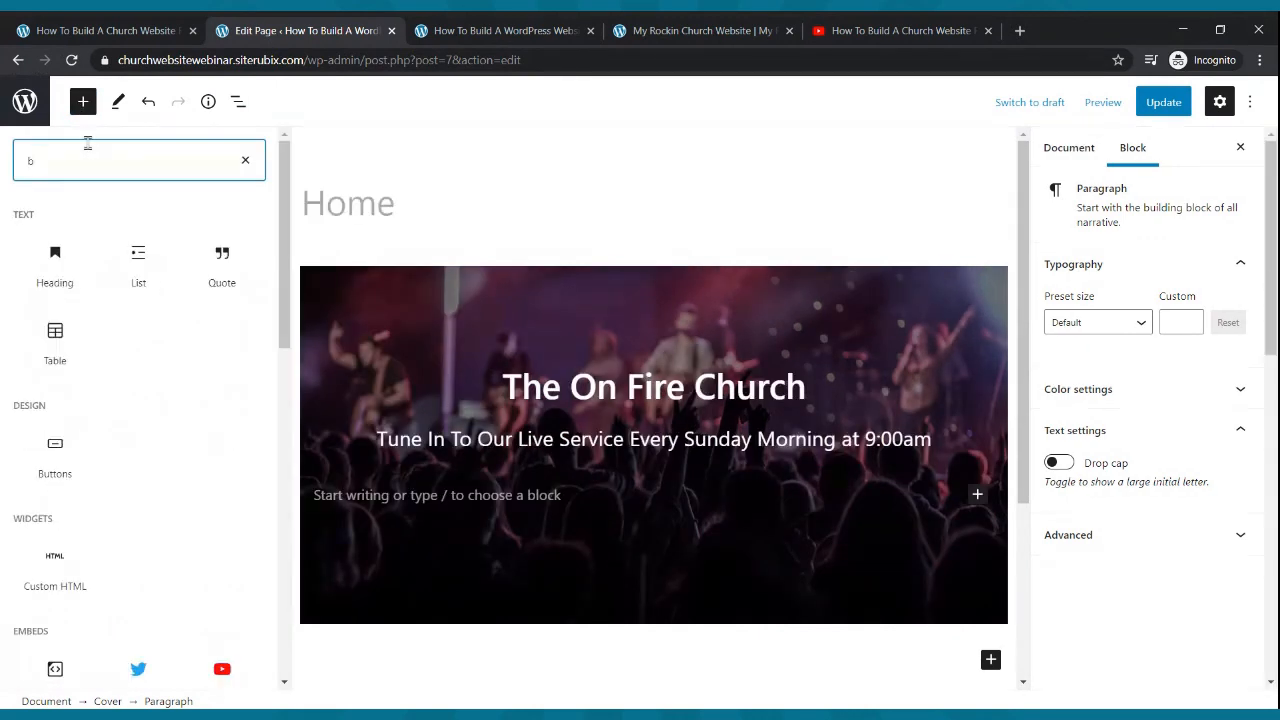
text(utton)
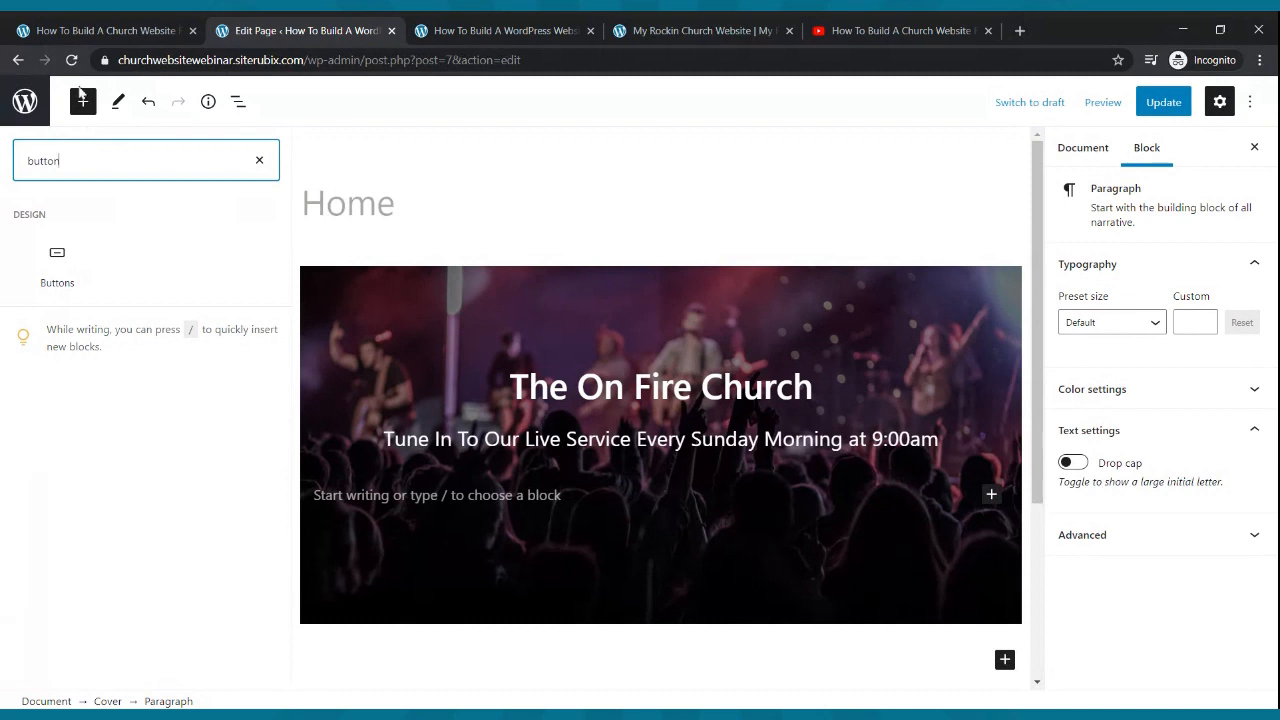
click(57, 258)
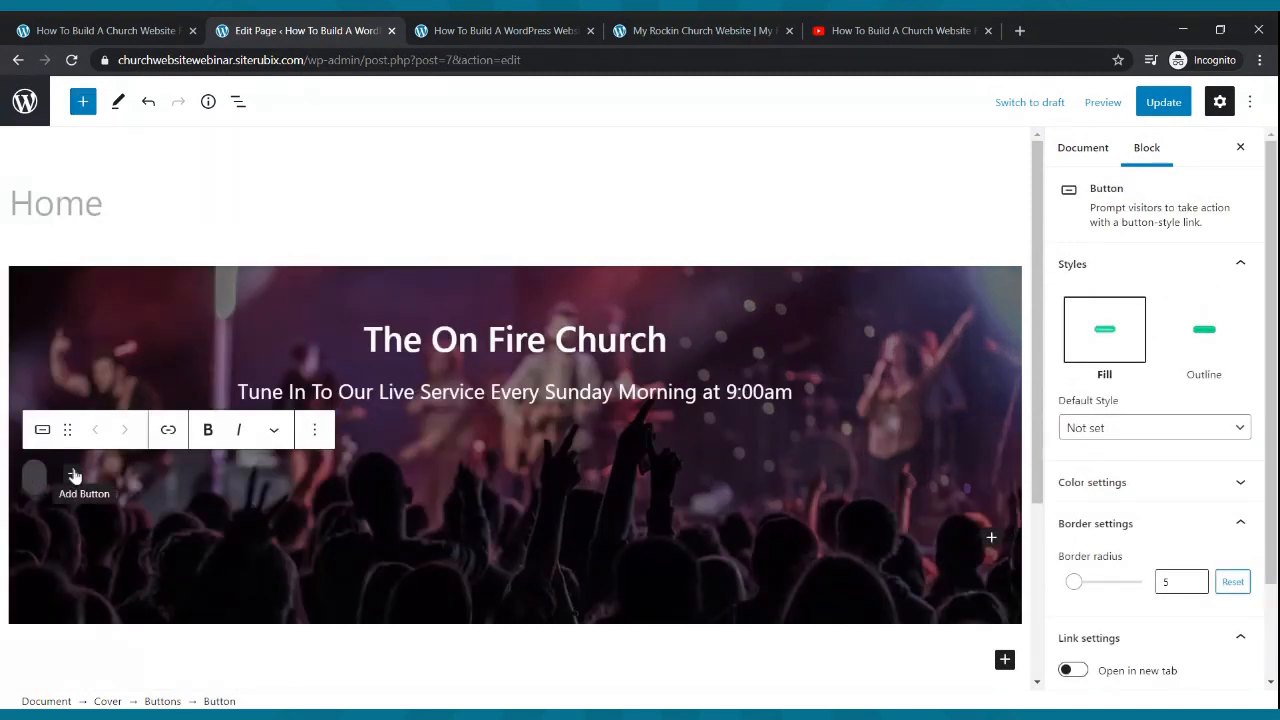
text(Watch )
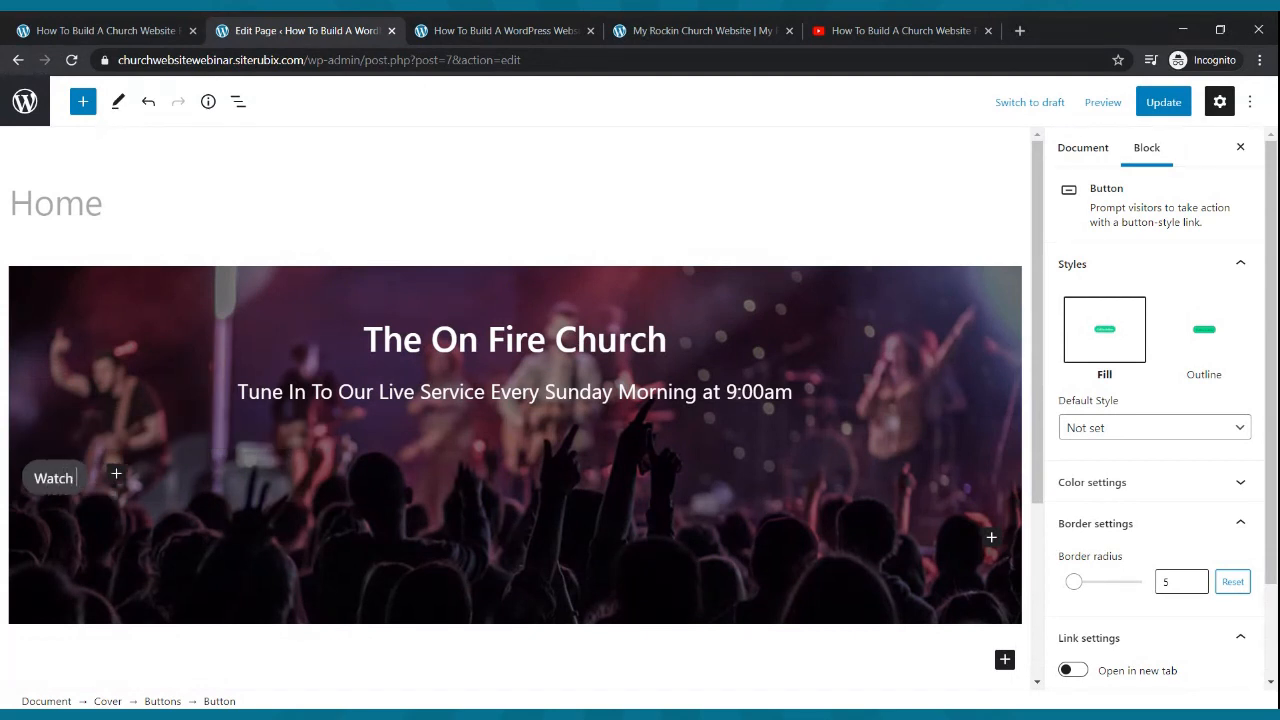
text(Live Now)
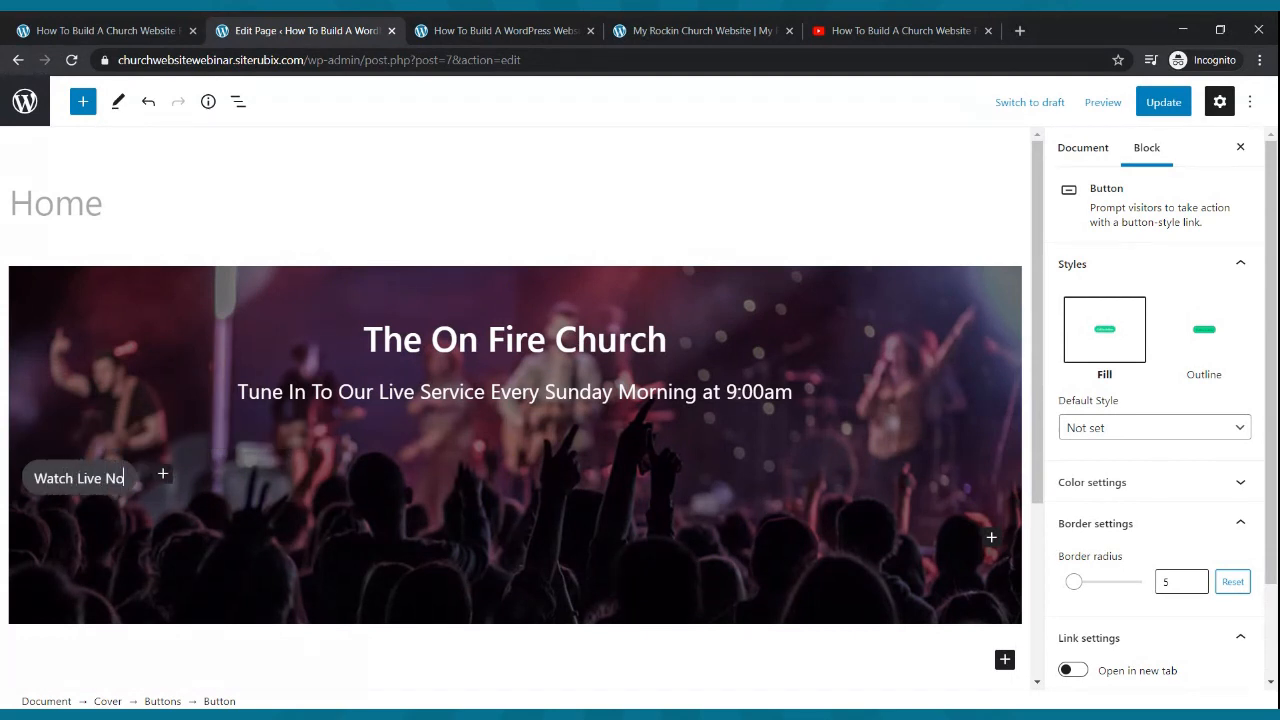
click(139, 505)
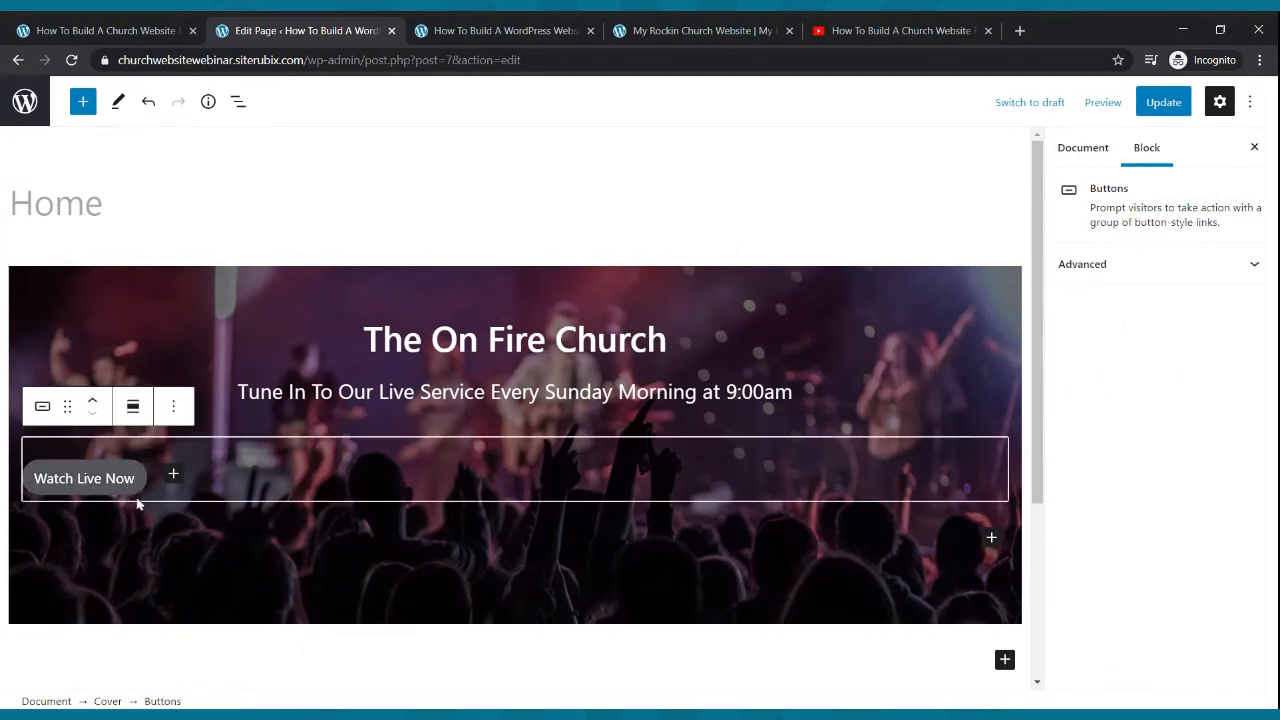
click(133, 407)
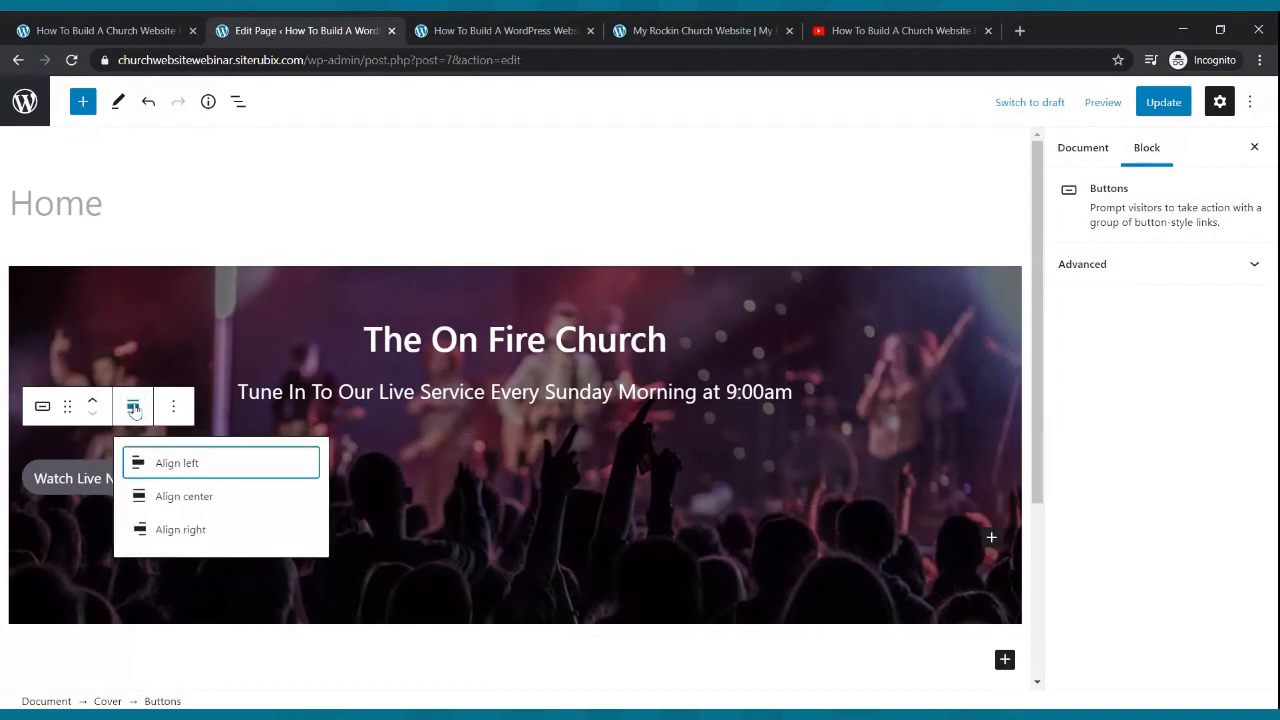
click(141, 497)
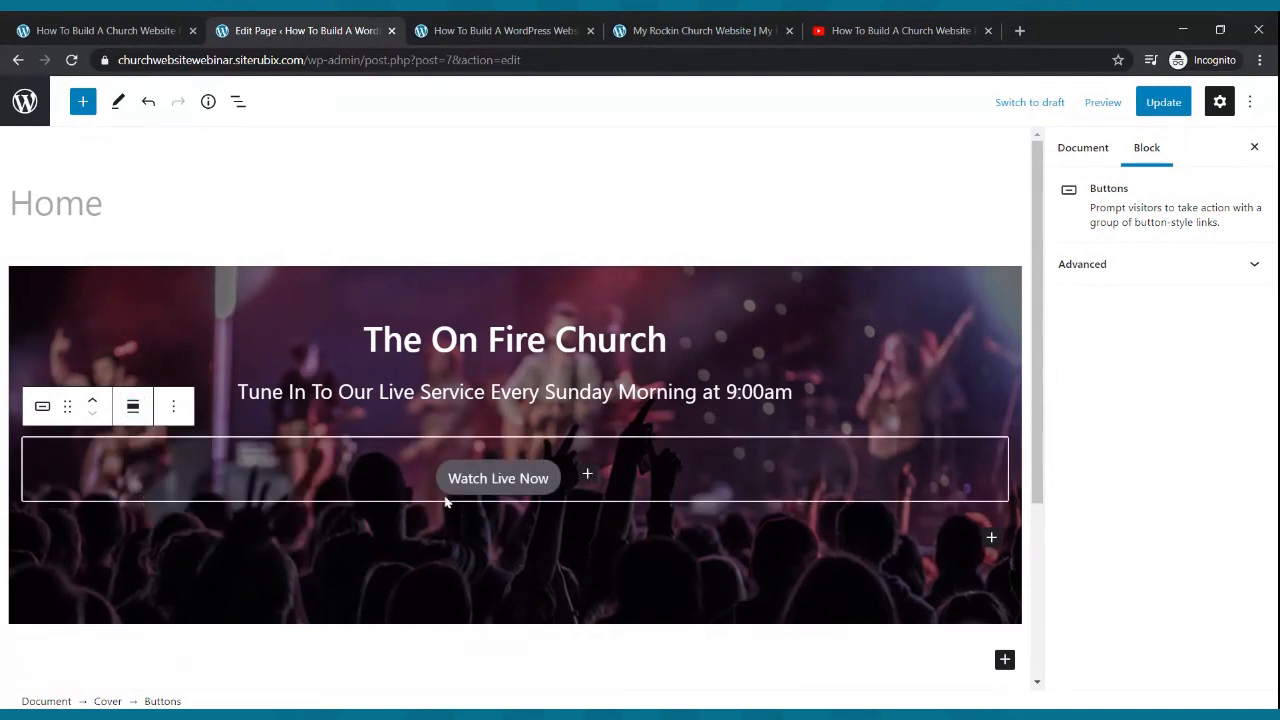
- Give the button white text and, after trying green, red and yellow, an orange background
click(555, 490)
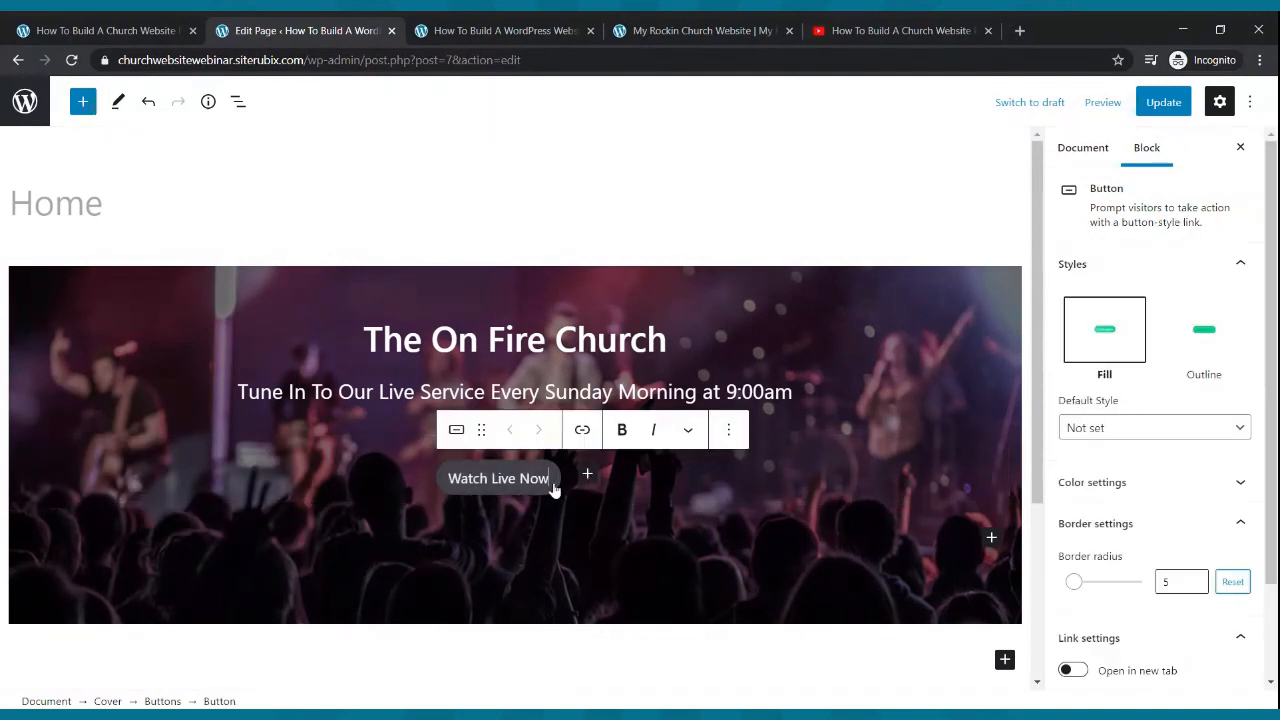
scroll(1137, 443, down, 2)
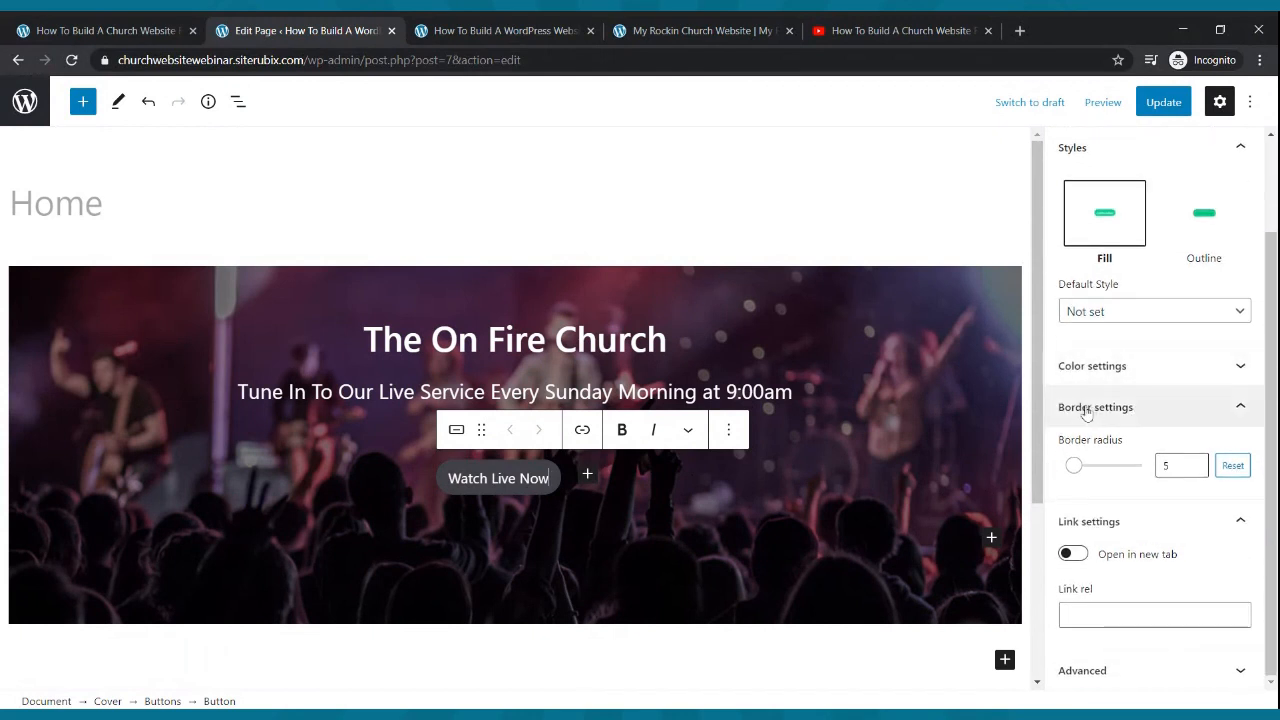
click(1121, 373)
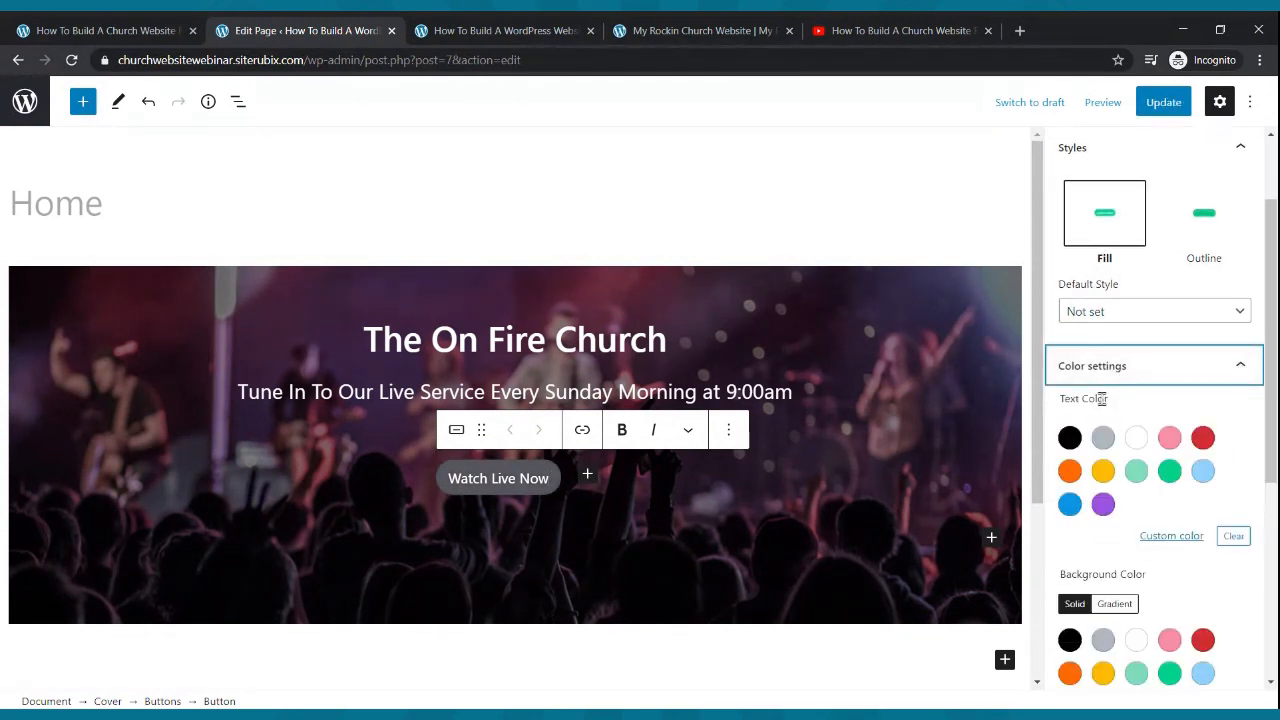
click(1136, 440)
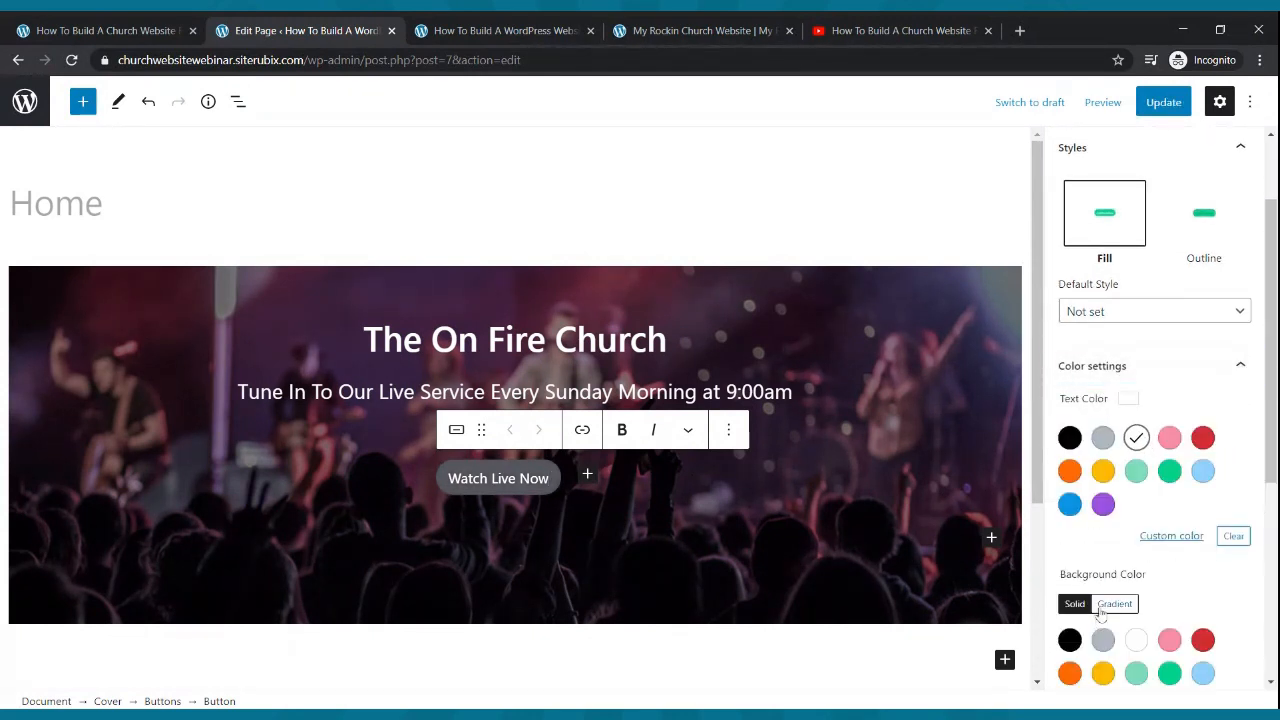
scroll(1110, 568, down, 3)
click(1169, 398)
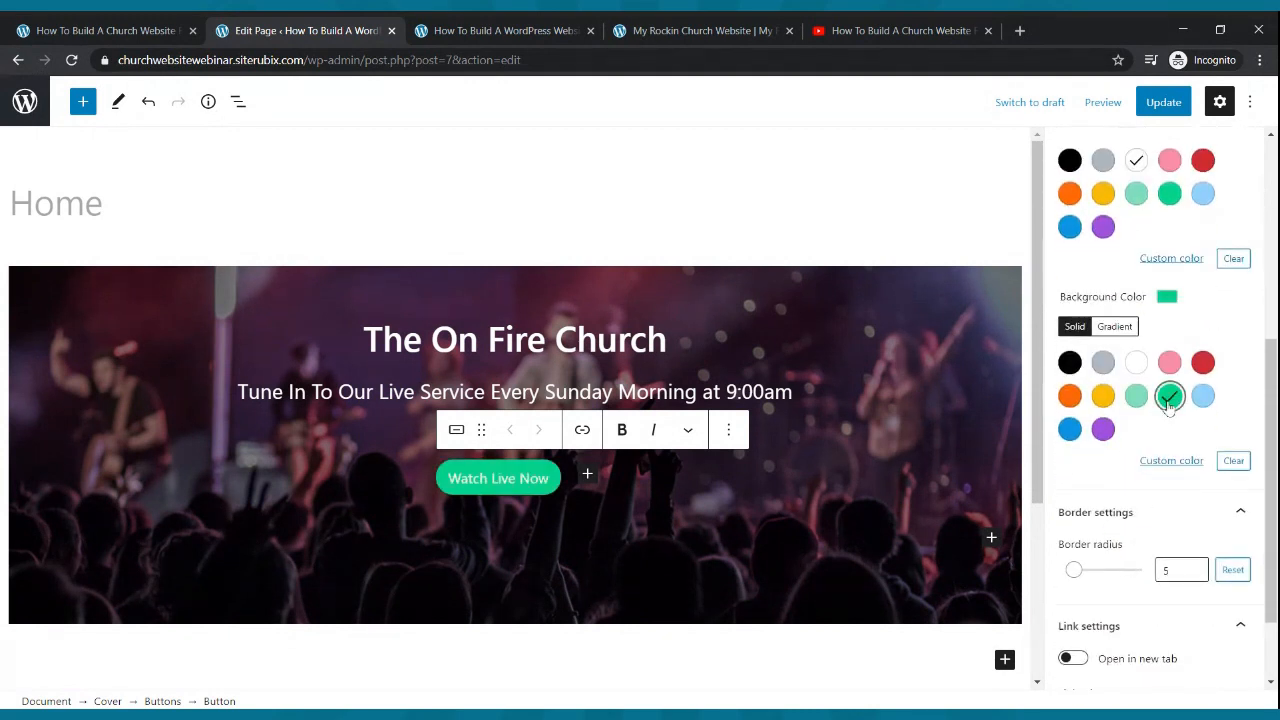
click(1202, 364)
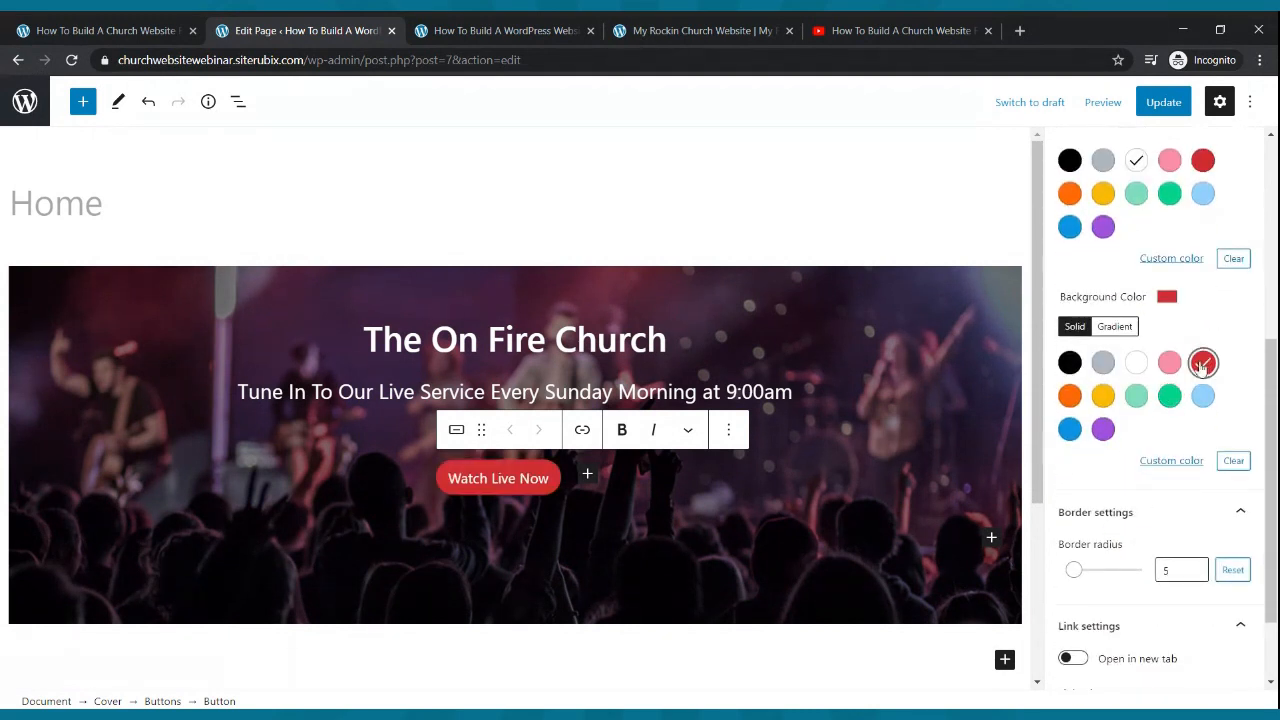
click(1104, 397)
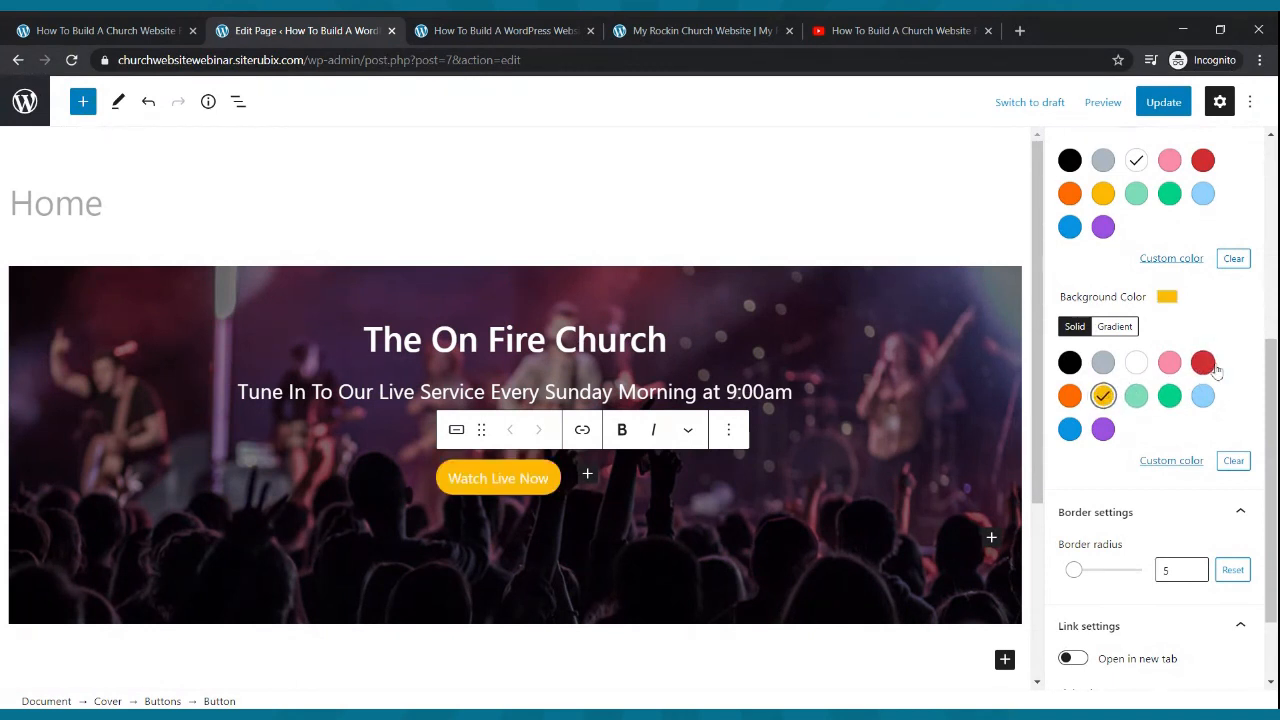
click(1070, 397)
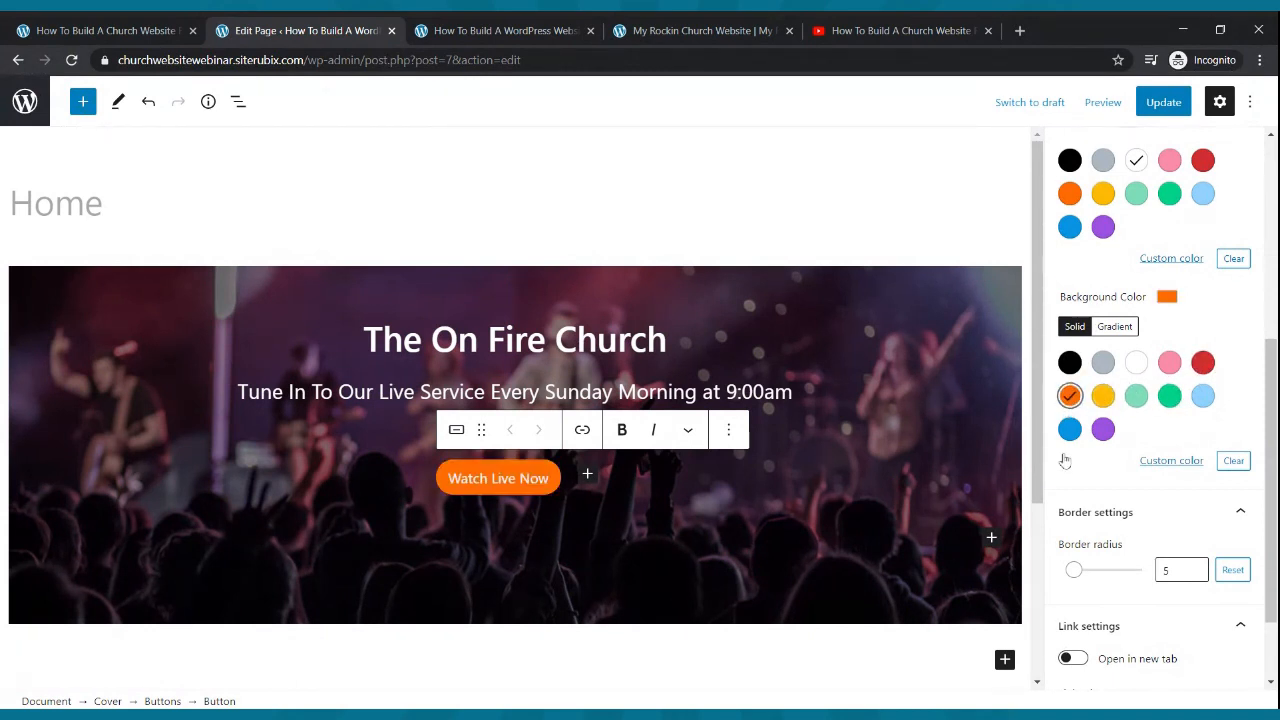
- Update the page, reload the live site, compare with the reference site, and return to the editor
click(1161, 104)
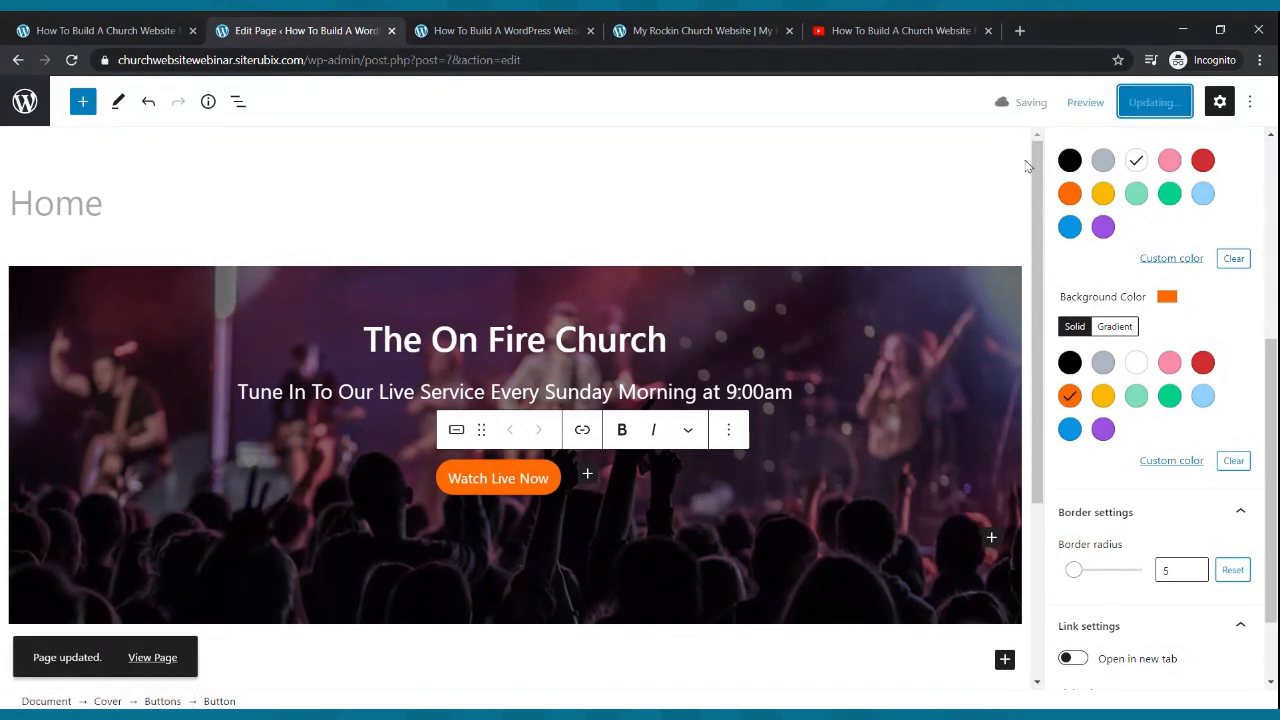
click(530, 28)
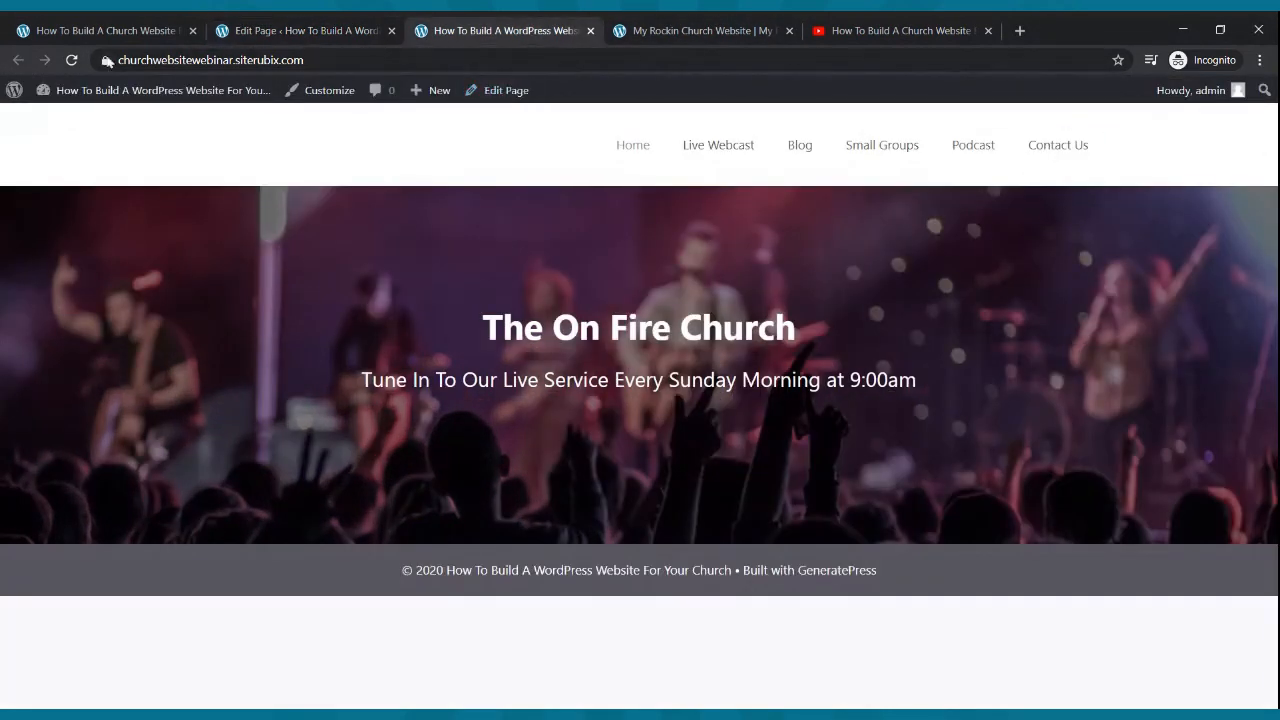
click(71, 60)
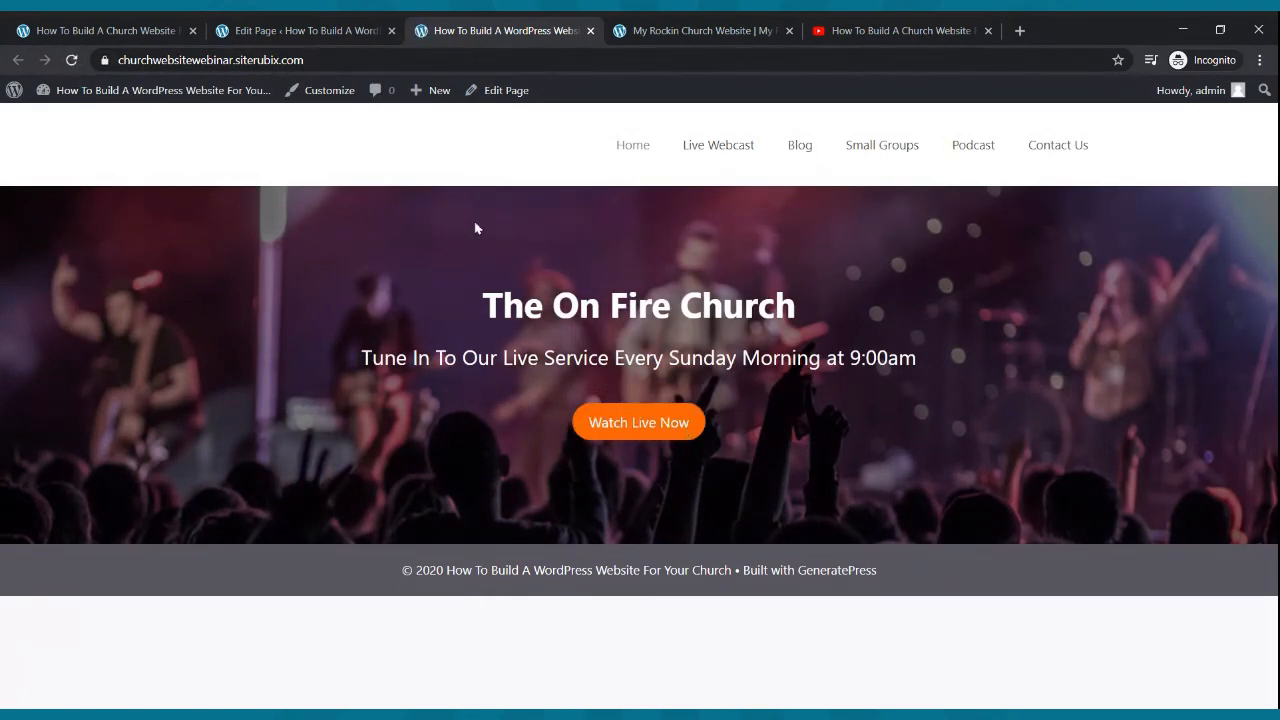
click(655, 29)
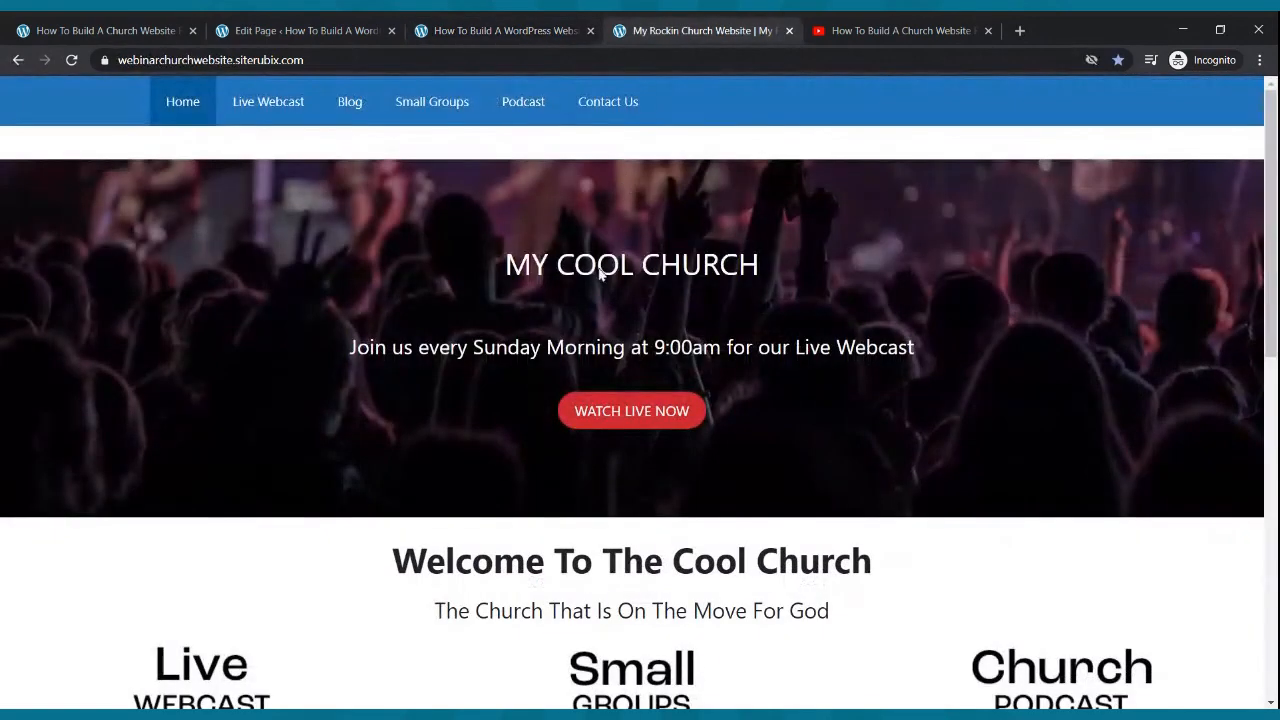
scroll(575, 322, down, 1)
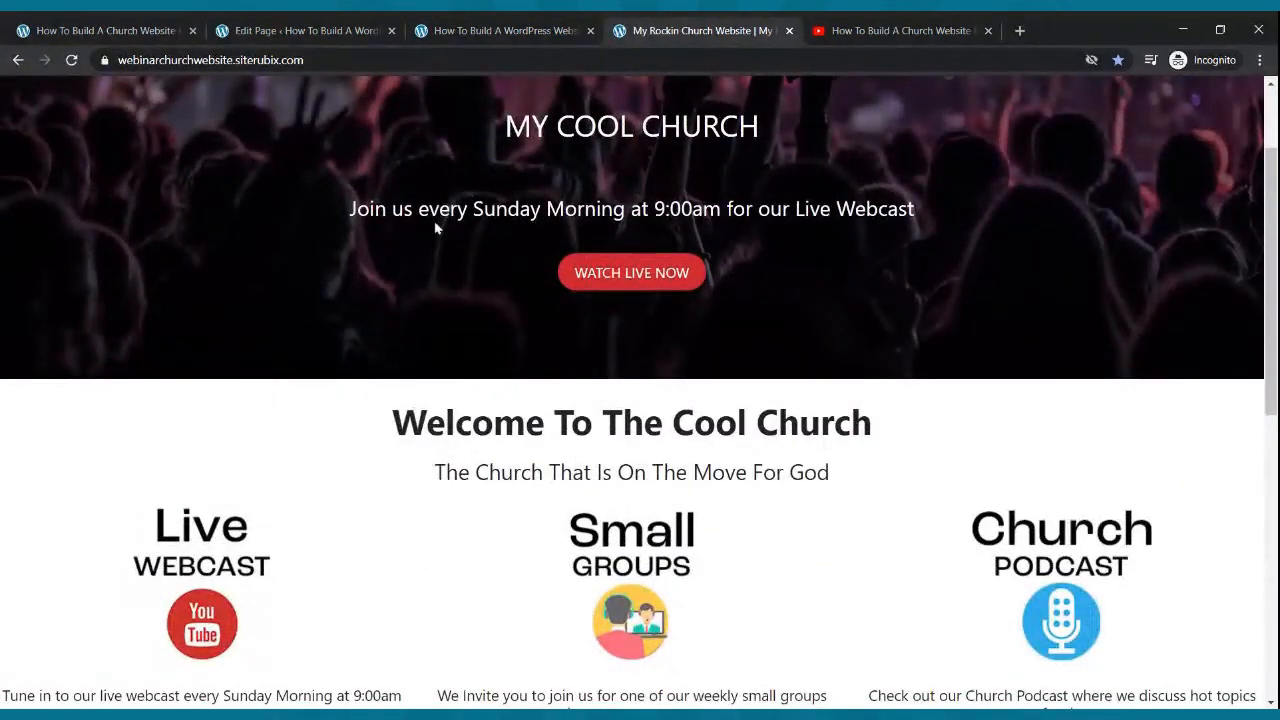
click(260, 29)
scroll(586, 470, down, 3)
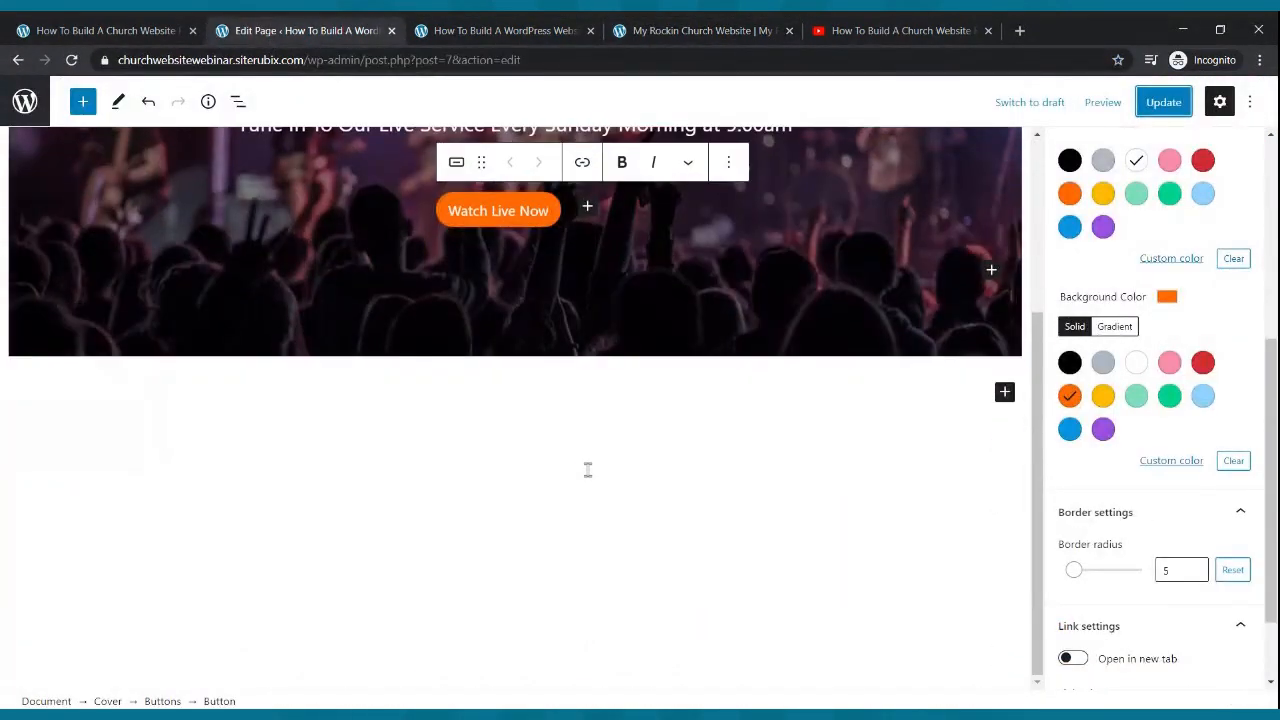
- Add a centred paragraph 'Welcome To The Onfire Church' below the cover
click(1005, 394)
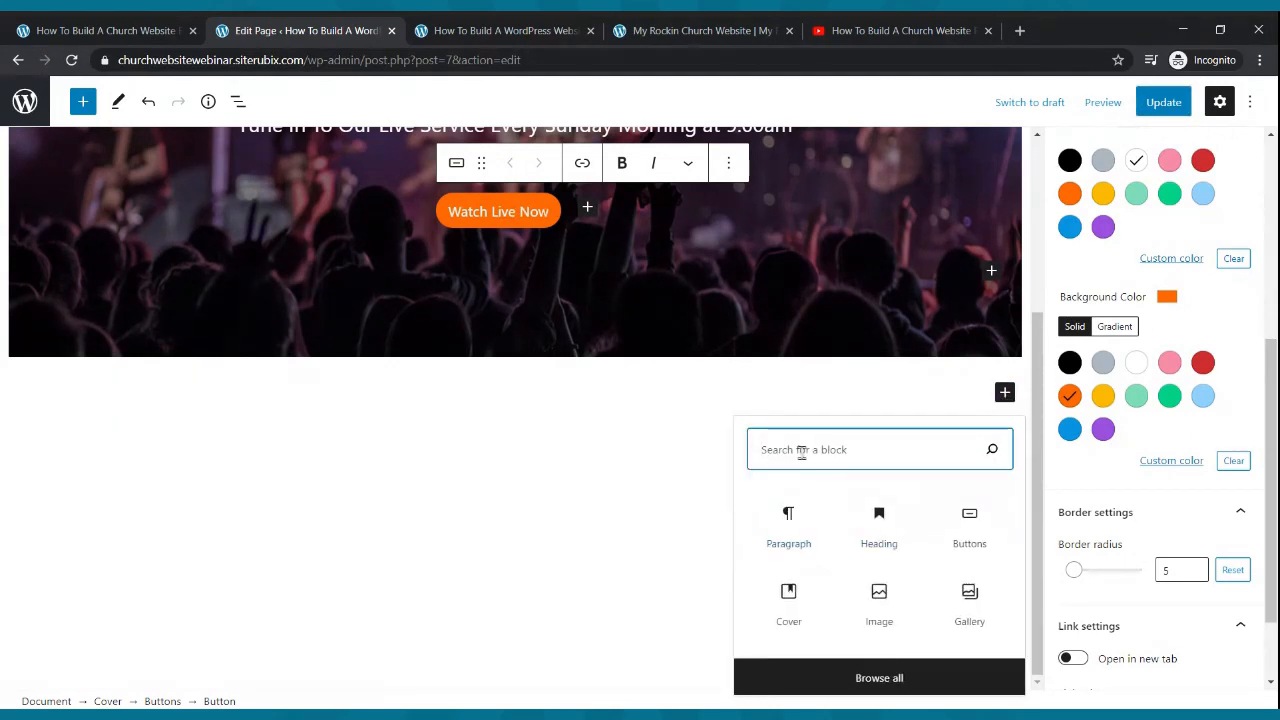
text(paragraph)
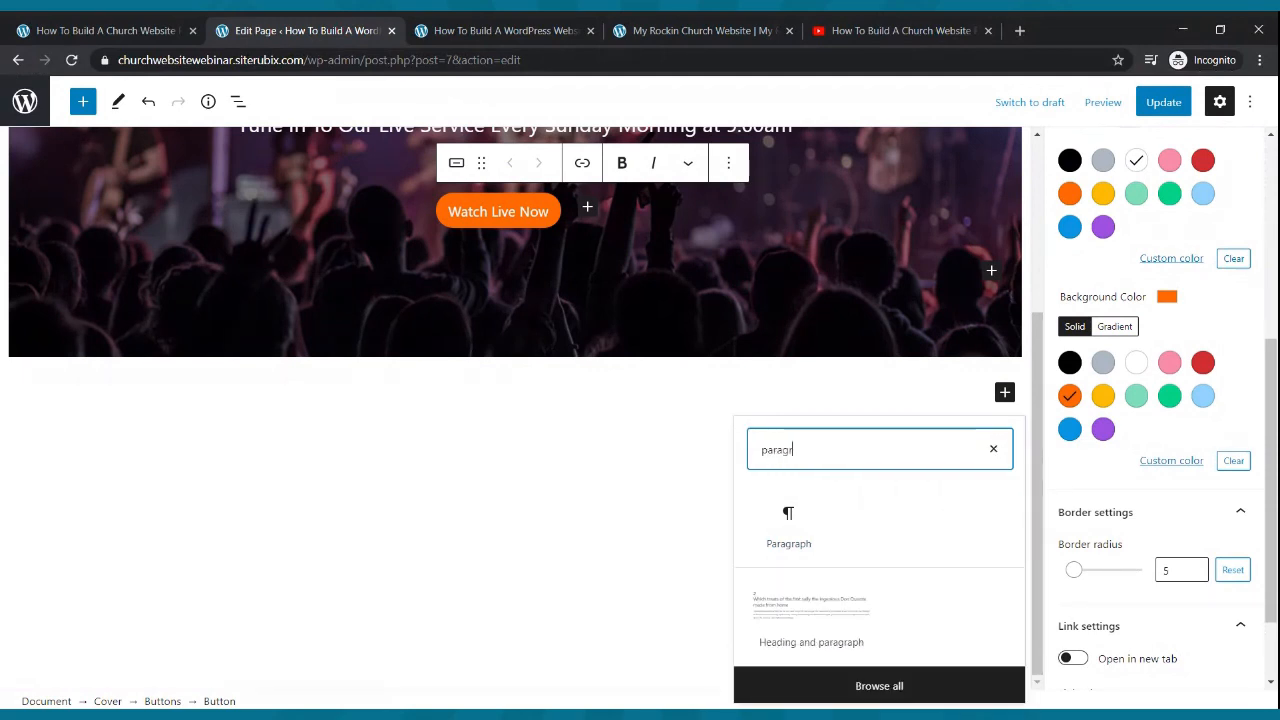
click(786, 522)
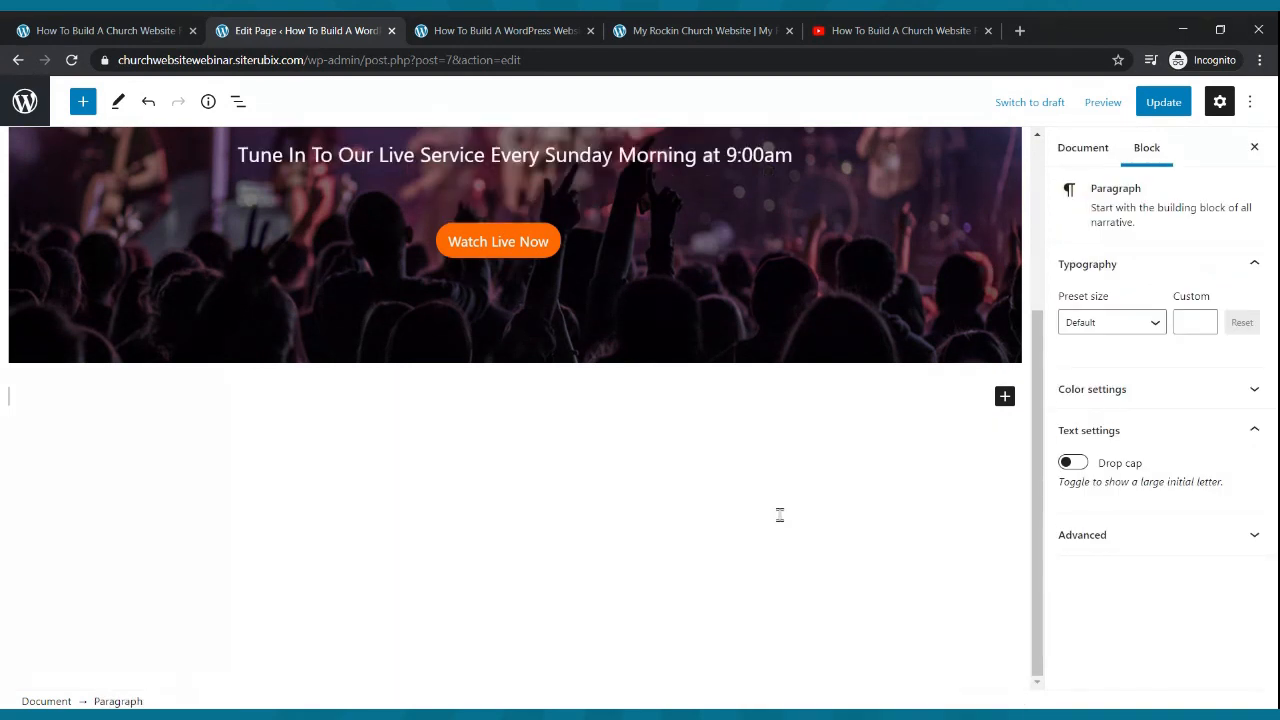
text(Welcome To The Onf)
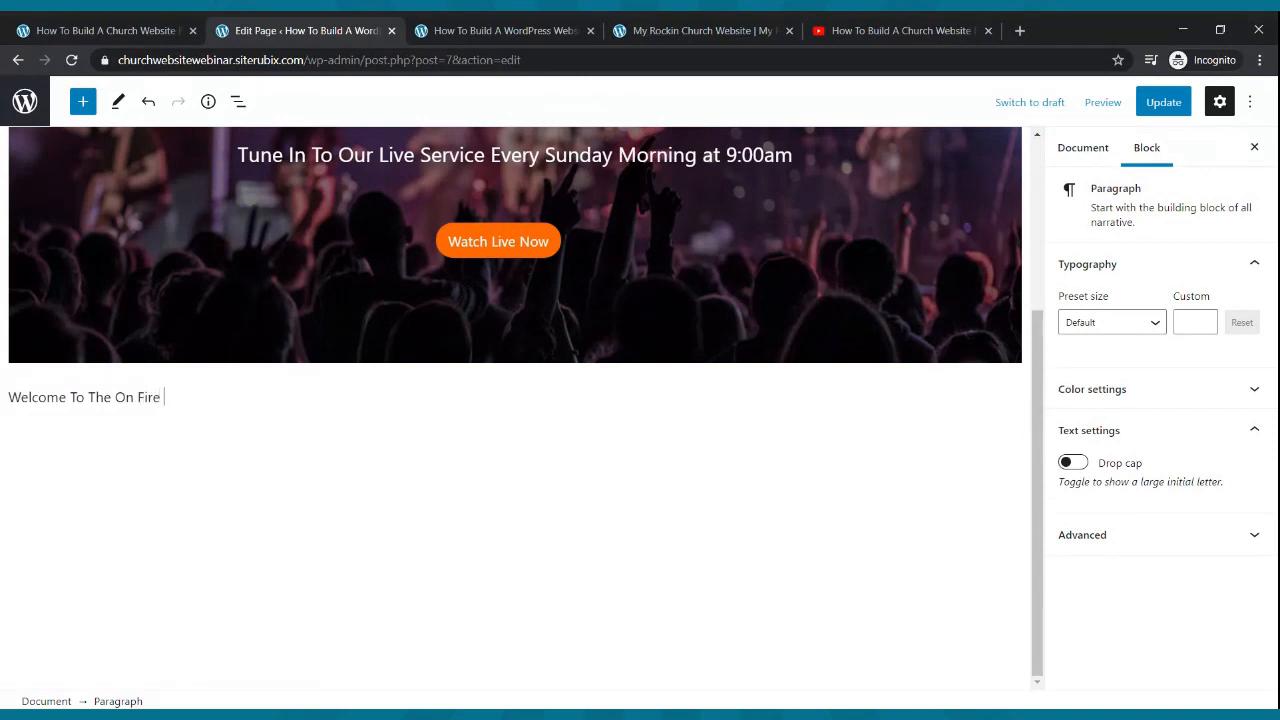
text(ire Church)
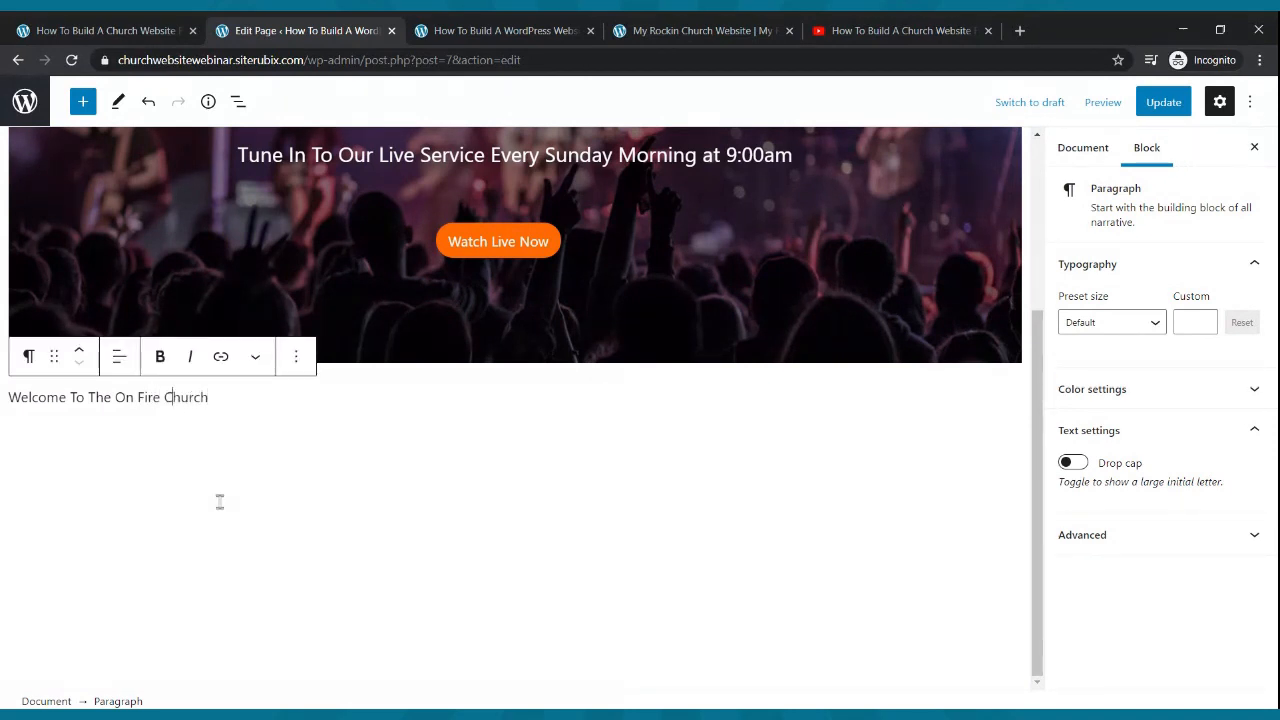
click(119, 362)
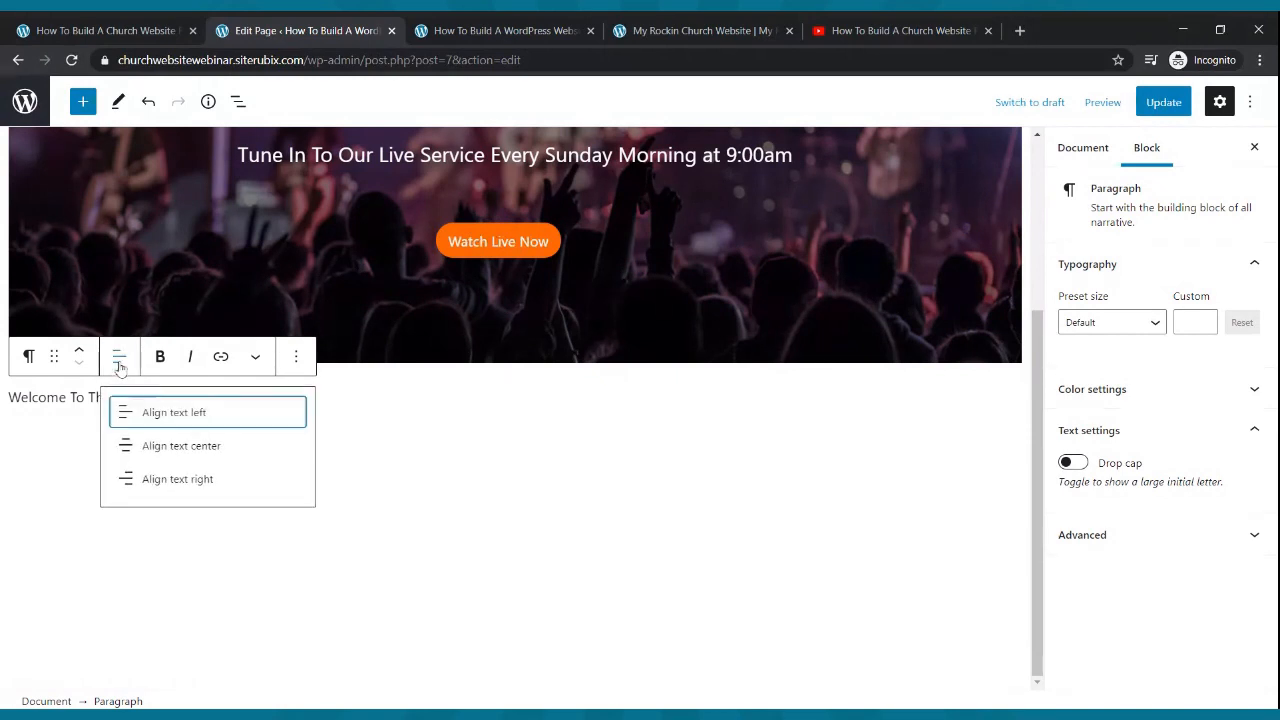
click(134, 456)
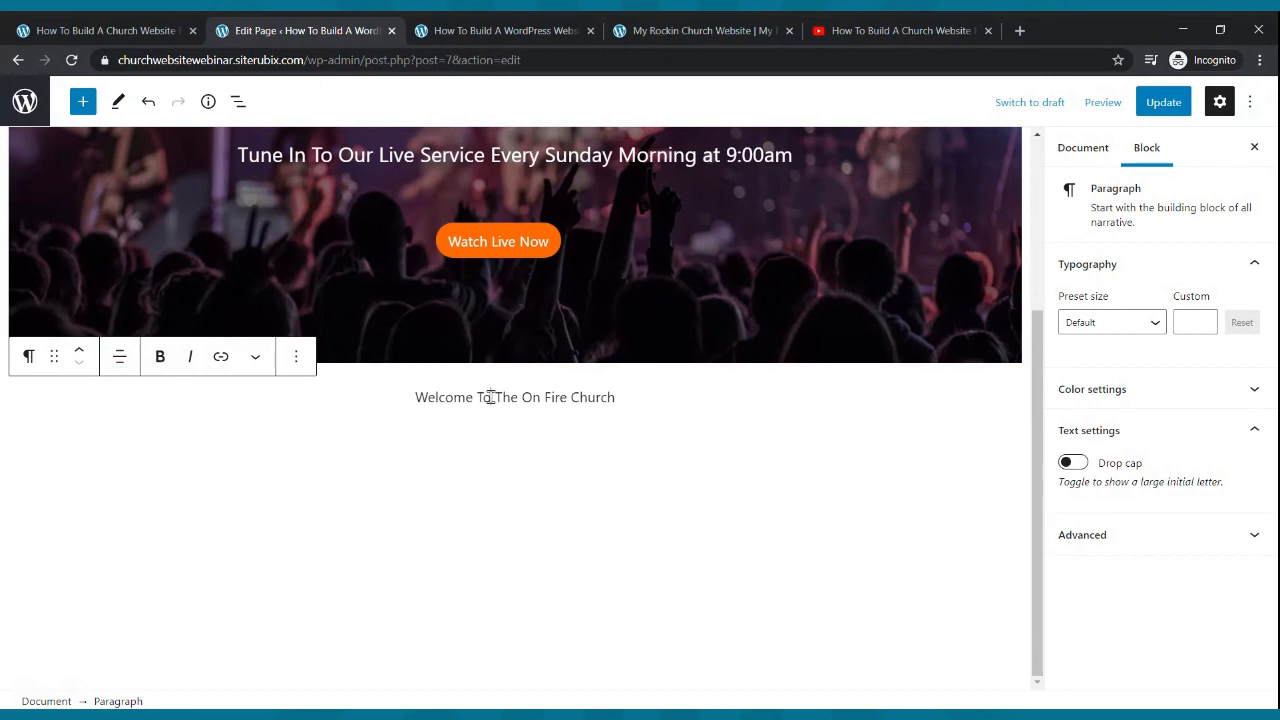
- Turn the welcome text into a centred, bold H2 heading
click(28, 358)
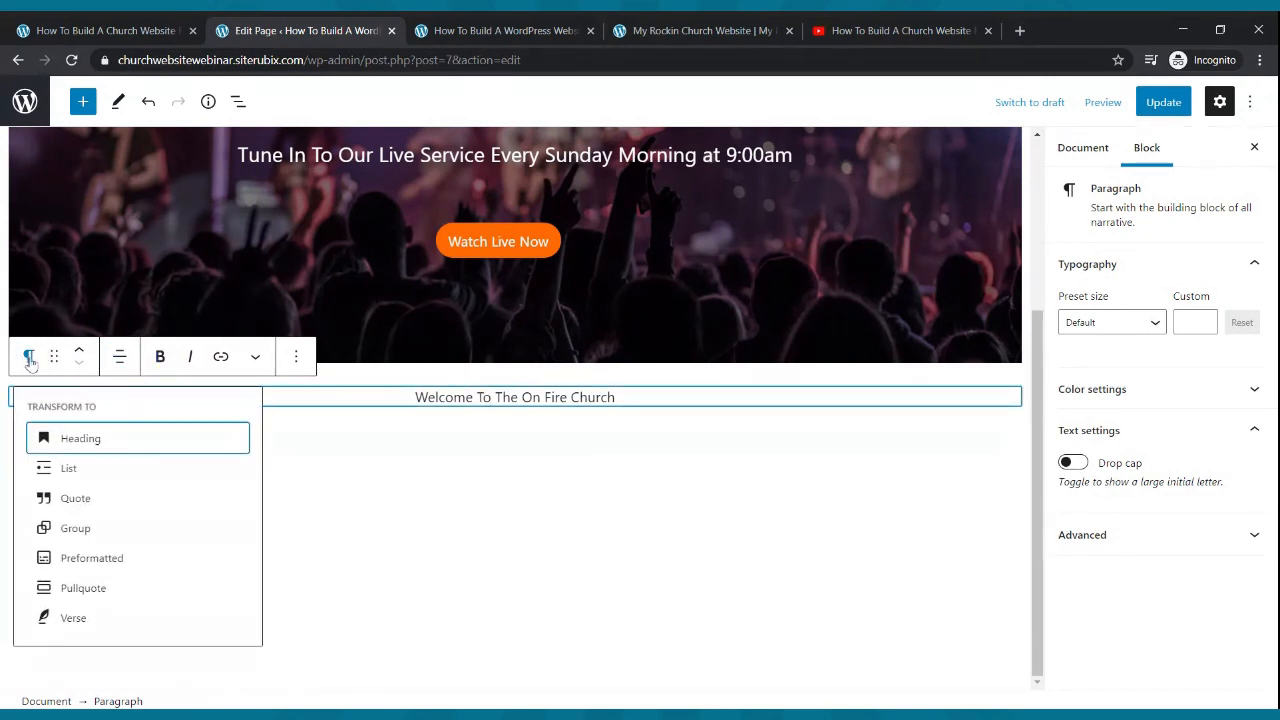
click(63, 437)
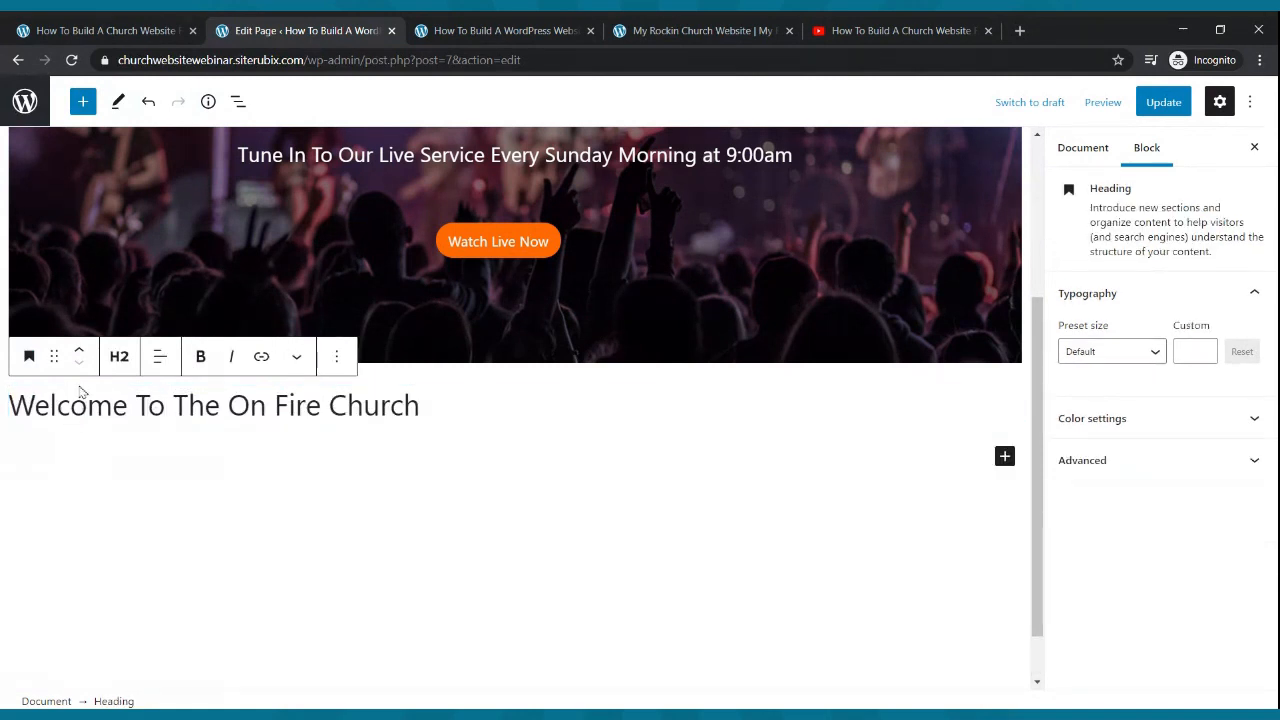
click(119, 358)
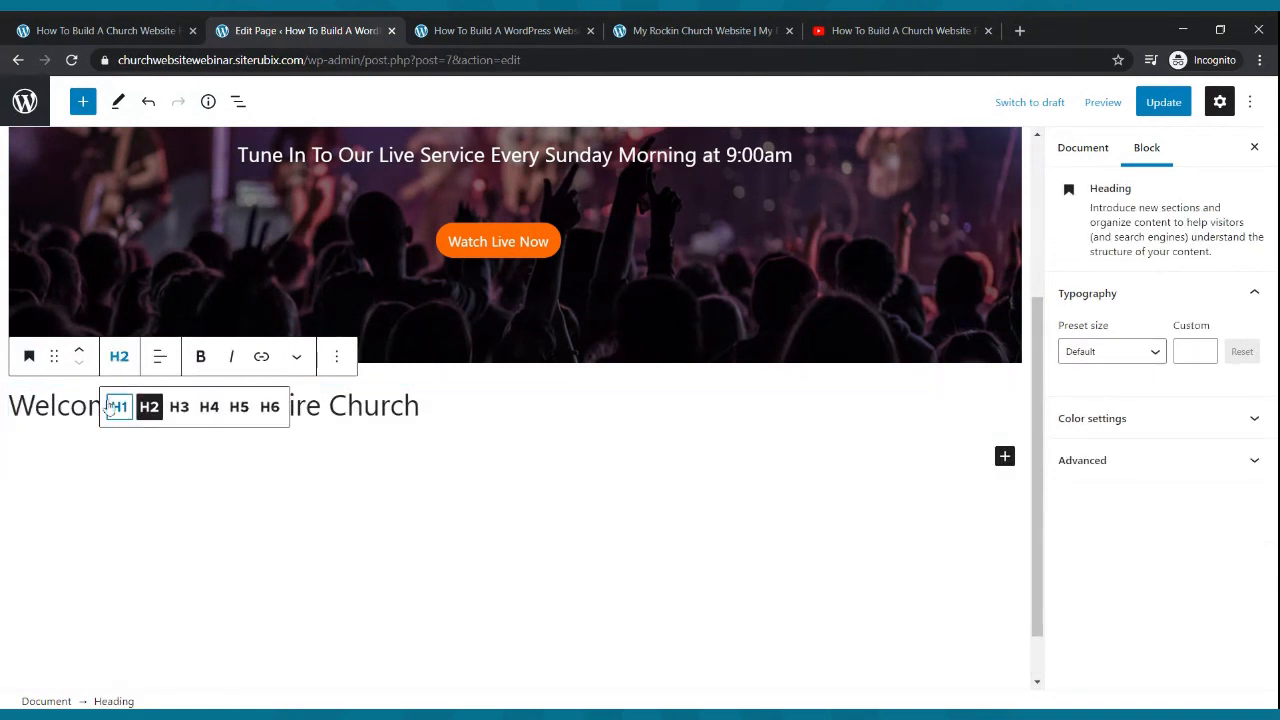
click(116, 405)
click(120, 370)
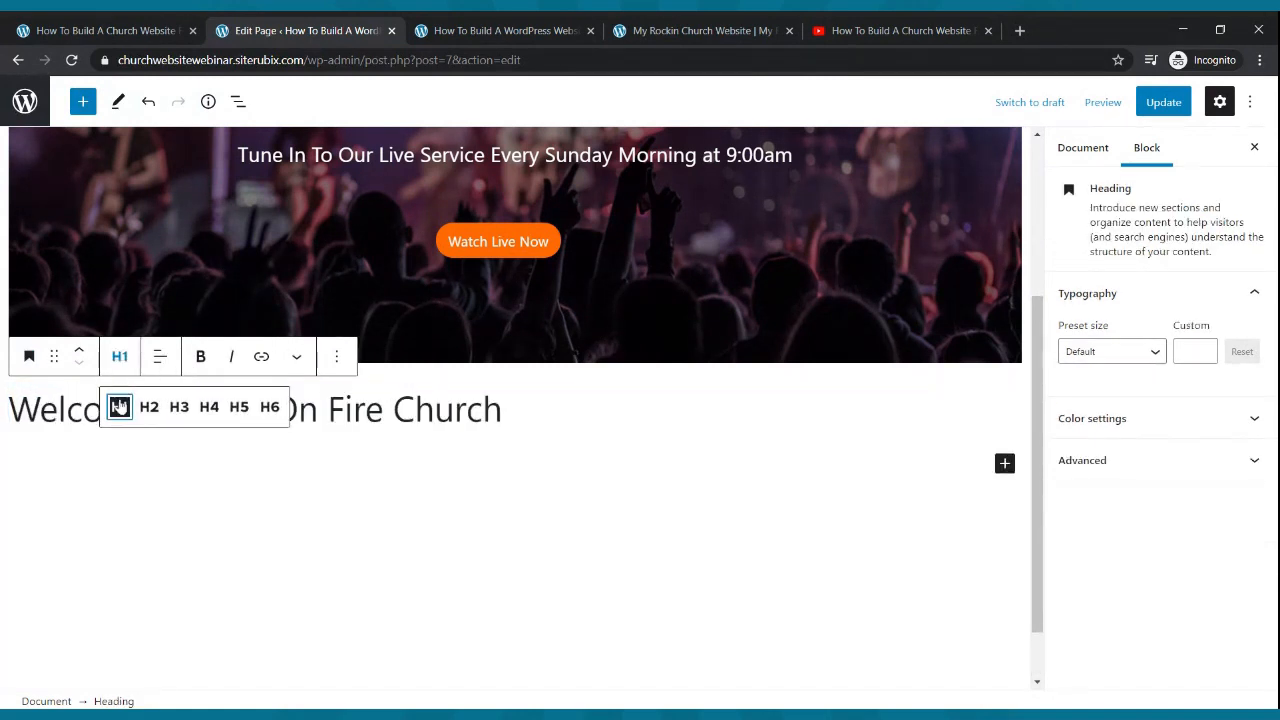
click(146, 407)
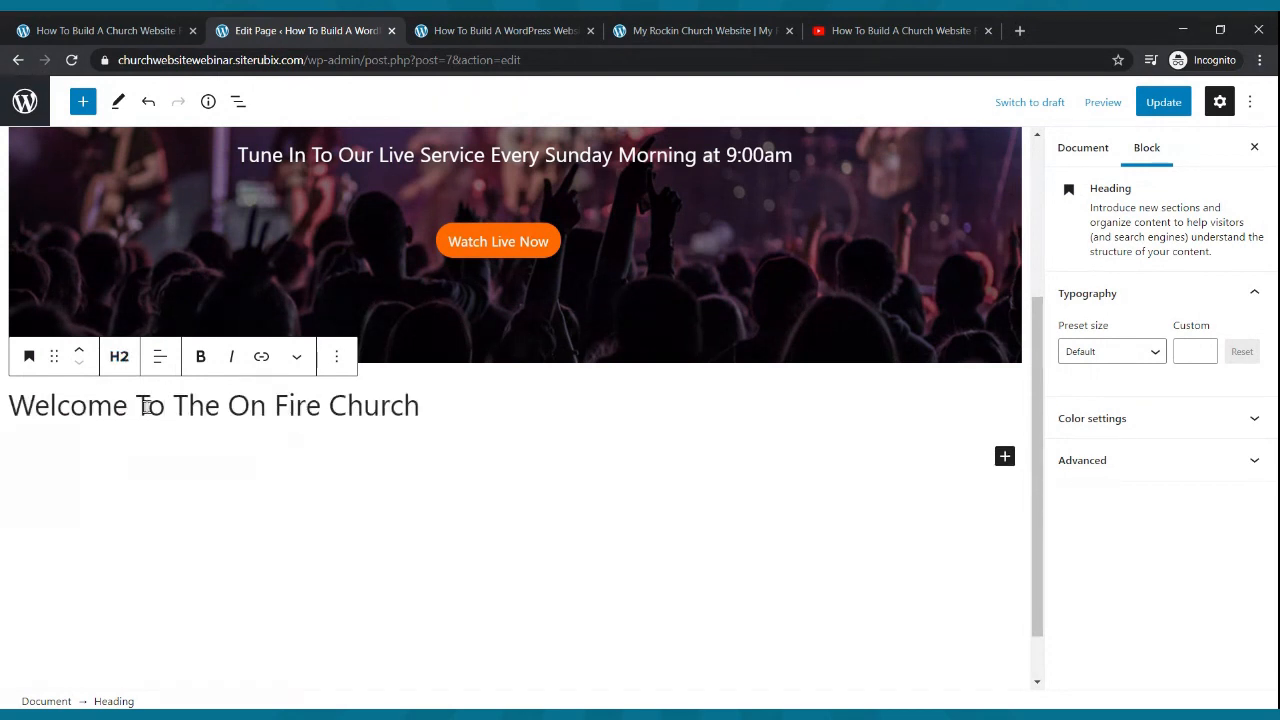
click(424, 404)
click(160, 357)
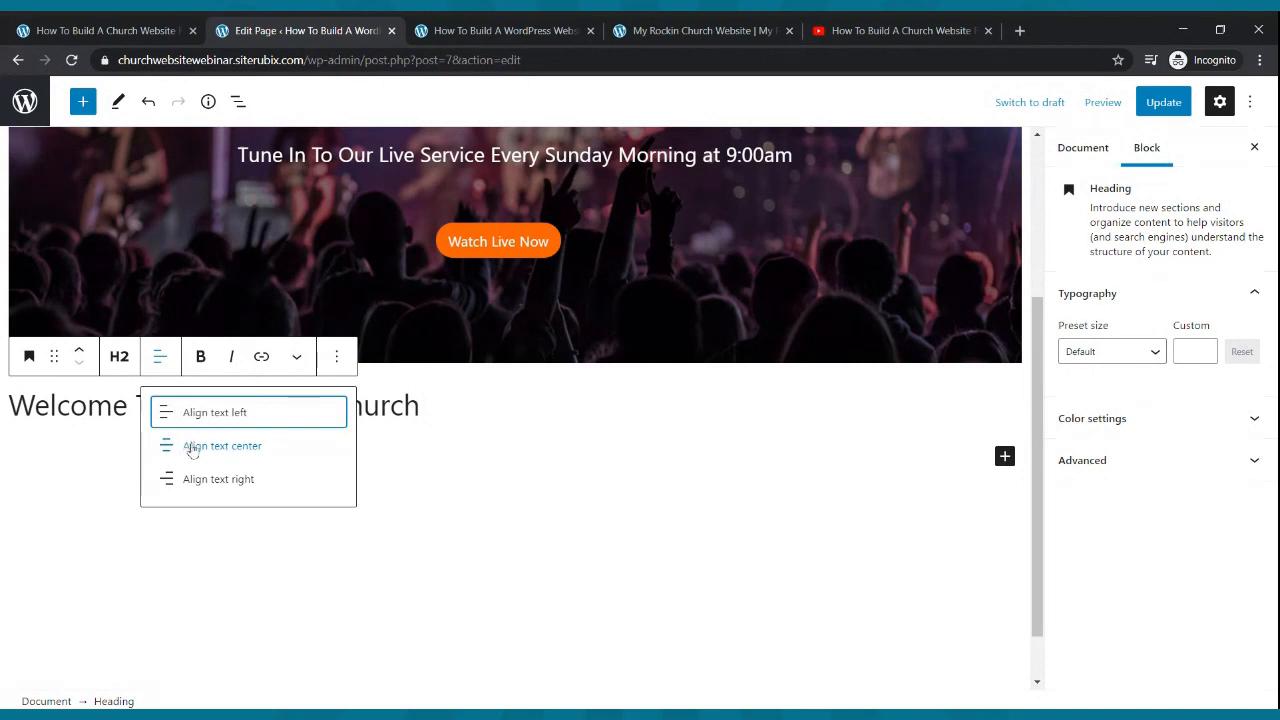
click(193, 448)
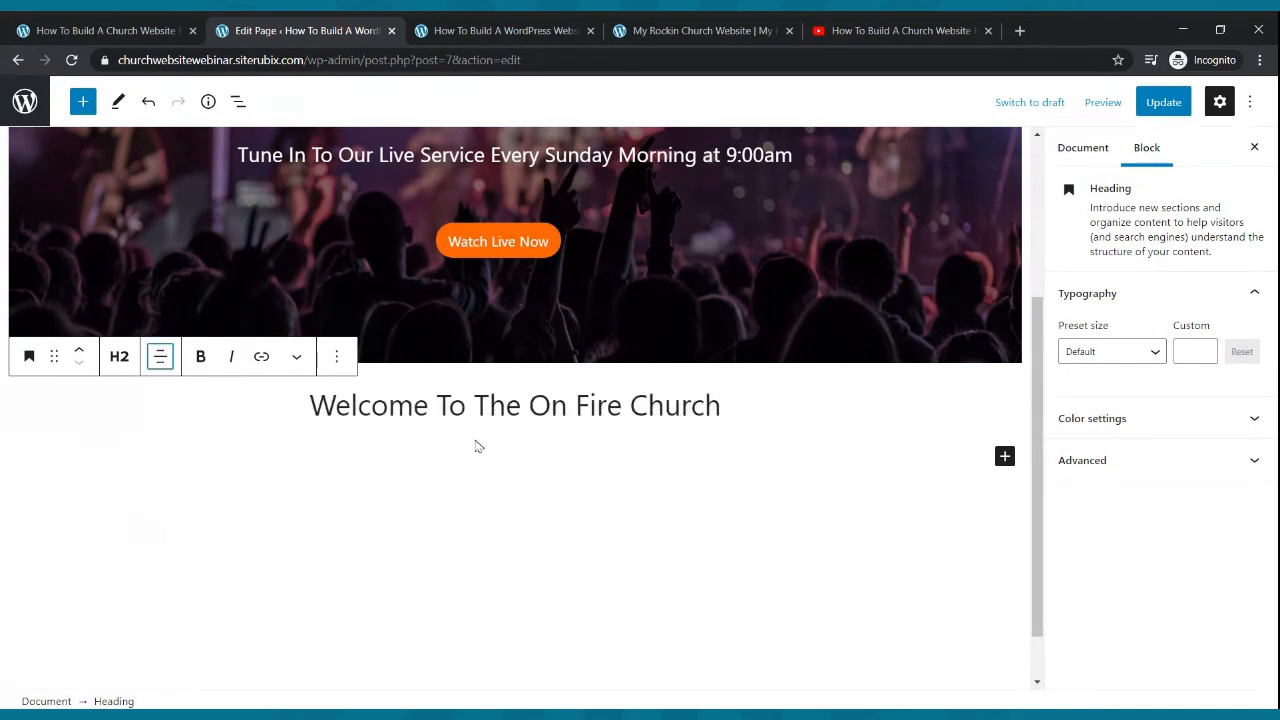
drag(720, 405, 314, 393)
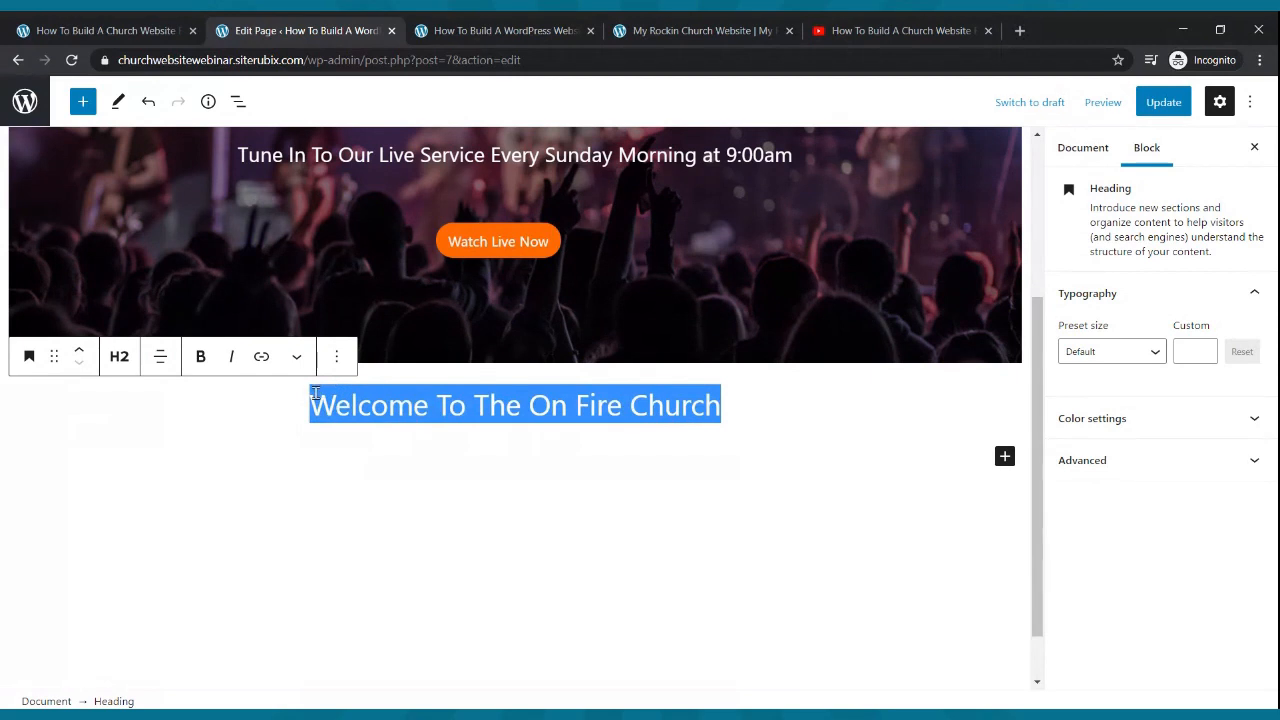
click(200, 356)
click(784, 434)
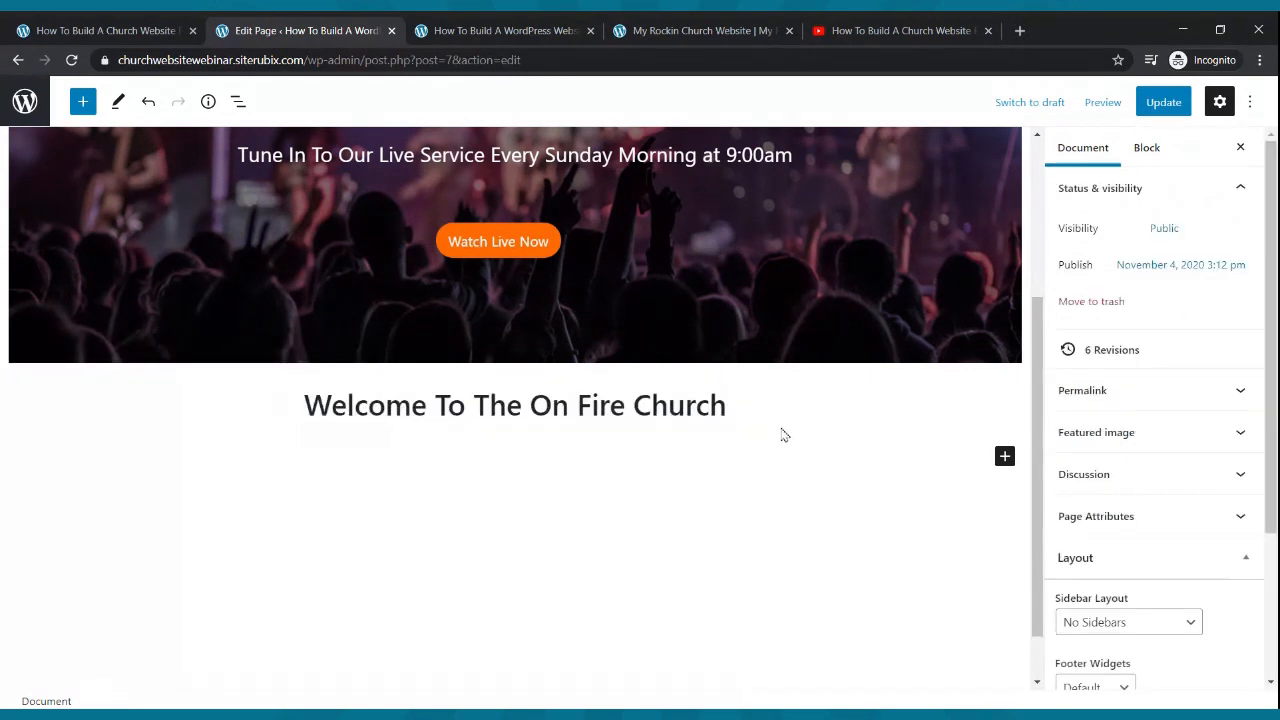
- Update the page, check the Cool Church and live sites, then add a paragraph under the welcome heading
click(1158, 104)
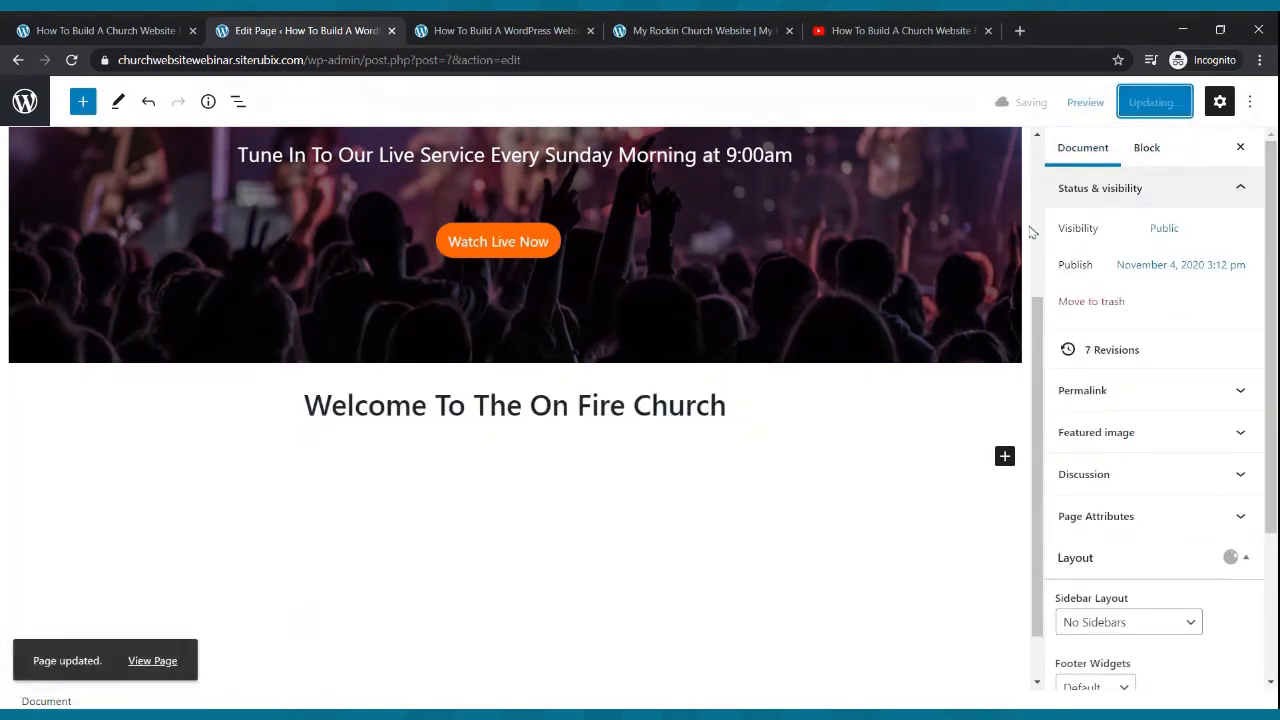
click(735, 27)
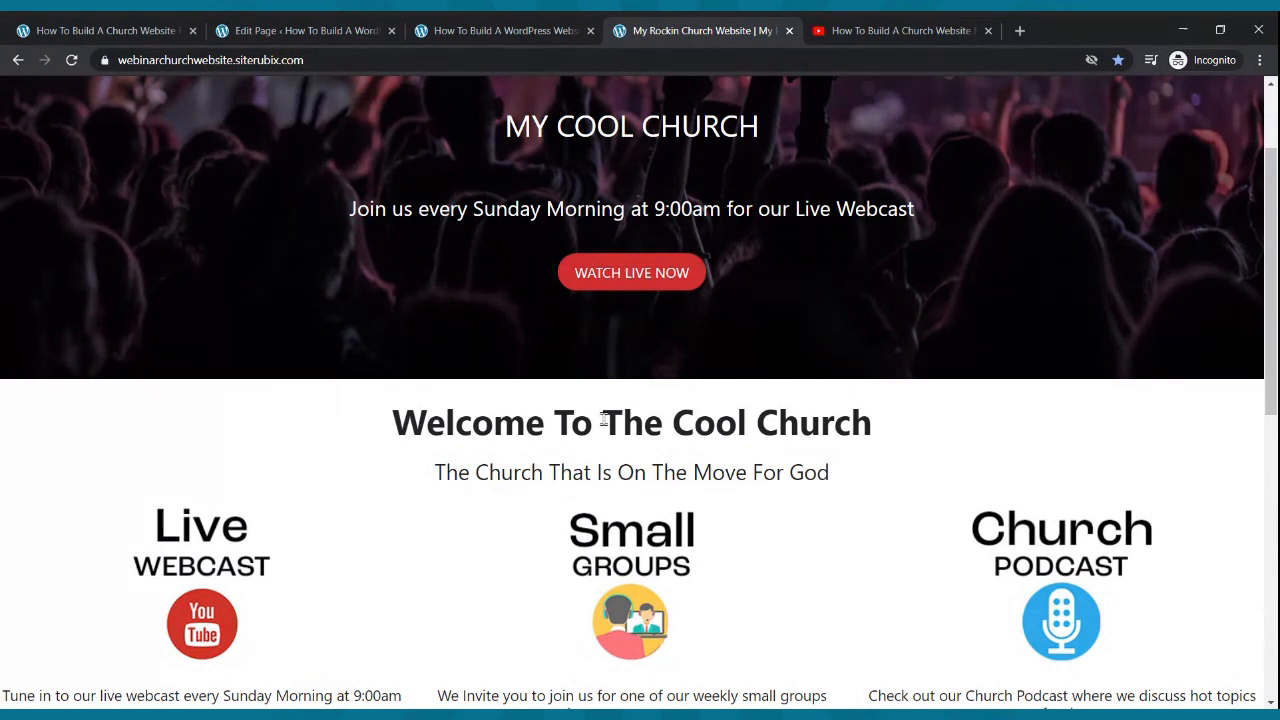
click(446, 36)
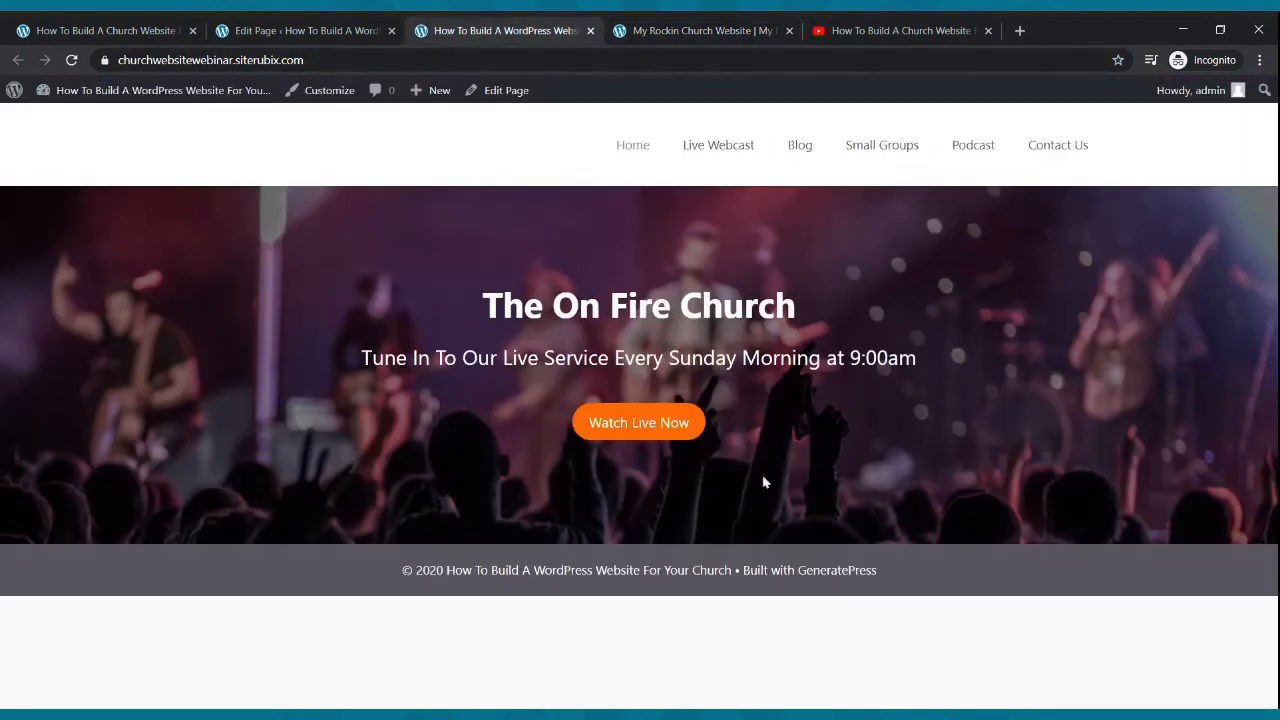
key(ctrl+shift+Tab)
click(767, 397)
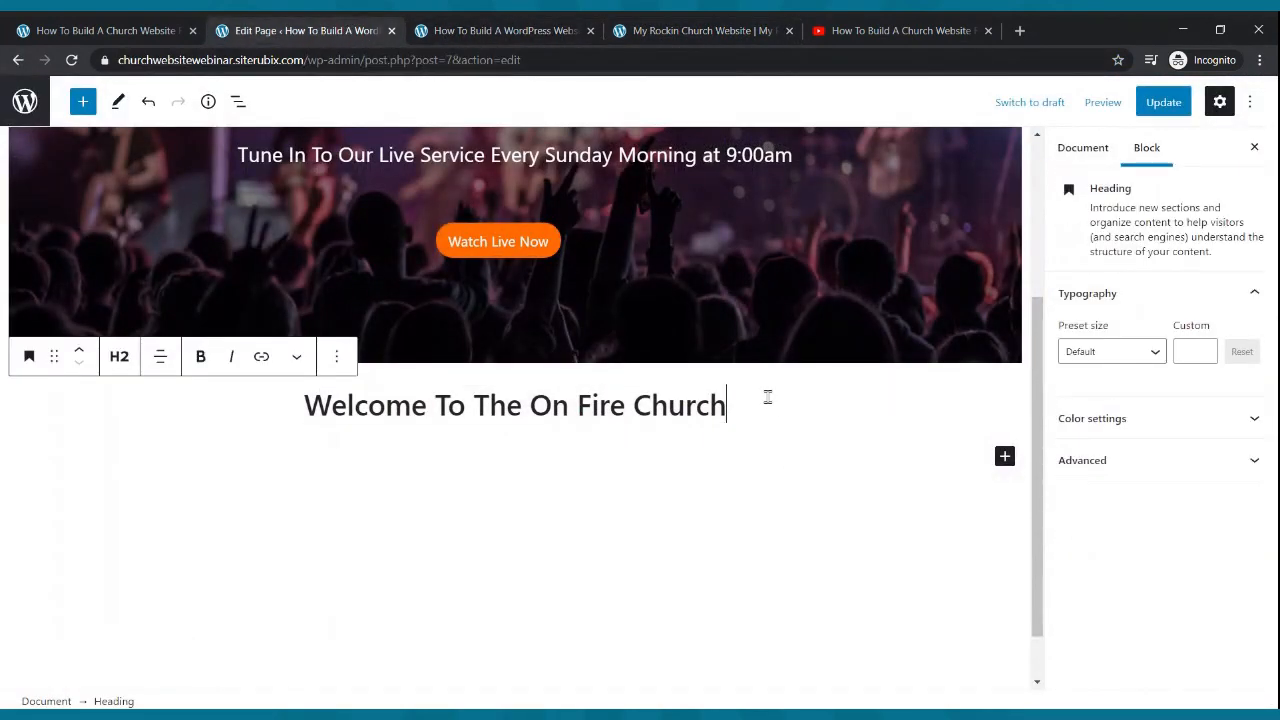
key(Return)
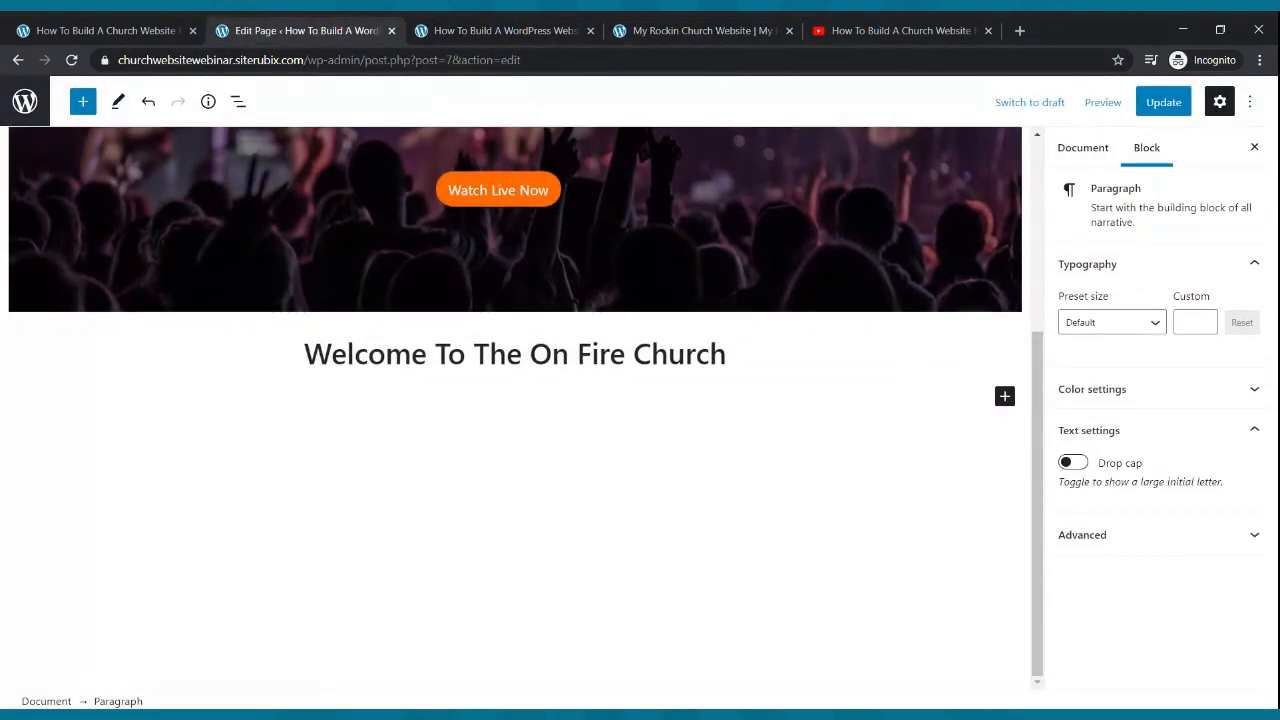
- Type the subtitle 'The Church That Is On Fire For God' and center it
text(T)
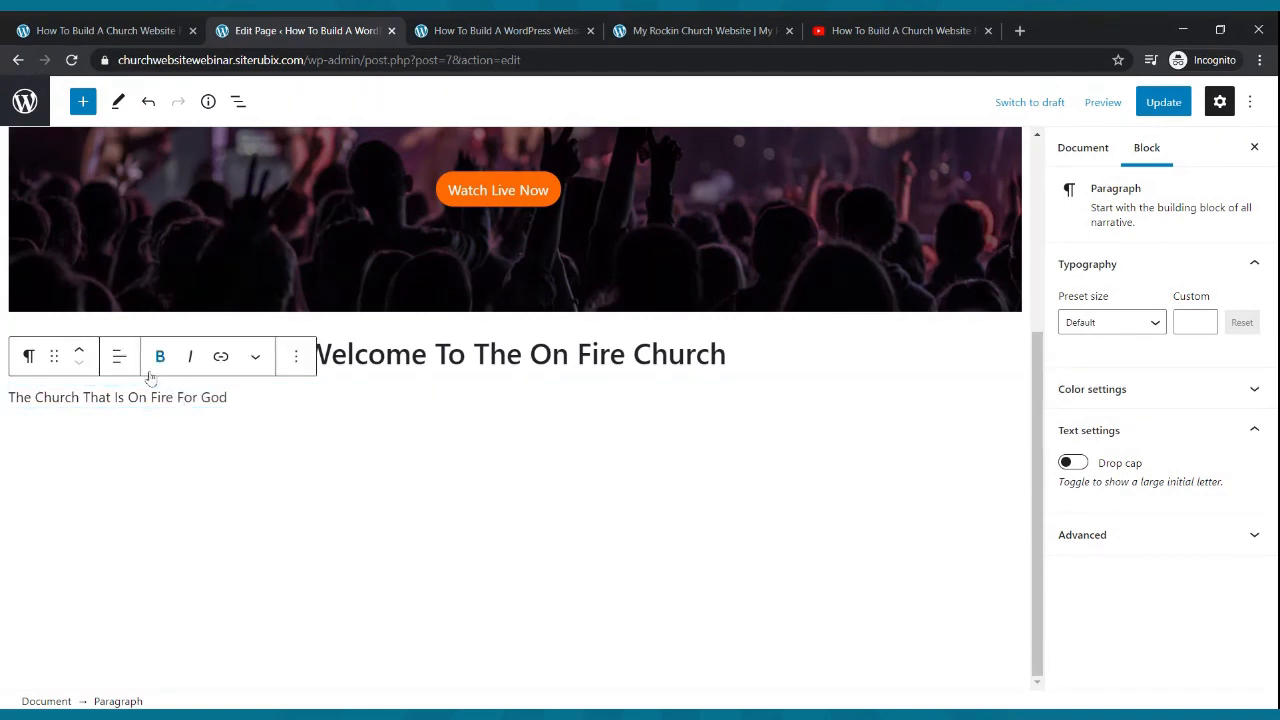
click(119, 357)
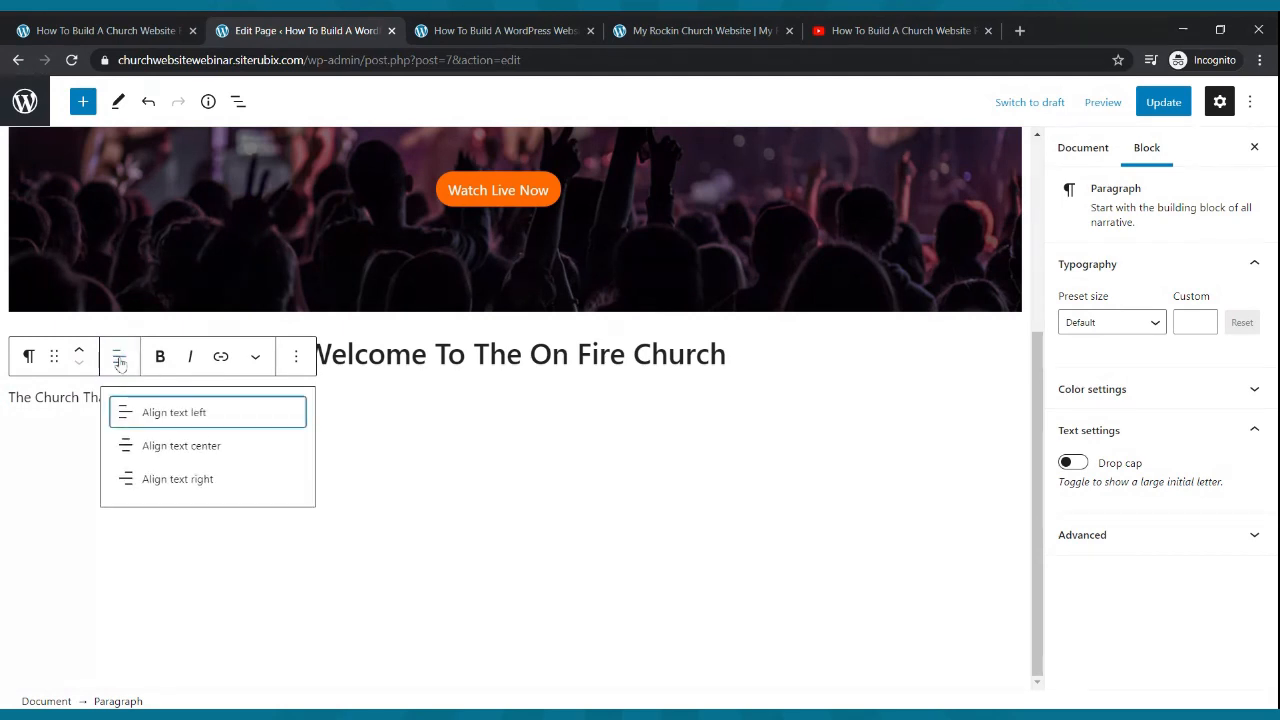
click(143, 446)
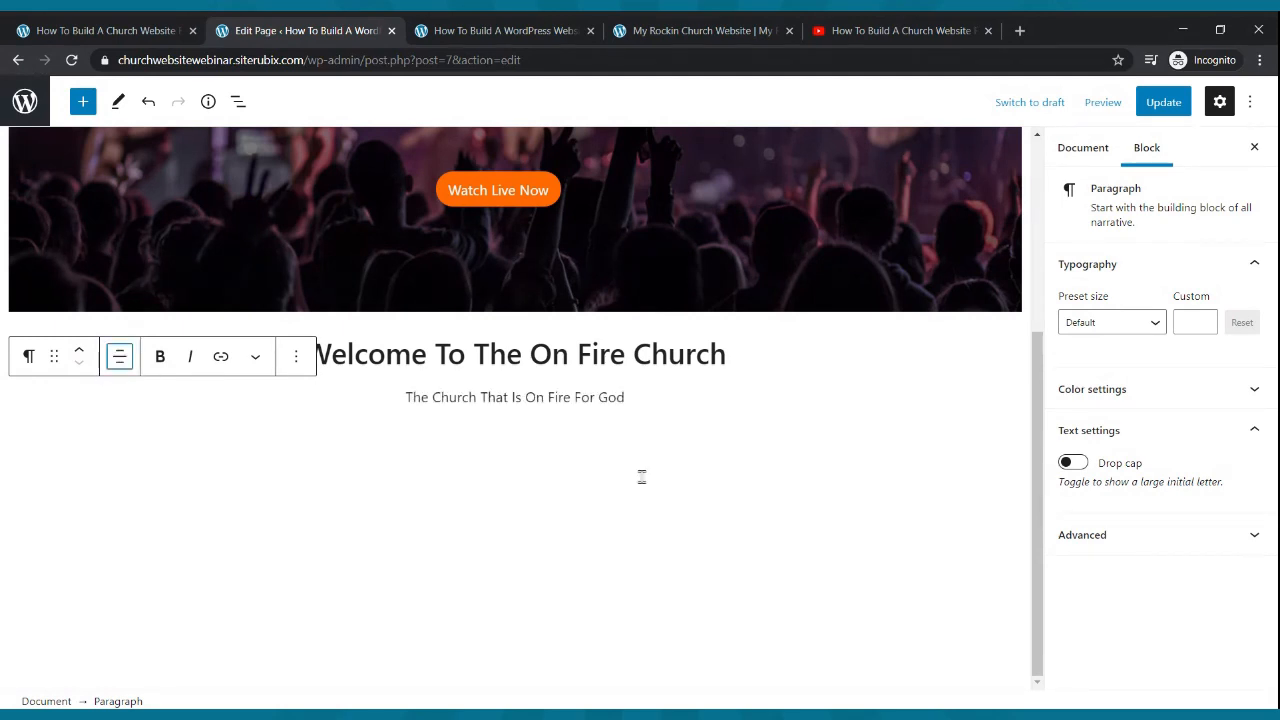
click(605, 398)
- Set the subtitle from the Large preset down to font size 25 and save the page
click(1164, 331)
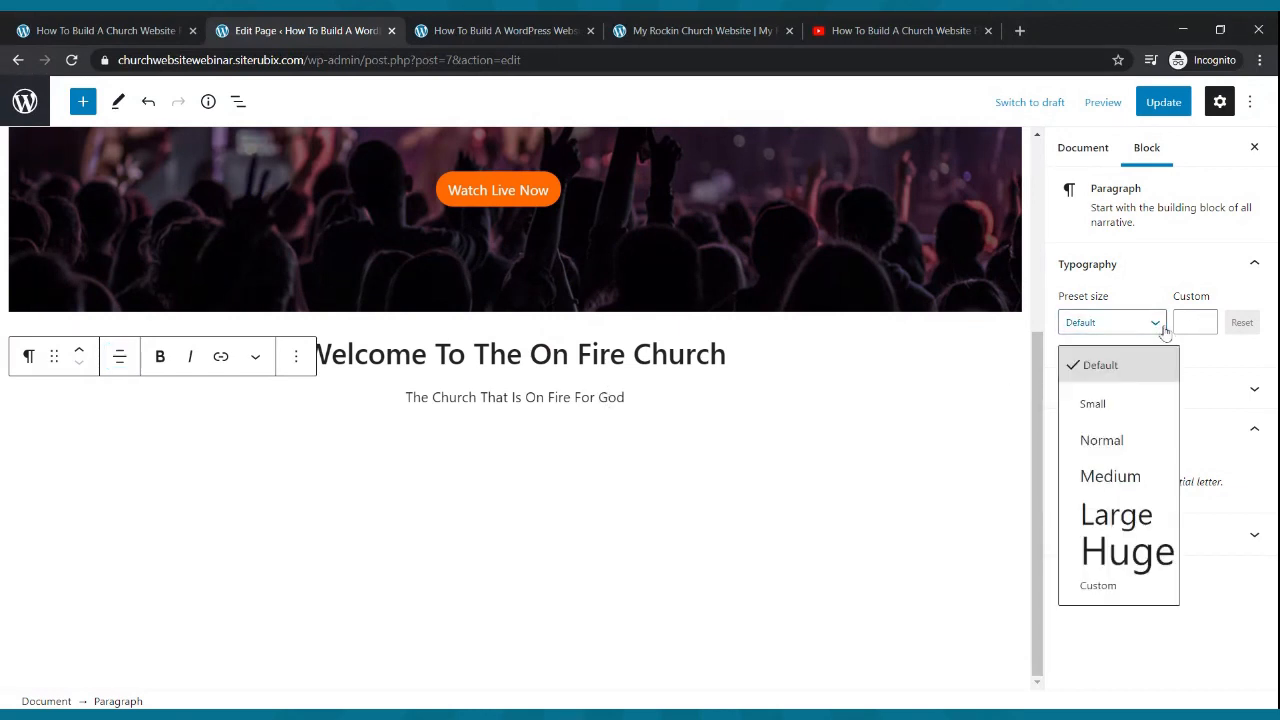
click(1112, 472)
click(1128, 333)
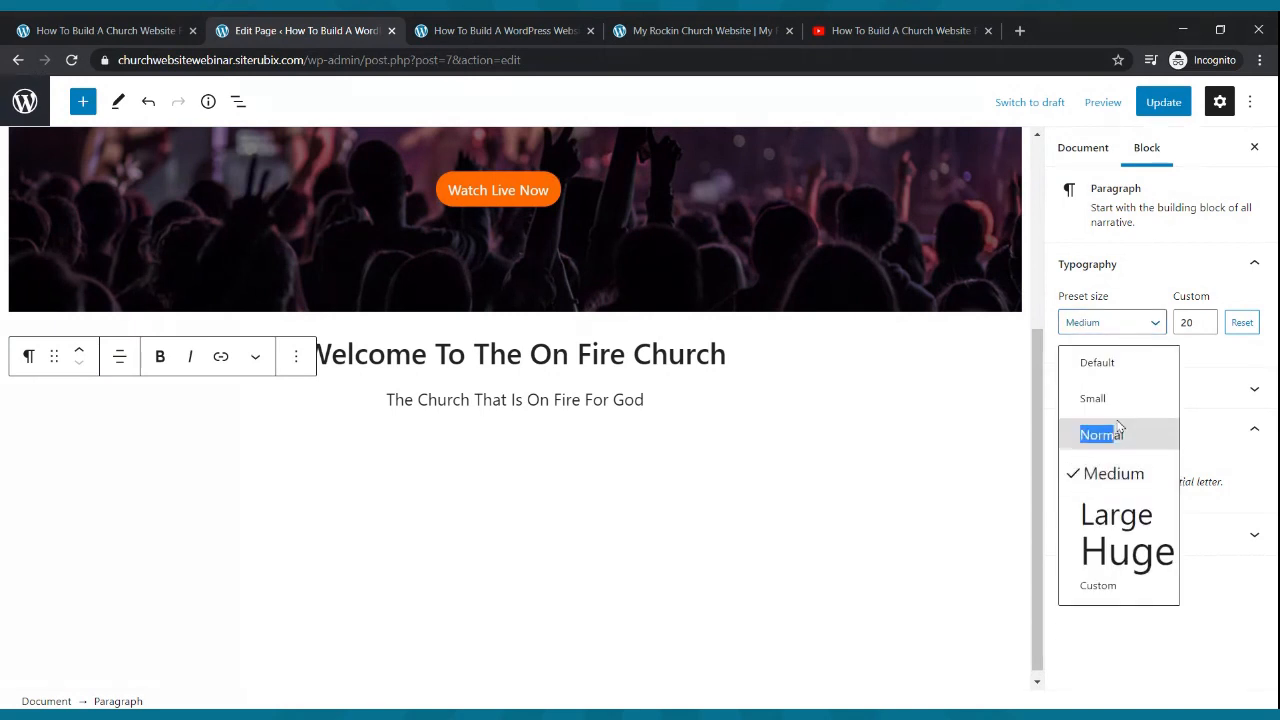
click(1116, 515)
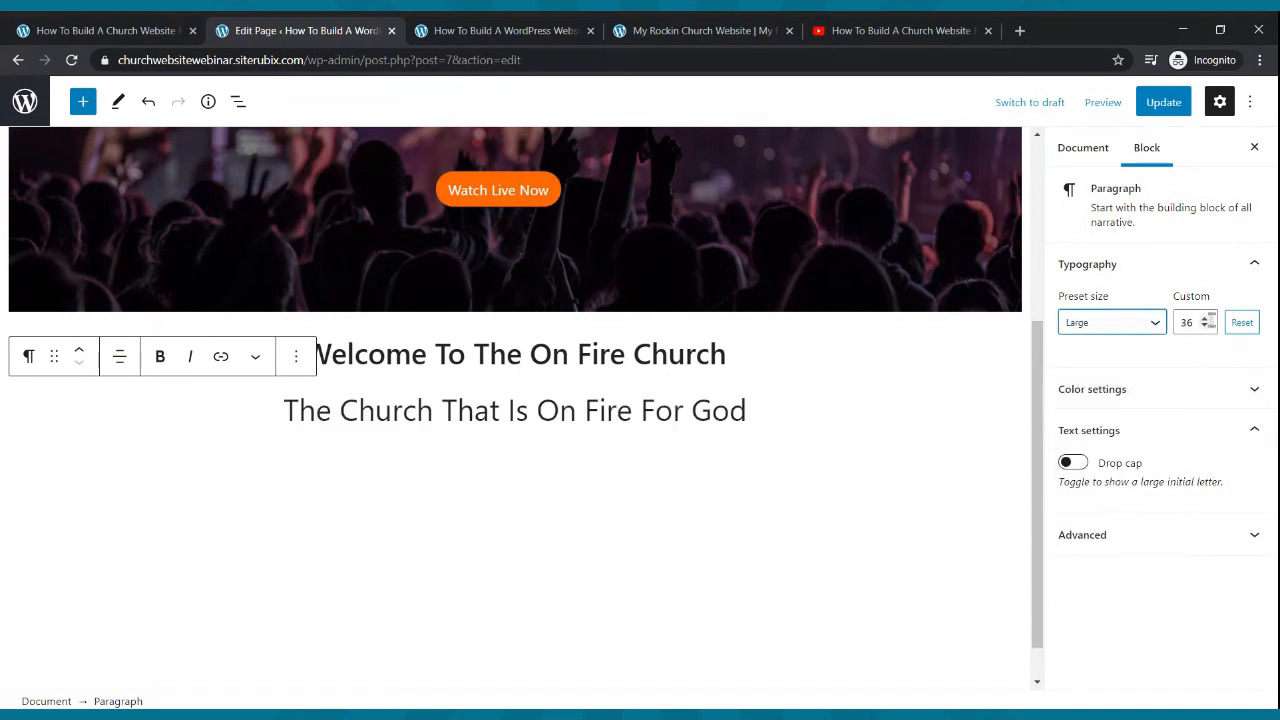
click(1205, 327)
click(1205, 327)
click(1205, 327)
click(1205, 327)
click(1205, 327)
click(1205, 327)
click(1205, 327)
click(1205, 327)
click(1205, 327)
click(1205, 327)
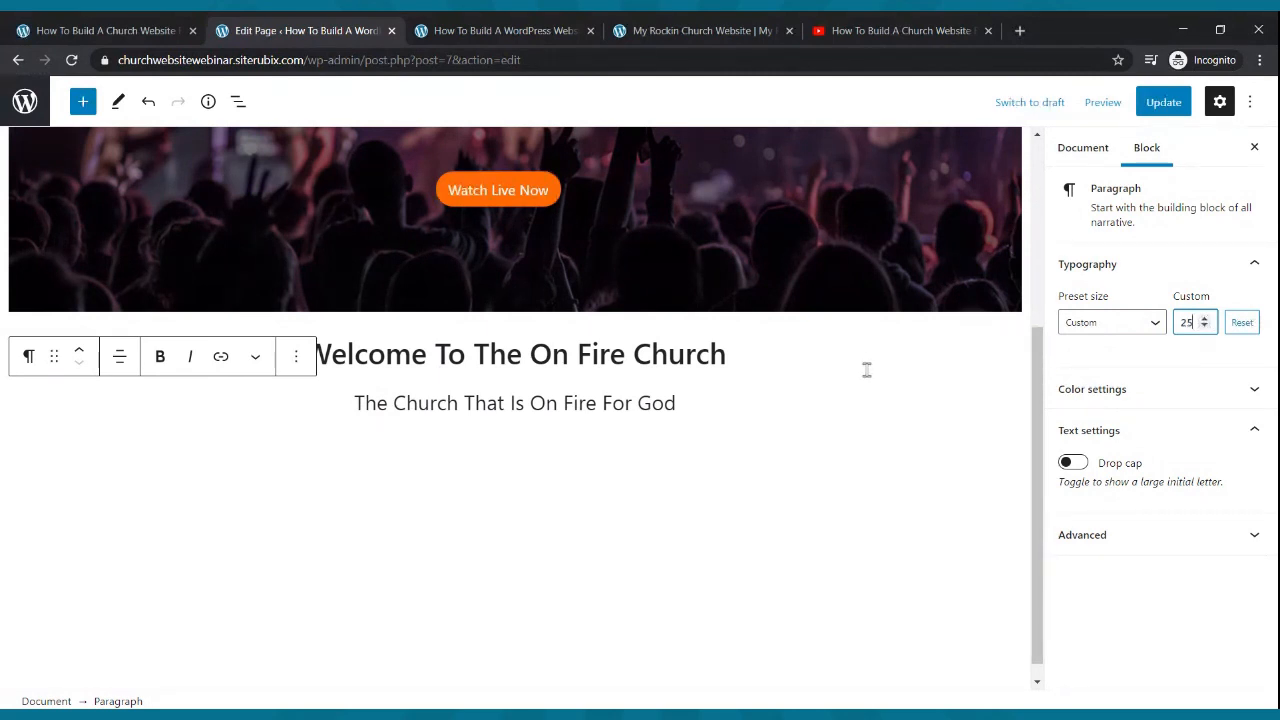
click(1157, 104)
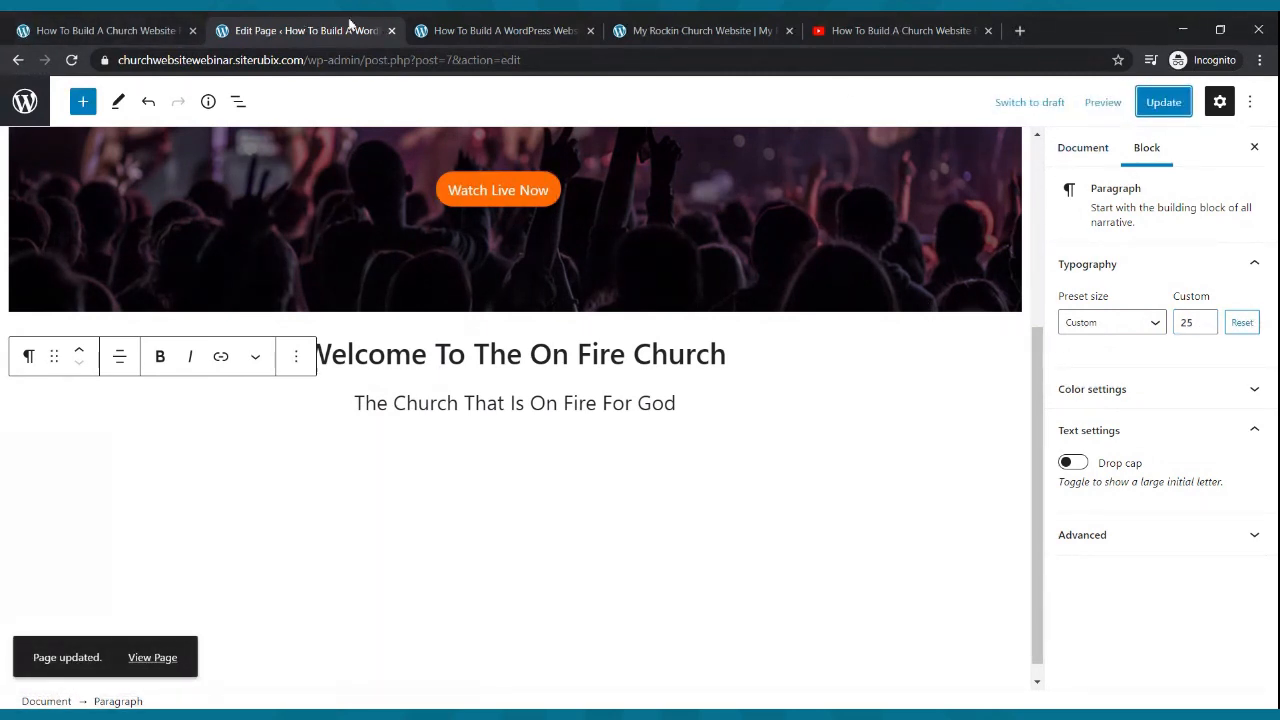
click(440, 30)
- Reload the live page and compare it with the Cool Church example site
click(72, 61)
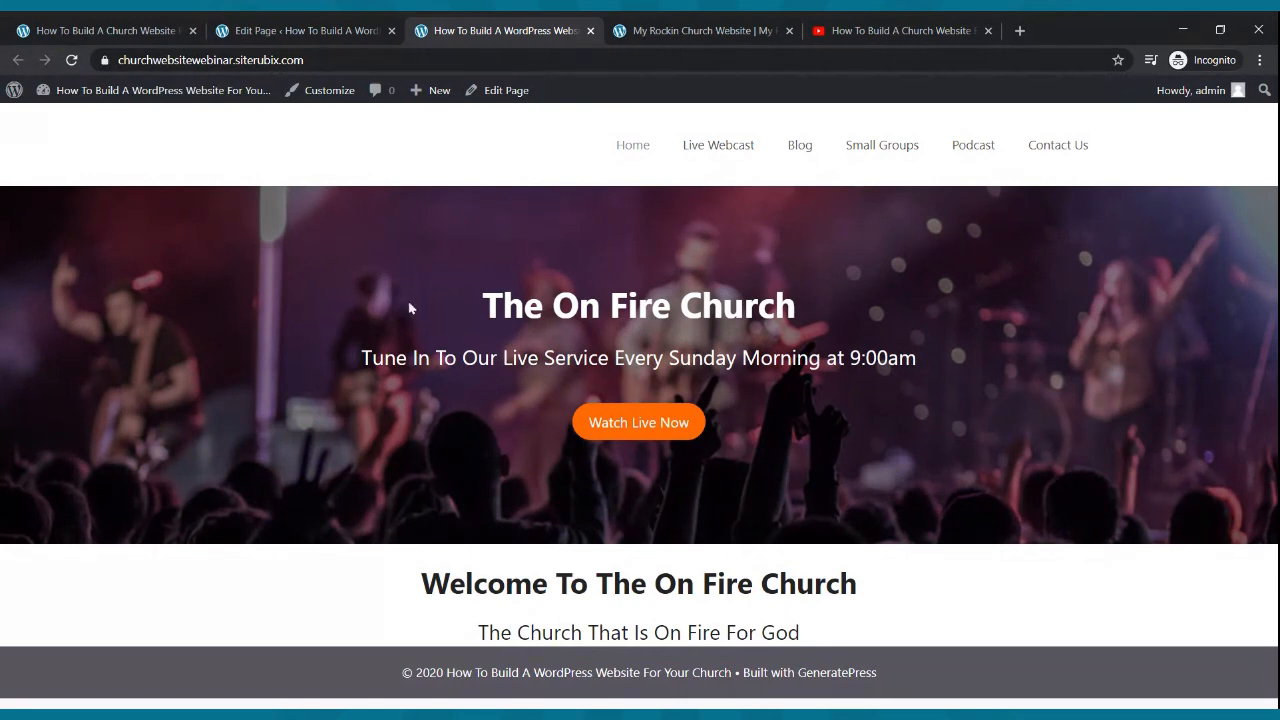
click(698, 33)
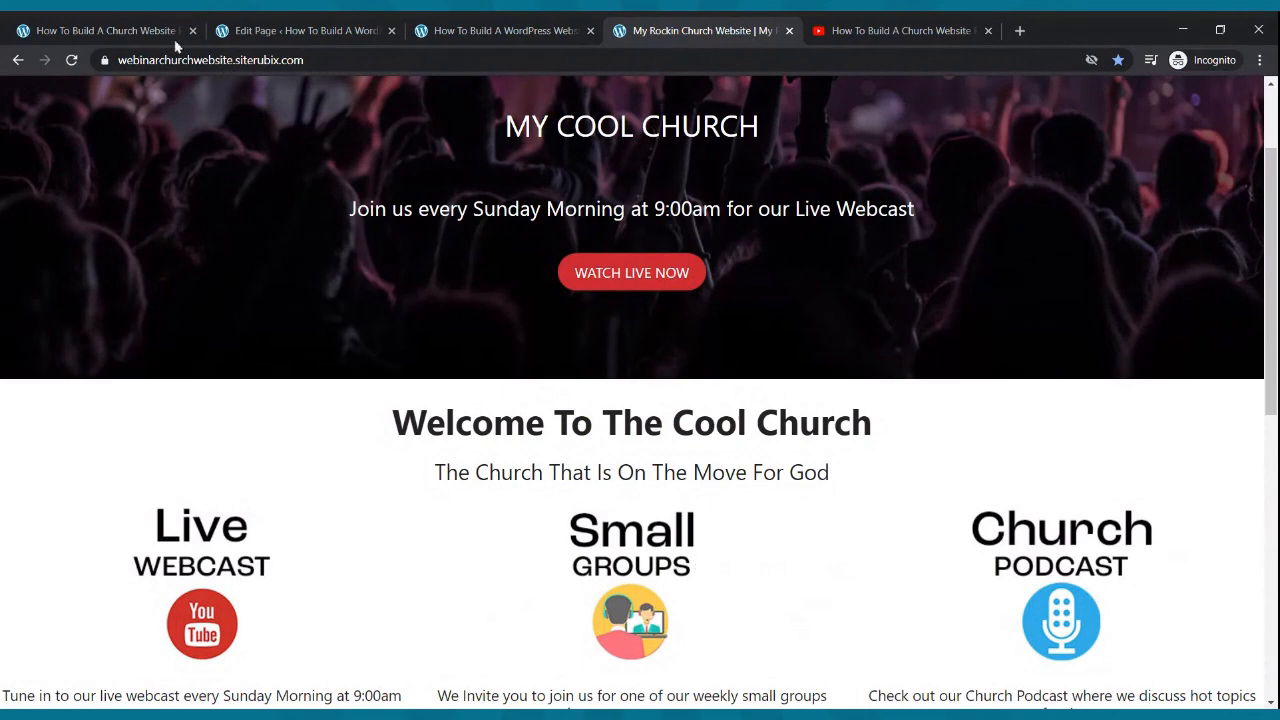
click(228, 28)
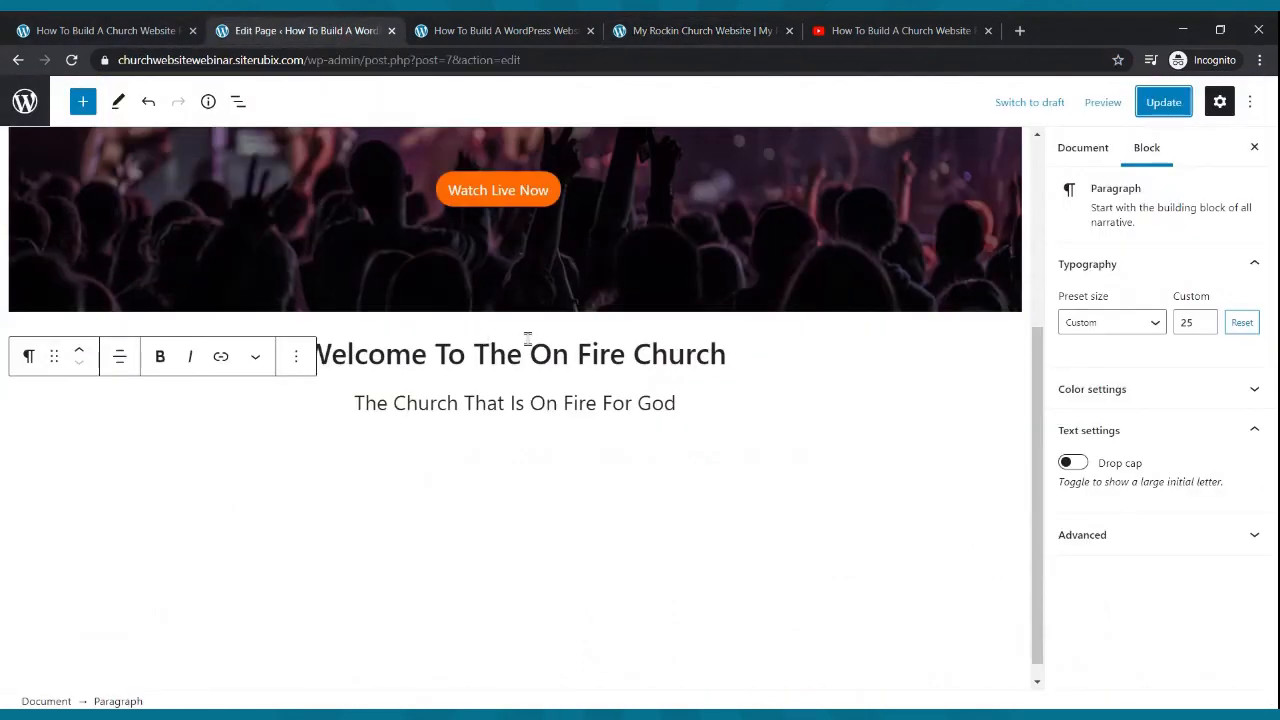
- Add a new empty block beneath 'The Church That Is On Fire For God'
click(668, 430)
click(680, 403)
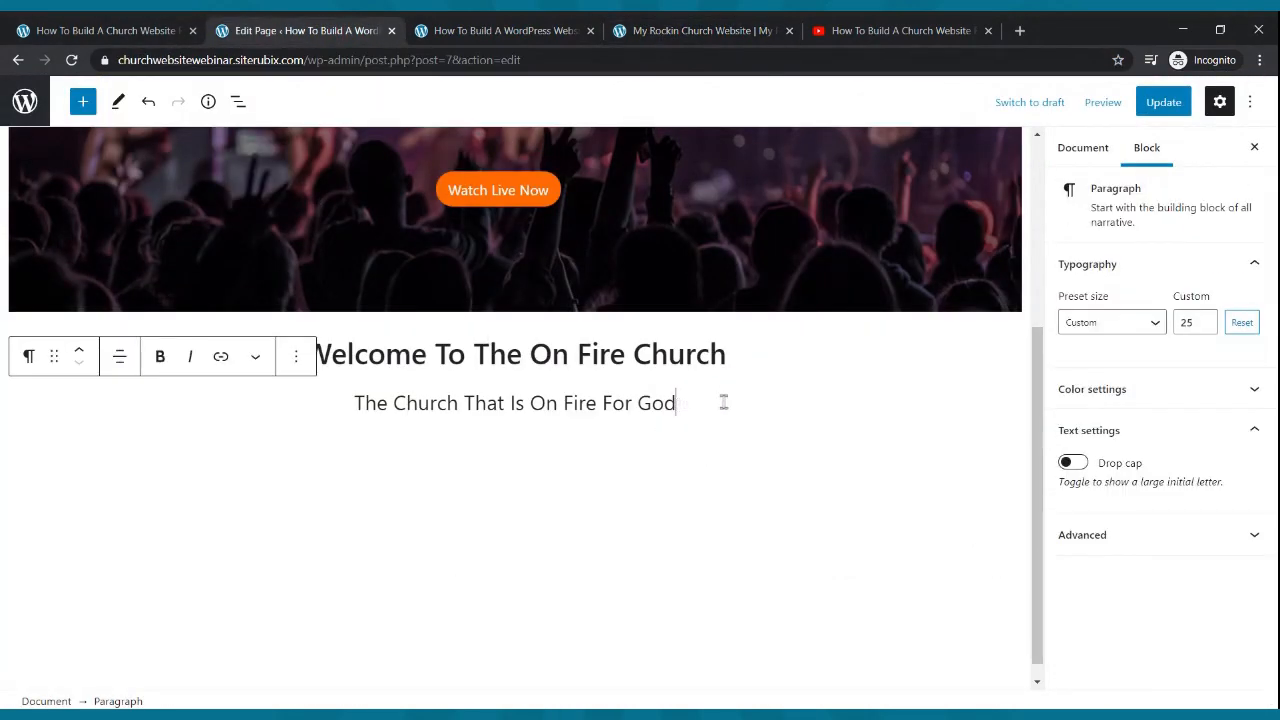
key(Return)
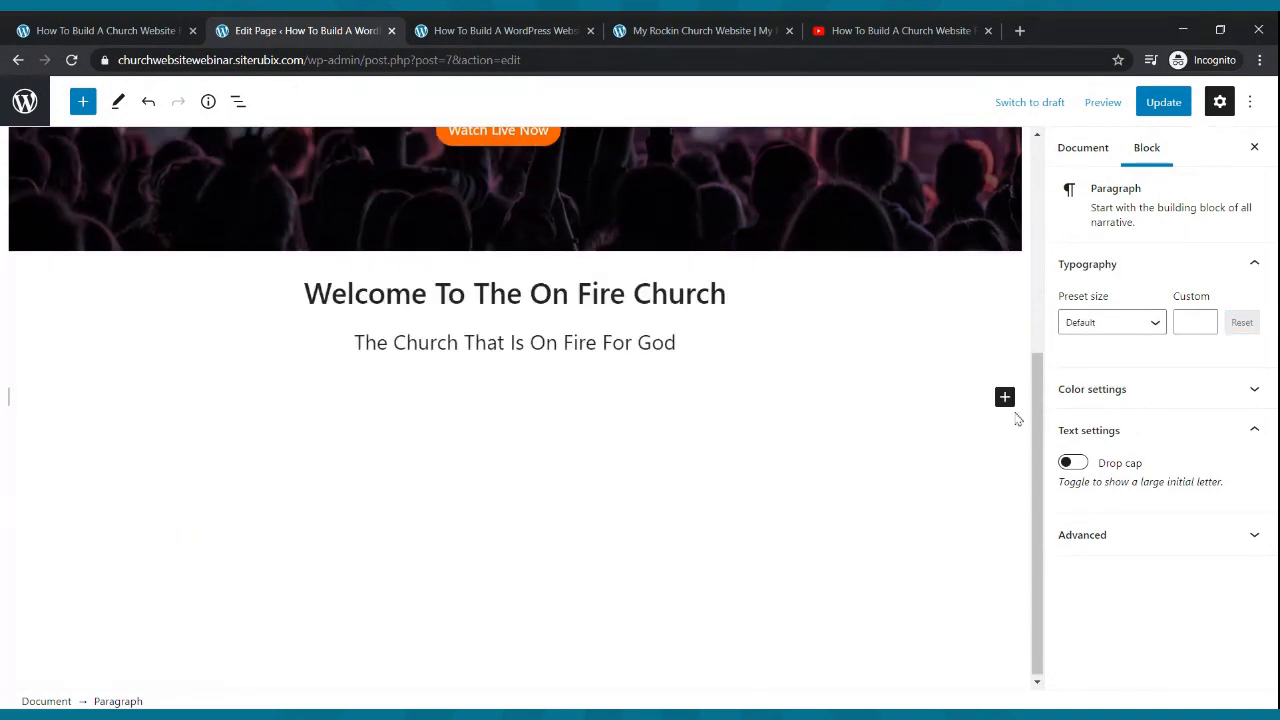
- Insert a Columns block with a 33/33/33 layout below the subtitle
click(1006, 401)
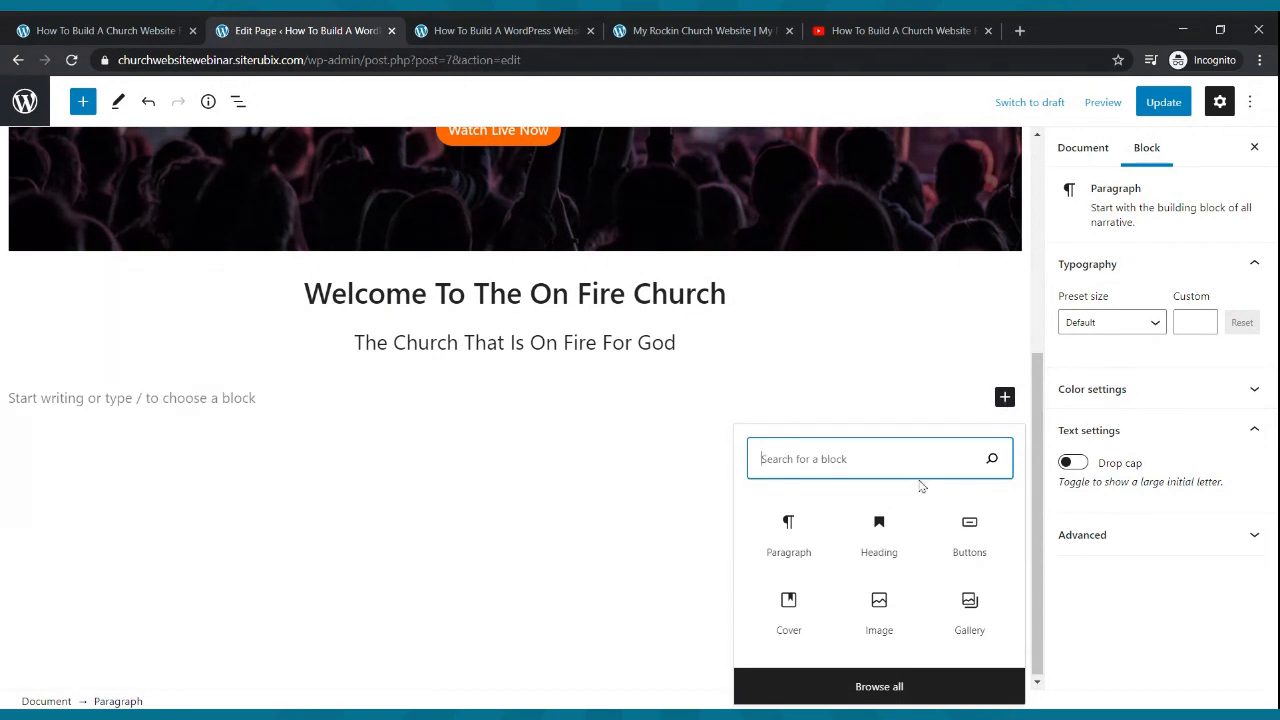
text(co)
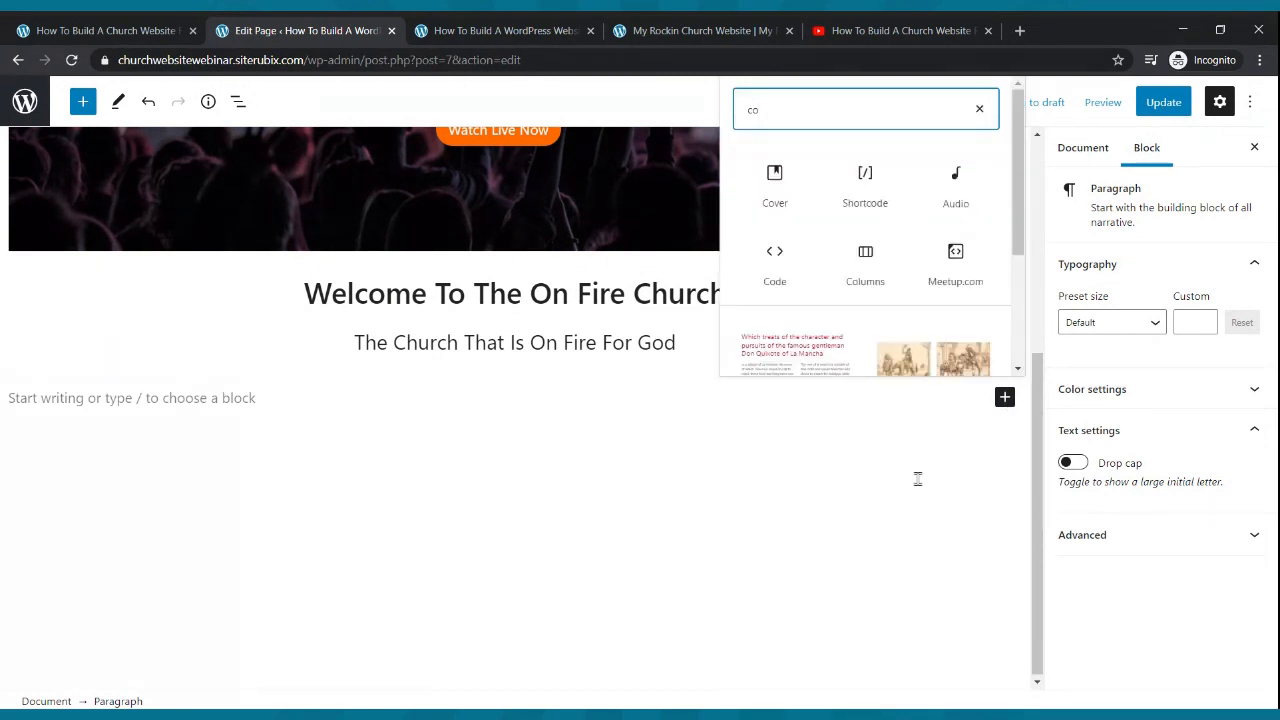
text(lumns)
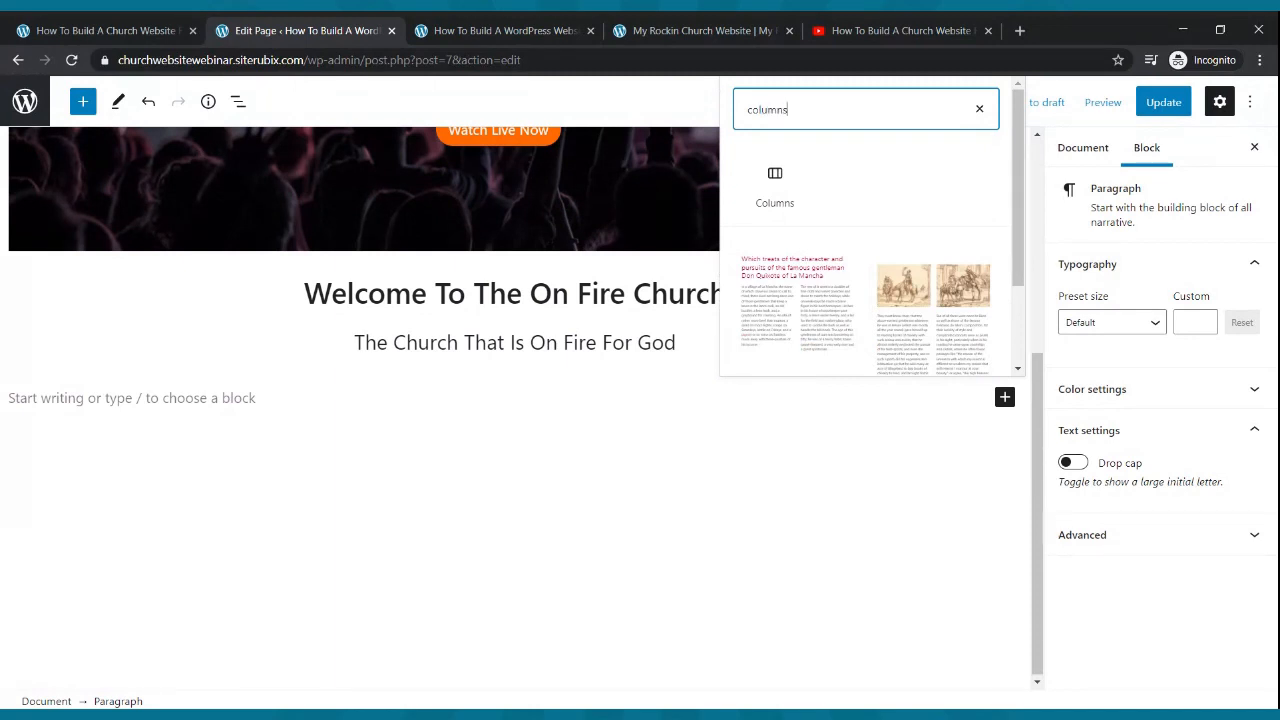
click(775, 185)
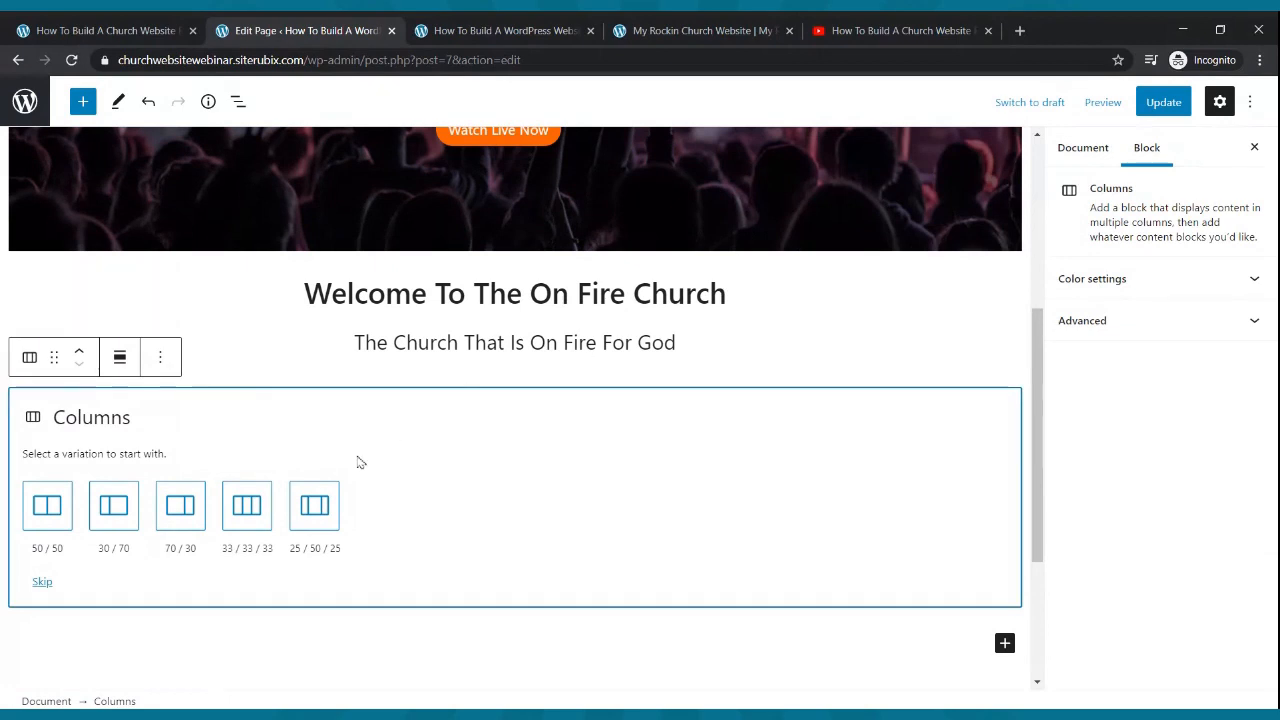
click(254, 505)
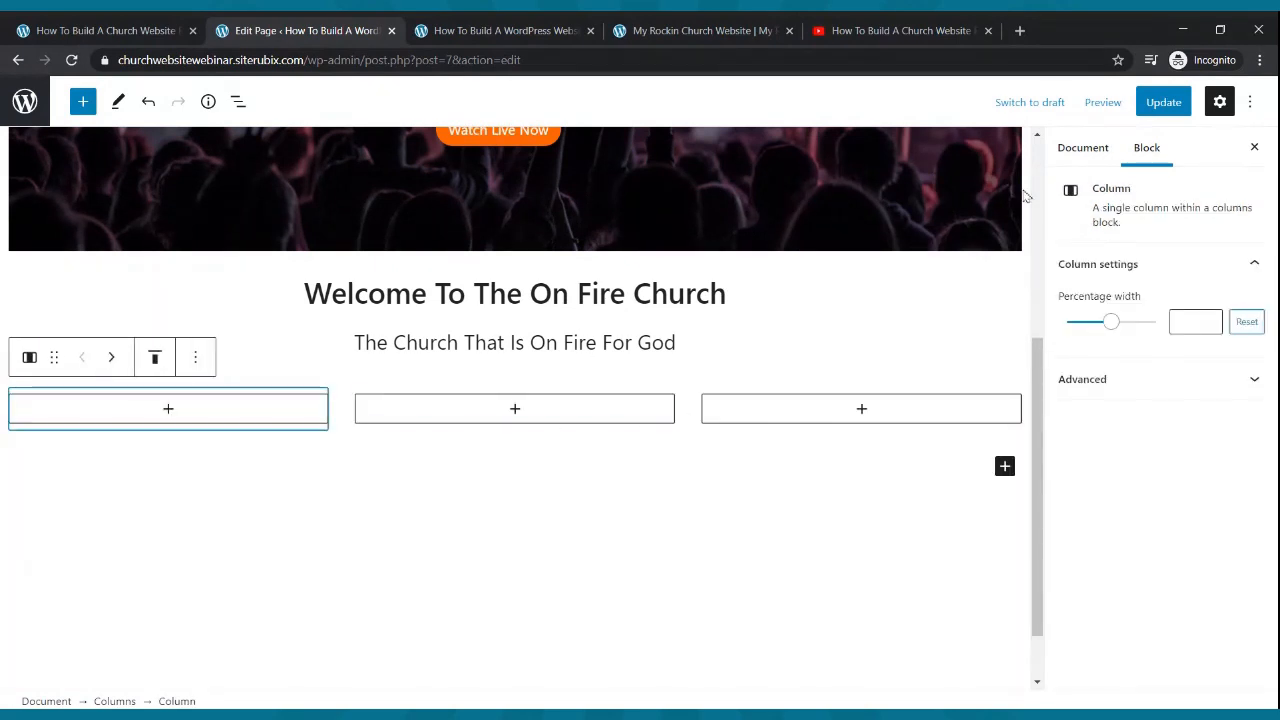
- Save the page and scroll through the Cool Church example site
click(1168, 104)
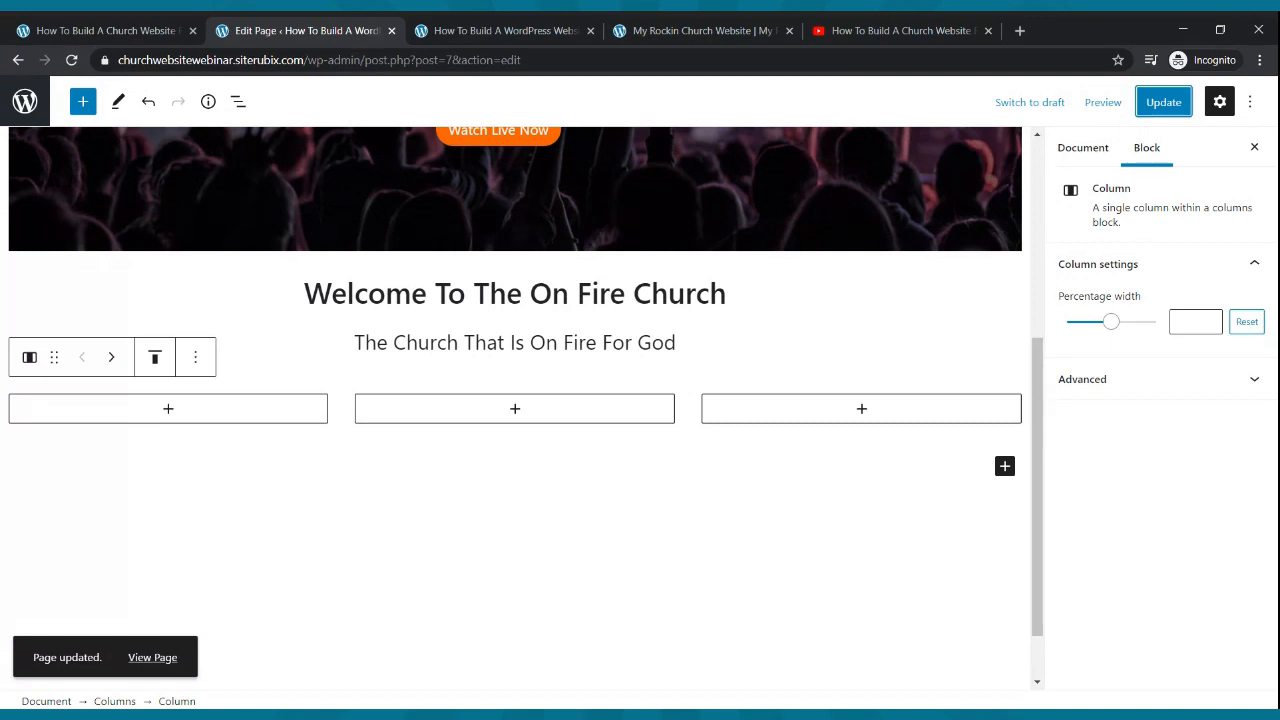
click(760, 30)
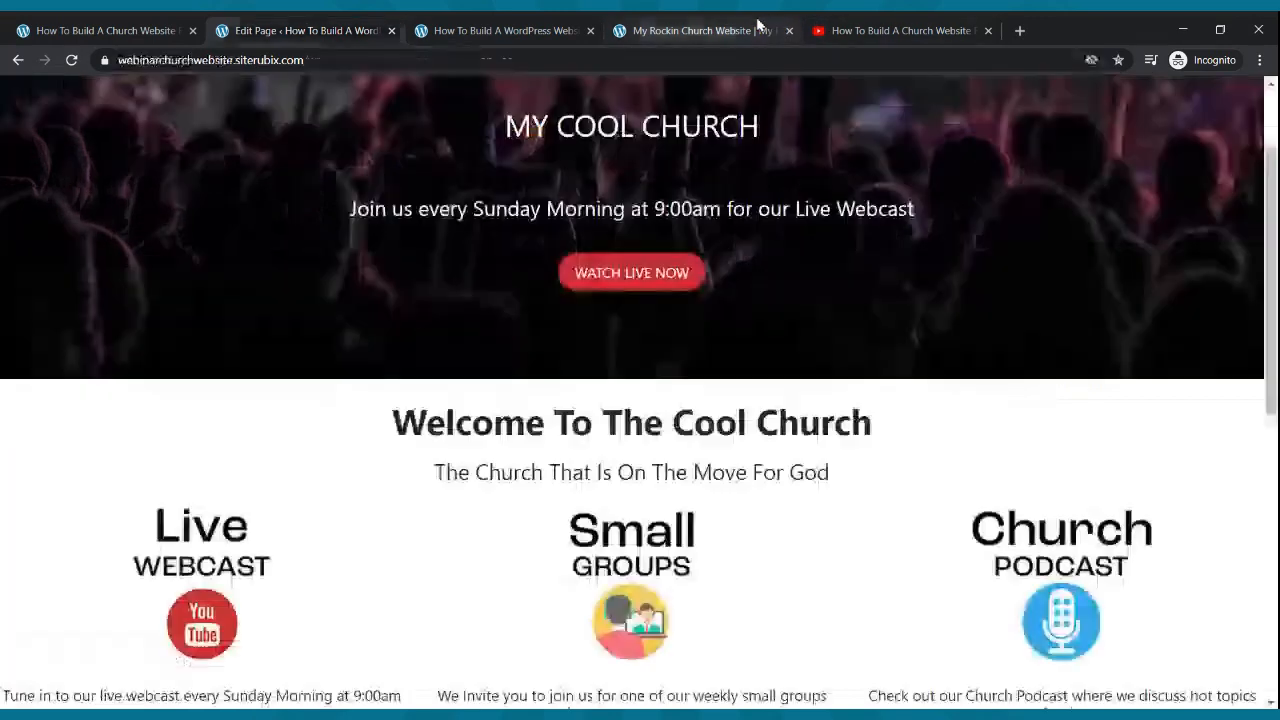
scroll(373, 525, down, 1)
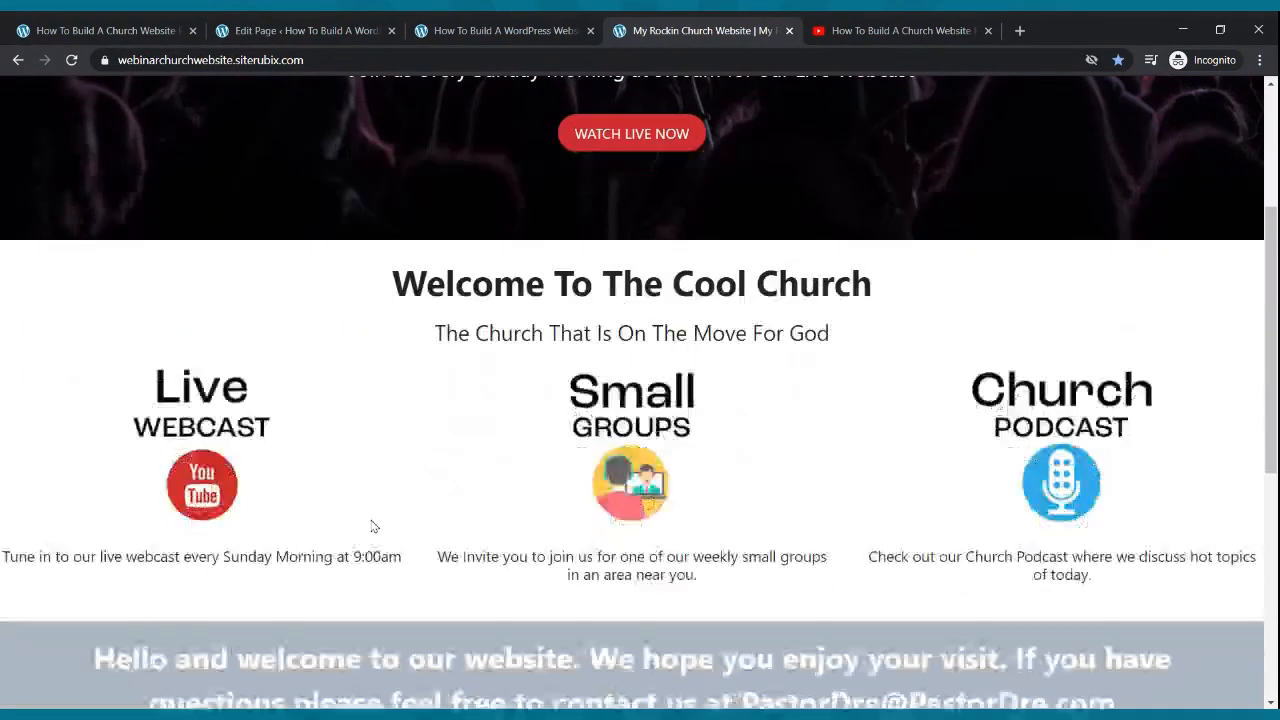
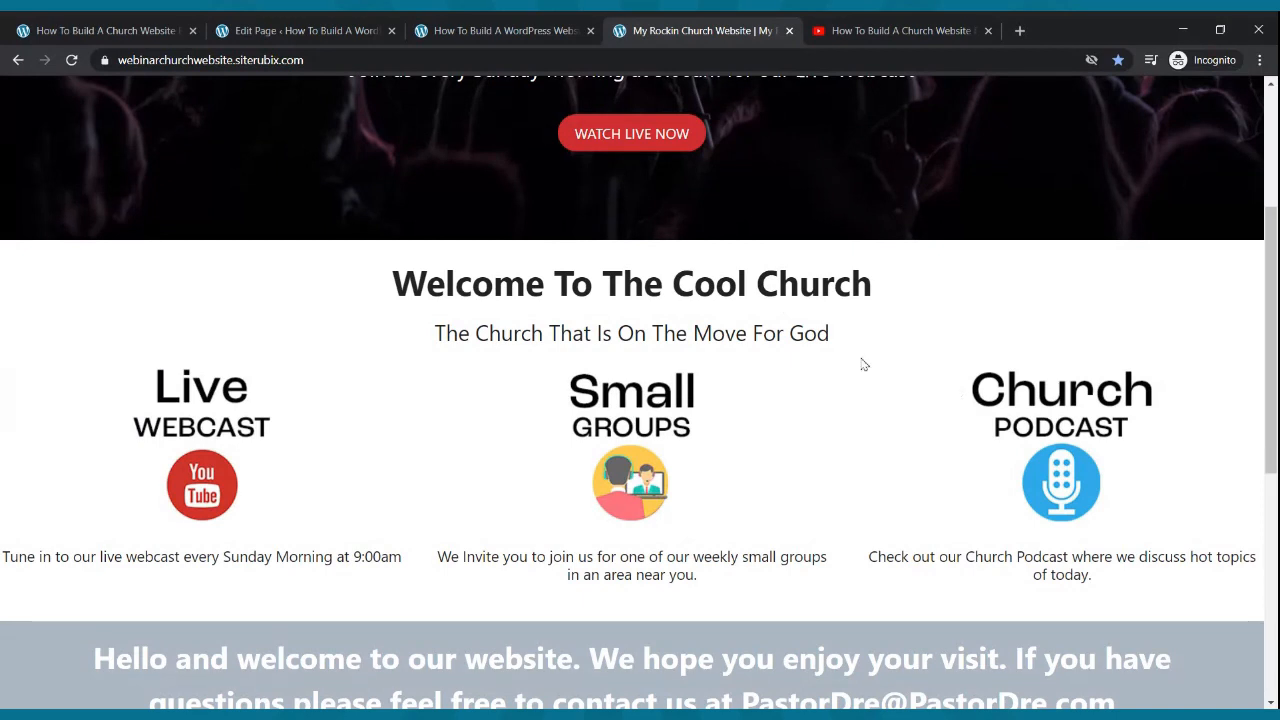
- Insert an Image block in the first column and upload the Live Webcast YouTube graphic
click(281, 25)
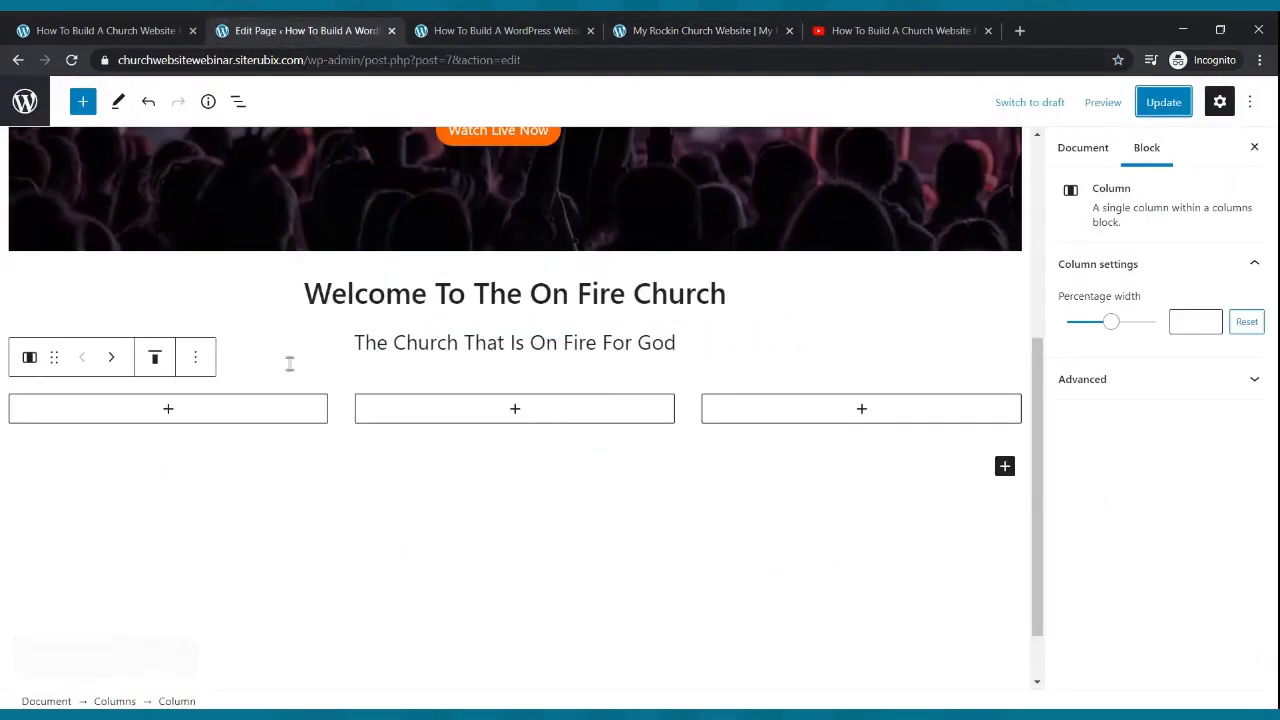
click(168, 410)
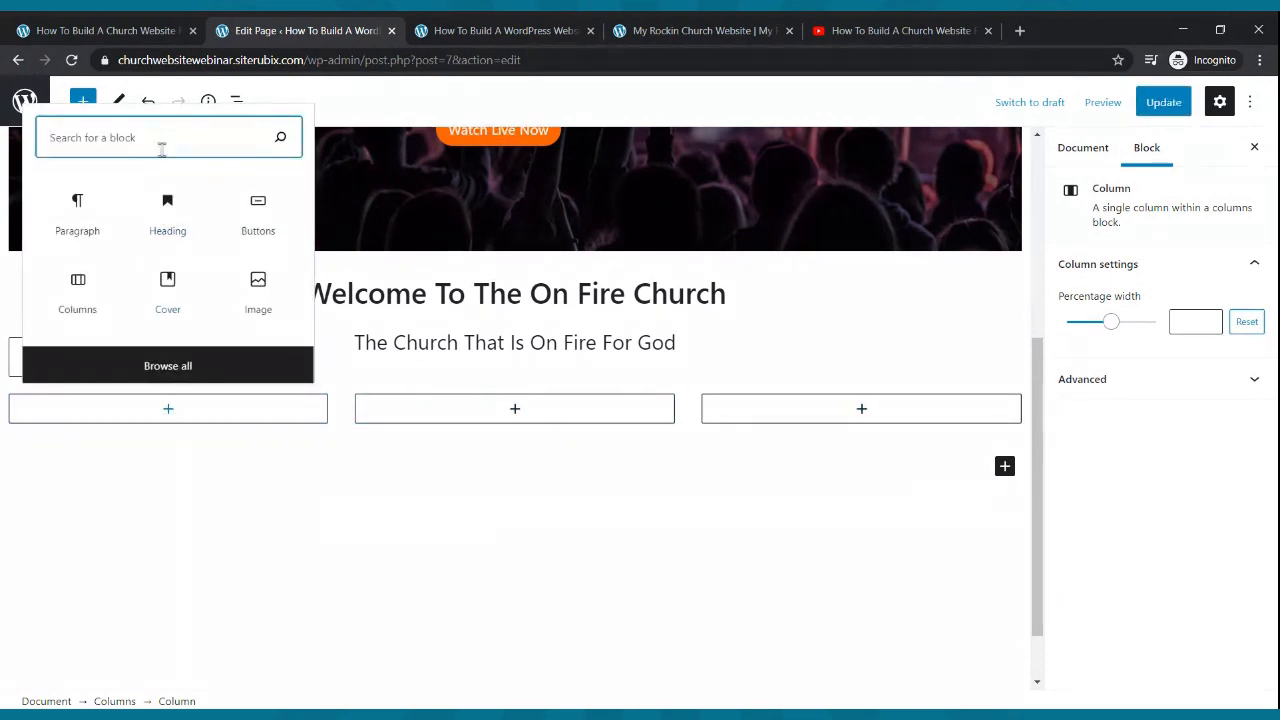
text(image)
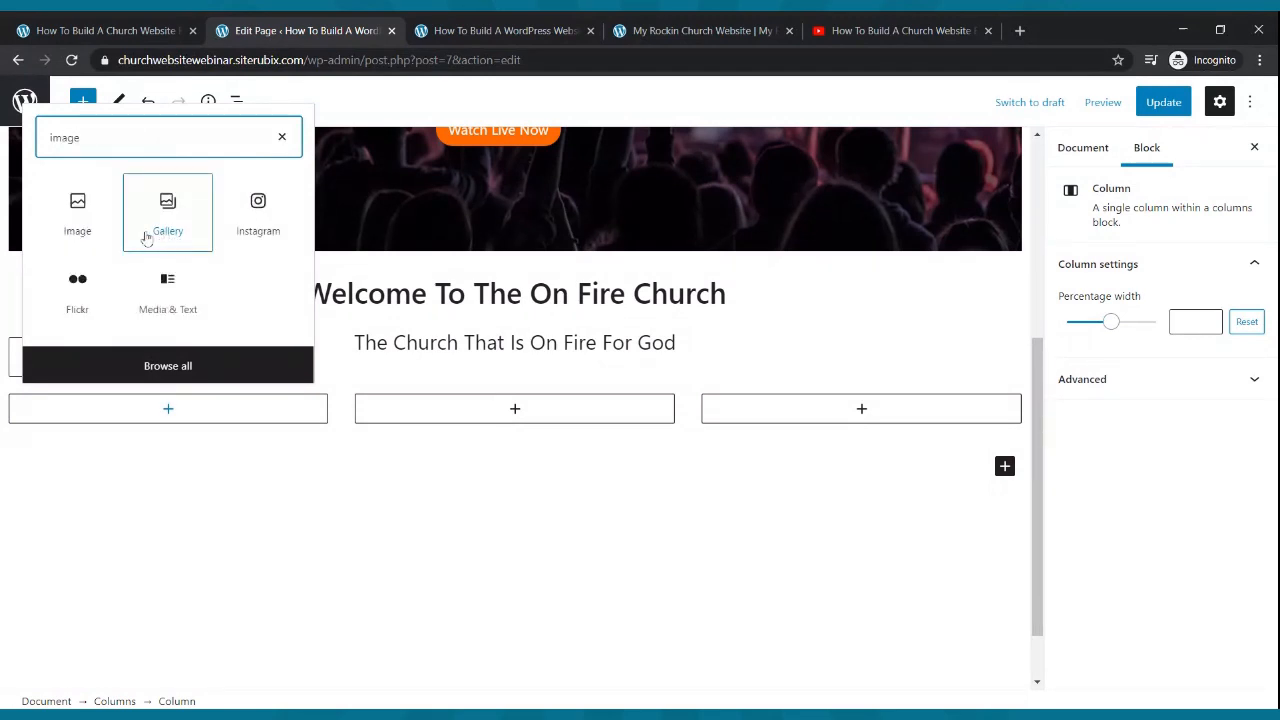
click(78, 212)
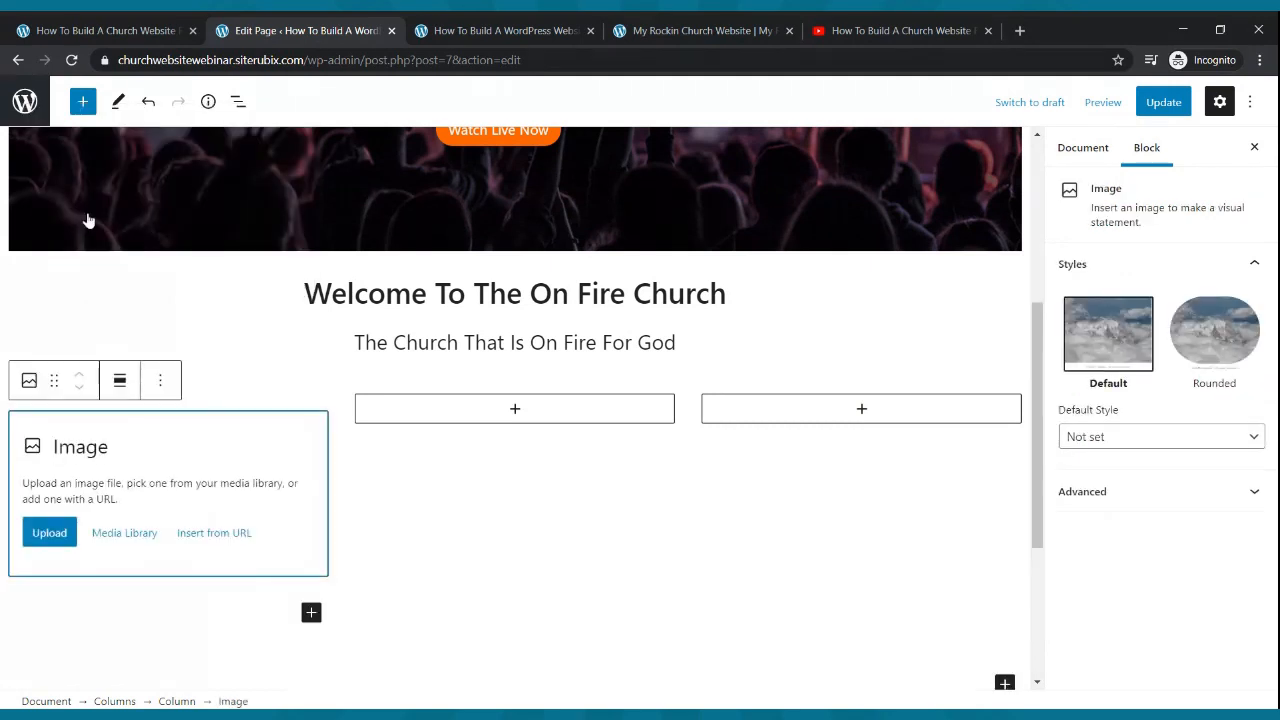
click(856, 38)
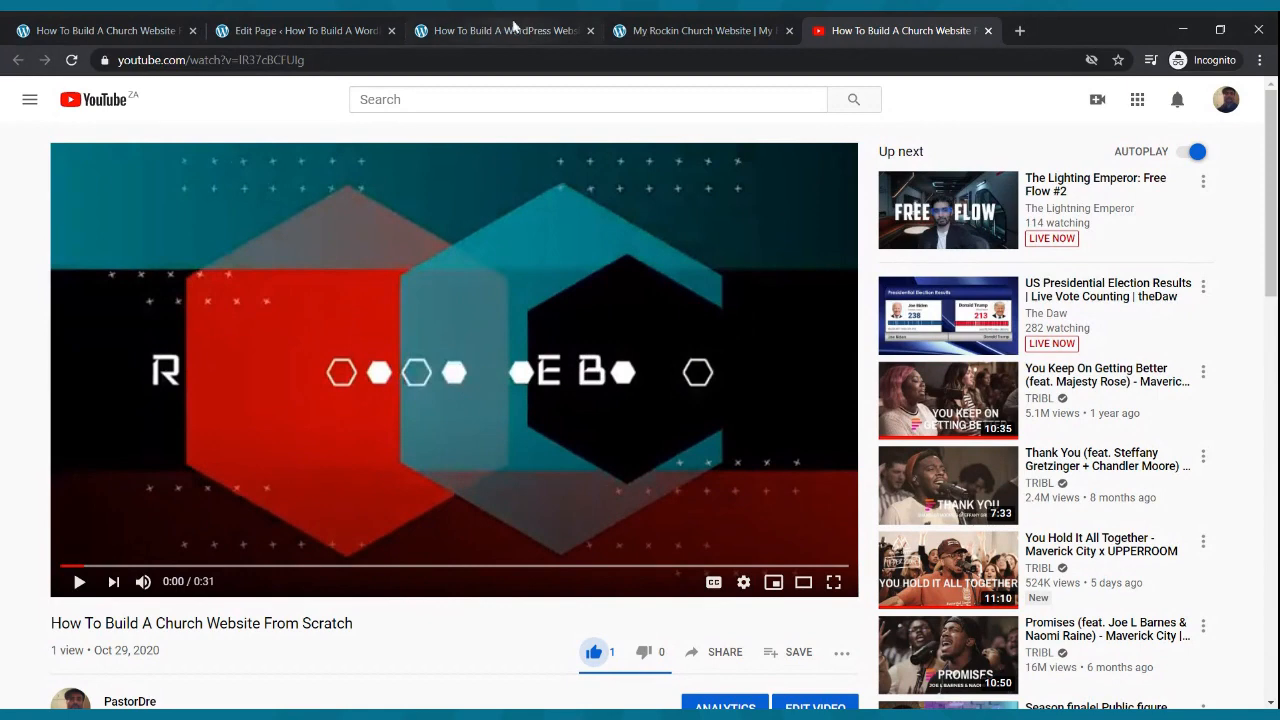
click(280, 31)
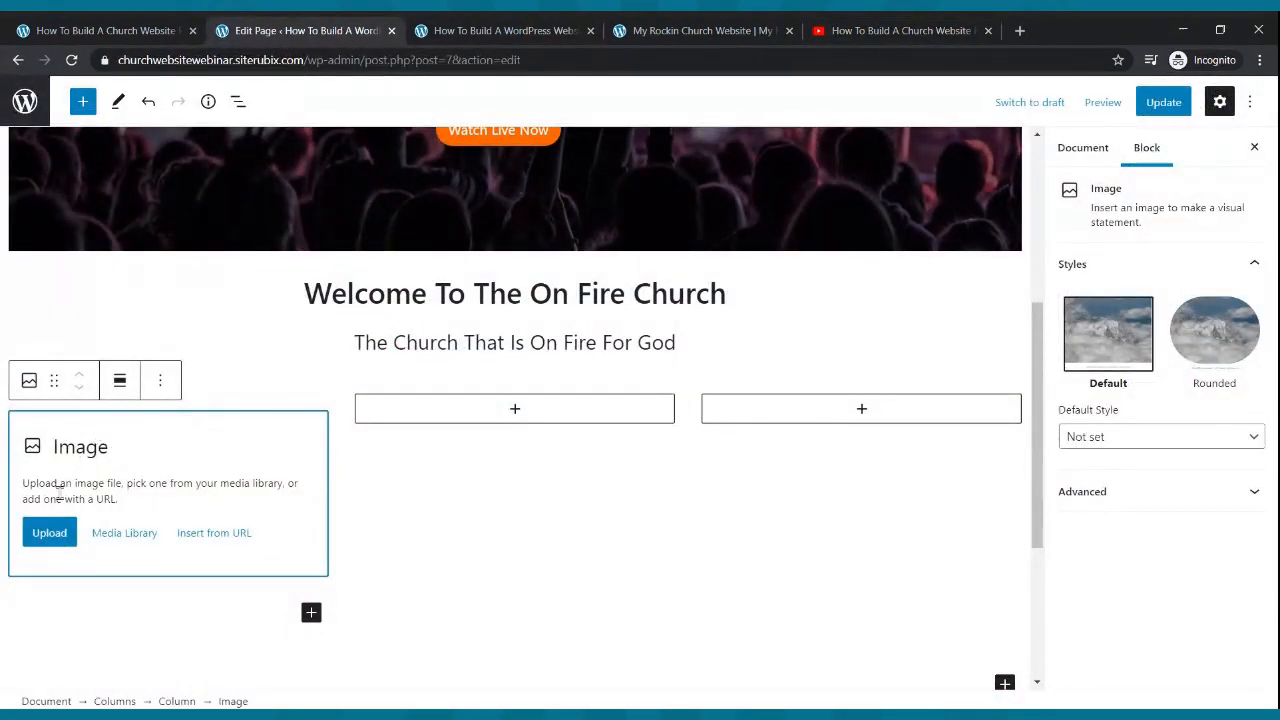
click(57, 545)
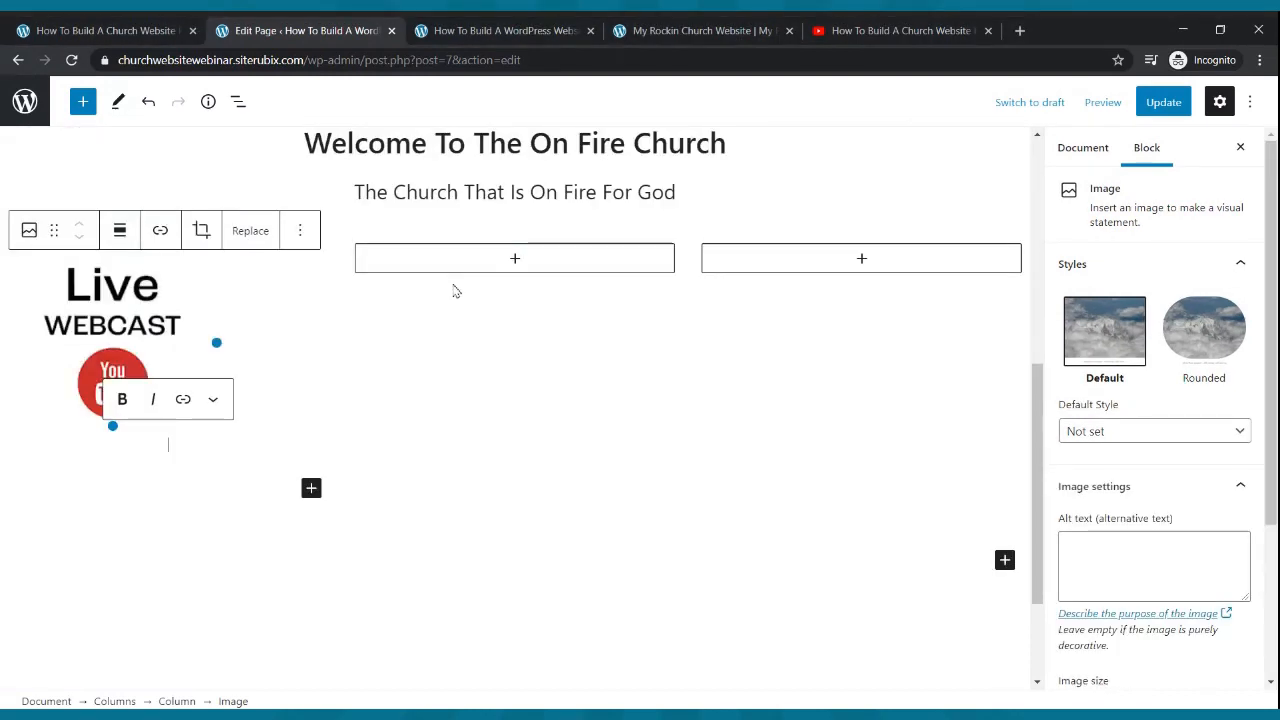
- Add an Image block in the second column with the Small Groups graphic
click(516, 259)
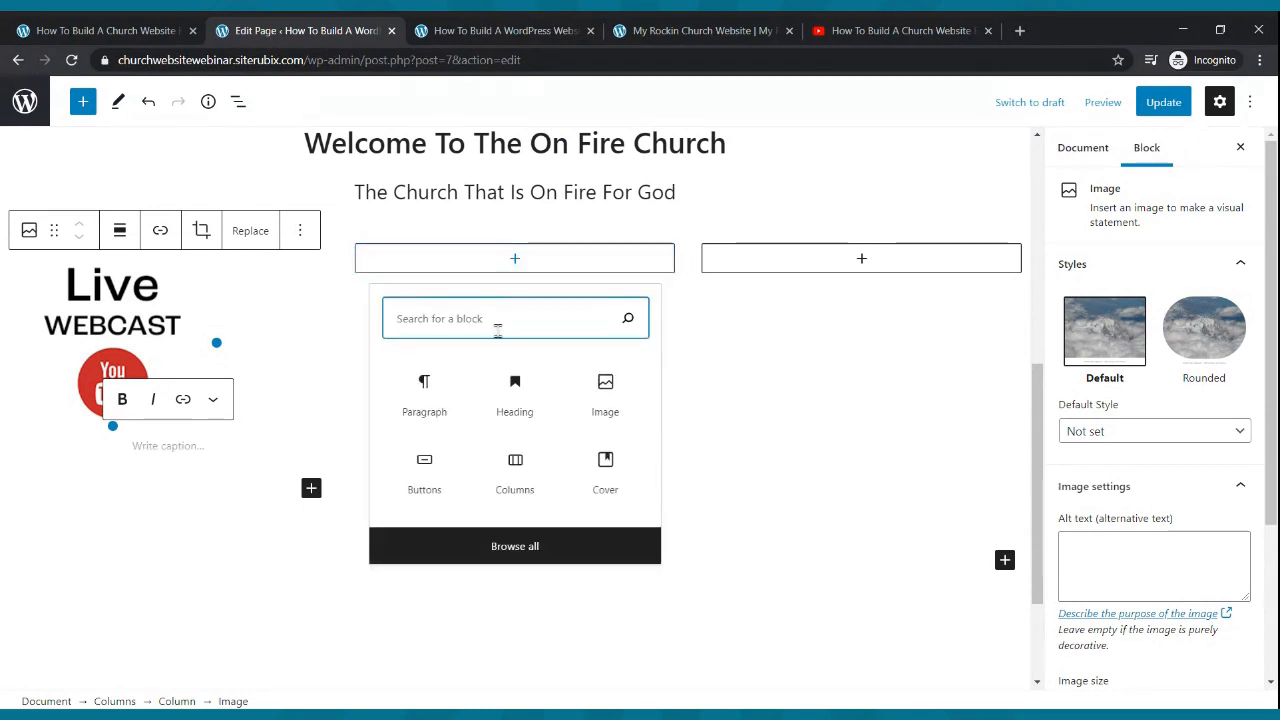
click(626, 396)
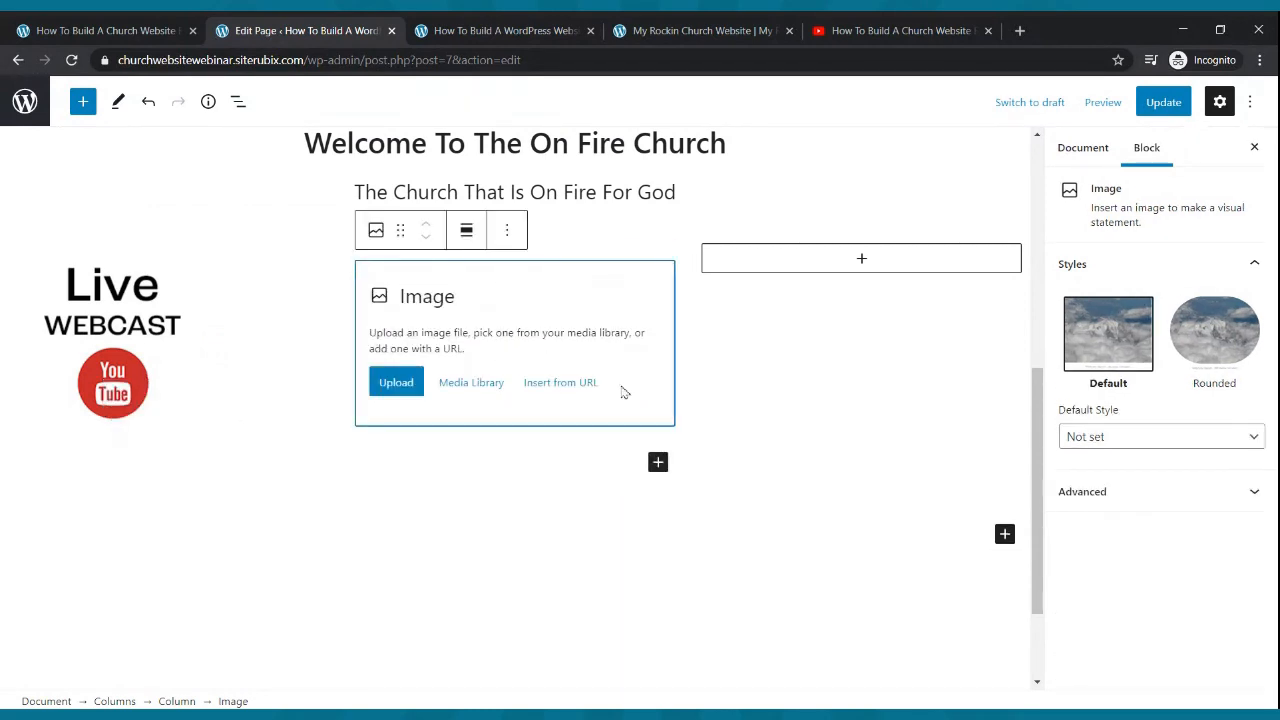
click(395, 385)
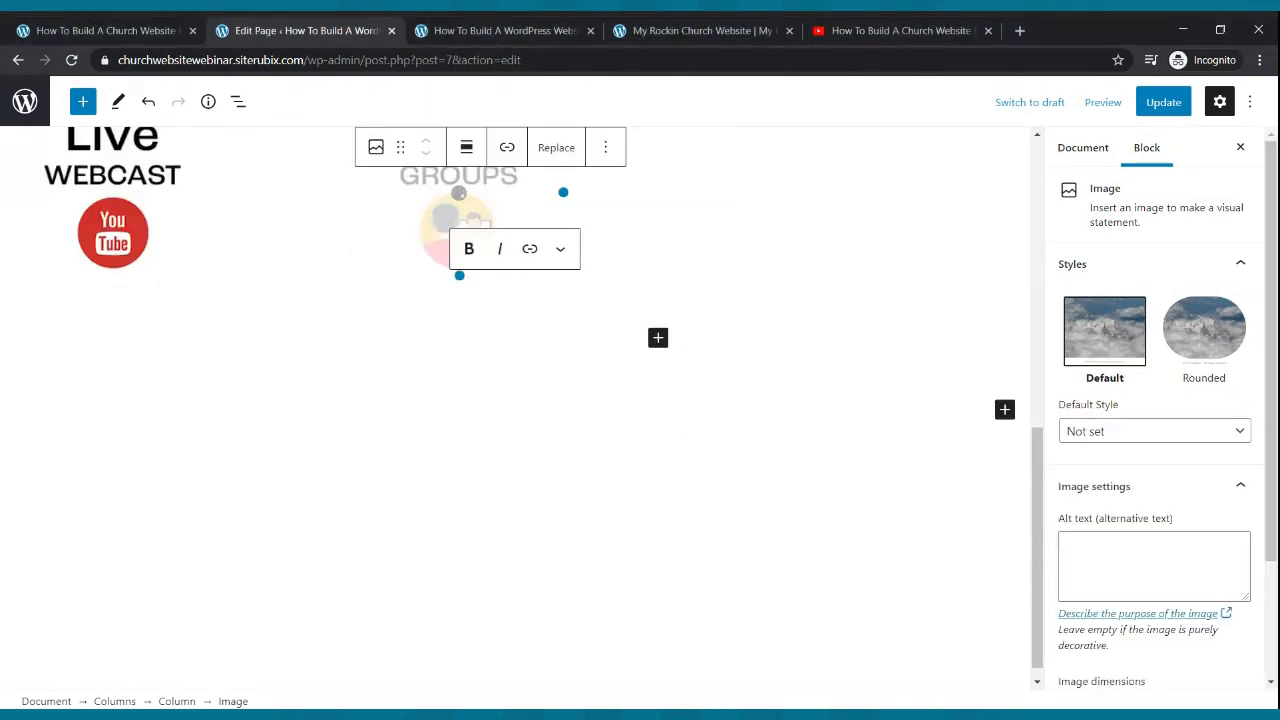
scroll(784, 354, up, 2)
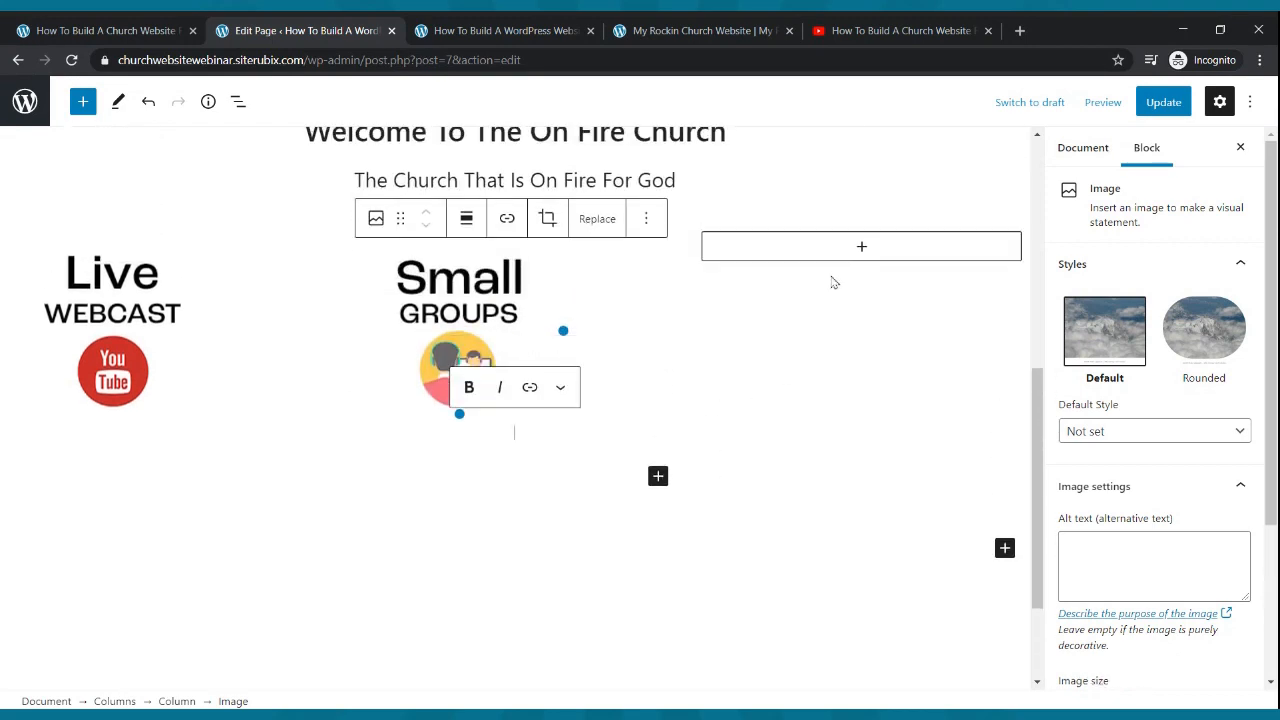
- Add the Church Podcast graphic to the third column, update the page, and switch to the live site
click(860, 248)
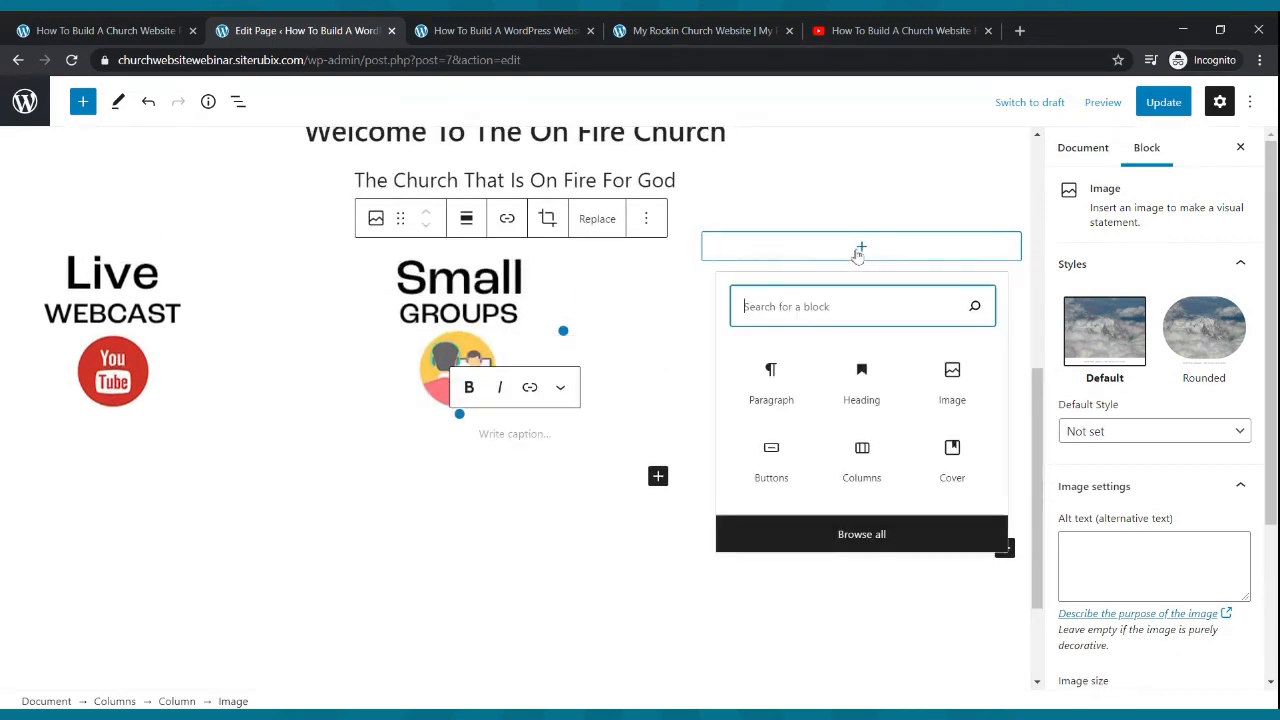
click(957, 408)
click(743, 371)
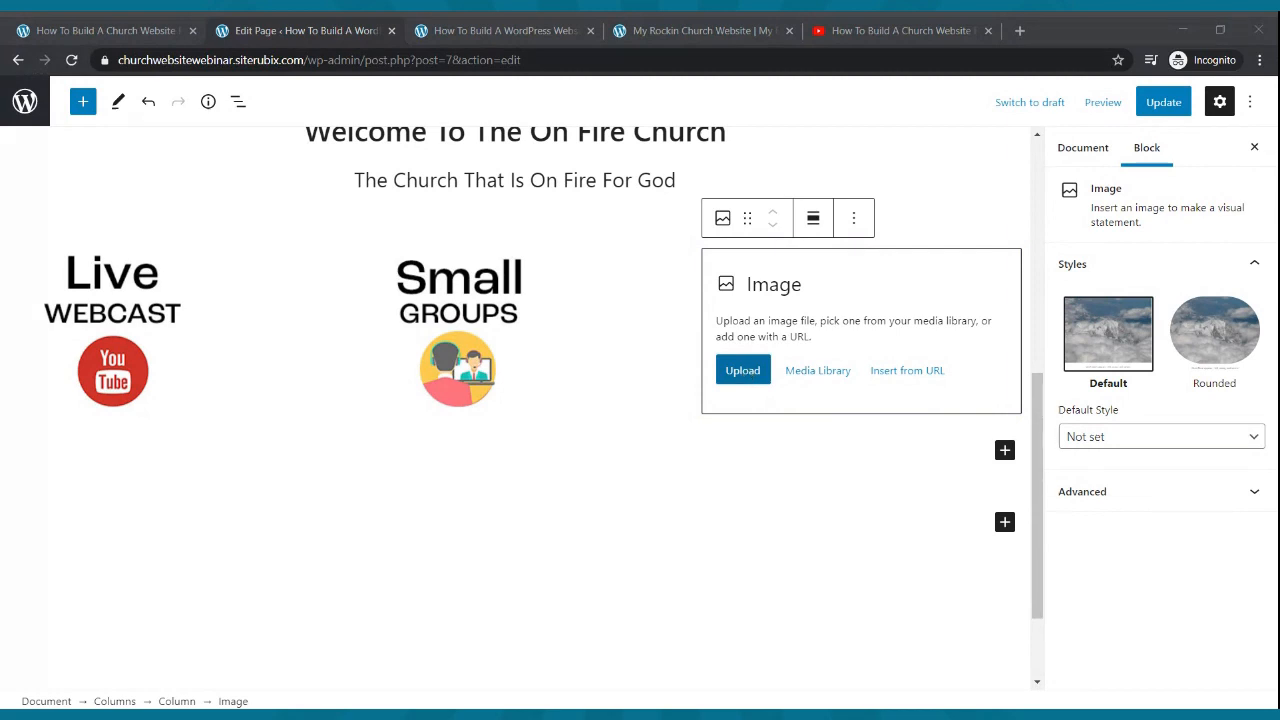
scroll(527, 359, down, 2)
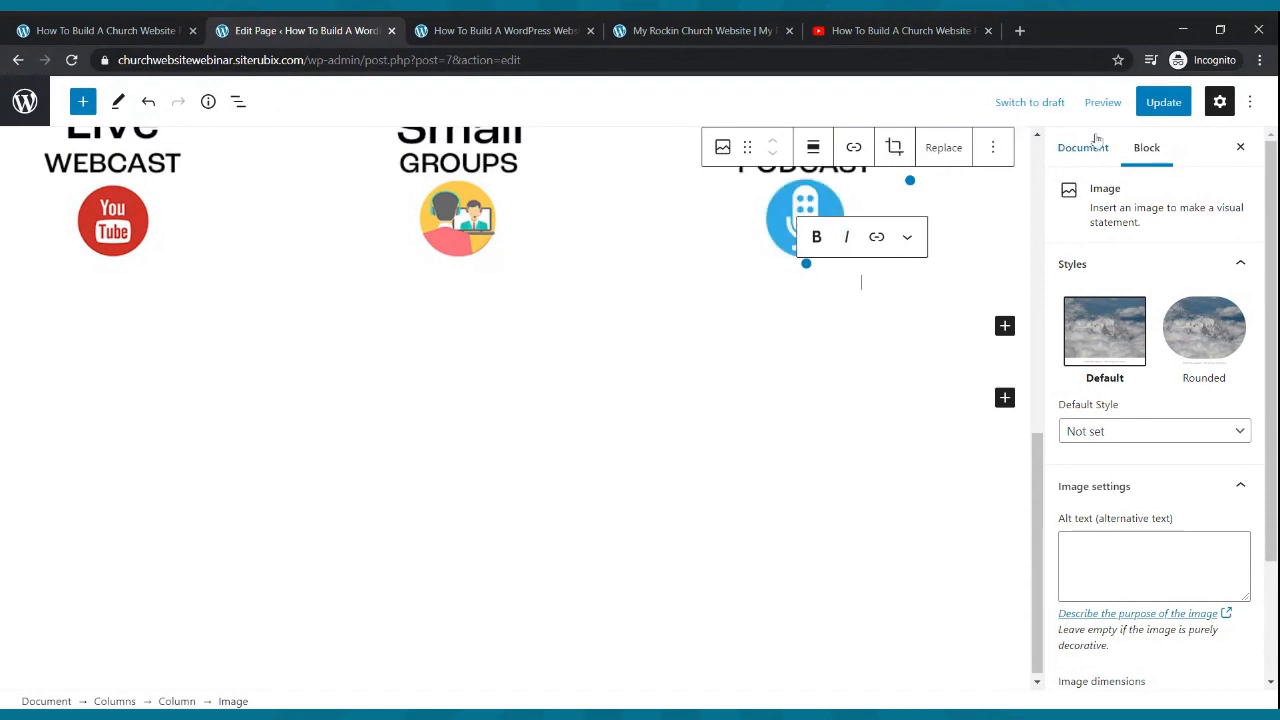
click(1163, 101)
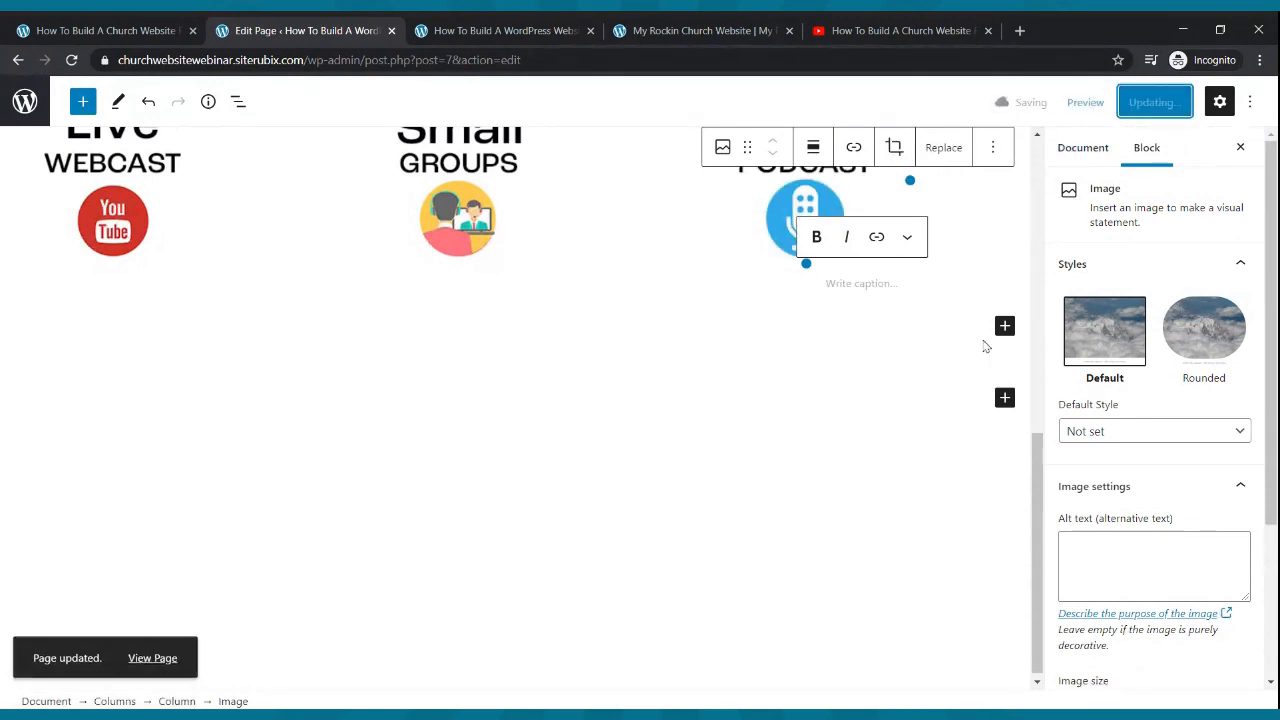
click(505, 30)
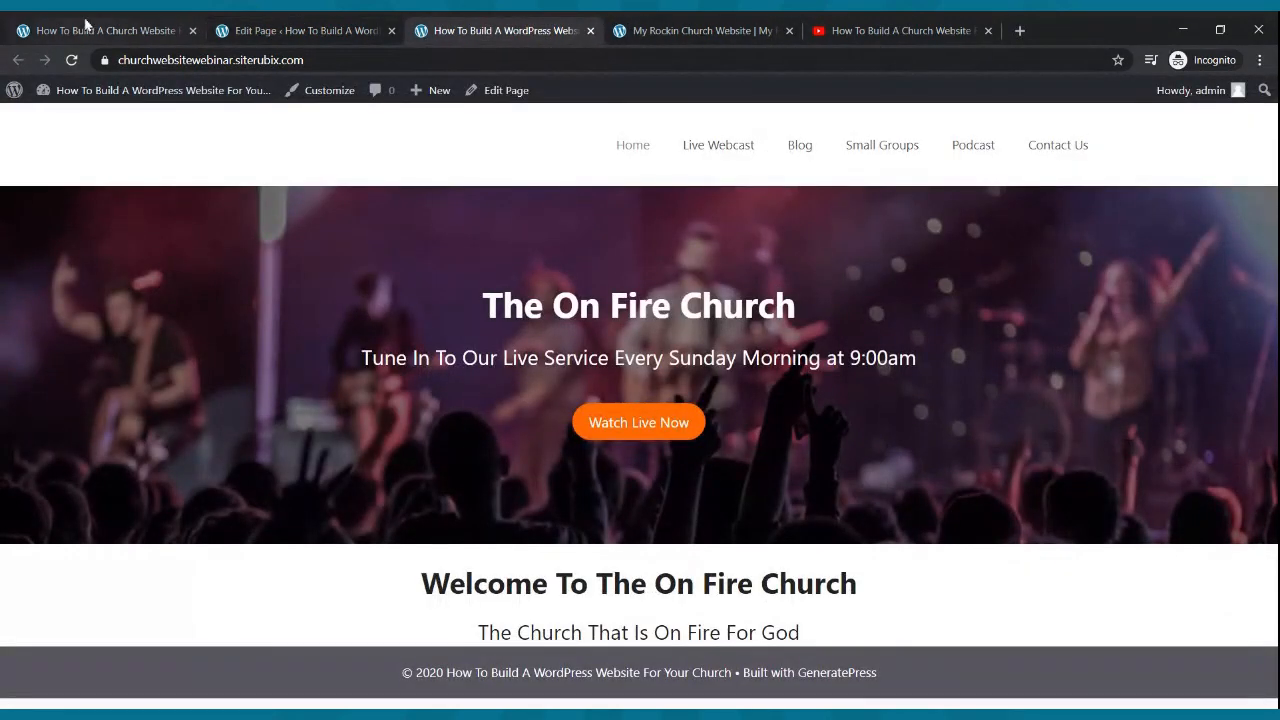
- Reload the live site to see the three column graphics, compare with Cool Church, and return to editing
click(71, 60)
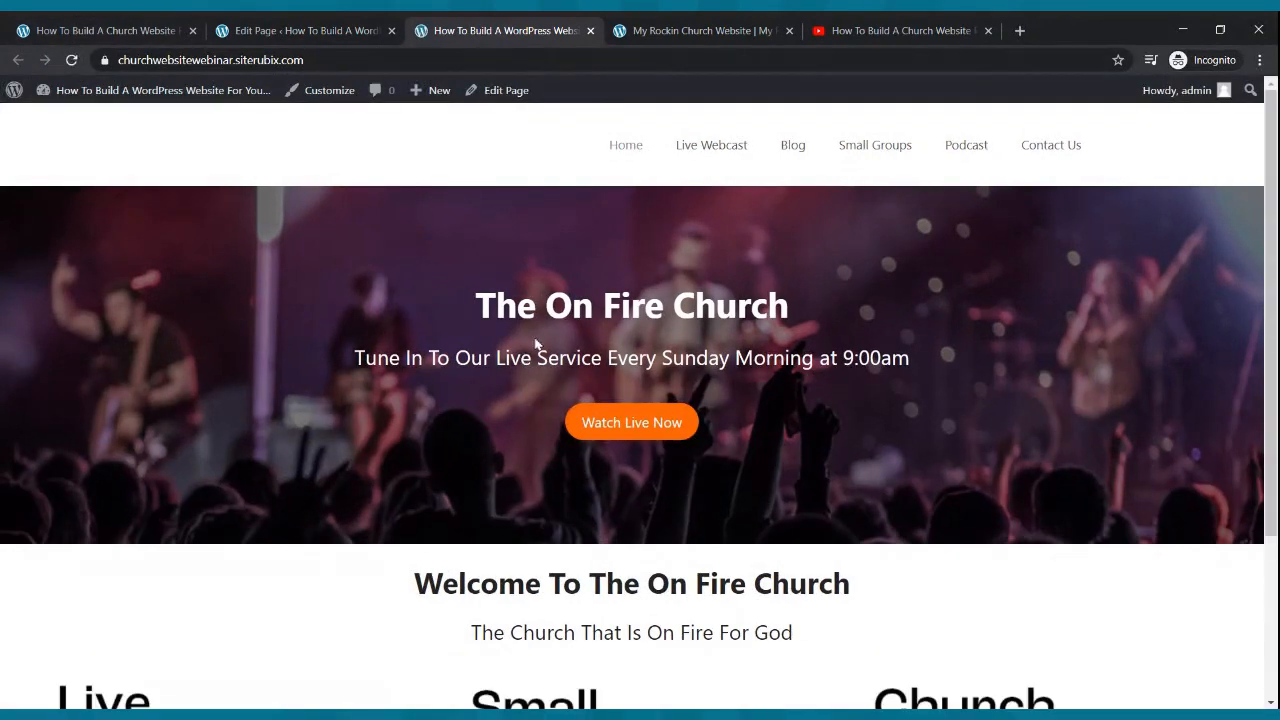
scroll(538, 345, down, 3)
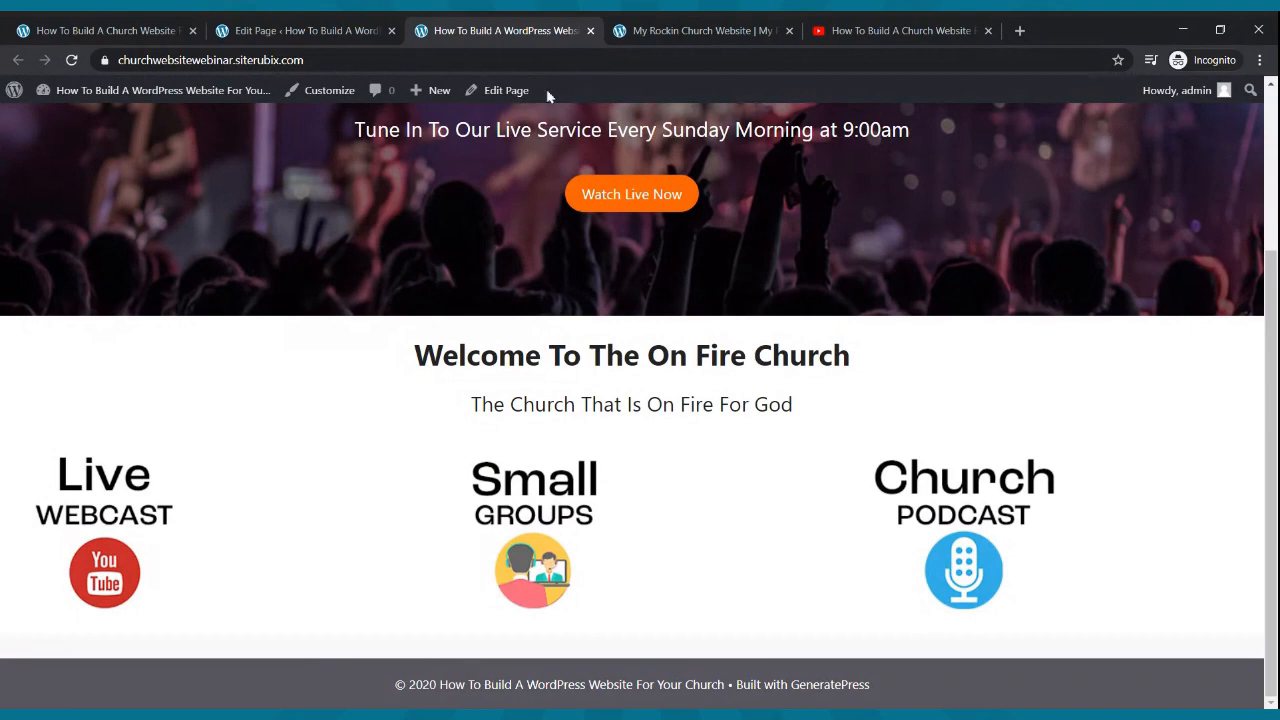
click(690, 30)
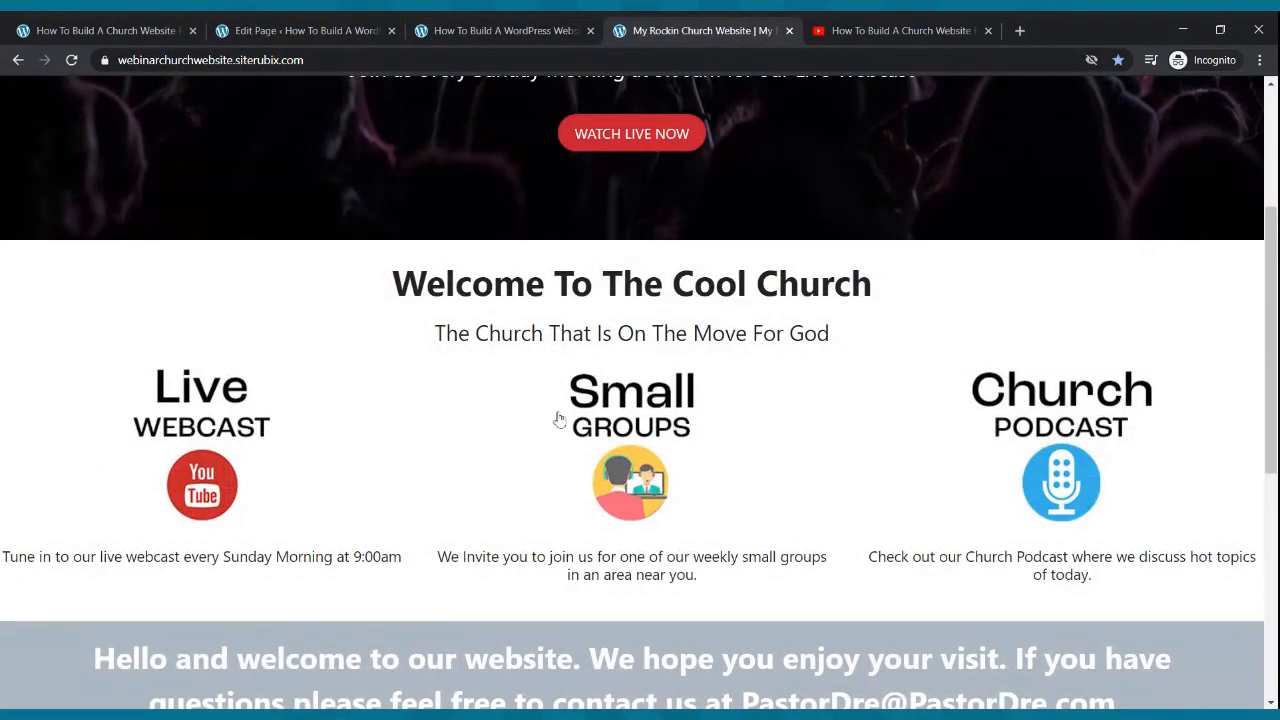
click(320, 31)
scroll(471, 280, up, 4)
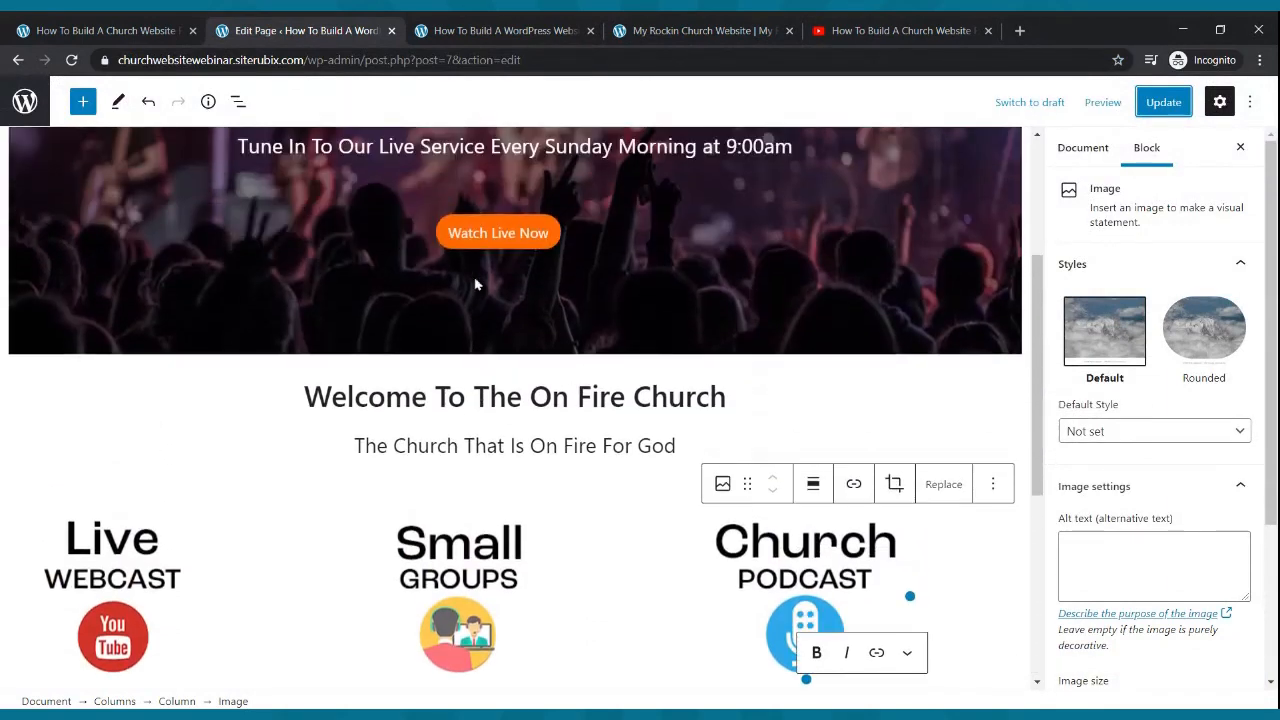
- Apply Align center to the Live Webcast, Small Groups and Church Podcast images, then Update
click(130, 565)
scroll(130, 555, down, 3)
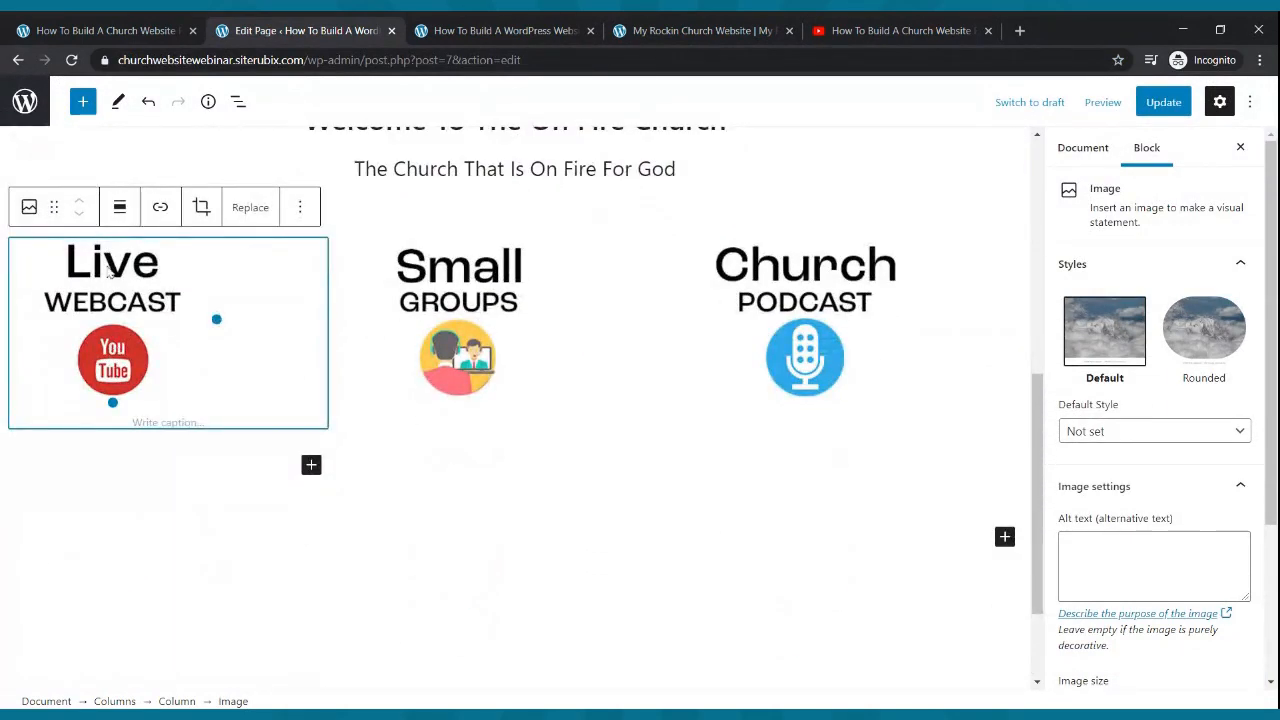
click(119, 207)
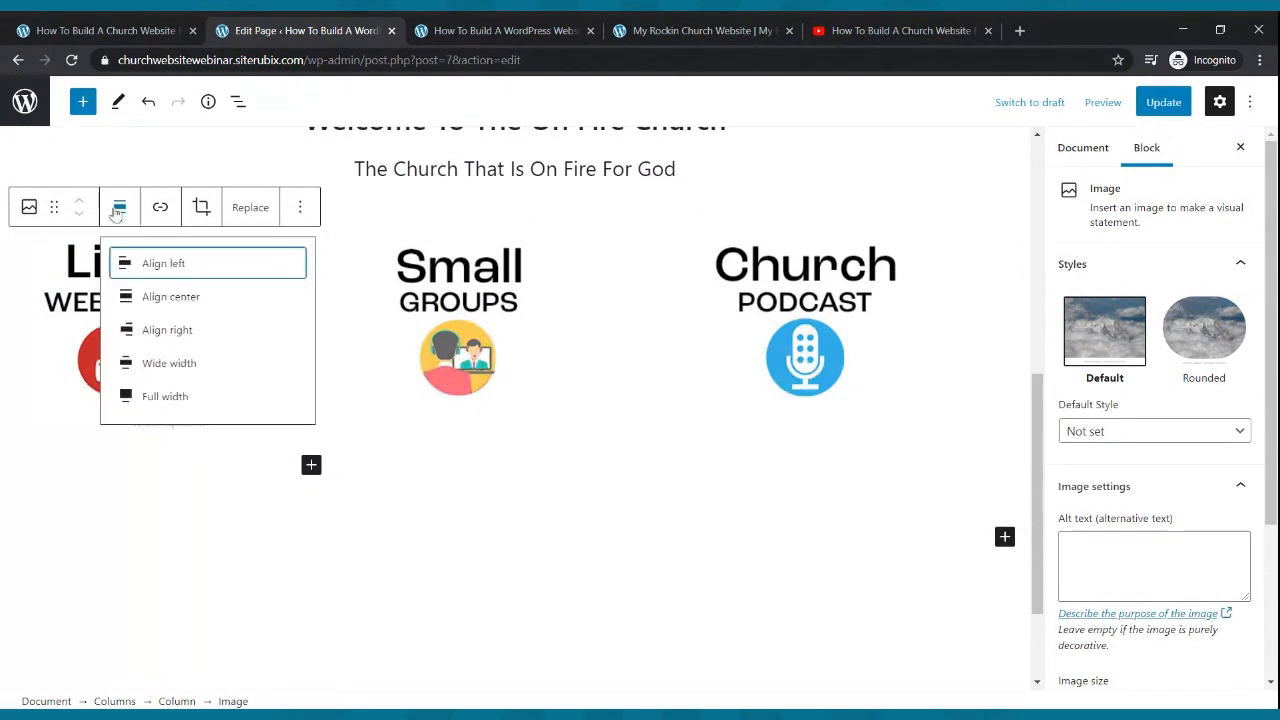
click(151, 307)
click(468, 330)
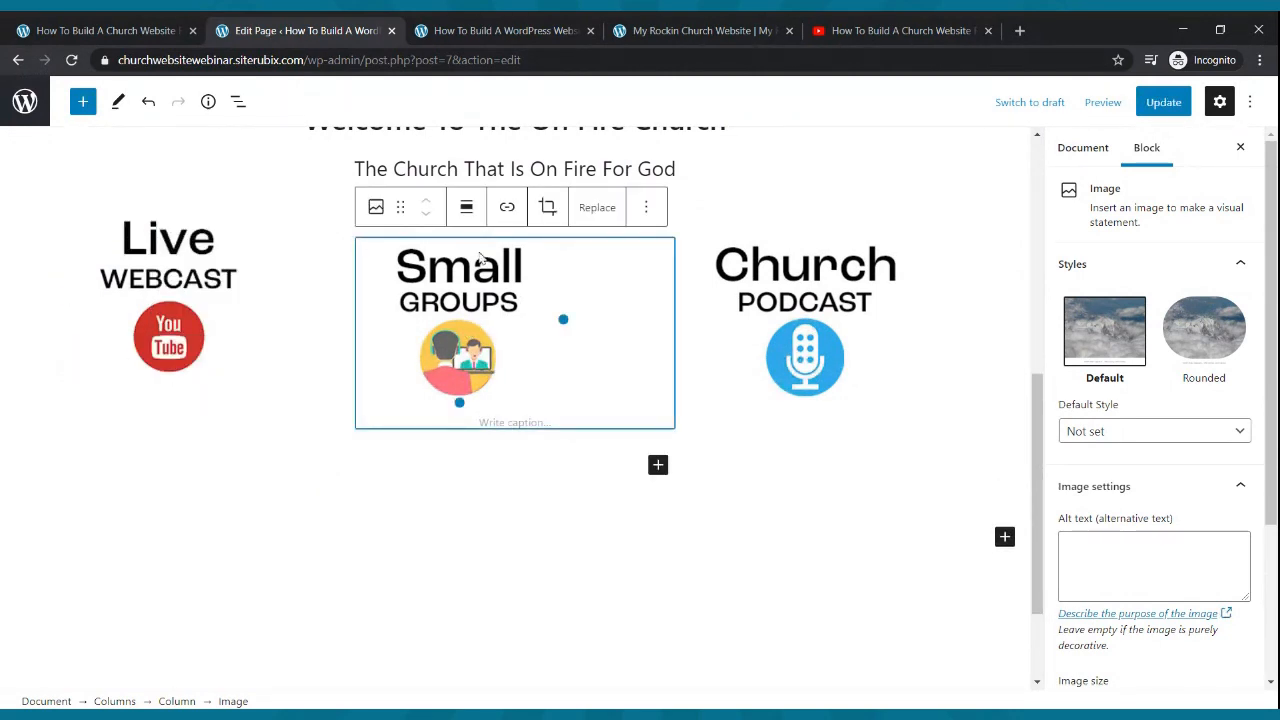
click(466, 207)
click(498, 298)
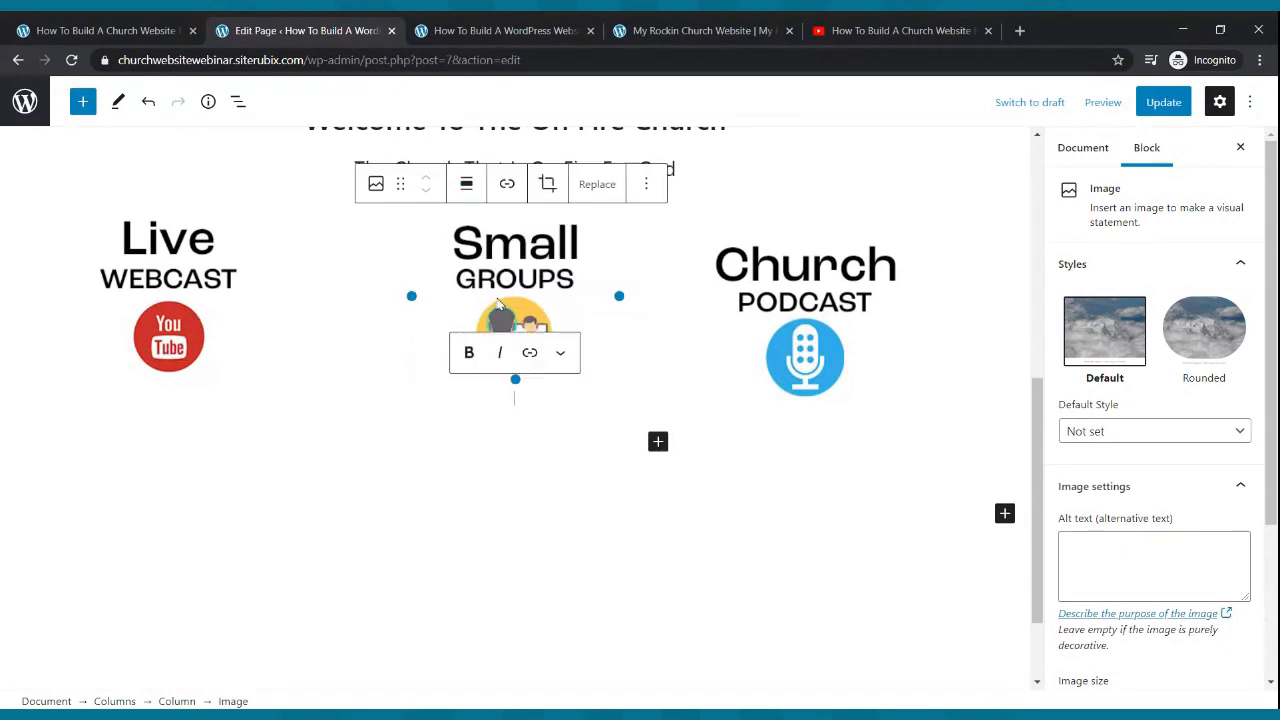
click(818, 292)
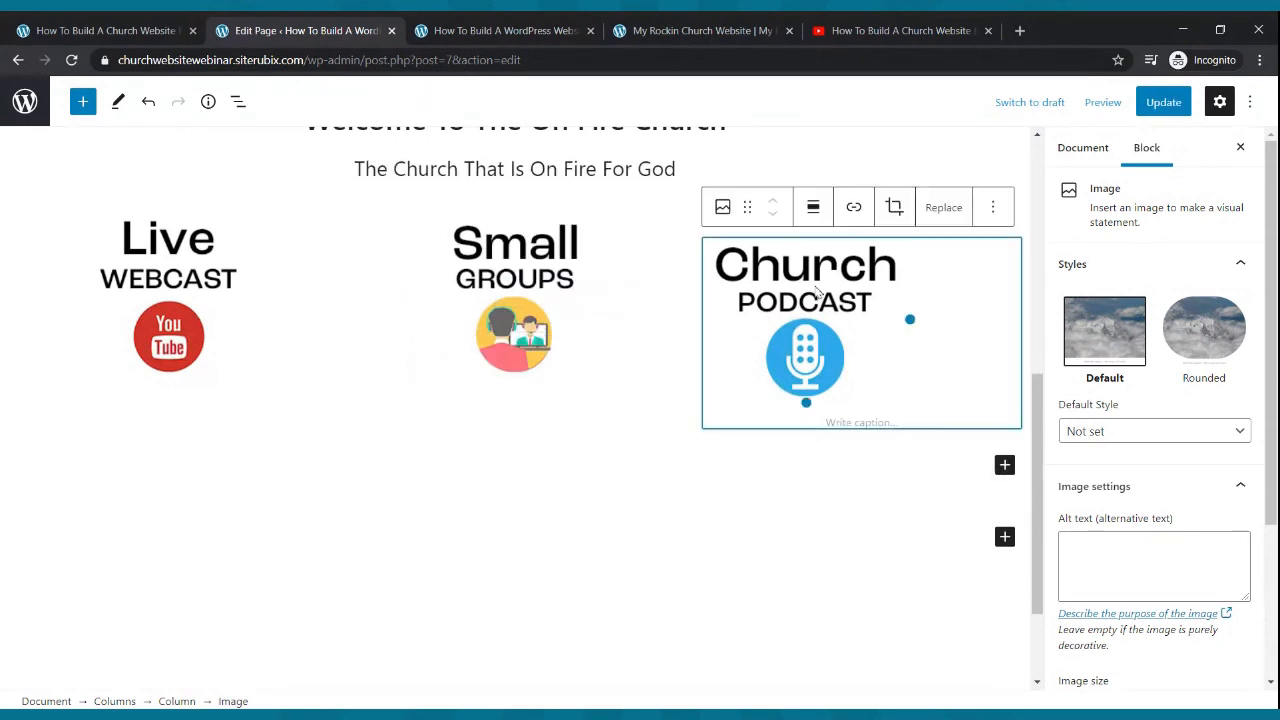
click(813, 210)
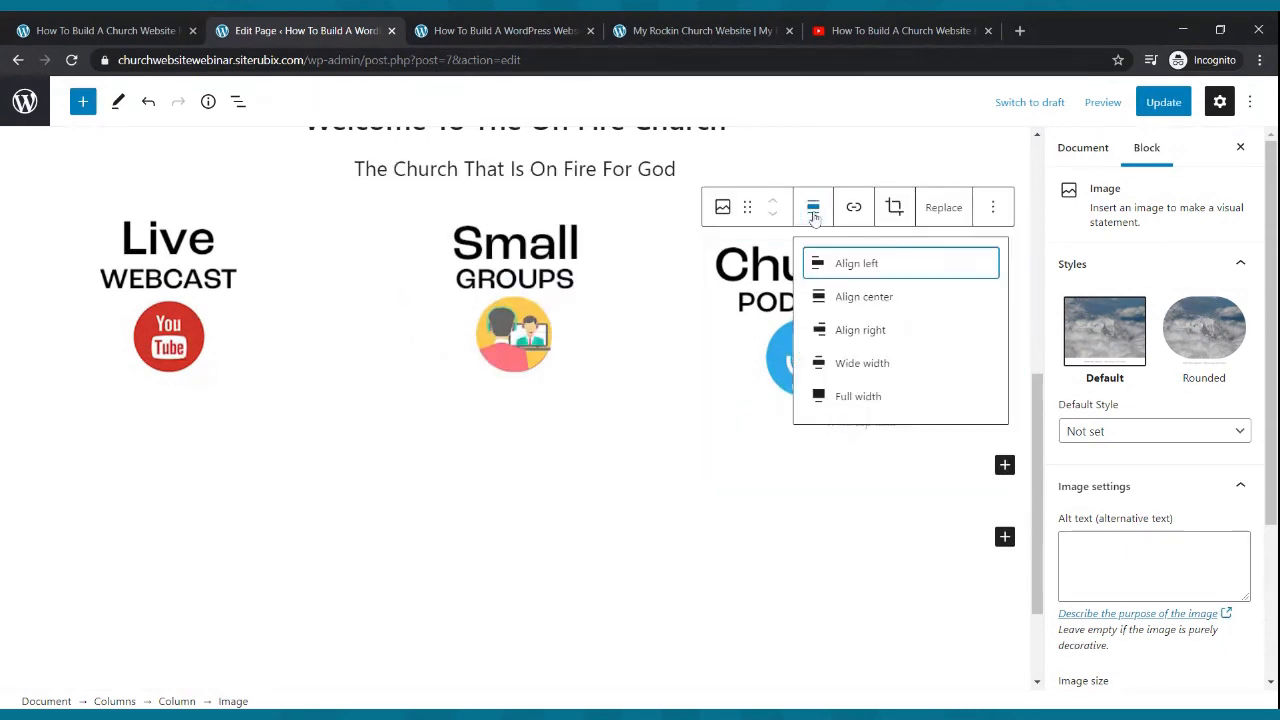
click(850, 297)
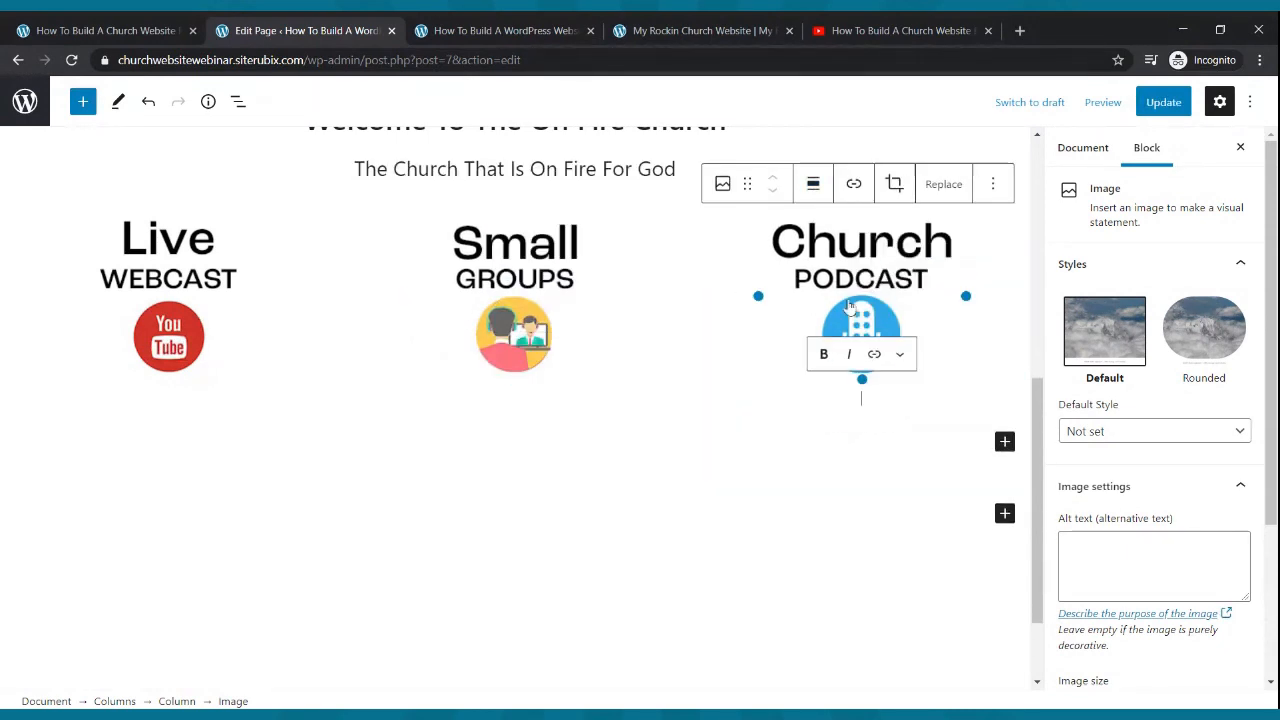
click(1160, 102)
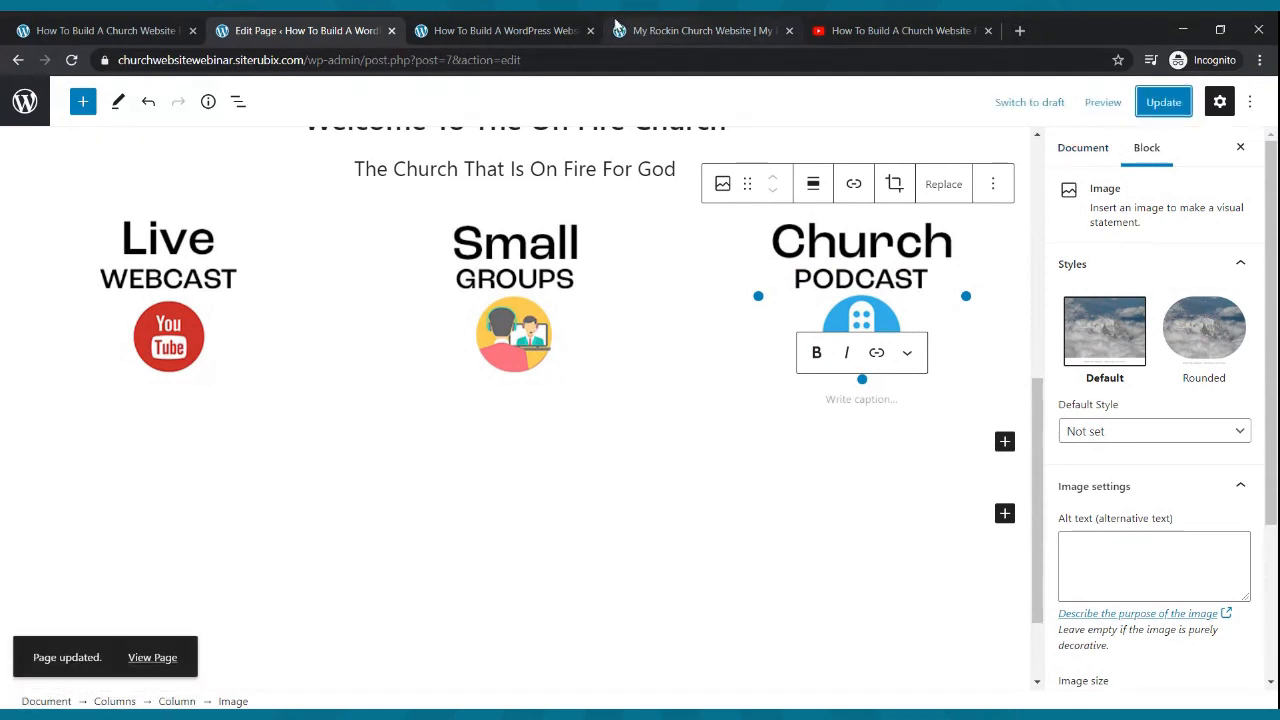
- Reload the live site to confirm the three icons are now centred
click(530, 25)
click(71, 60)
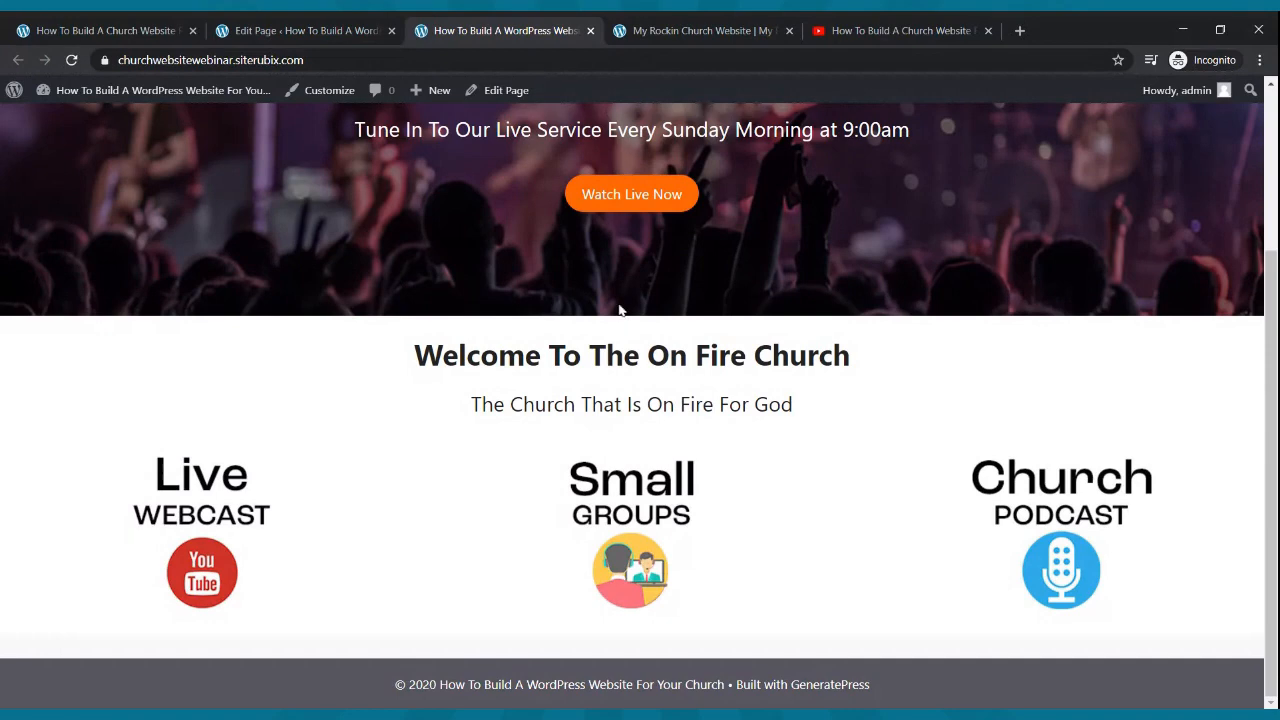
scroll(619, 311, up, 3)
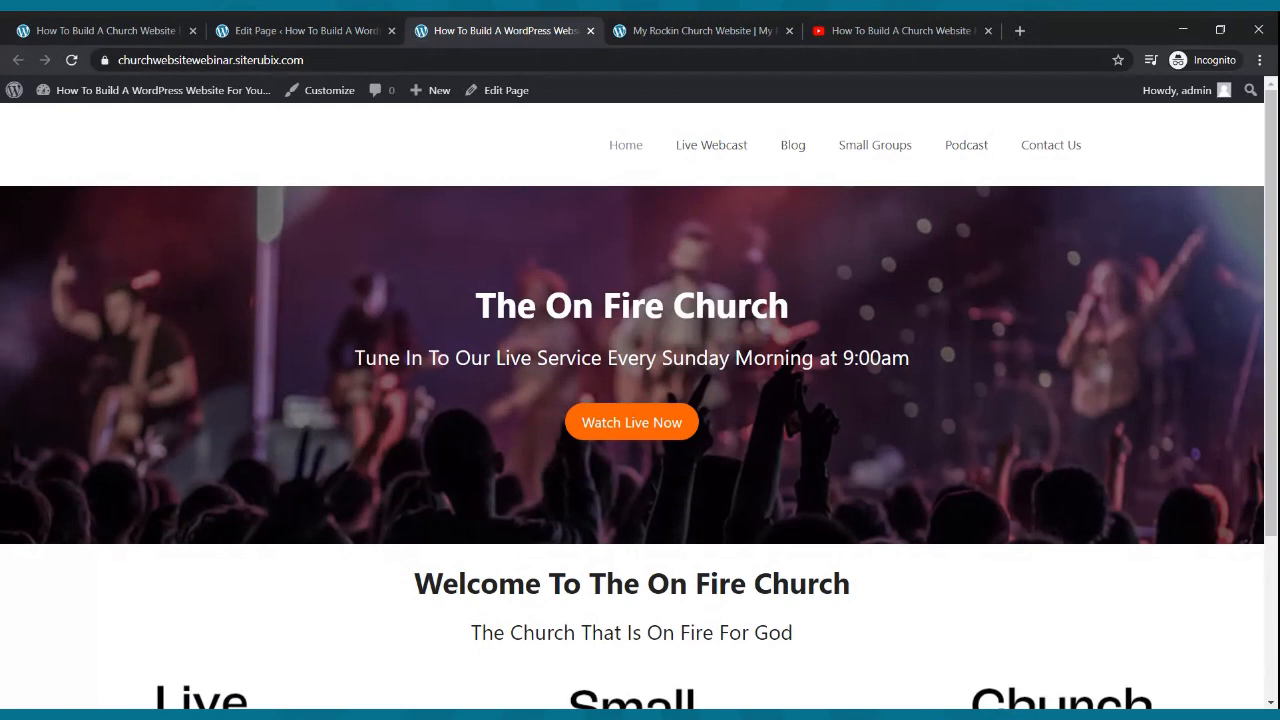
scroll(787, 296, down, 3)
scroll(787, 296, up, 3)
scroll(786, 291, down, 3)
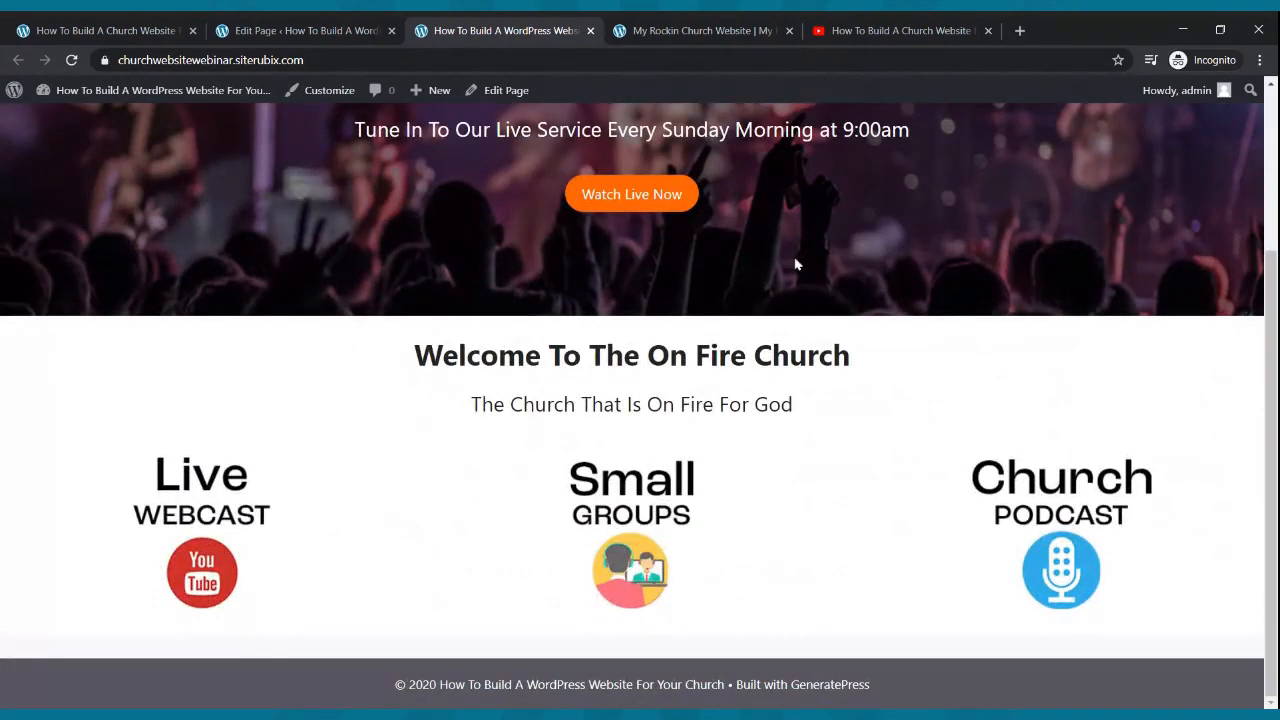
- Copy the Live Webcast caption sentence from the old church site and return to the editor
click(729, 30)
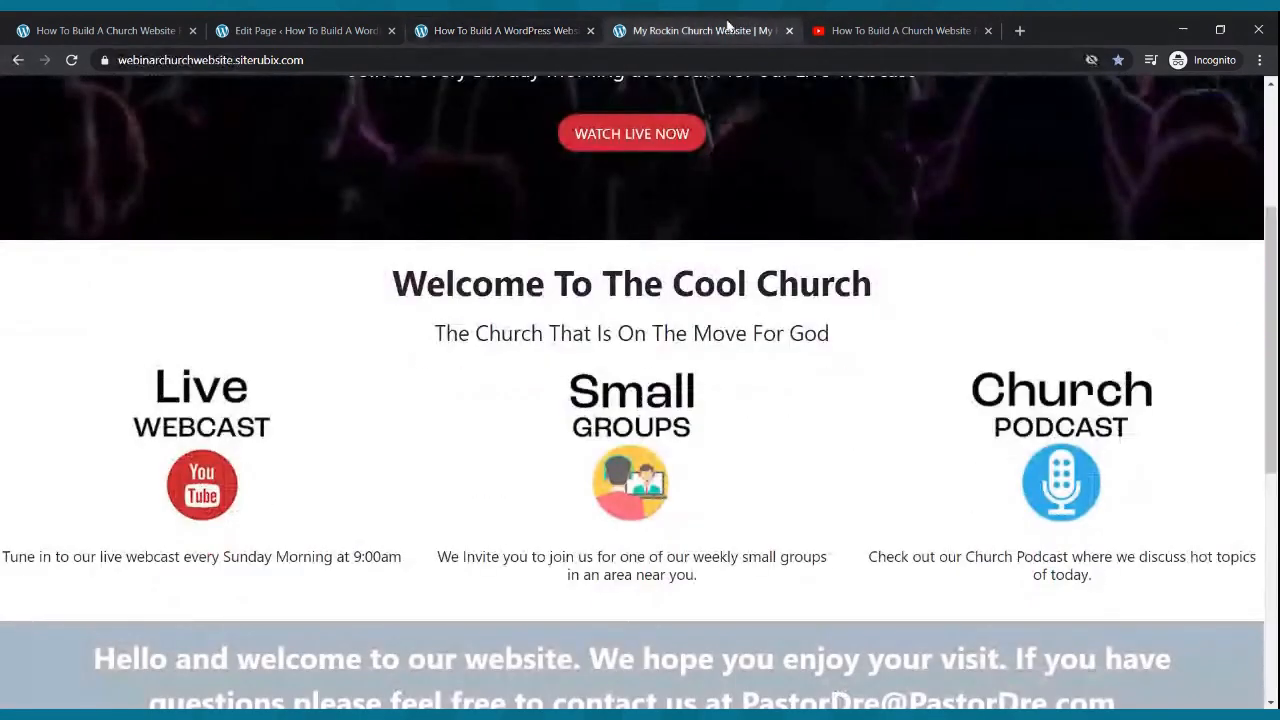
scroll(666, 194, down, 4)
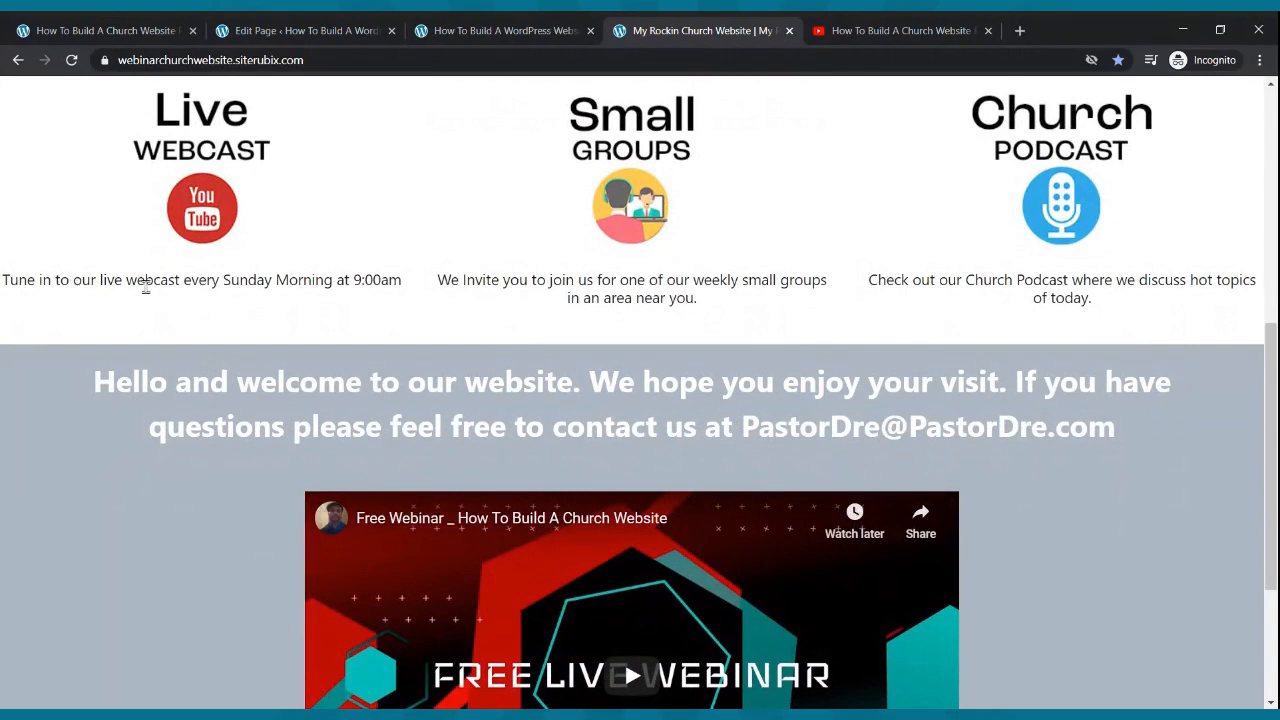
drag(4, 283, 402, 300)
key(ctrl+c)
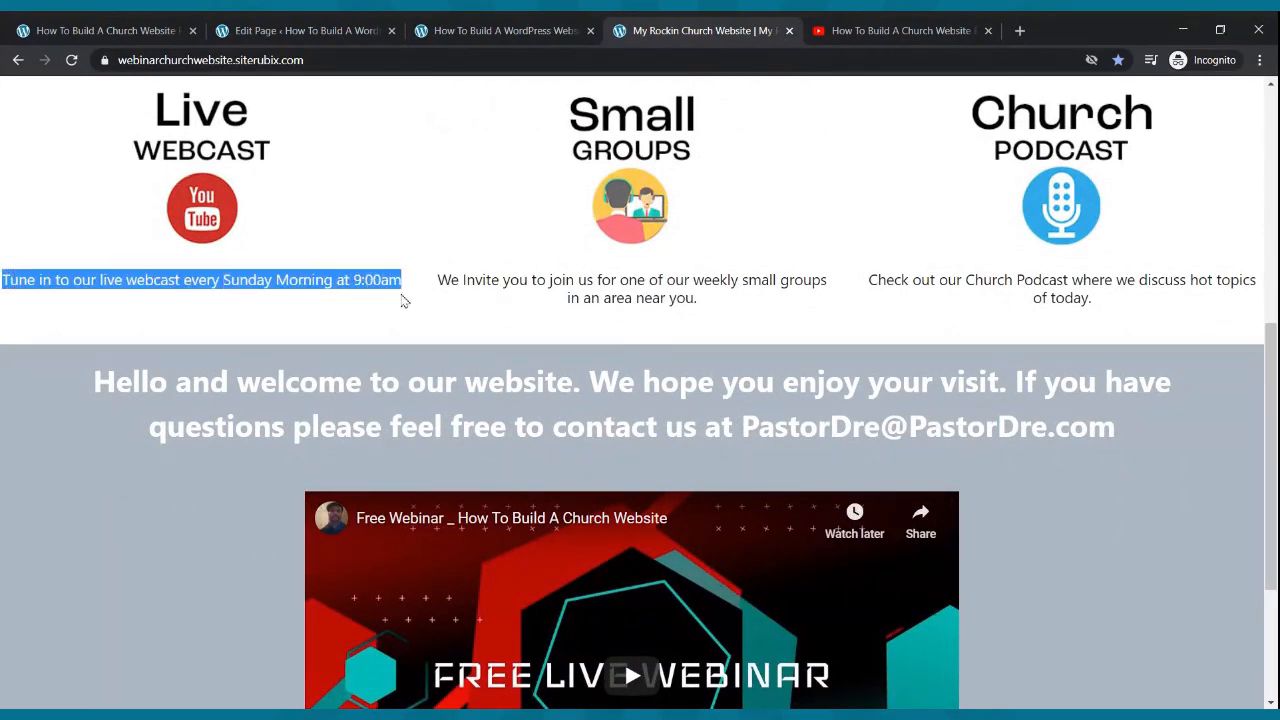
click(325, 28)
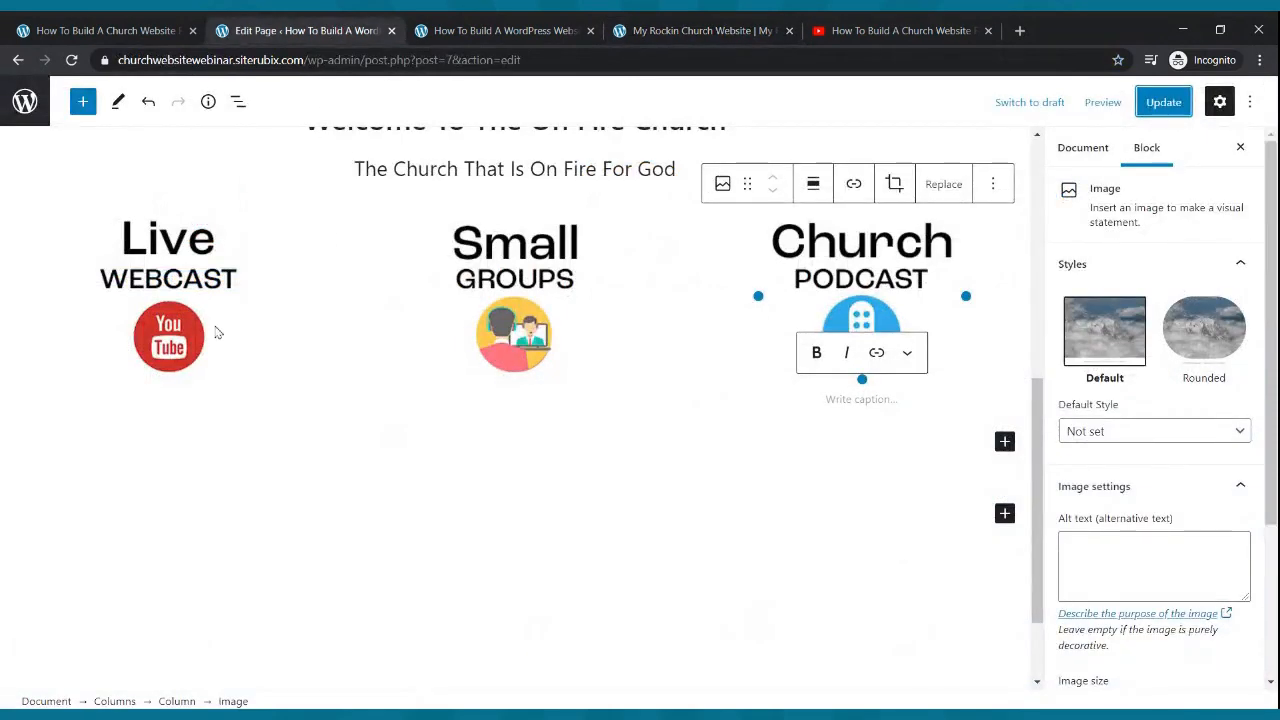
- Paste 'Tune in to our live webcast every Sunday Morning at 9:00am' as a centre-aligned paragraph under the image
click(190, 294)
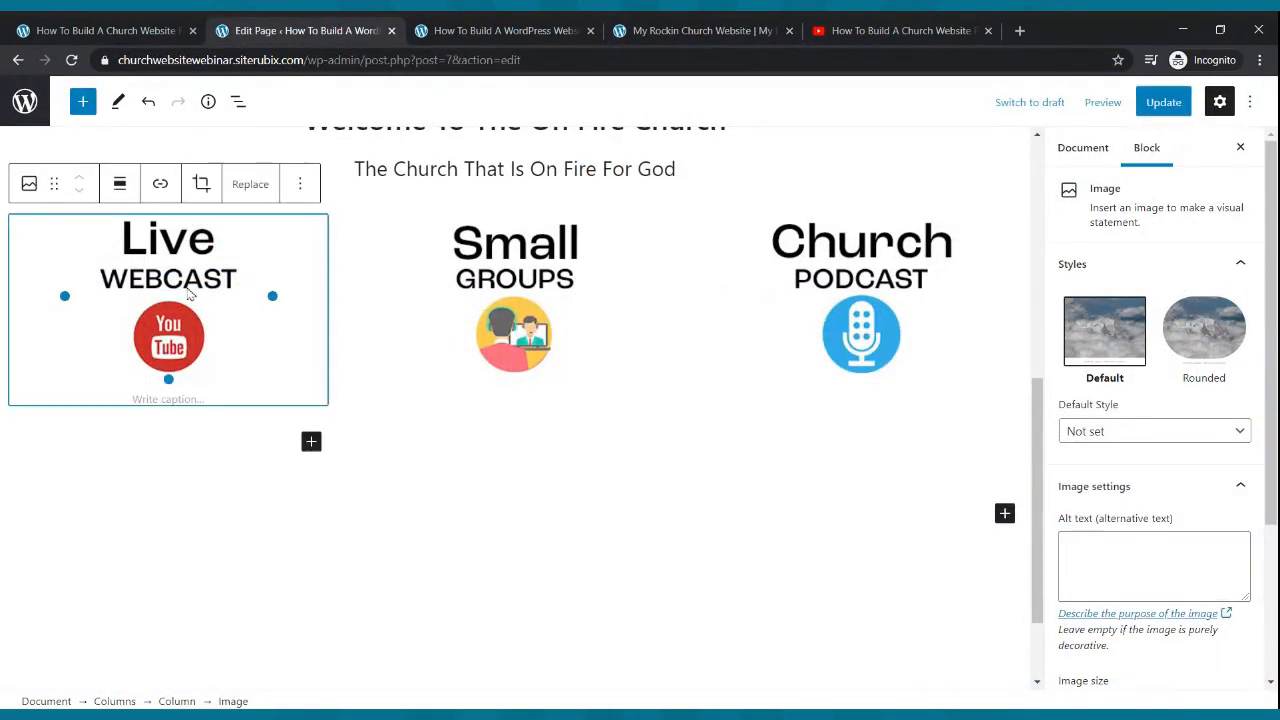
click(310, 443)
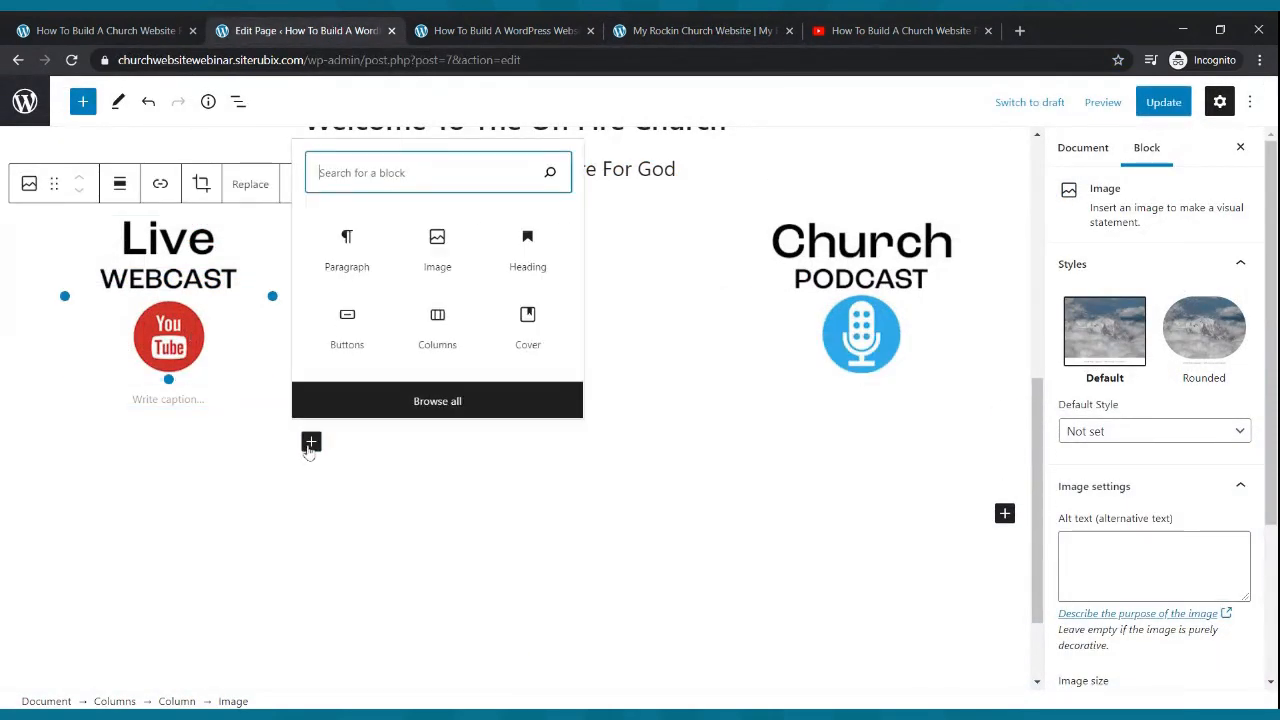
click(345, 280)
text(V)
key(BackSpace)
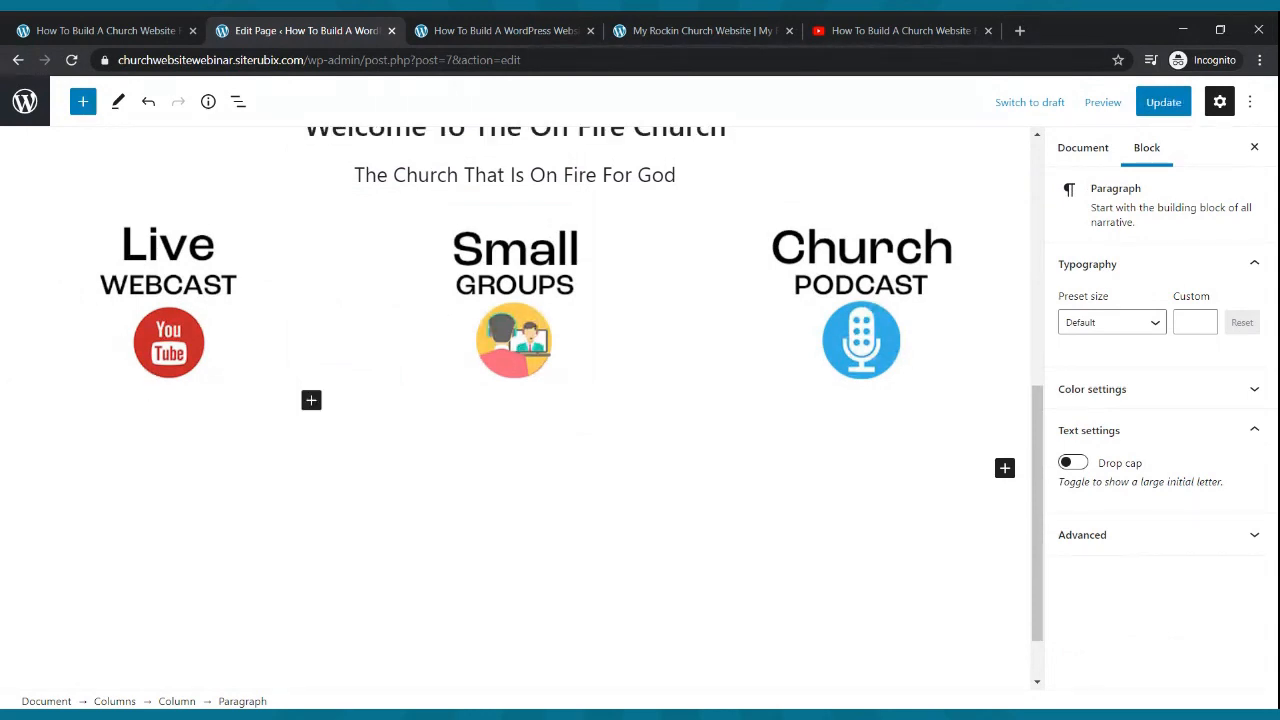
key(ctrl+v)
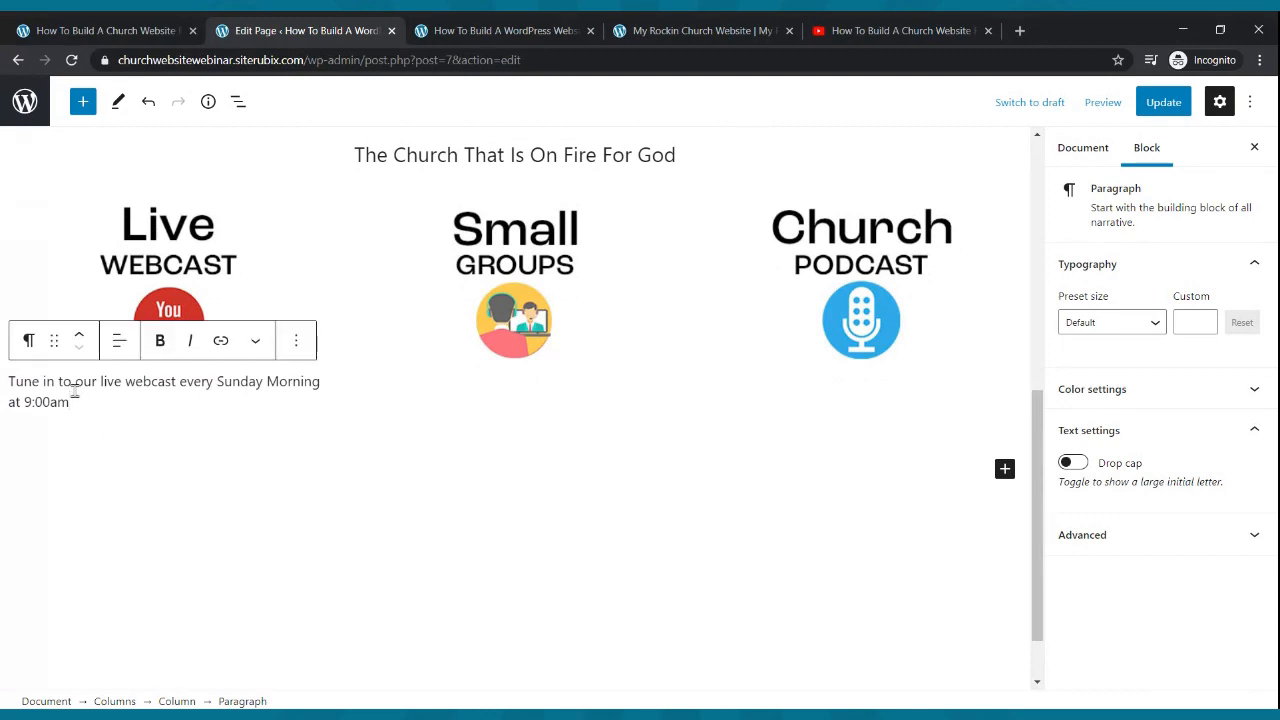
click(120, 341)
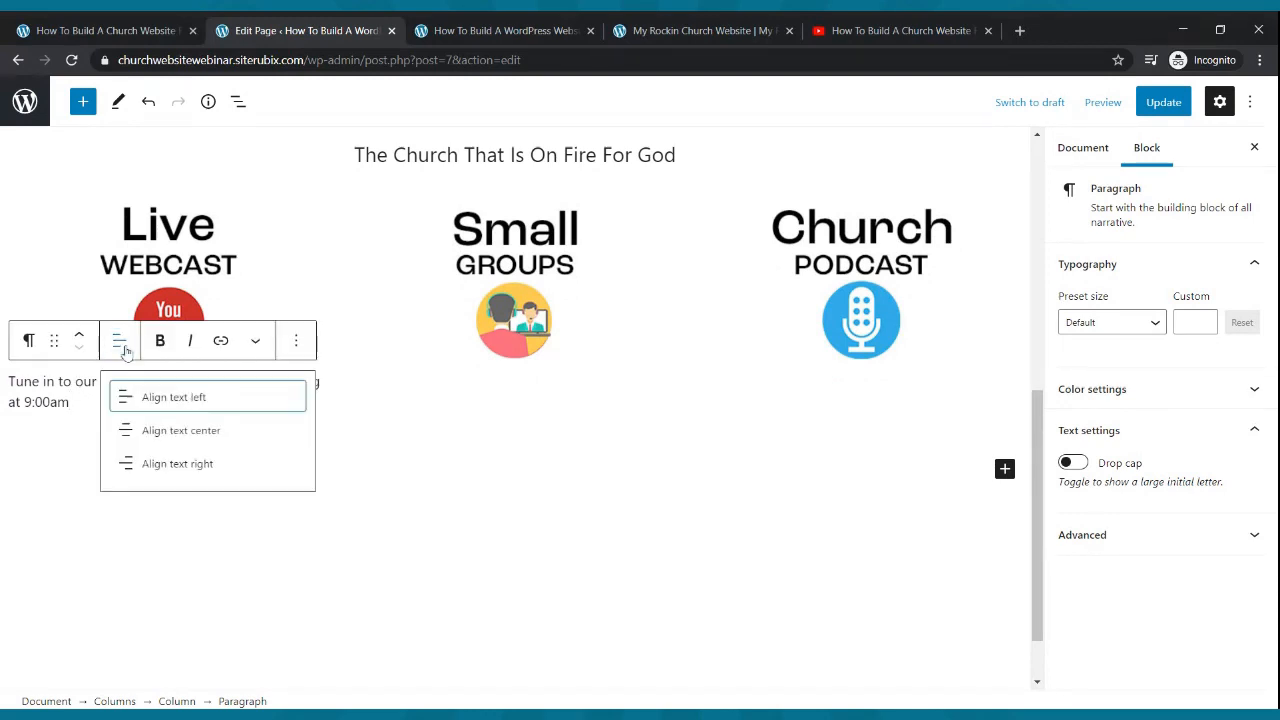
click(154, 430)
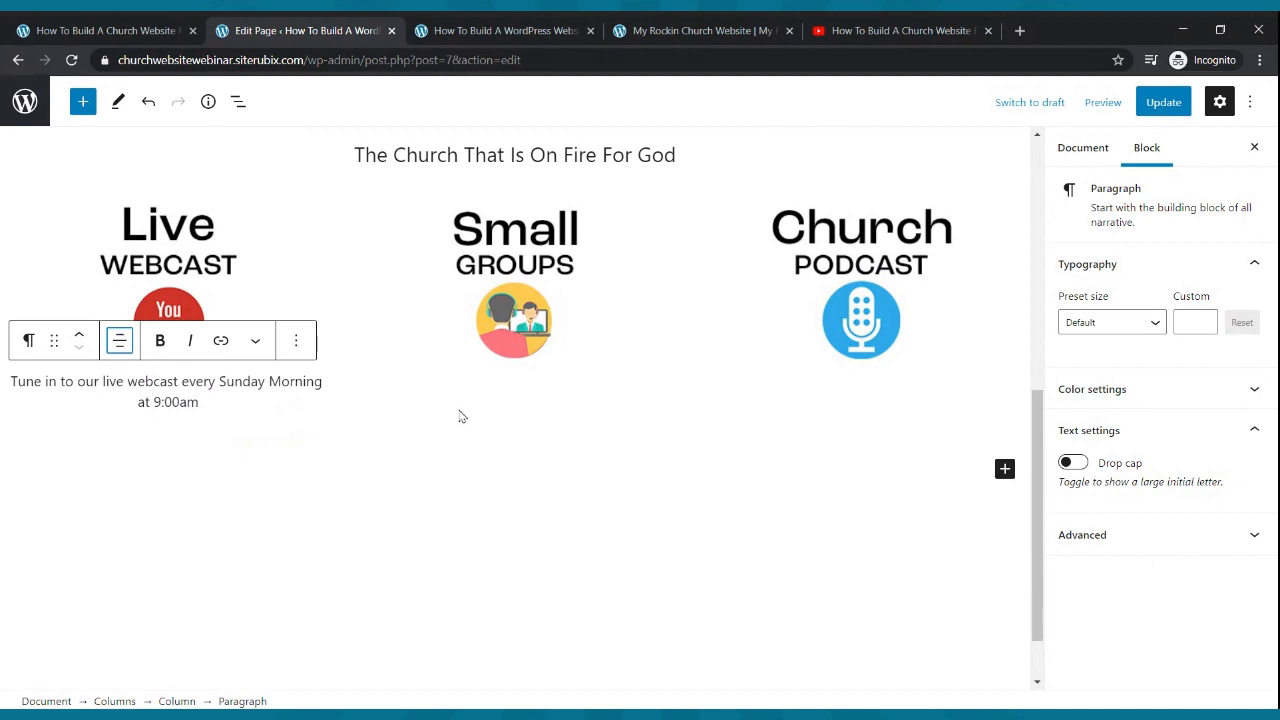
- Copy the small-groups invitation from the old site and paste it as a centred paragraph under Small Groups
click(740, 30)
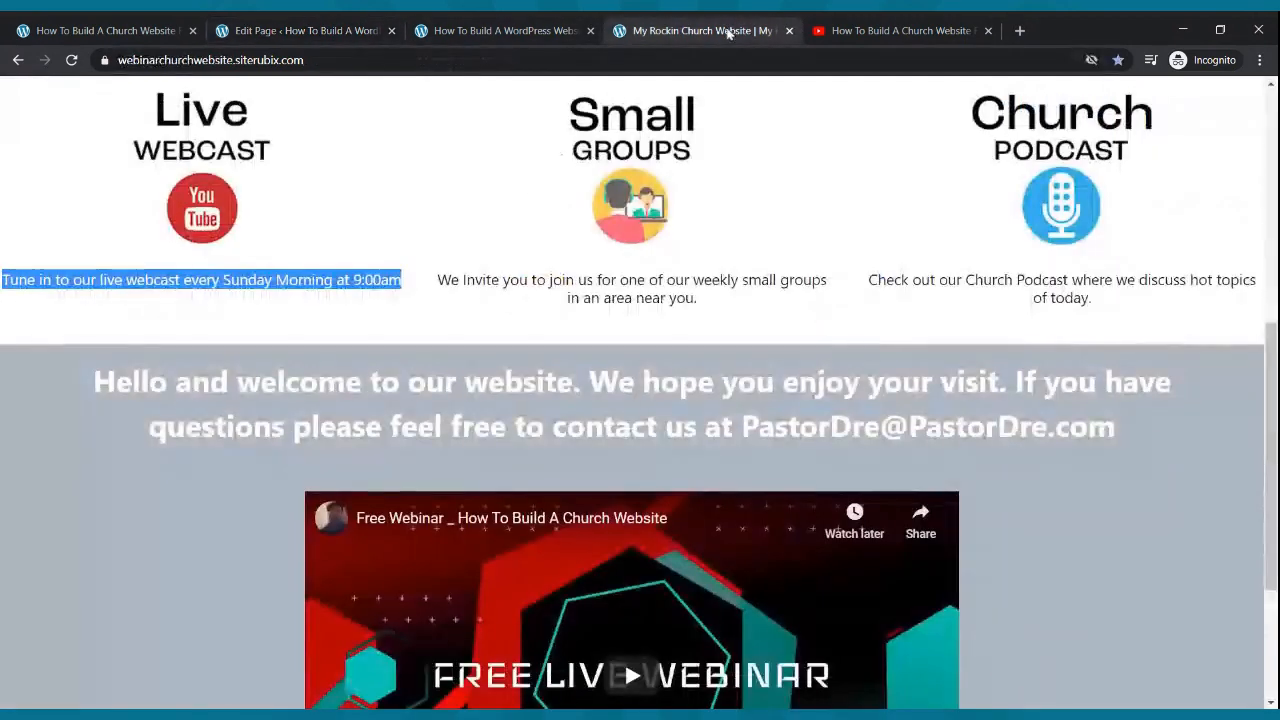
drag(439, 281, 714, 324)
key(ctrl+c)
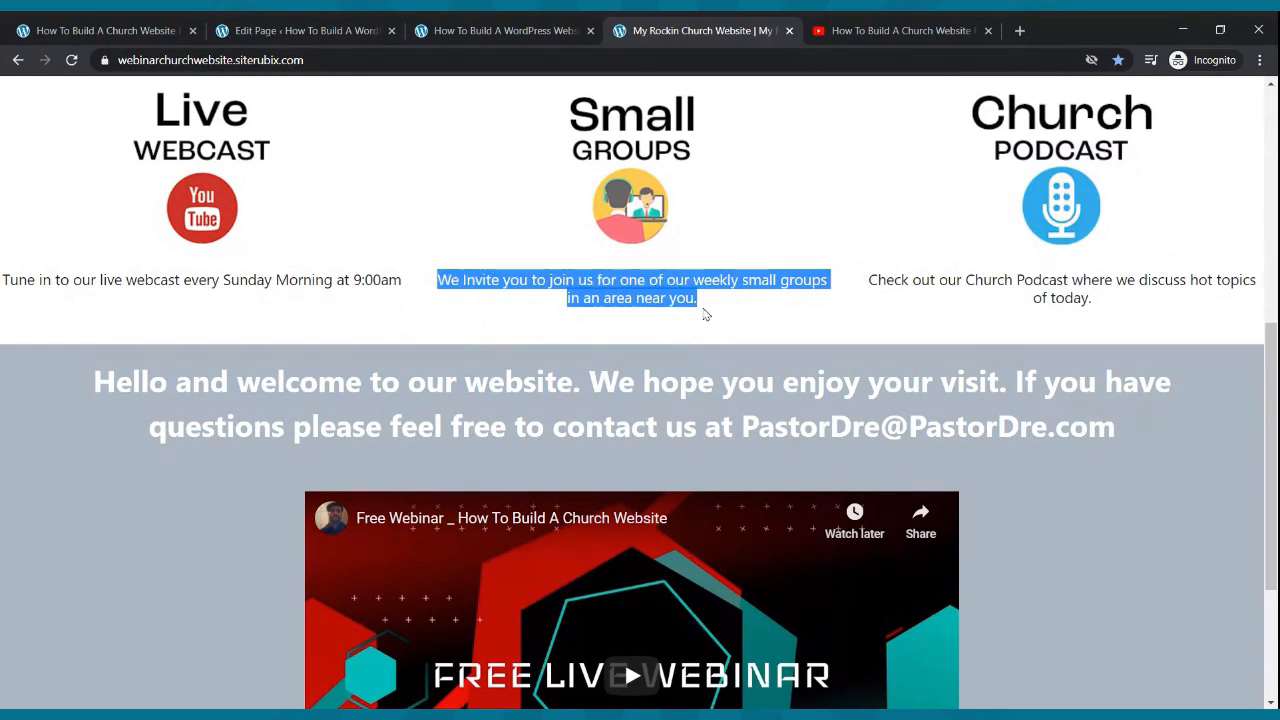
click(300, 30)
click(512, 330)
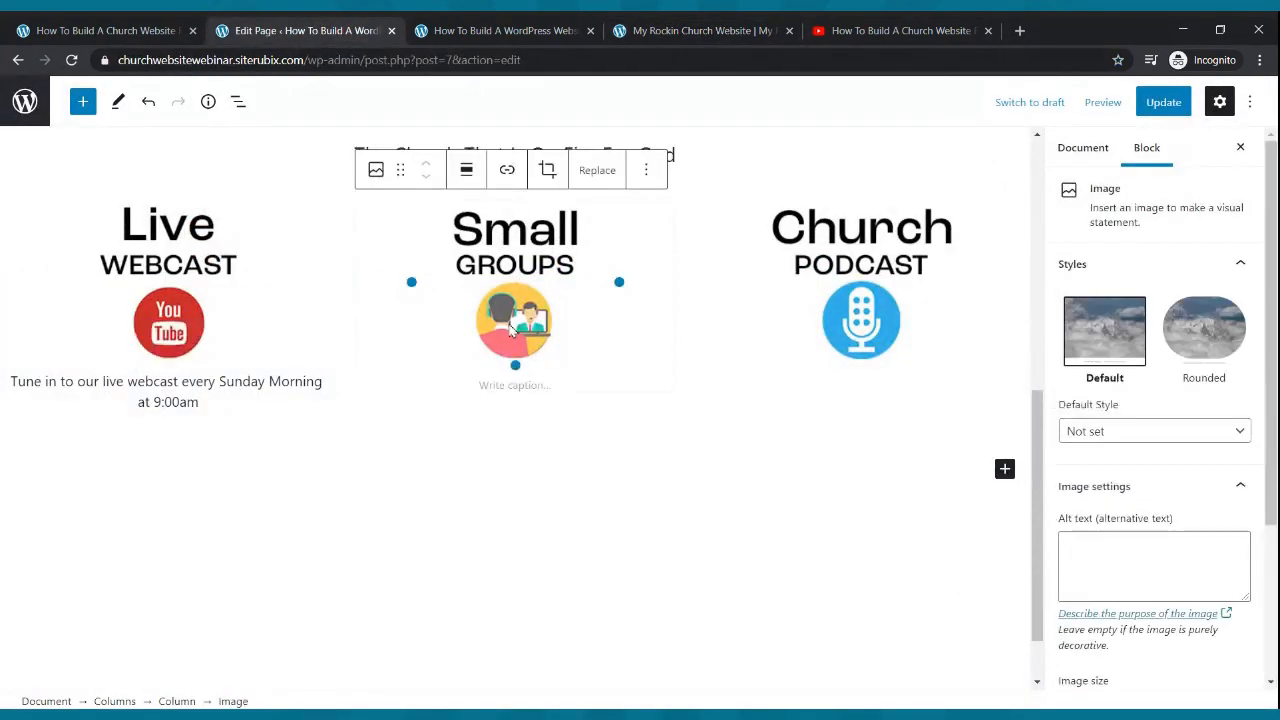
click(656, 428)
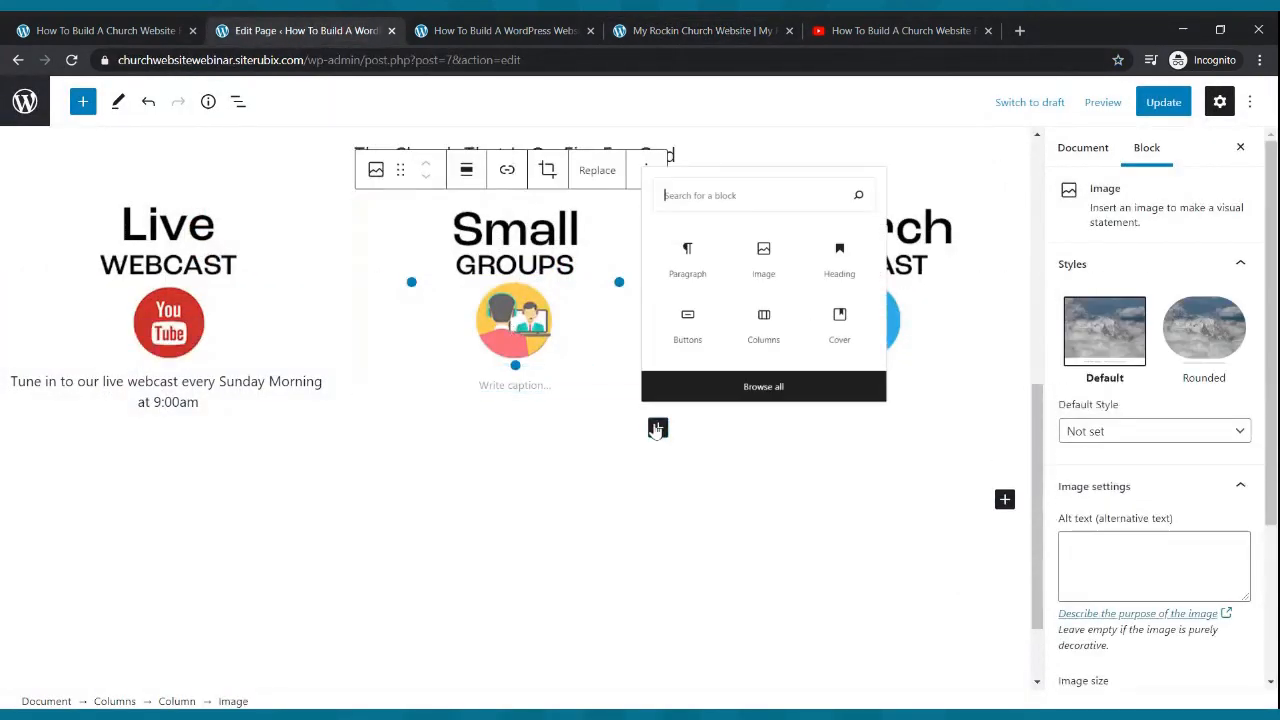
click(693, 245)
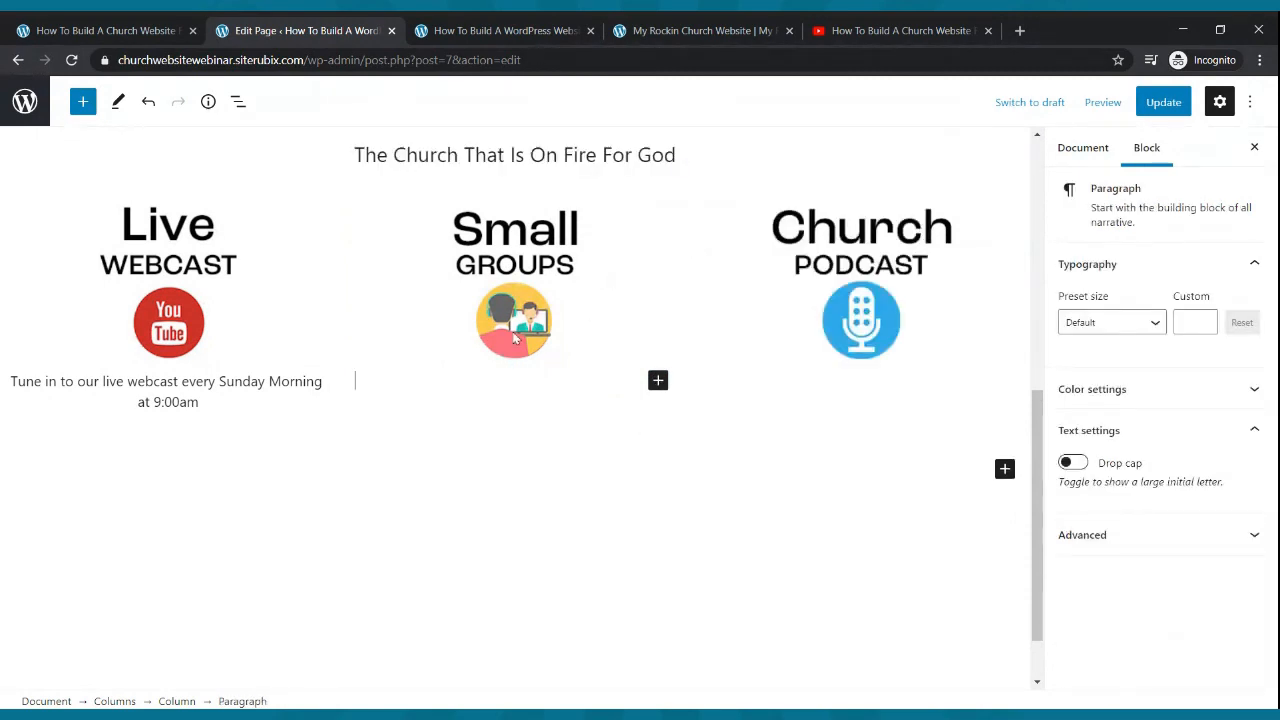
key(ctrl+v)
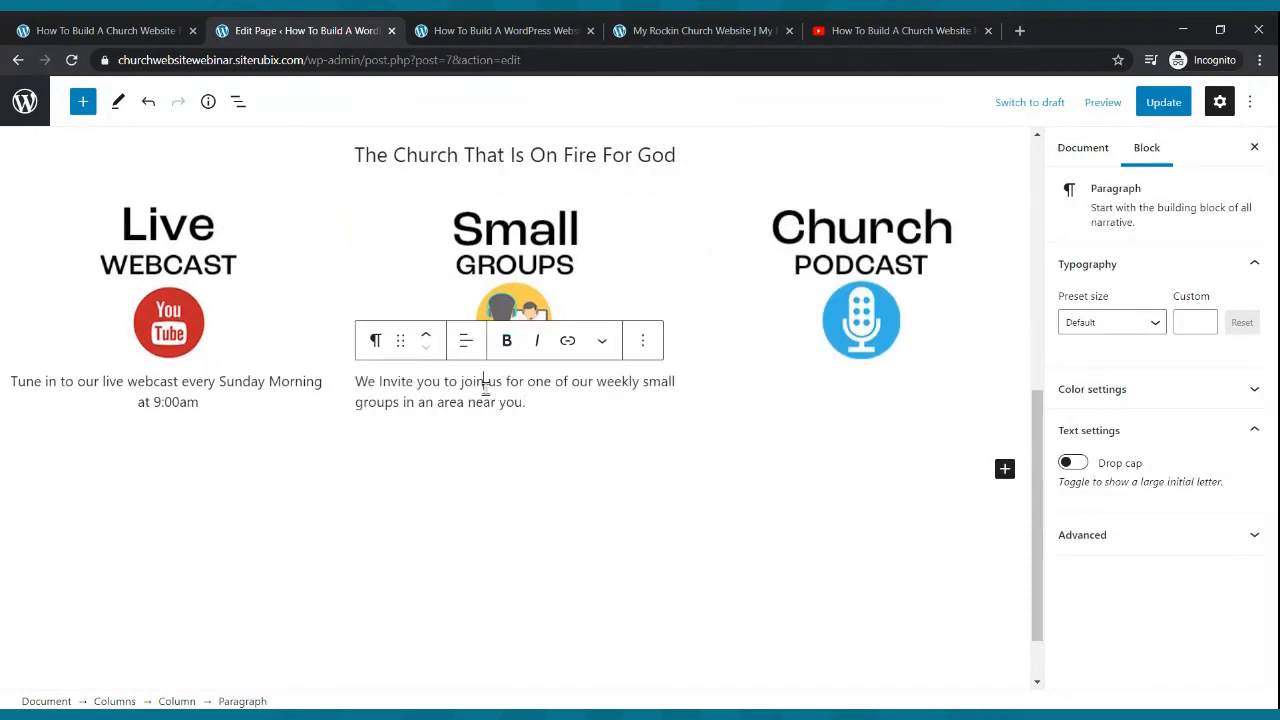
click(466, 342)
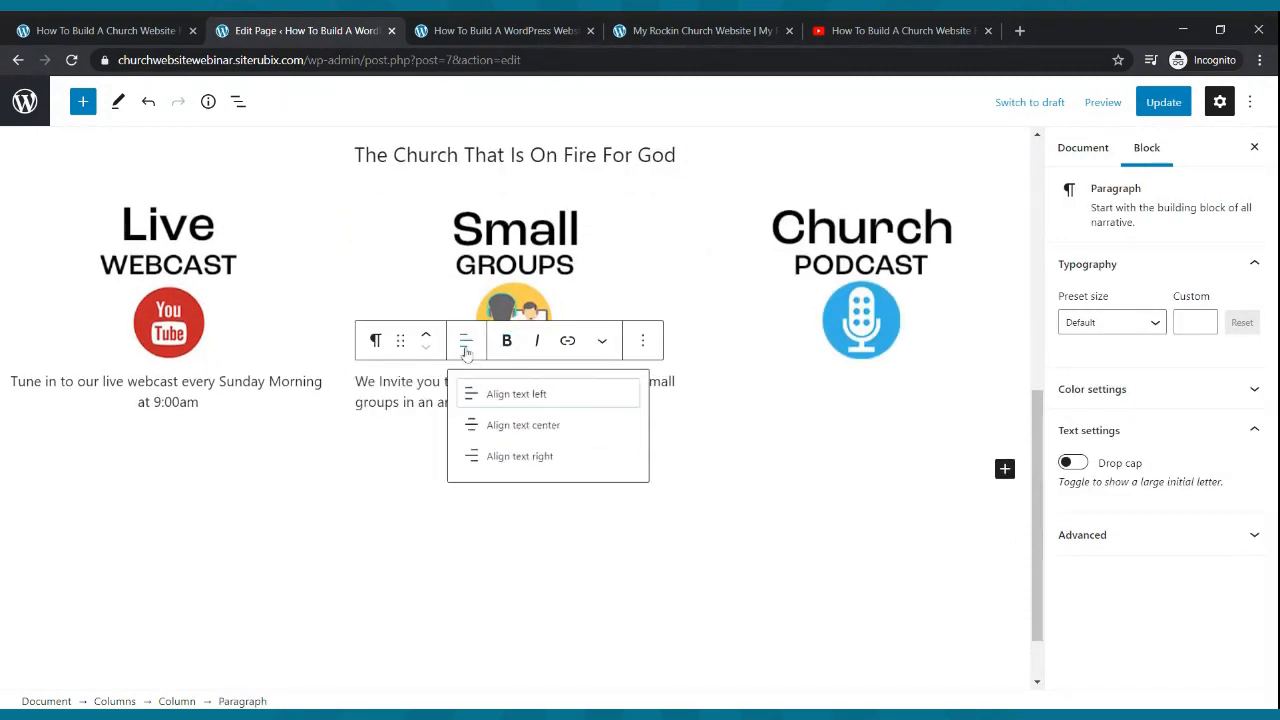
click(489, 431)
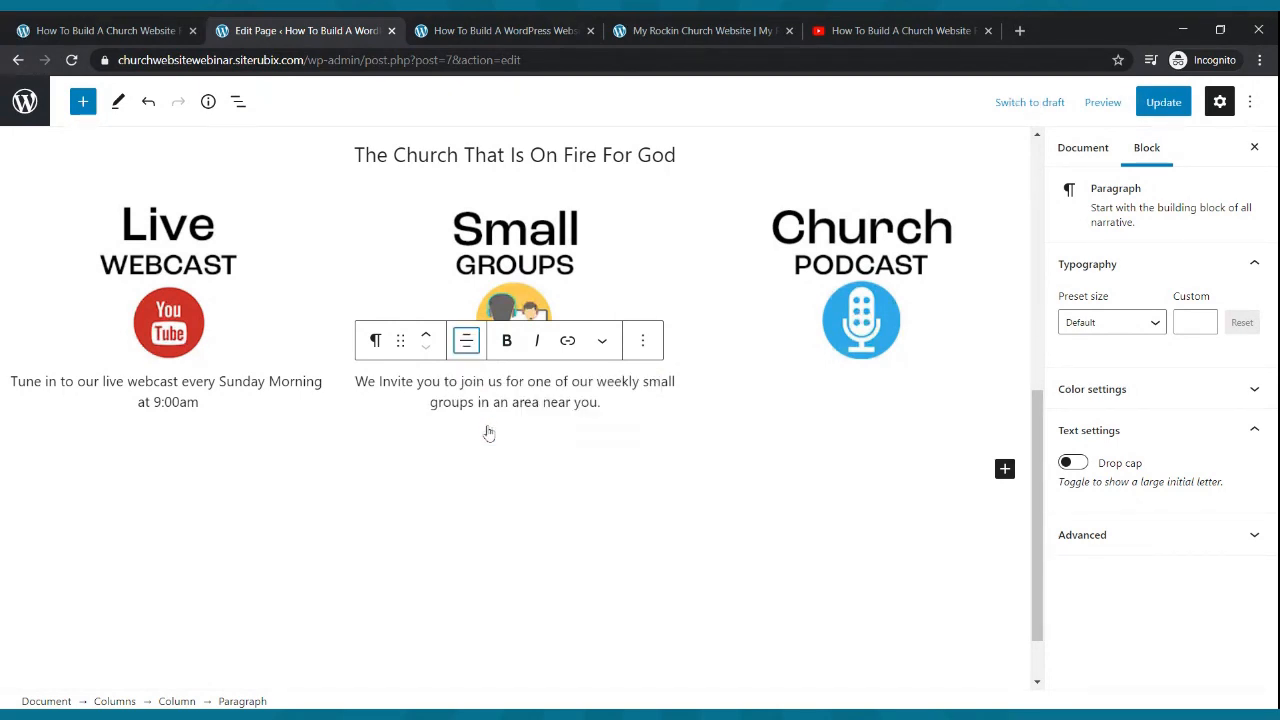
- Select the Church Podcast caption sentence on the old church site for copying
click(897, 260)
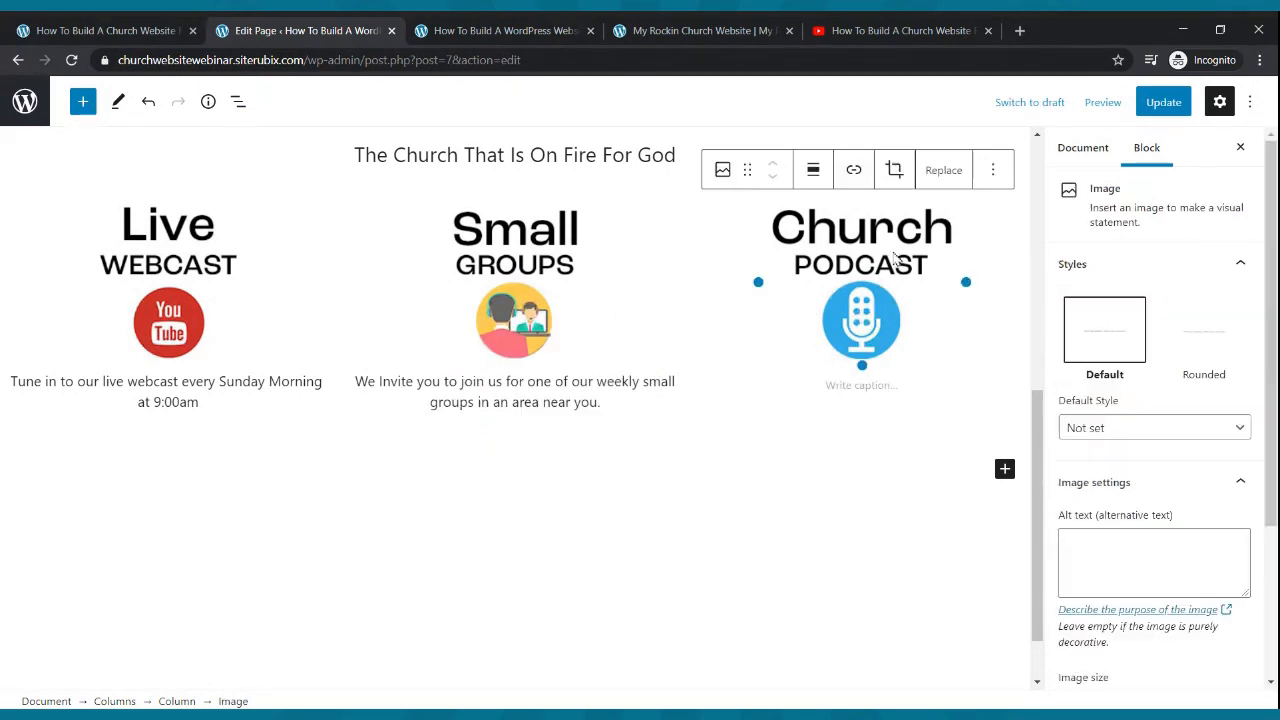
click(700, 30)
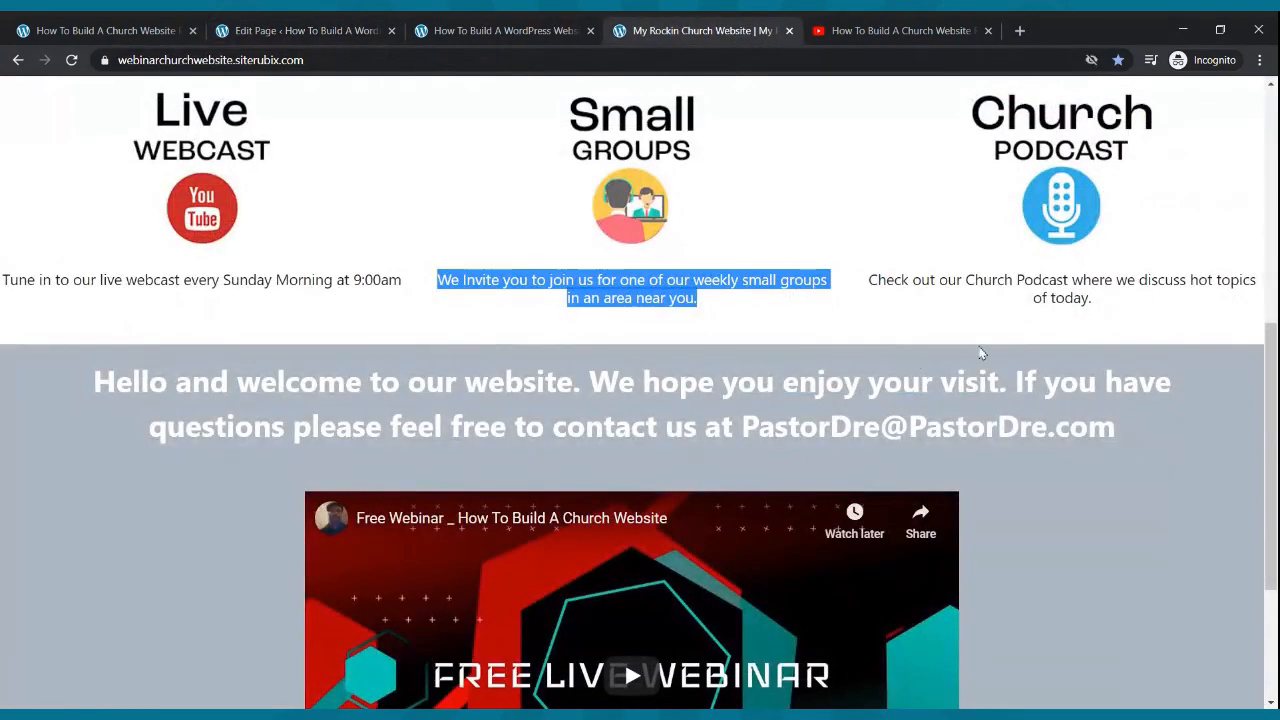
drag(1090, 296, 853, 284)
key(ctrl+c)
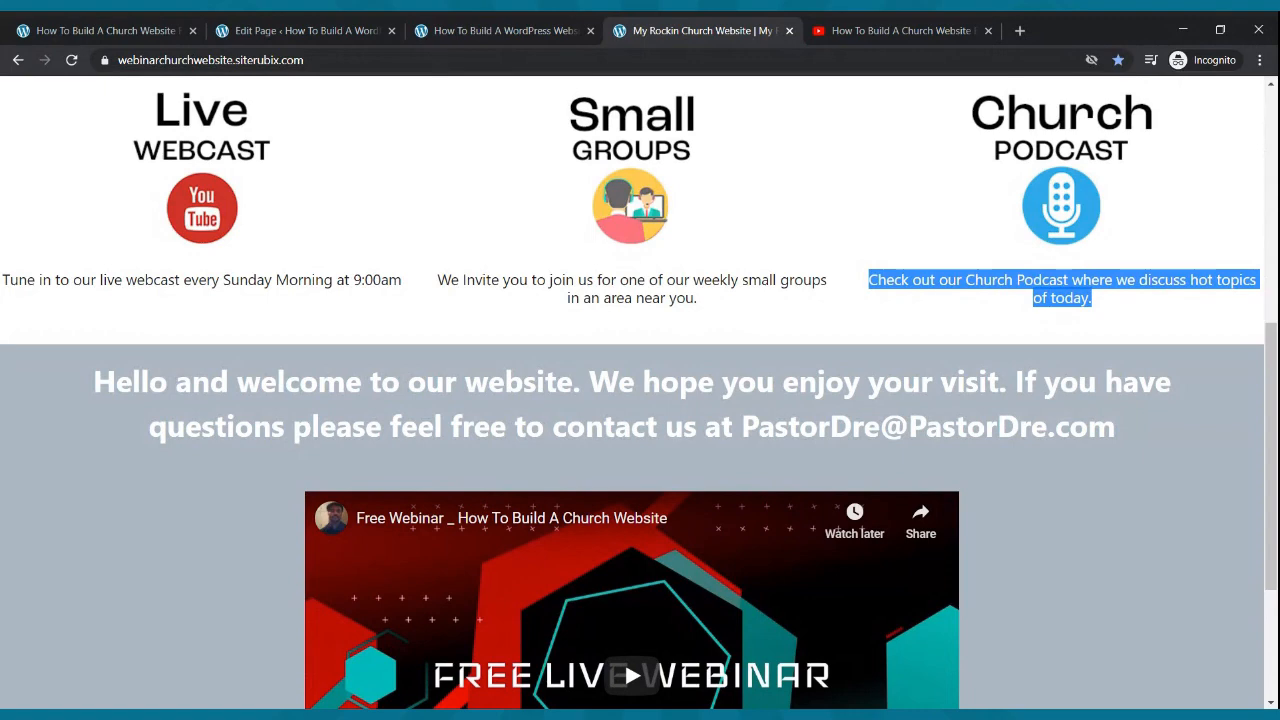
- Paste the Church Podcast caption as a centred paragraph under the podcast image and update the page
click(352, 34)
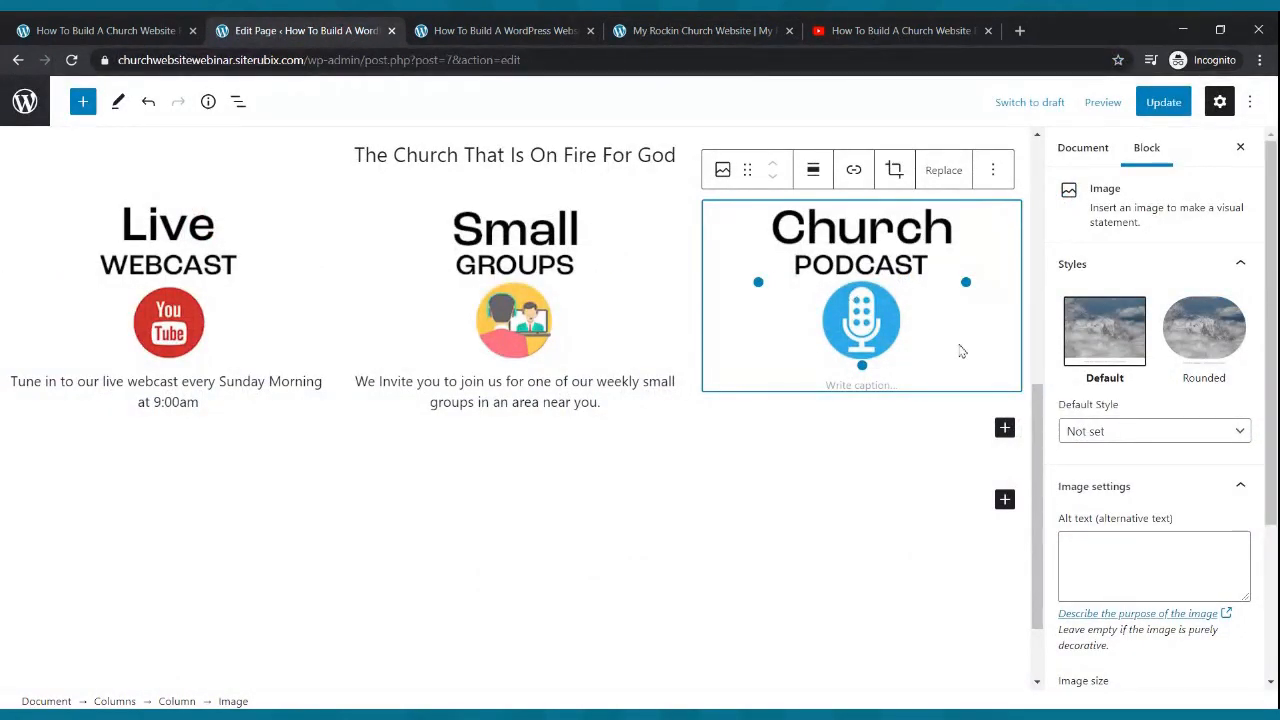
click(1007, 429)
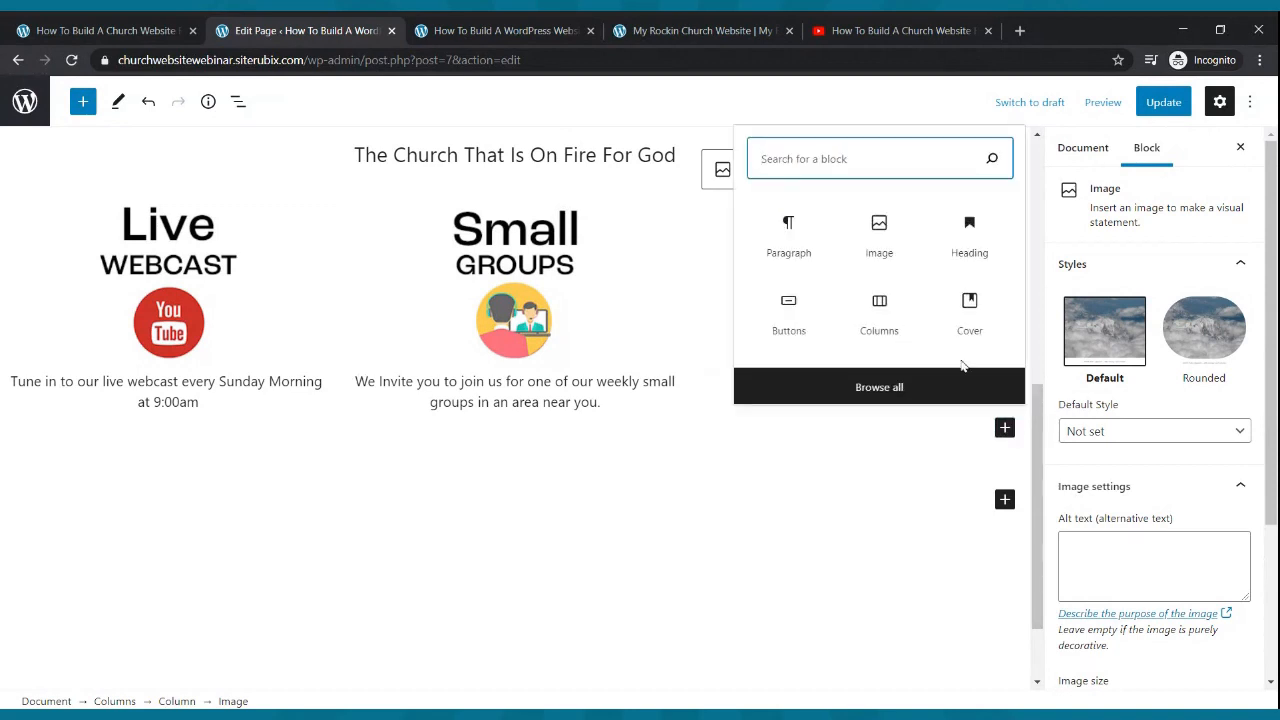
click(788, 233)
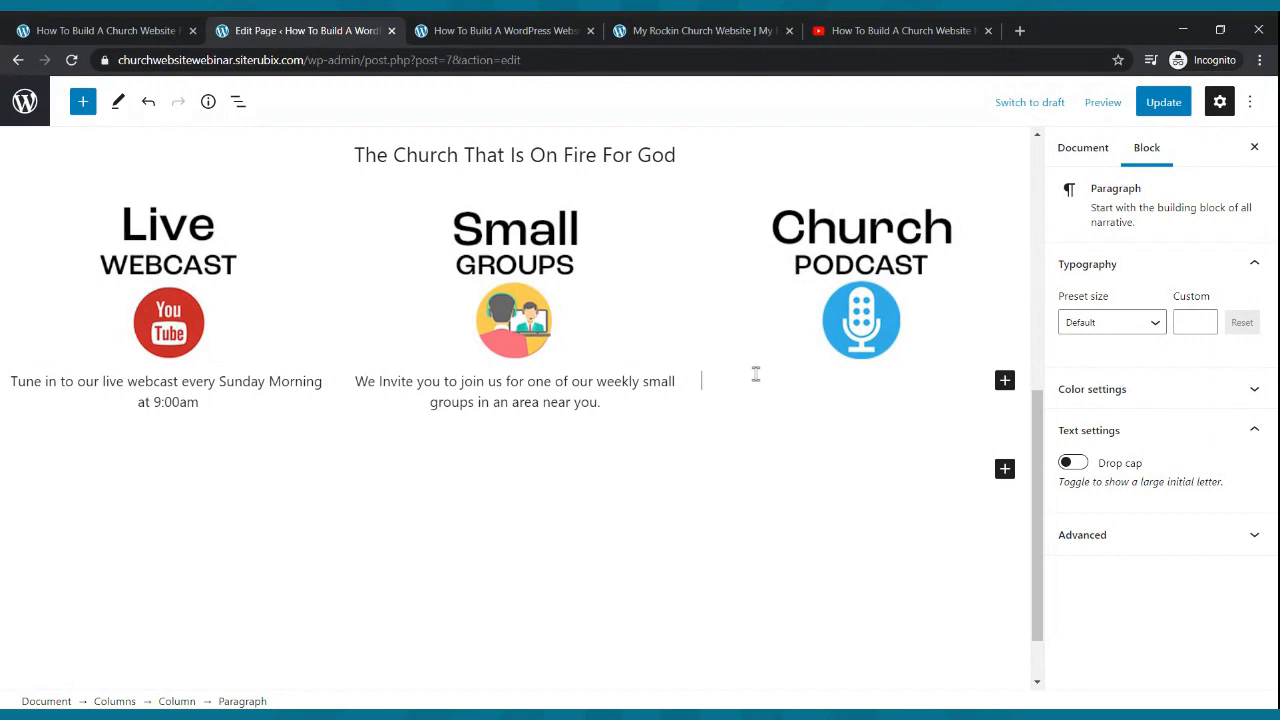
key(ctrl+v)
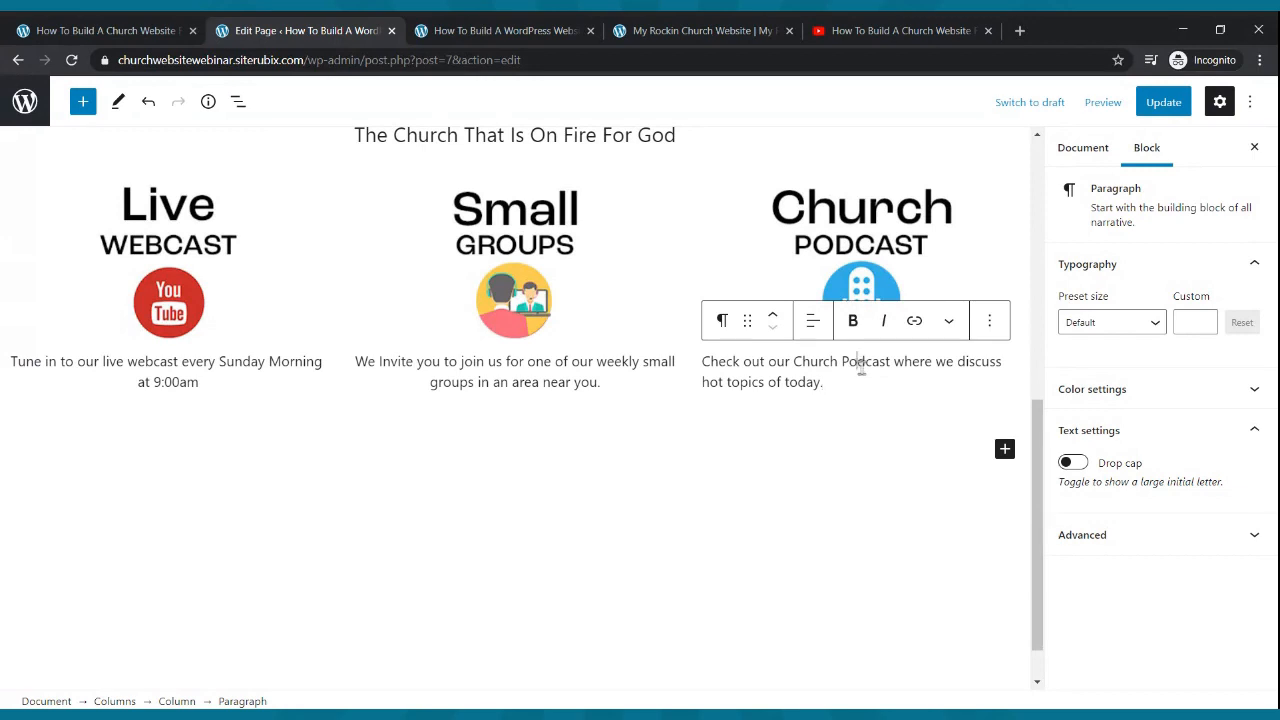
click(813, 320)
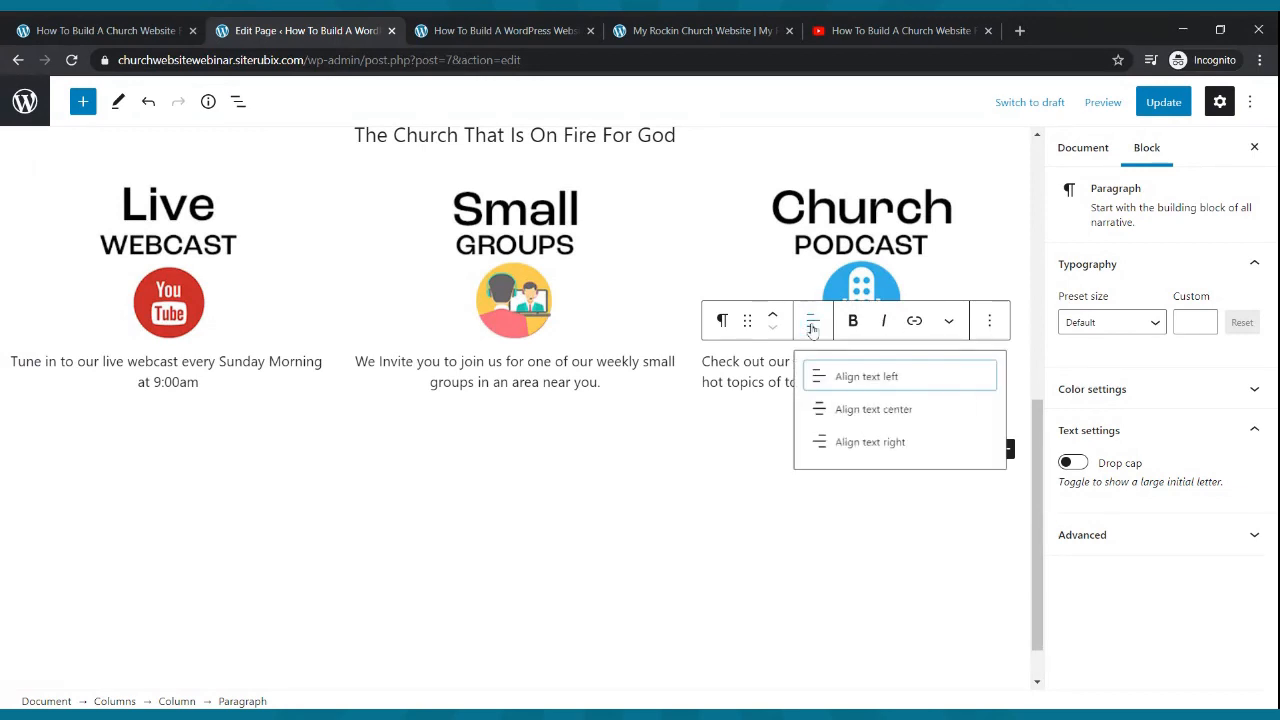
click(818, 412)
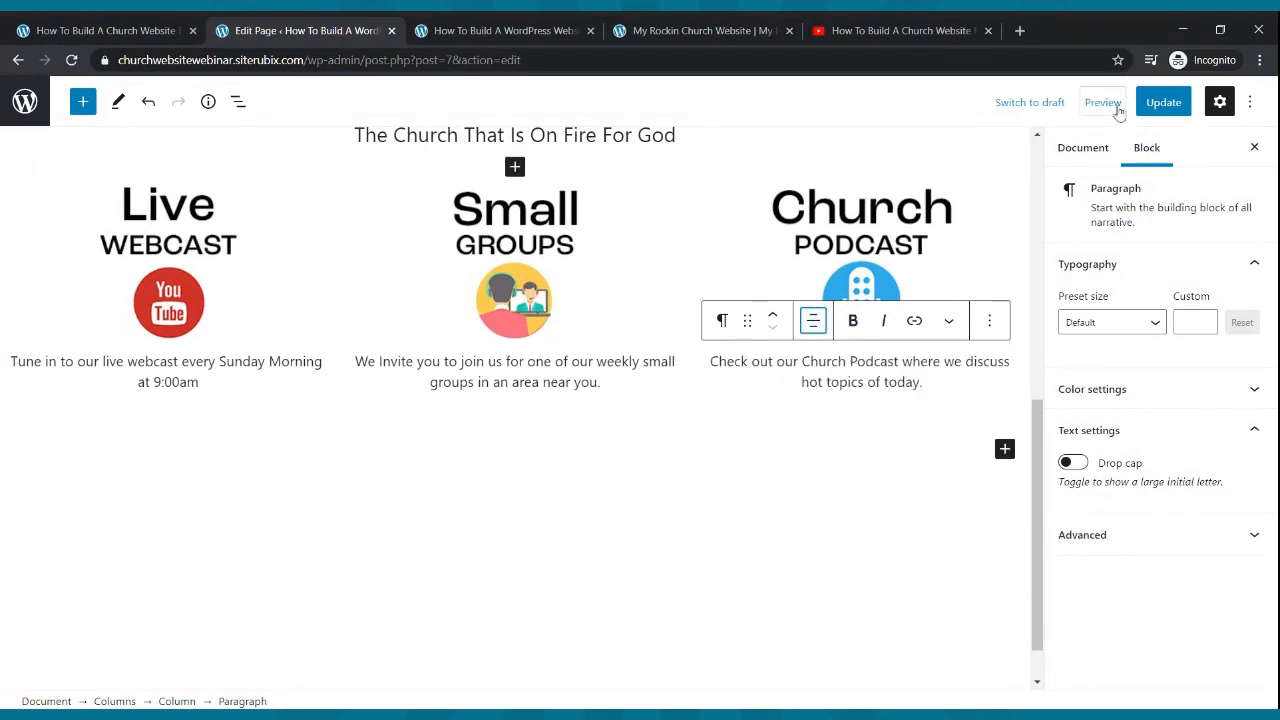
click(1155, 103)
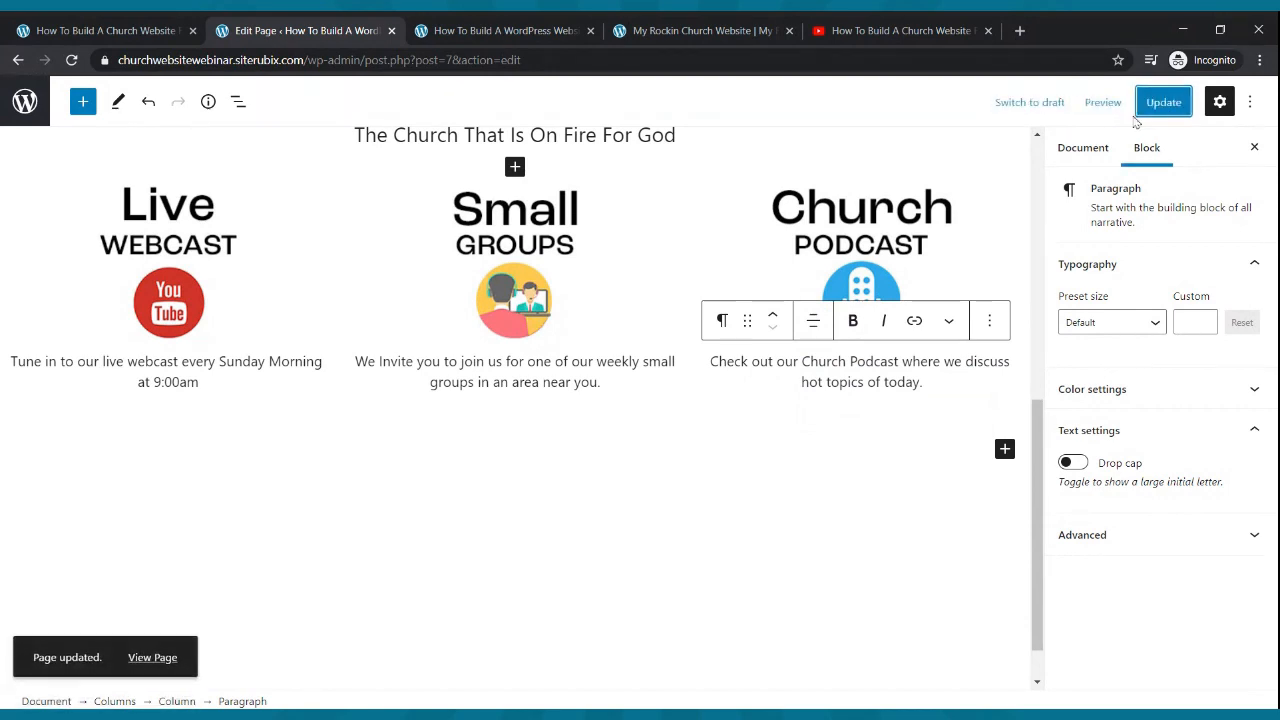
- Reload the live page and compare its captioned columns with the reference church site
click(689, 31)
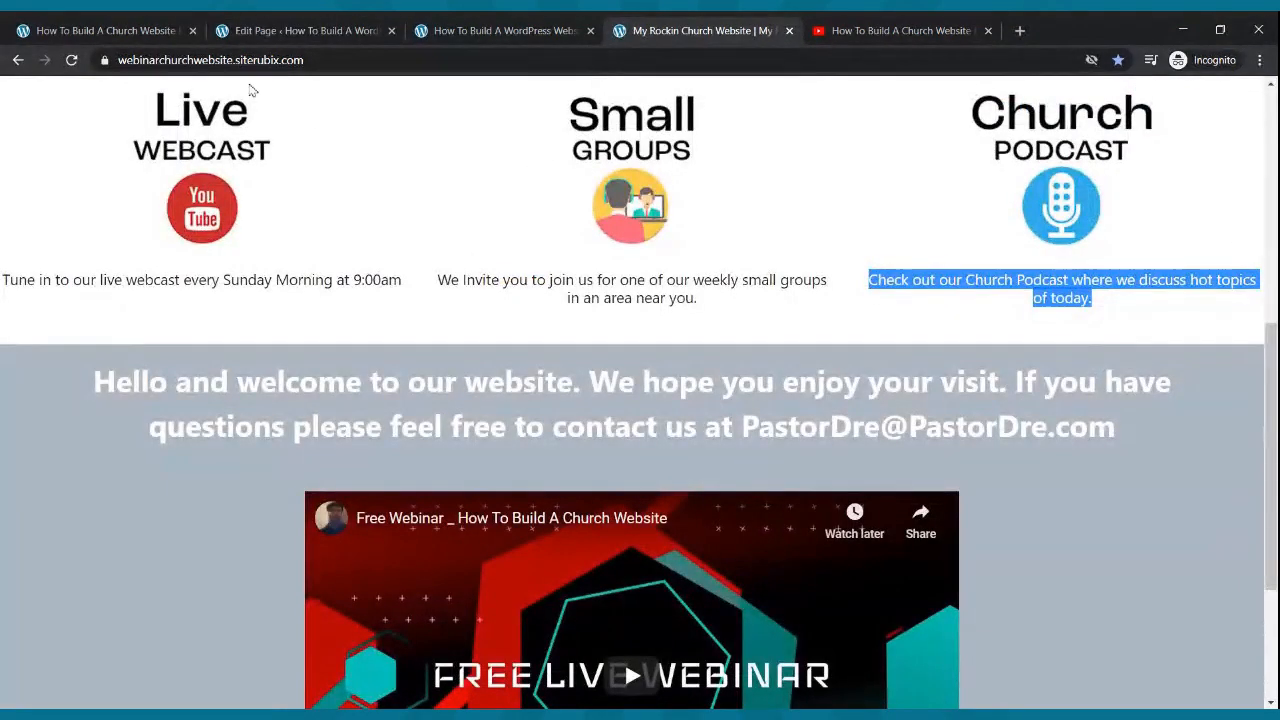
click(465, 30)
click(73, 61)
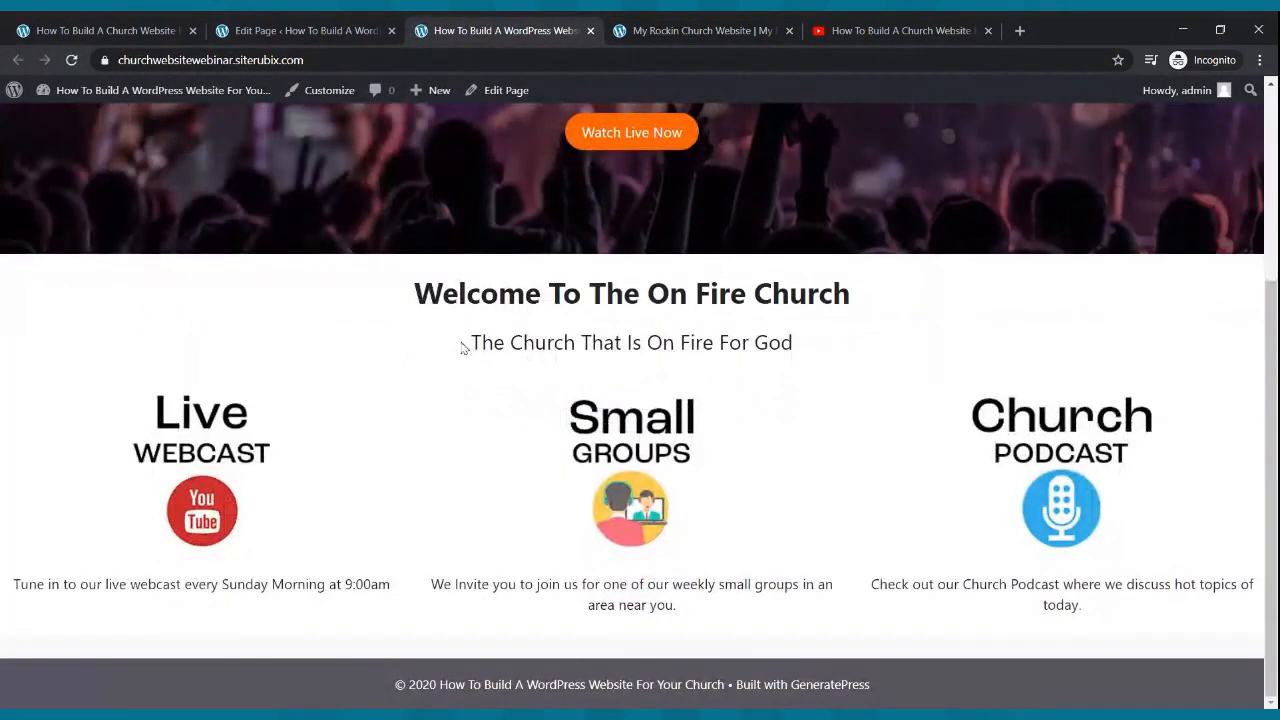
click(652, 31)
scroll(578, 444, down, 2)
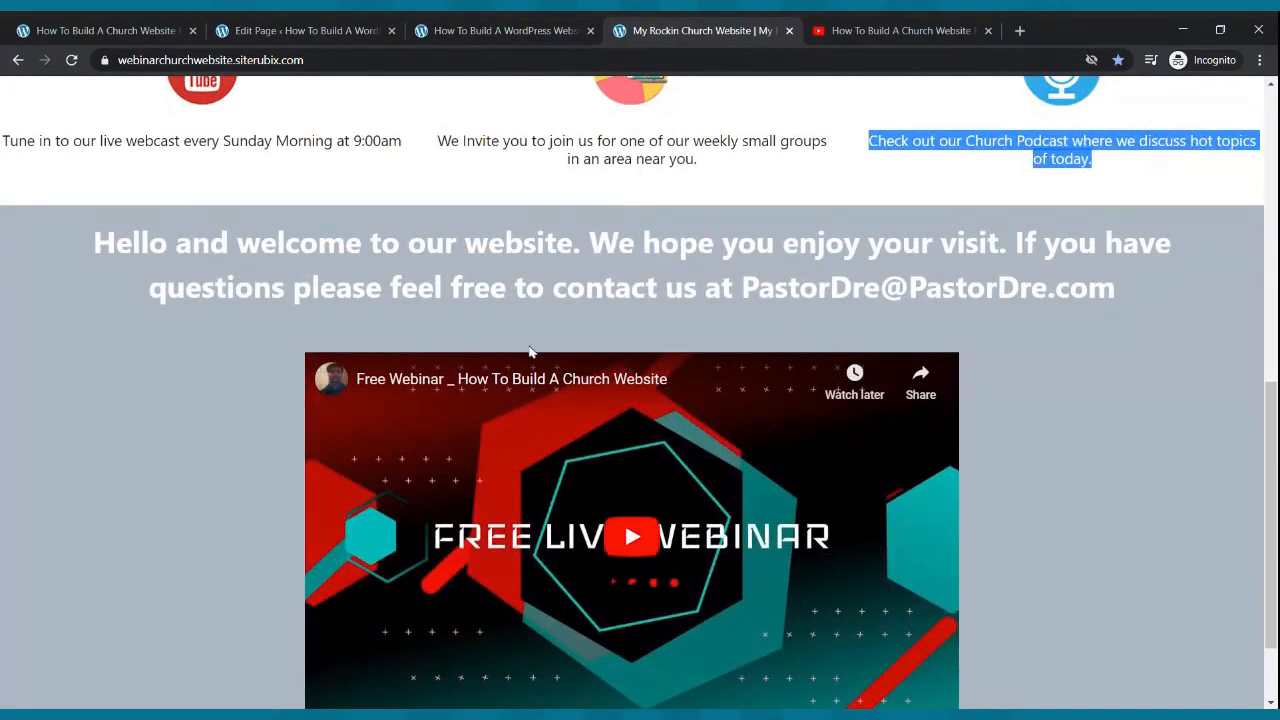
click(300, 25)
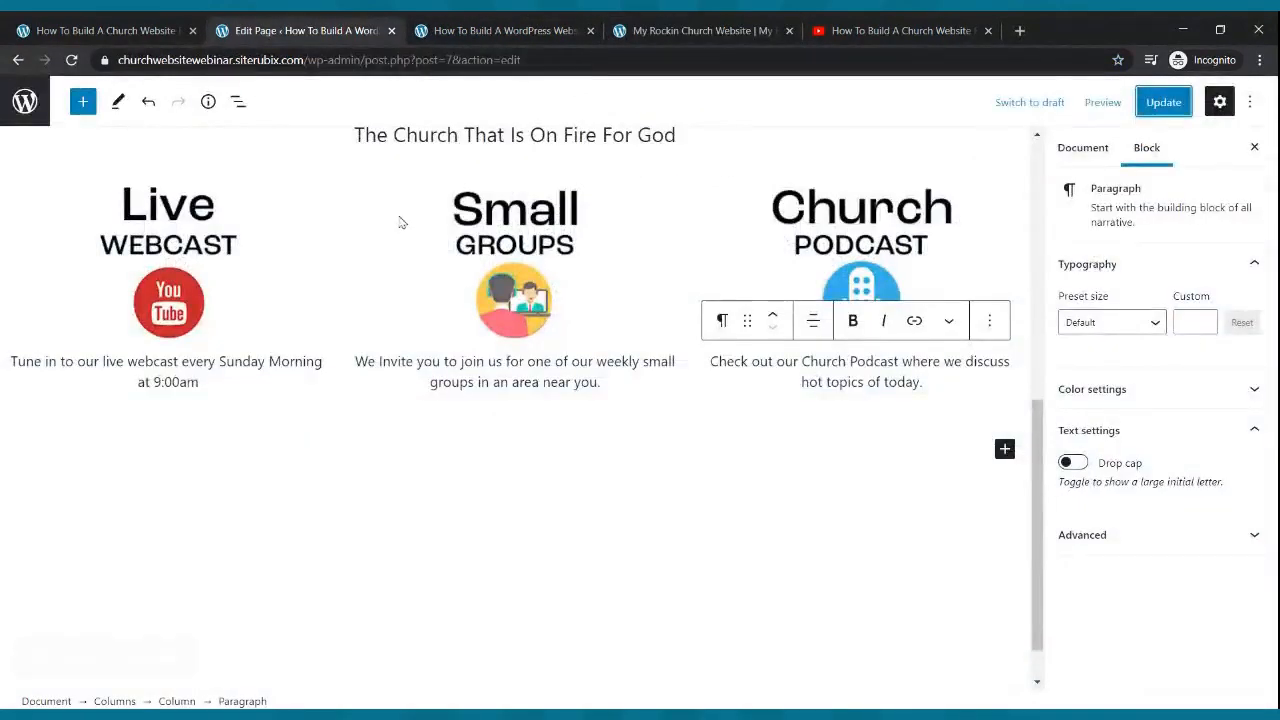
- Insert a Cover block below the three columns via a 'cover' search
click(1004, 449)
text(civ==)
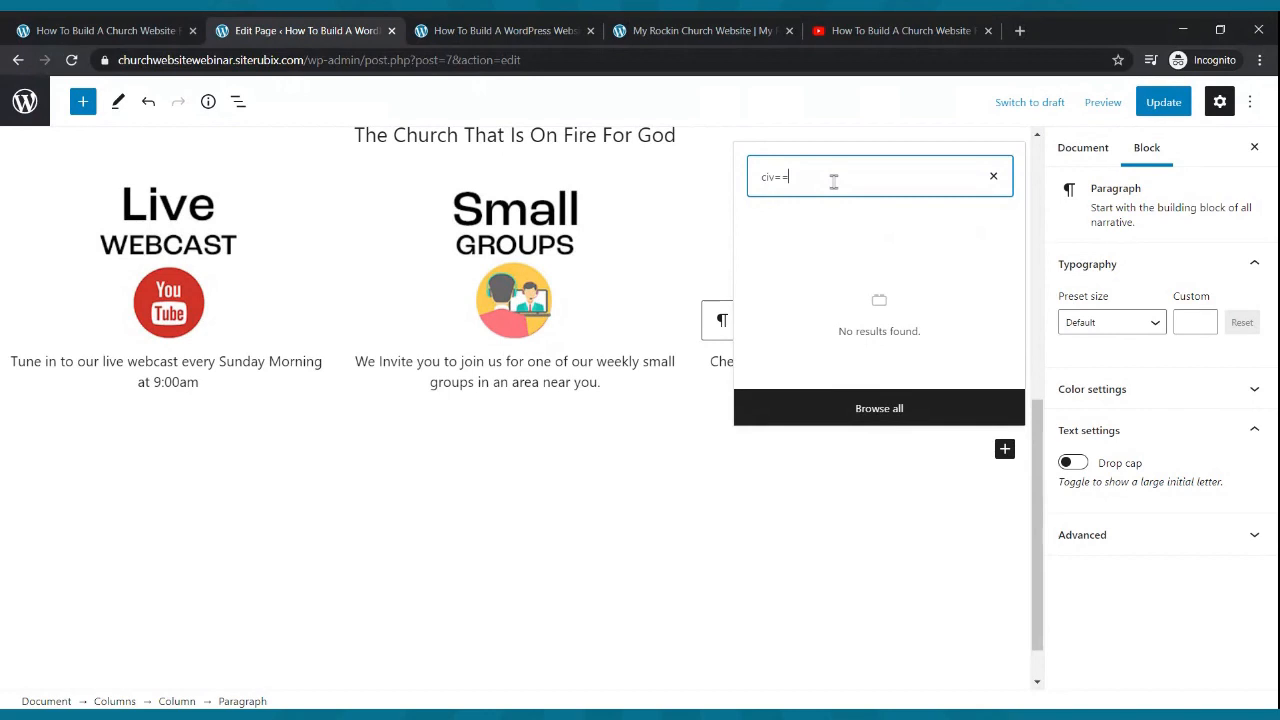
key(BackSpace)
key(BackSpace)
text(over)
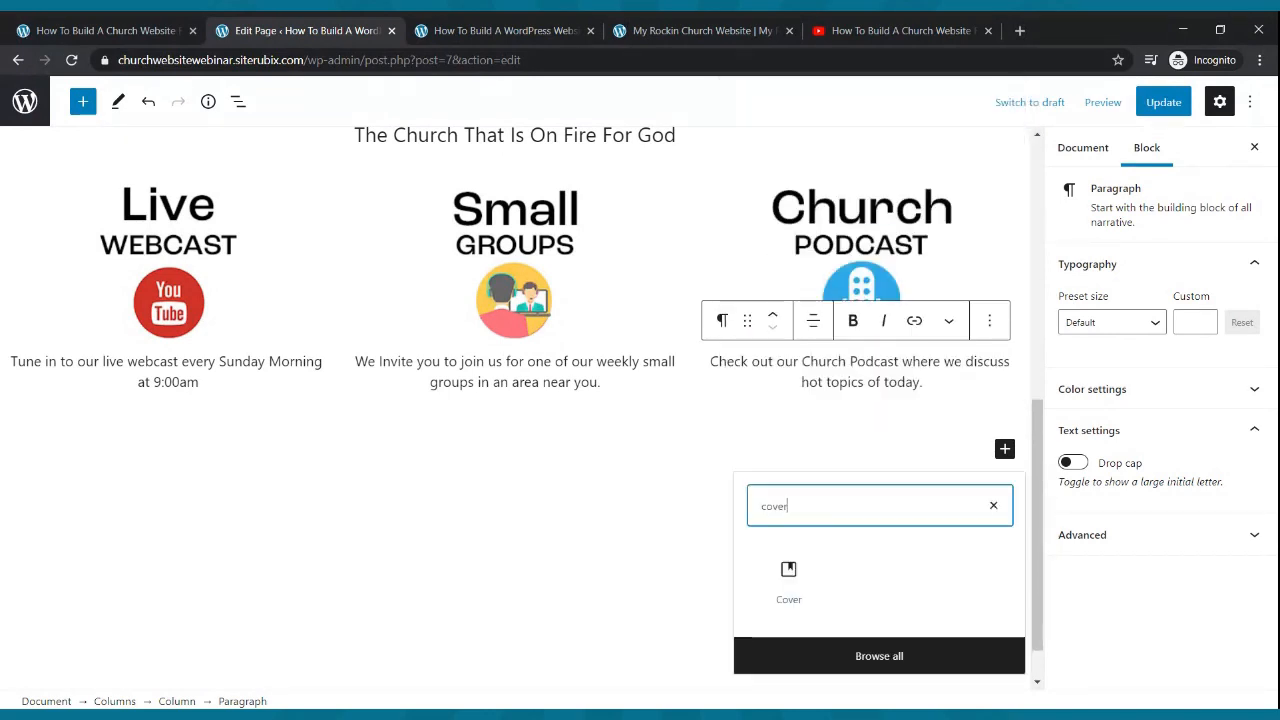
click(785, 600)
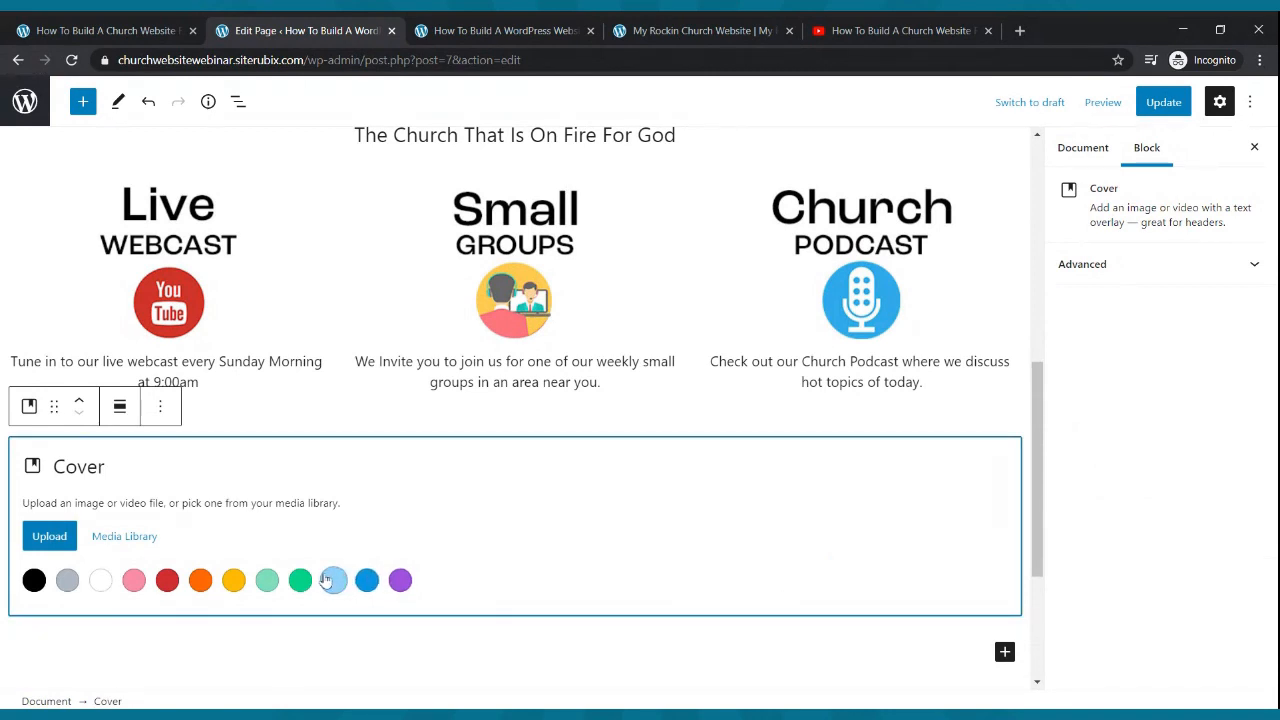
- Check the reference site's hero cover section, then return and choose Upload for the cover image
click(651, 28)
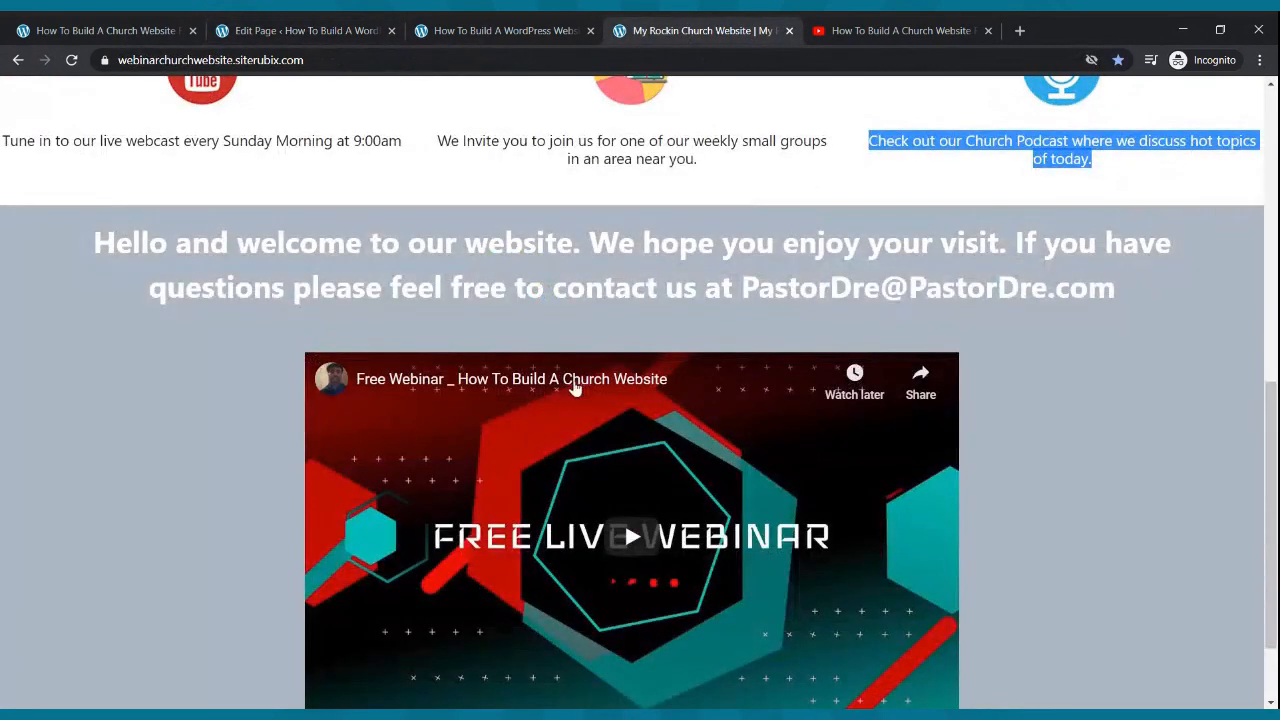
scroll(518, 280, down, 2)
scroll(518, 285, up, 9)
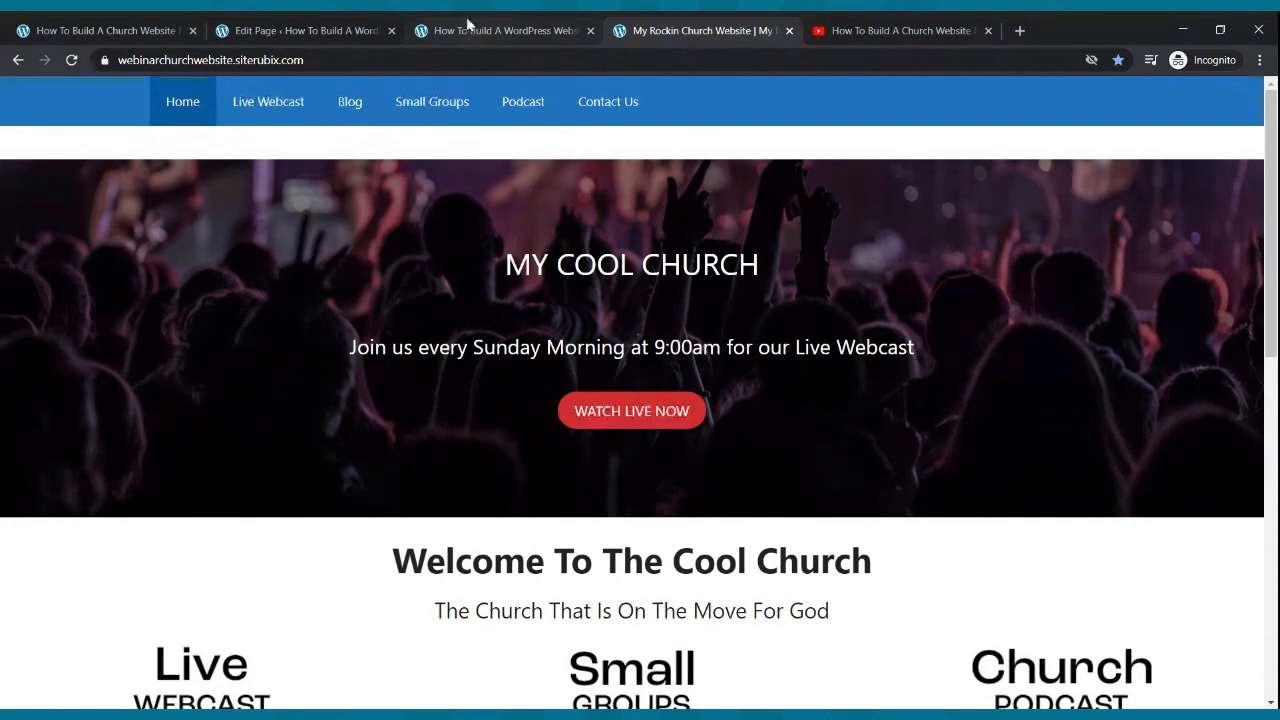
click(467, 28)
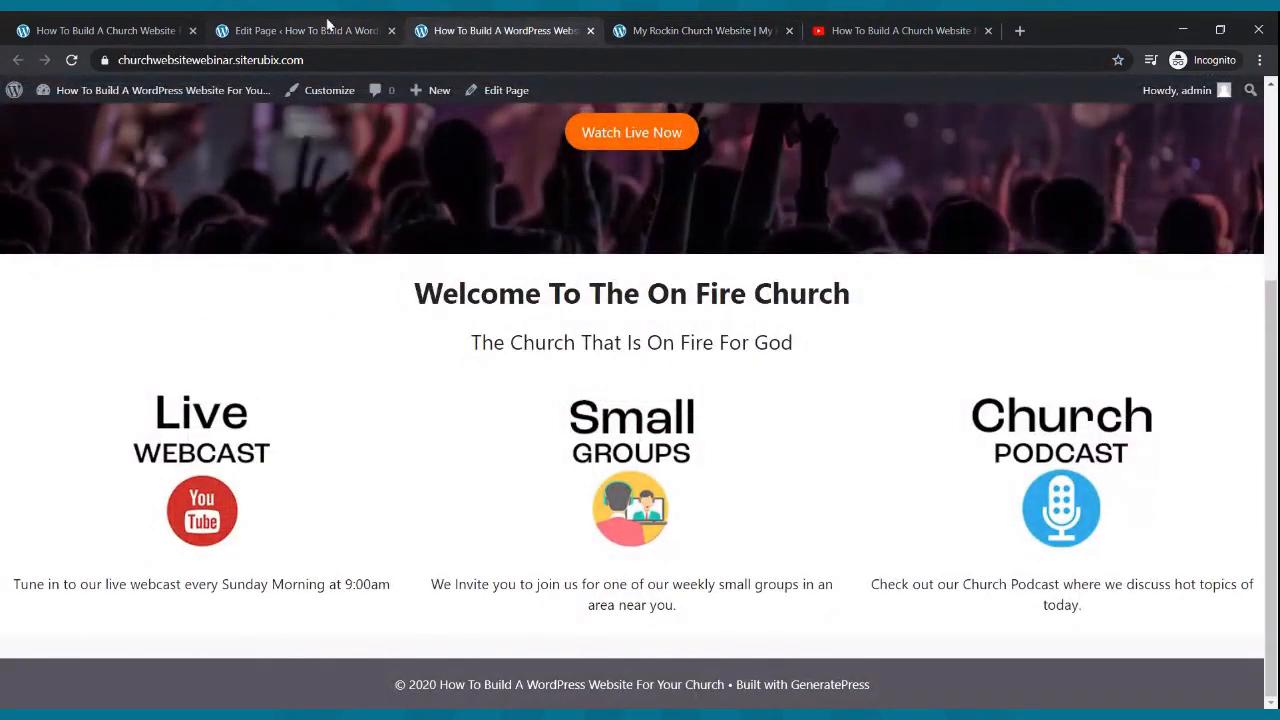
click(327, 28)
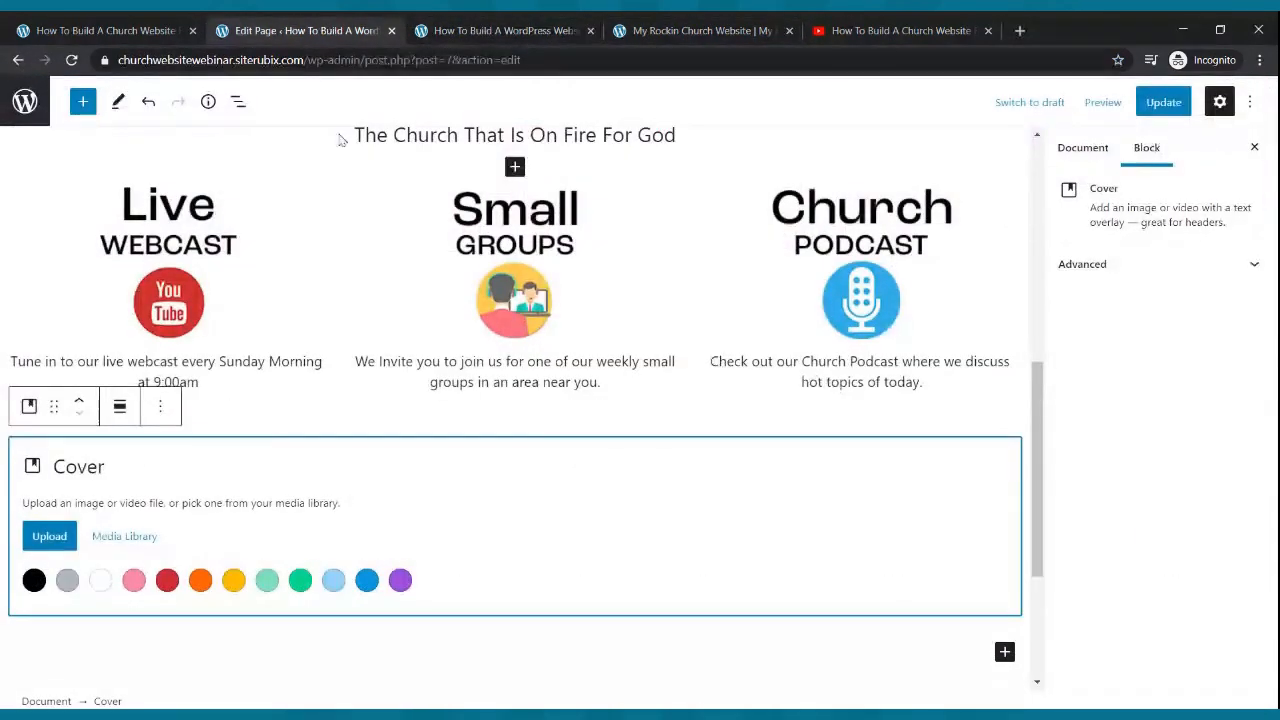
click(60, 536)
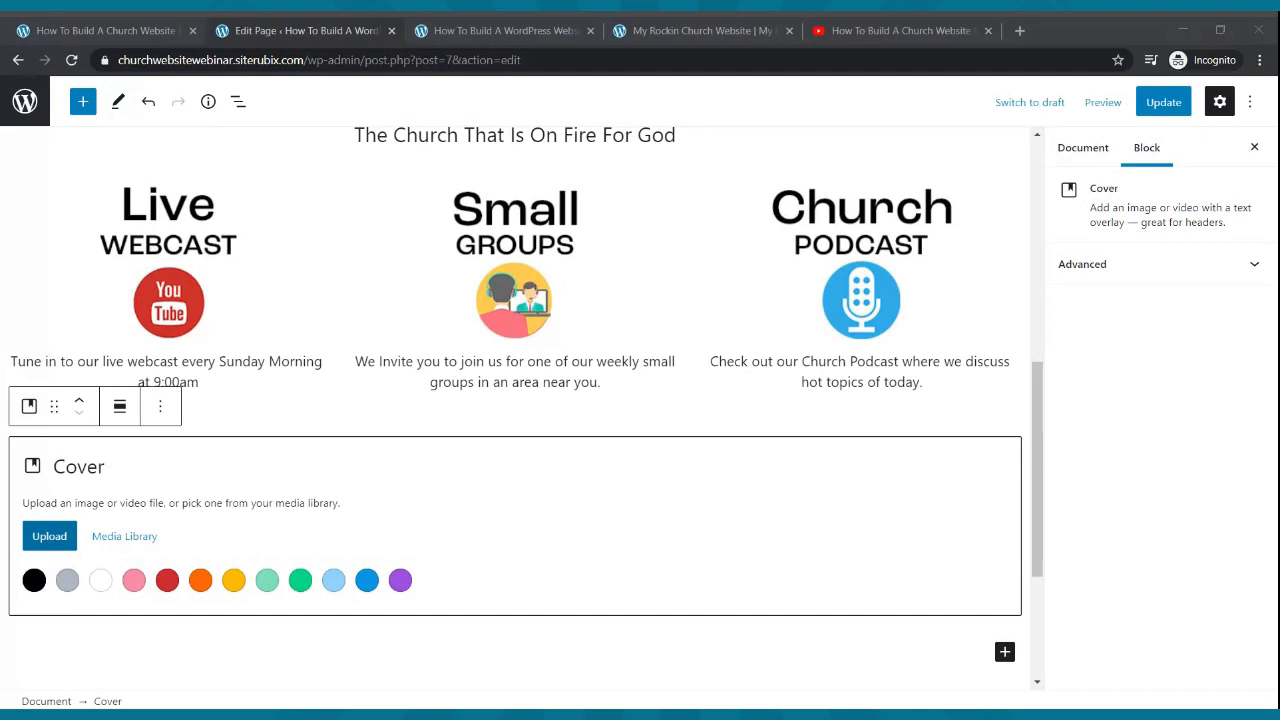
- Set the concert crowd photo as the Cover background, update the page, and select the cover
double_click(393, 305)
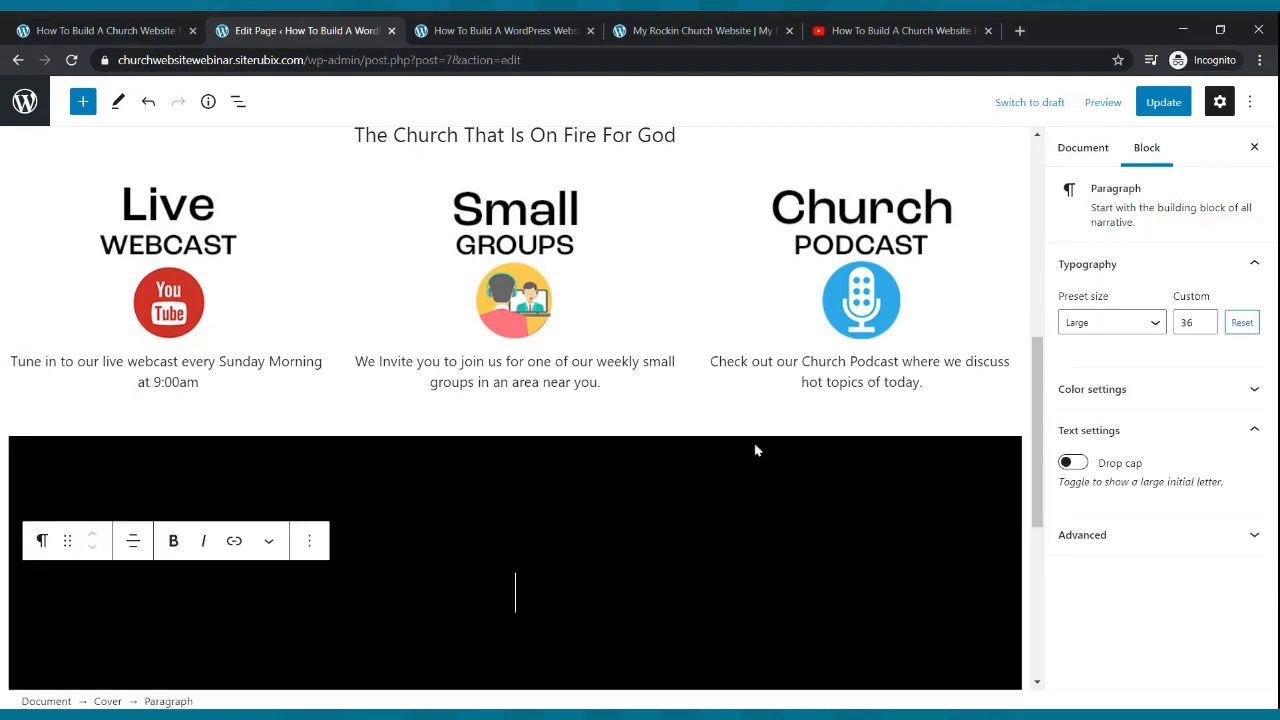
click(1158, 106)
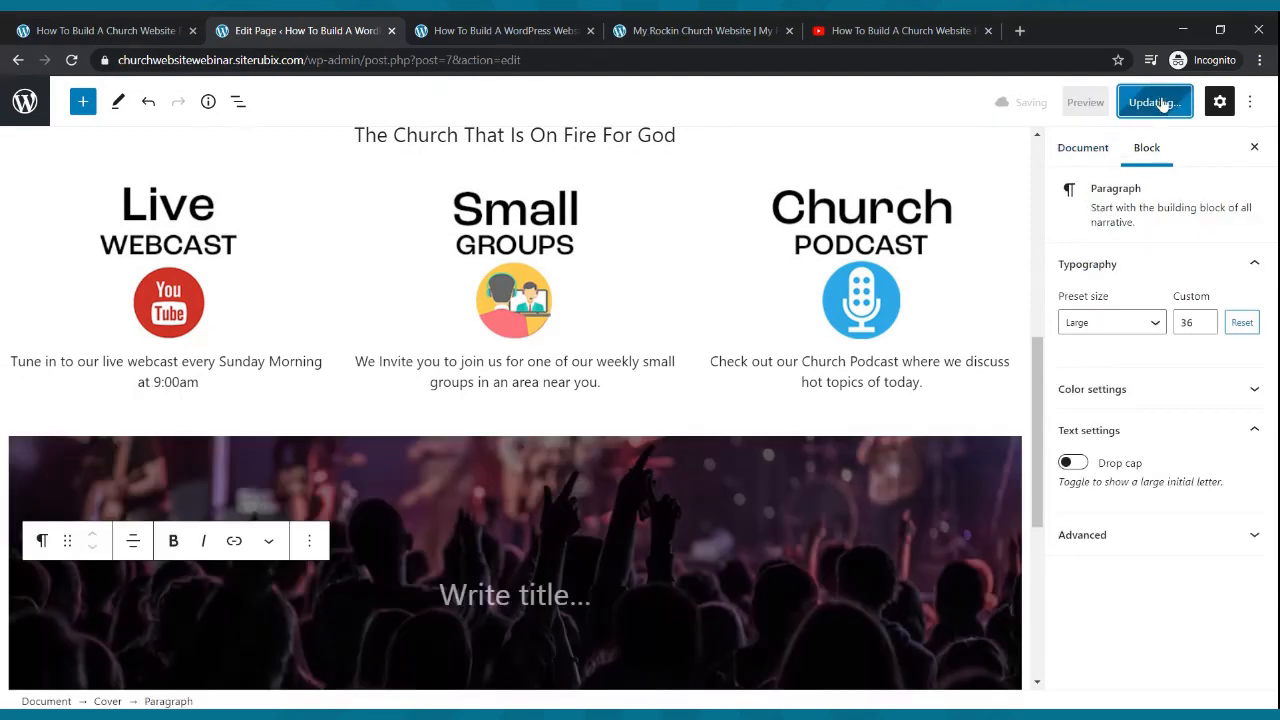
click(614, 488)
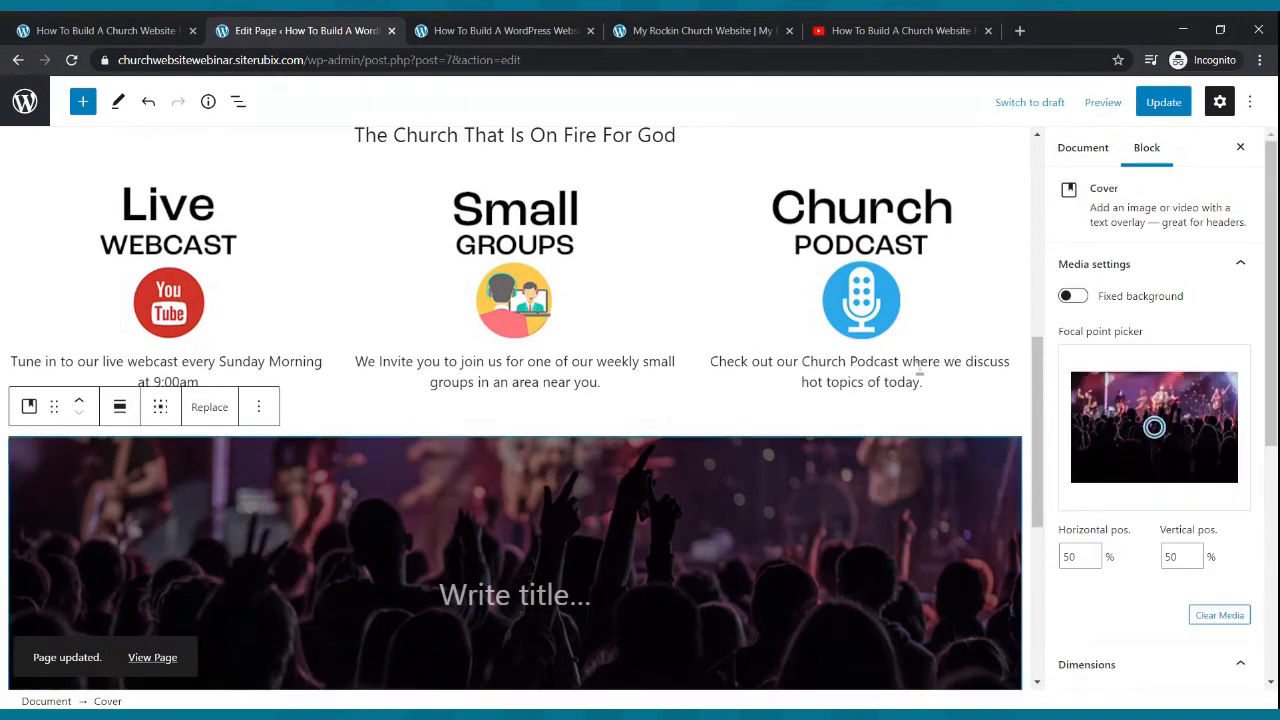
- Make the crowd cover background fixed with a cyan bluish gray overlay at 51 opacity
click(1072, 296)
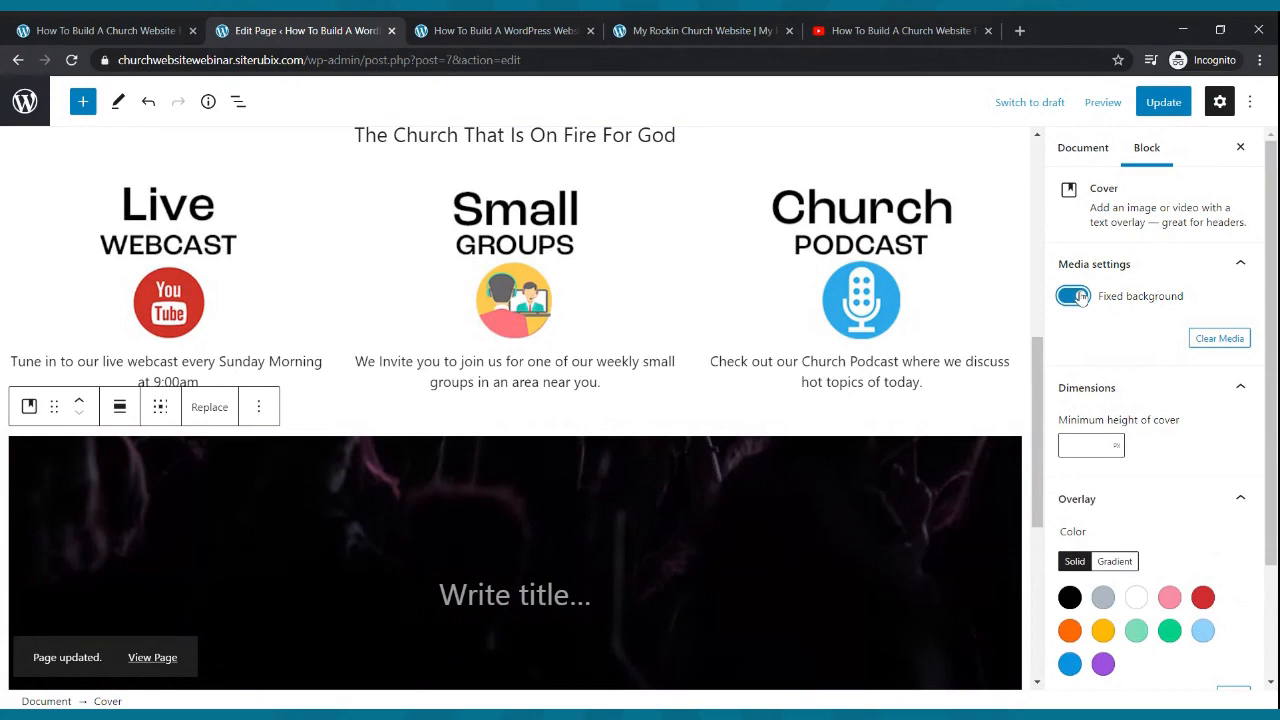
scroll(937, 343, down, 3)
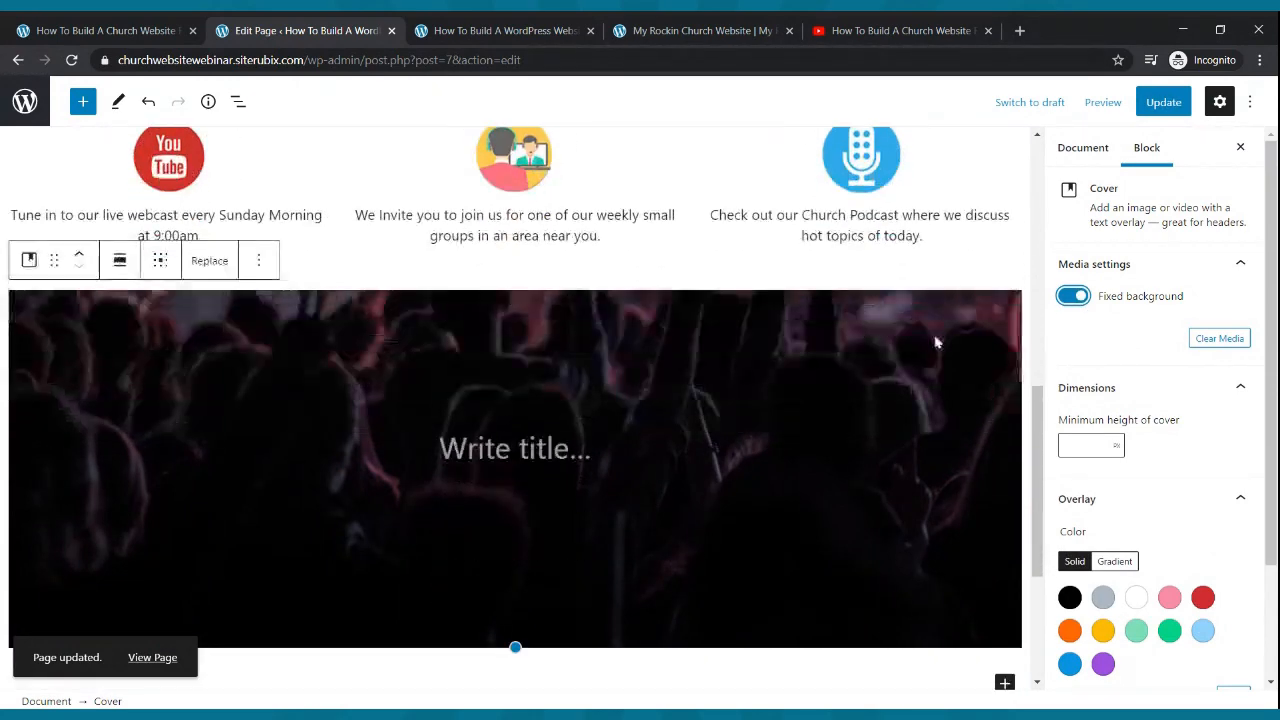
scroll(934, 340, up, 1)
scroll(935, 335, down, 1)
scroll(934, 335, down, 1)
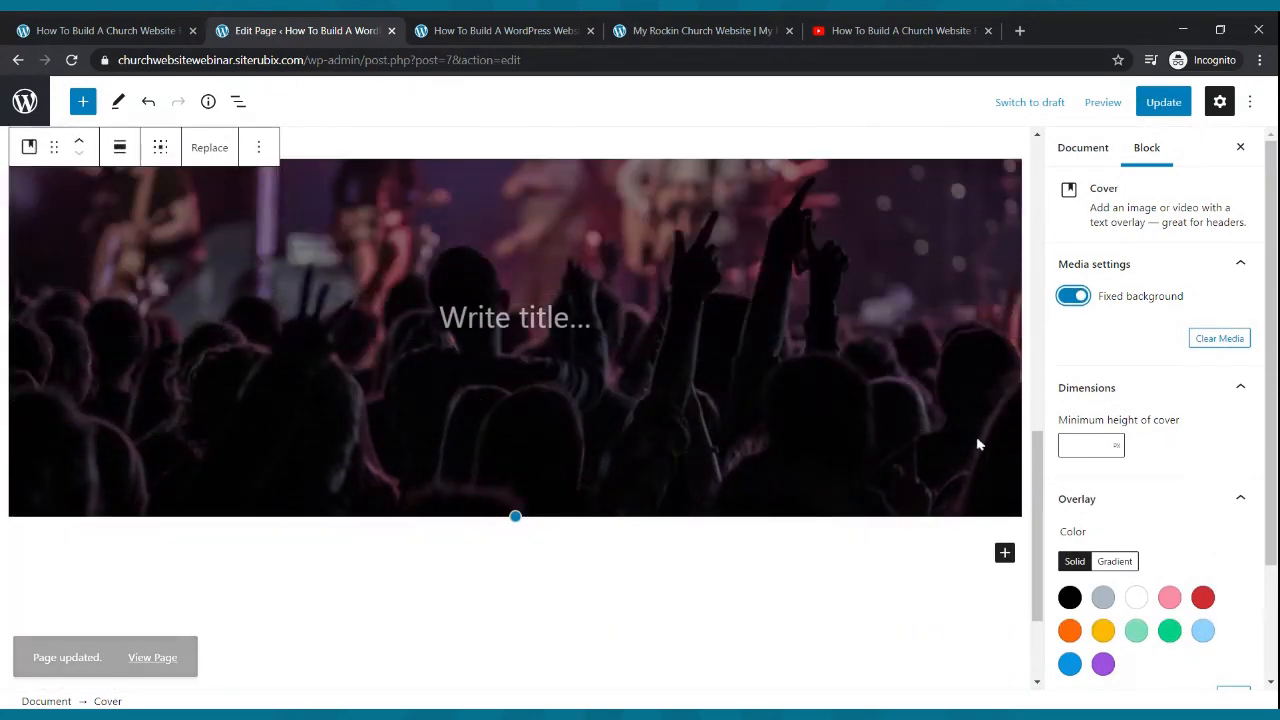
click(1102, 599)
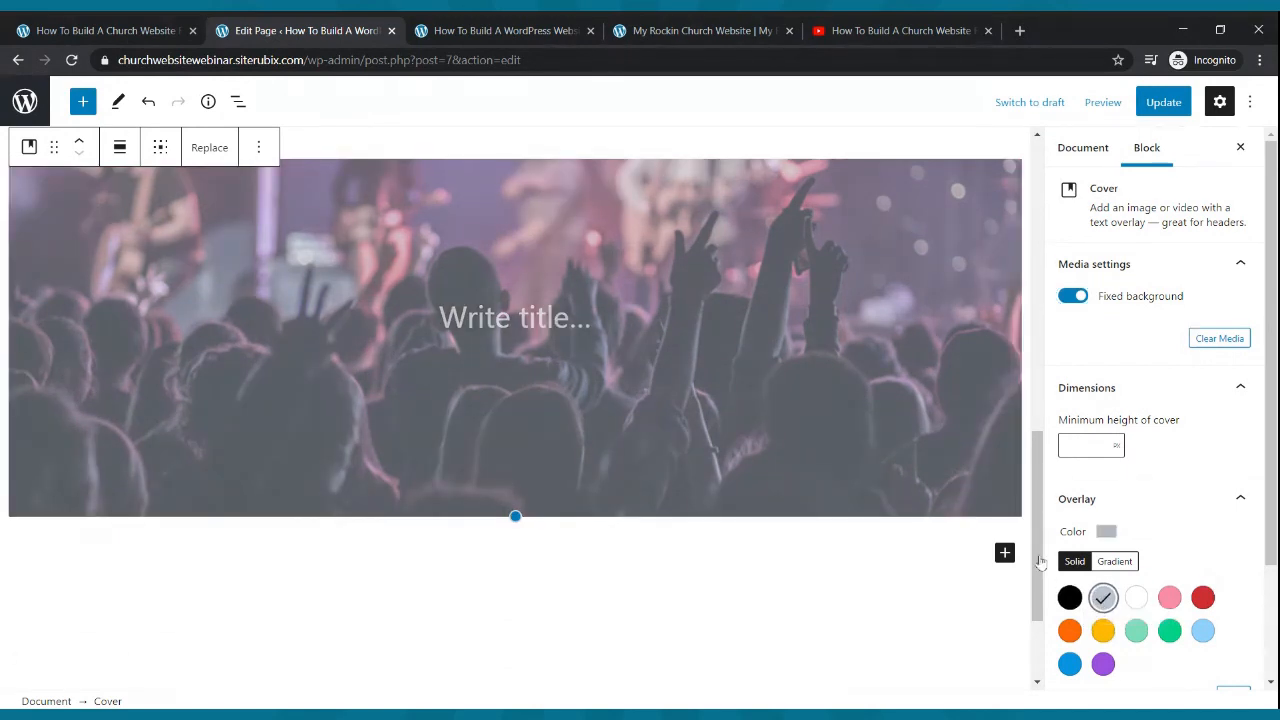
scroll(1090, 480, down, 2)
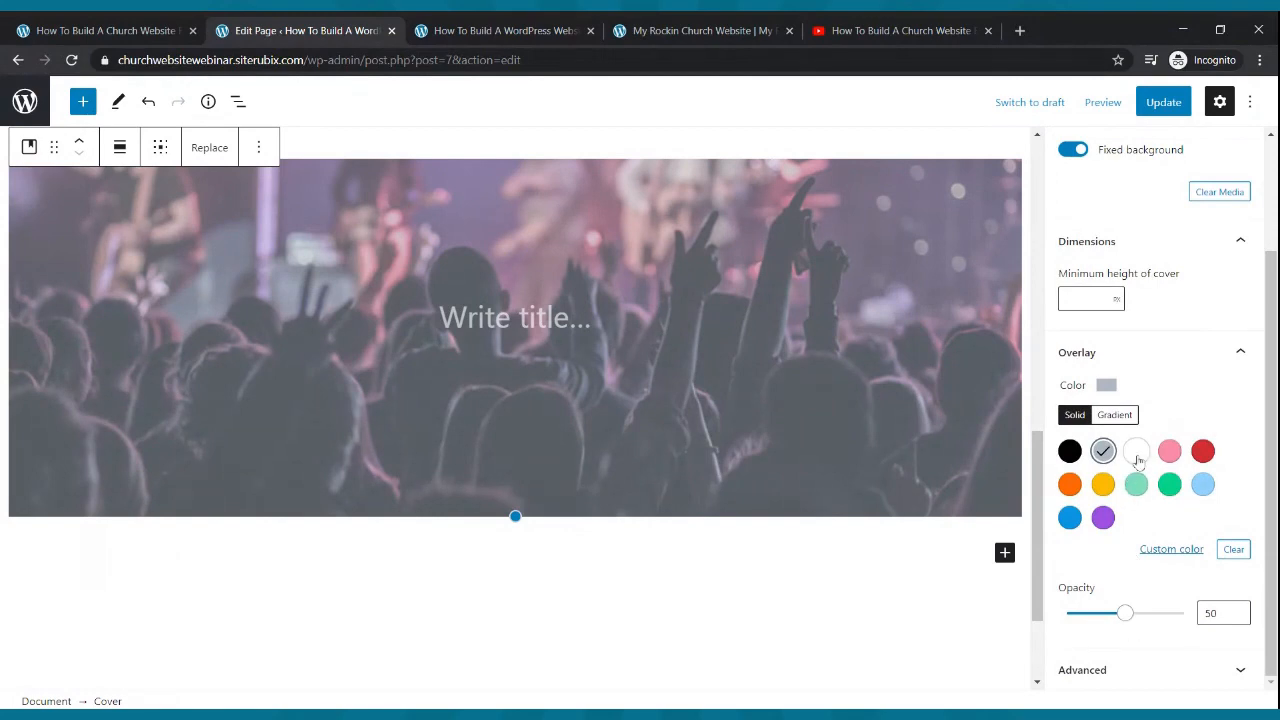
mouse_move(1125, 613)
mouse_down()
mouse_move(1071, 613)
mouse_move(1126, 613)
mouse_up()
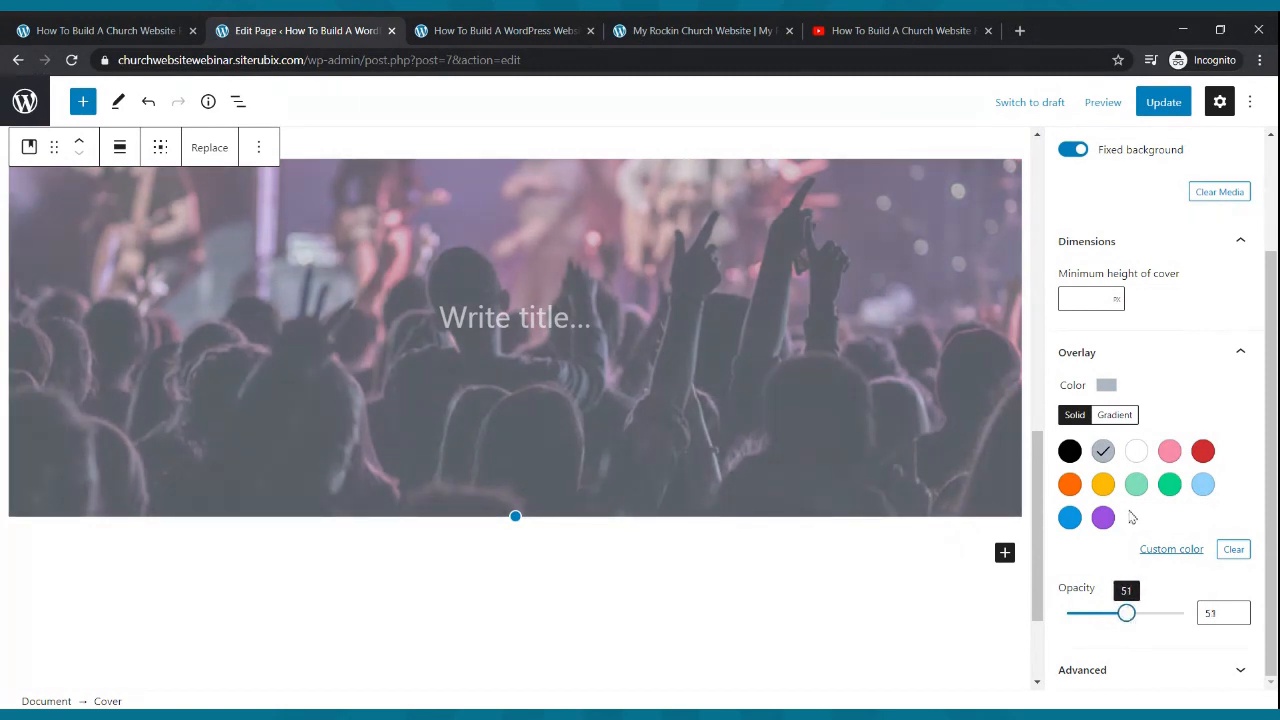
- Update the page to save the cover styling
click(1158, 101)
scroll(669, 540, up, 9)
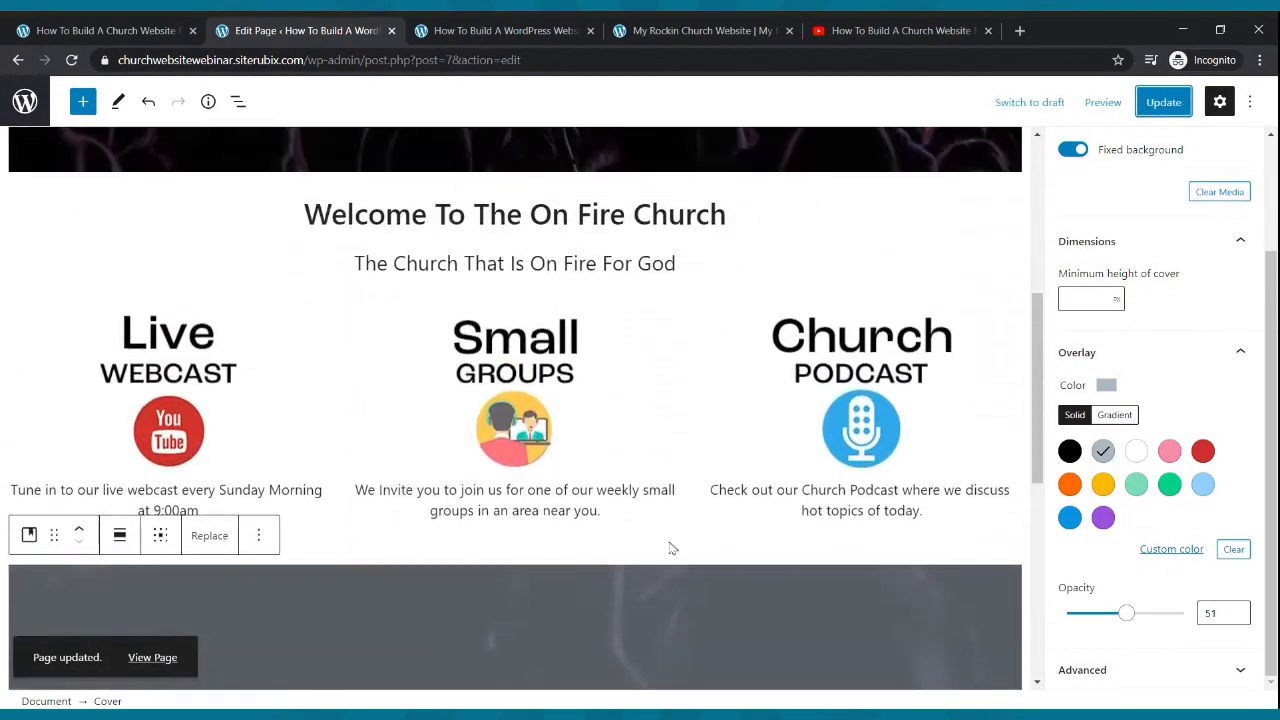
scroll(673, 537, down, 10)
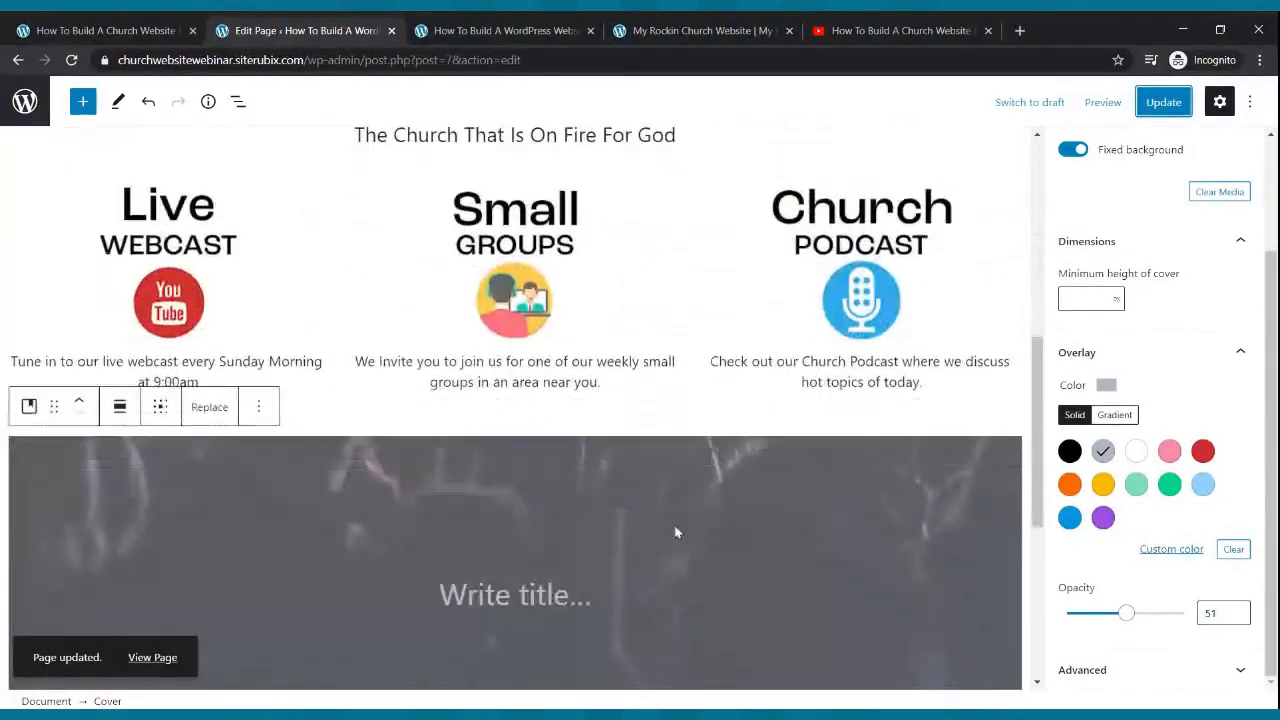
scroll(674, 524, up, 4)
scroll(676, 530, down, 3)
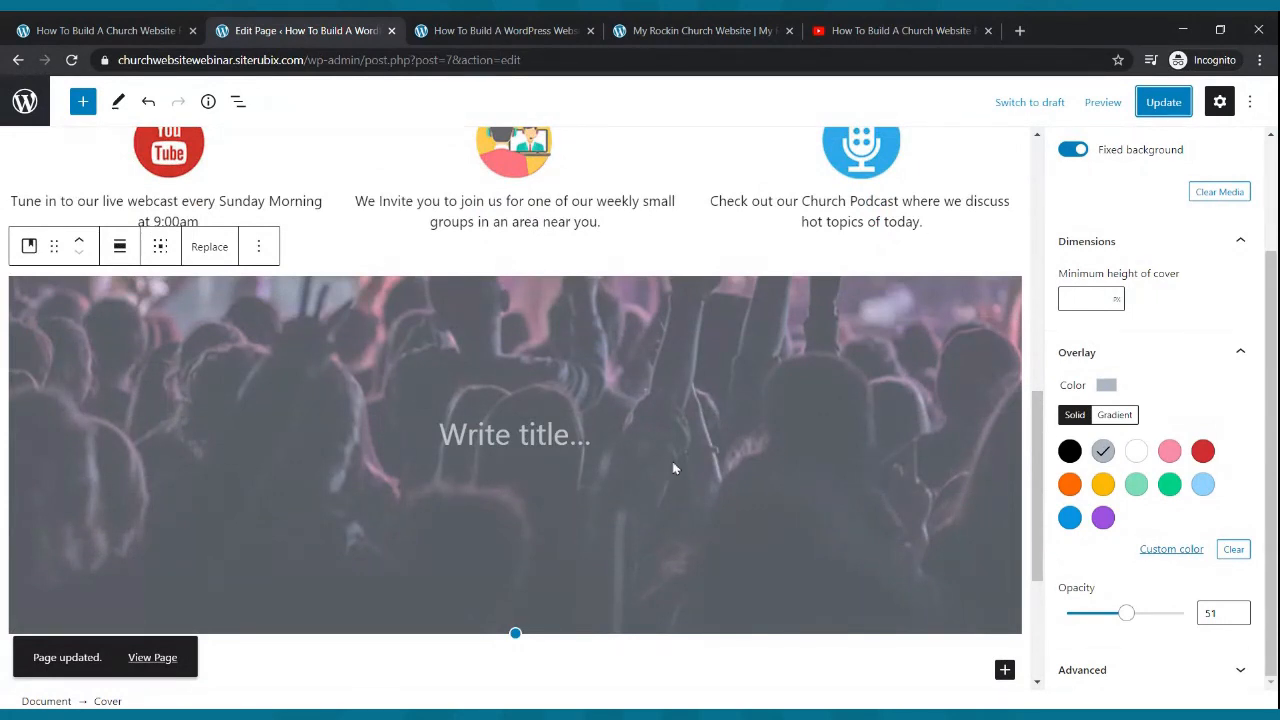
scroll(675, 450, up, 3)
- Reload the live home page, check the tinted fixed crowd cover below the columns, then return to the editor
click(470, 31)
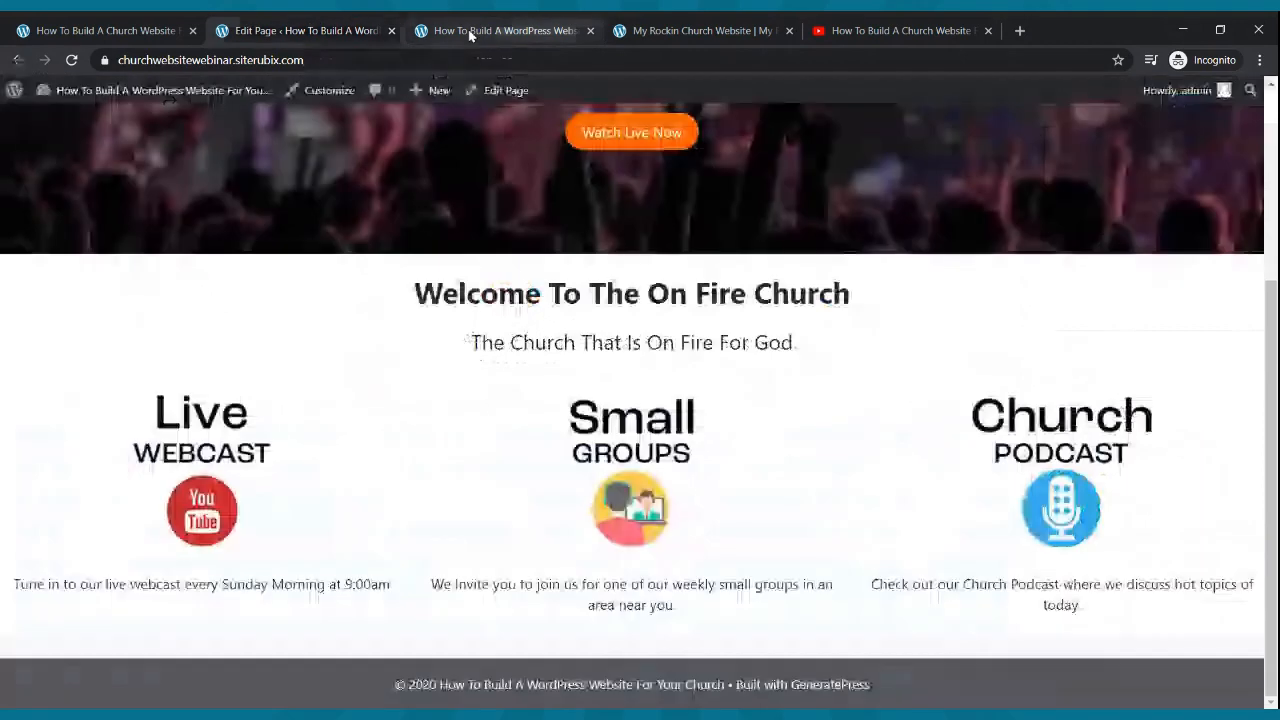
click(72, 61)
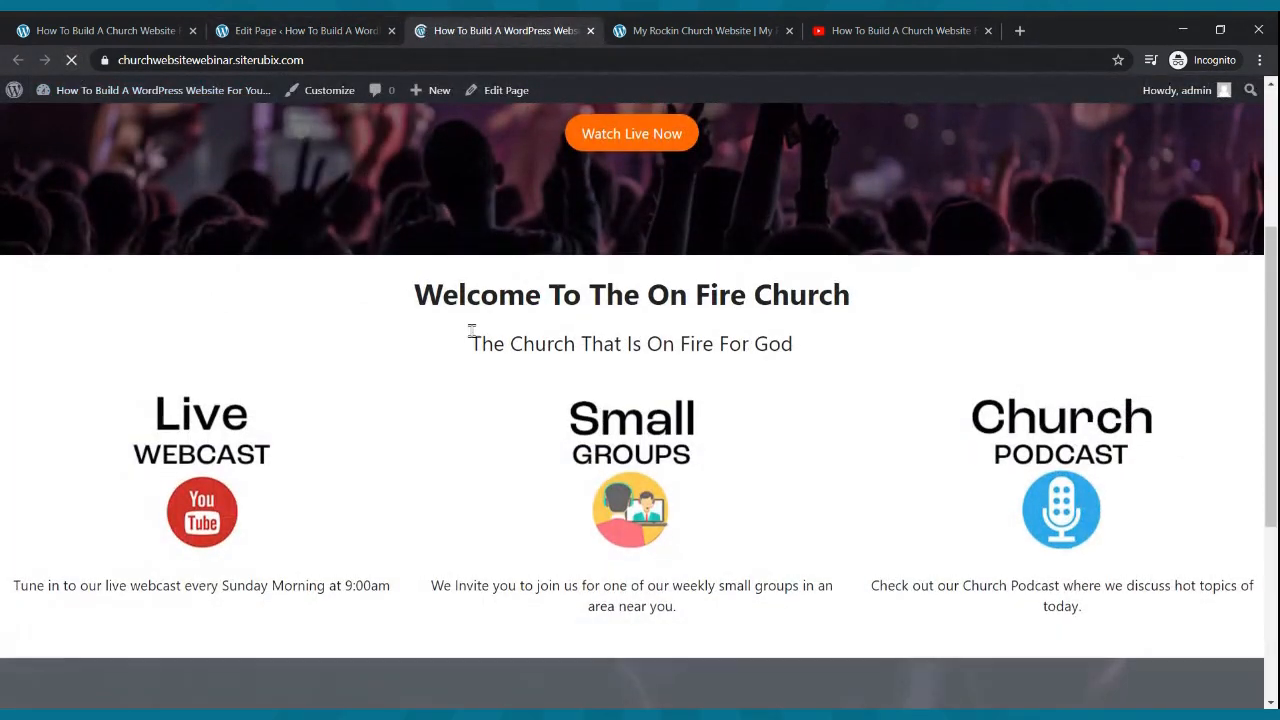
scroll(474, 333, down, 5)
scroll(474, 337, down, 1)
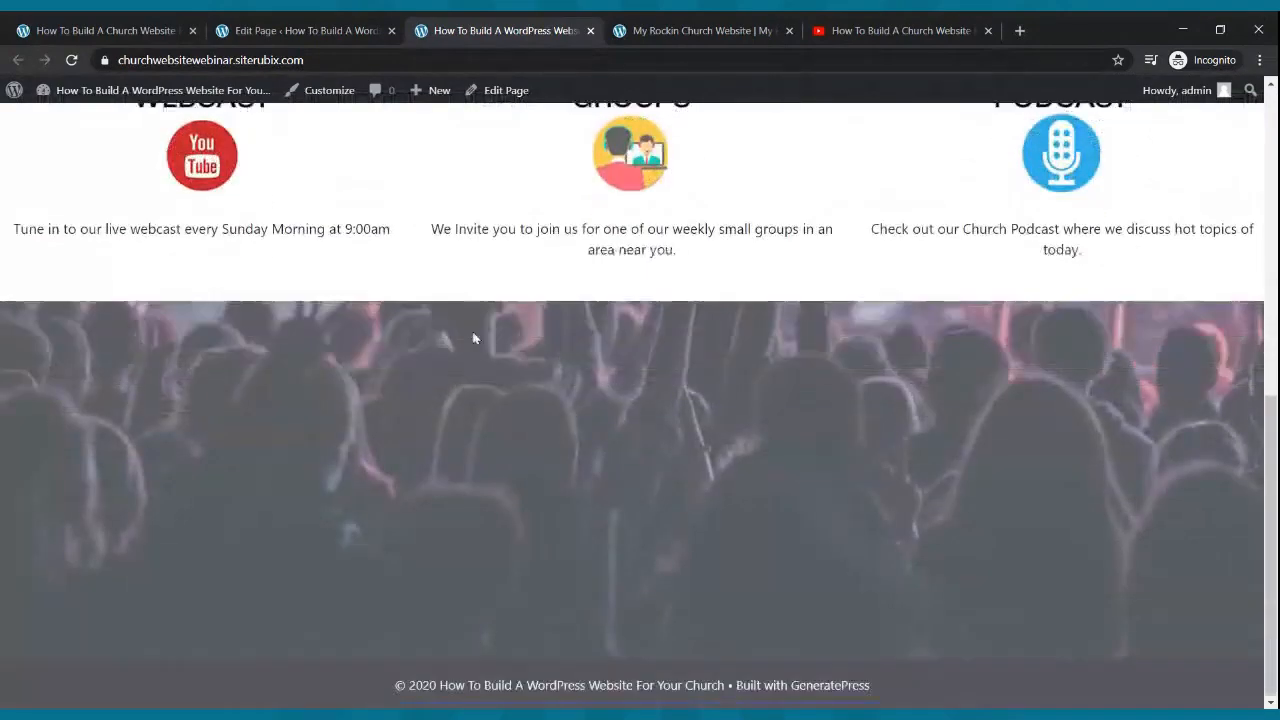
scroll(474, 337, up, 2)
scroll(571, 446, down, 2)
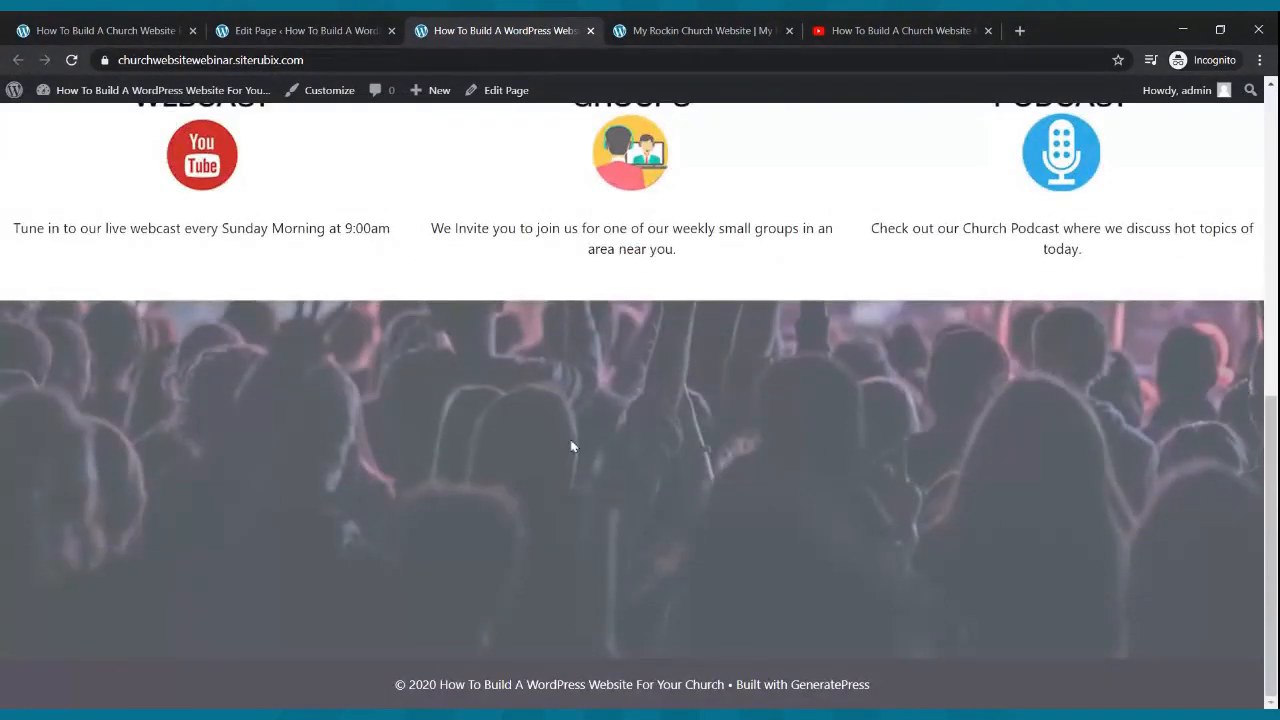
scroll(531, 515, up, 7)
scroll(537, 509, down, 7)
scroll(537, 514, up, 3)
scroll(535, 511, down, 3)
scroll(534, 511, up, 6)
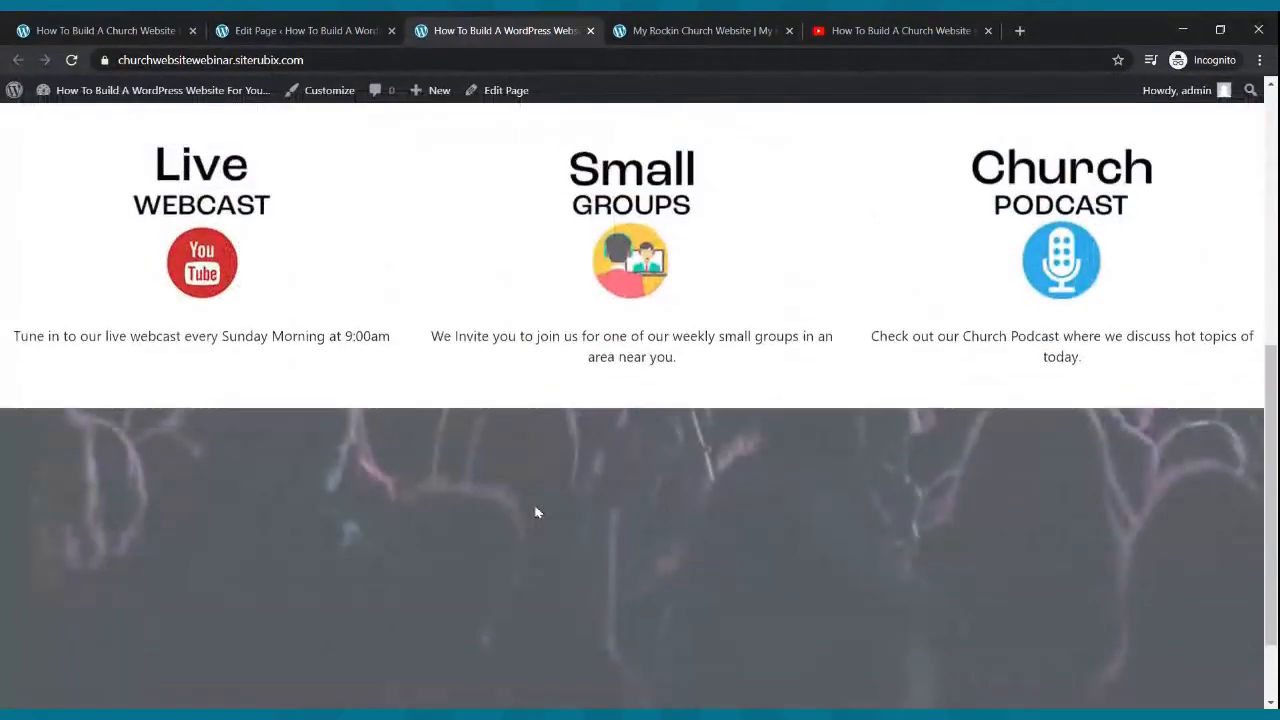
scroll(582, 318, down, 2)
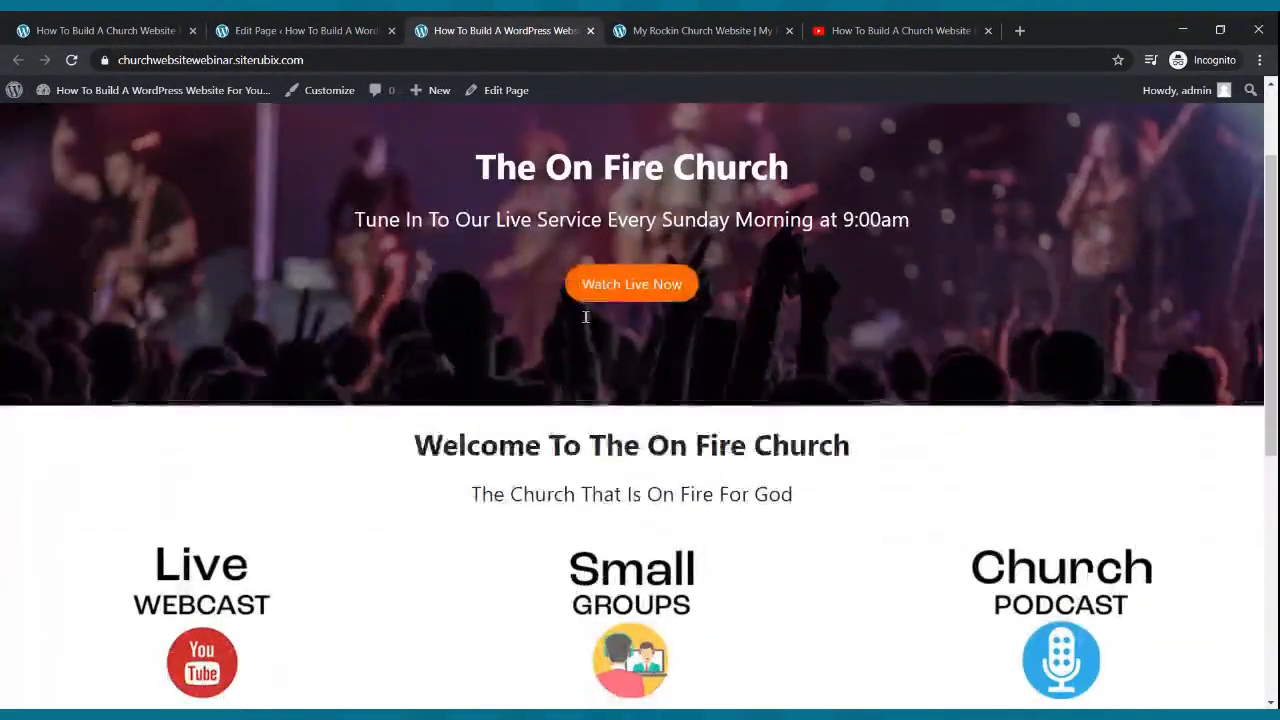
scroll(590, 332, down, 5)
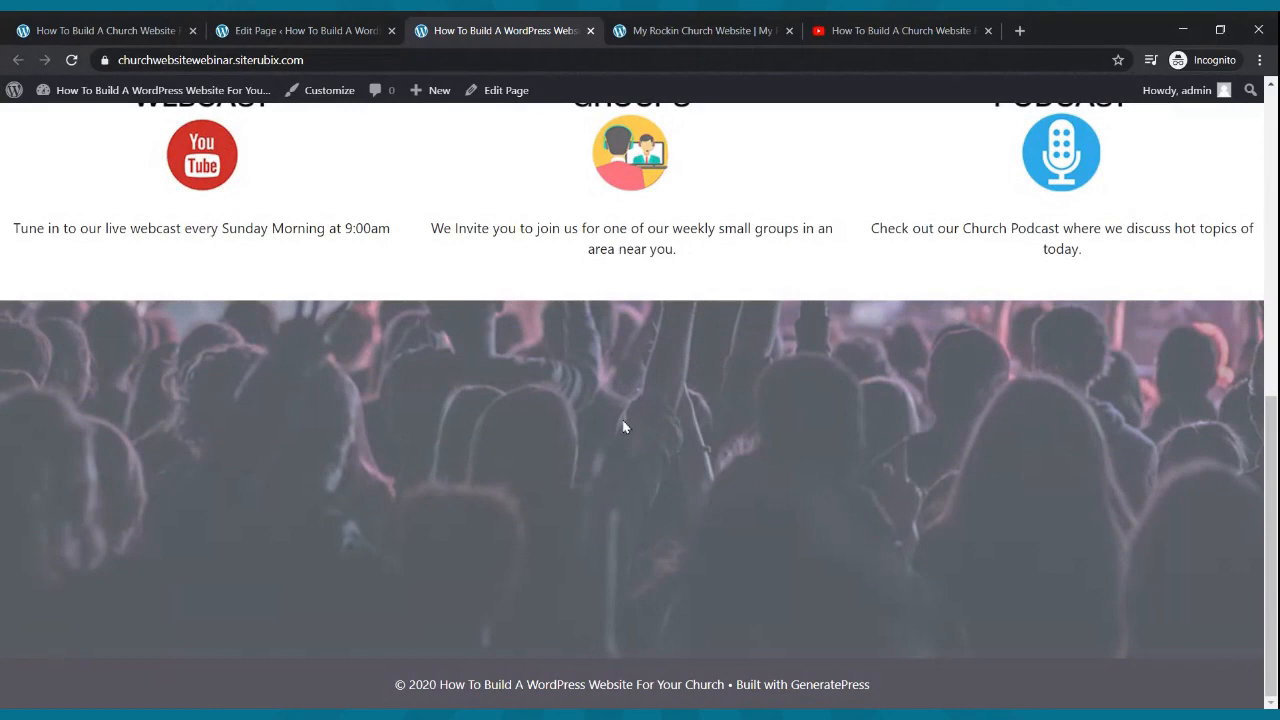
click(265, 30)
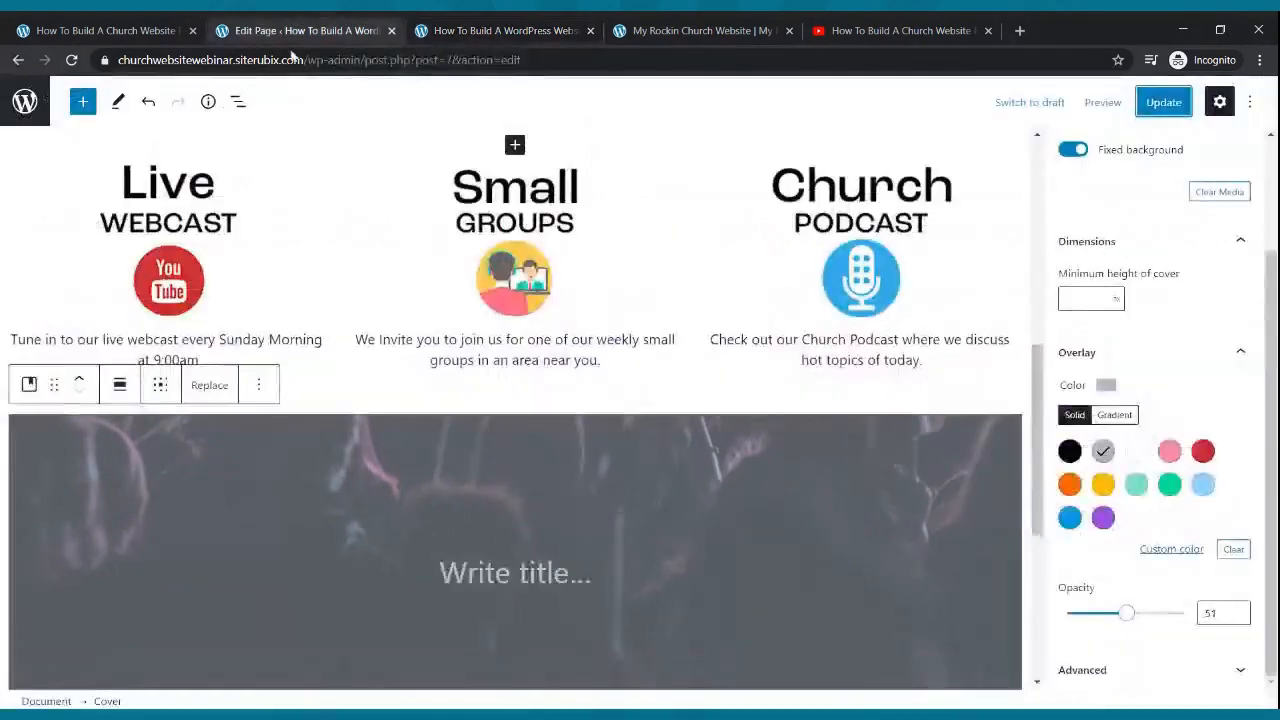
- Look over the other site's video section before returning to the editor
click(740, 28)
scroll(600, 425, down, 10)
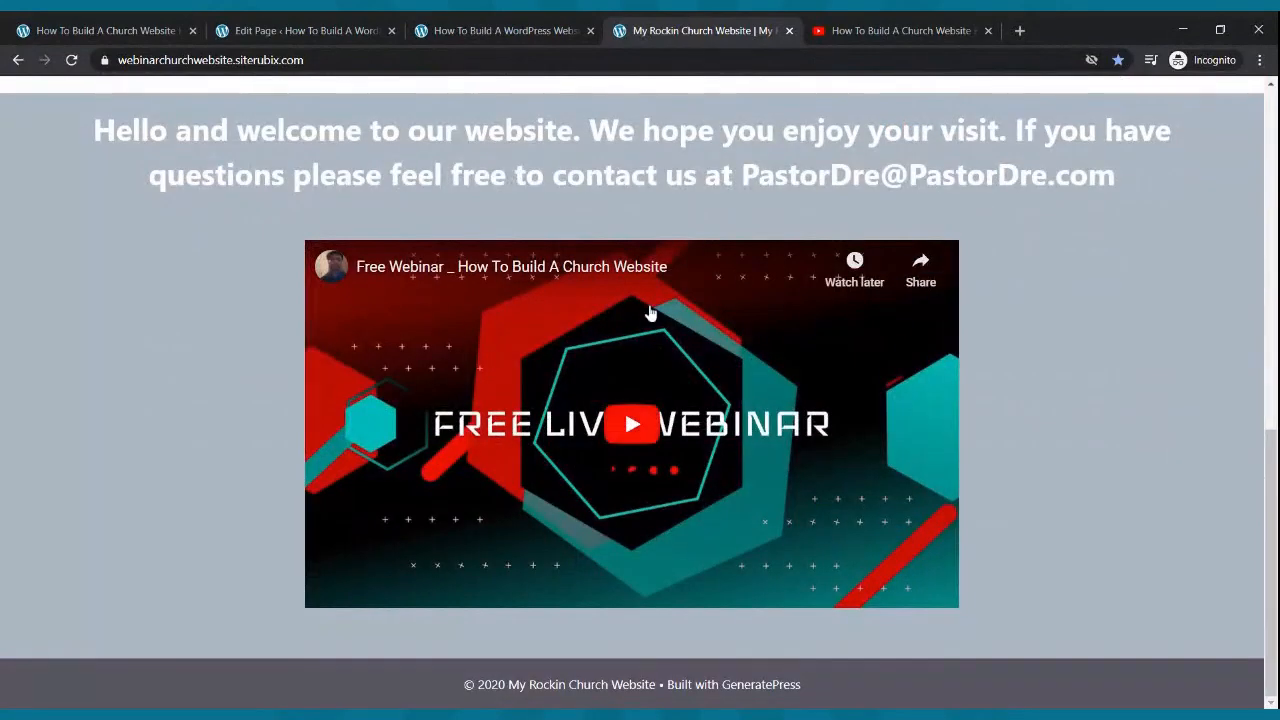
click(285, 32)
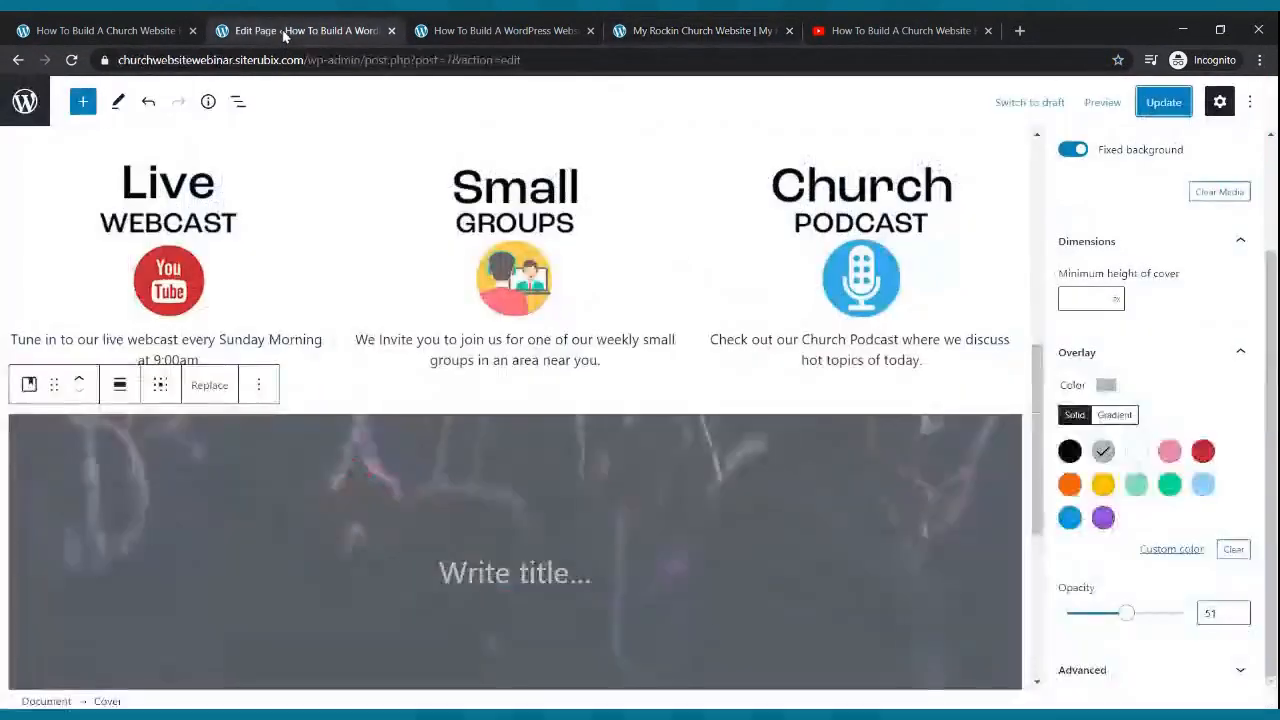
- Title the cover 'Check Out Our Webcome Video', update the page, and start a new line below
click(505, 575)
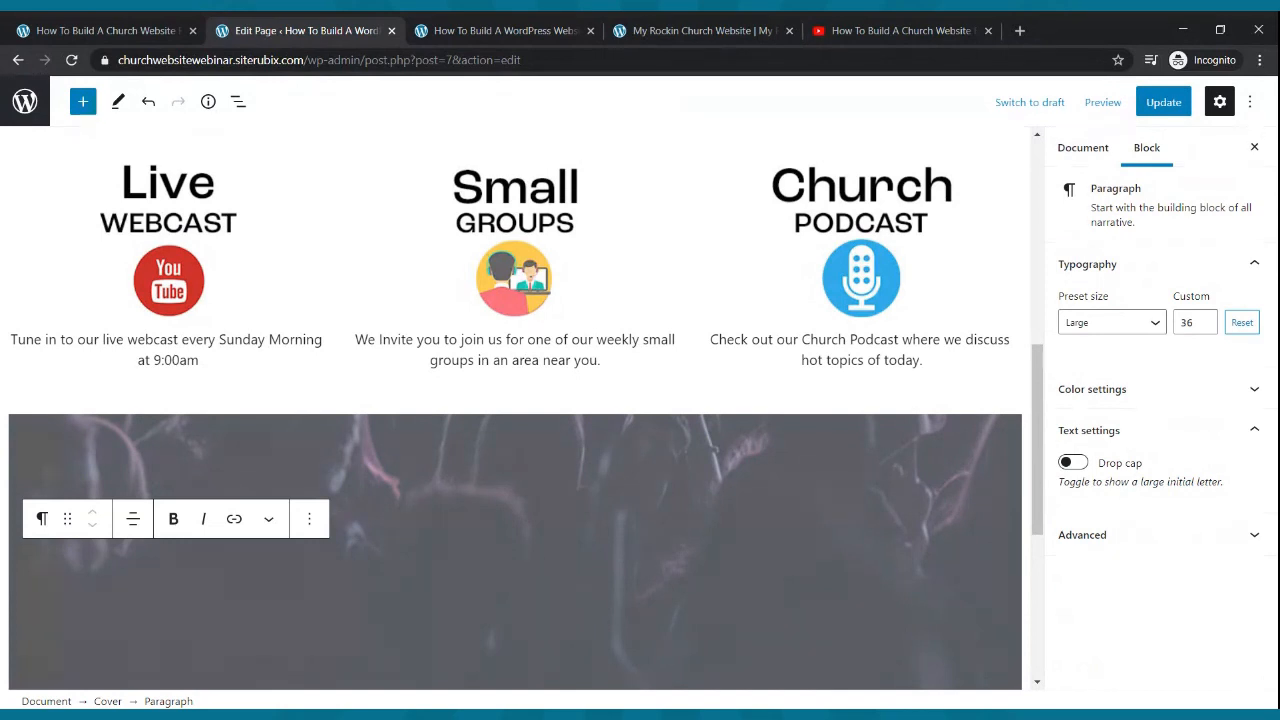
text(Check Out Our Web)
text(come Video)
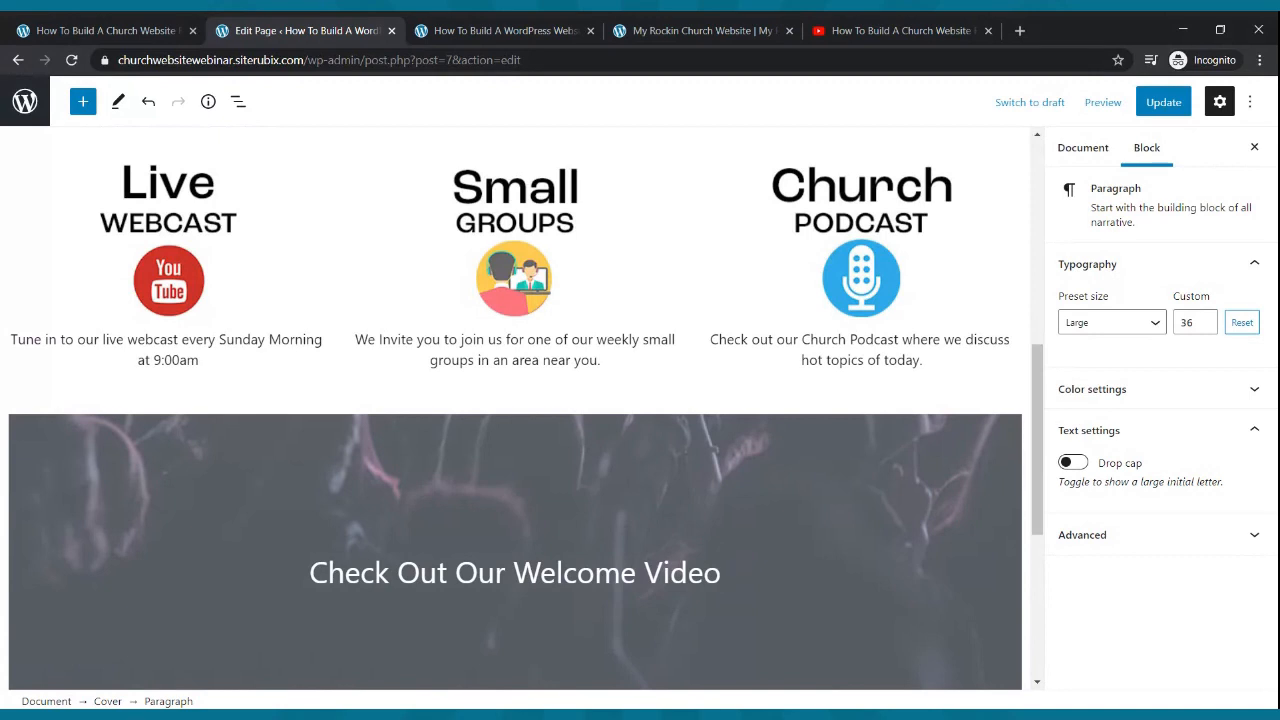
click(1163, 102)
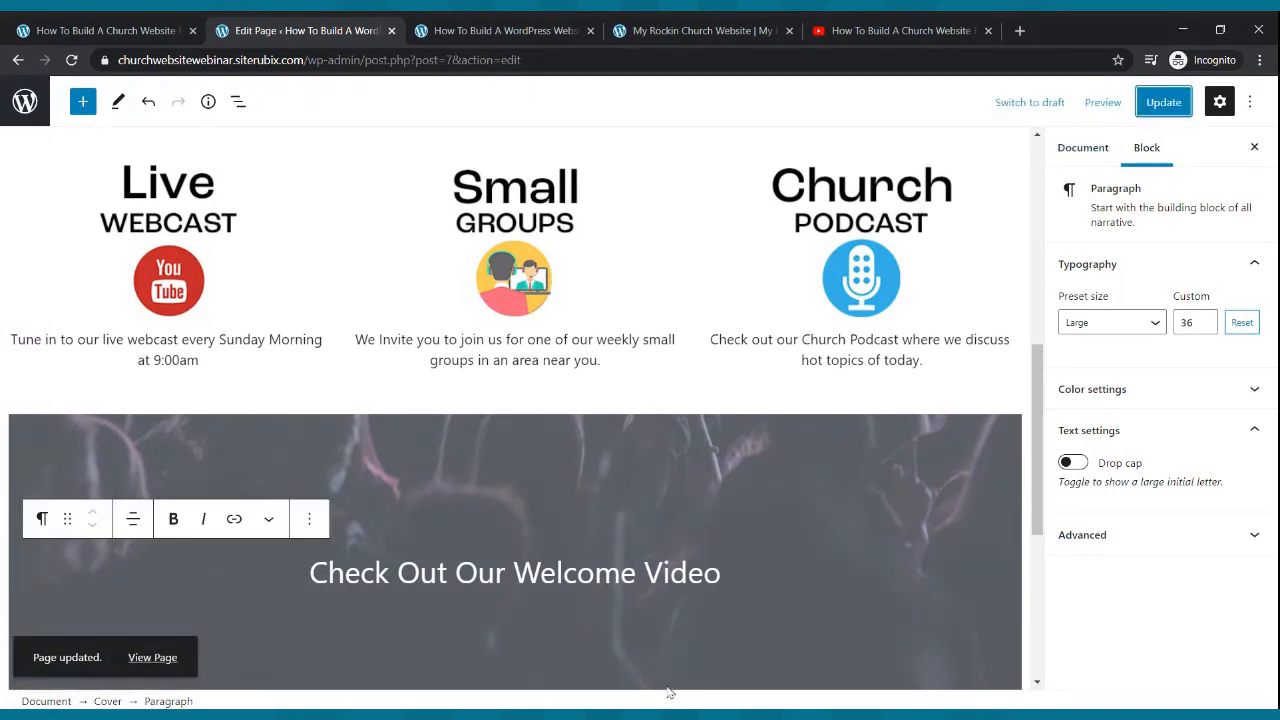
click(722, 572)
key(Return)
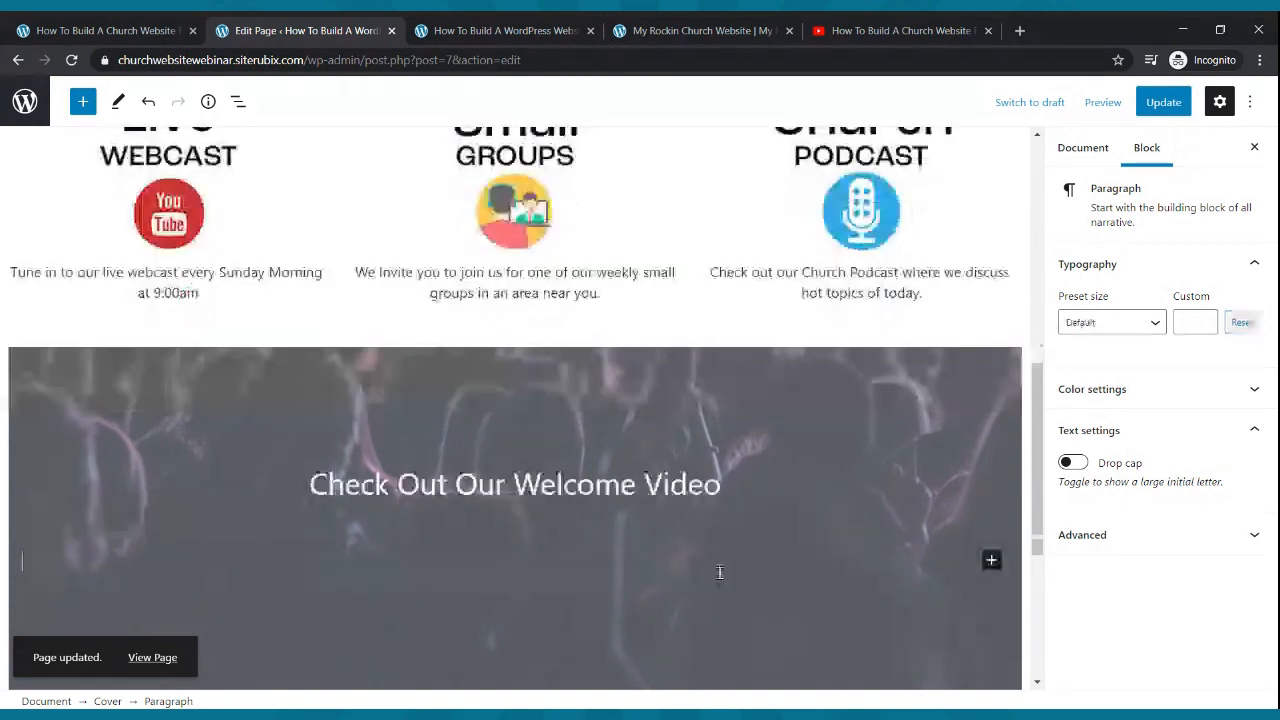
- Insert a Columns block with three equal 33/33/33 columns under the heading
click(991, 562)
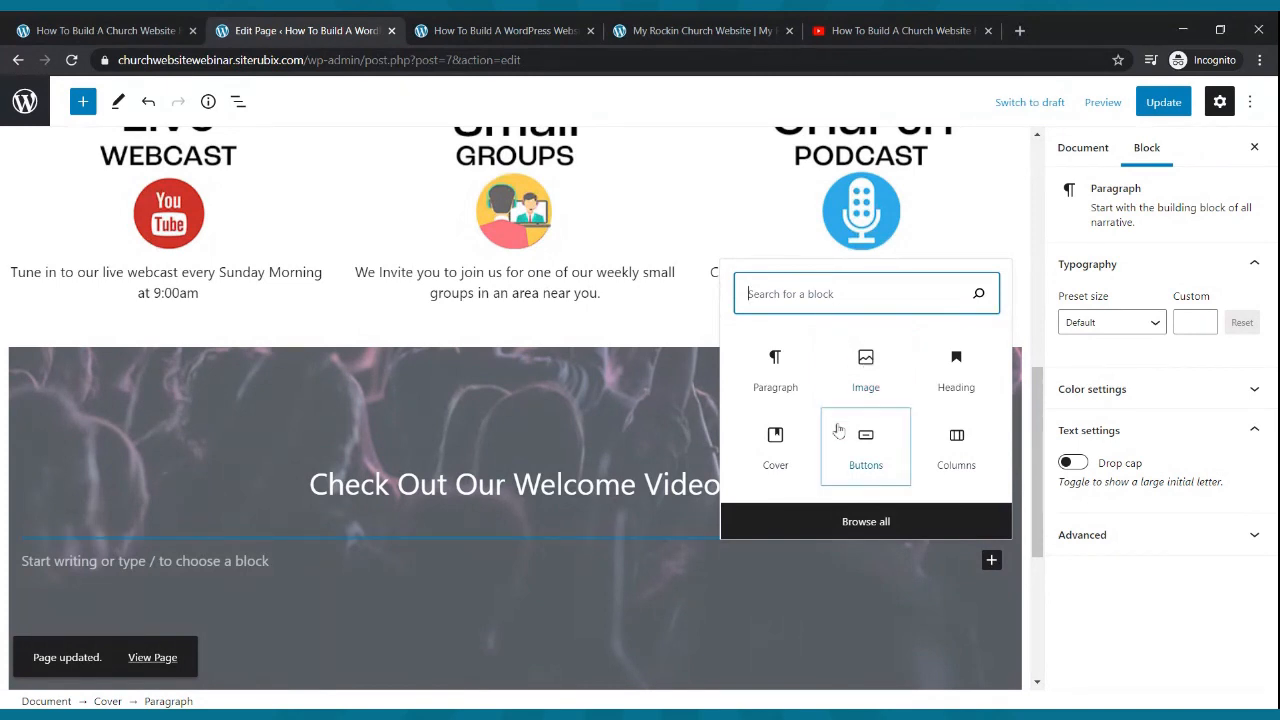
text(columns)
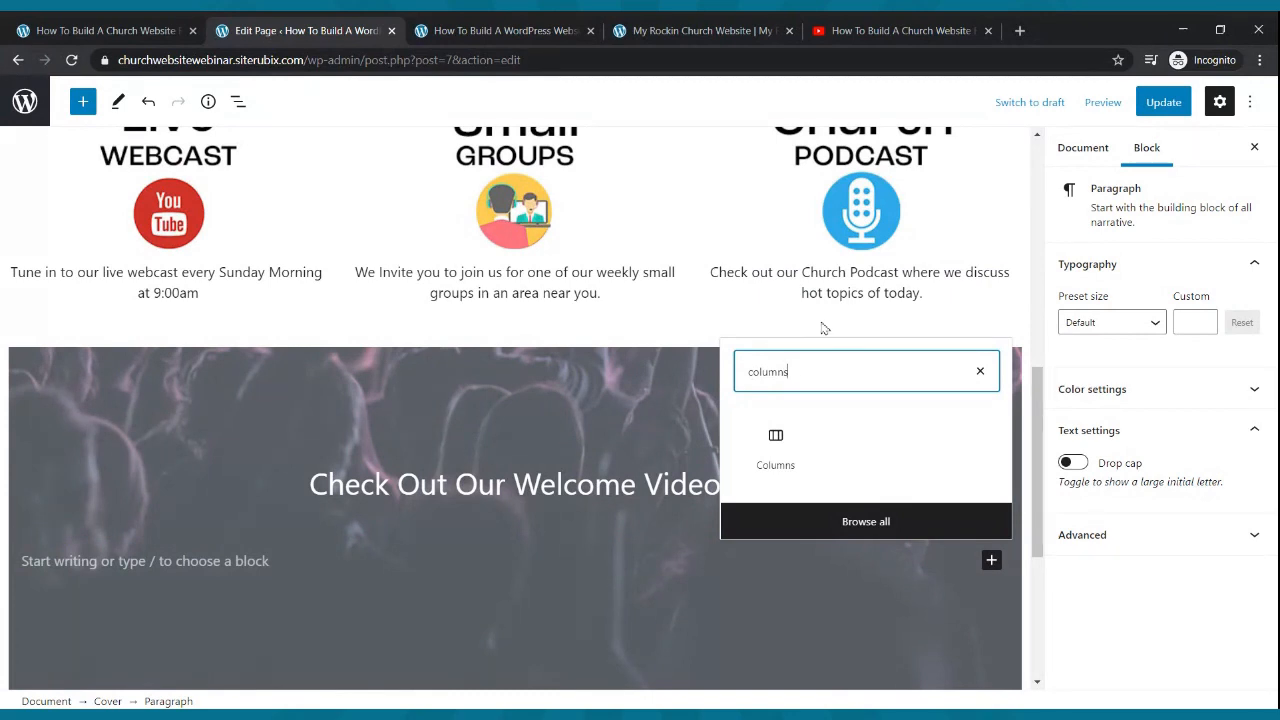
click(787, 450)
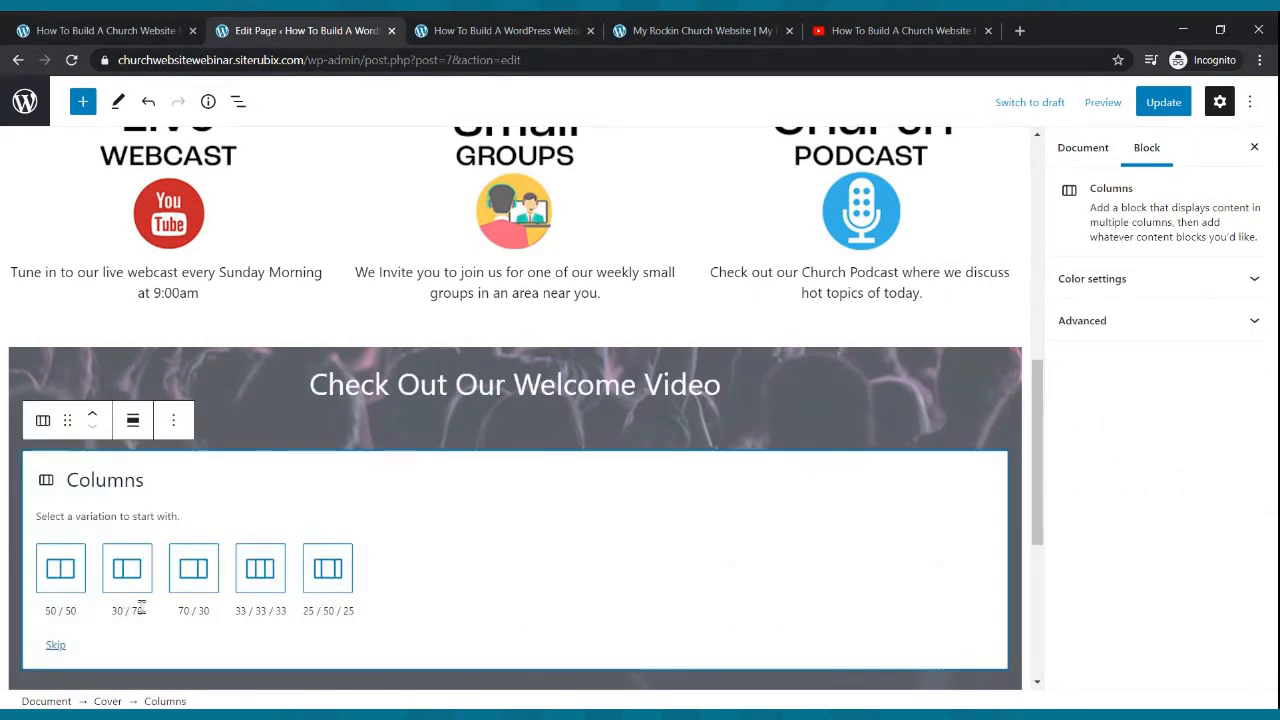
click(249, 587)
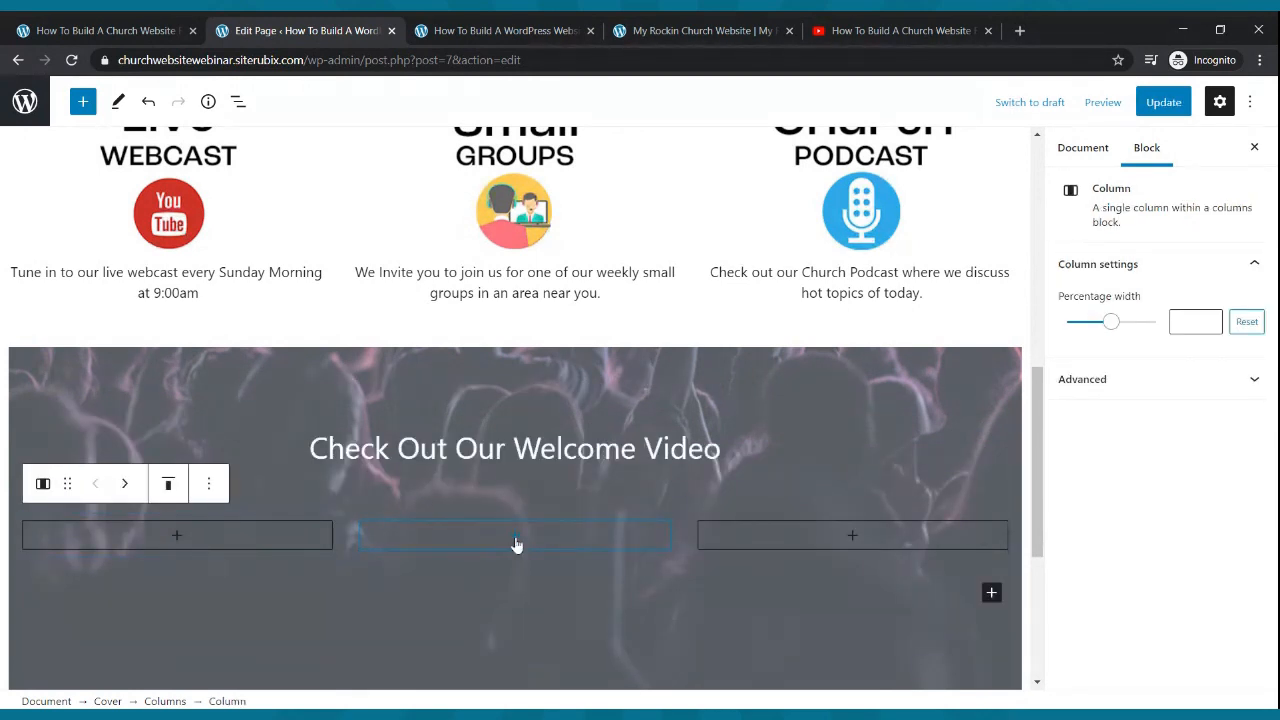
- Add a YouTube embed block to the middle column
click(515, 540)
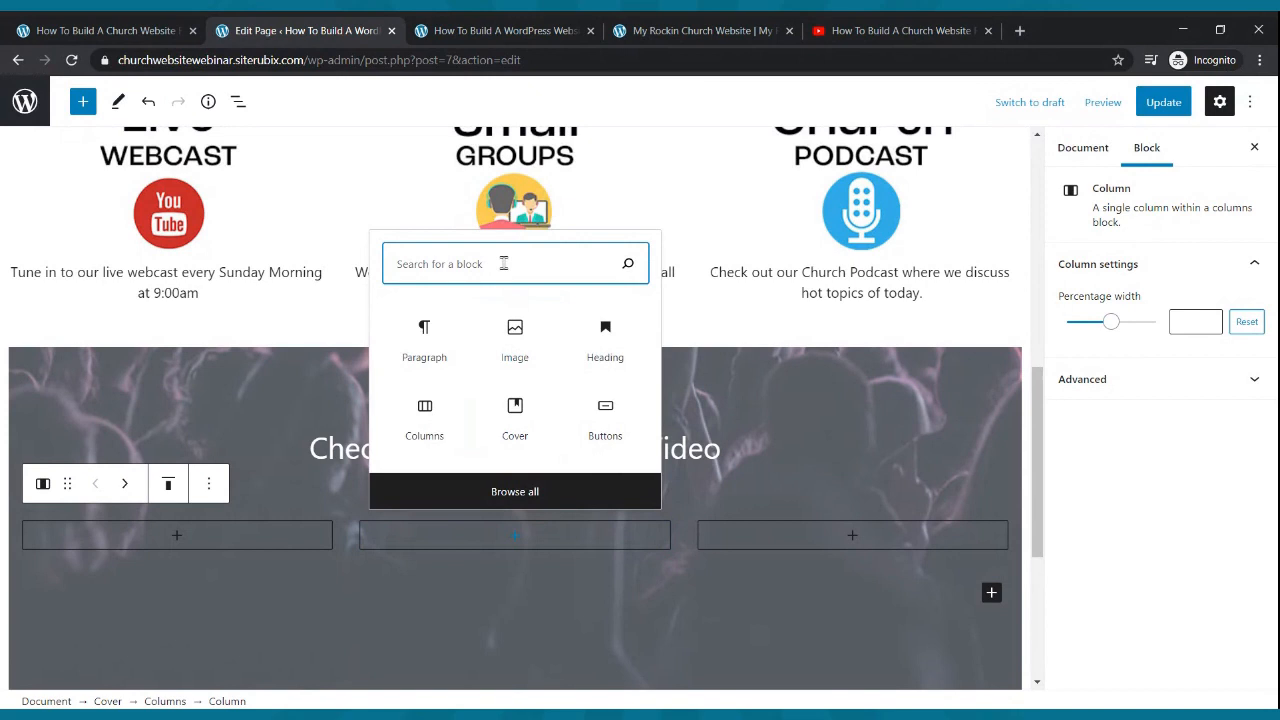
text(video)
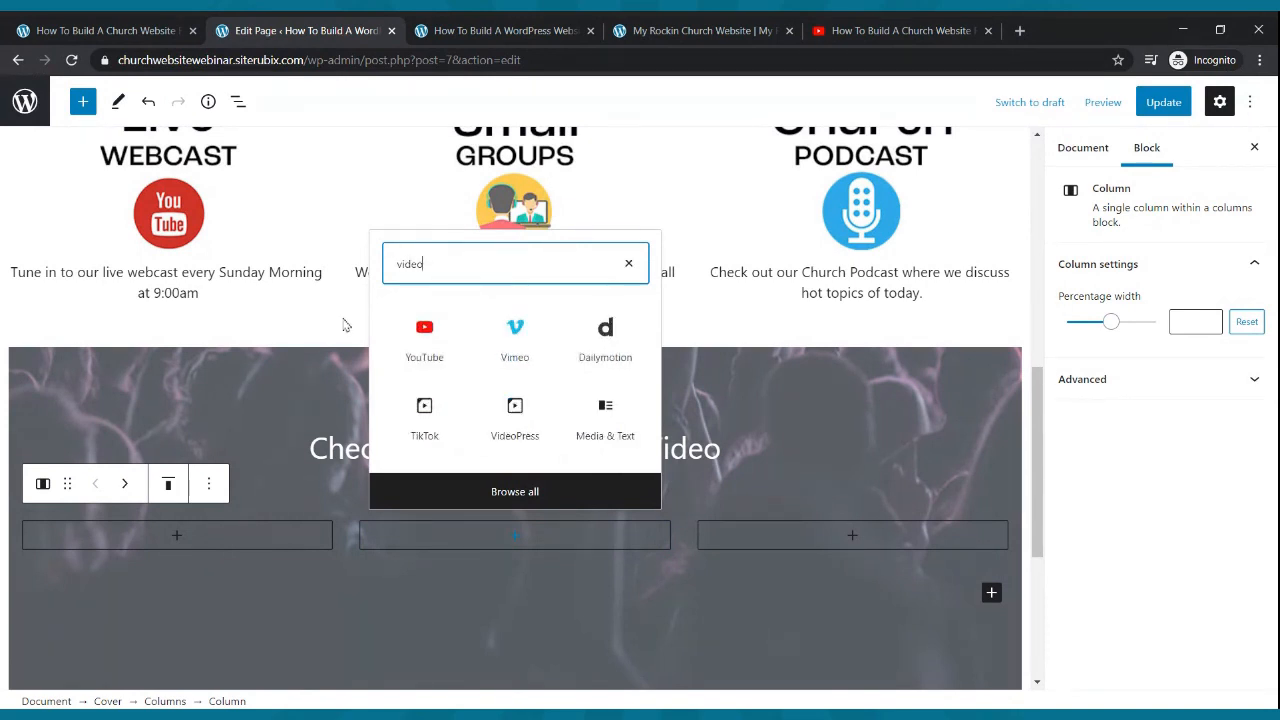
click(415, 334)
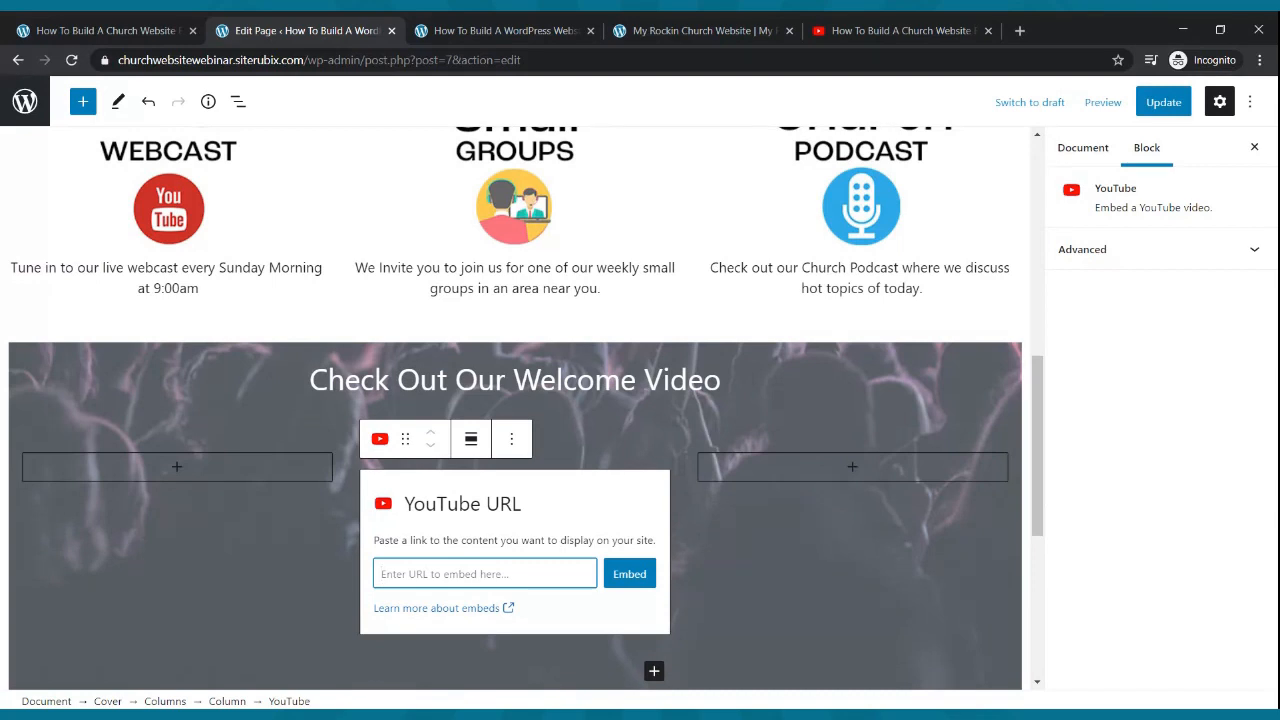
- Copy the share link of the 'How To Build A Church Website From Scratch' YouTube video
click(888, 30)
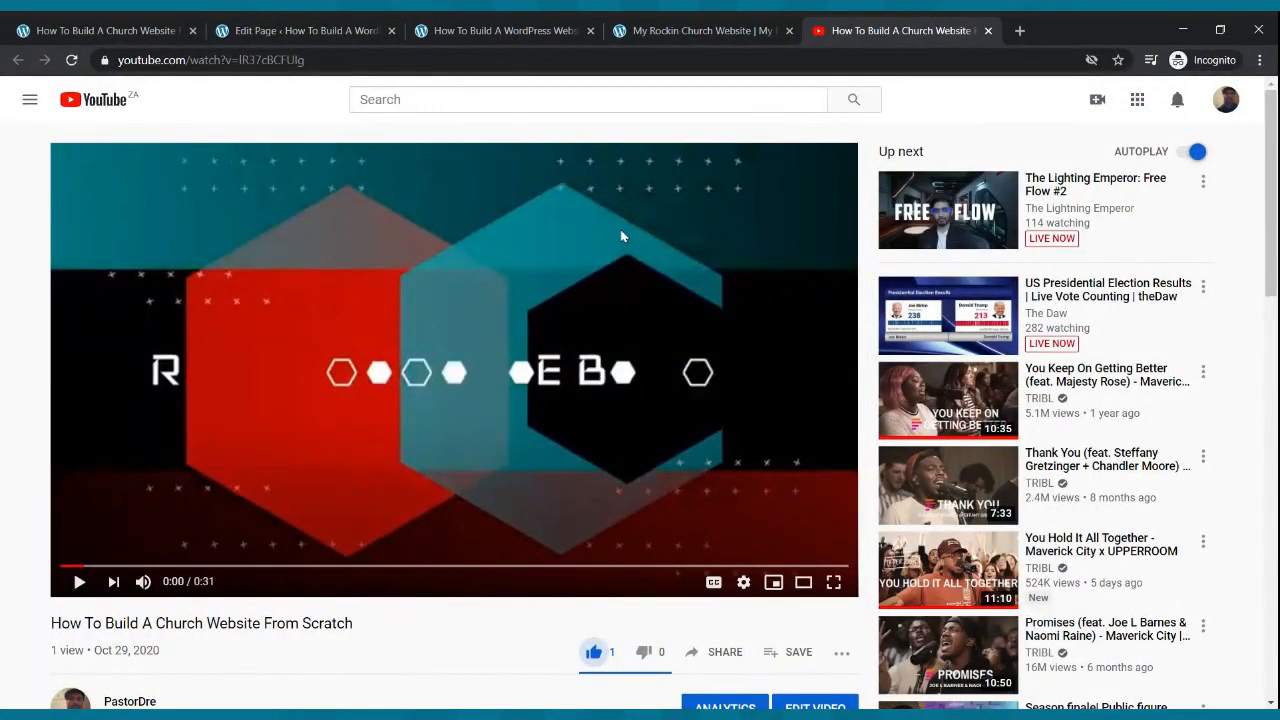
scroll(555, 343, down, 4)
scroll(557, 343, up, 2)
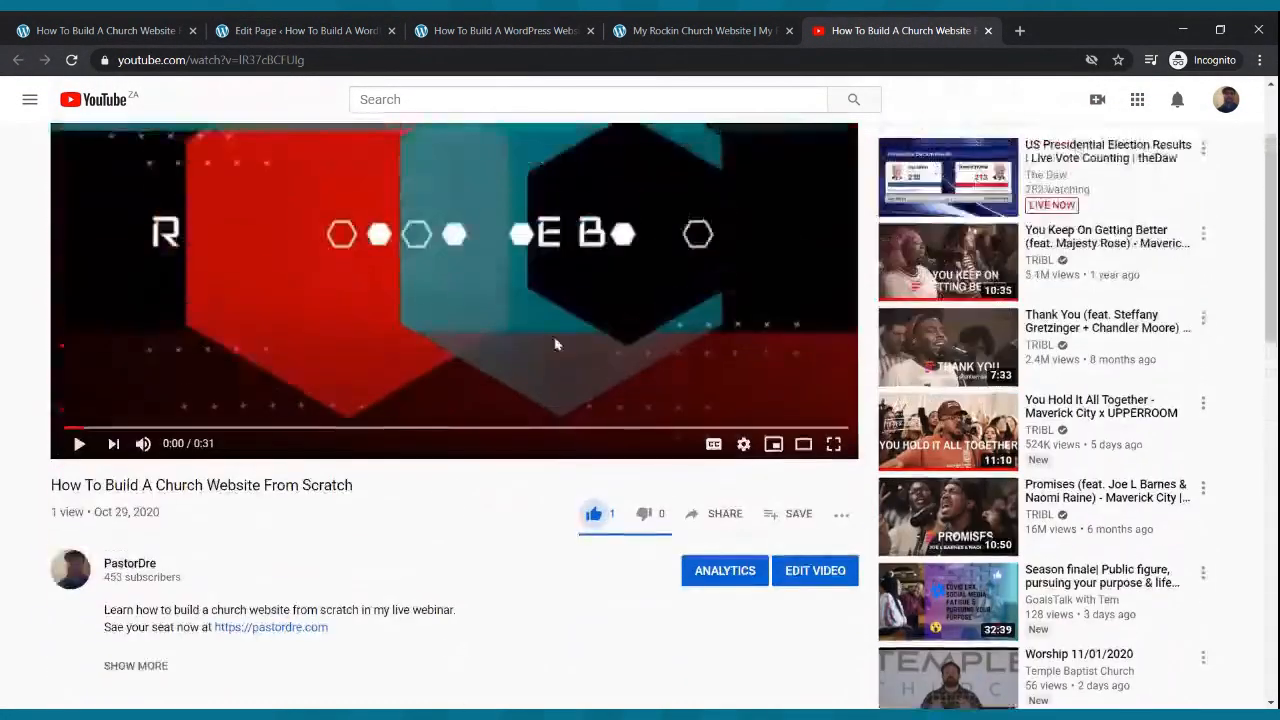
click(727, 518)
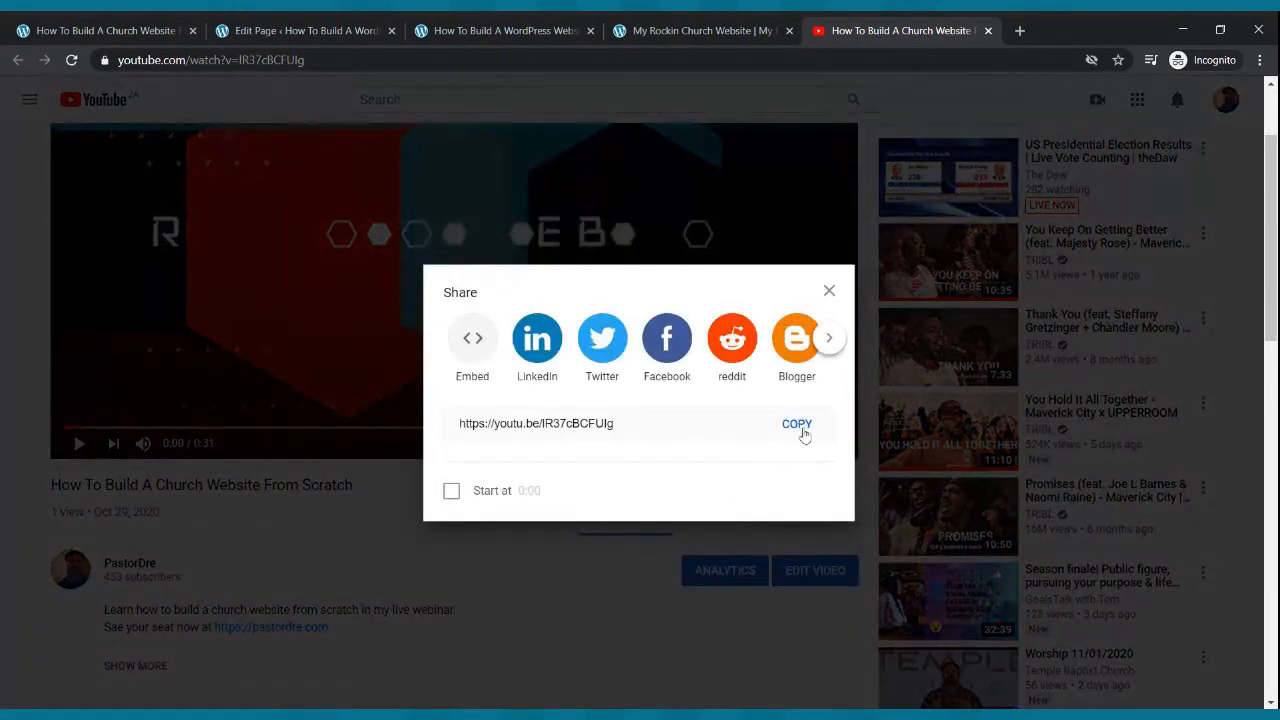
click(797, 425)
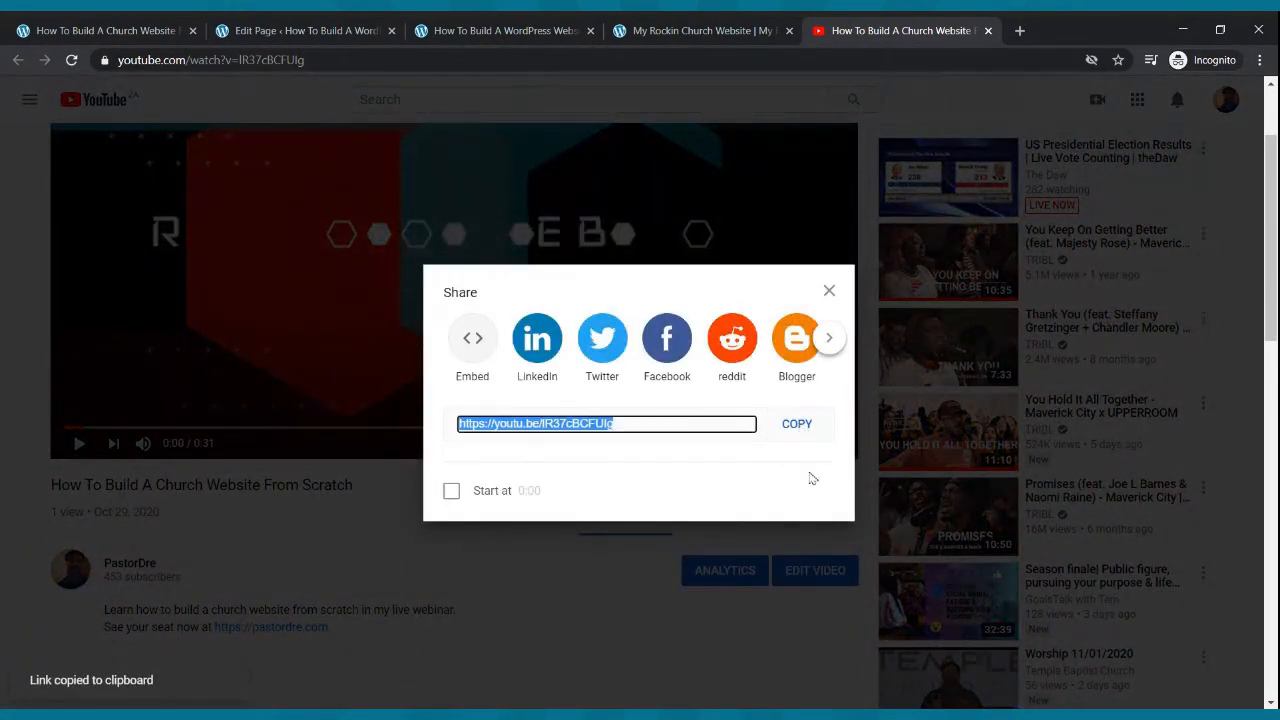
click(379, 32)
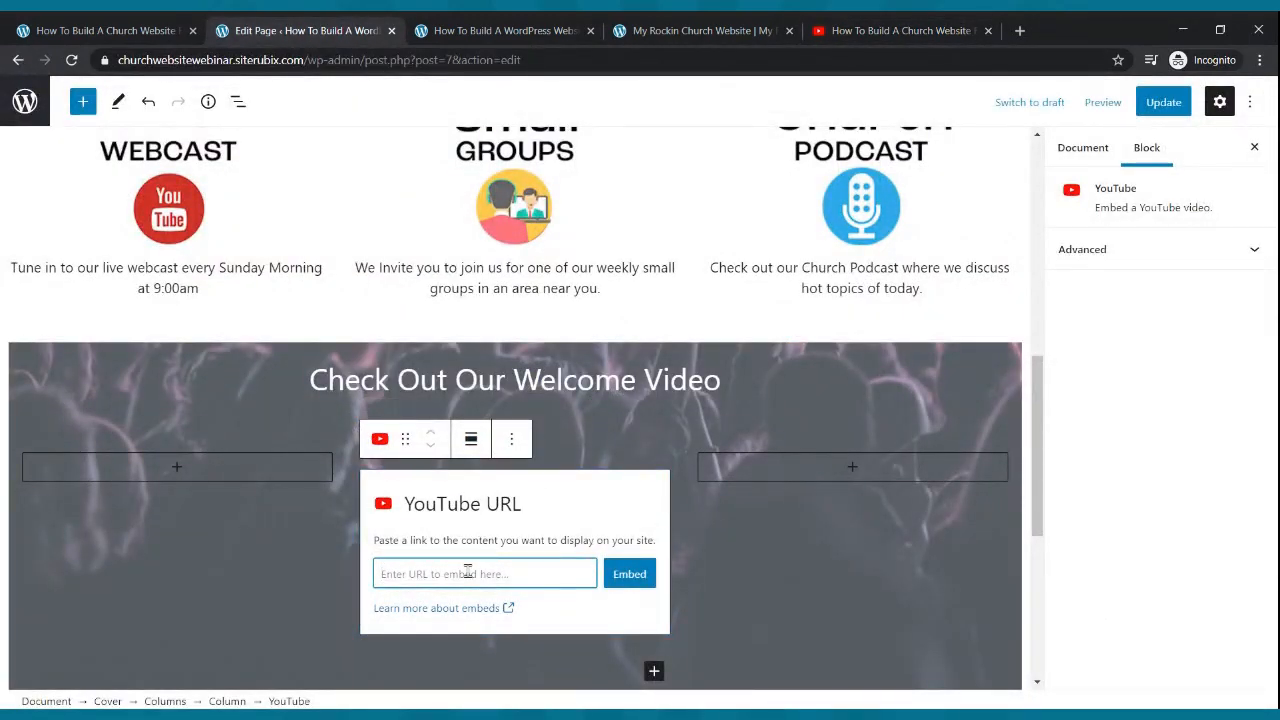
- Paste the copied link into the YouTube block, embed it, and update the page
key(ctrl+v)
click(621, 582)
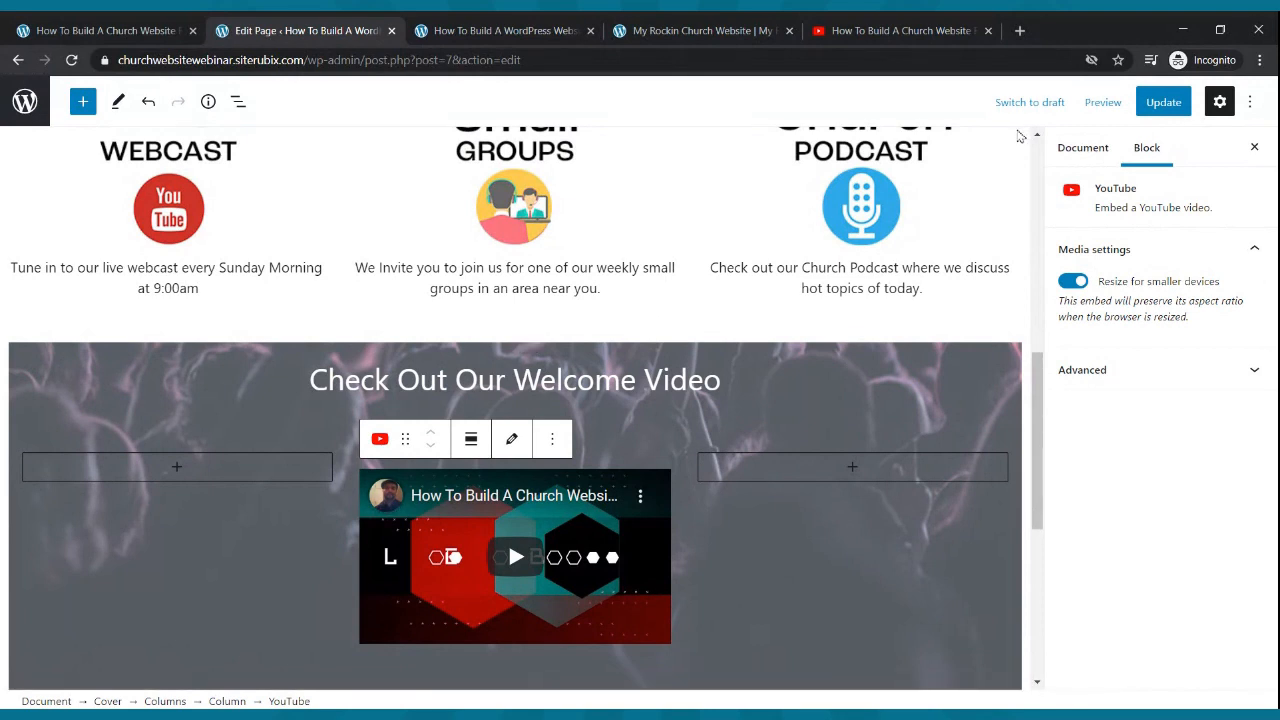
click(1153, 108)
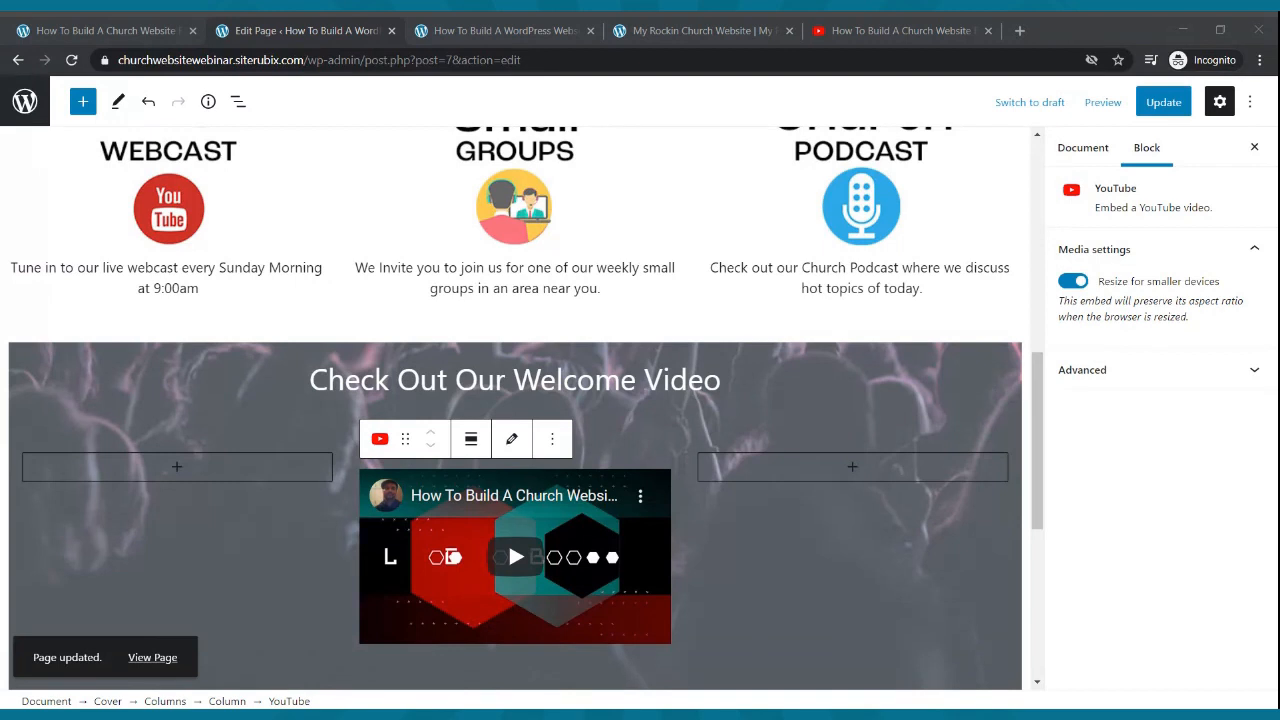
mouse_move(411, 442)
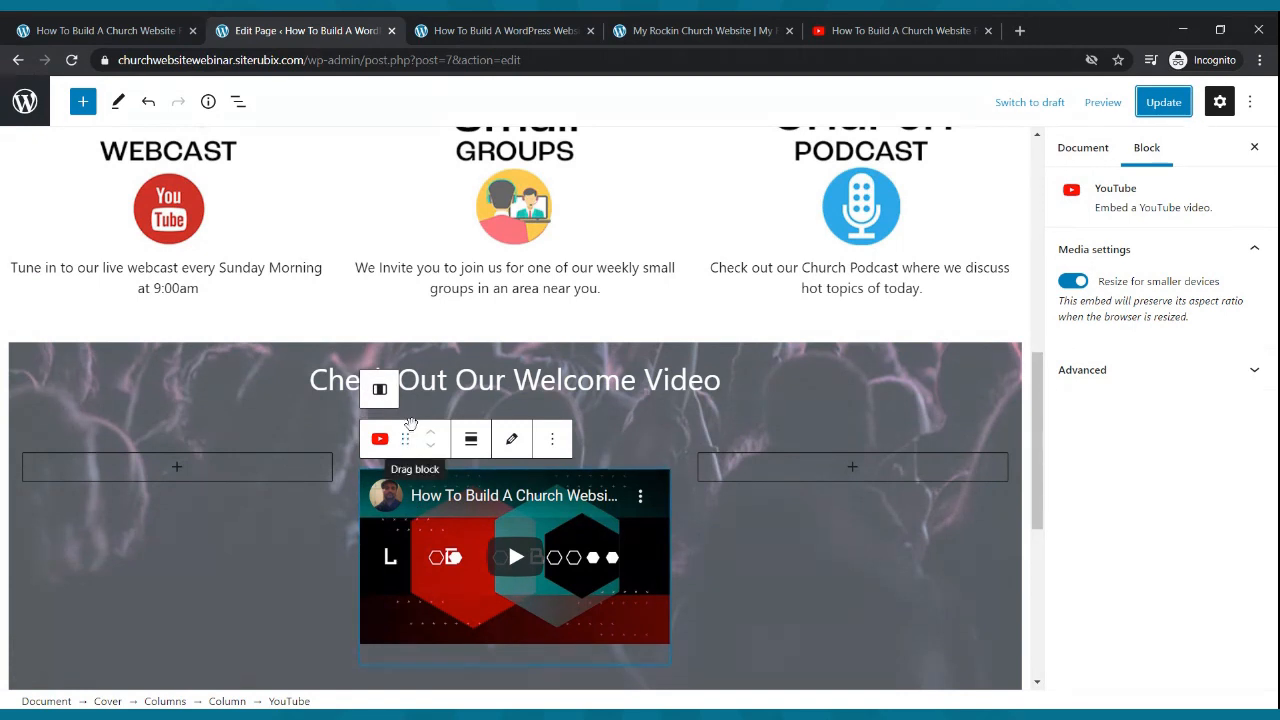
click(500, 30)
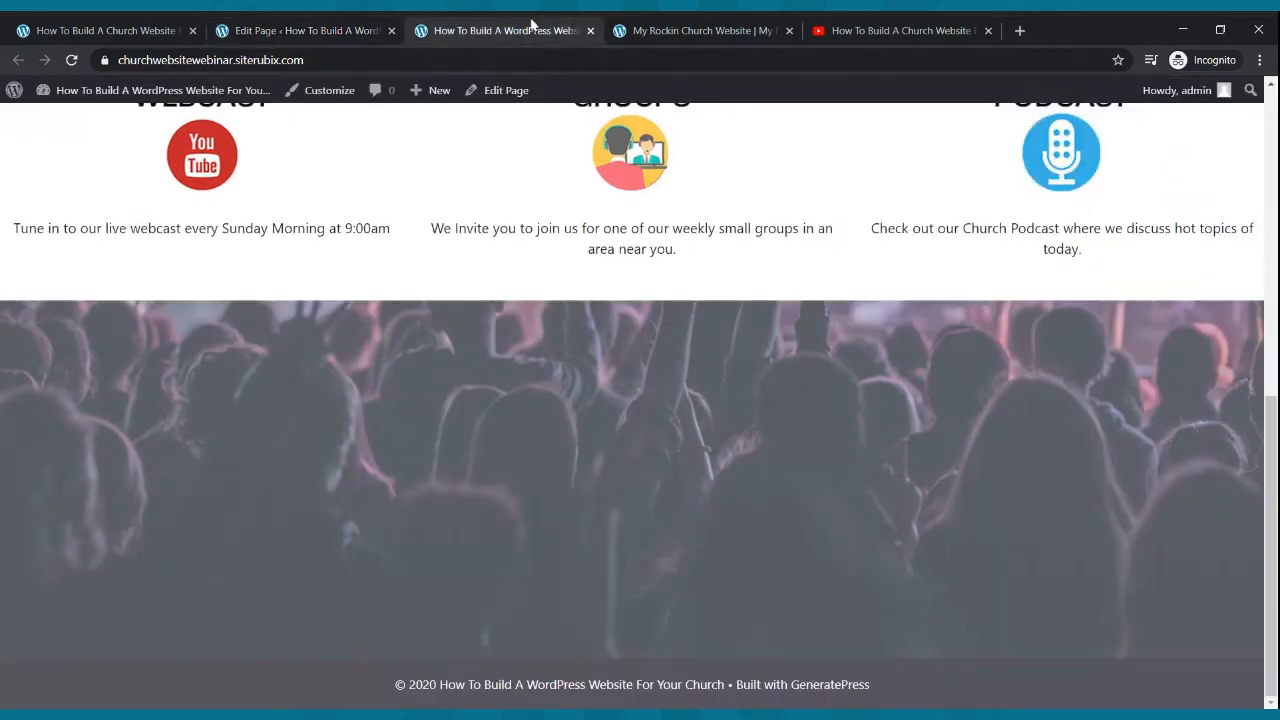
click(71, 60)
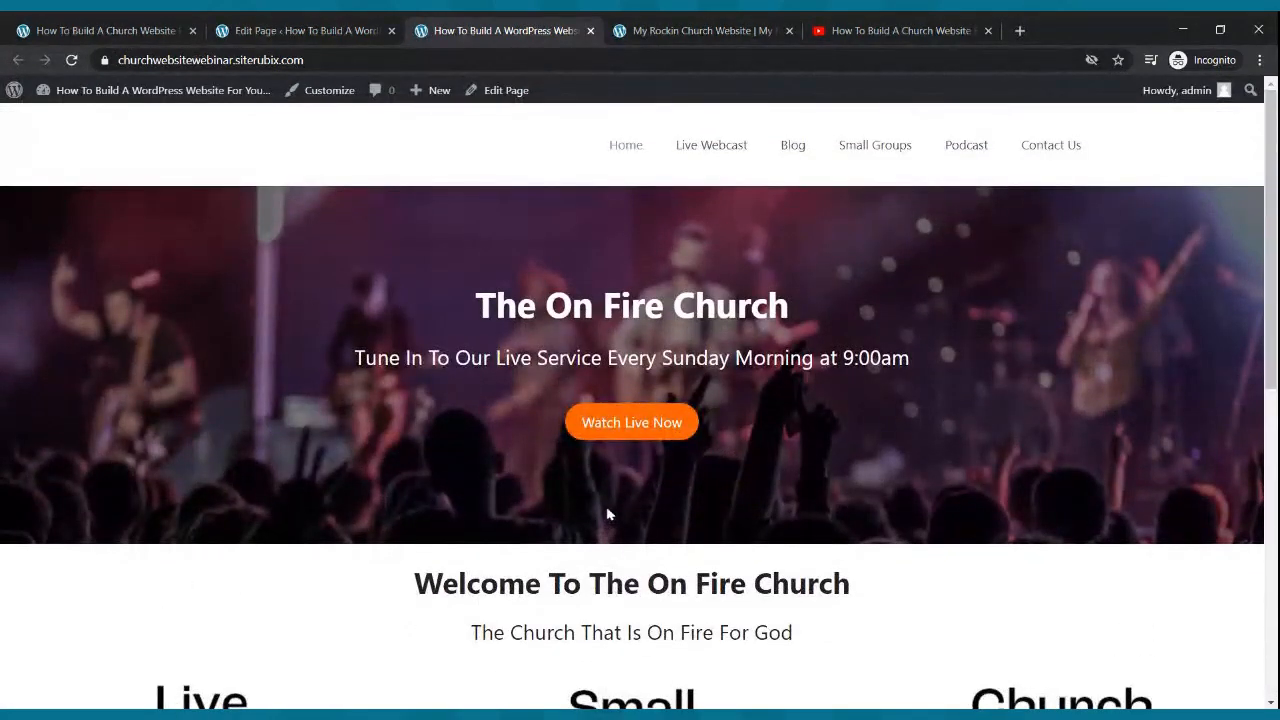
scroll(606, 508, down, 7)
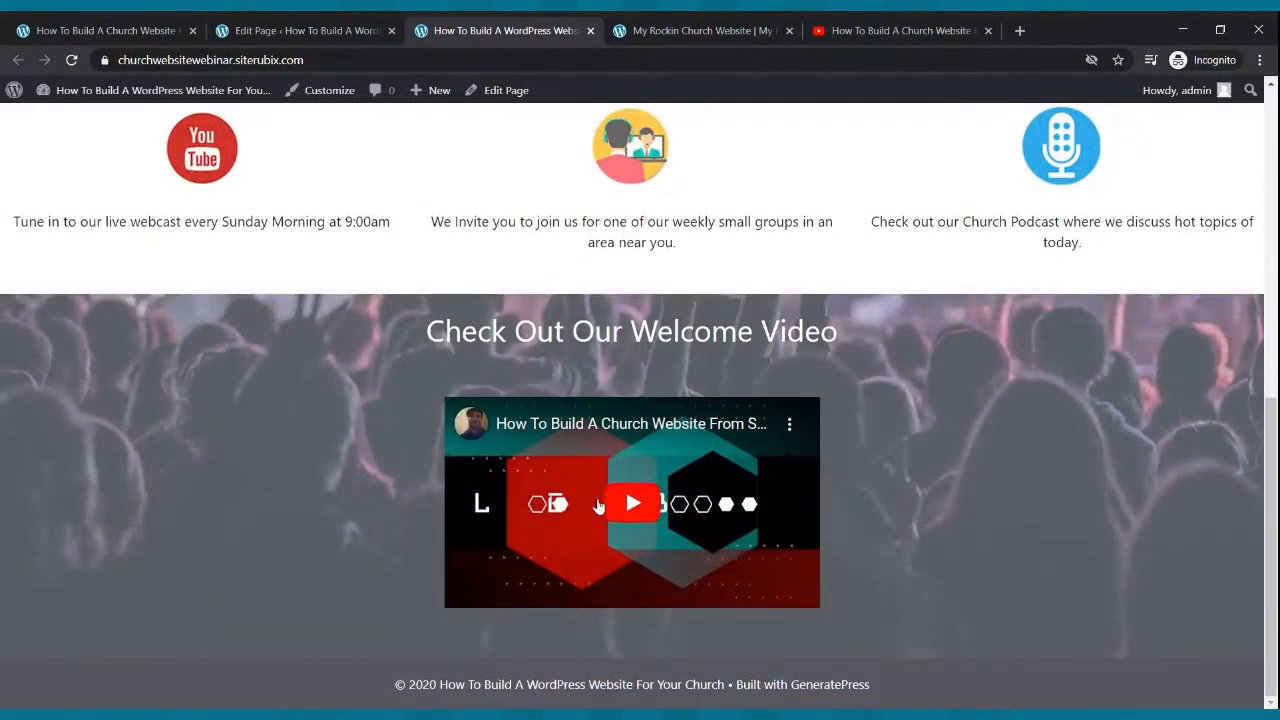
scroll(598, 509, up, 4)
click(348, 31)
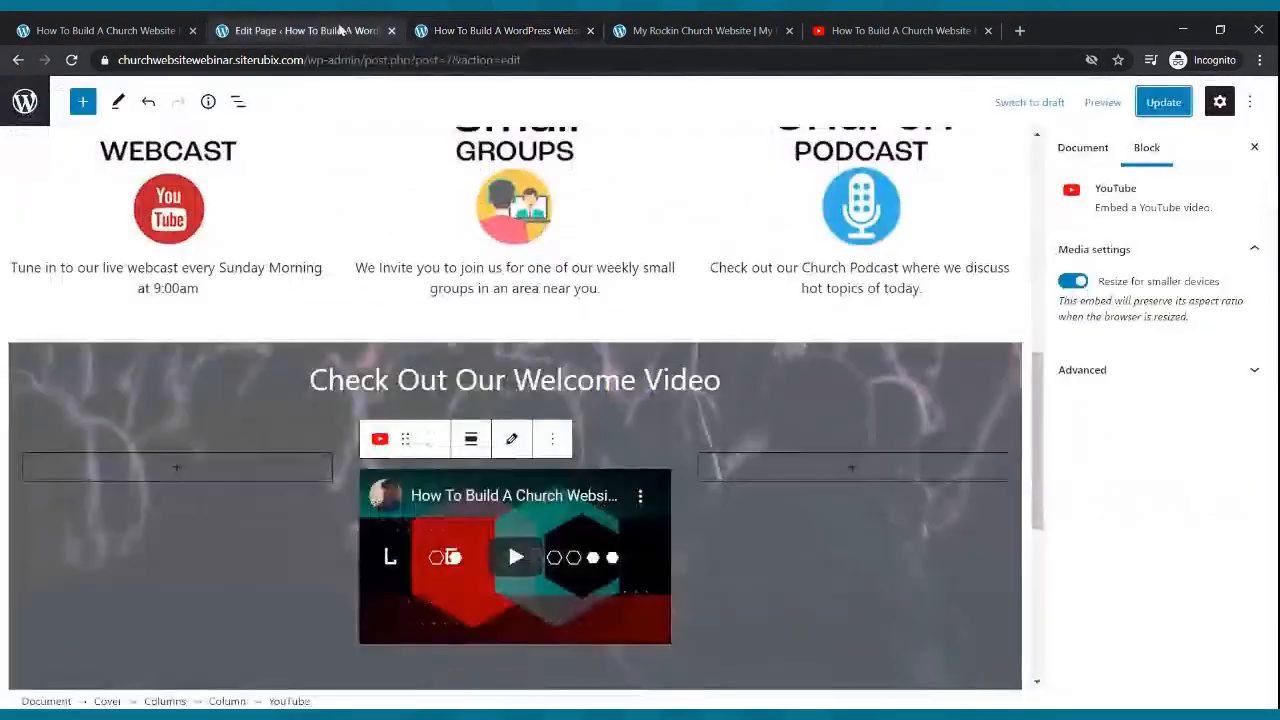
- Set the empty left and right columns beside the video to 20% width each
click(290, 493)
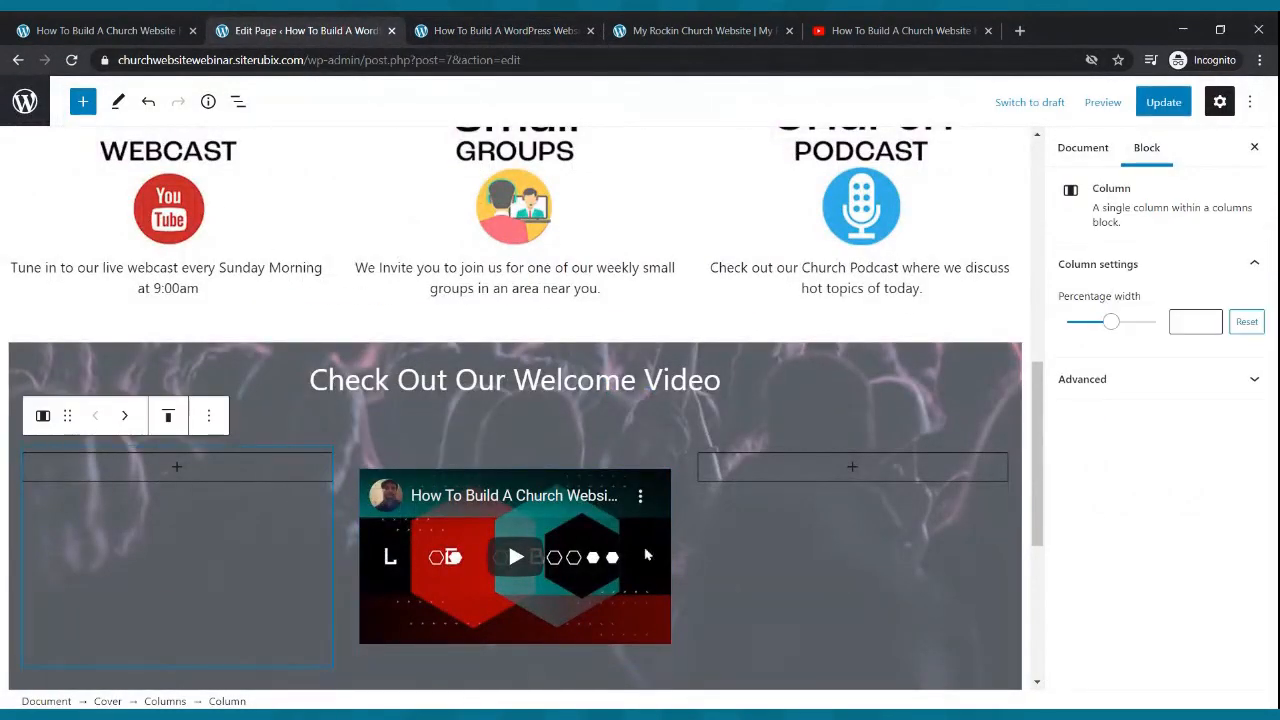
click(727, 543)
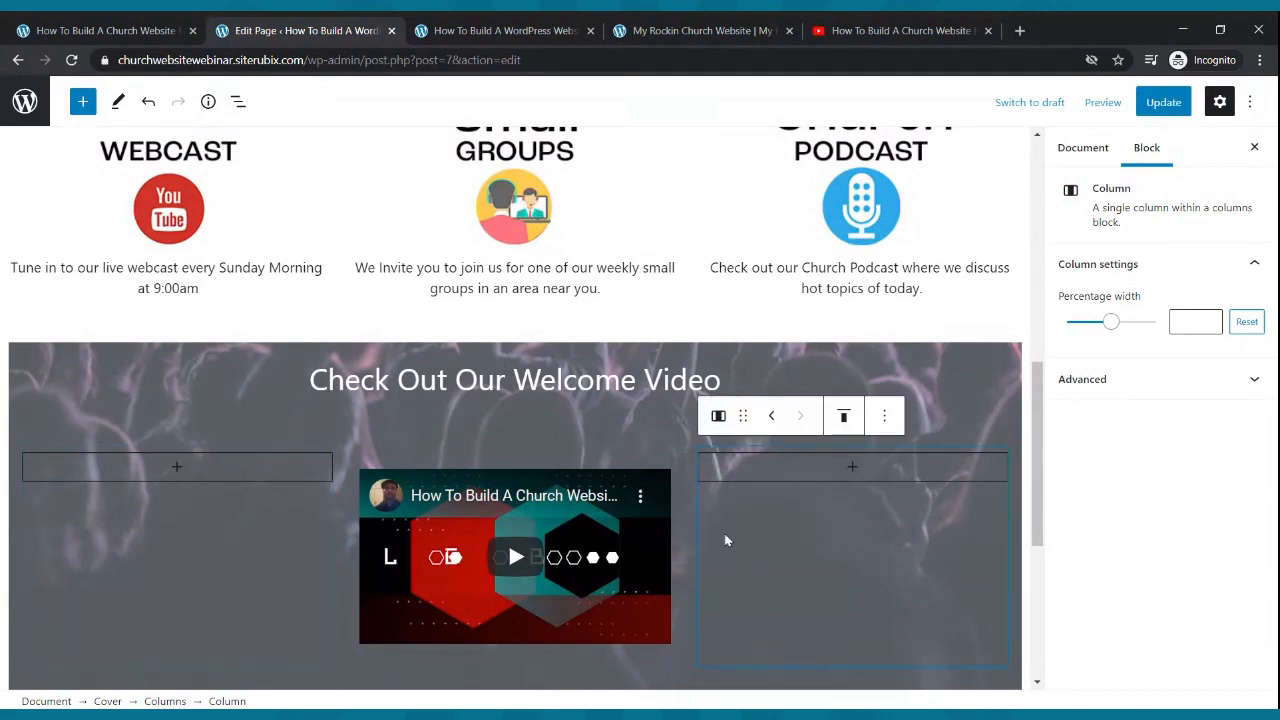
click(315, 514)
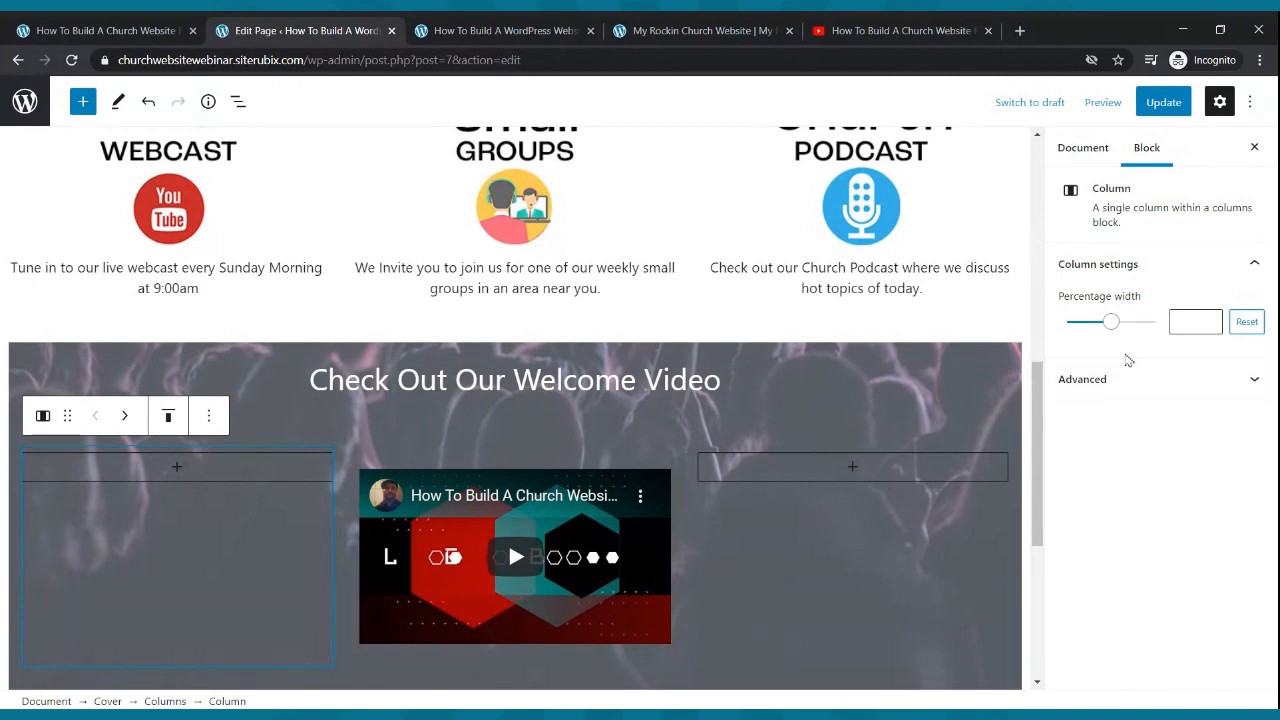
drag(1115, 327, 1090, 333)
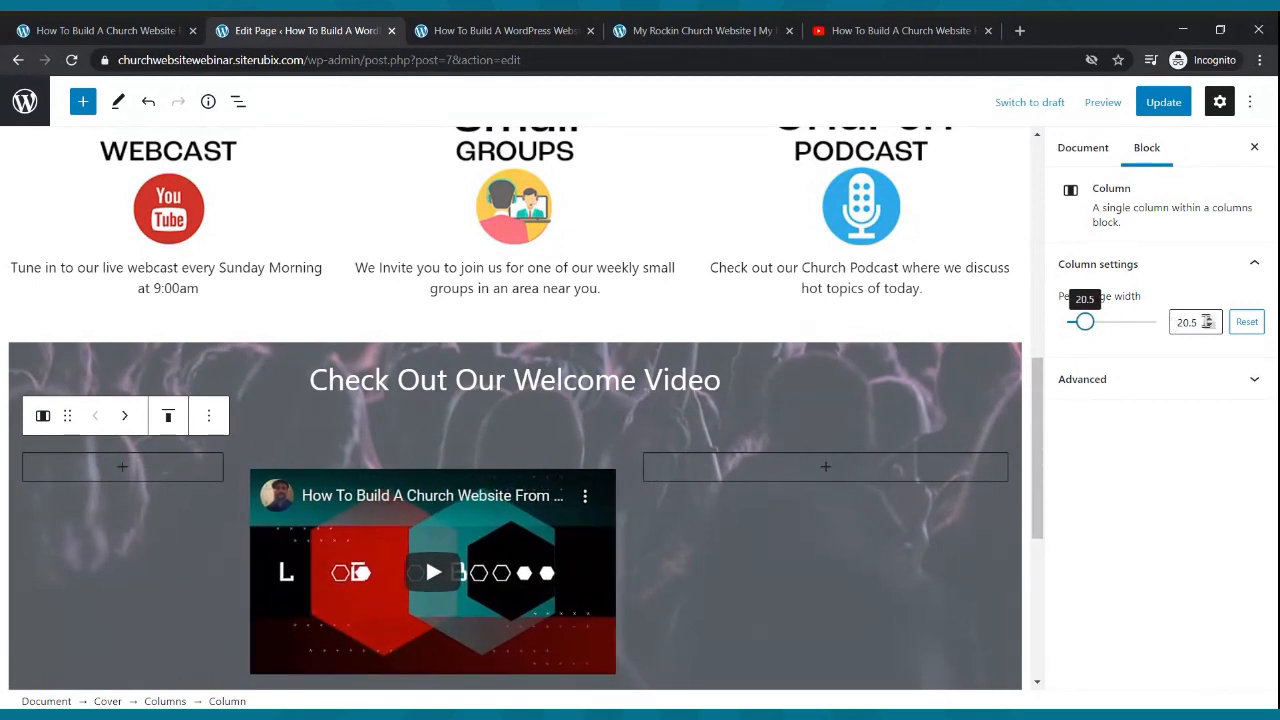
click(1210, 327)
click(1210, 327)
click(1210, 327)
click(1210, 327)
click(1210, 327)
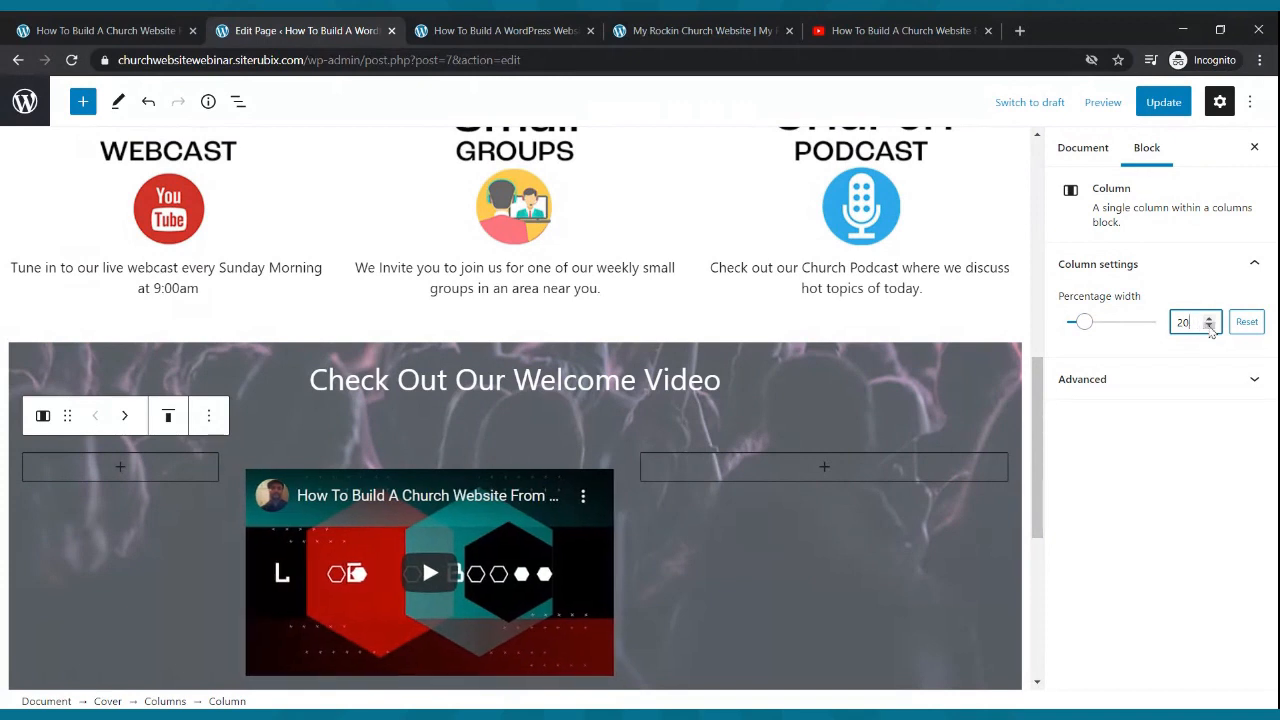
click(938, 493)
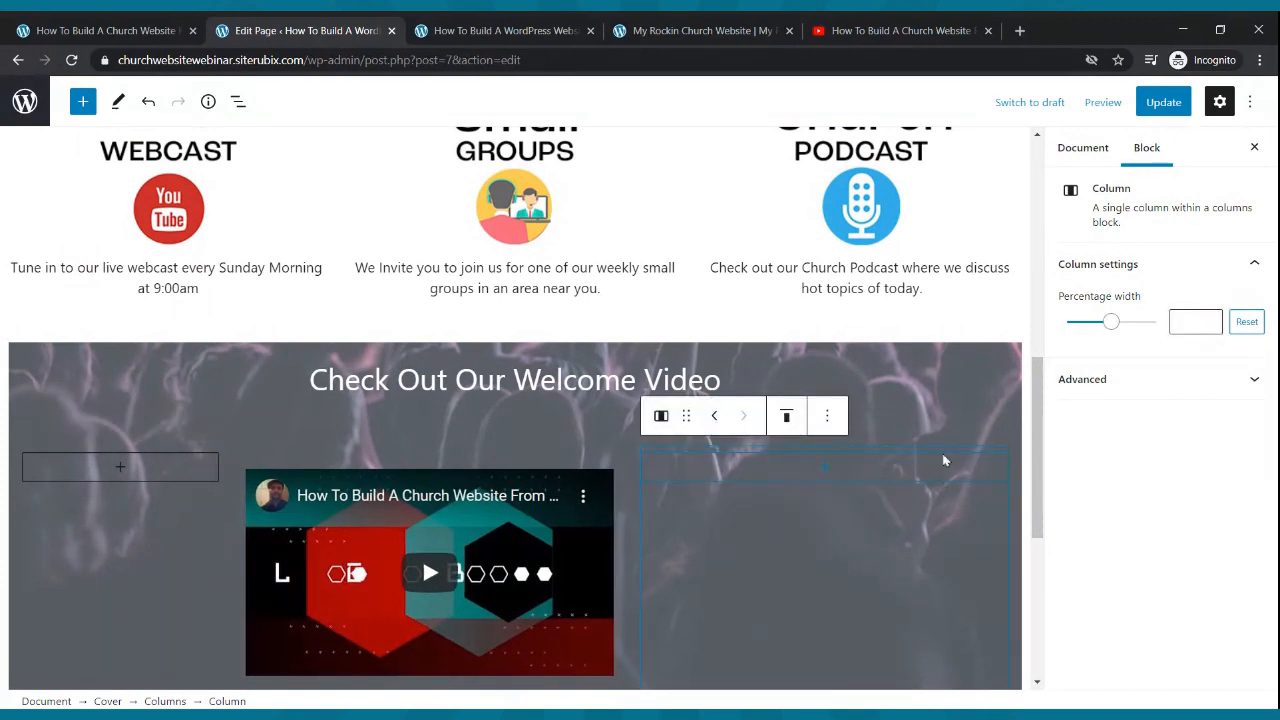
click(1109, 323)
drag(1109, 327, 1090, 337)
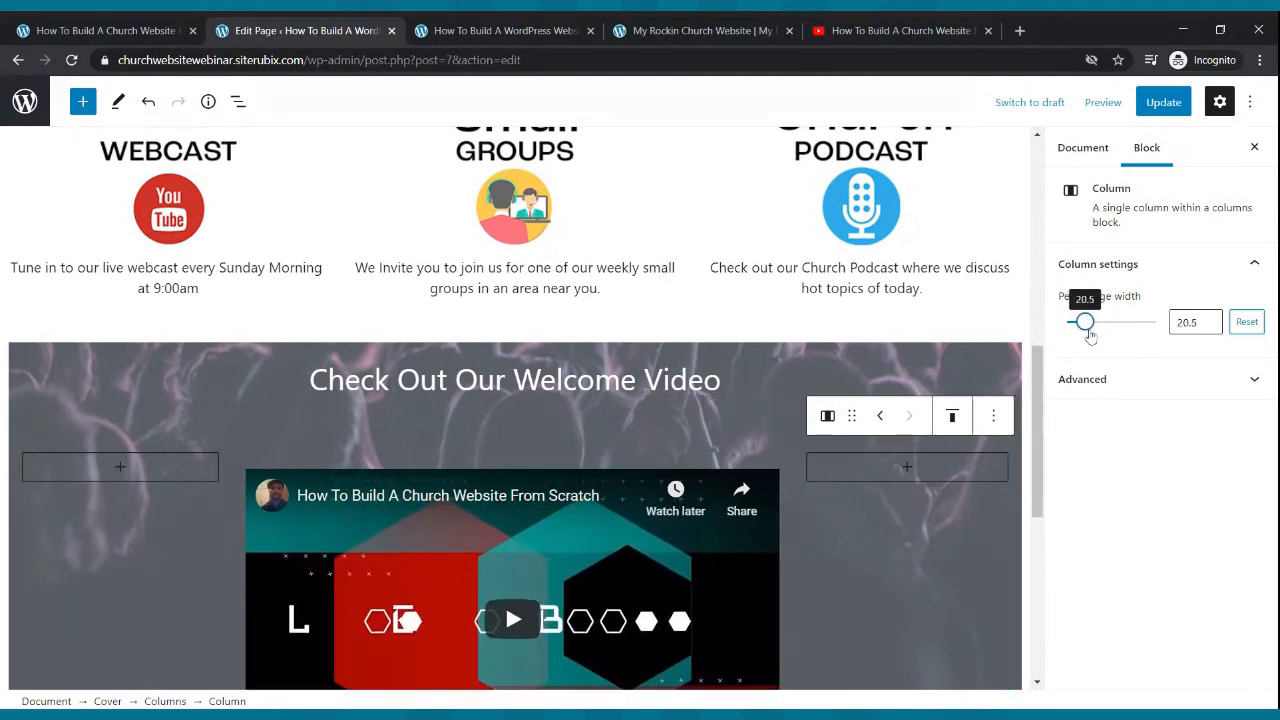
click(1209, 327)
- Update the page and reload the live site to see the wider video
click(1161, 103)
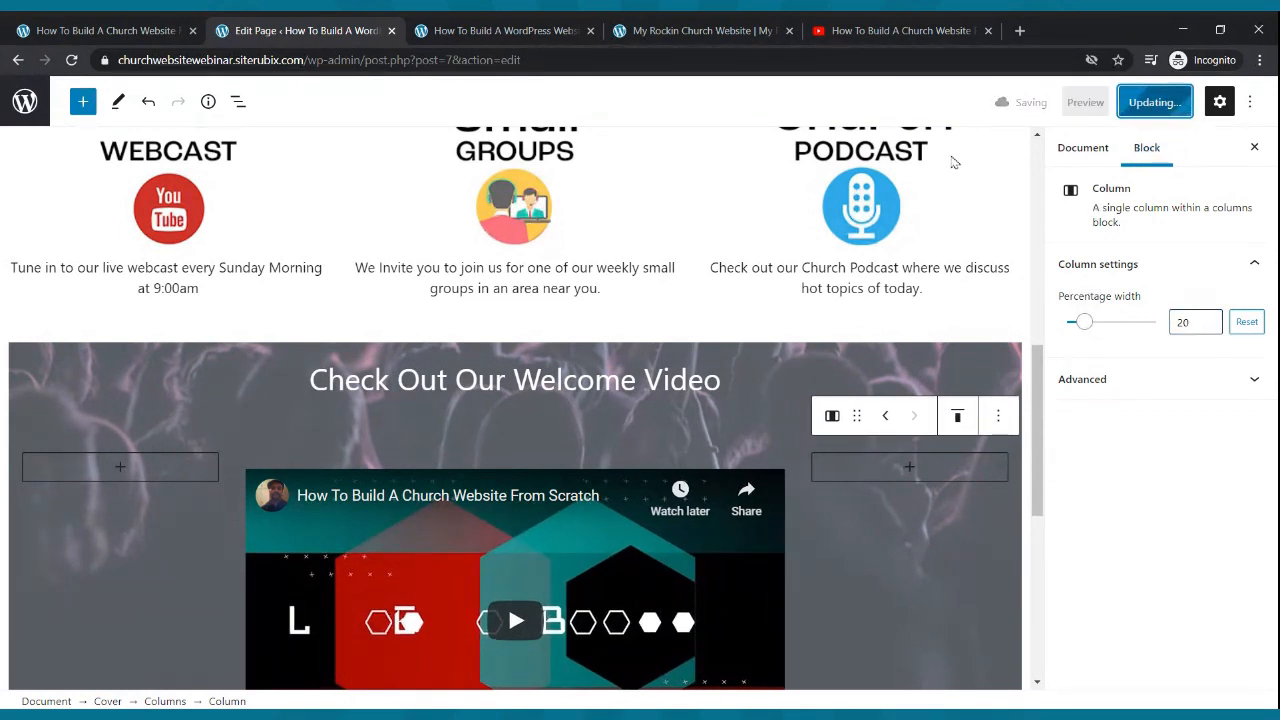
click(505, 30)
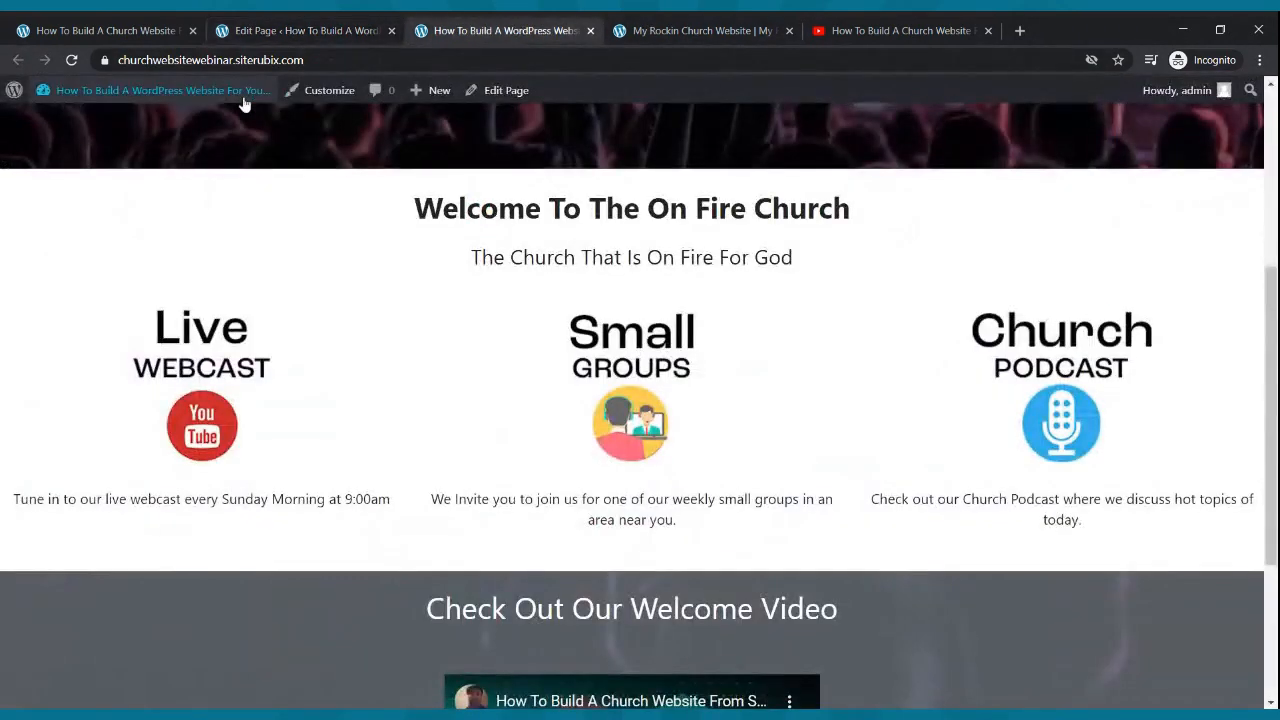
click(71, 60)
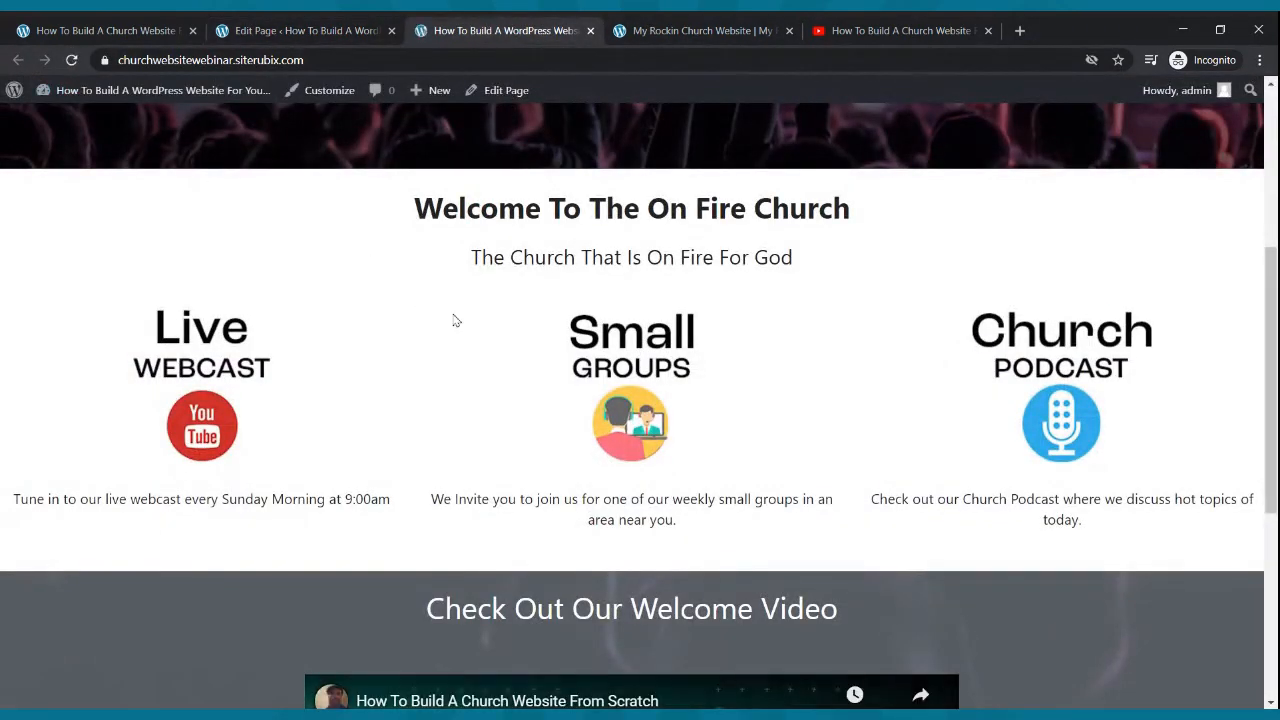
scroll(479, 308, down, 4)
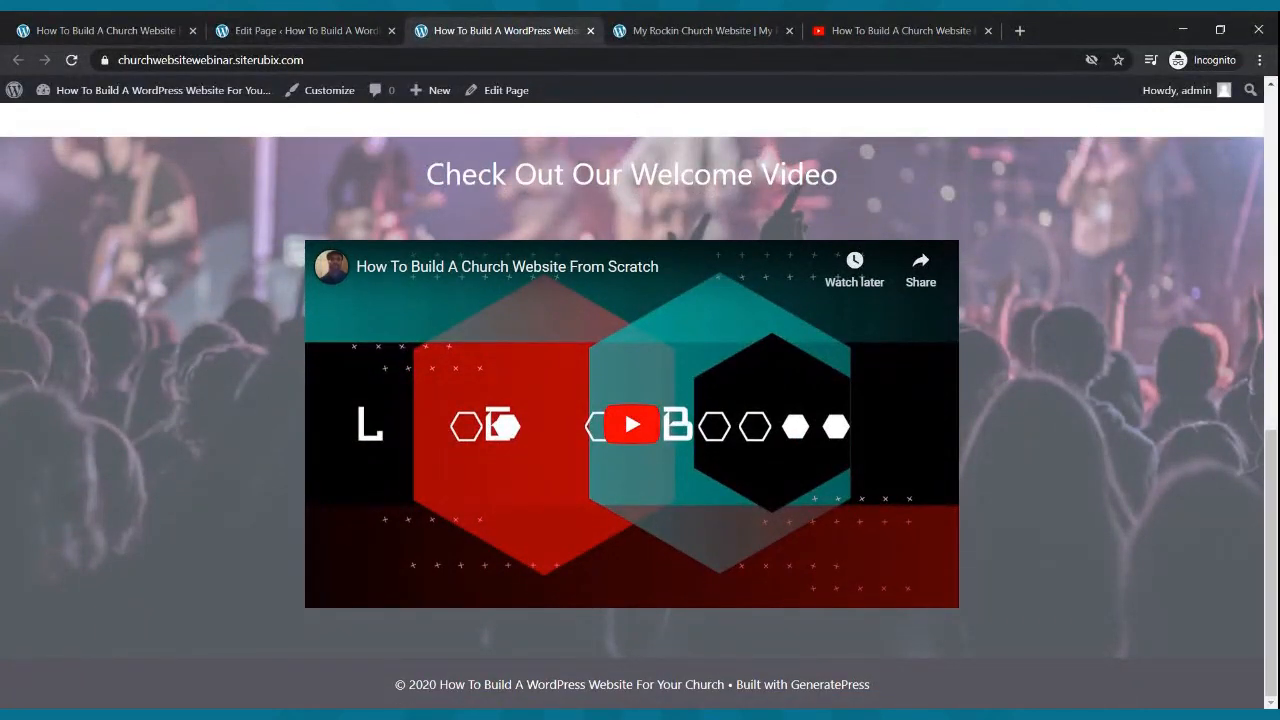
scroll(555, 370, up, 10)
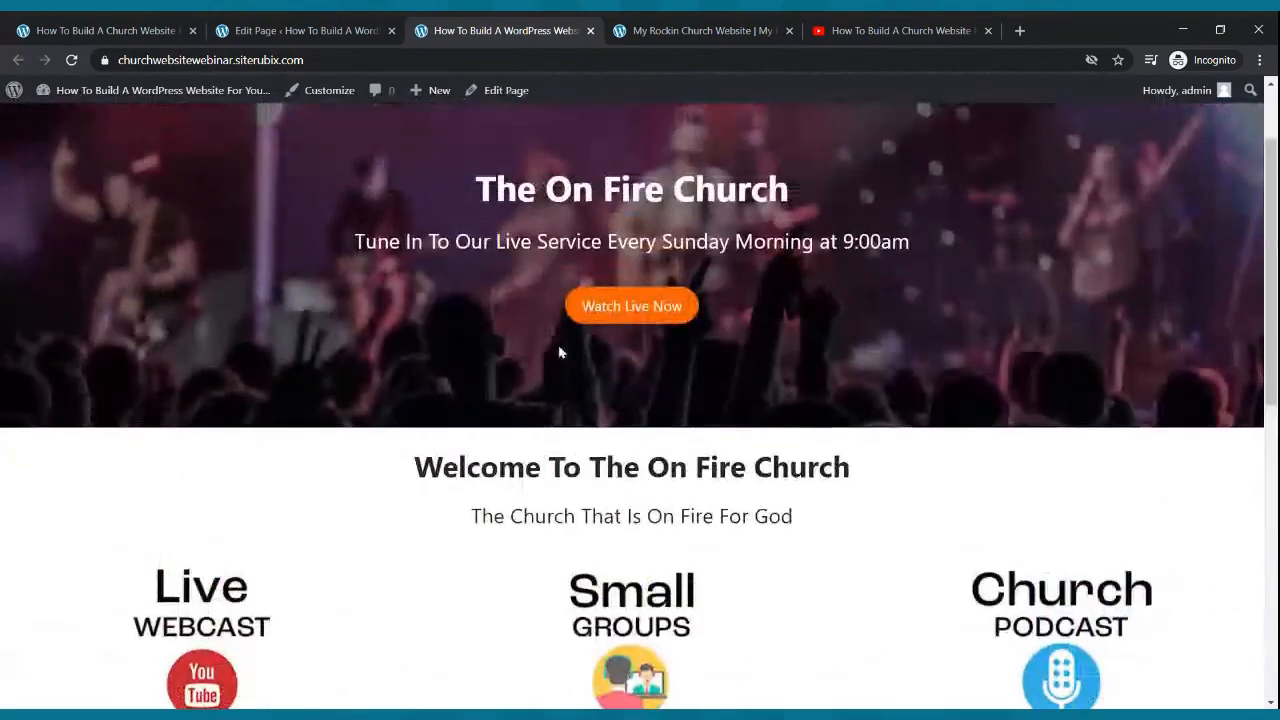
scroll(570, 340, down, 10)
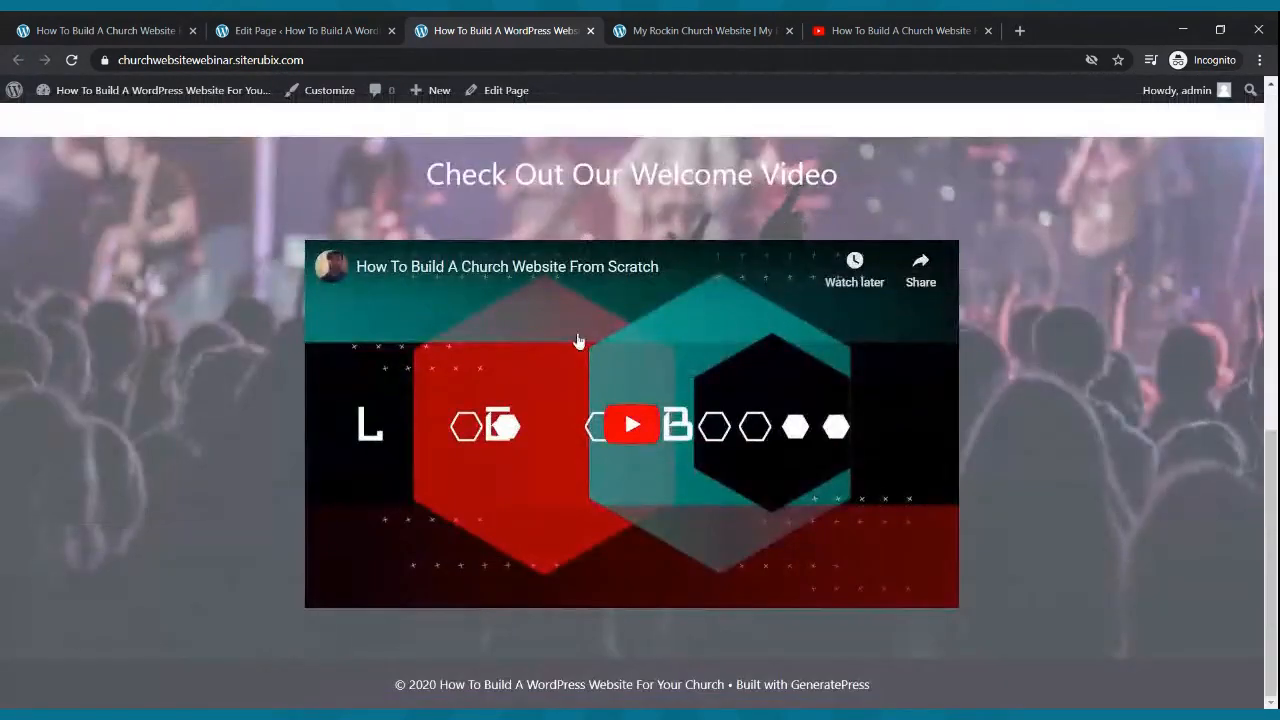
scroll(580, 343, up, 8)
scroll(585, 343, up, 2)
scroll(586, 343, down, 10)
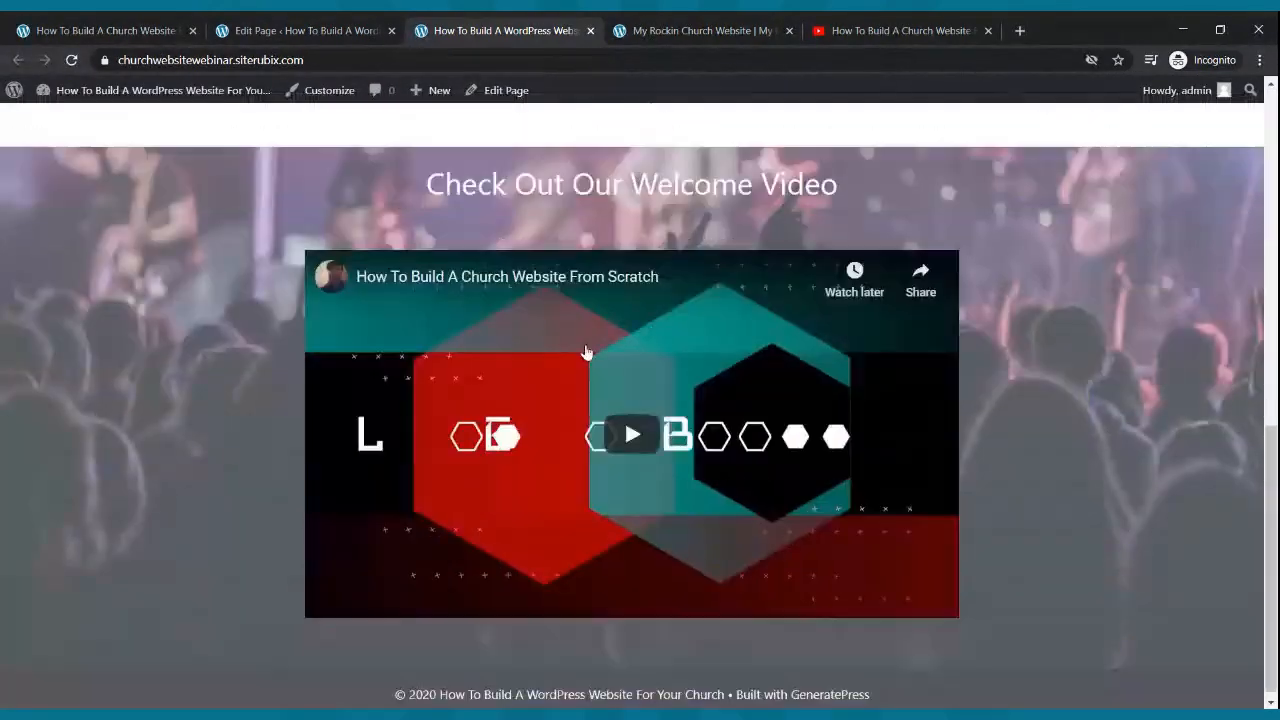
click(641, 430)
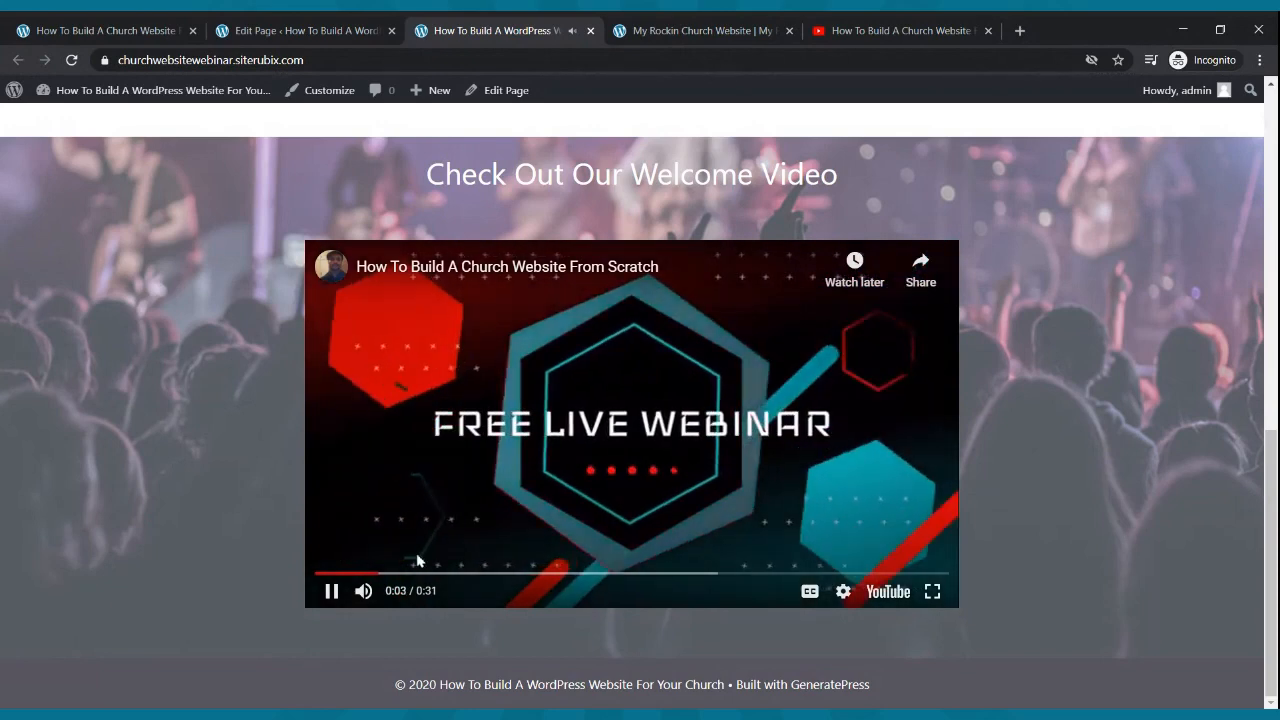
click(330, 591)
scroll(492, 390, up, 3)
scroll(492, 390, up, 3)
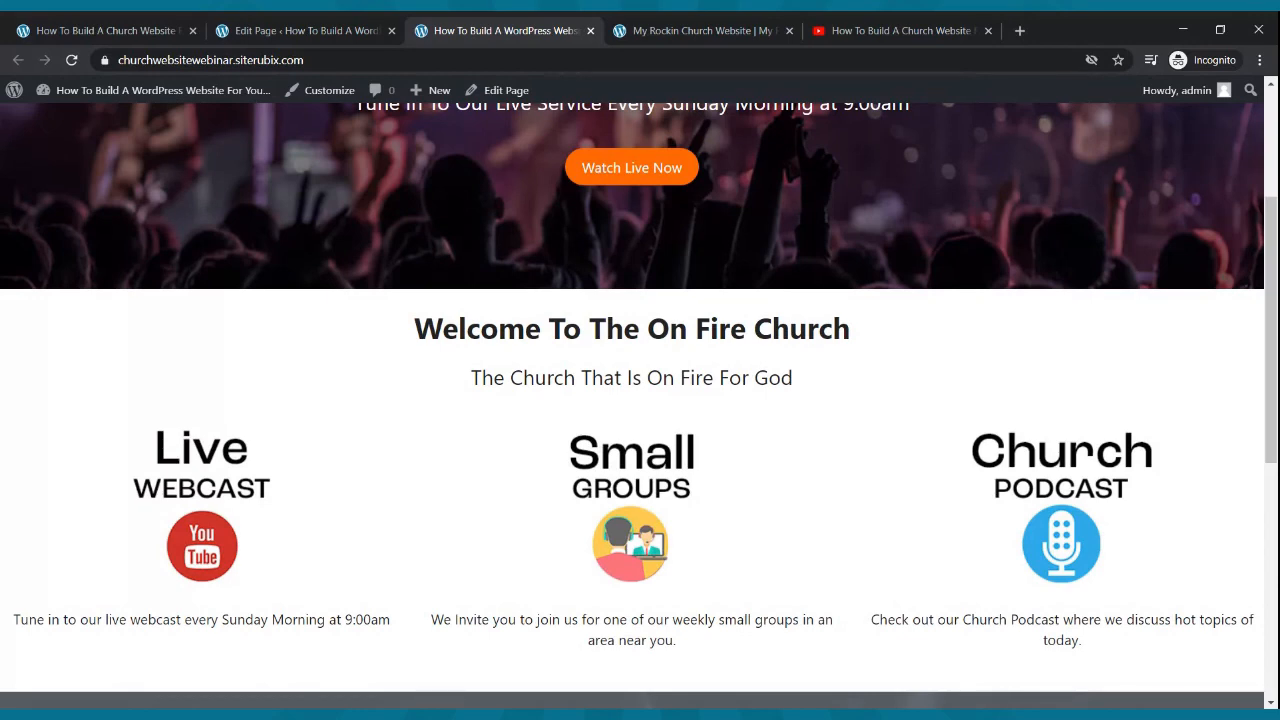
scroll(513, 363, up, 3)
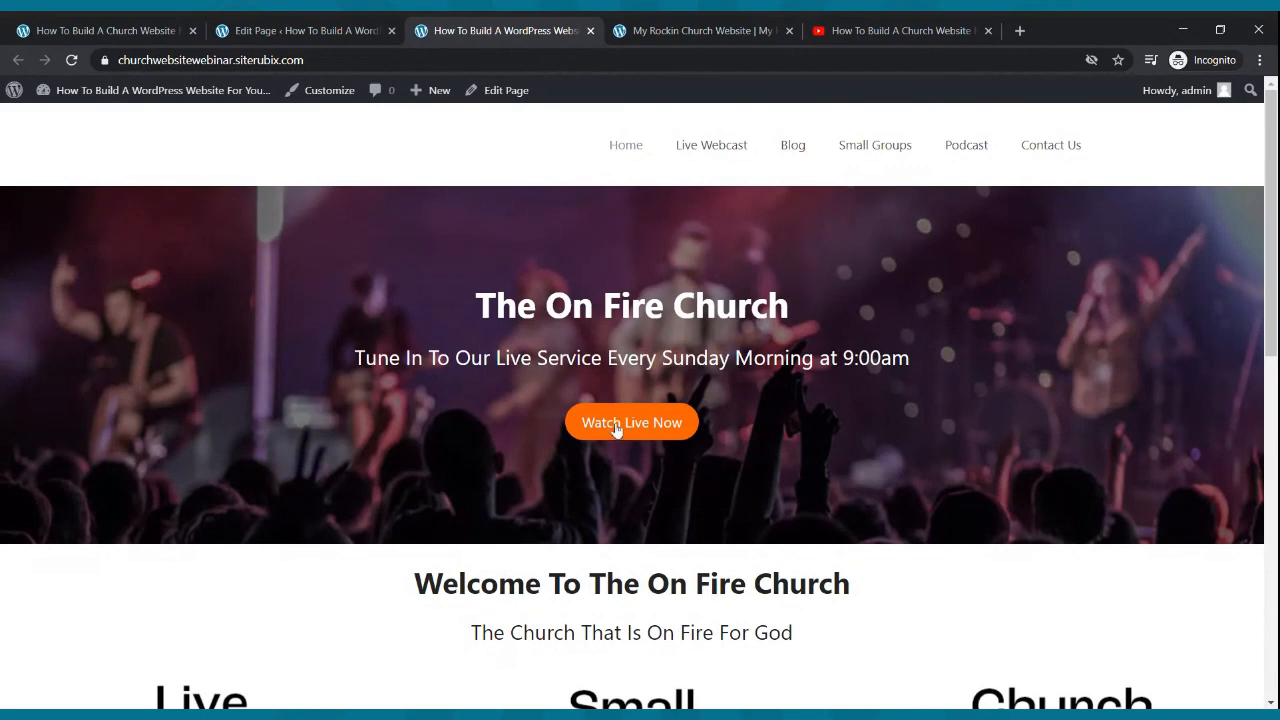
scroll(621, 425, down, 3)
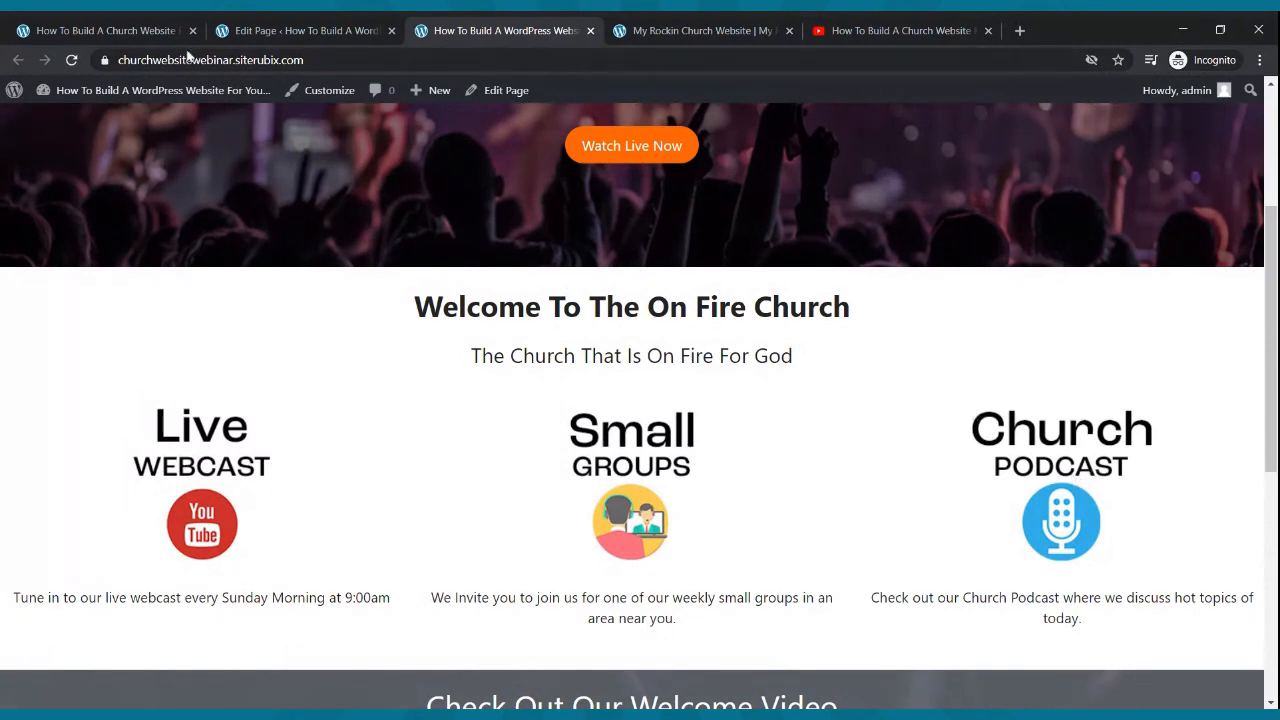
click(238, 30)
scroll(420, 400, up, 7)
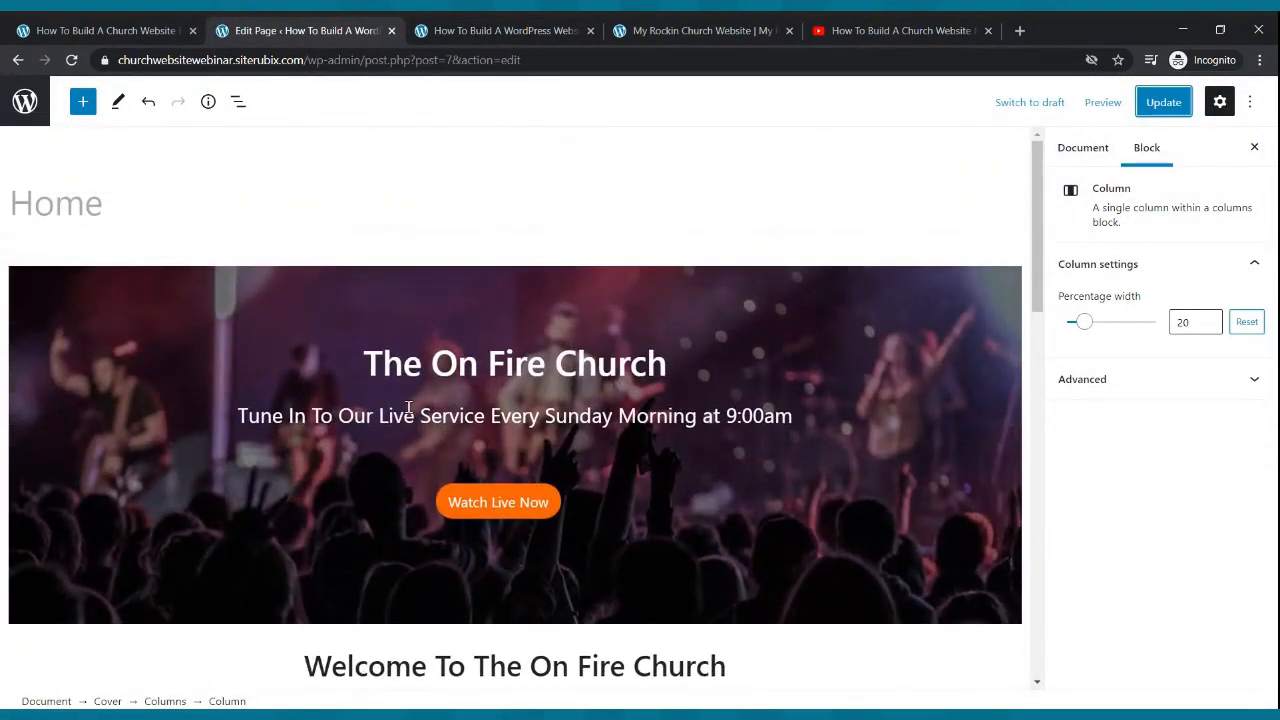
click(464, 516)
click(505, 30)
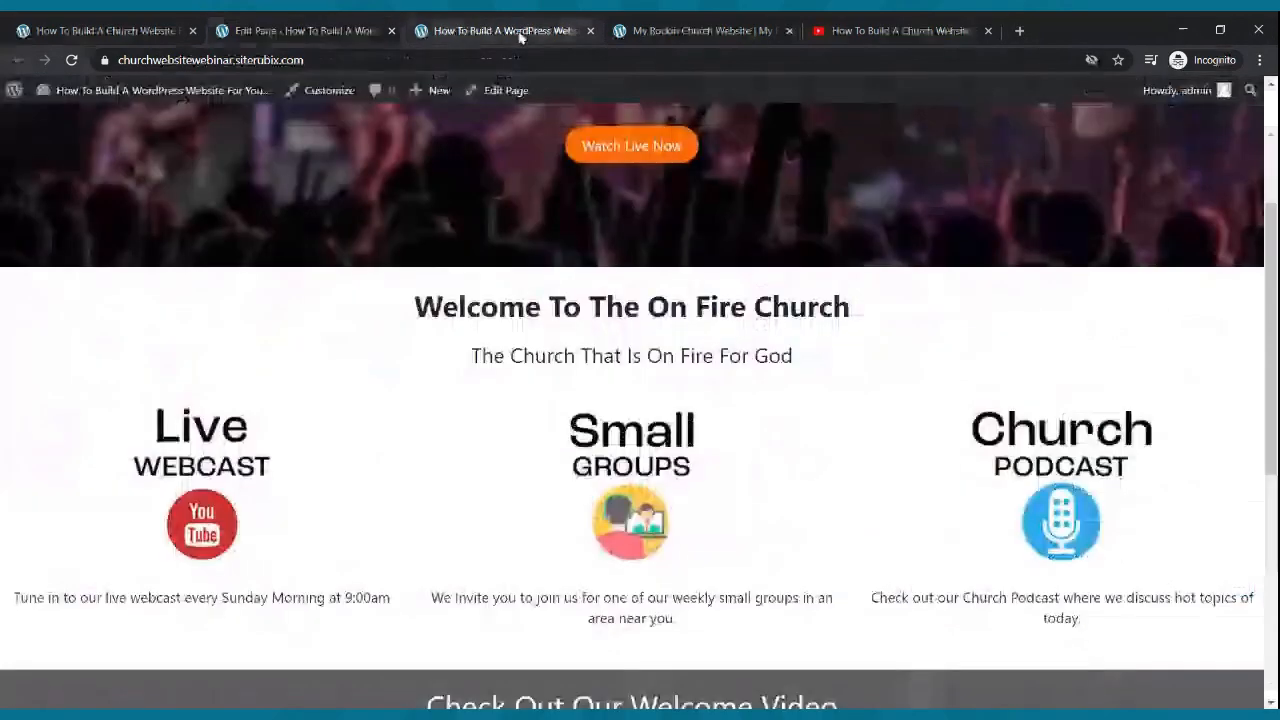
scroll(531, 364, up, 3)
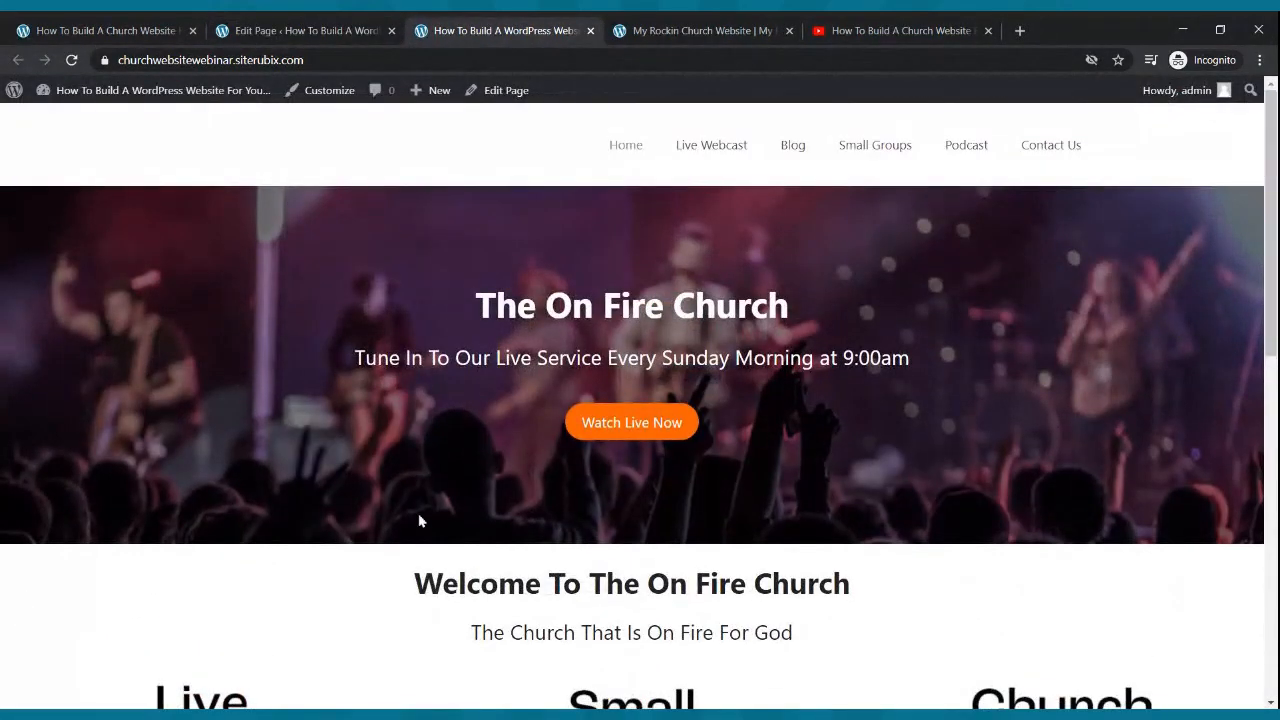
scroll(420, 520, down, 2)
scroll(477, 420, up, 2)
- Copy the Live Webcast page address from the live site
click(694, 150)
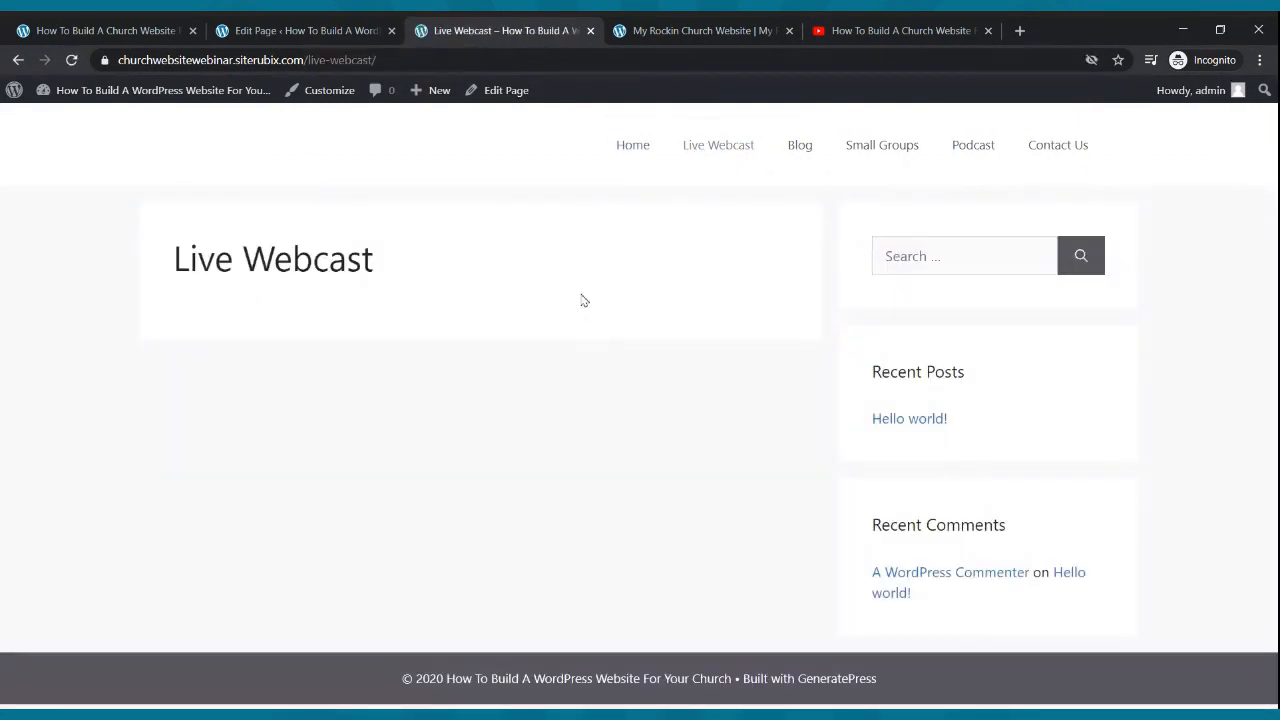
click(221, 64)
key(ctrl+c)
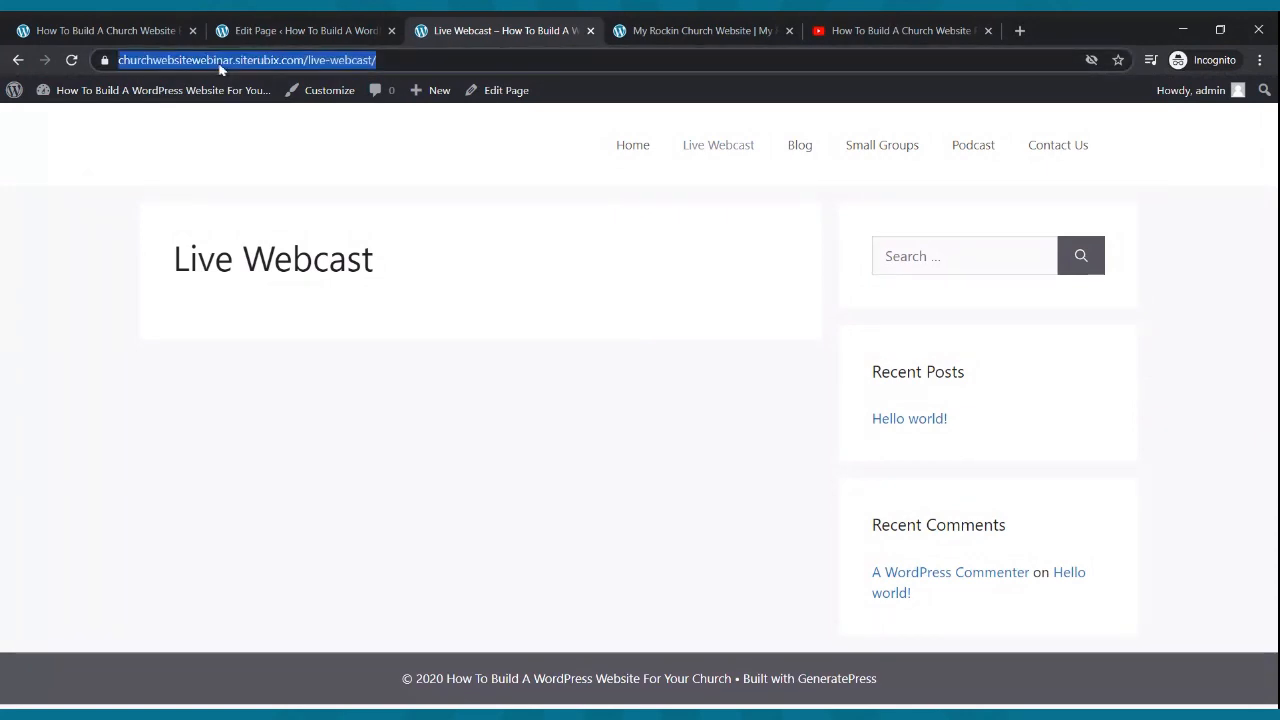
click(281, 36)
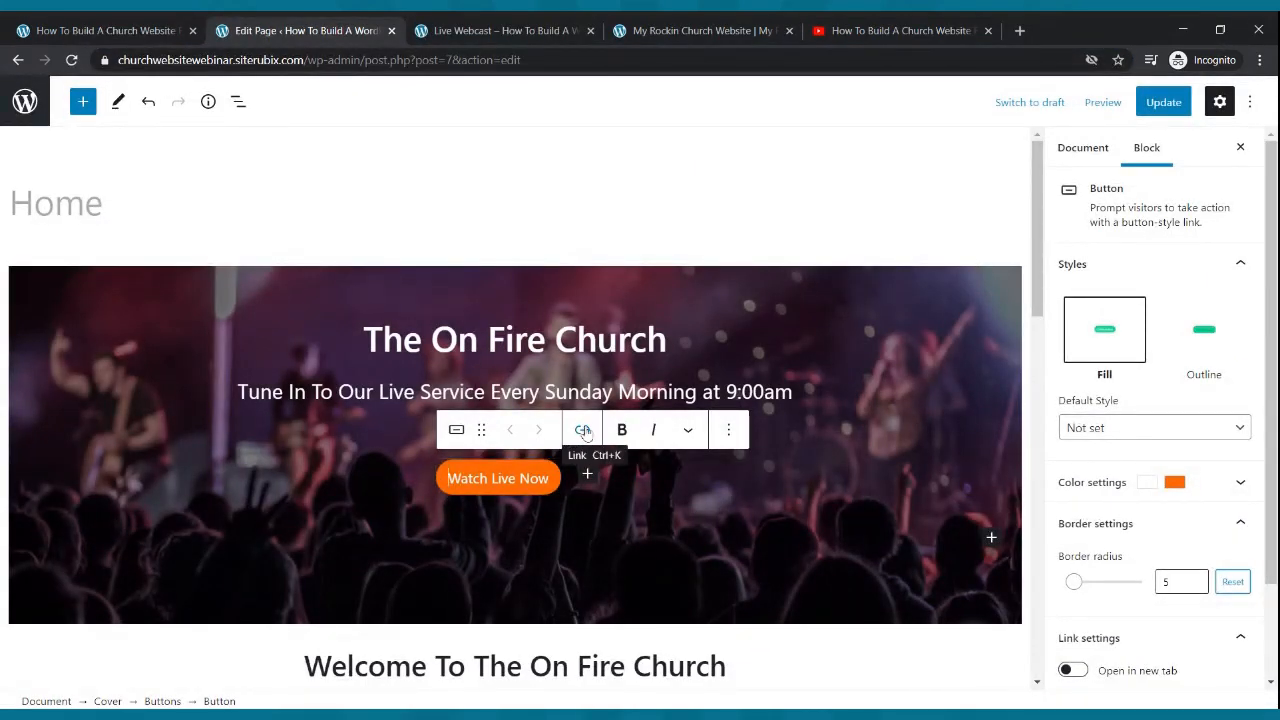
- Link the Watch Live Now button to the Live Webcast page and update the page
click(584, 432)
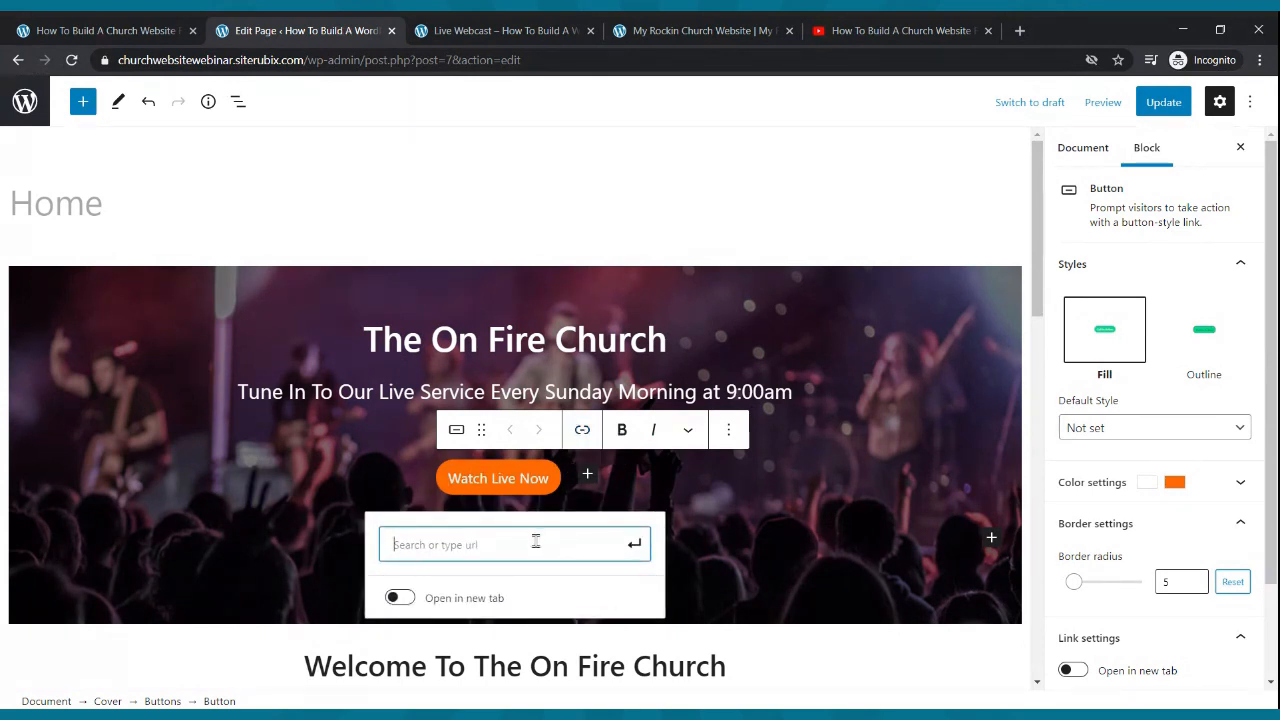
key(ctrl+v)
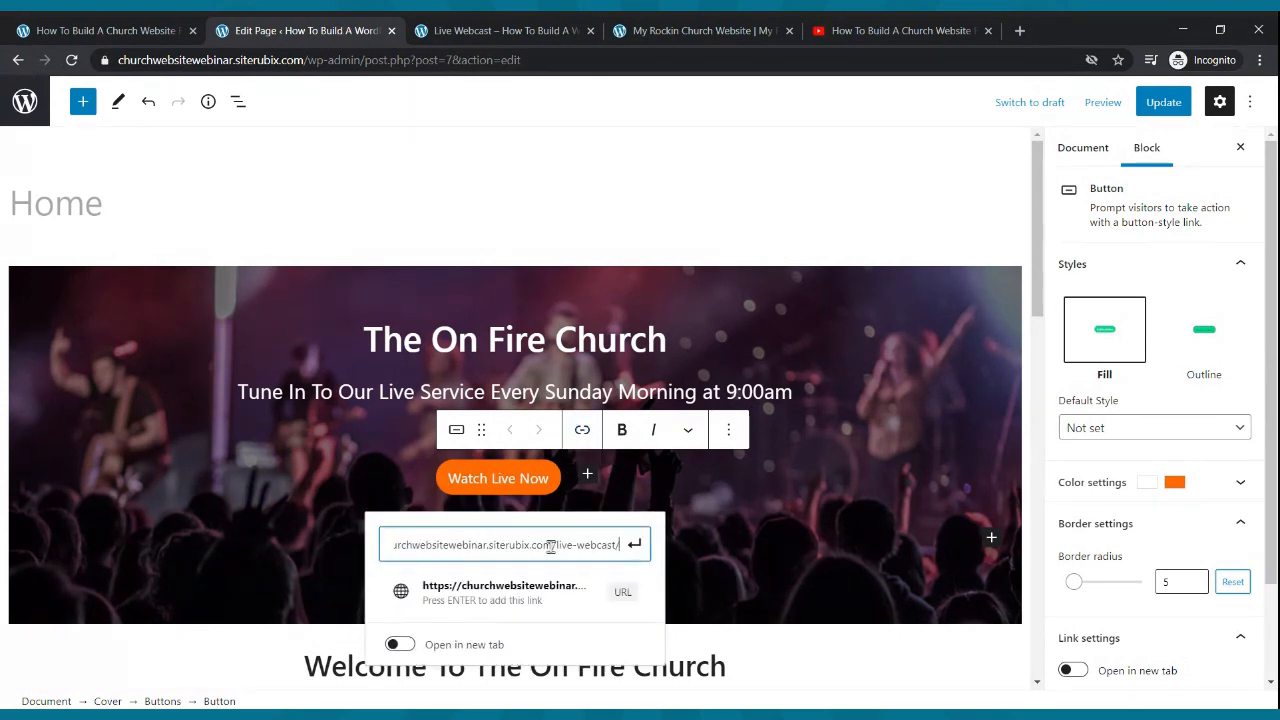
click(632, 546)
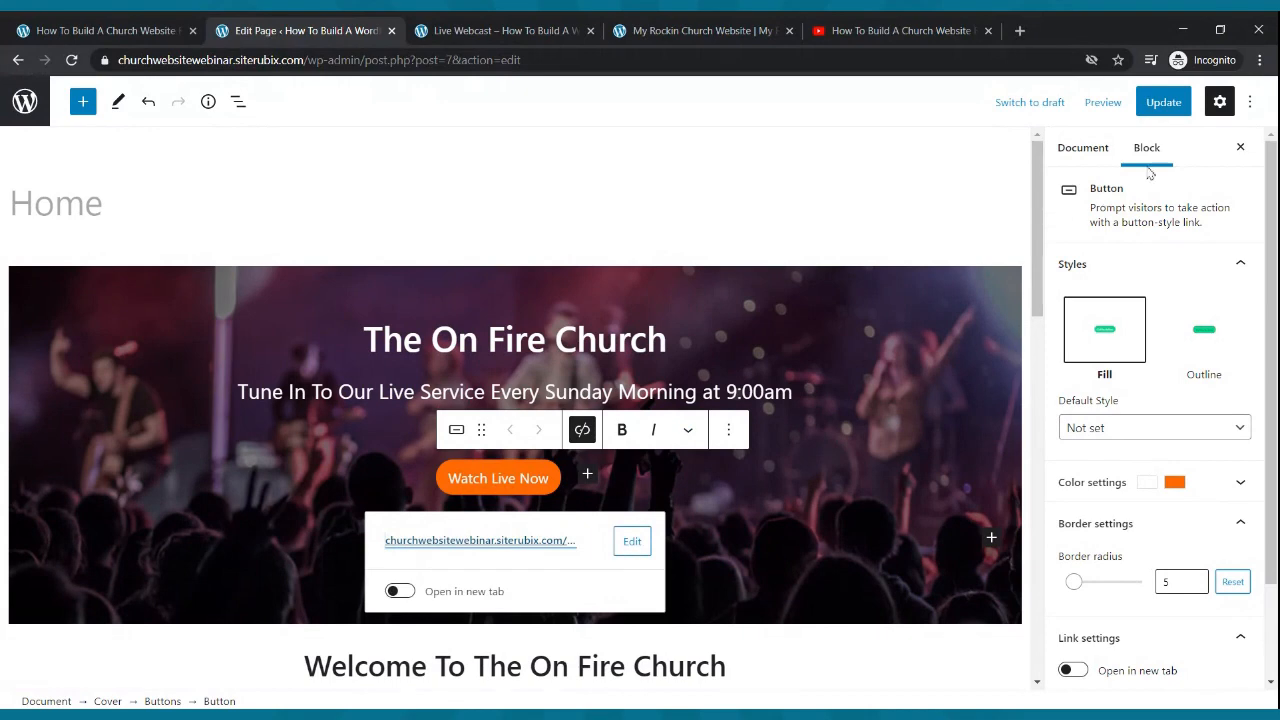
click(1166, 112)
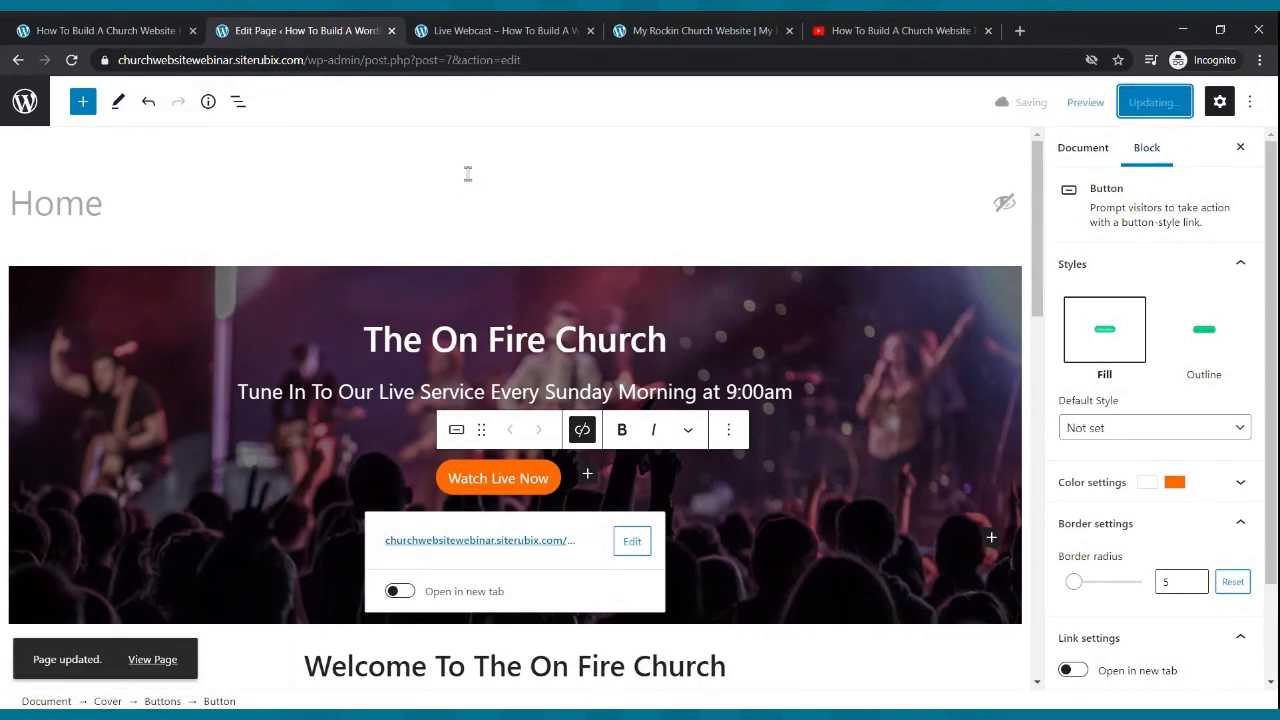
scroll(460, 171, down, 2)
scroll(459, 171, down, 4)
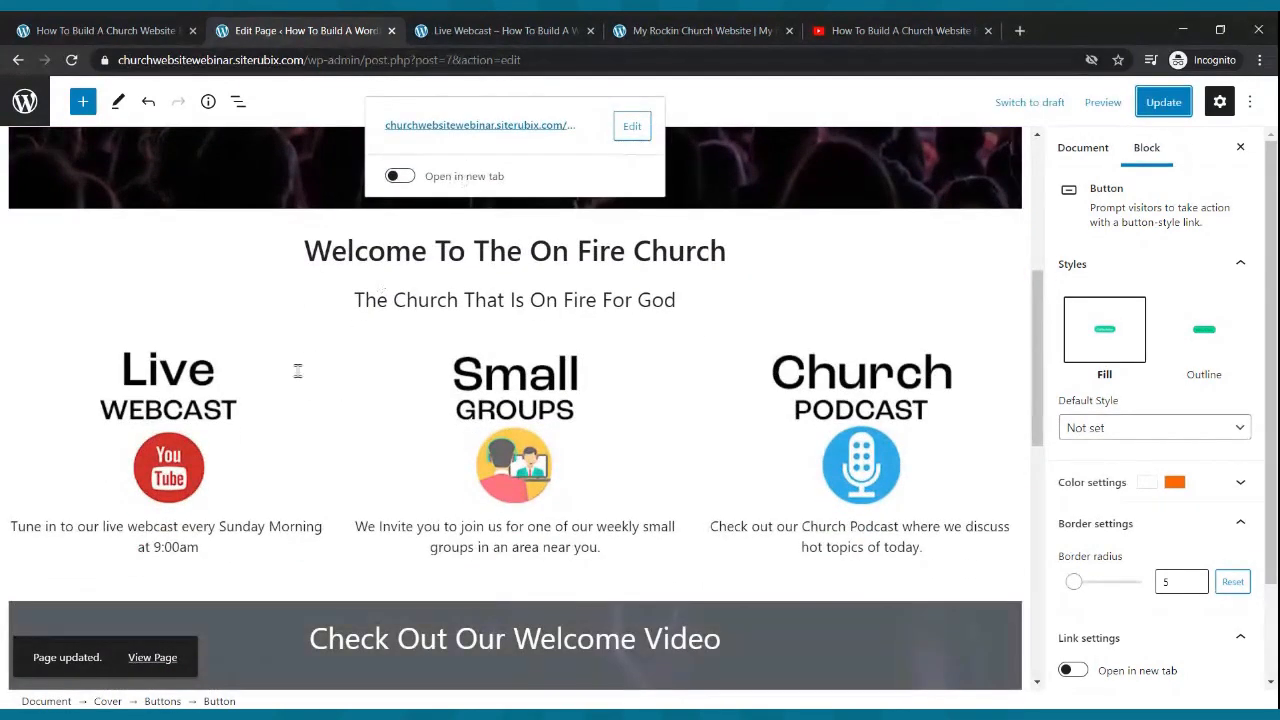
- Link the Live Webcast image to the copied Live Webcast page address
click(170, 427)
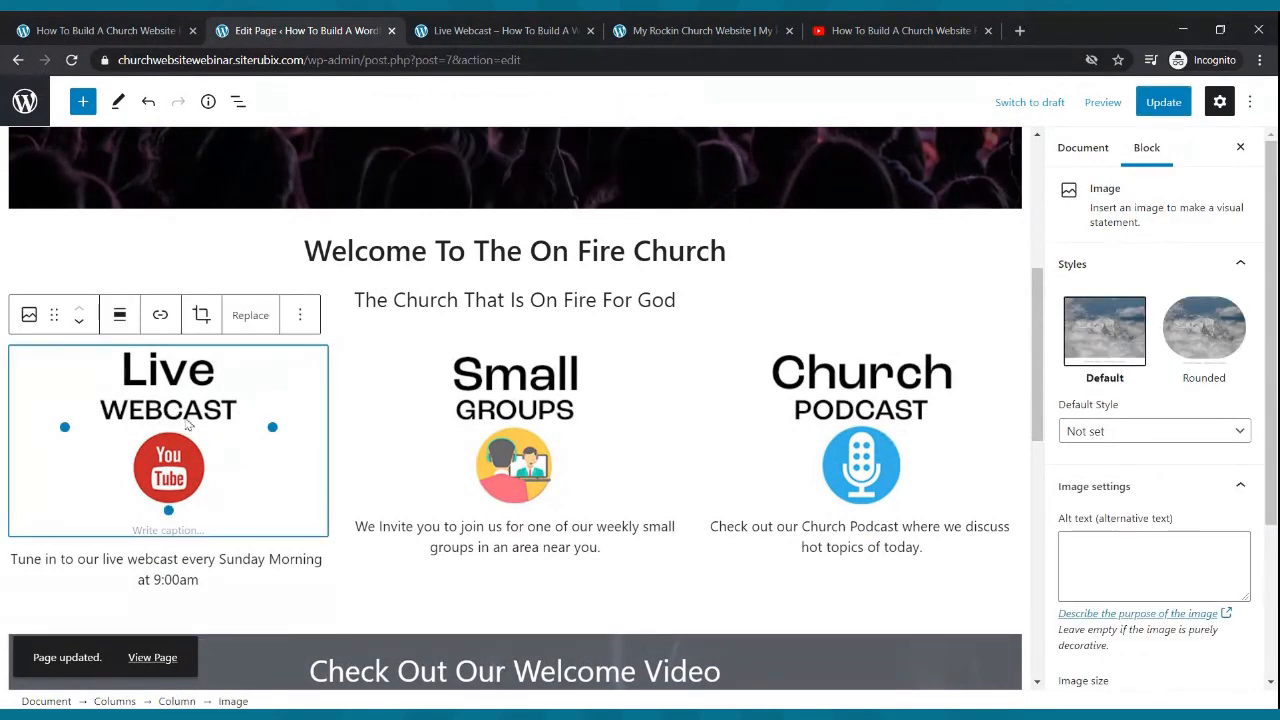
click(160, 315)
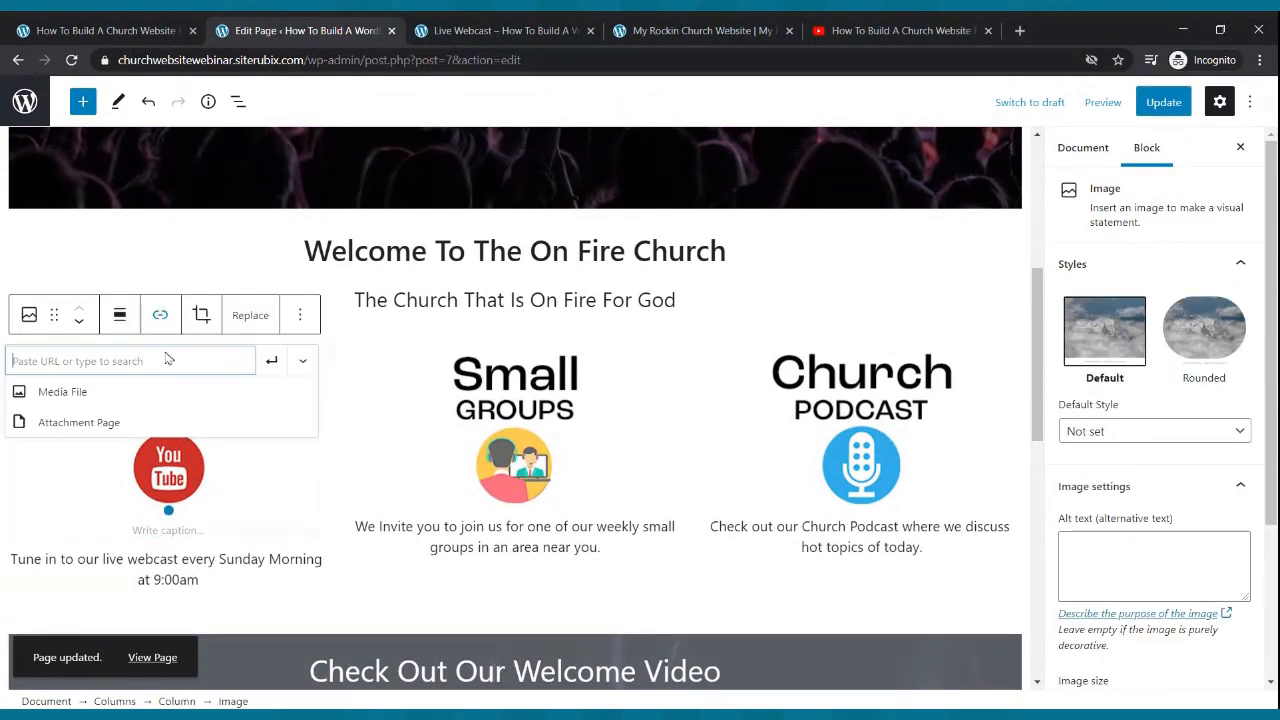
key(ctrl+v)
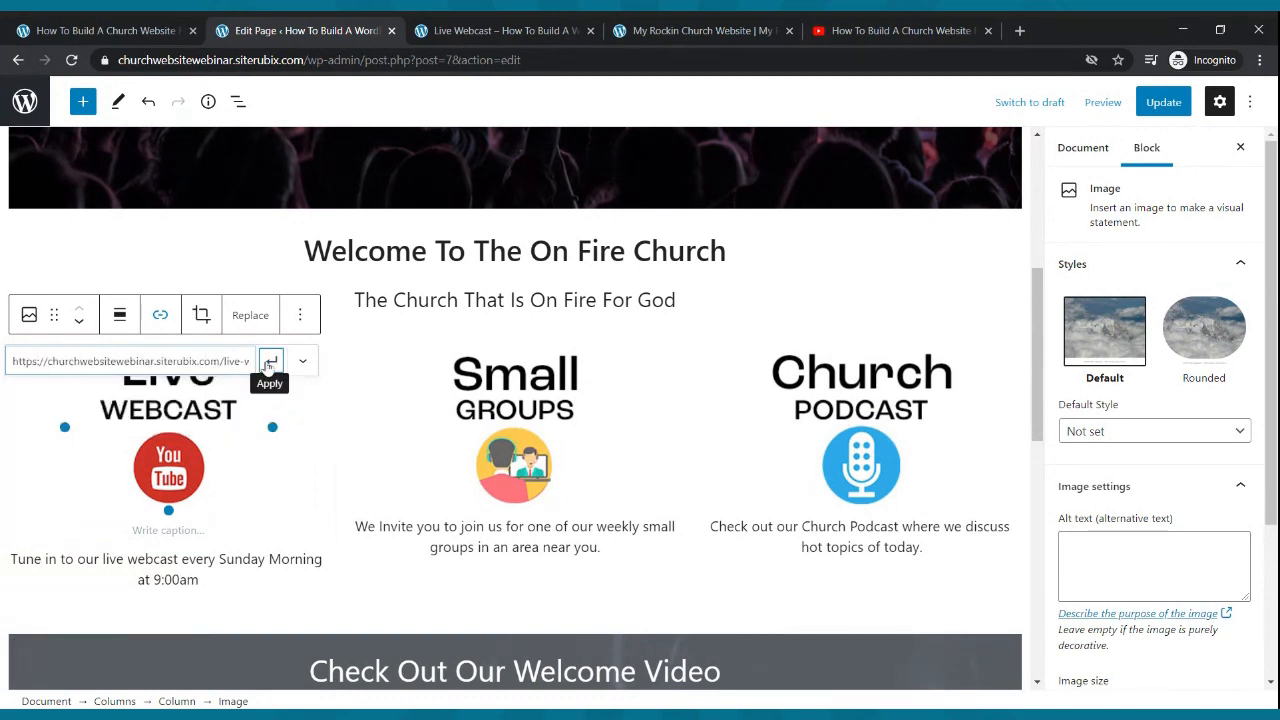
click(268, 366)
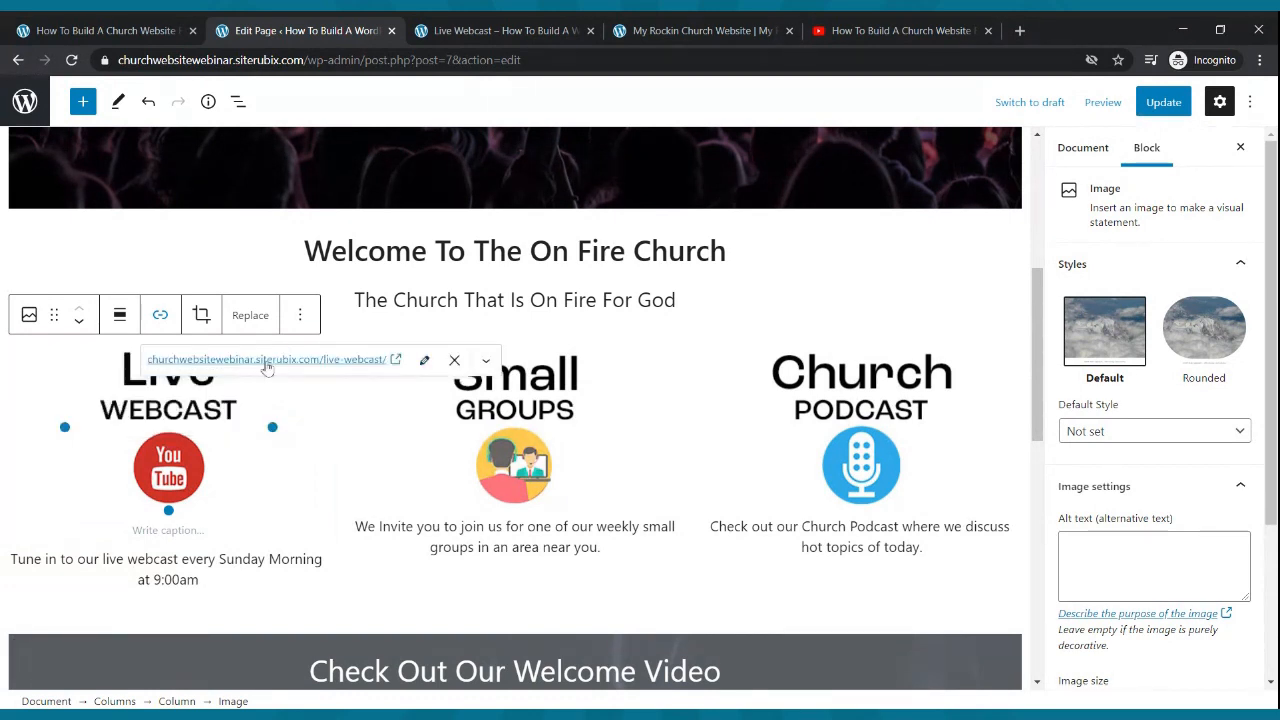
- Copy the Small Groups page address and link the Small Groups image to it
click(538, 432)
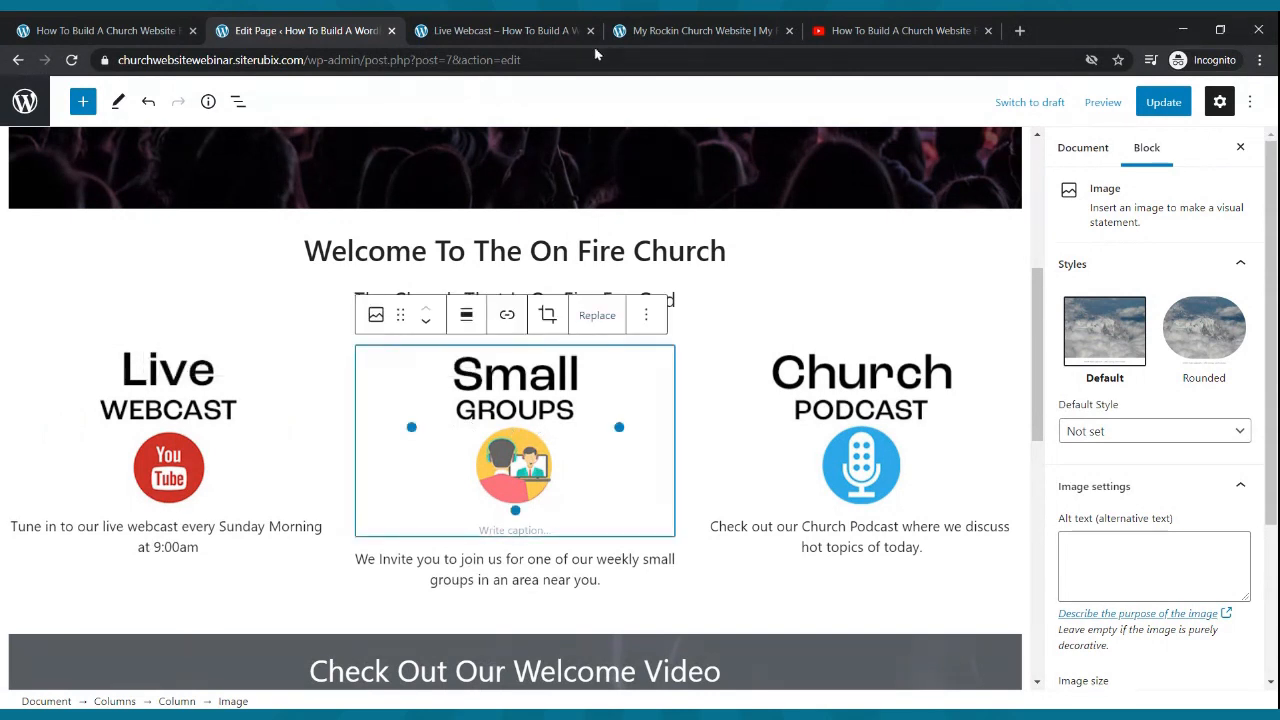
click(543, 25)
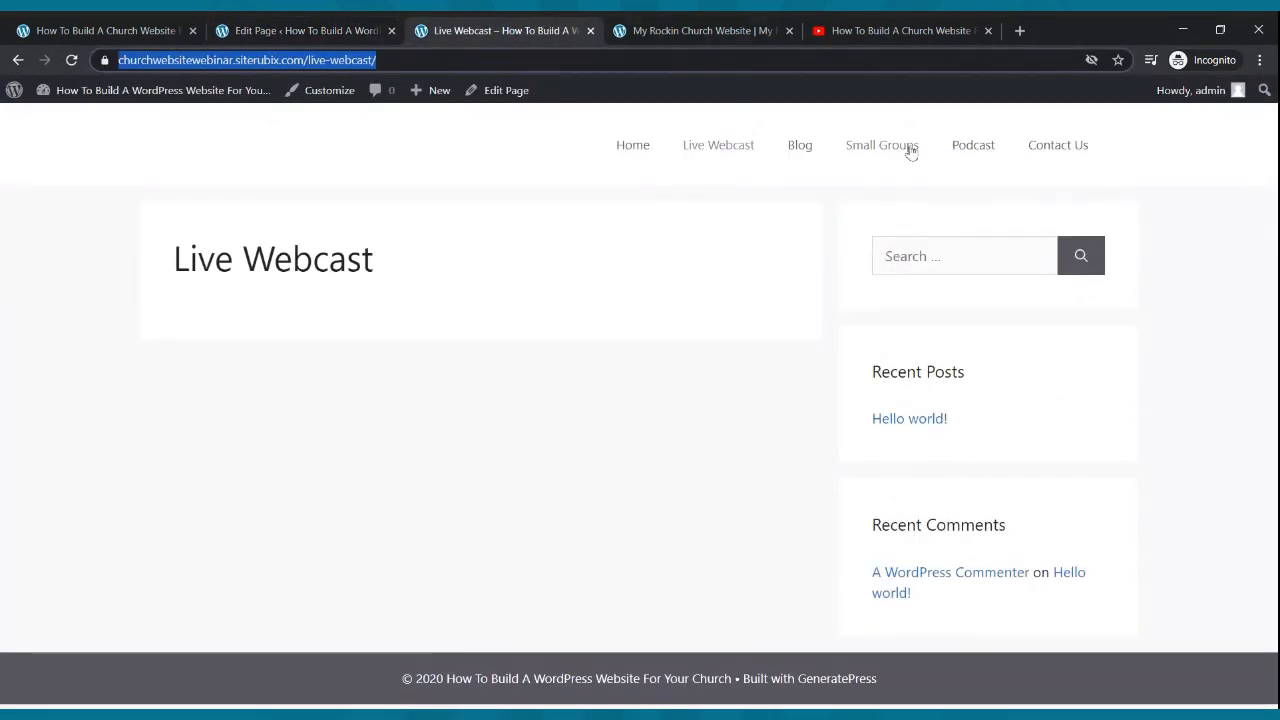
click(910, 151)
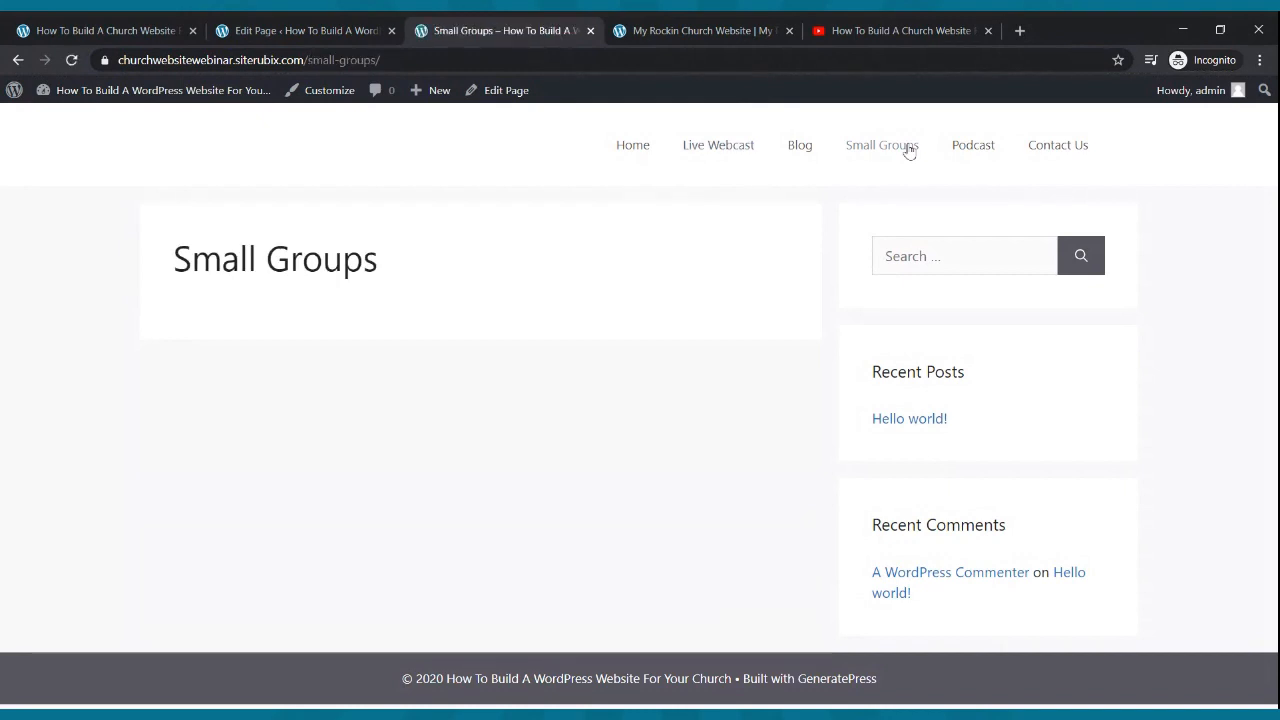
click(165, 60)
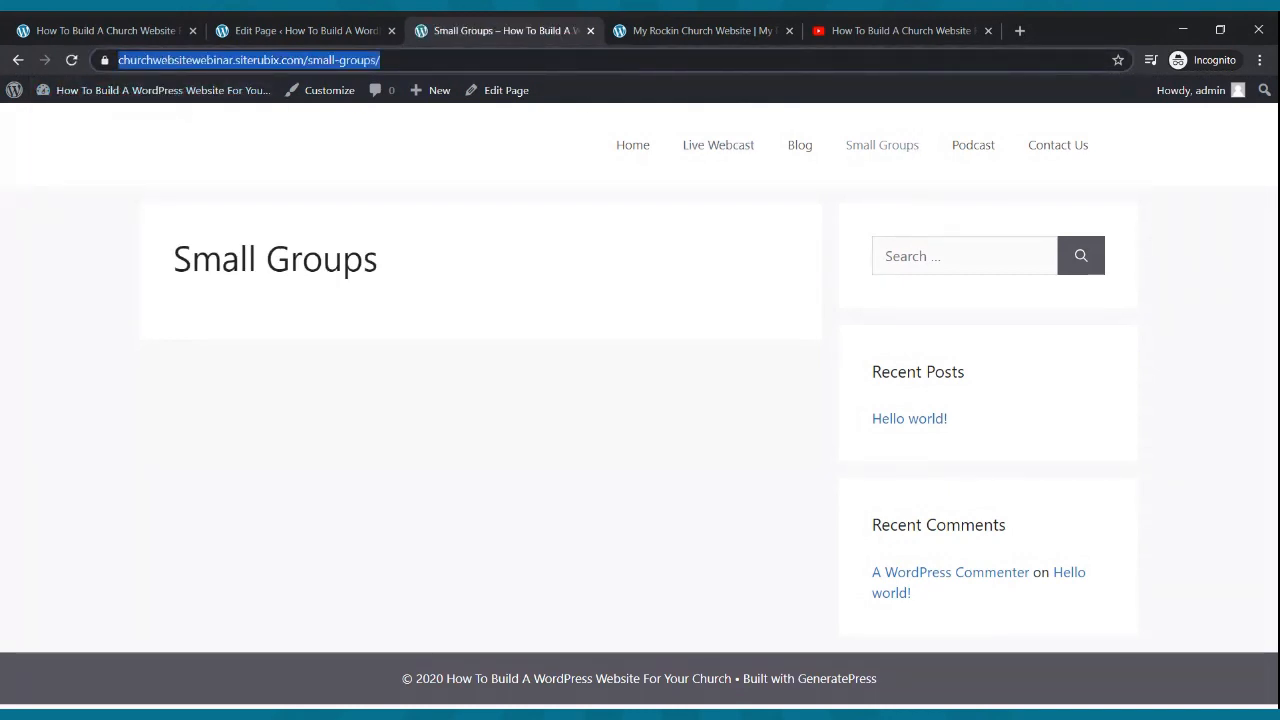
click(228, 30)
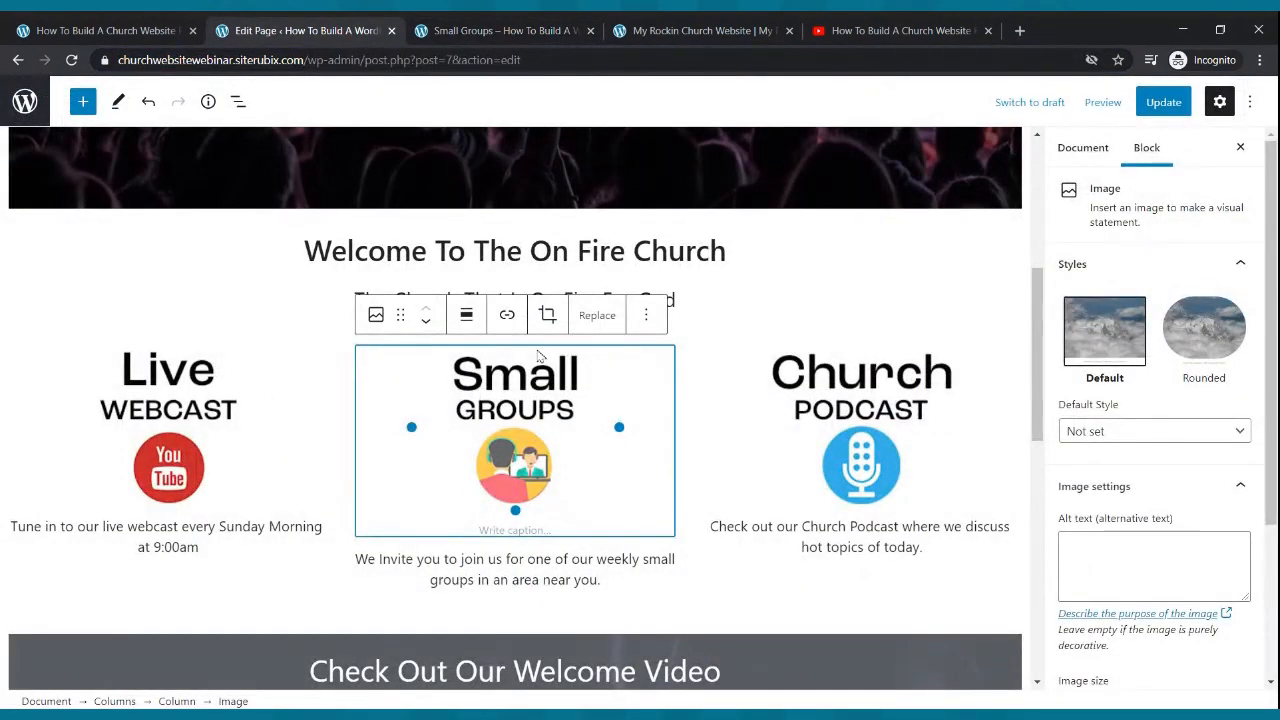
click(507, 318)
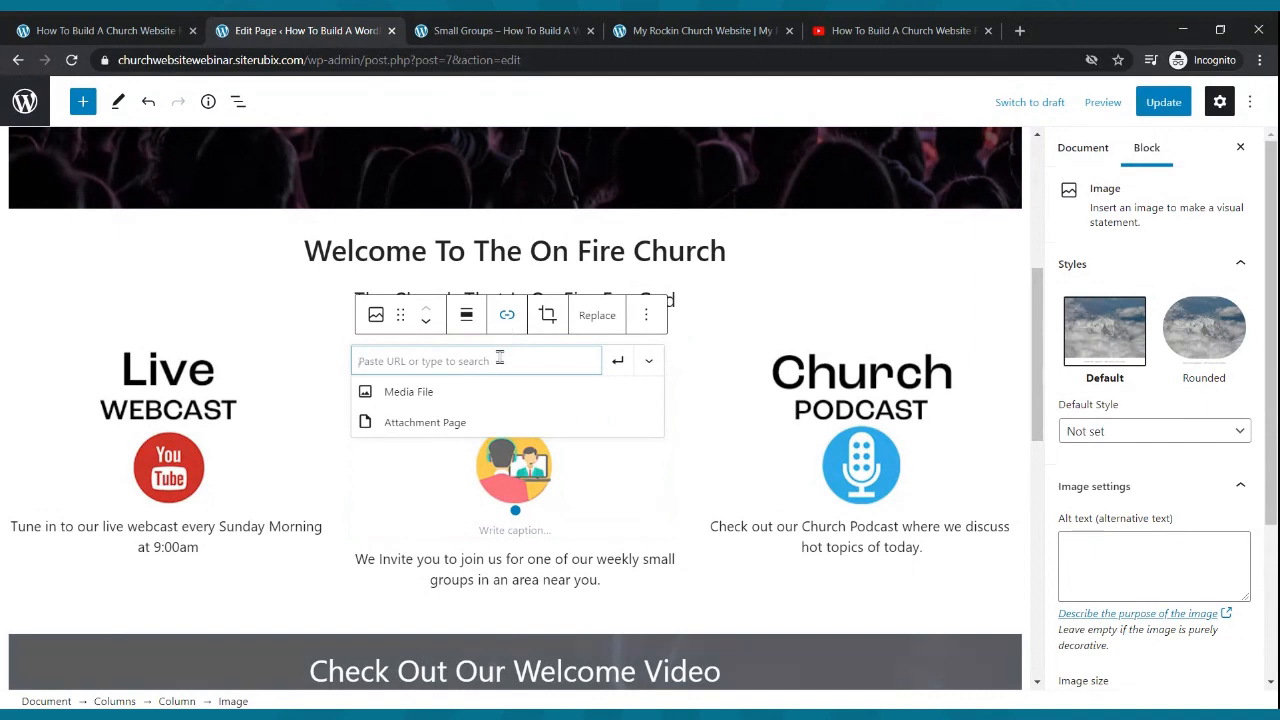
key(ctrl+v)
click(614, 364)
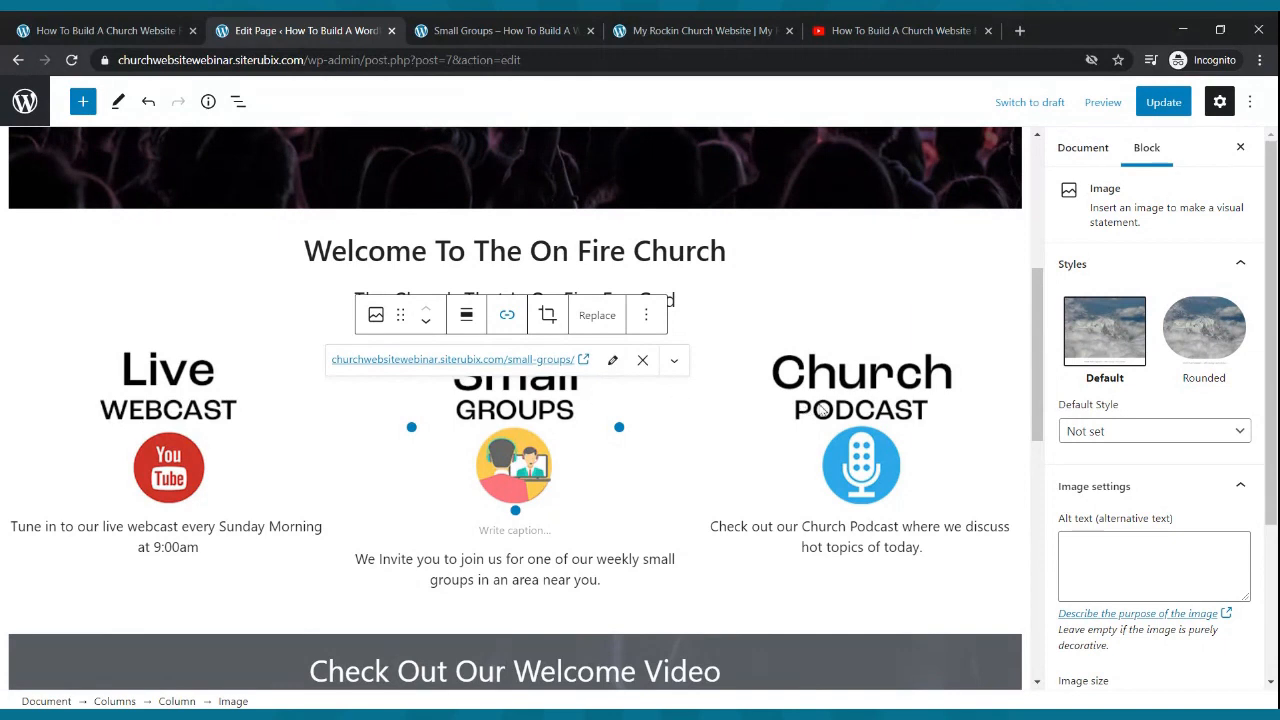
click(822, 410)
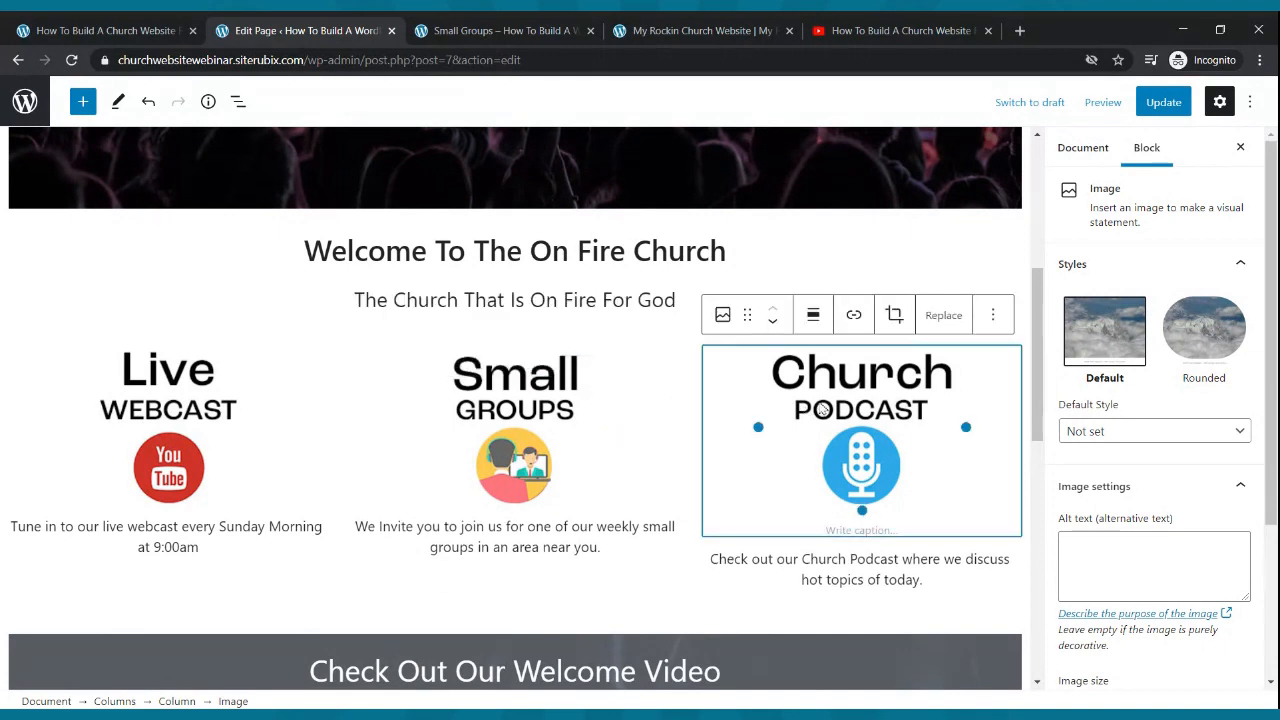
- Copy the Podcast page address from the live site
click(476, 33)
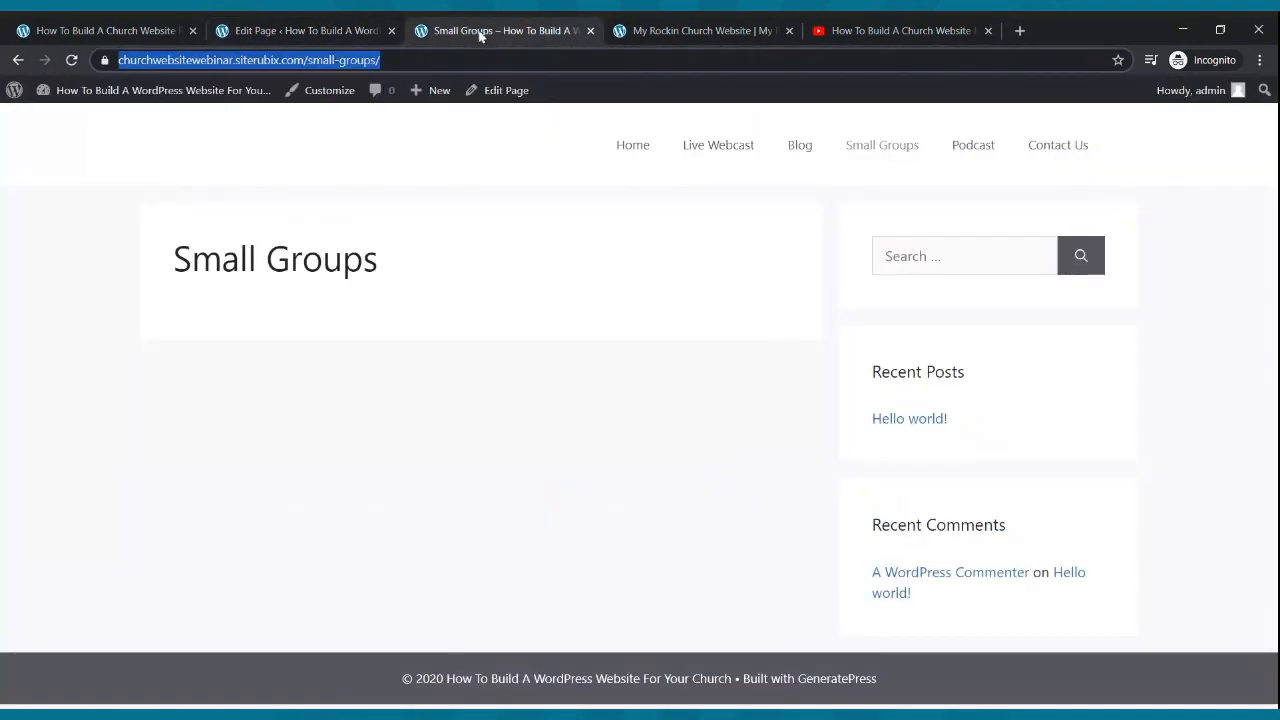
click(962, 160)
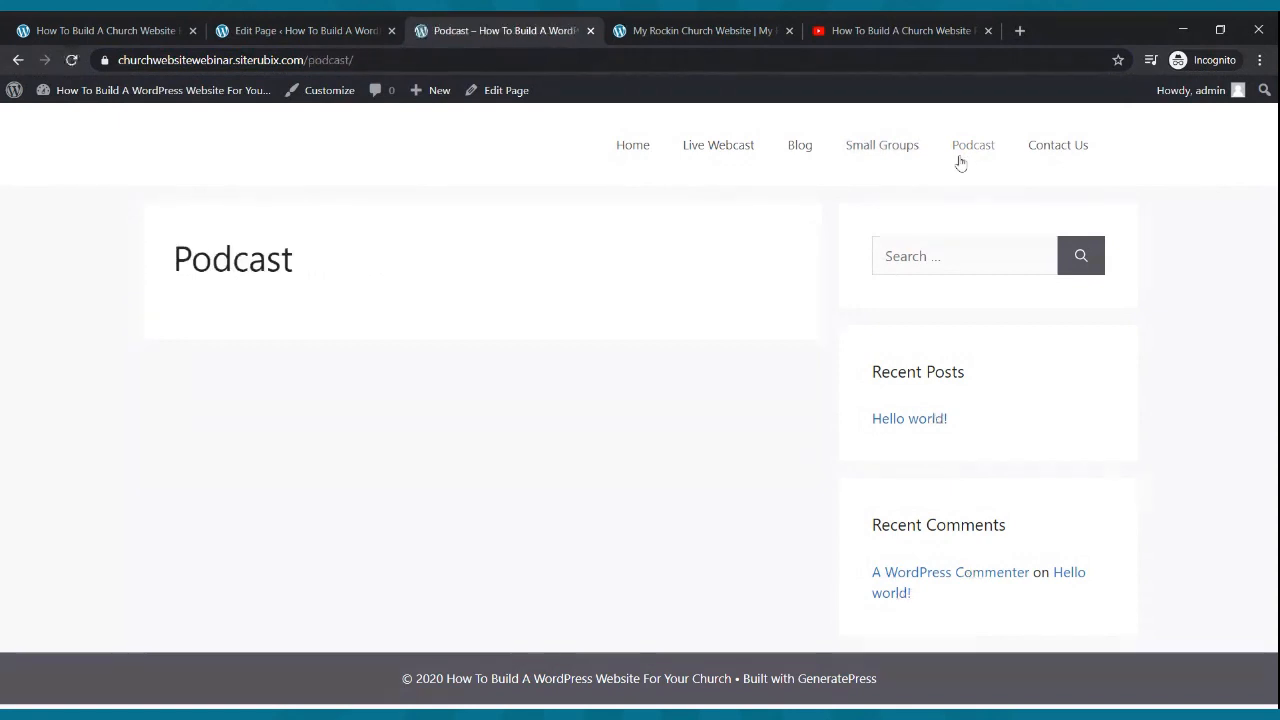
click(338, 61)
key(ctrl+c)
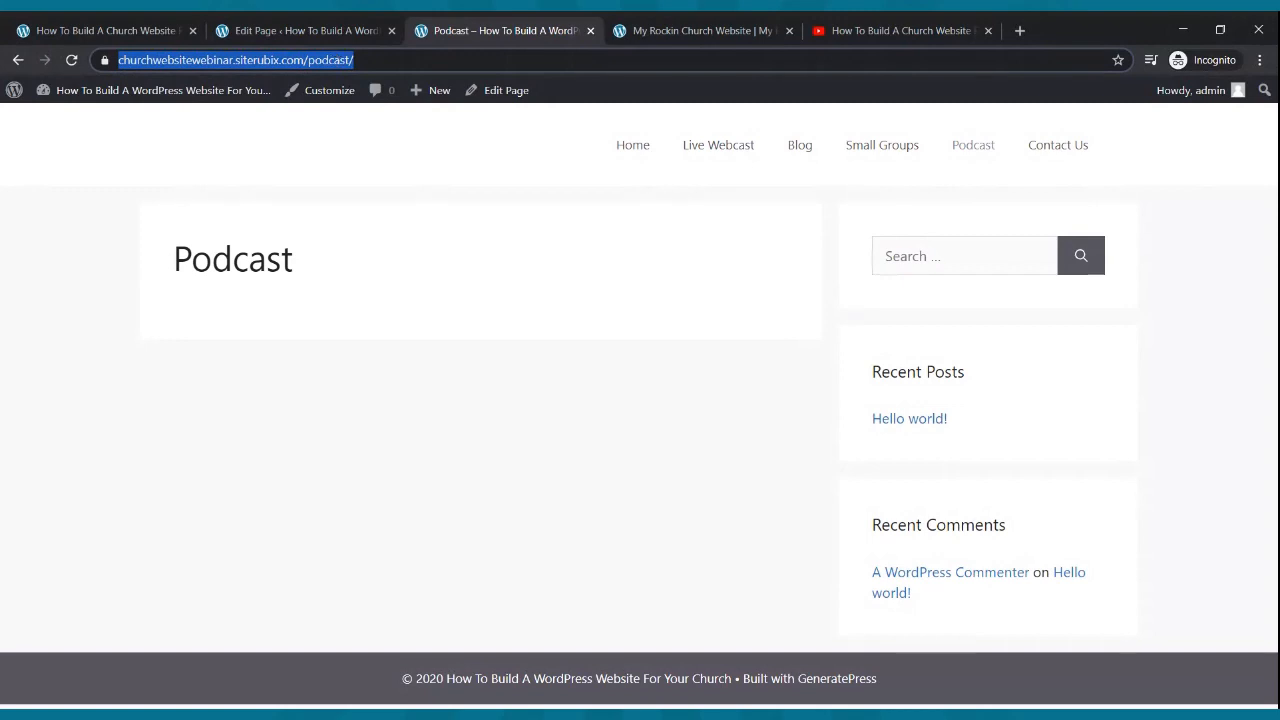
click(307, 28)
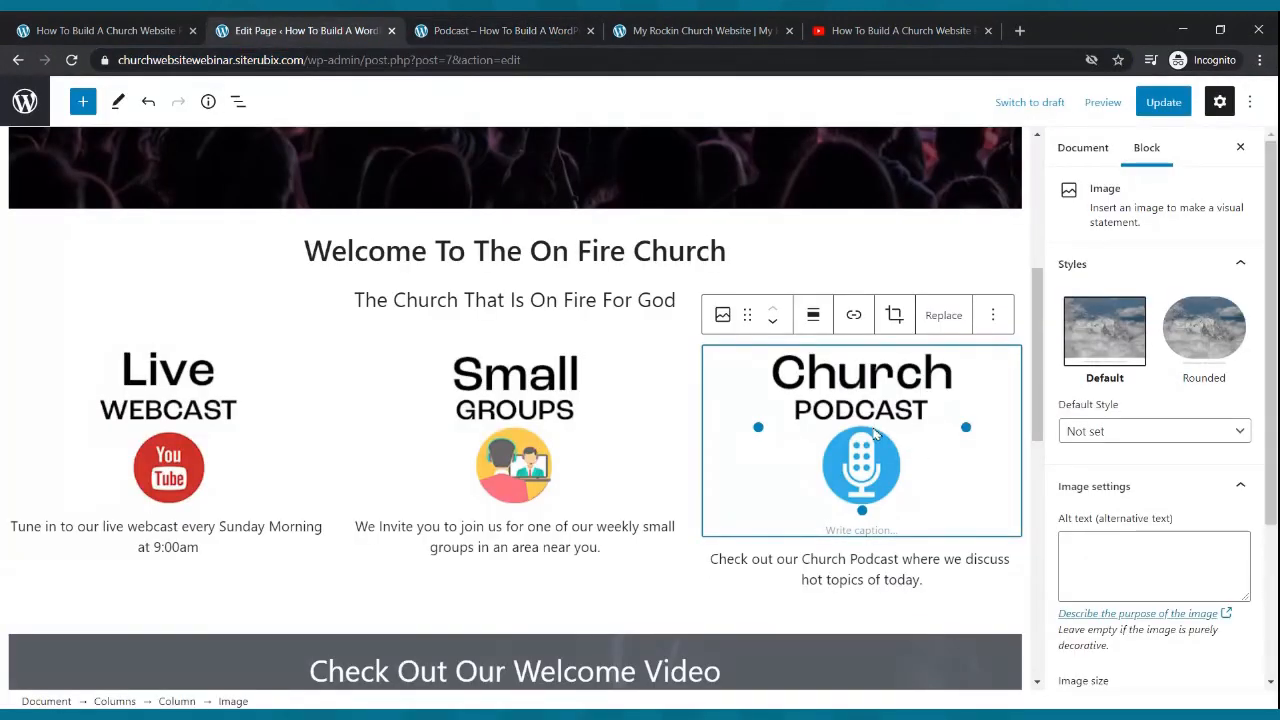
- Link the Church Podcast image to the Podcast page and update the home page
click(853, 316)
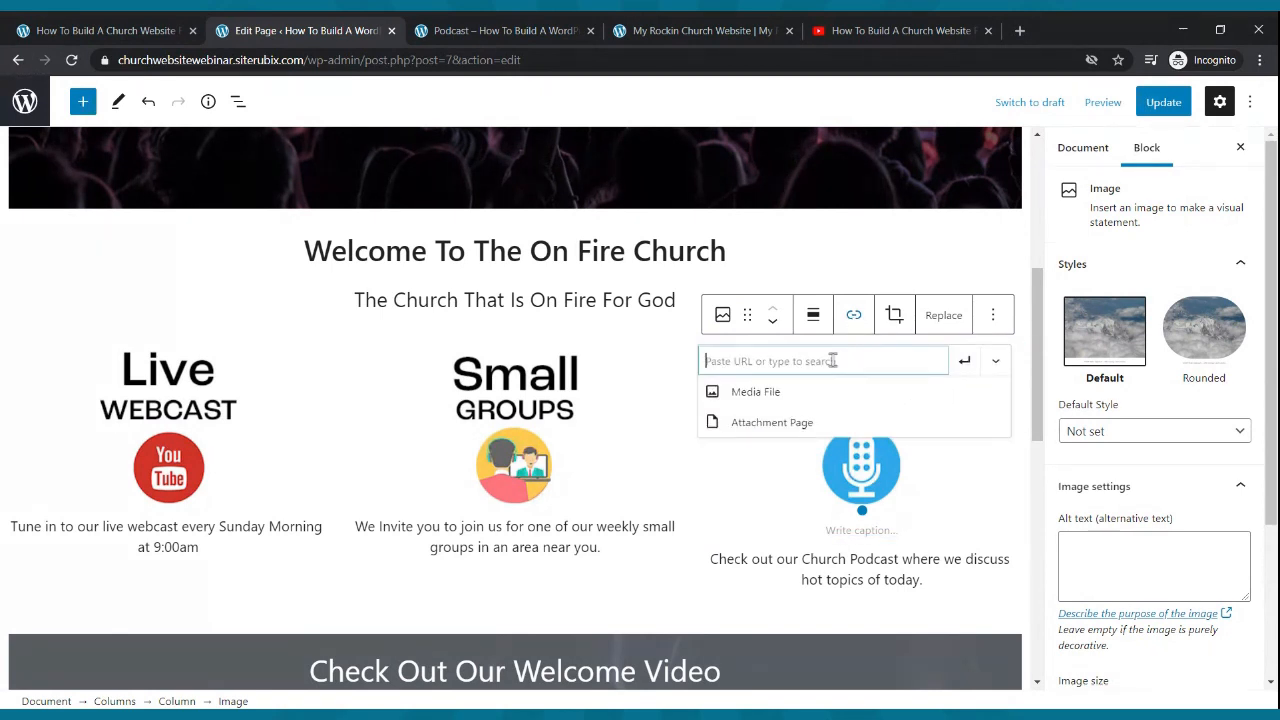
key(ctrl+v)
click(965, 361)
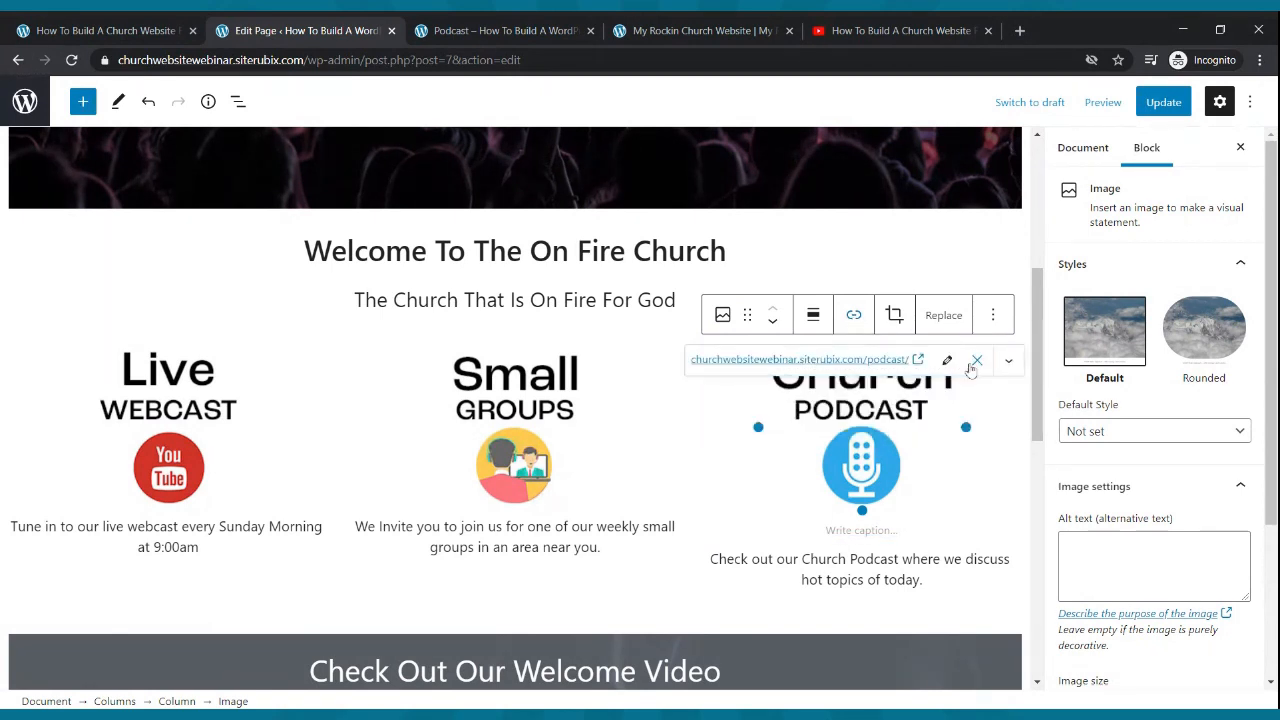
click(1148, 104)
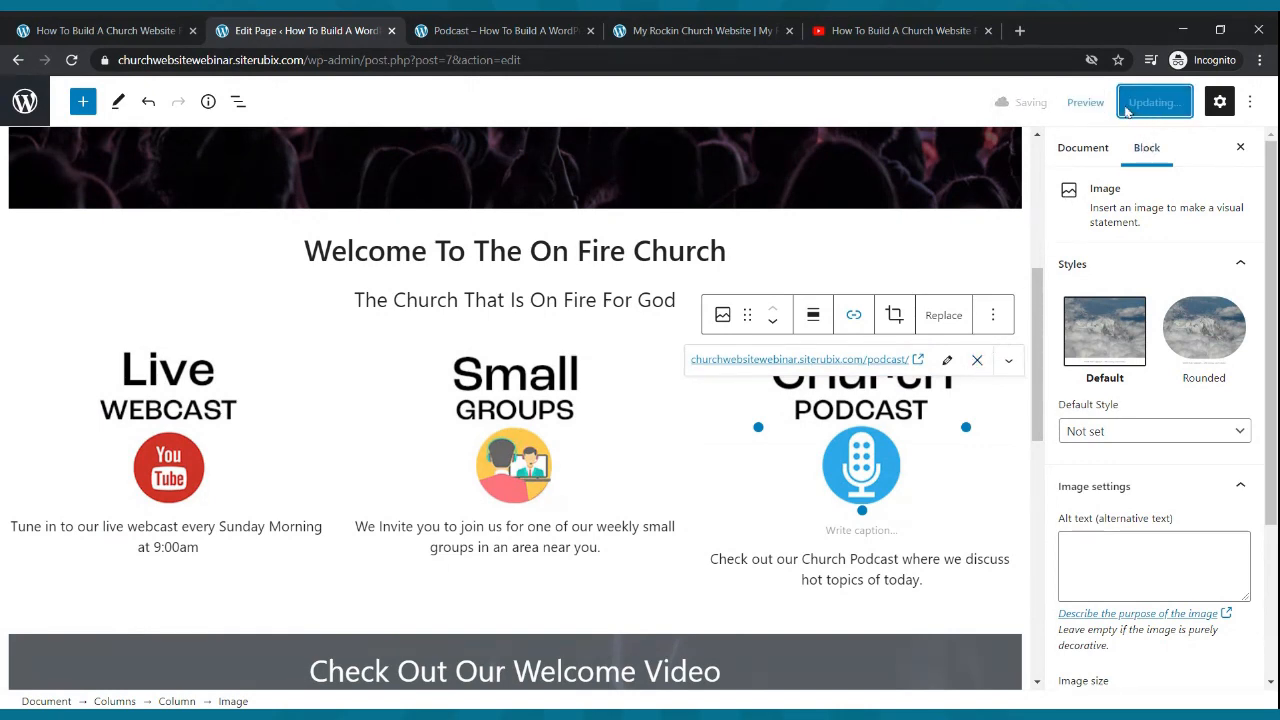
- Reload the live Podcast page and go to the site's home page
click(697, 30)
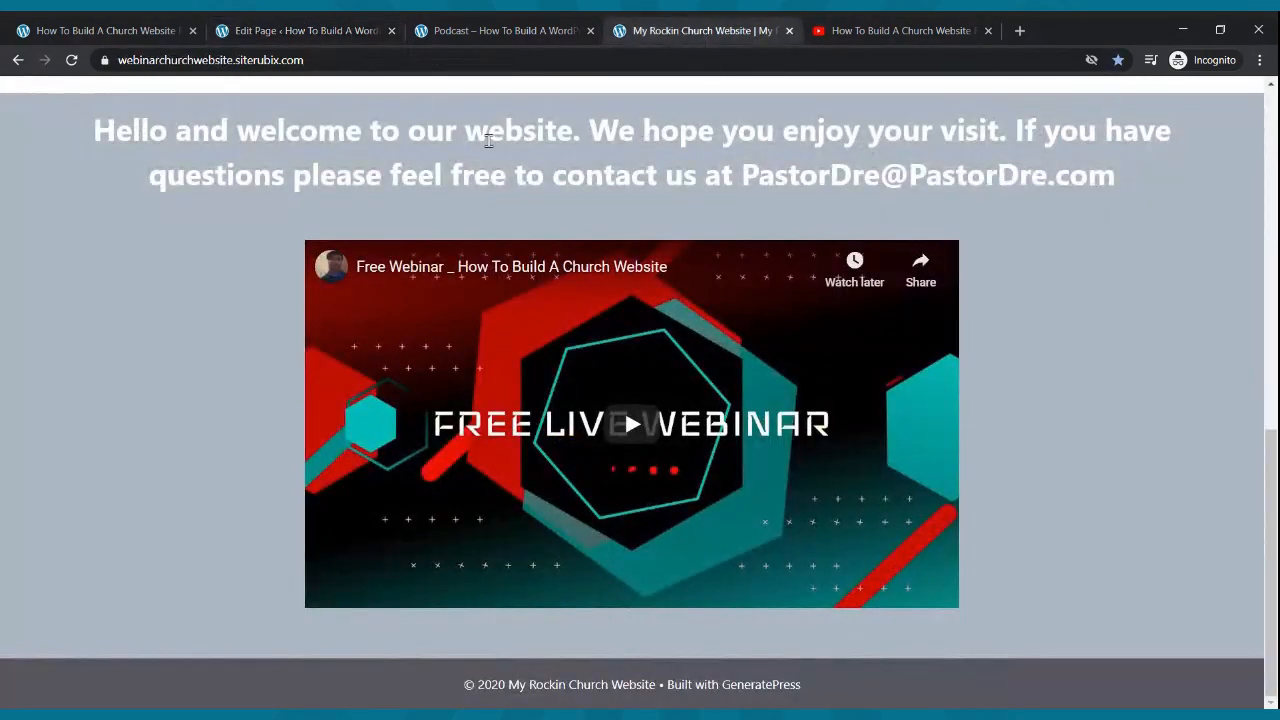
click(469, 30)
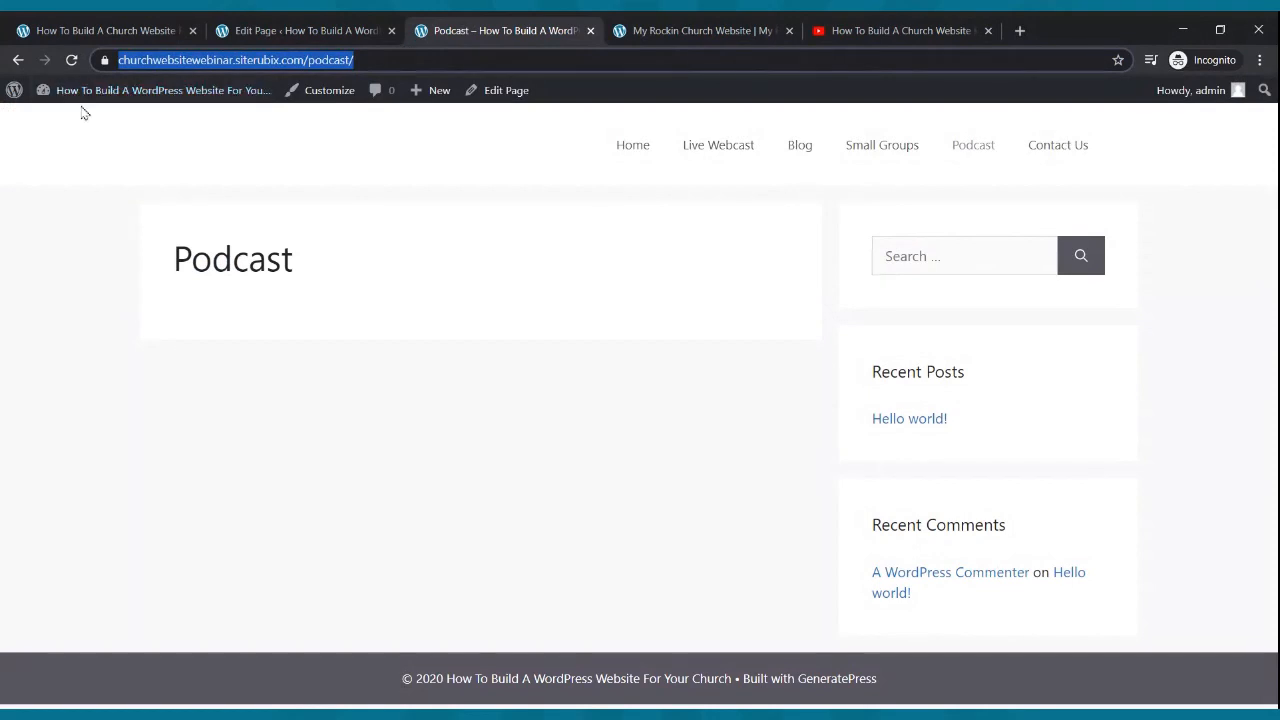
click(71, 60)
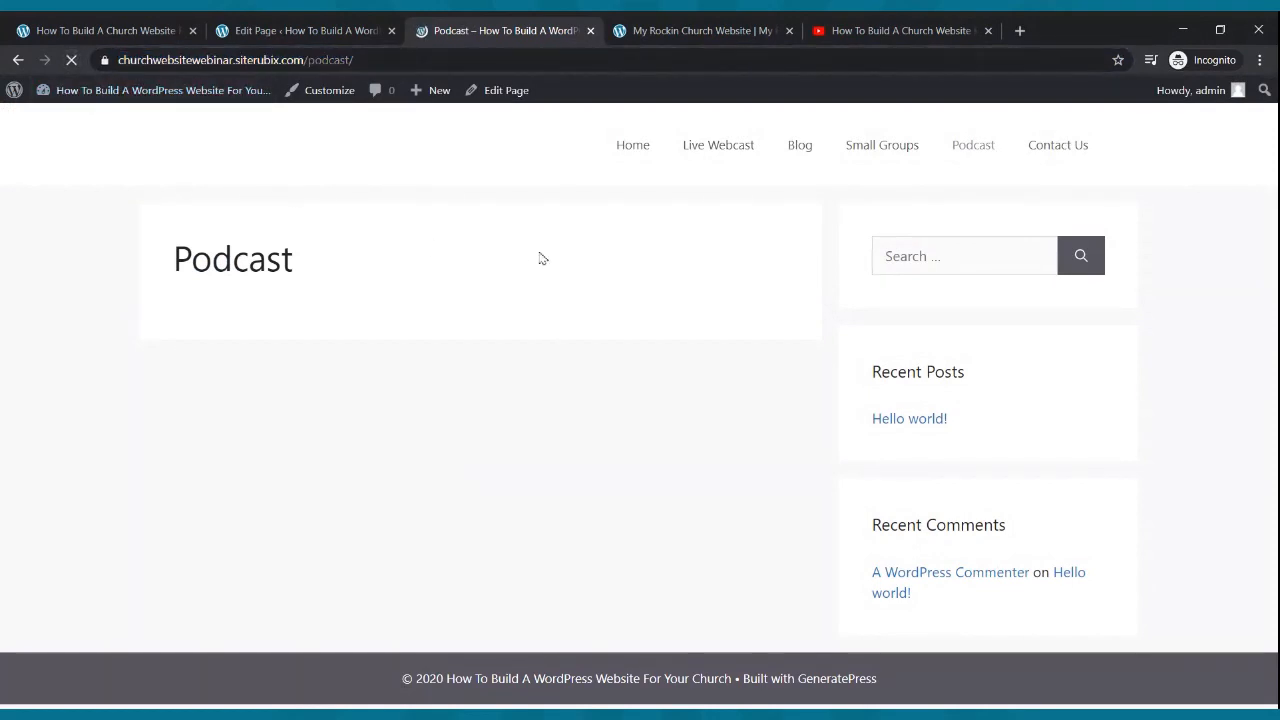
click(623, 147)
- Test the Live Webcast, Small Groups and Church Podcast links from the homepage
scroll(600, 303, down, 8)
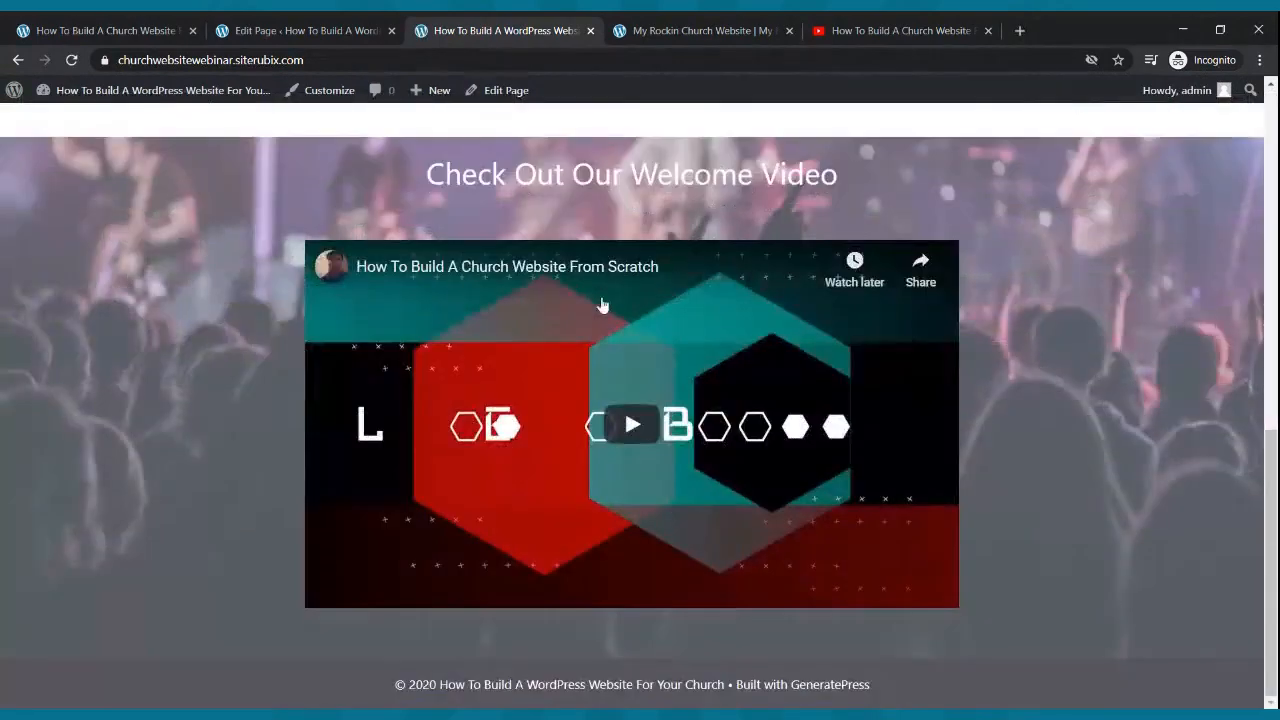
scroll(603, 305, up, 8)
click(622, 308)
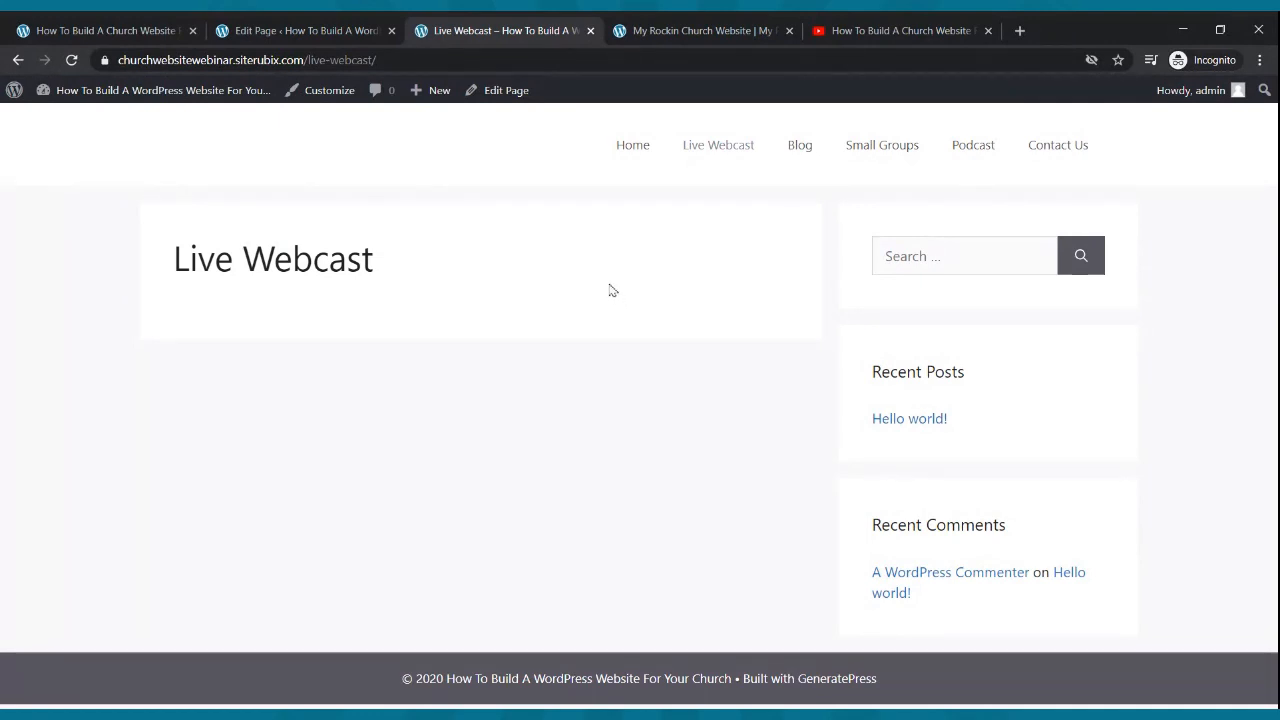
click(634, 150)
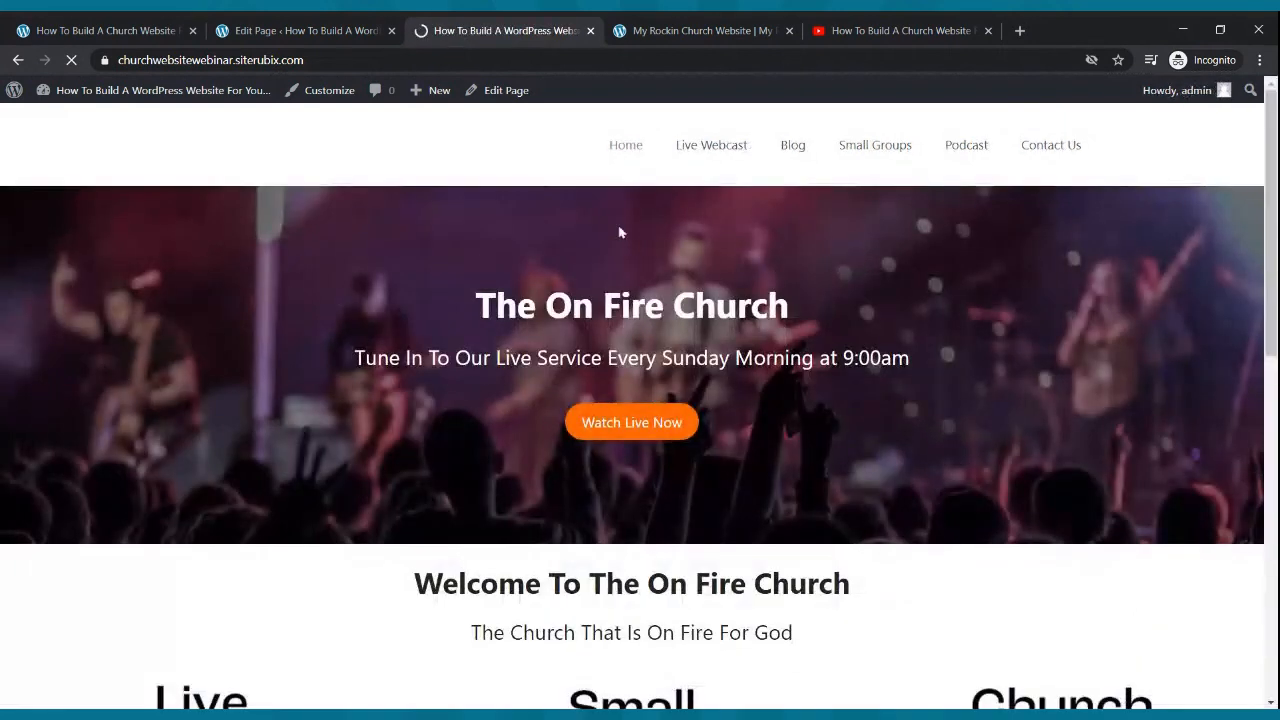
scroll(620, 232, down, 3)
click(602, 476)
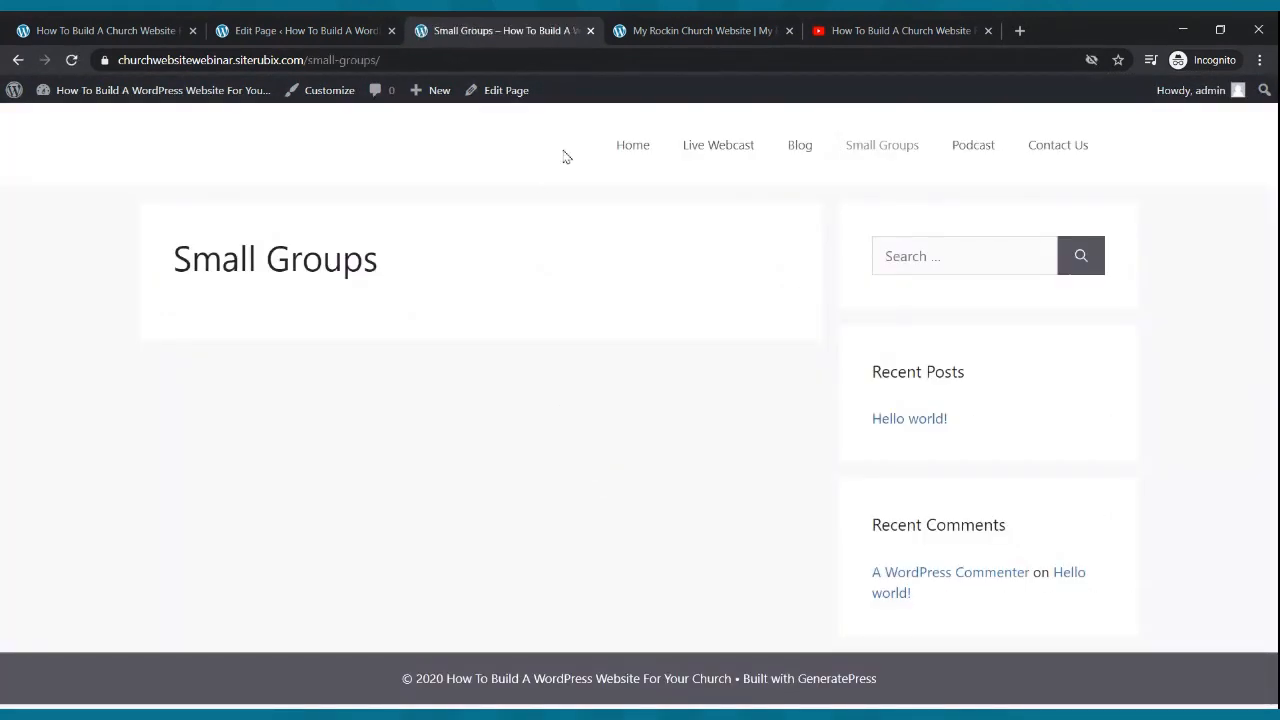
click(632, 148)
scroll(681, 245, down, 4)
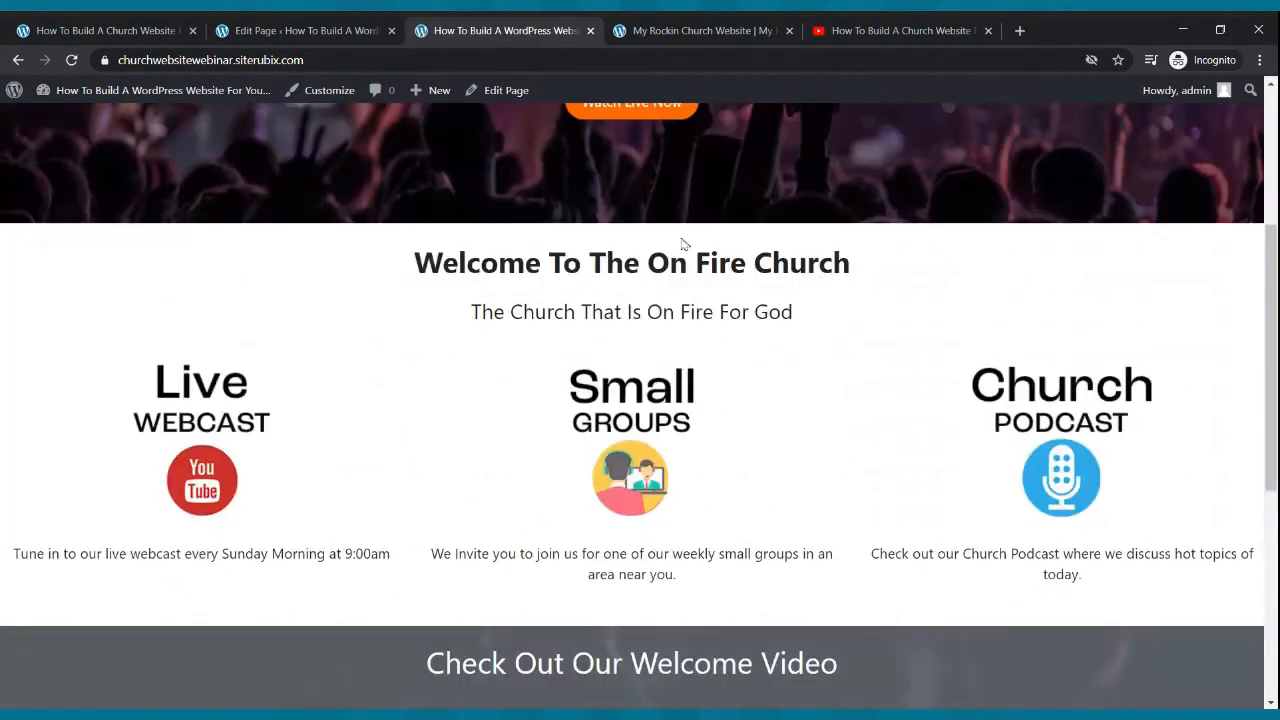
click(993, 316)
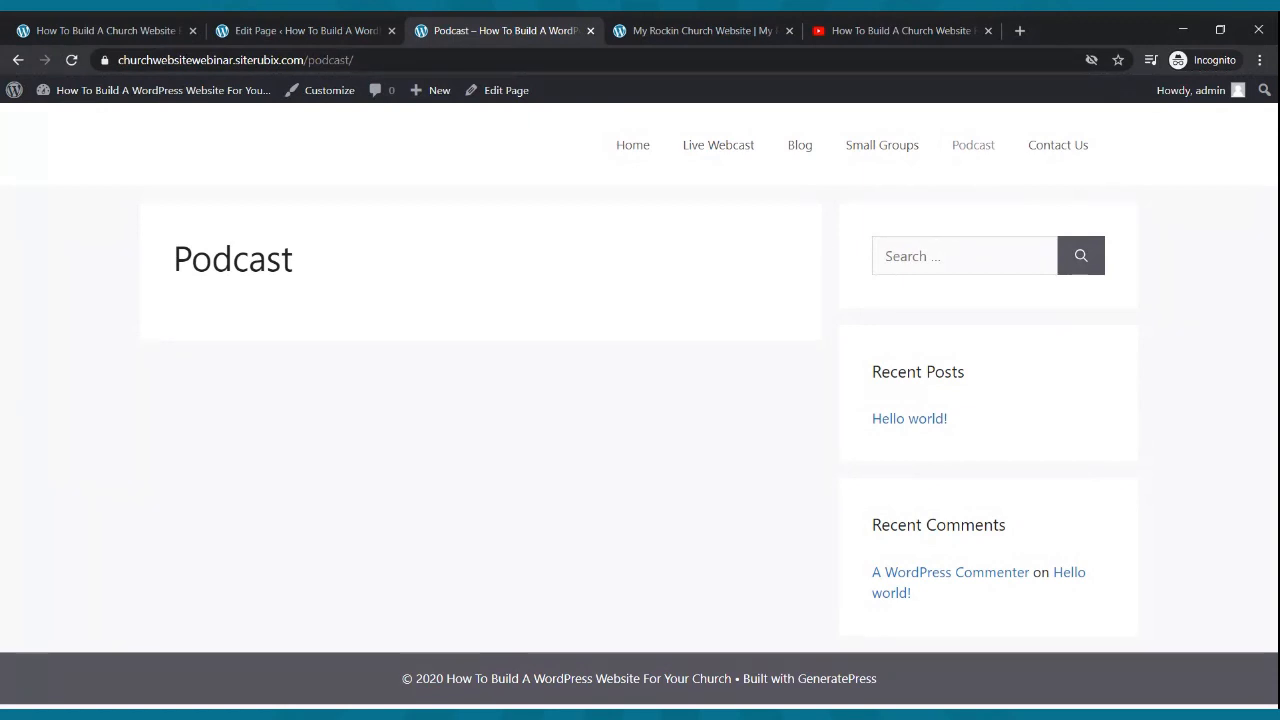
click(614, 146)
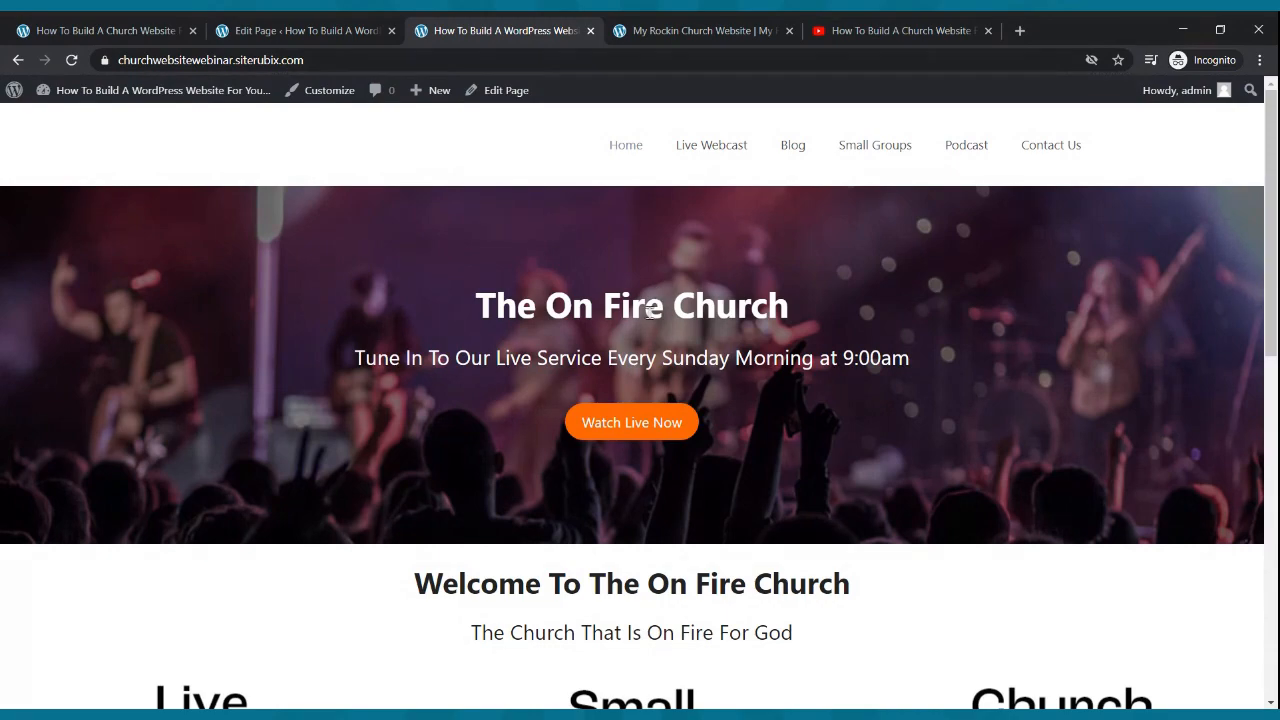
- Reload the On Fire Church homepage and compare it with the example church site
scroll(648, 312, down, 8)
scroll(646, 294, up, 3)
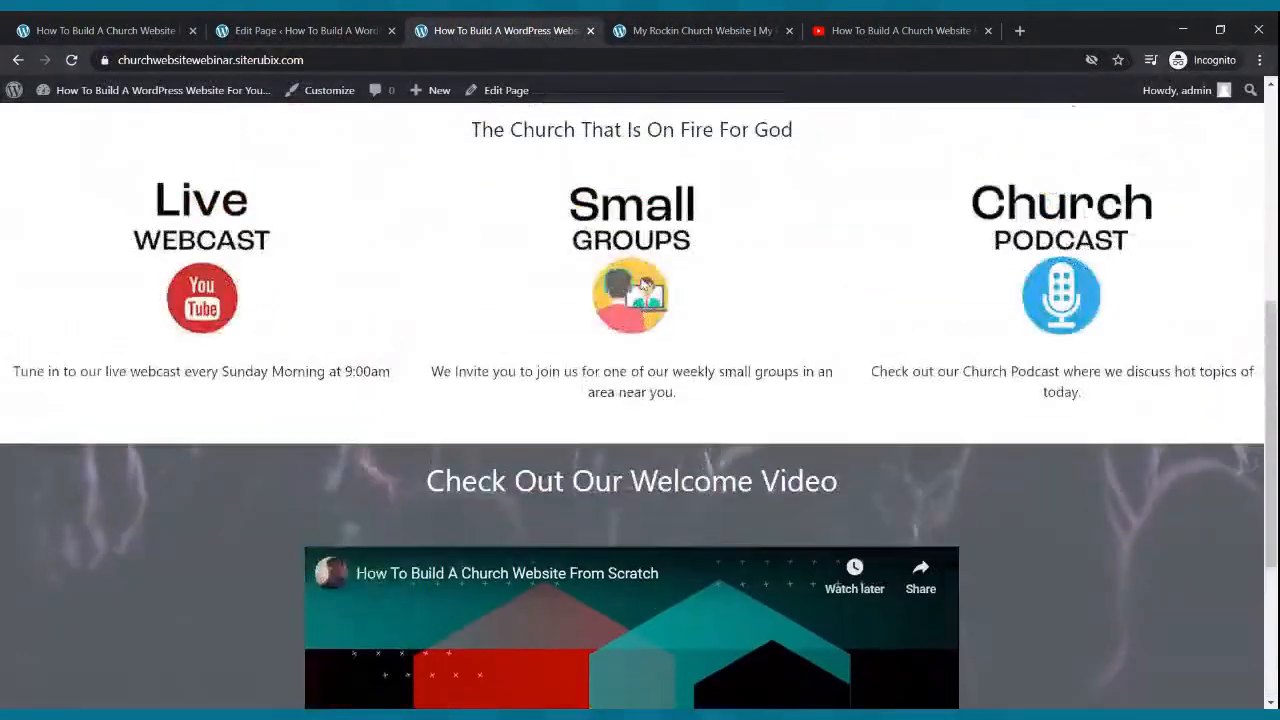
scroll(646, 294, up, 5)
click(609, 130)
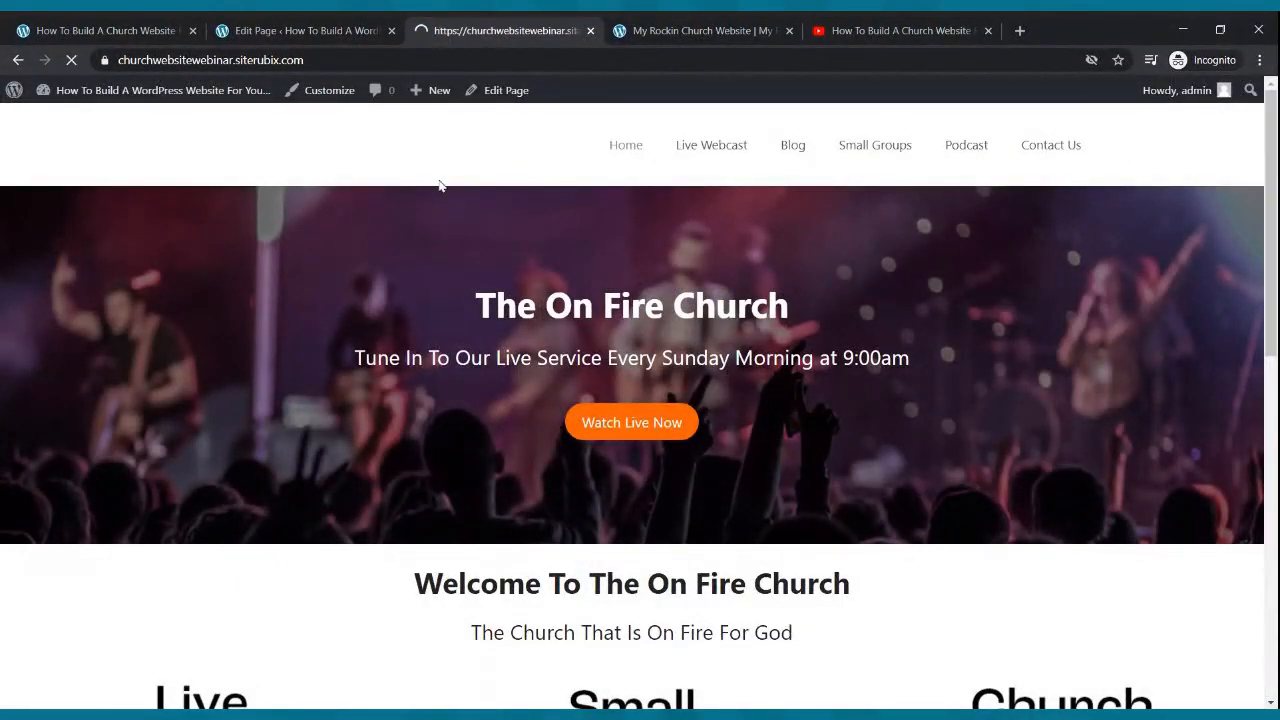
click(655, 32)
scroll(600, 110, up, 10)
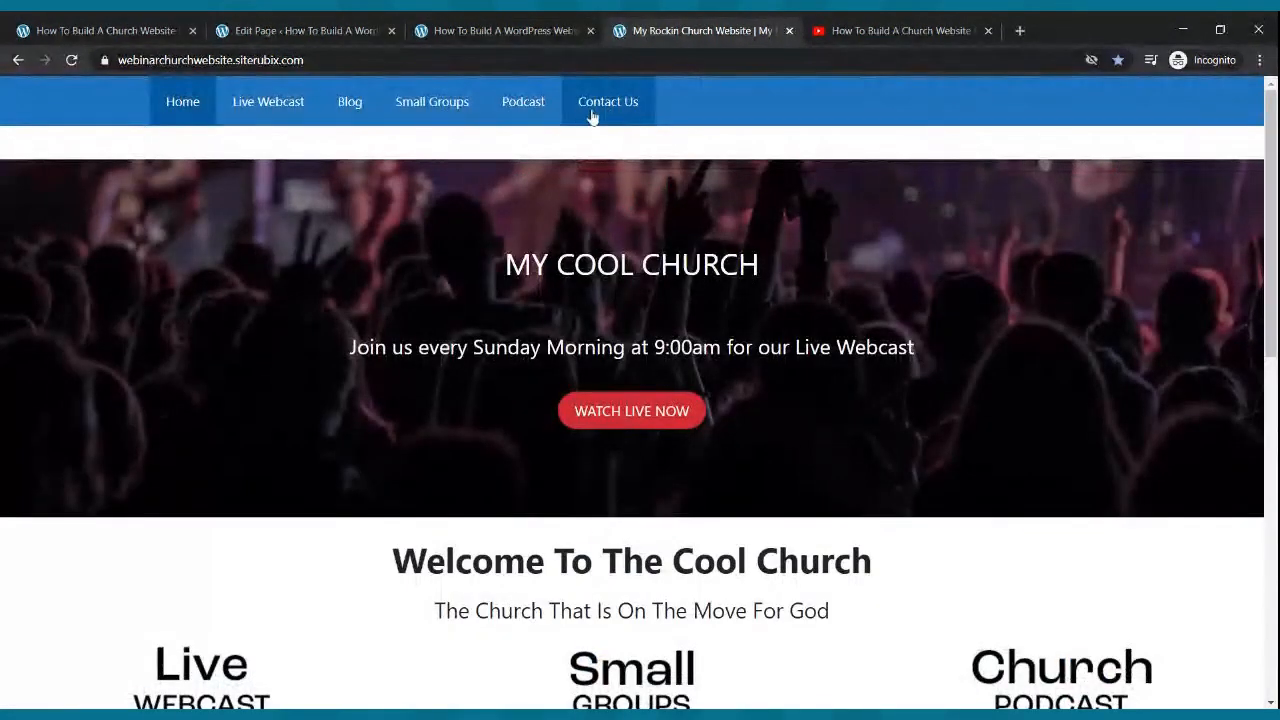
click(490, 26)
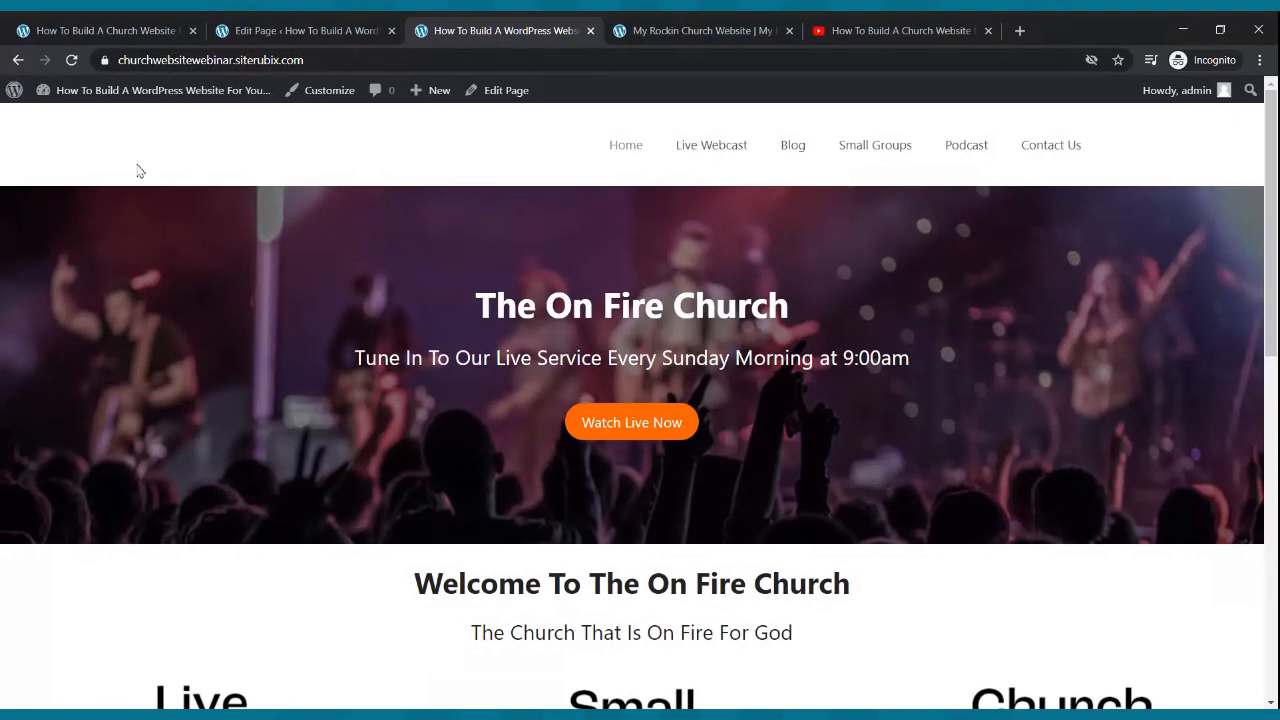
- From the Pages list, open Customize > Site Identity and start selecting a site logo
click(295, 28)
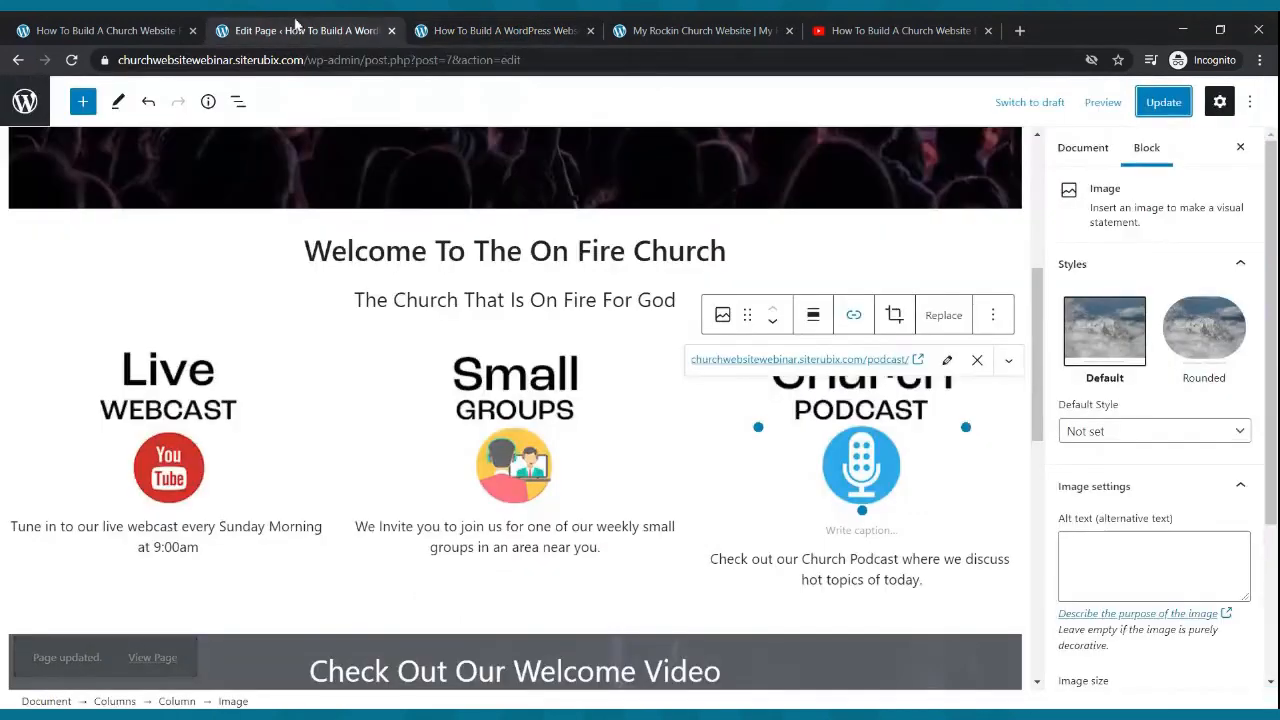
click(25, 104)
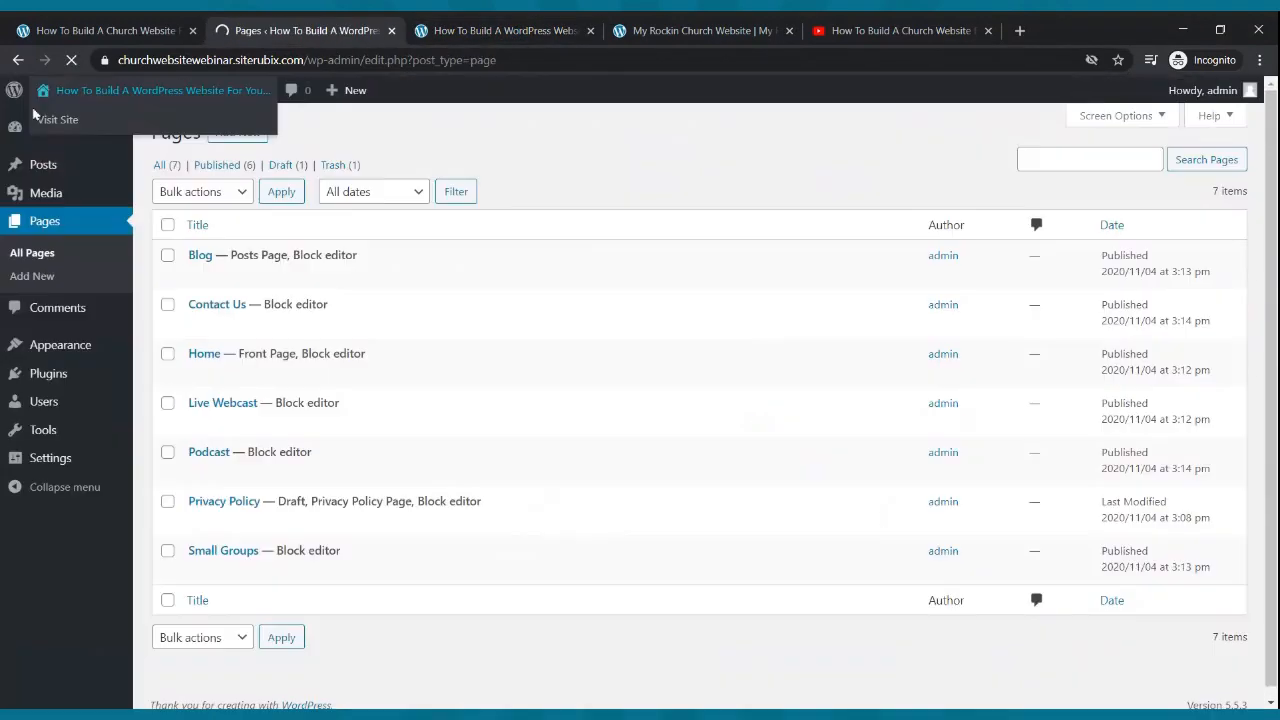
mouse_move(56, 346)
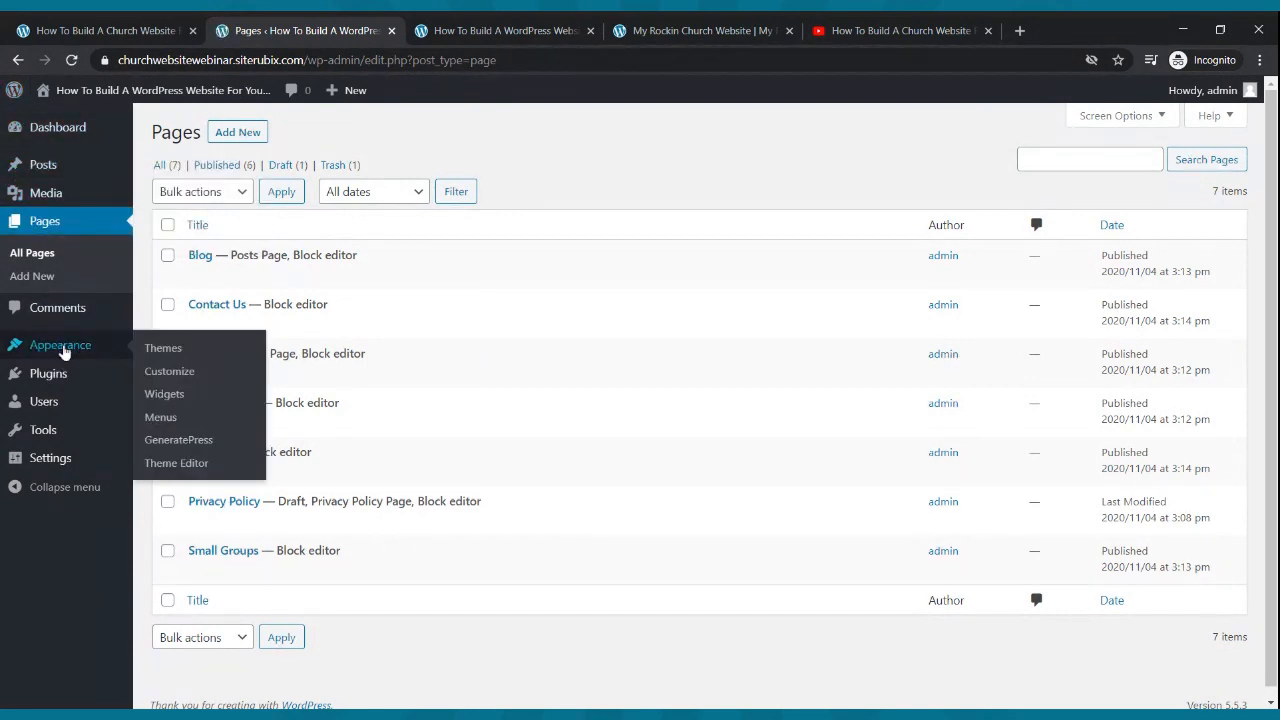
click(157, 381)
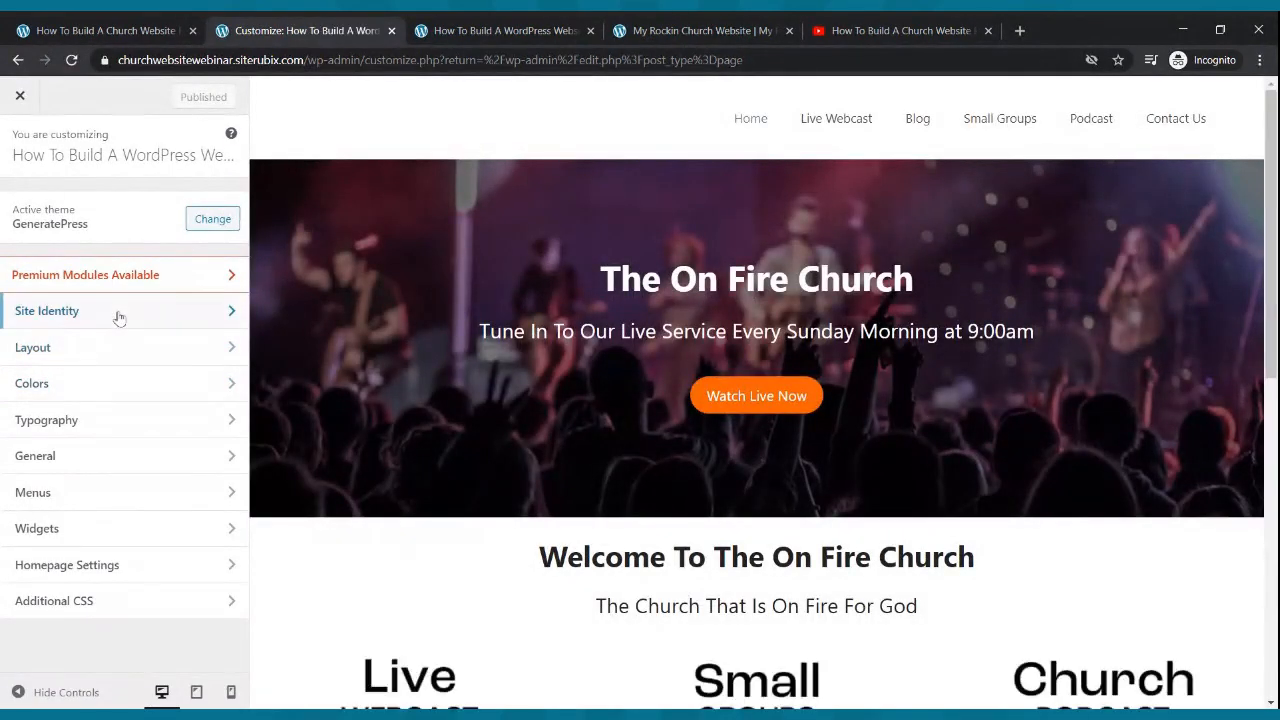
click(117, 313)
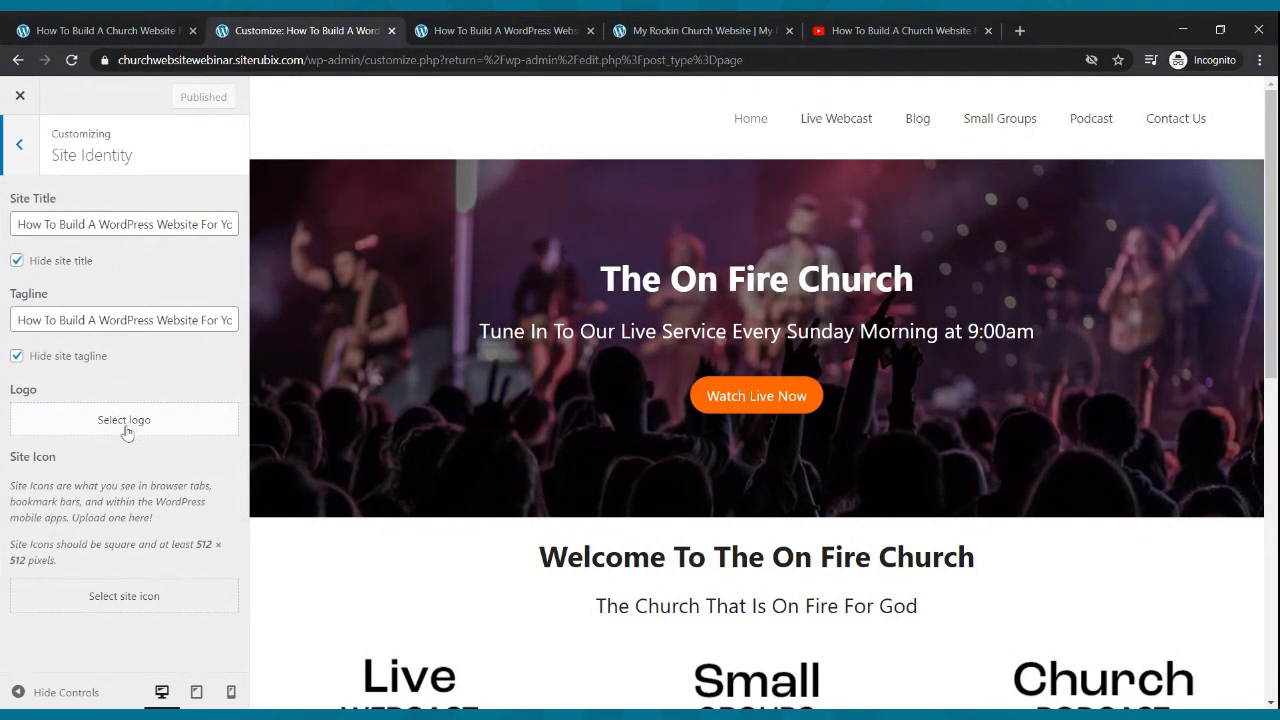
click(71, 426)
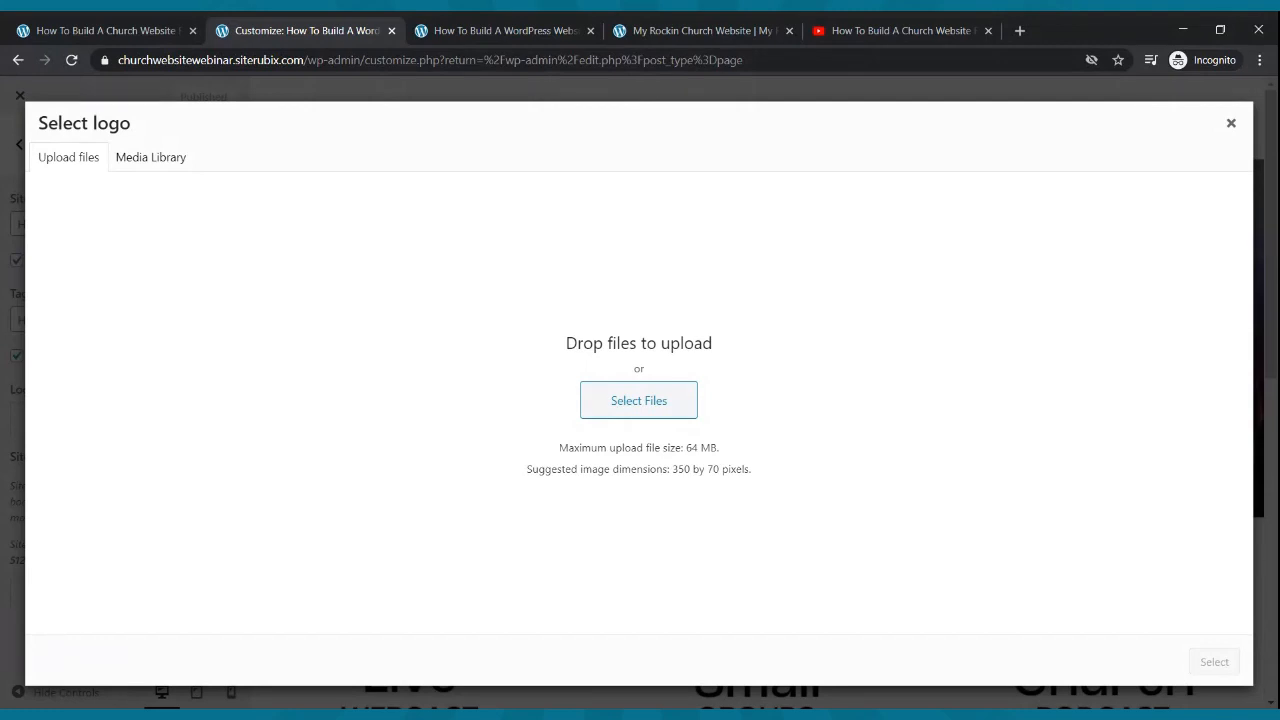
- Pick the PastorDre logo and crop it to keep the full flame and PASTORDRE.COM text
click(636, 402)
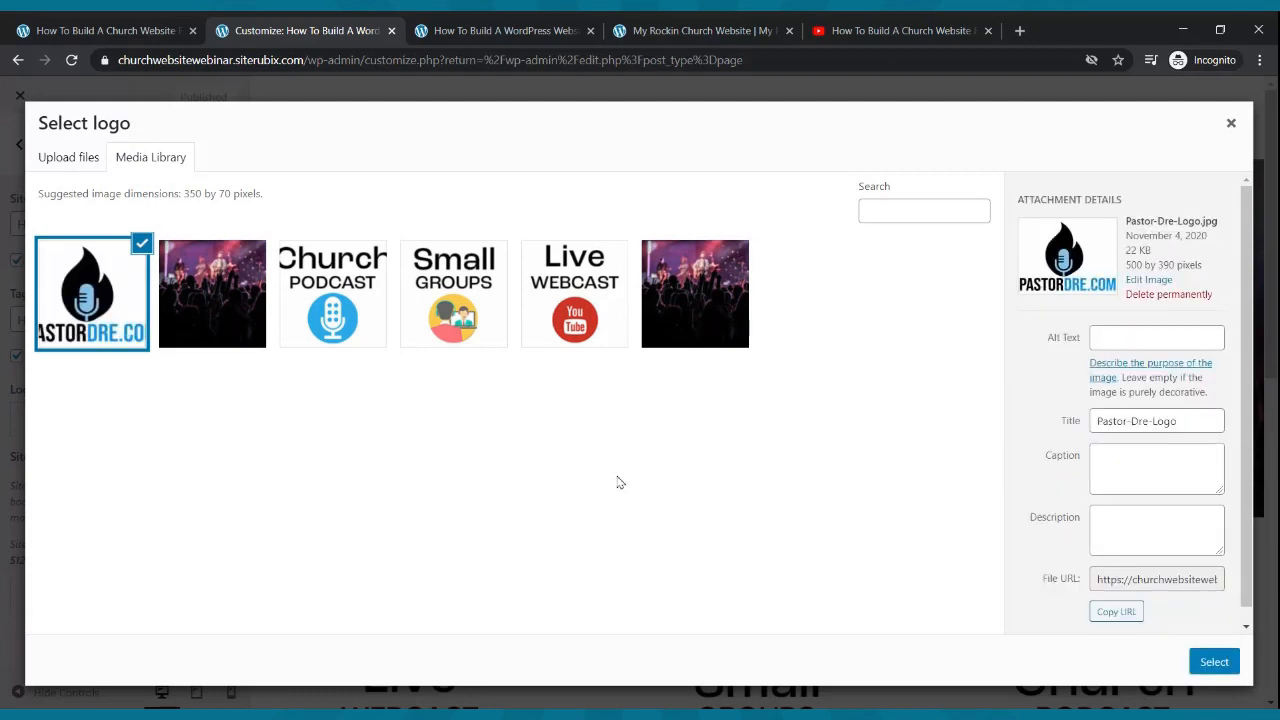
click(1218, 666)
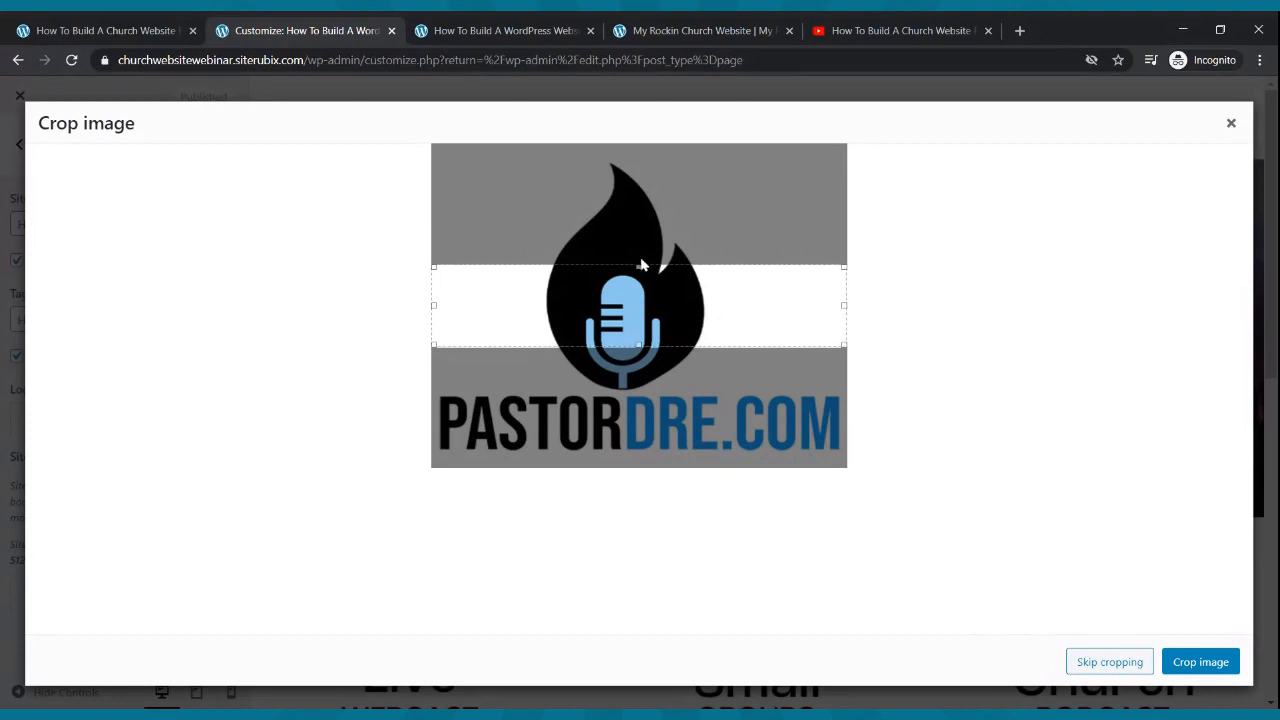
drag(641, 264, 645, 160)
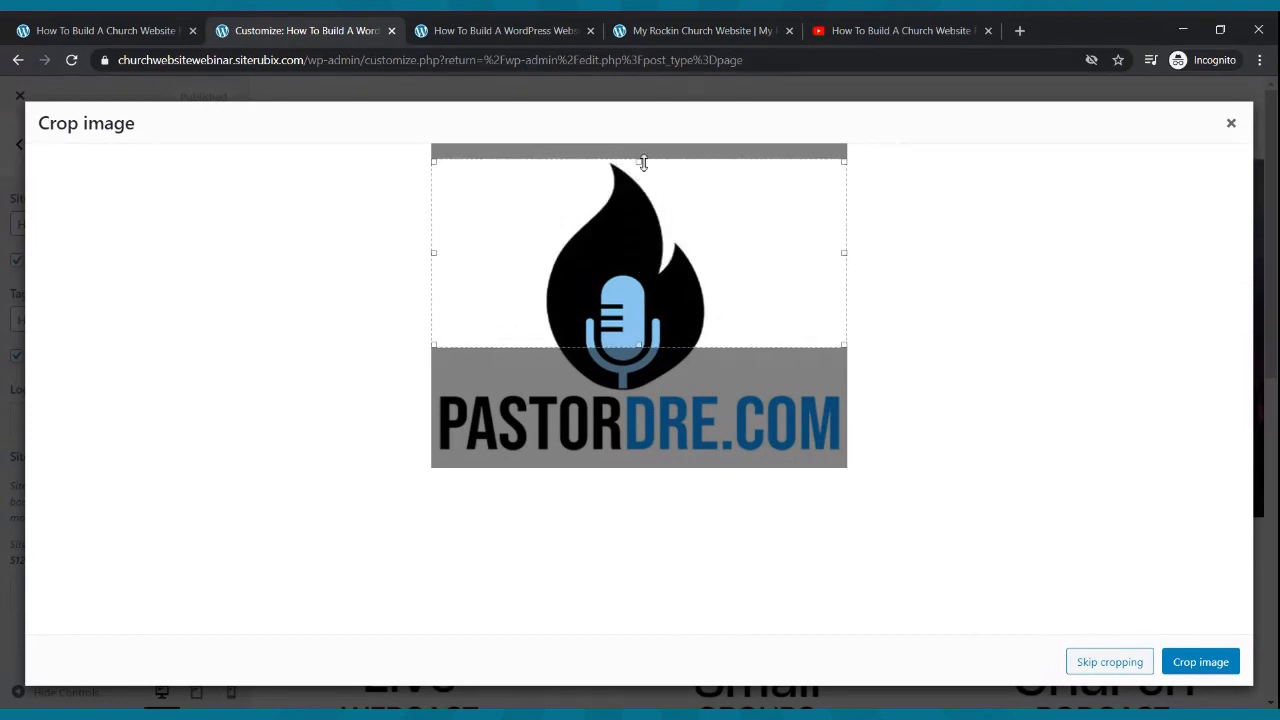
drag(638, 346, 637, 455)
click(1202, 658)
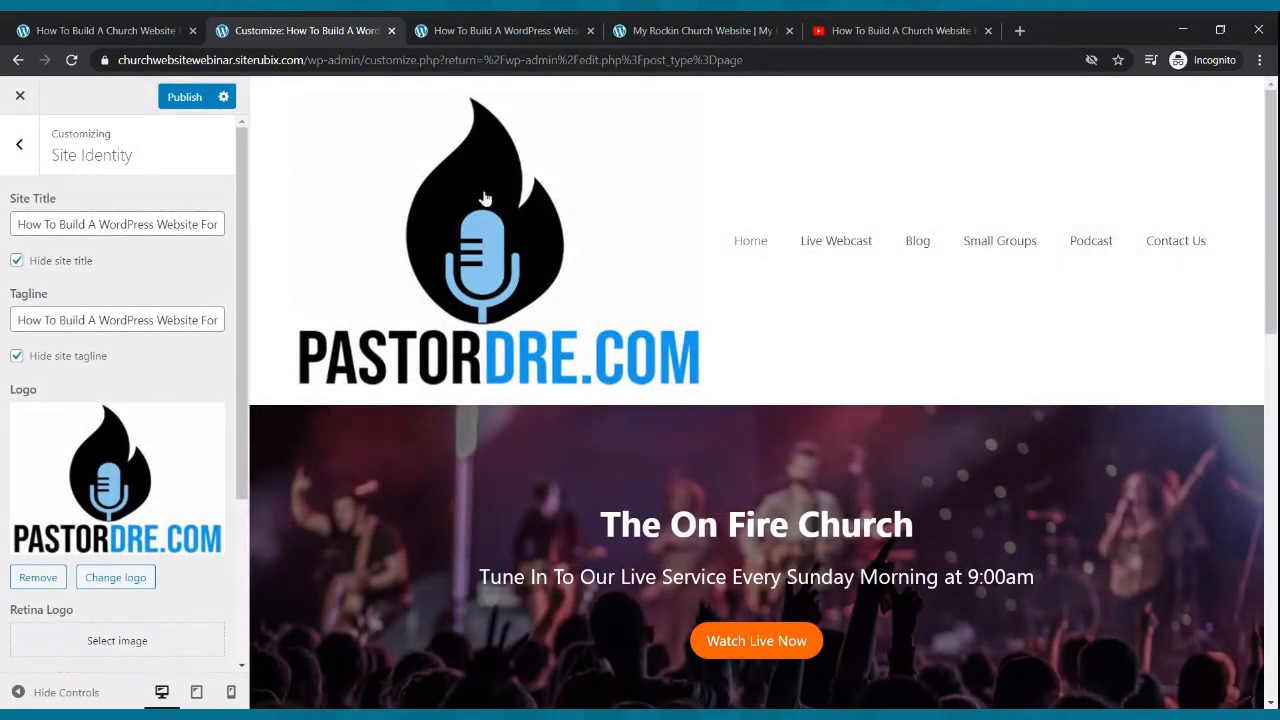
- Set the header logo width to 100 px and publish the Site Identity changes
scroll(210, 375, down, 3)
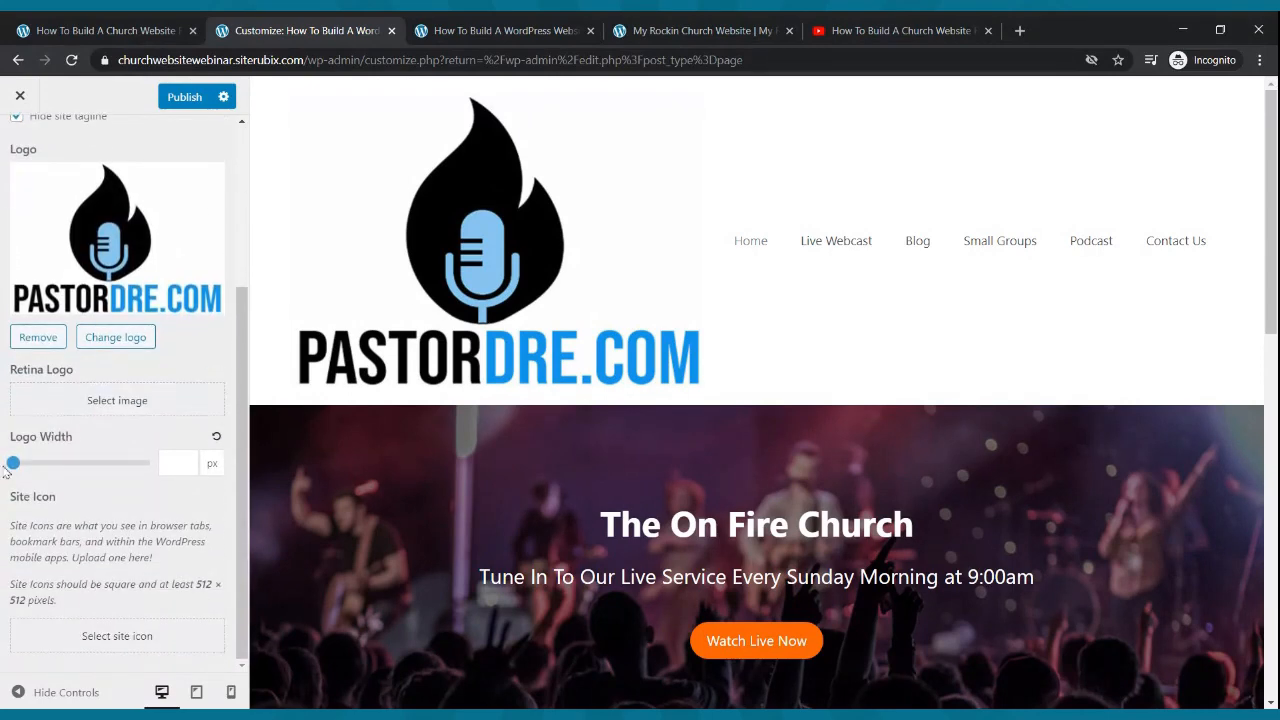
mouse_move(14, 464)
mouse_down()
mouse_move(38, 465)
mouse_move(24, 470)
mouse_up()
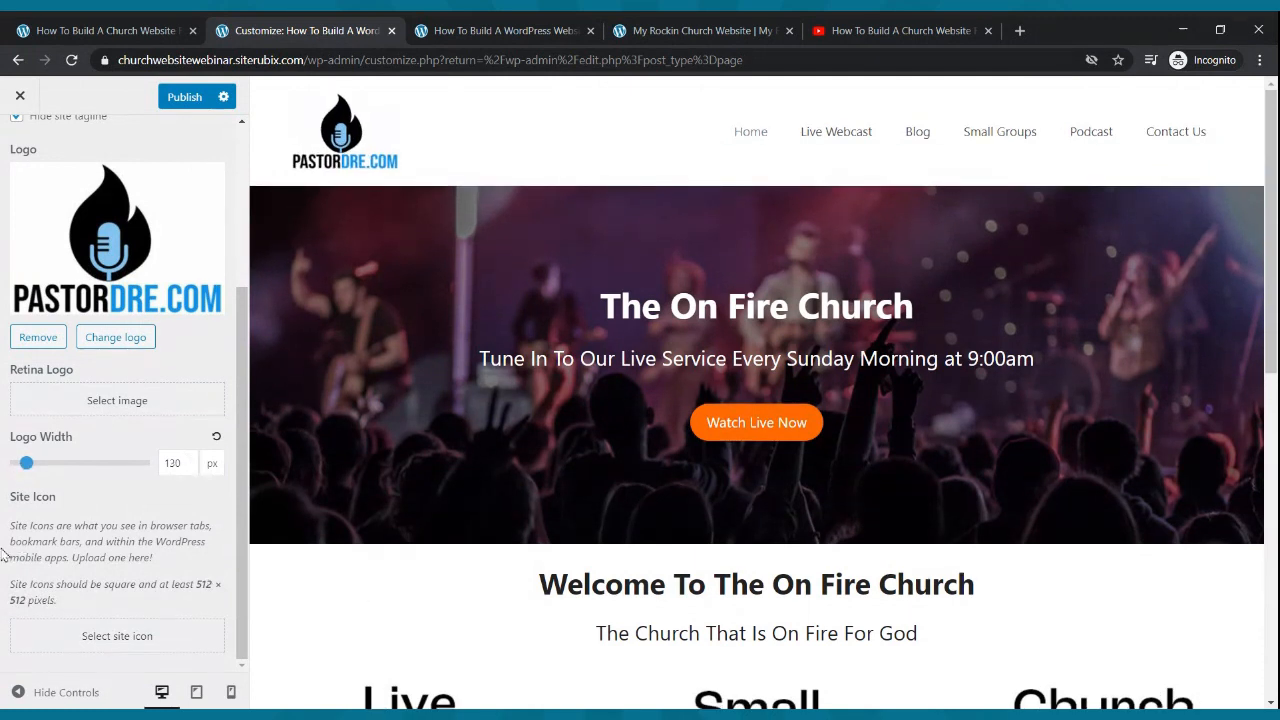
drag(25, 472, 20, 472)
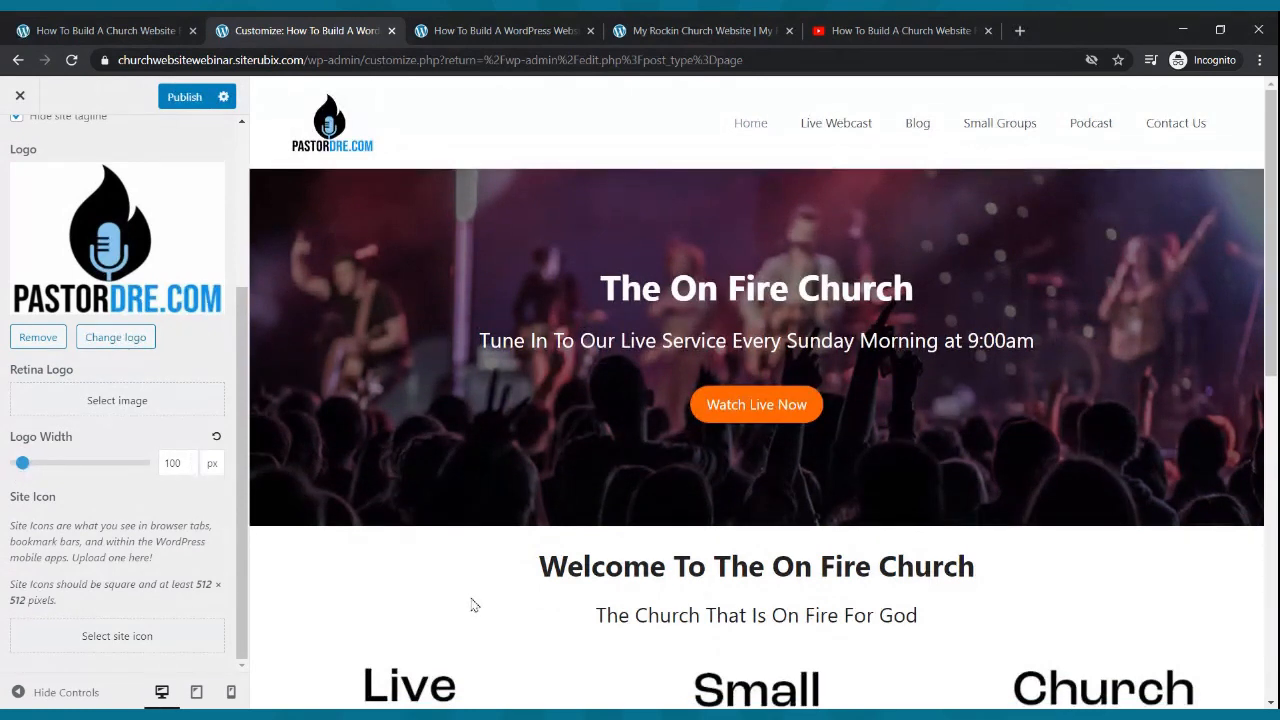
click(182, 99)
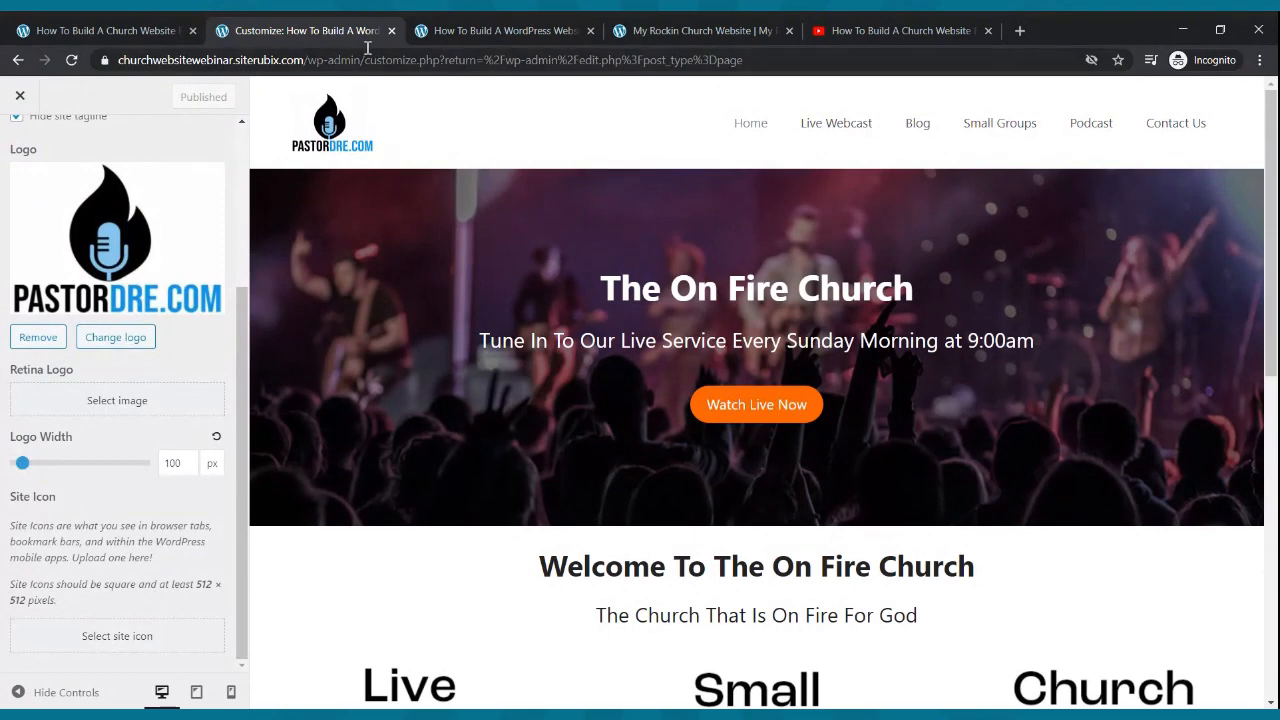
click(467, 27)
- Refresh the live homepage to review the PASTORDRE.COM logo header, then return to the admin
key(F5)
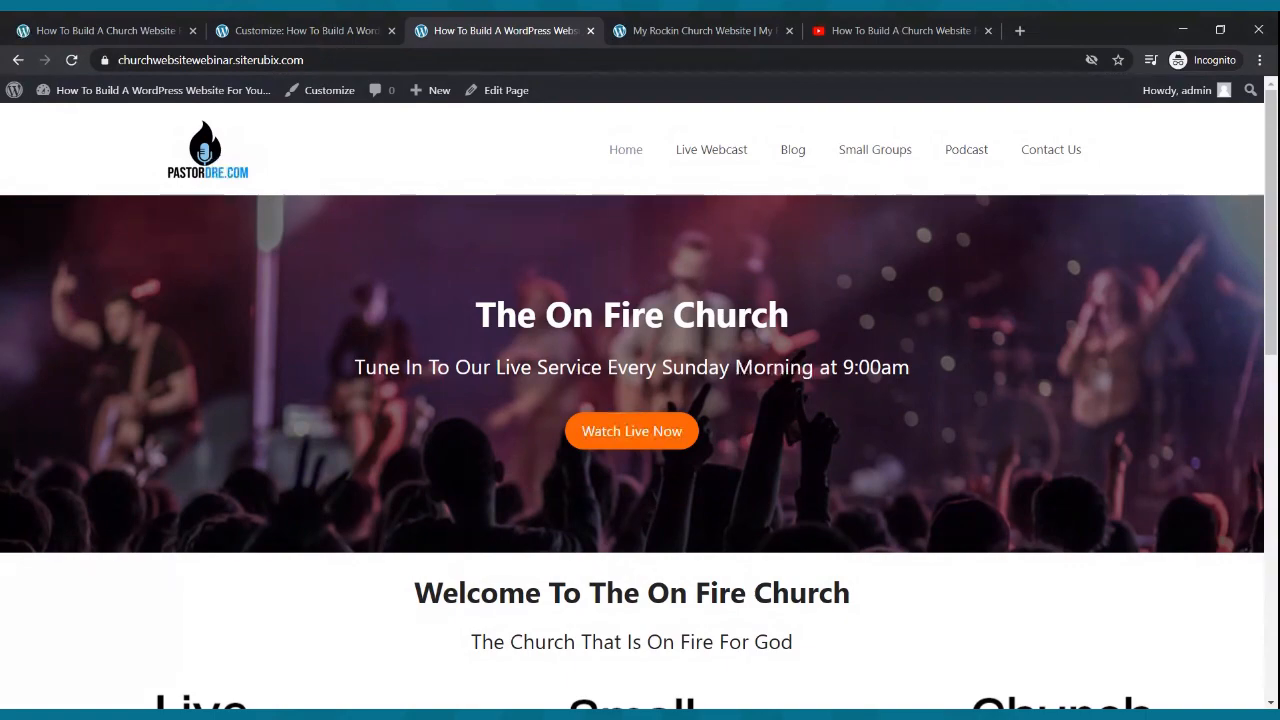
scroll(763, 277, down, 6)
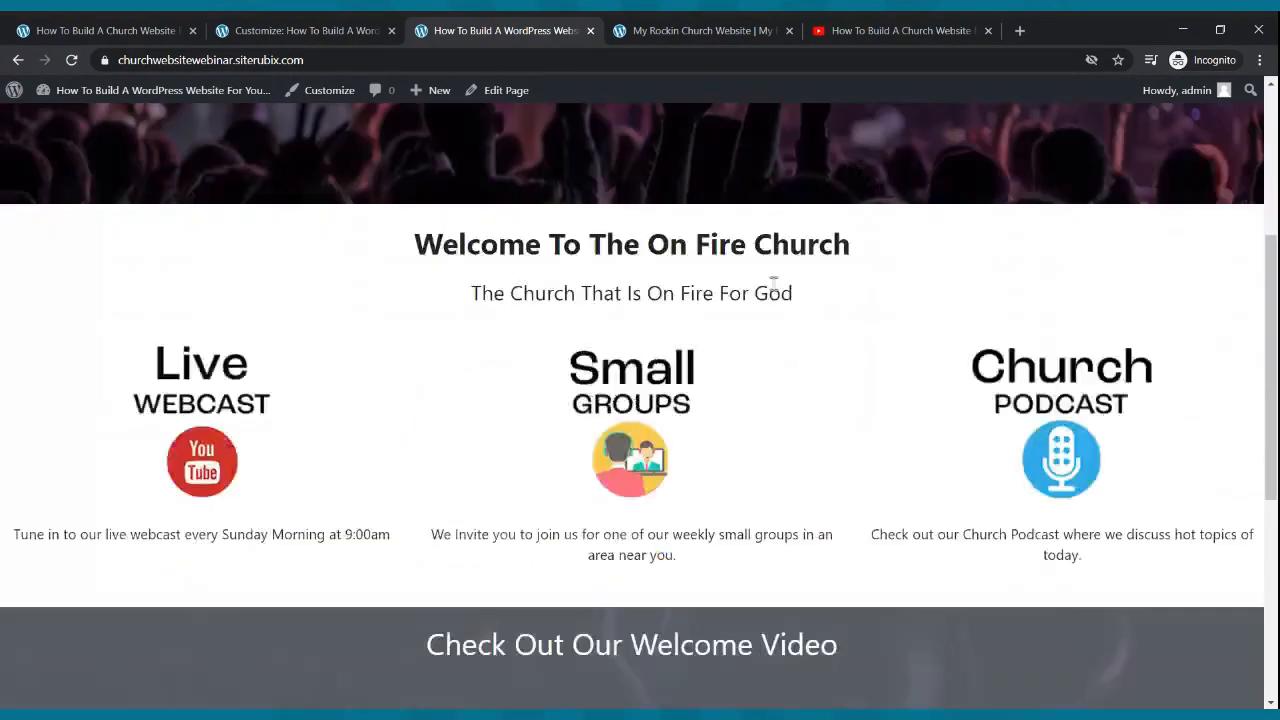
scroll(779, 293, down, 3)
scroll(777, 295, up, 9)
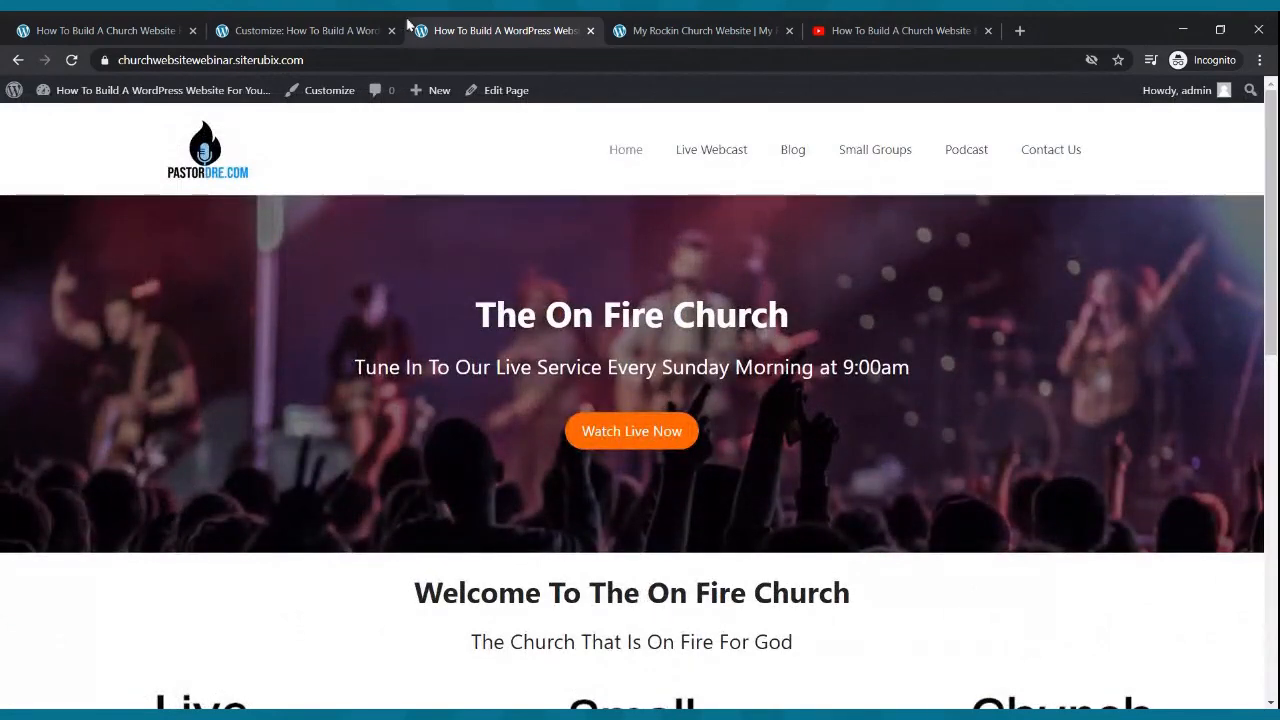
click(335, 28)
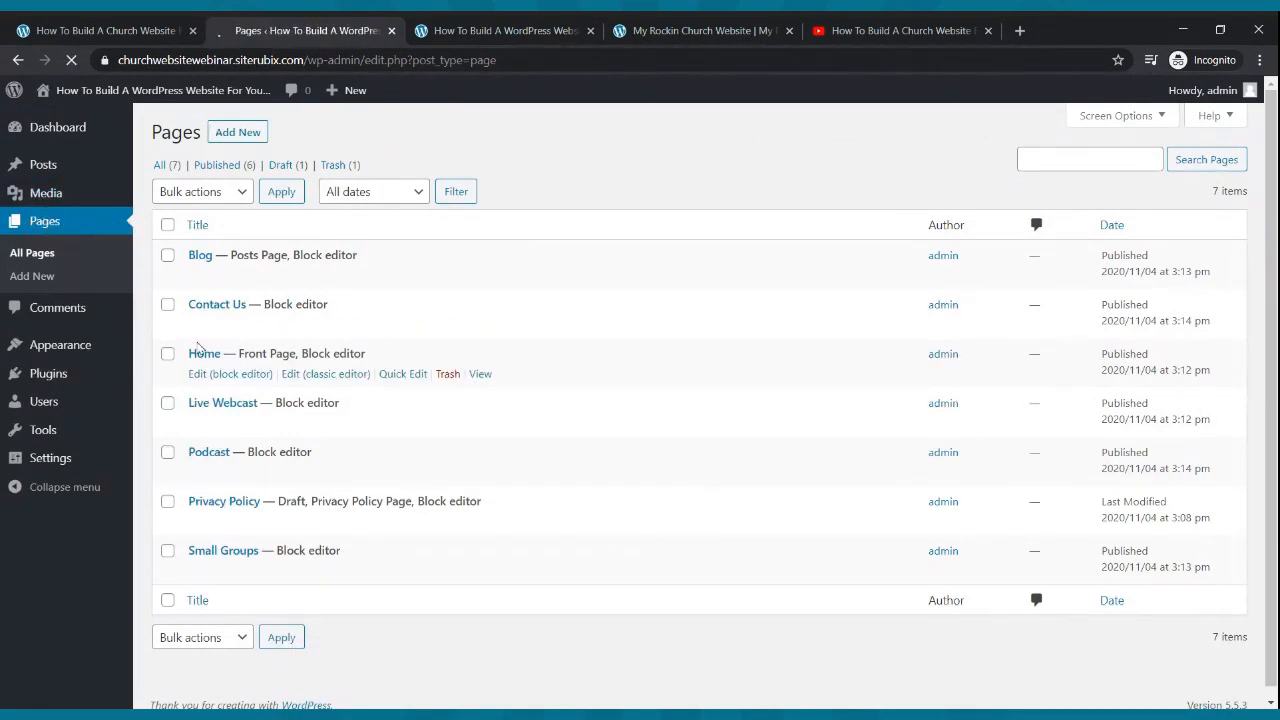
- Open the Live Webcast page in the block editor after a quick look at the live homepage
click(204, 430)
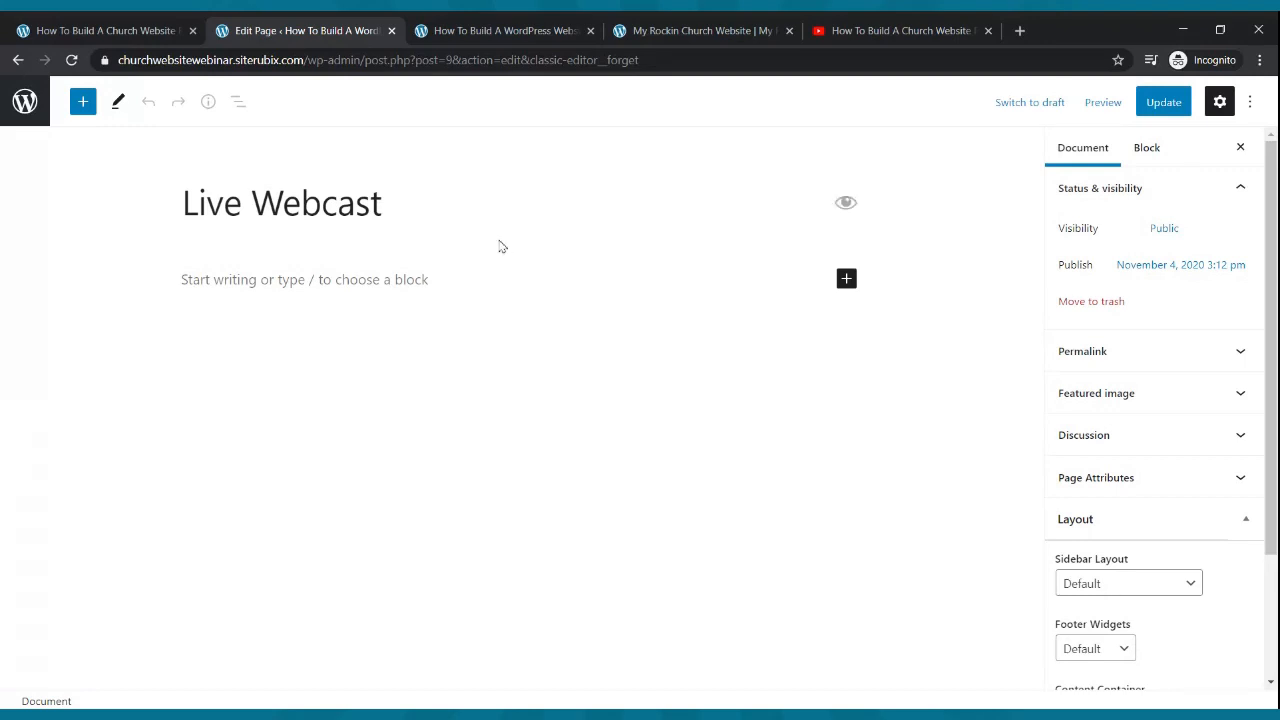
click(495, 30)
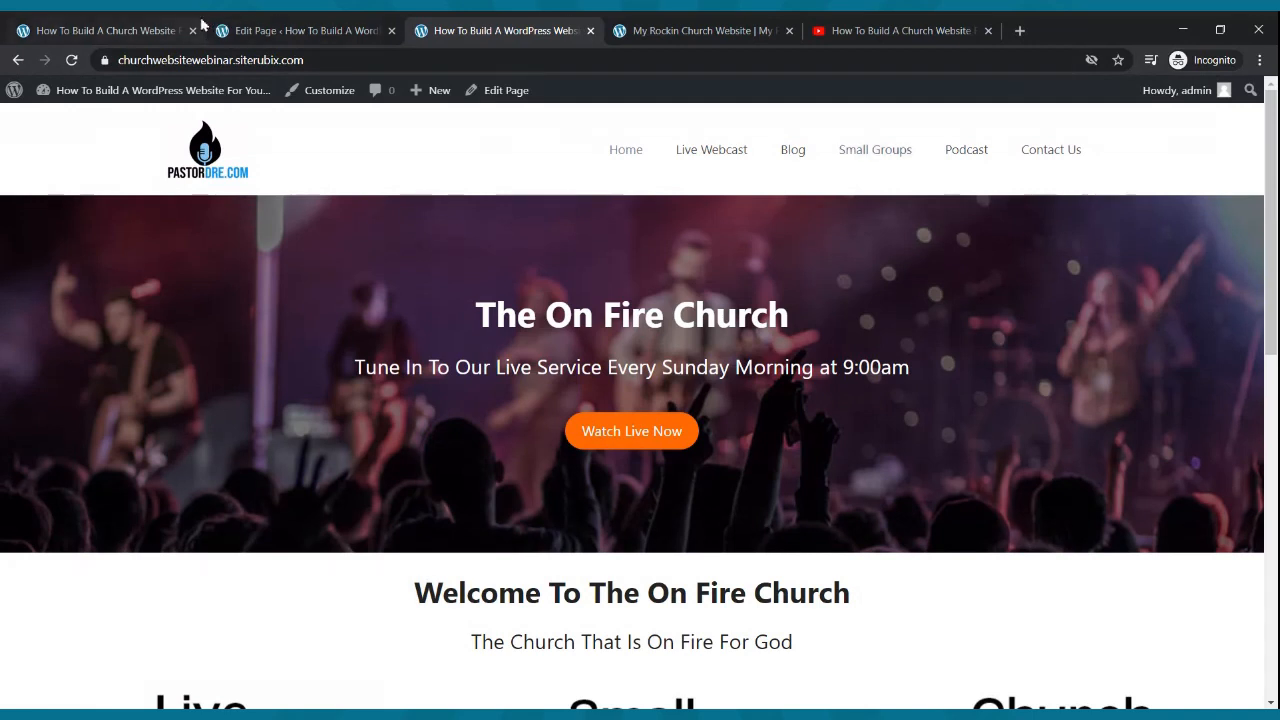
click(250, 30)
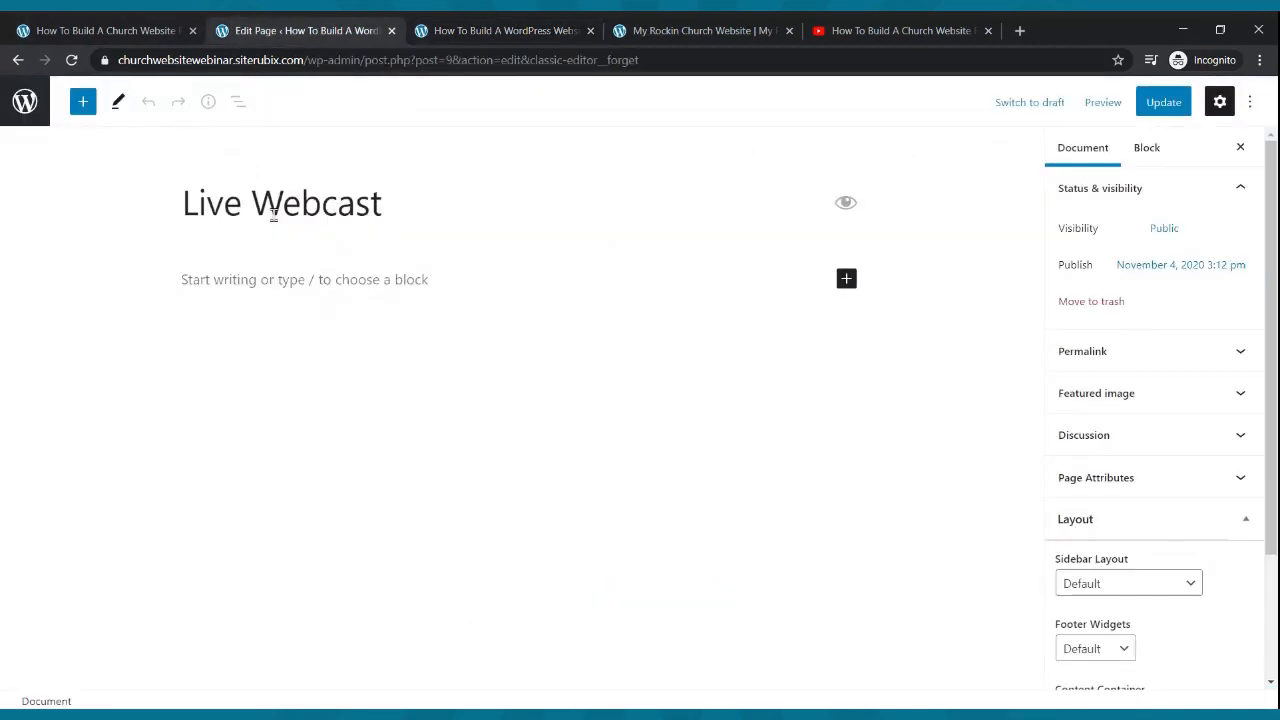
- Type the paragraph 'Tune In Every Sunday Morning at 9:00am To Our Live Webcast'
click(244, 277)
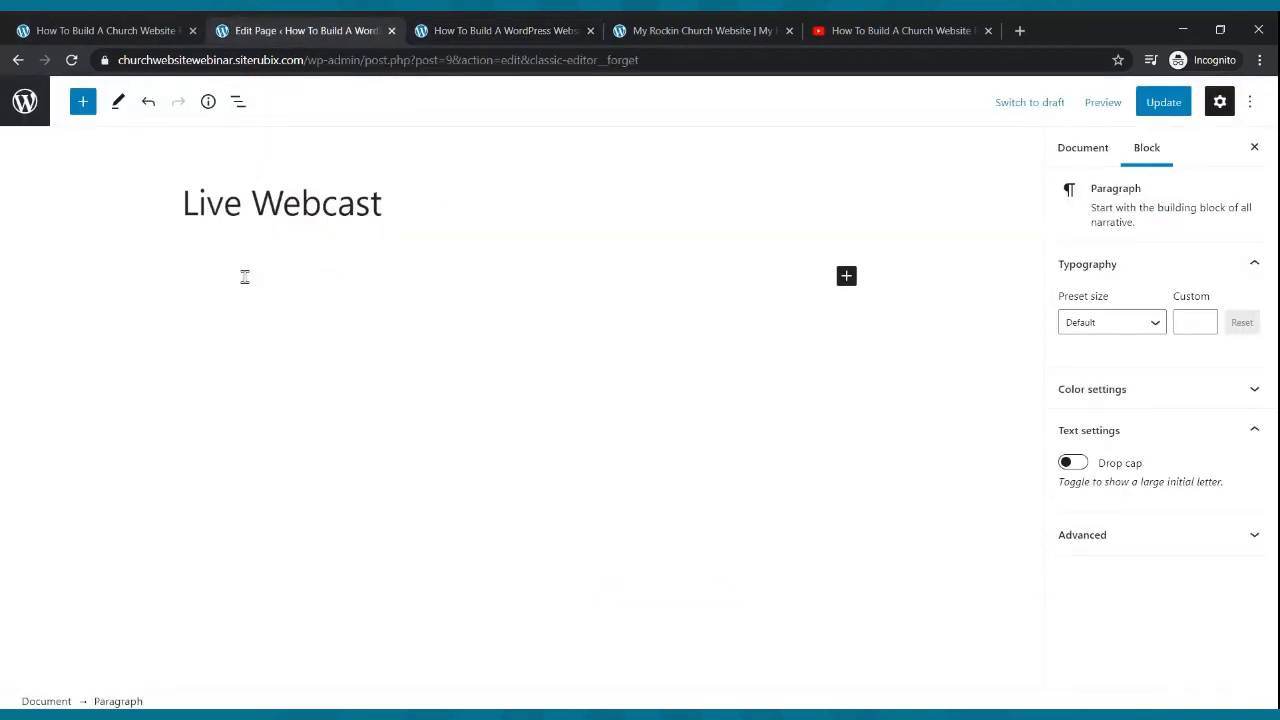
text(Tune In Eveyy Sunday Mor)
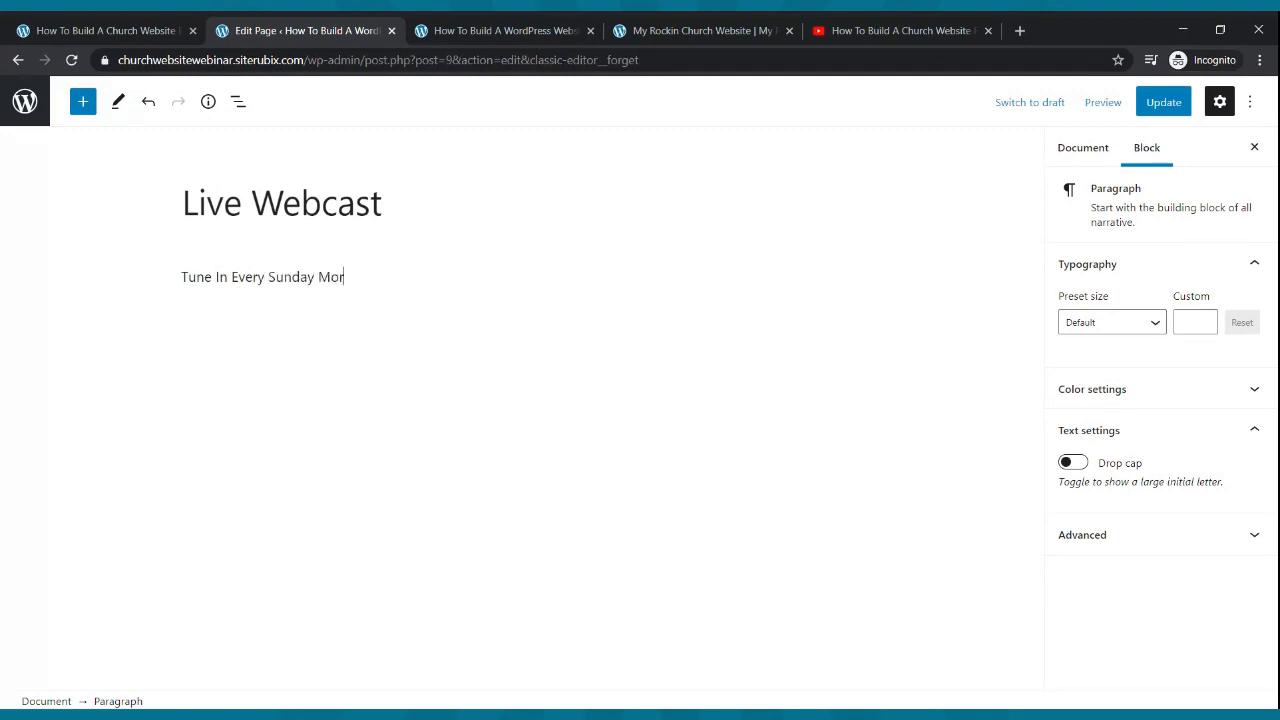
text(ning To Our Live Webcast)
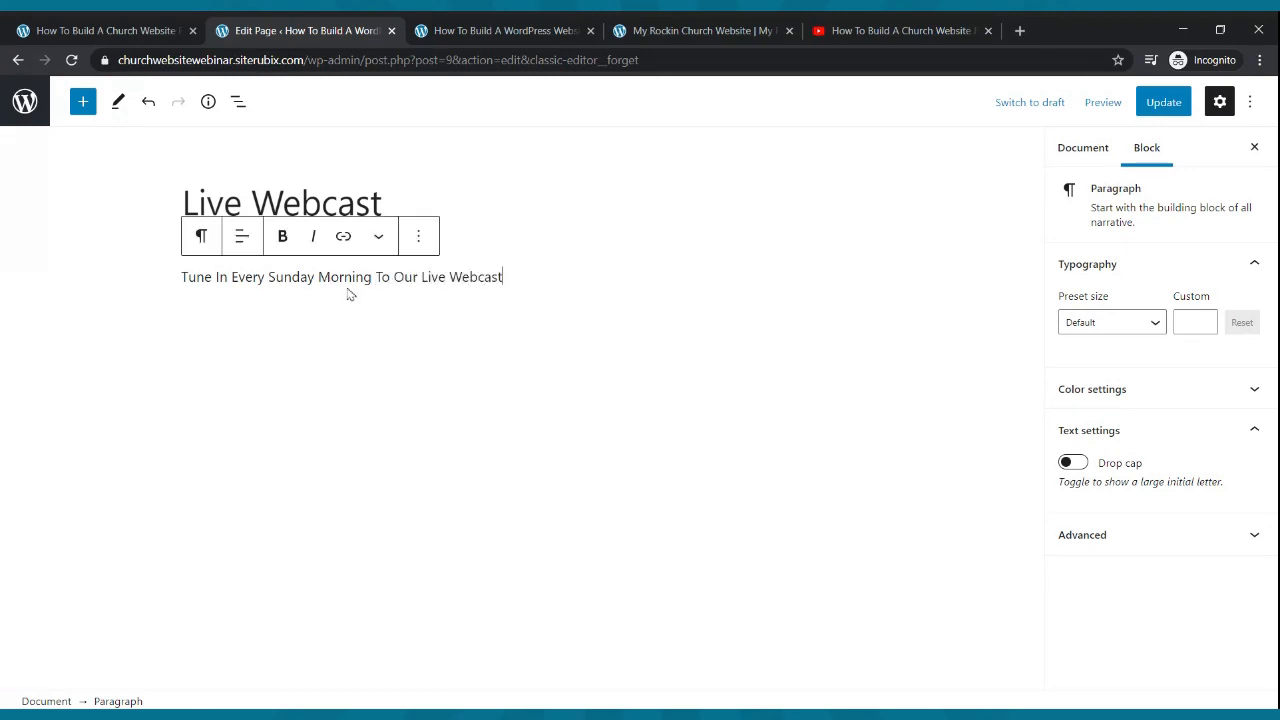
click(380, 276)
key(BackSpace)
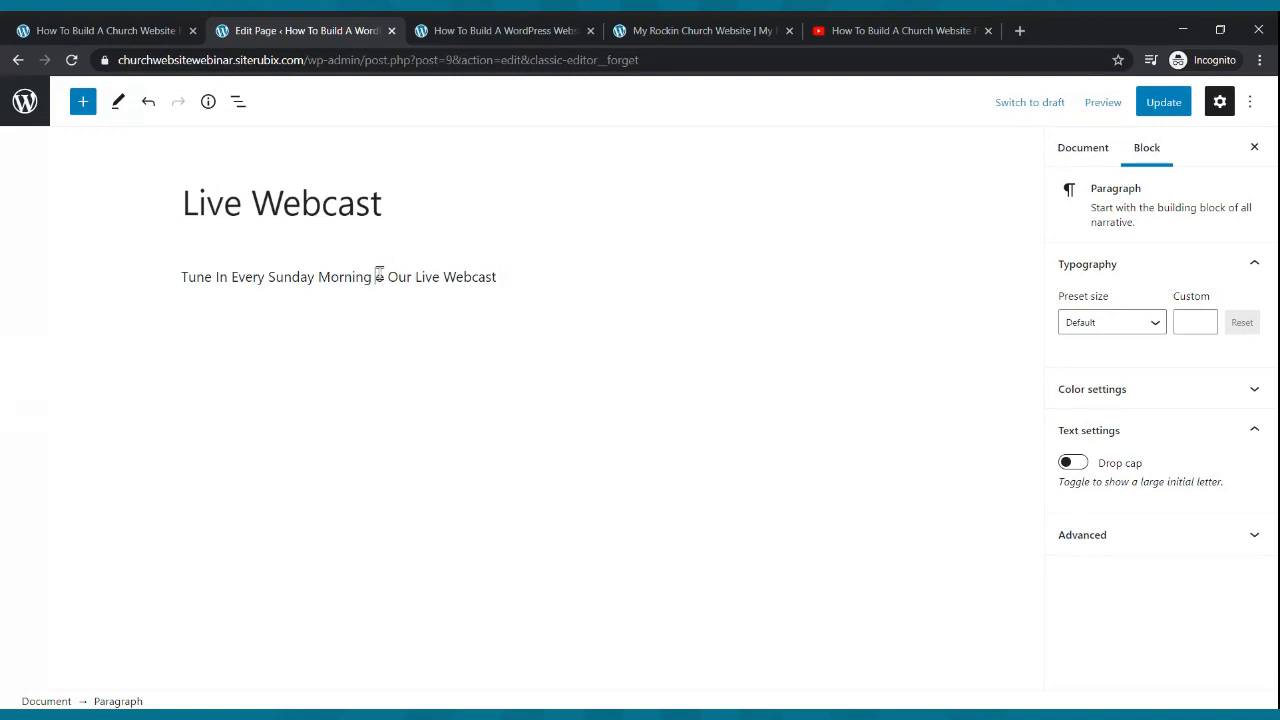
text(at 9:00am To)
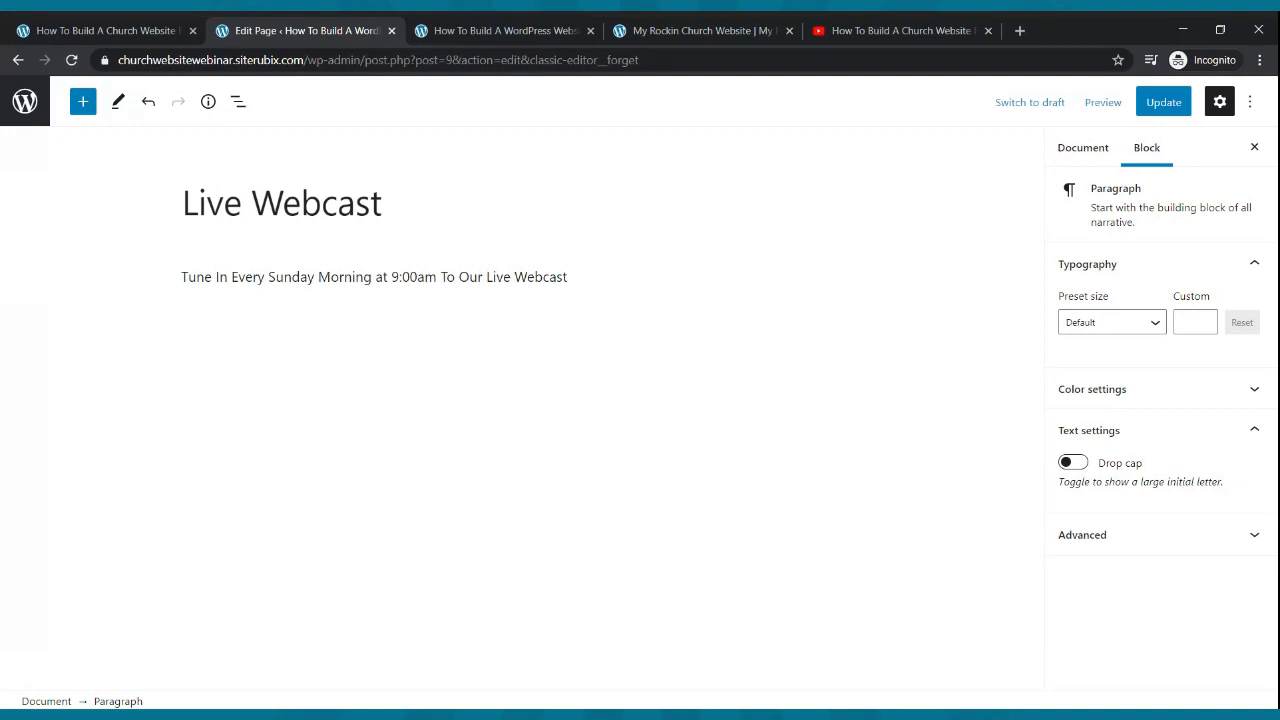
- Make the sentence bold at font size 25 and update the page
click(391, 277)
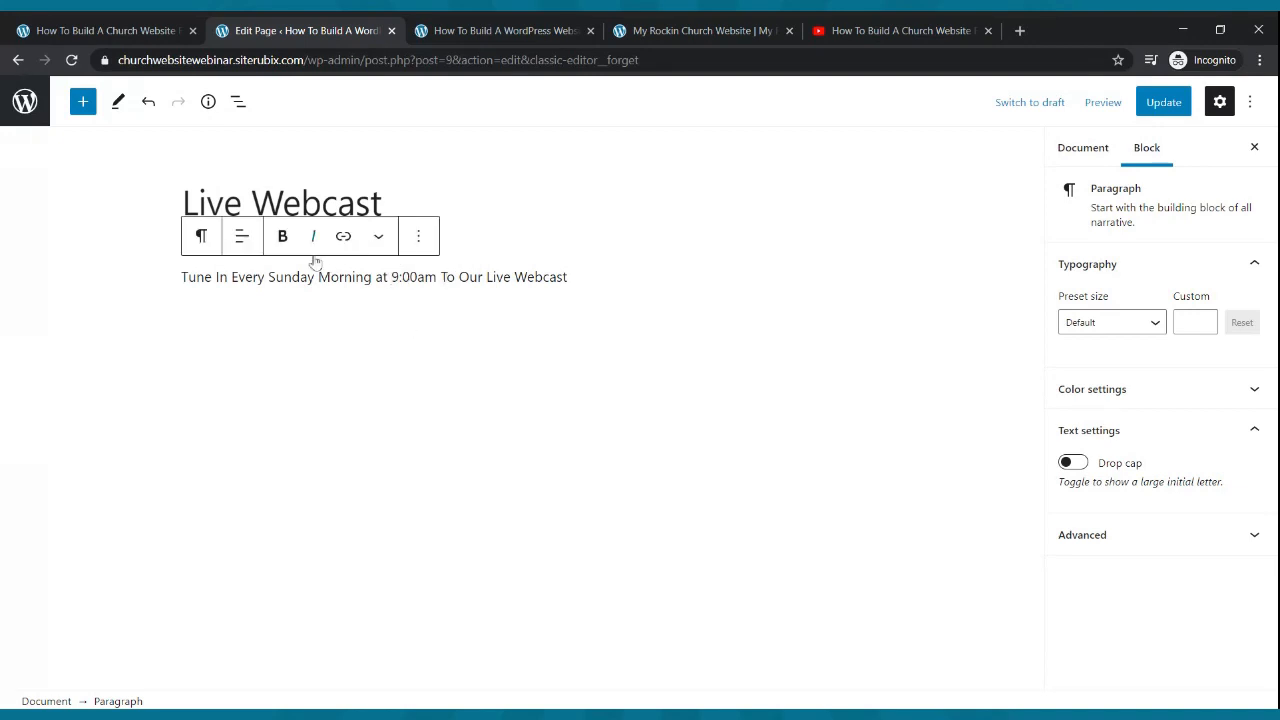
drag(578, 277, 180, 277)
click(283, 238)
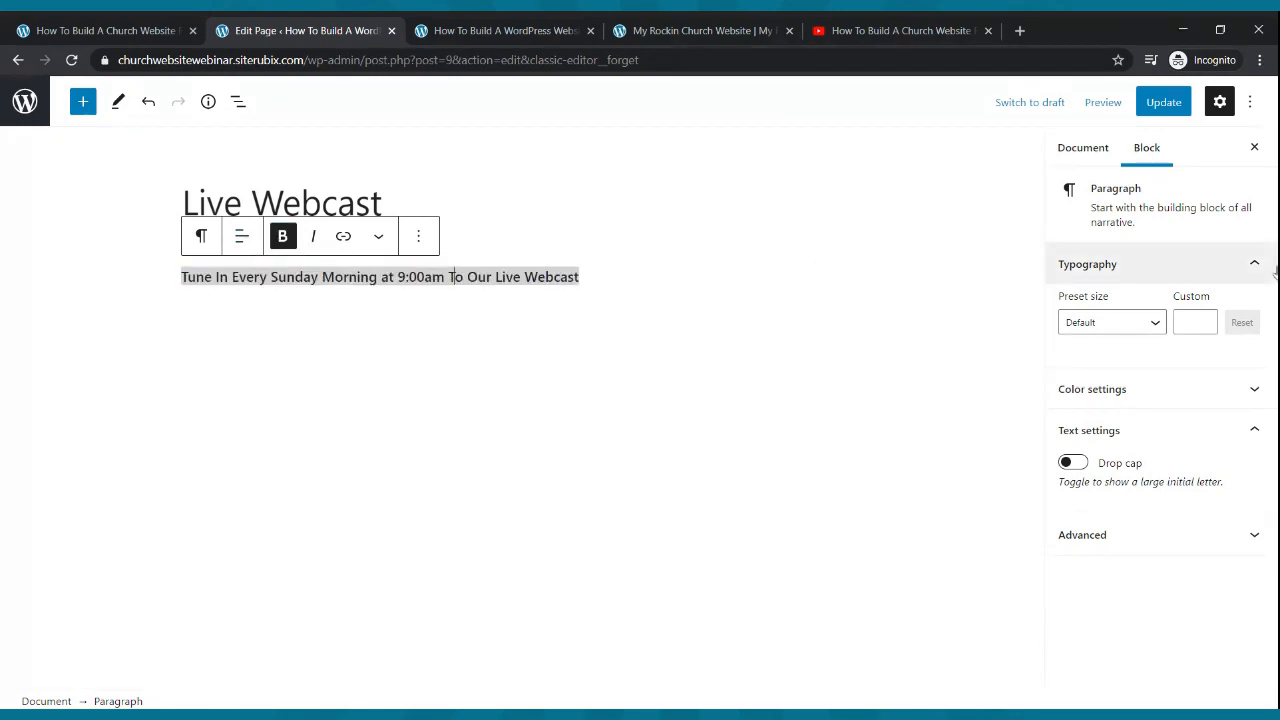
click(1155, 322)
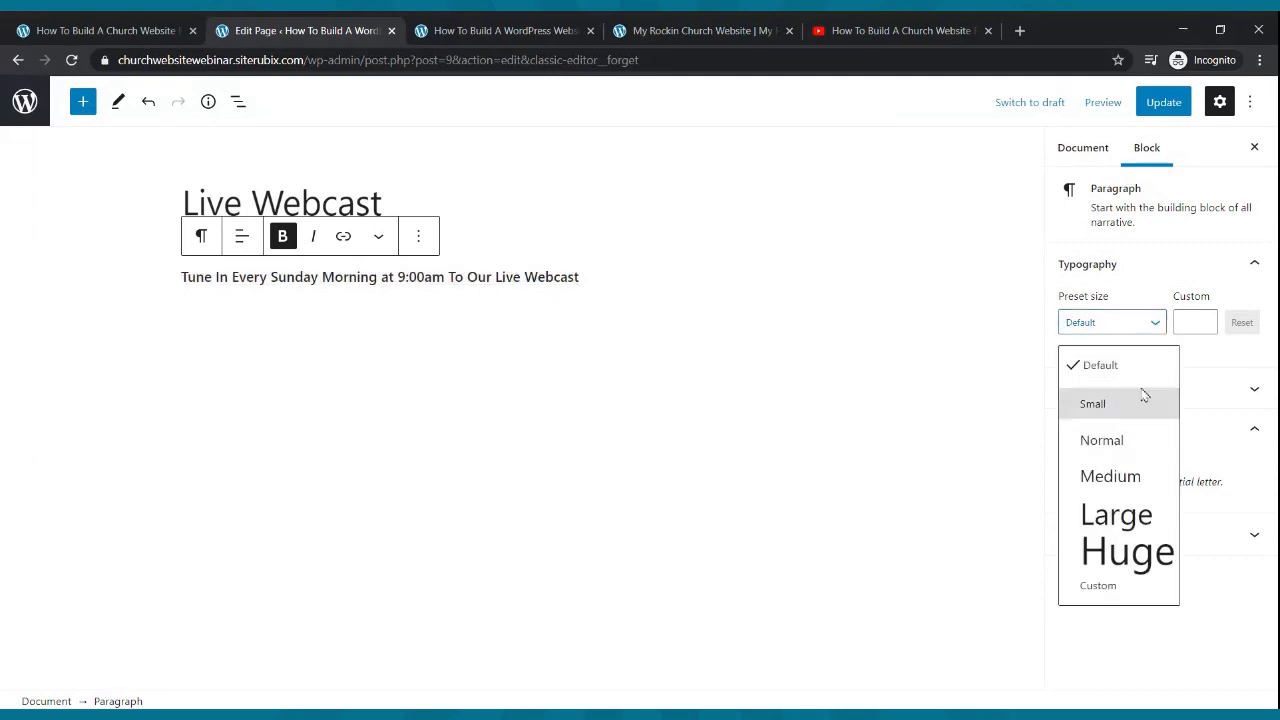
click(1141, 477)
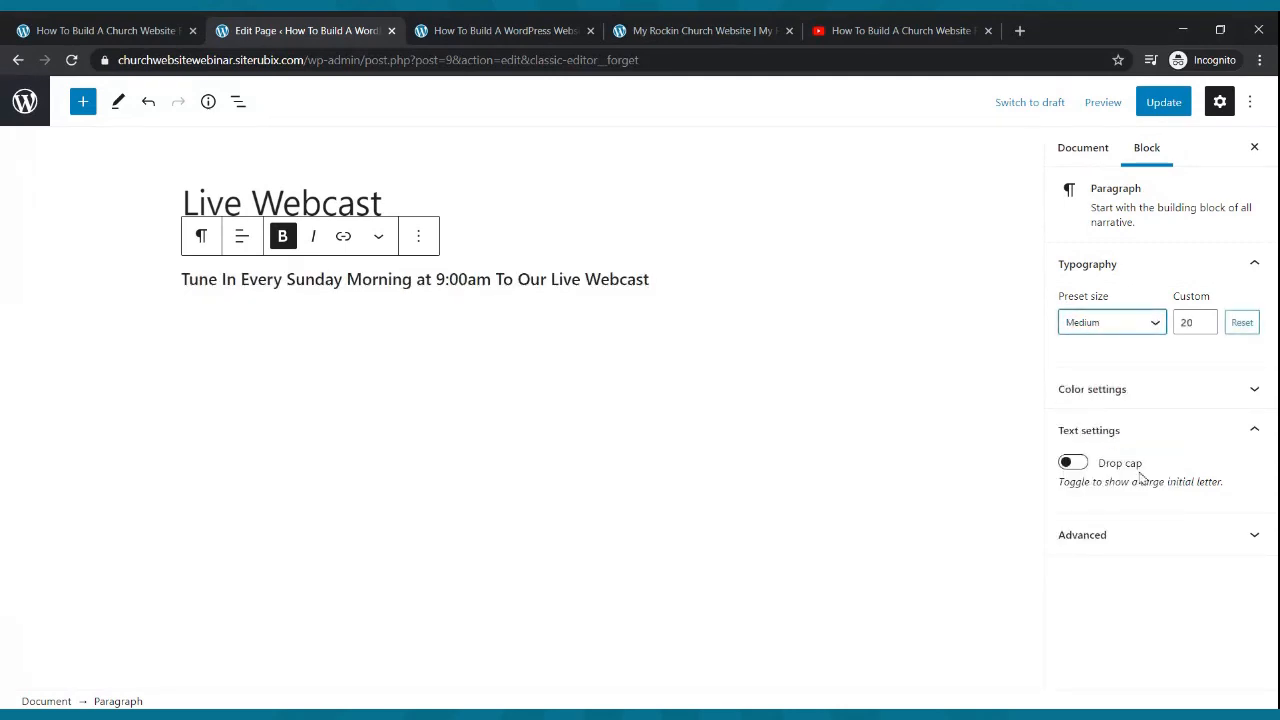
click(1206, 318)
click(1206, 318)
click(1206, 318)
click(1206, 318)
click(1206, 318)
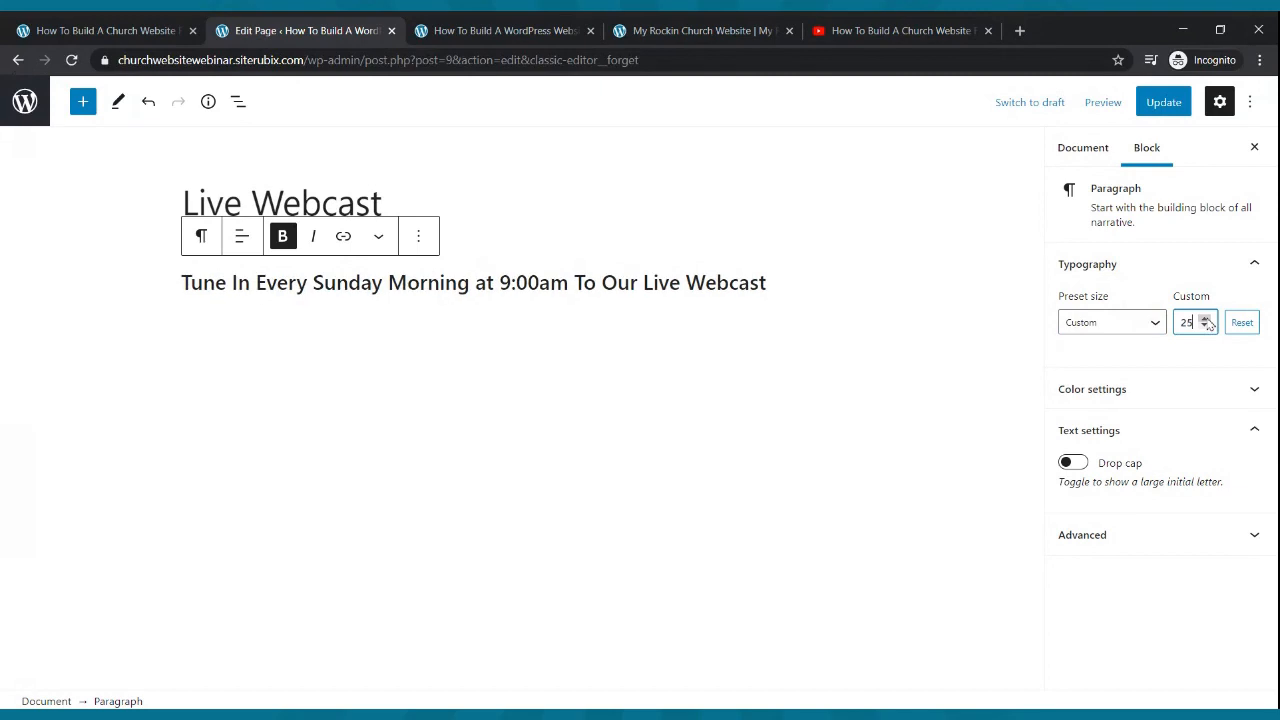
click(1150, 104)
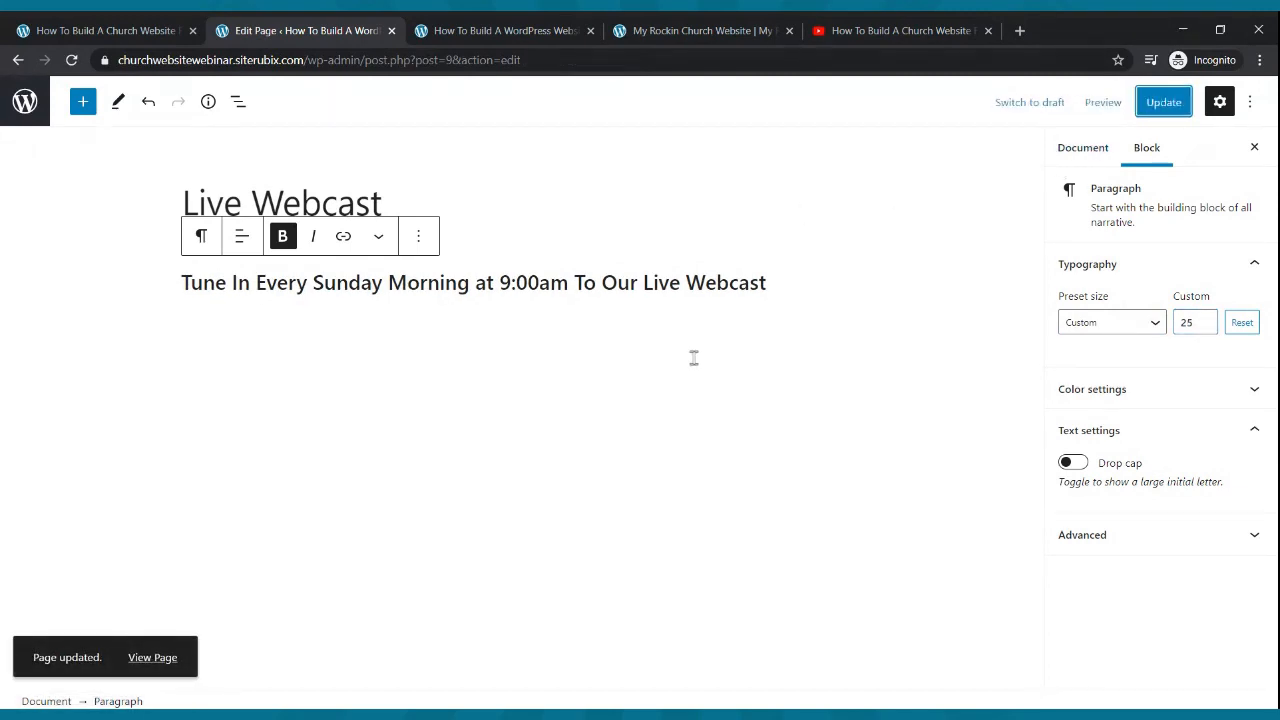
- Insert a YouTube embed block on a new line below the webcast paragraph
click(781, 284)
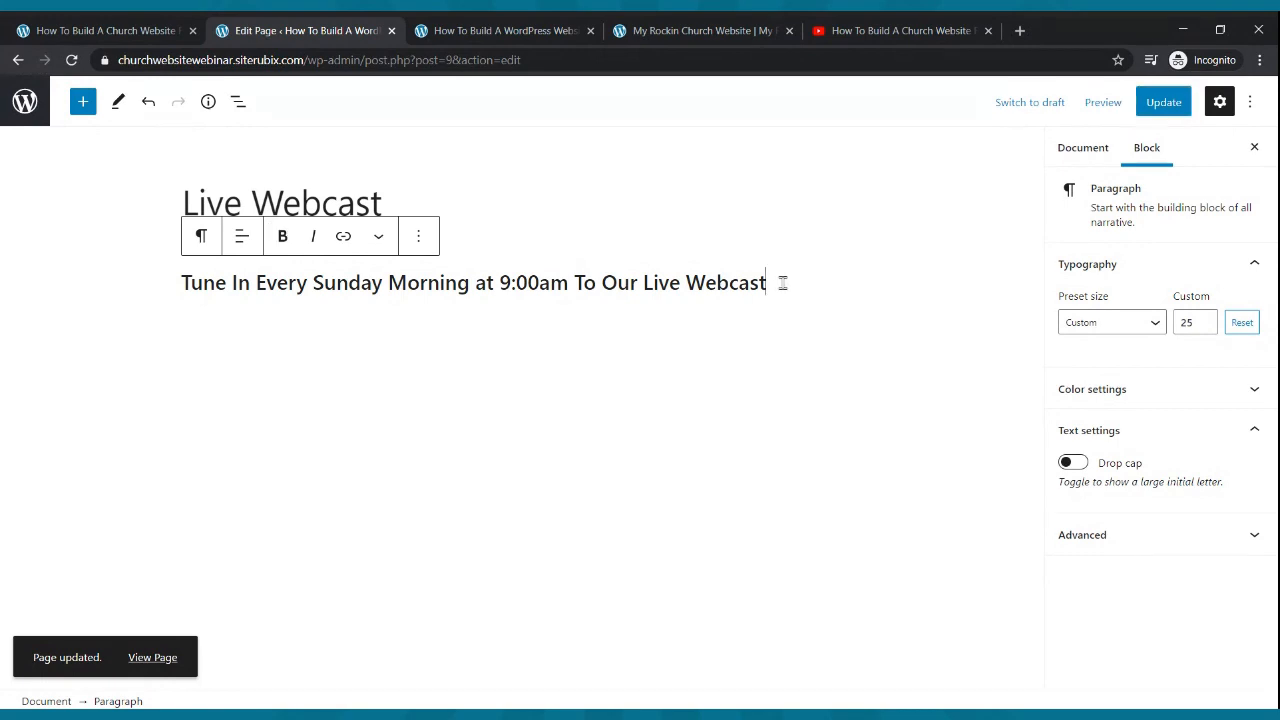
key(Return)
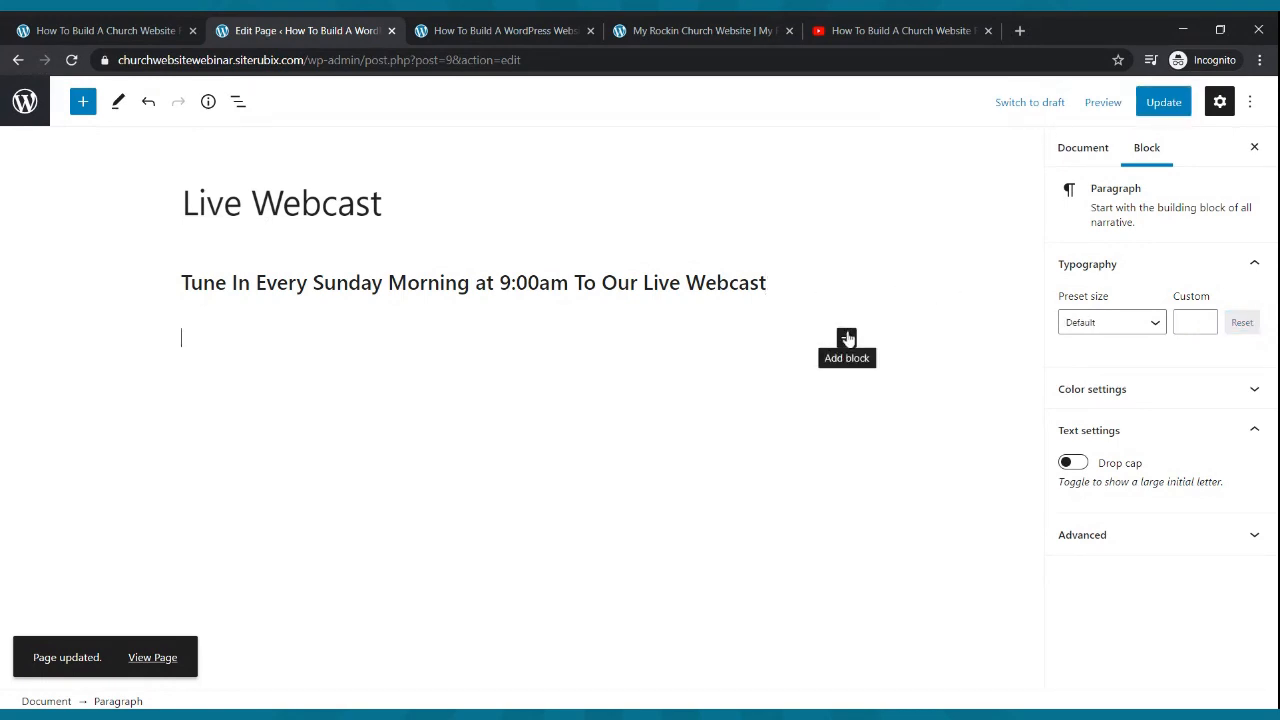
click(847, 339)
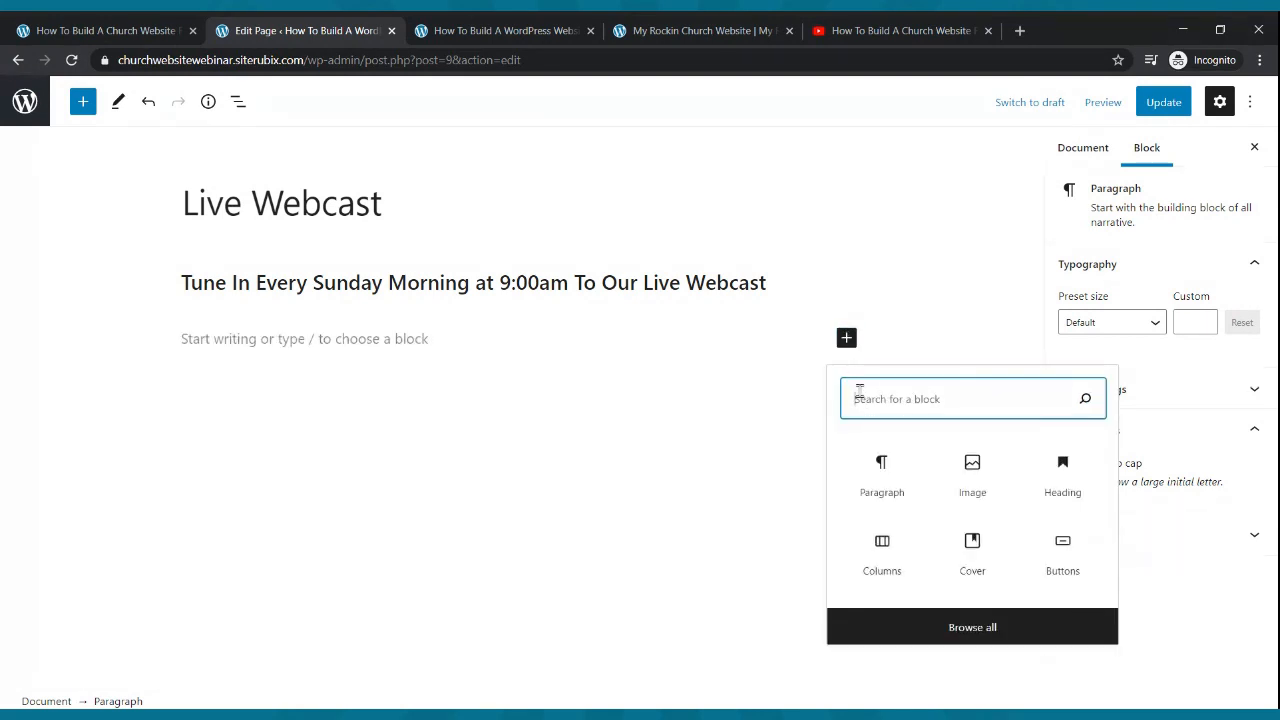
text(video)
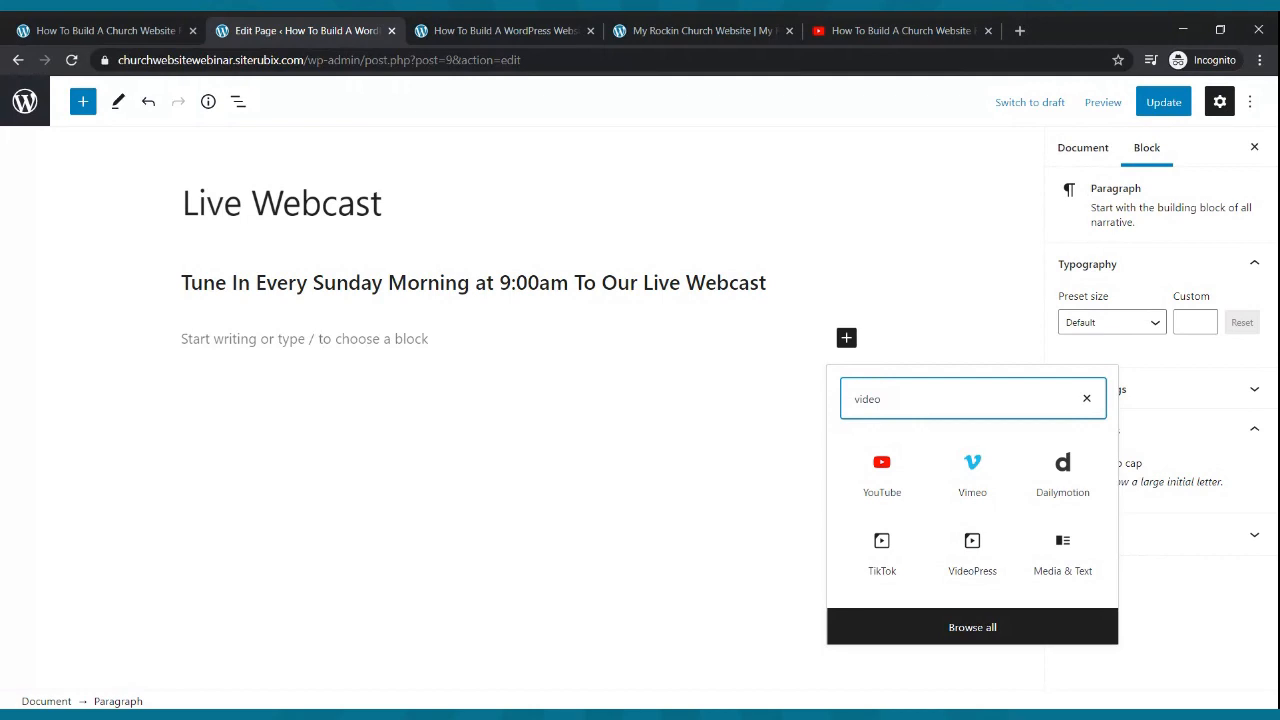
click(881, 465)
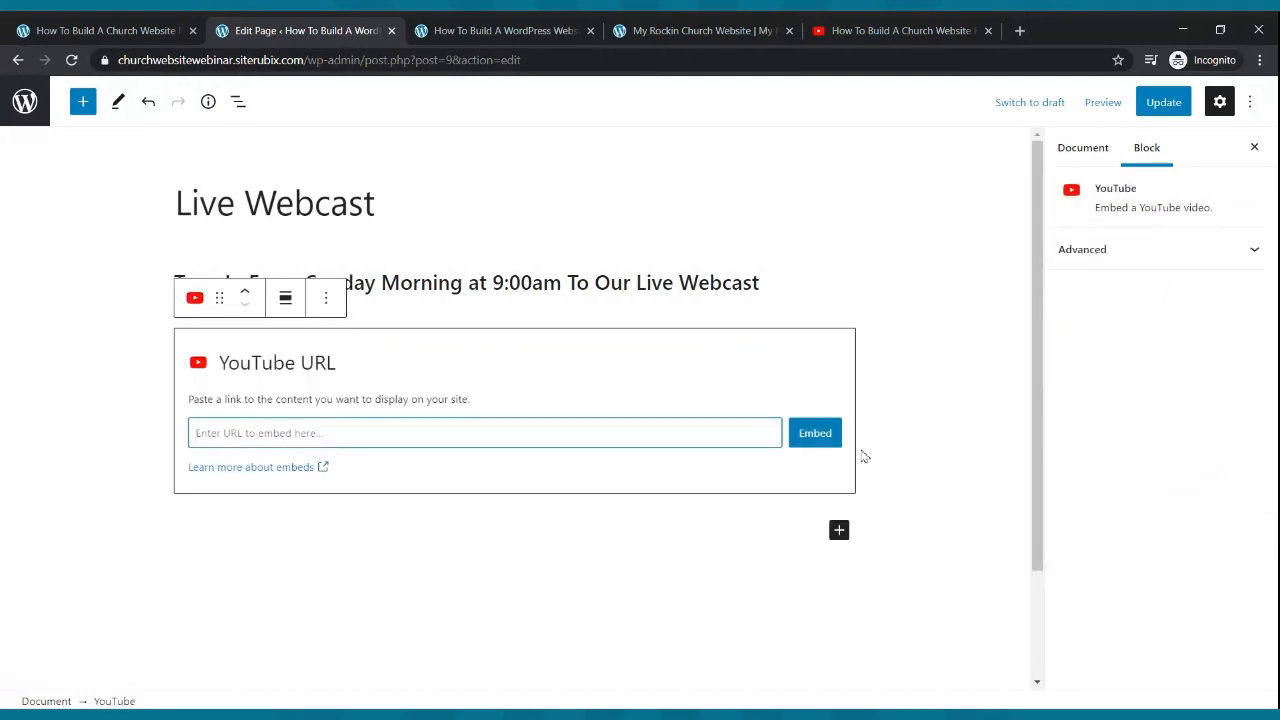
- In the YouTube tab, use Create > Go live to reach YouTube Studio's live streaming page
click(835, 31)
key(Escape)
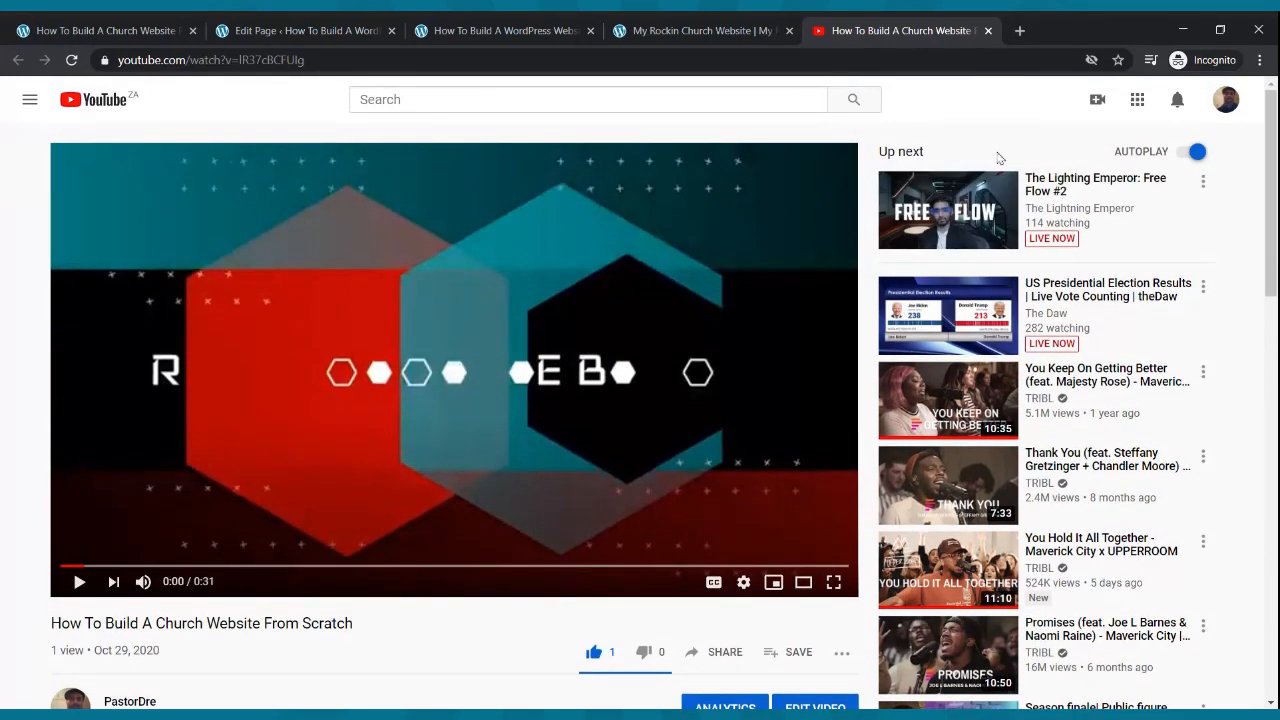
click(1097, 102)
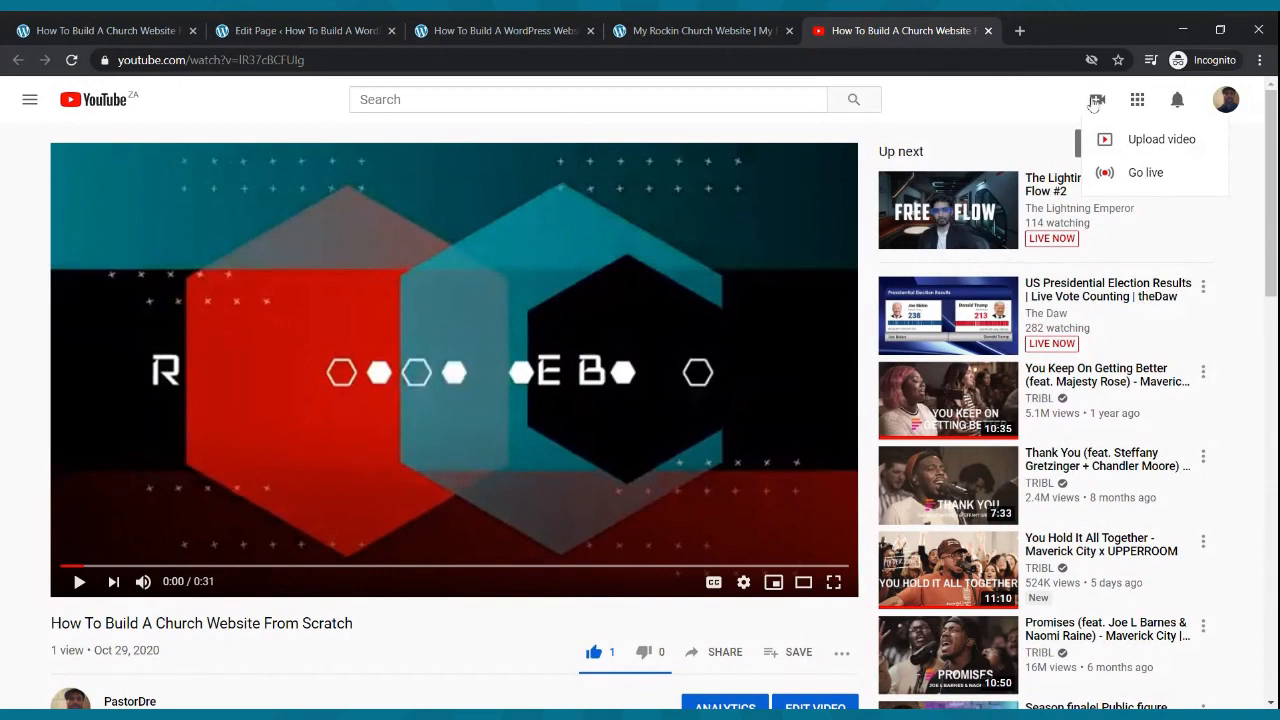
click(1109, 175)
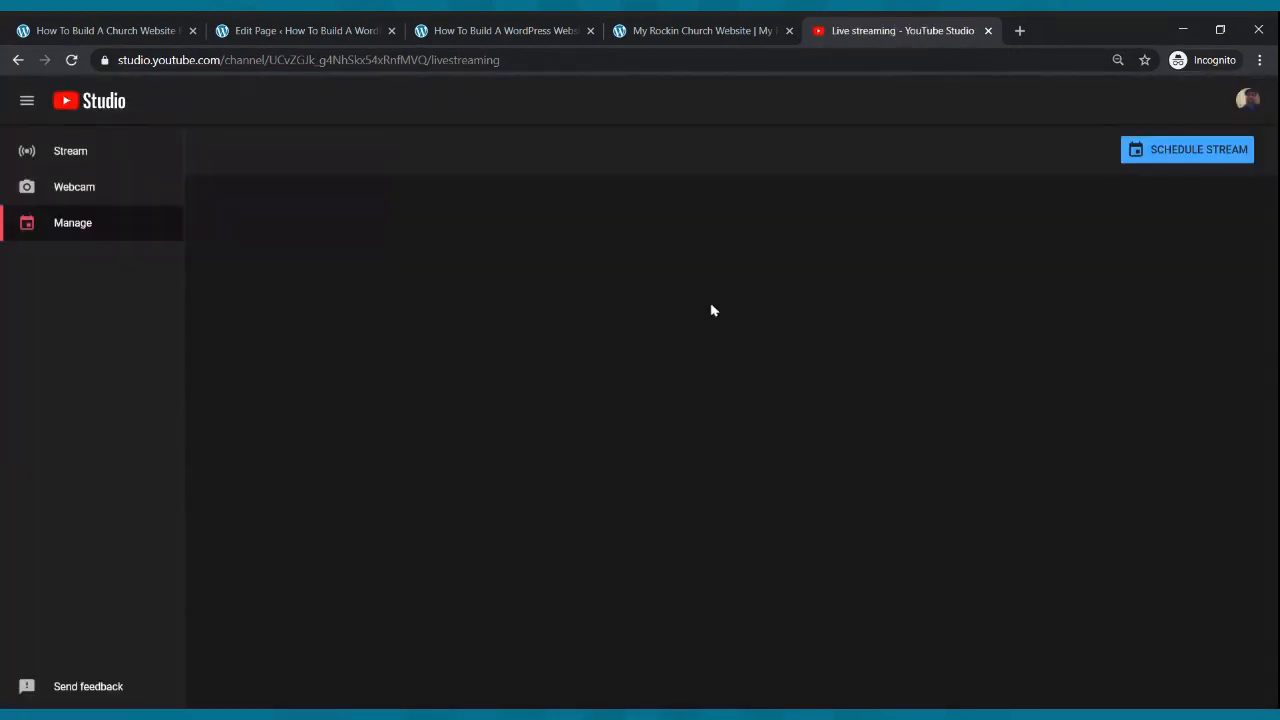
- Start a new scheduled stream titled 'Sunday Morning Celebration'
click(1151, 160)
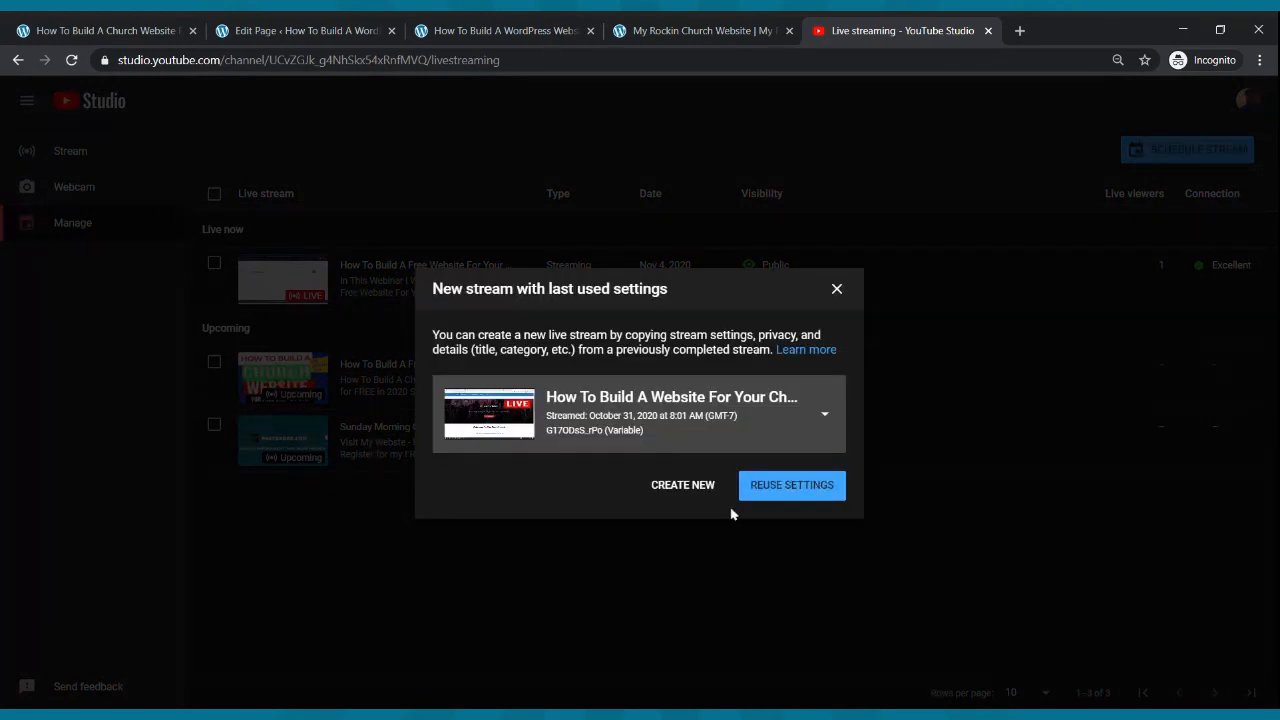
click(684, 490)
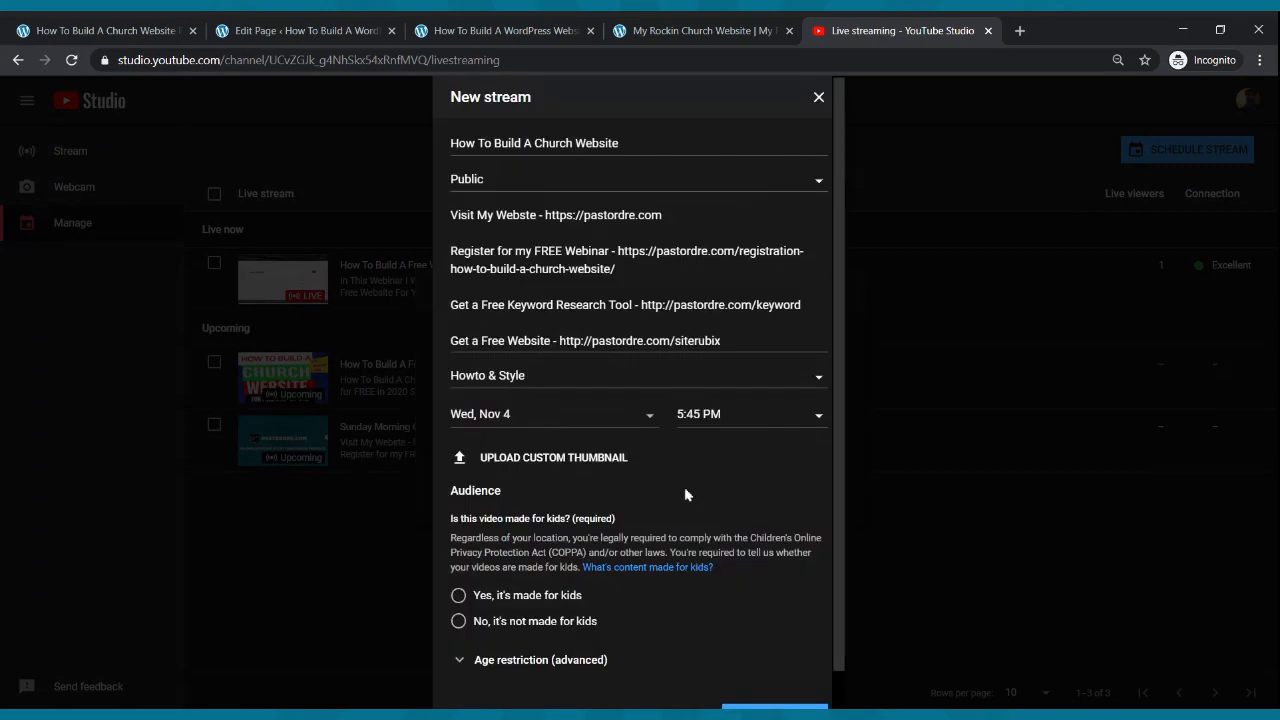
drag(629, 141, 328, 152)
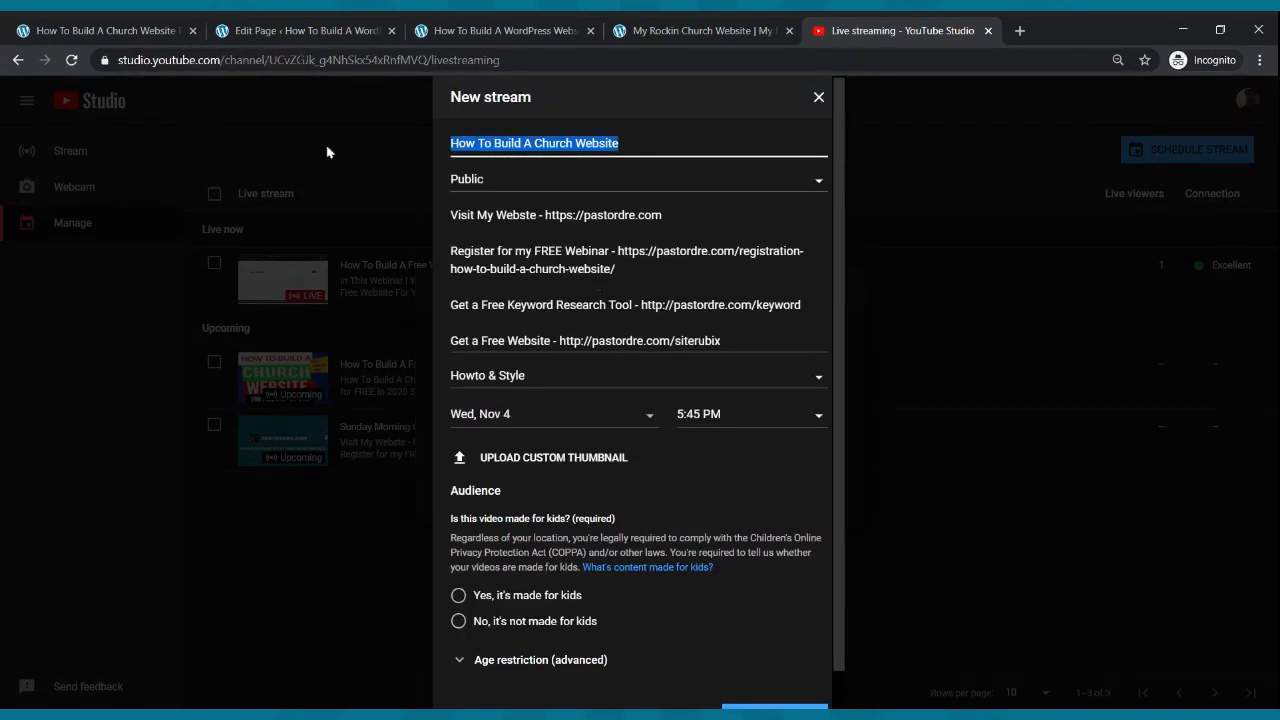
text(S)
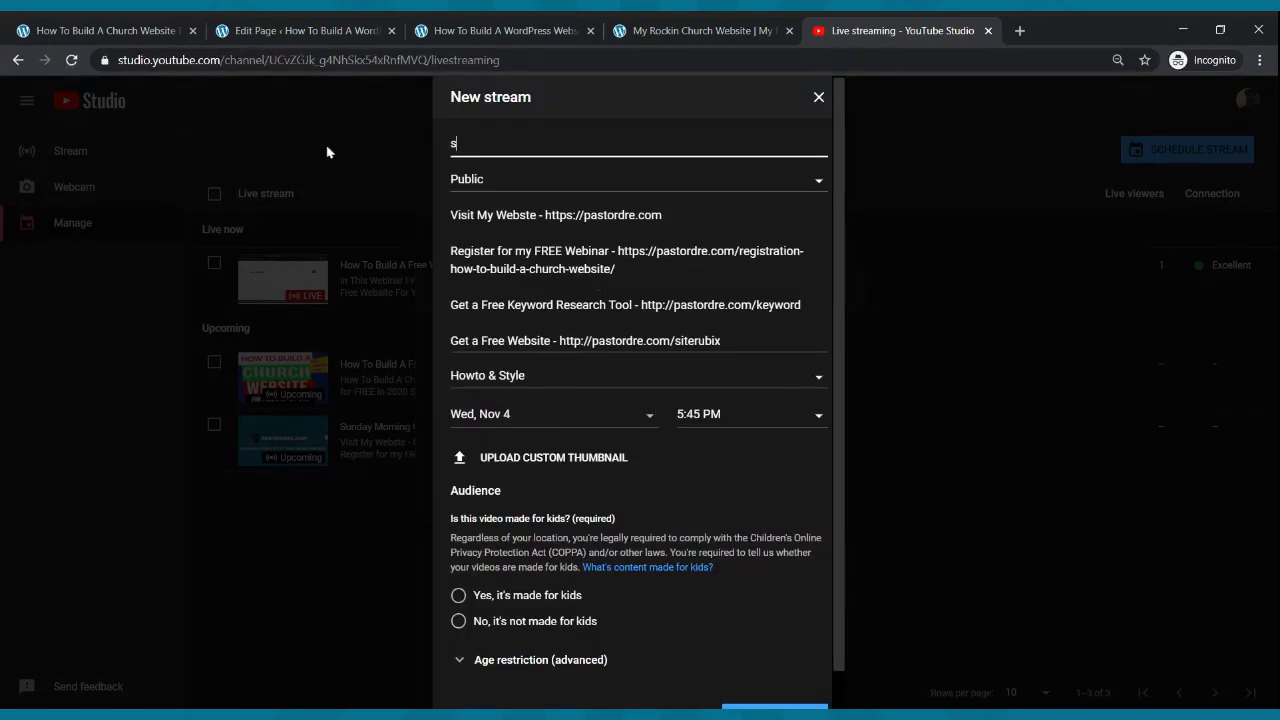
text(unday Mo)
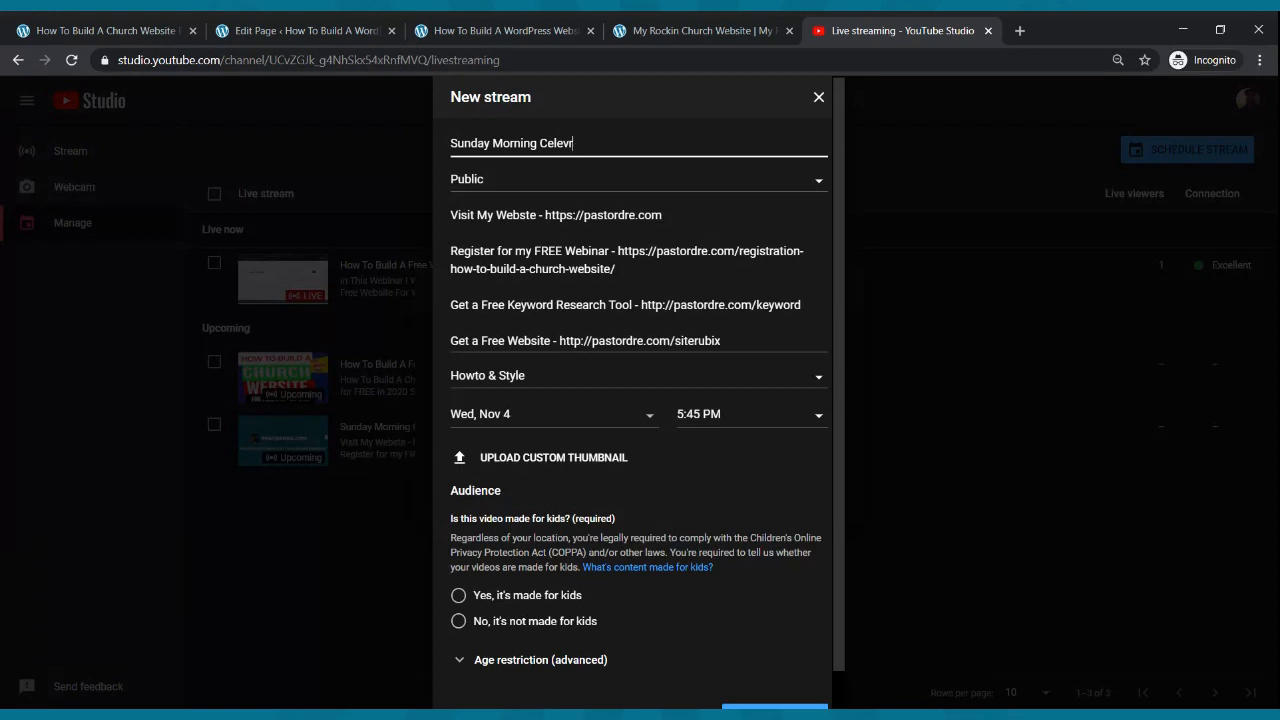
text(rning Celebration Service)
- Schedule it for Sun, Nov 8 at 9:00 AM, not made for kids, and create the stream
click(493, 420)
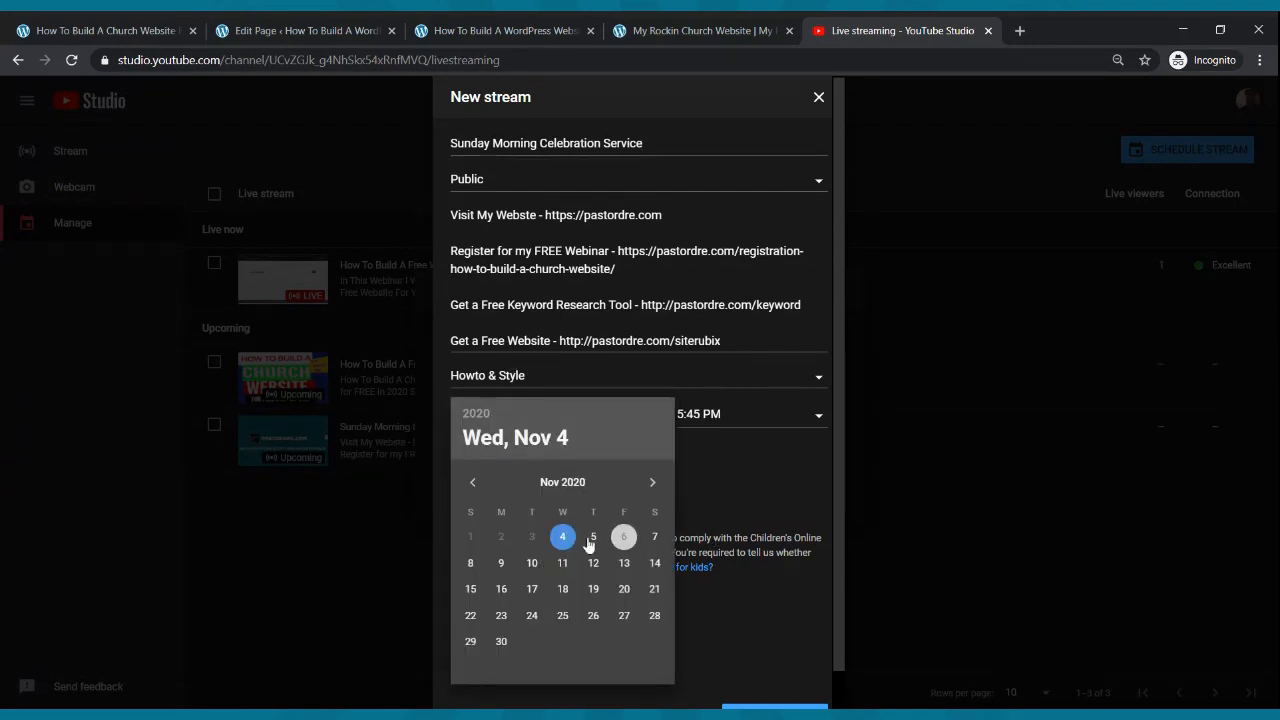
click(469, 564)
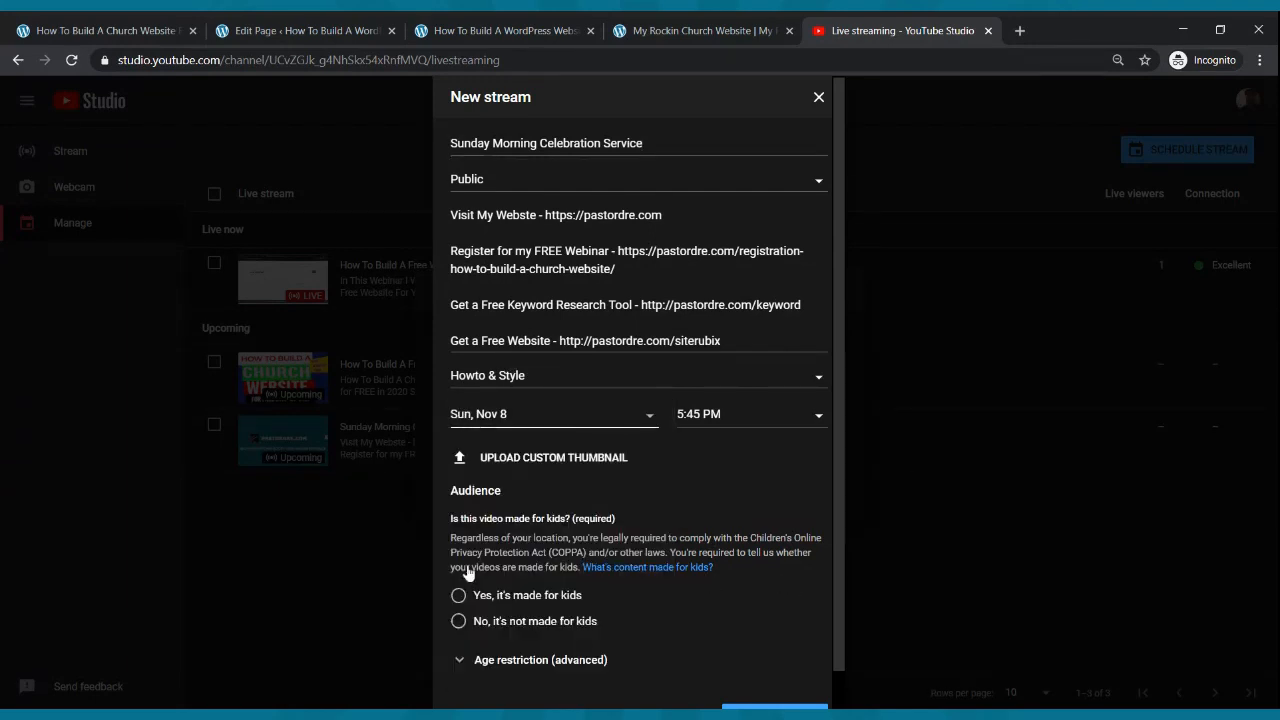
click(771, 416)
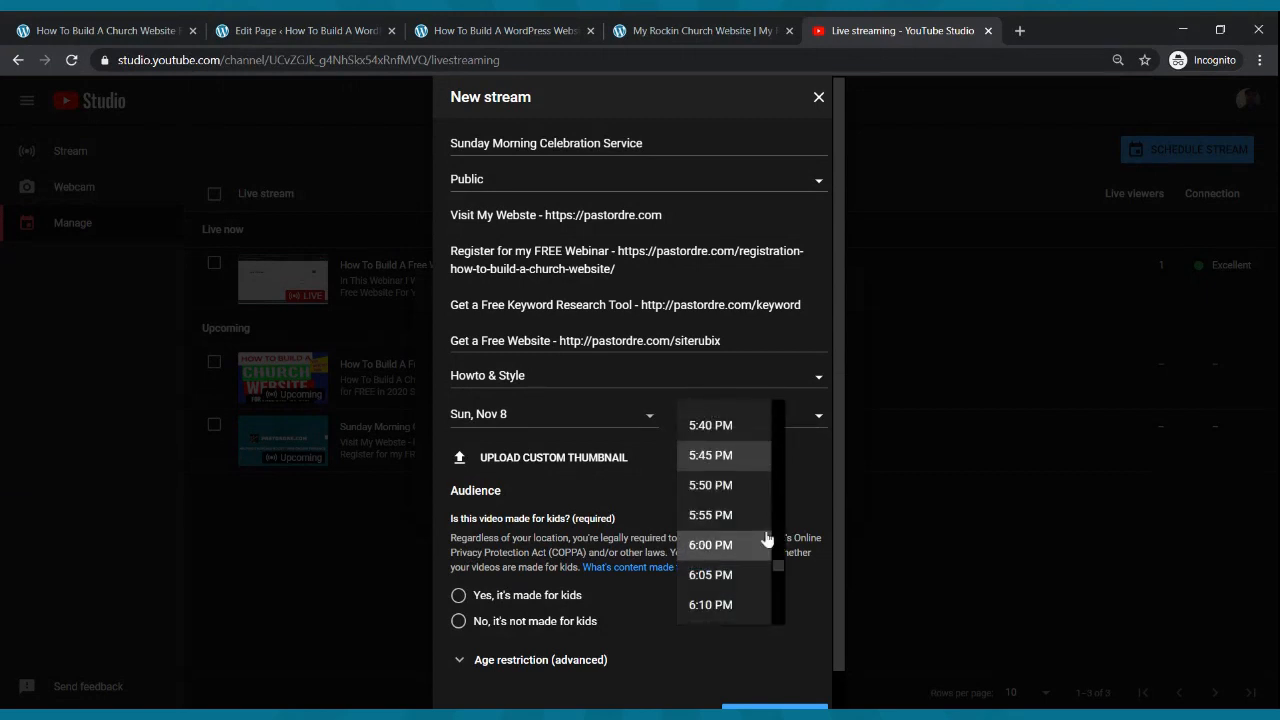
scroll(776, 514, up, 20)
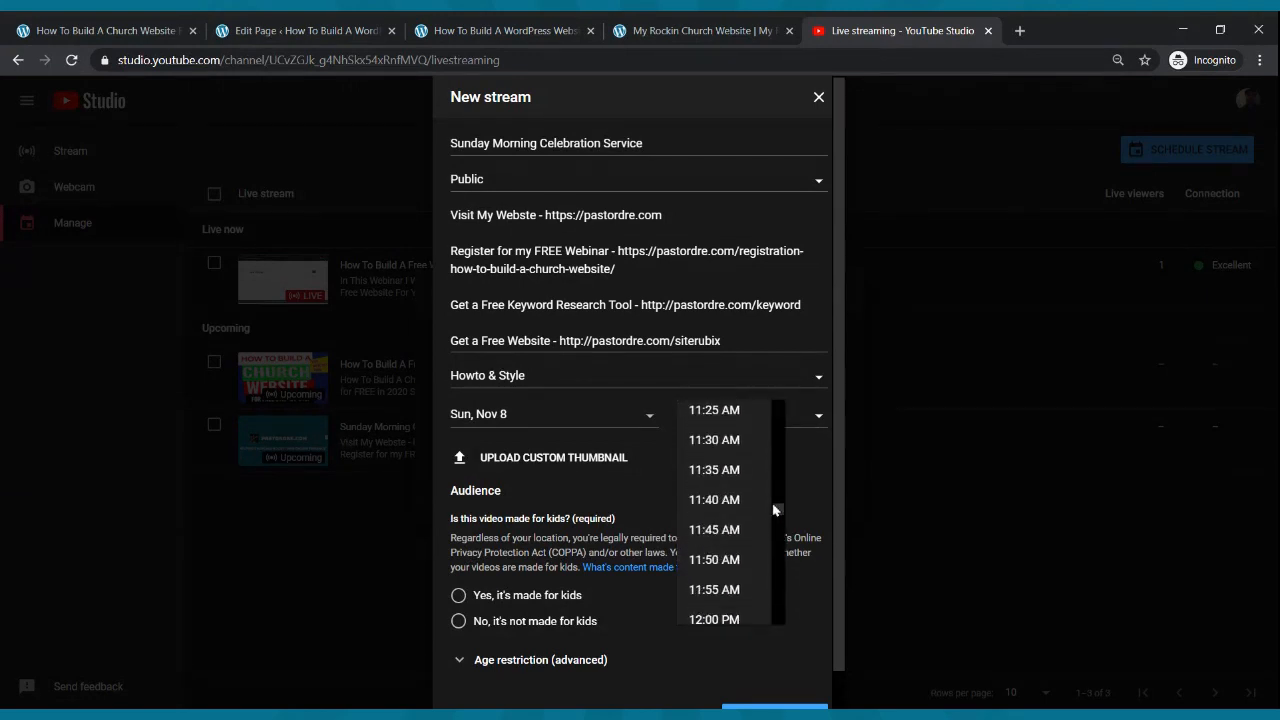
scroll(773, 492, up, 3)
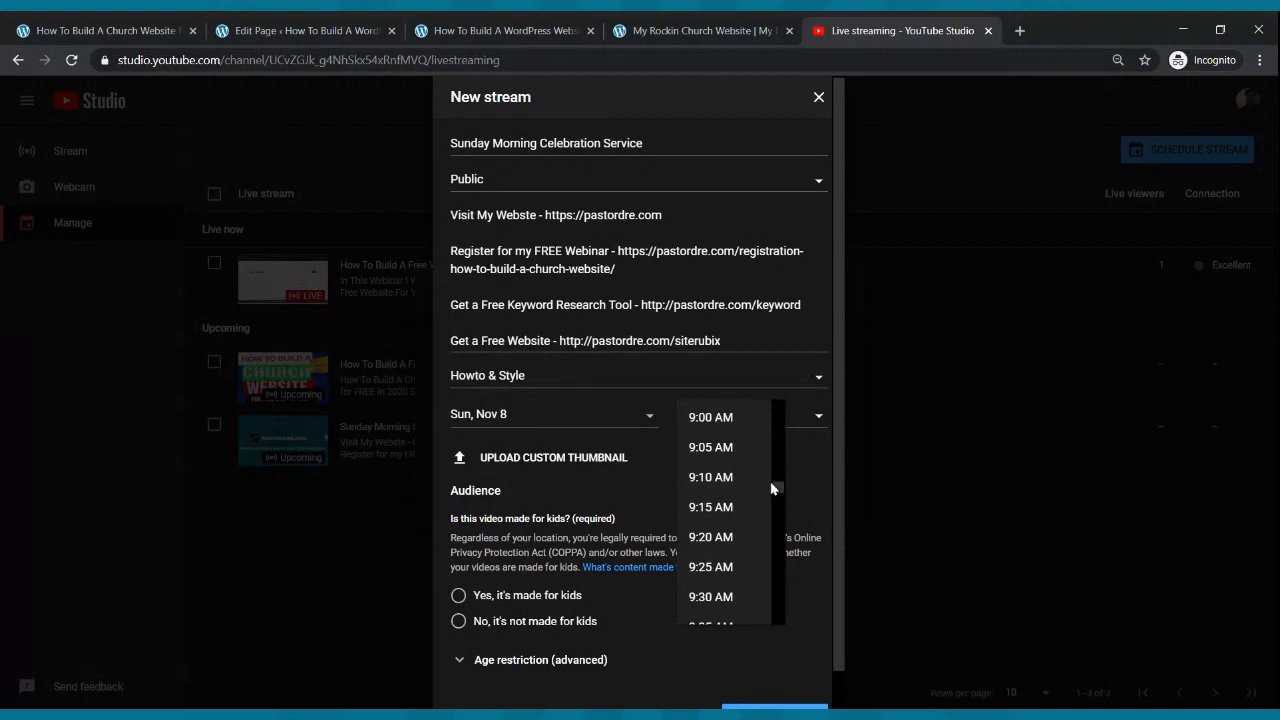
click(744, 432)
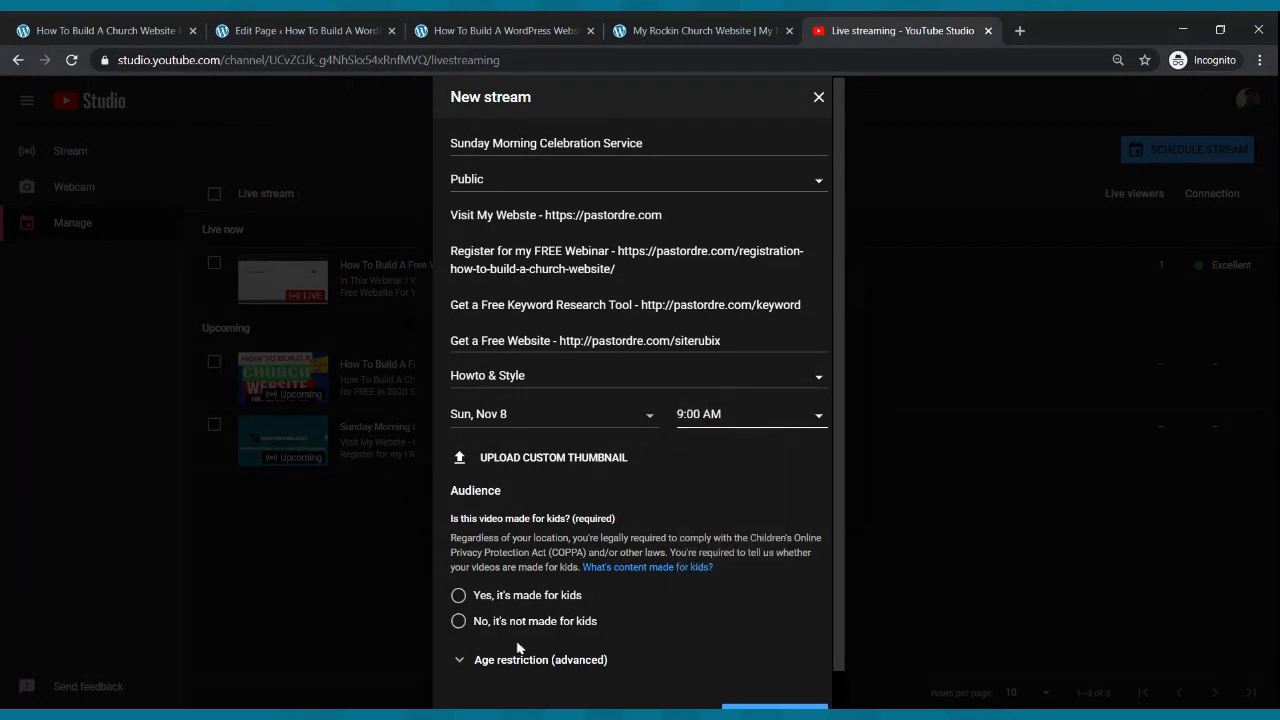
click(455, 624)
scroll(704, 440, down, 1)
click(742, 677)
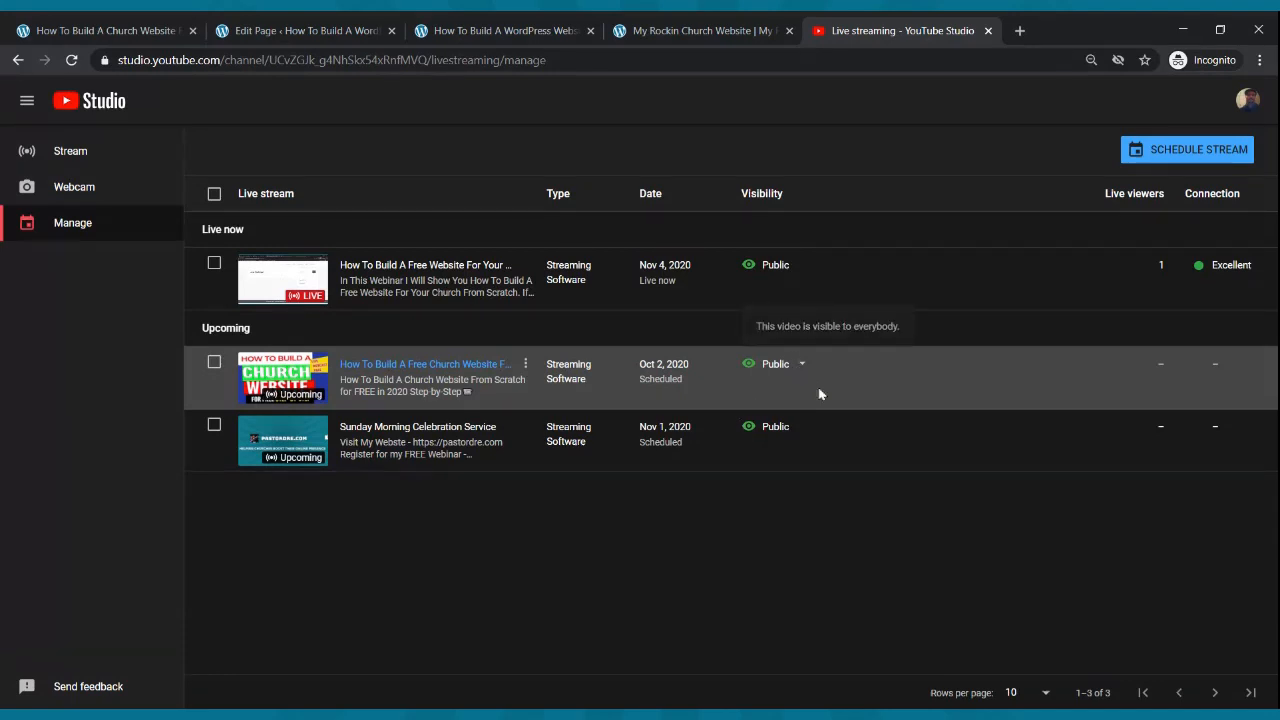
- Copy the Nov 8 Sunday Morning Celebration Service livestream link from YouTube Studio, then return to the WordPress editor
click(71, 60)
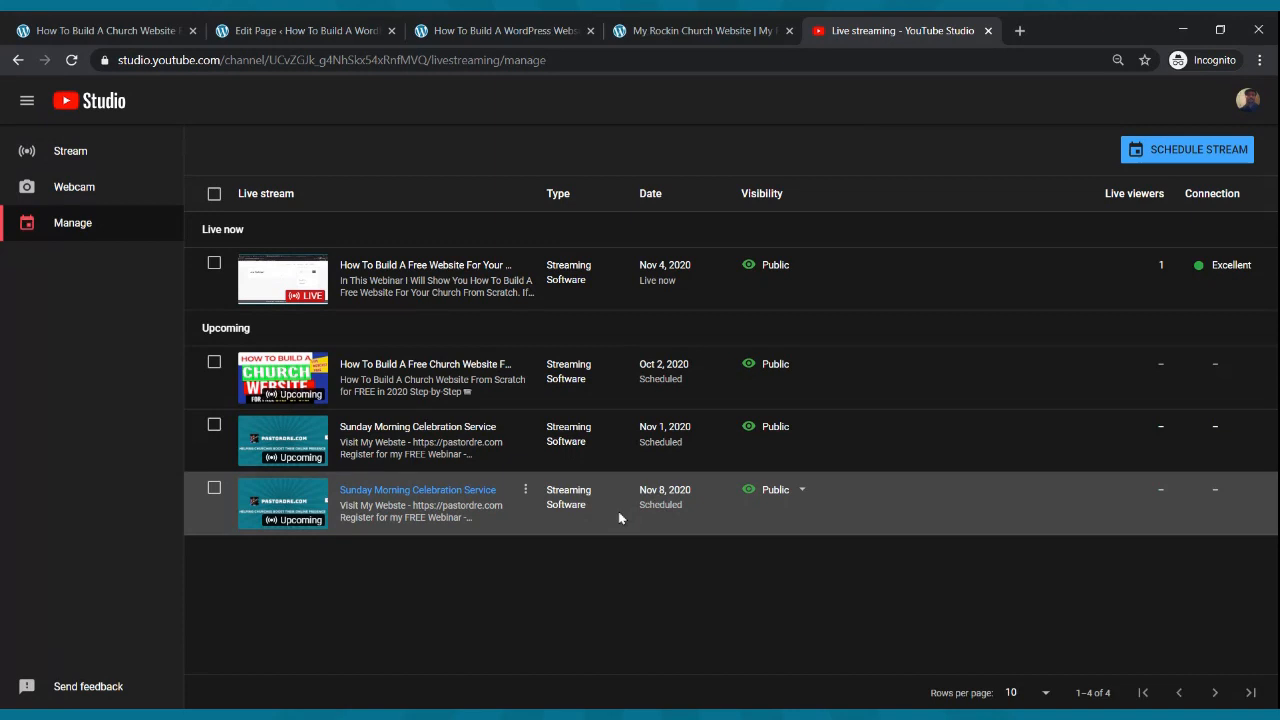
click(267, 502)
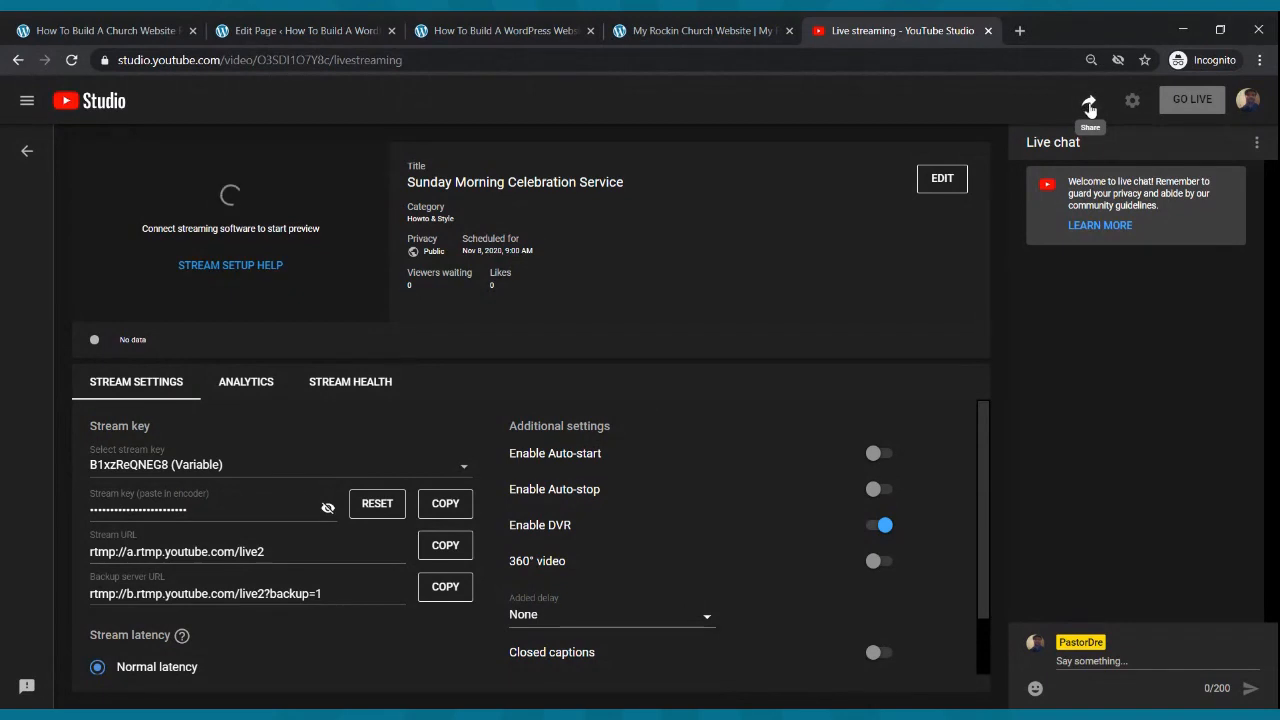
click(1090, 104)
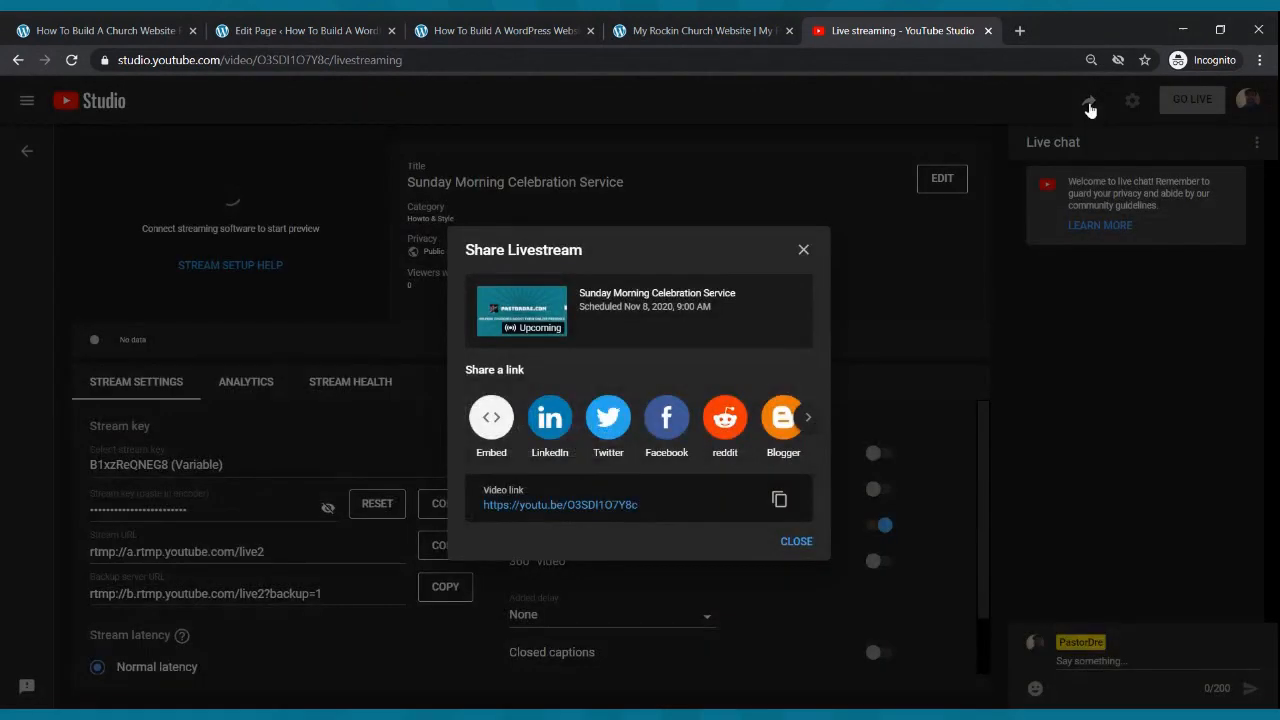
click(779, 500)
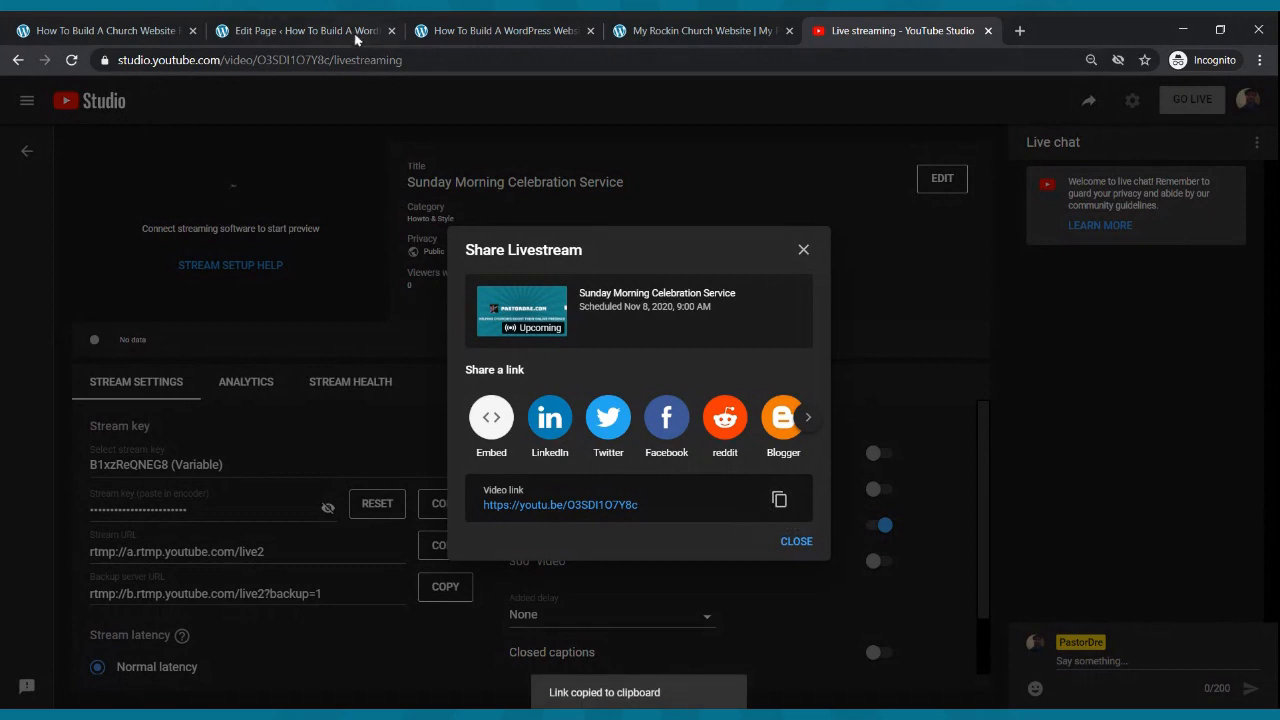
click(290, 30)
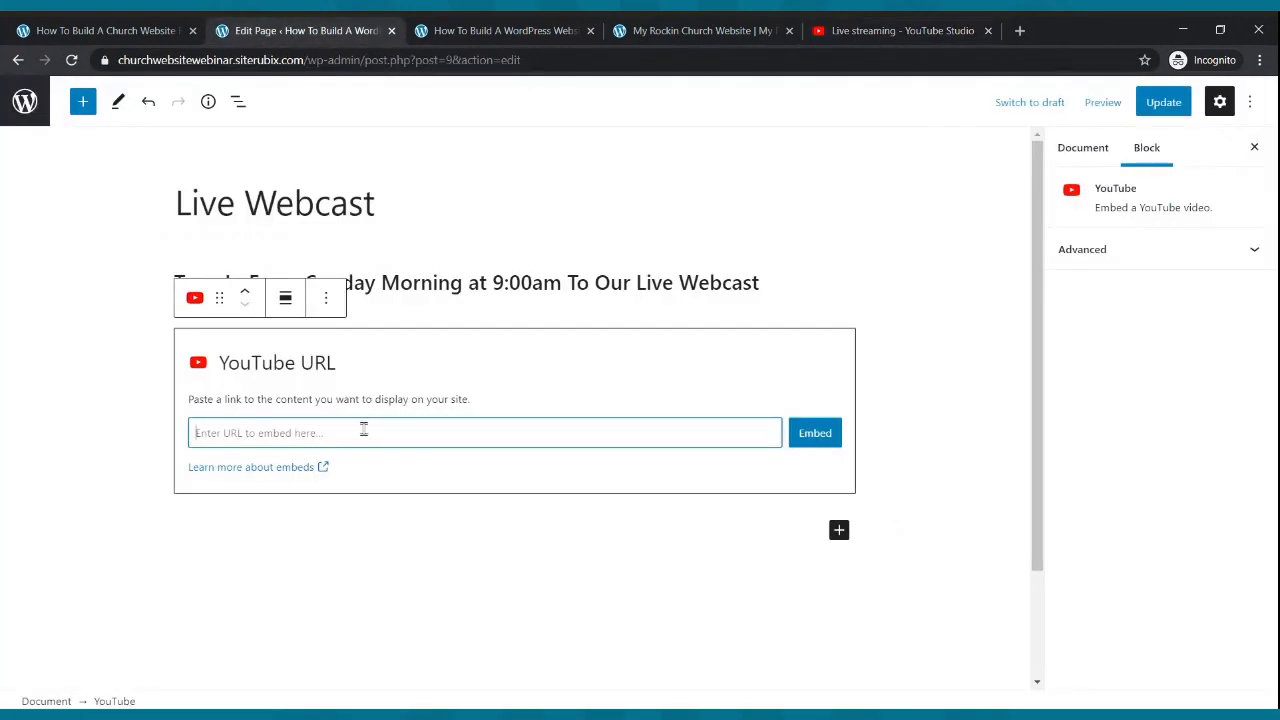
- Embed the copied livestream link in the YouTube block, update the Live Webcast page, and view the live site
key(ctrl+v)
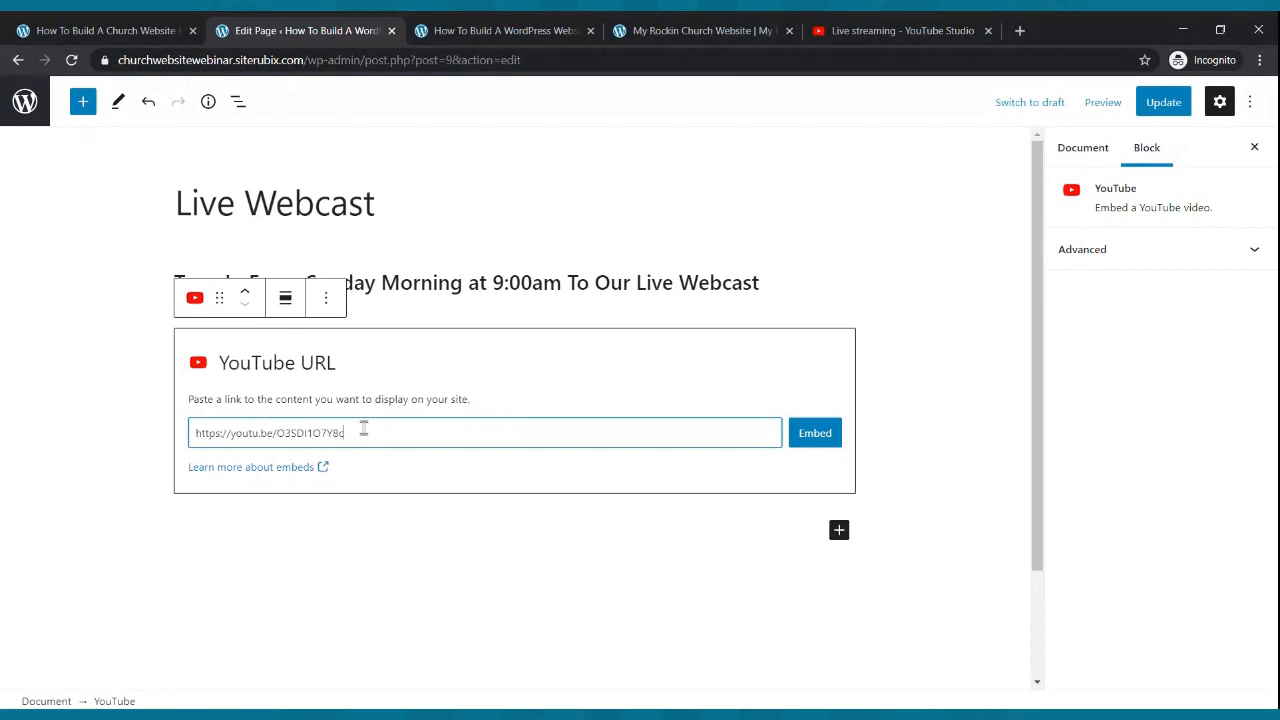
click(813, 434)
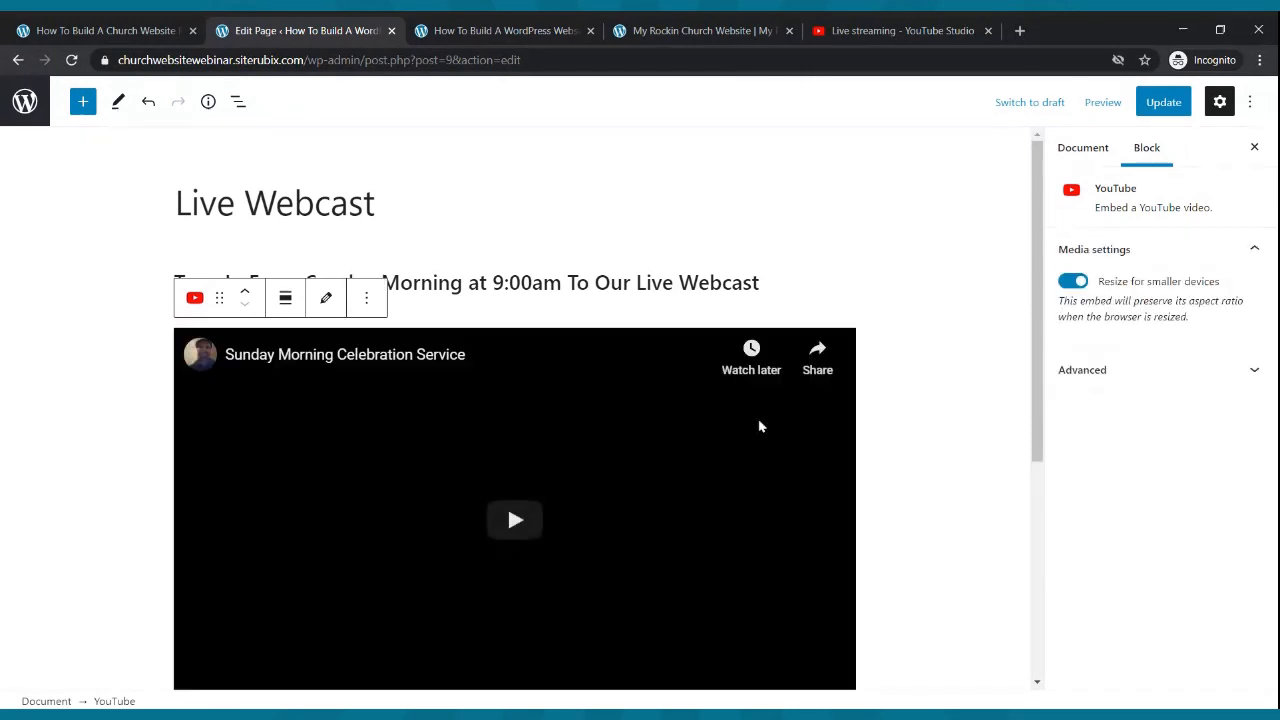
click(1166, 102)
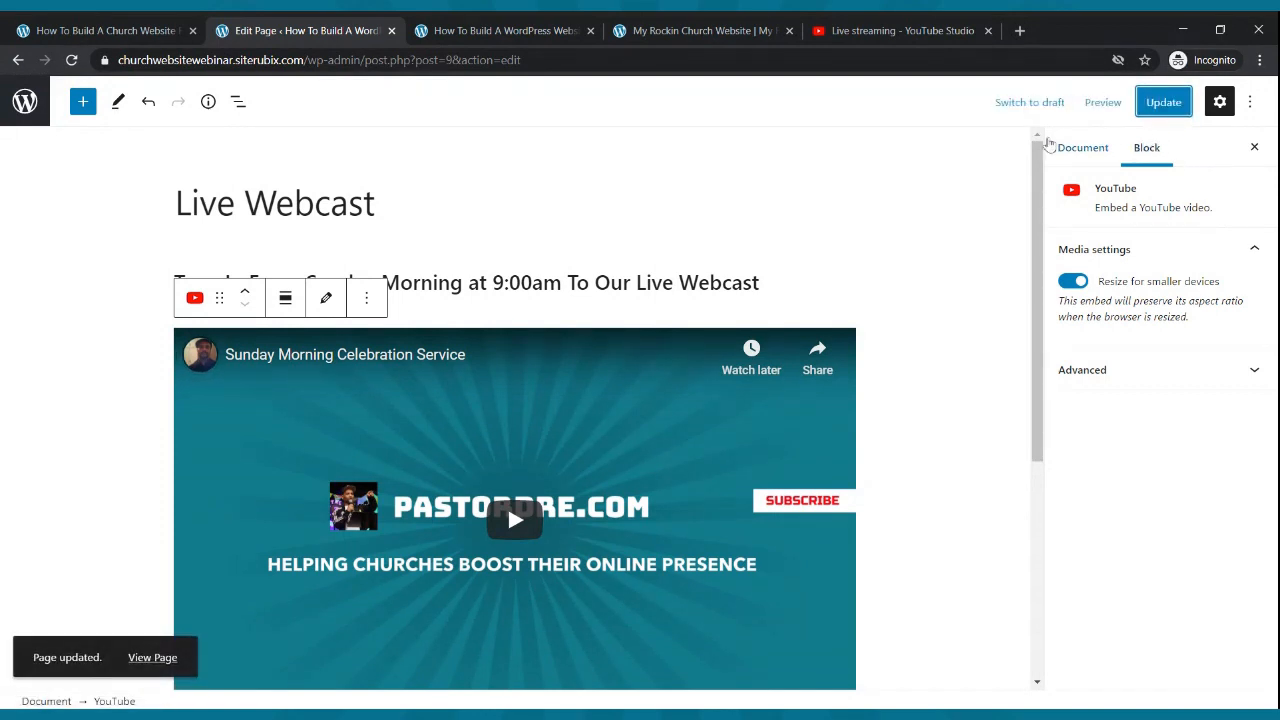
click(540, 28)
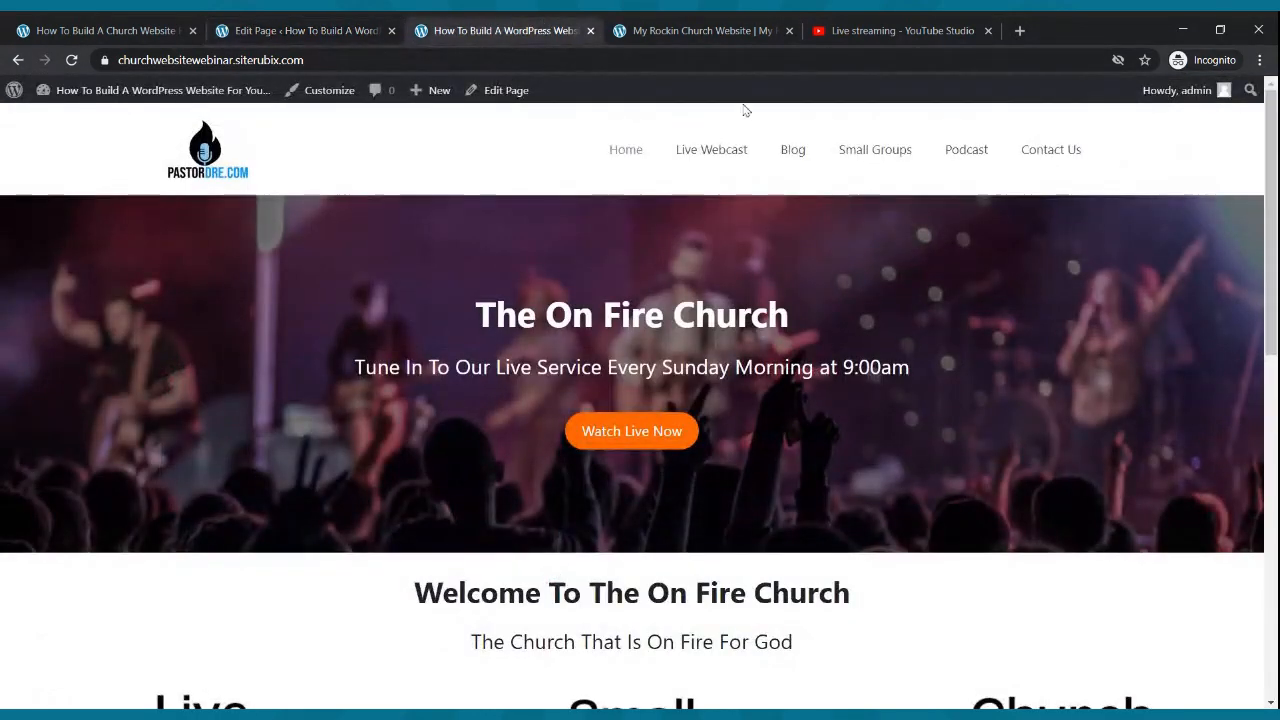
- On the live Live Webcast page, play the embedded stream showing 'Live in 3 days', then return to editing
click(715, 157)
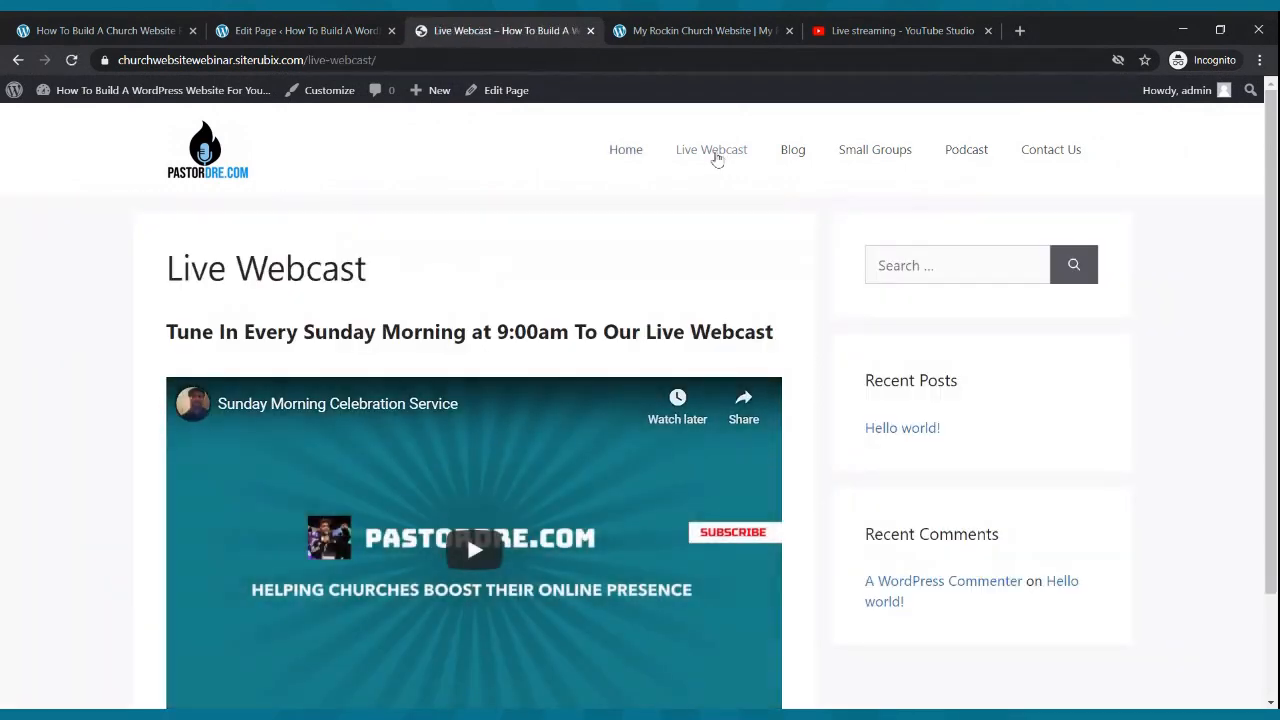
scroll(718, 158, down, 2)
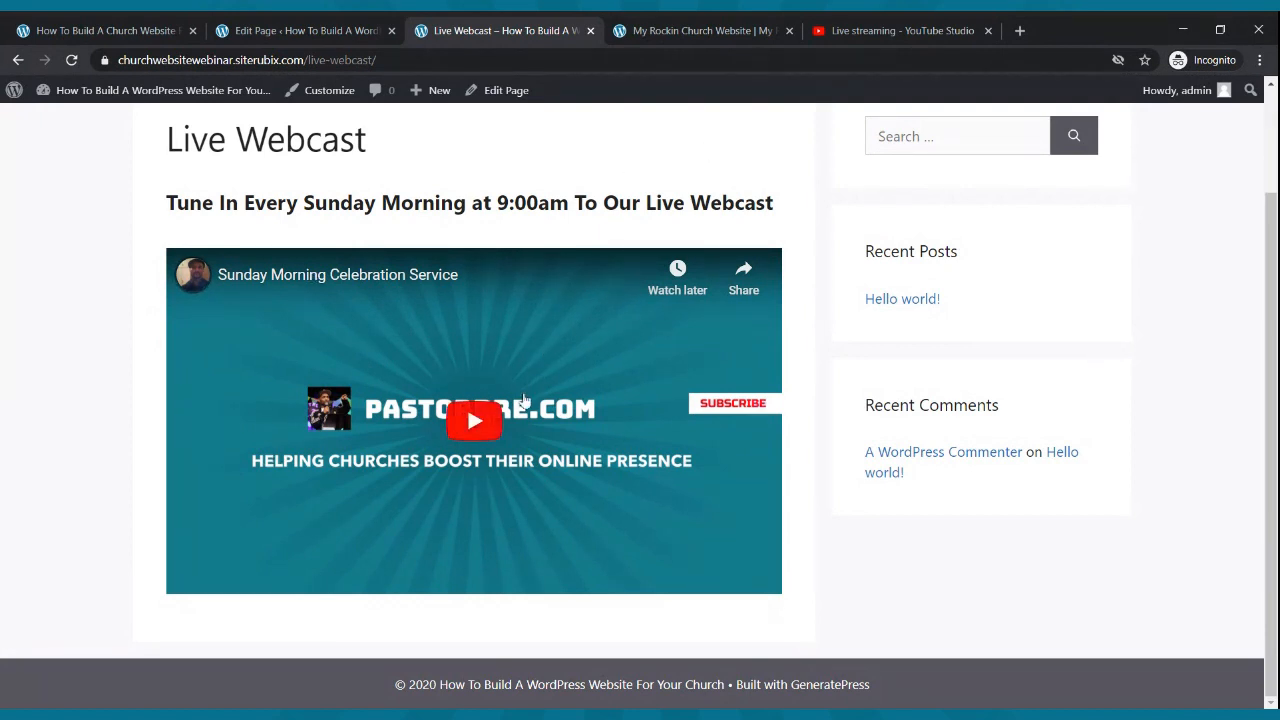
click(475, 424)
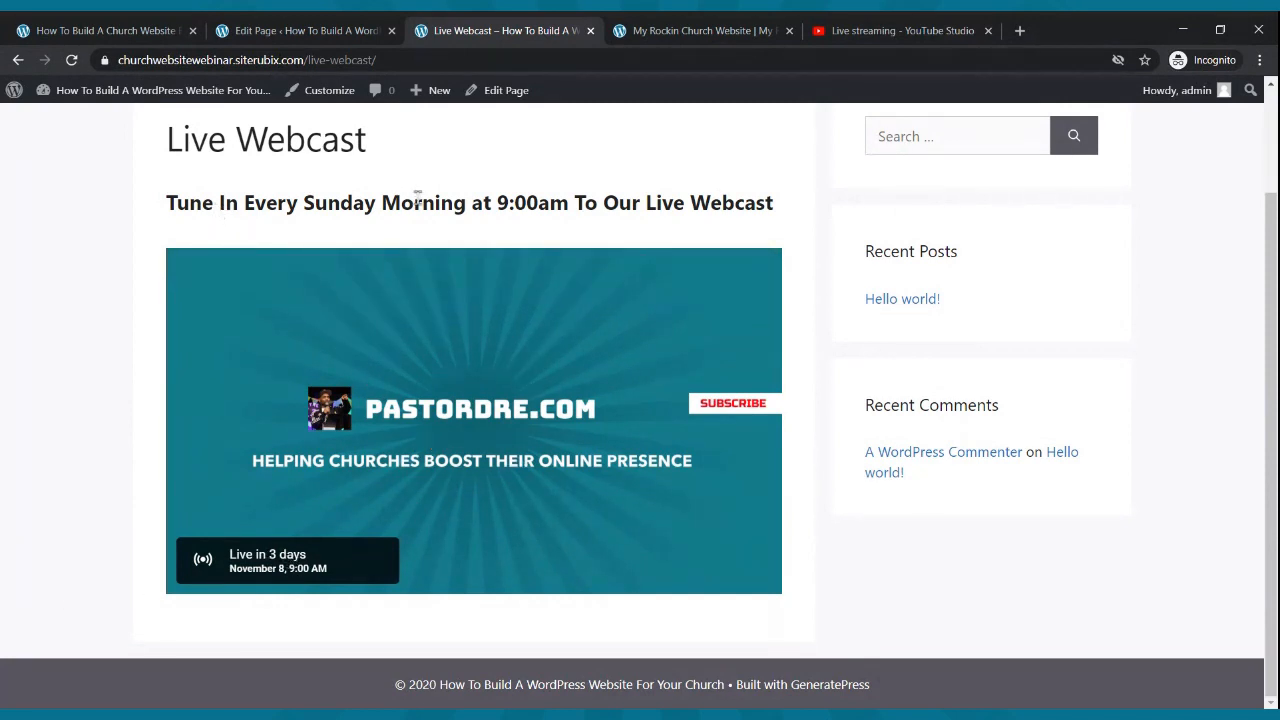
scroll(690, 370, up, 2)
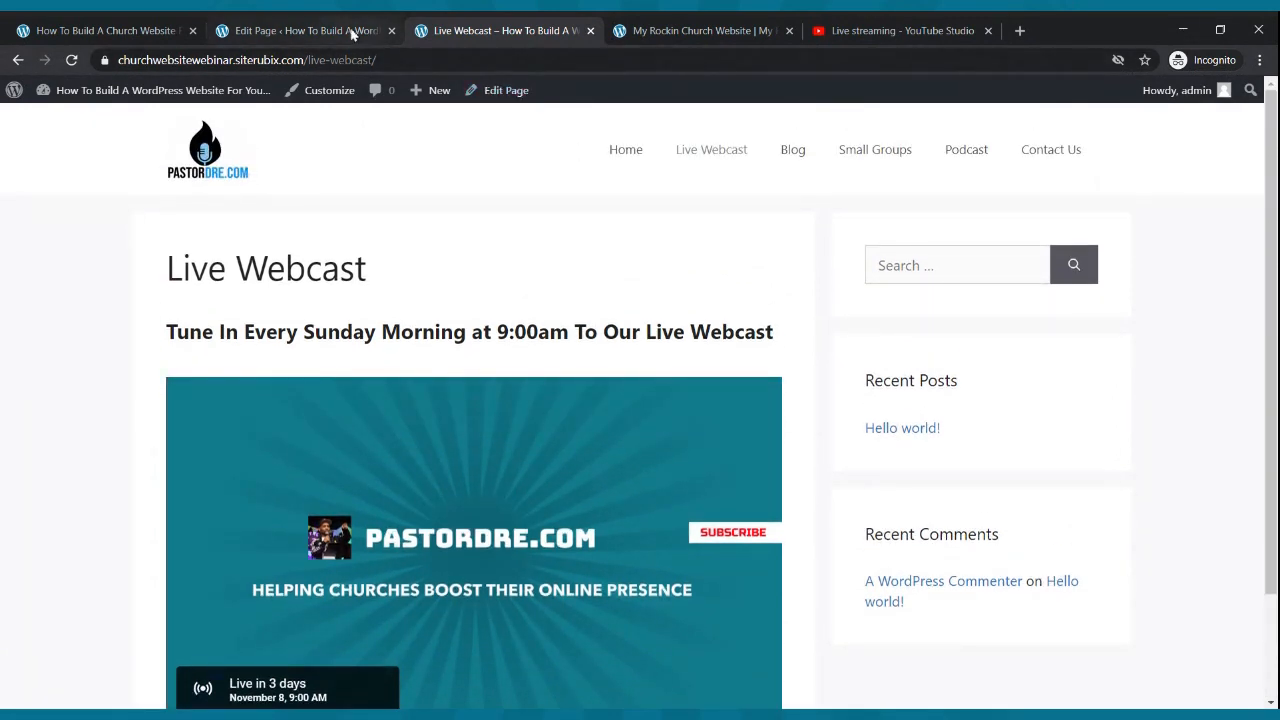
click(352, 34)
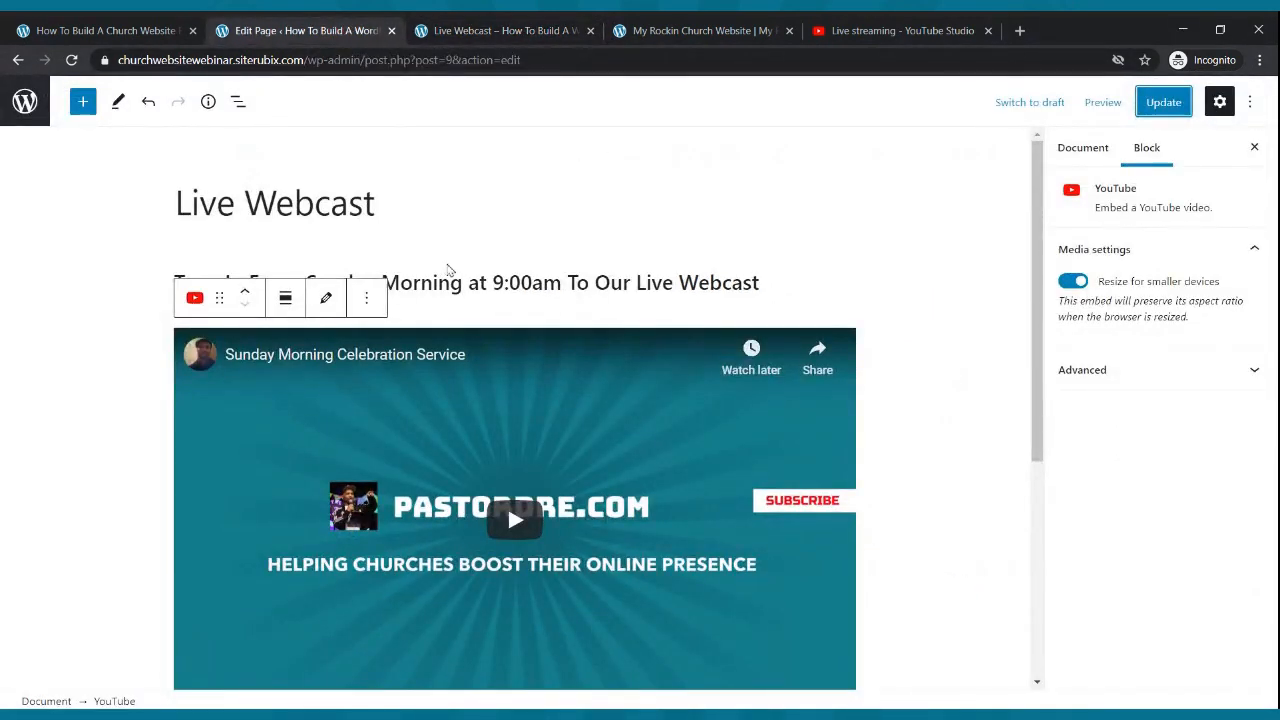
- Insert the Two buttons pattern below the embedded video
scroll(449, 270, down, 3)
click(841, 497)
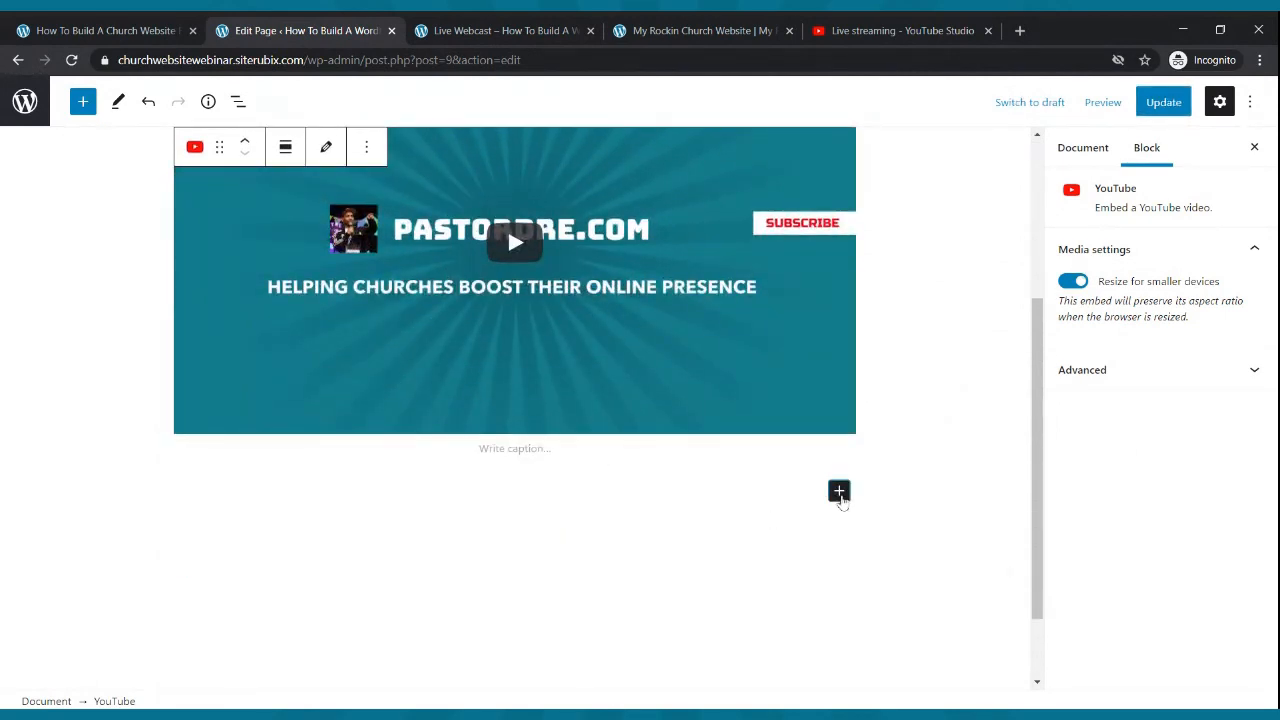
text(button)
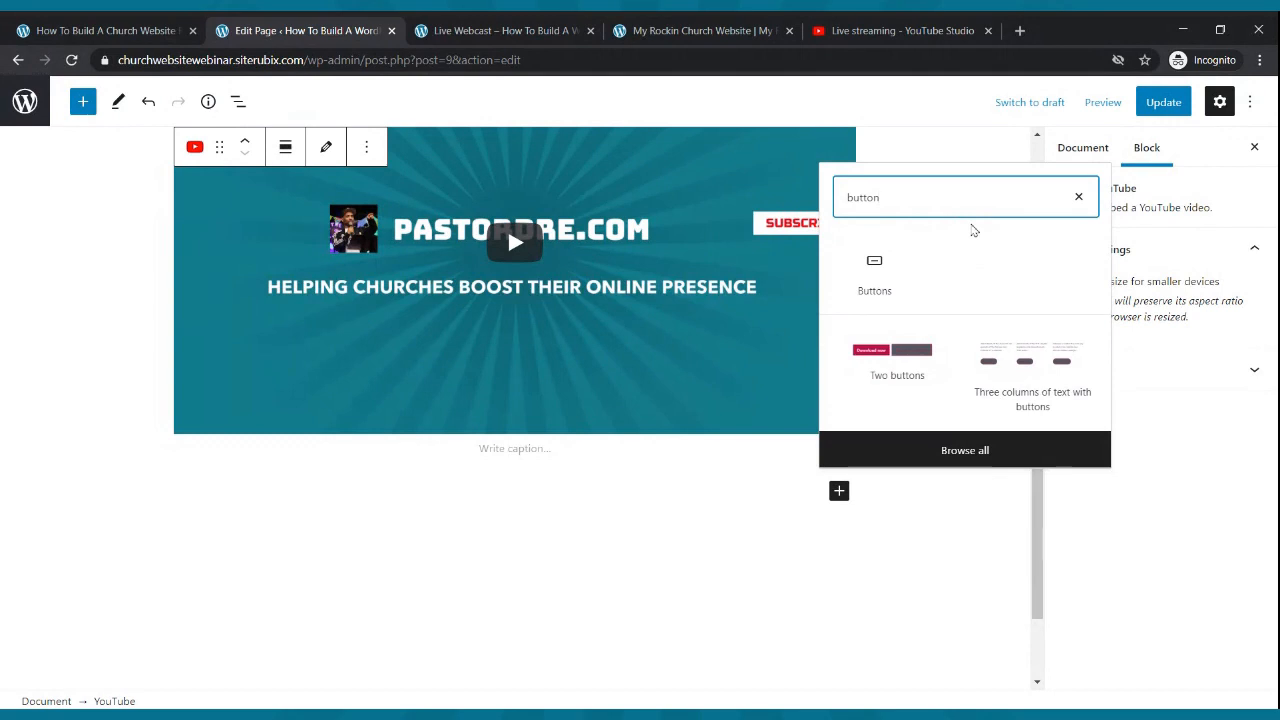
click(895, 363)
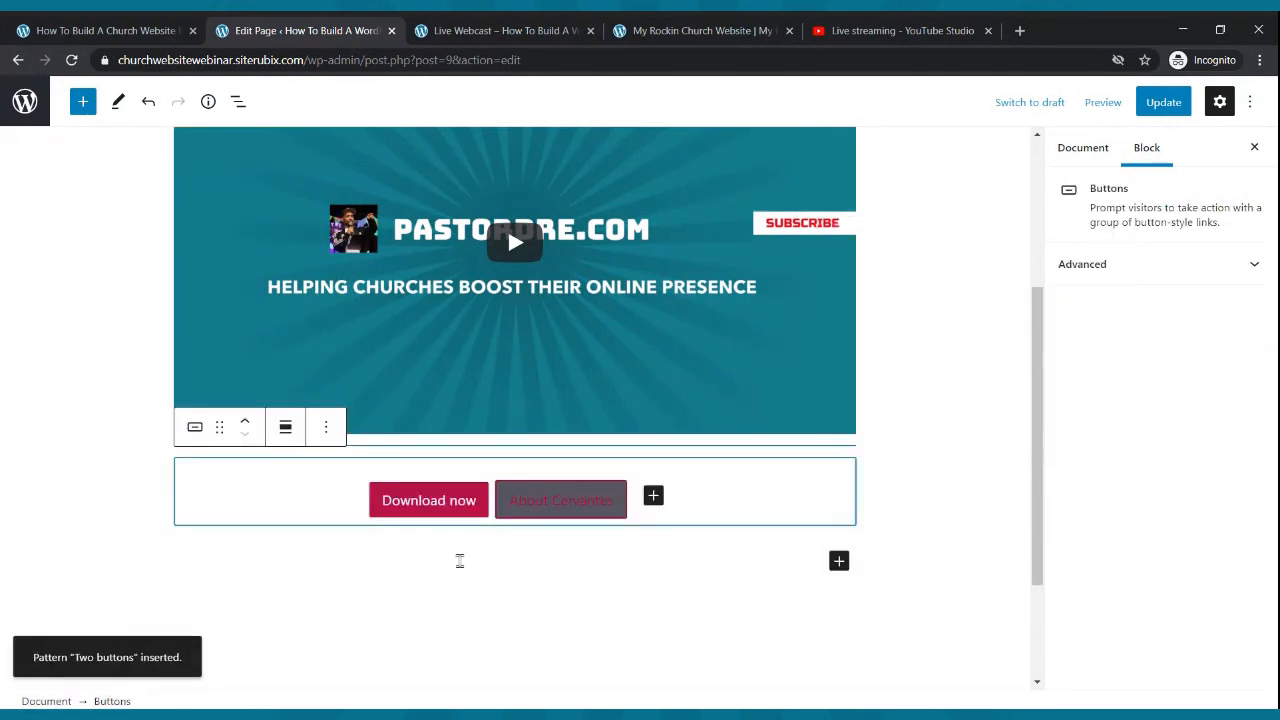
- Replace the first button's 'Download now' label with 'Give'
click(462, 507)
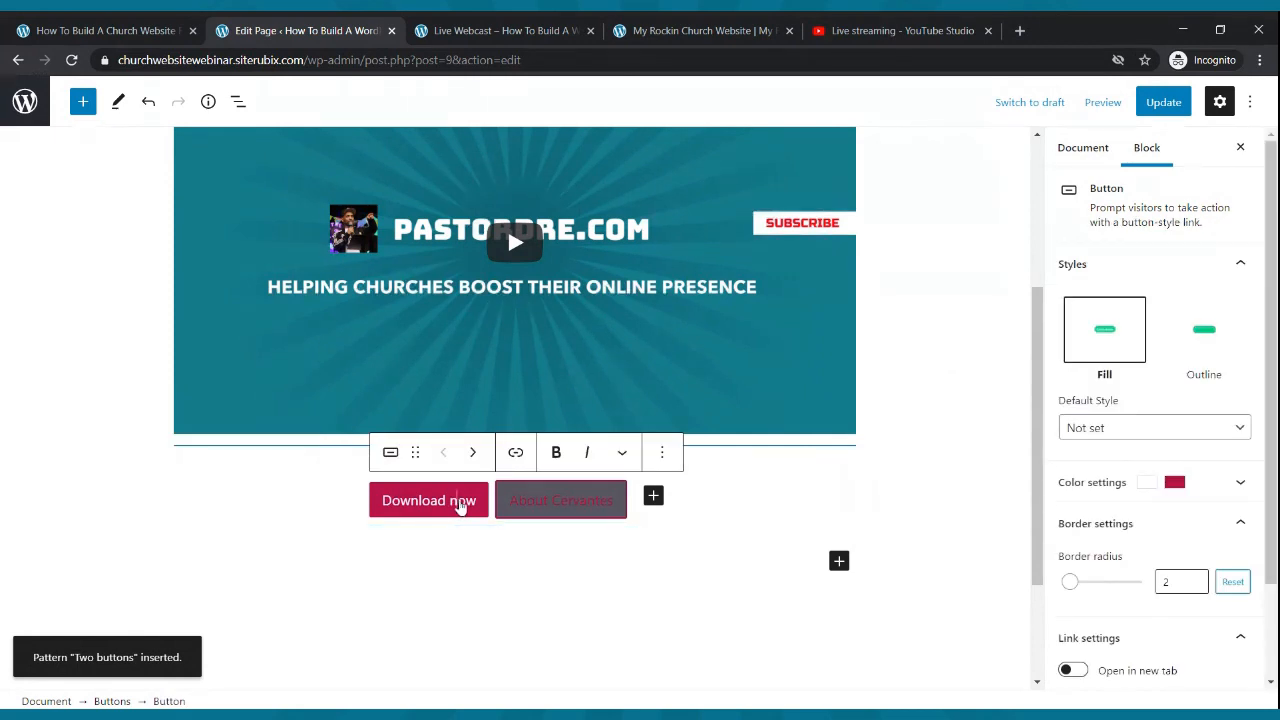
key(BackSpace)
key(BackSpace)
key(BackSpace)
key(BackSpace)
key(BackSpace)
key(BackSpace)
key(BackSpace)
key(BackSpace)
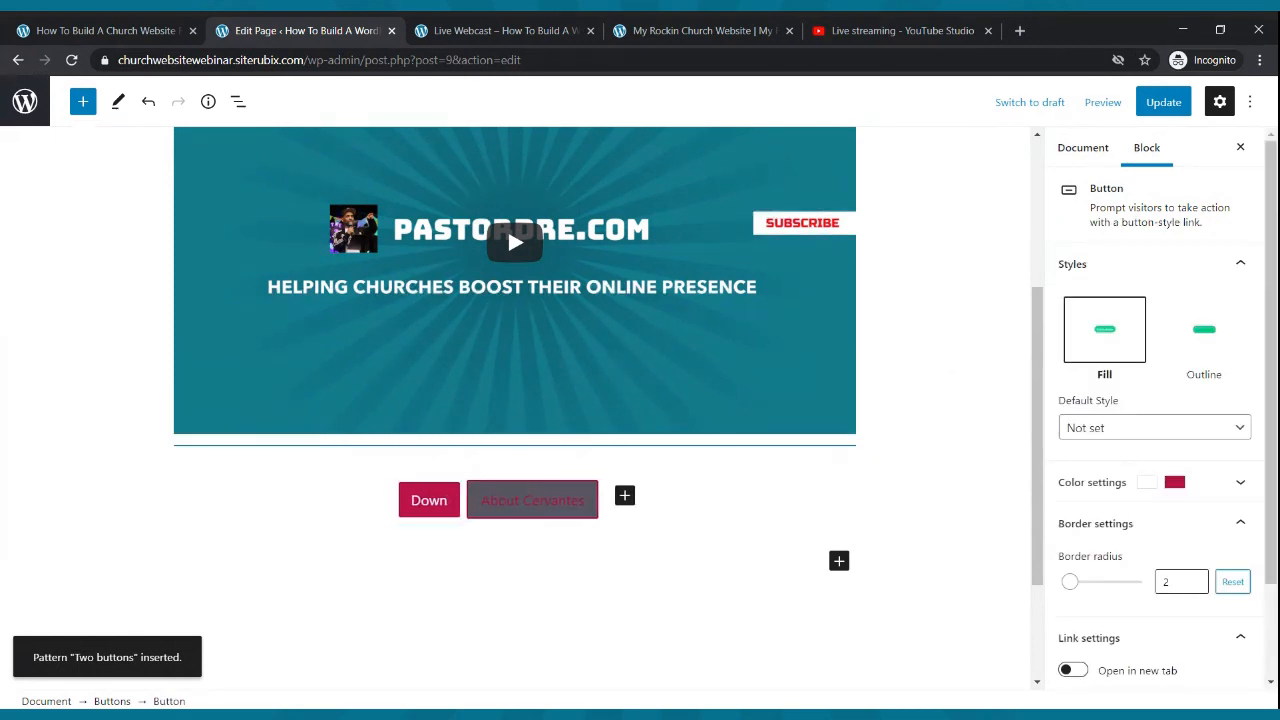
key(BackSpace)
key(BackSpace)
key(BackSpace)
key(BackSpace)
text(Give)
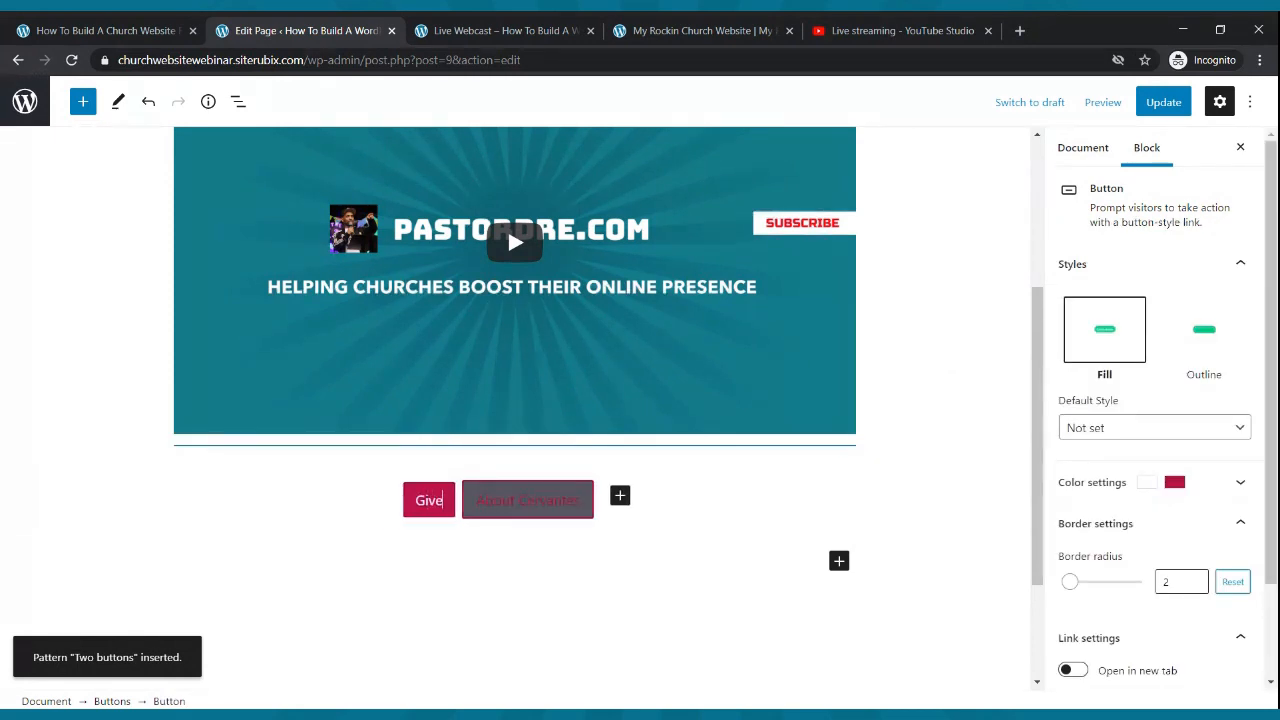
- Make the second button's text white and relabel it from 'About Cervantes' to 'Contact Us'
click(510, 506)
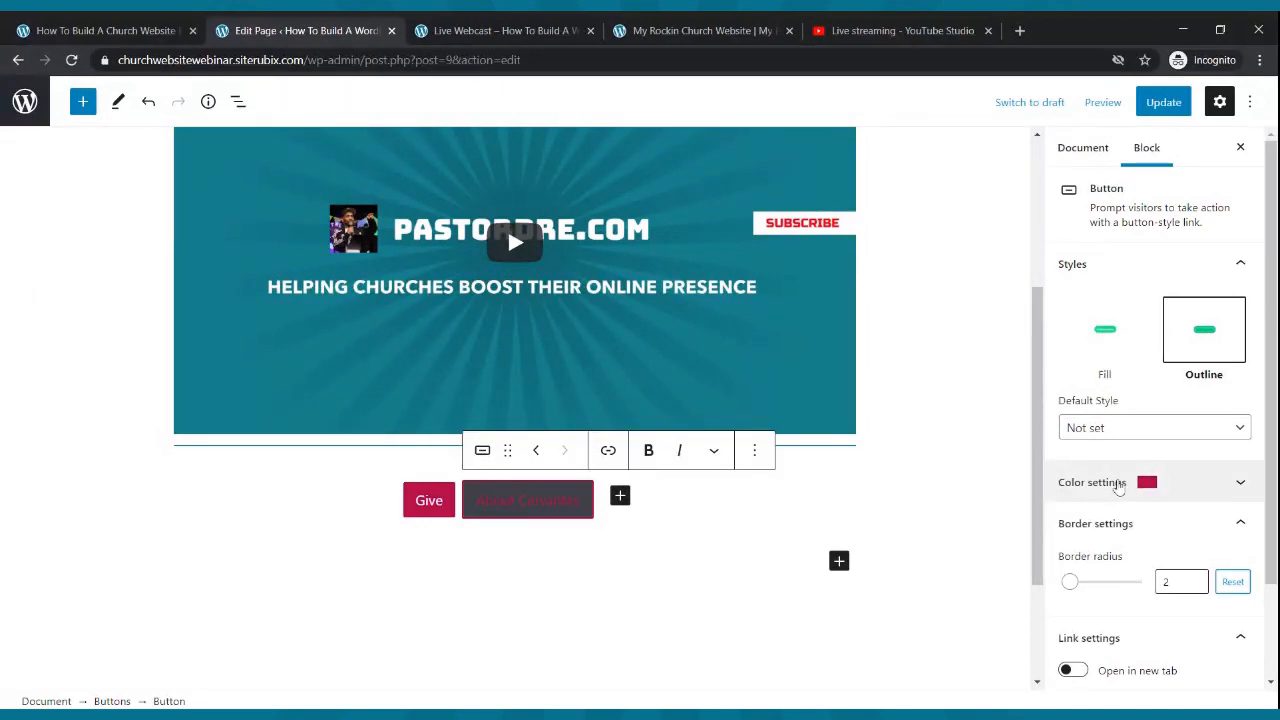
click(1128, 484)
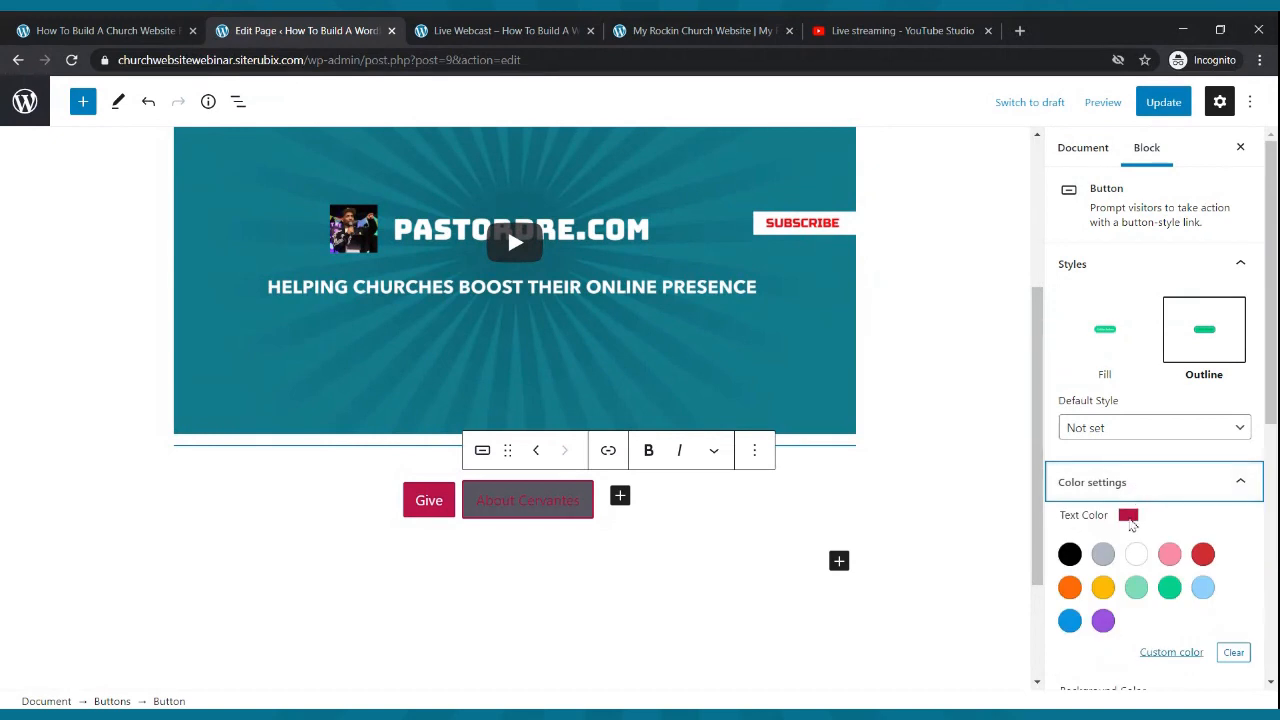
click(1137, 554)
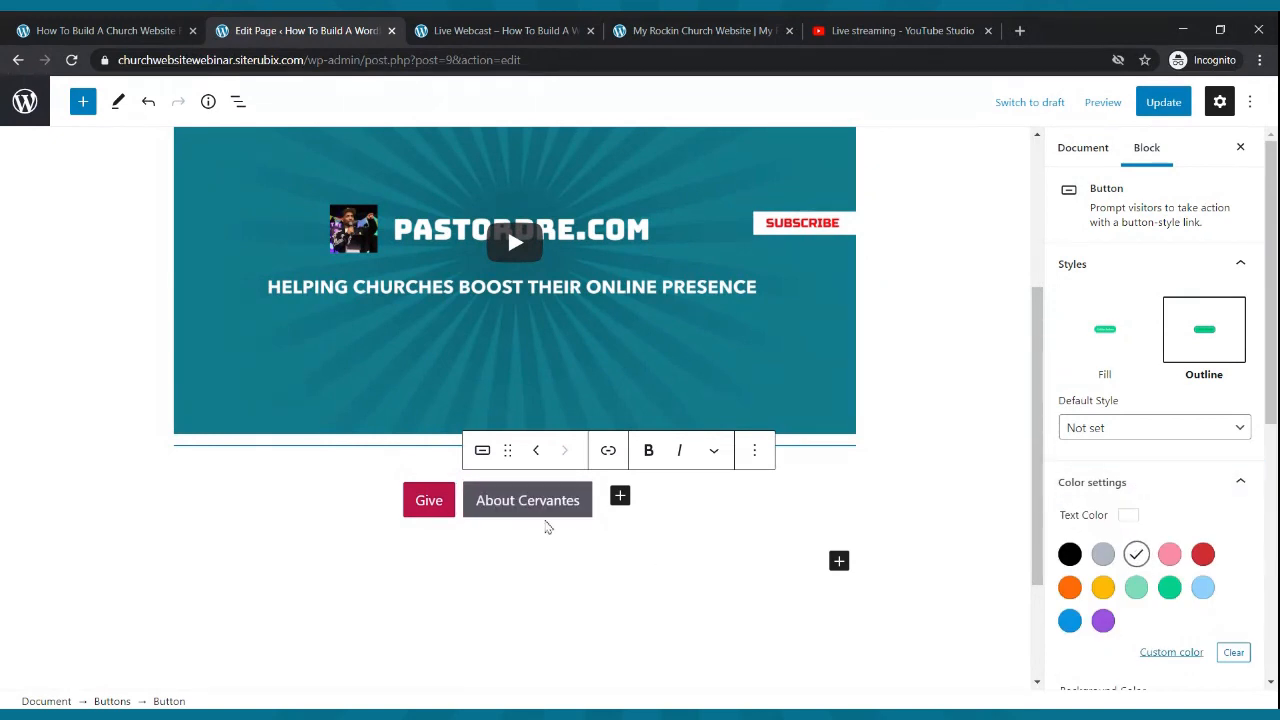
click(548, 510)
key(BackSpace)
key(BackSpace)
key(BackSpace)
key(BackSpace)
key(BackSpace)
key(BackSpace)
key(BackSpace)
key(BackSpace)
key(BackSpace)
key(BackSpace)
key(BackSpace)
key(BackSpace)
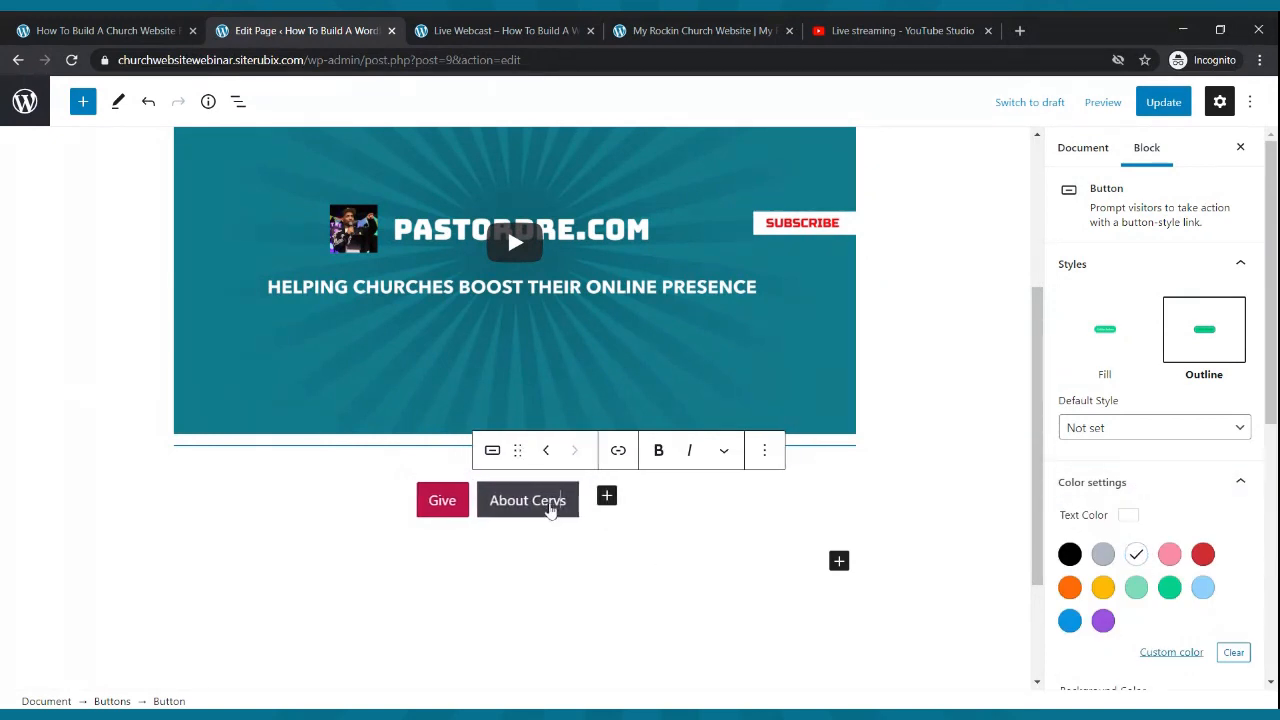
key(BackSpace)
key(BackSpace)
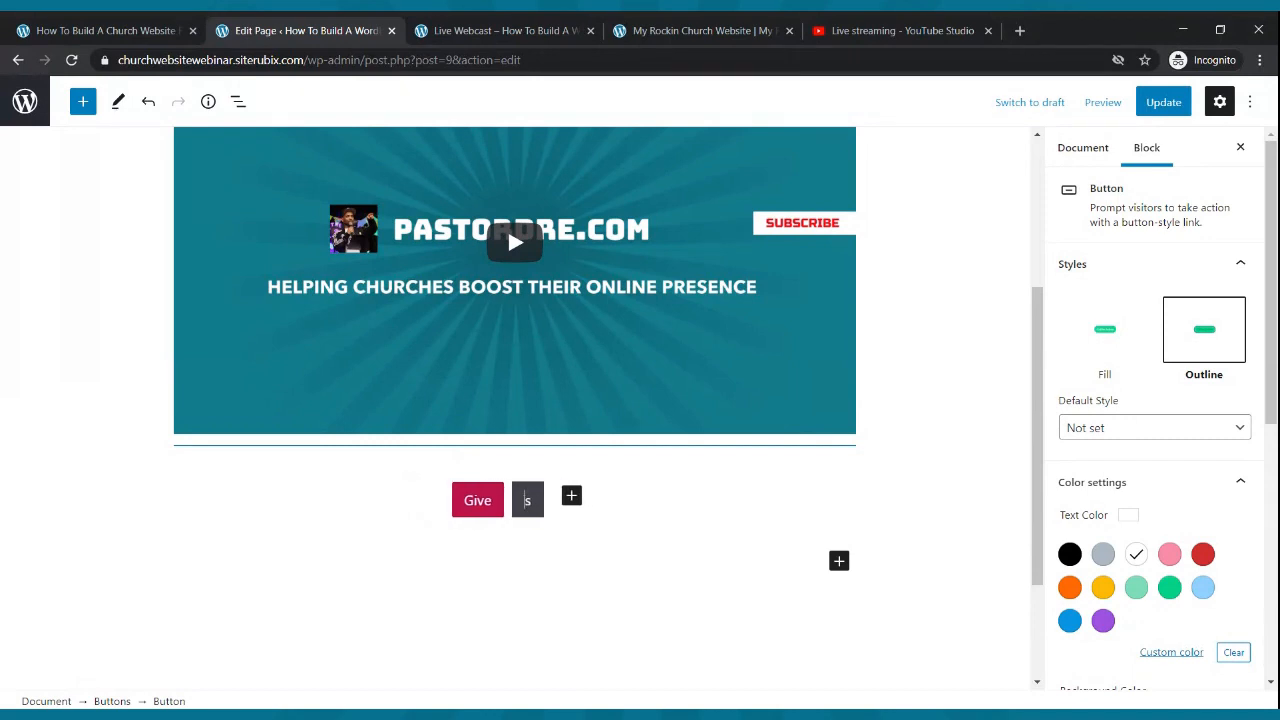
text(Contact)
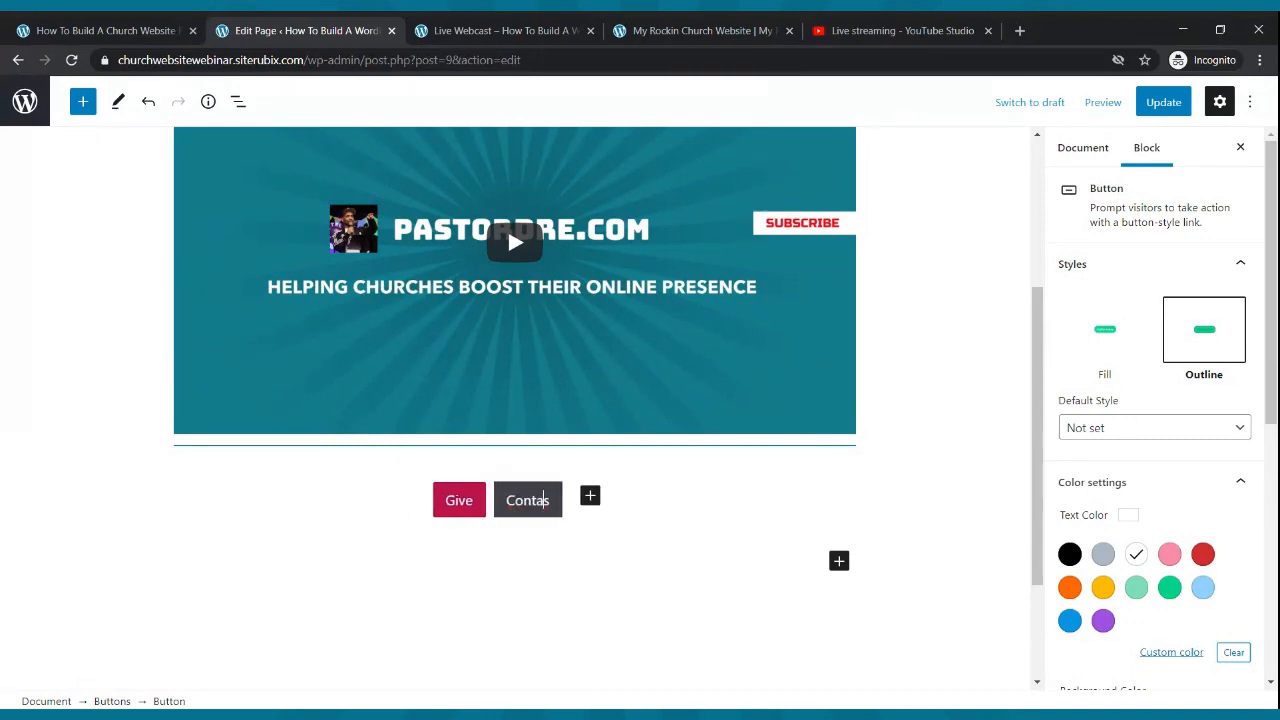
text( Us)
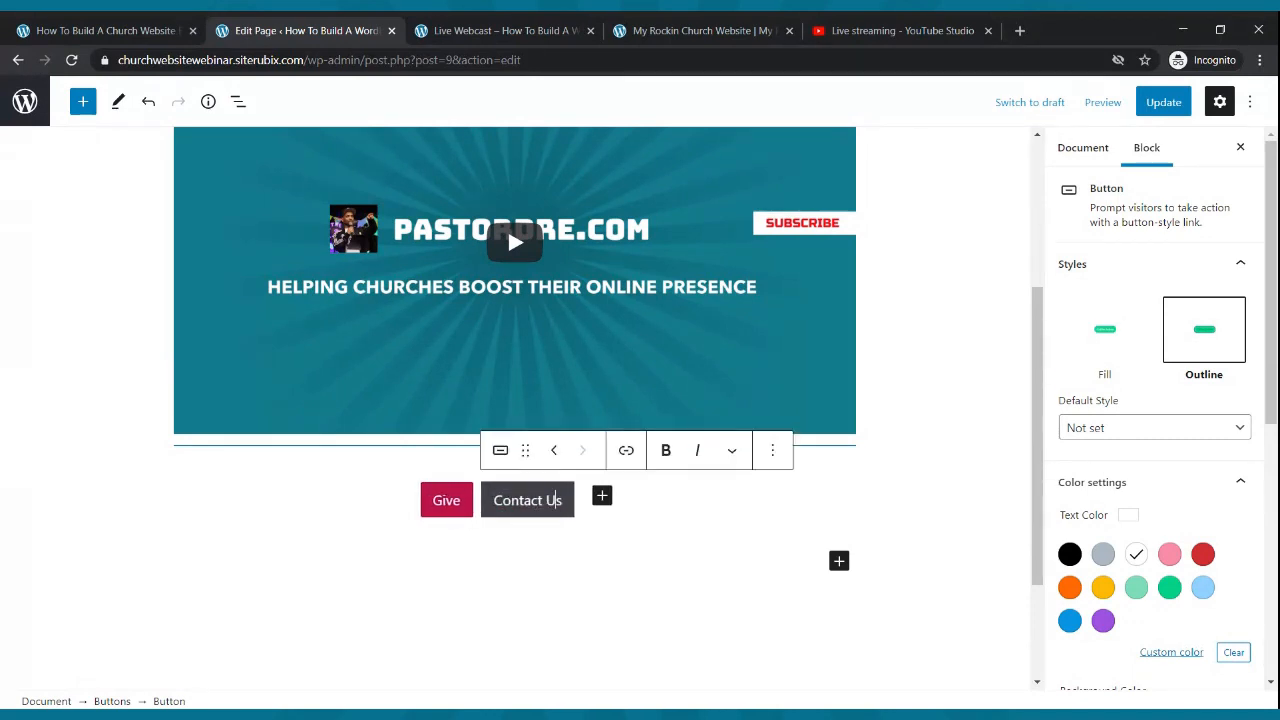
- Complete the first button label as 'Give Now' and make it bold
click(686, 529)
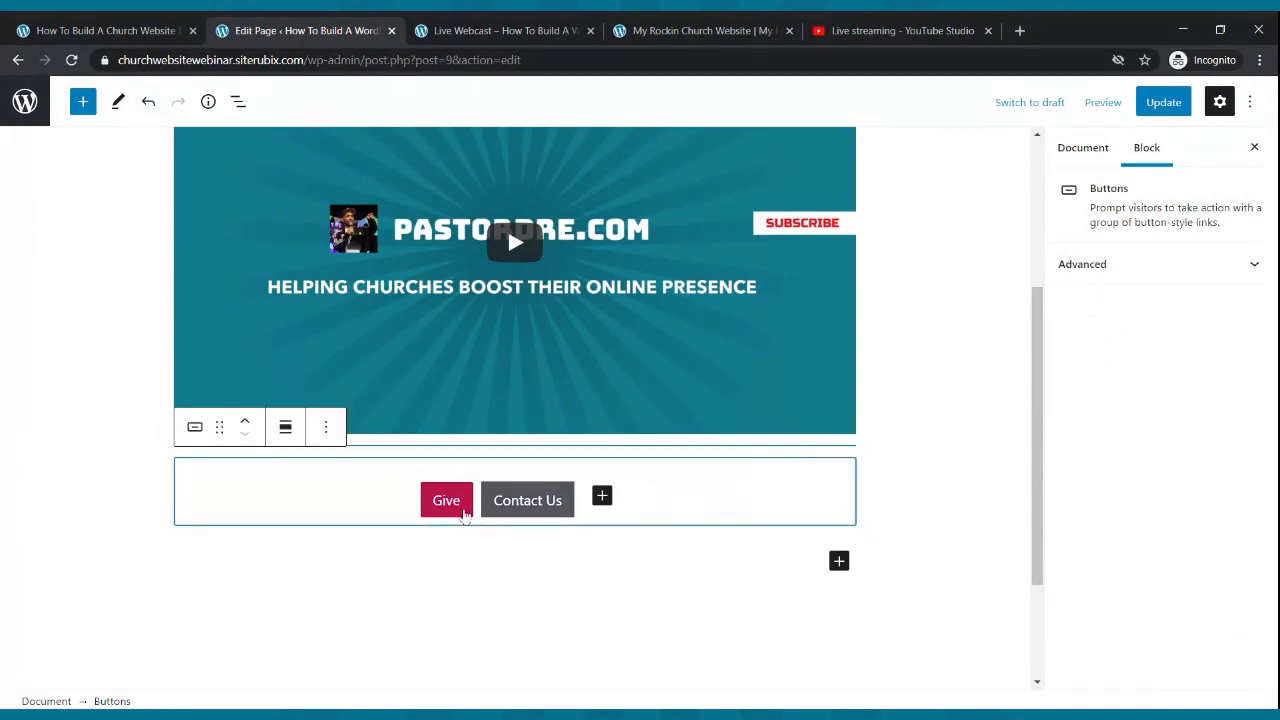
click(463, 513)
text(Now)
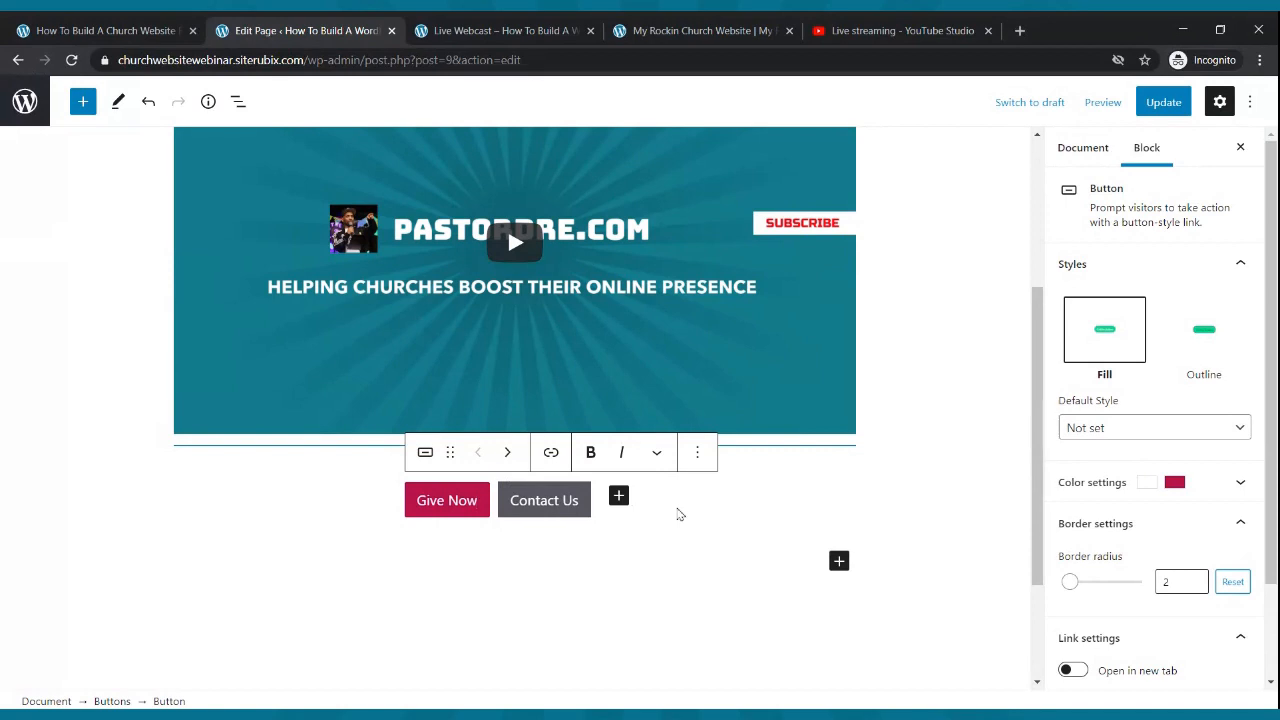
click(448, 505)
drag(480, 508, 416, 506)
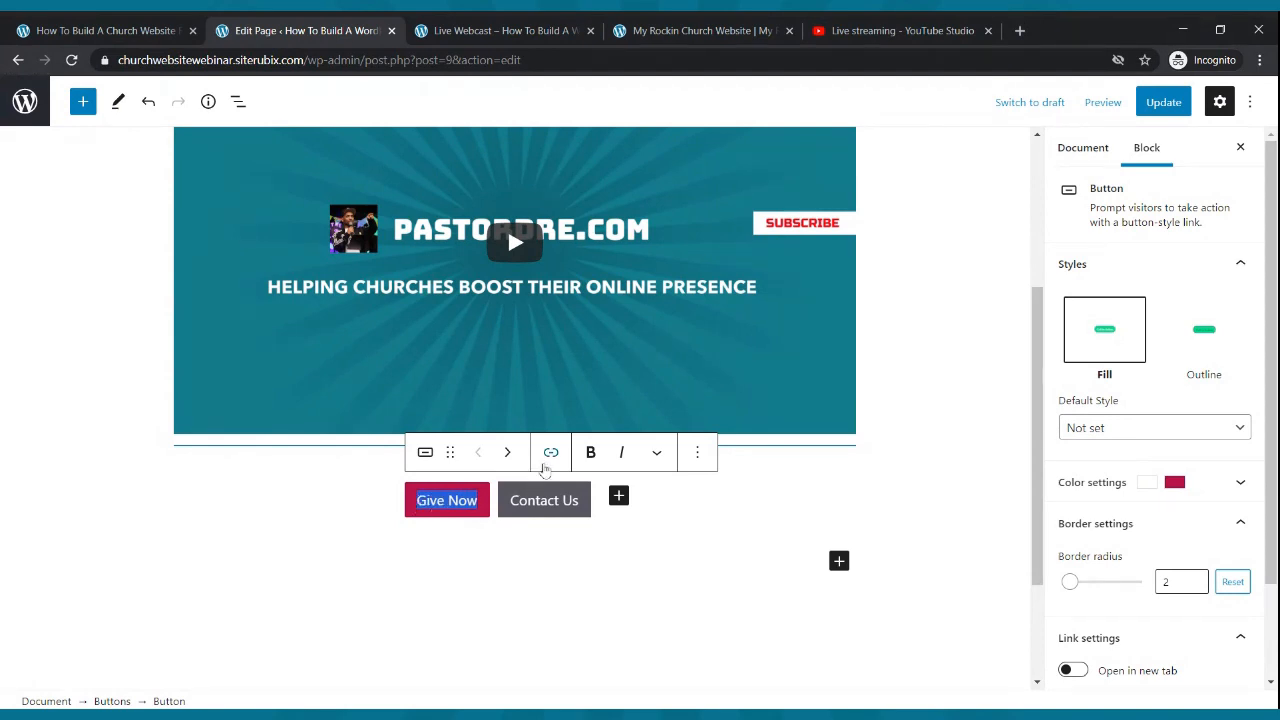
click(589, 452)
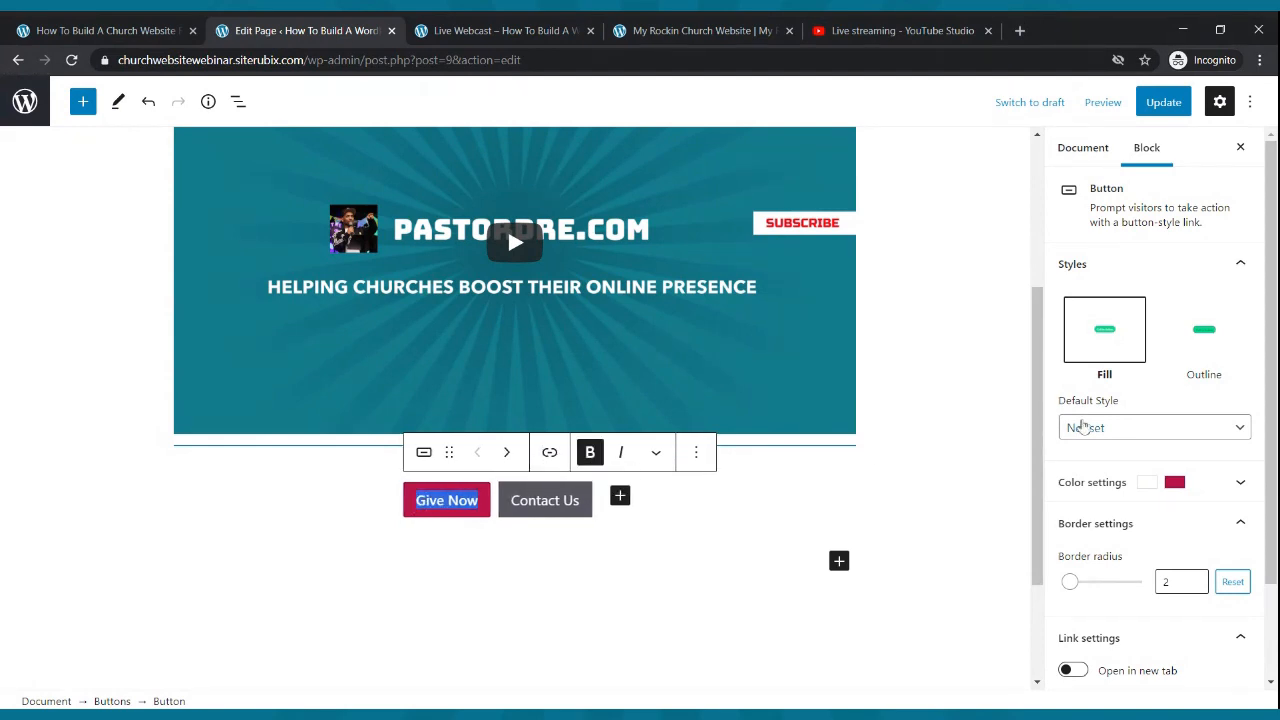
click(1089, 428)
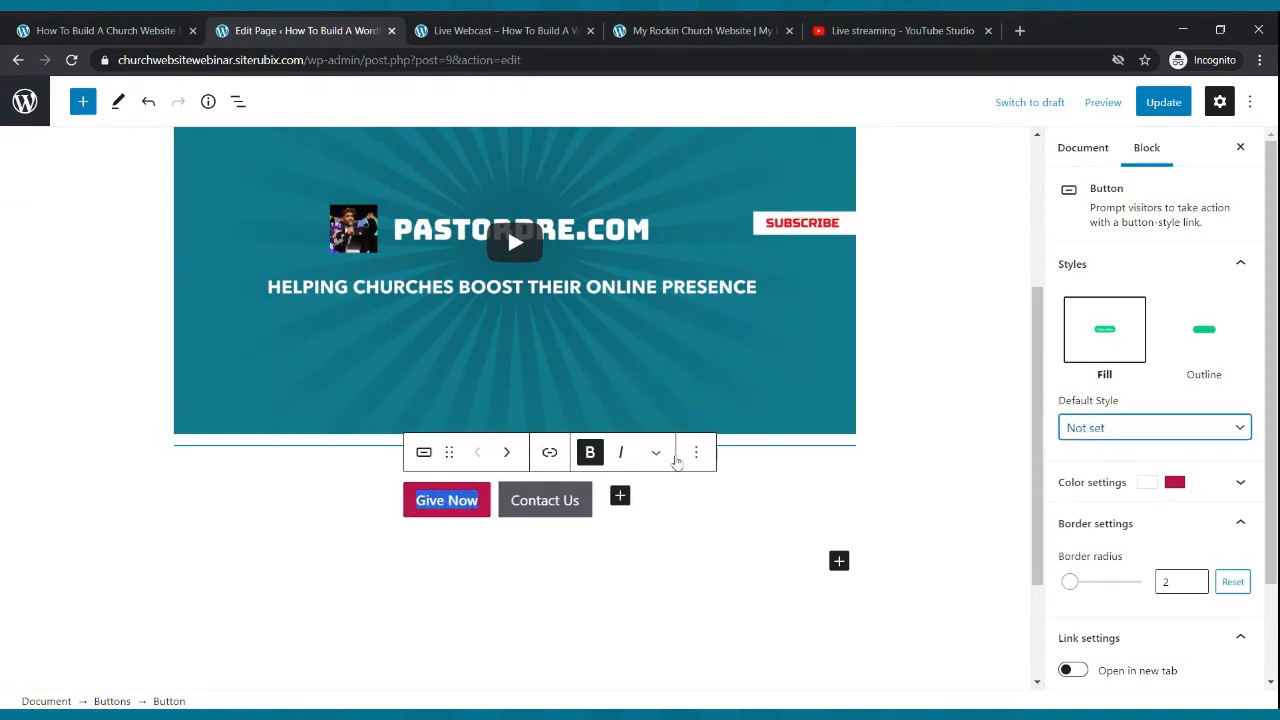
- Make the Contact Us button label bold
click(558, 514)
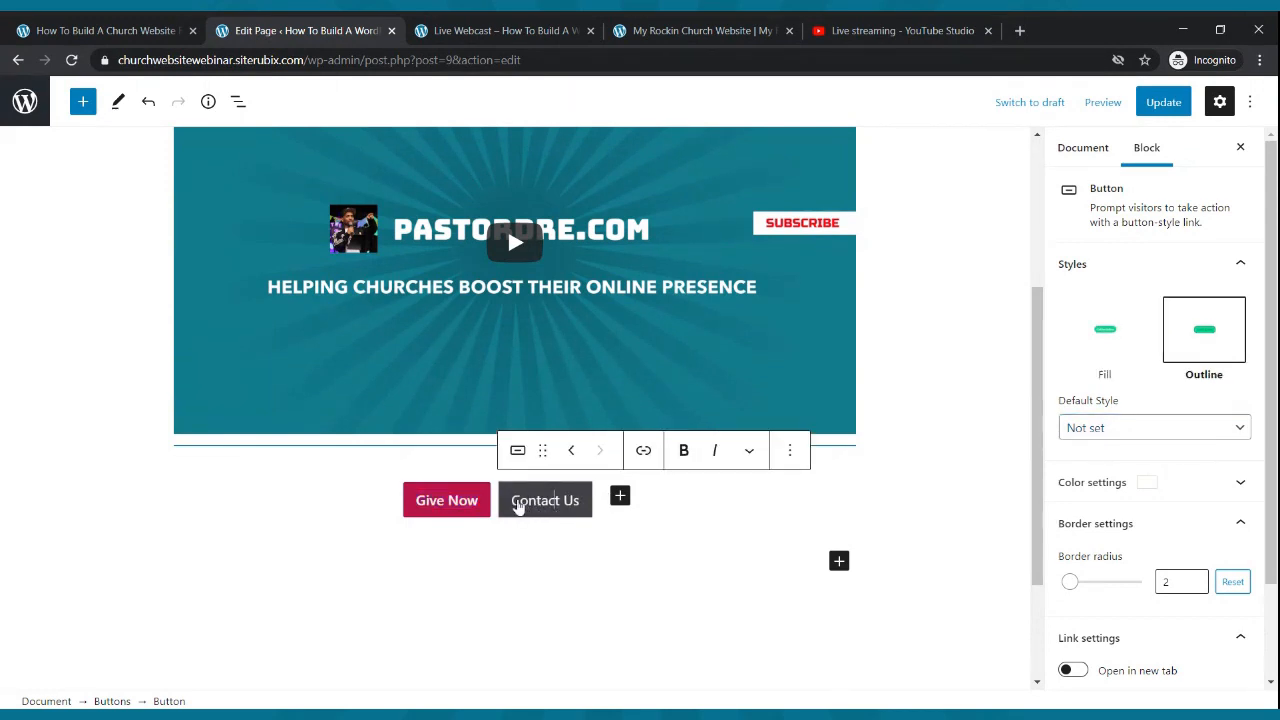
drag(513, 503, 580, 508)
click(684, 450)
click(698, 538)
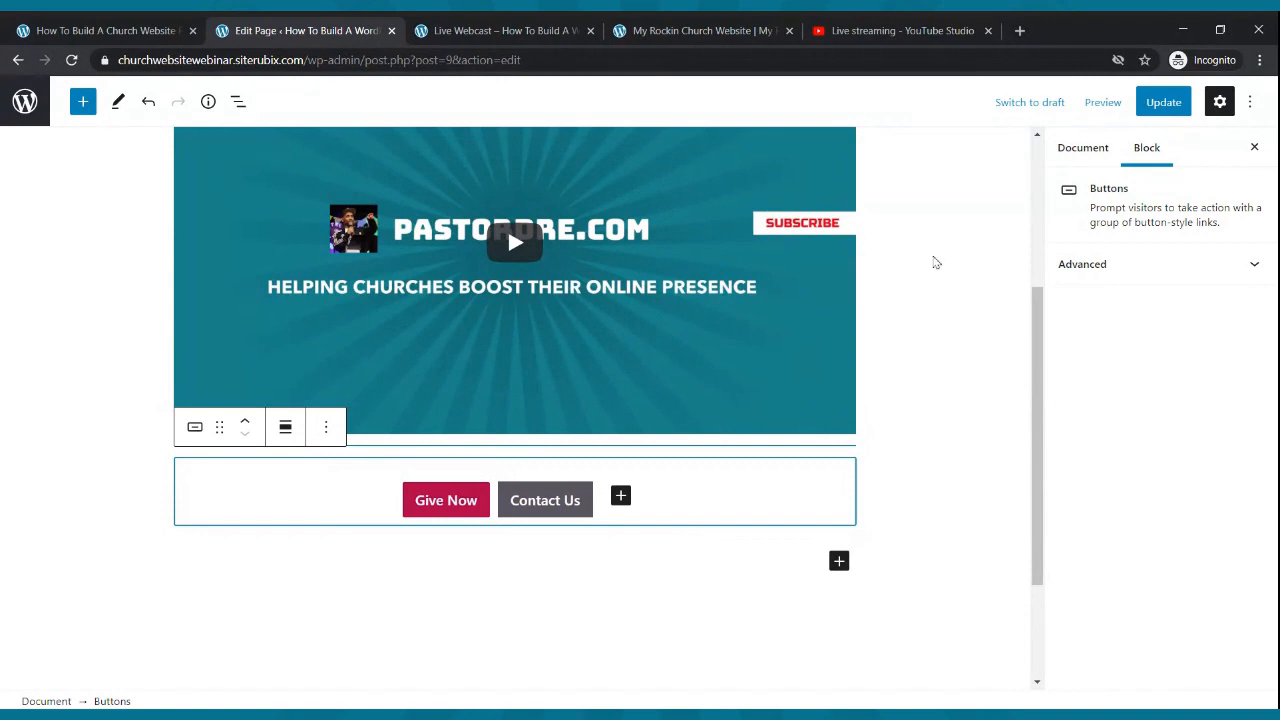
click(1160, 106)
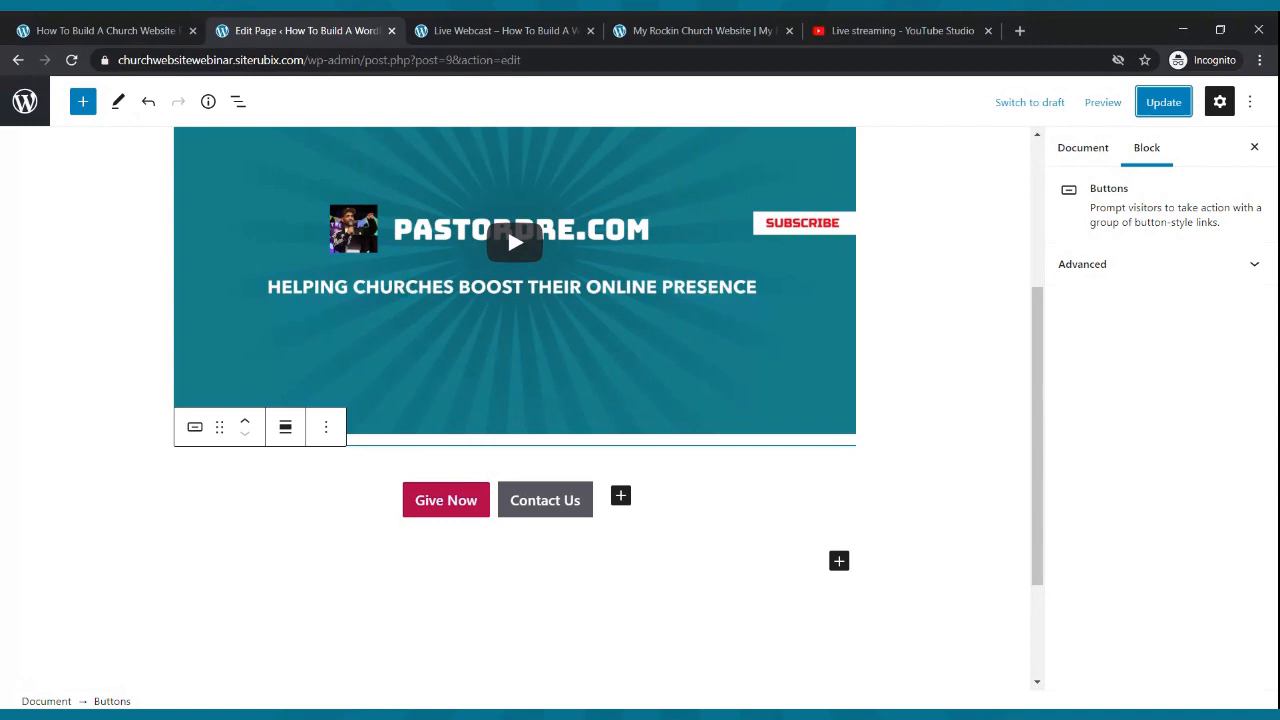
click(458, 517)
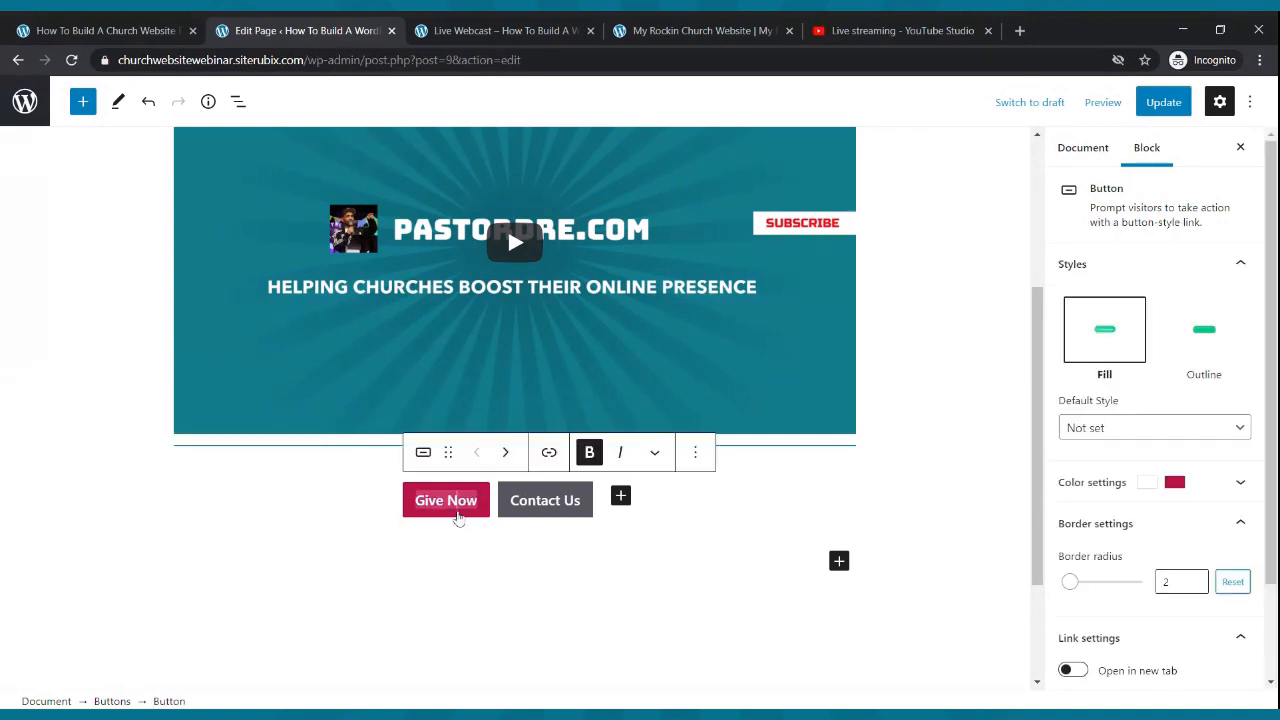
click(548, 455)
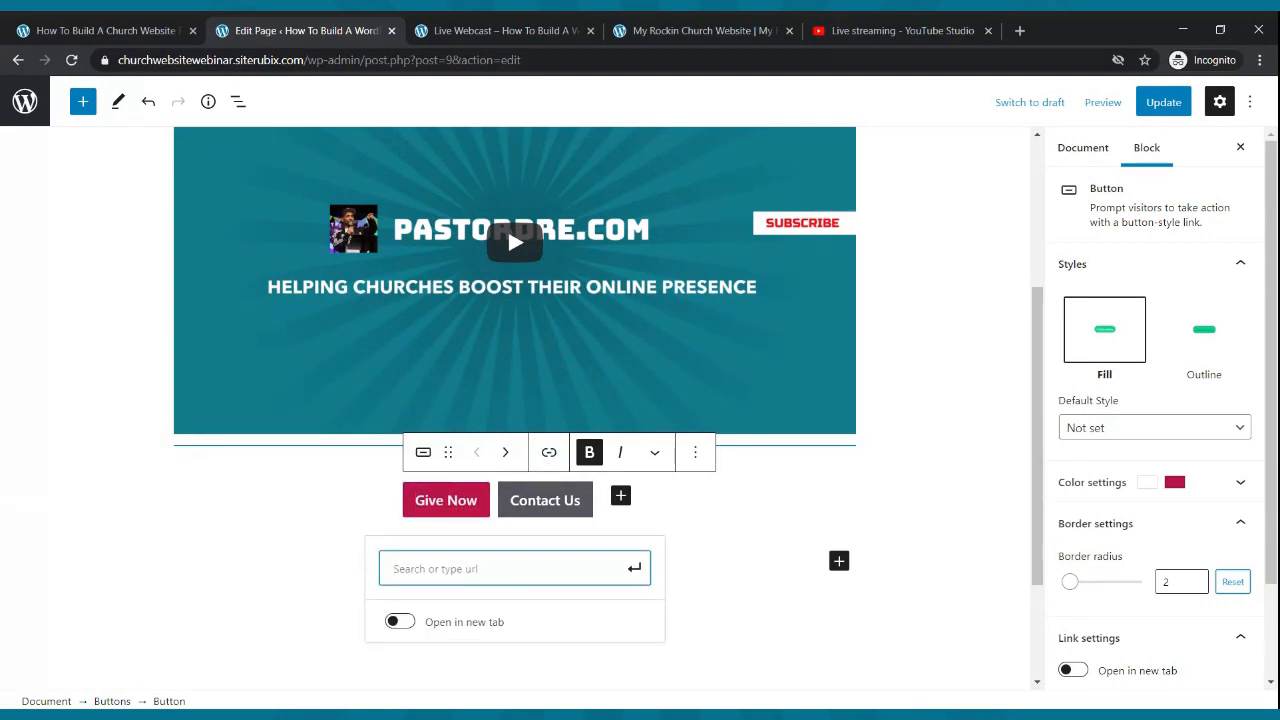
text(https://)
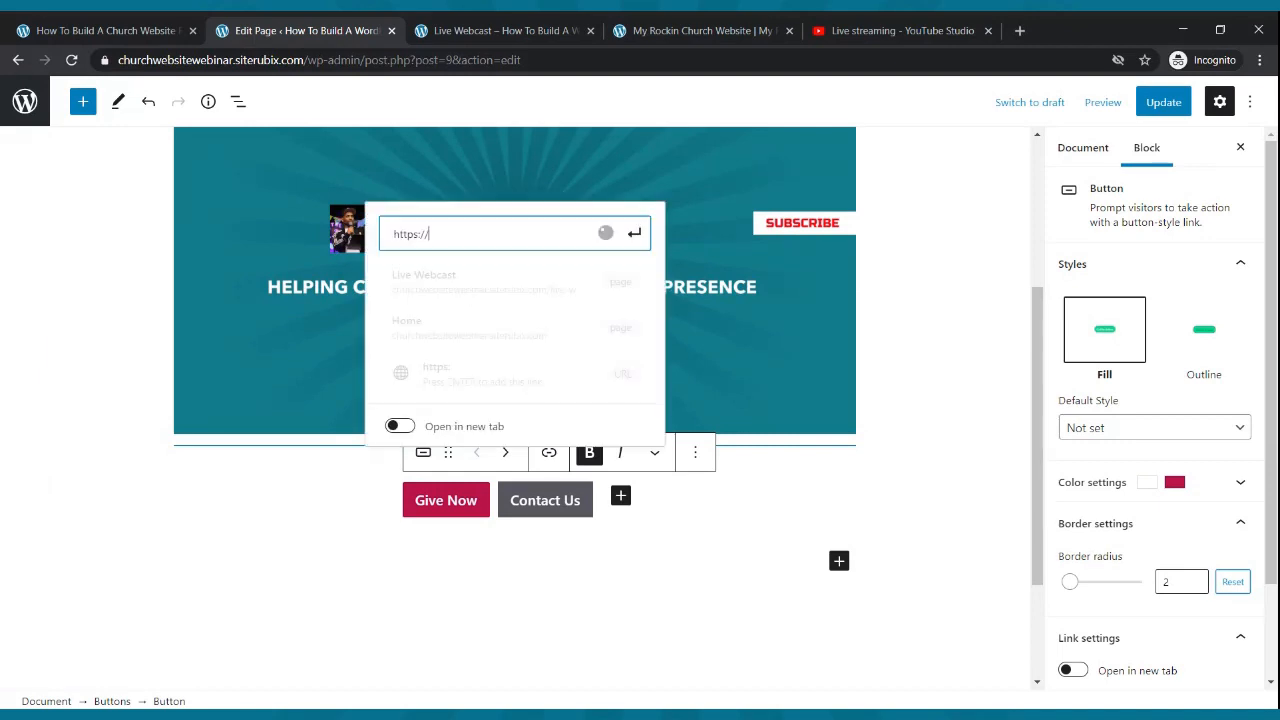
text(pas)
key(BackSpace)
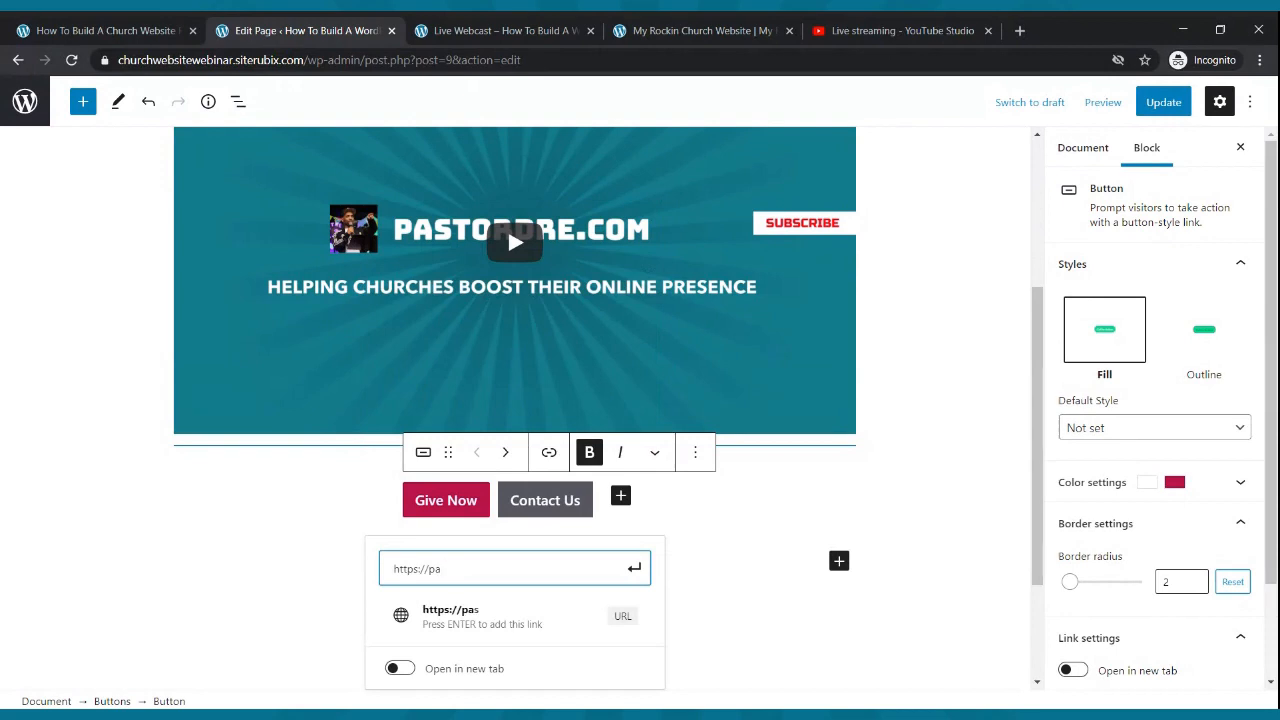
text(ypal.com)
click(634, 567)
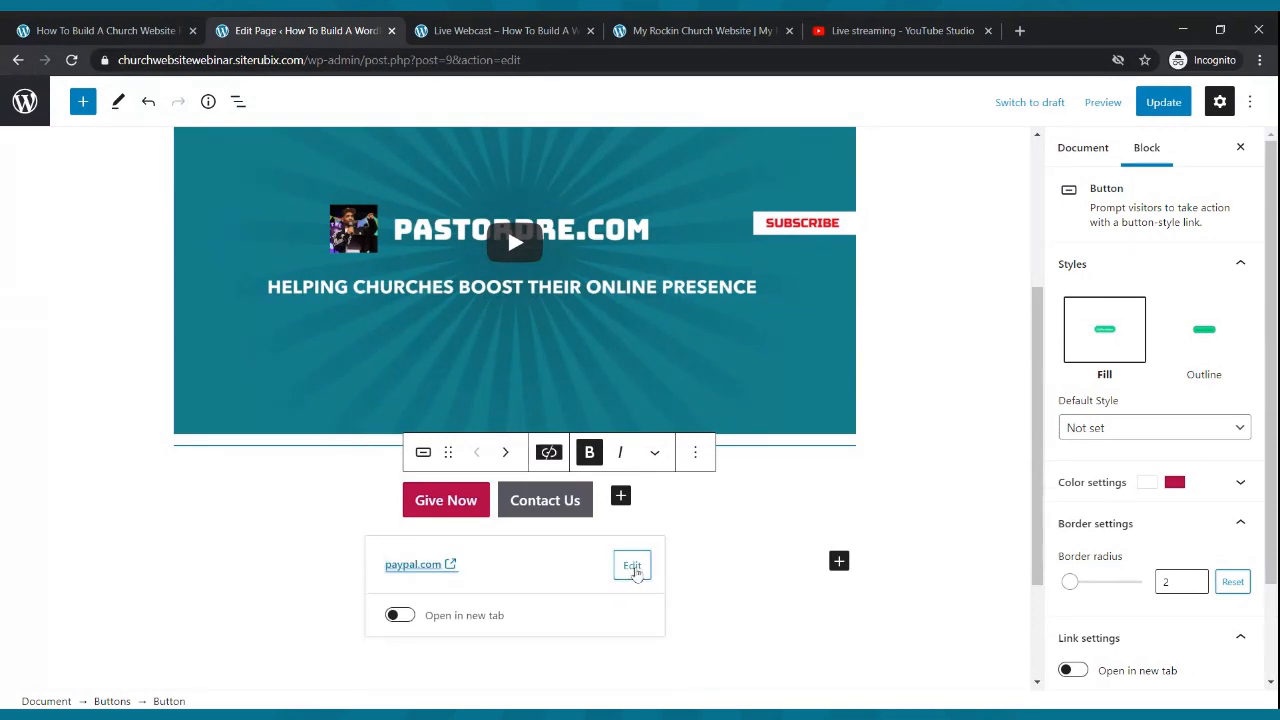
click(400, 616)
click(1155, 104)
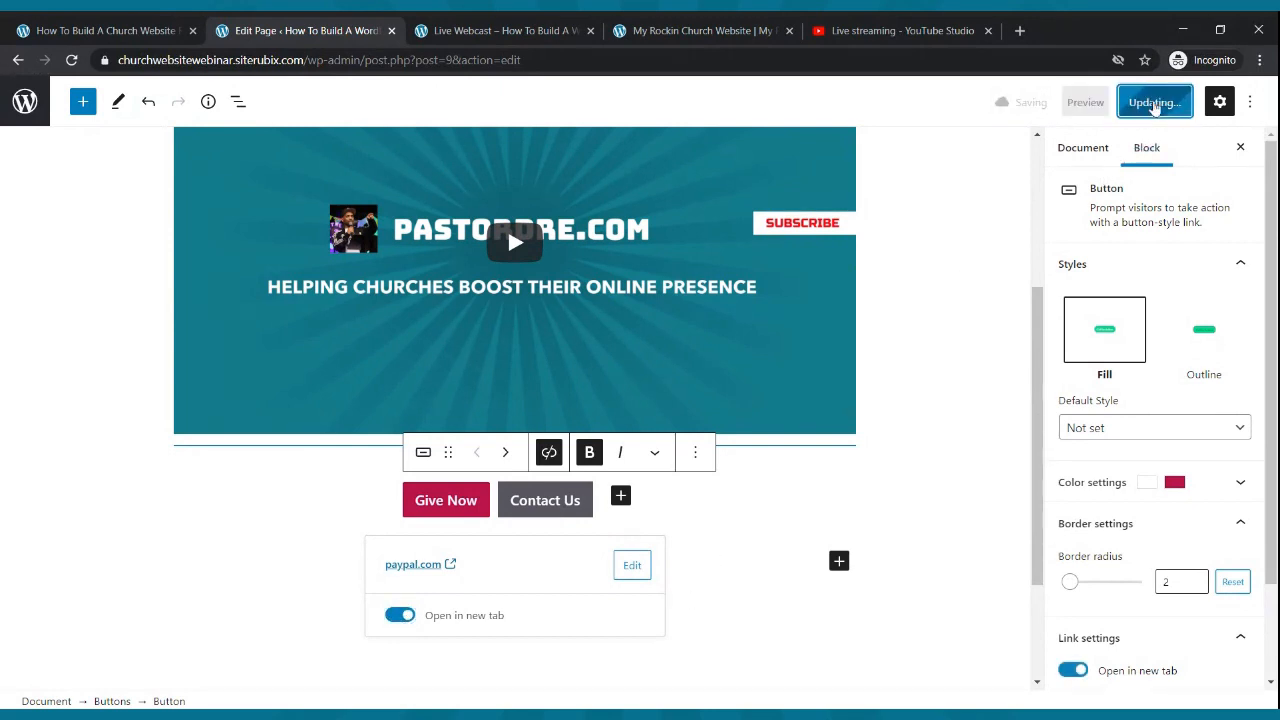
click(548, 517)
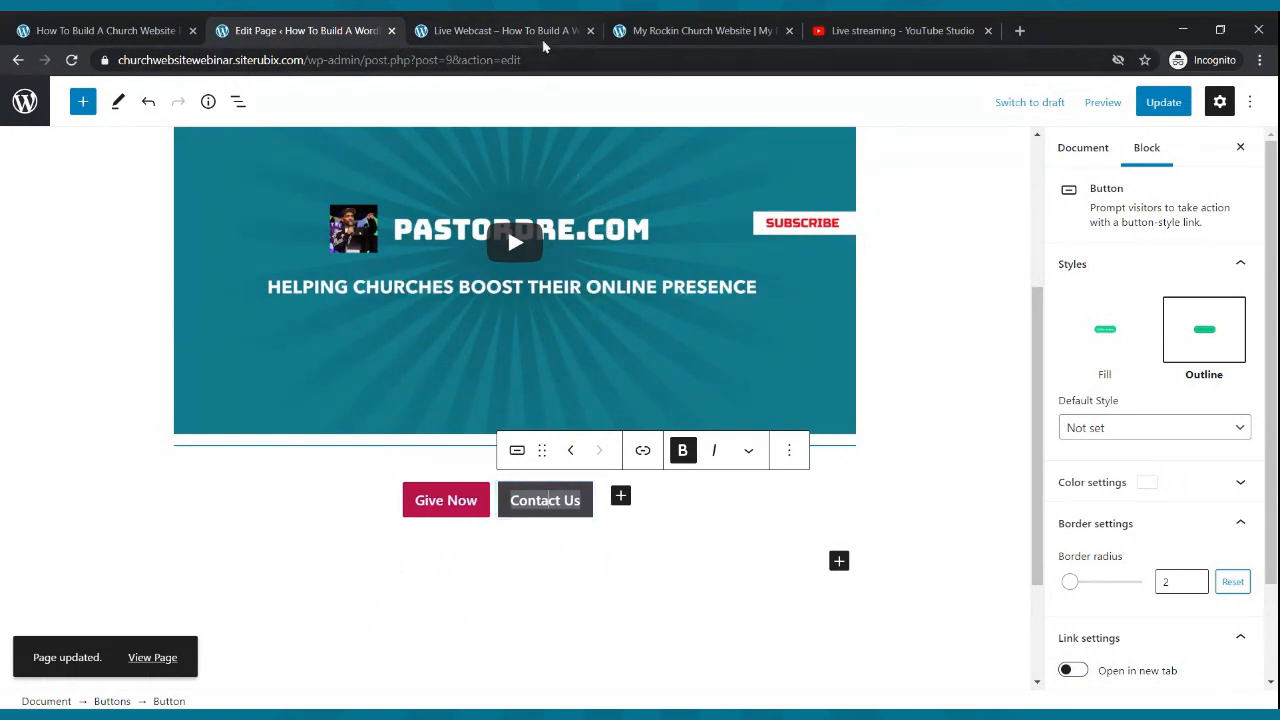
- Copy the web address of the site's live Contact Us page
click(540, 38)
click(1035, 152)
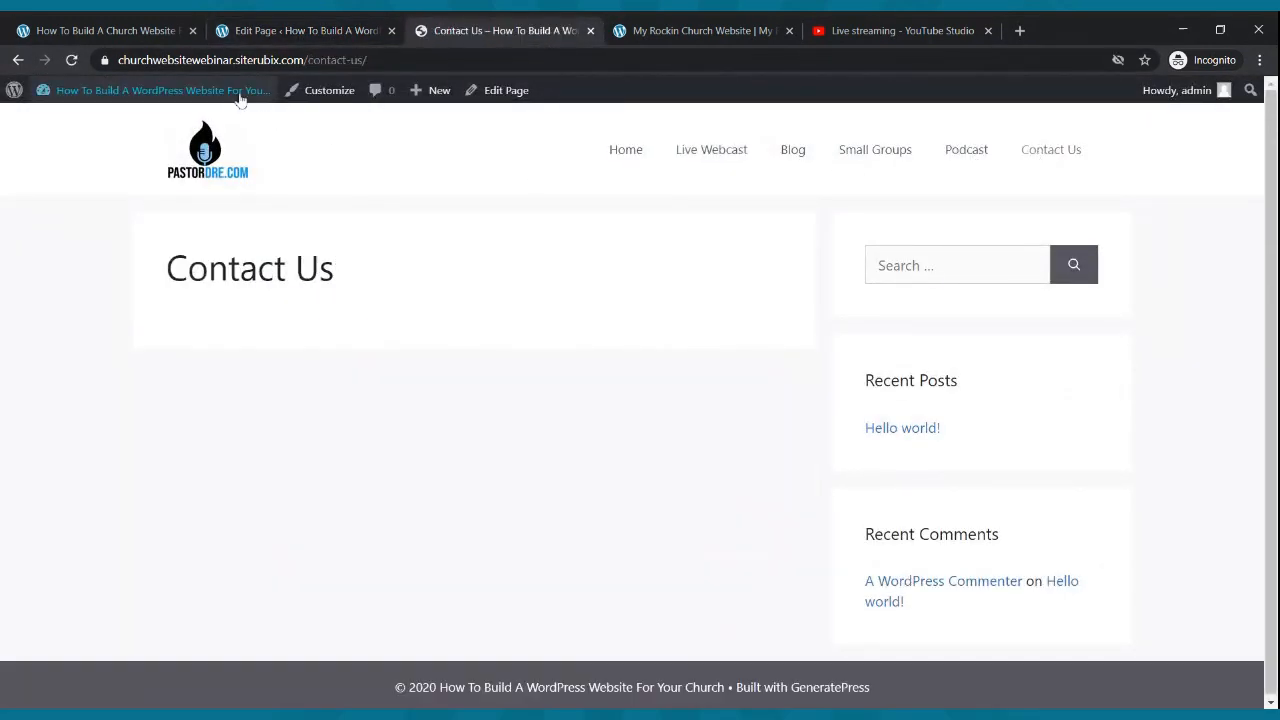
click(228, 60)
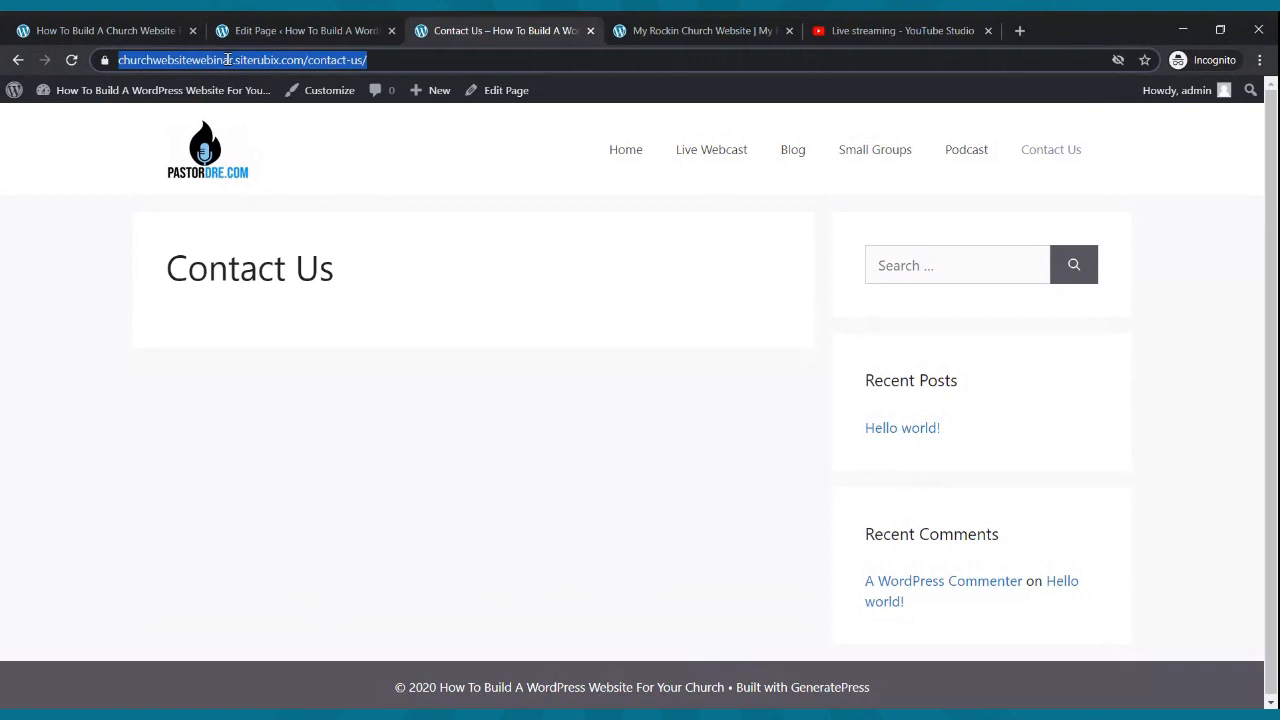
click(256, 28)
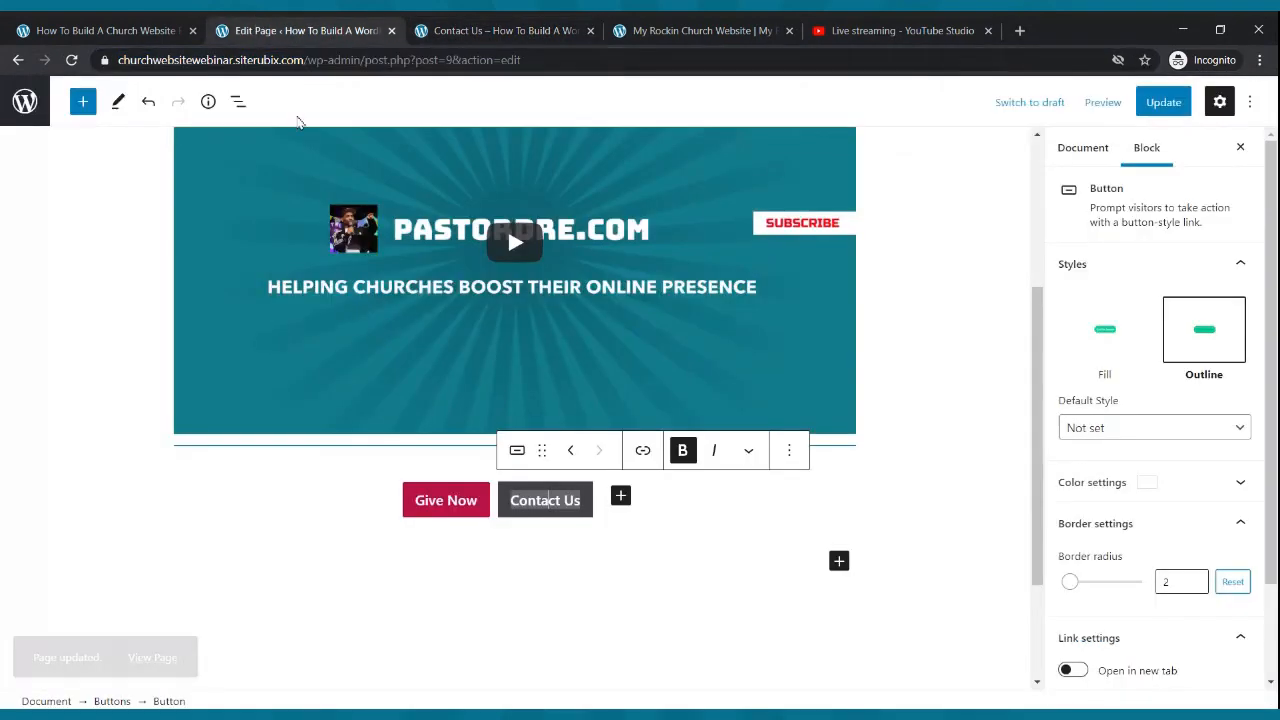
- Link the Contact Us button to the contact-us page address in a new tab and update
click(581, 518)
click(643, 451)
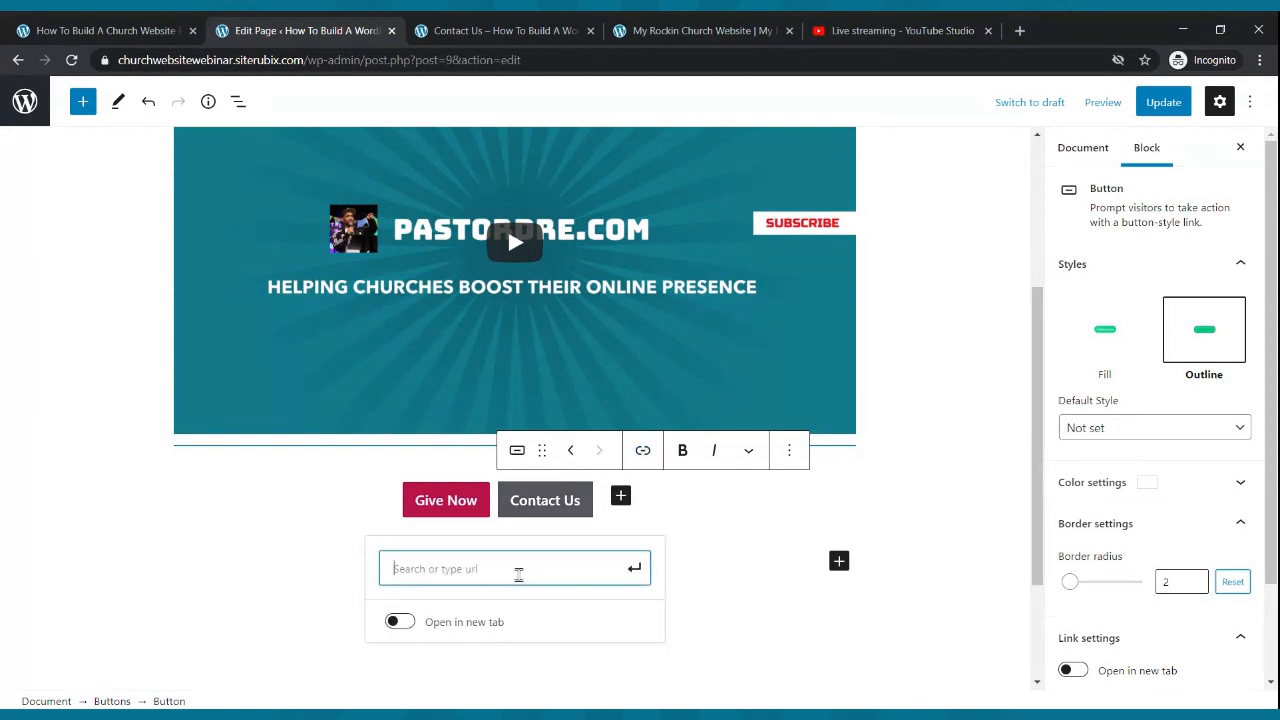
key(ctrl+v)
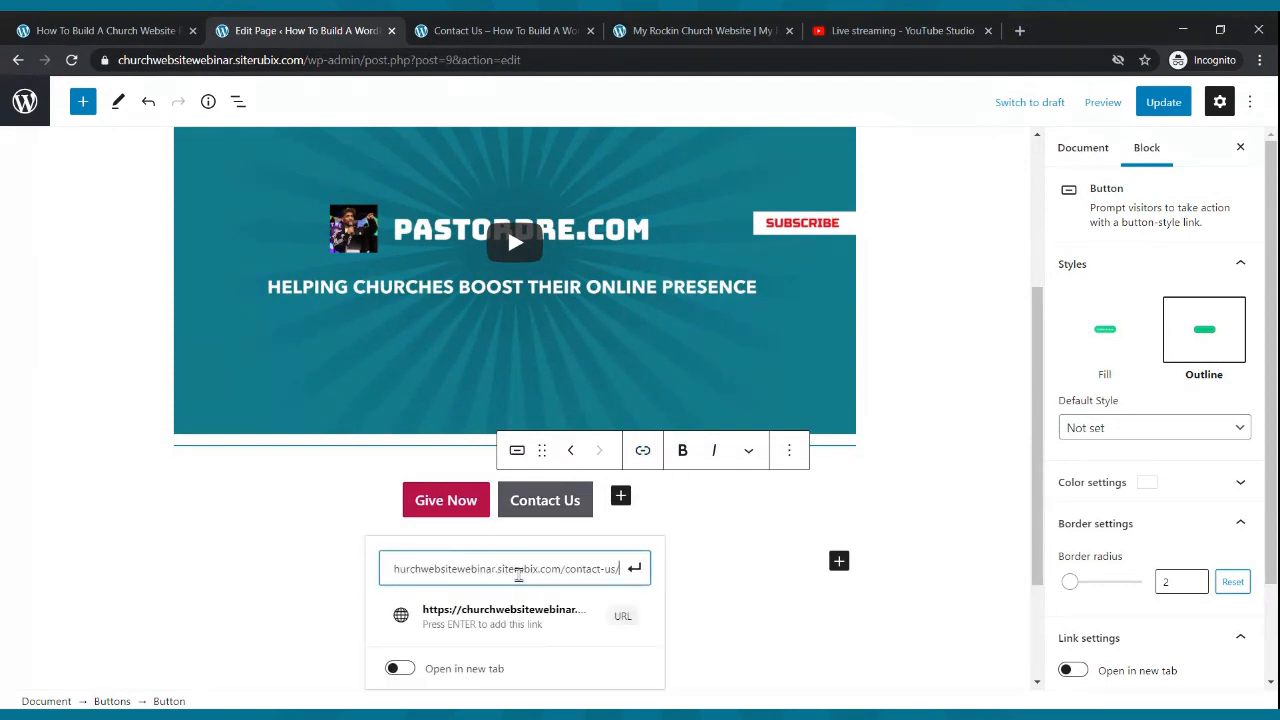
click(634, 567)
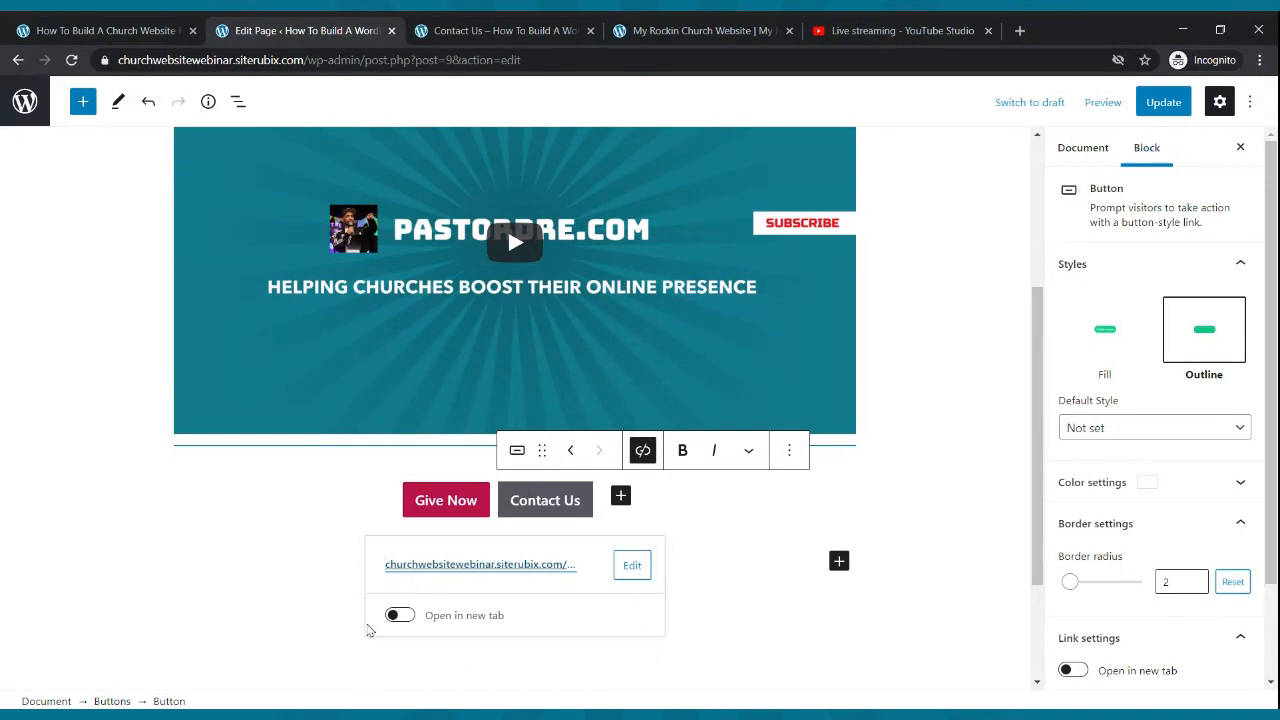
click(402, 617)
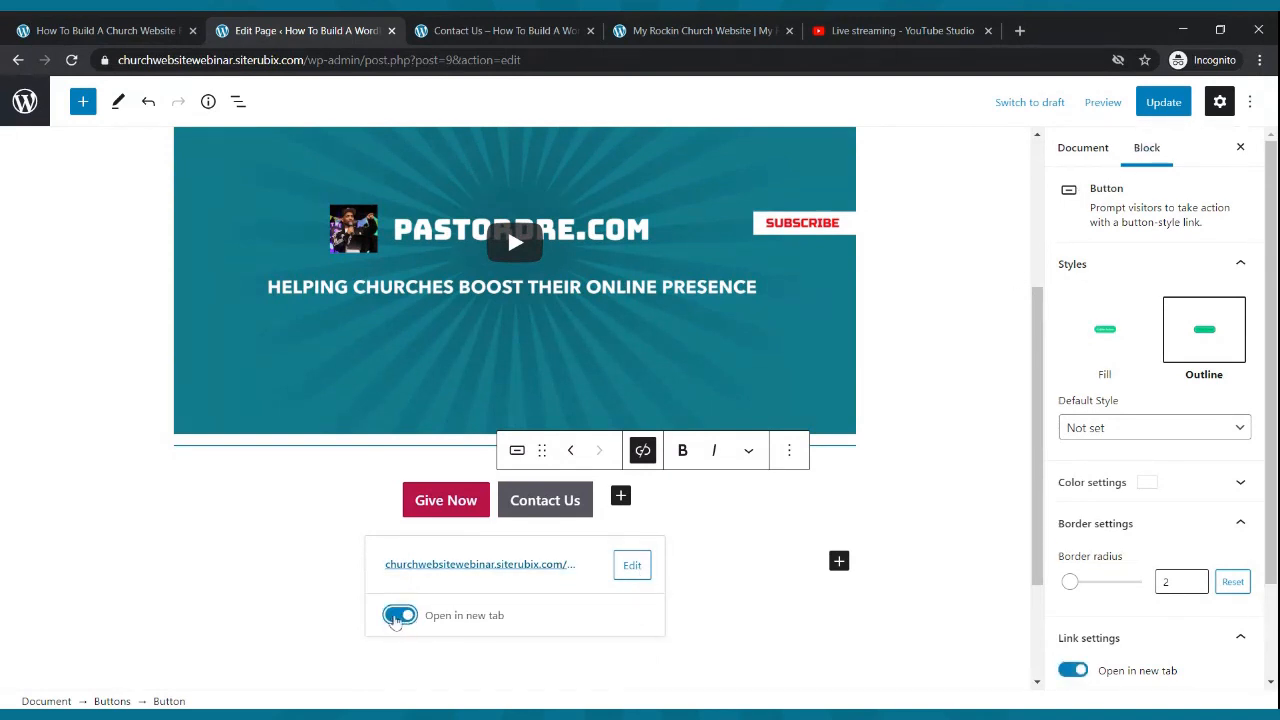
click(1162, 102)
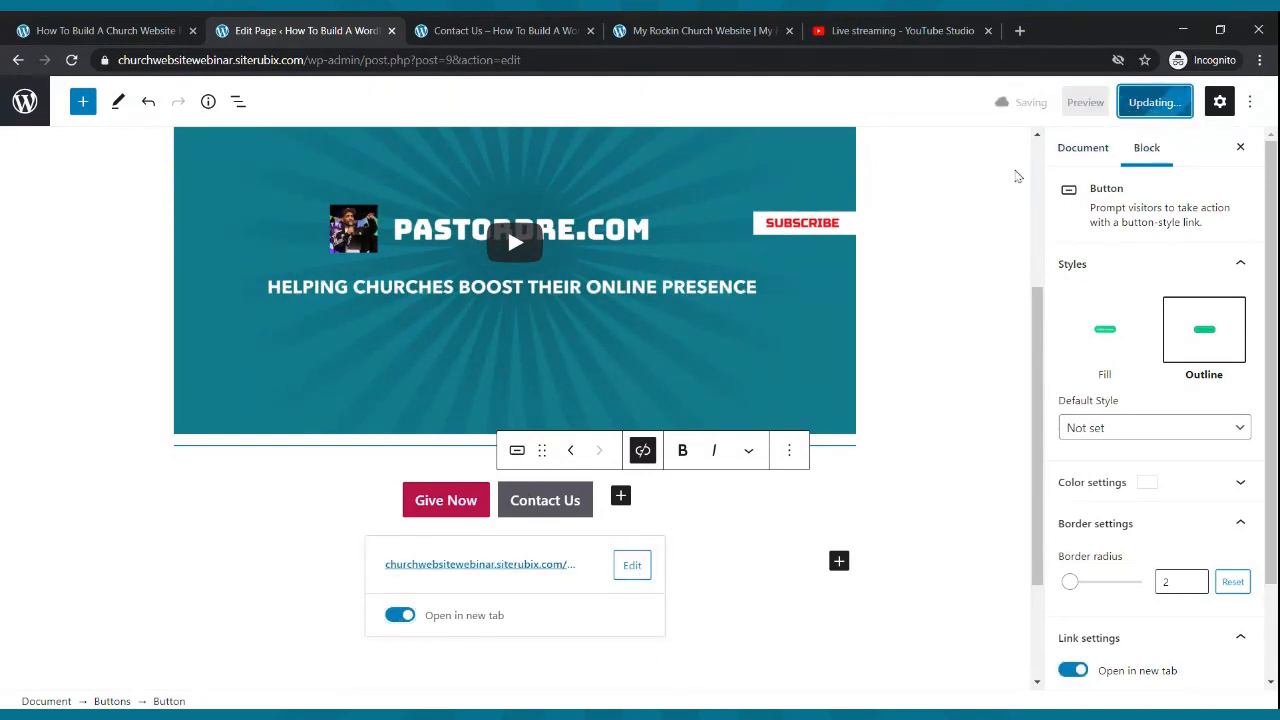
click(500, 31)
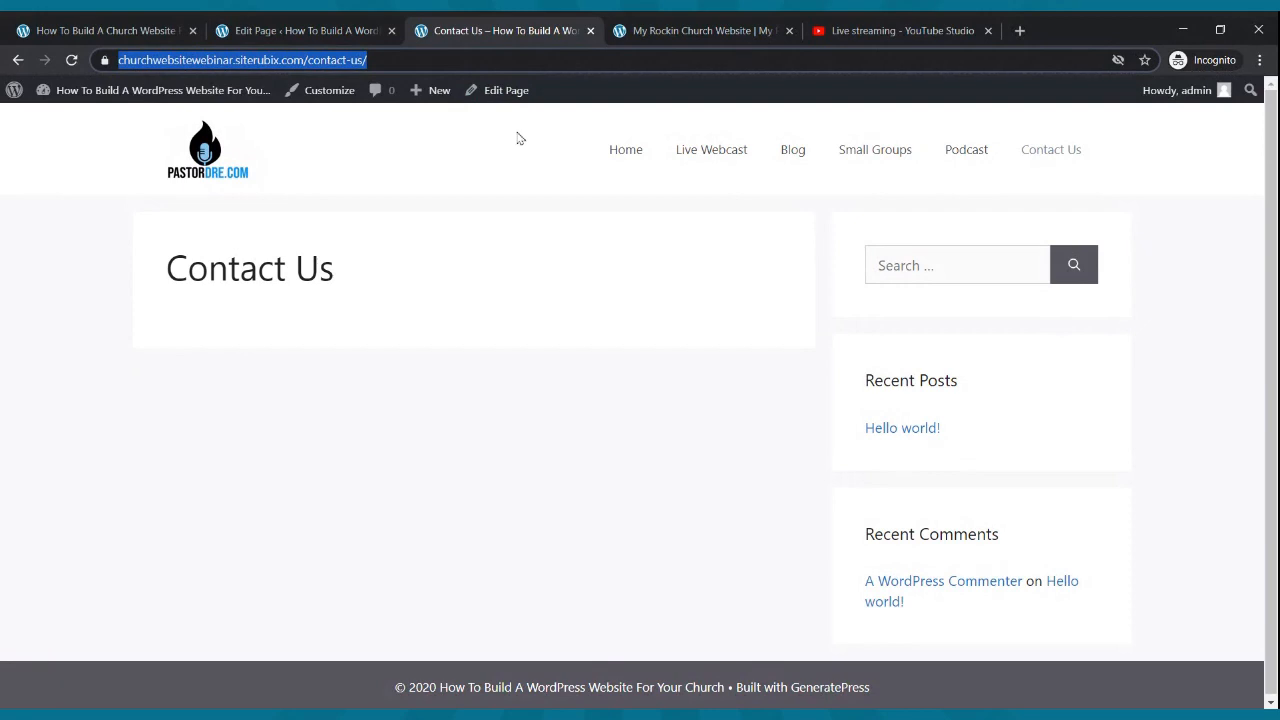
- On the live Live Webcast page, confirm Give Now opens PayPal in a new tab, then close it
click(736, 160)
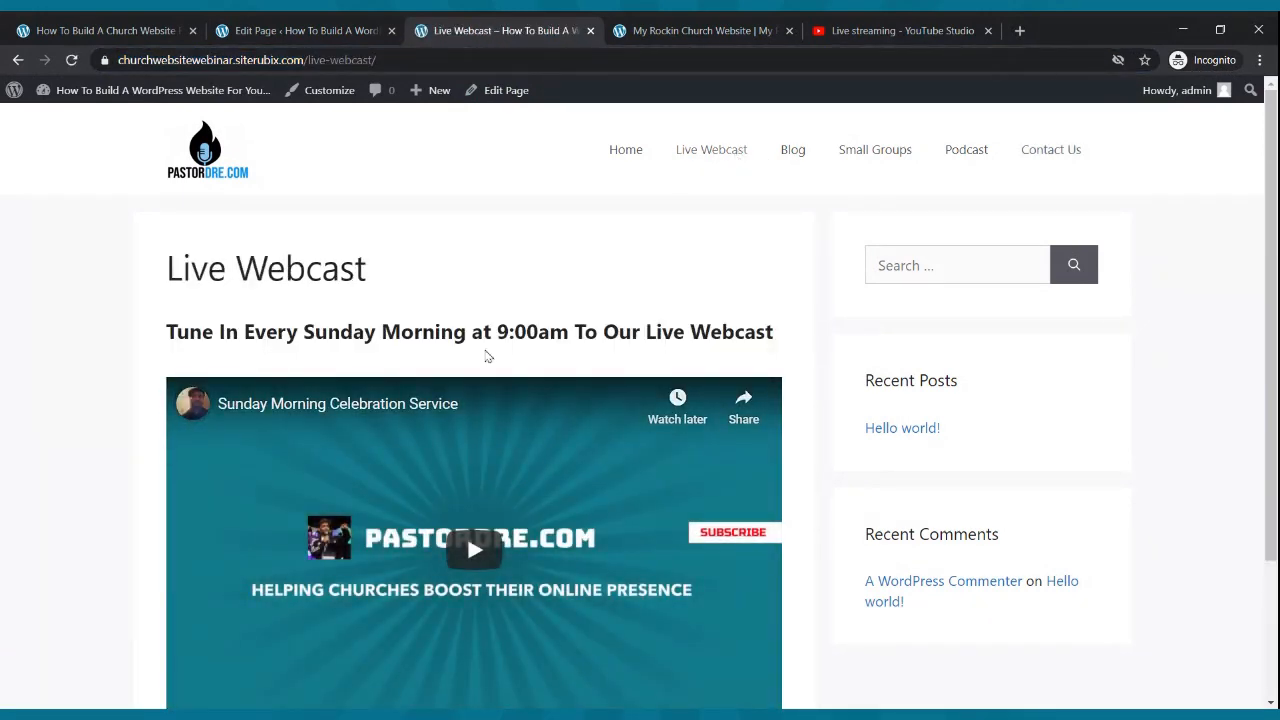
scroll(585, 332, down, 2)
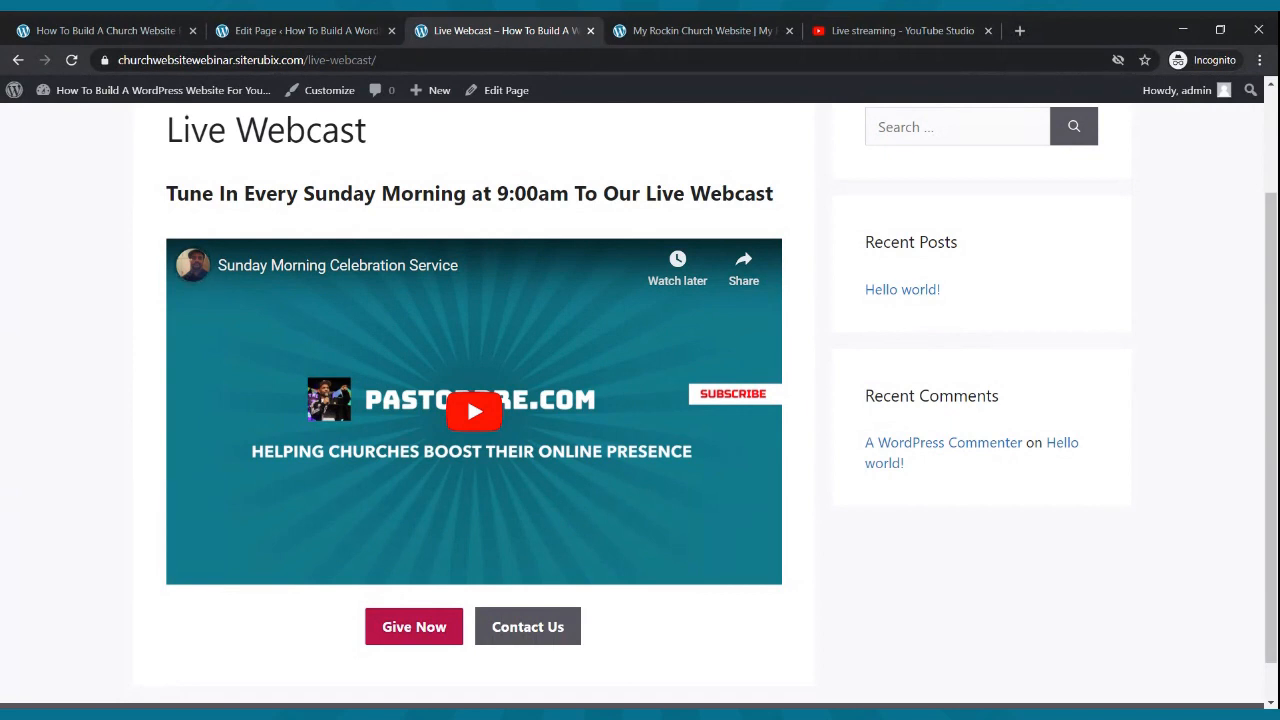
scroll(483, 383, down, 1)
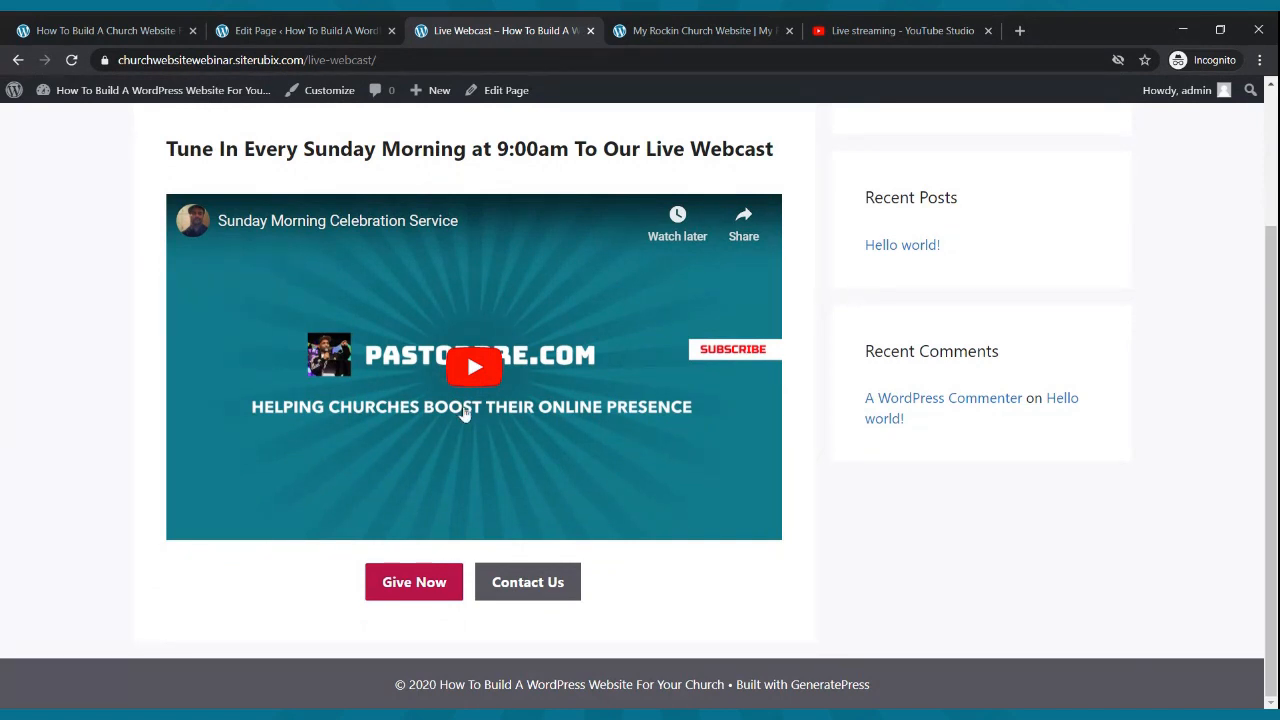
click(424, 600)
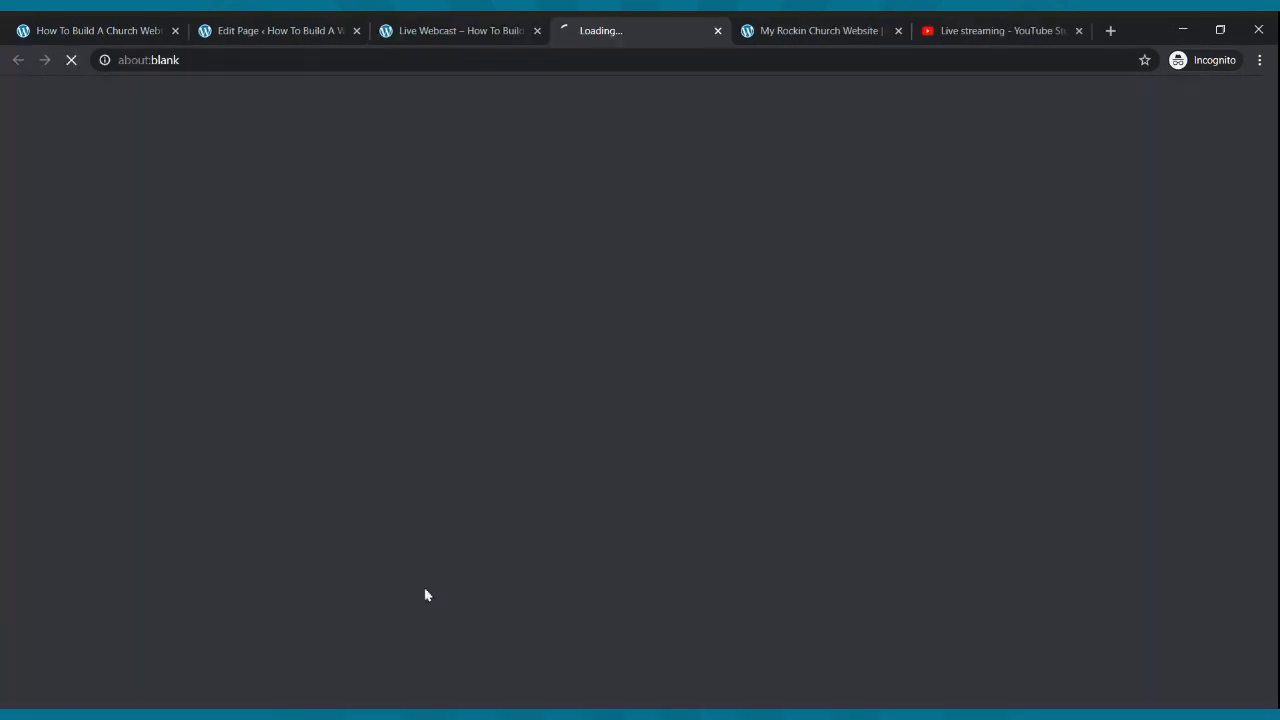
click(505, 32)
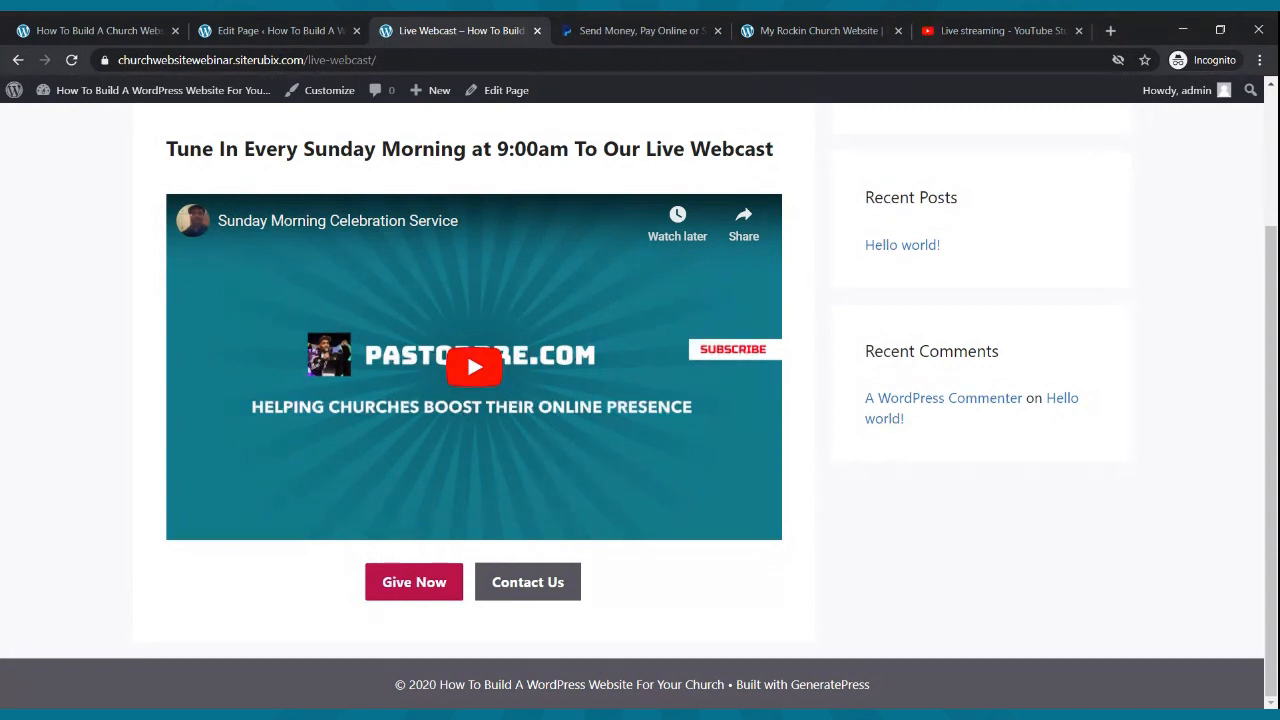
click(582, 34)
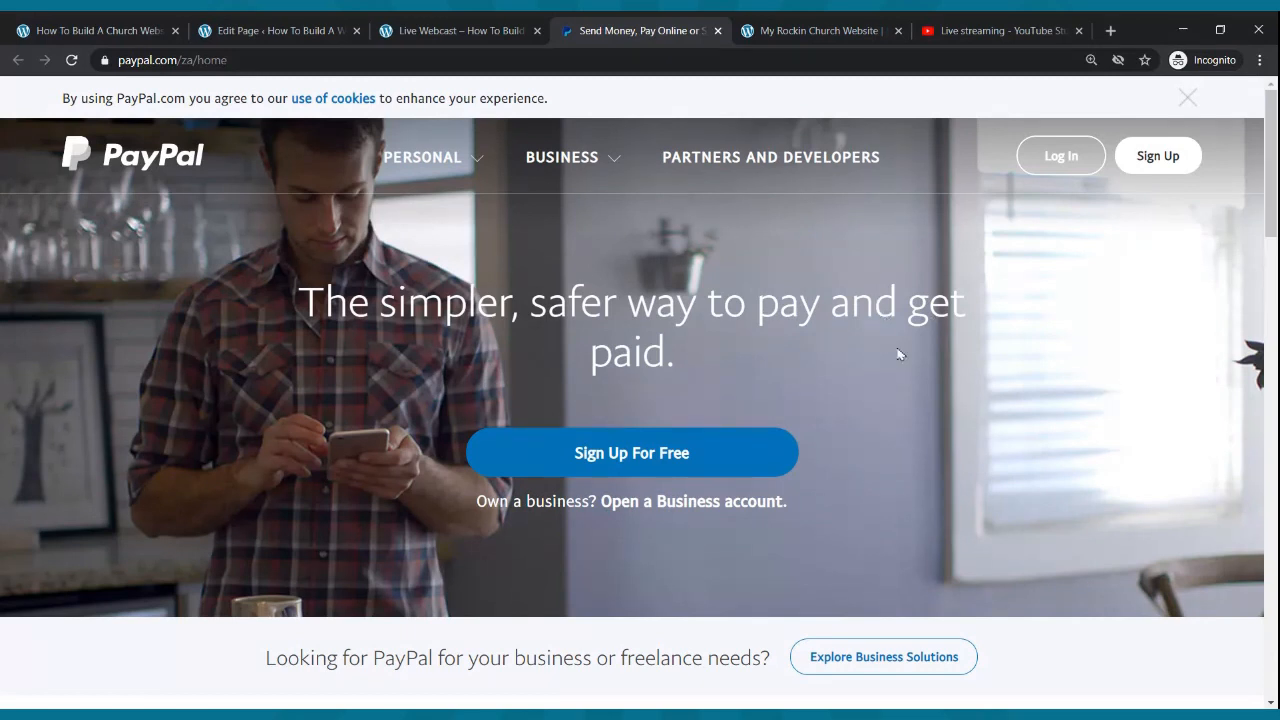
click(717, 31)
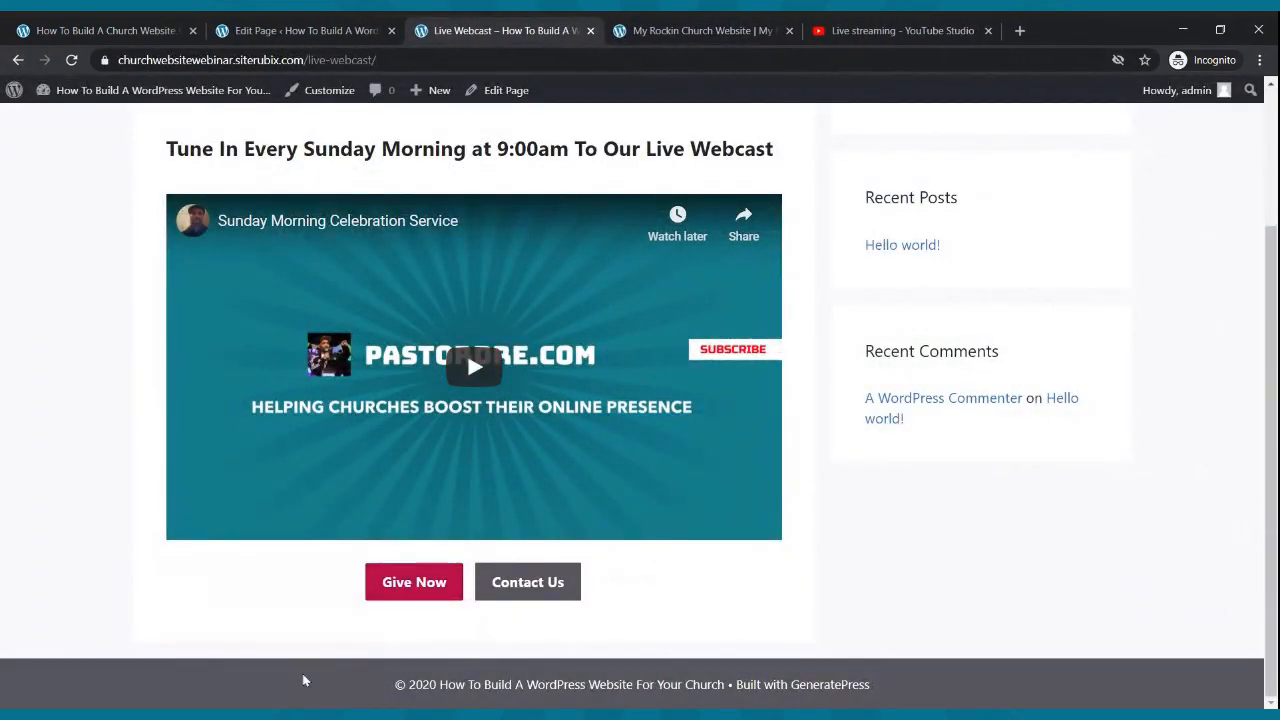
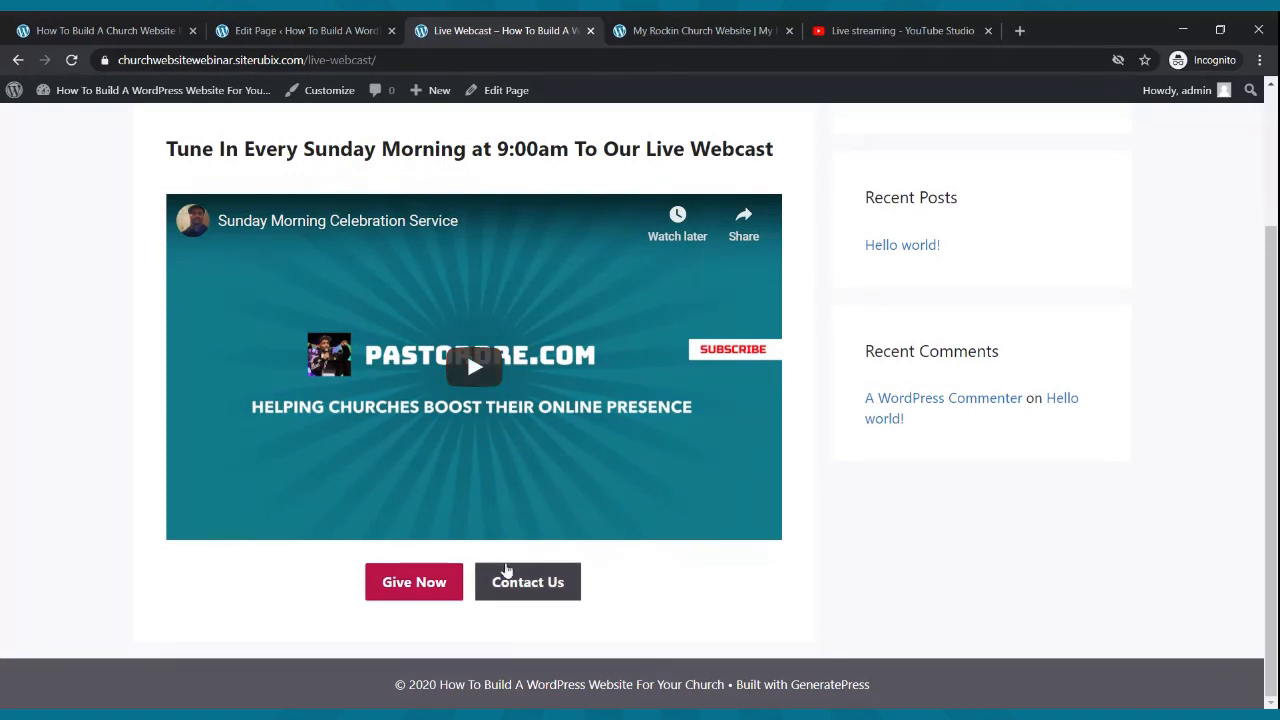
- Check that the Contact Us button opens the Contact Us page, then close that page
click(536, 598)
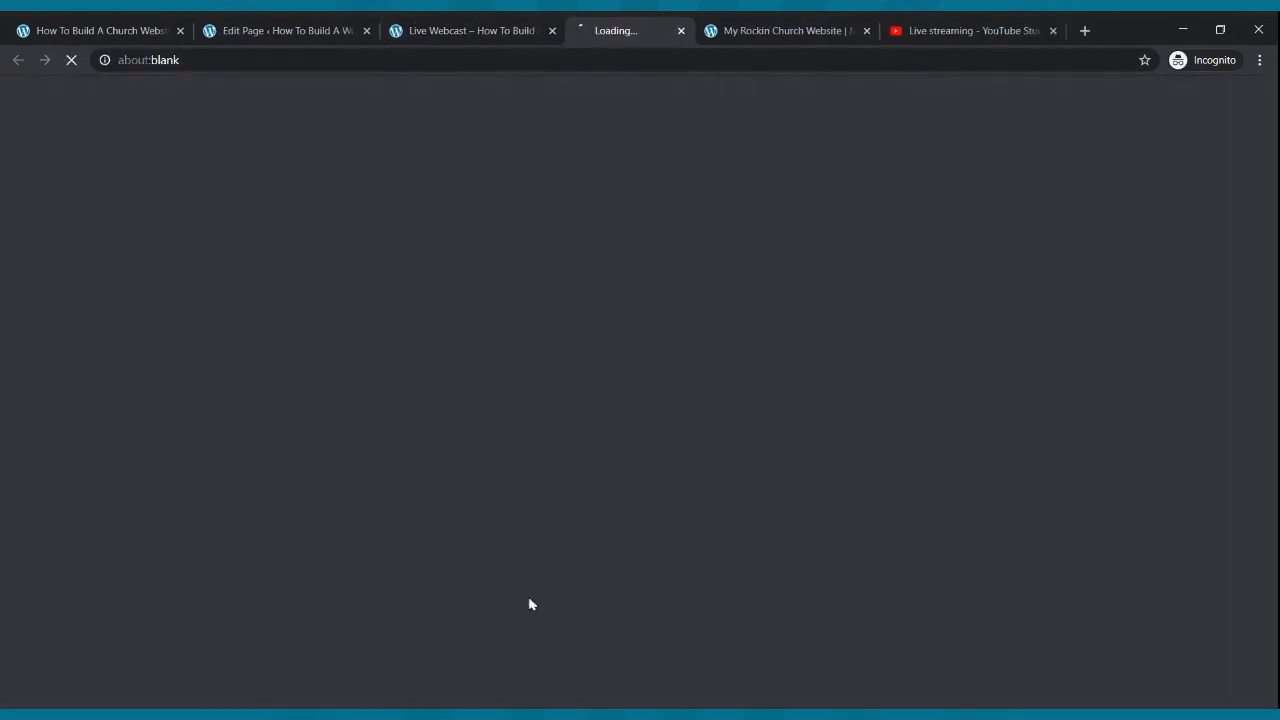
click(478, 25)
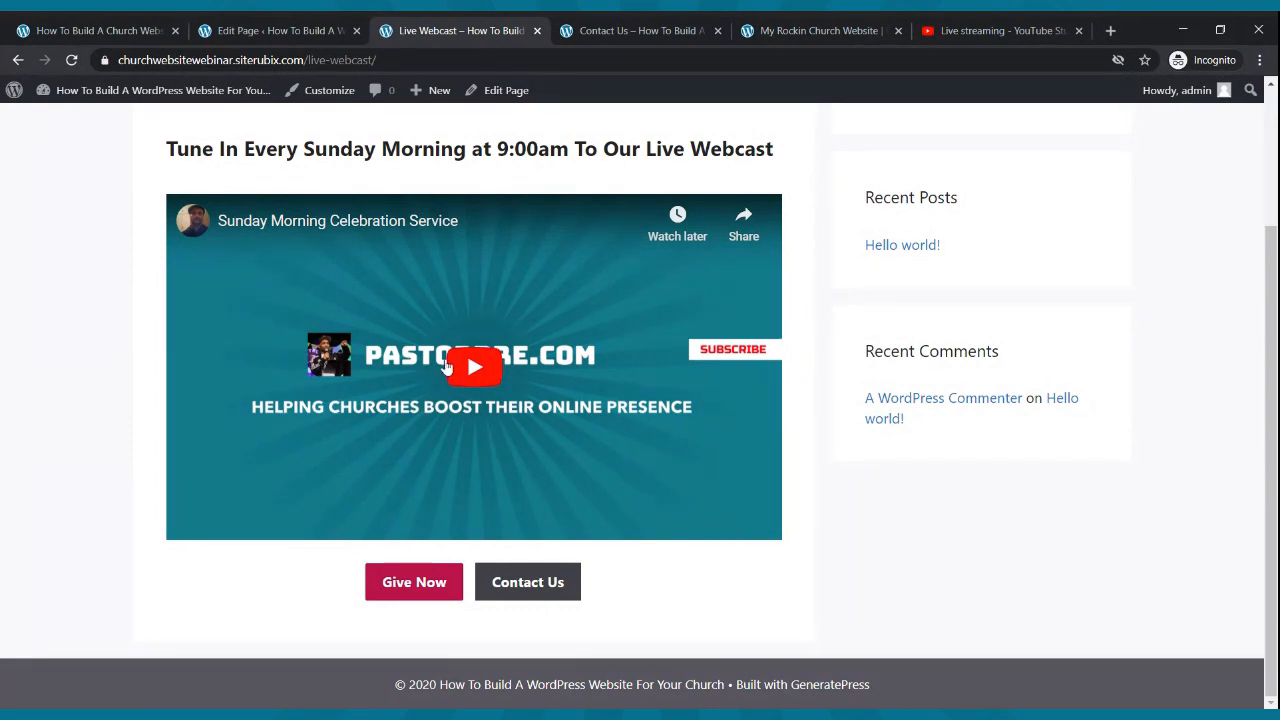
click(600, 30)
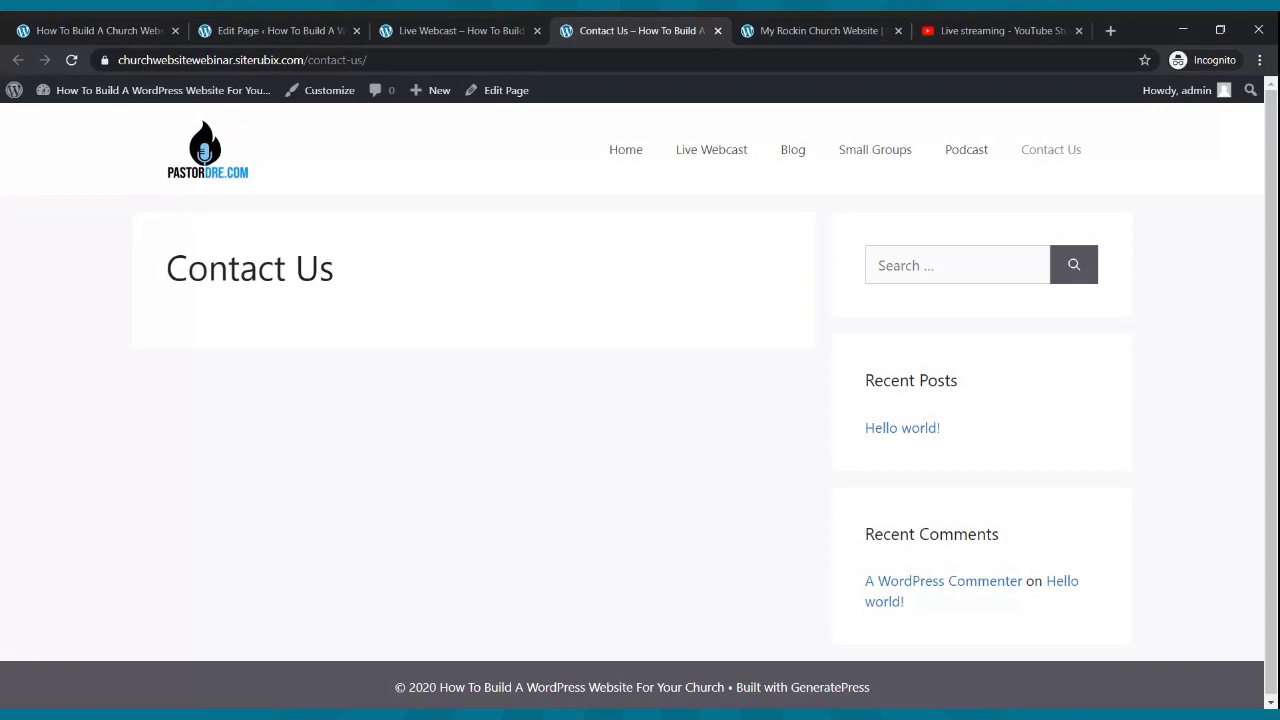
click(717, 36)
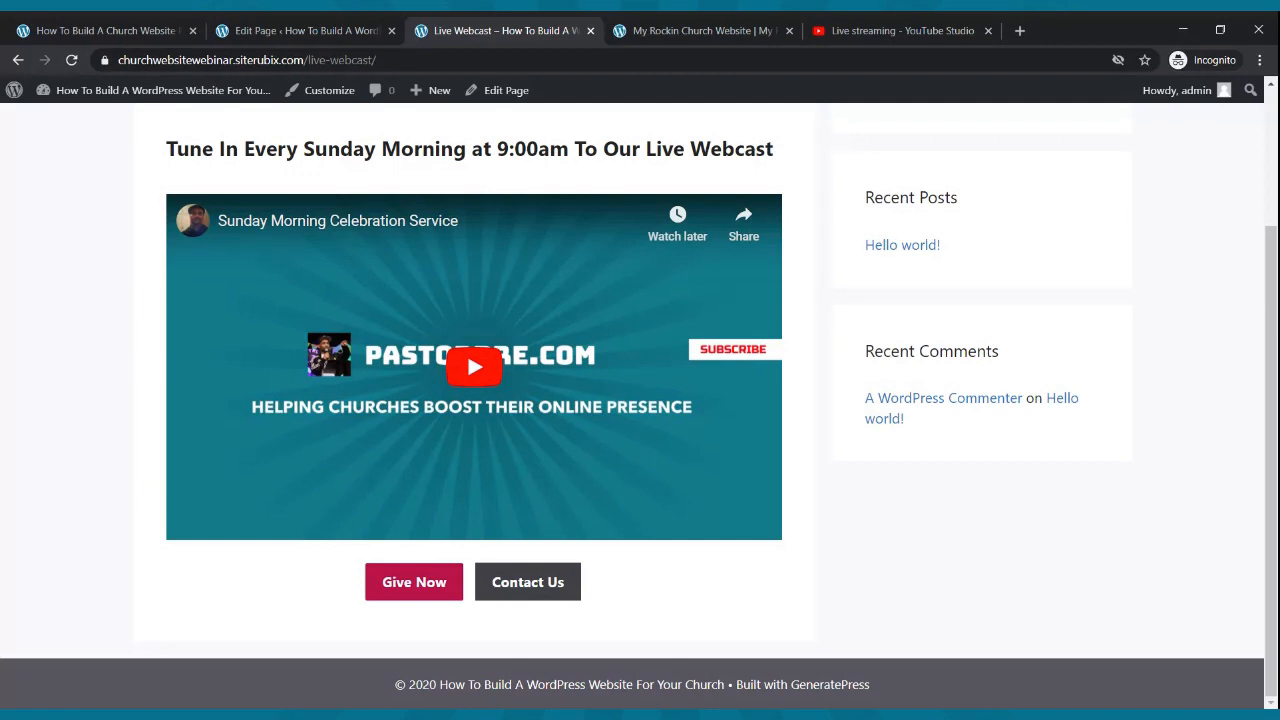
- Look over the live site, then save the Live Webcast page edits with Update
click(277, 28)
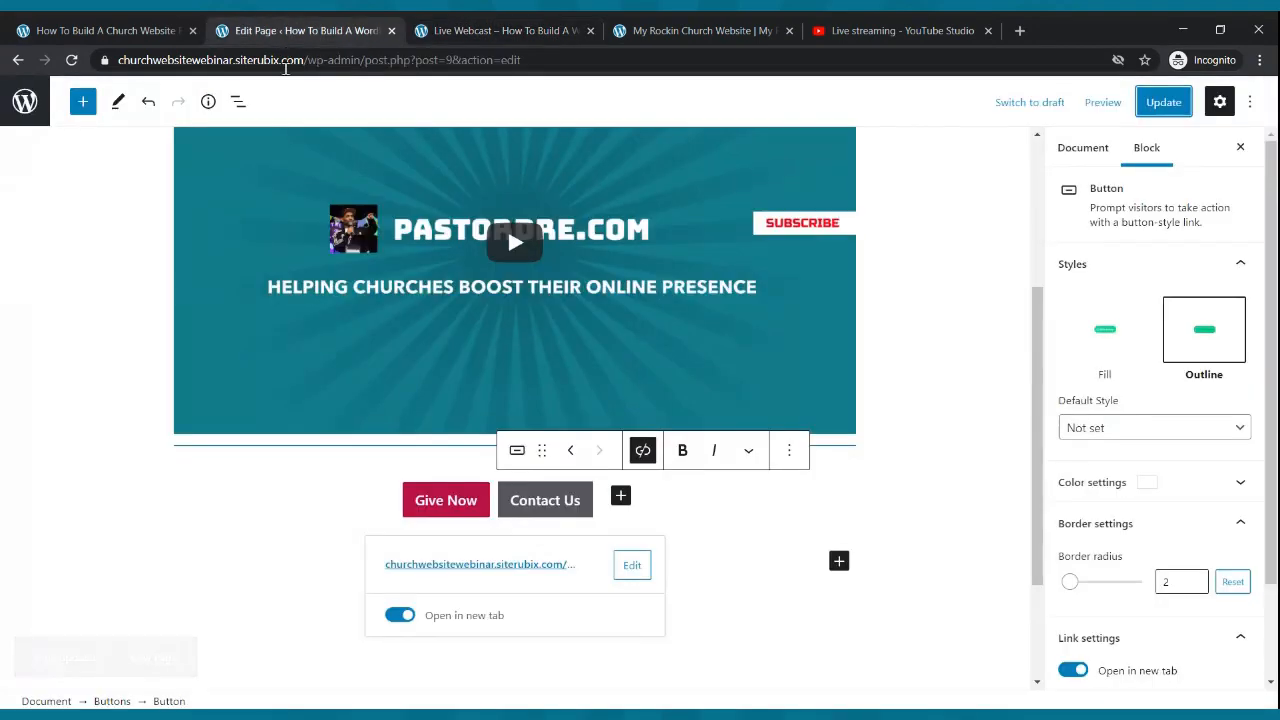
click(505, 30)
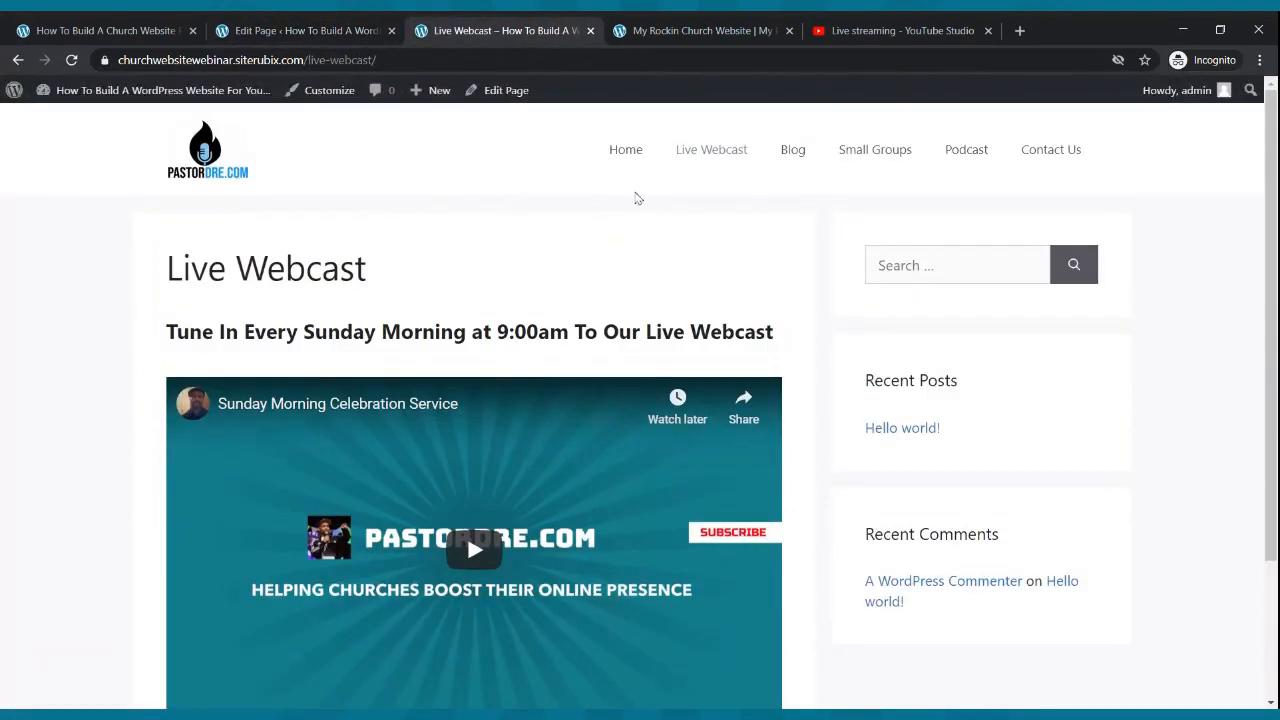
click(799, 169)
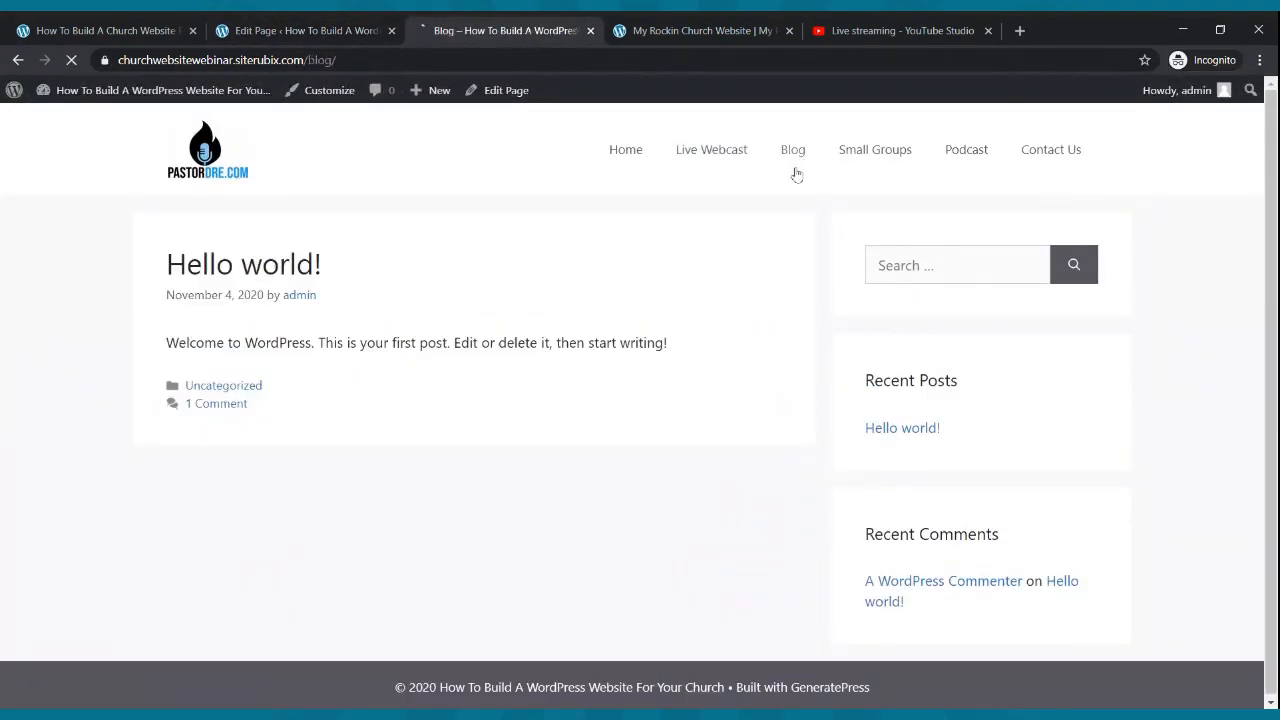
click(320, 34)
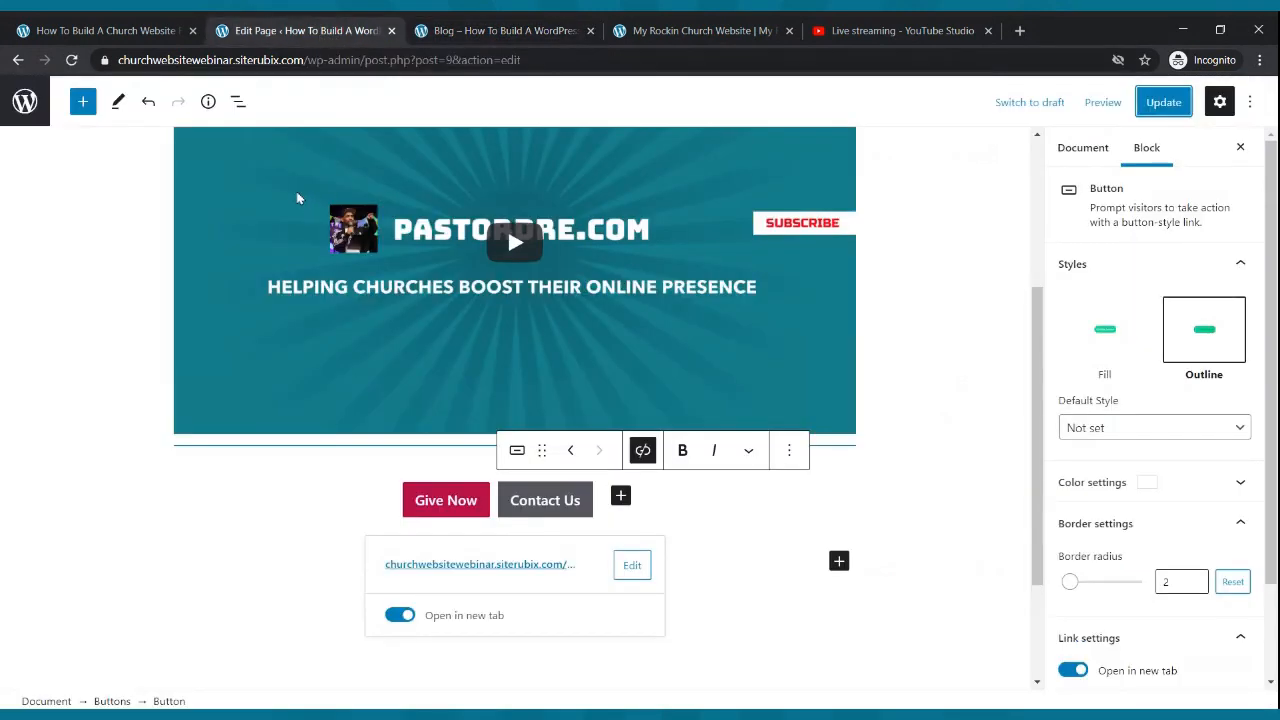
click(1164, 102)
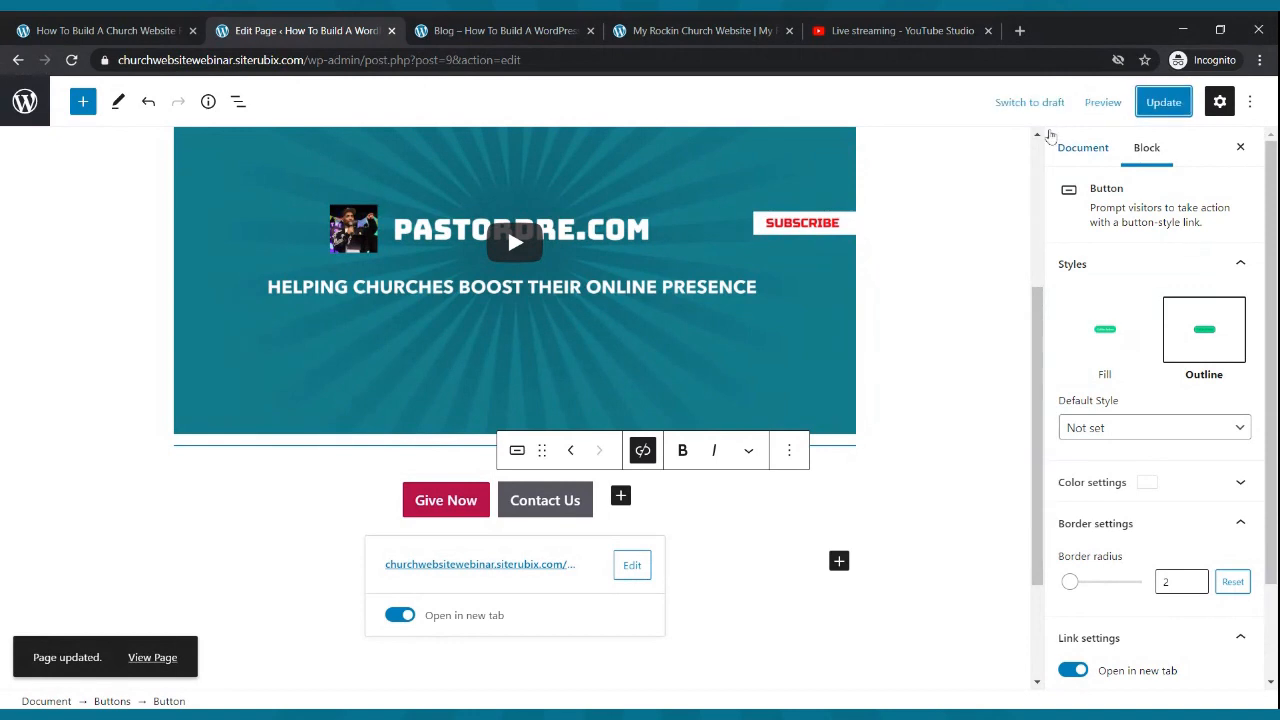
- Go to the admin Pages list showing all seven site pages
click(25, 101)
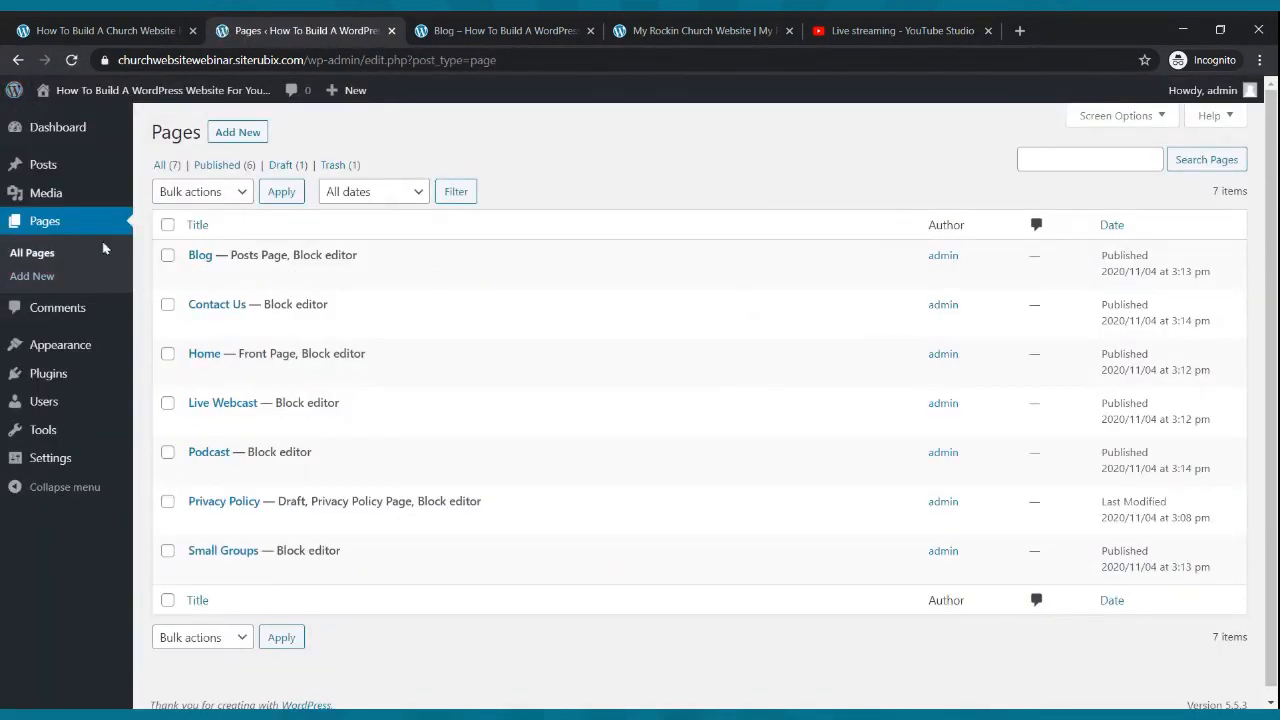
click(46, 222)
mouse_move(193, 287)
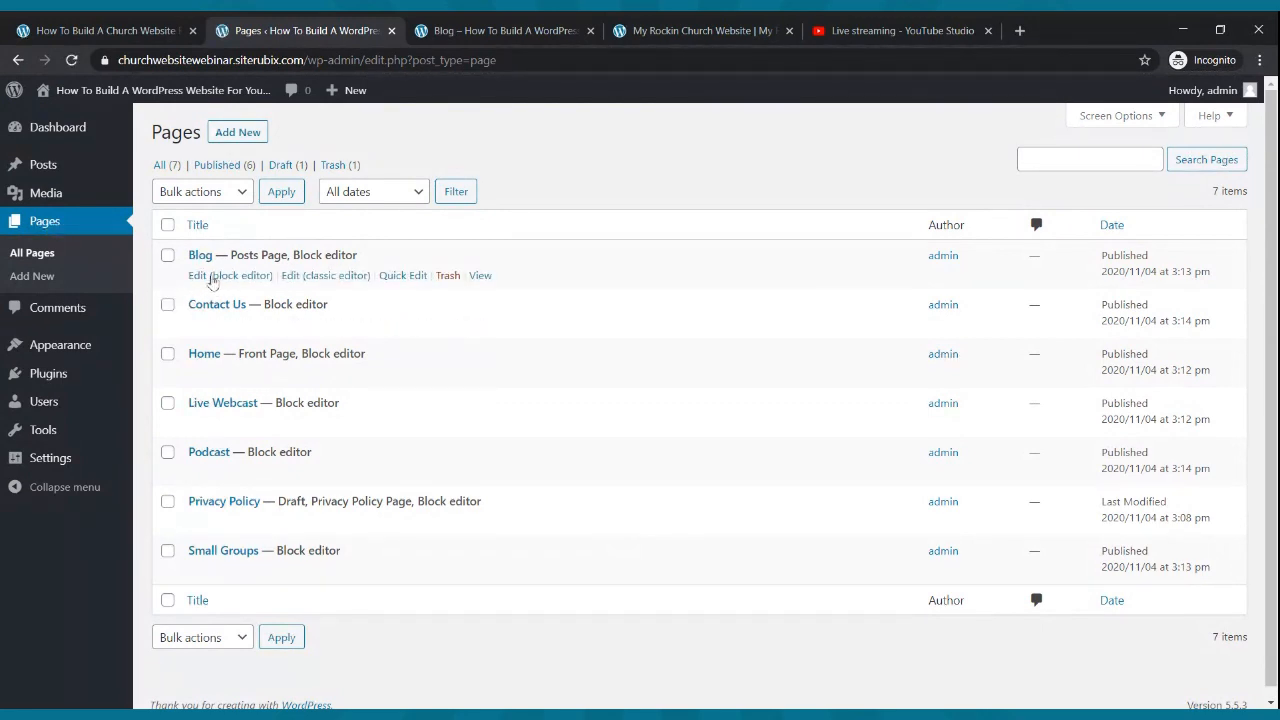
click(212, 277)
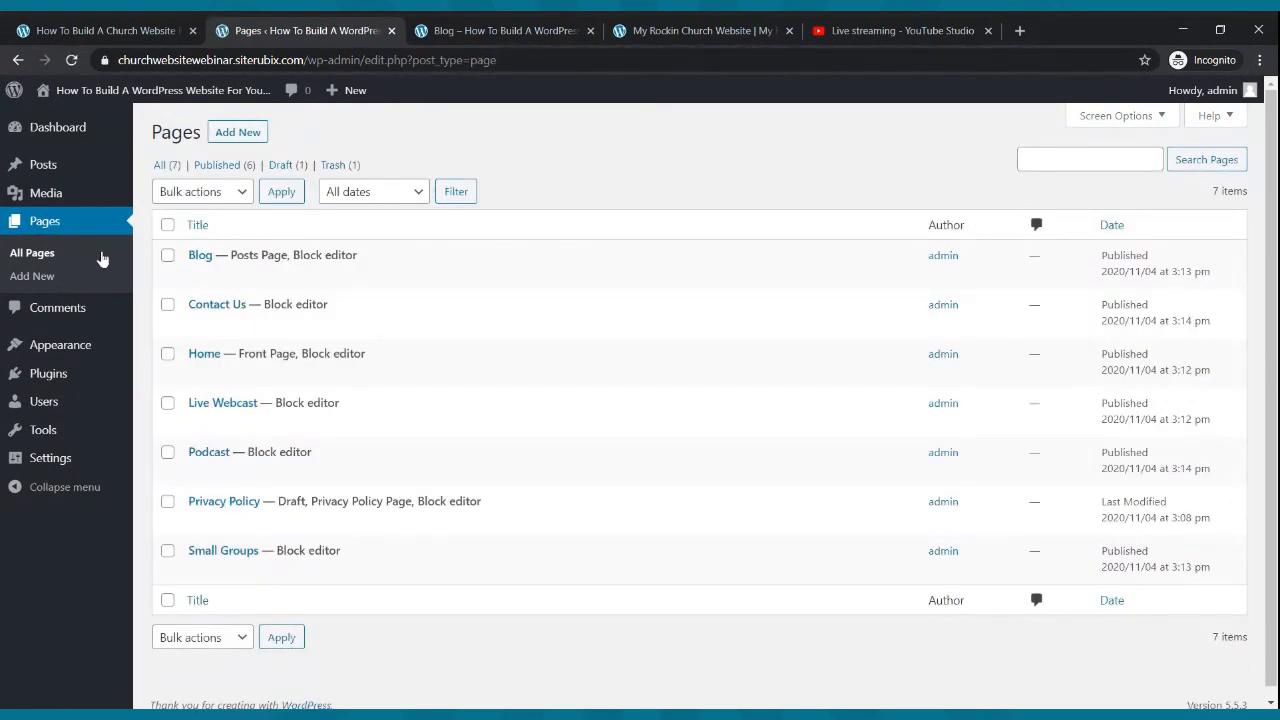
- Trash the sample 'Hello world!' post from All Posts and open a blank Add New Post editor
click(45, 166)
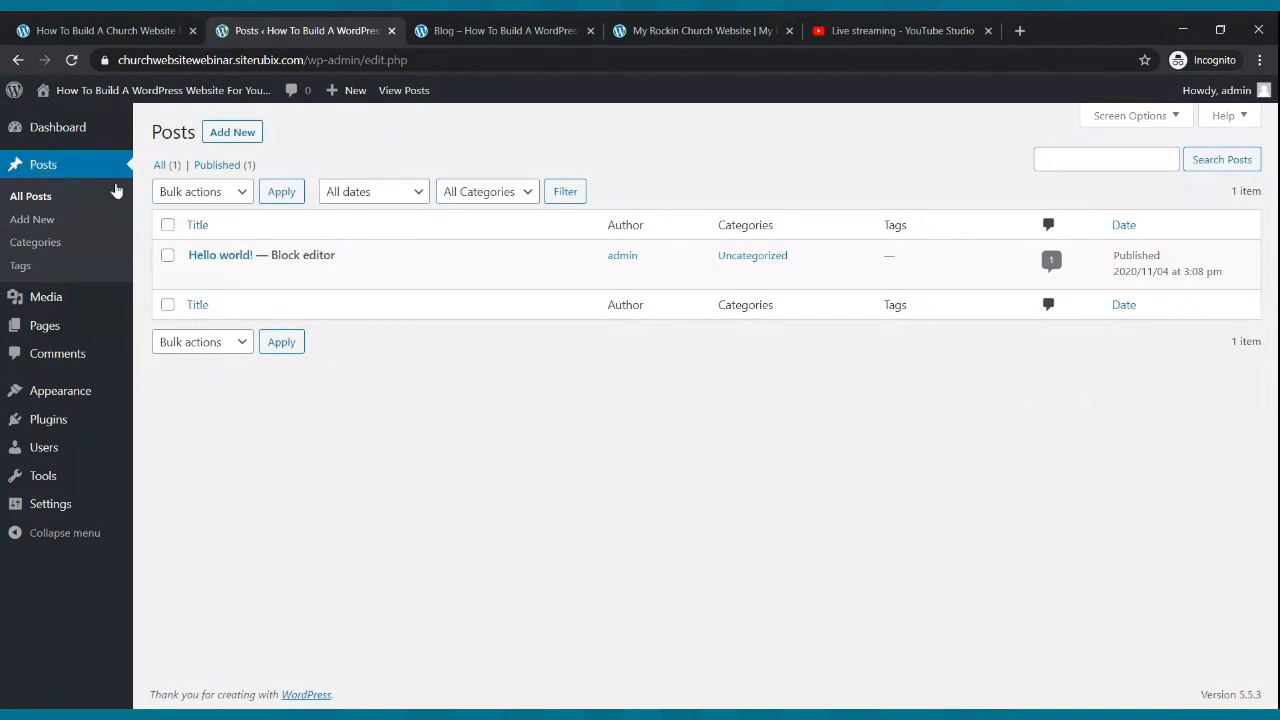
mouse_move(210, 260)
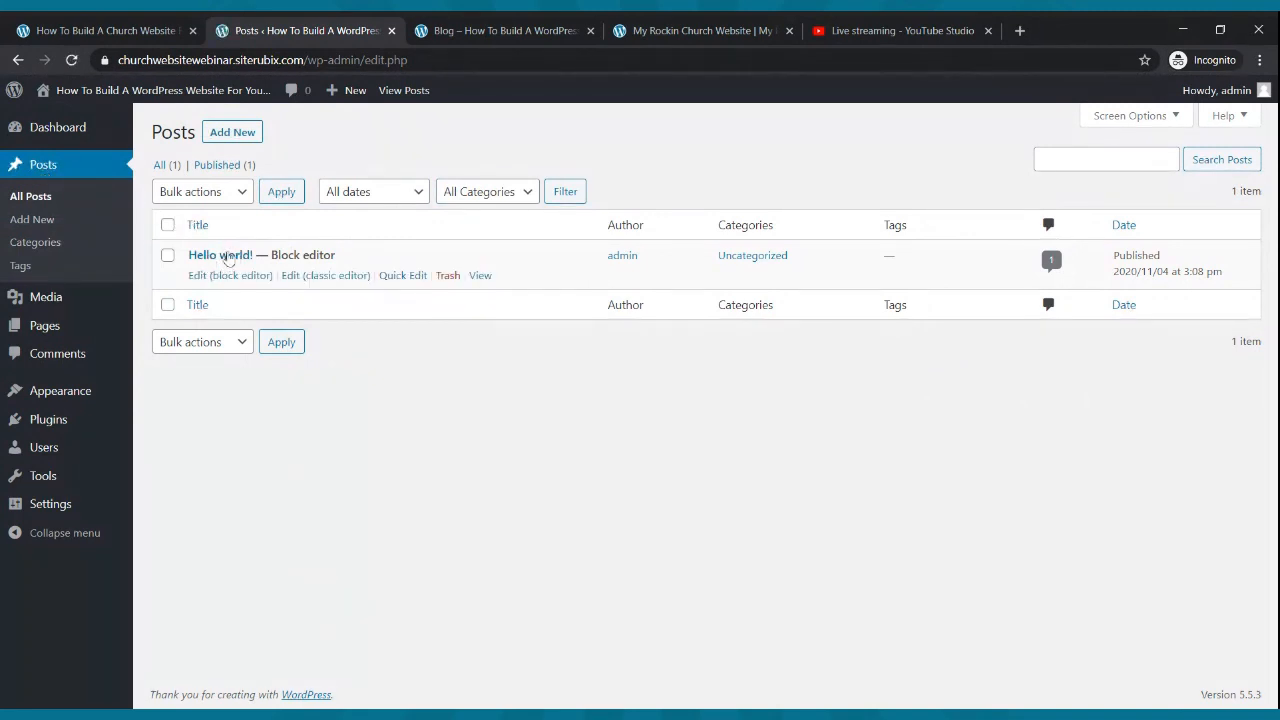
click(446, 275)
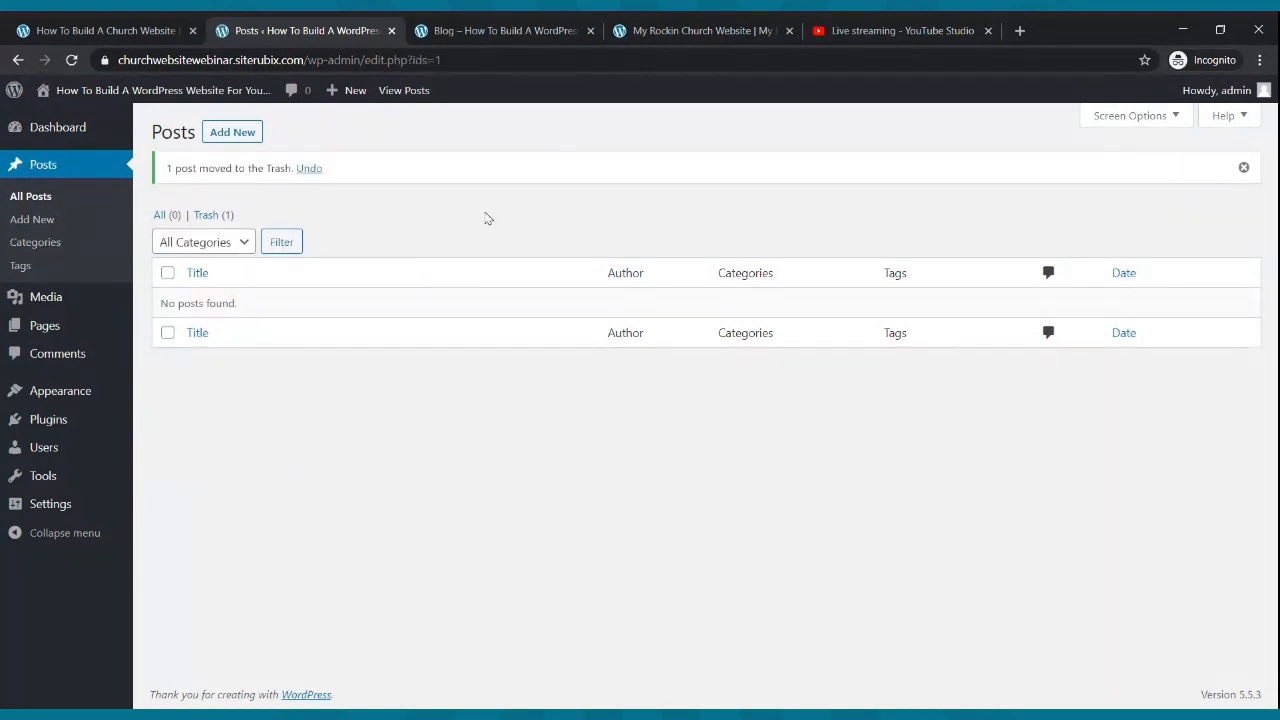
click(241, 136)
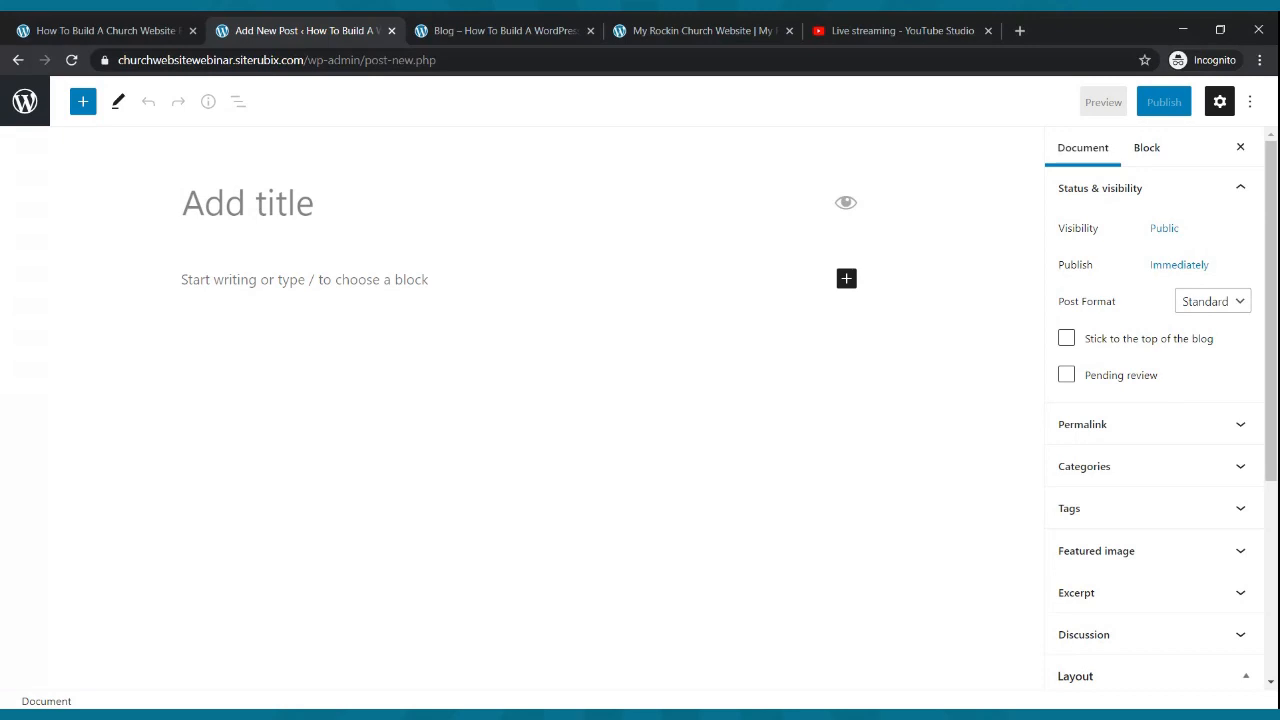
- Title the post 'My First Blog' and write the welcome sentence, repeating it in the first paragraph
text(My First Blog)
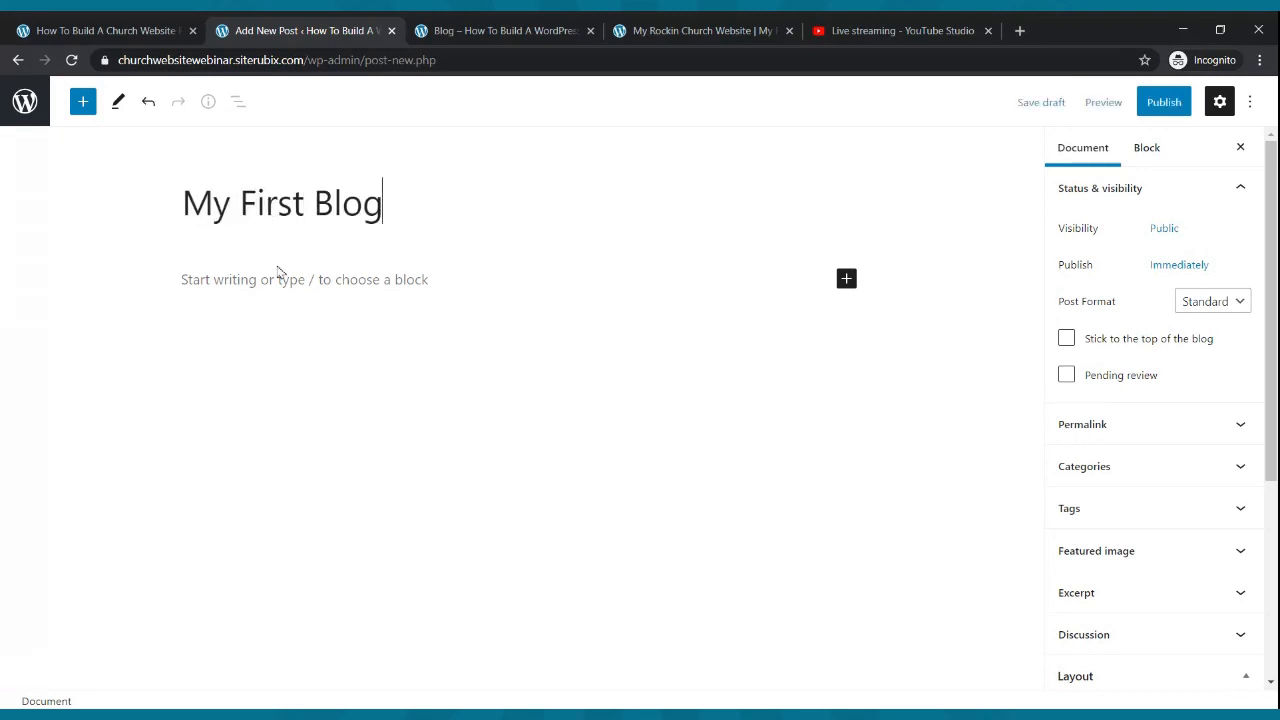
click(278, 281)
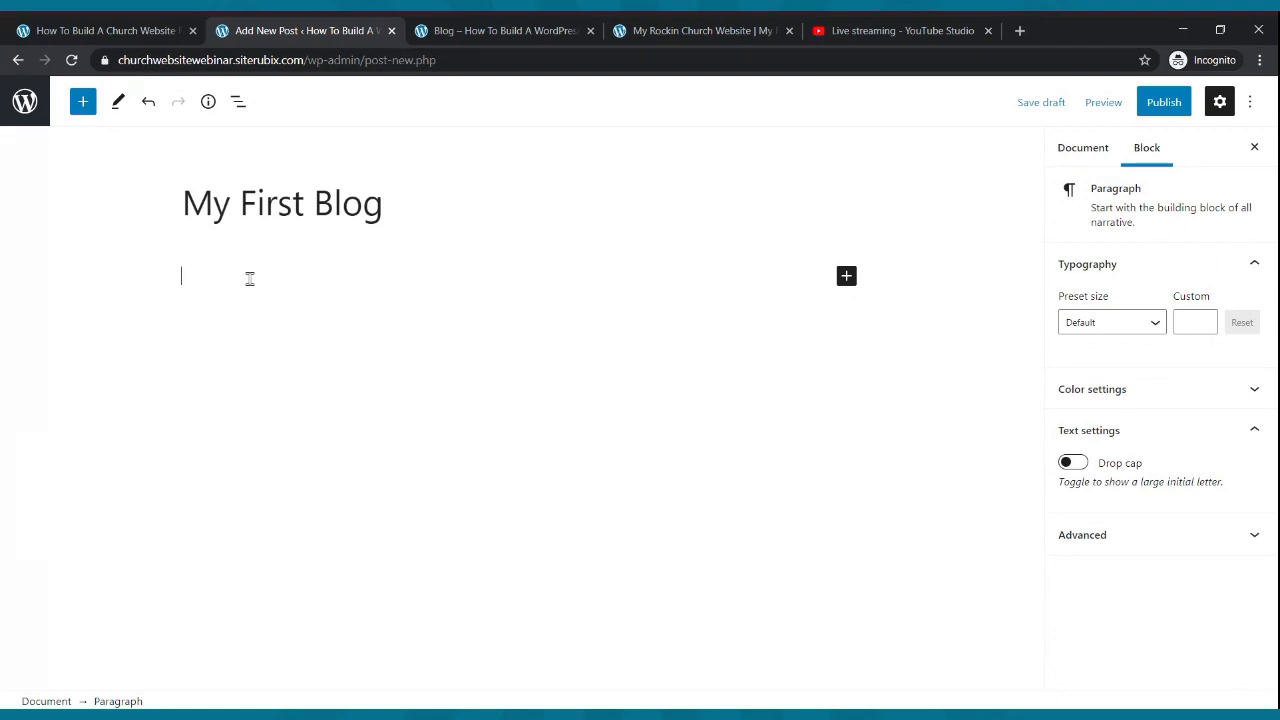
text(Hello and thanks for stopping by our blog)
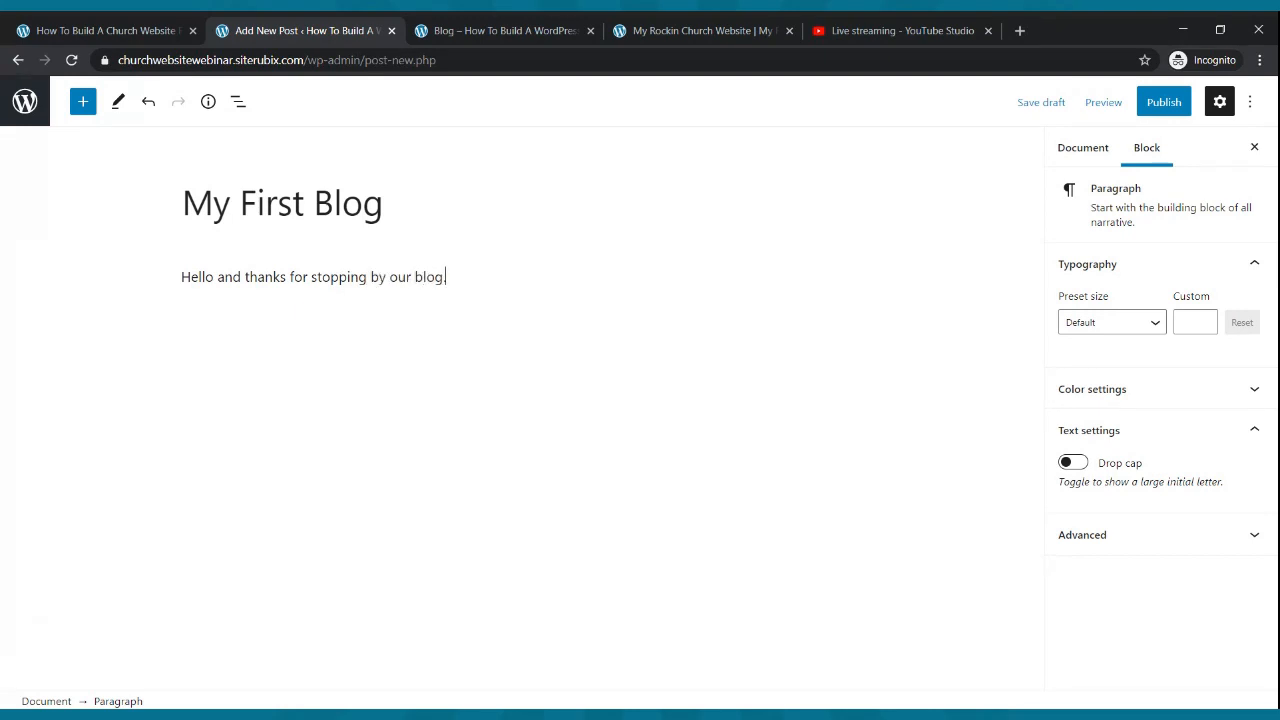
text( we hope that you are blessed )
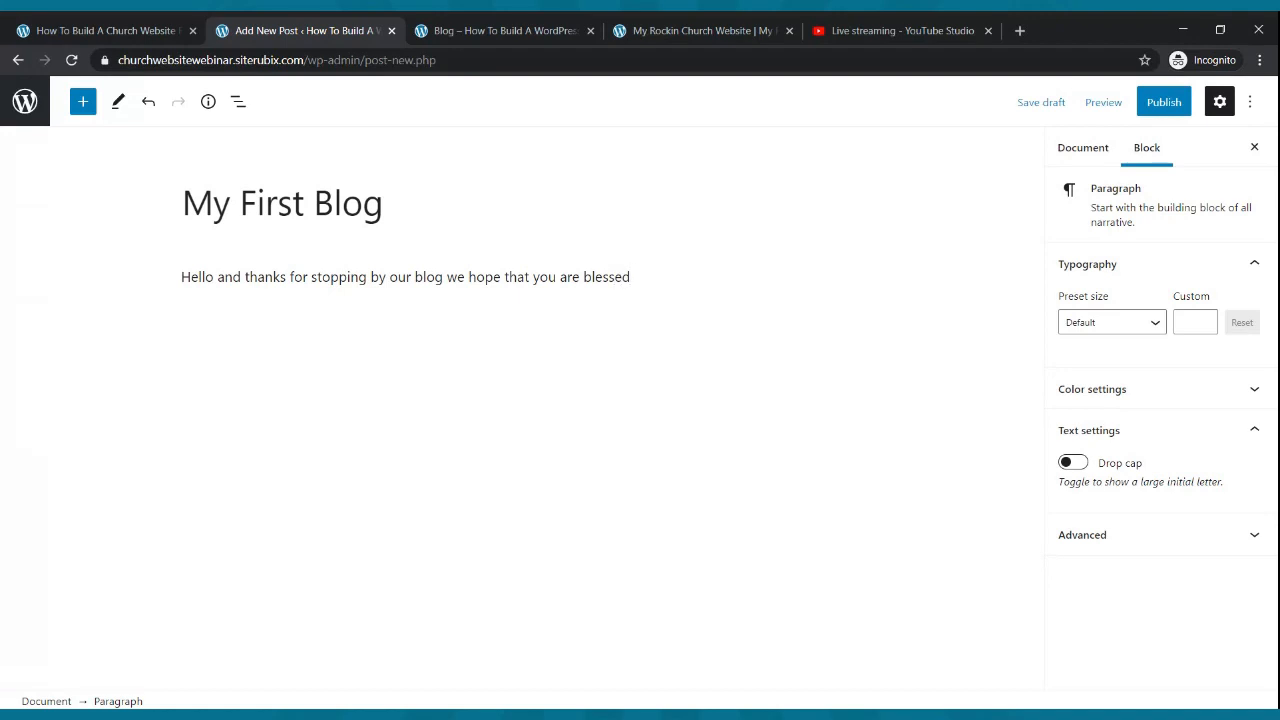
text(by what you read.)
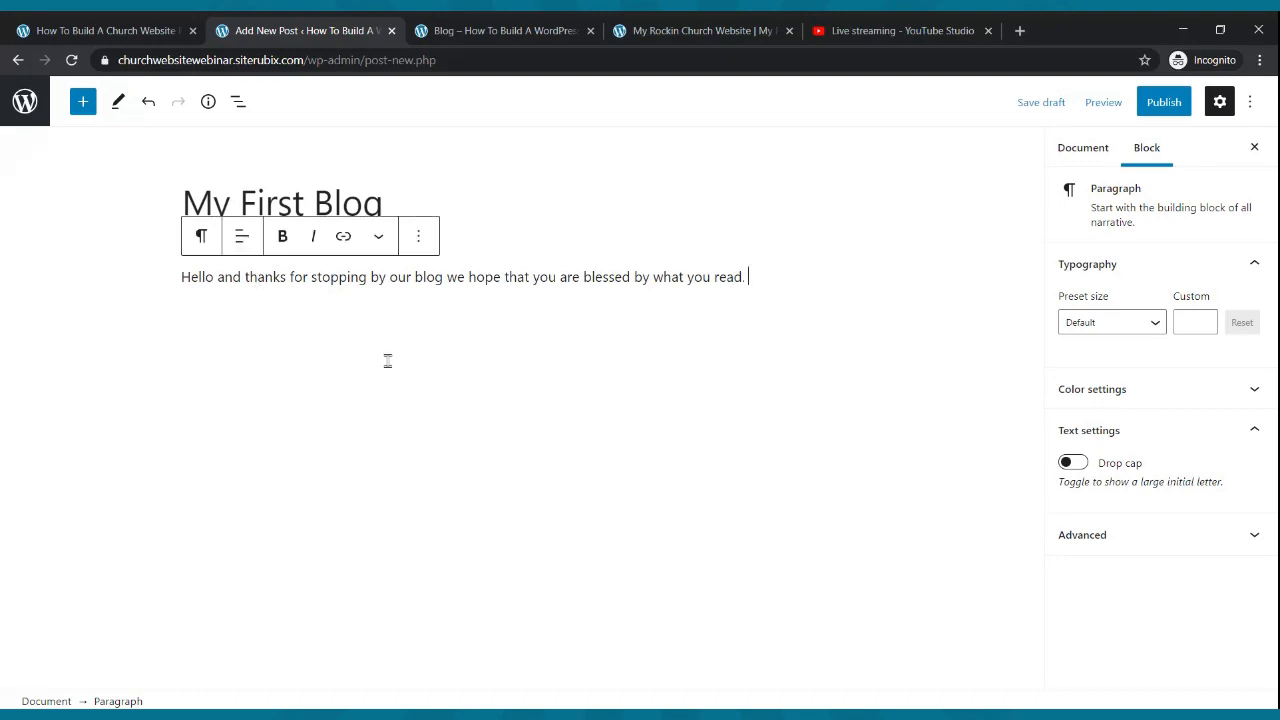
drag(748, 277, 181, 283)
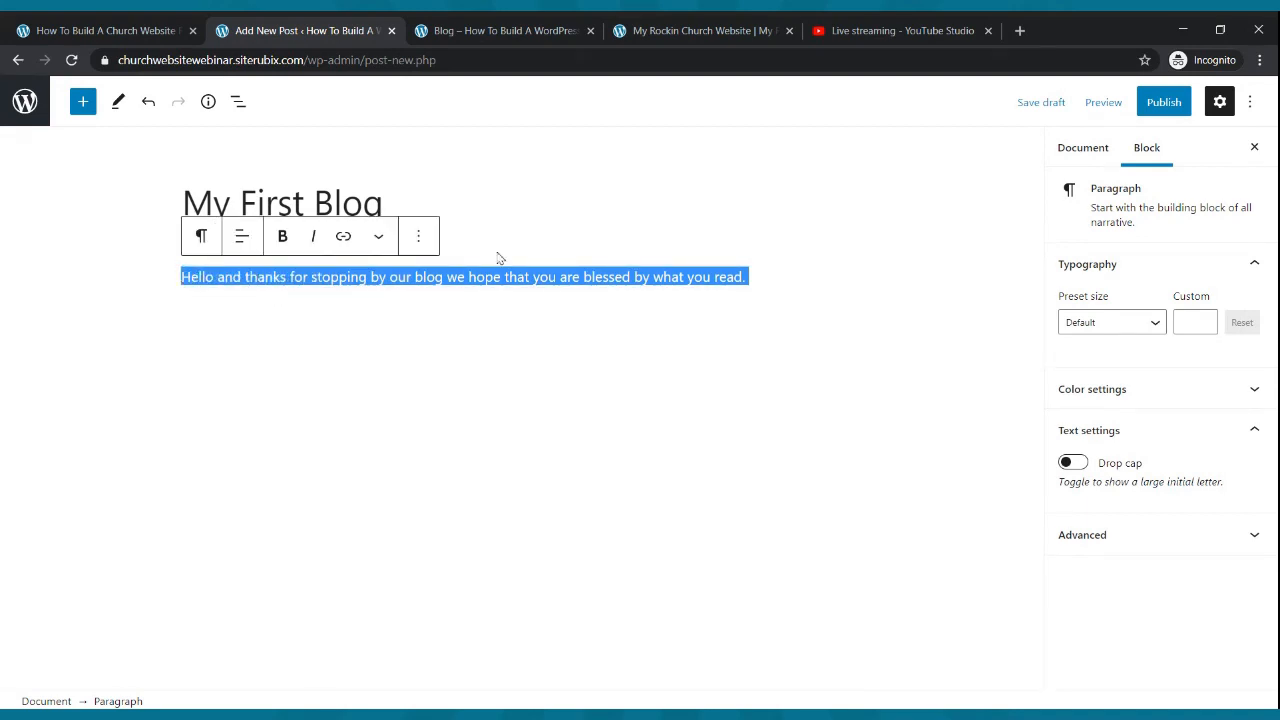
click(771, 272)
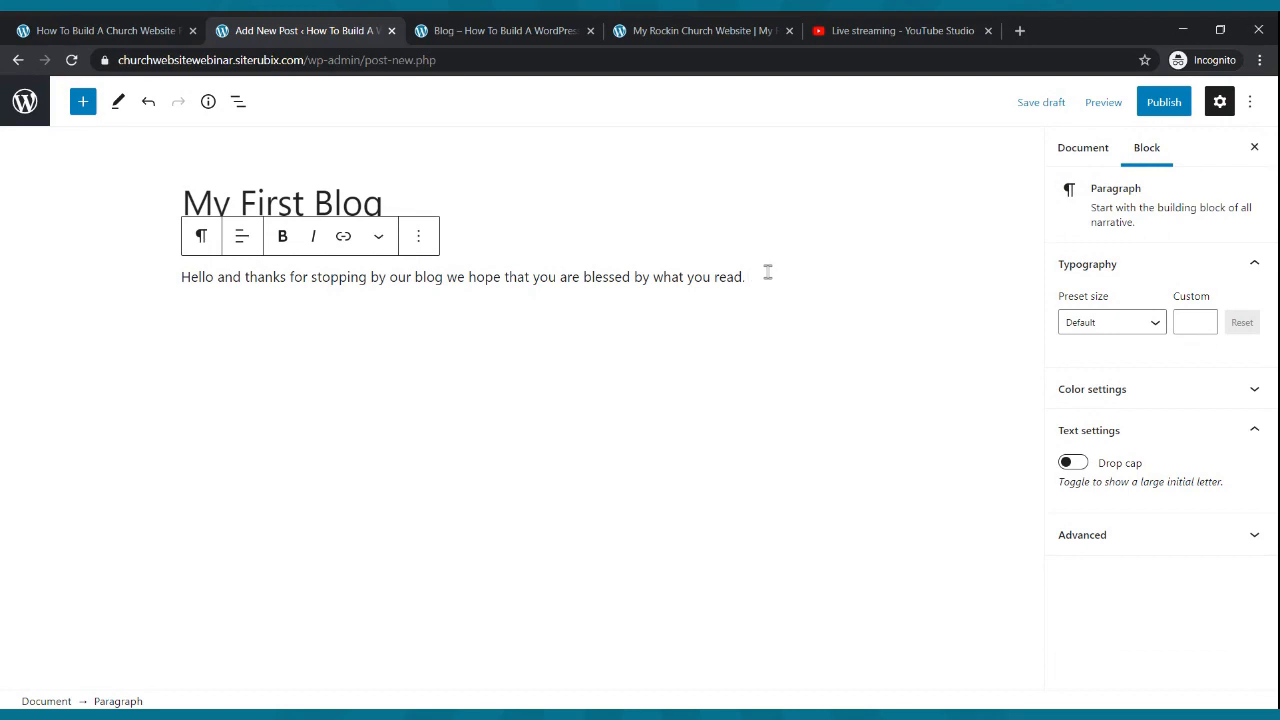
key(ctrl+v)
key(ctrl+v)
key(ctrl+v)
key(ctrl+v)
key(ctrl+v)
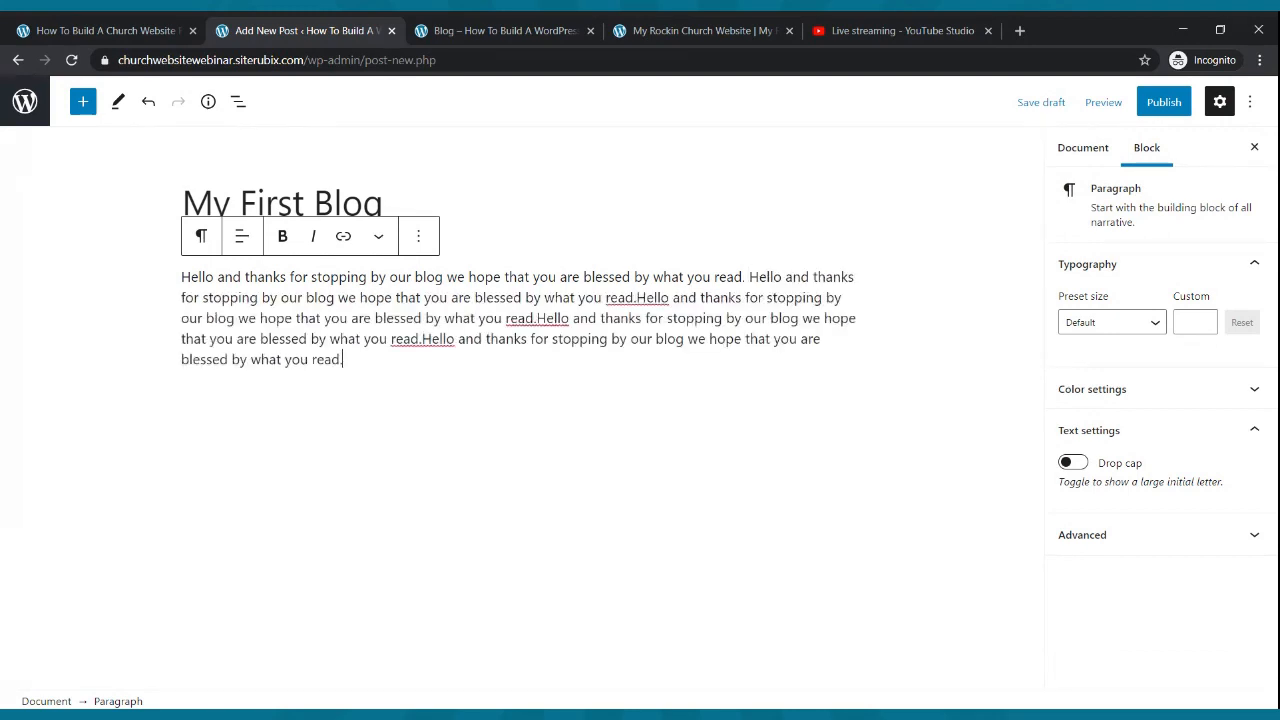
- Add a second and third paragraph filled with the repeated welcome sentence
click(450, 408)
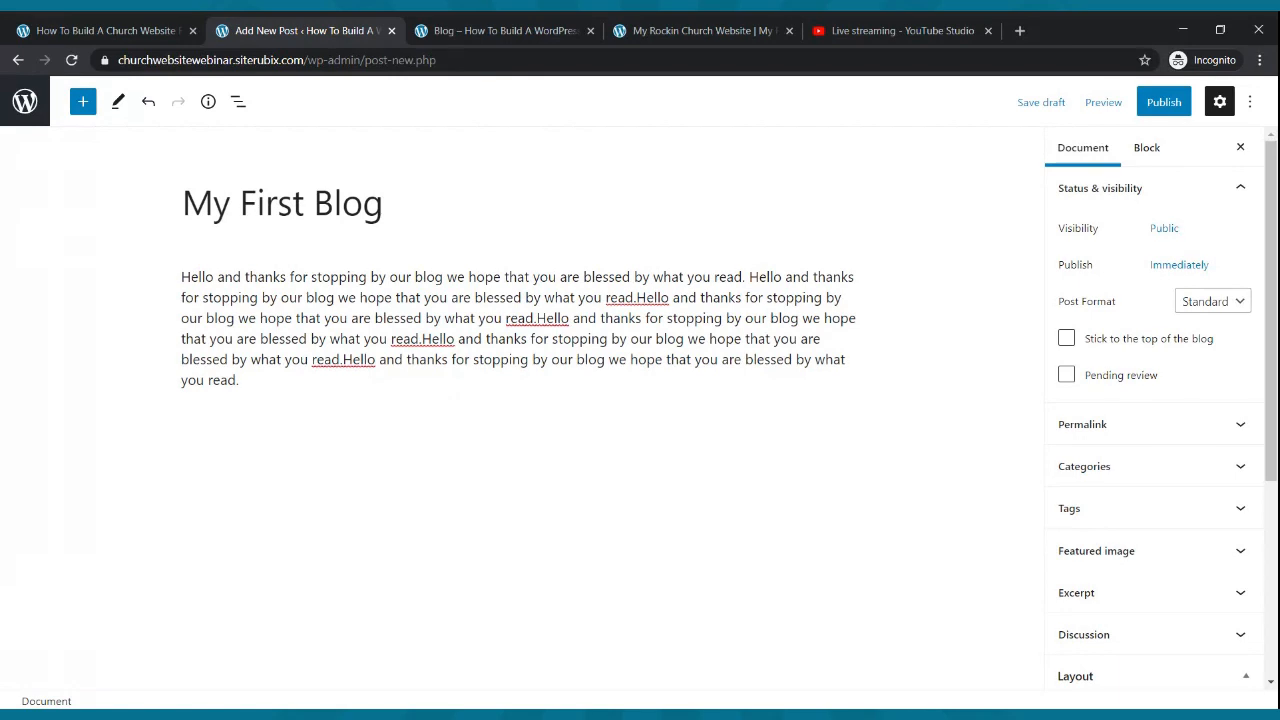
click(415, 387)
key(Return)
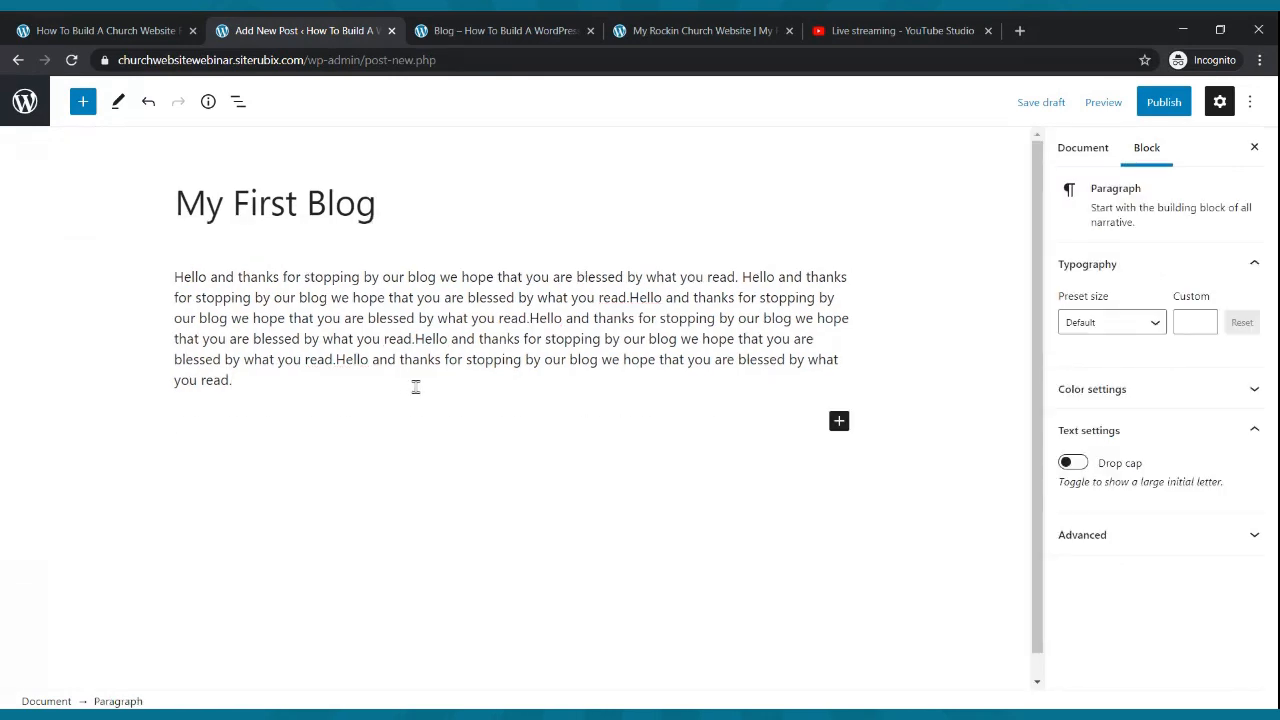
key(ctrl+v)
key(ctrl+v)
key(ctrl+v)
key(ctrl+v)
key(ctrl+v)
key(ctrl+v)
key(ctrl+v)
key(ctrl+v)
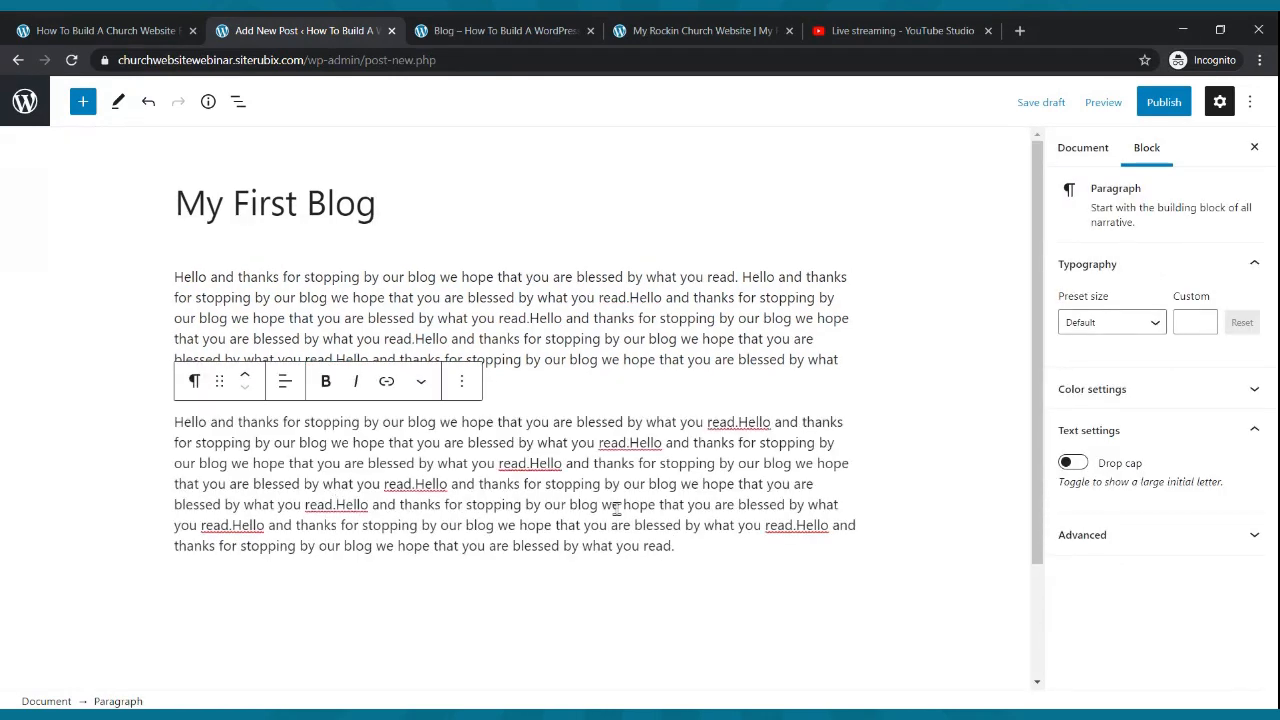
key(Return)
key(ctrl+v)
key(ctrl+v)
key(ctrl+v)
key(ctrl+v)
key(ctrl+v)
key(ctrl+v)
key(ctrl+v)
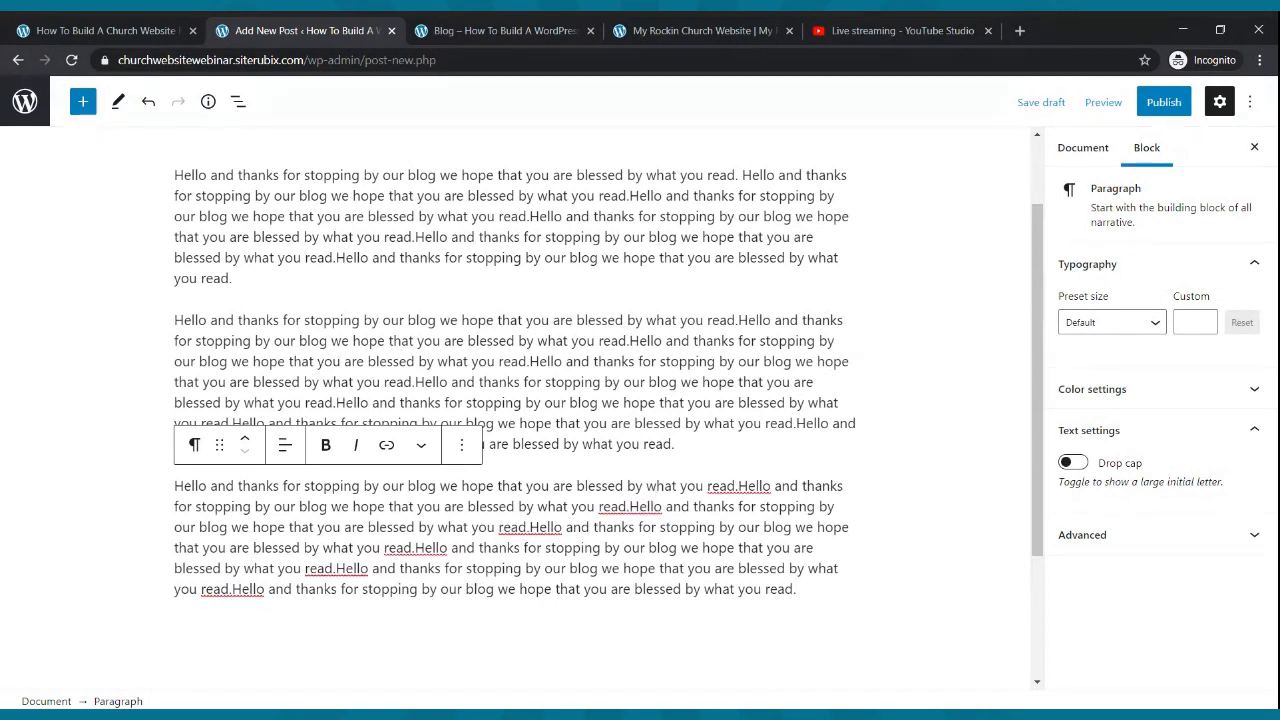
- Publish 'My First Blog' and view the site's Blog page
click(1166, 104)
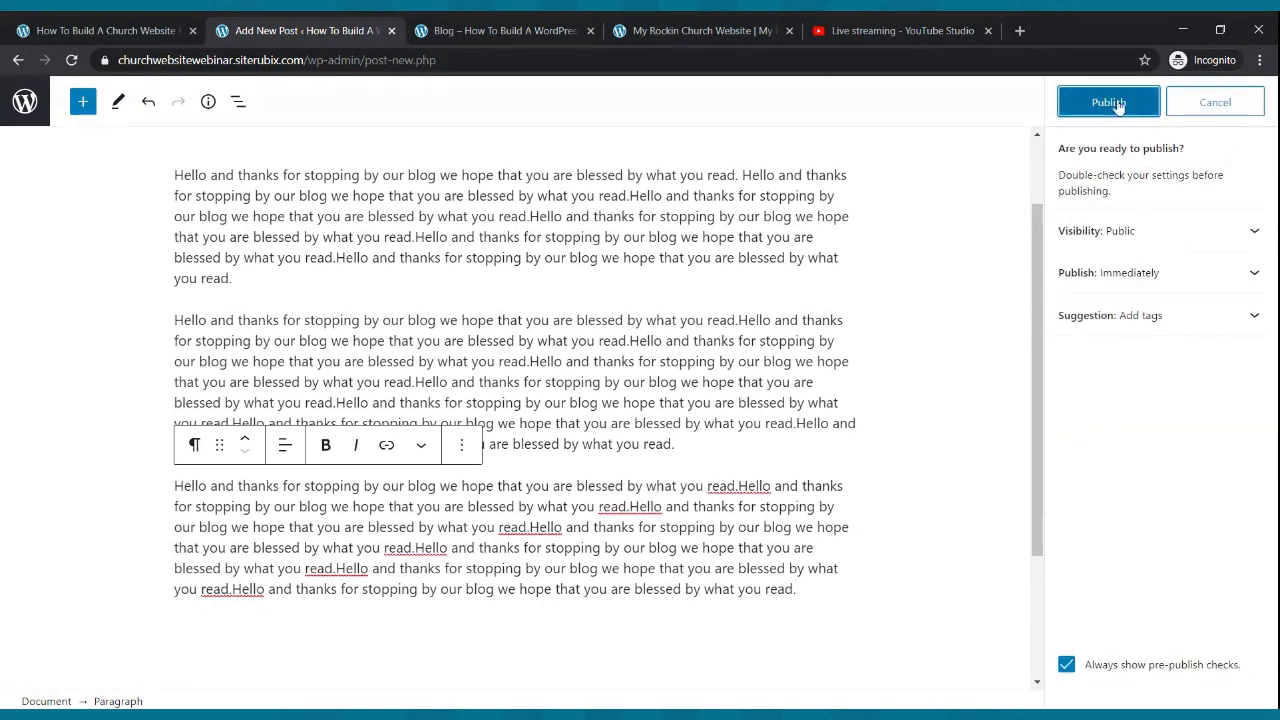
click(1118, 104)
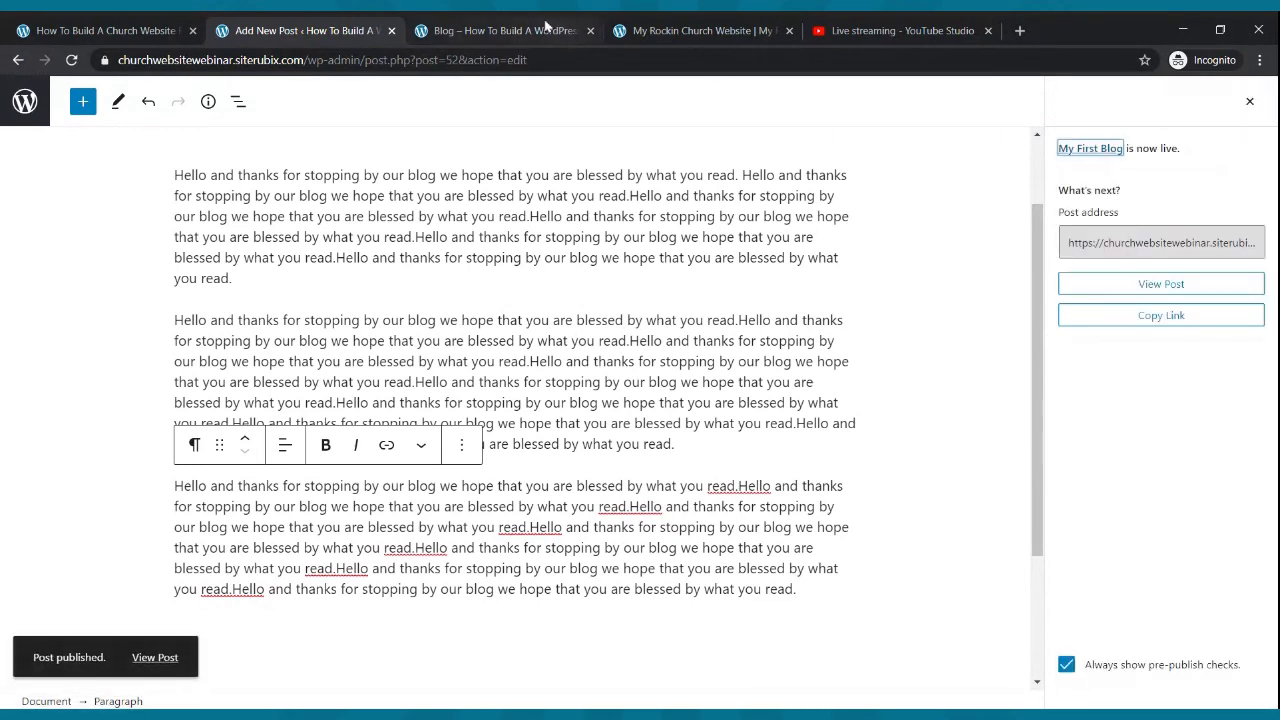
click(545, 27)
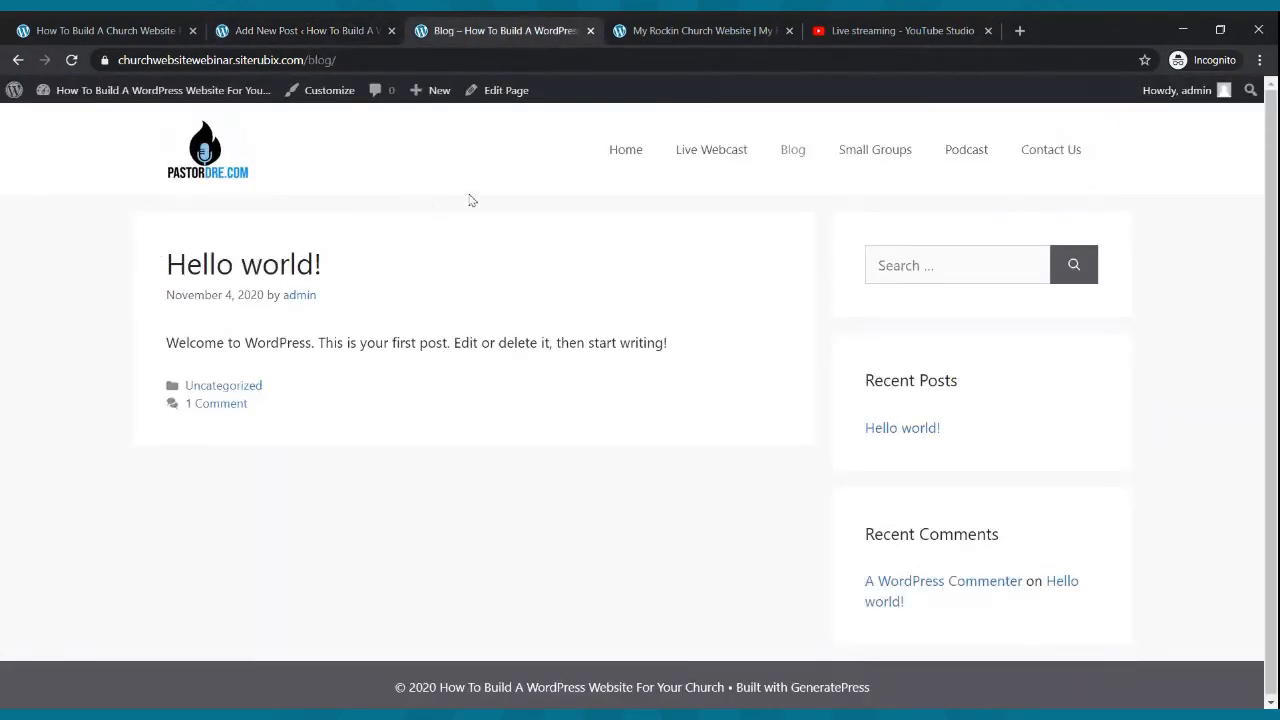
click(628, 148)
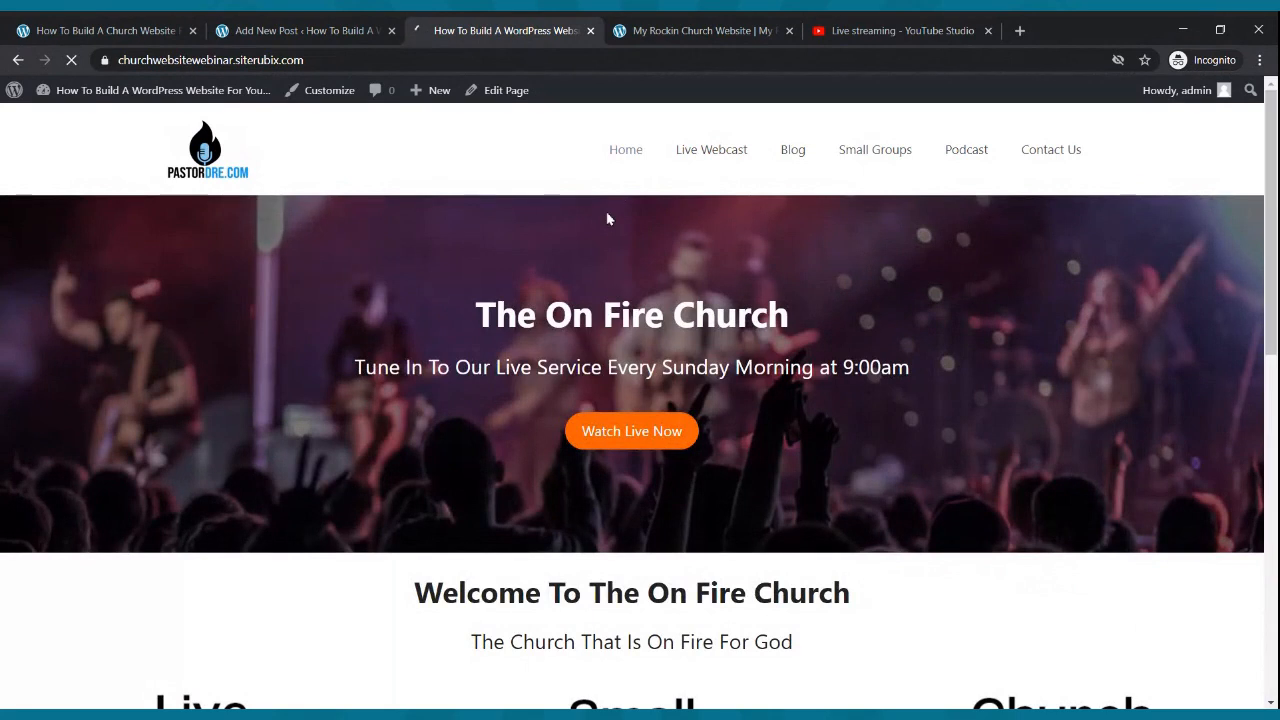
click(792, 151)
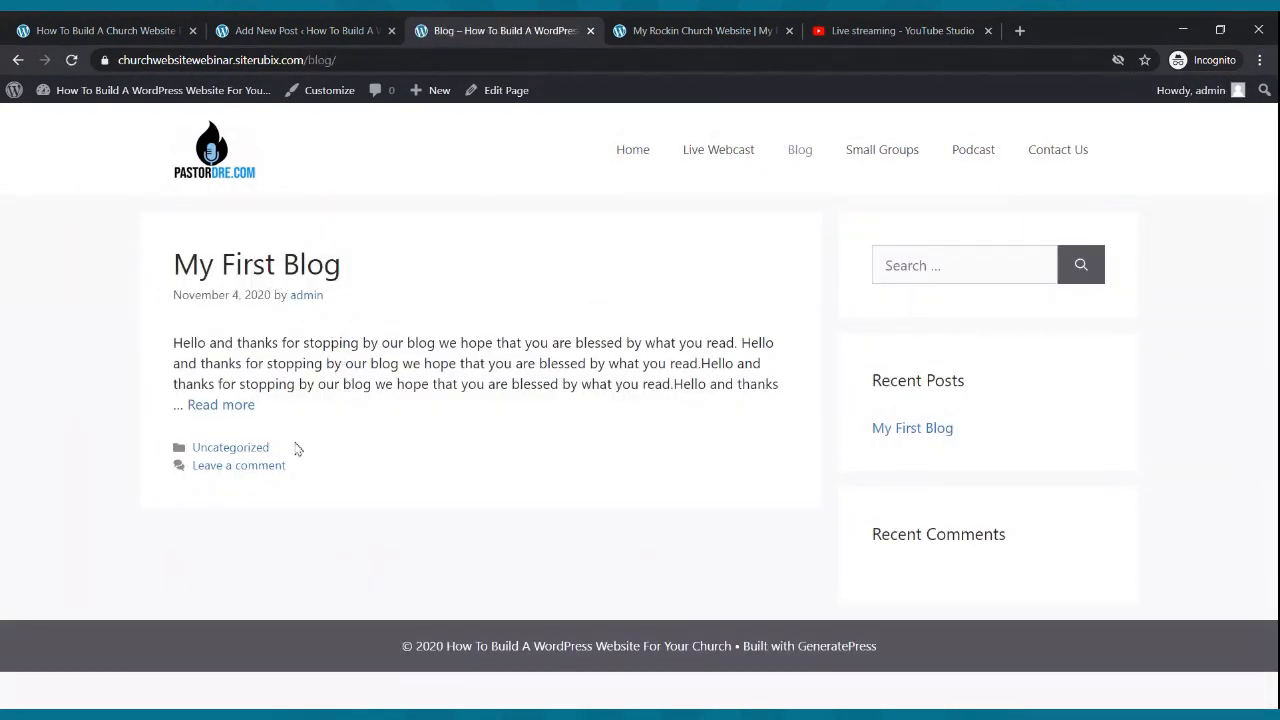
- Read the full 'My First Blog' post on the live site, then return to the admin area
click(248, 406)
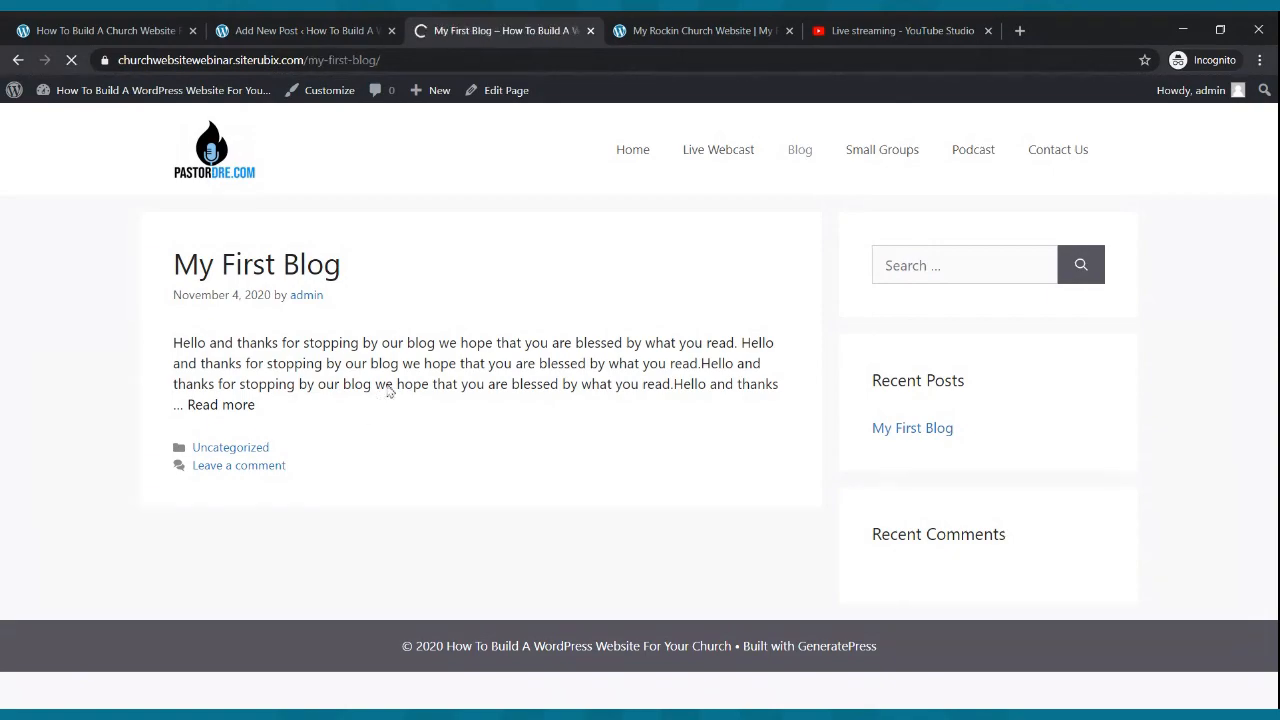
scroll(386, 390, down, 5)
scroll(390, 395, up, 4)
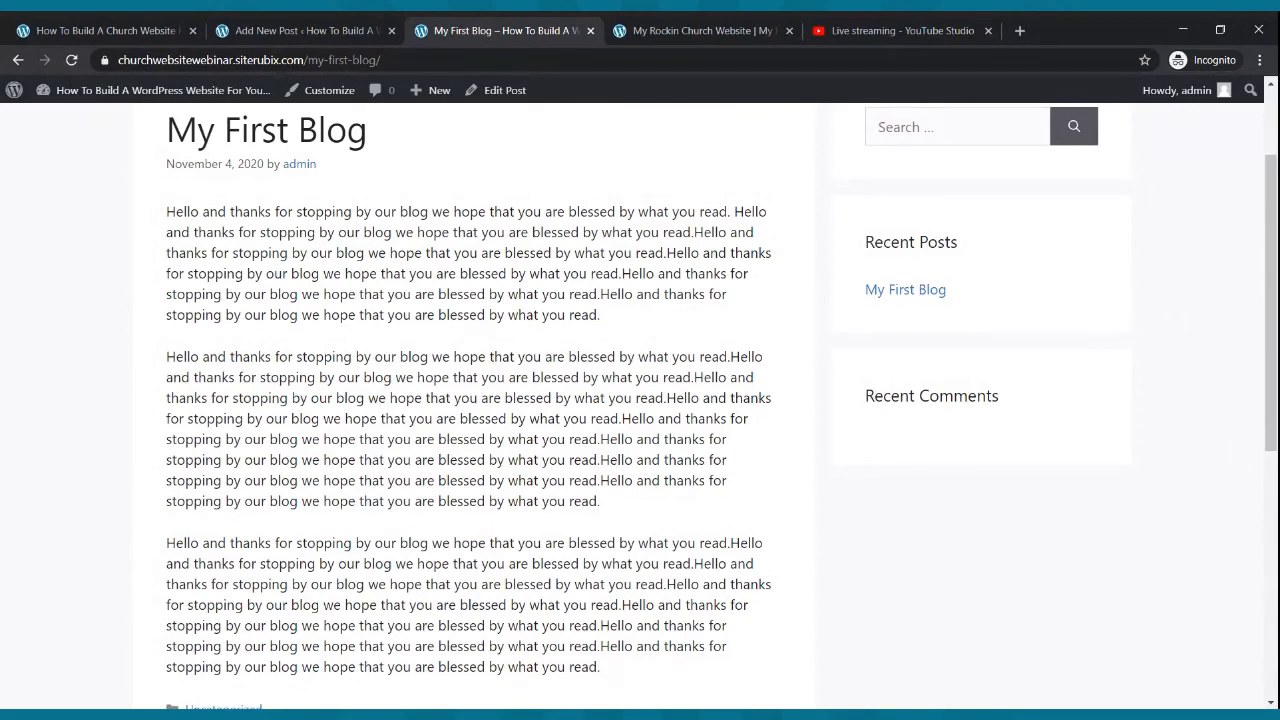
click(327, 36)
scroll(150, 200, up, 1)
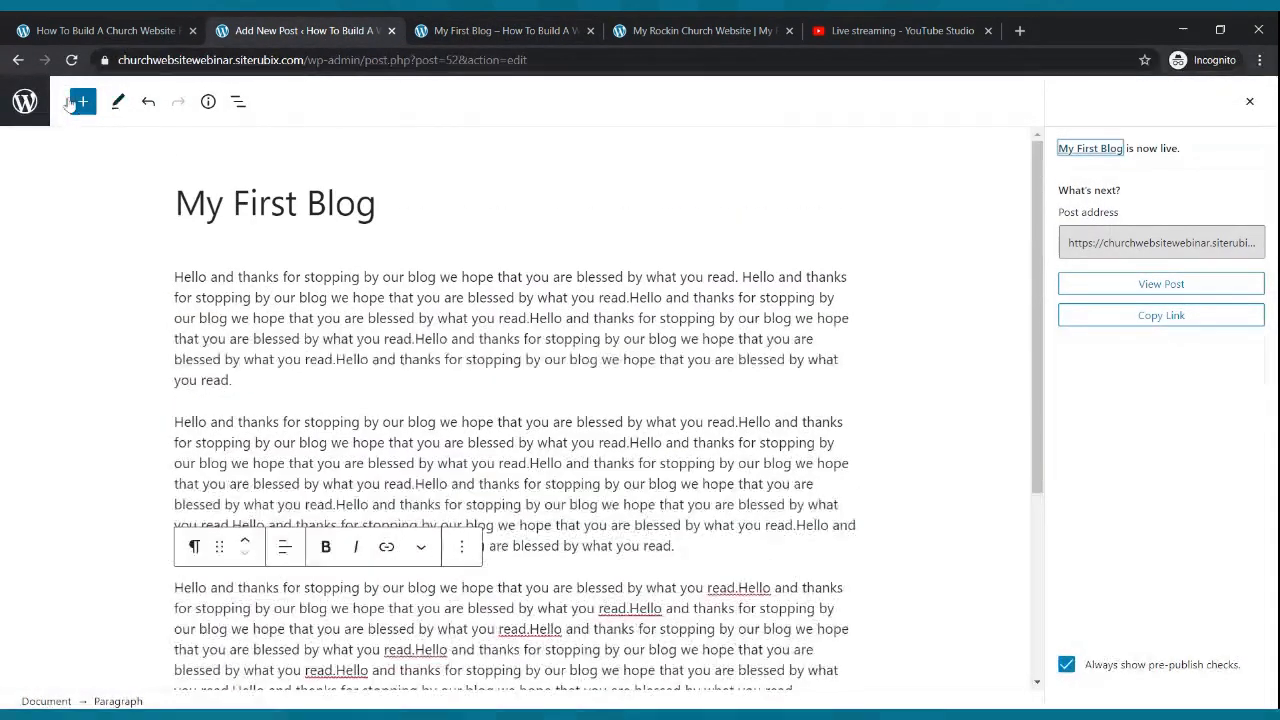
click(22, 104)
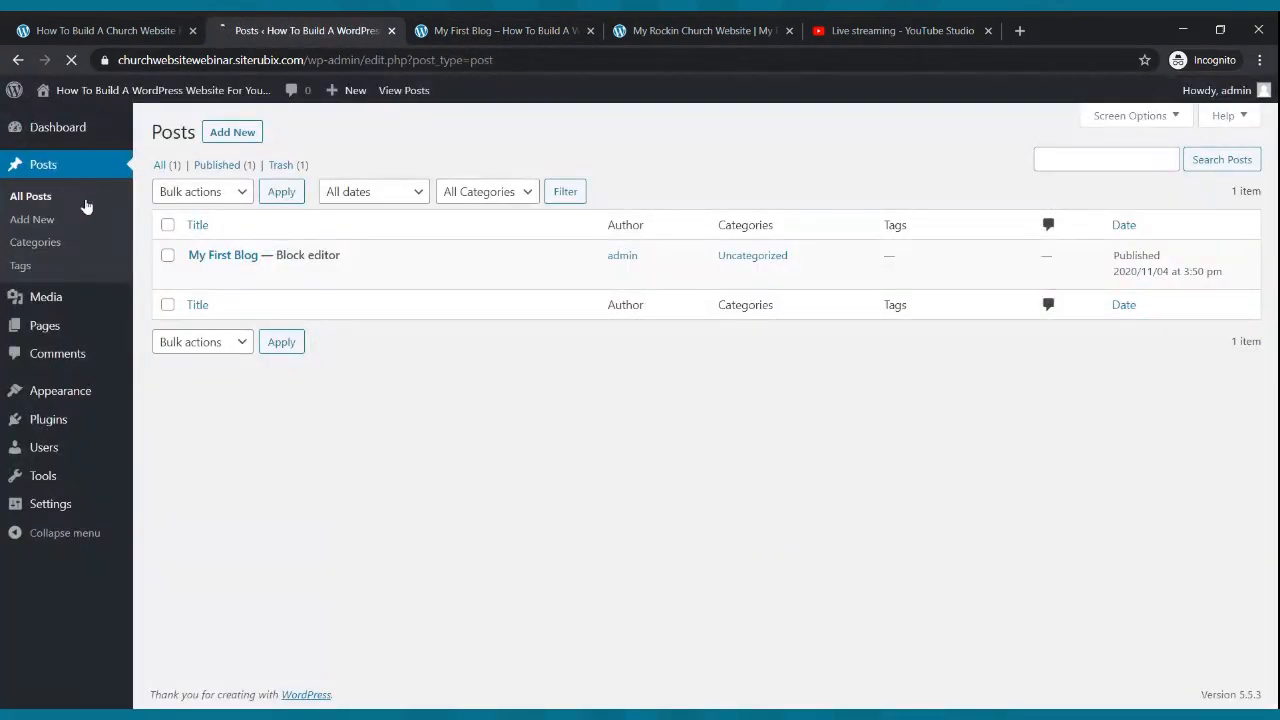
- Start a new post titled 'Testimony from the Field'
click(71, 164)
click(236, 137)
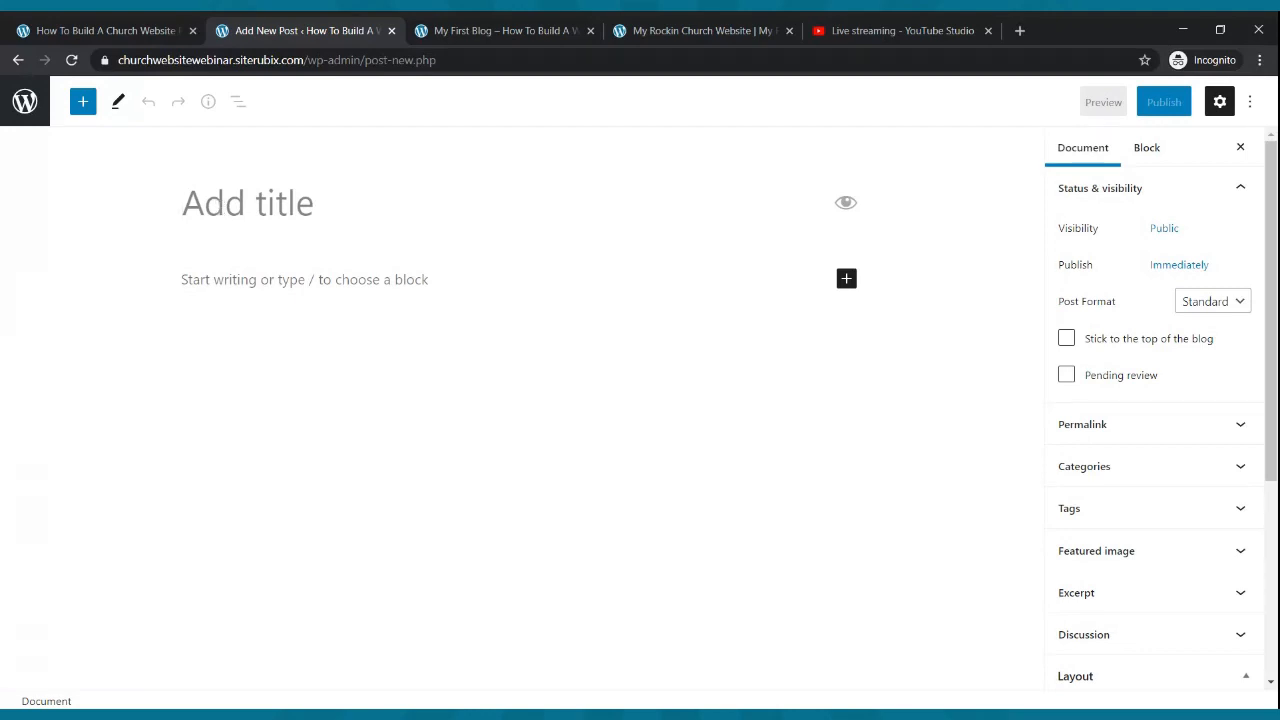
text(Testimony)
key(BackSpace)
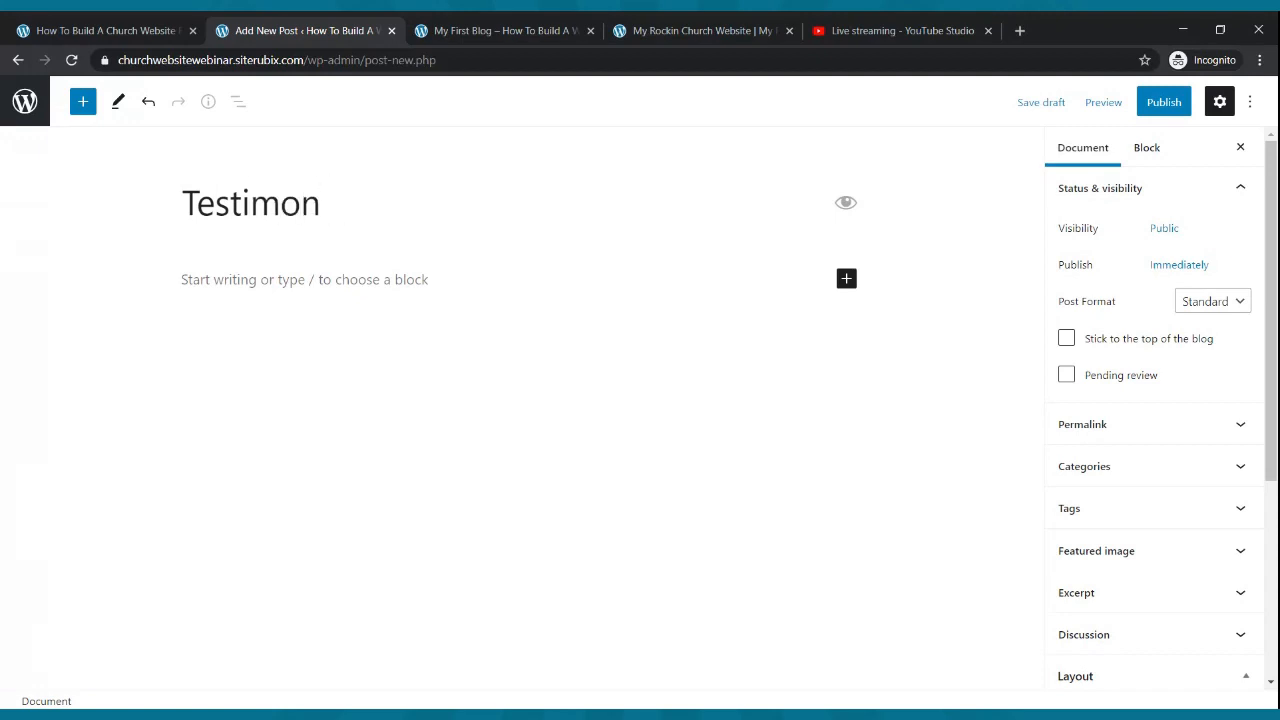
text(y form th)
key(BackSpace)
key(BackSpace)
key(BackSpace)
key(BackSpace)
key(BackSpace)
key(BackSpace)
text(rom the )
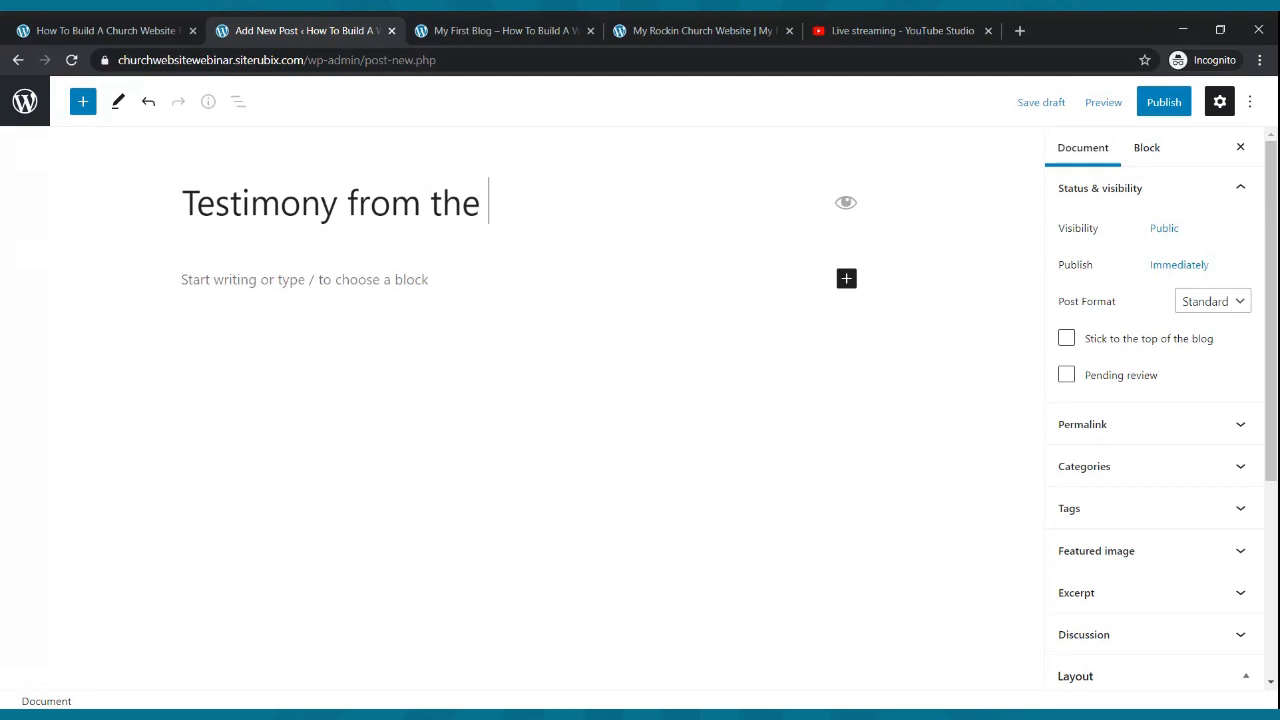
text(Field)
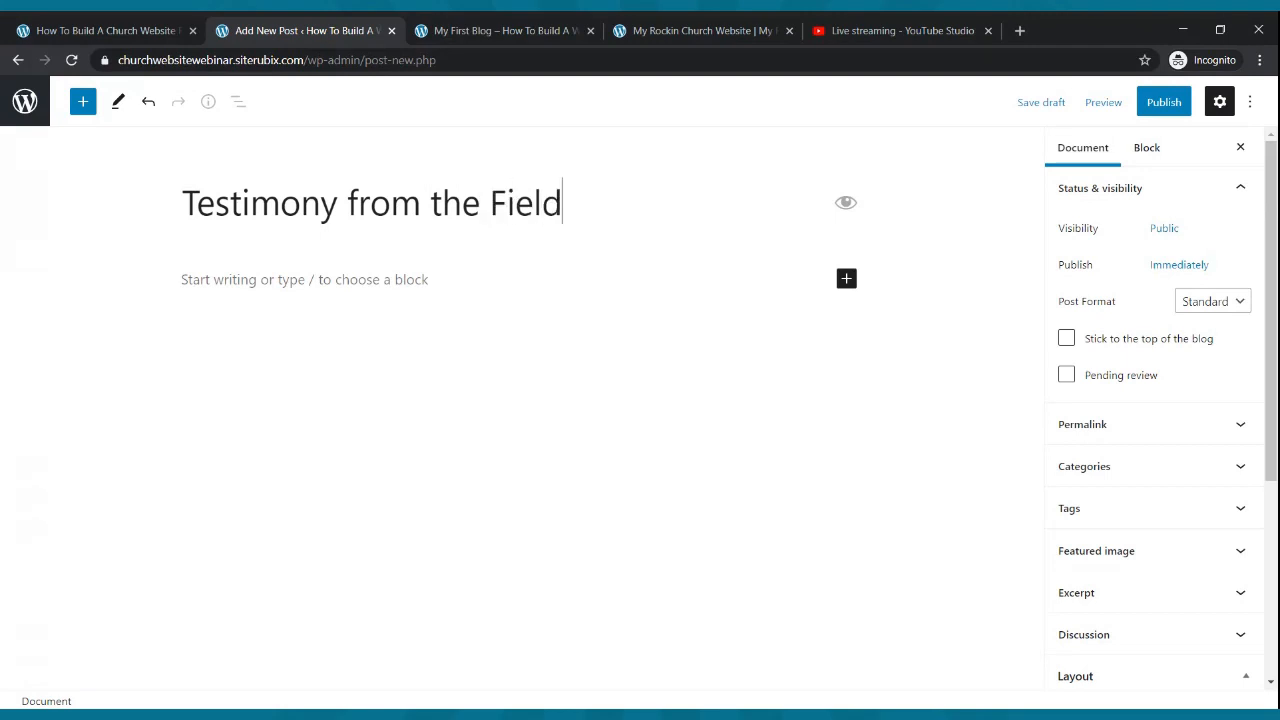
- Write a sentence about a missionary's testimony and how God is changing lives, fixing typos
click(314, 277)
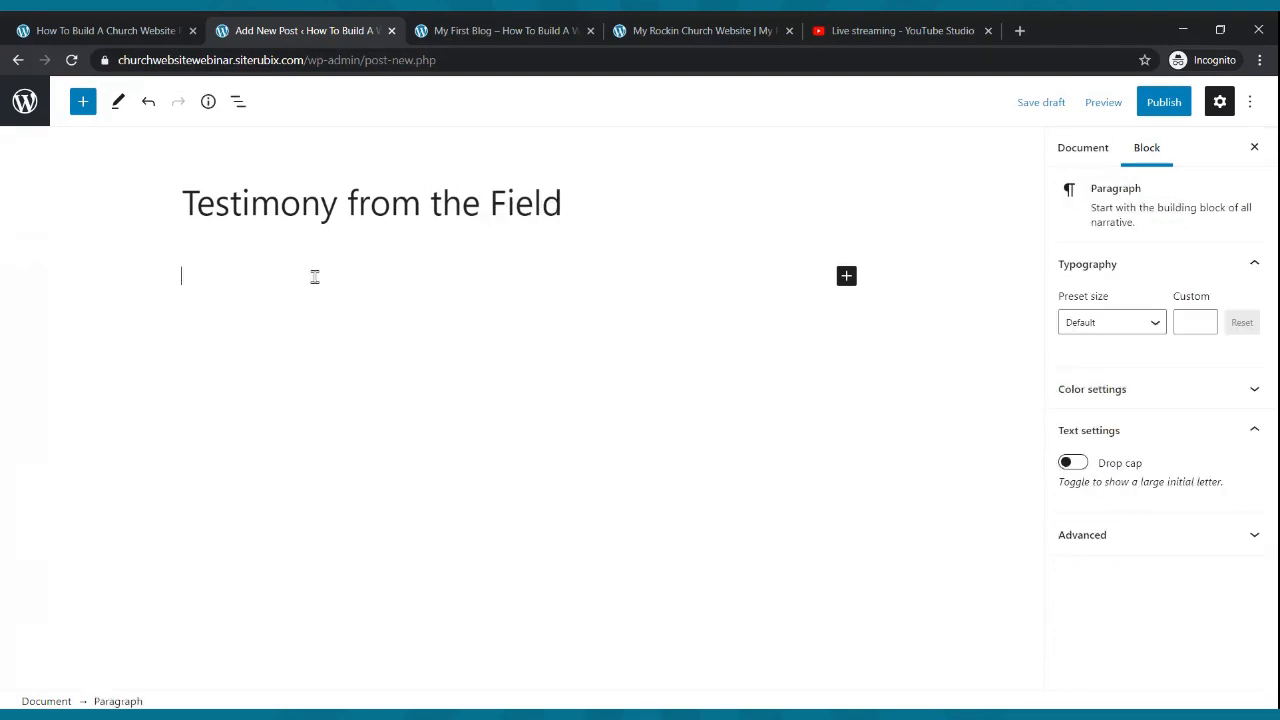
text(Hello check this testimony from one of our missionar)
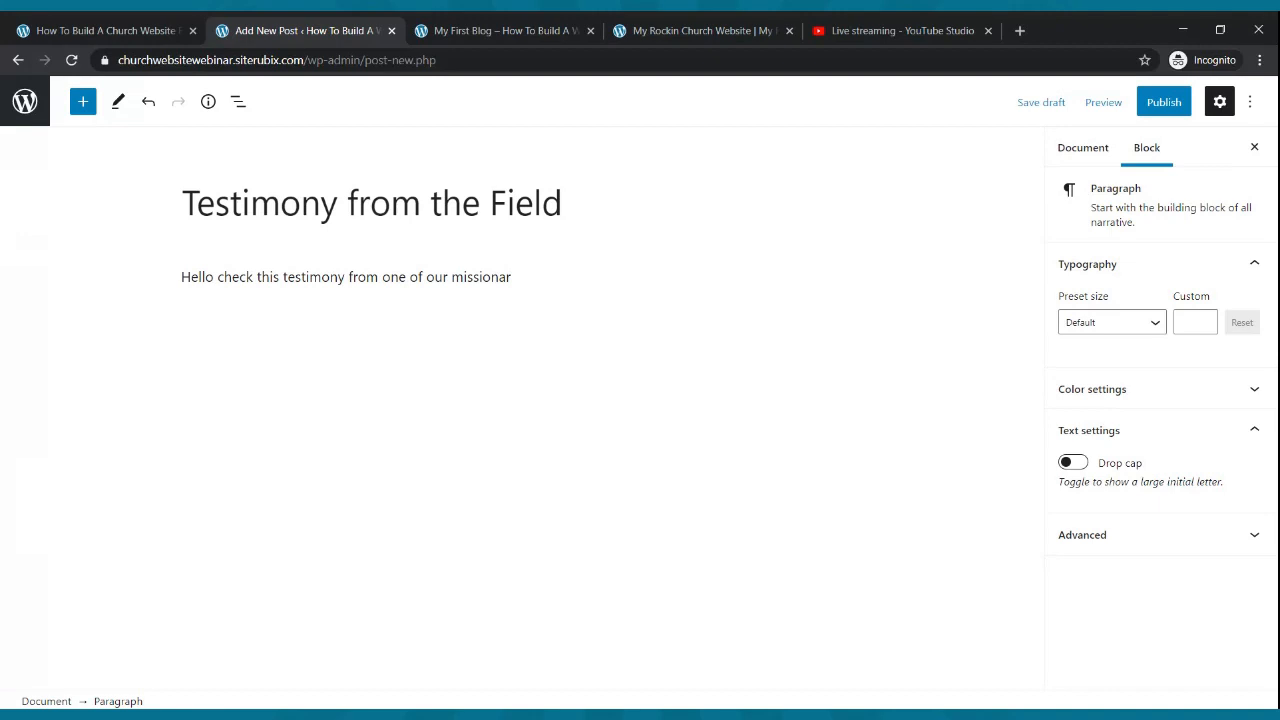
key(BackSpace)
text(iries on the mission field. God h)
text(s changing lives.)
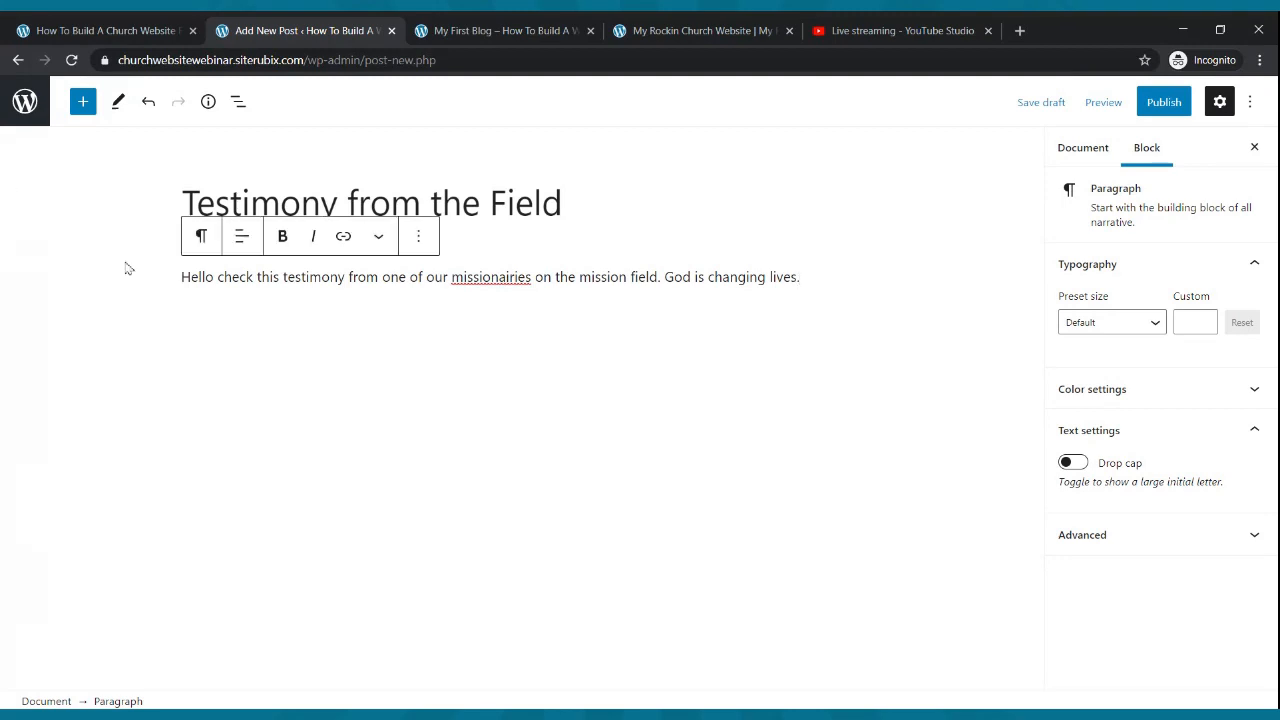
click(666, 277)
key(BackSpace)
key(BackSpace)
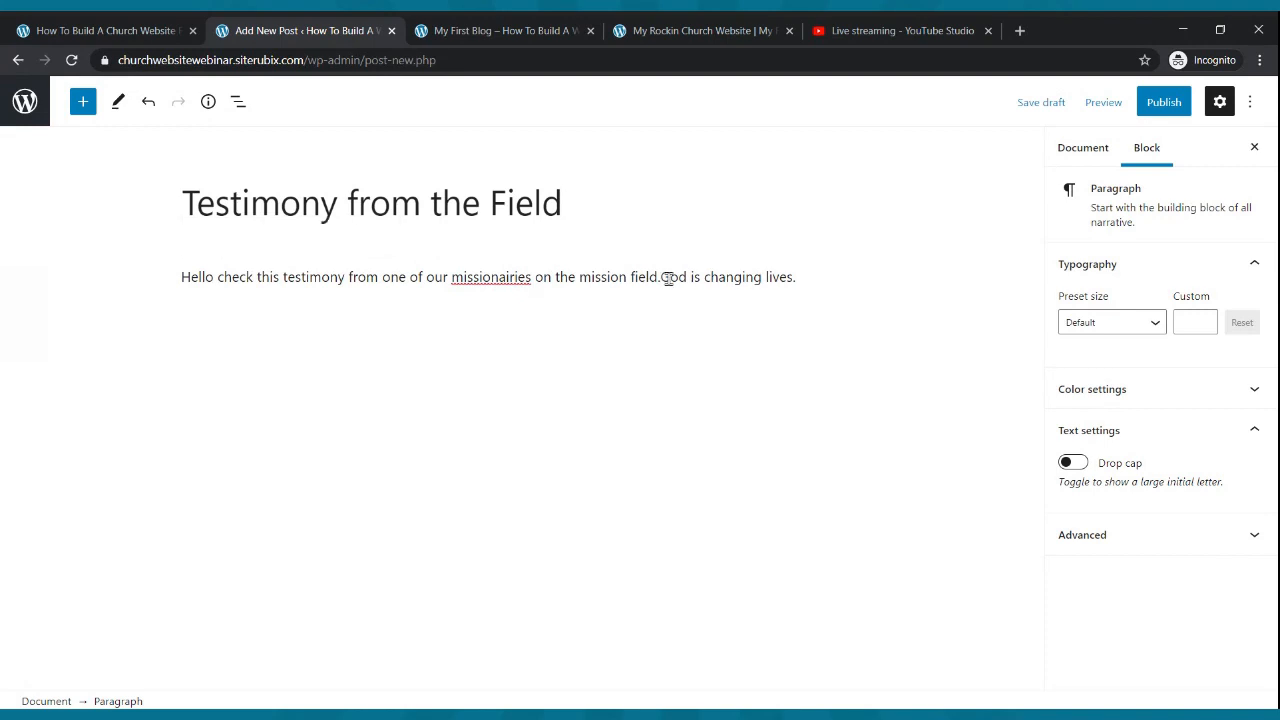
text(and how)
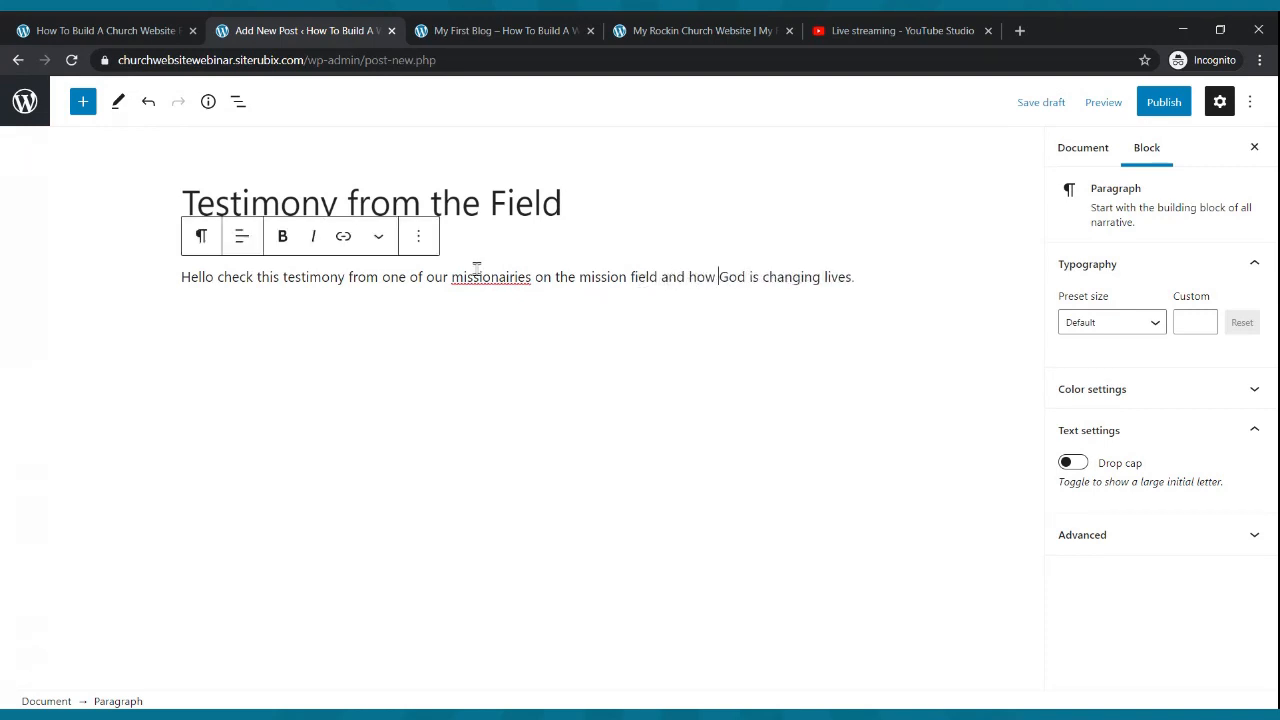
double_click(479, 276)
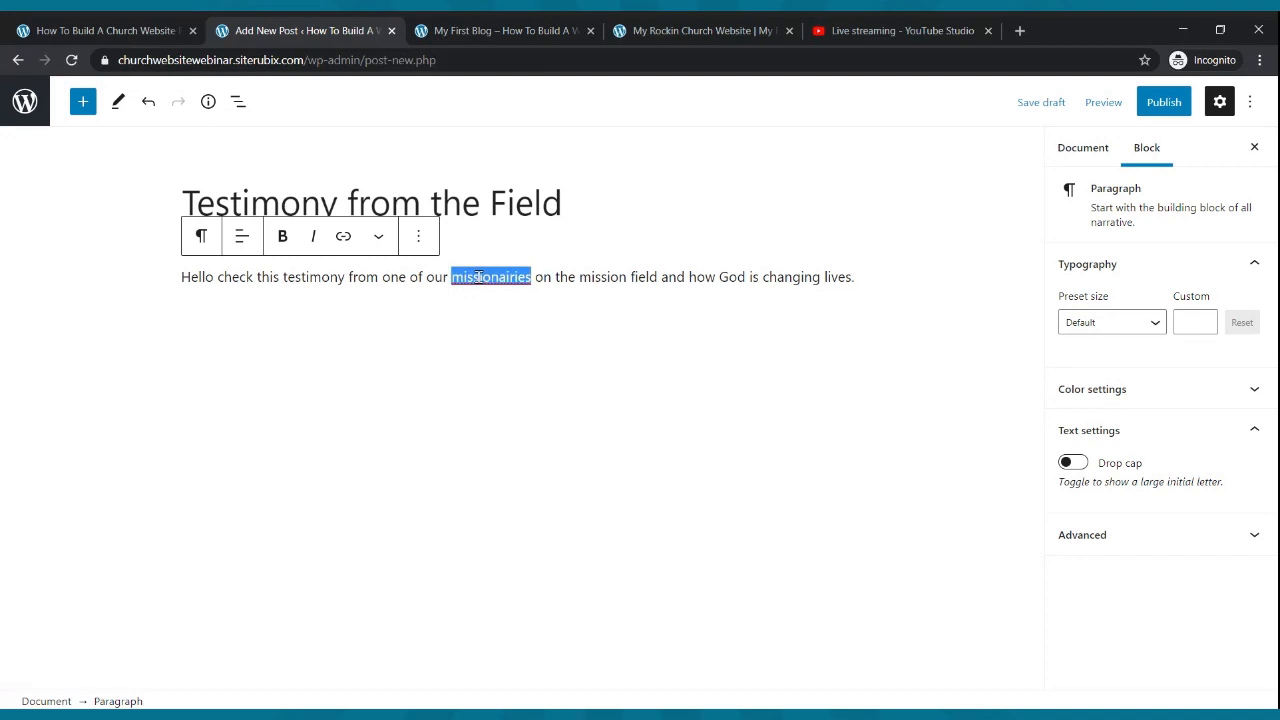
text(missionaries)
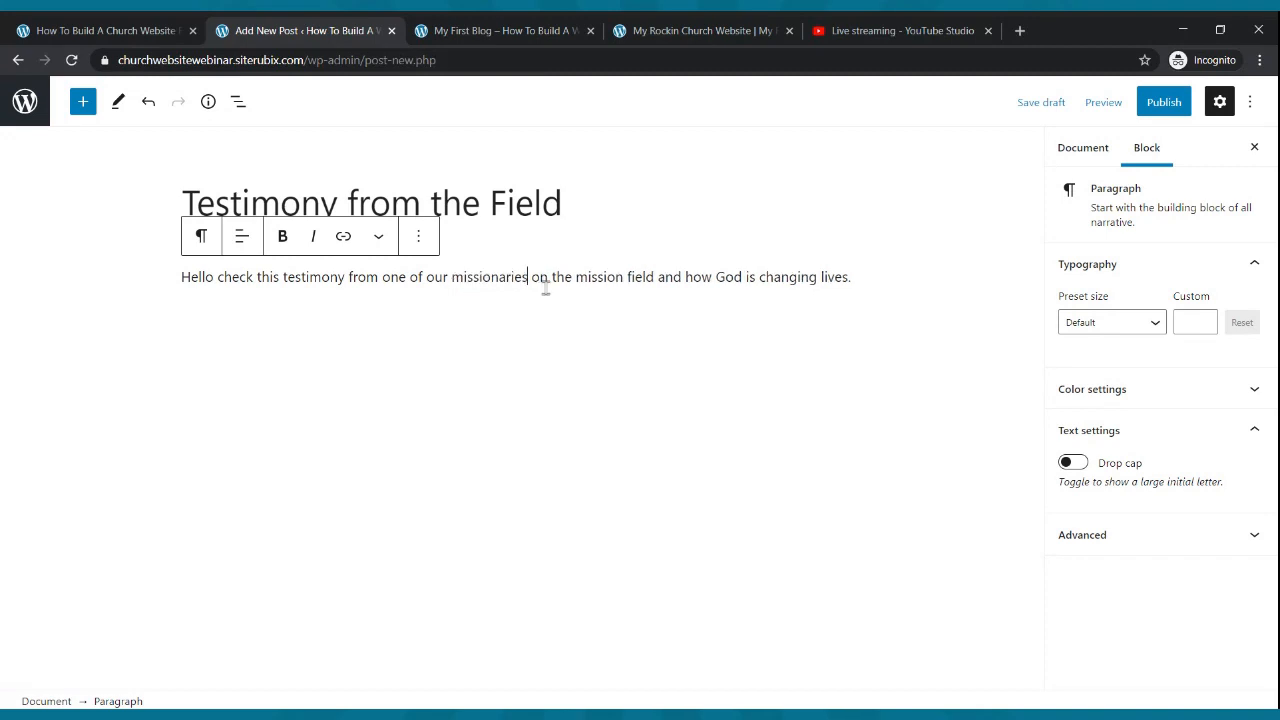
- Publish the testimony post and put the cursor at the end of its paragraph
click(1168, 110)
click(1084, 110)
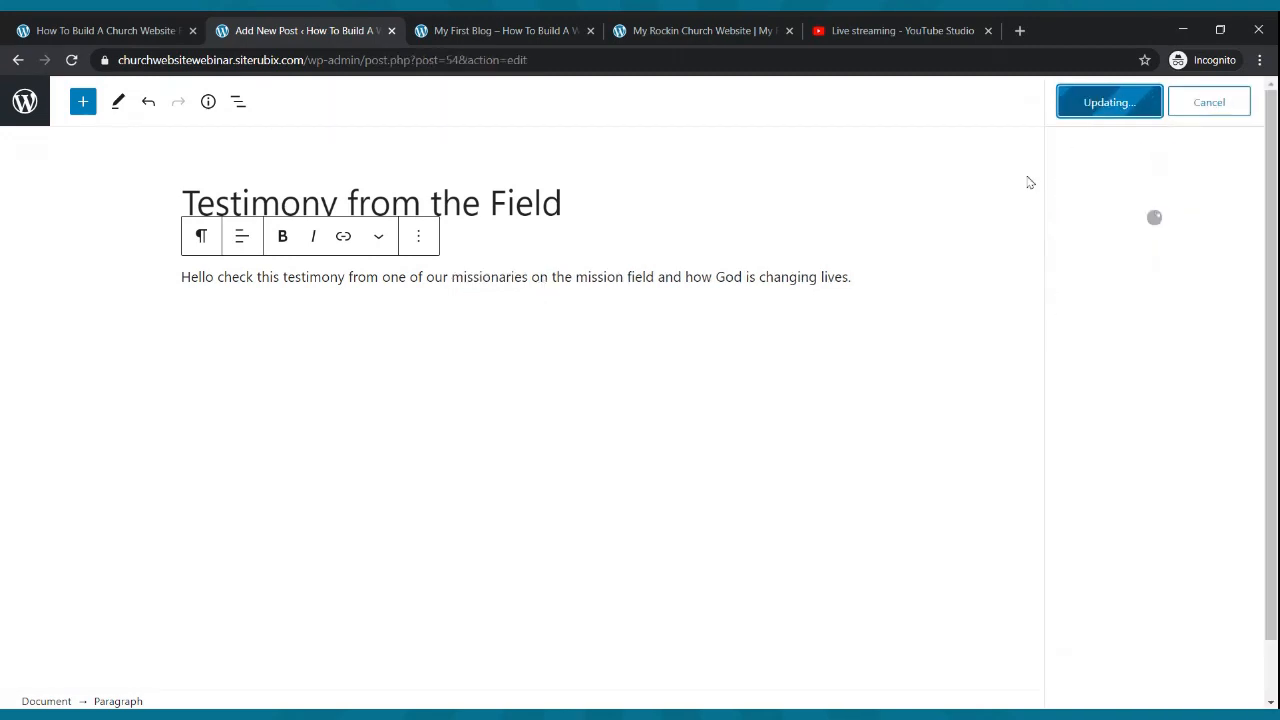
drag(857, 277, 184, 277)
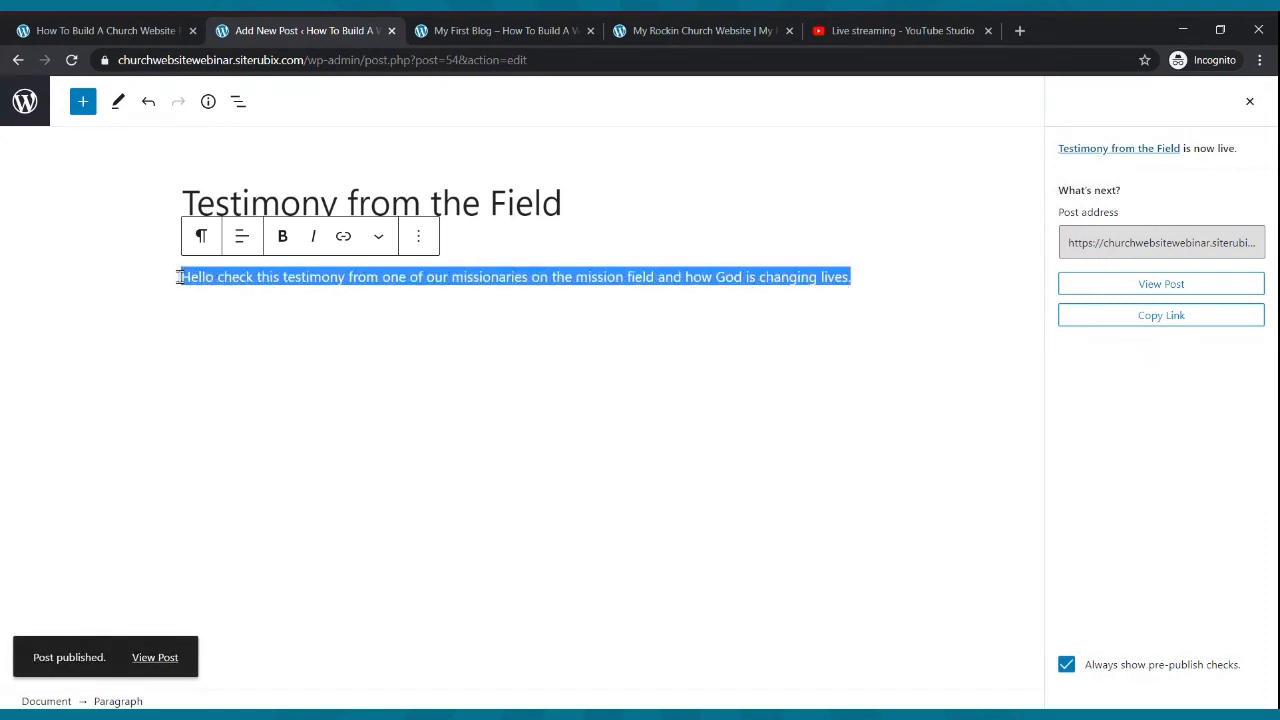
click(889, 279)
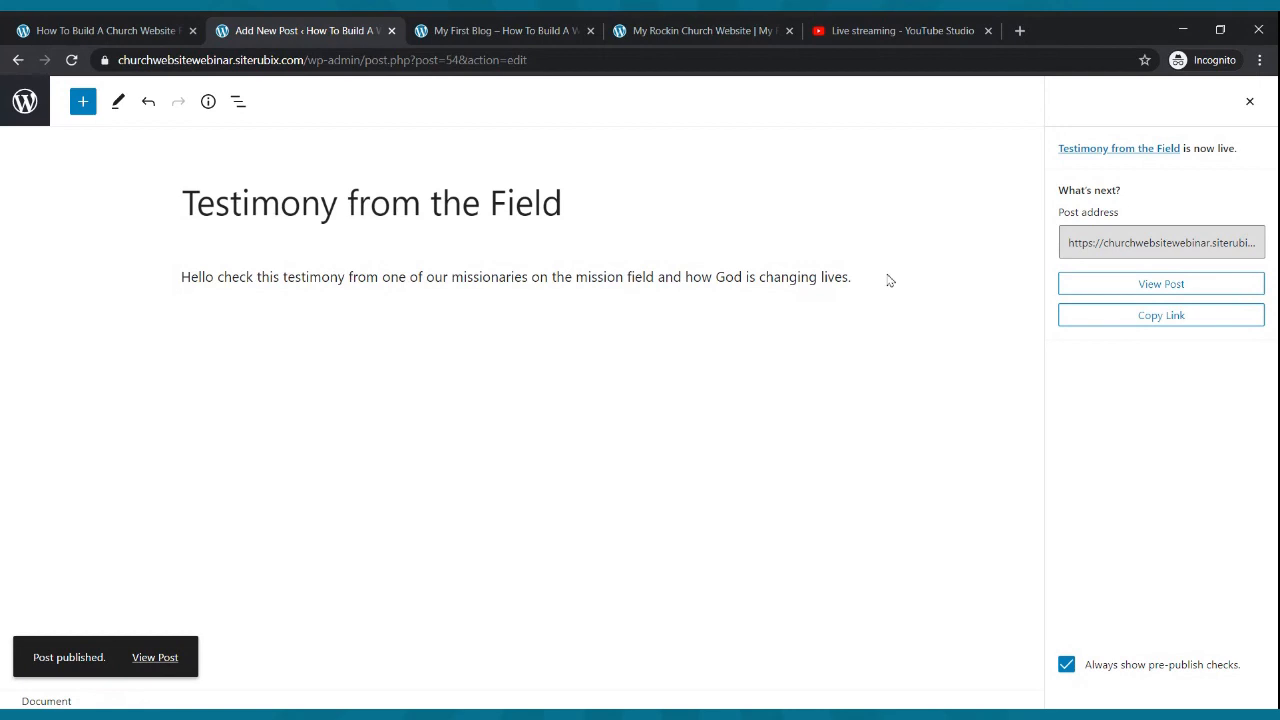
click(857, 277)
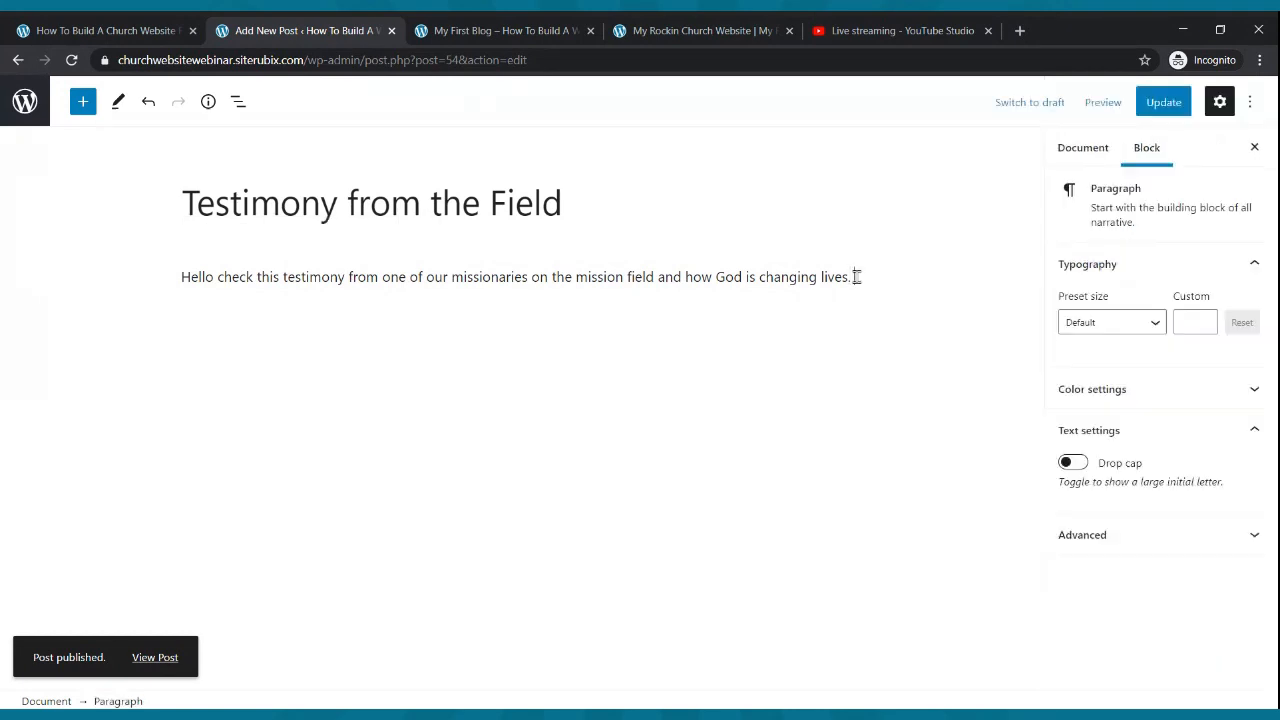
- Extend the testimony post with further paragraphs of pasted testimony sentences
key(ctrl+v)
key(ctrl+v)
key(ctrl+v)
key(ctrl+v)
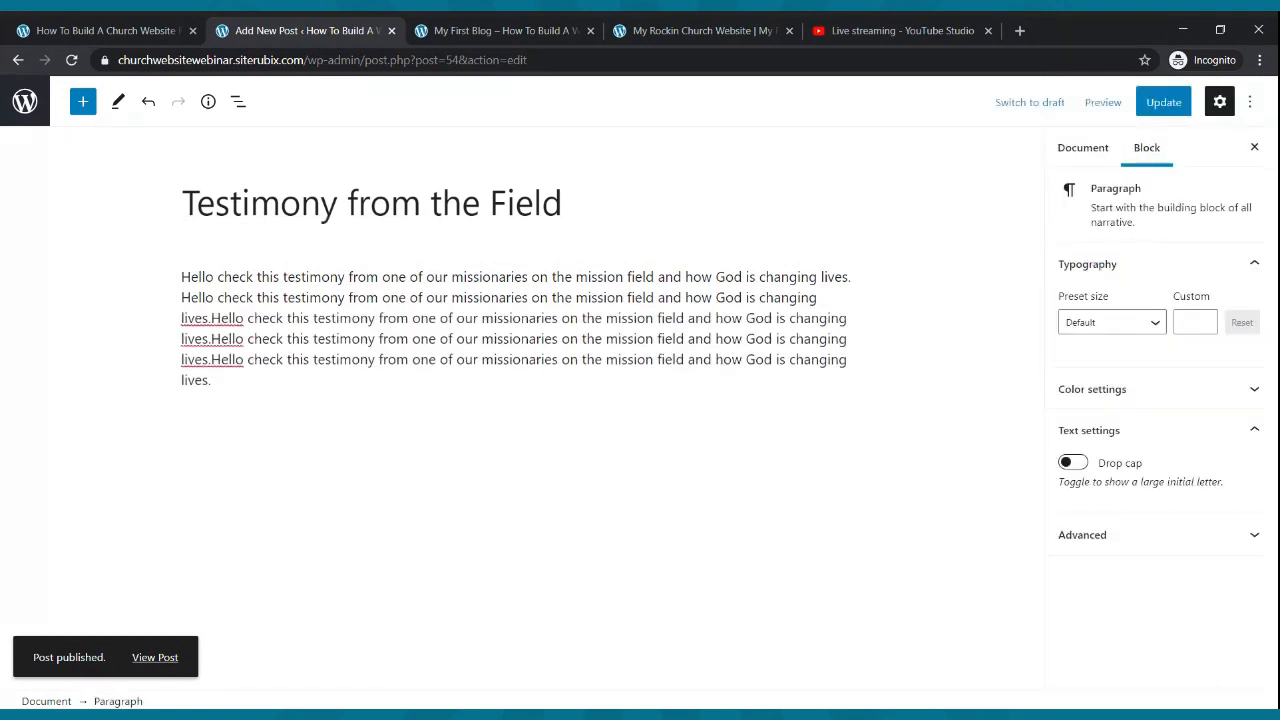
key(Return)
key(ctrl+v)
key(ctrl+v)
key(ctrl+v)
key(ctrl+v)
key(ctrl+v)
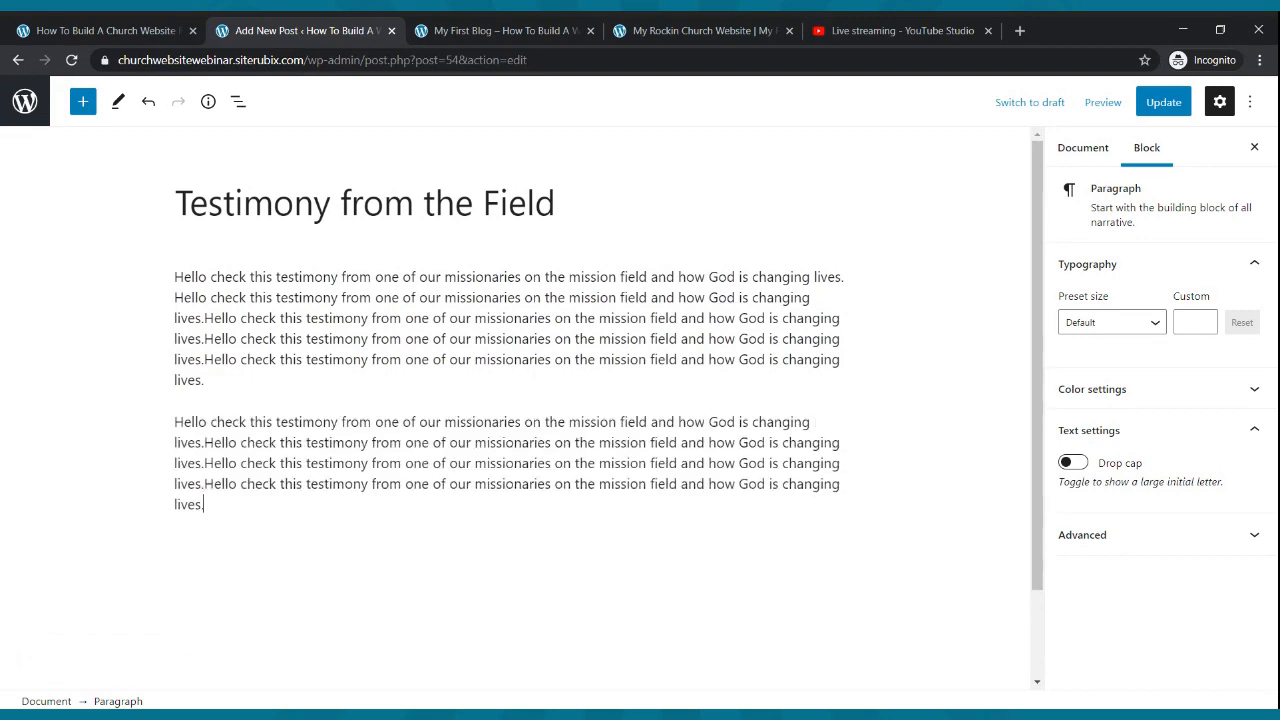
key(Return)
key(ctrl+v)
key(ctrl+v)
key(ctrl+v)
key(ctrl+v)
key(ctrl+v)
key(ctrl+v)
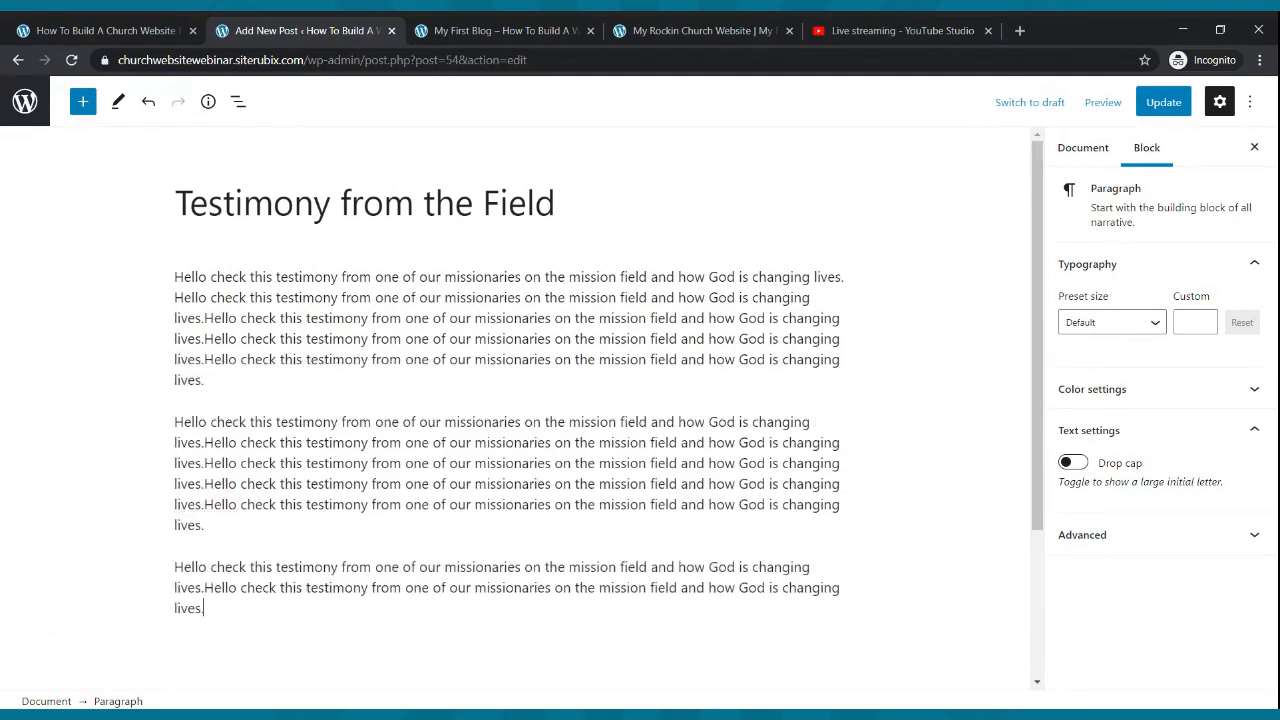
key(Return)
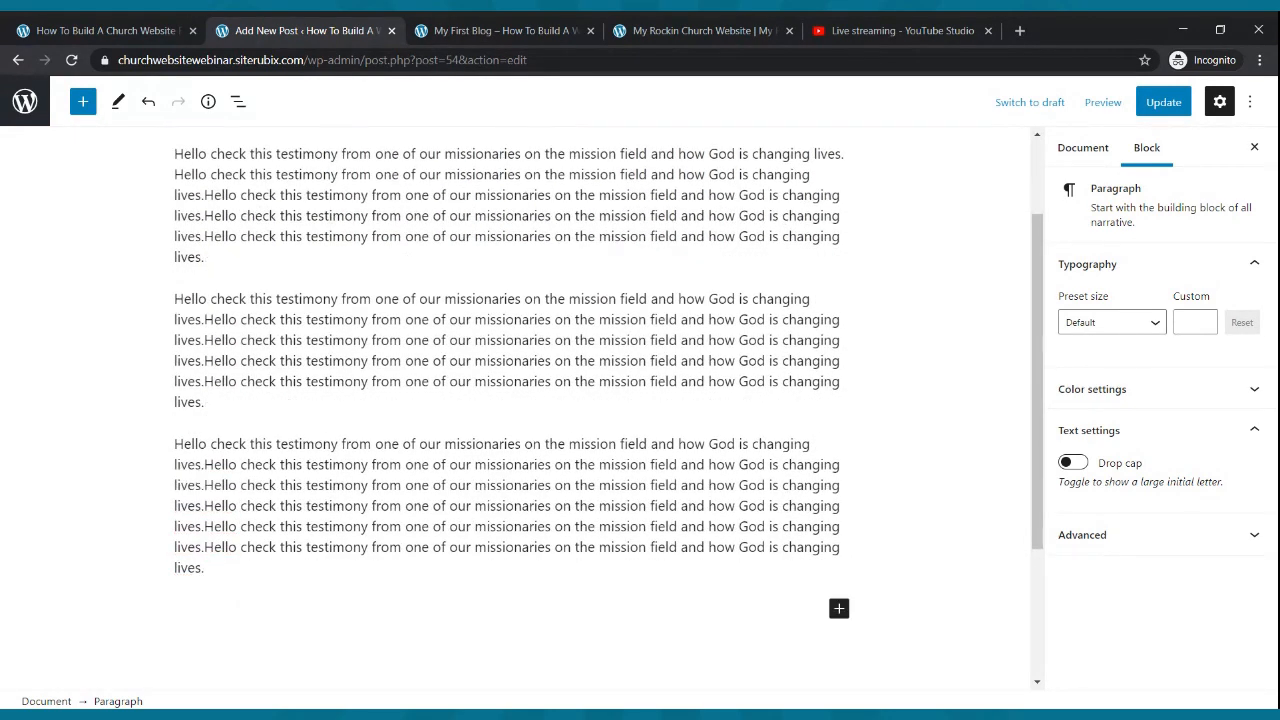
key(ctrl+v)
key(ctrl+v)
key(ctrl+v)
key(ctrl+v)
key(ctrl+v)
key(ctrl+v)
- Update the testimony post and switch to the live 'My First Blog' page
scroll(681, 217, up, 3)
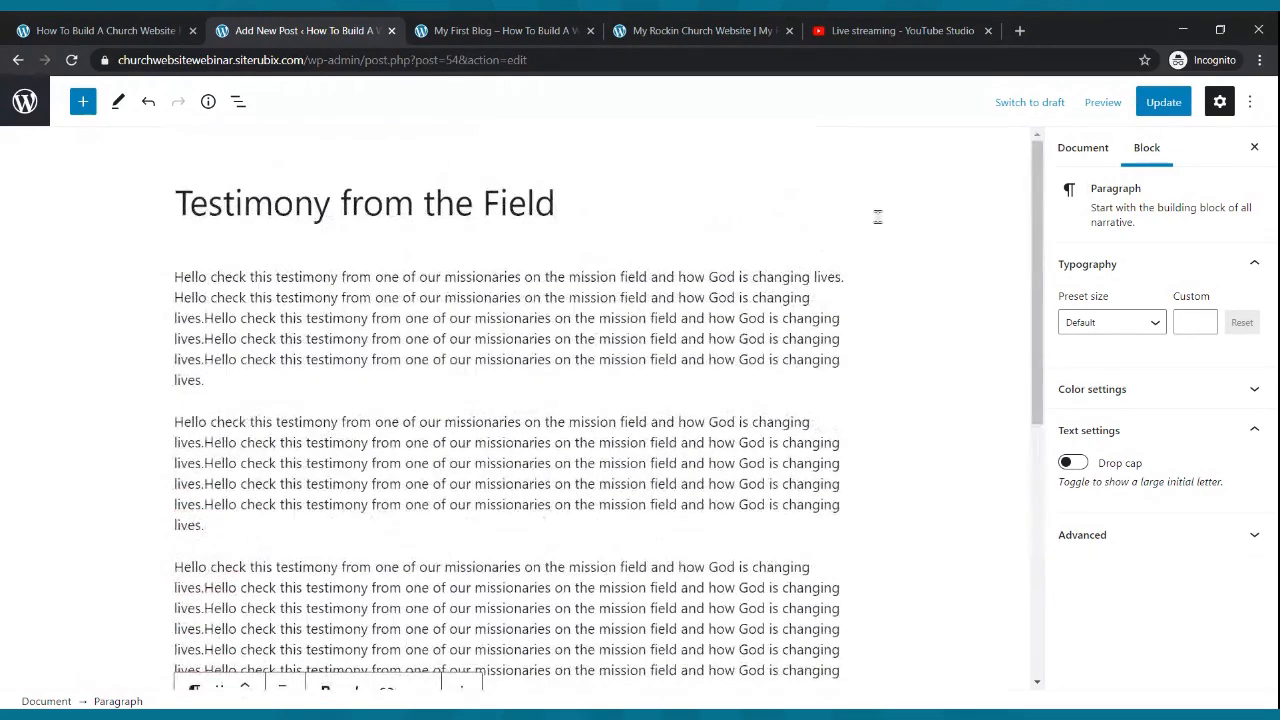
click(1156, 105)
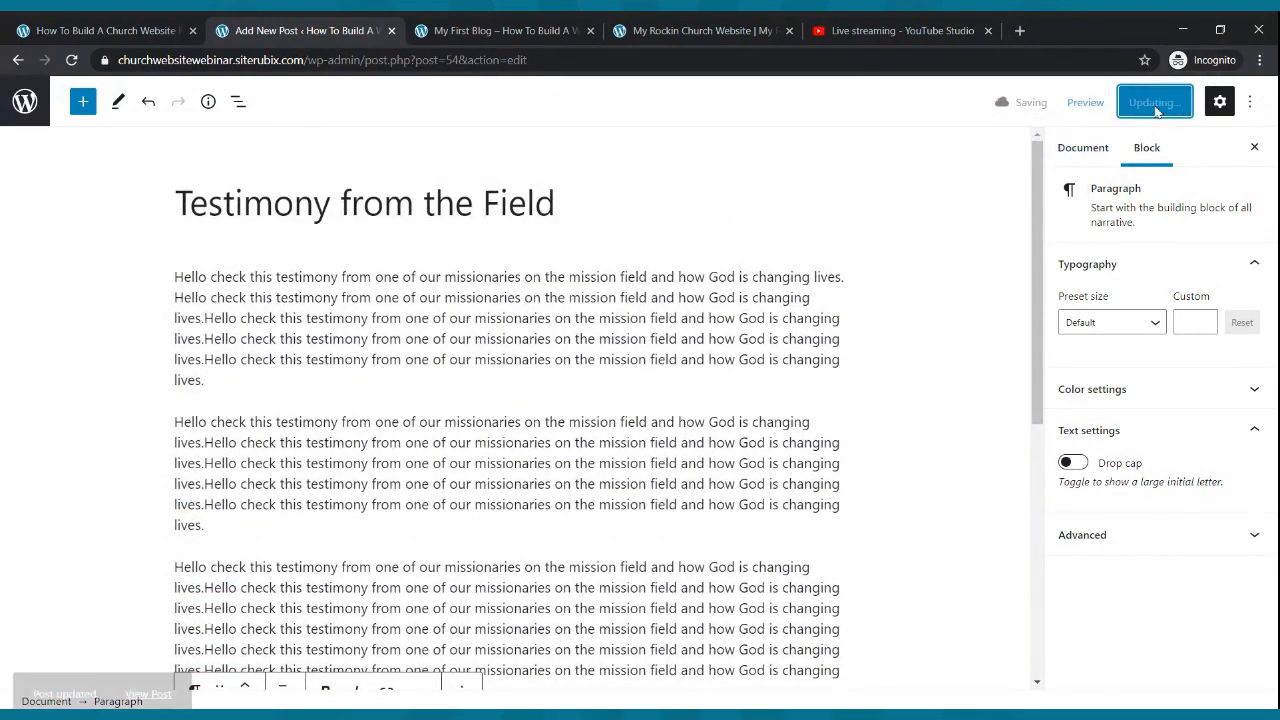
click(558, 28)
scroll(665, 232, up, 2)
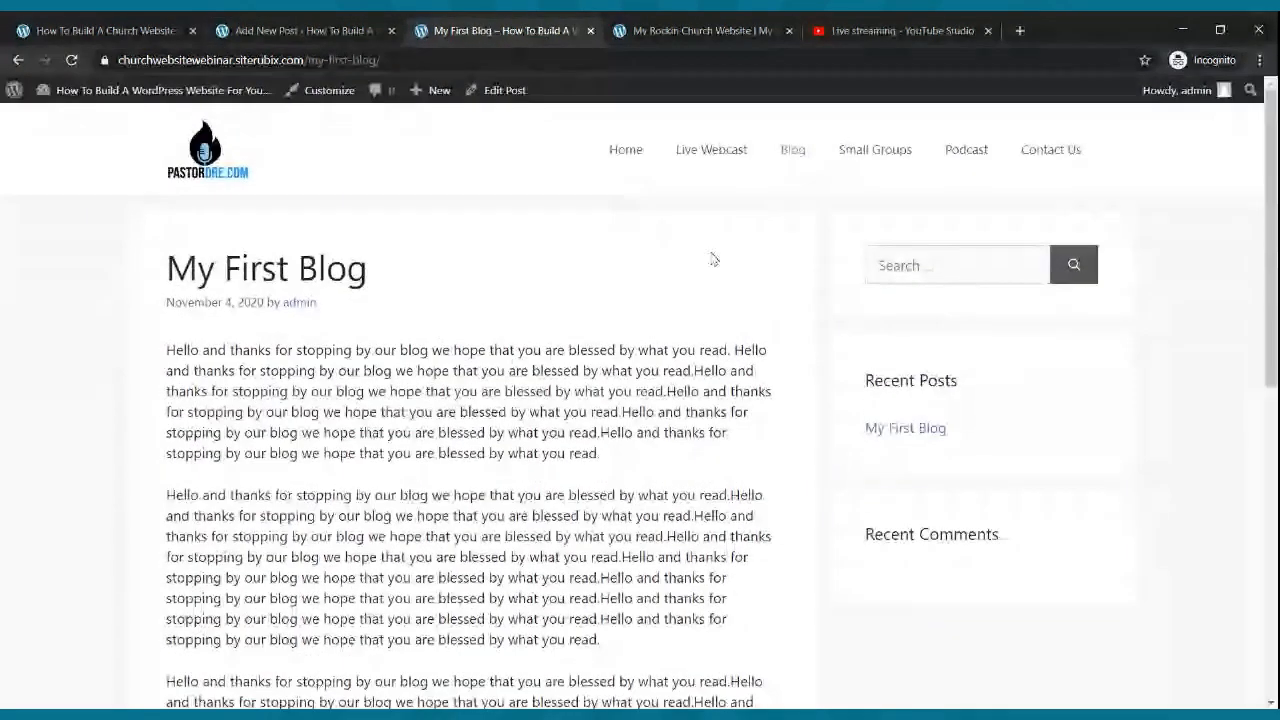
- Open 'Testimony from the Field' from the site's Blog listing, scroll through it, and return to its editor
click(789, 150)
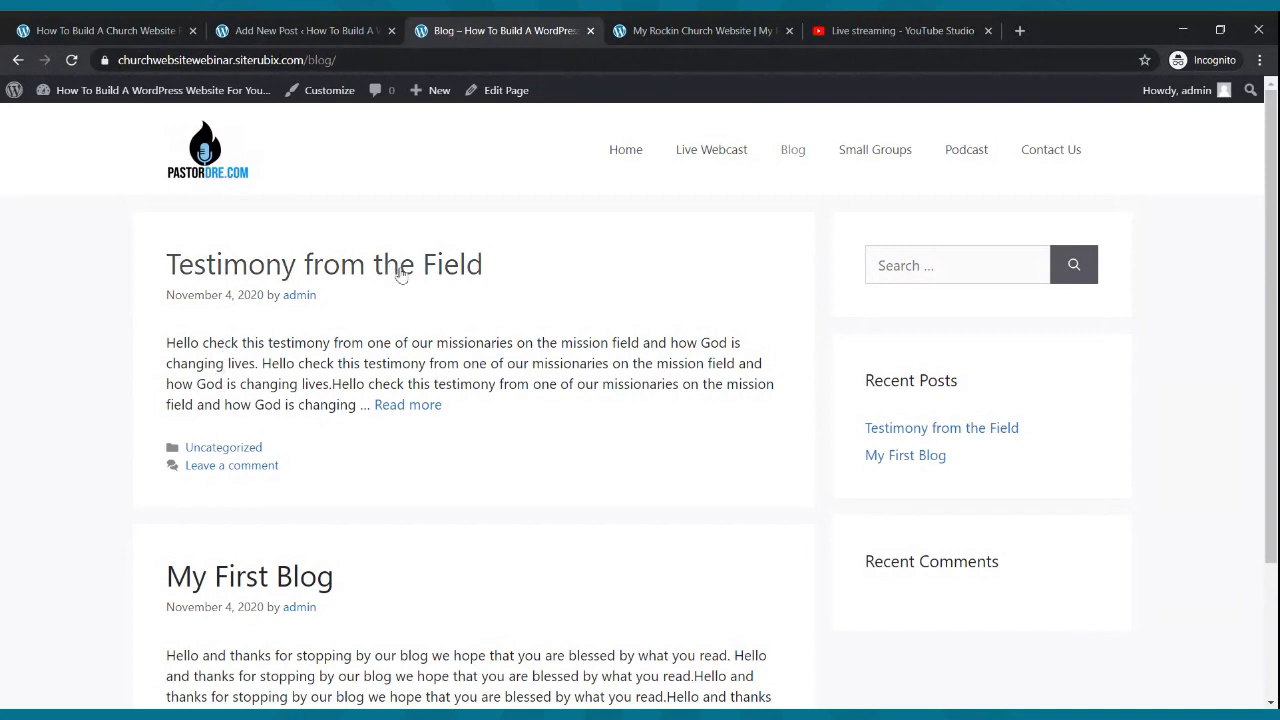
click(436, 410)
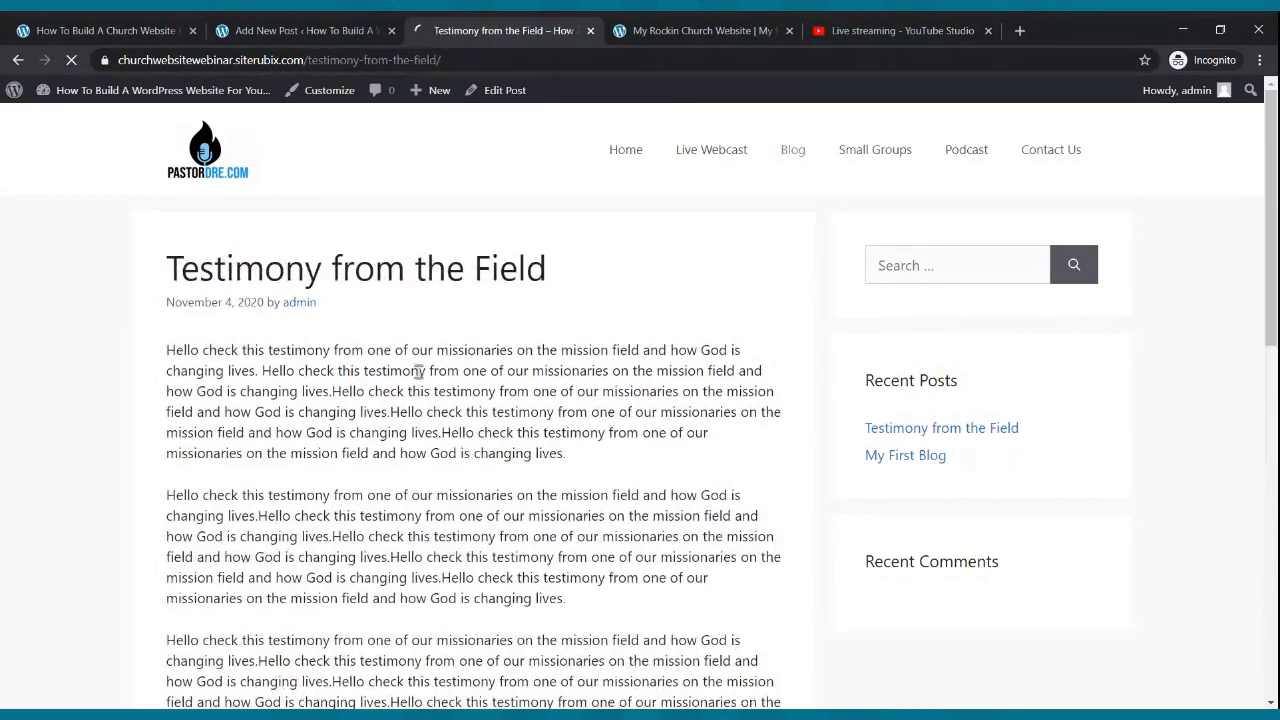
scroll(421, 371, down, 4)
scroll(418, 370, up, 10)
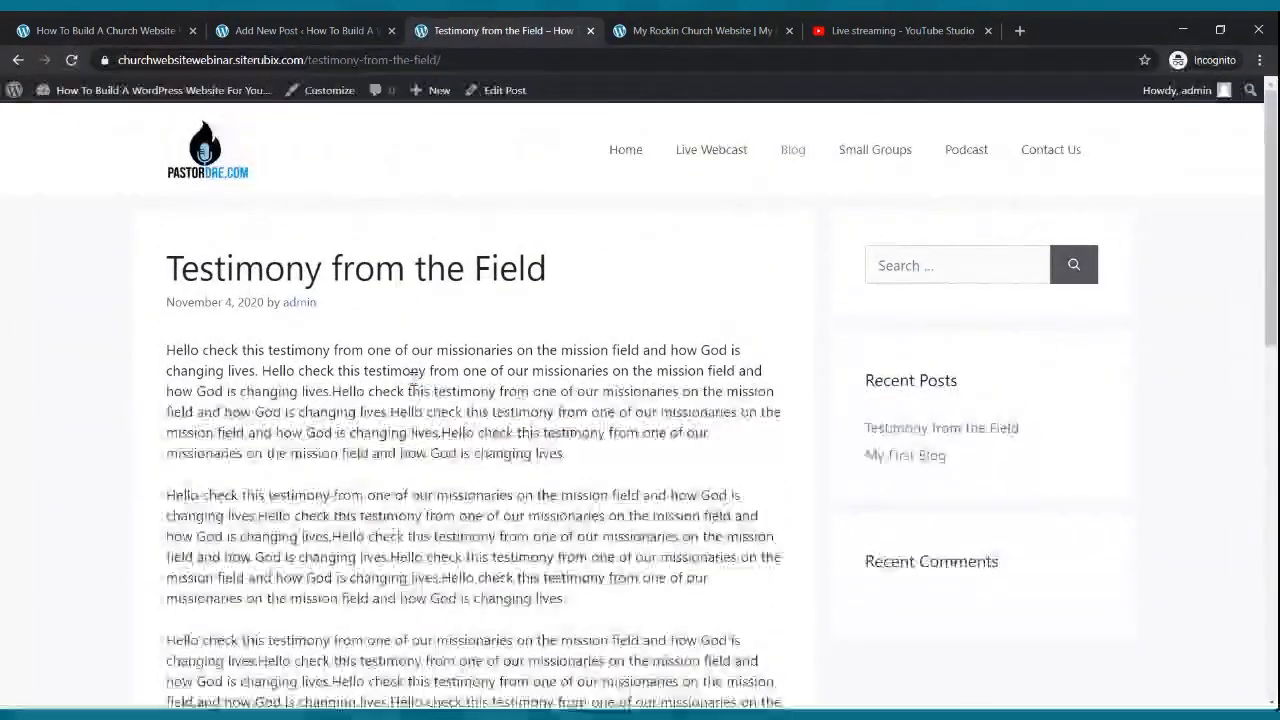
scroll(419, 343, down, 10)
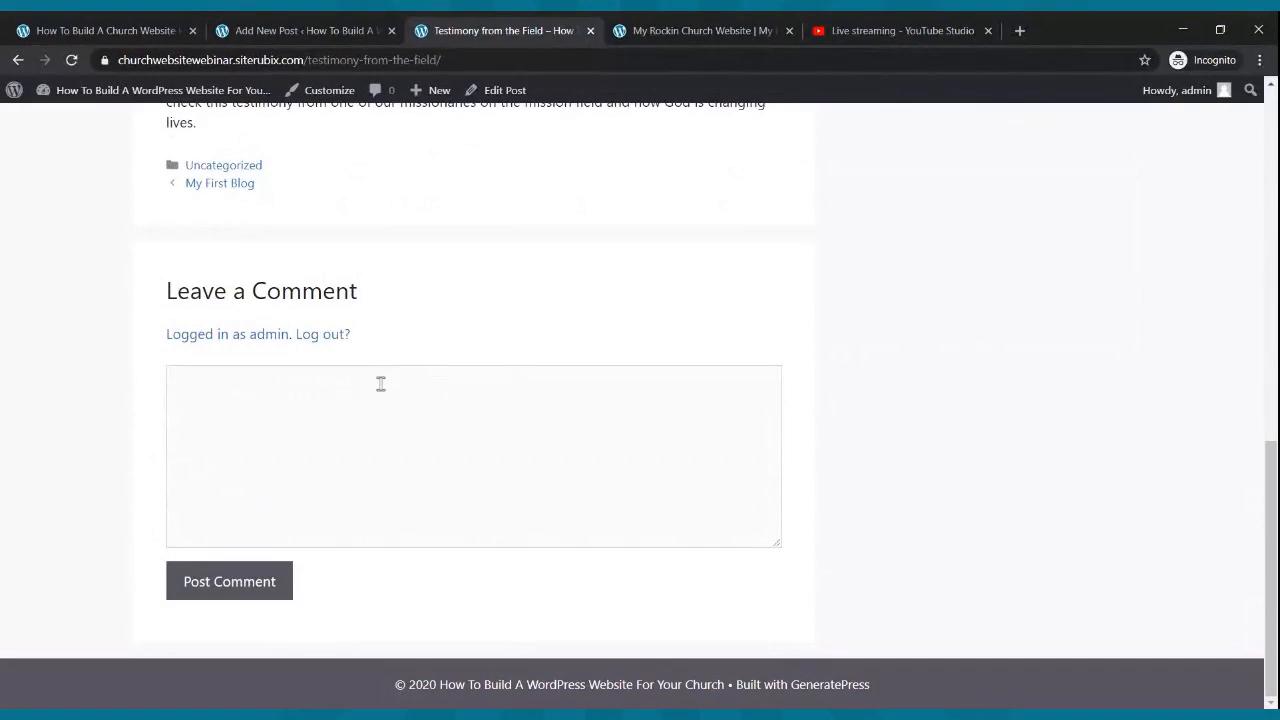
scroll(389, 397, up, 10)
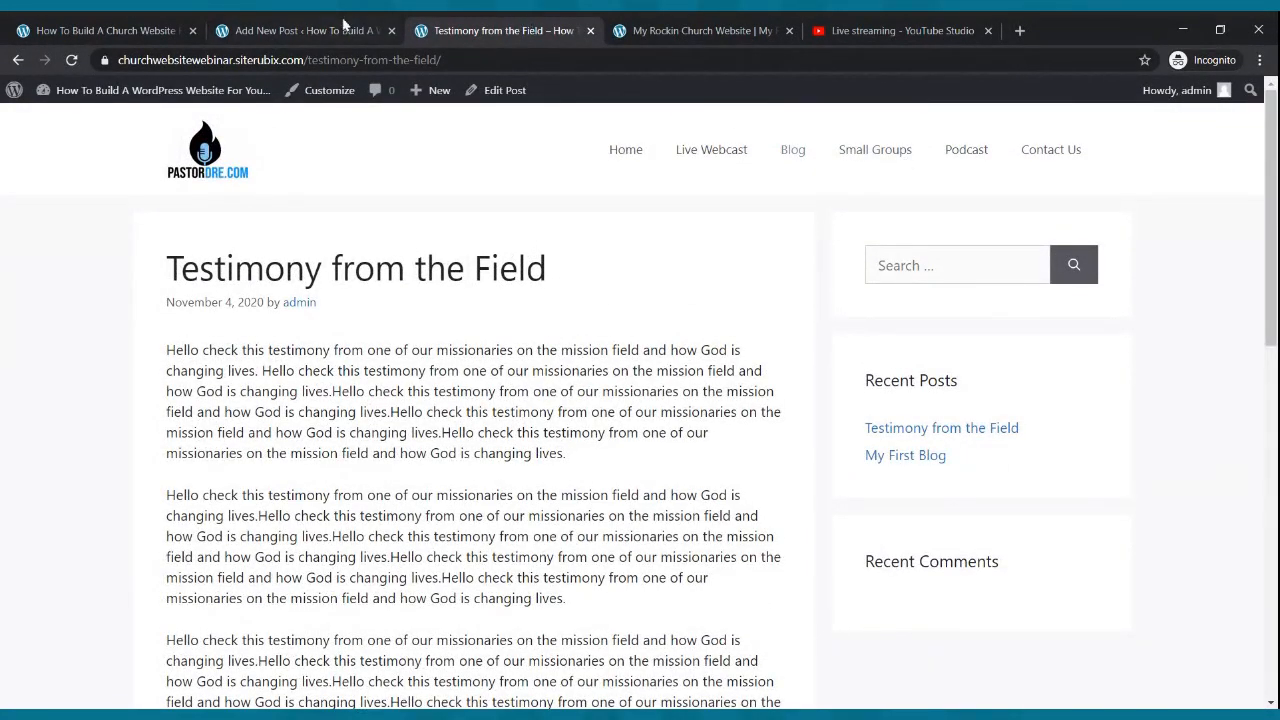
click(285, 30)
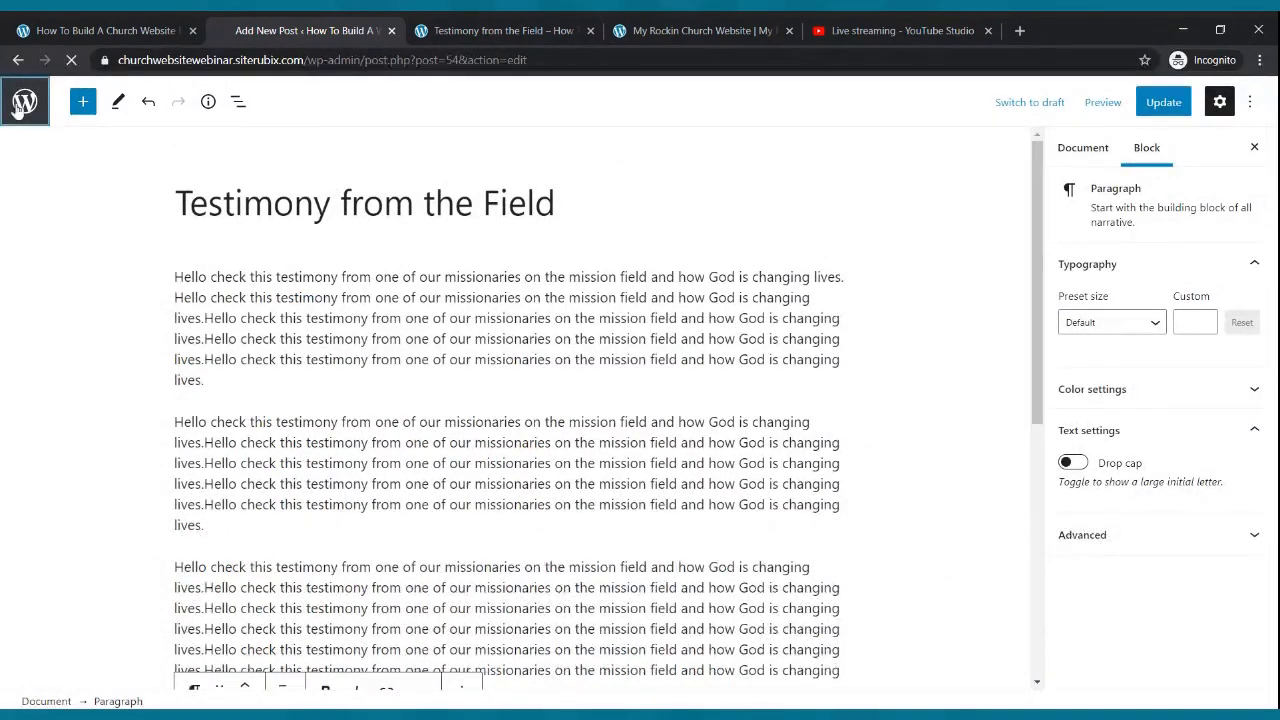
- Go to the admin Pages list and open Small Groups in the block editor
click(25, 104)
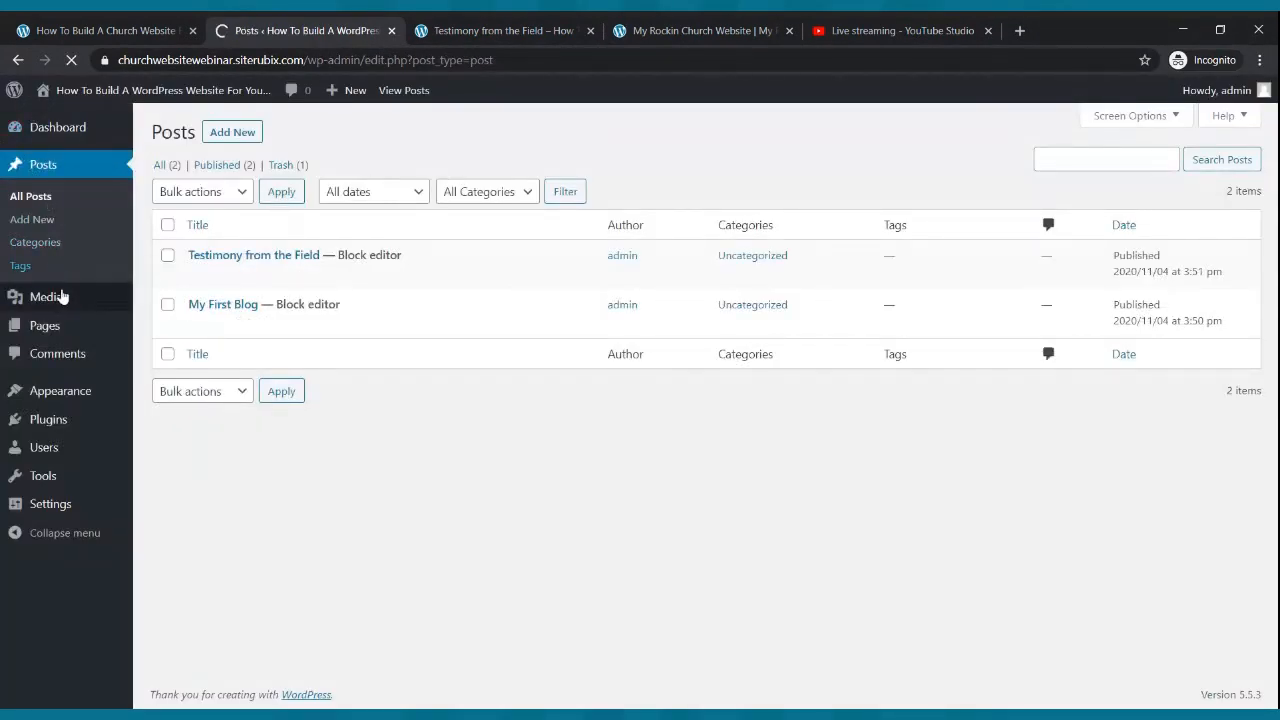
click(47, 333)
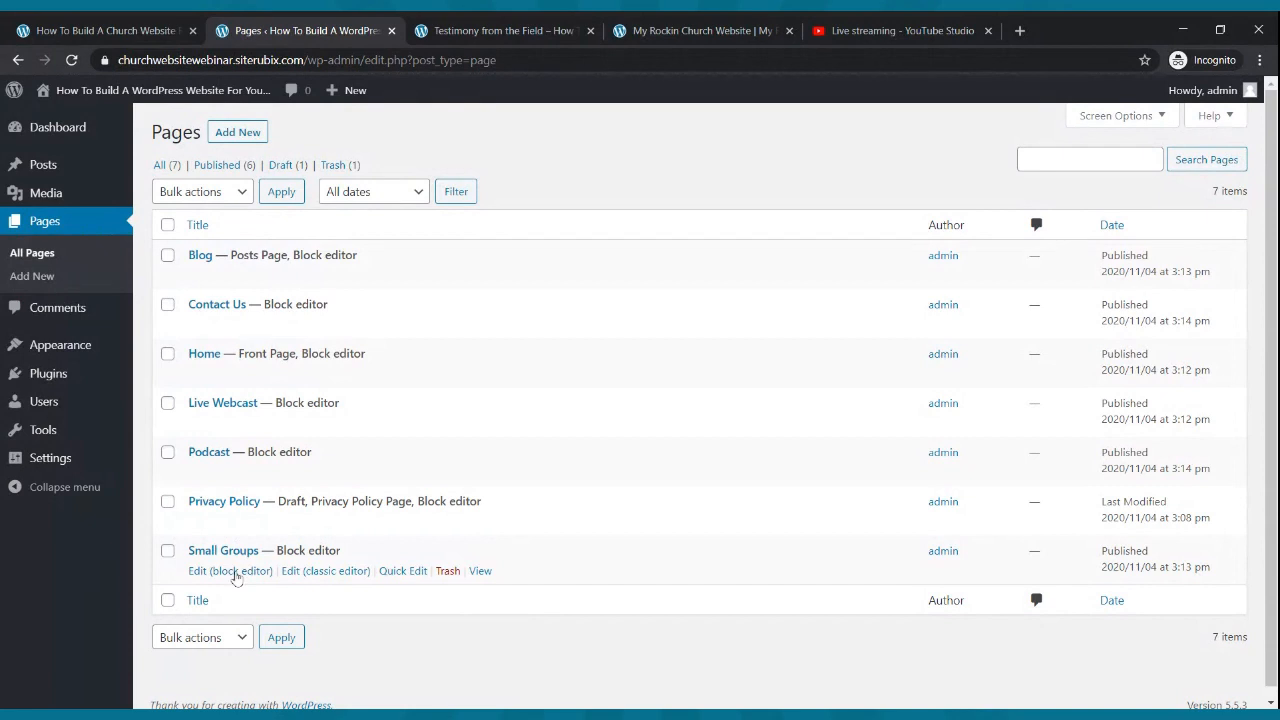
click(232, 572)
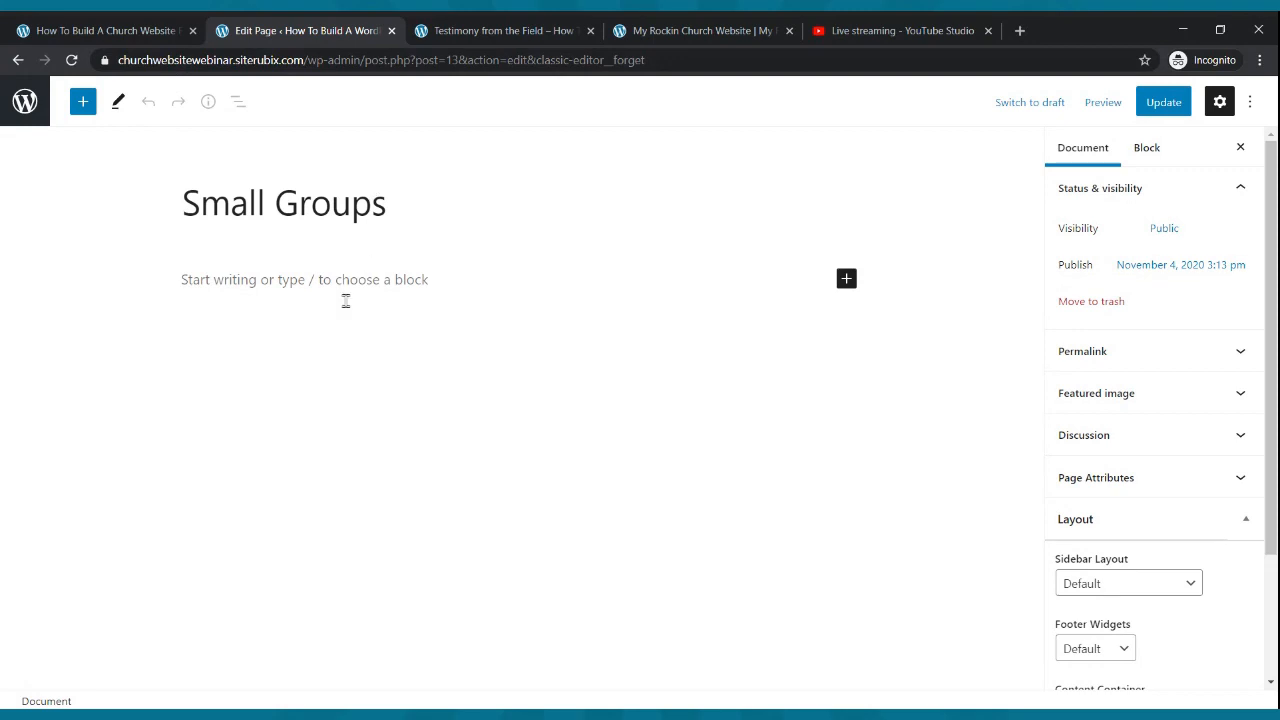
- Insert a 33/33/33 Columns block with a paragraph in the first column
click(846, 280)
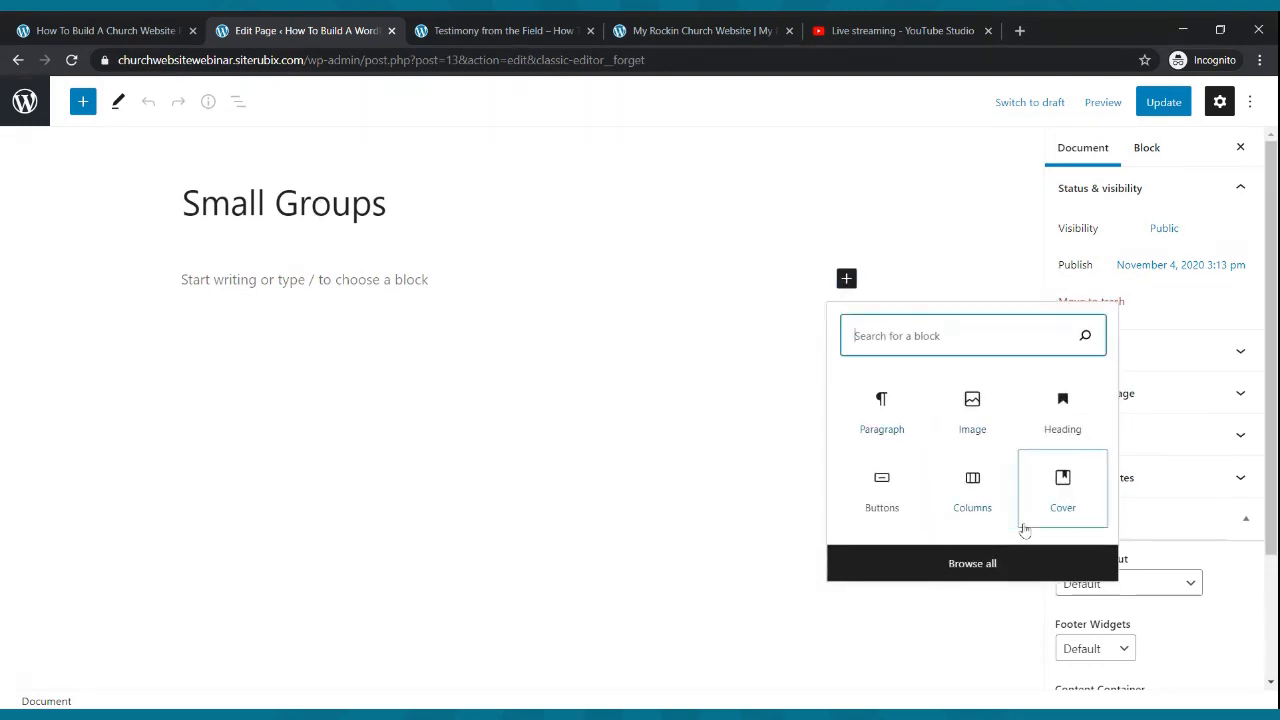
click(988, 502)
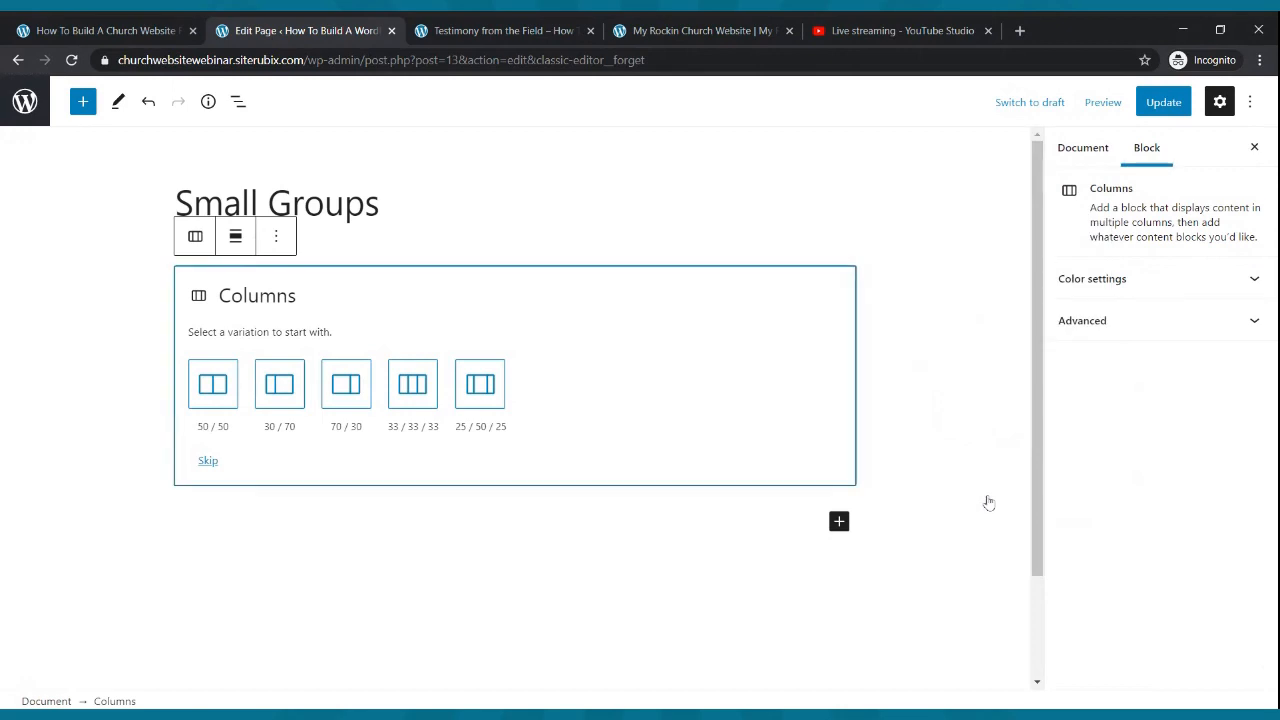
click(395, 400)
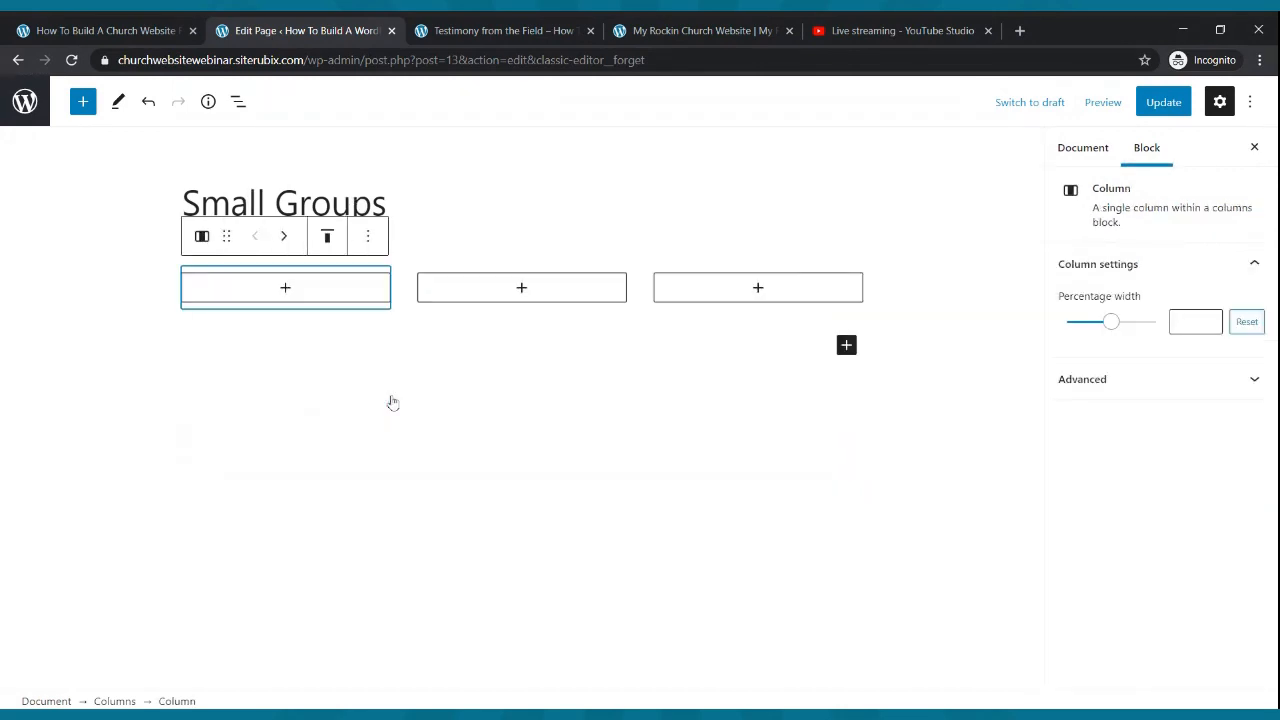
click(285, 288)
click(213, 425)
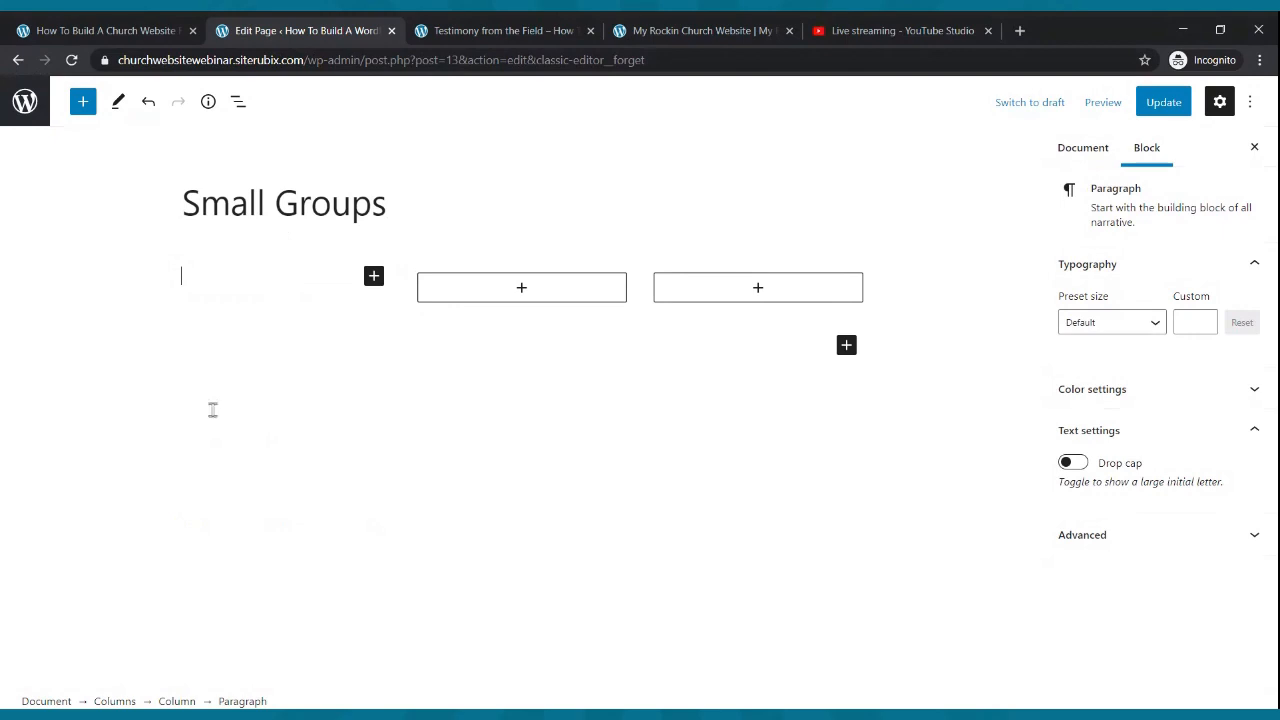
- List Name: The Cool Small Group, Place: 123 Voortrekker rd., Time: Wednesdays at 7:00pm, and the contact's details
text(Name: The C)
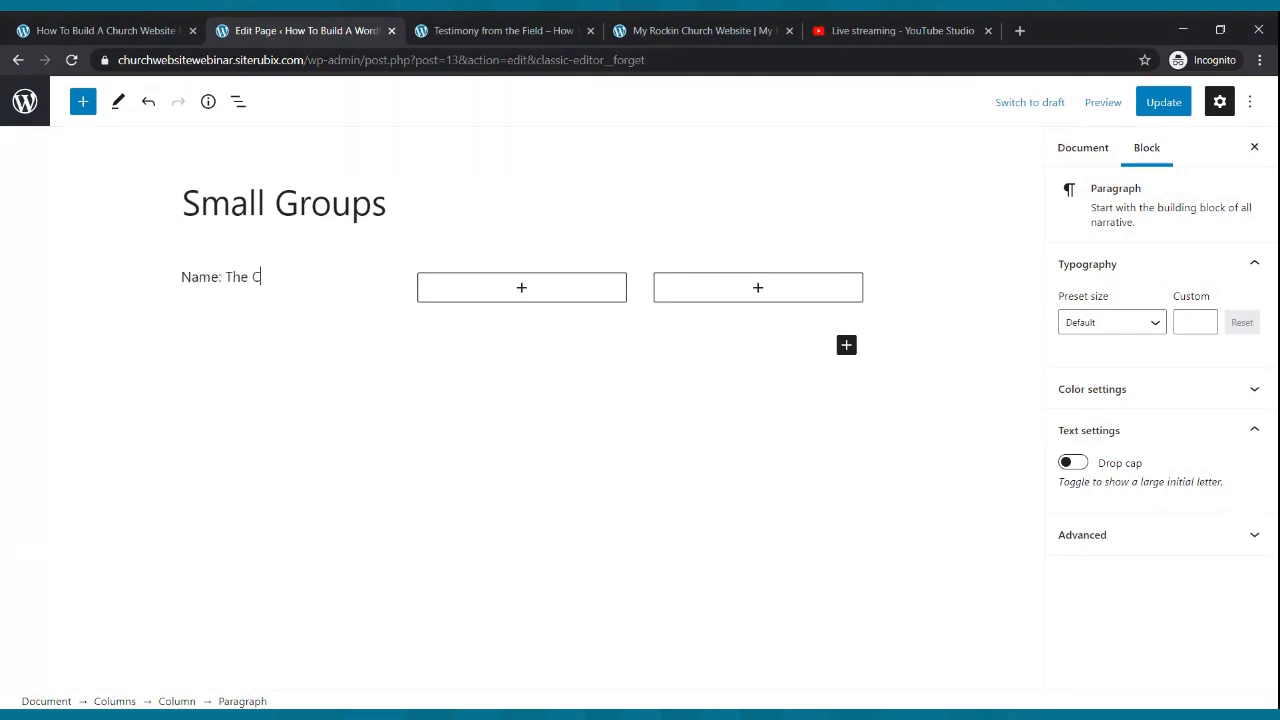
text(ool Small Group)
key(Return)
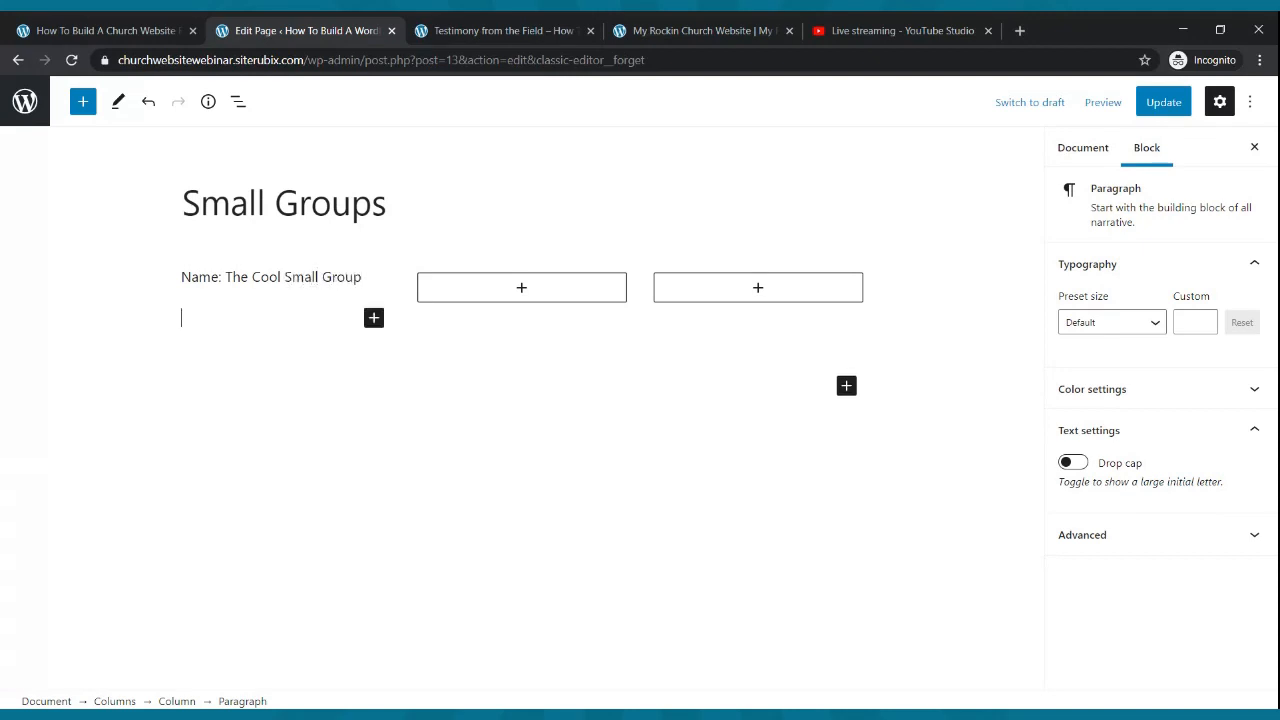
text(Place: 123 Voortrekker rd.)
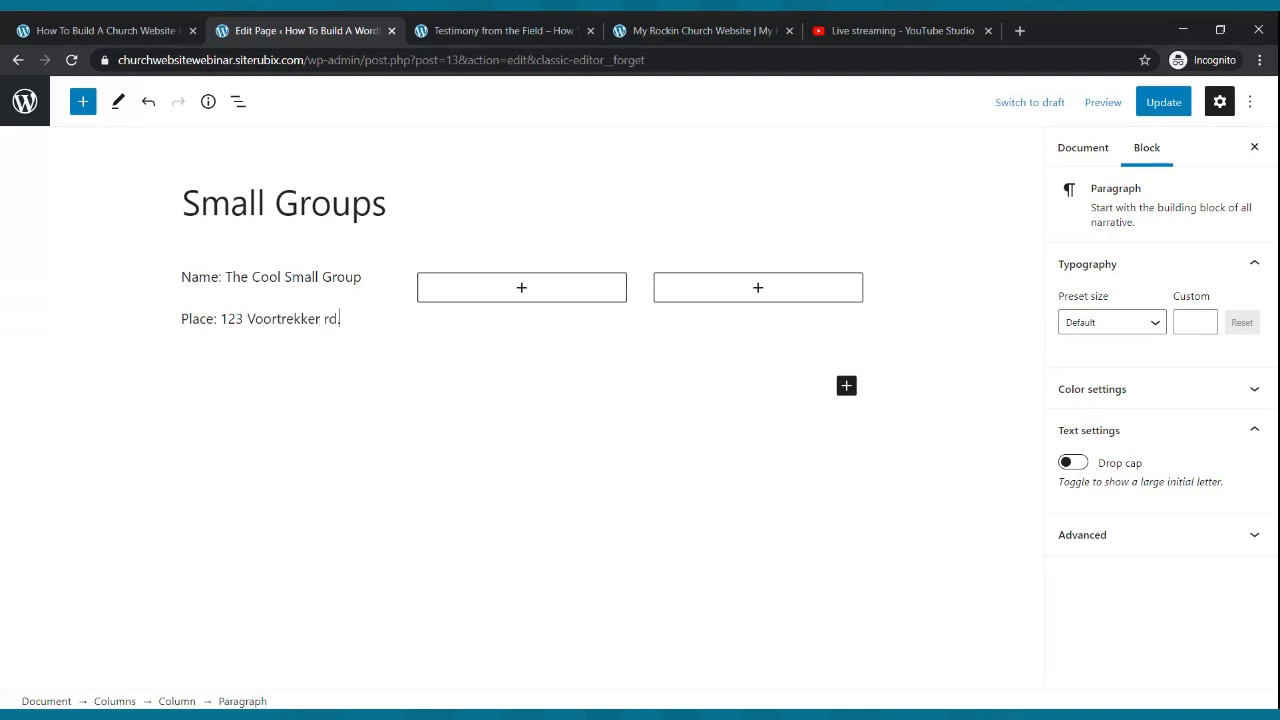
key(Return)
text(Time: Wednesdays at)
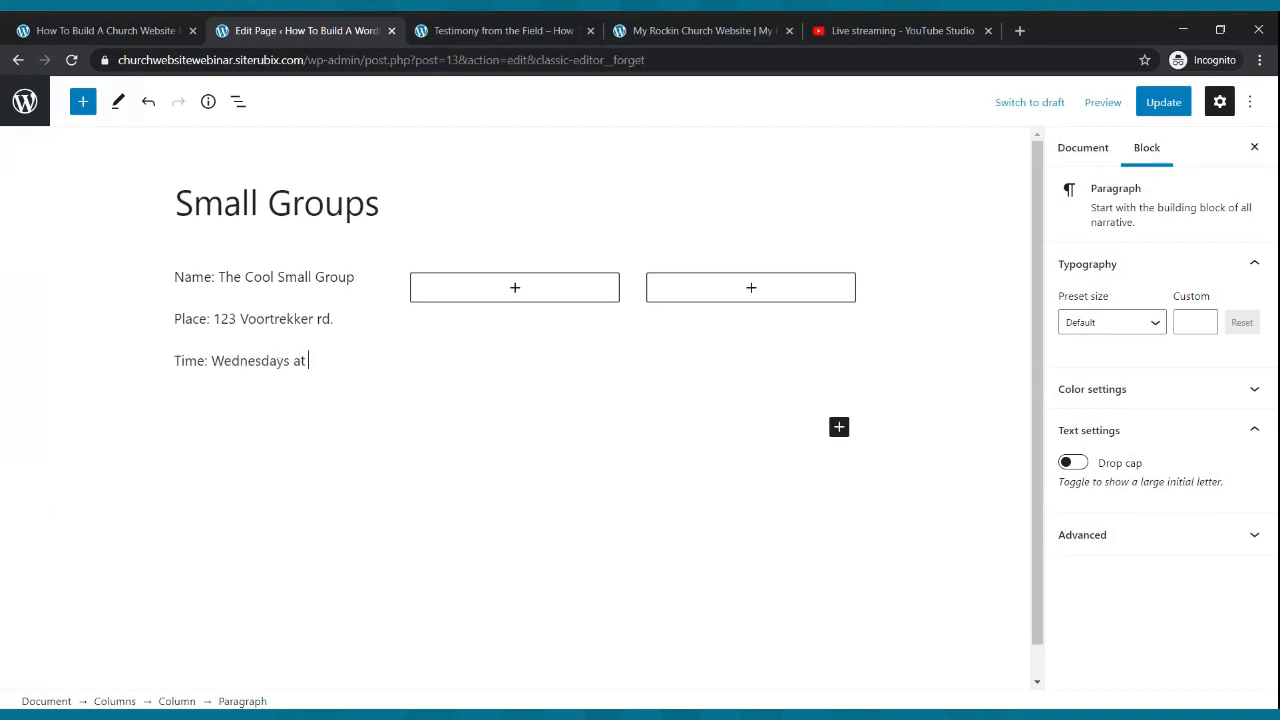
text(7:00pm)
key(Return)
text(Contac)
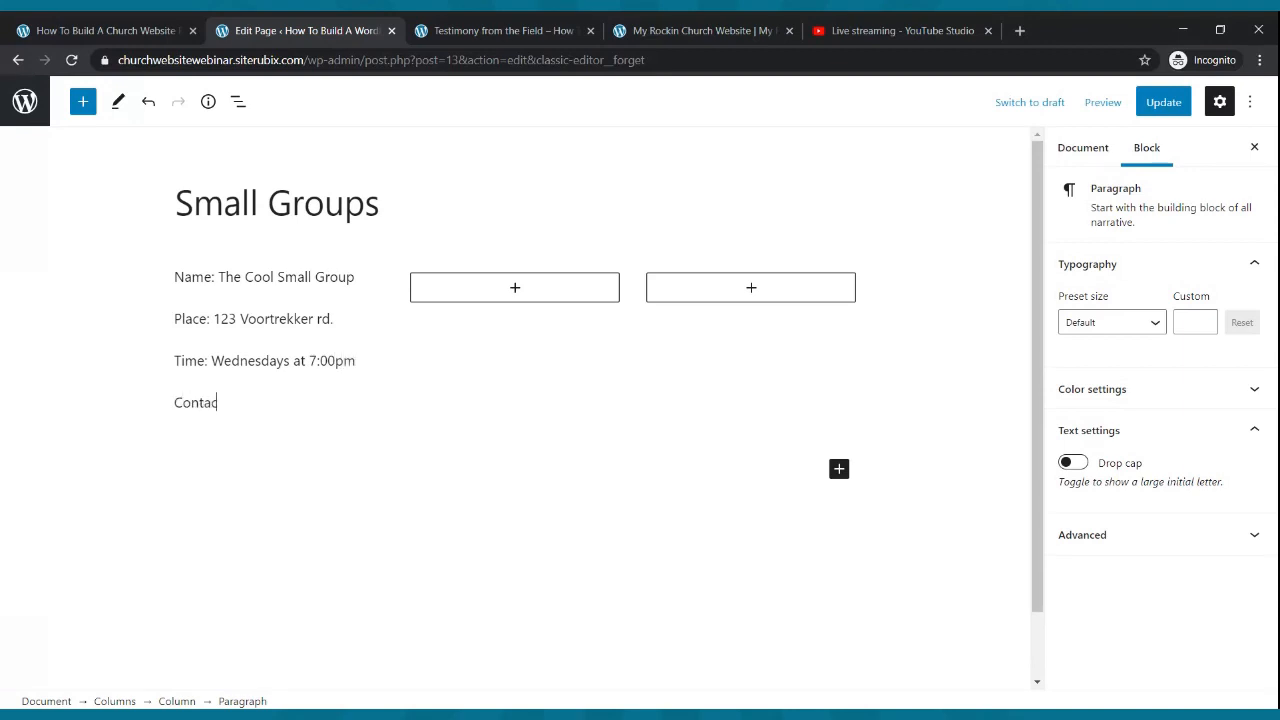
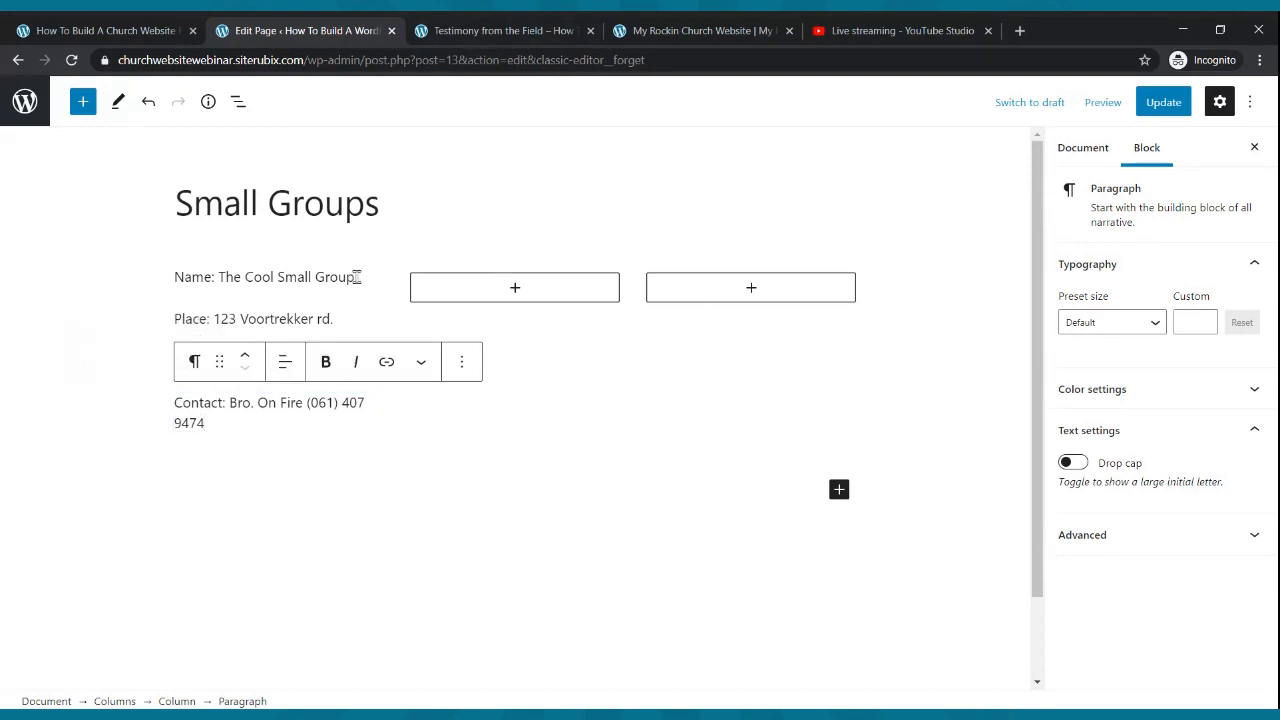
- Make the Name line bold and save the Small Groups page
drag(356, 277, 176, 280)
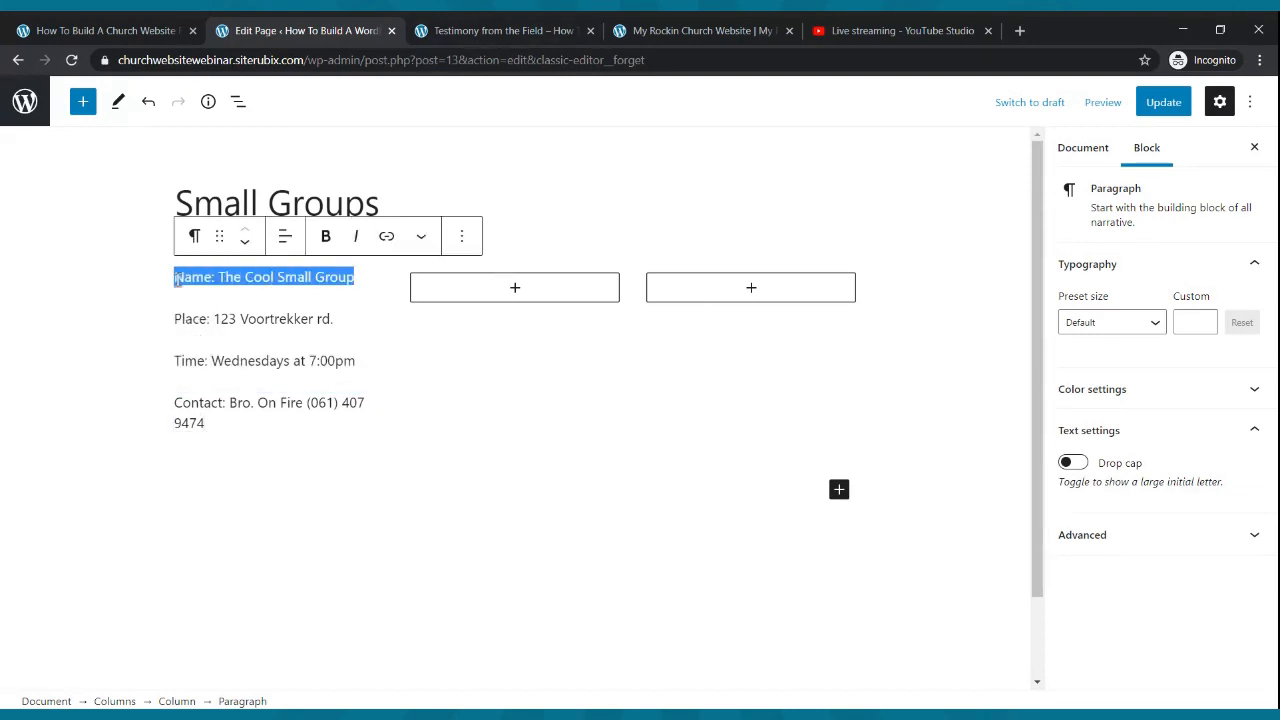
click(325, 236)
click(368, 372)
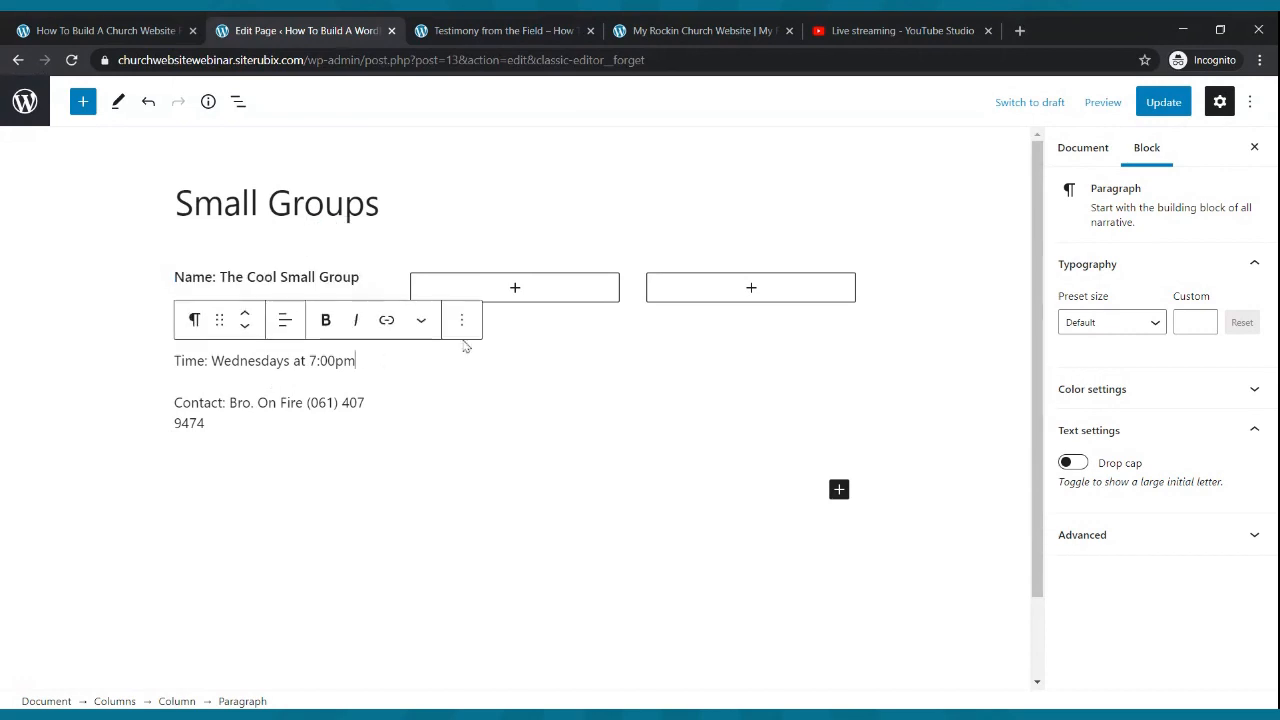
click(1160, 102)
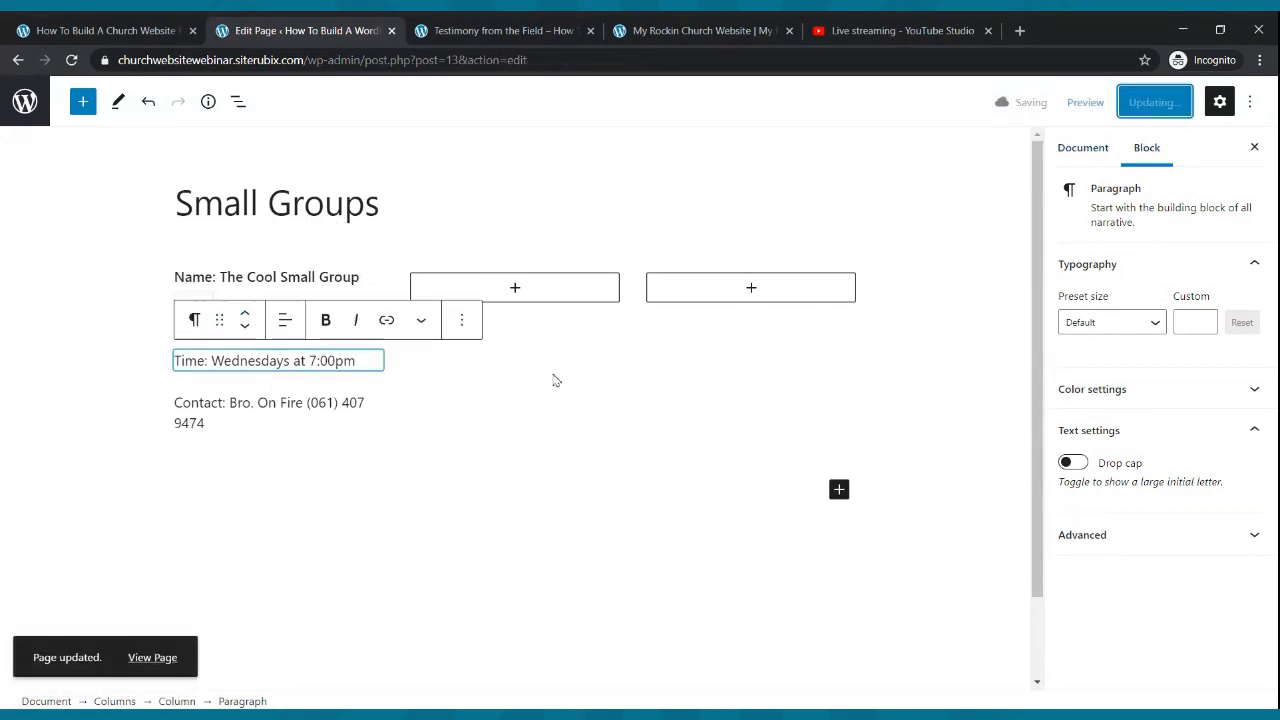
- Copy the four group detail paragraphs from column one and paste them into the second column
drag(206, 423, 173, 282)
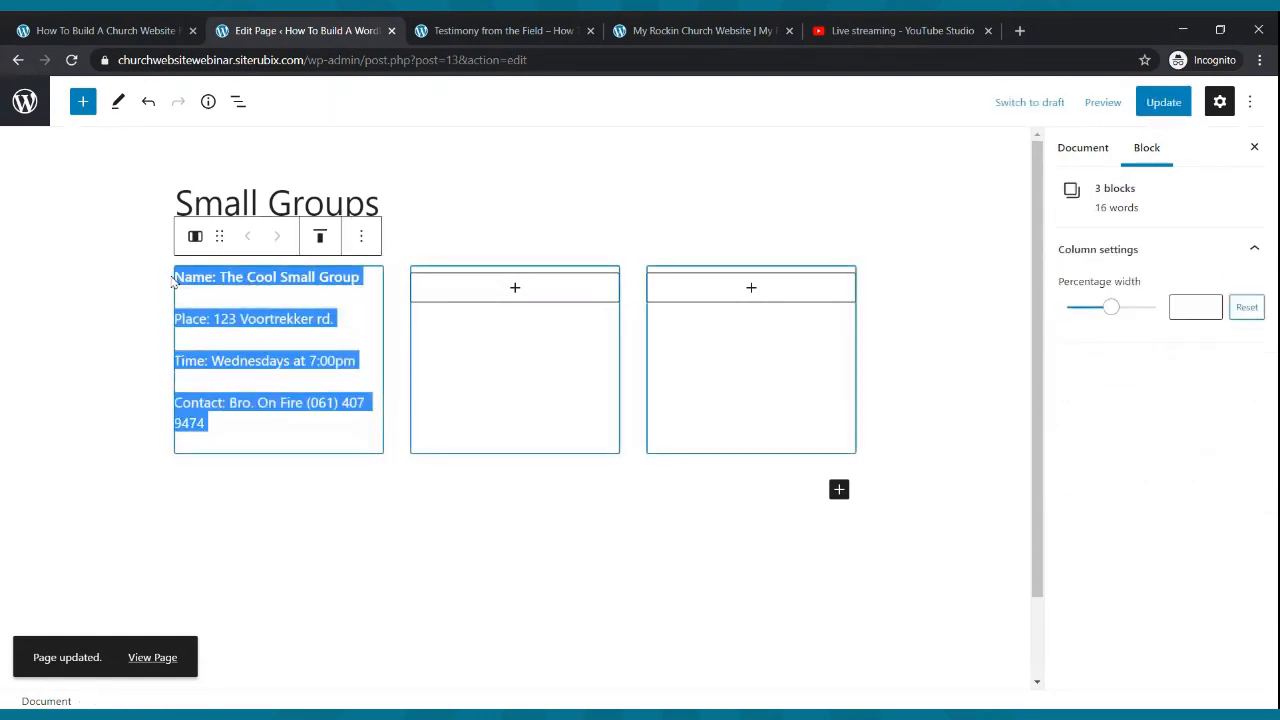
key(ctrl+c)
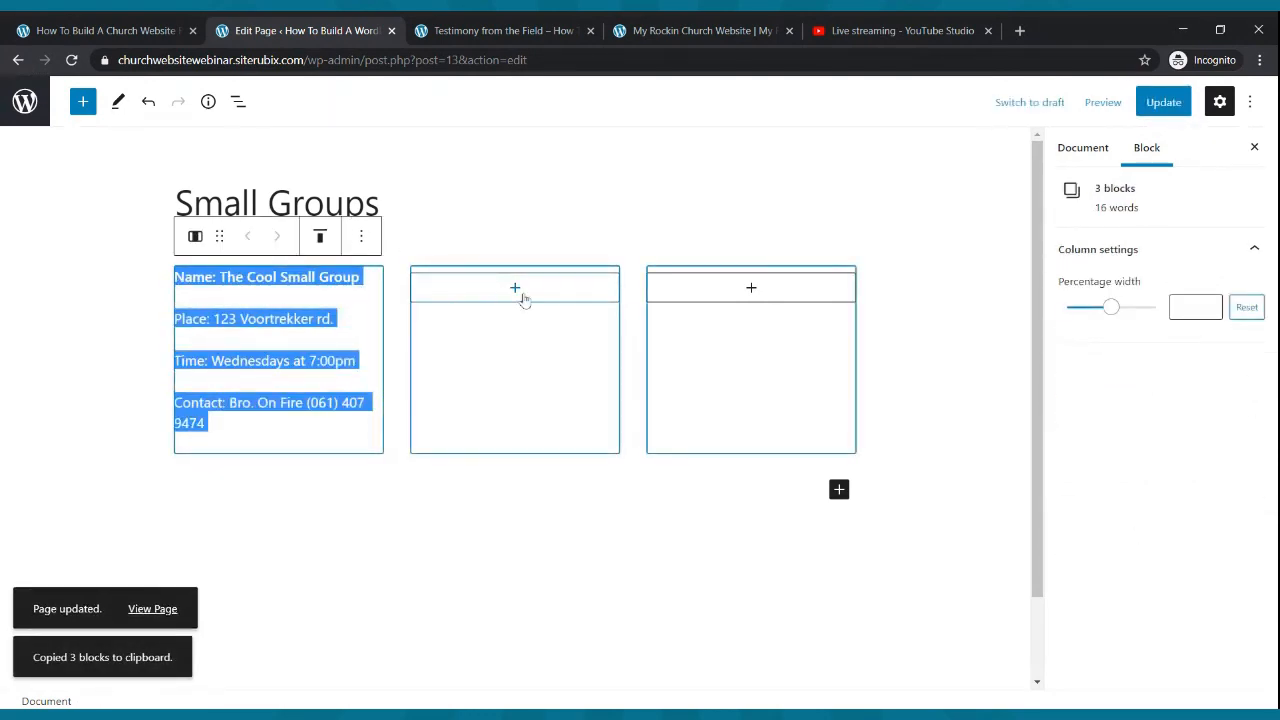
click(515, 292)
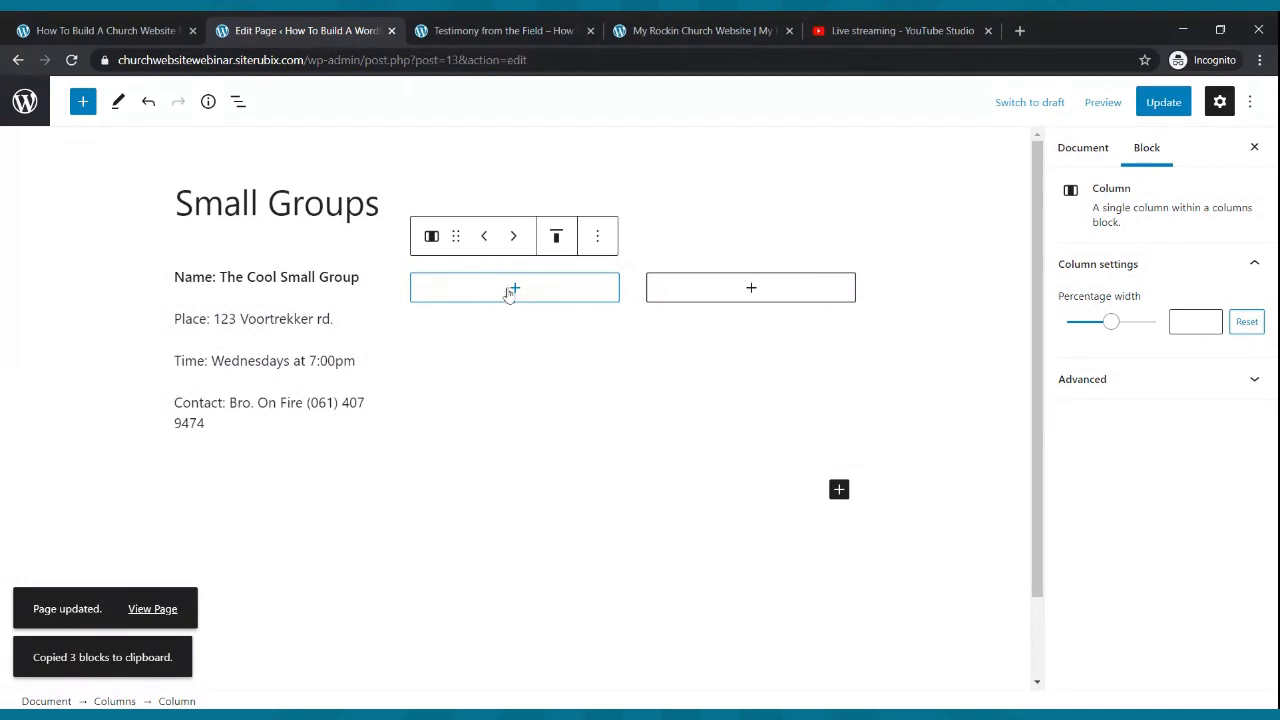
click(511, 290)
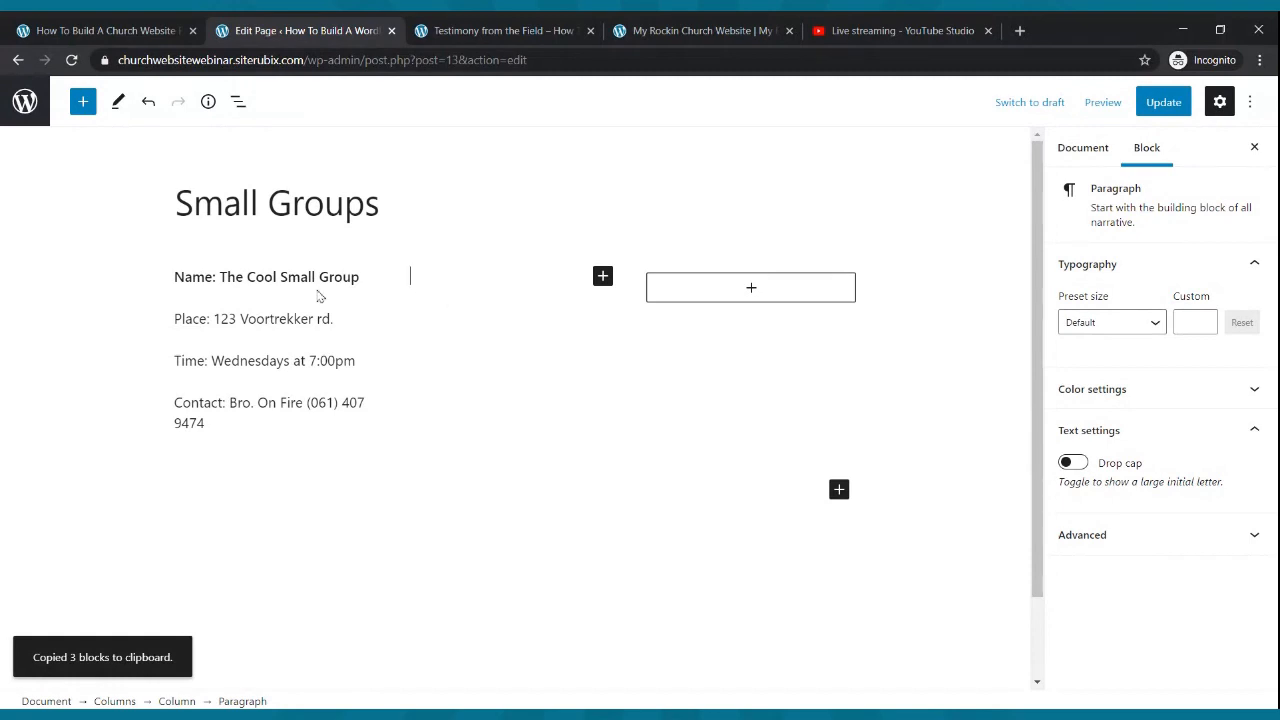
drag(220, 425, 172, 287)
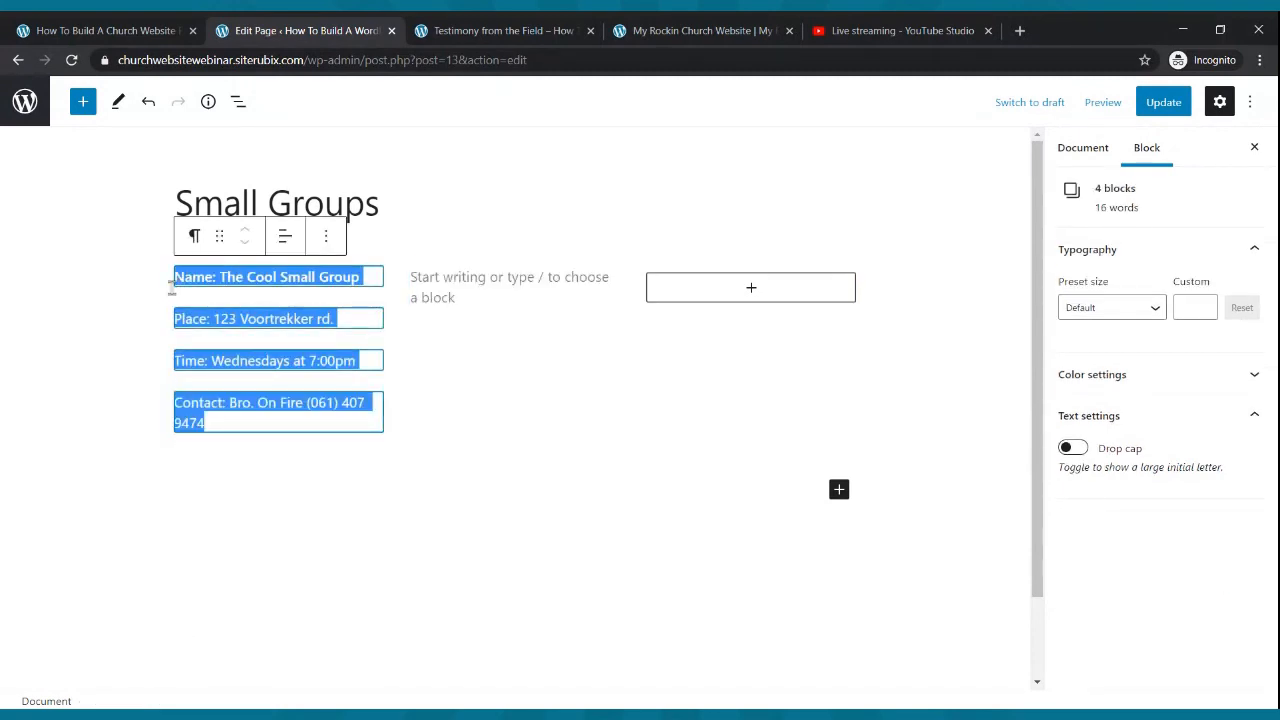
key(ctrl+c)
click(457, 298)
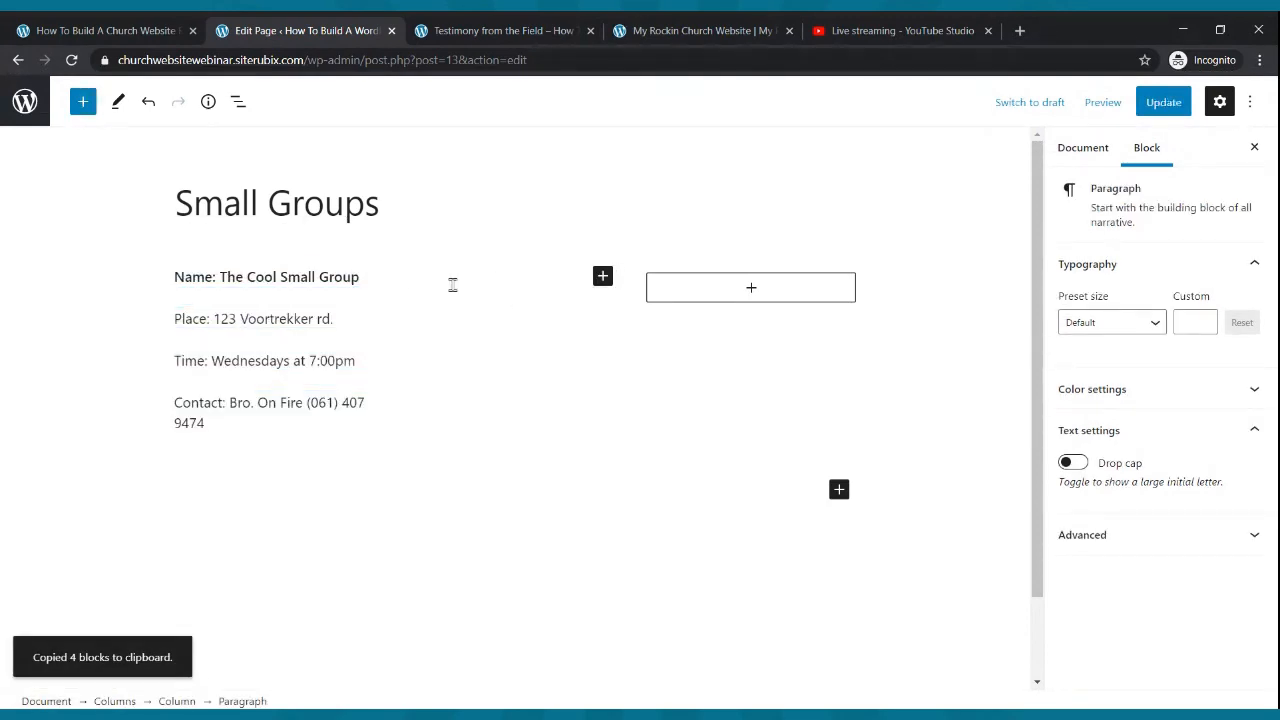
key(ctrl+v)
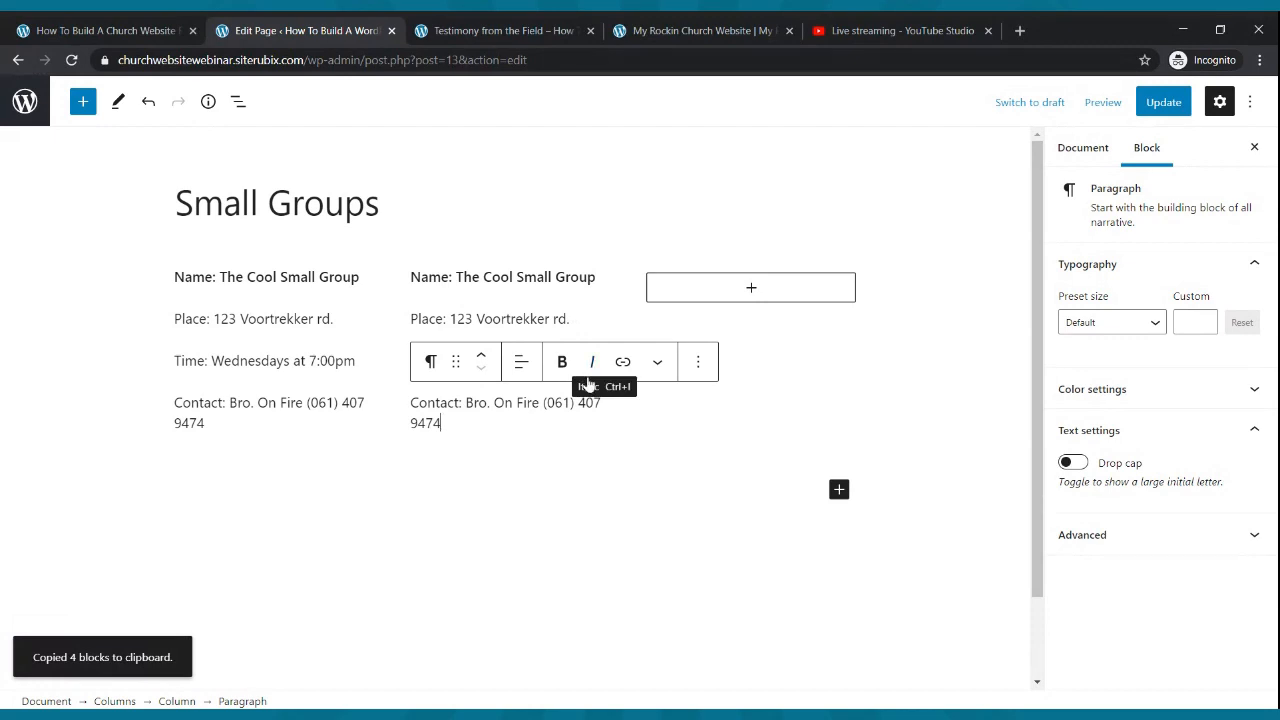
drag(478, 426, 408, 292)
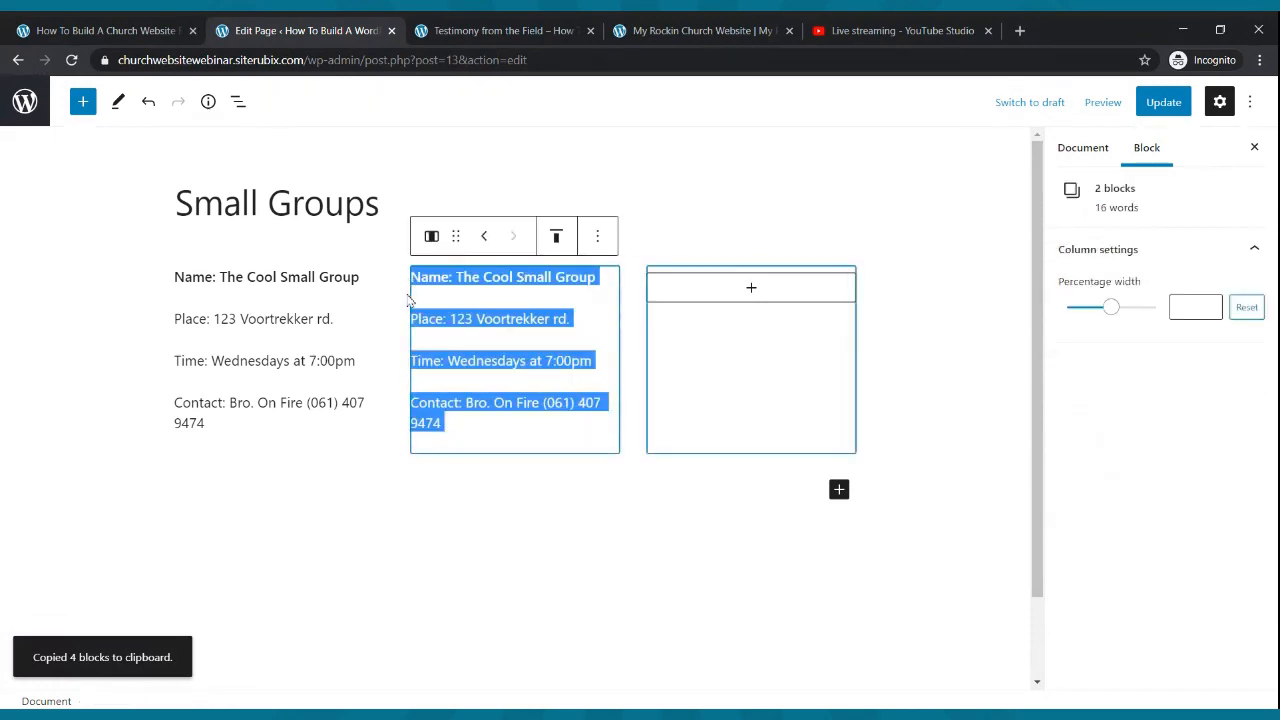
key(ctrl+c)
- Copy the second column's four detail paragraphs into the third column and update the Small Groups page
click(758, 300)
click(746, 289)
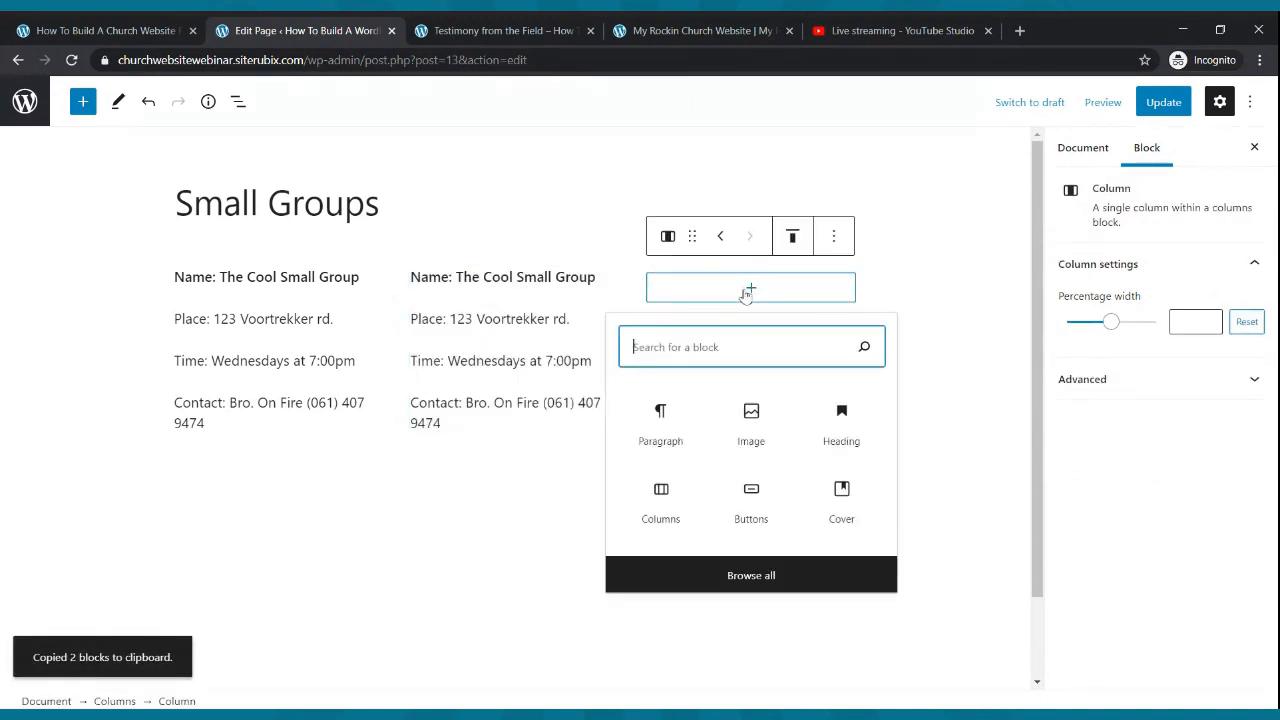
click(668, 431)
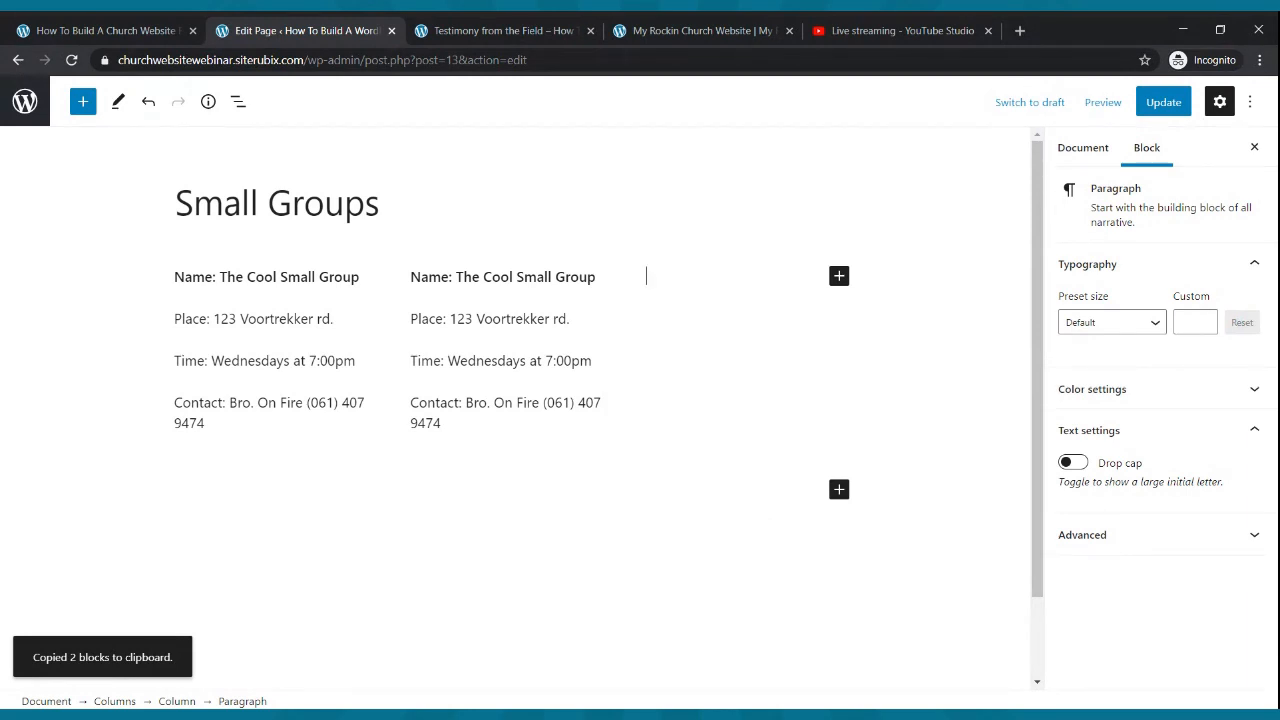
drag(442, 424, 411, 281)
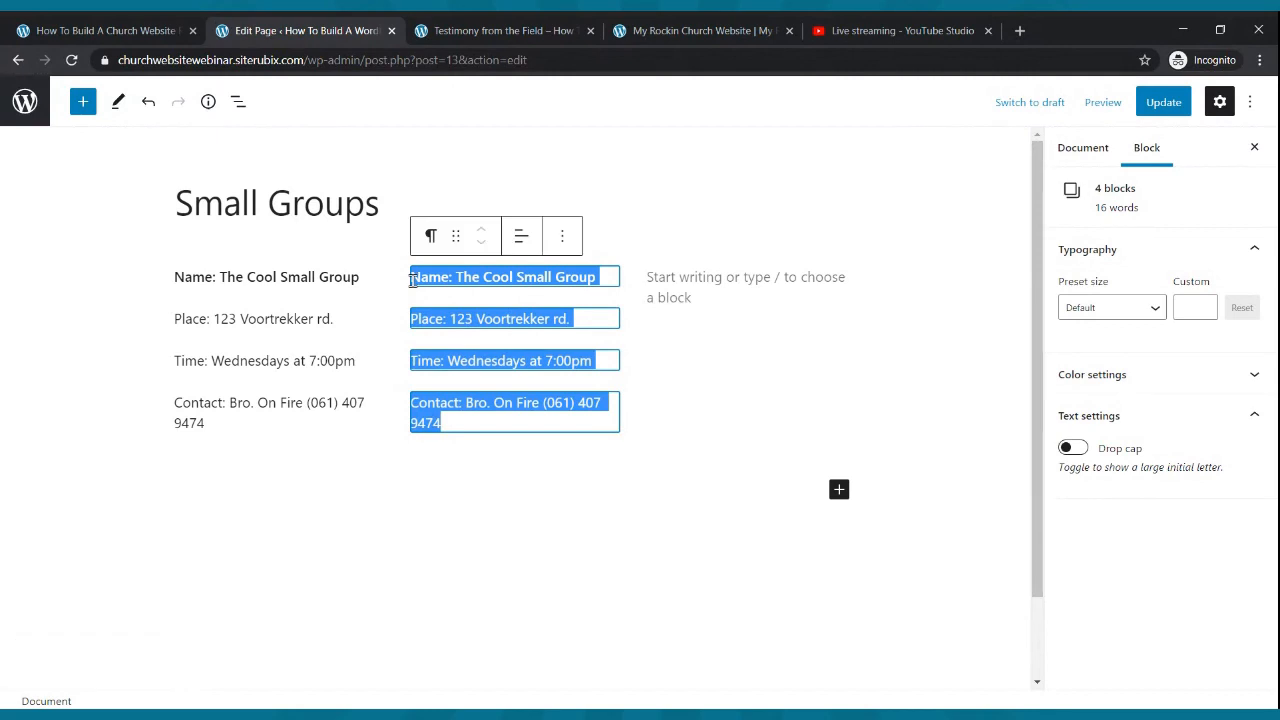
key(ctrl+c)
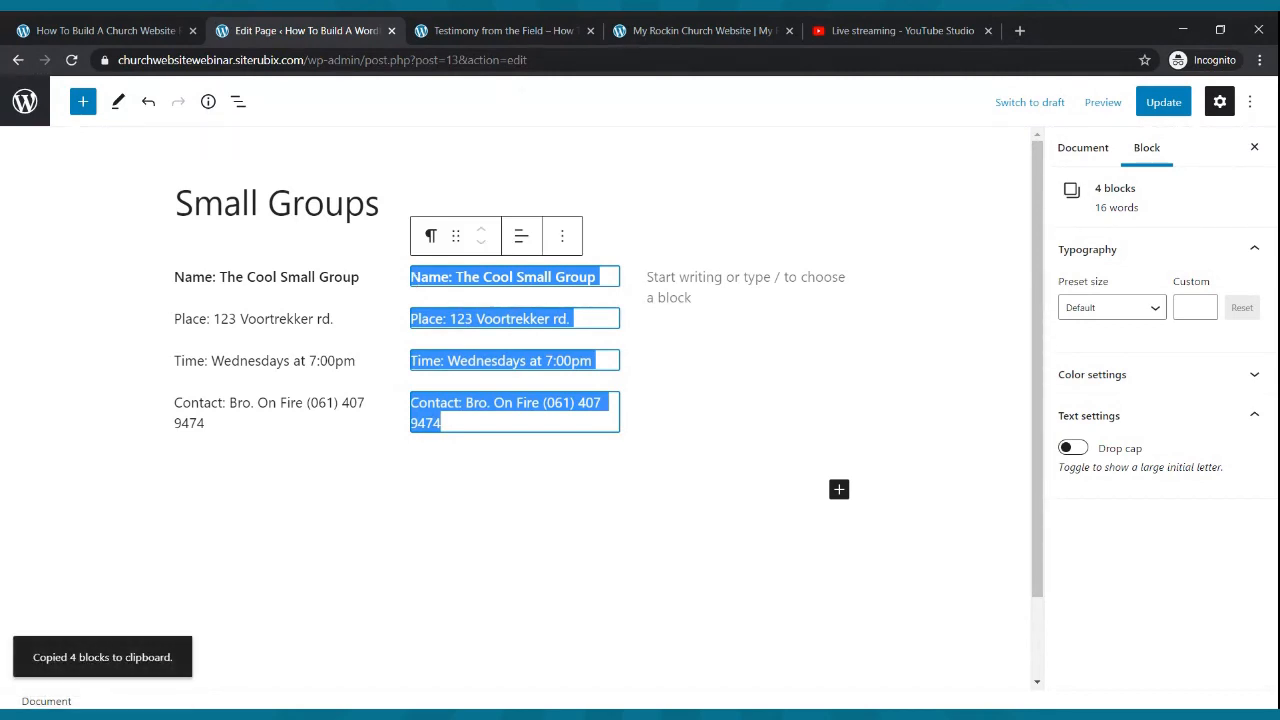
click(676, 282)
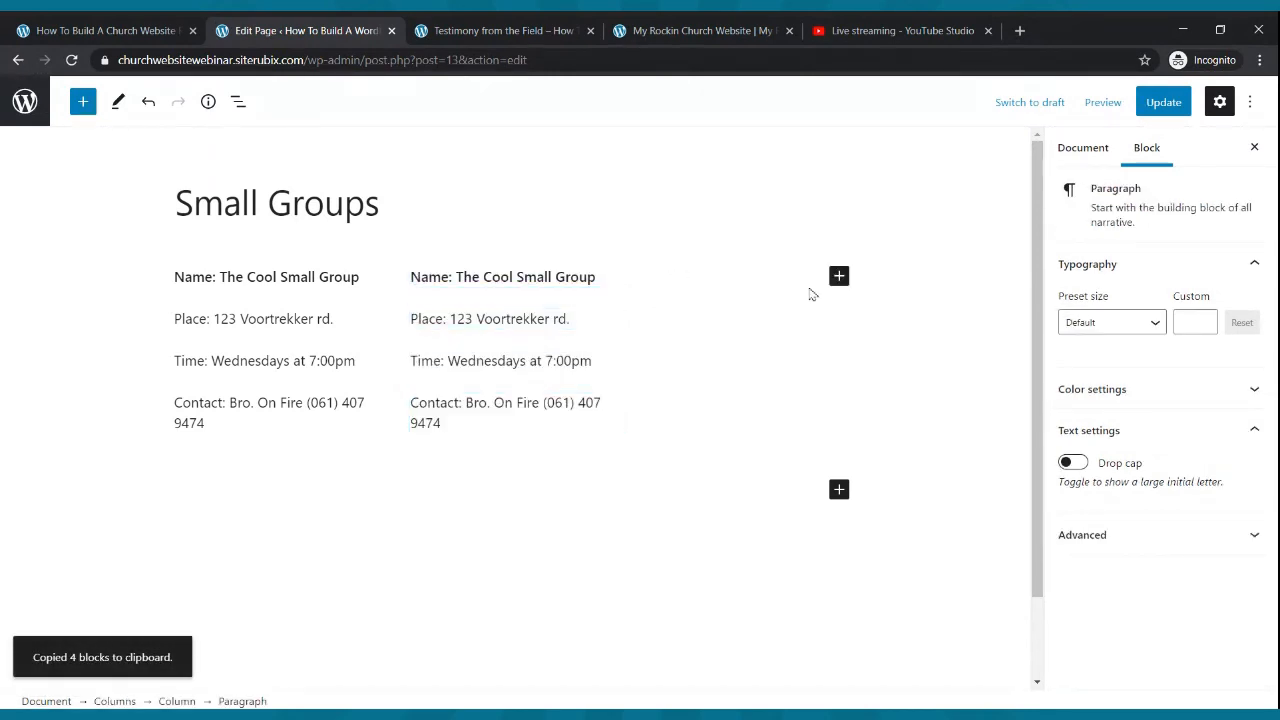
click(839, 280)
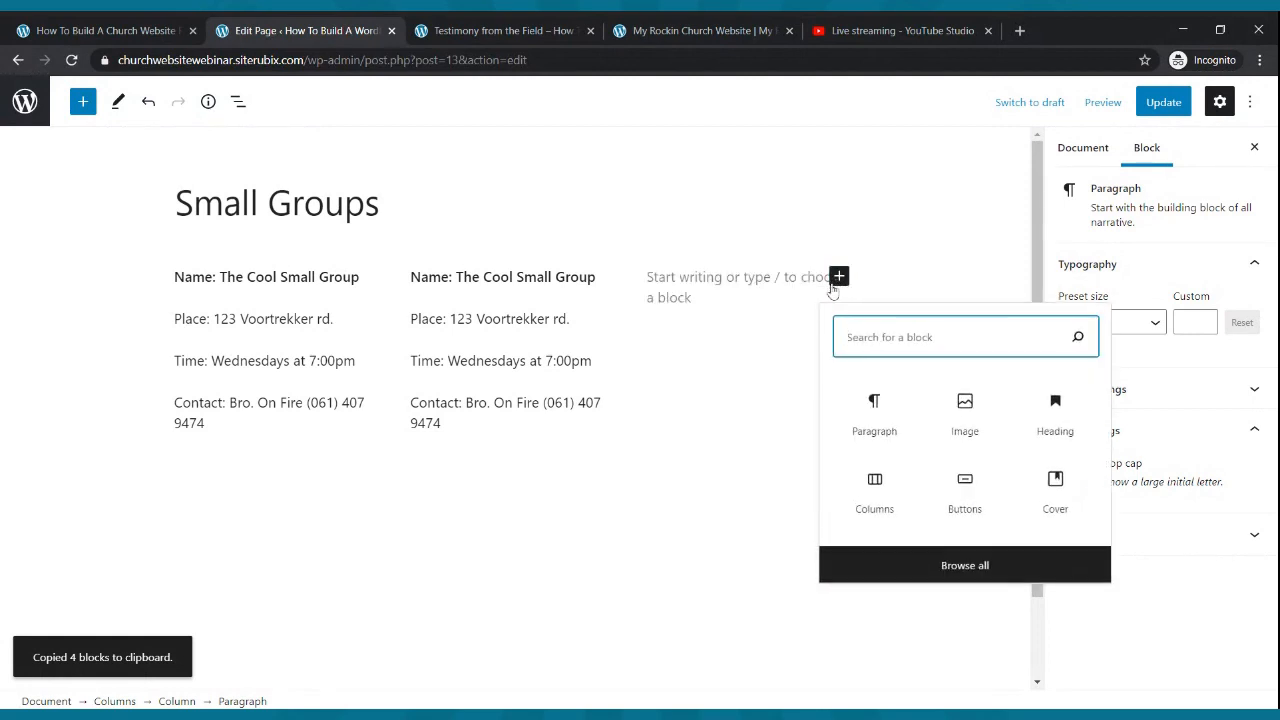
click(739, 279)
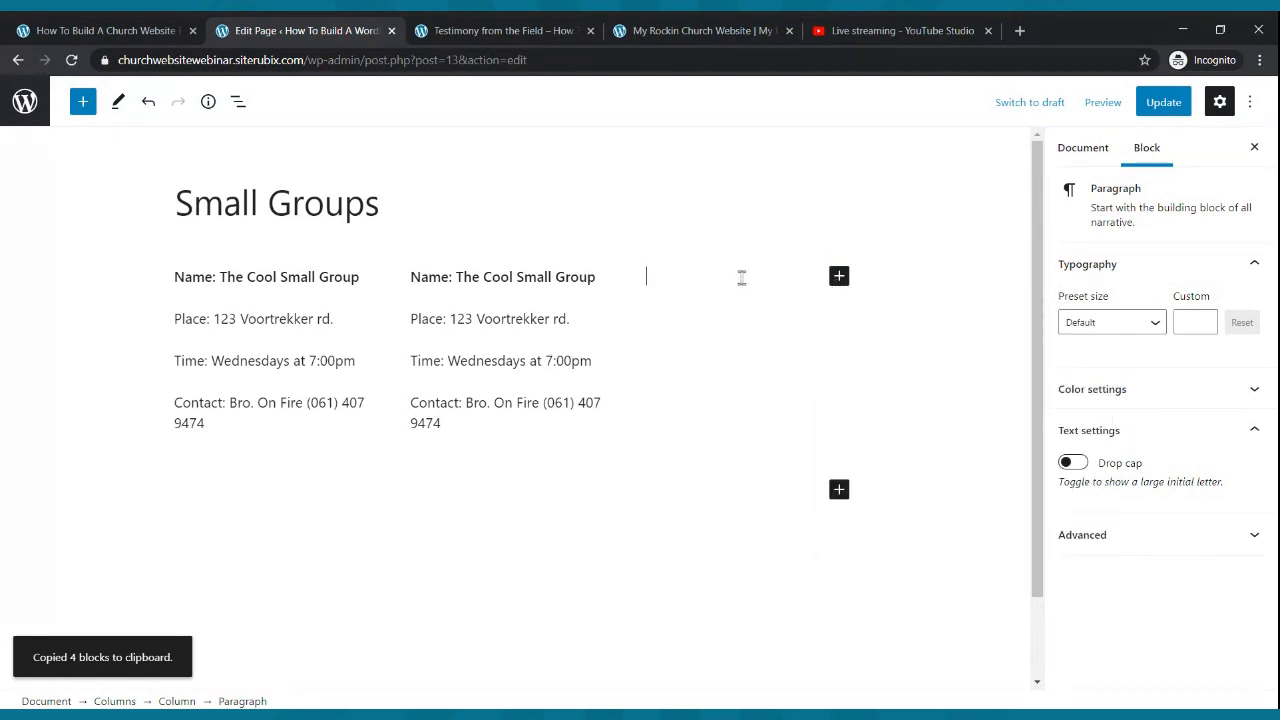
key(ctrl+v)
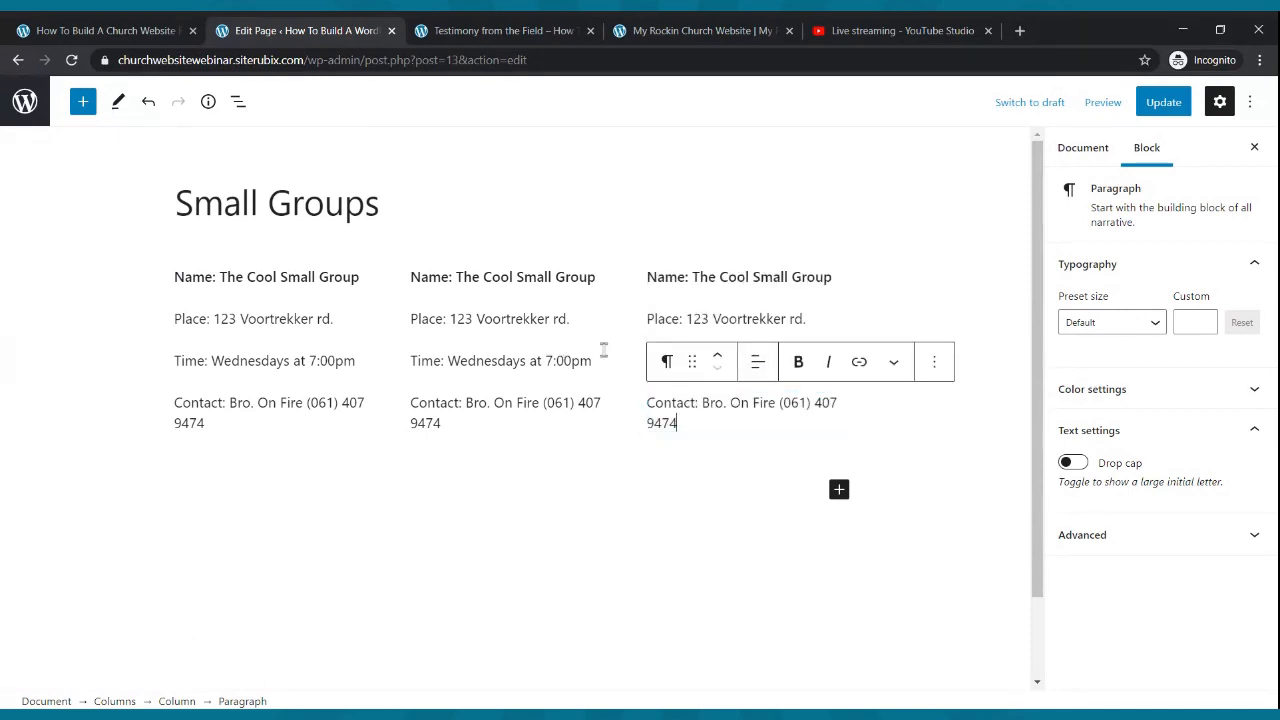
click(1165, 103)
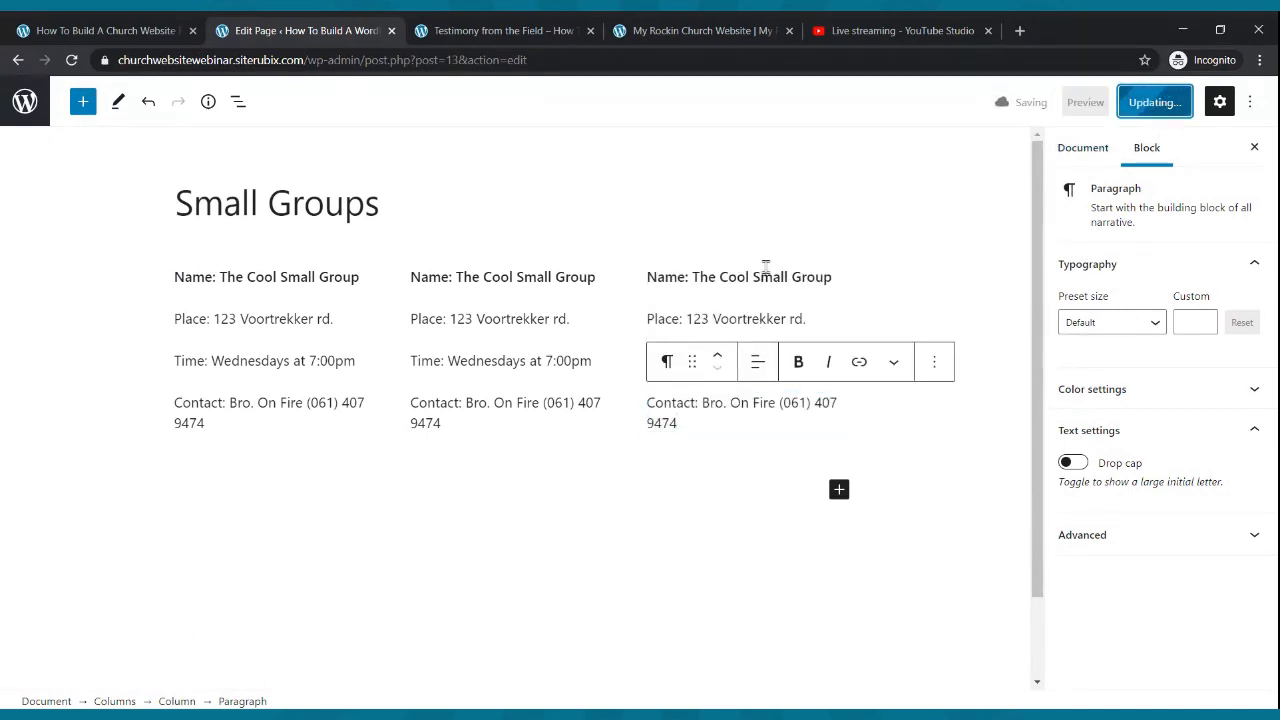
- Rename the second group to The On Fire Small Group
click(517, 276)
key(BackSpace)
key(BackSpace)
key(BackSpace)
key(BackSpace)
key(BackSpace)
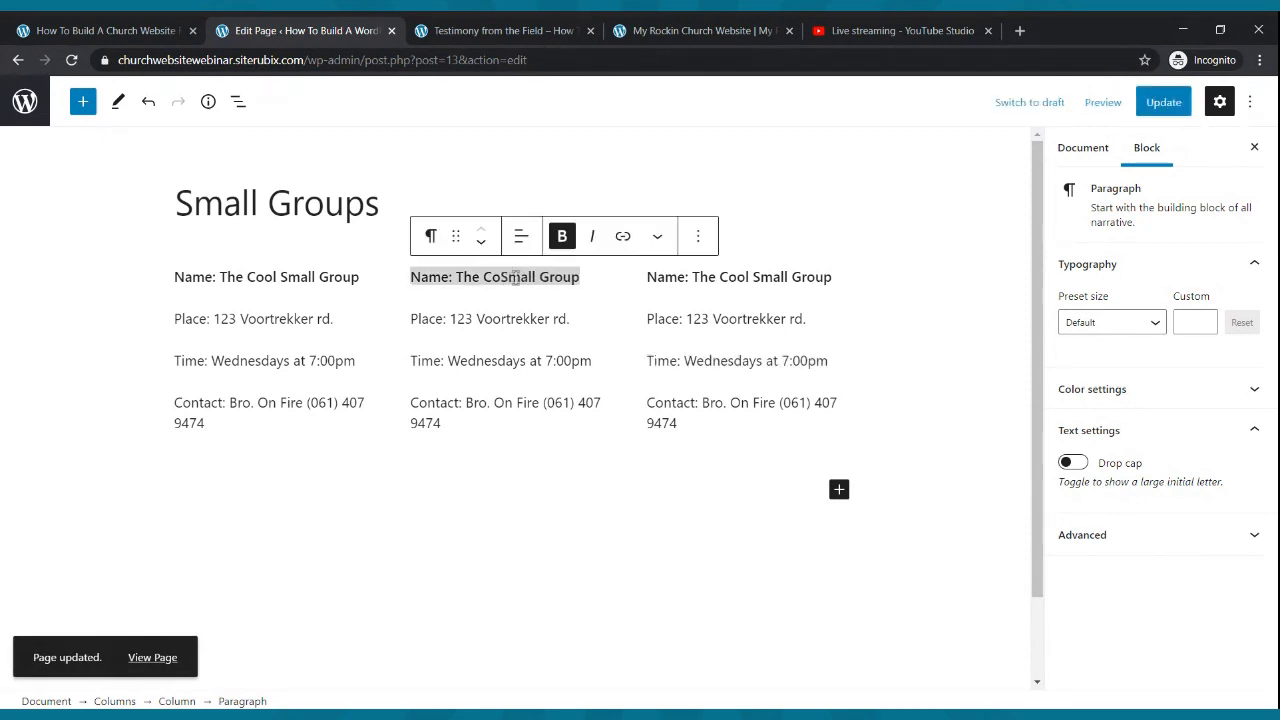
key(BackSpace)
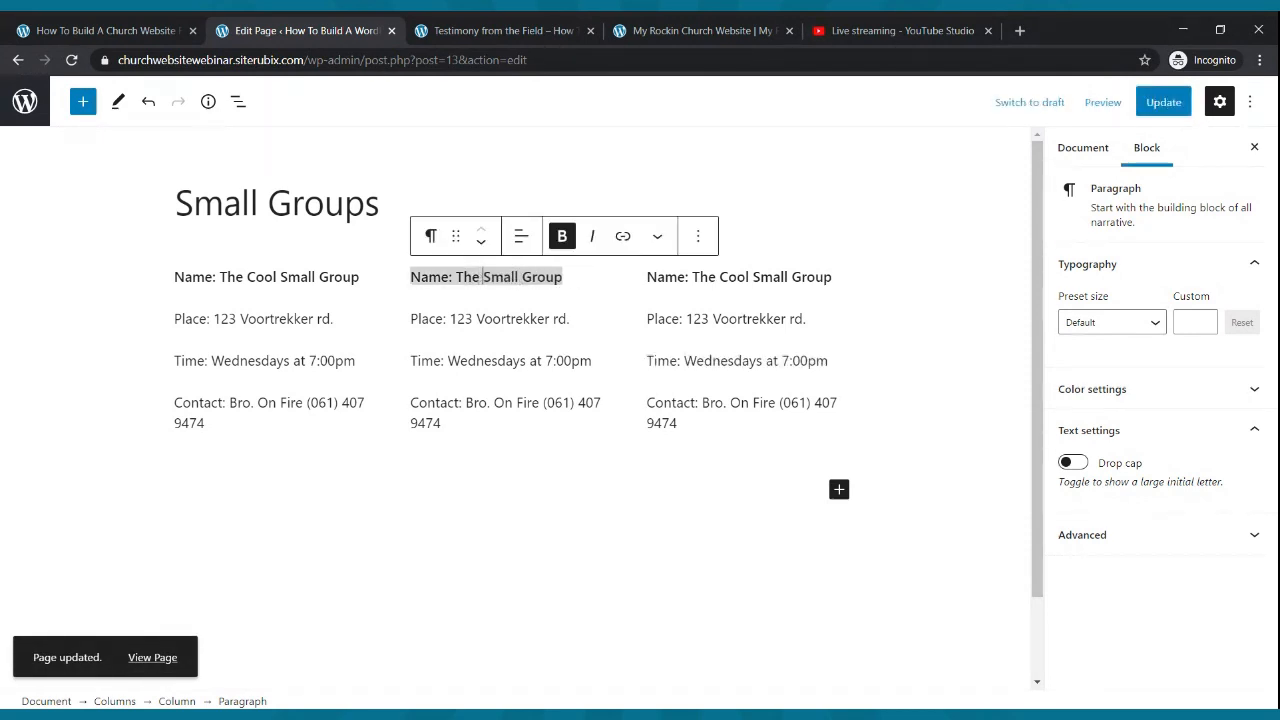
text(On F)
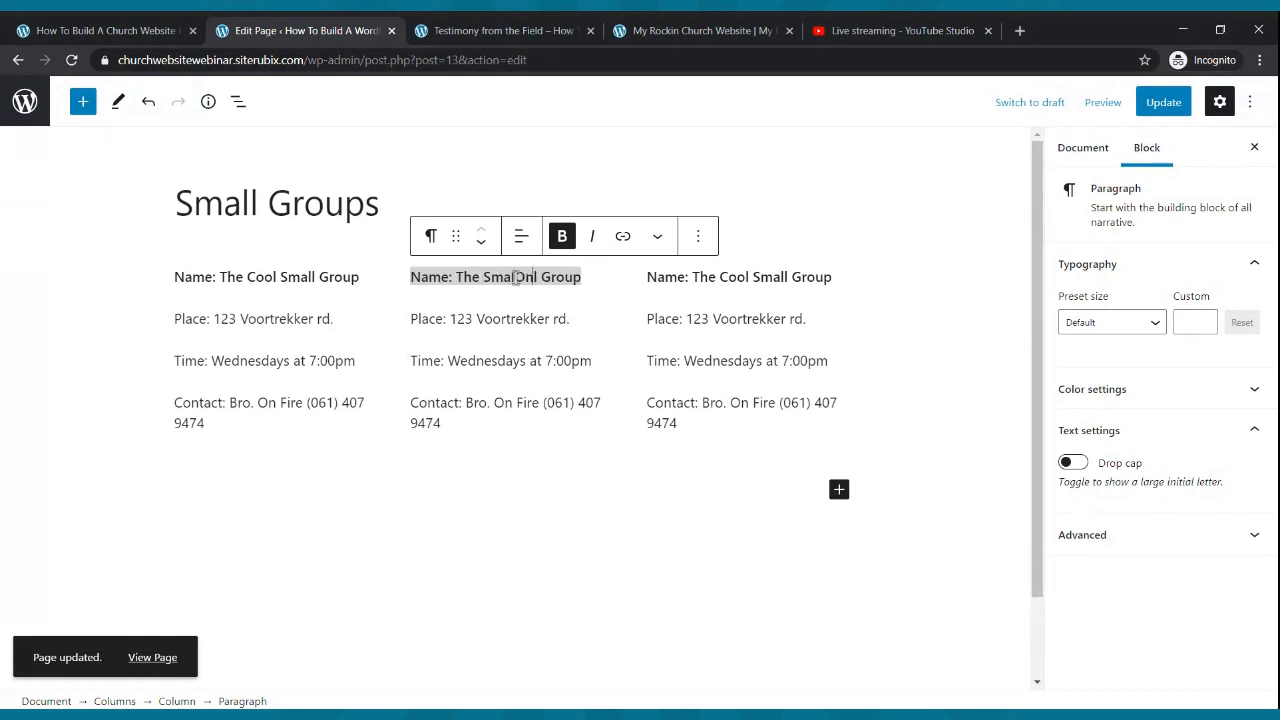
key(BackSpace)
key(BackSpace)
key(BackSpace)
key(BackSpace)
key(BackSpace)
key(BackSpace)
key(BackSpace)
key(BackSpace)
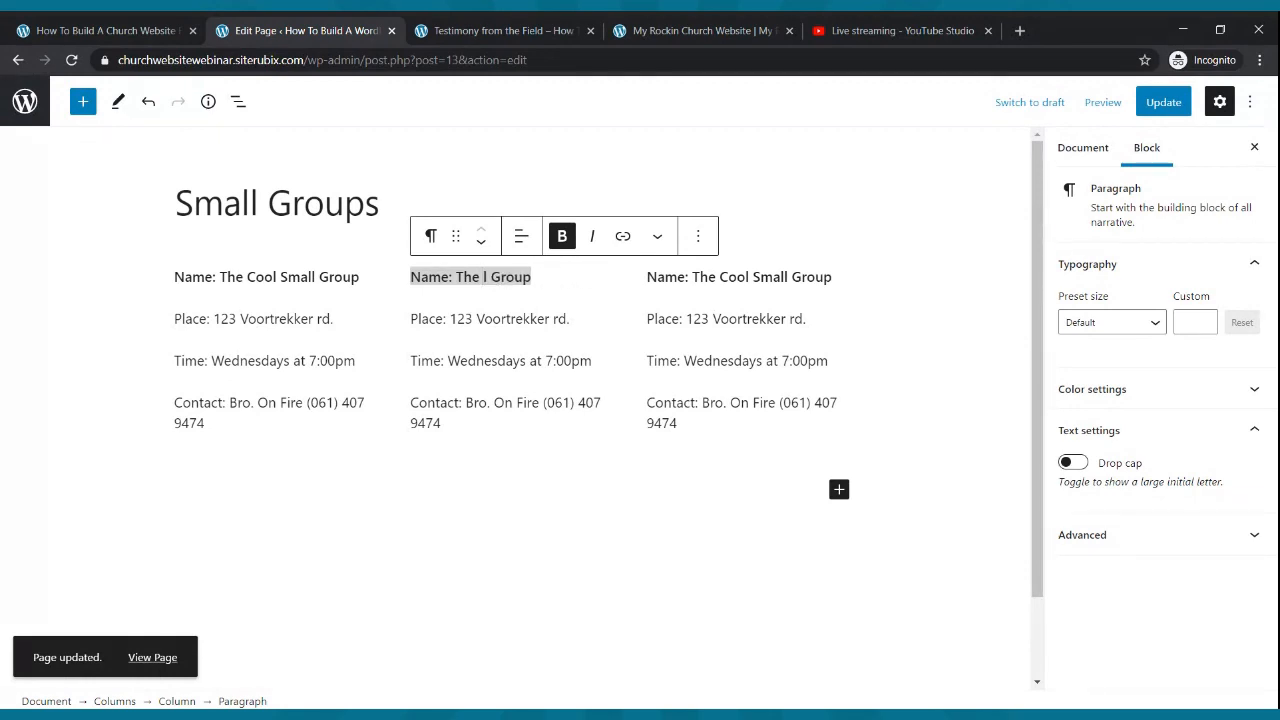
text(On Fire )
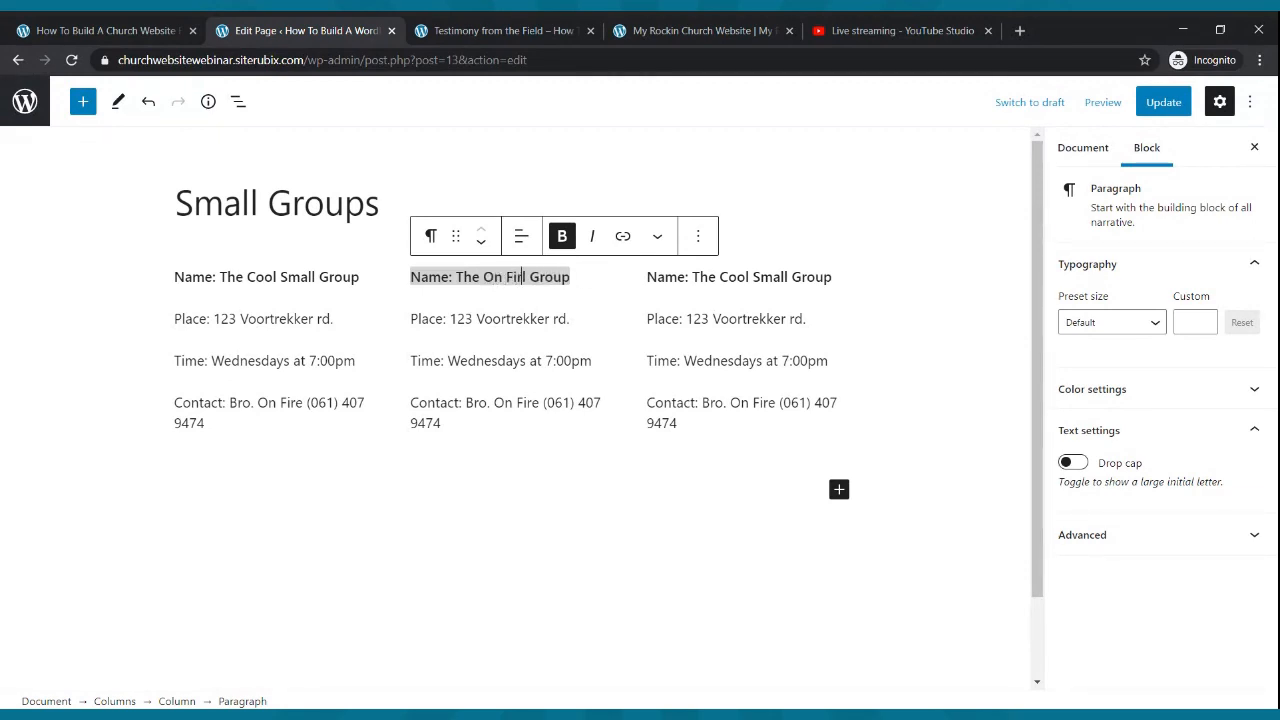
text(Small)
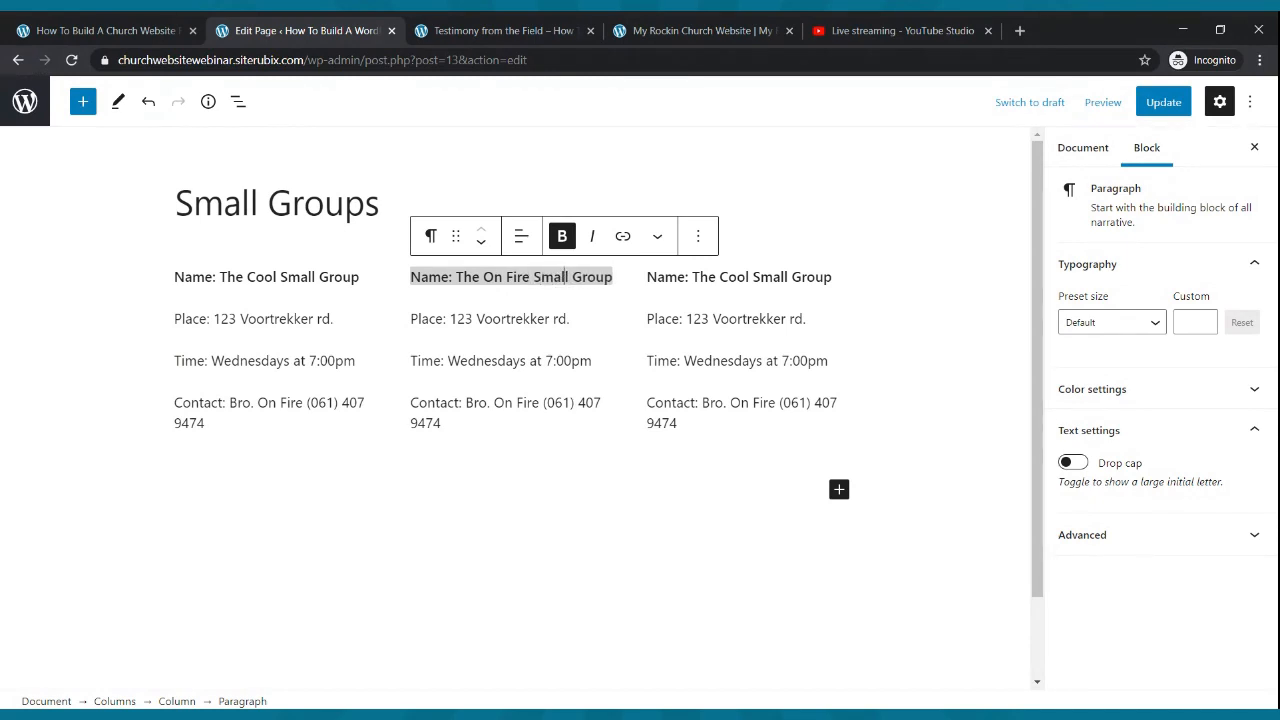
- Rename the third group to The Radical Small Group
click(762, 282)
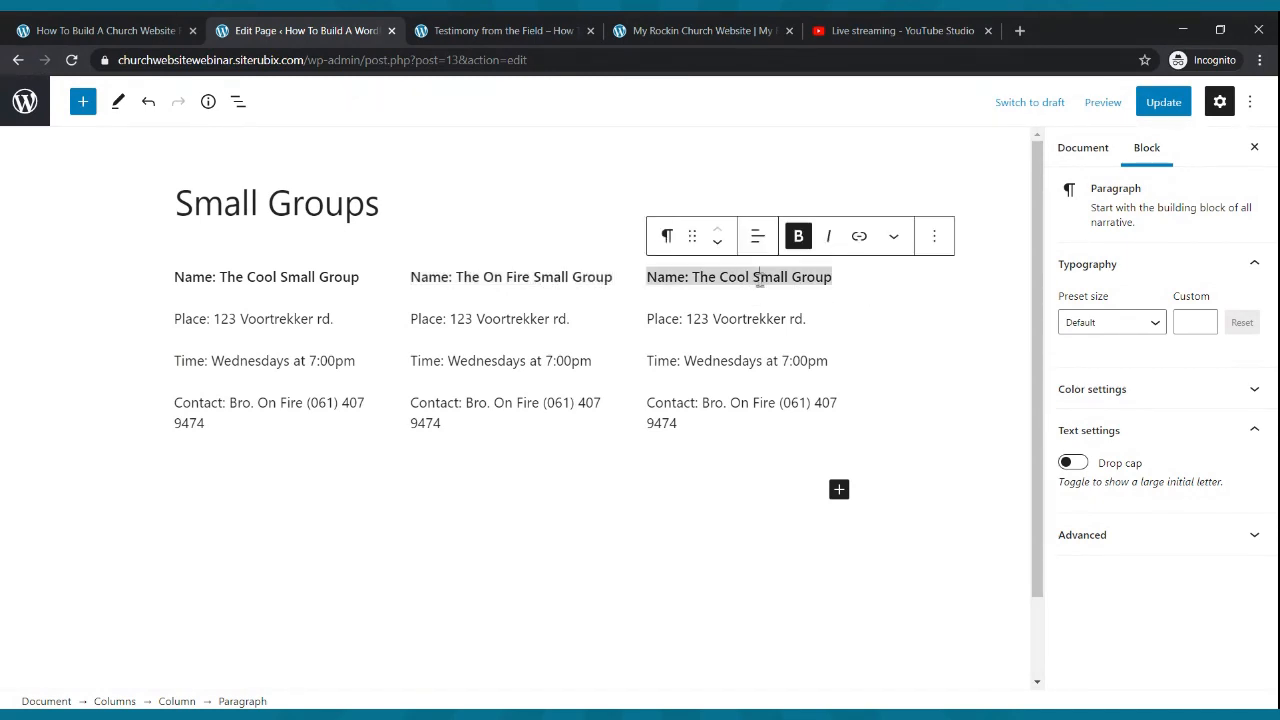
key(BackSpace)
key(BackSpace)
key(BackSpace)
key(BackSpace)
text(Radio Sm)
text(a)
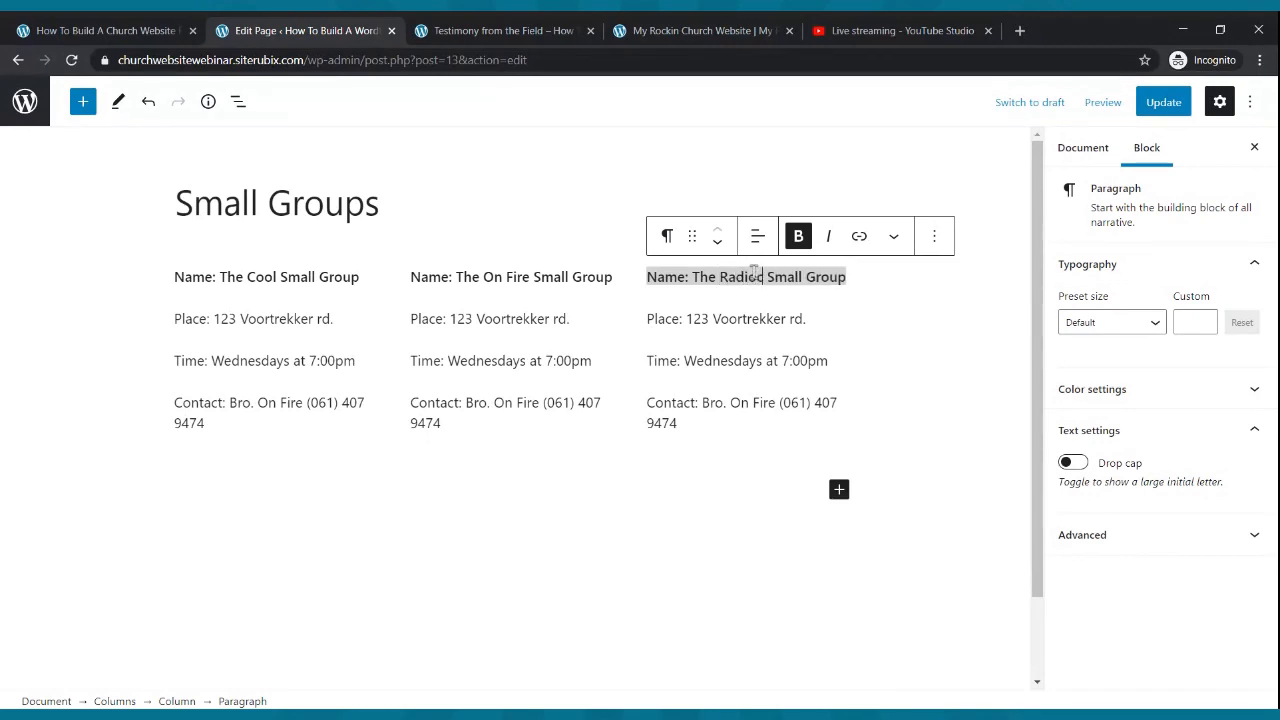
key(BackSpace)
key(BackSpace)
text(l)
key(BackSpace)
key(BackSpace)
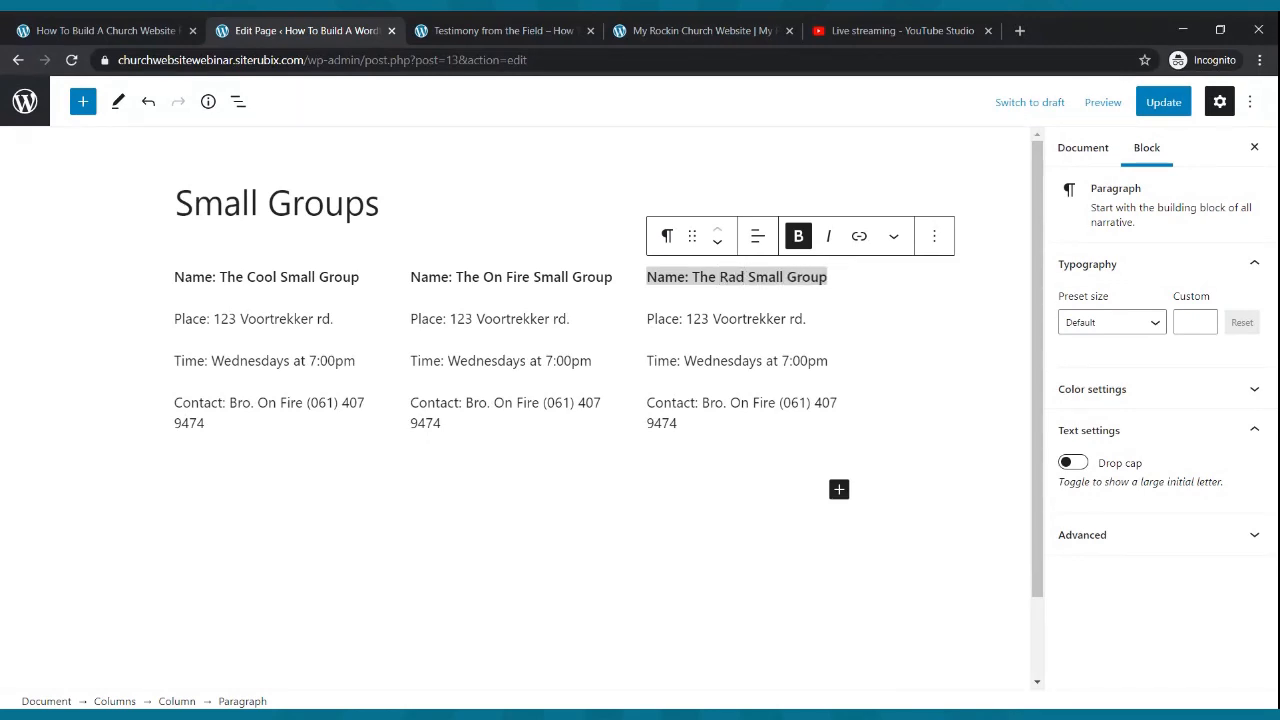
text(ical)
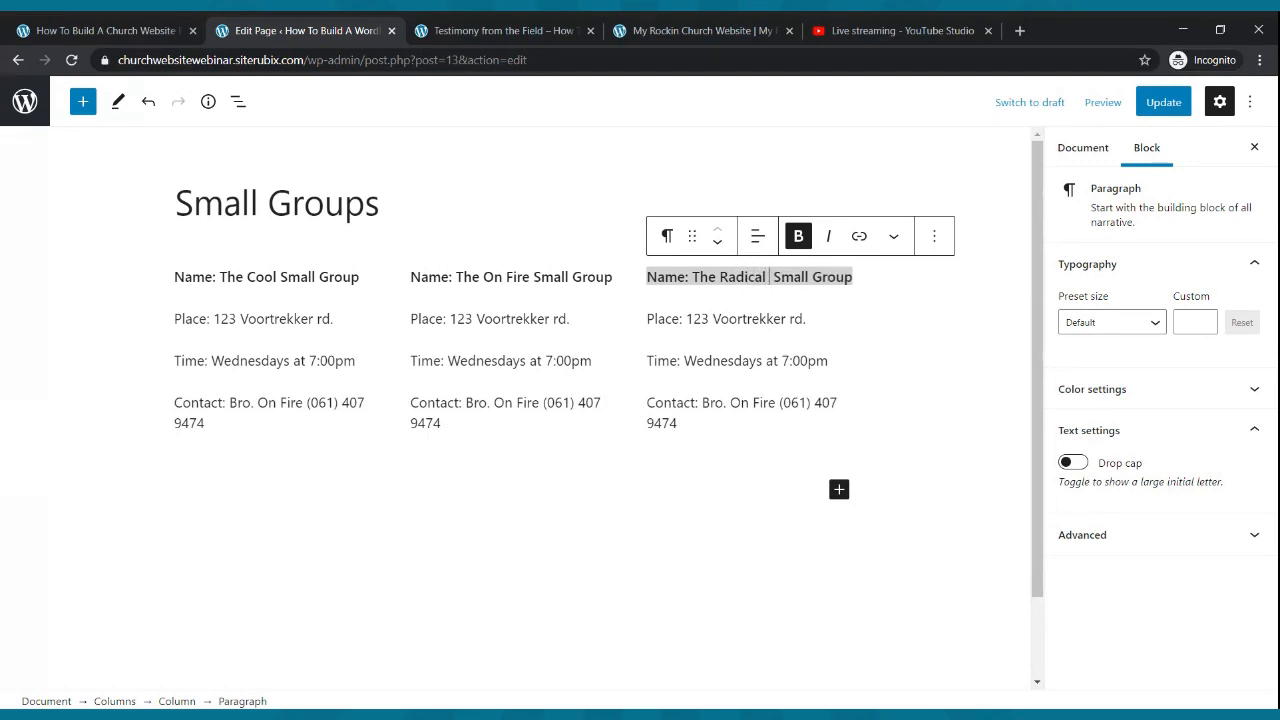
- Update the page and check the new group names on the live Small Groups page
click(1154, 106)
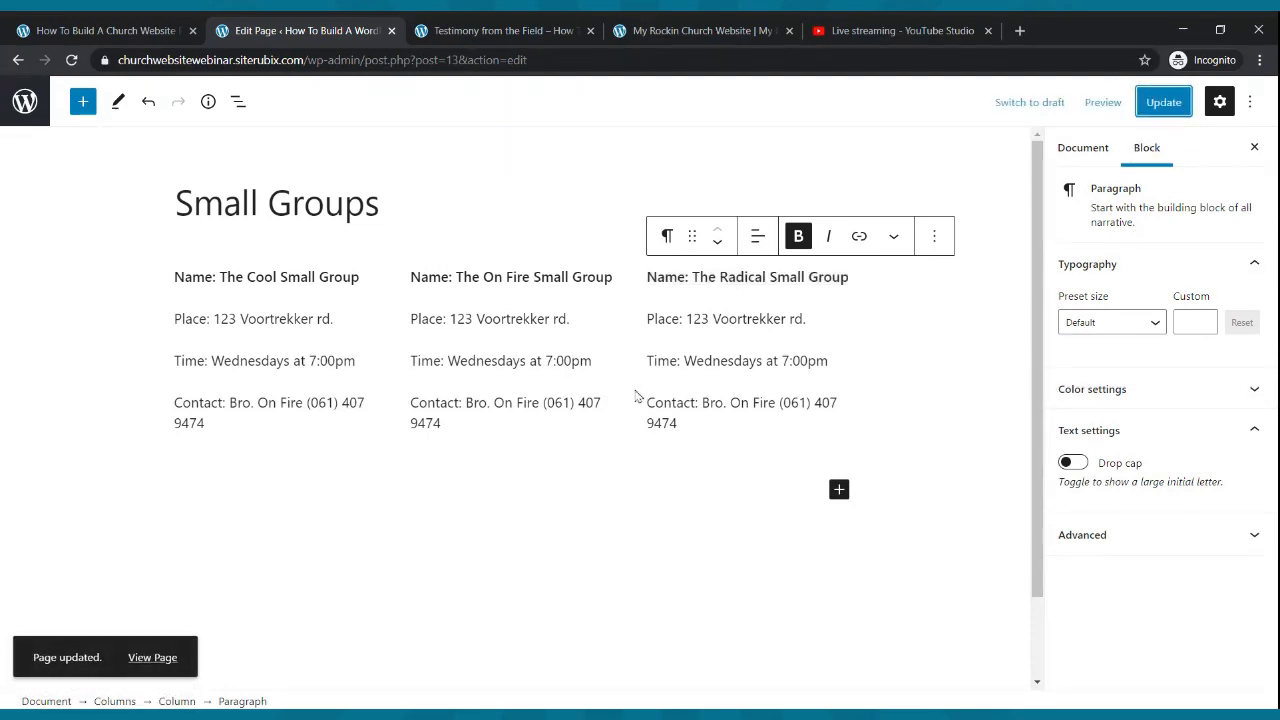
click(500, 30)
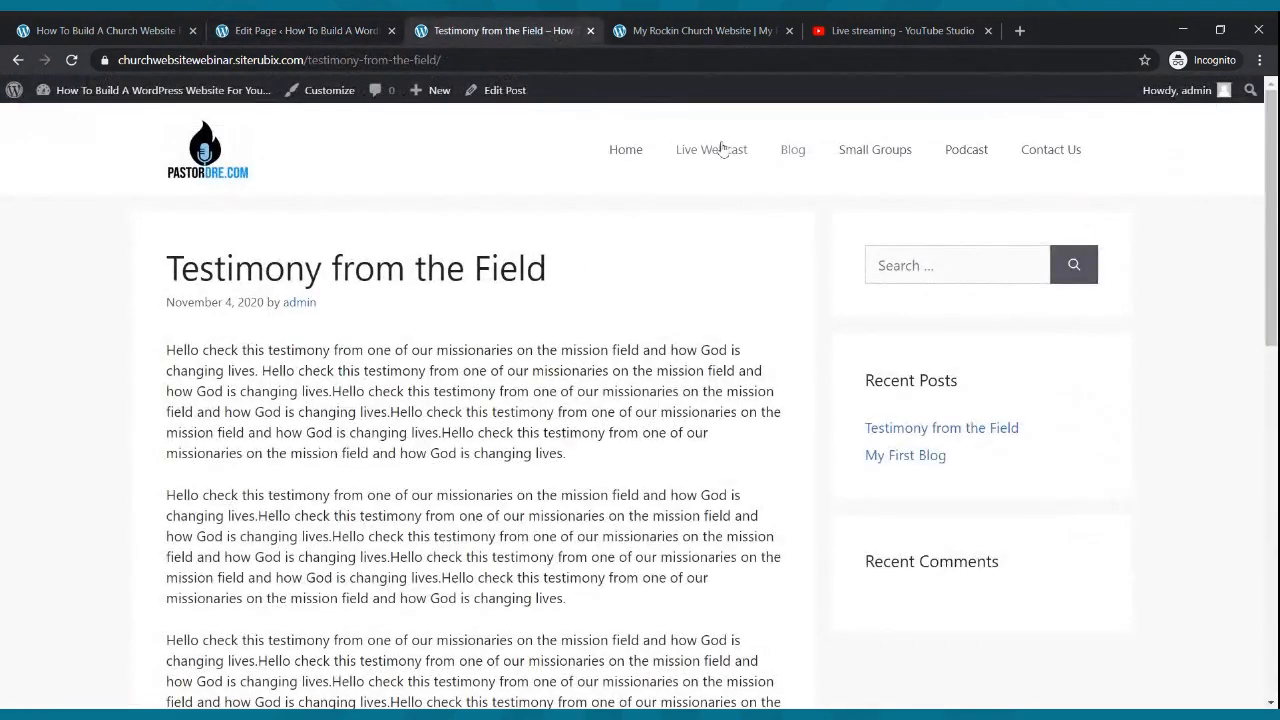
click(902, 153)
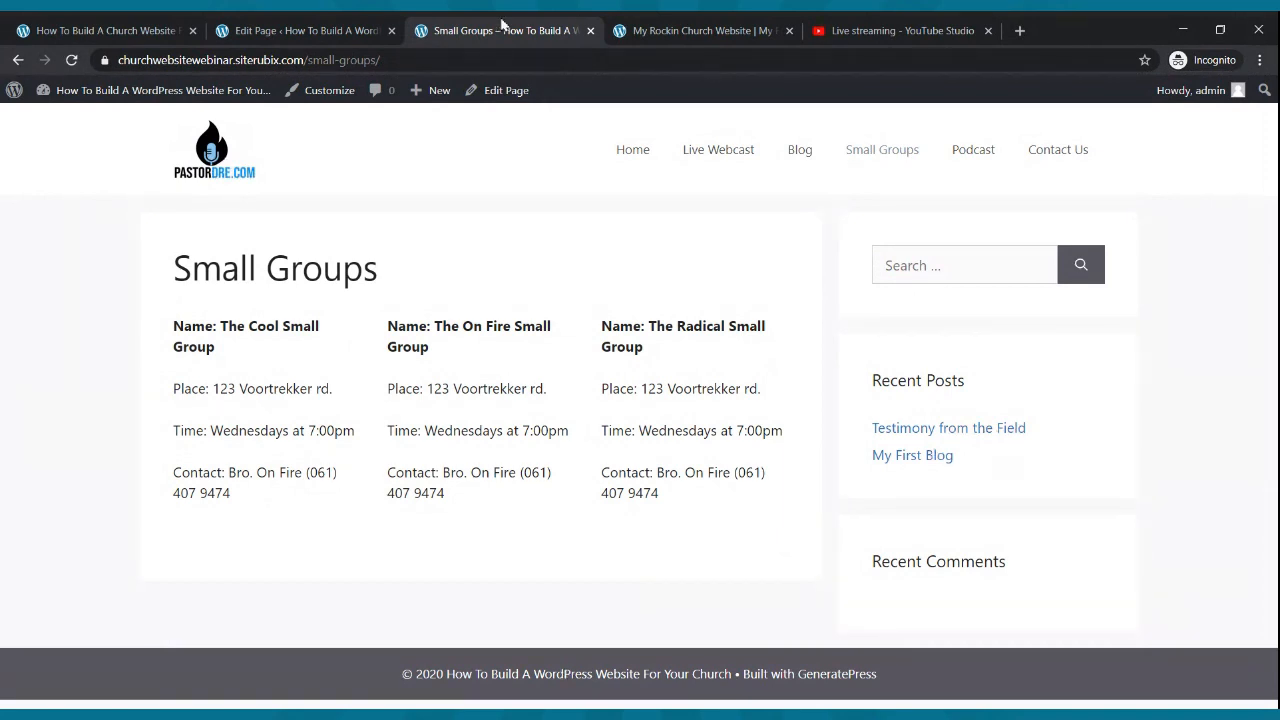
click(257, 29)
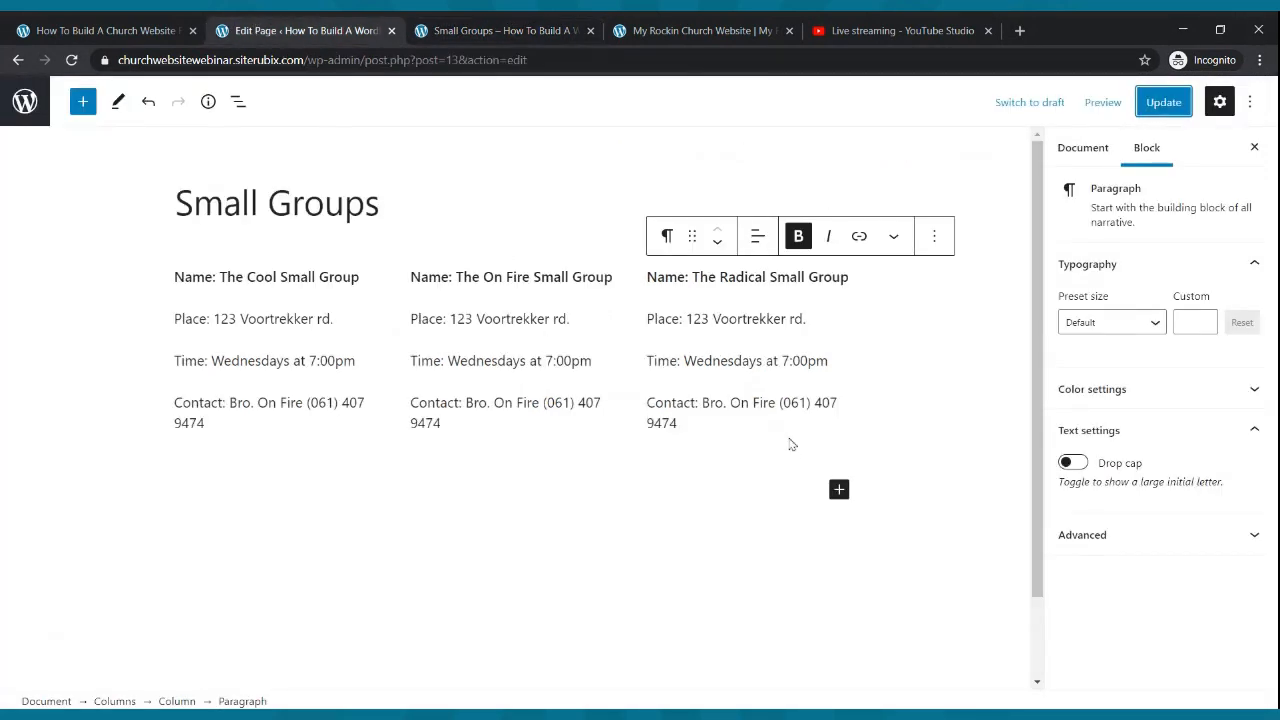
- Insert an Image block below the columns and upload the Small Groups banner
click(839, 489)
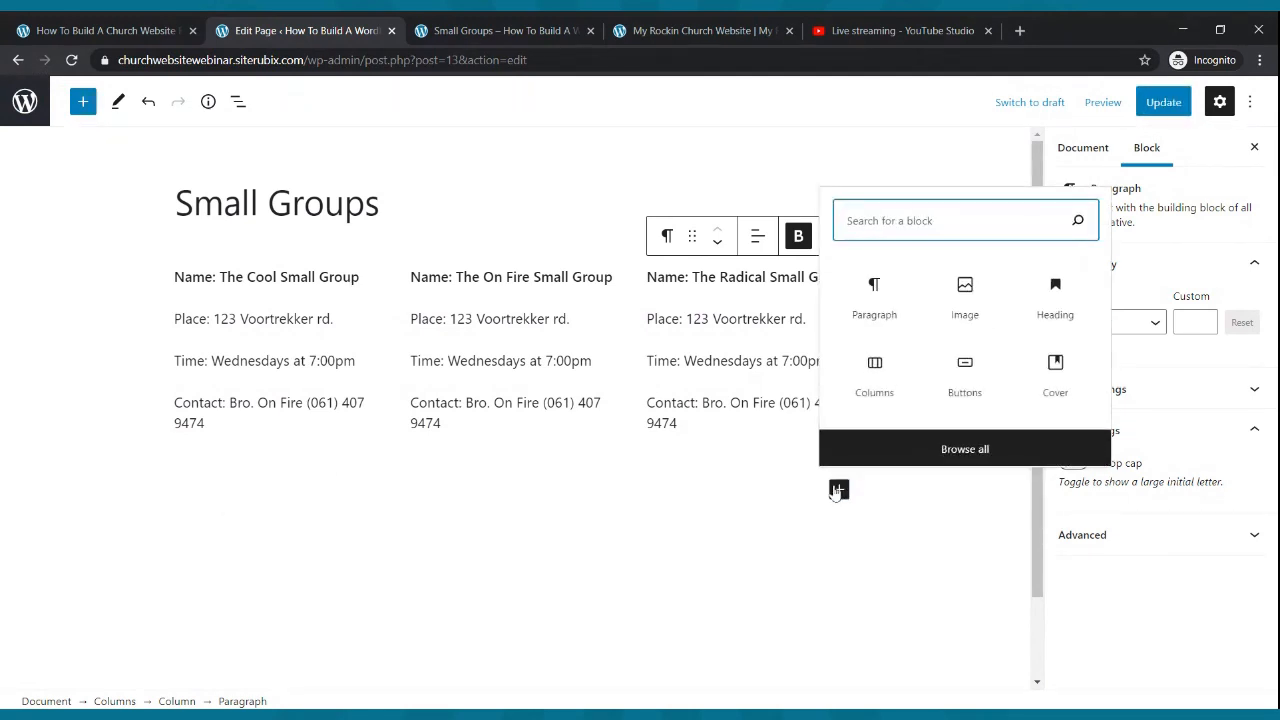
click(958, 294)
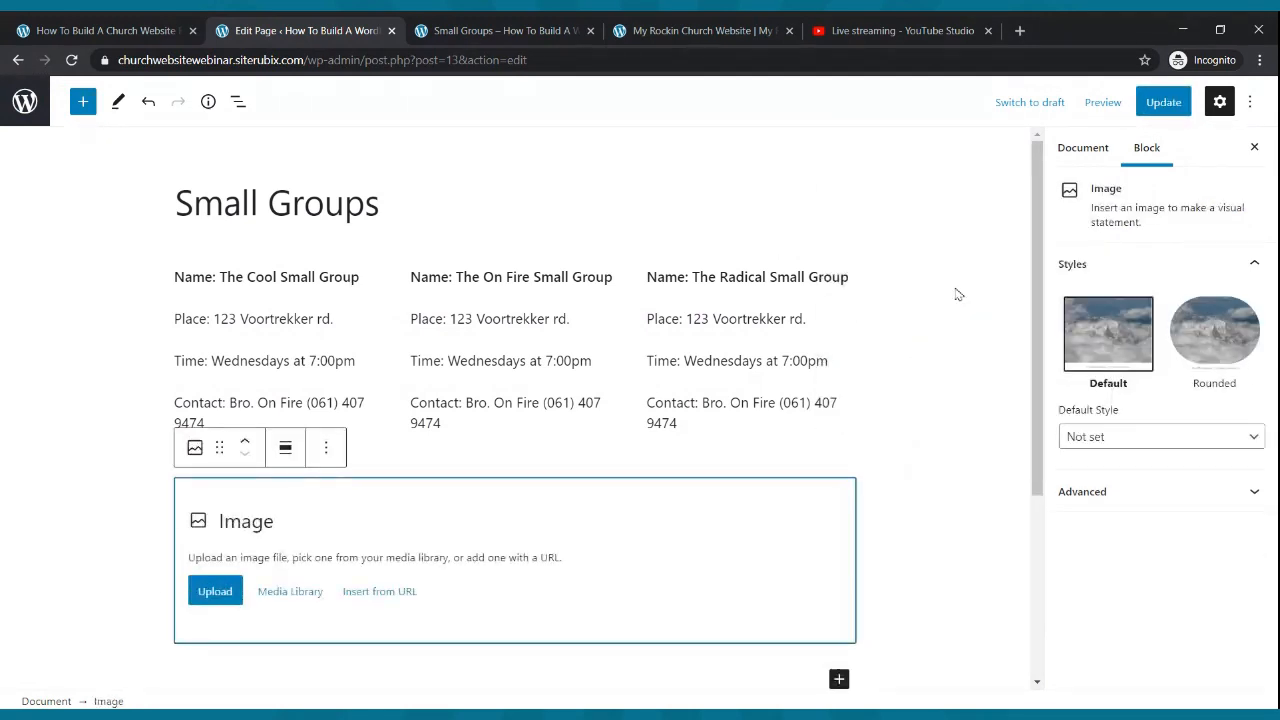
click(209, 600)
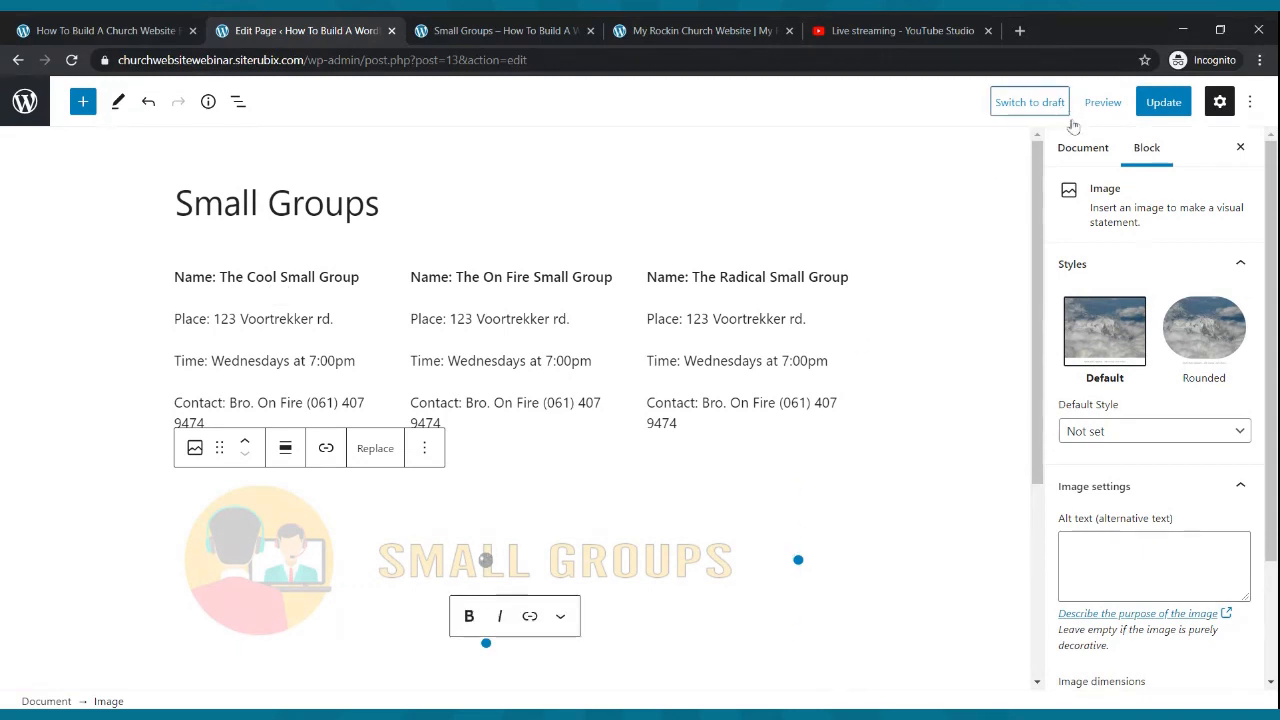
- Update the page and reload the live Small Groups page to check the banner
click(1160, 104)
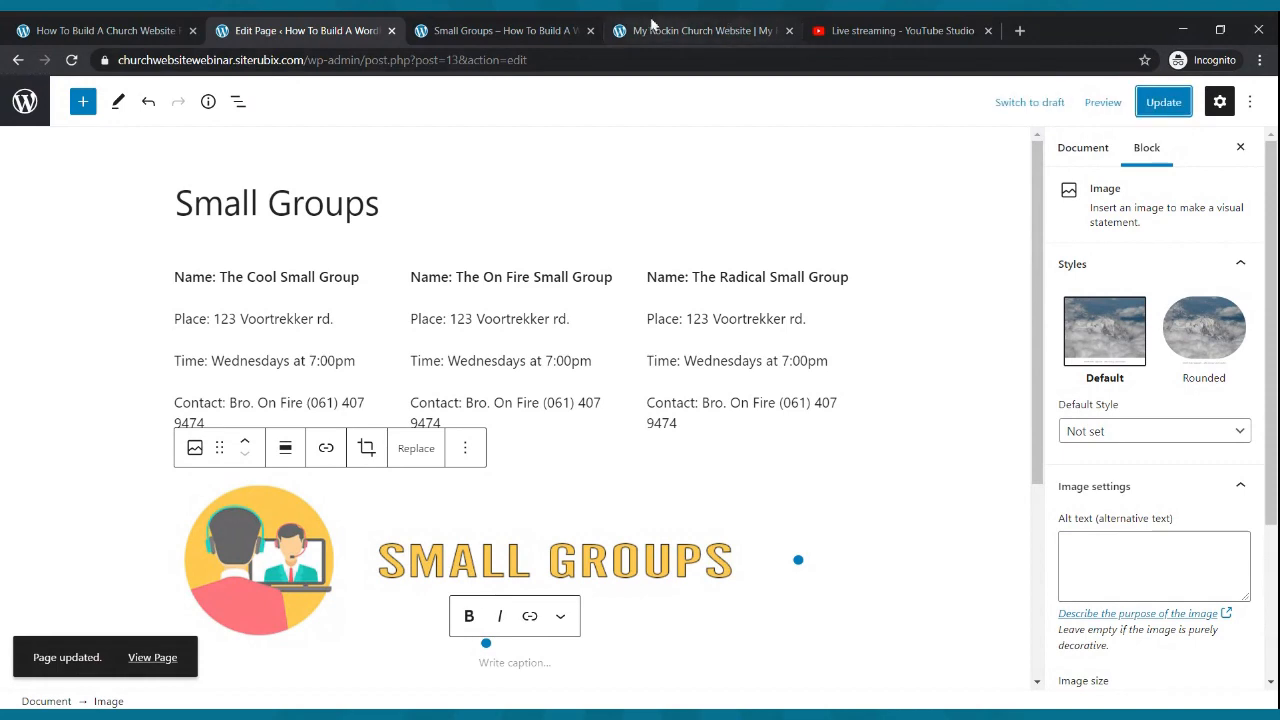
click(500, 30)
click(71, 60)
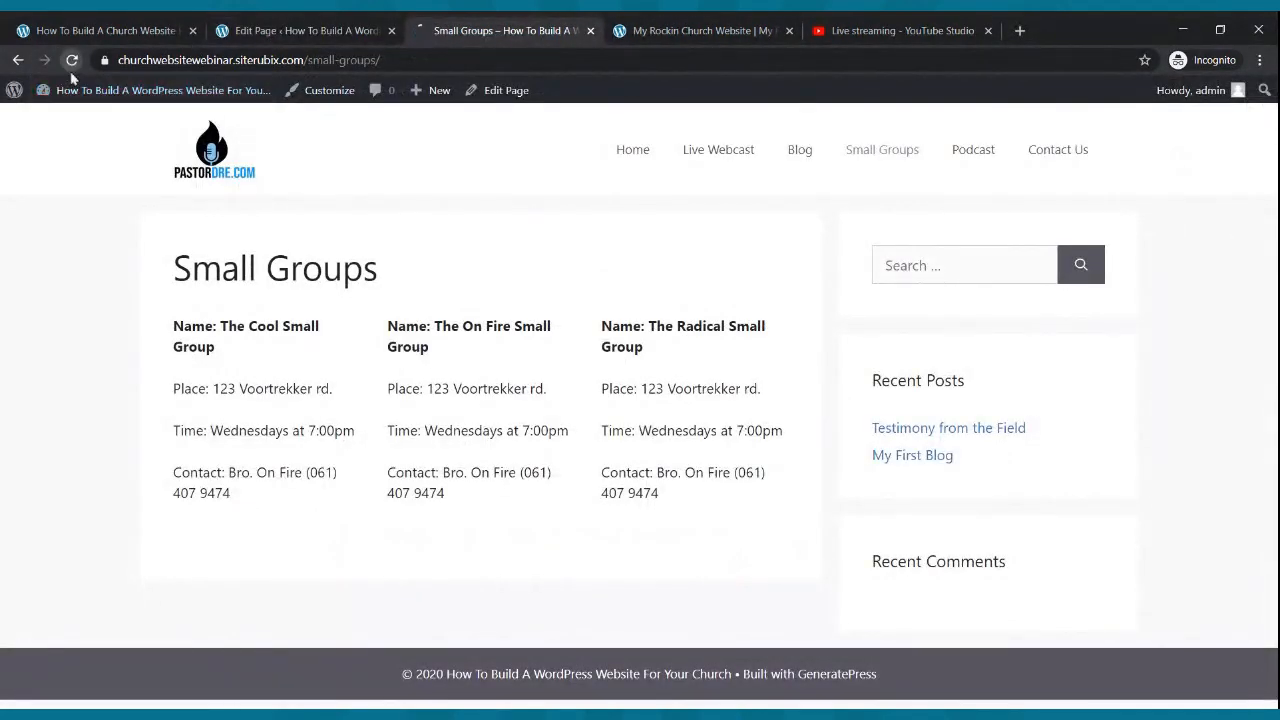
scroll(387, 280, down, 1)
scroll(387, 280, up, 1)
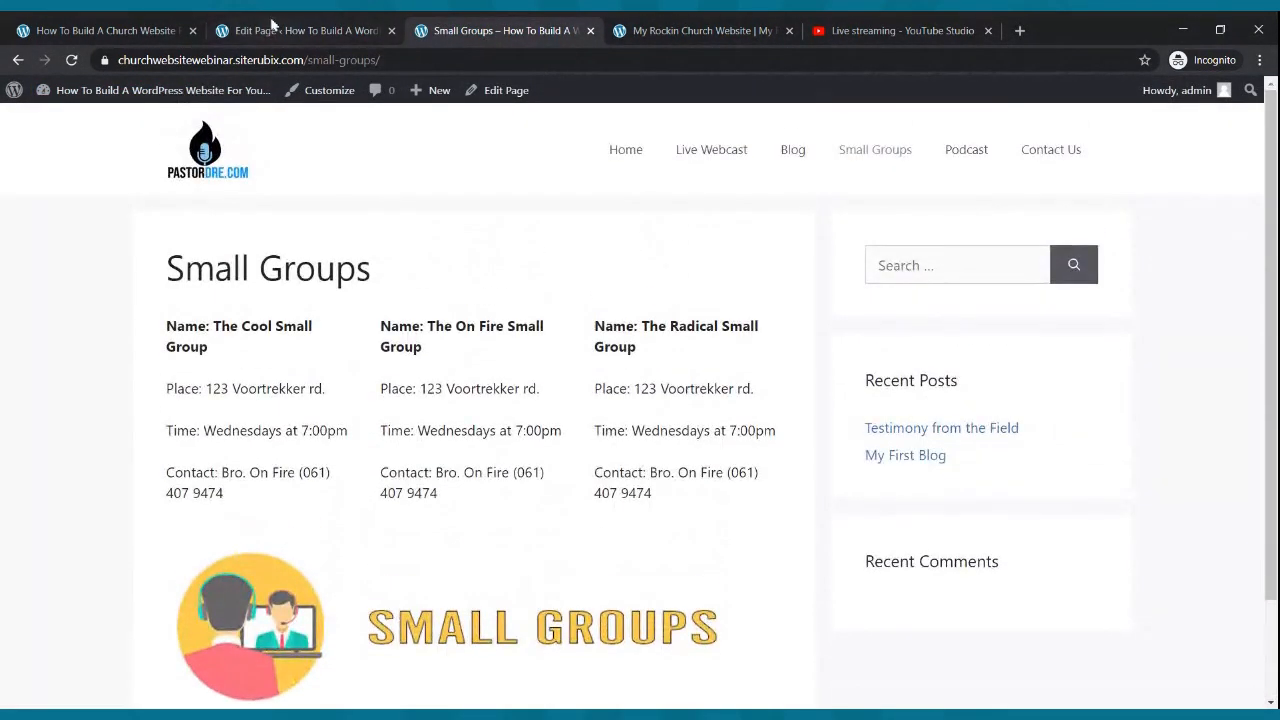
click(271, 26)
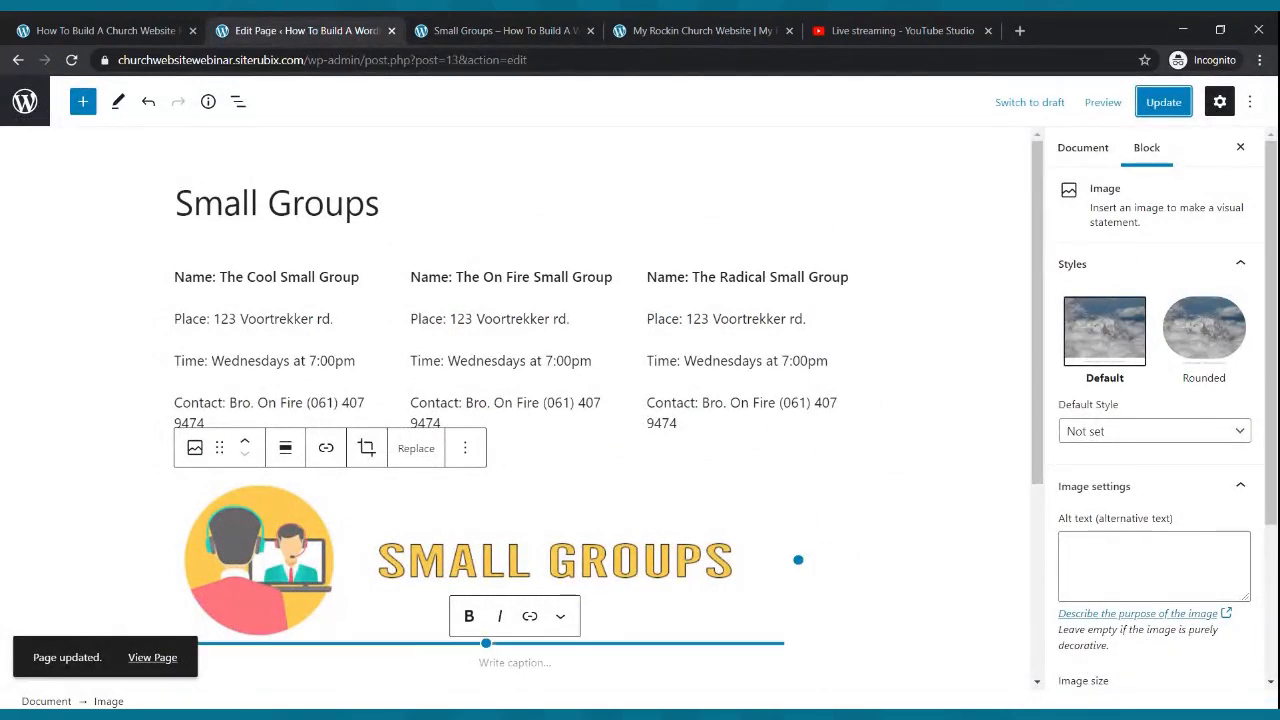
- Move the banner image block above the three group columns and update the page
click(614, 562)
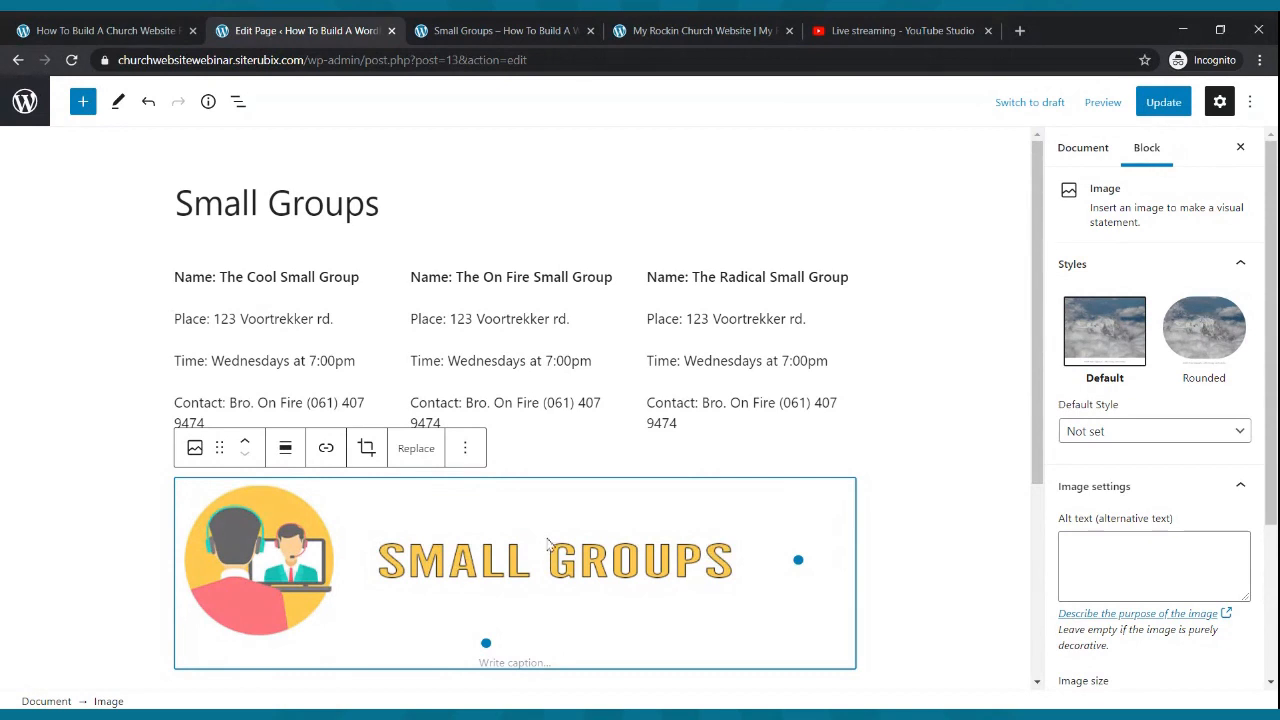
click(245, 444)
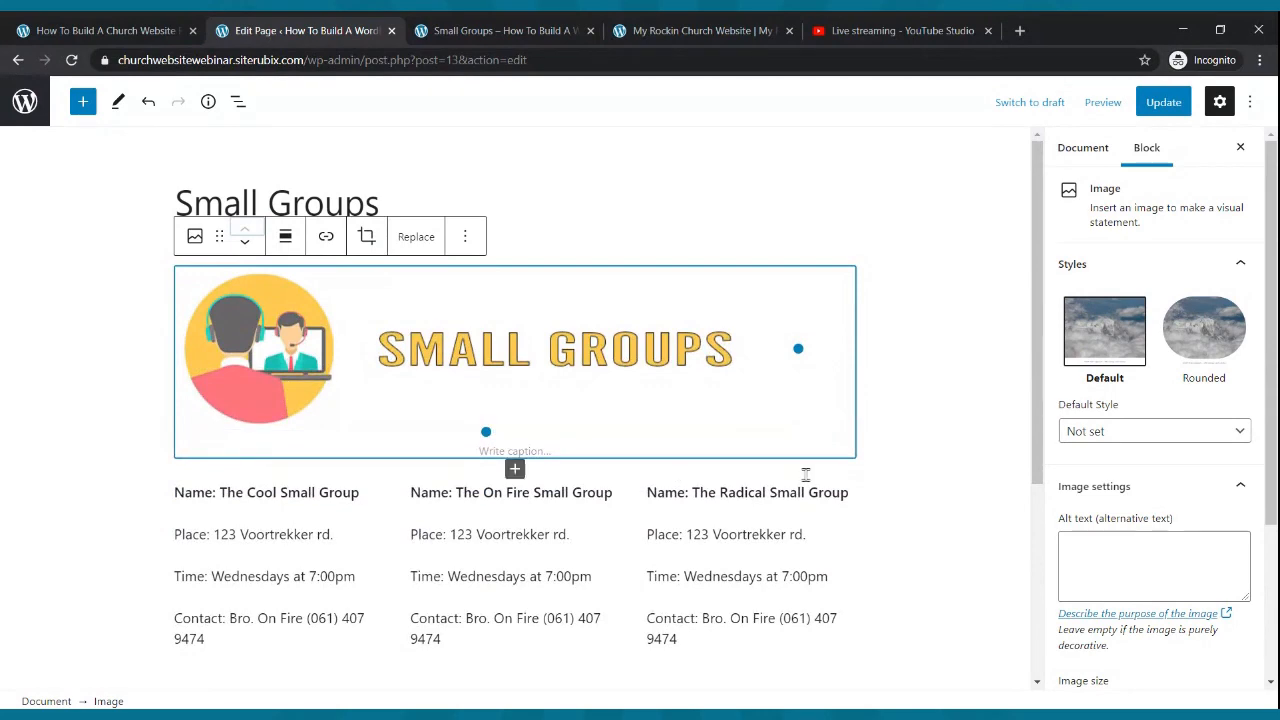
click(245, 243)
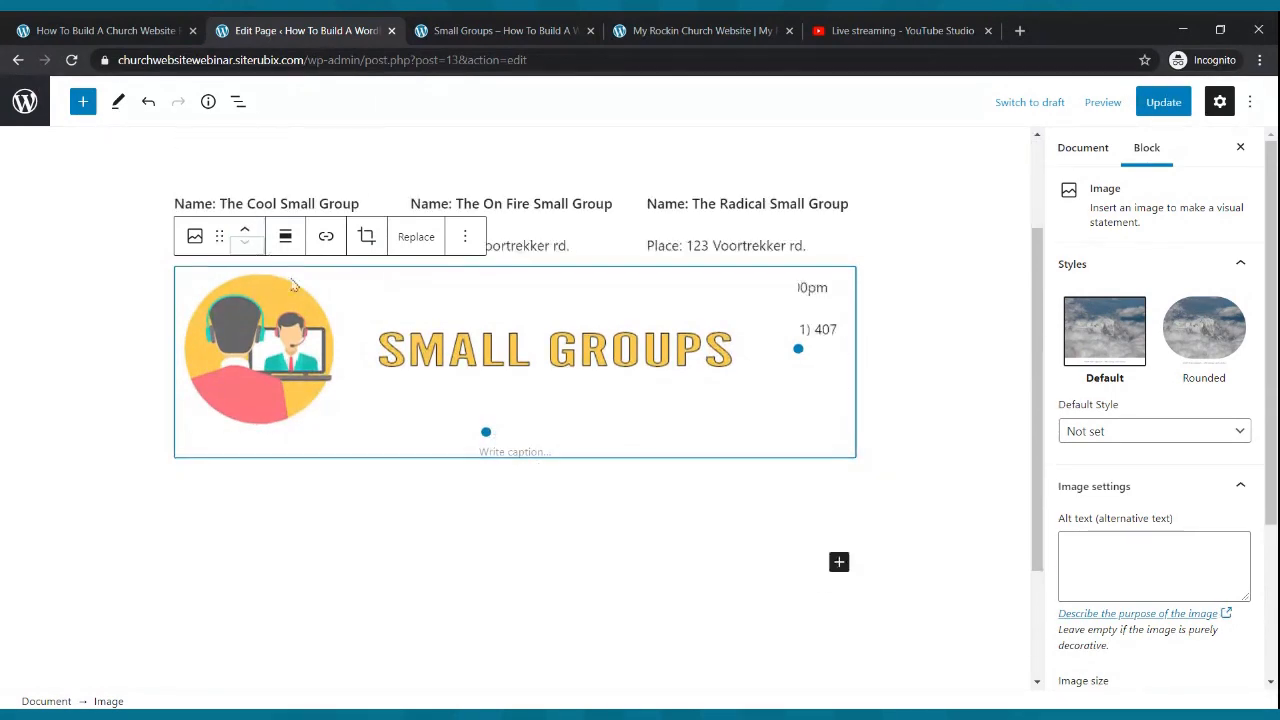
click(246, 234)
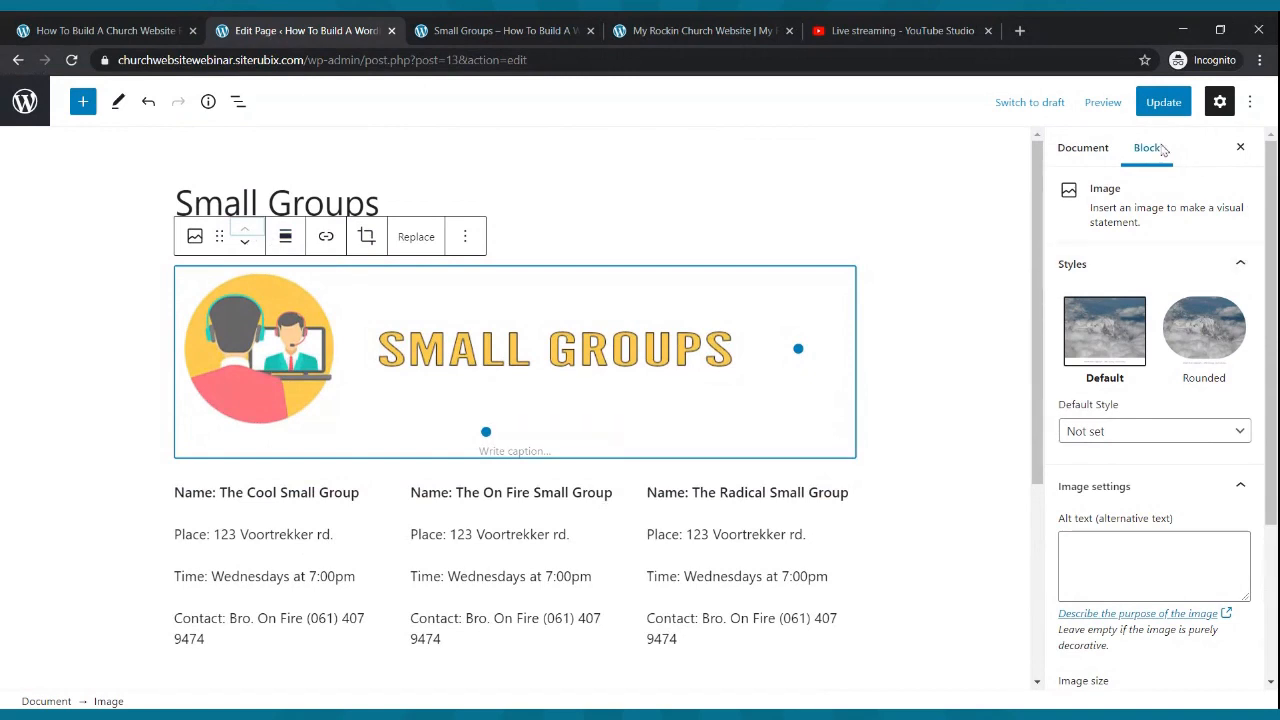
click(1160, 104)
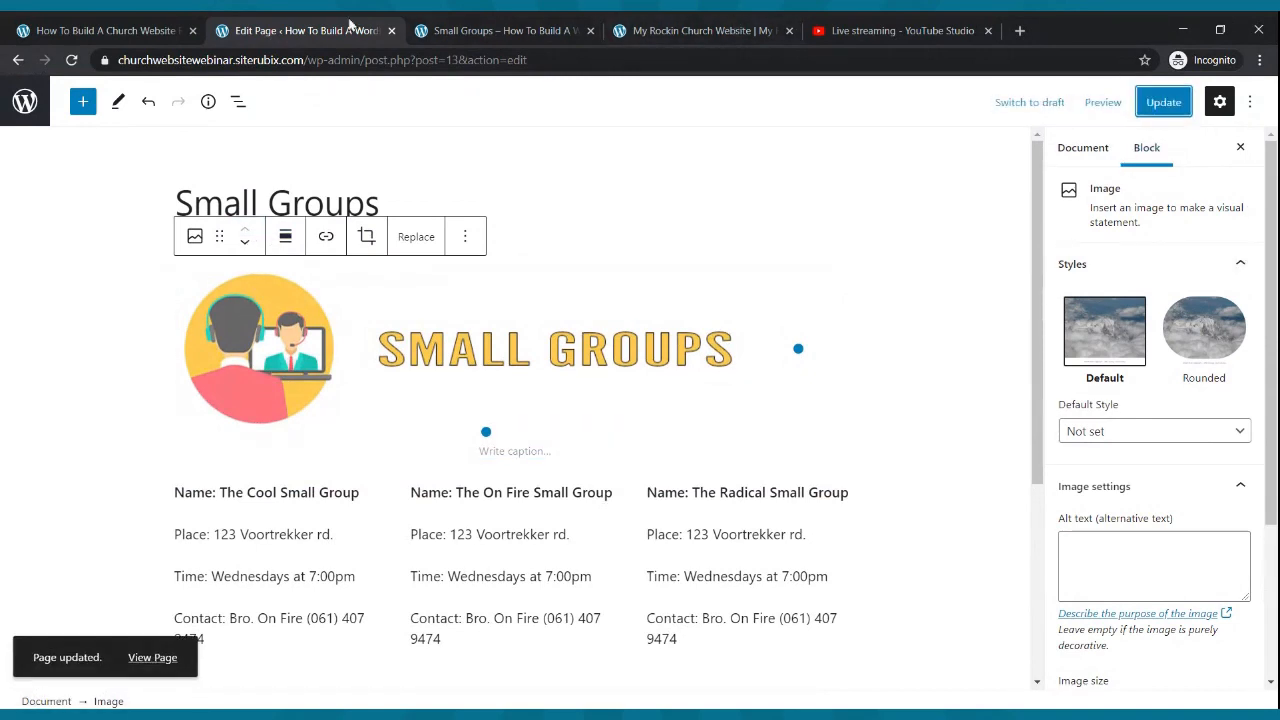
- Reload the live Small Groups page to confirm the banner now sits above the columns
click(458, 22)
key(F5)
scroll(485, 234, down, 2)
scroll(485, 234, up, 2)
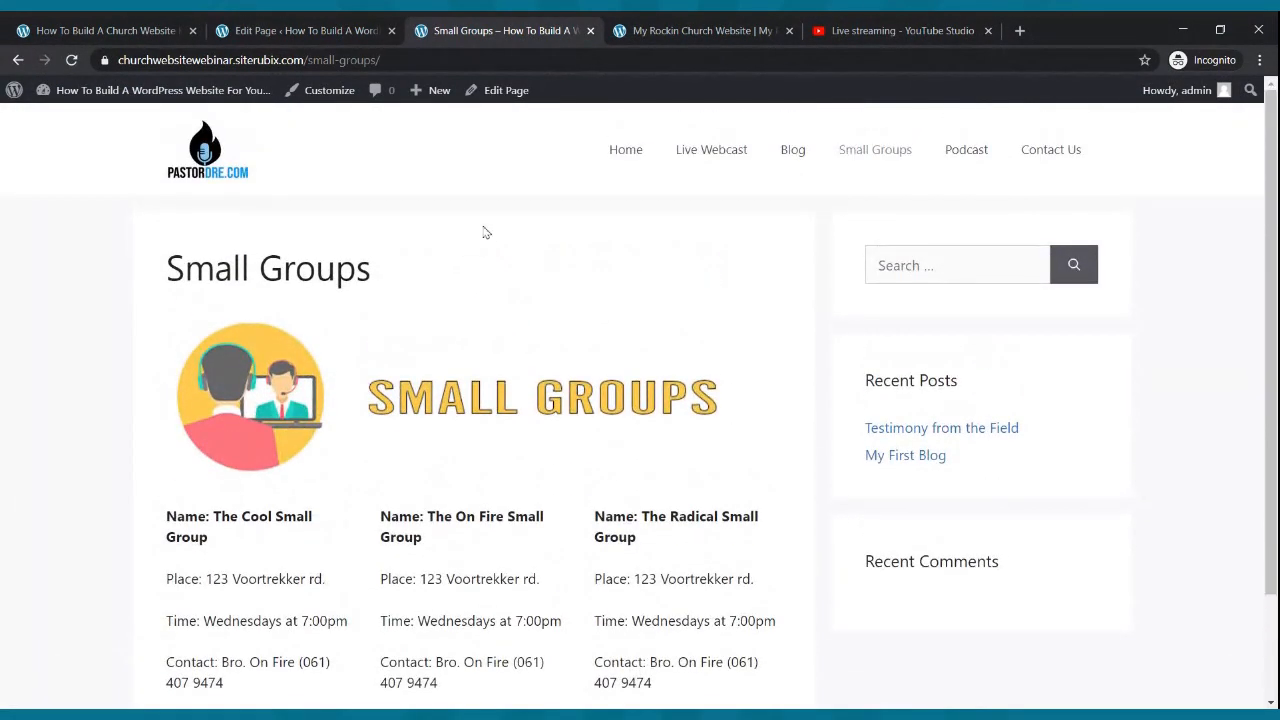
scroll(463, 248, down, 2)
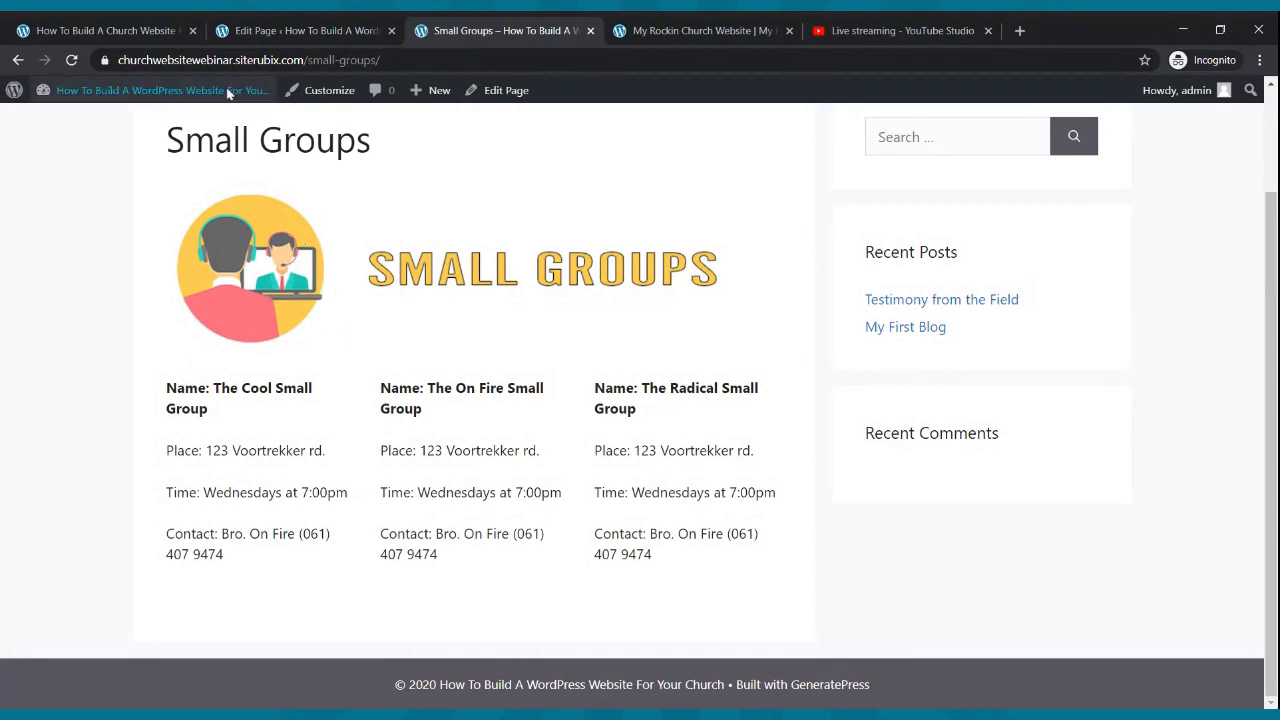
click(255, 32)
scroll(432, 232, down, 2)
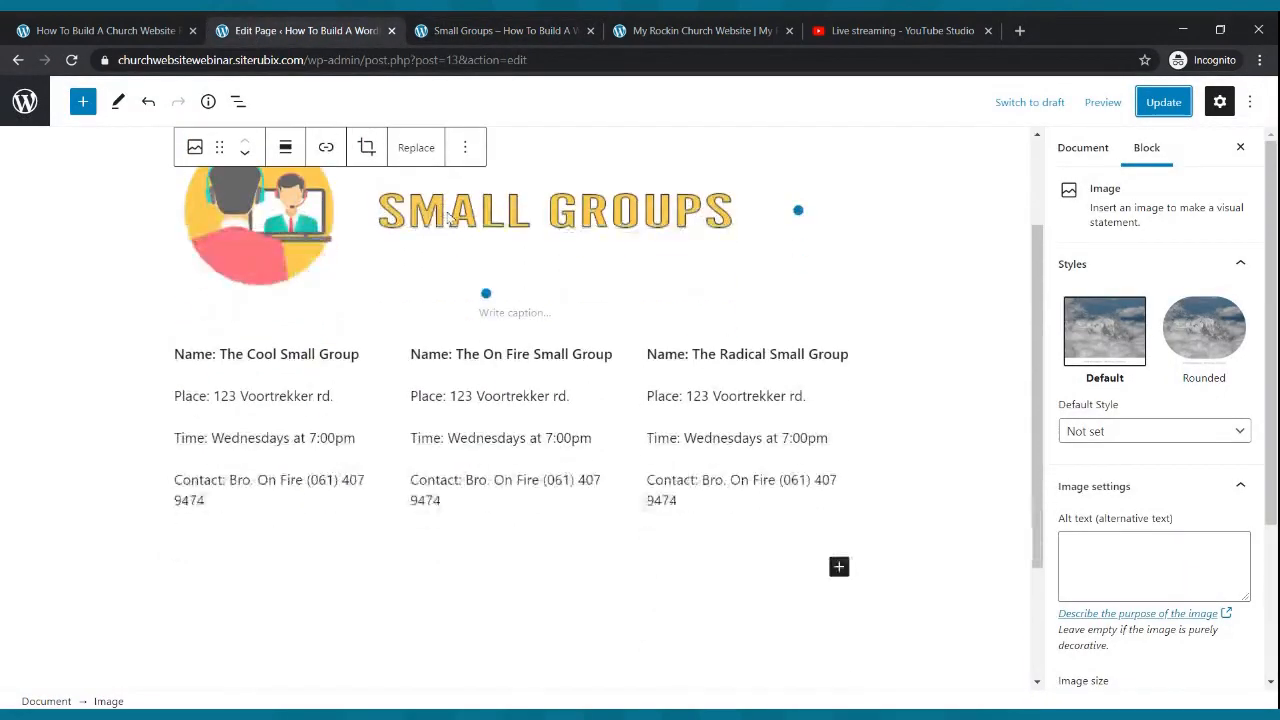
- Swap the On Fire group's contact phone number for the pastor's e-mail address, update, and verify live
click(535, 483)
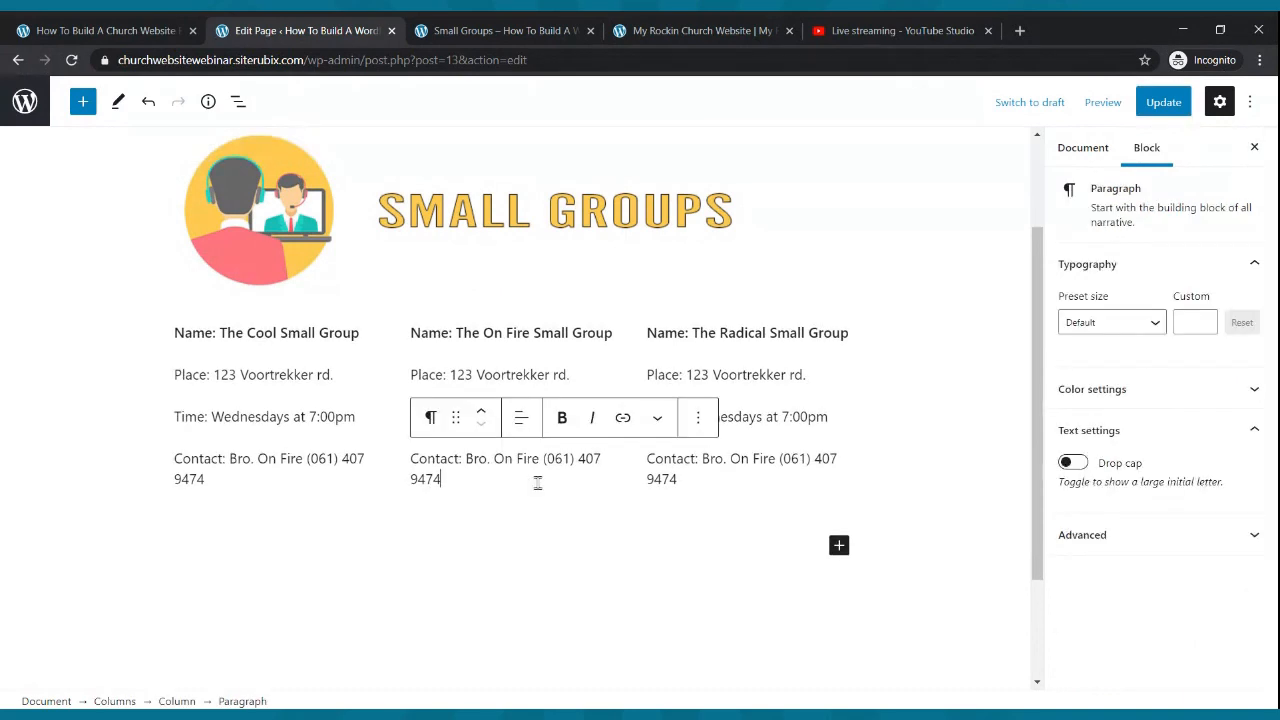
key(BackSpace)
key(BackSpace)
key(BackSpace)
key(BackSpace)
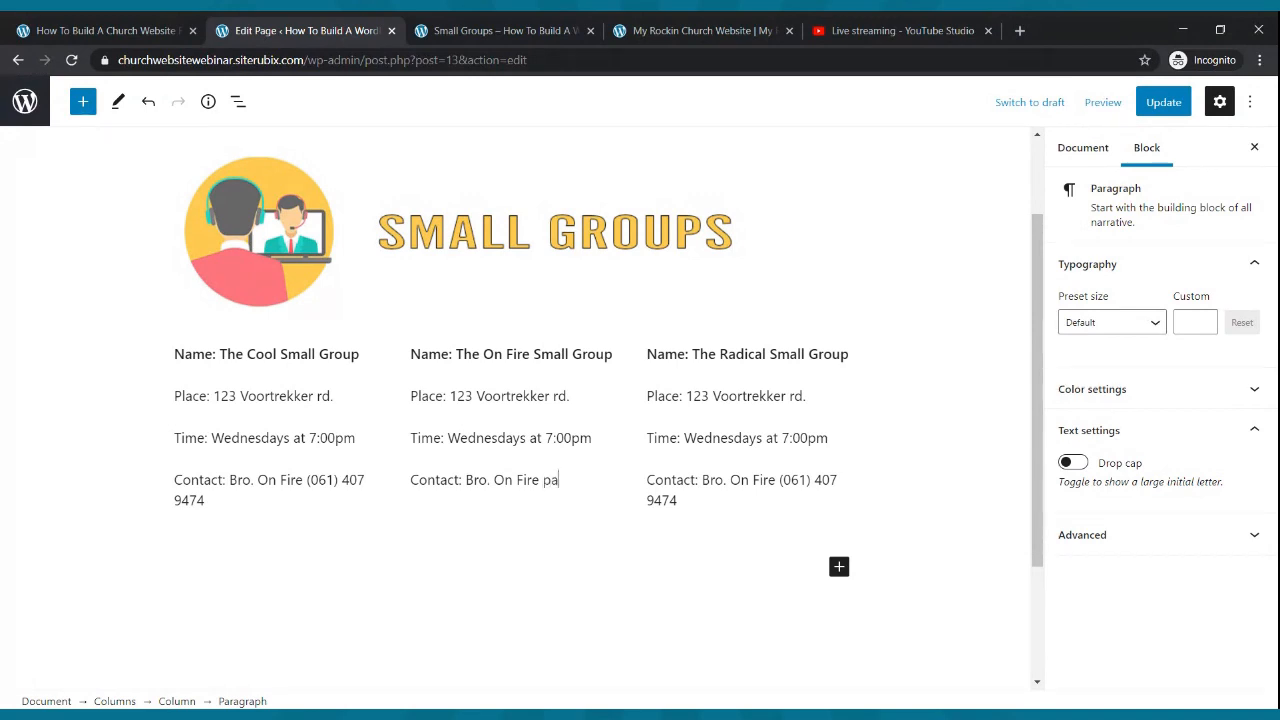
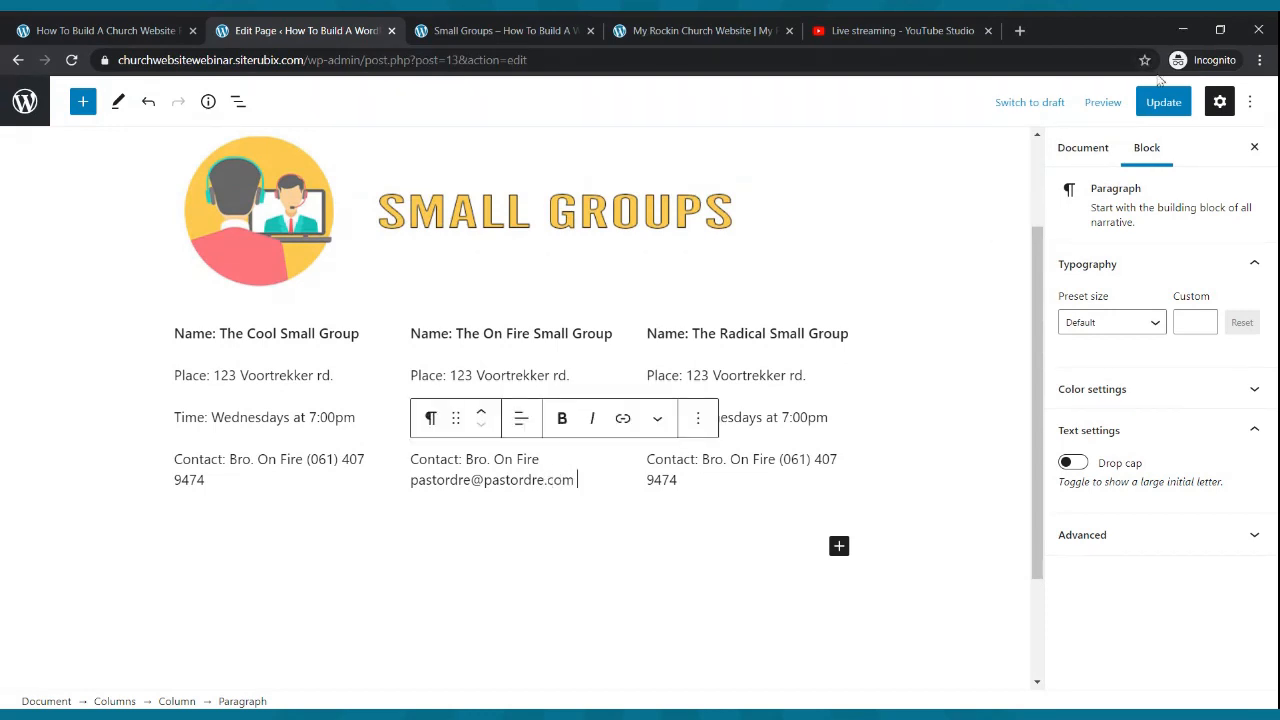
click(1160, 102)
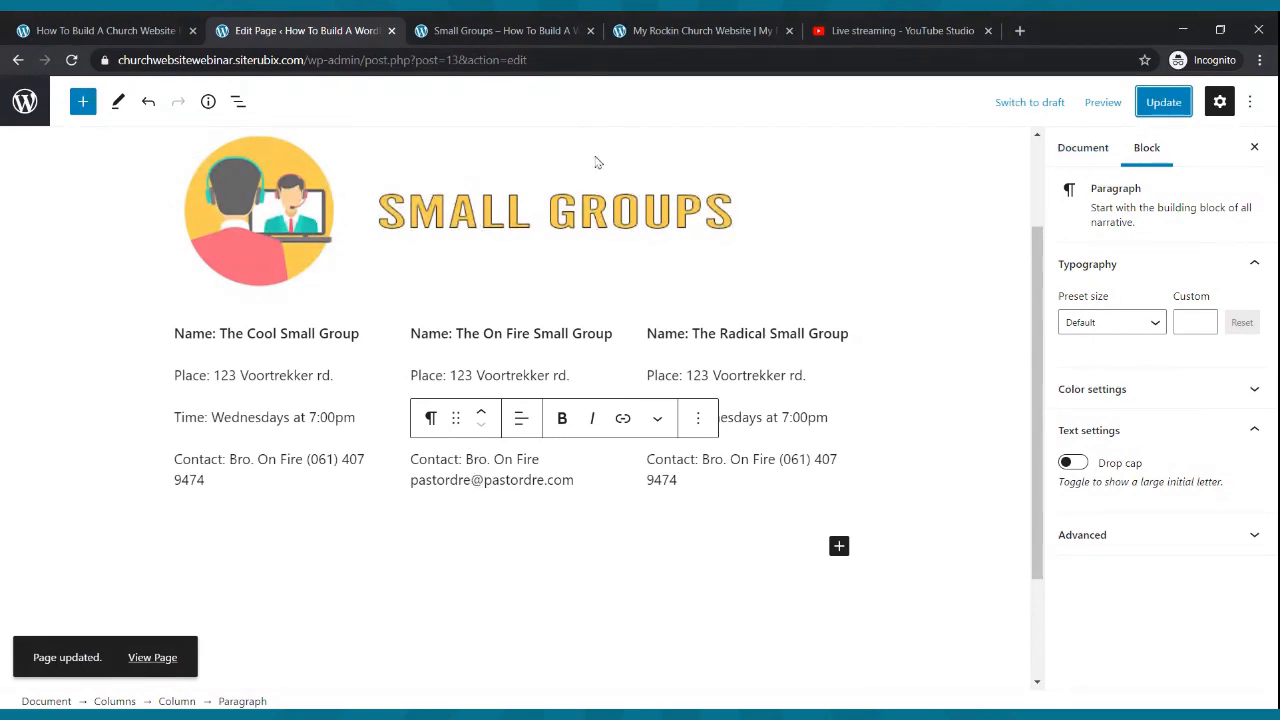
click(510, 30)
click(73, 60)
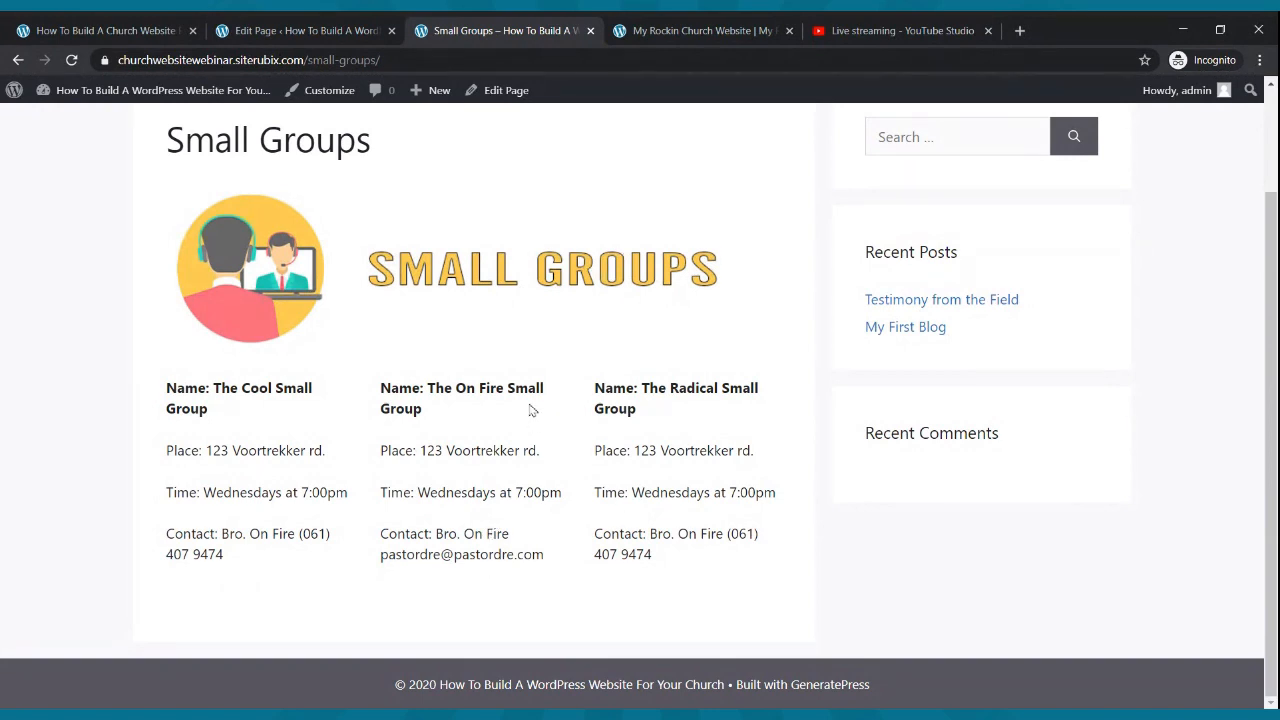
click(349, 27)
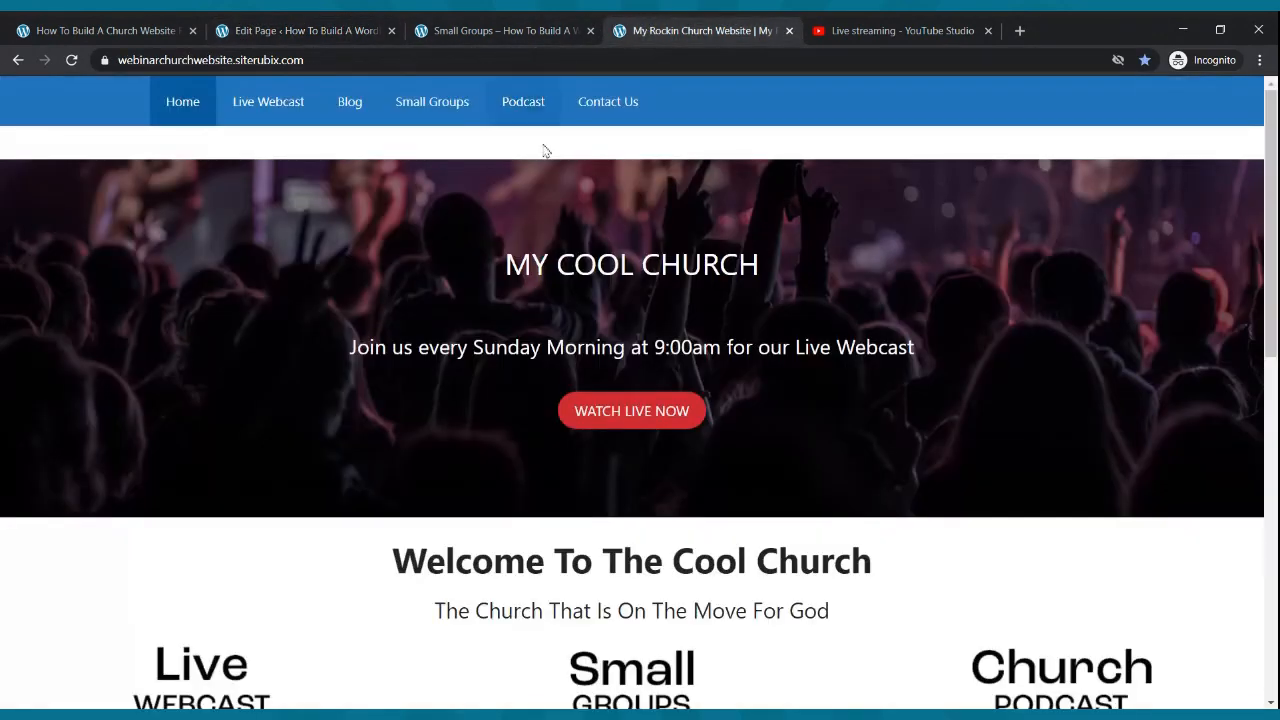
- Exit the Small Groups editor to the Pages list showing all seven site pages
click(494, 28)
scroll(598, 220, up, 2)
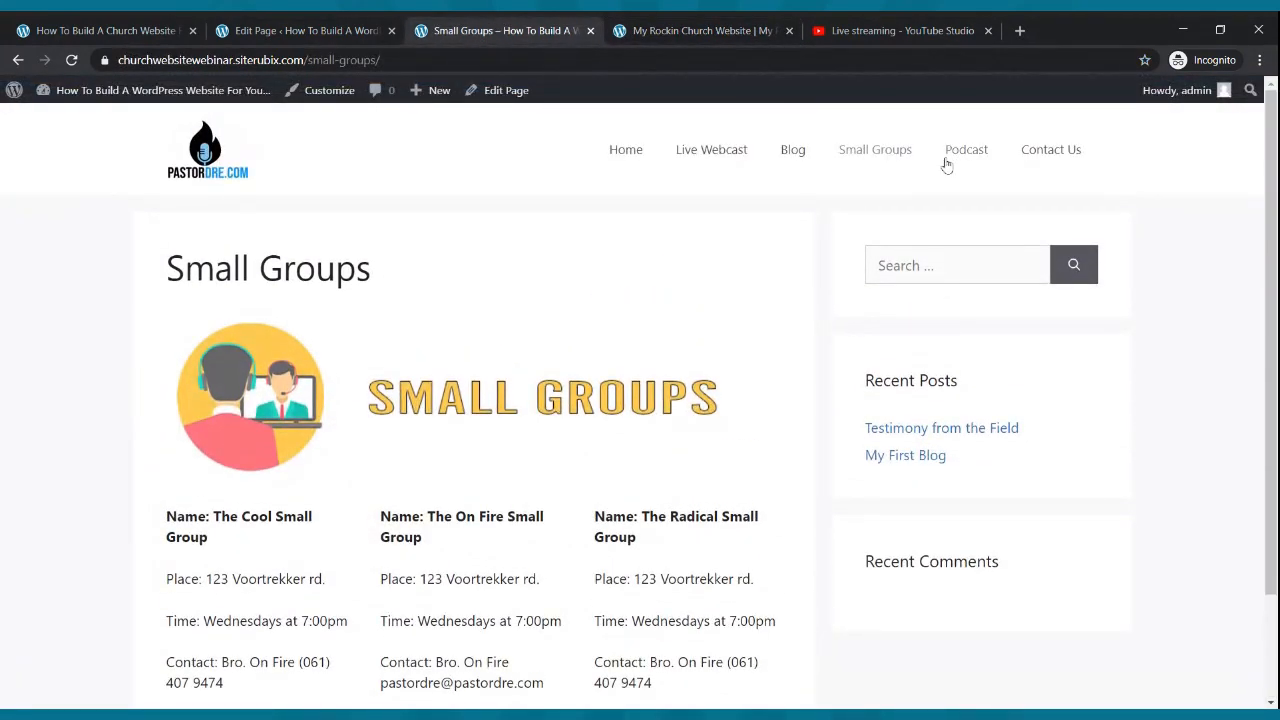
click(348, 28)
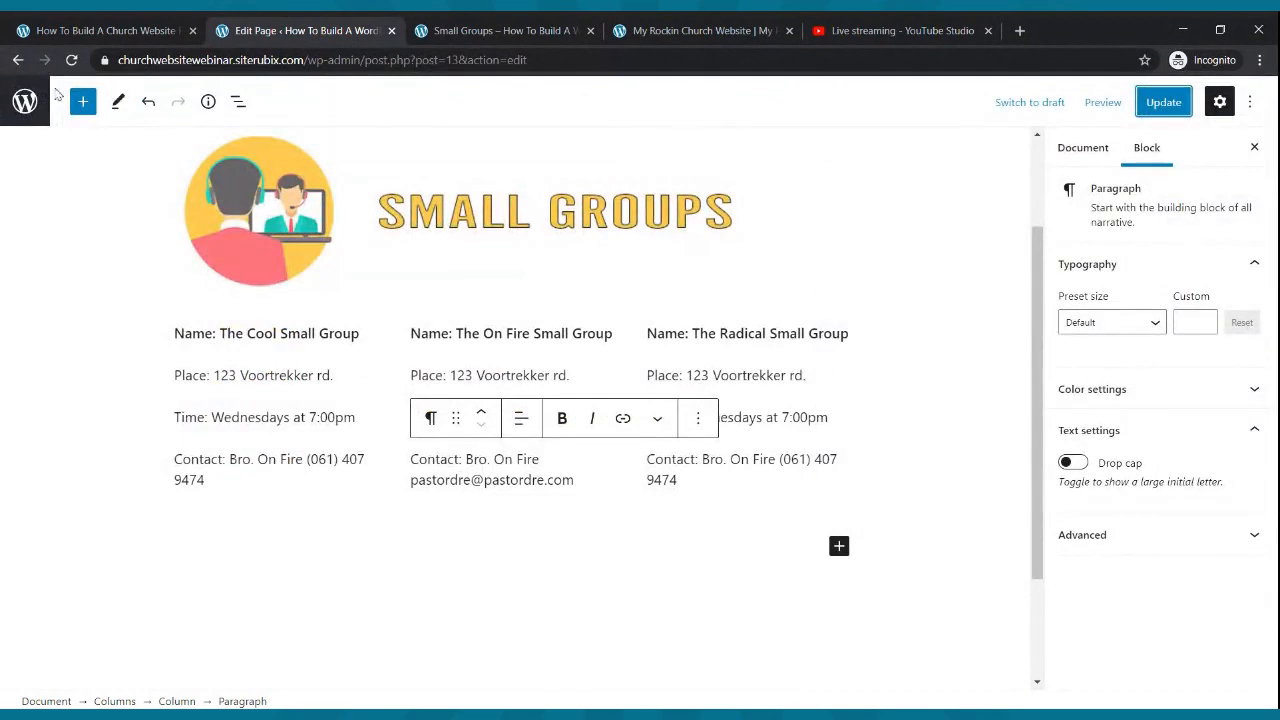
click(25, 101)
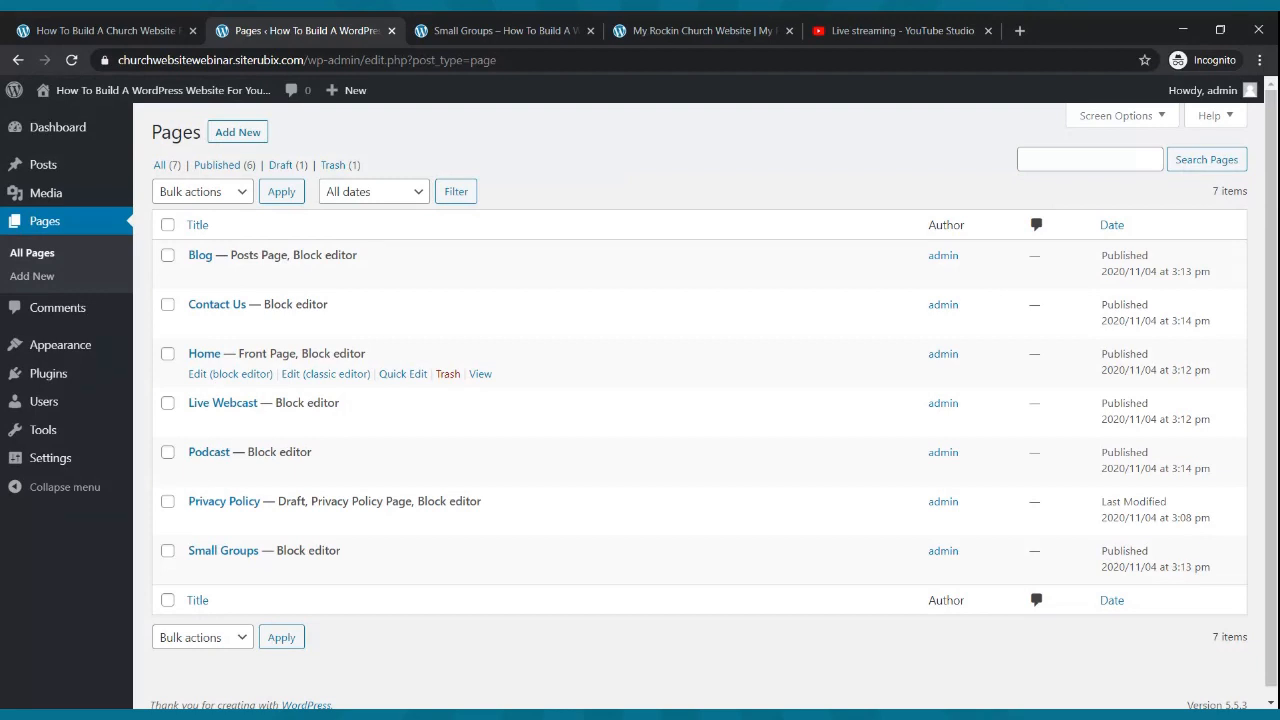
click(1019, 30)
- Navigate the new tab to spreaker.com by entering 'spreaker' in the address bar
text(ssprea)
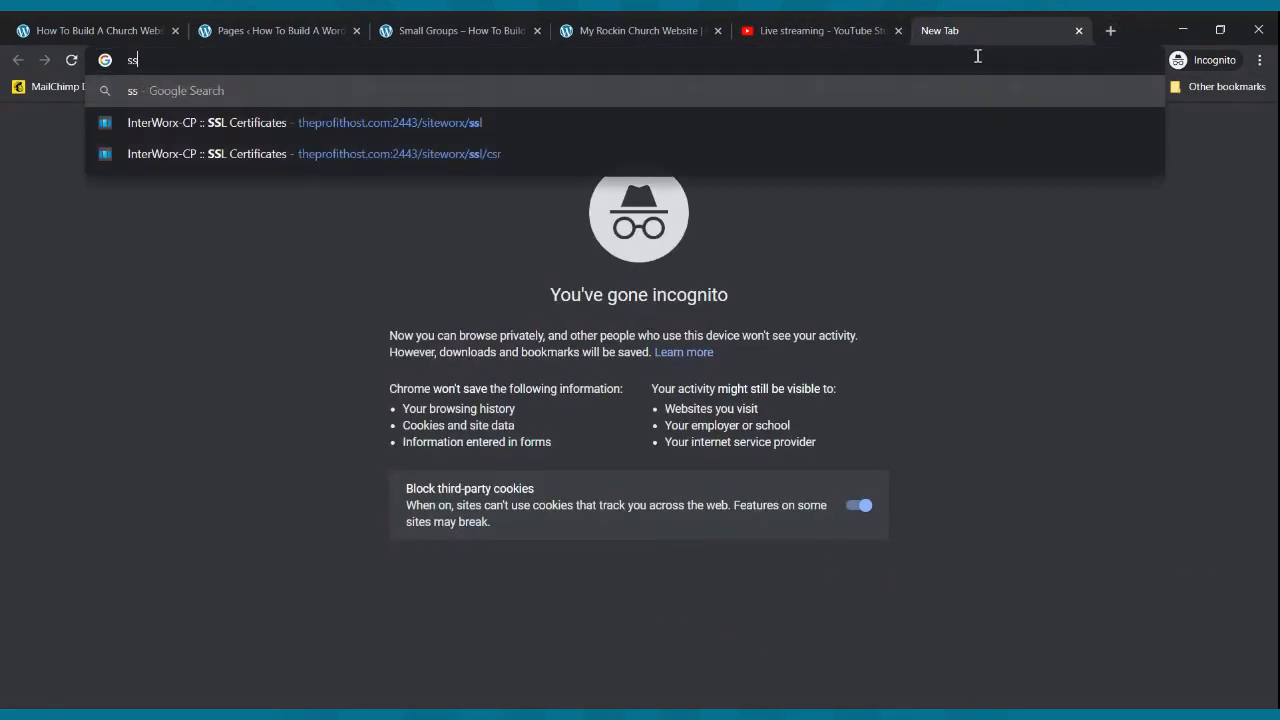
key(BackSpace)
key(BackSpace)
key(BackSpace)
key(BackSpace)
key(BackSpace)
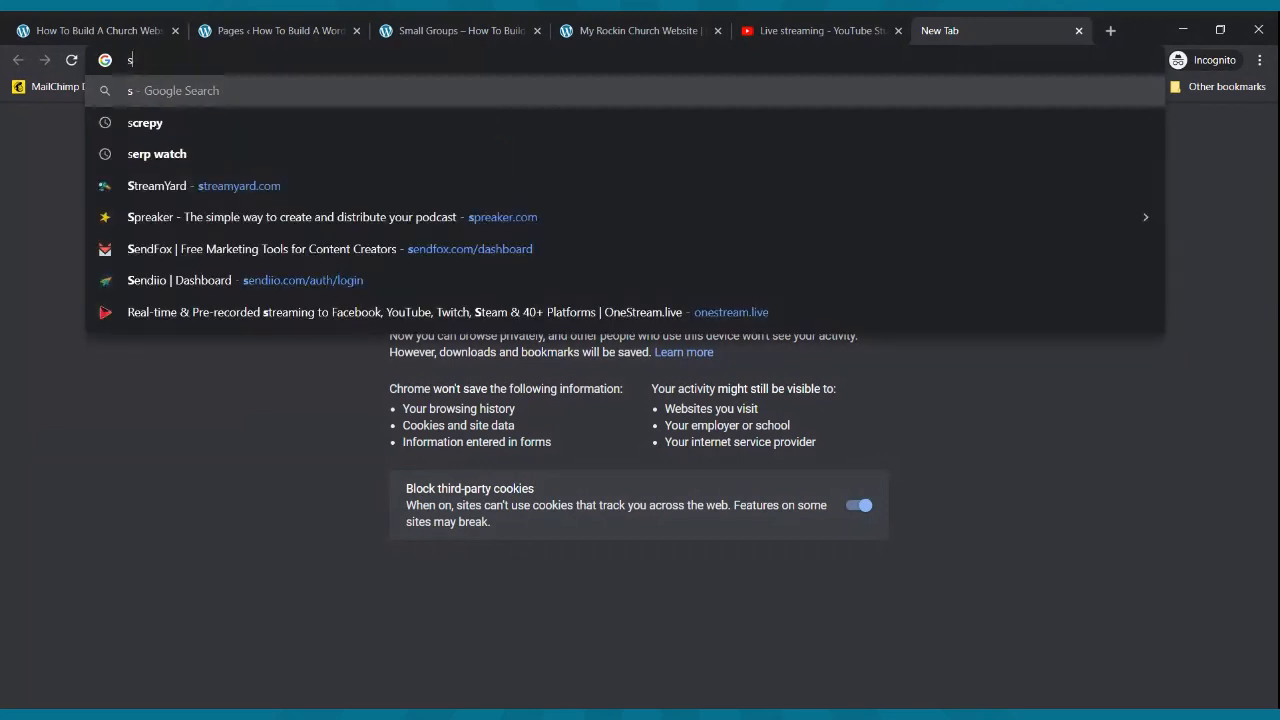
text(preaker.com)
key(Return)
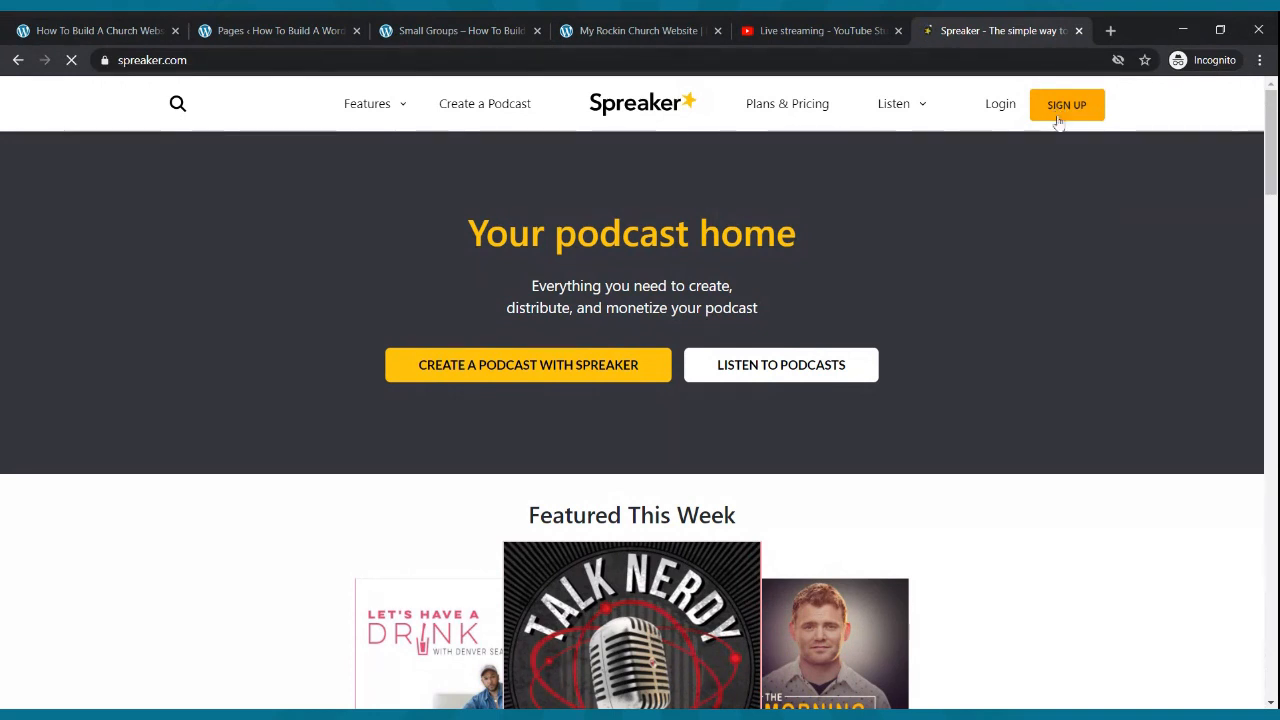
- Sign in to the Spreaker account and open the list of your podcasts
click(1005, 106)
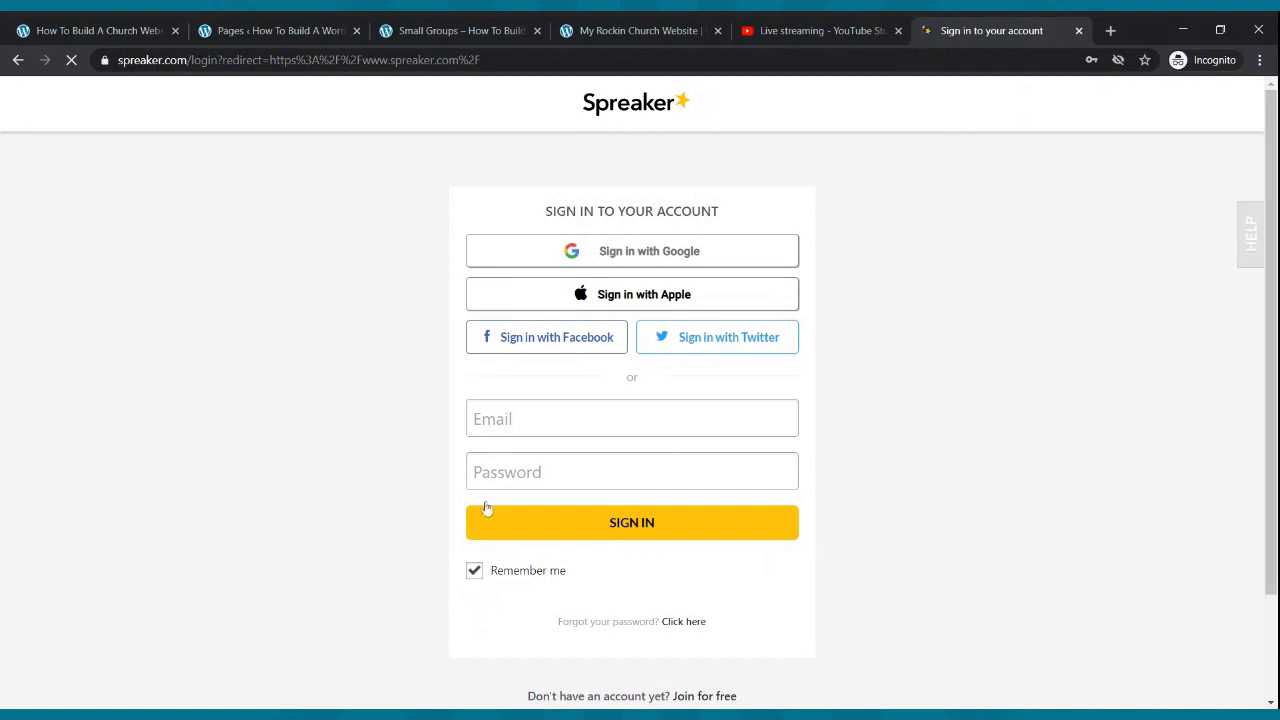
click(557, 429)
click(560, 523)
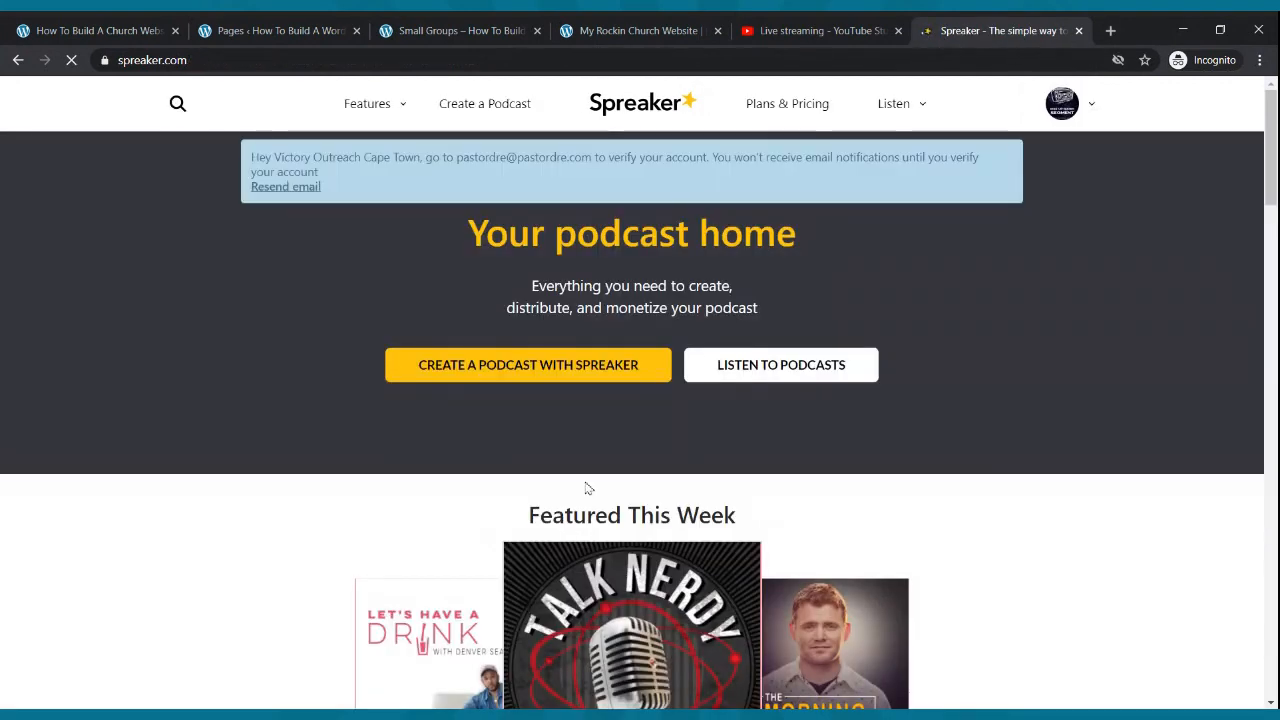
click(1095, 108)
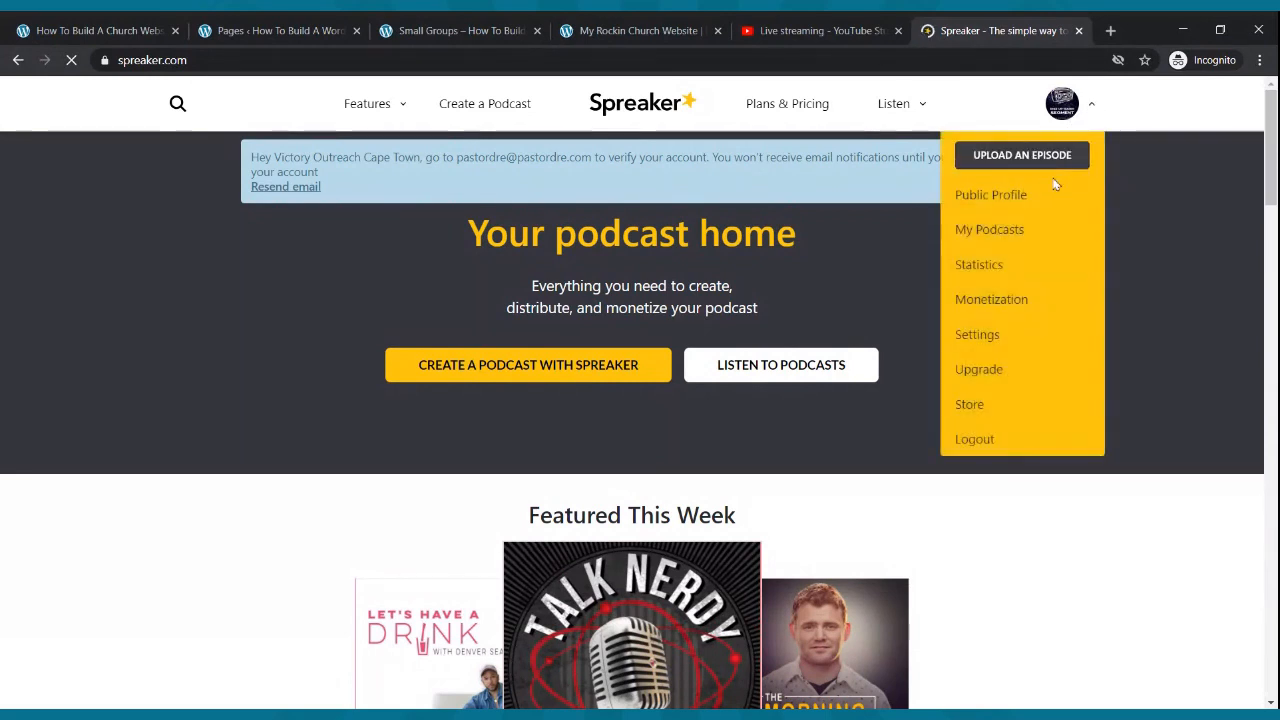
click(1006, 226)
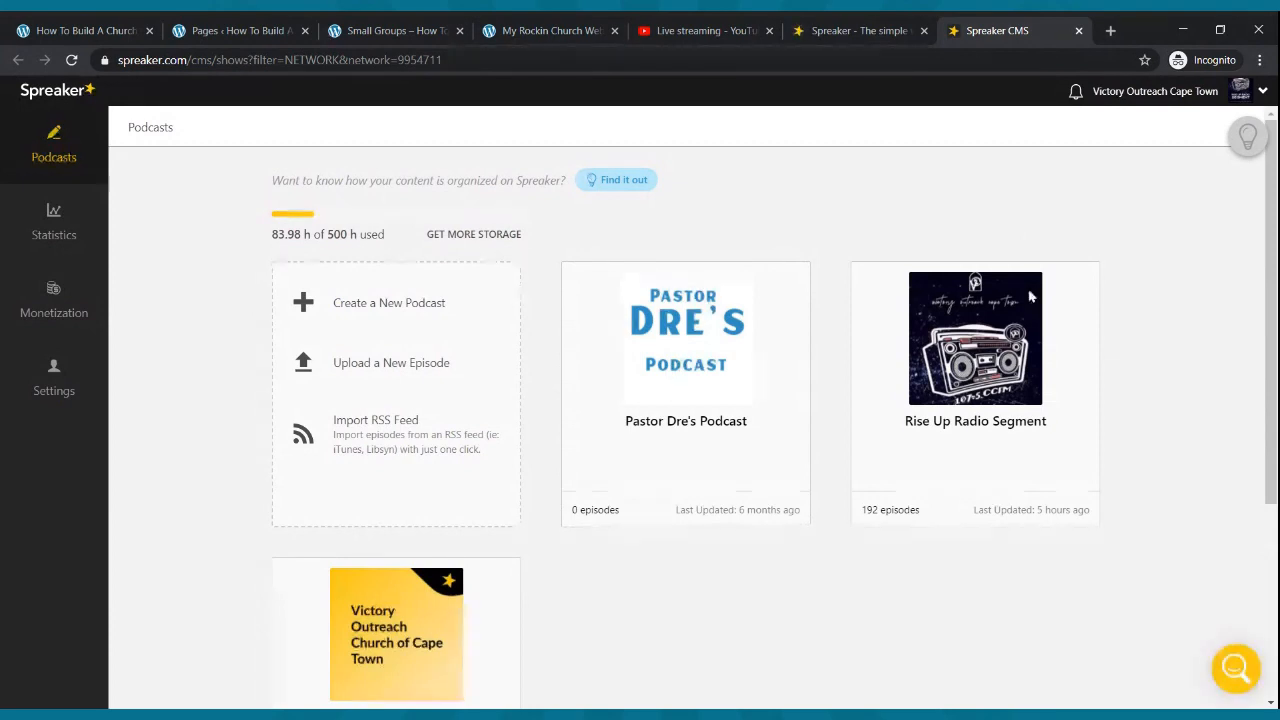
- Check the Rise Up Radio Segment RSS feed in a new tab, then close that tab
mouse_move(1034, 417)
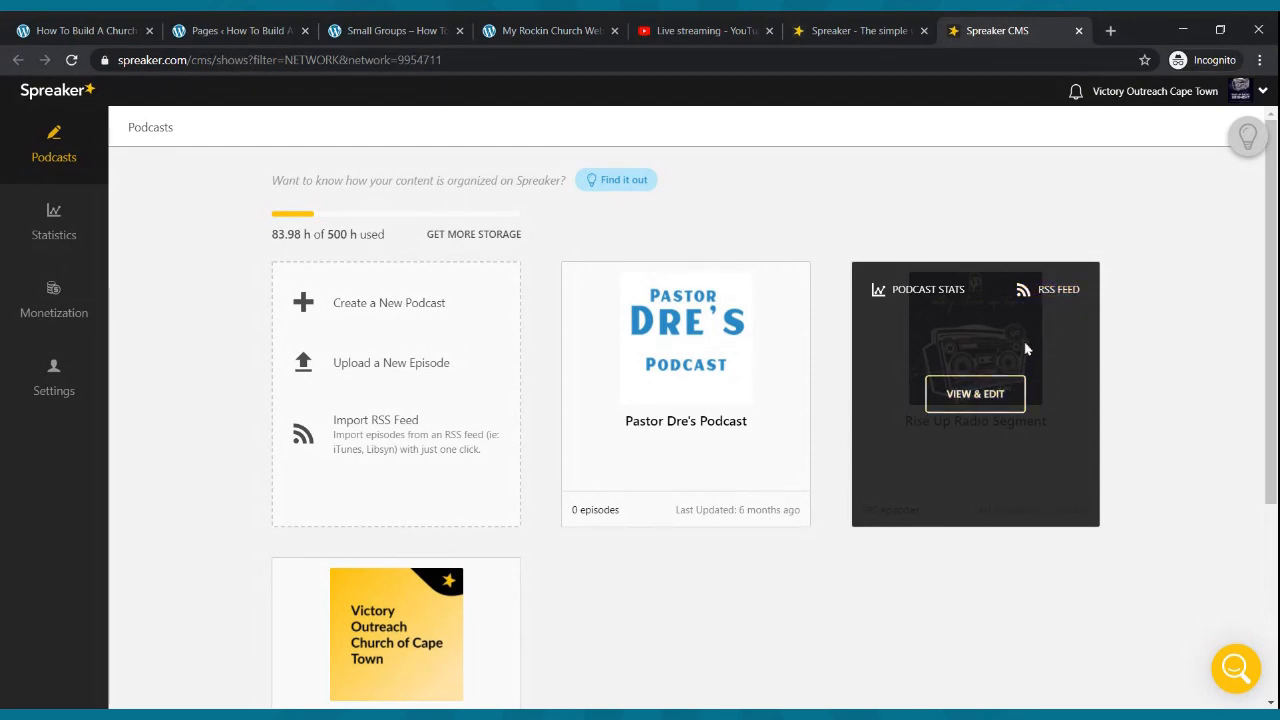
click(1048, 298)
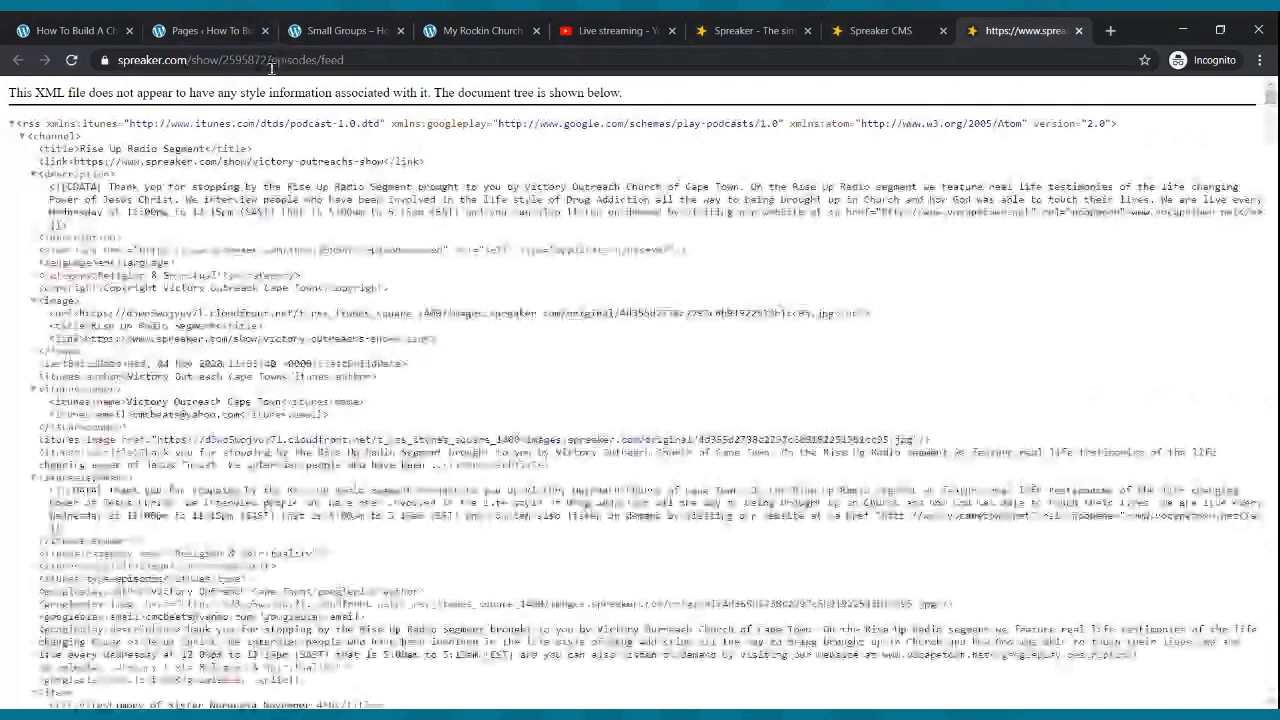
click(272, 62)
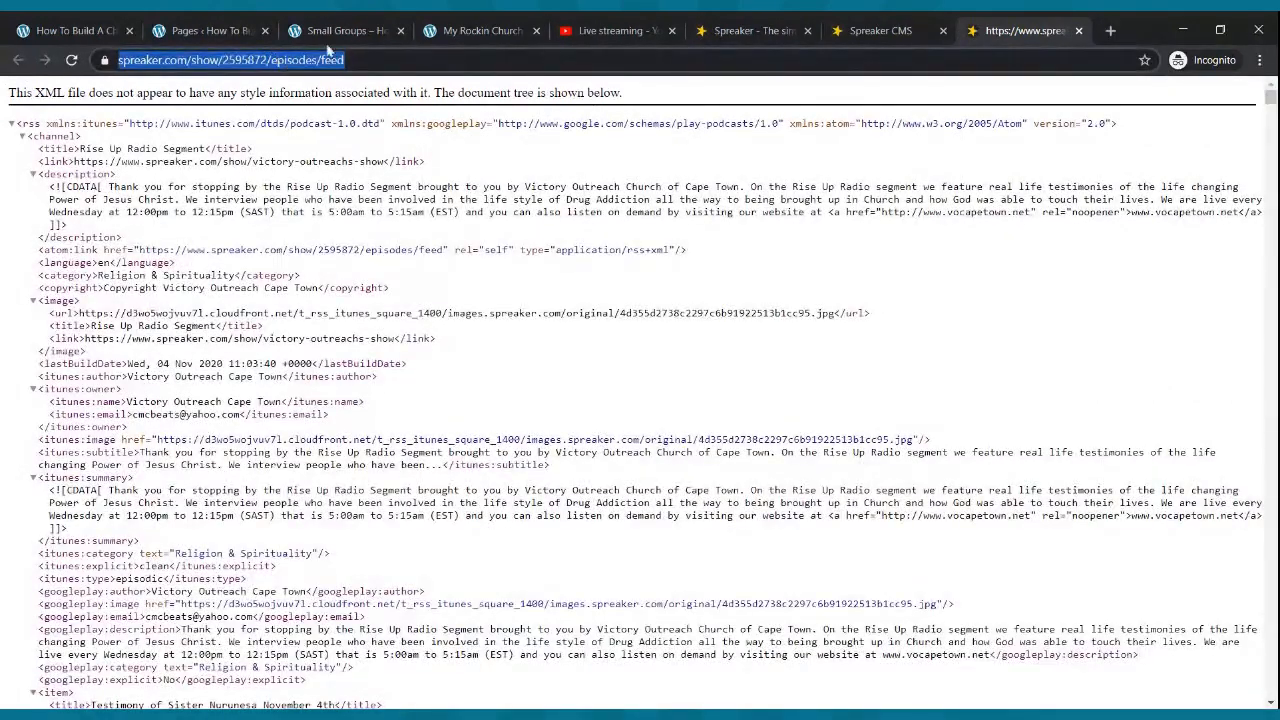
click(1077, 31)
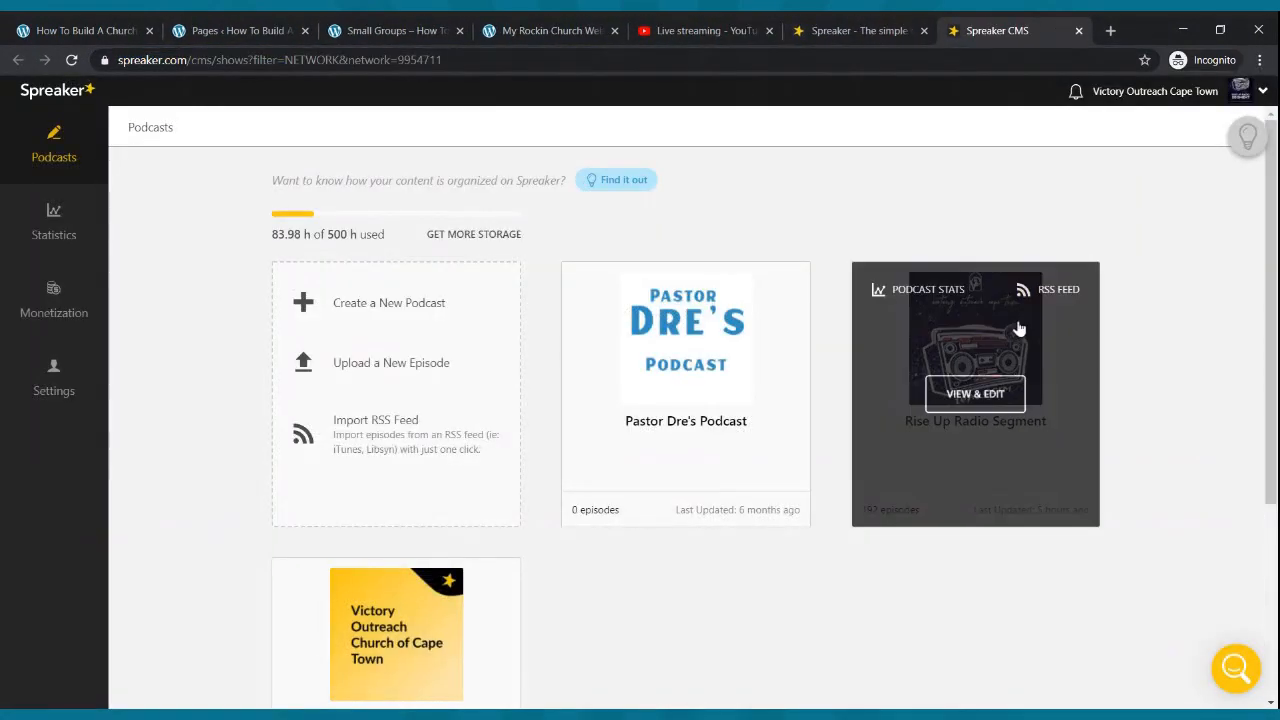
- Copy the RSS feed link from the Rise Up Radio Segment dashboard
click(984, 389)
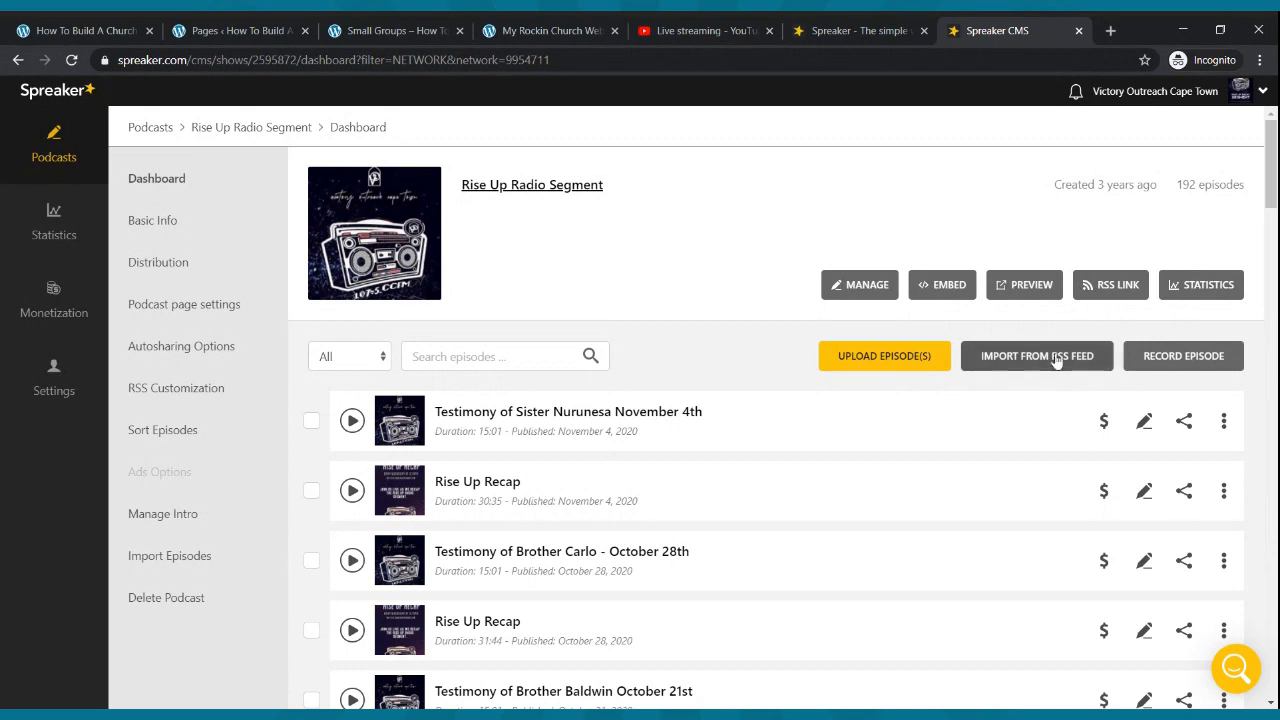
click(1107, 288)
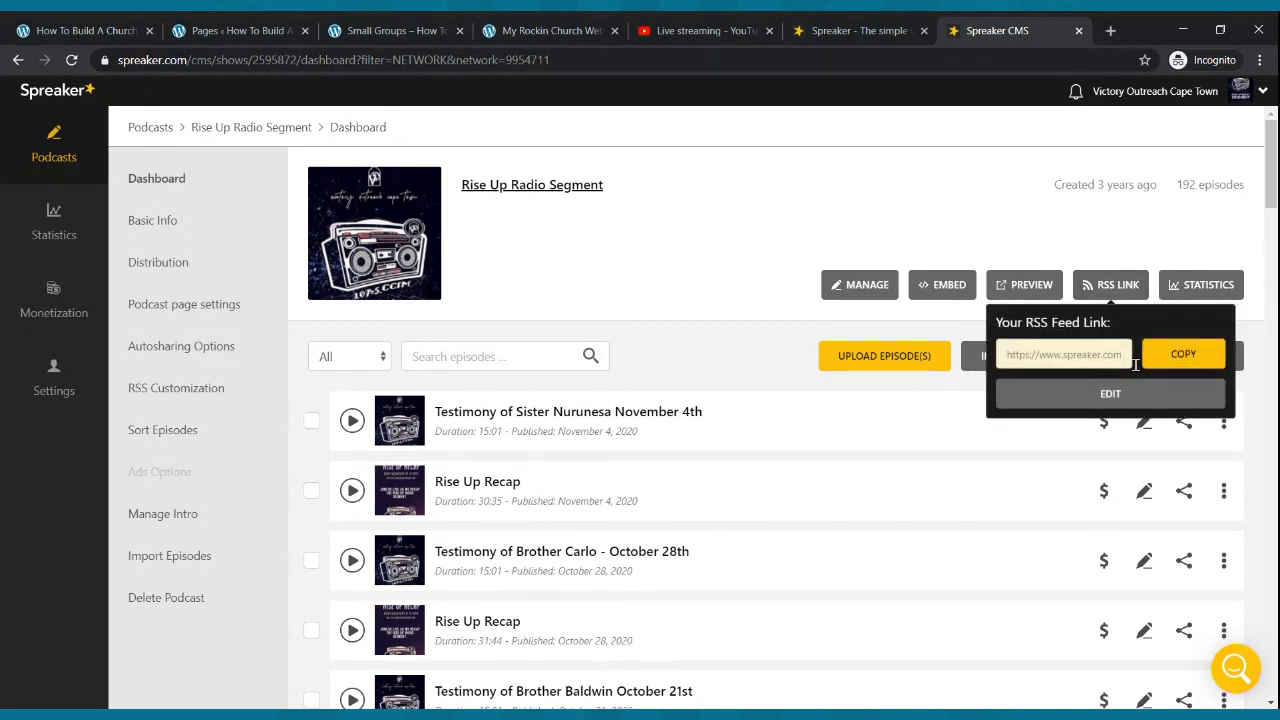
click(1171, 358)
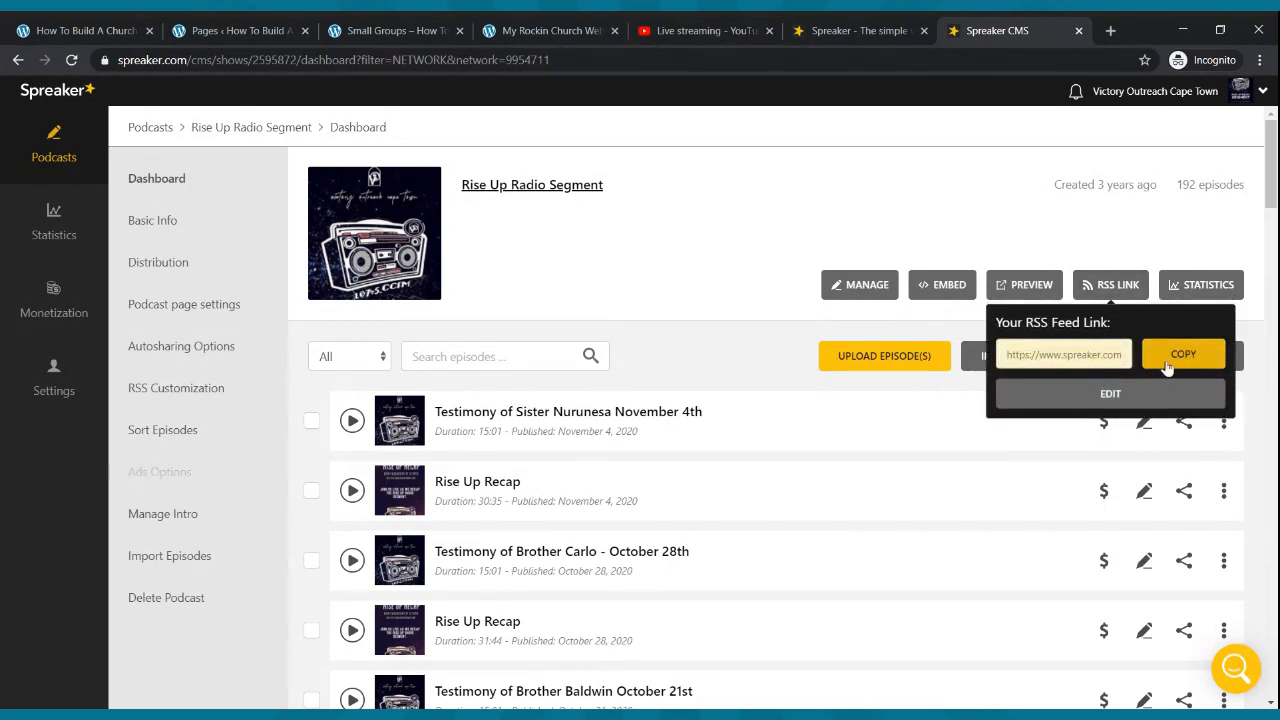
- Open the Podcast page in the block editor from the WordPress Pages list
click(271, 23)
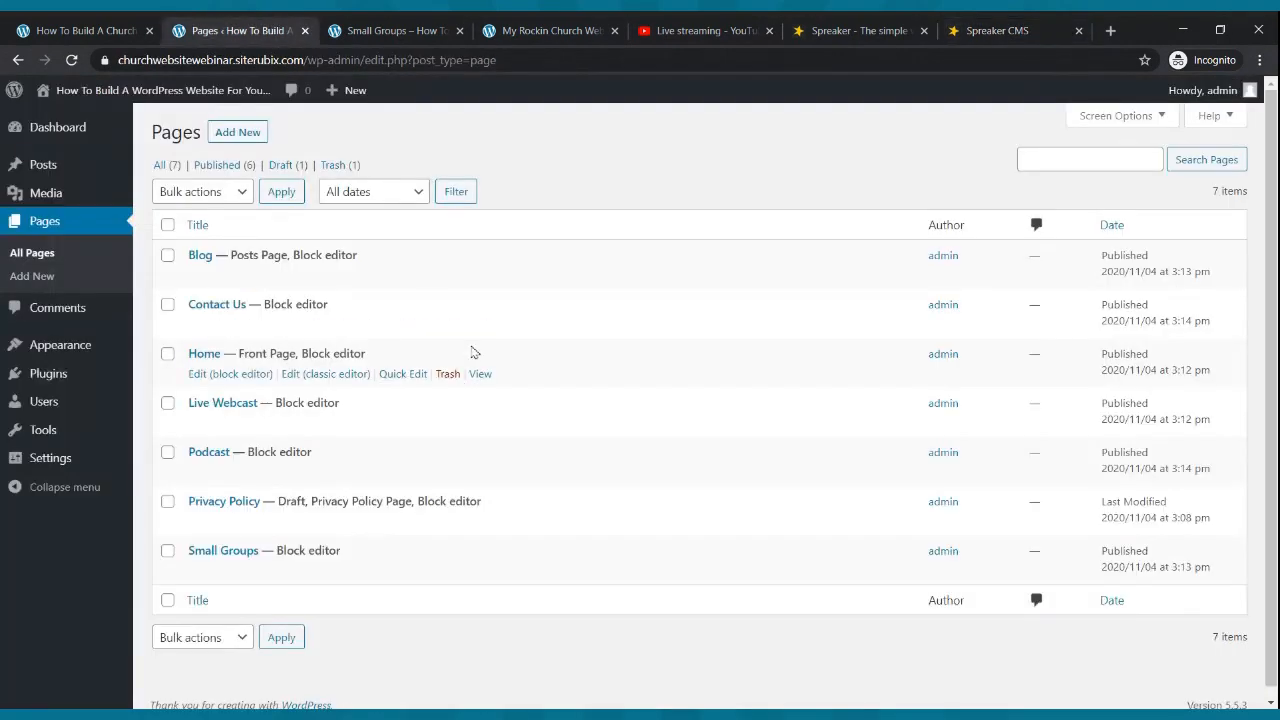
click(409, 29)
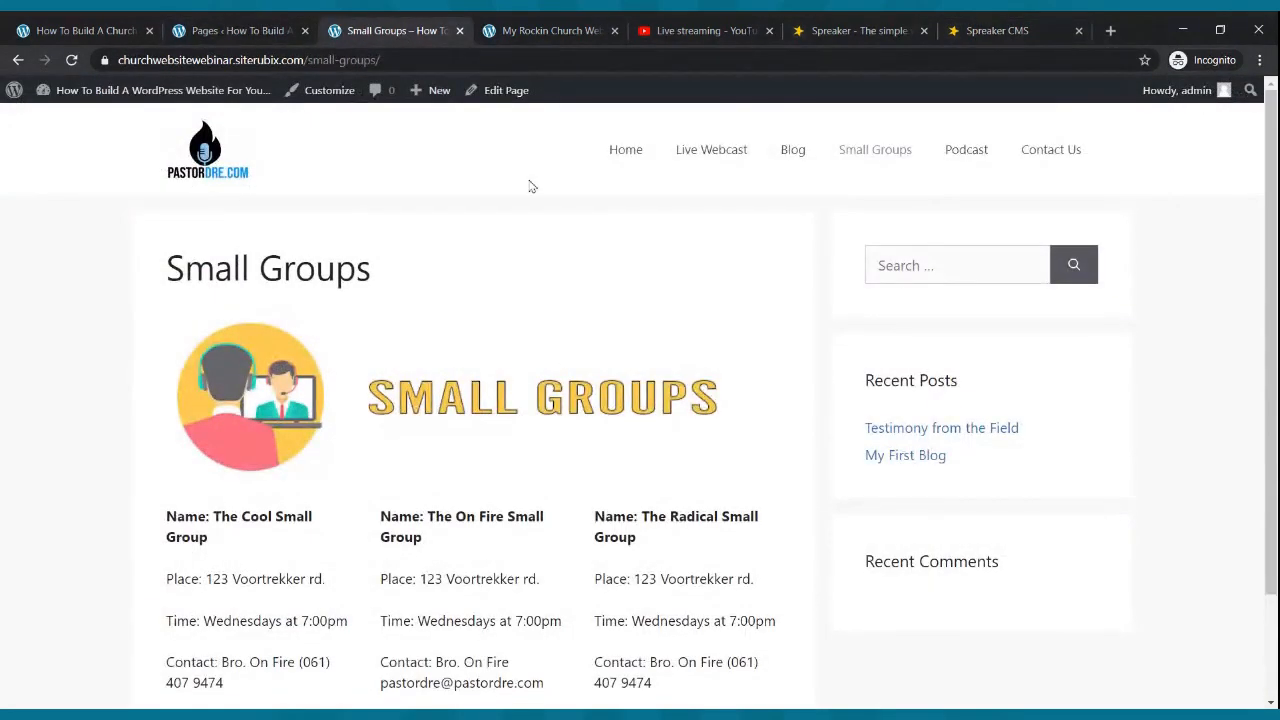
click(271, 36)
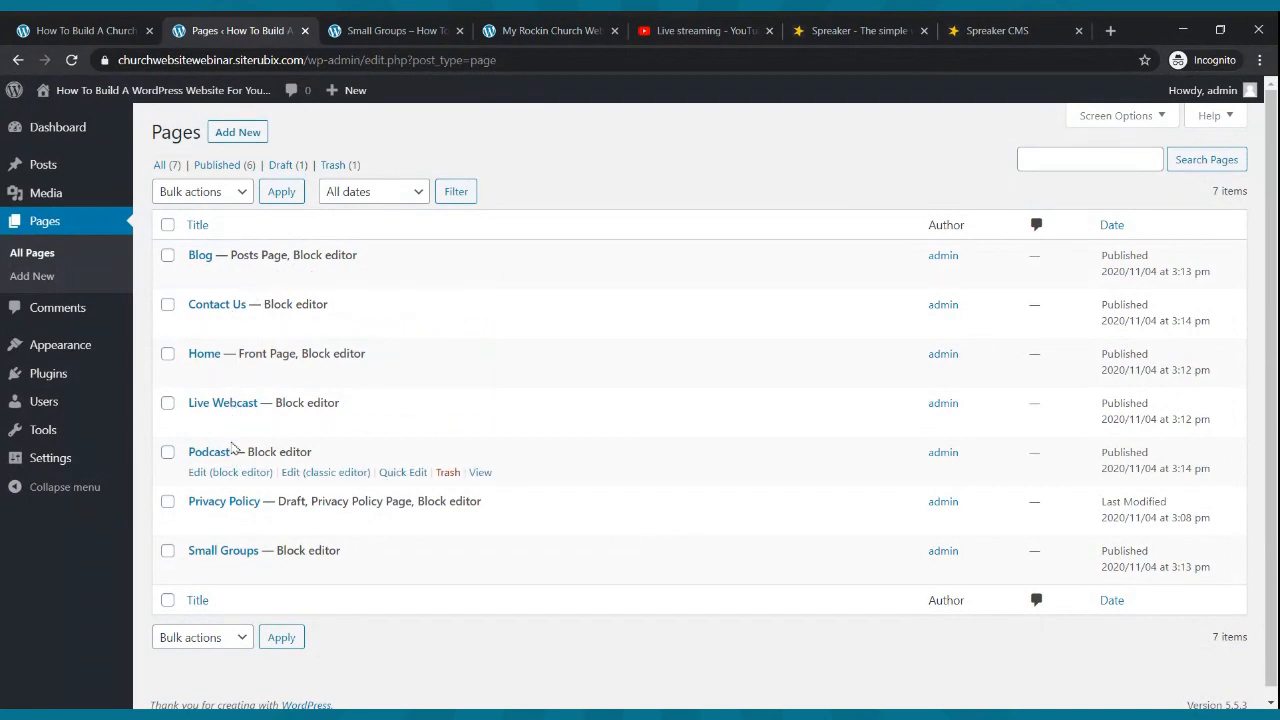
click(229, 476)
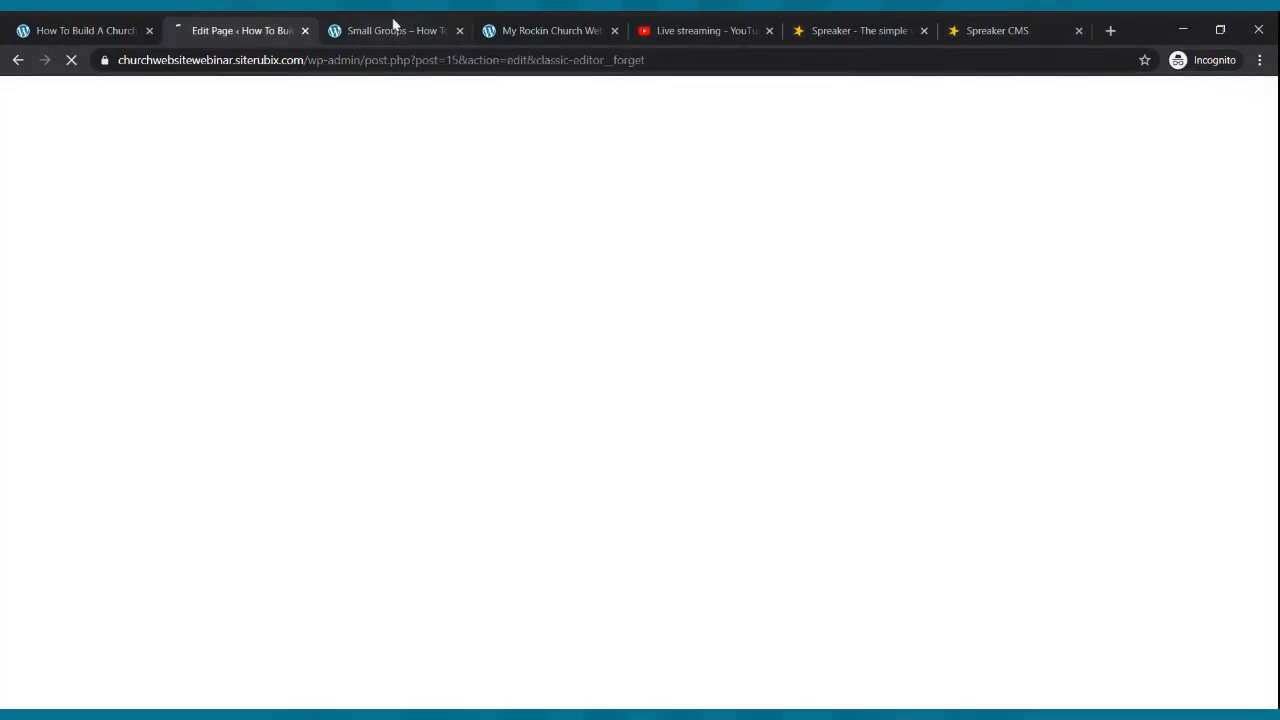
- Close the spare Small Groups and Spreaker homepage tabs and return to the Podcast editor
click(395, 26)
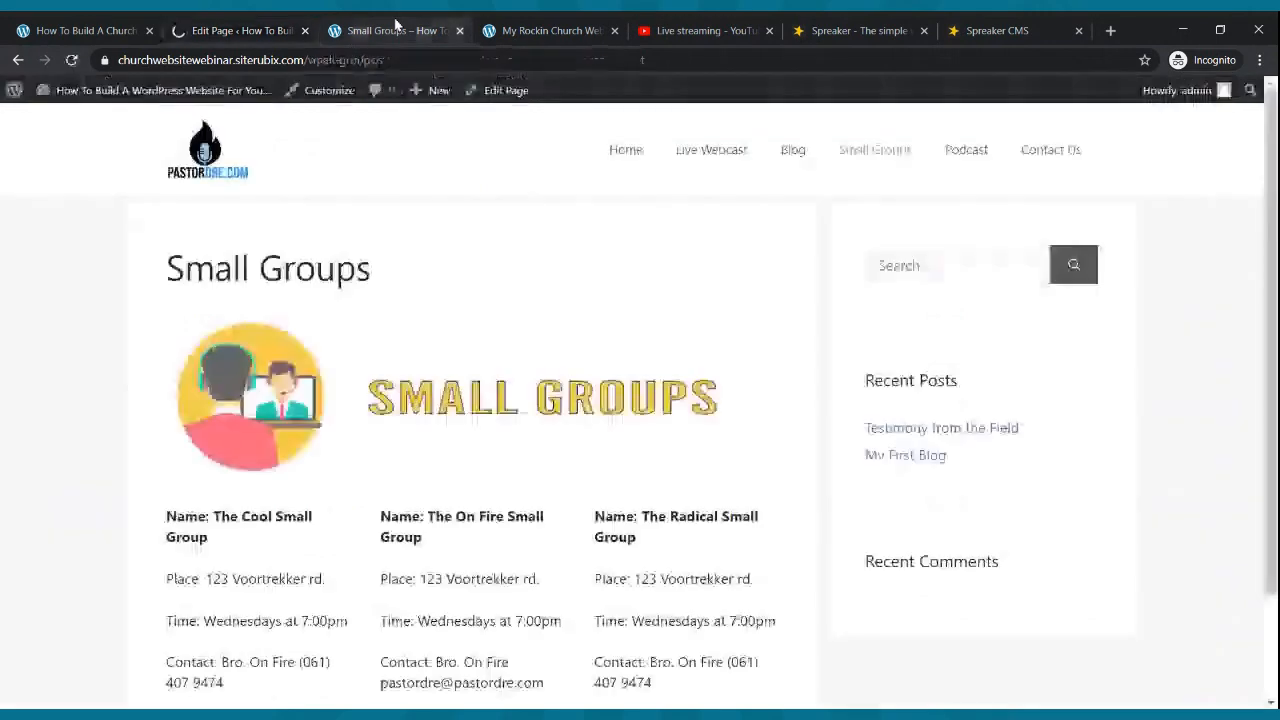
click(459, 30)
click(673, 30)
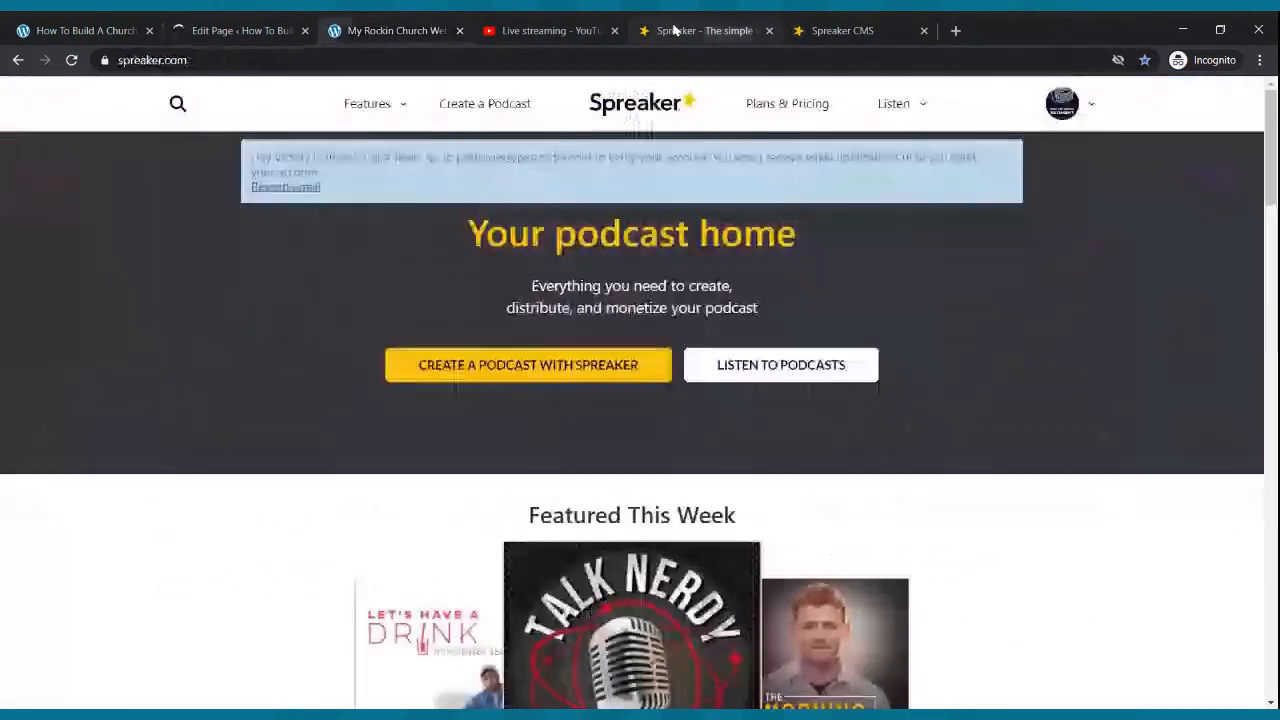
click(769, 30)
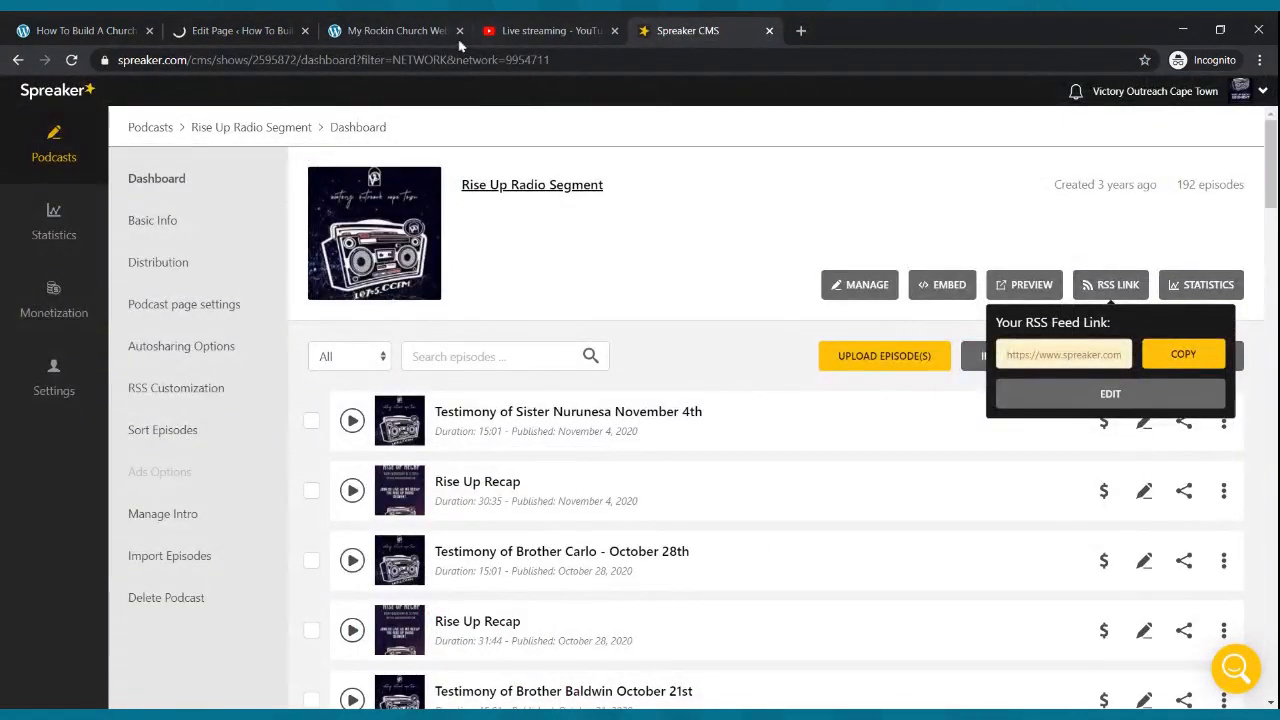
click(225, 30)
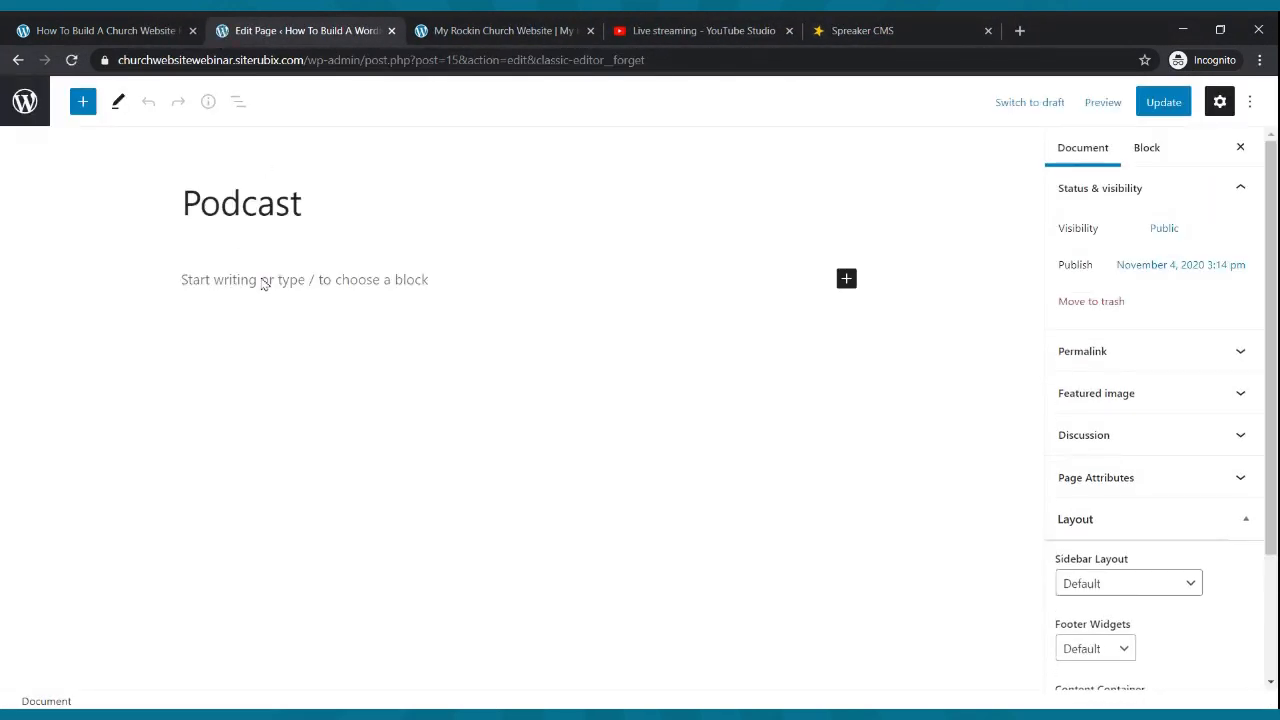
- Add an Image block with the uploaded Church Podcast banner and update the Podcast page
click(260, 277)
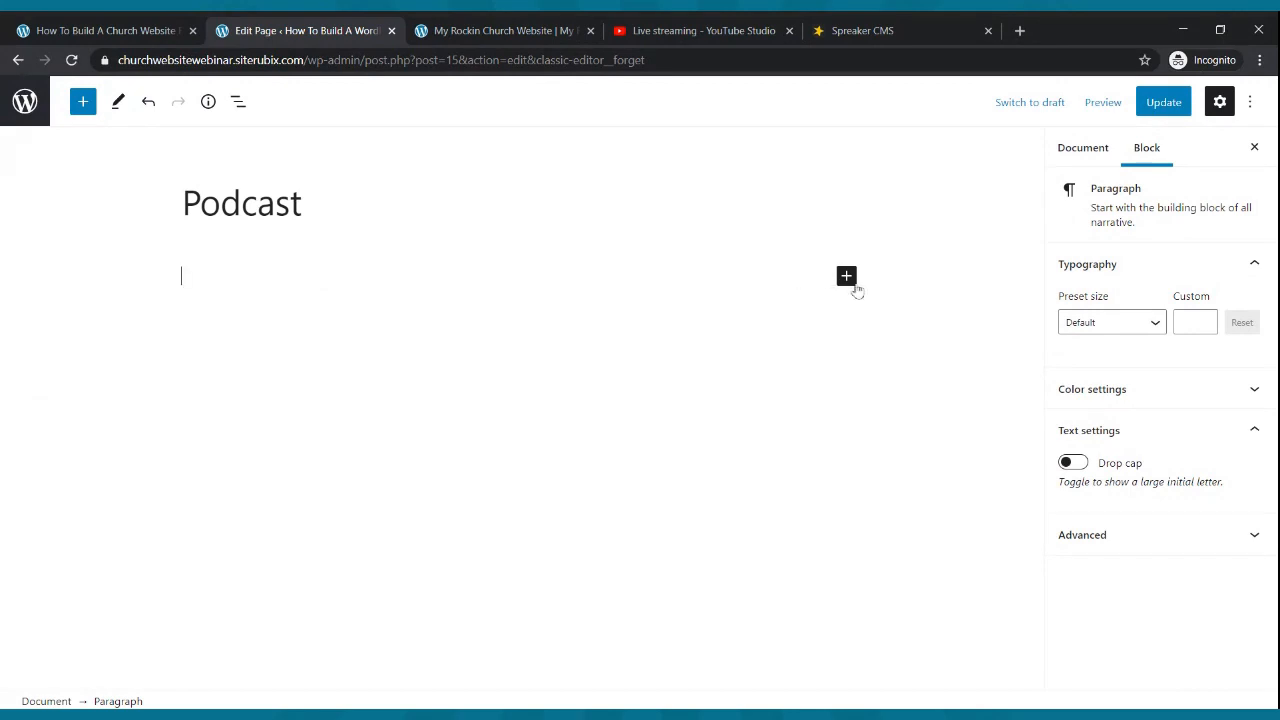
click(854, 286)
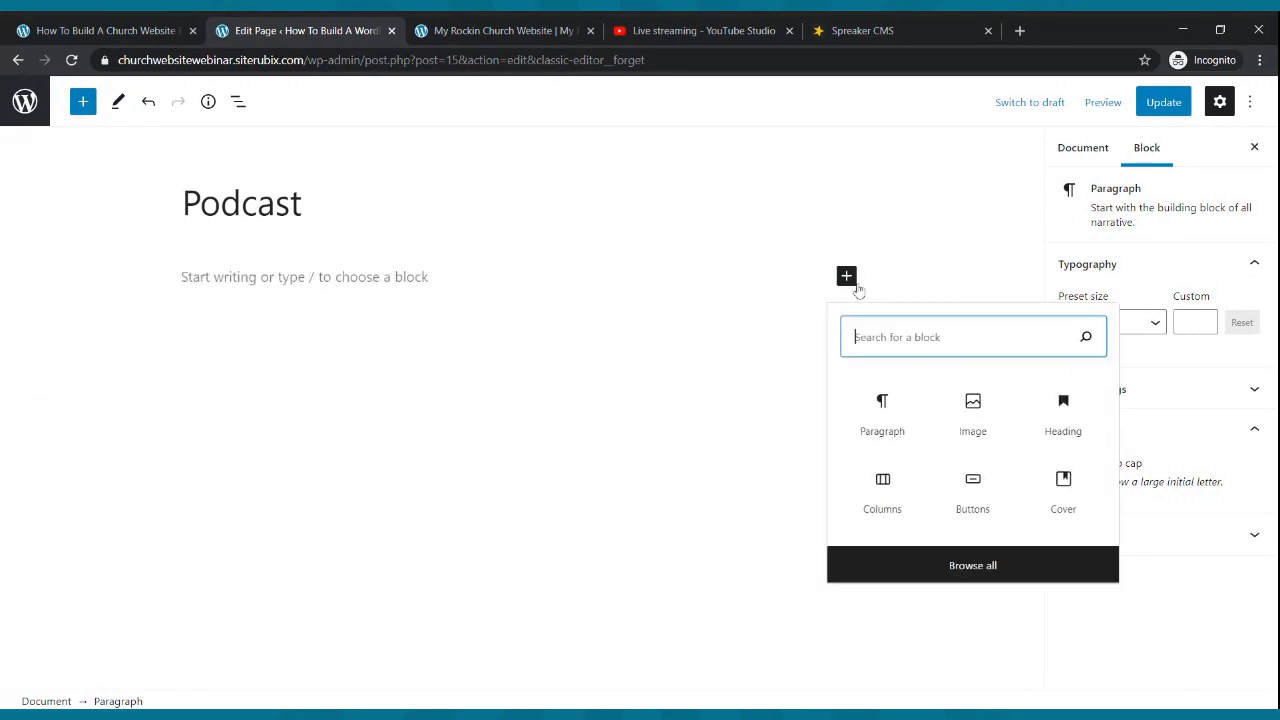
click(960, 426)
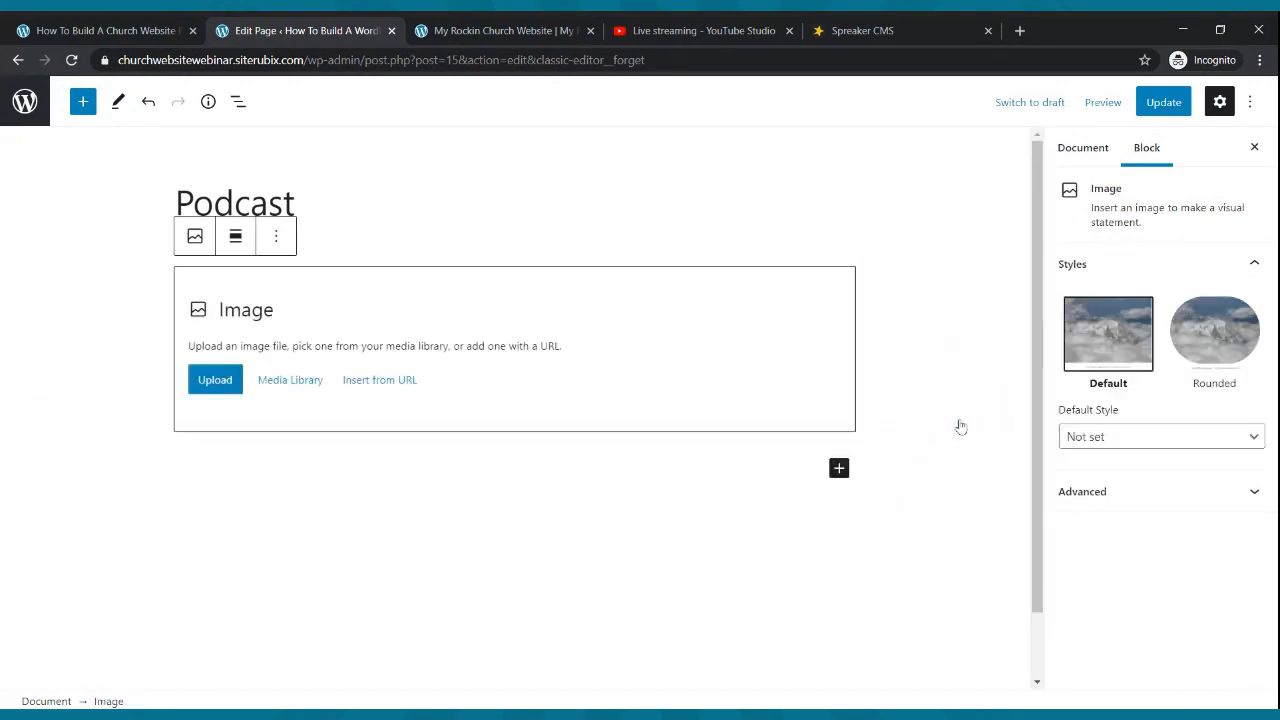
click(238, 380)
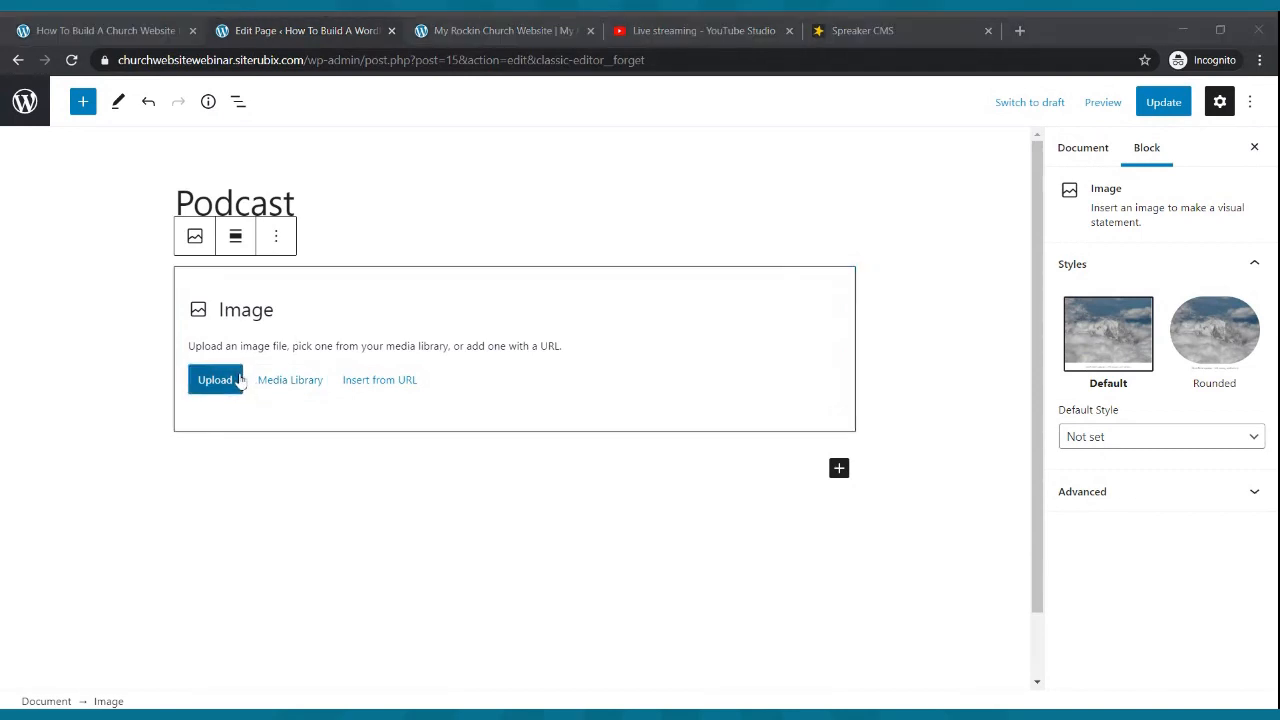
double_click(711, 361)
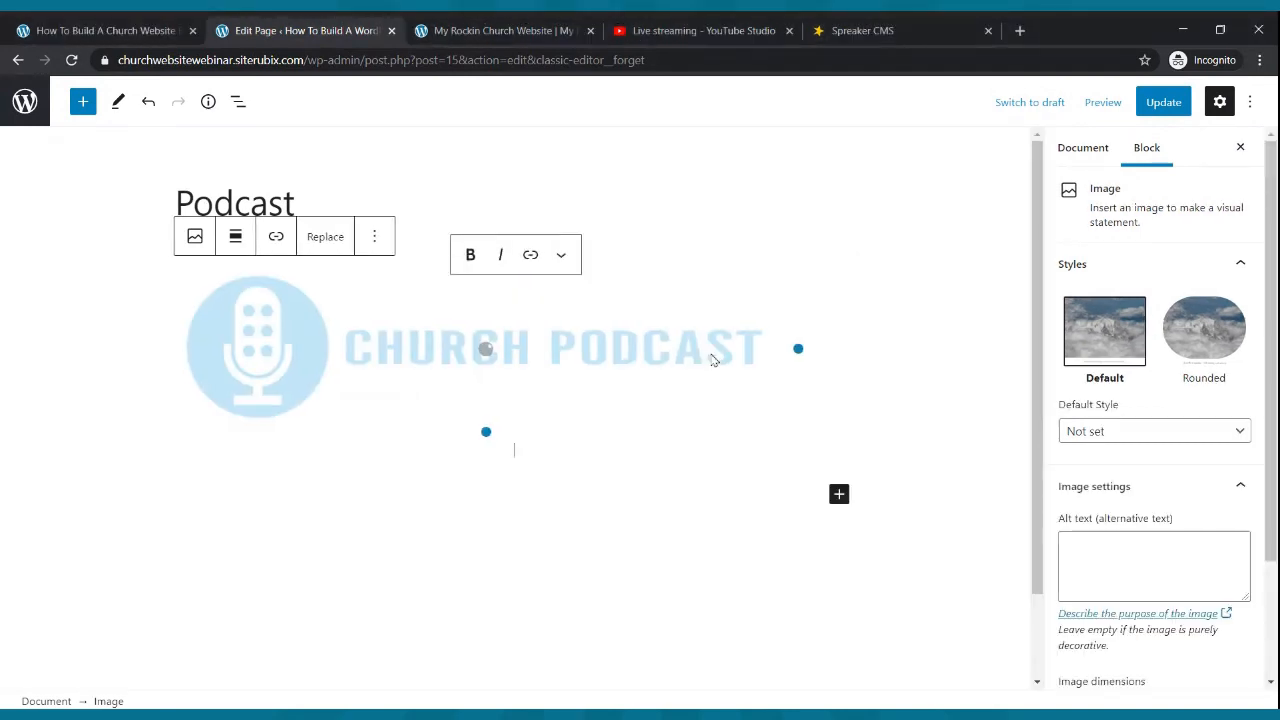
click(1151, 110)
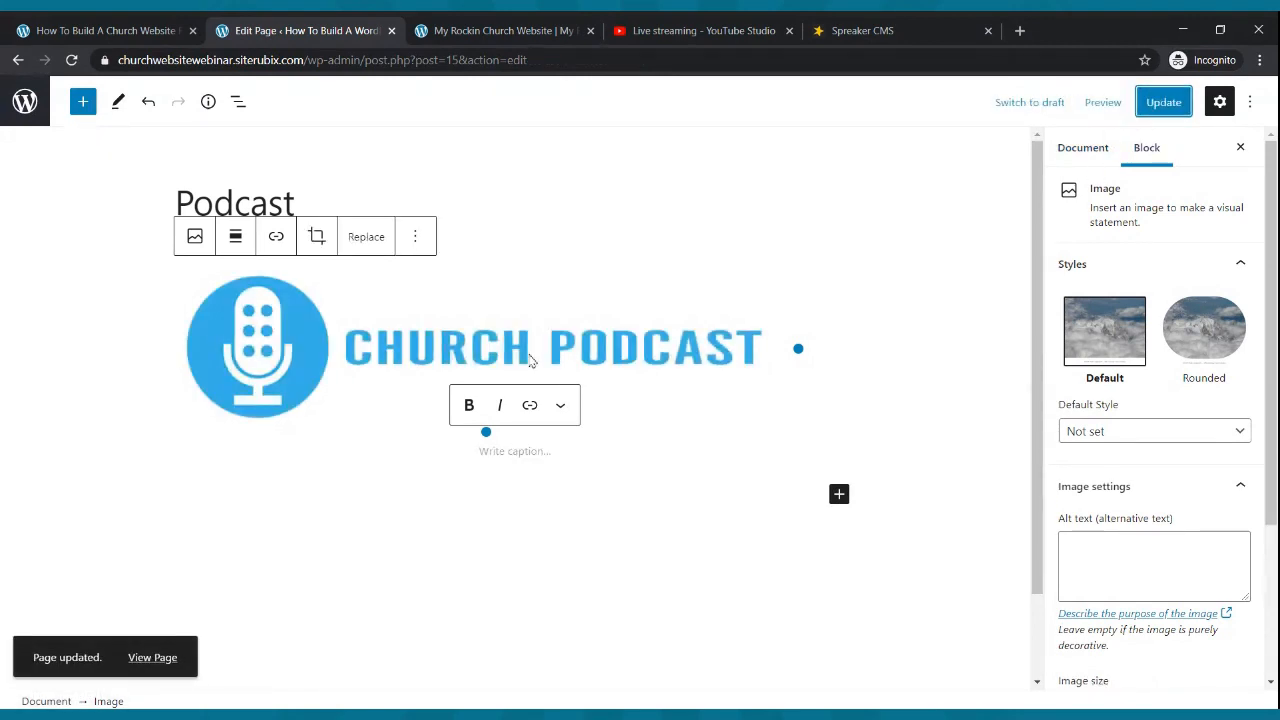
- Add a Paragraph block below the banner image
click(546, 454)
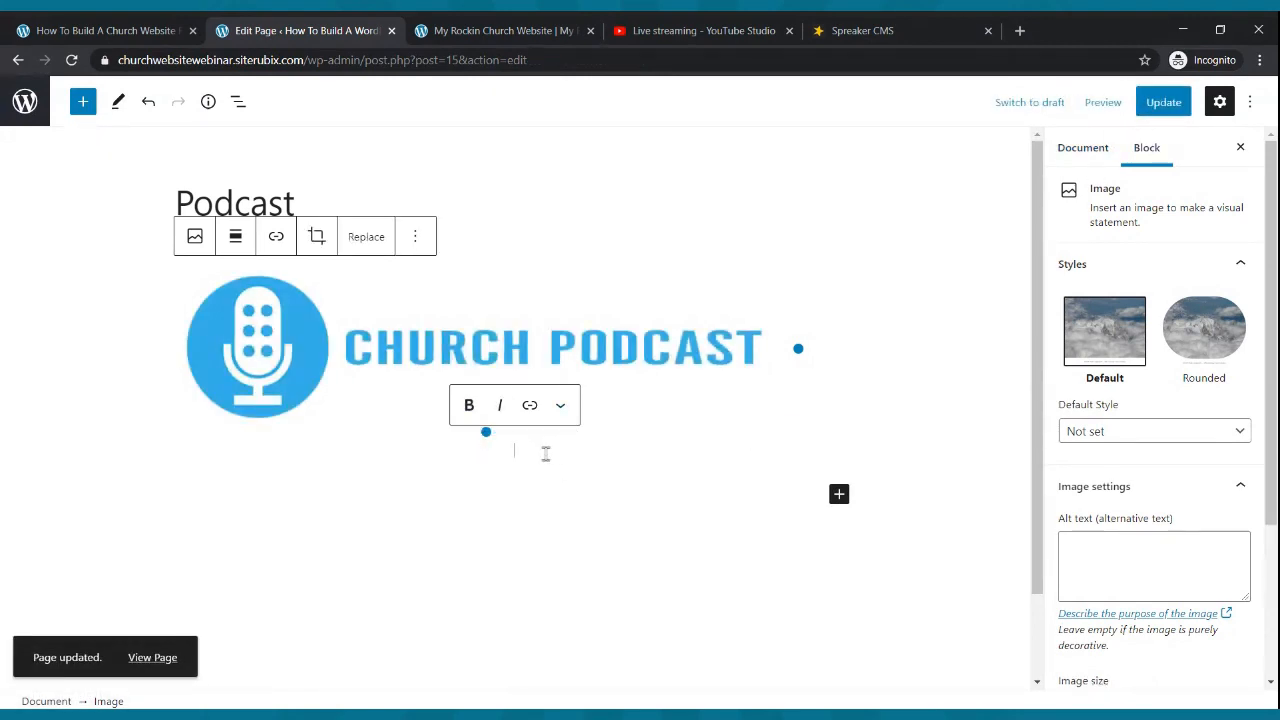
click(843, 497)
click(866, 322)
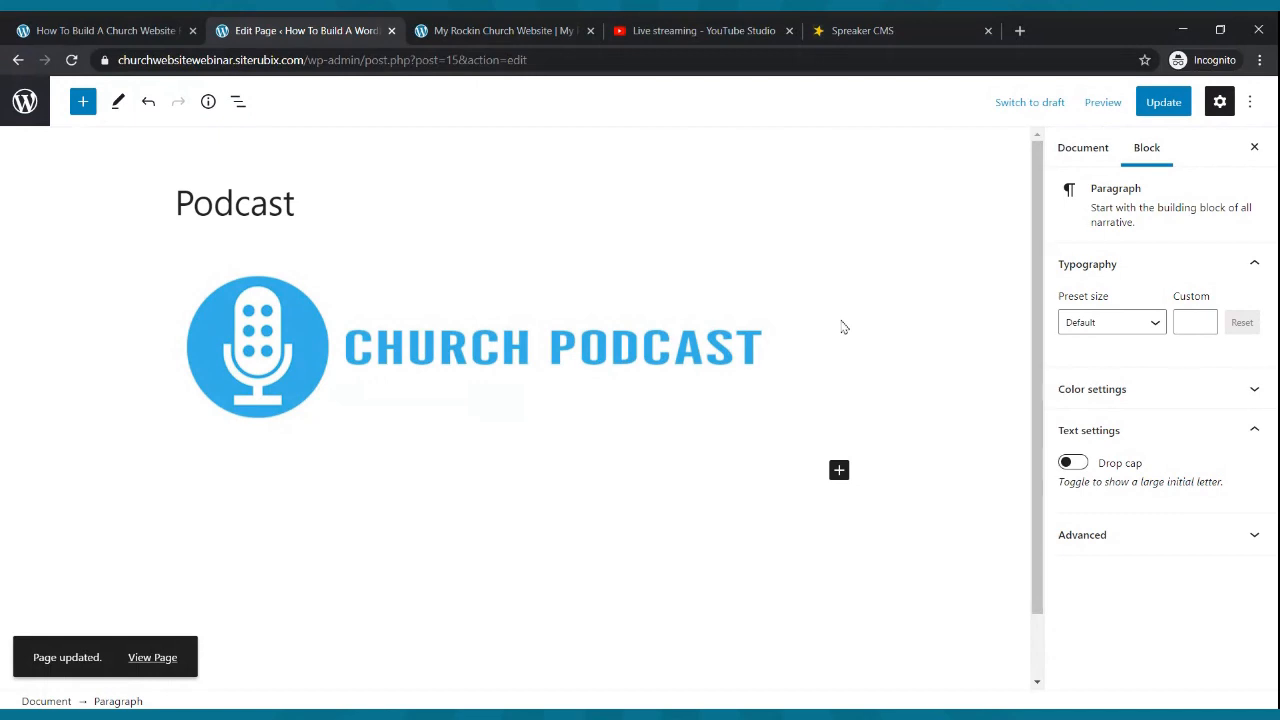
- Type the welcome line 'Check Out Our Church Podcast We Hope That You Are Blessed.'
text(Check)
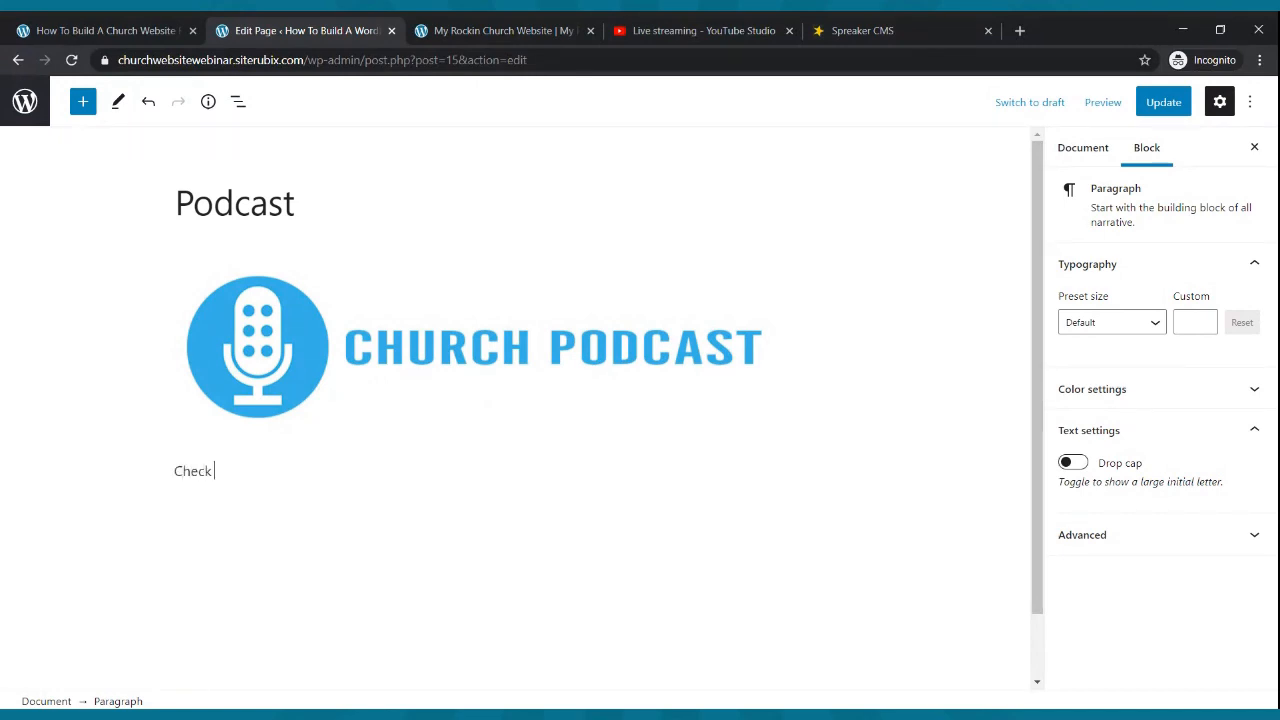
text( Out Our Church Podcast a)
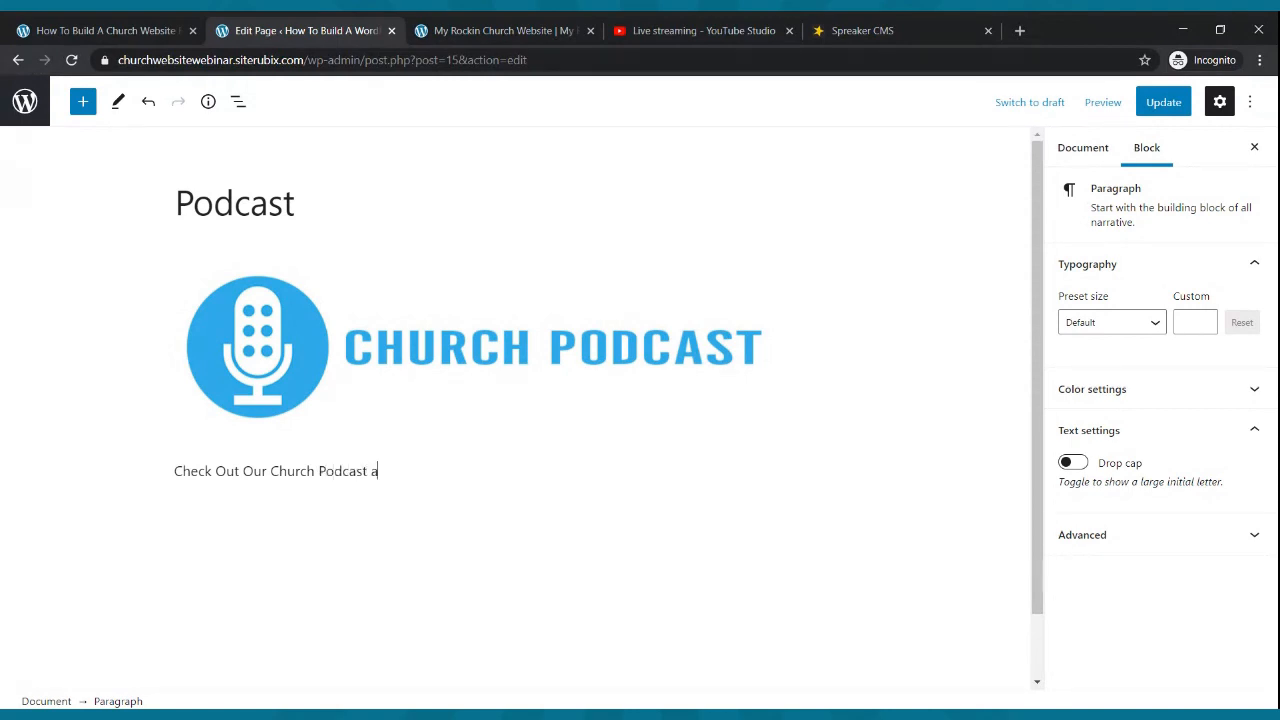
text(ope tha)
key(BackSpace)
key(BackSpace)
key(BackSpace)
key(BackSpace)
key(BackSpace)
key(BackSpace)
text(hat YOu)
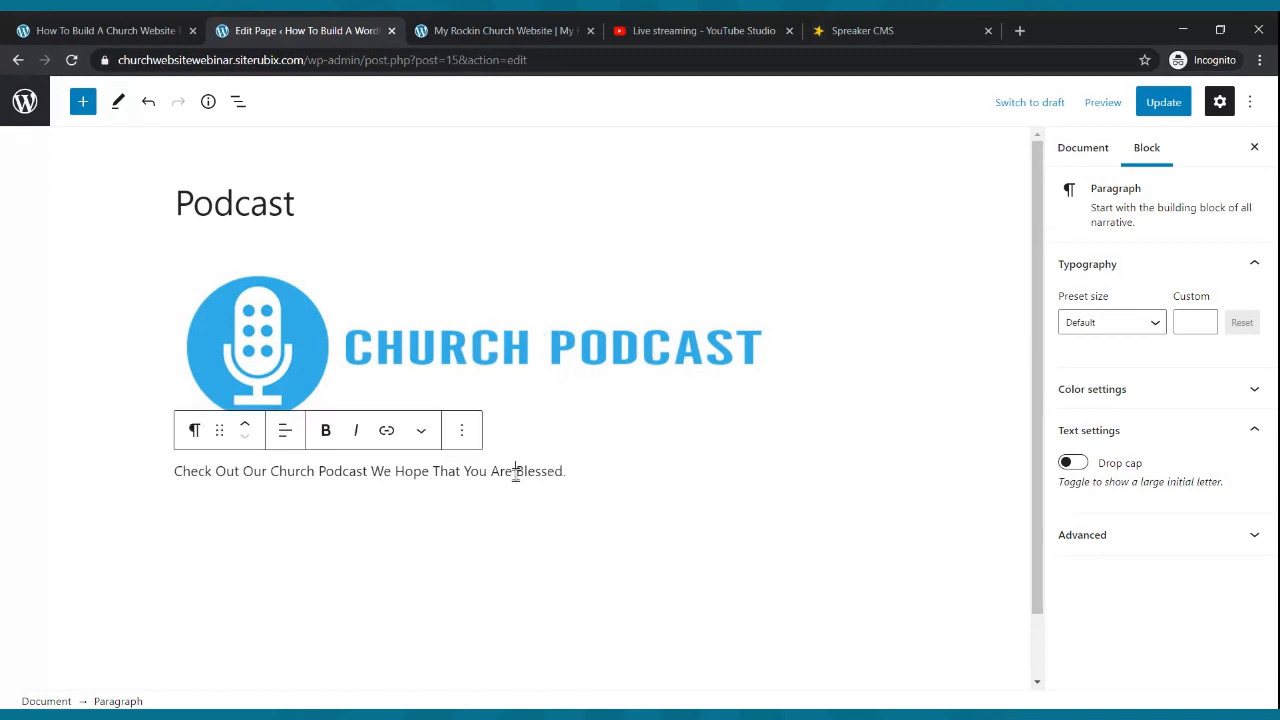
- Make the welcome line Medium, then raise its custom font size to 24
click(1155, 326)
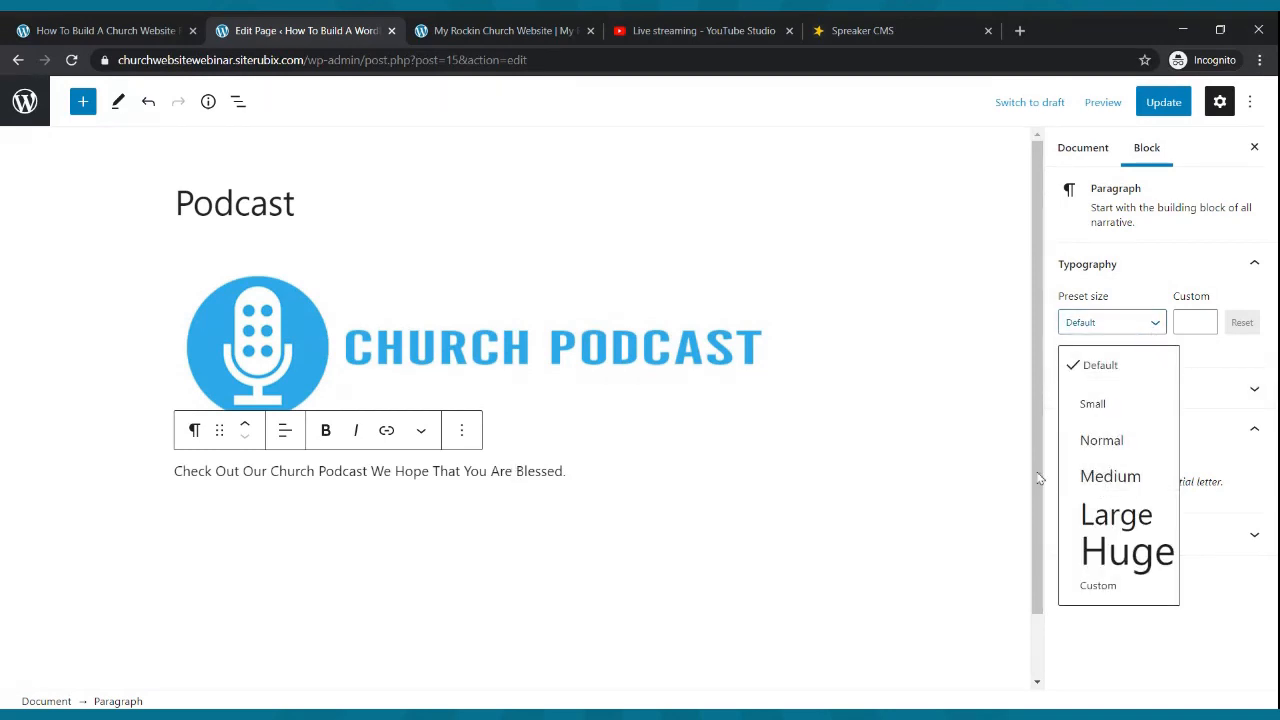
click(548, 475)
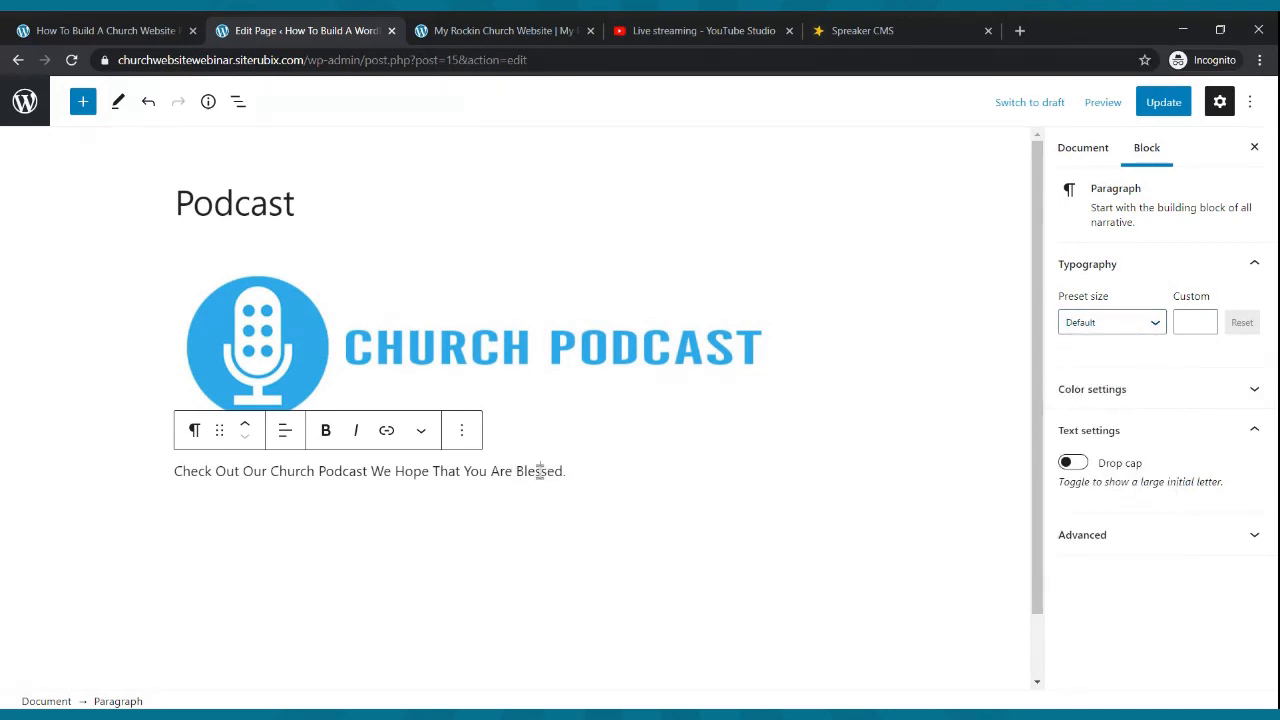
click(1155, 324)
click(1108, 478)
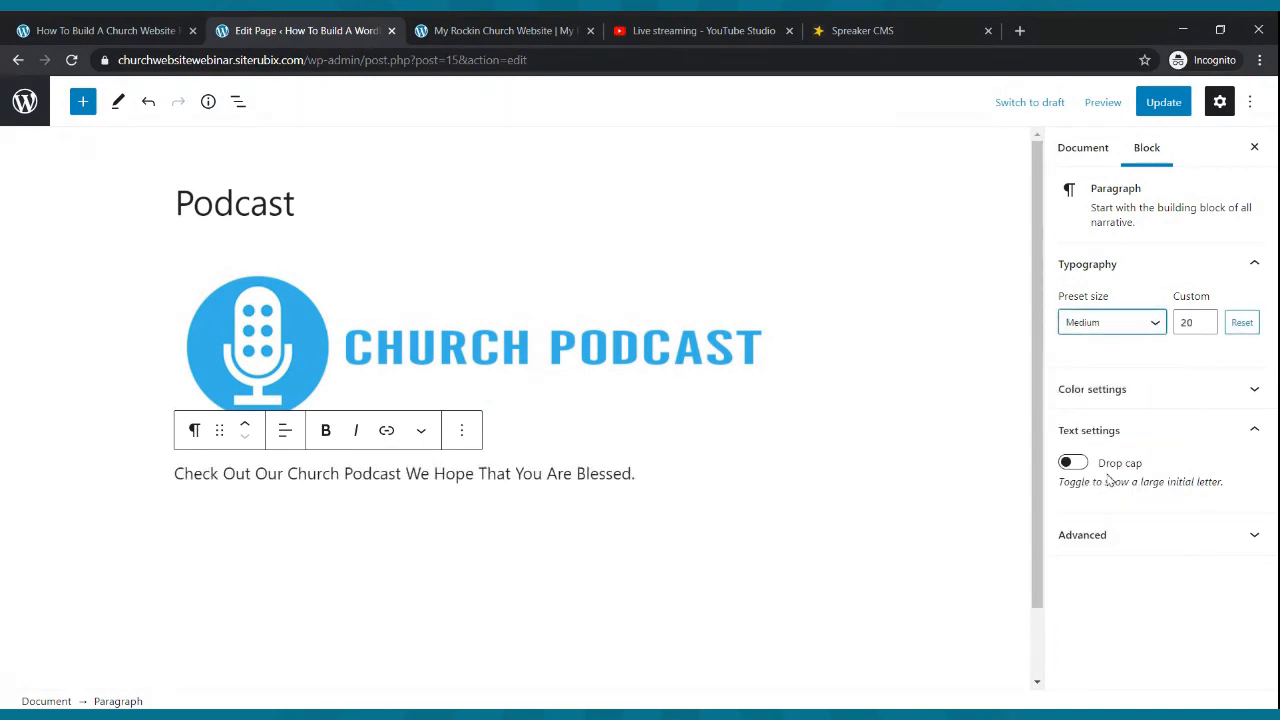
click(1205, 321)
click(1205, 321)
click(1205, 321)
click(1205, 321)
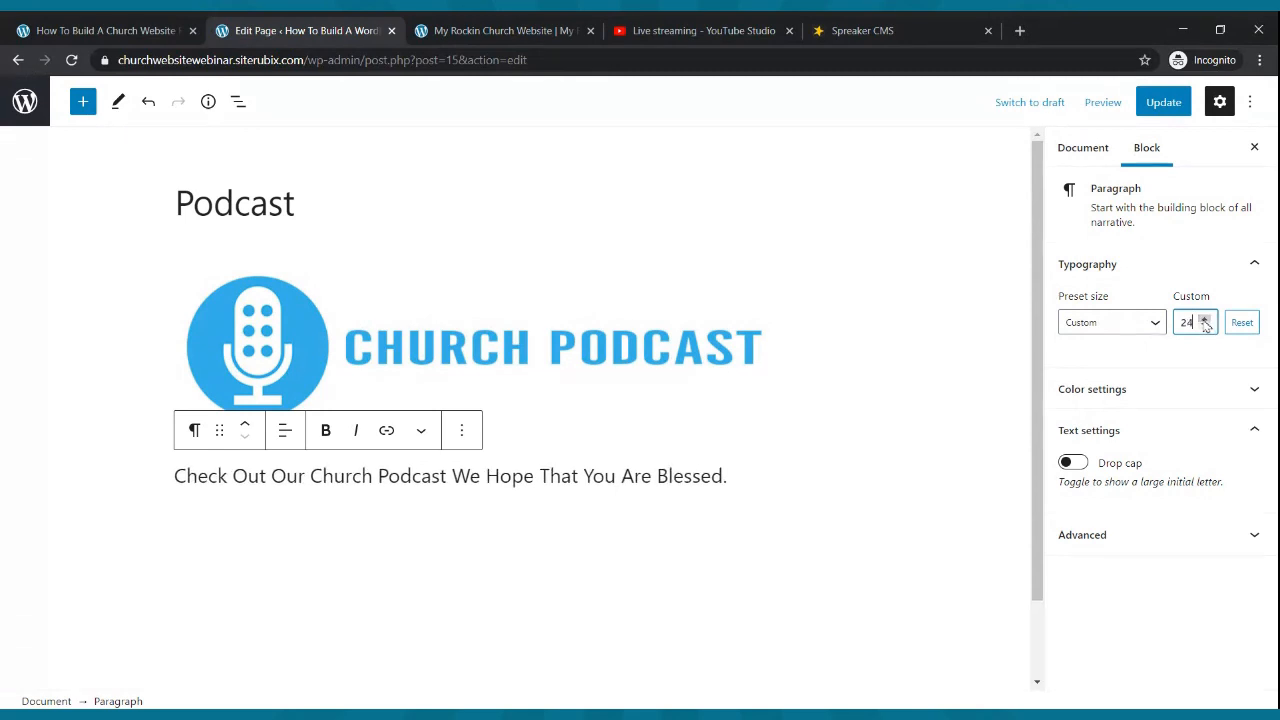
- Update the Podcast page and start a new empty block below the welcome line
click(1160, 104)
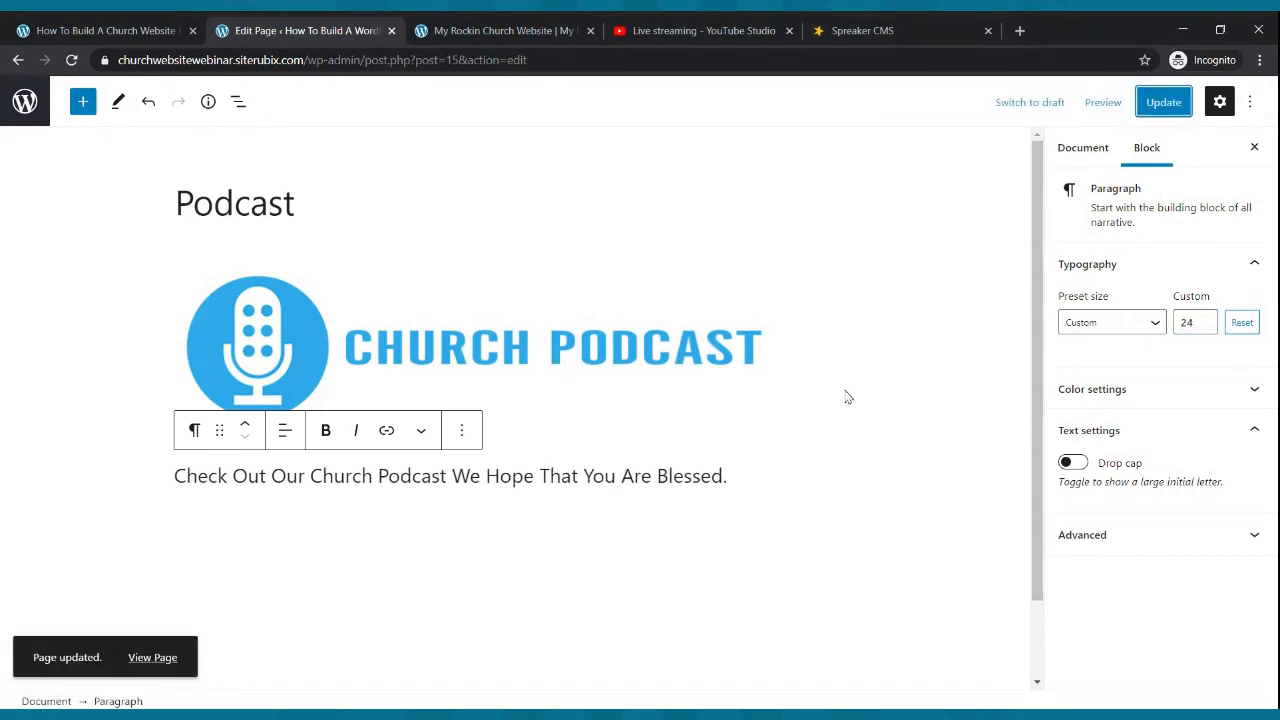
click(741, 483)
key(Return)
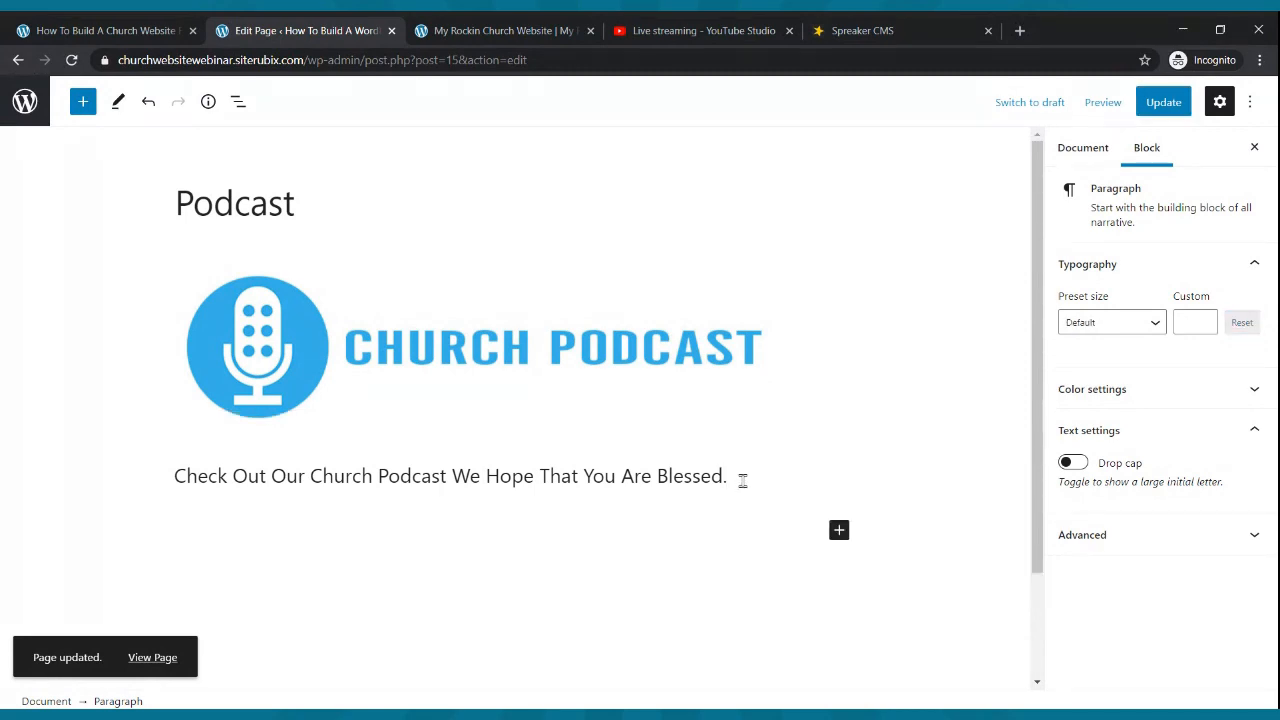
- Insert an RSS block and load it with the Spreaker podcast feed link copied from Spreaker
click(839, 531)
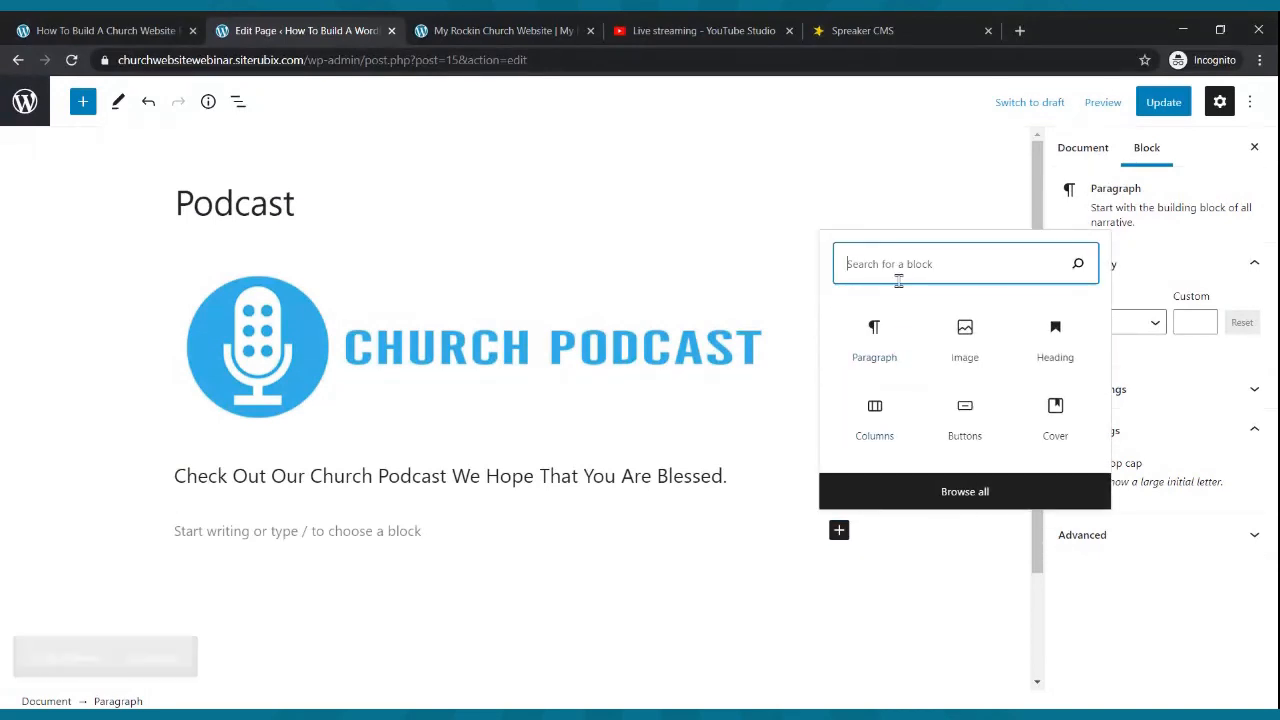
text(rss)
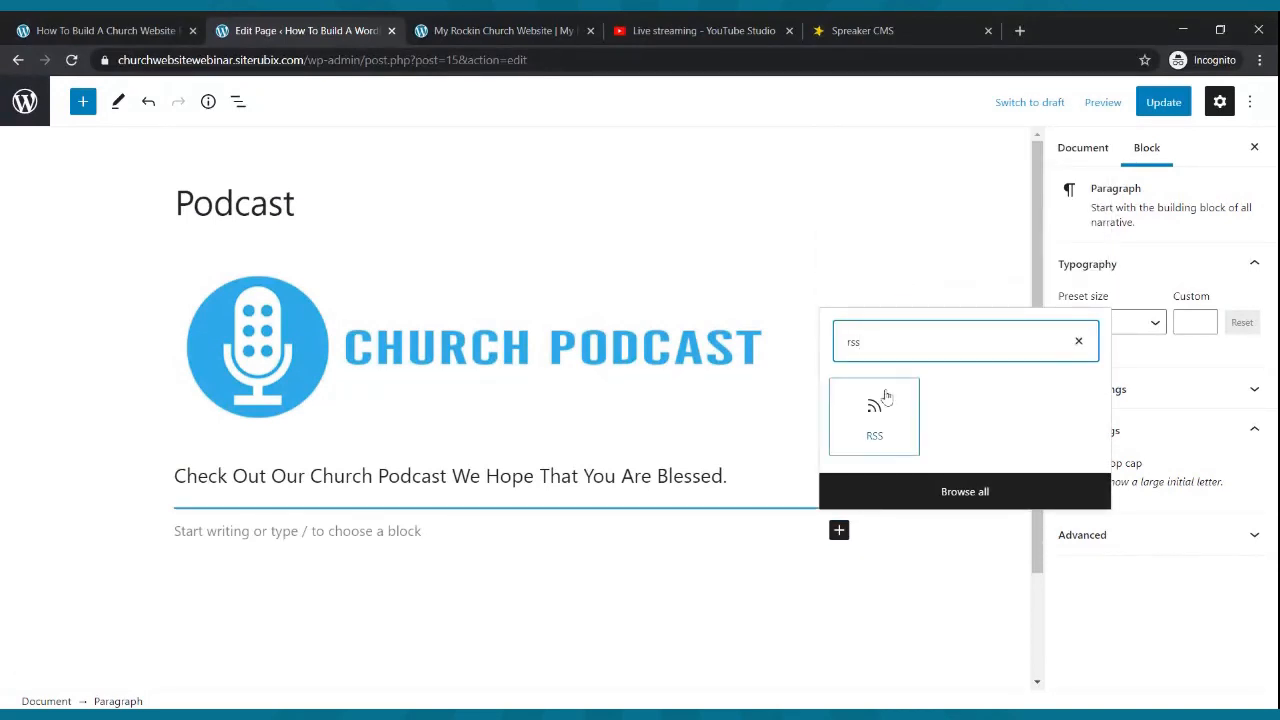
click(880, 408)
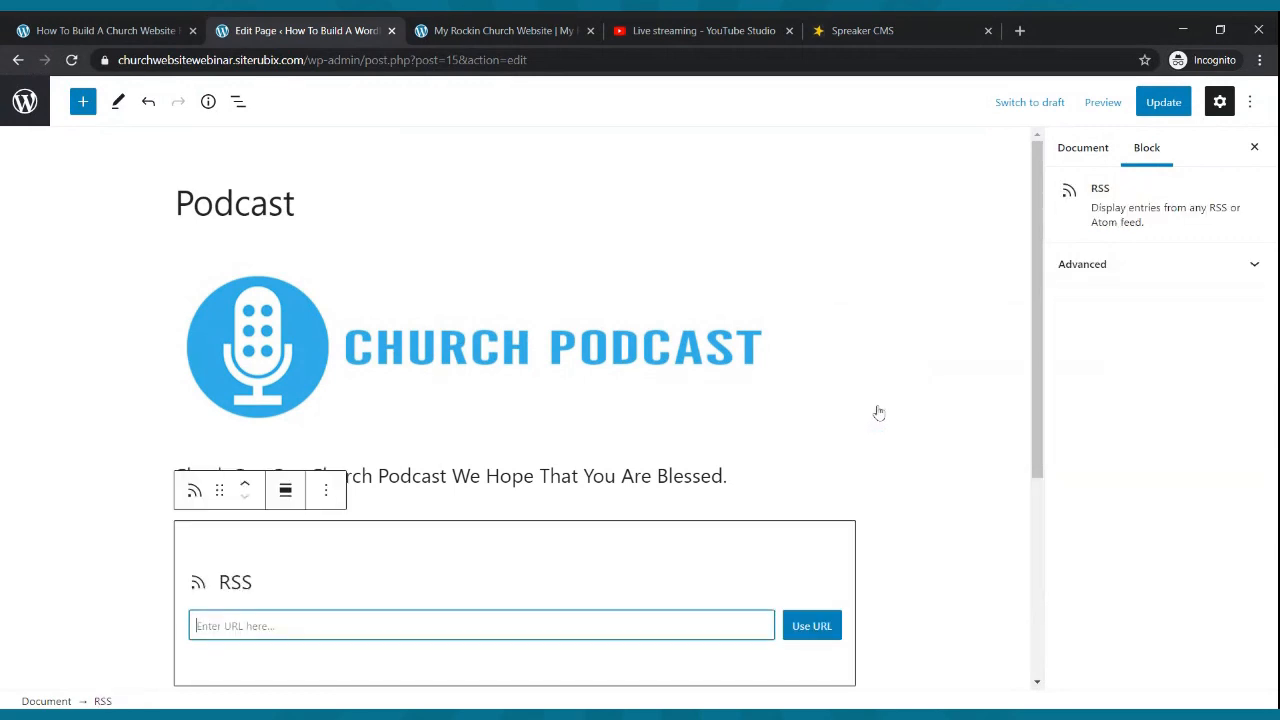
click(822, 28)
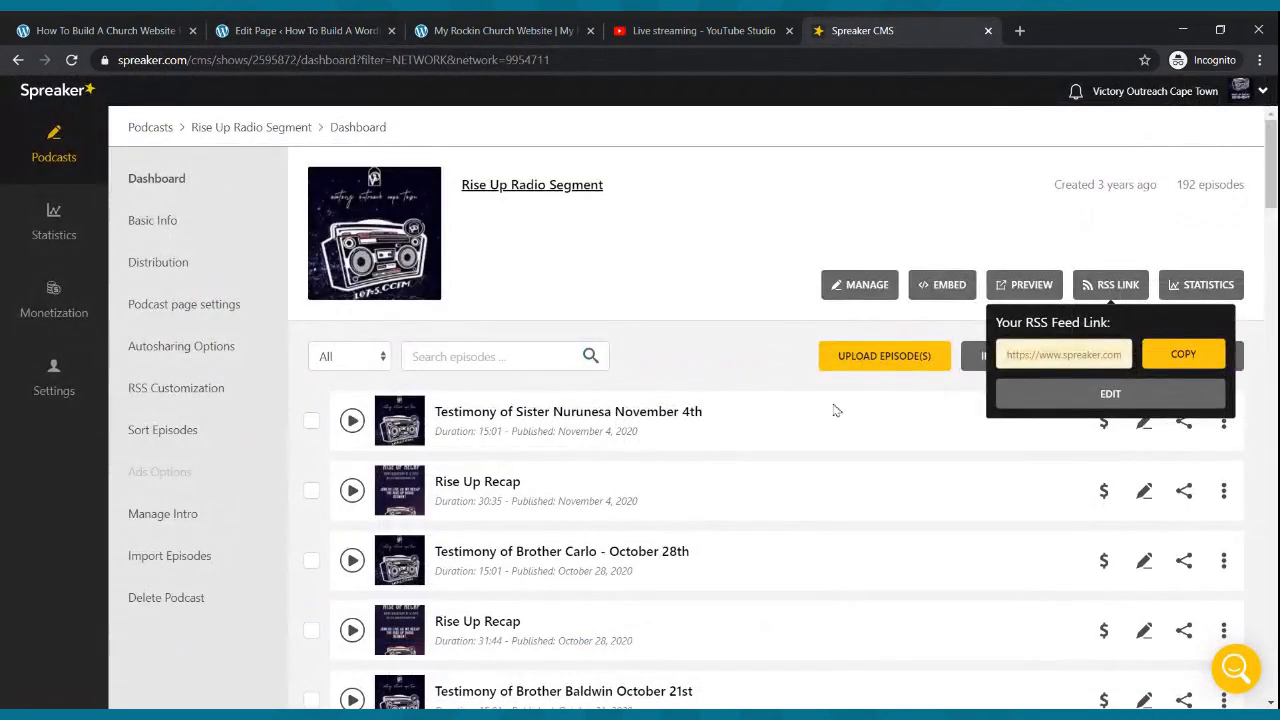
click(1165, 364)
click(272, 28)
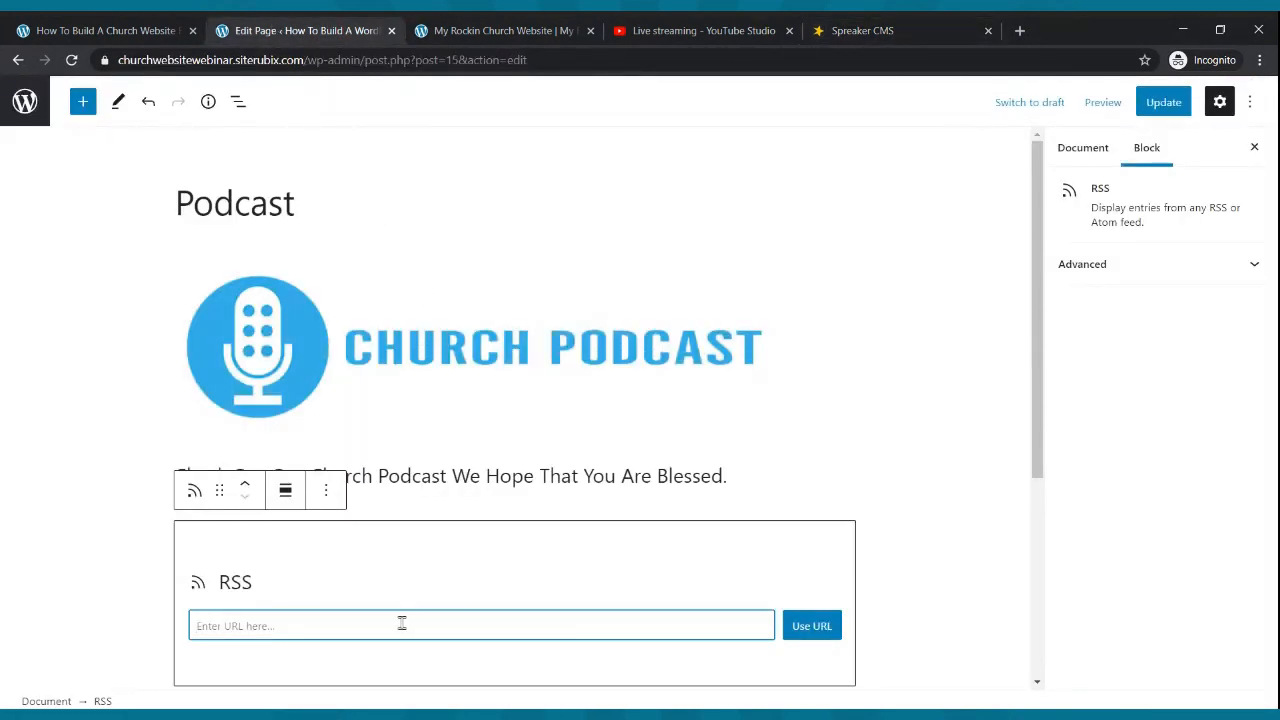
key(ctrl+v)
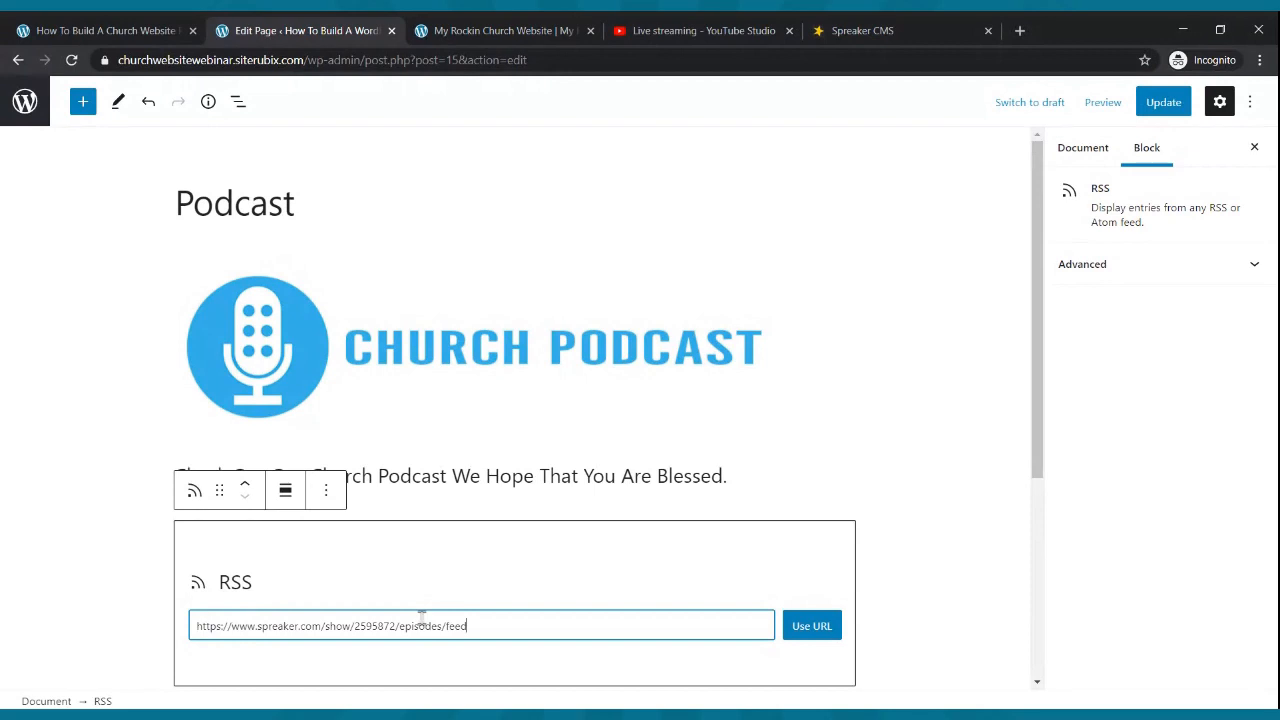
click(808, 626)
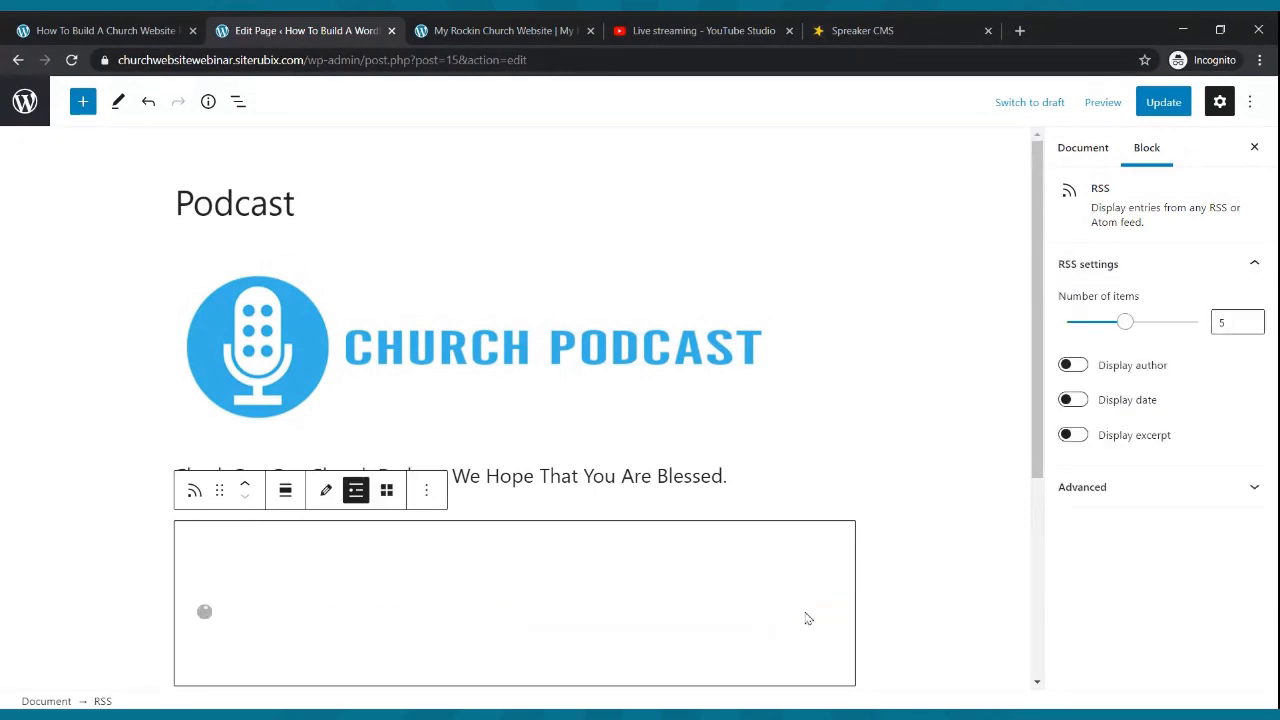
- Update the Podcast page to save the new RSS feed block
scroll(810, 290, down, 2)
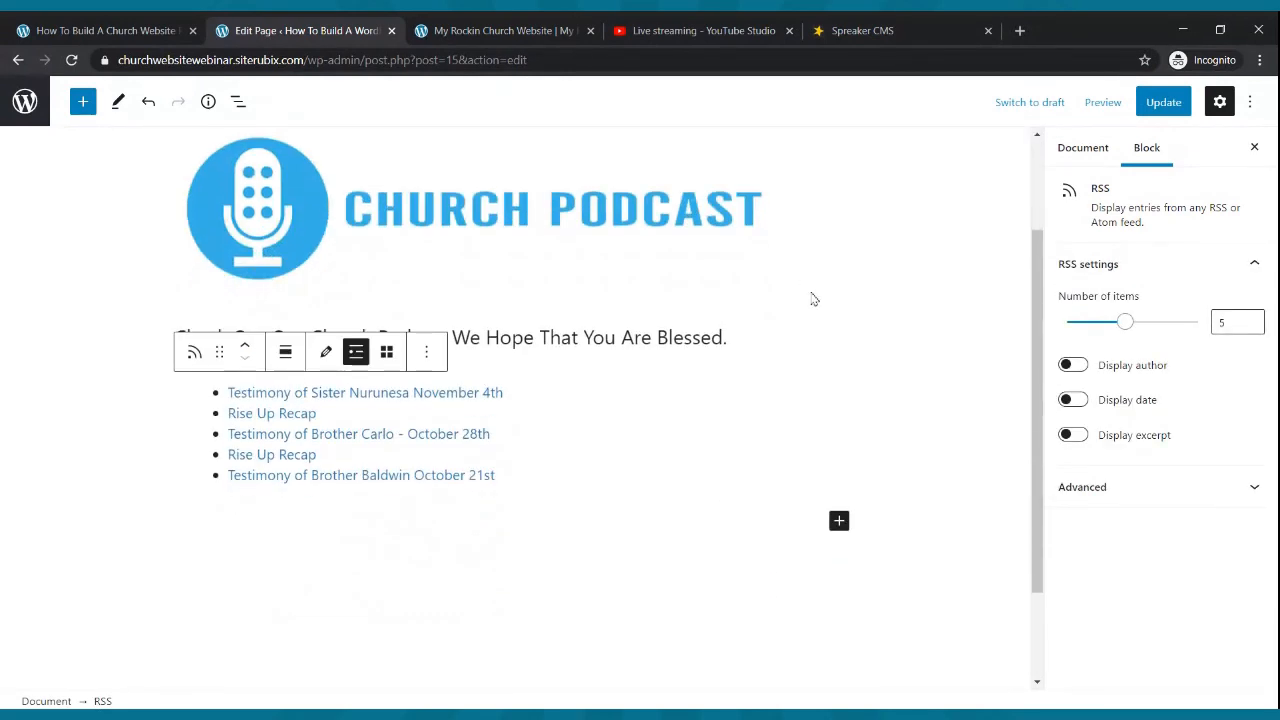
click(1164, 102)
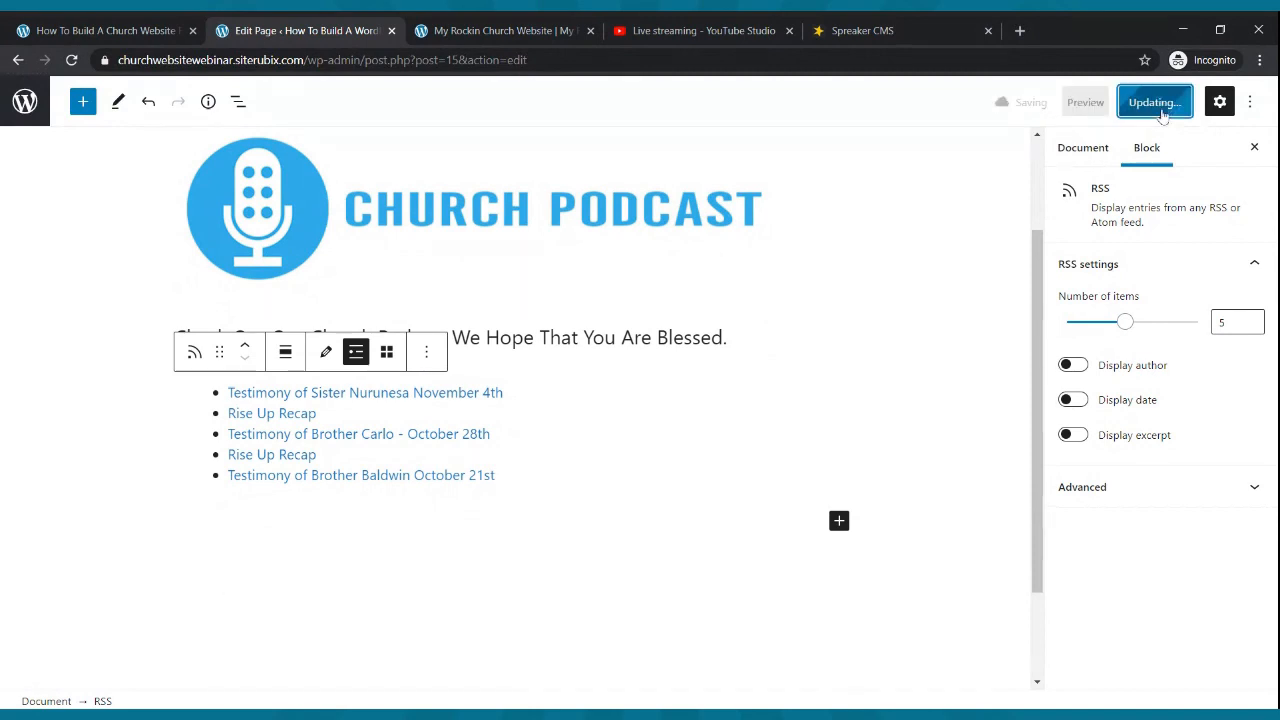
click(549, 27)
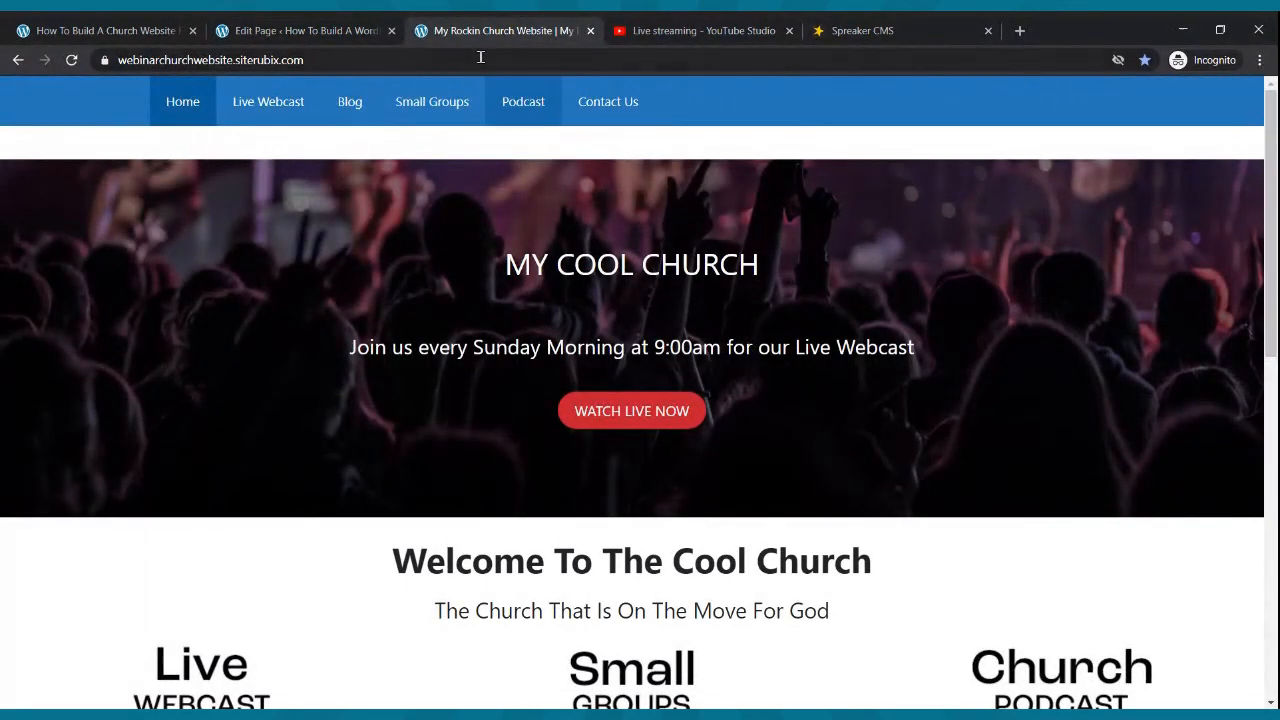
click(252, 28)
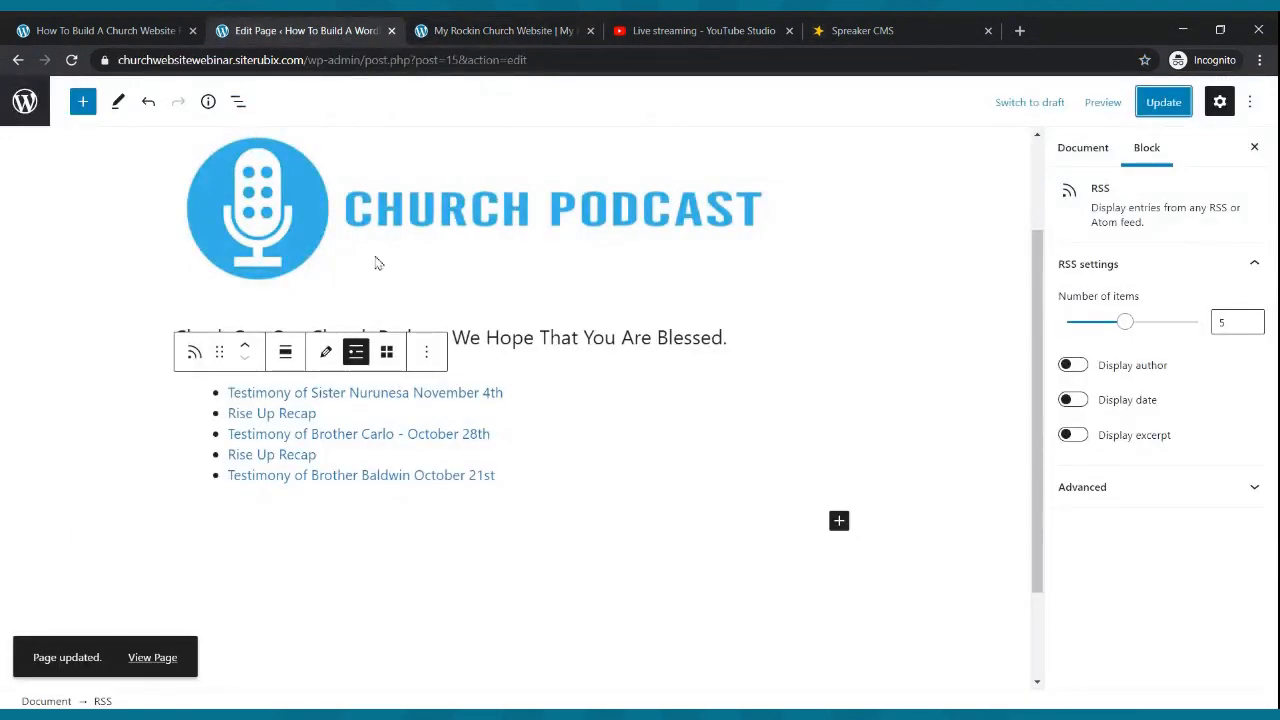
- Preview the Podcast page in a new tab and view the published /podcast/ page
scroll(400, 297, up, 2)
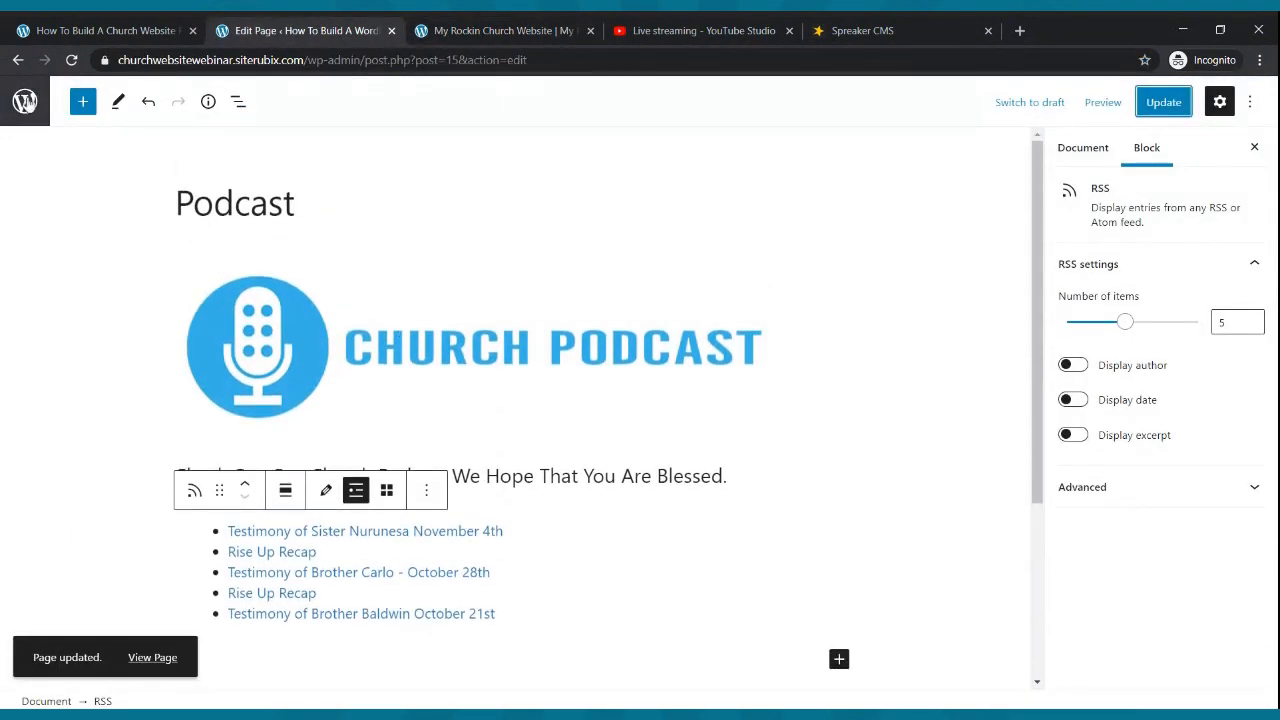
click(1103, 102)
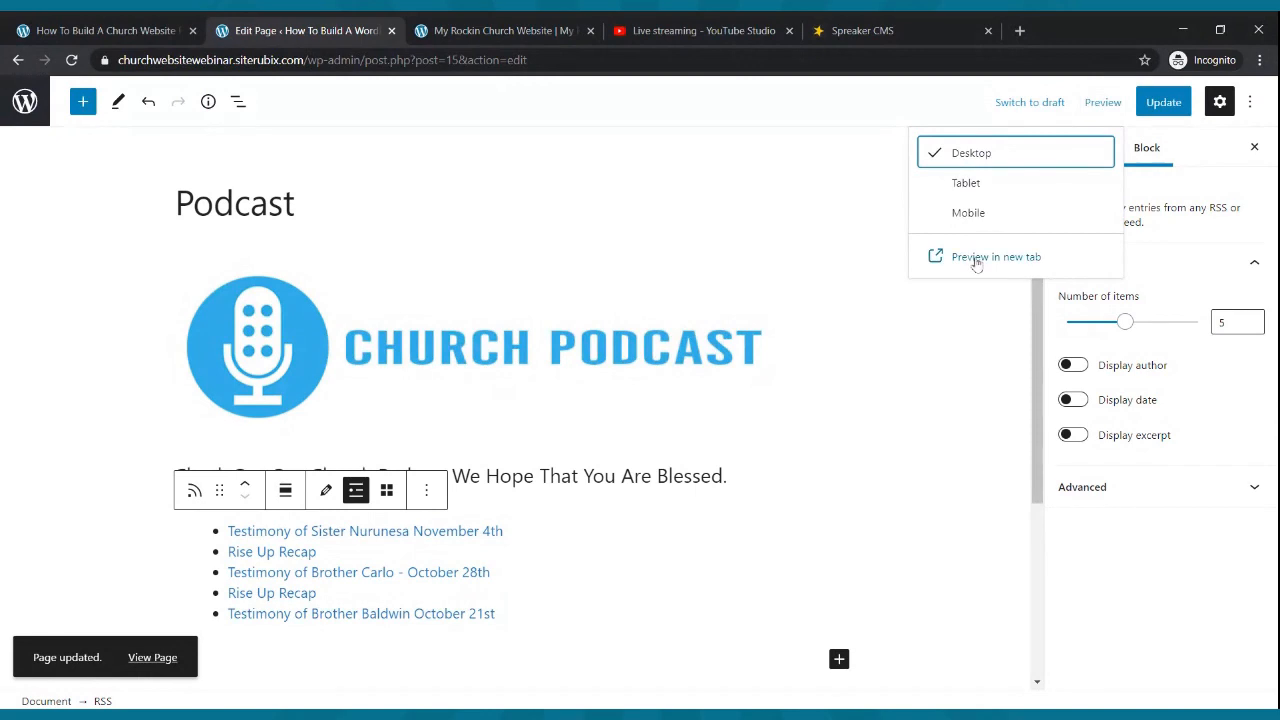
click(972, 258)
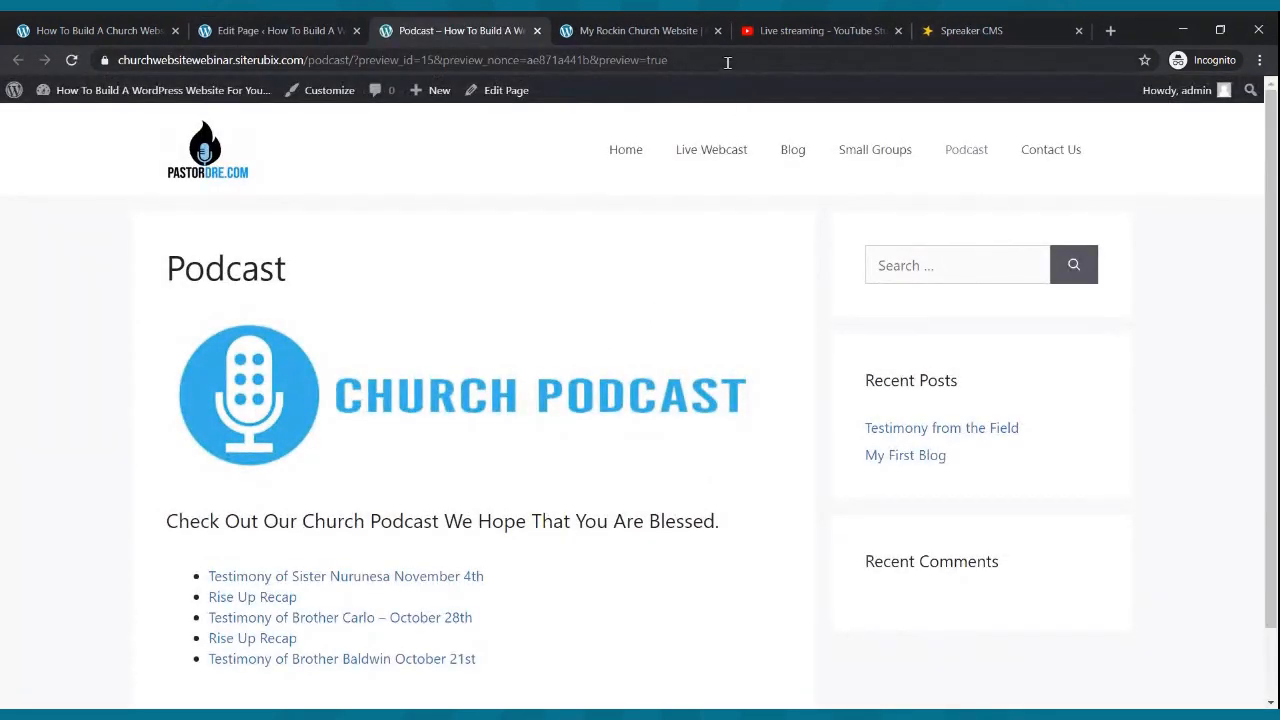
click(955, 163)
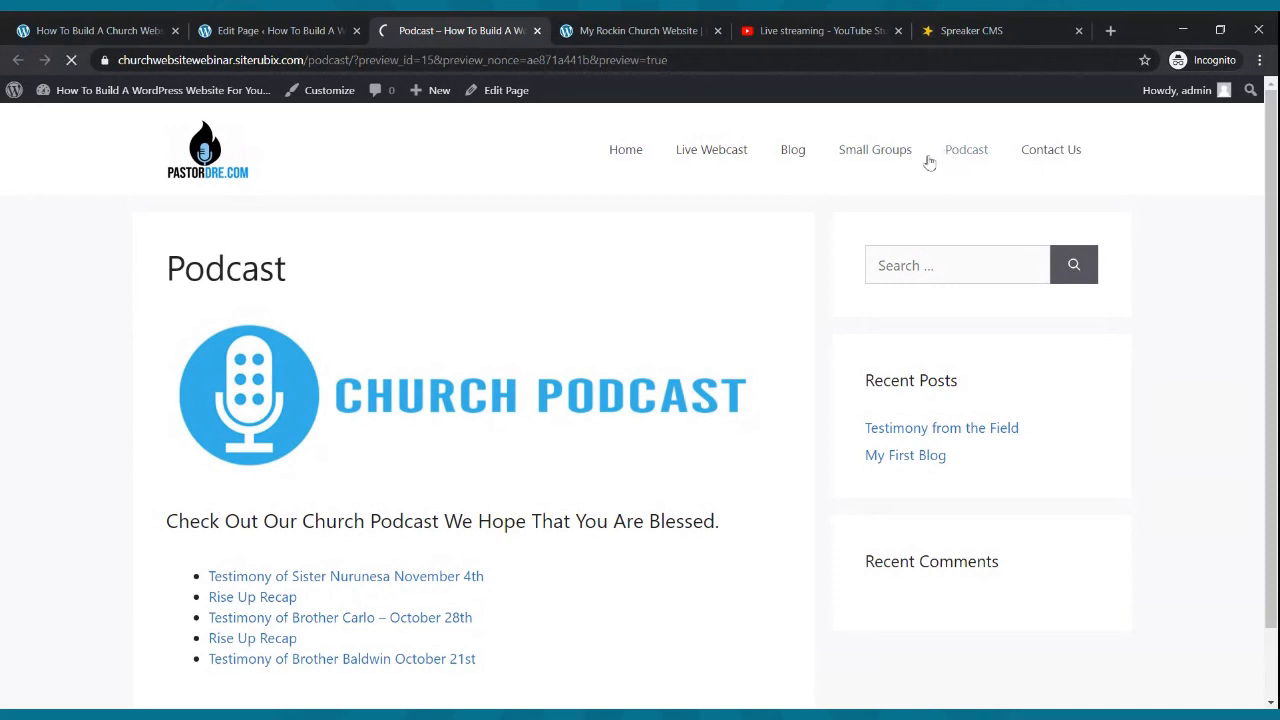
scroll(408, 236, down, 2)
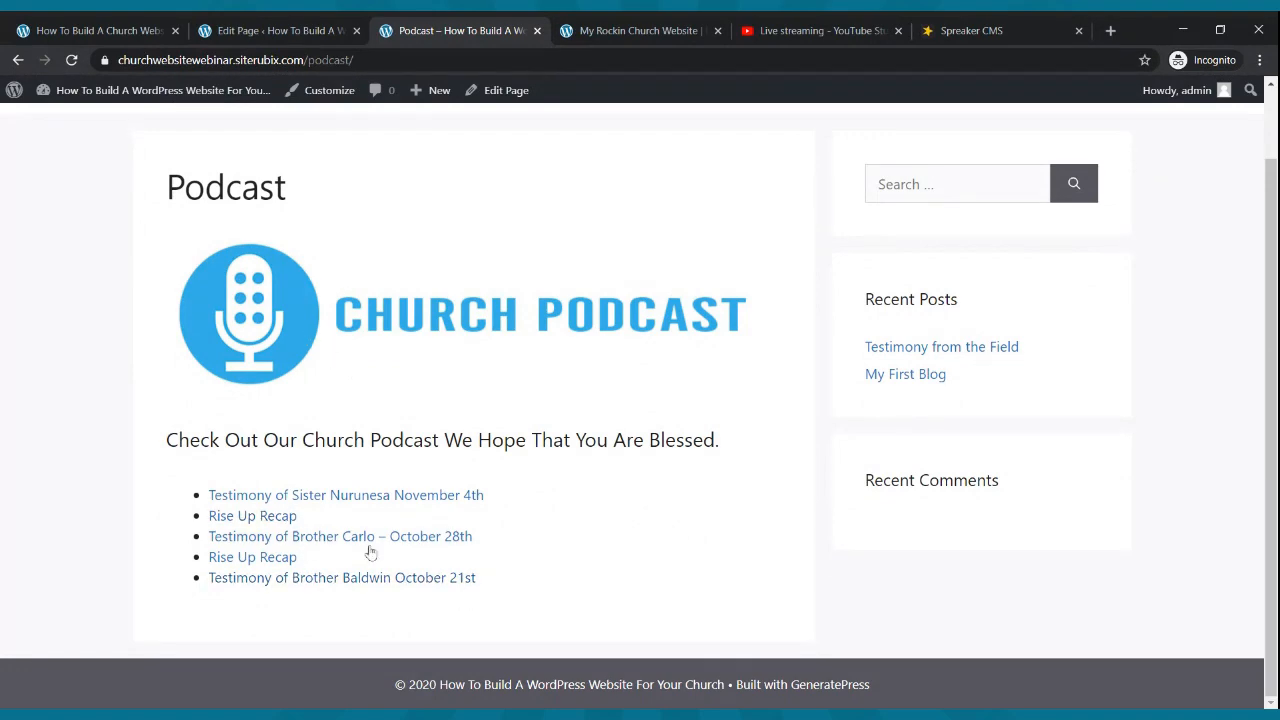
- Compare the five listed episodes against the Spreaker episode list
click(1010, 30)
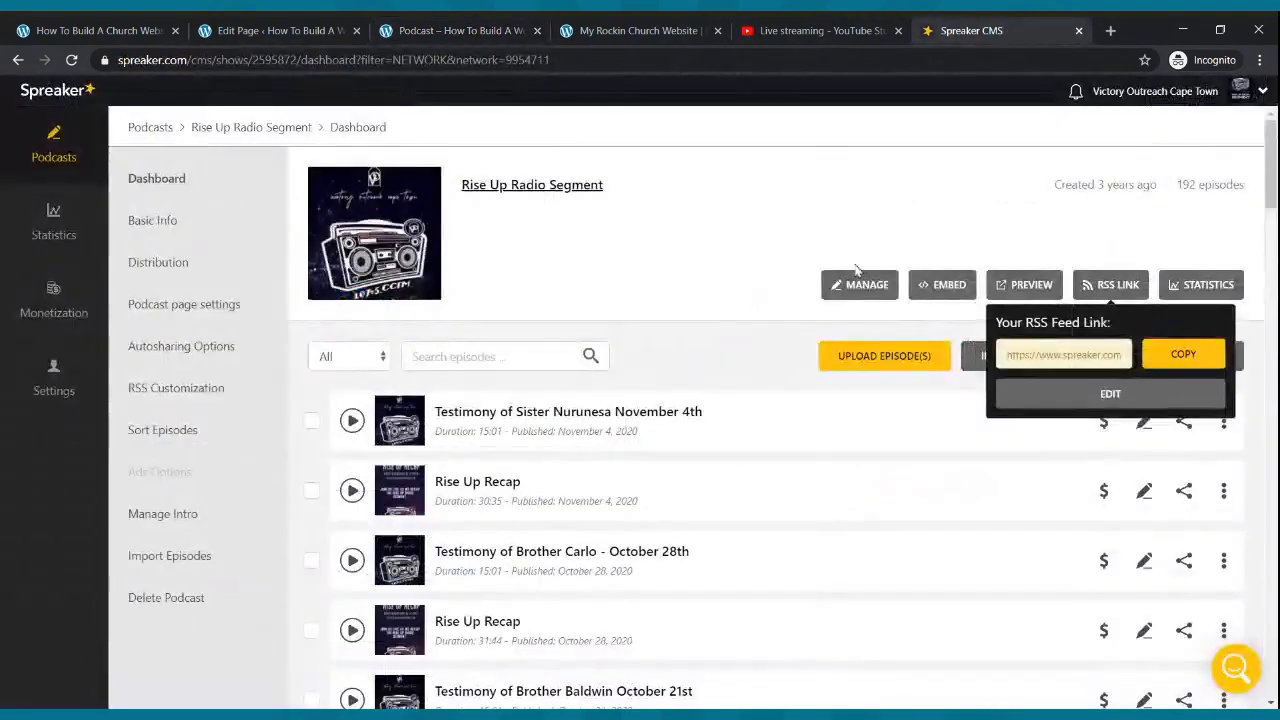
scroll(782, 421, down, 2)
scroll(786, 409, up, 2)
scroll(786, 409, down, 7)
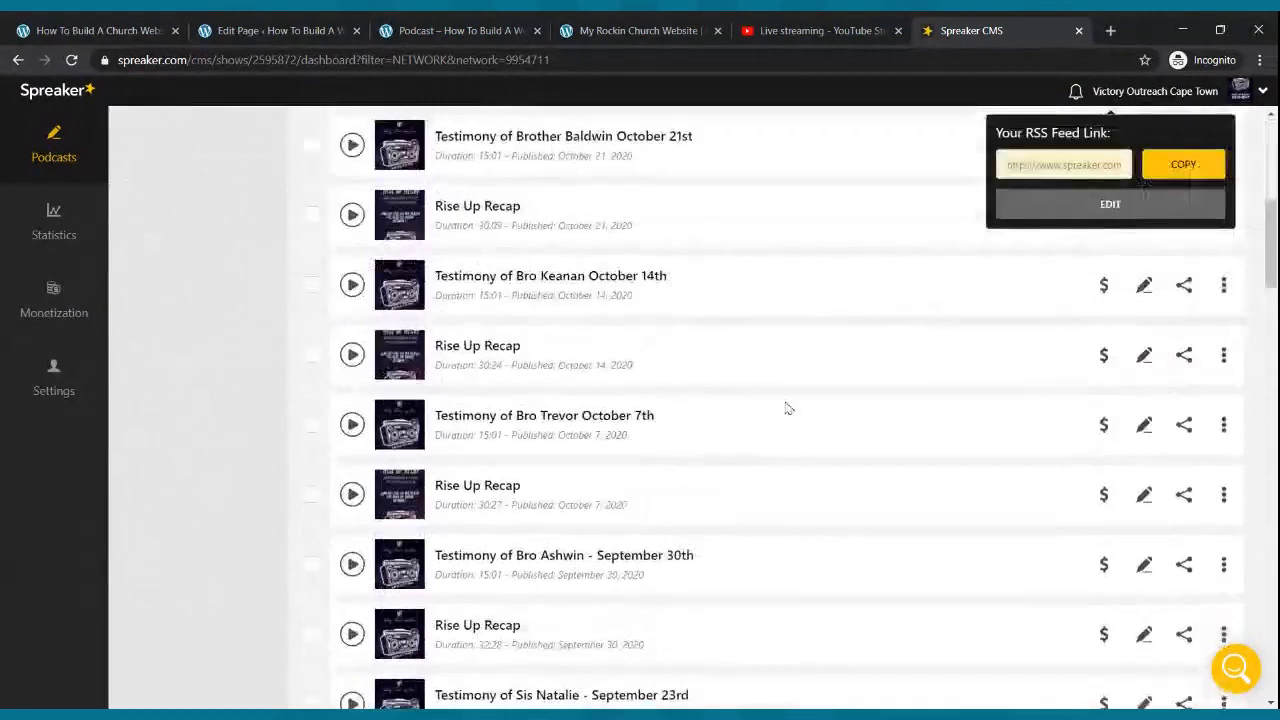
scroll(786, 409, up, 10)
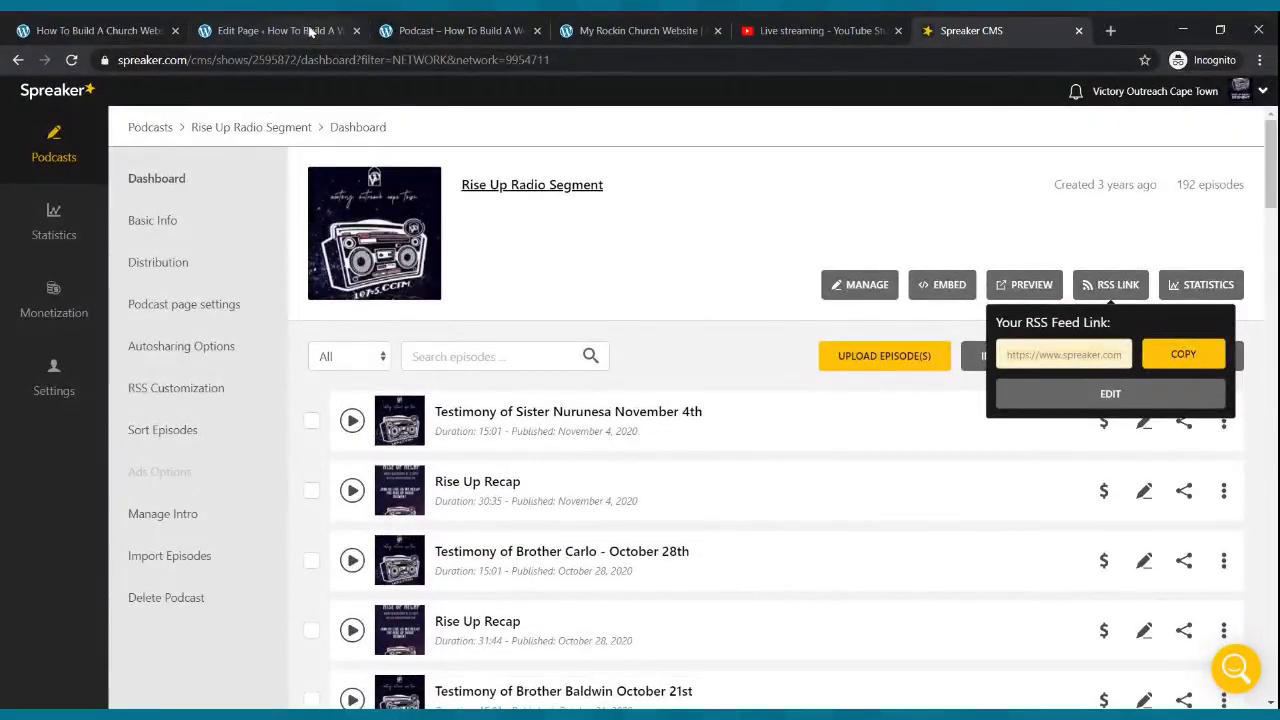
click(390, 30)
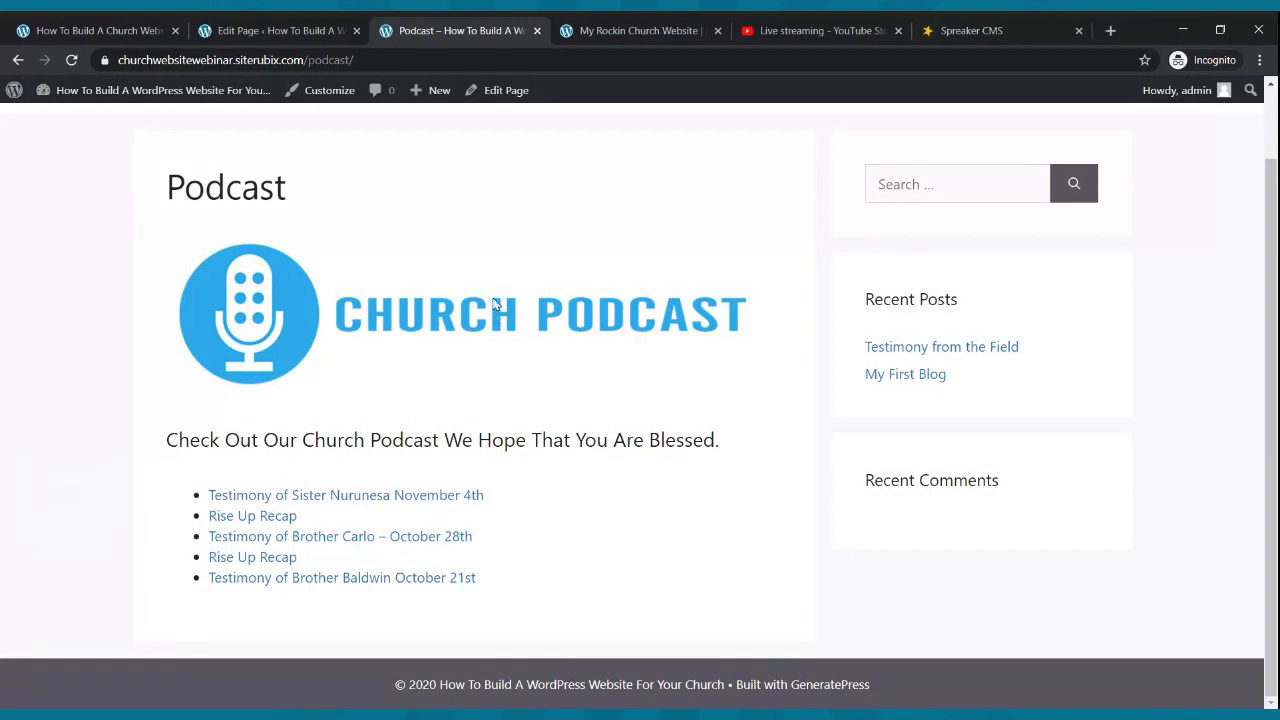
- Browse the live church home page and the Live Webcast page
scroll(500, 295, up, 1)
click(618, 160)
scroll(601, 171, down, 3)
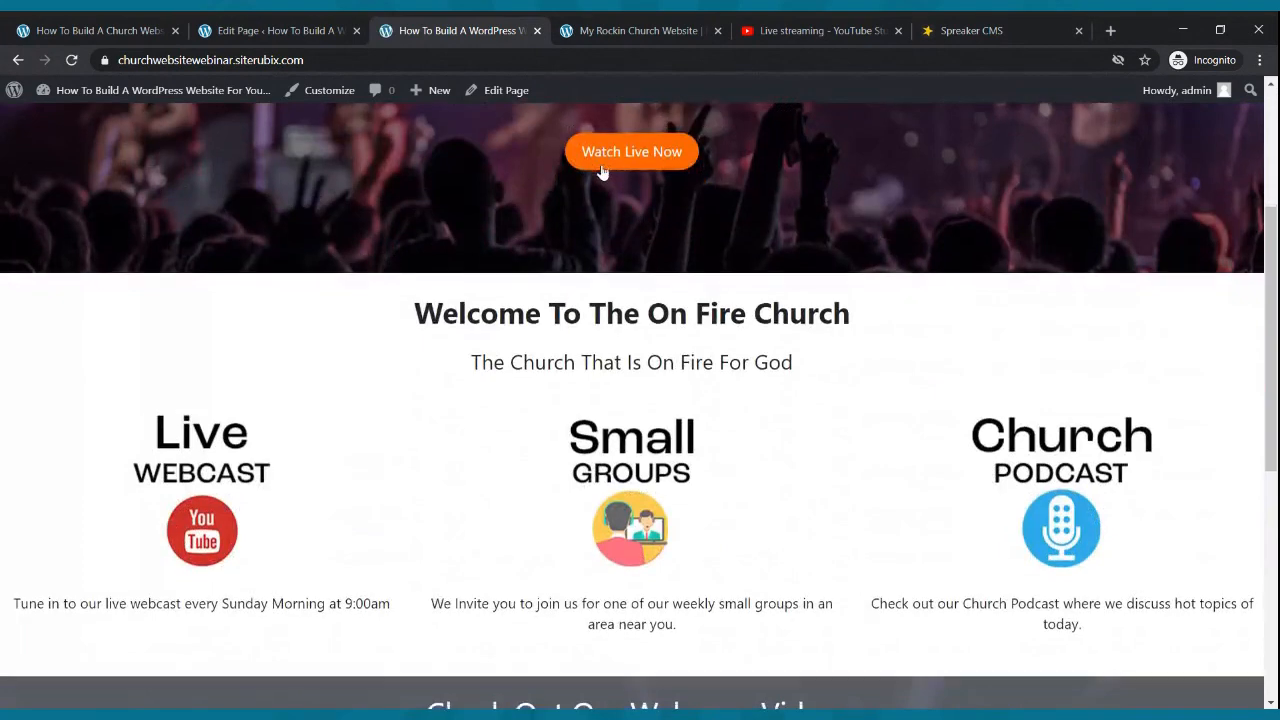
scroll(601, 171, down, 5)
scroll(604, 180, up, 10)
click(685, 155)
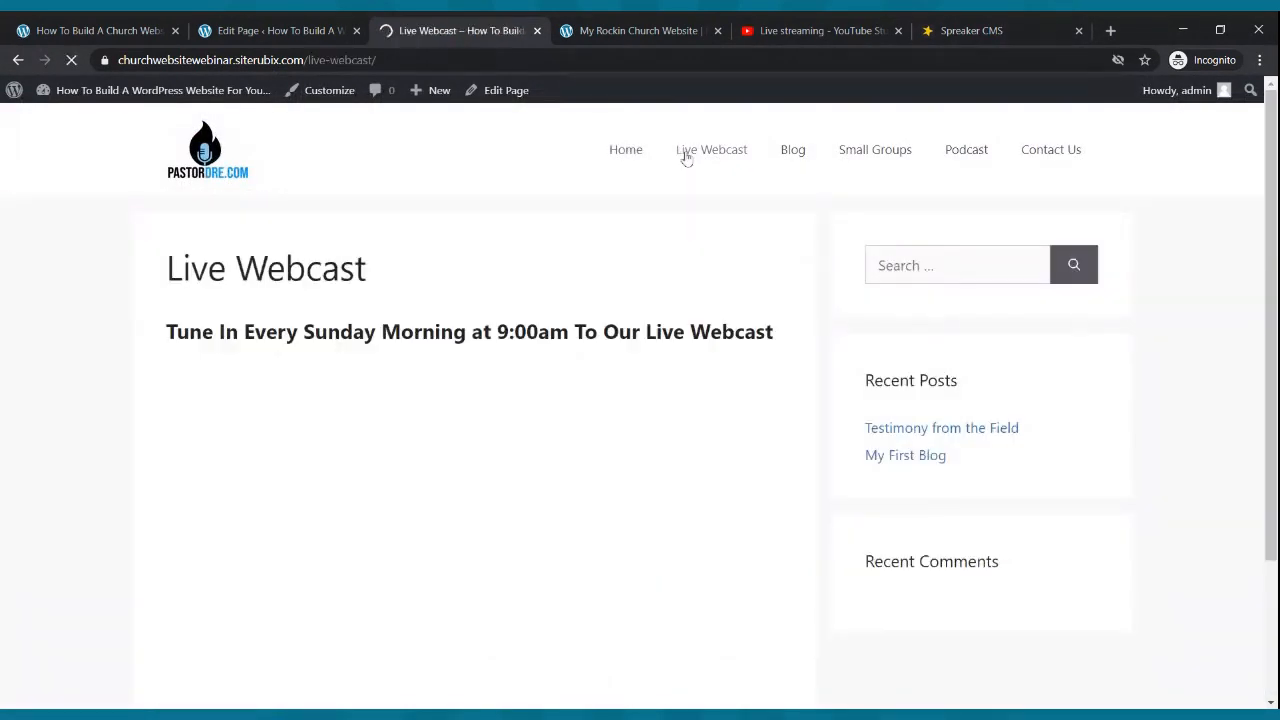
scroll(672, 183, down, 1)
scroll(672, 183, down, 1)
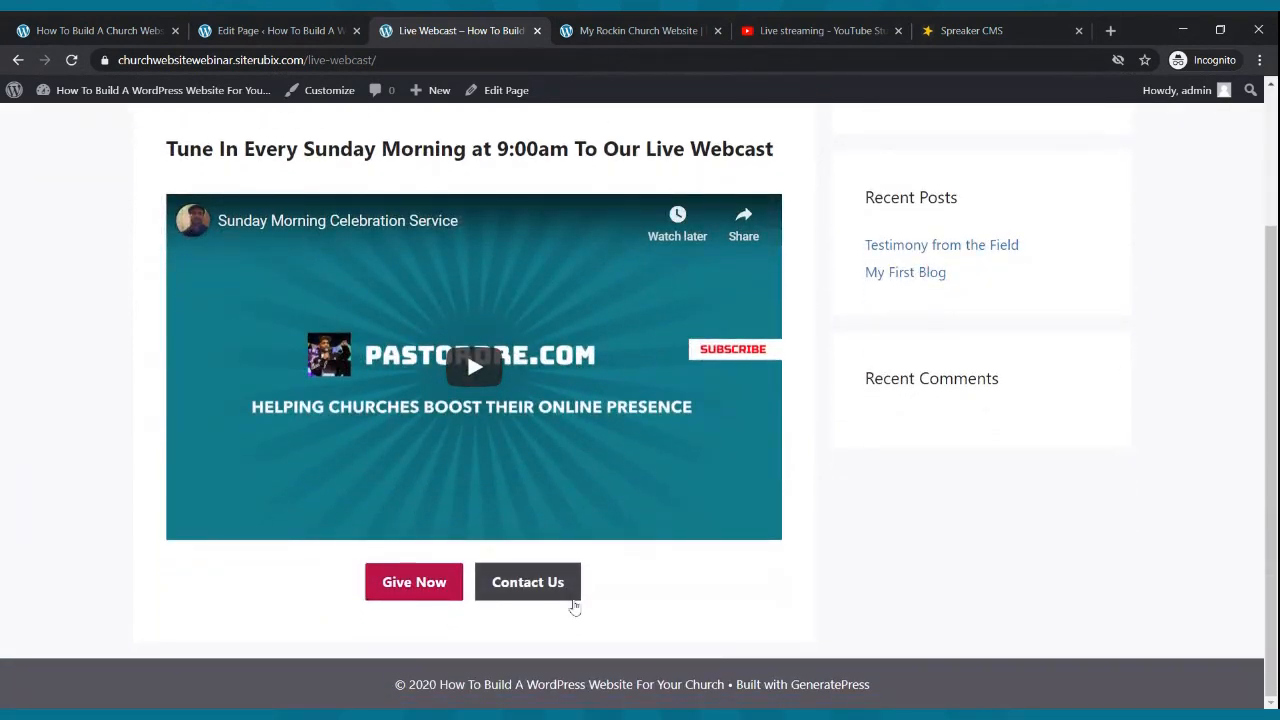
scroll(571, 603, up, 2)
- Browse the Blog and Small Groups pages, then go to the Podcast page
click(789, 152)
scroll(705, 272, down, 2)
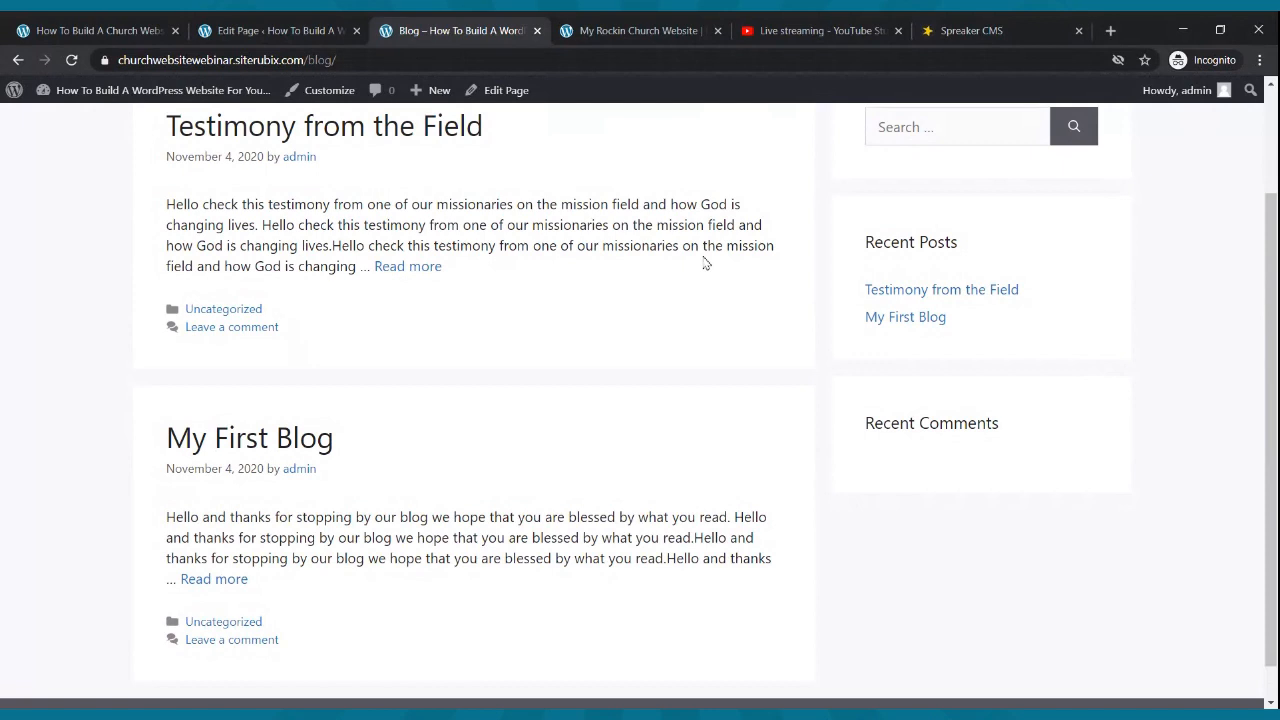
scroll(705, 262, up, 2)
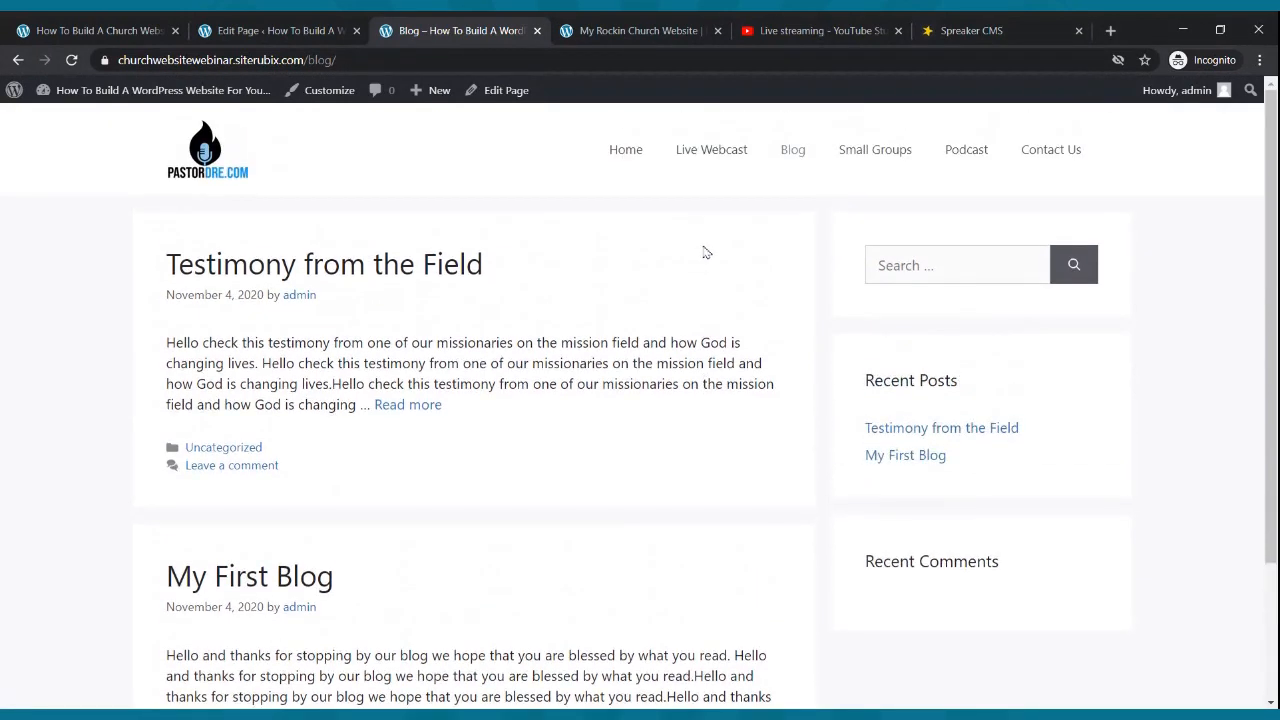
click(853, 152)
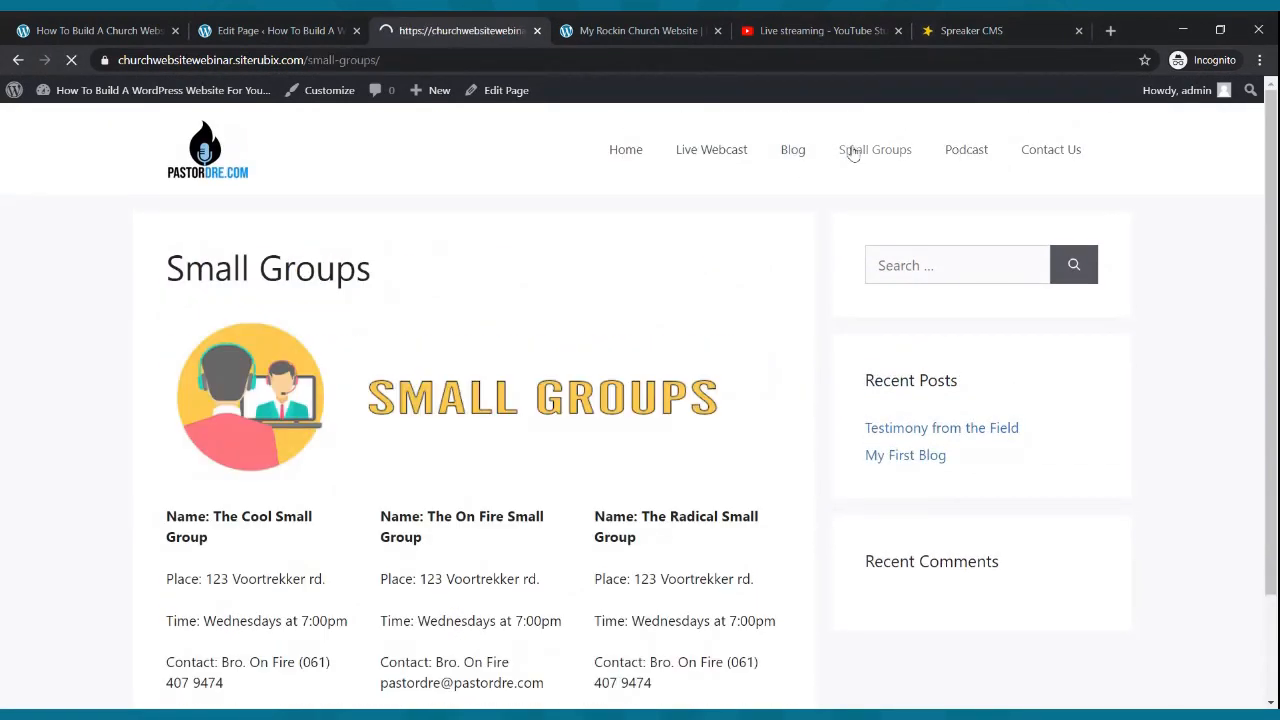
scroll(852, 240, down, 2)
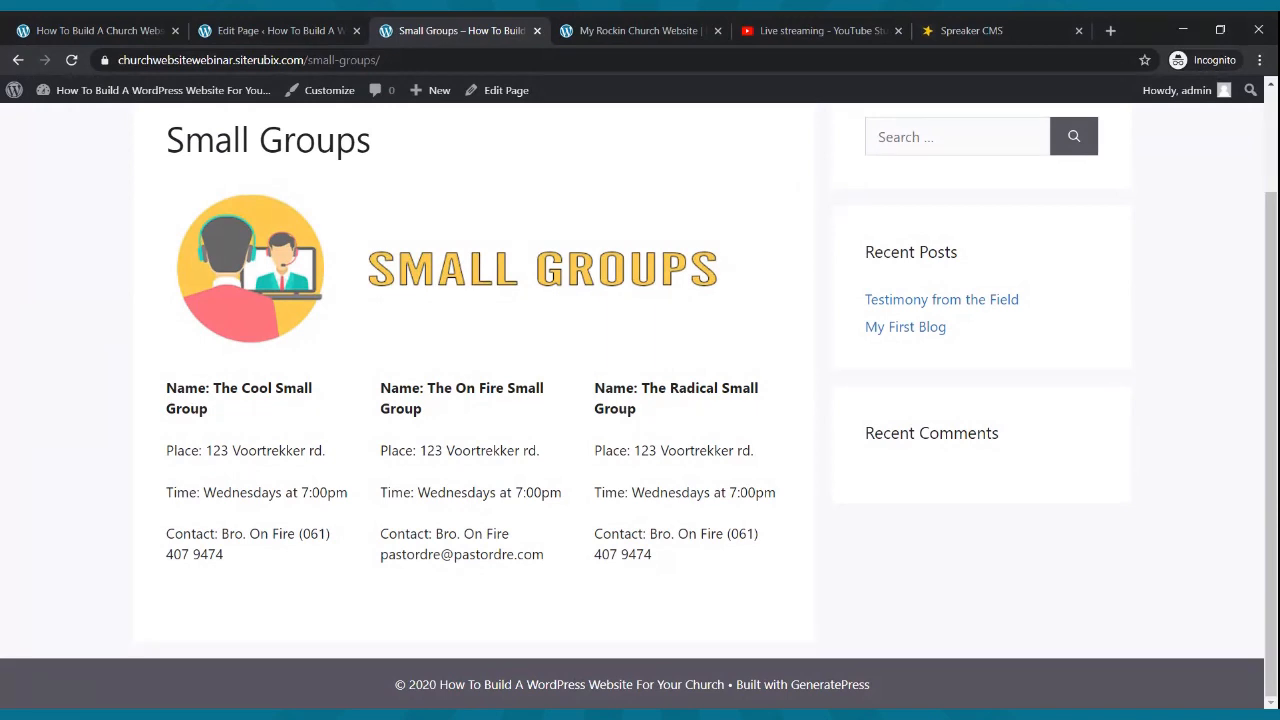
scroll(821, 175, up, 2)
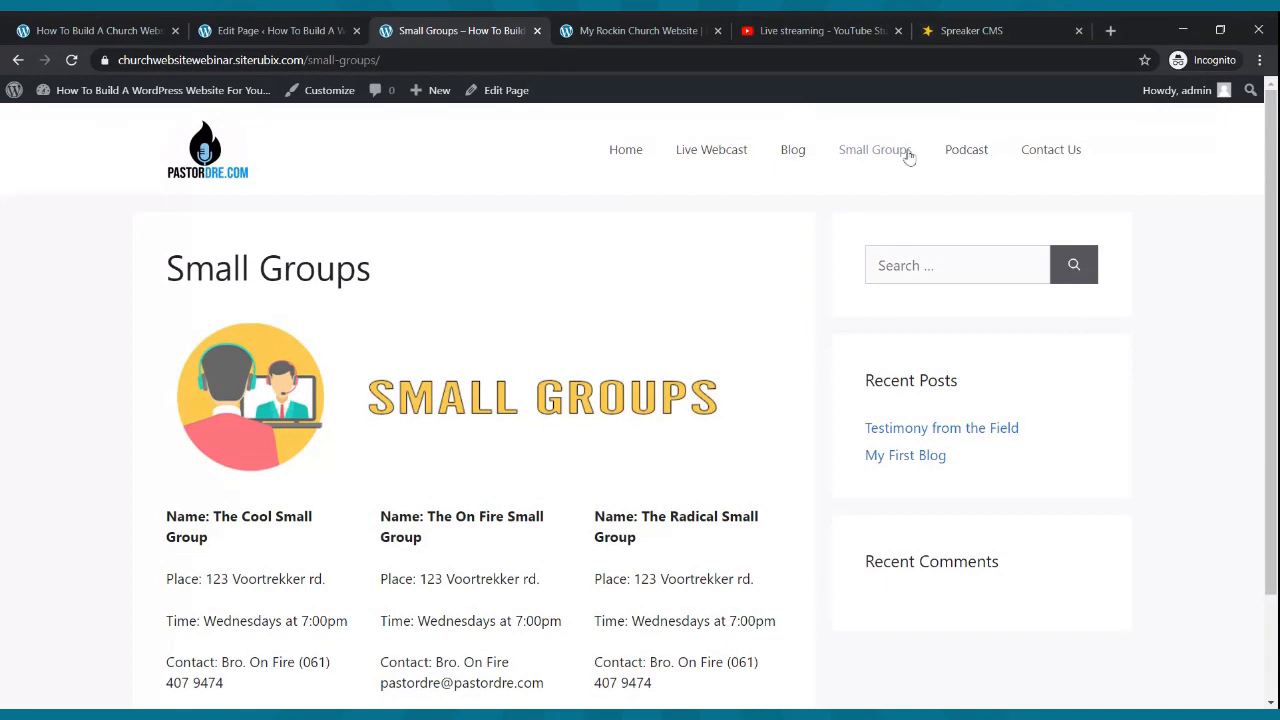
click(978, 150)
- Scroll the live Podcast page to review the banner, welcome line and five episode links
scroll(700, 238, down, 2)
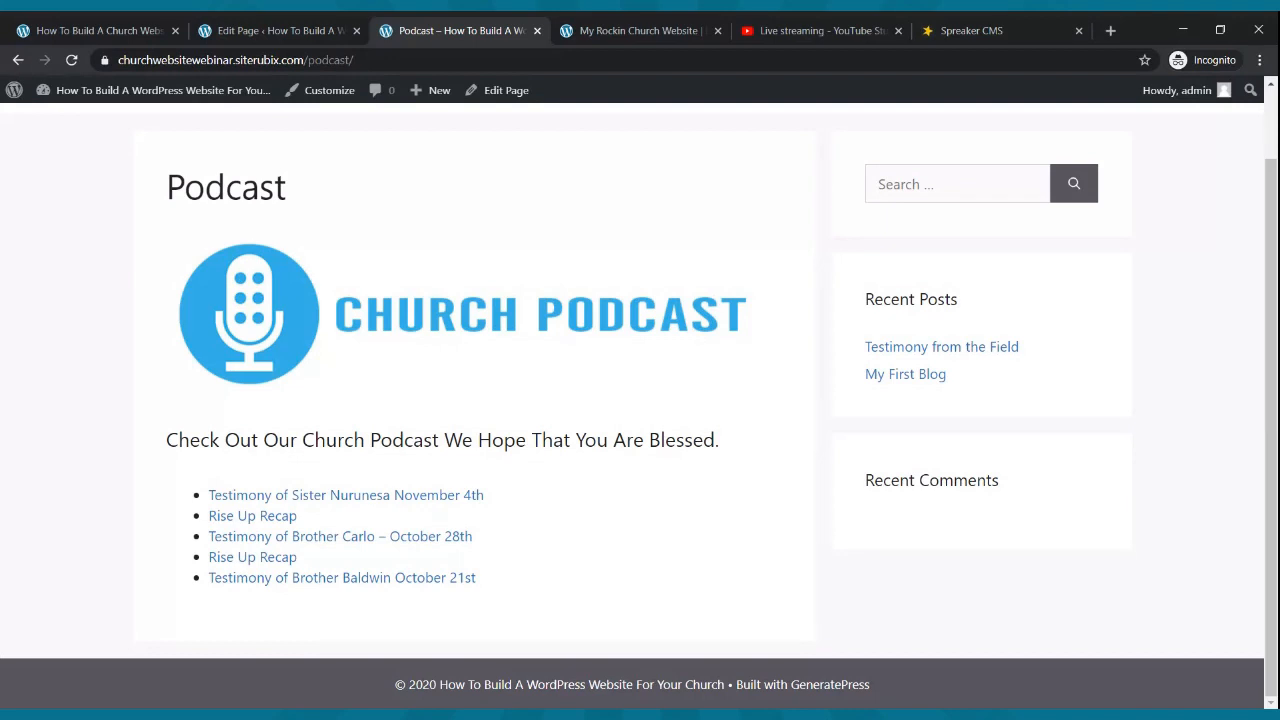
- Check the empty live Contact Us page, open it in the block editor, and close the live tab
scroll(620, 317, up, 2)
click(1072, 152)
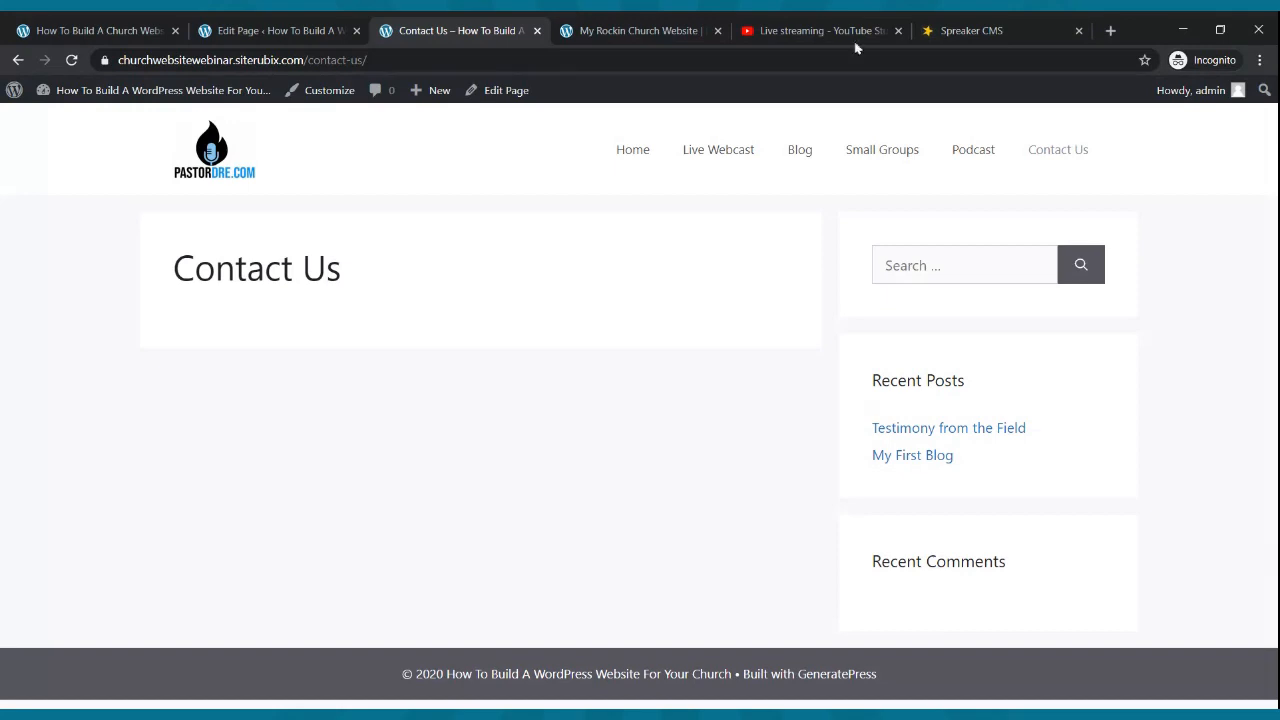
click(220, 30)
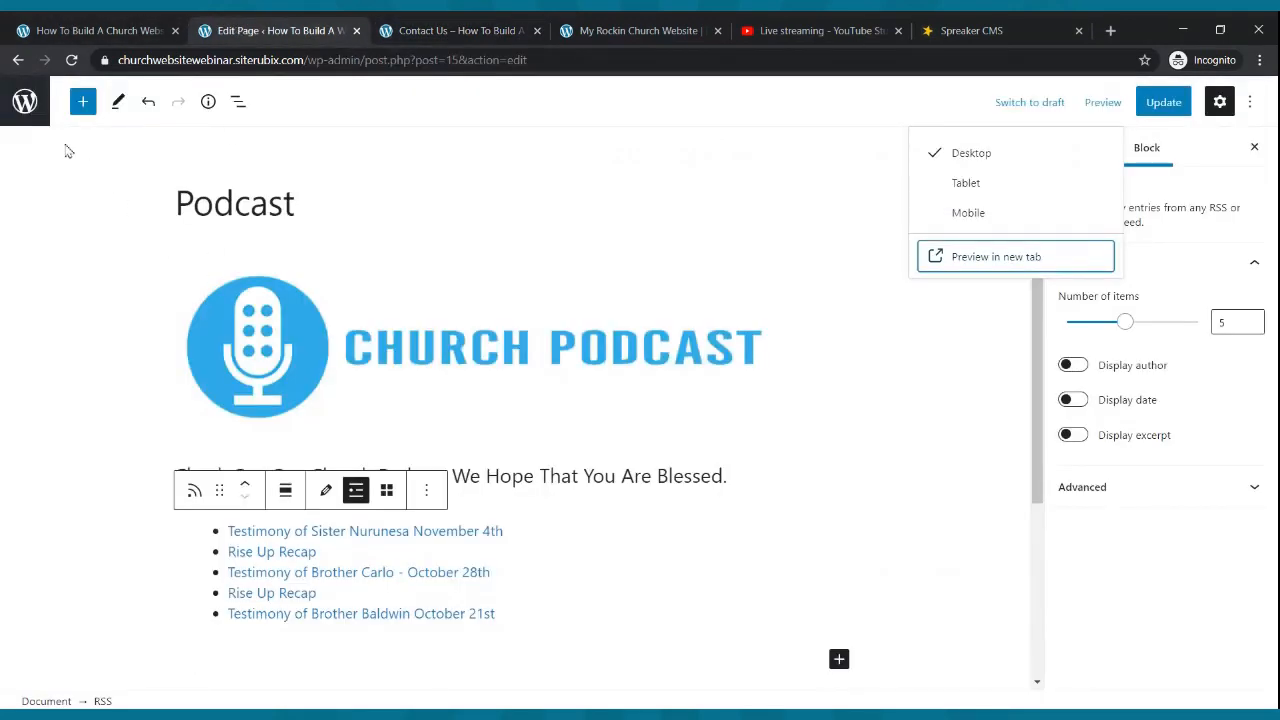
click(24, 101)
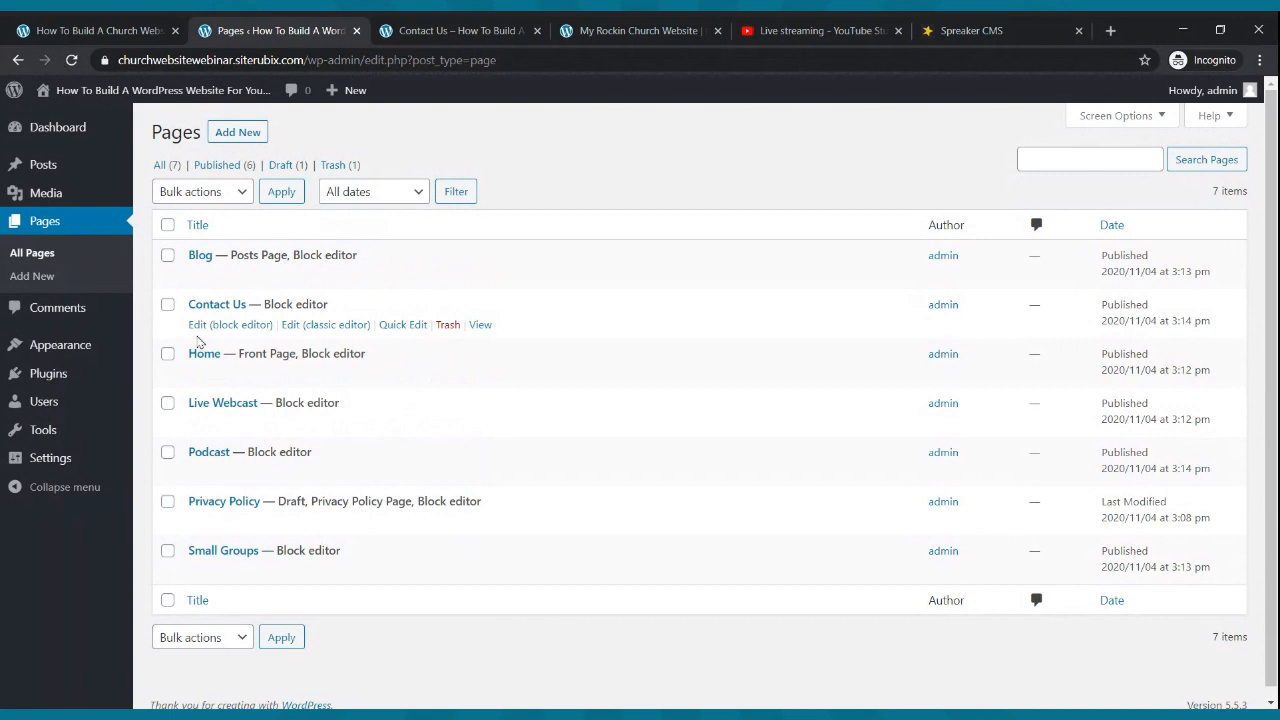
click(202, 327)
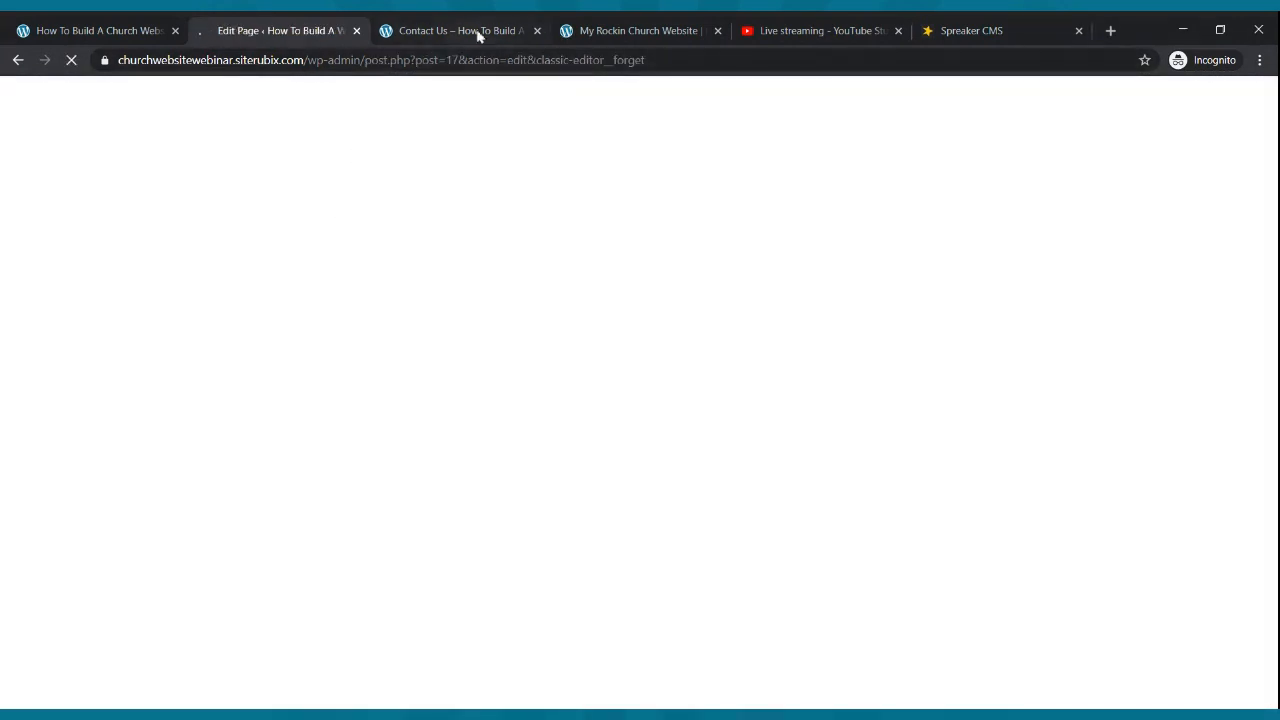
click(478, 36)
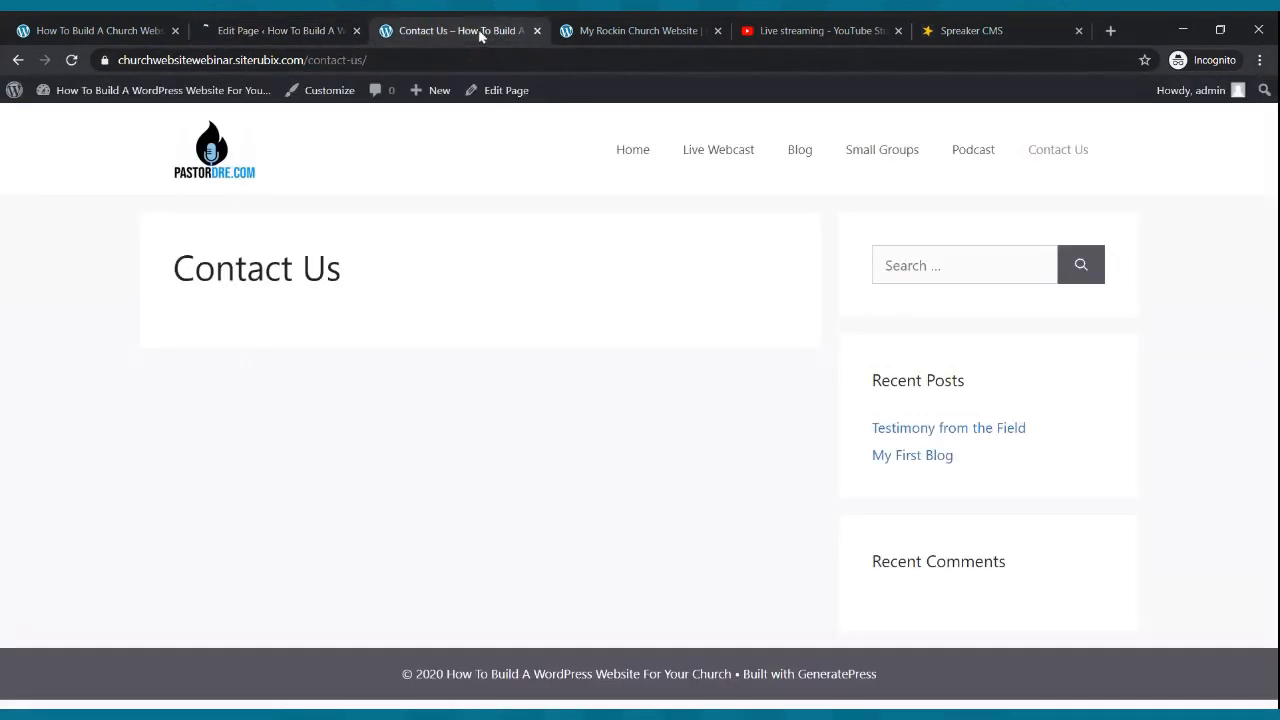
click(537, 31)
- Close the YouTube livestream and Spreaker tabs
click(603, 31)
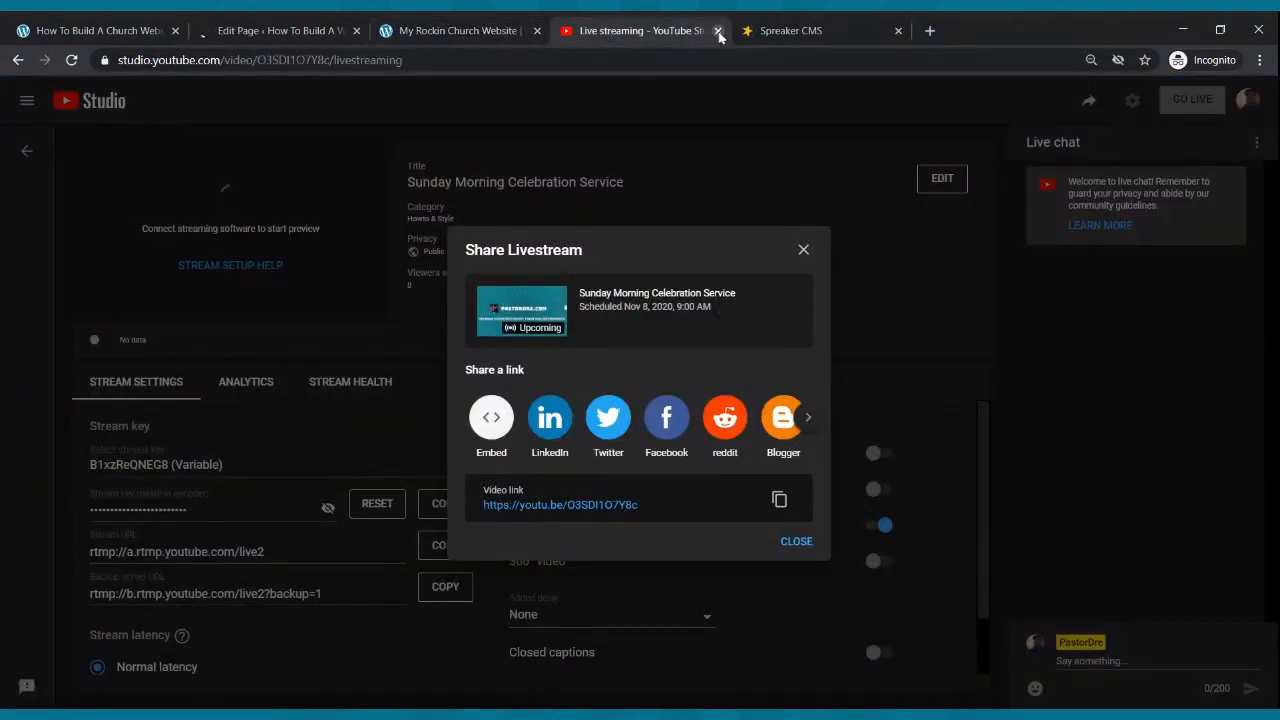
click(719, 31)
click(720, 31)
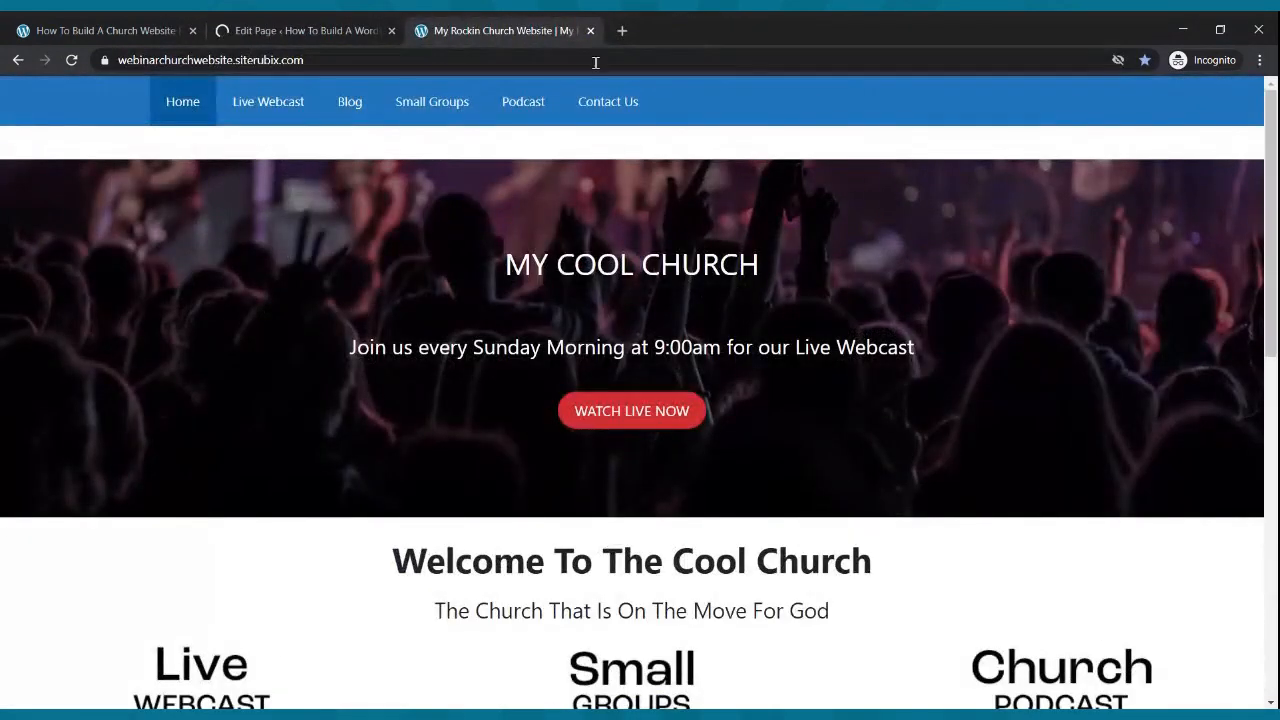
click(306, 26)
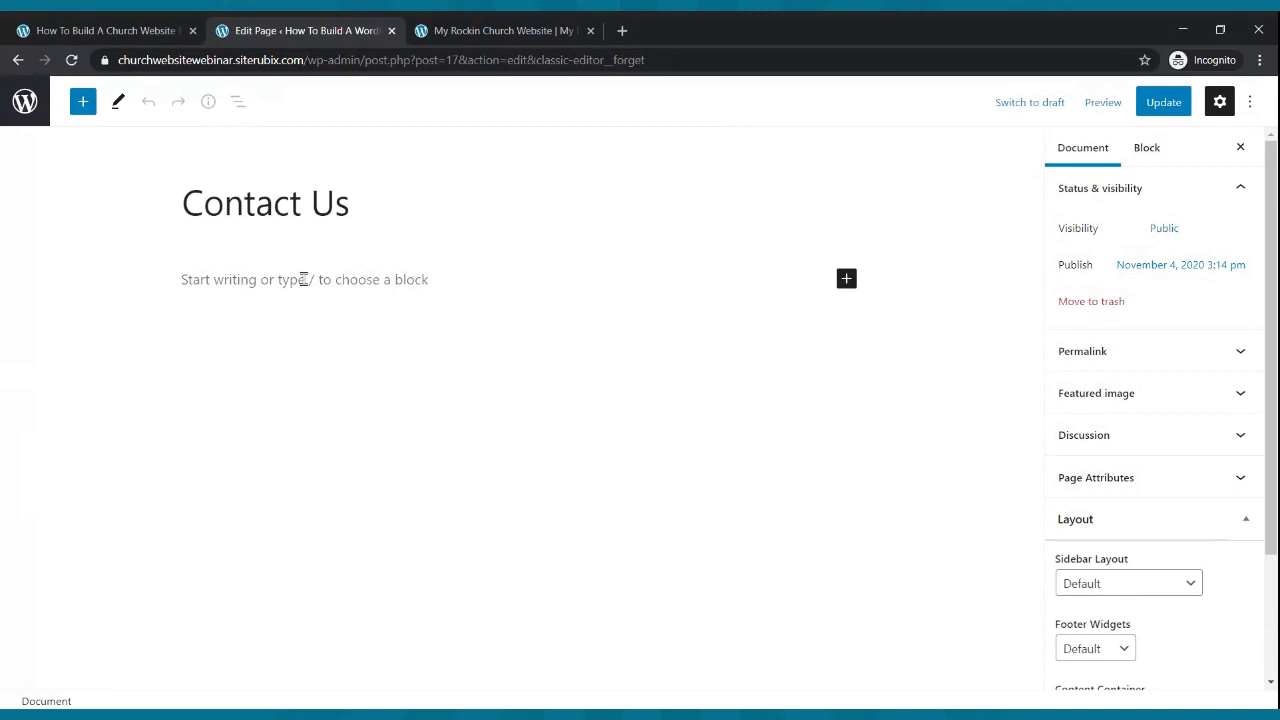
- View the sample church site's Contact Us page with its contact form
click(462, 40)
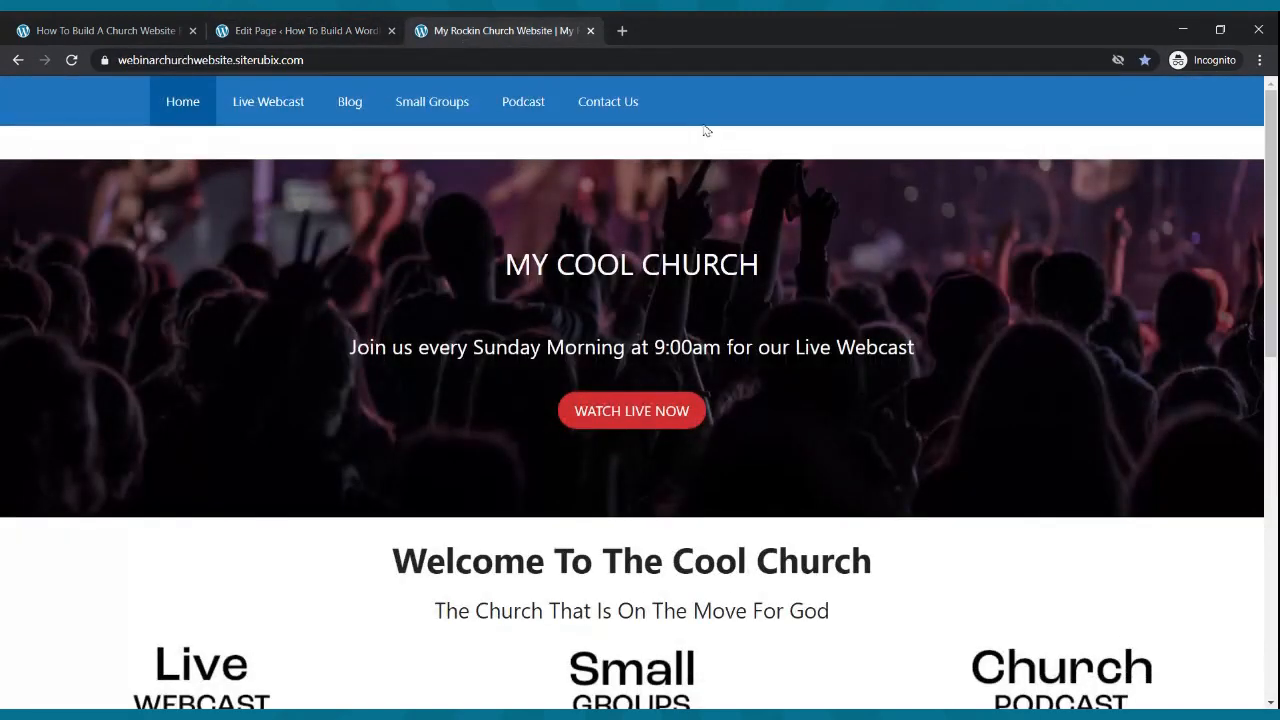
click(607, 104)
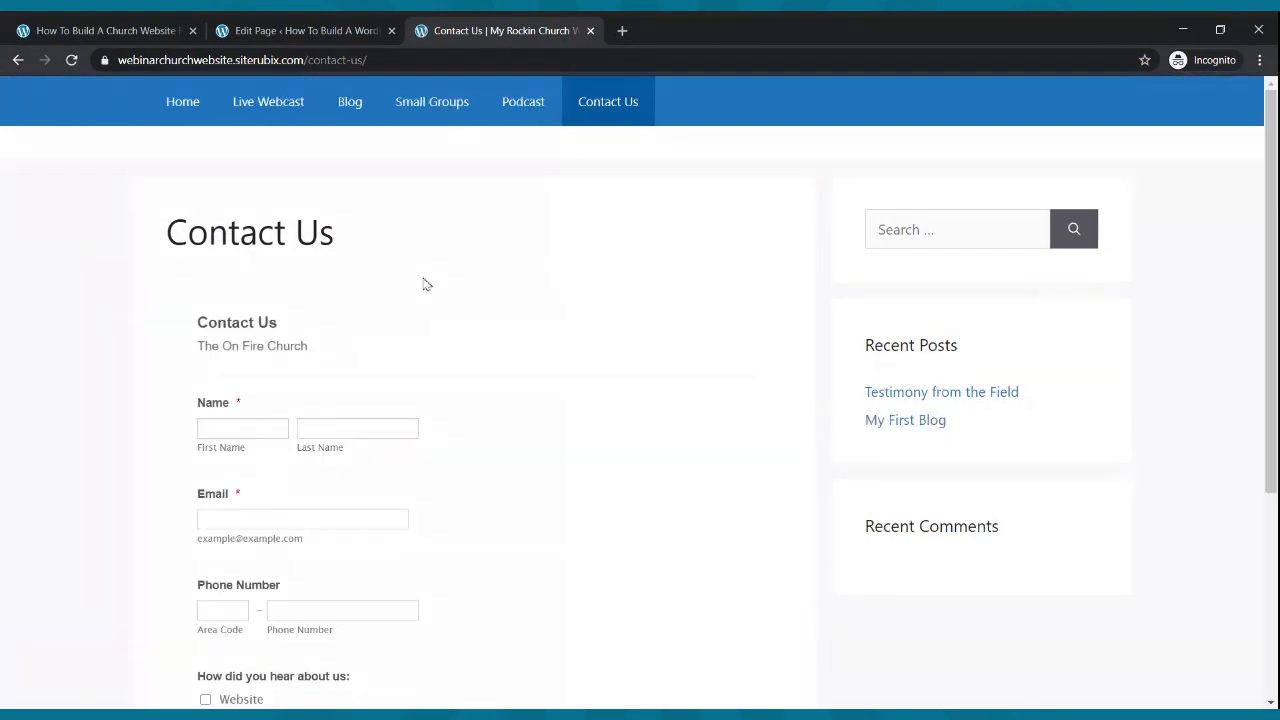
scroll(430, 288, down, 3)
scroll(432, 289, up, 3)
click(333, 28)
- Go to jotform.com in a new tab and look over its pricing page
click(622, 31)
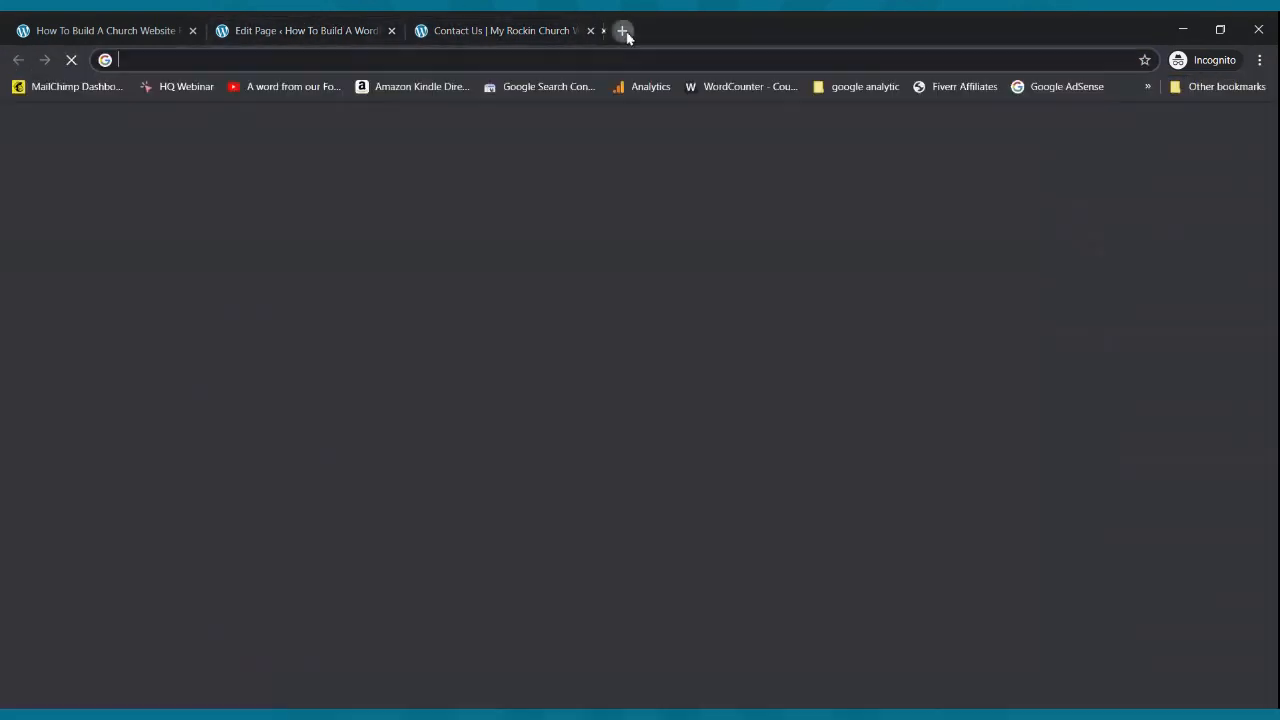
text(jotform.)
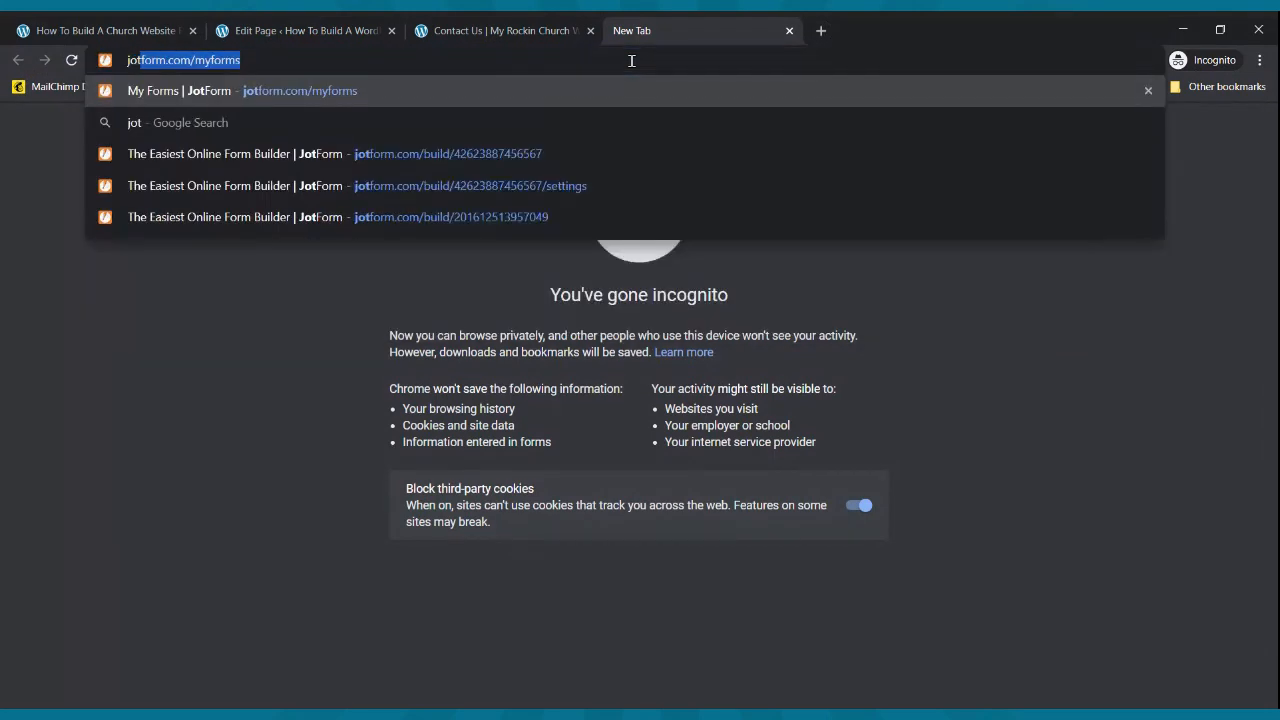
text(com/myforms)
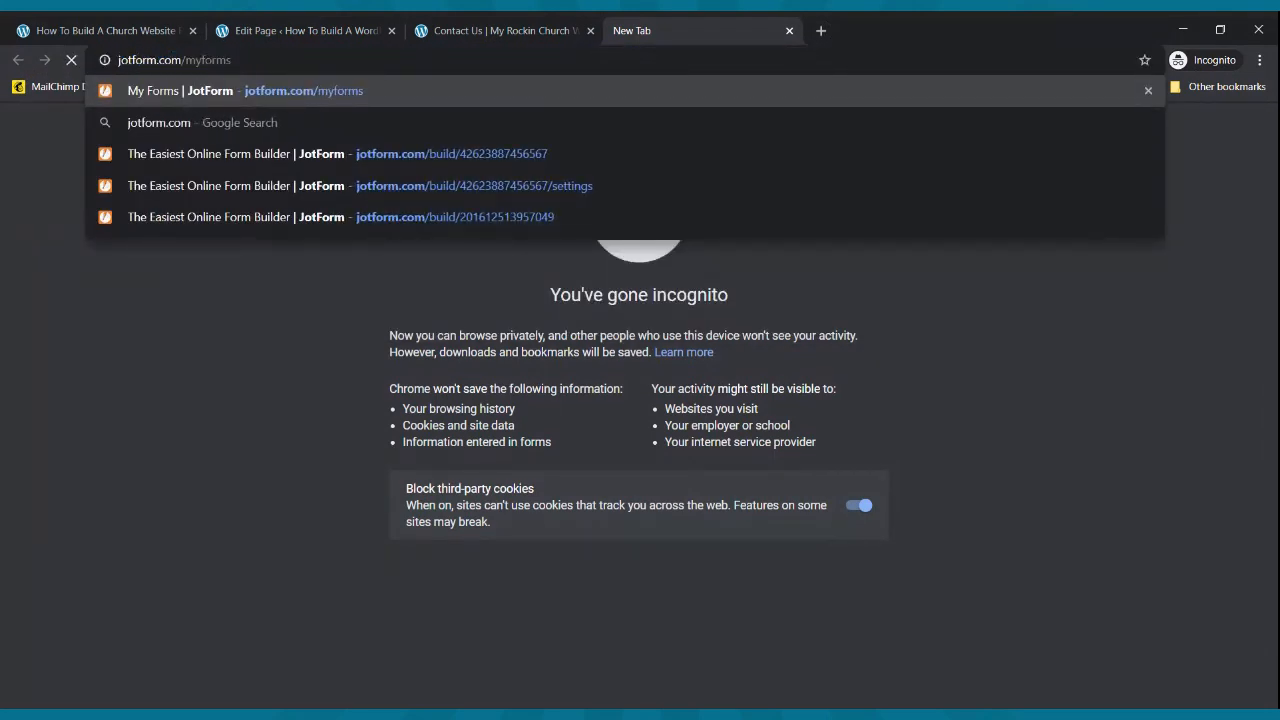
key(Return)
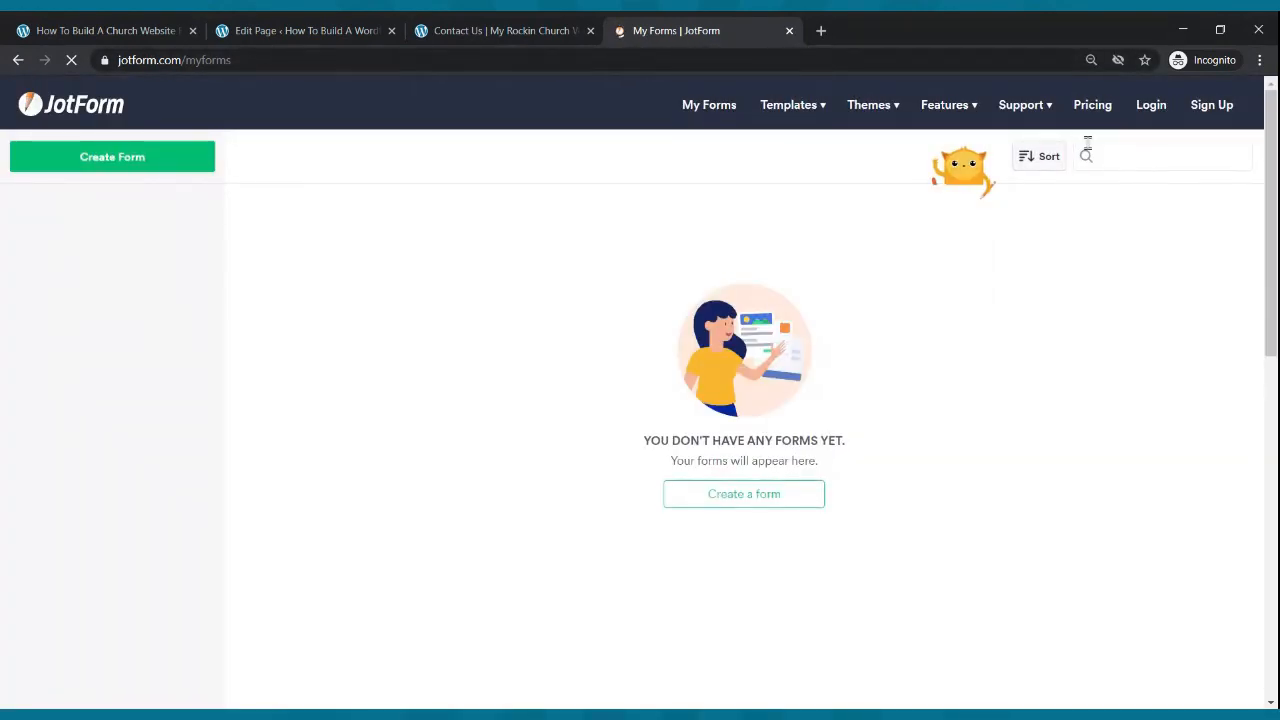
click(1092, 108)
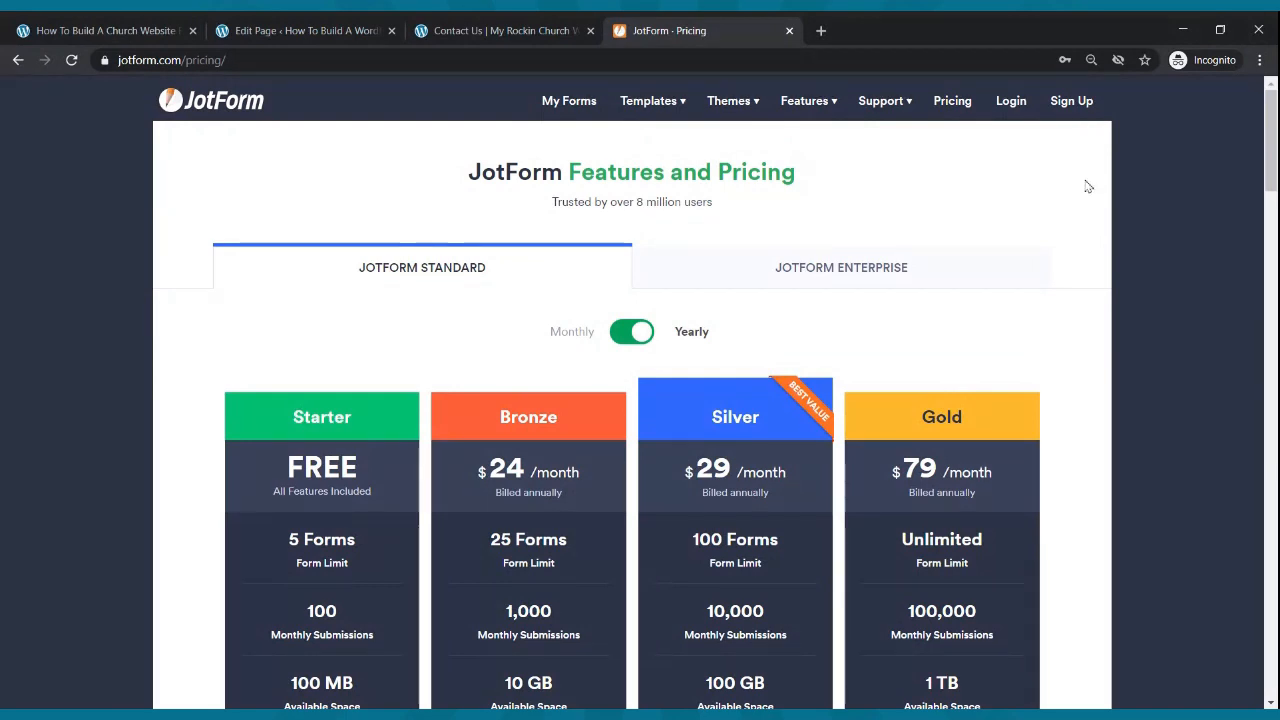
scroll(1100, 195, down, 1)
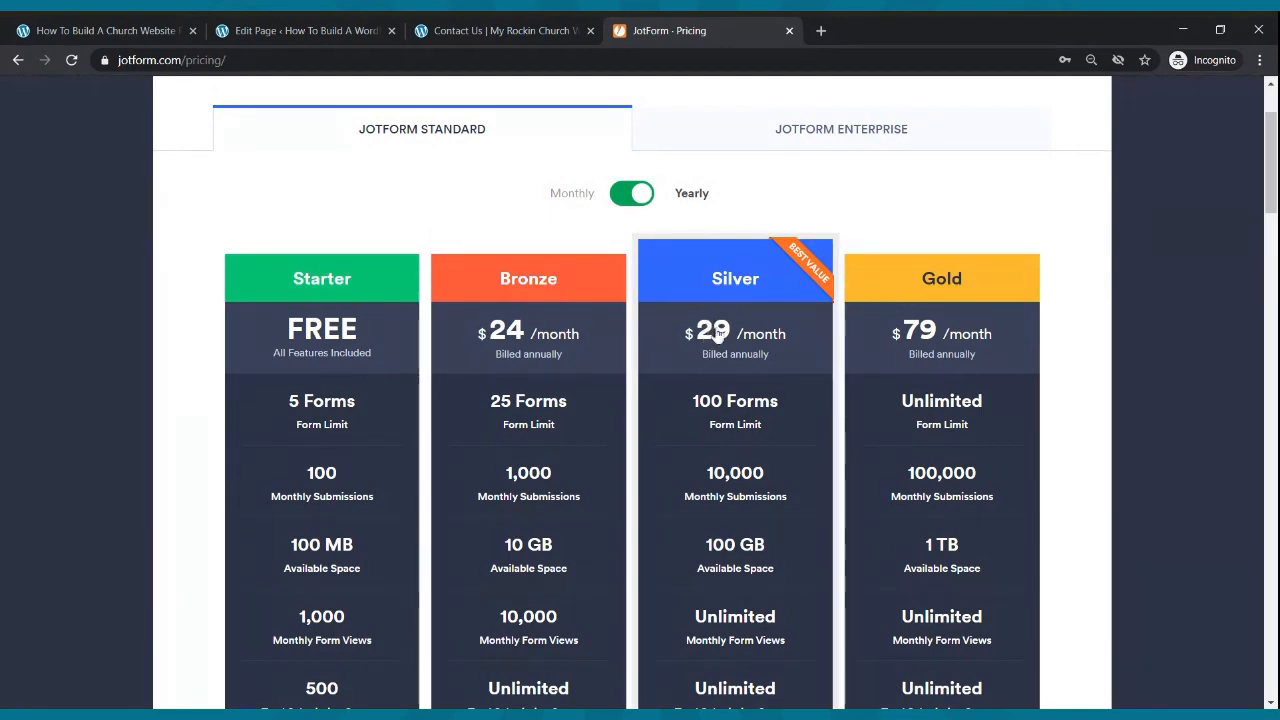
scroll(330, 401, down, 2)
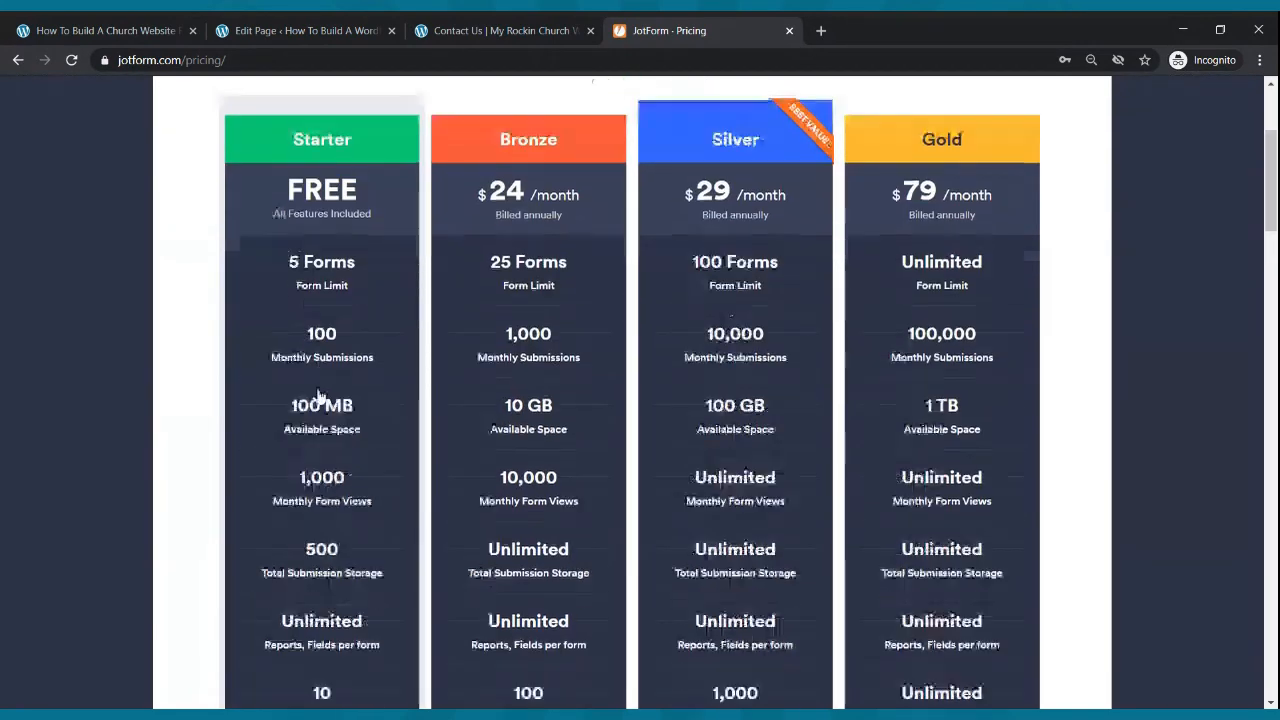
scroll(330, 400, up, 4)
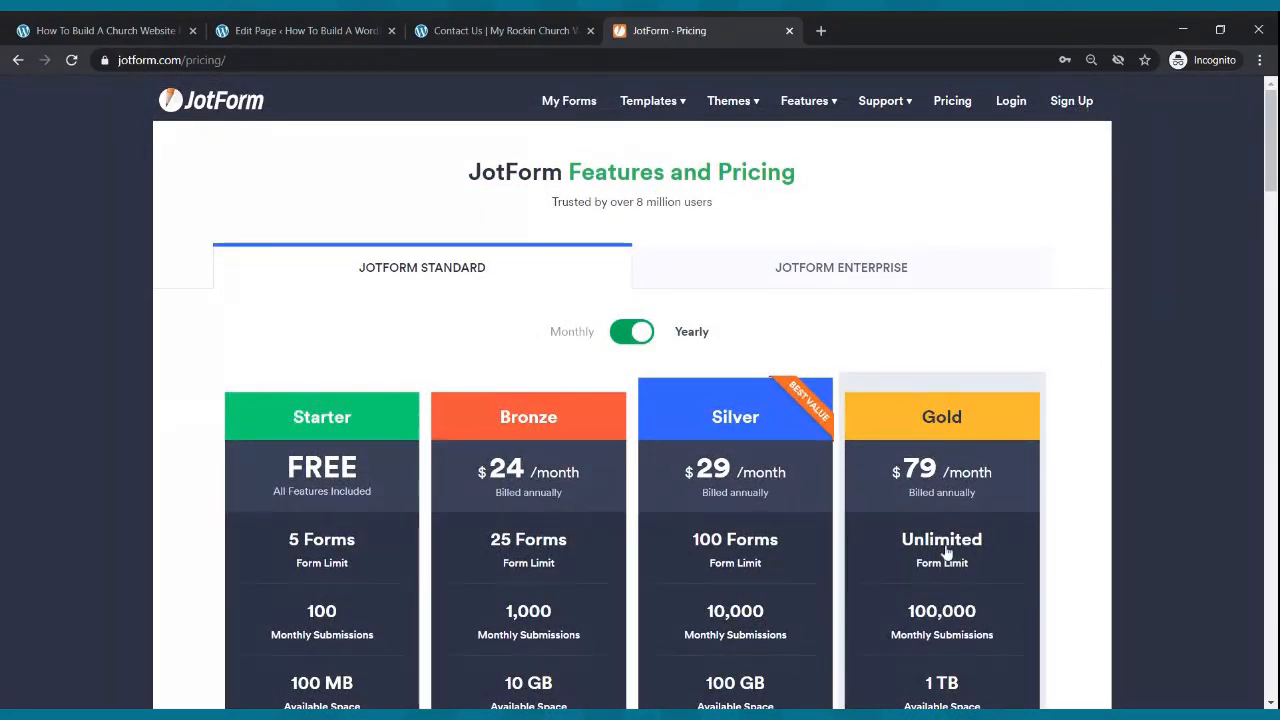
- Log in to JotForm with the saved account and open My Forms
click(1011, 104)
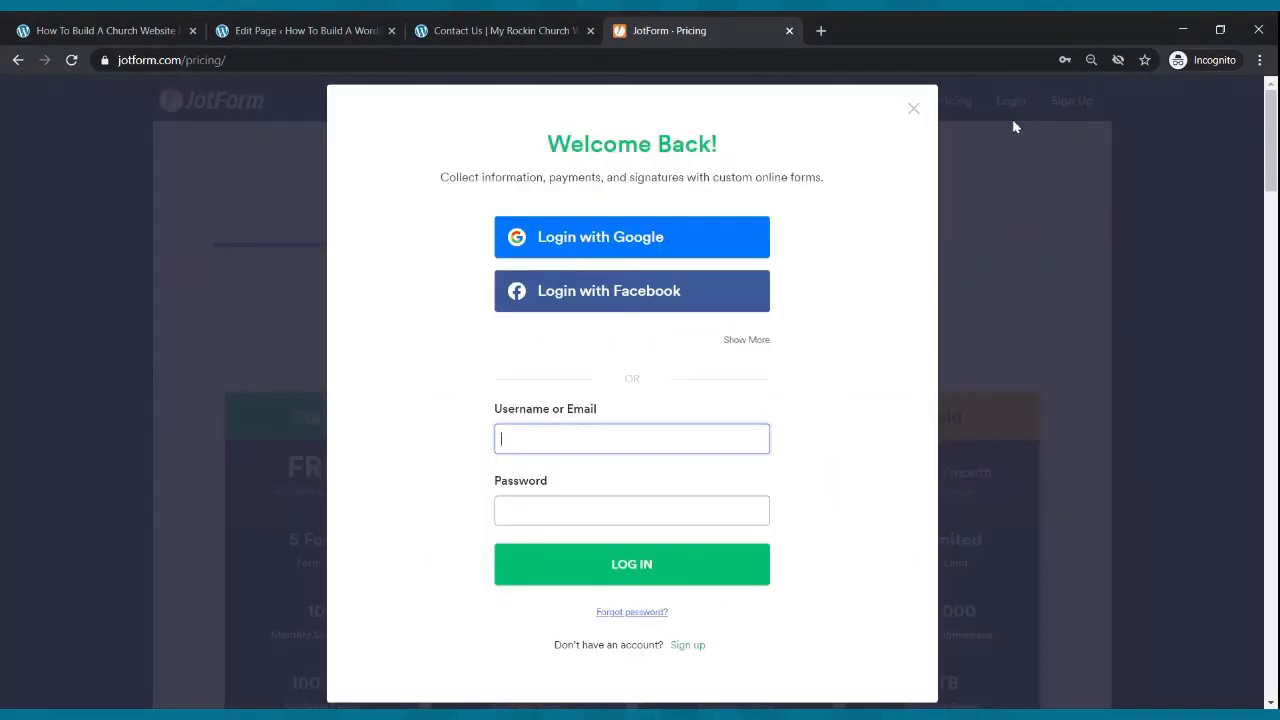
click(617, 438)
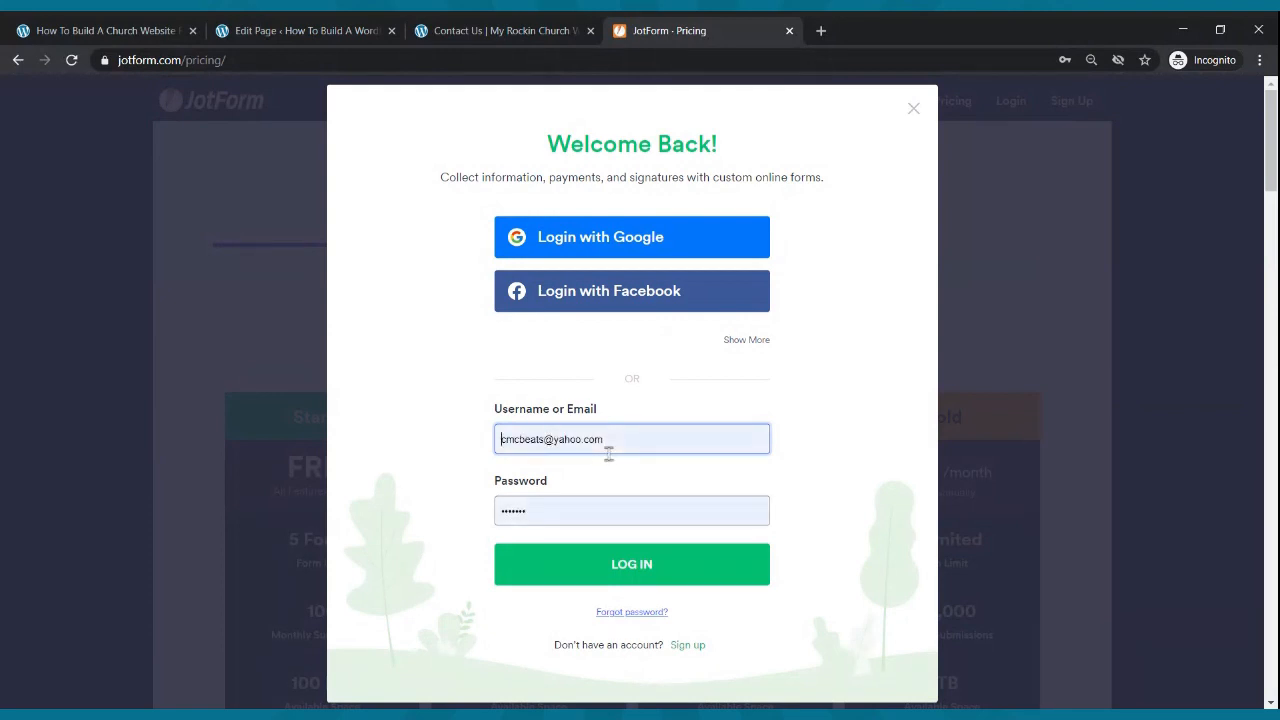
click(589, 573)
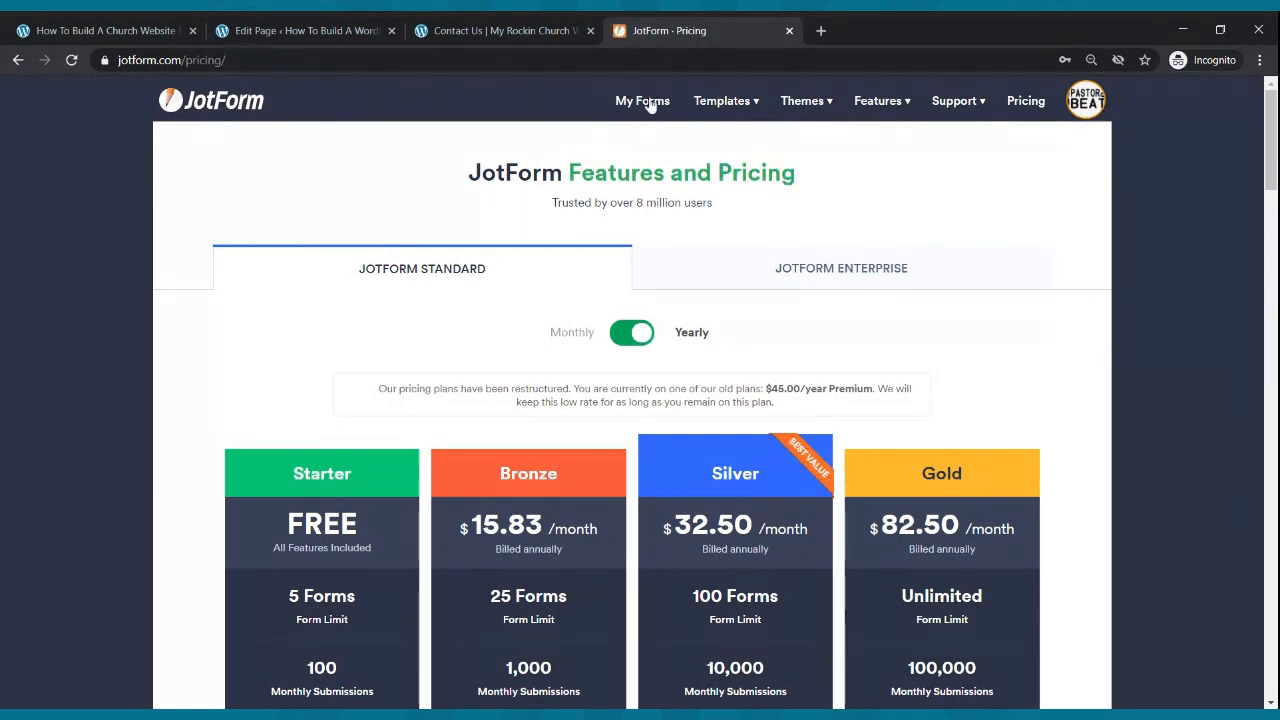
click(645, 101)
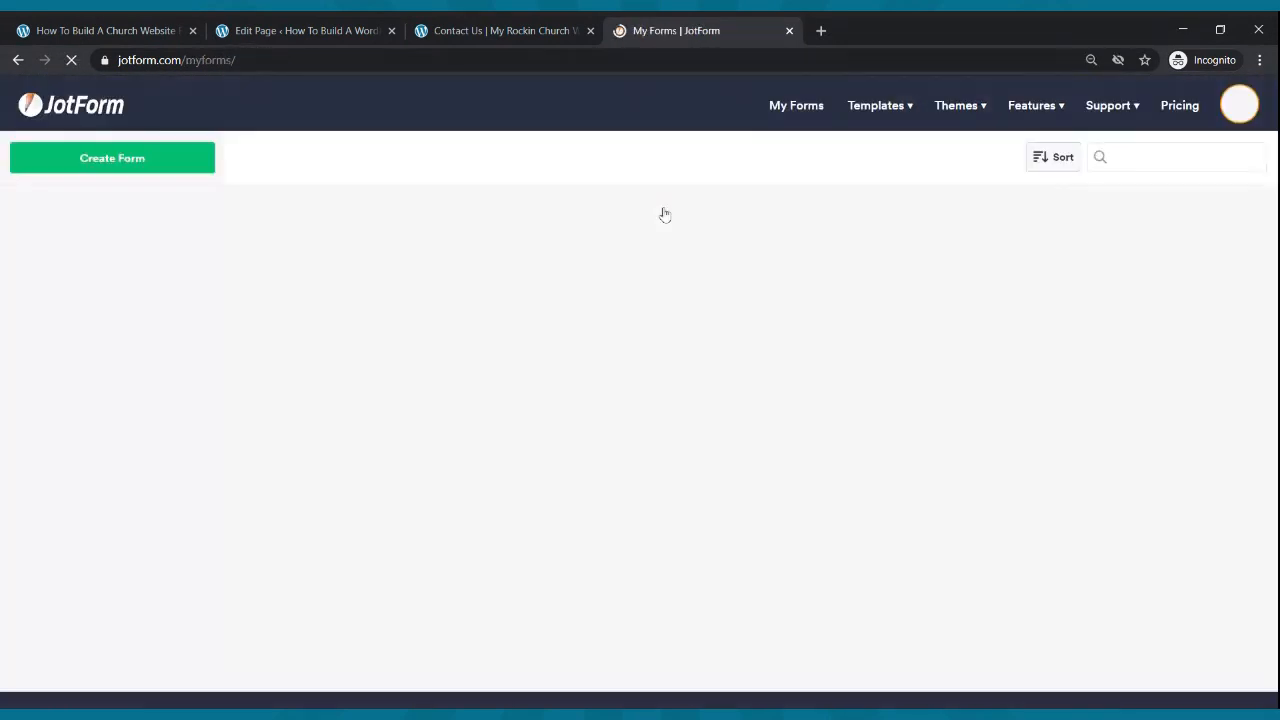
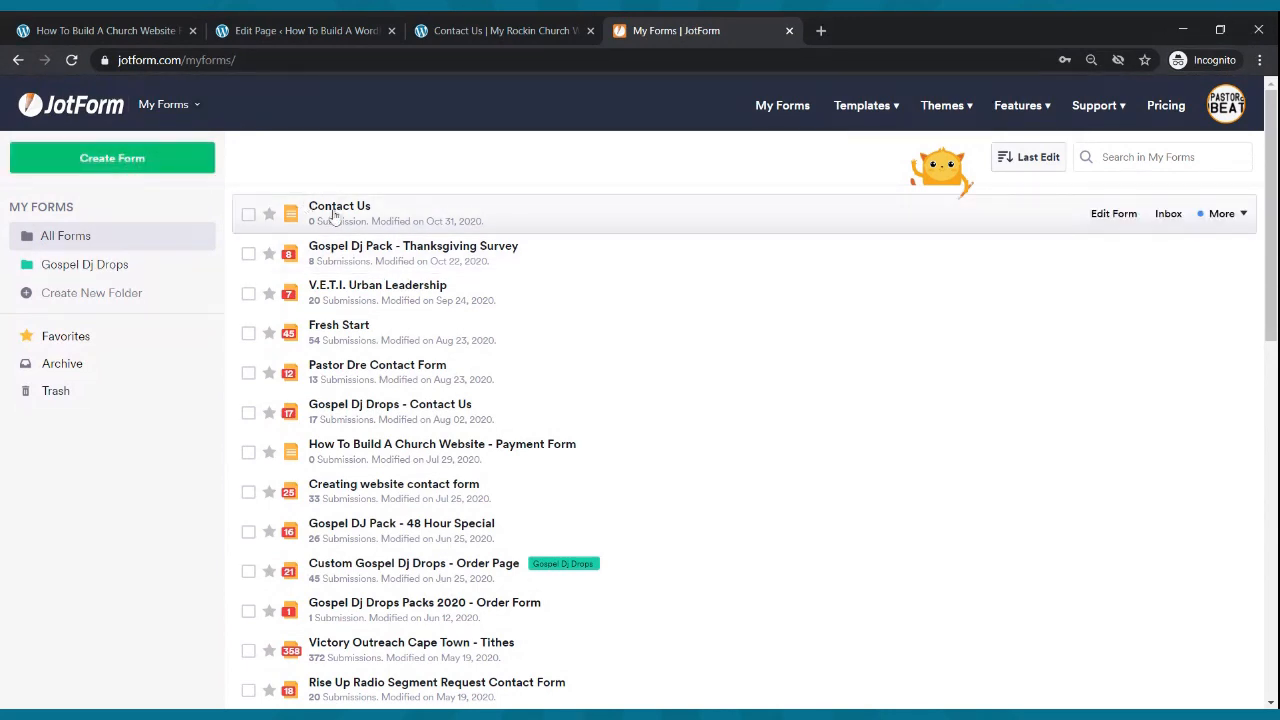
- Open the Contact Us form in JotForm's builder and show the Add Form Element catalogue
click(643, 226)
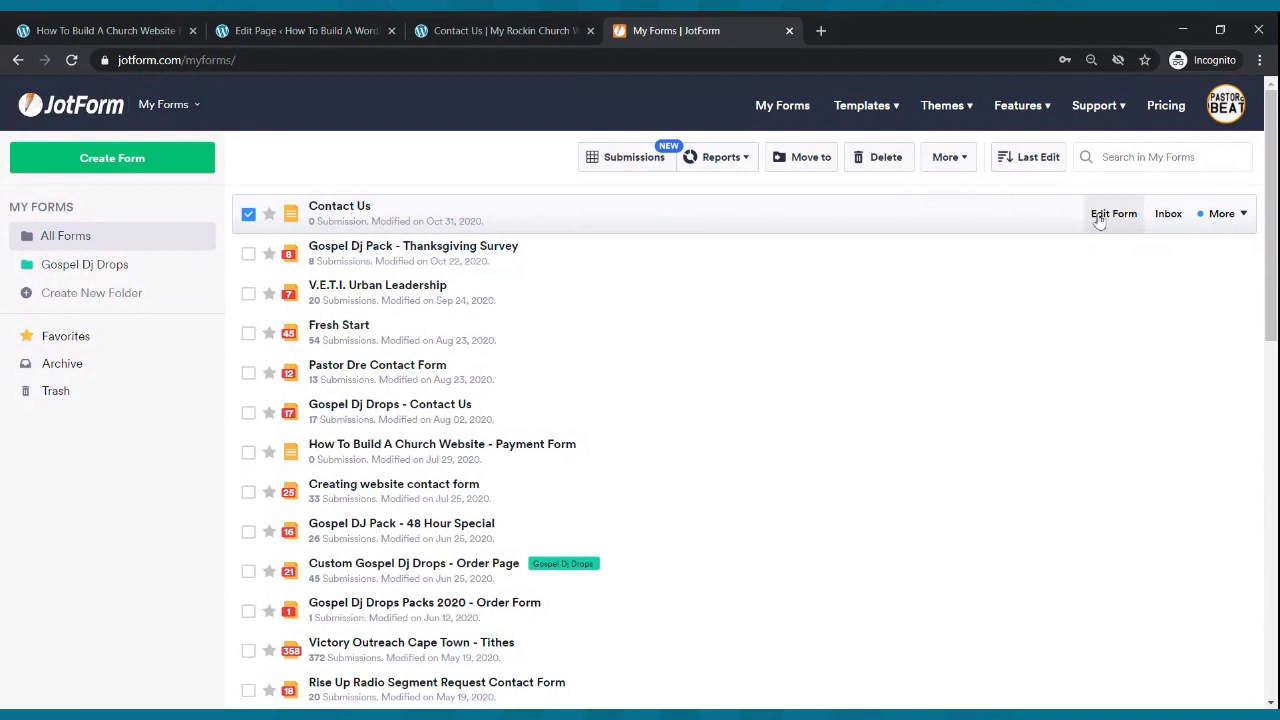
click(1108, 222)
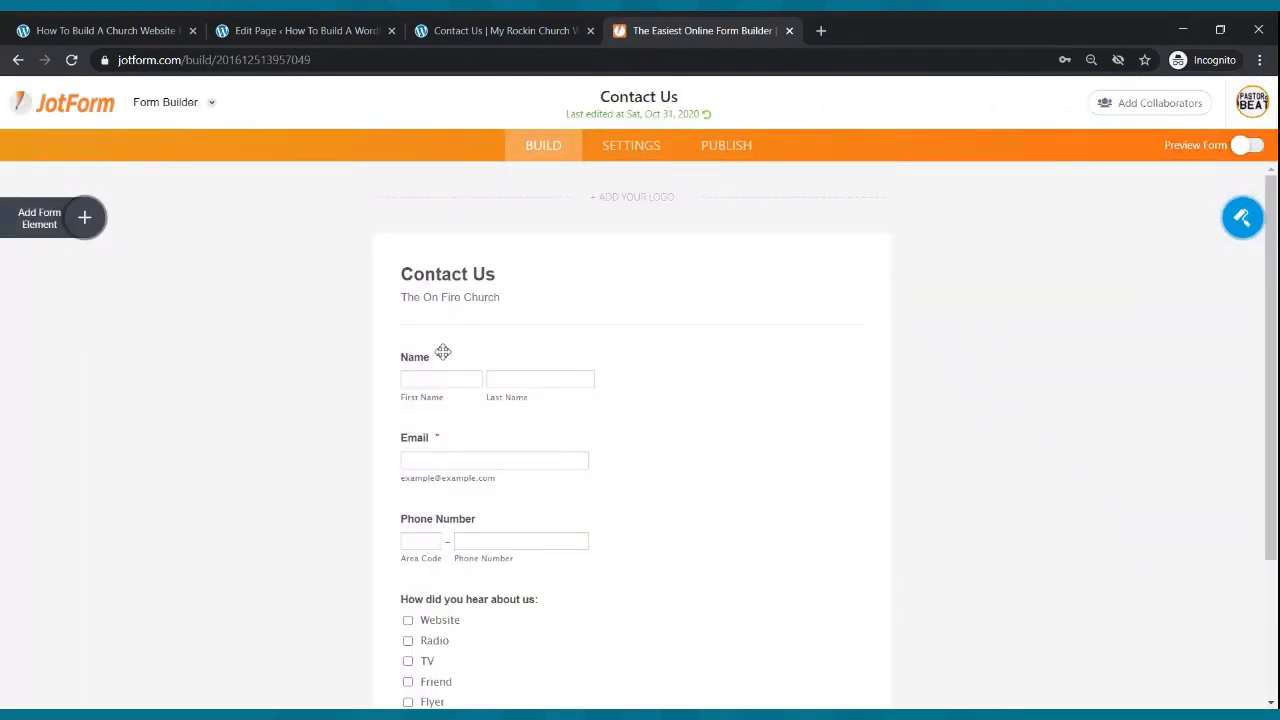
scroll(575, 250, down, 3)
scroll(575, 250, up, 3)
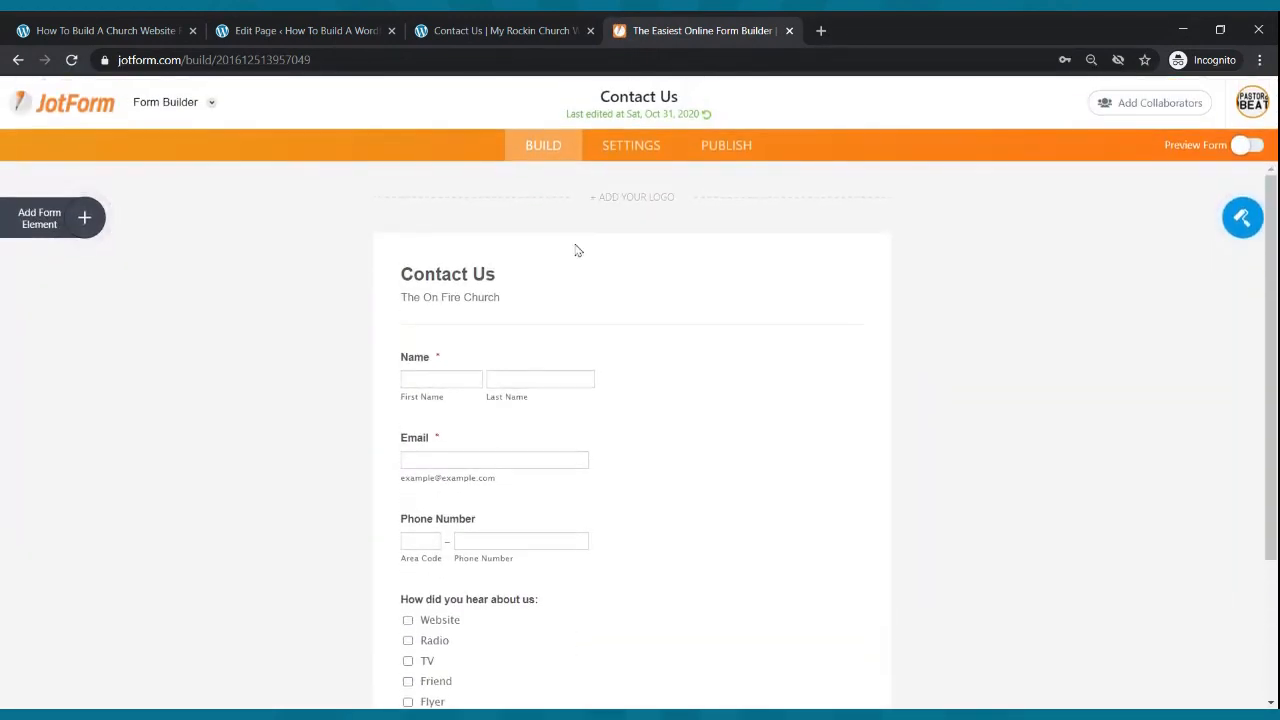
click(85, 216)
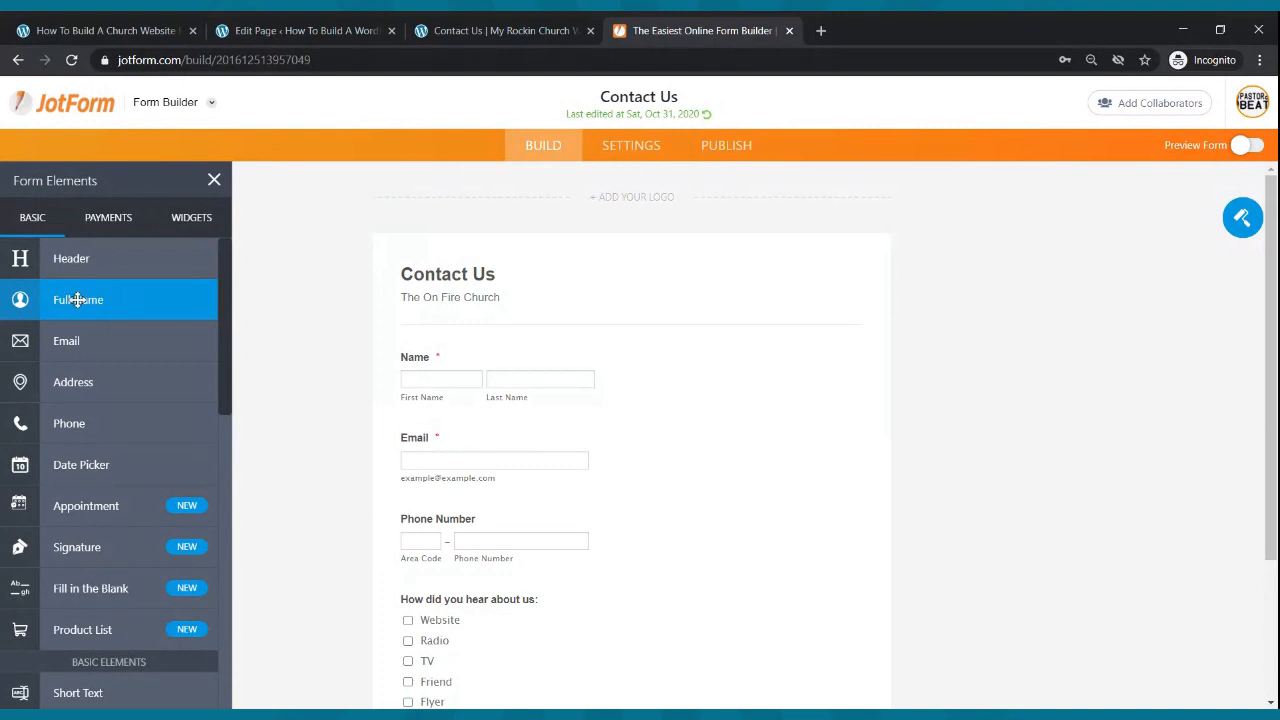
drag(89, 299, 520, 343)
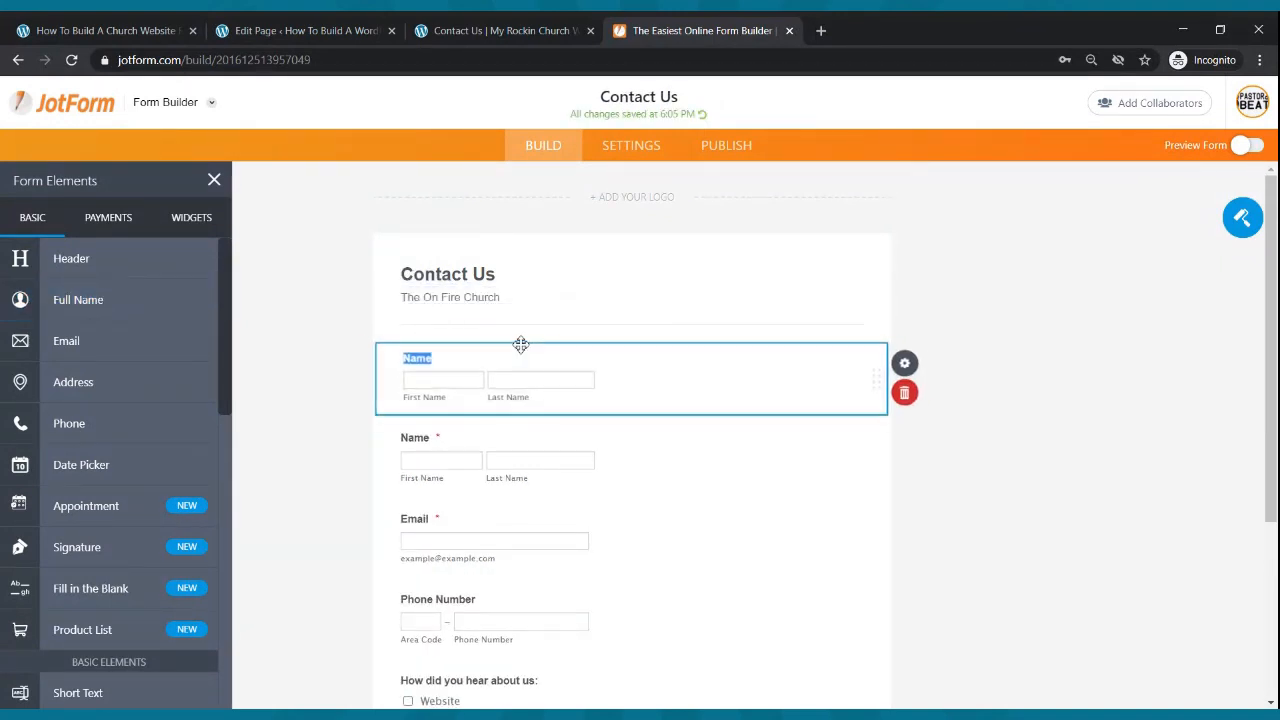
click(922, 394)
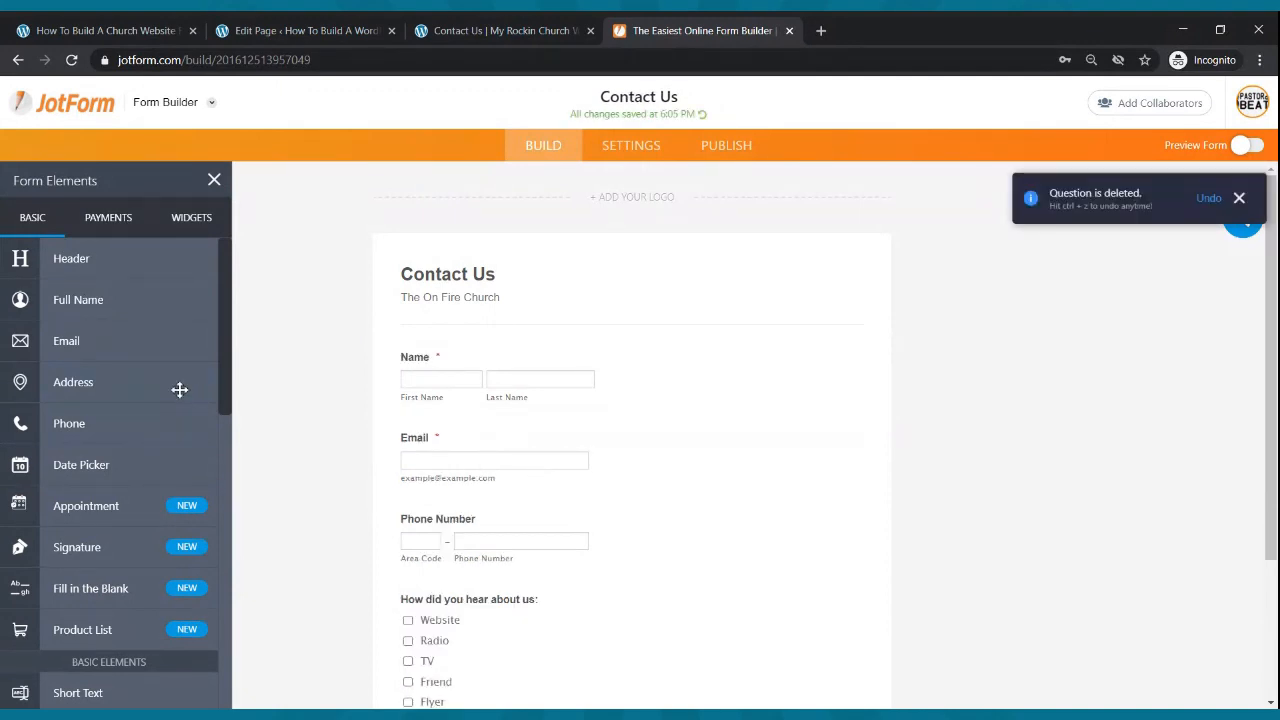
drag(72, 341, 514, 486)
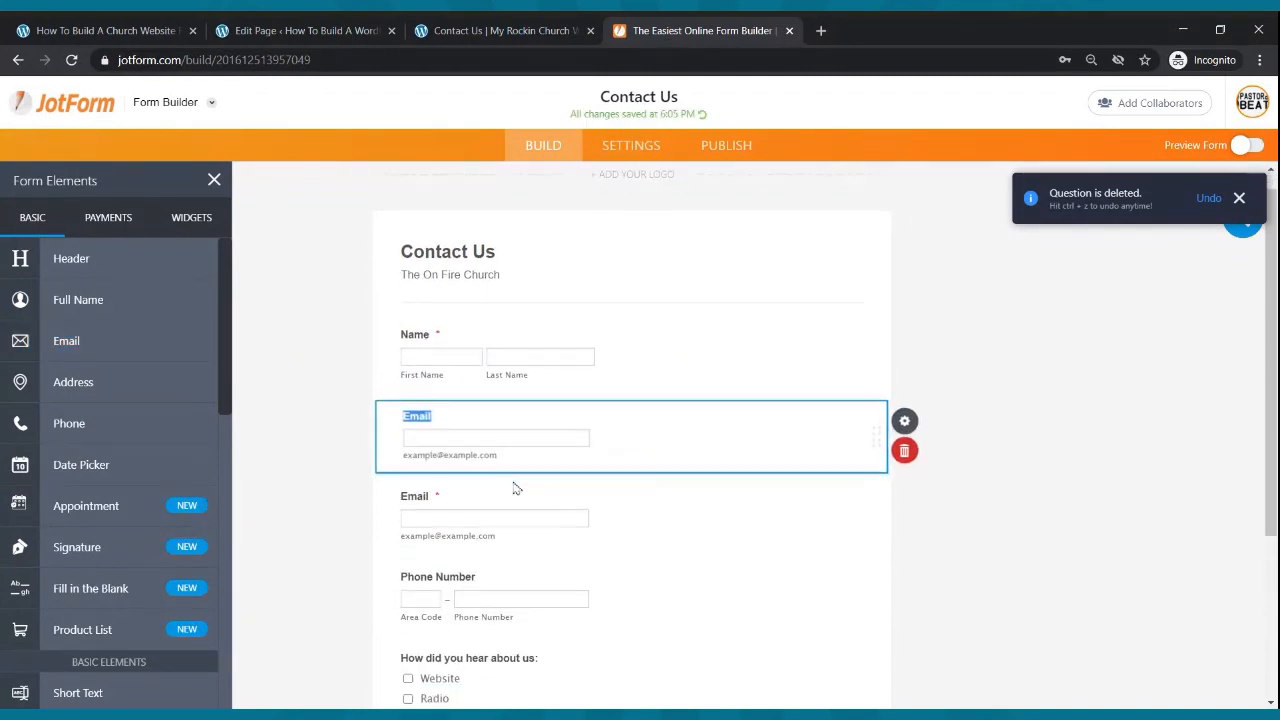
click(910, 451)
scroll(797, 443, down, 3)
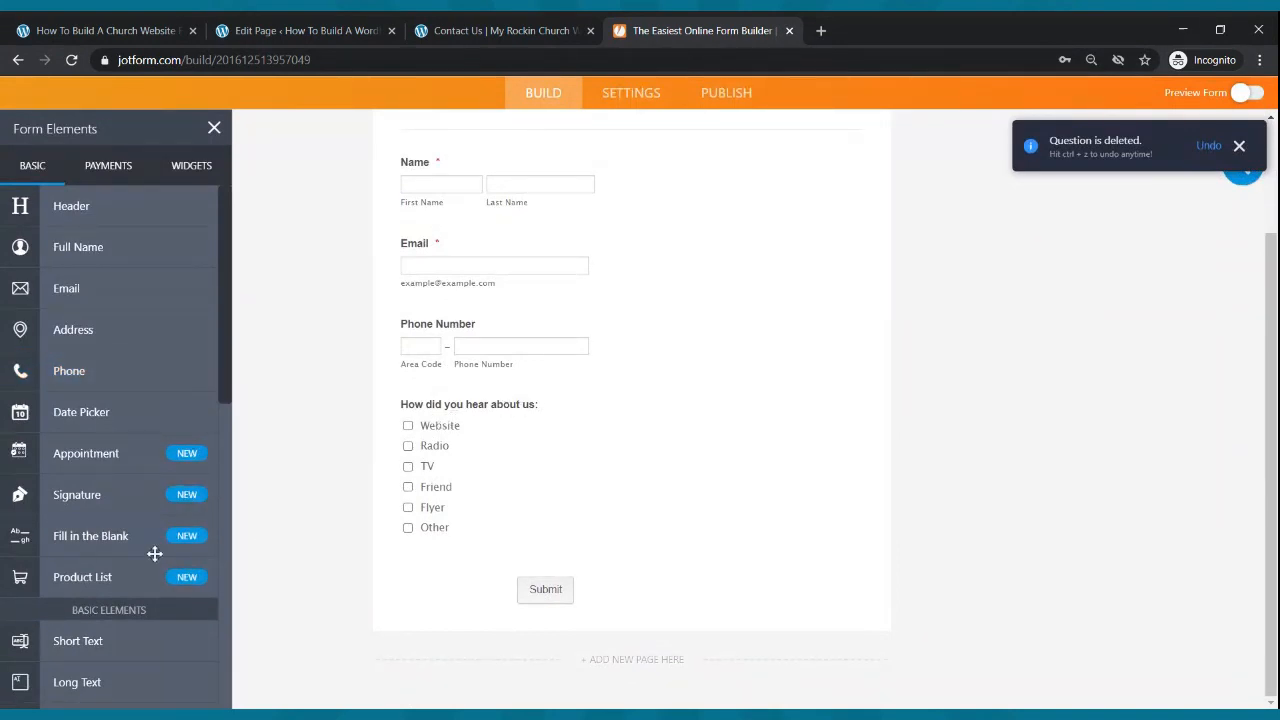
scroll(149, 517, down, 4)
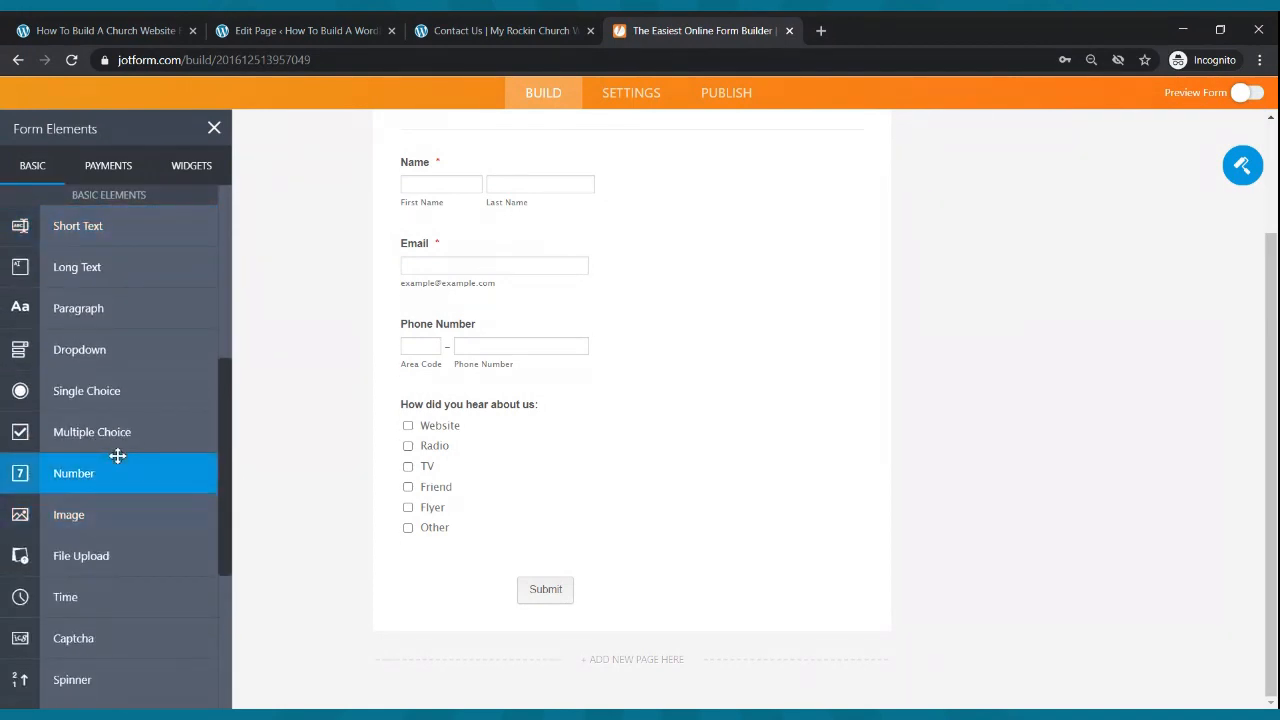
drag(103, 431, 445, 417)
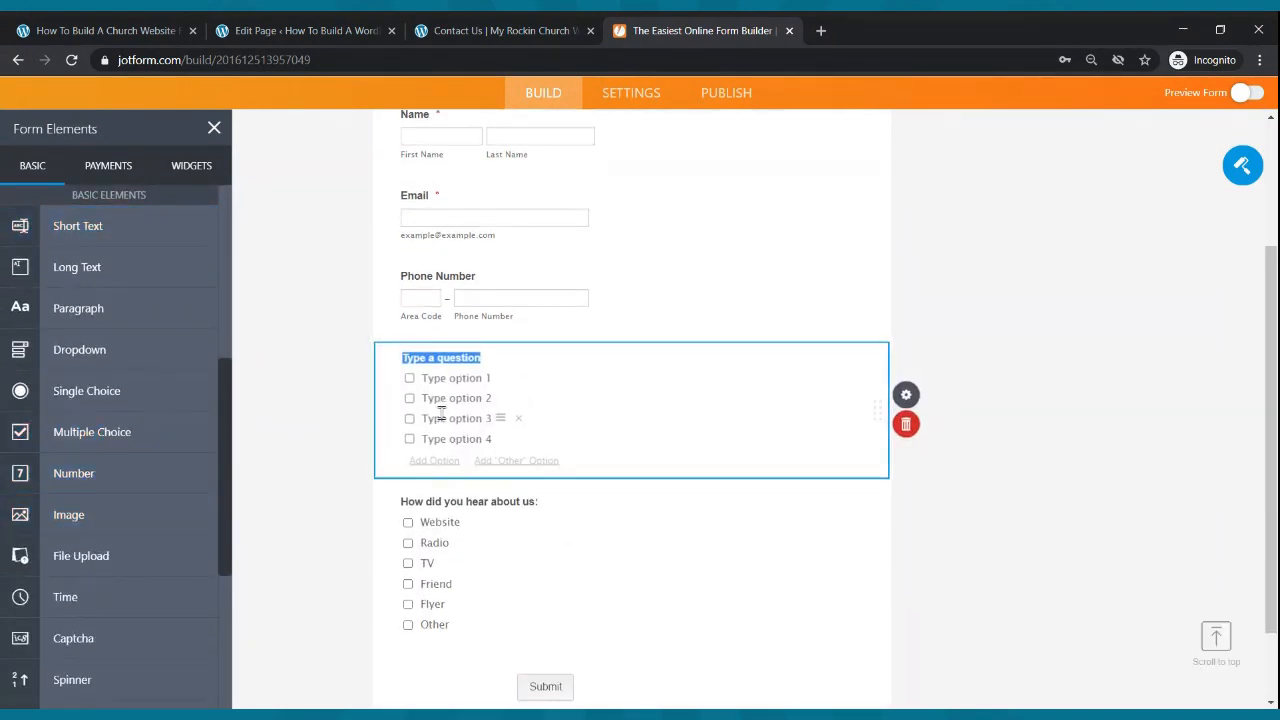
text(How did you hear about us:)
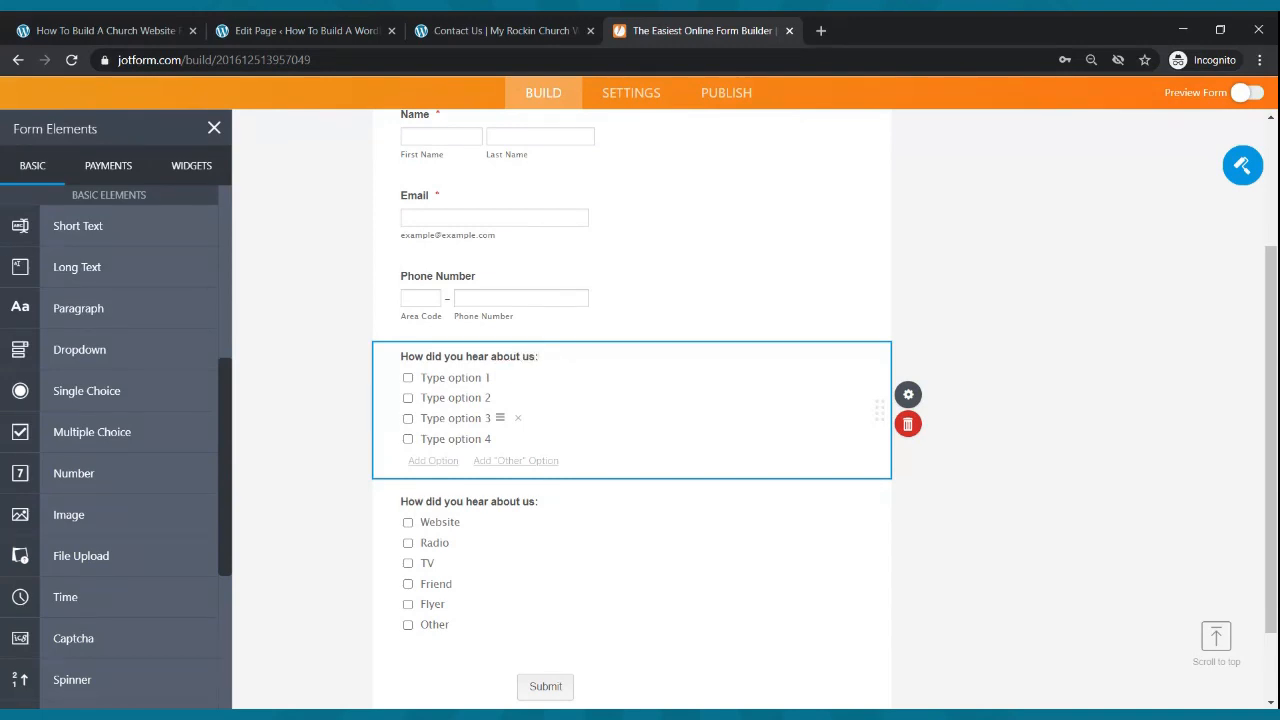
click(464, 377)
text(Flyer)
click(452, 397)
text(Radio)
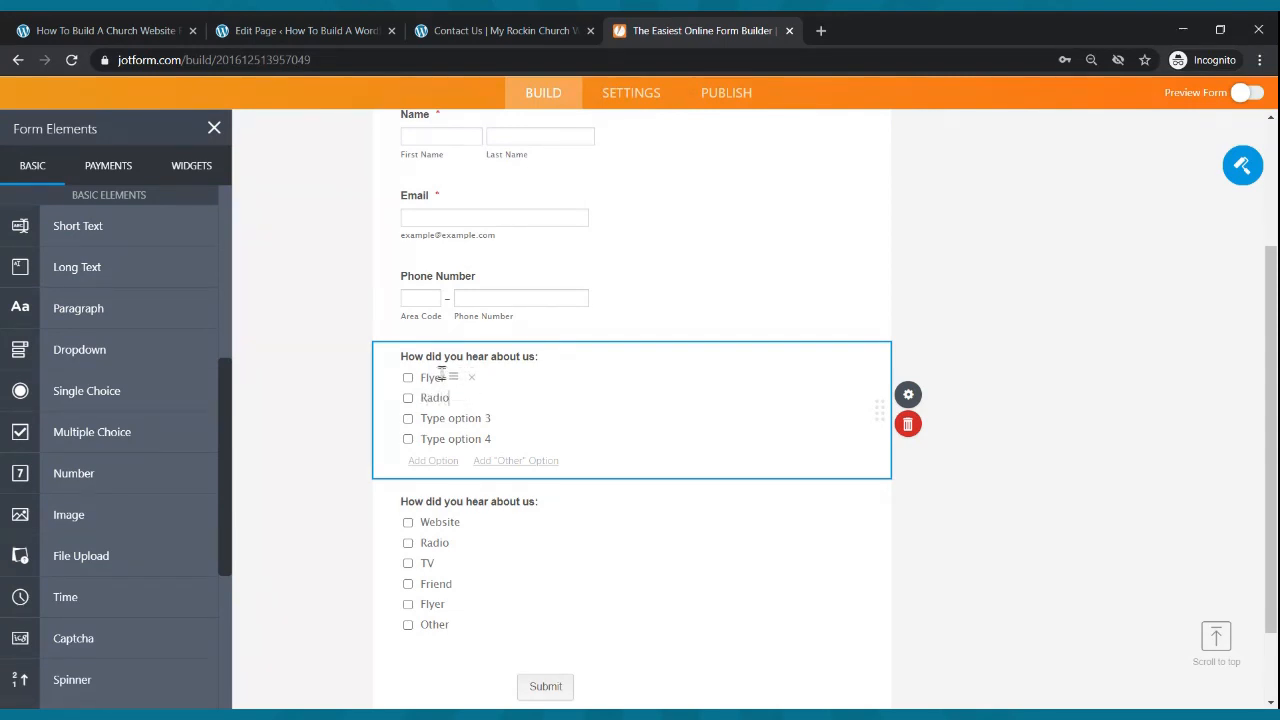
click(469, 418)
text(Friend)
click(440, 438)
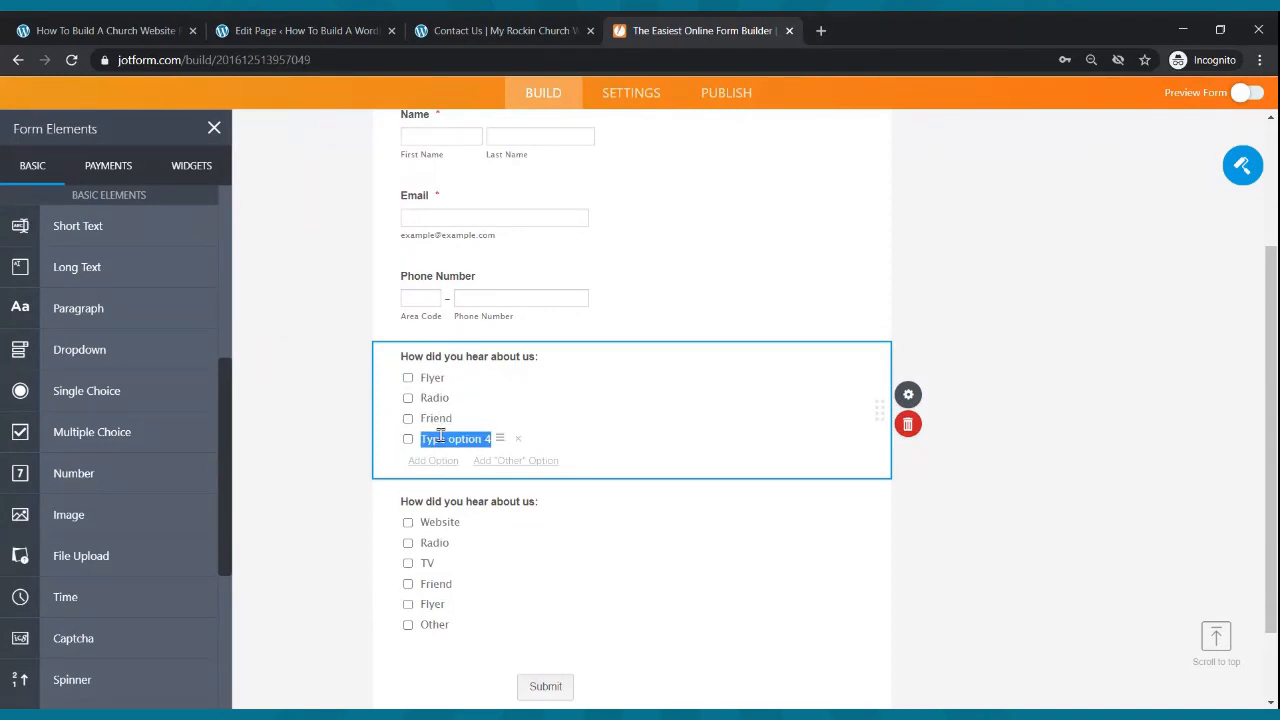
text(TV)
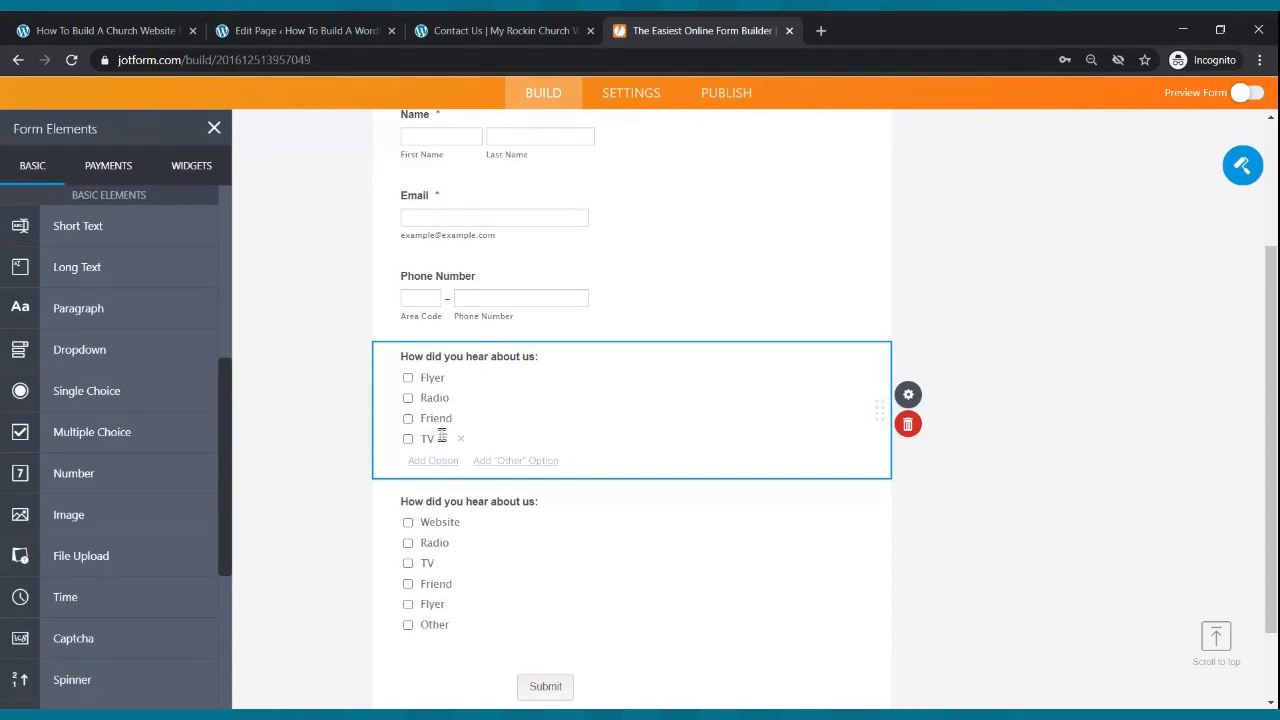
click(434, 461)
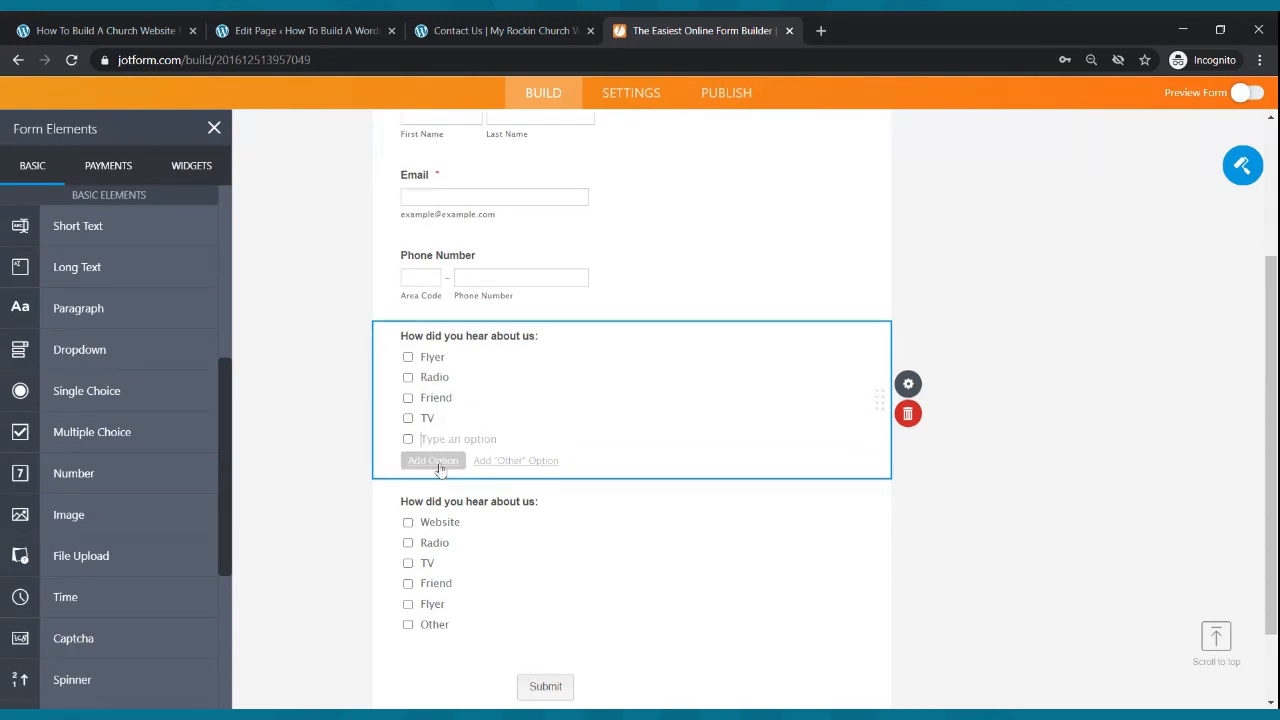
text(Other)
click(1114, 528)
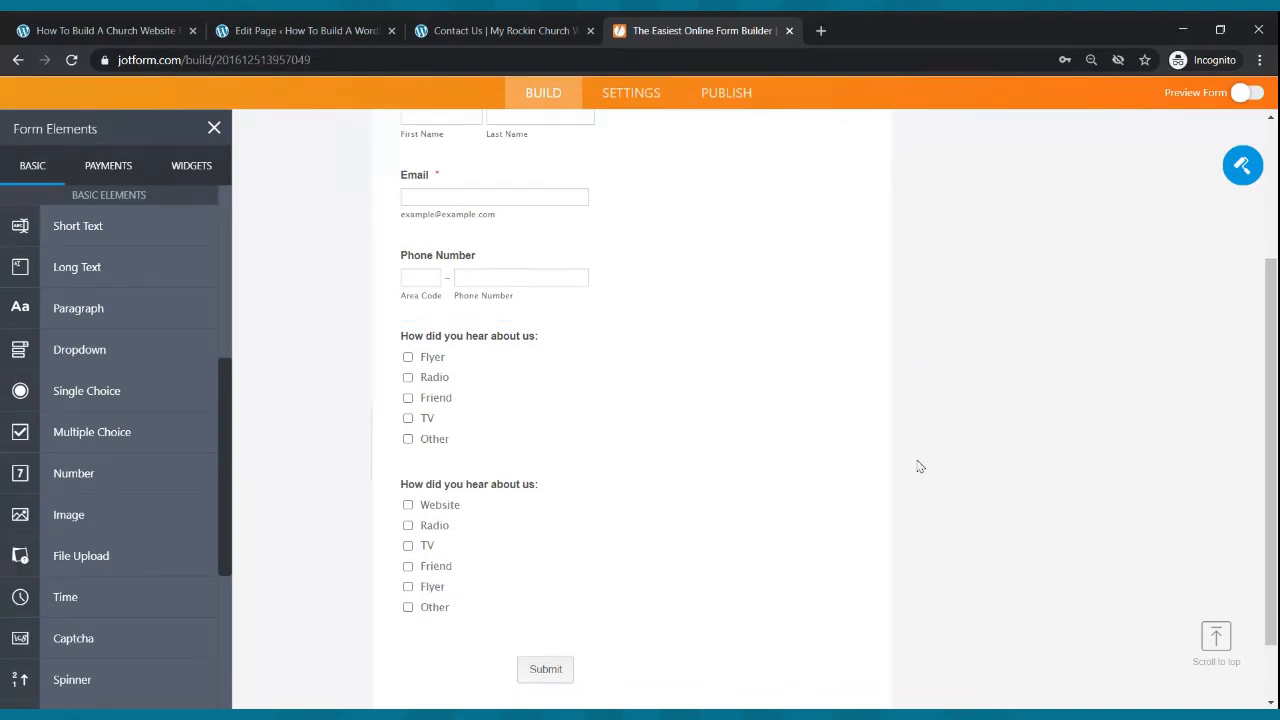
click(516, 398)
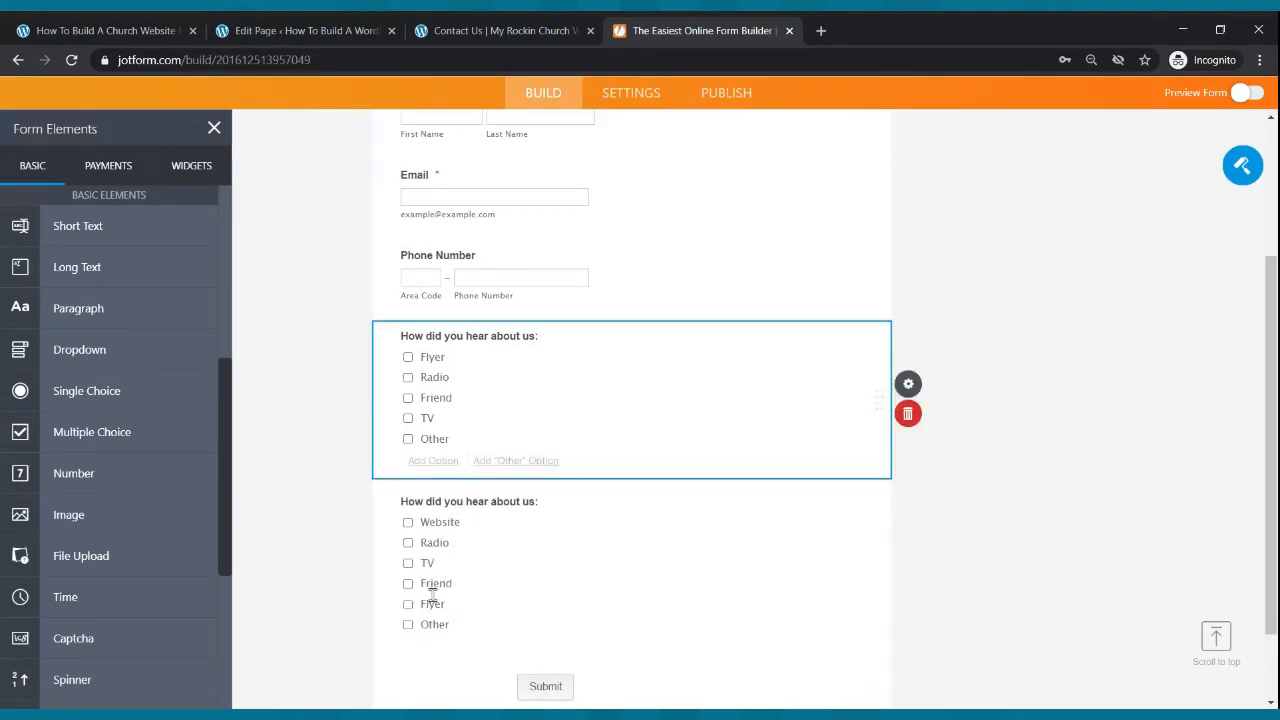
click(920, 414)
scroll(752, 468, up, 2)
scroll(755, 468, down, 3)
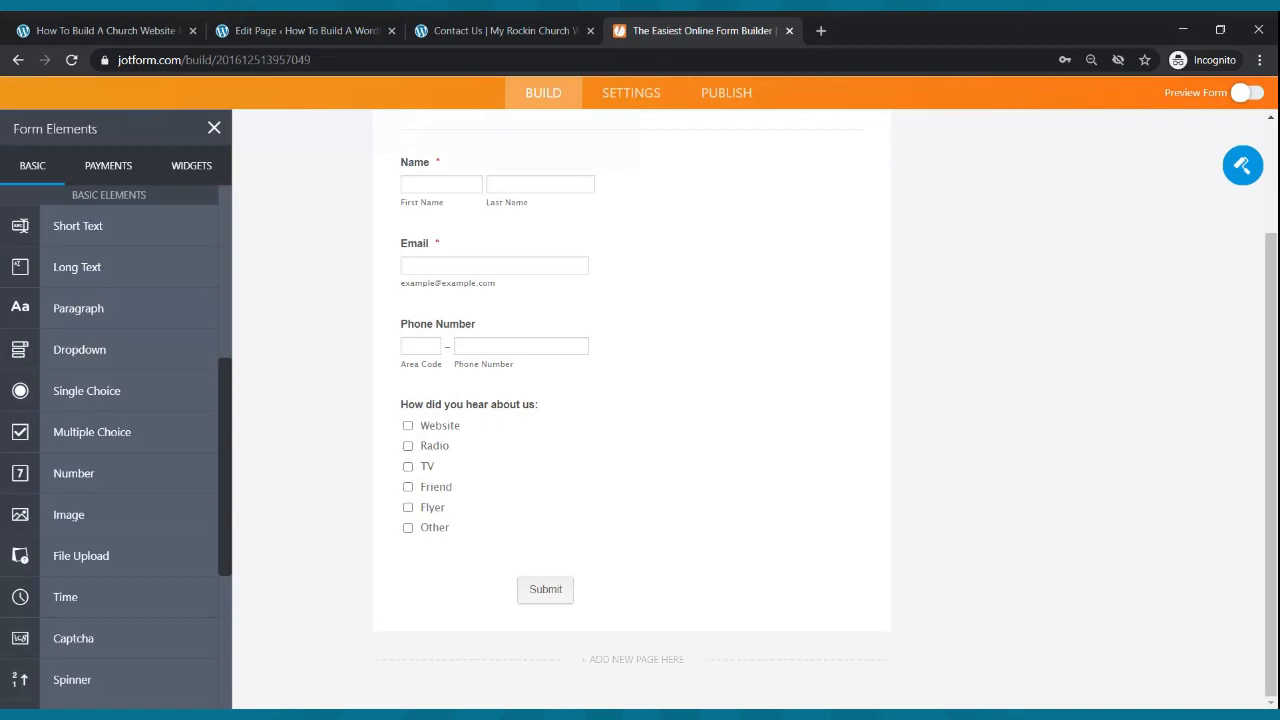
scroll(757, 466, up, 3)
scroll(760, 470, down, 3)
scroll(674, 466, up, 3)
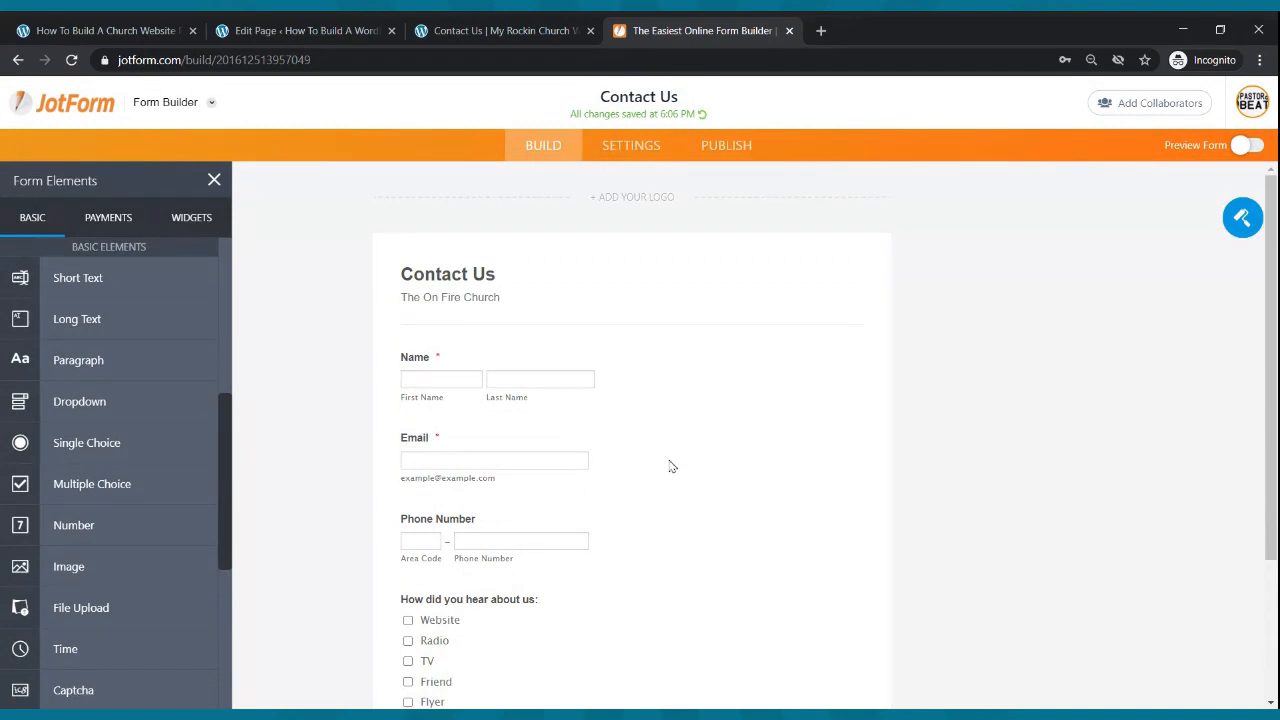
scroll(680, 443, down, 3)
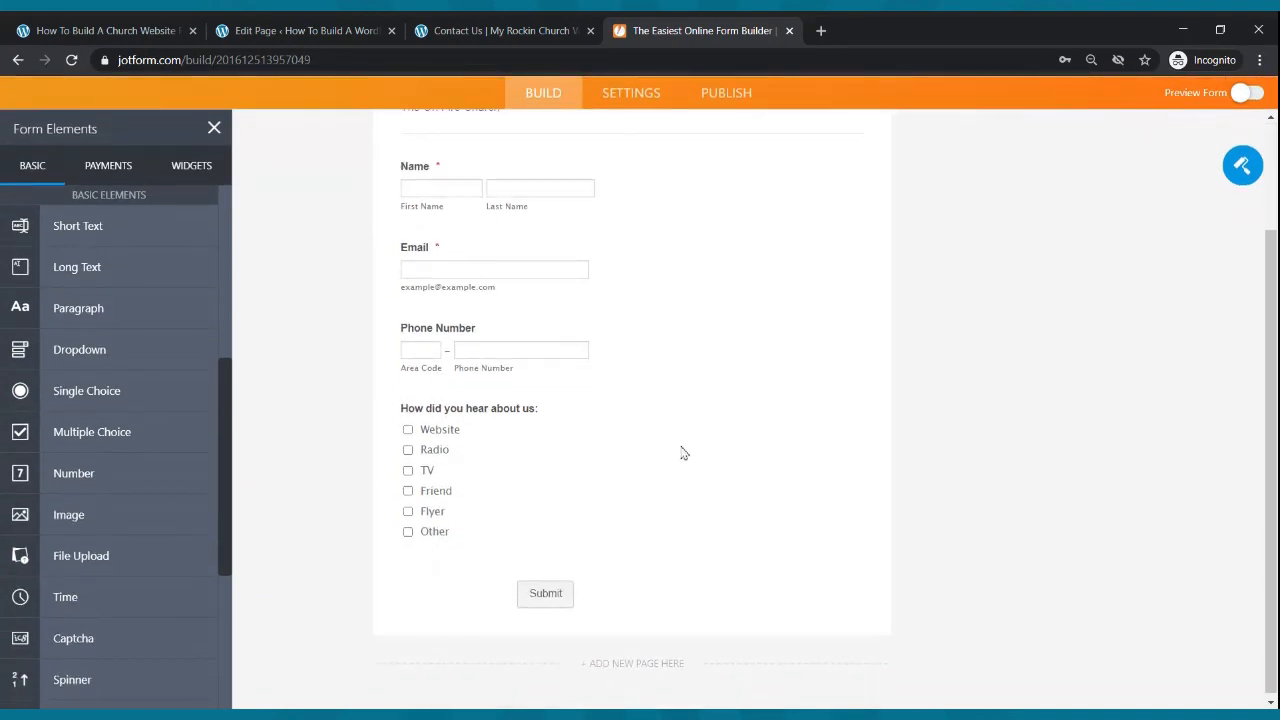
scroll(763, 480, up, 3)
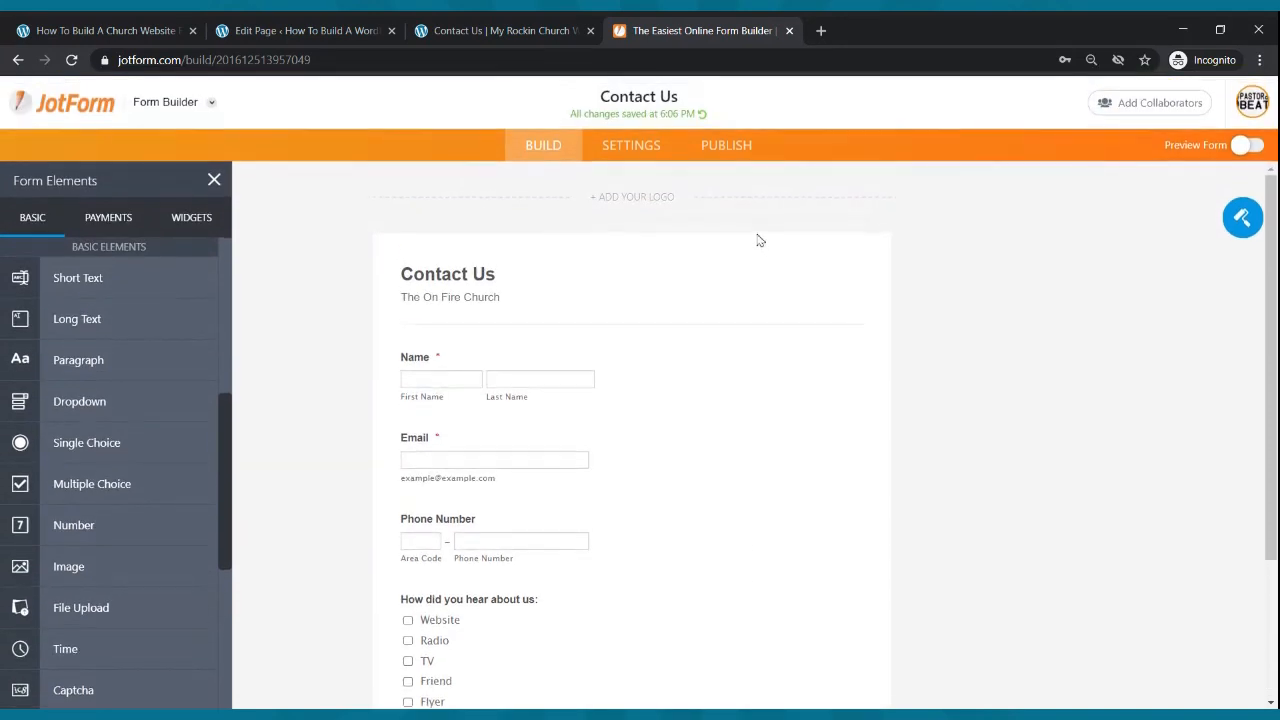
- Copy the Contact Us form's script code from Publish > Embed and return to the WordPress editor
click(725, 152)
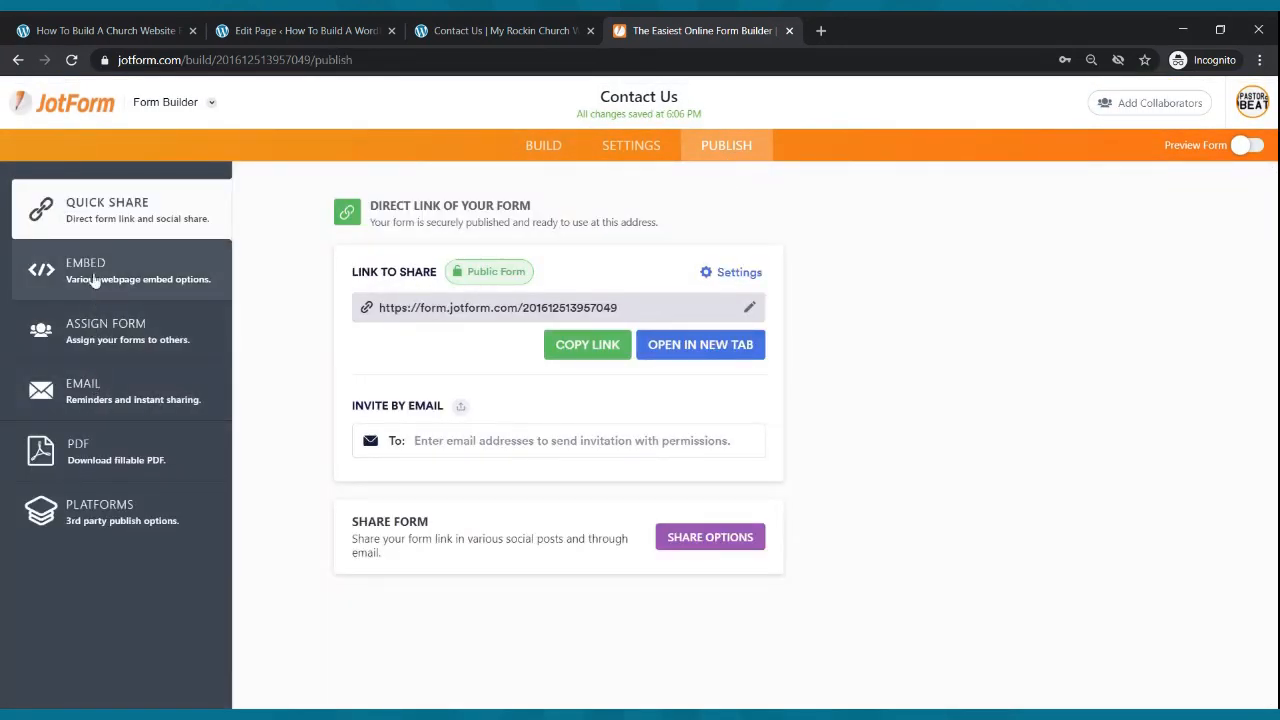
click(128, 278)
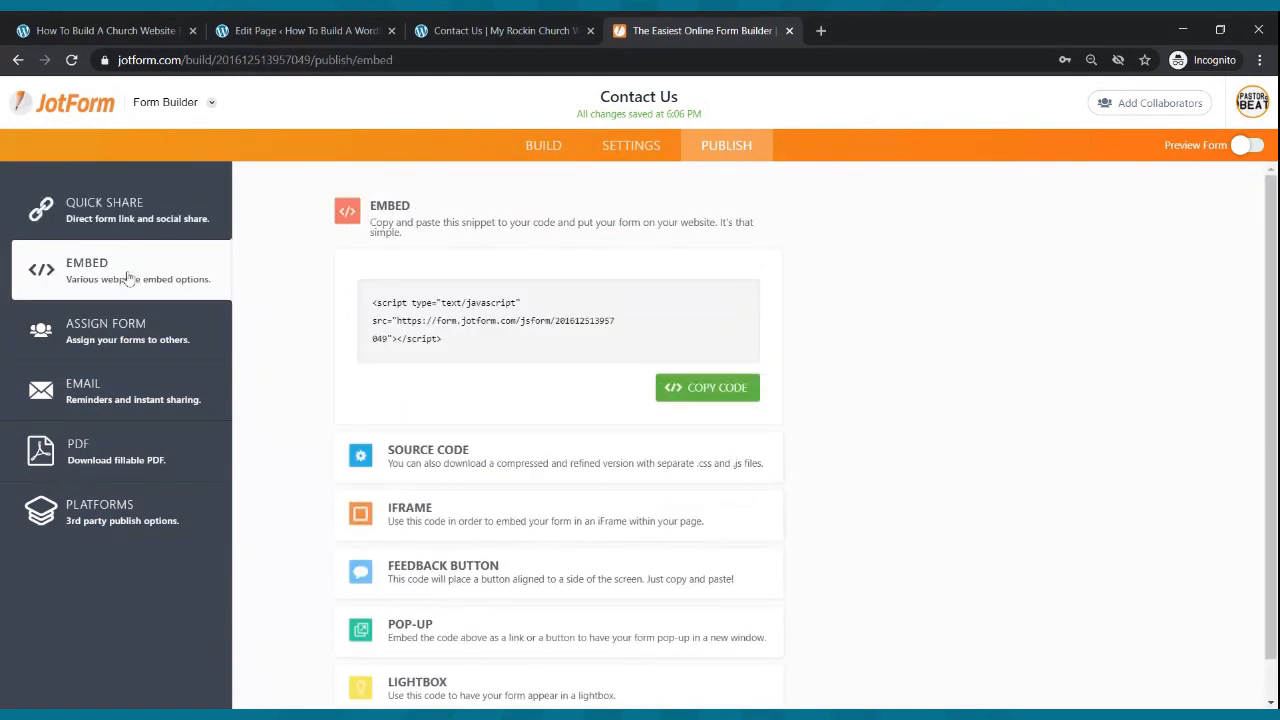
click(711, 395)
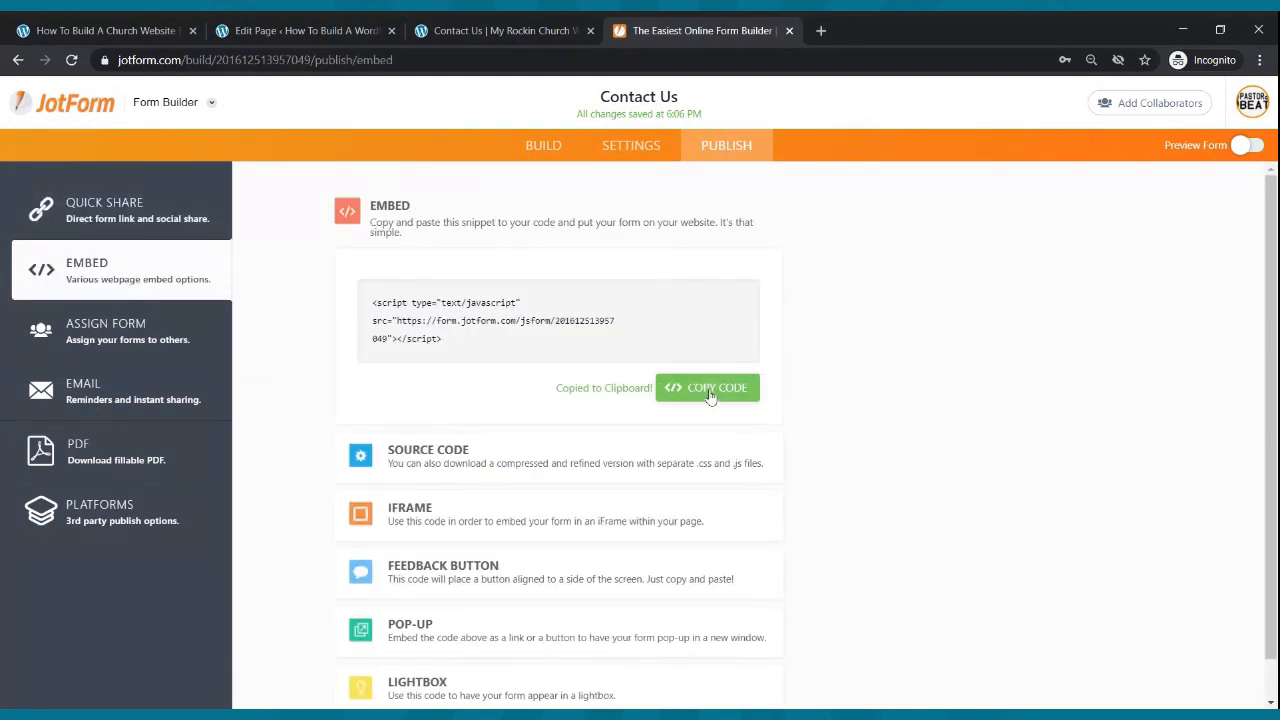
click(270, 34)
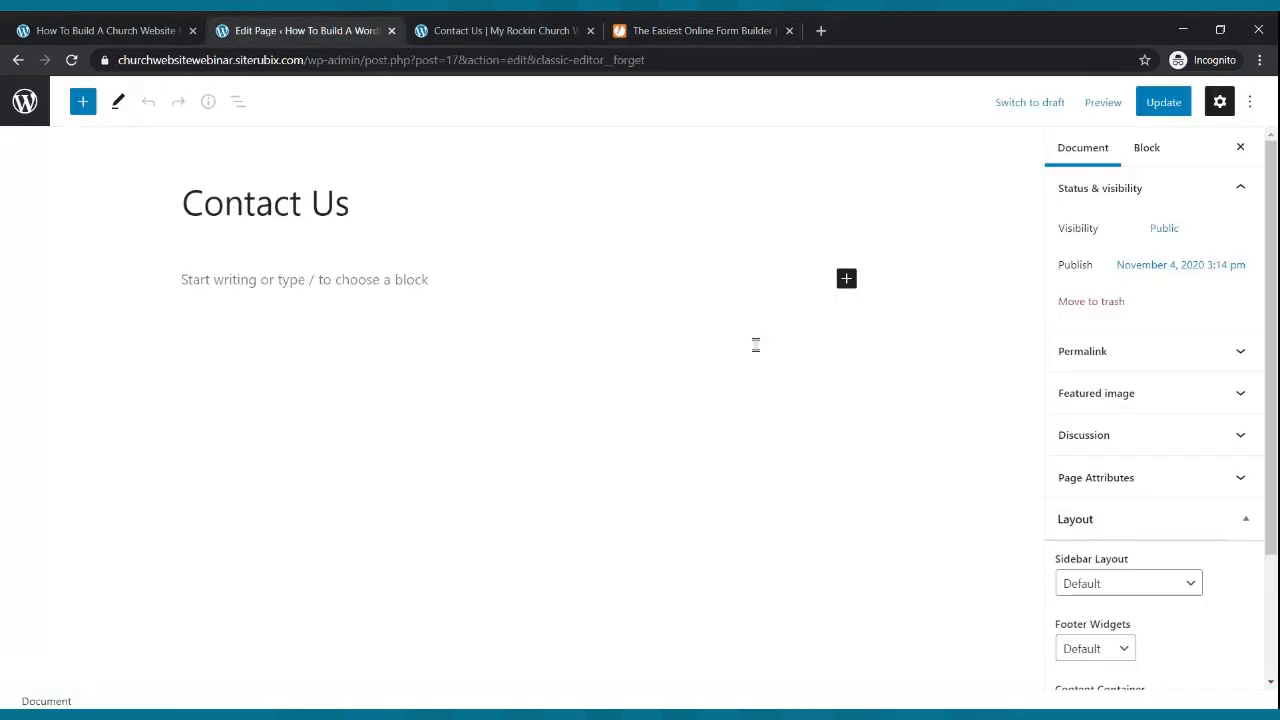
- Add a Custom HTML block below the title containing the JotForm embed code, and update the page
click(846, 280)
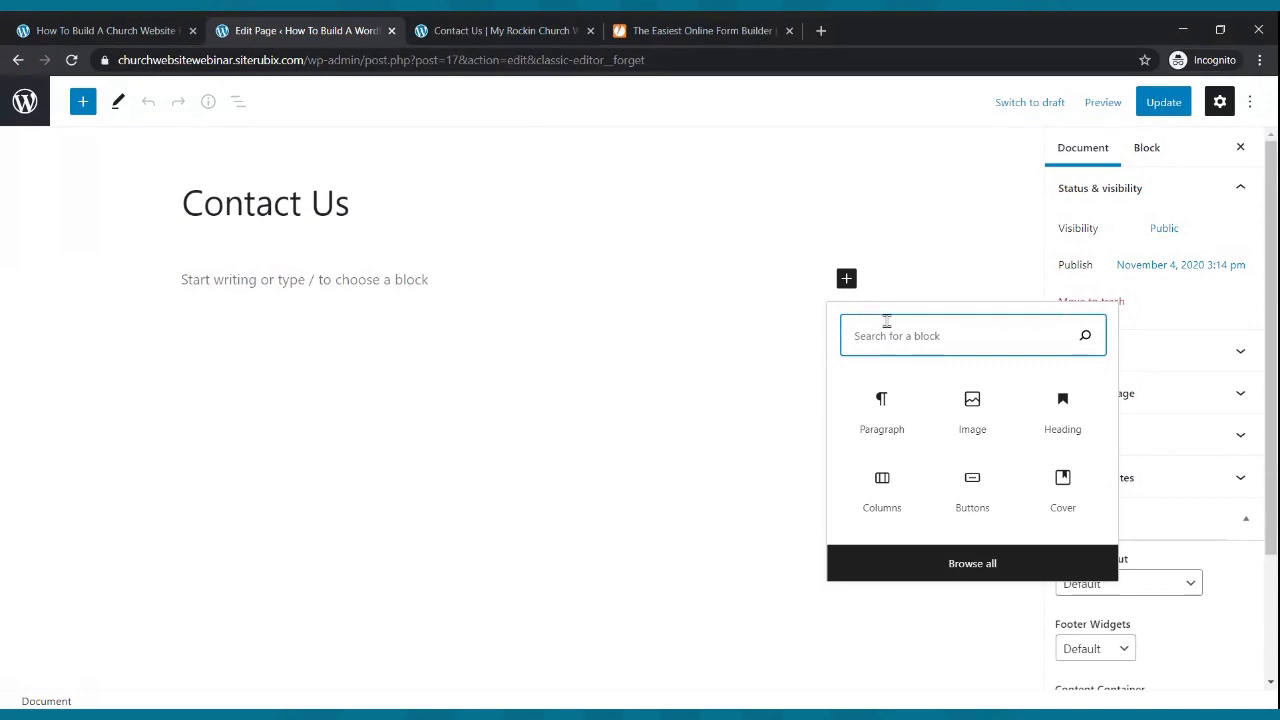
text(html)
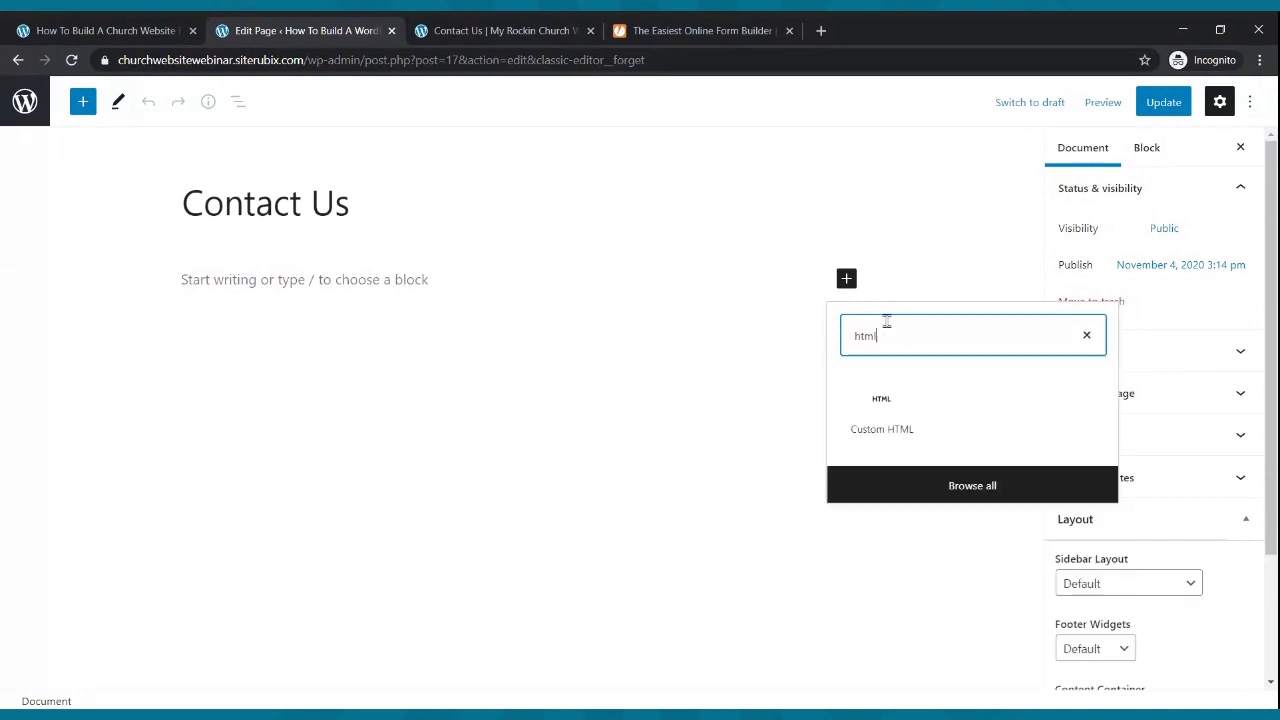
click(883, 415)
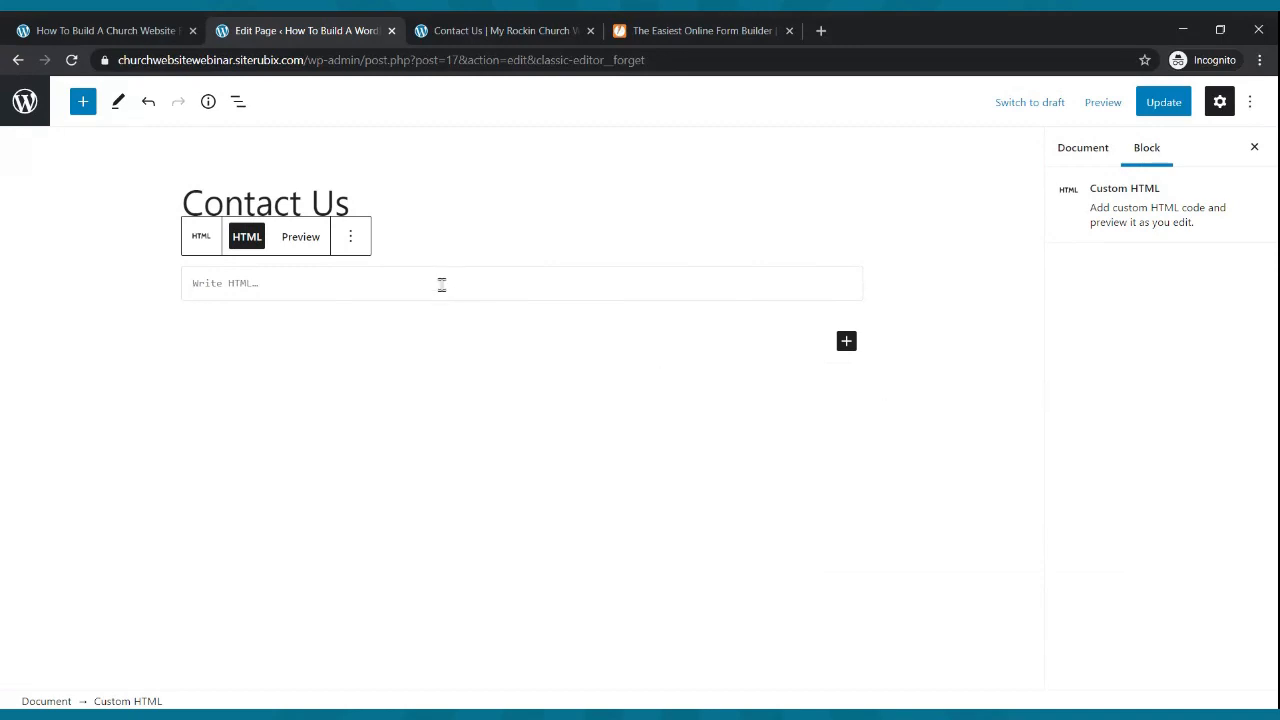
key(ctrl+v)
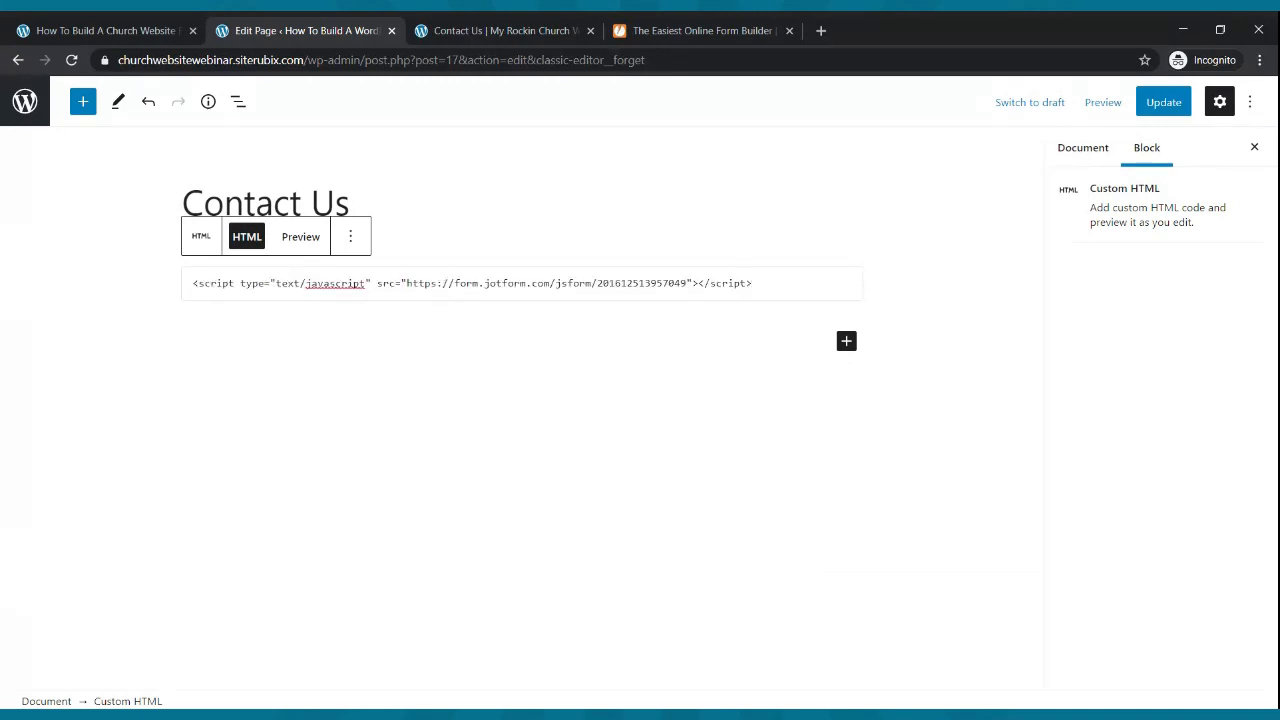
click(1163, 104)
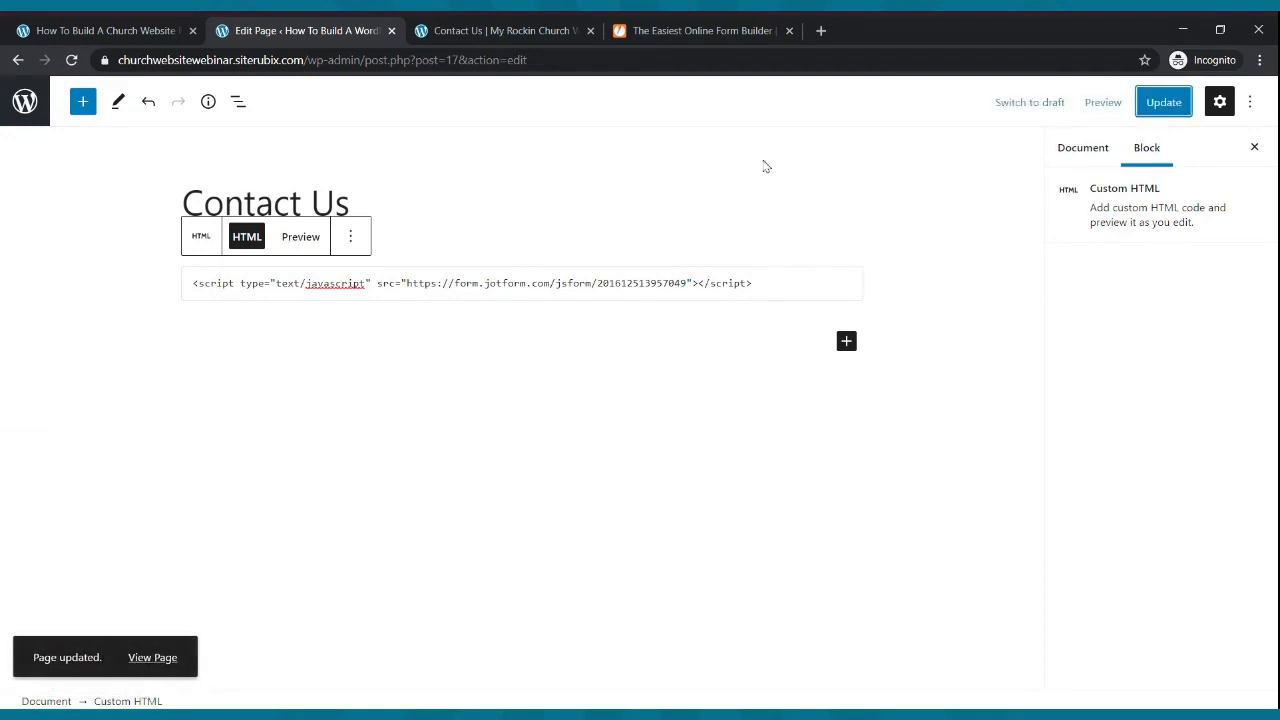
- Preview the updated Contact Us page in a new tab and scroll through the embedded form
click(534, 31)
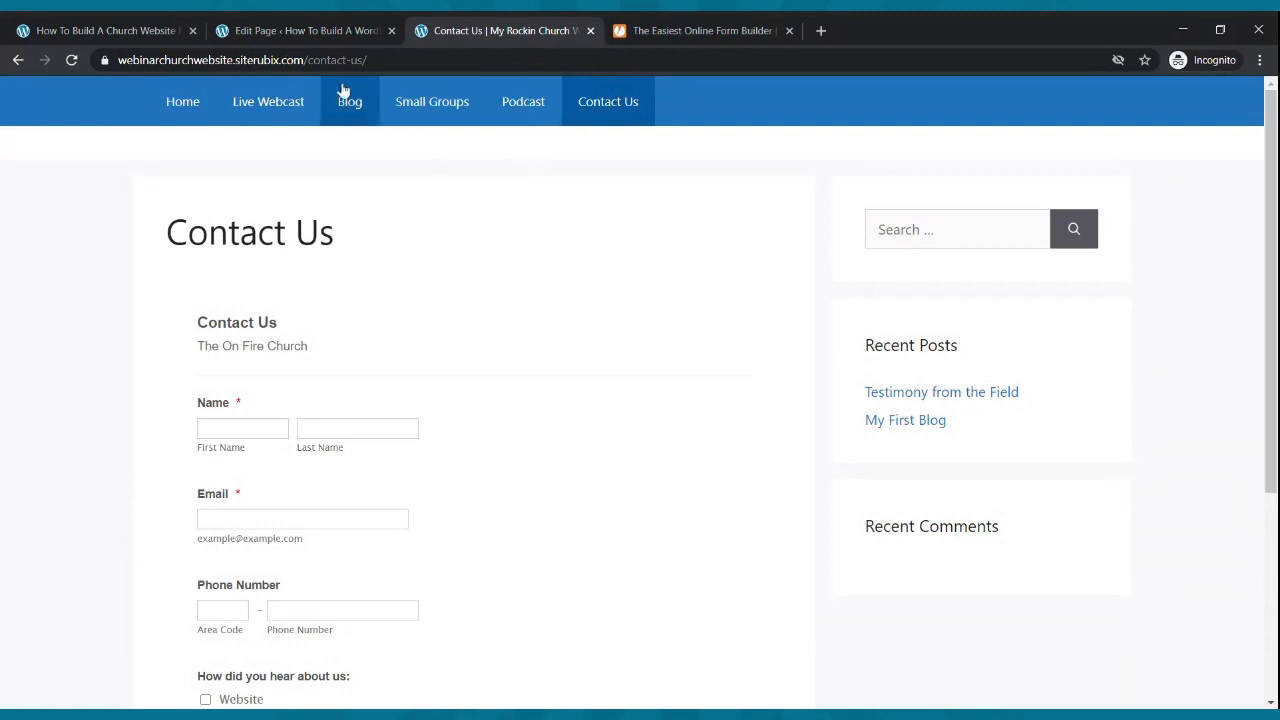
click(347, 31)
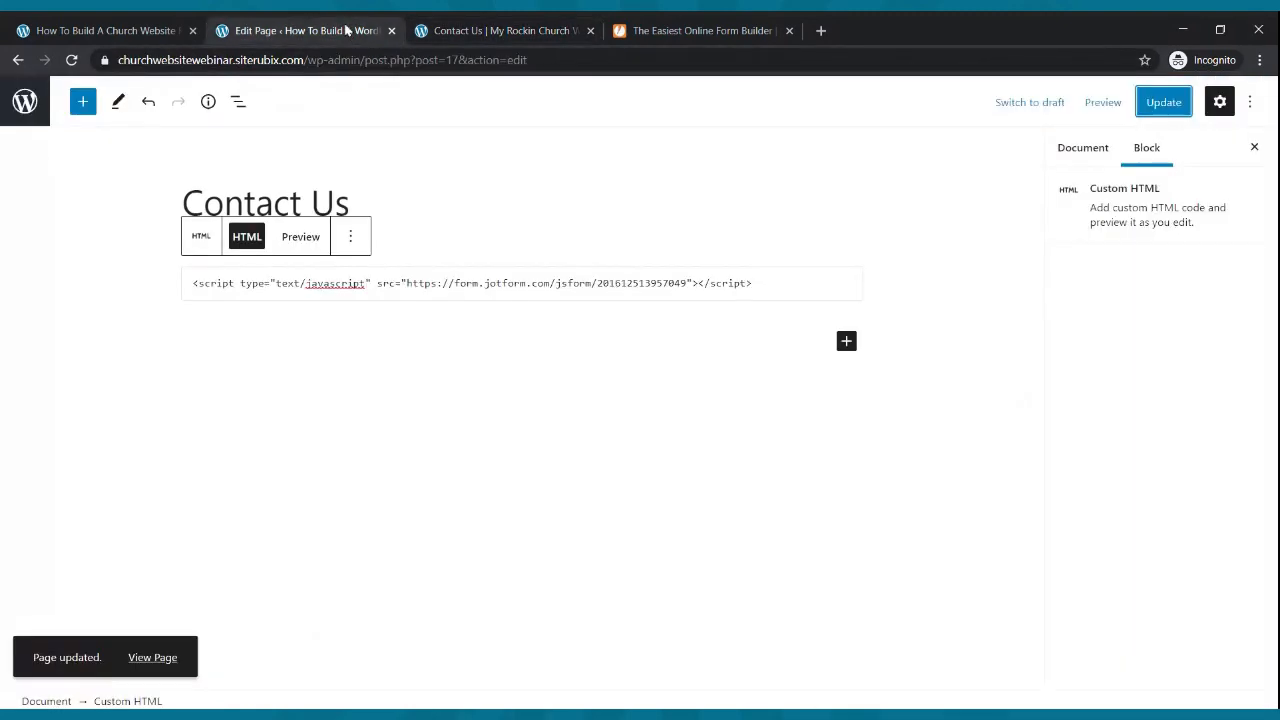
click(1102, 102)
click(1050, 254)
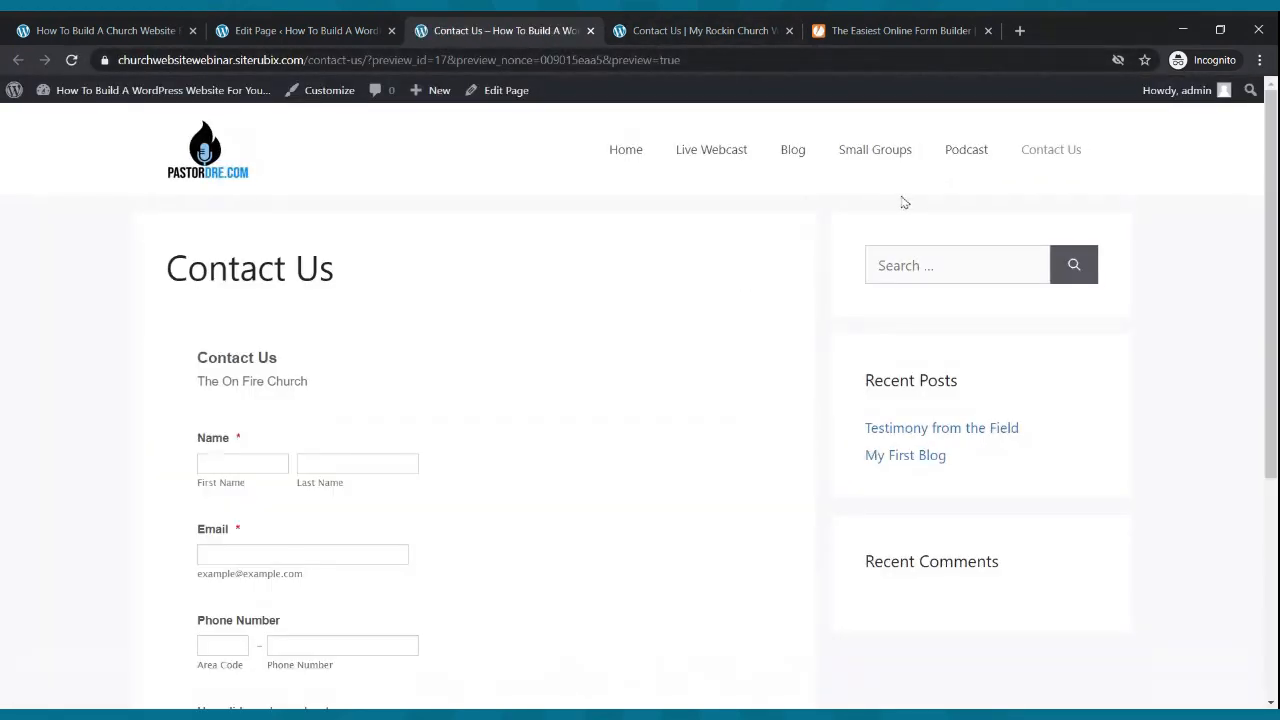
scroll(904, 203, down, 4)
scroll(906, 203, up, 4)
- Check the form on the published Contact Us page, then move to the other church site
click(1041, 155)
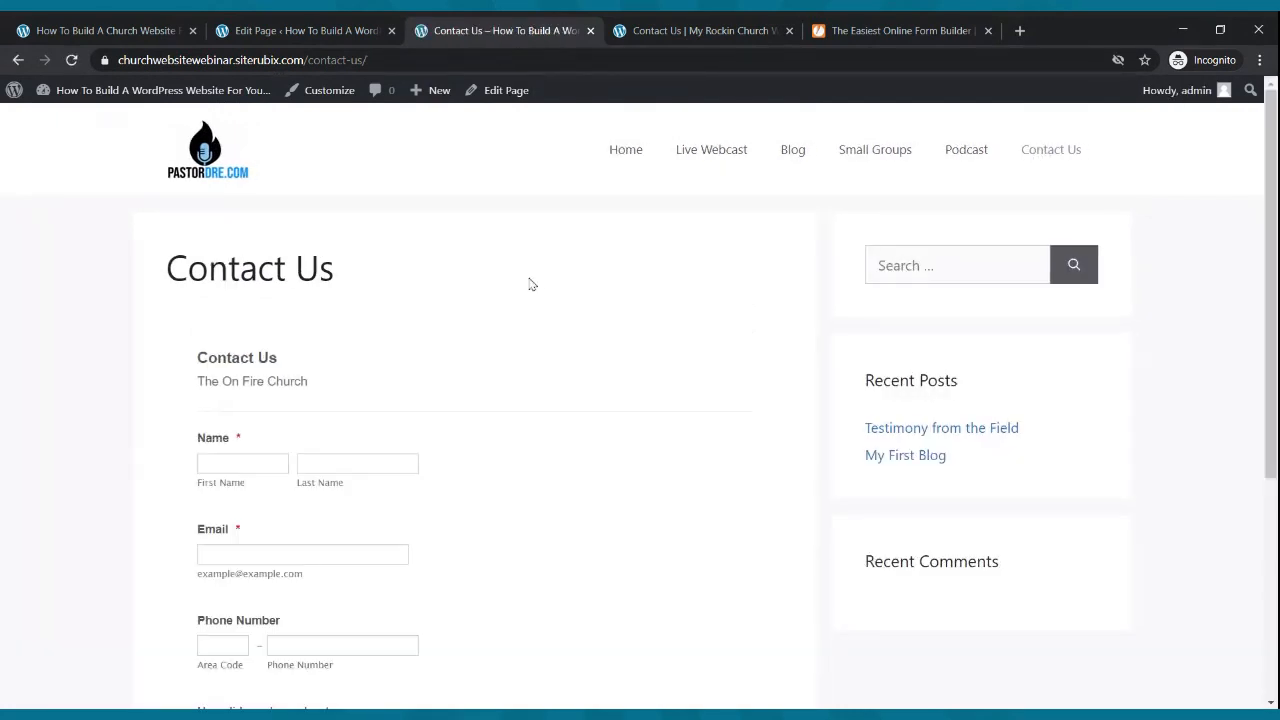
scroll(529, 283, down, 3)
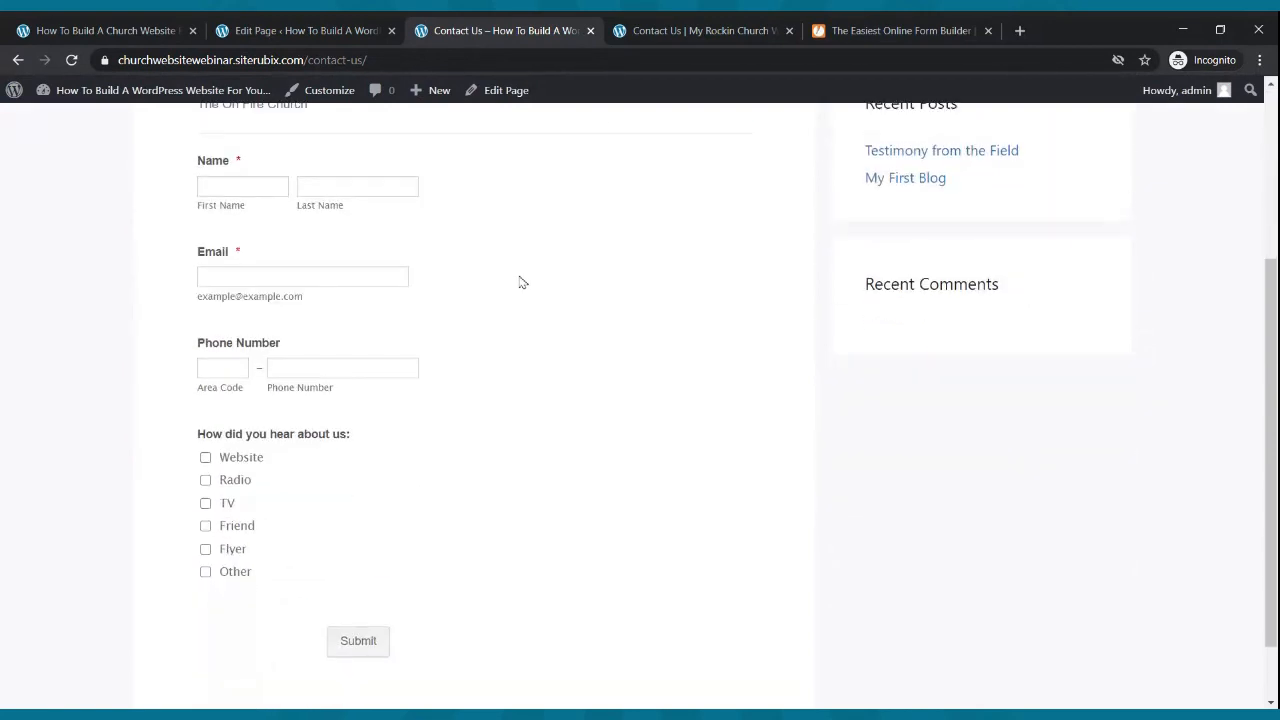
scroll(521, 283, up, 3)
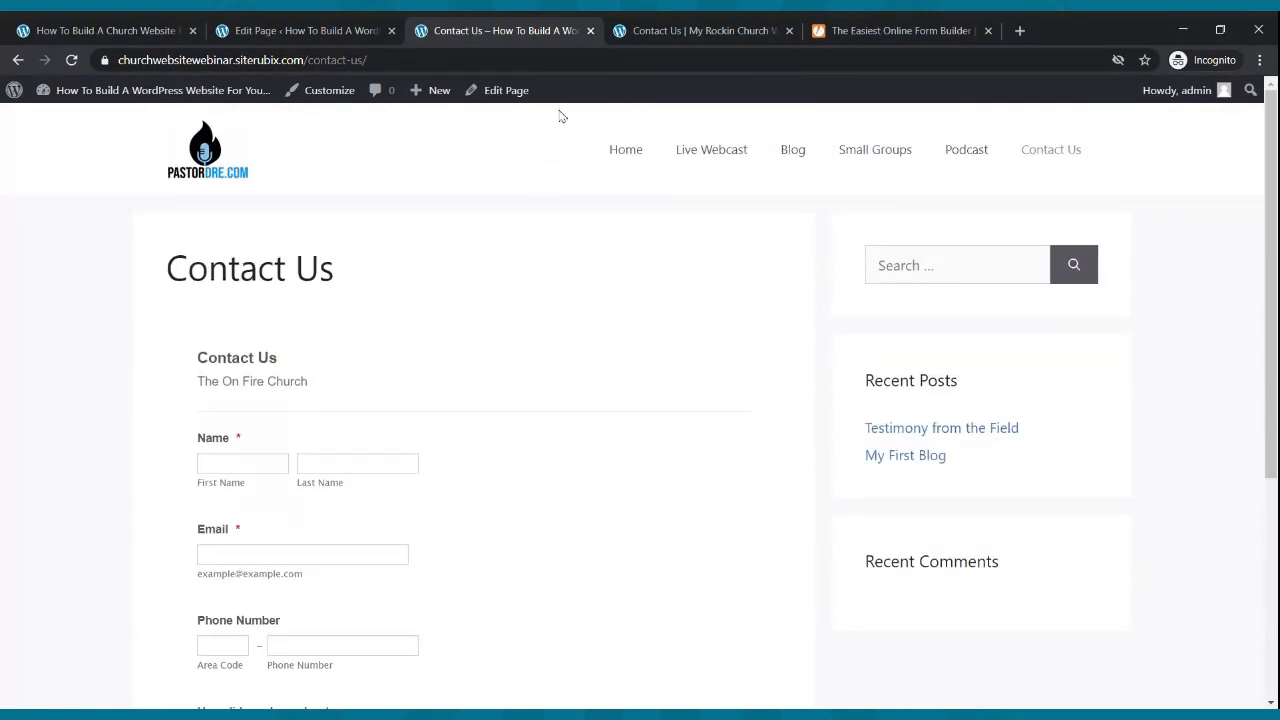
click(701, 31)
- Compare the other church site's home page with the On Fire Church home page
click(180, 102)
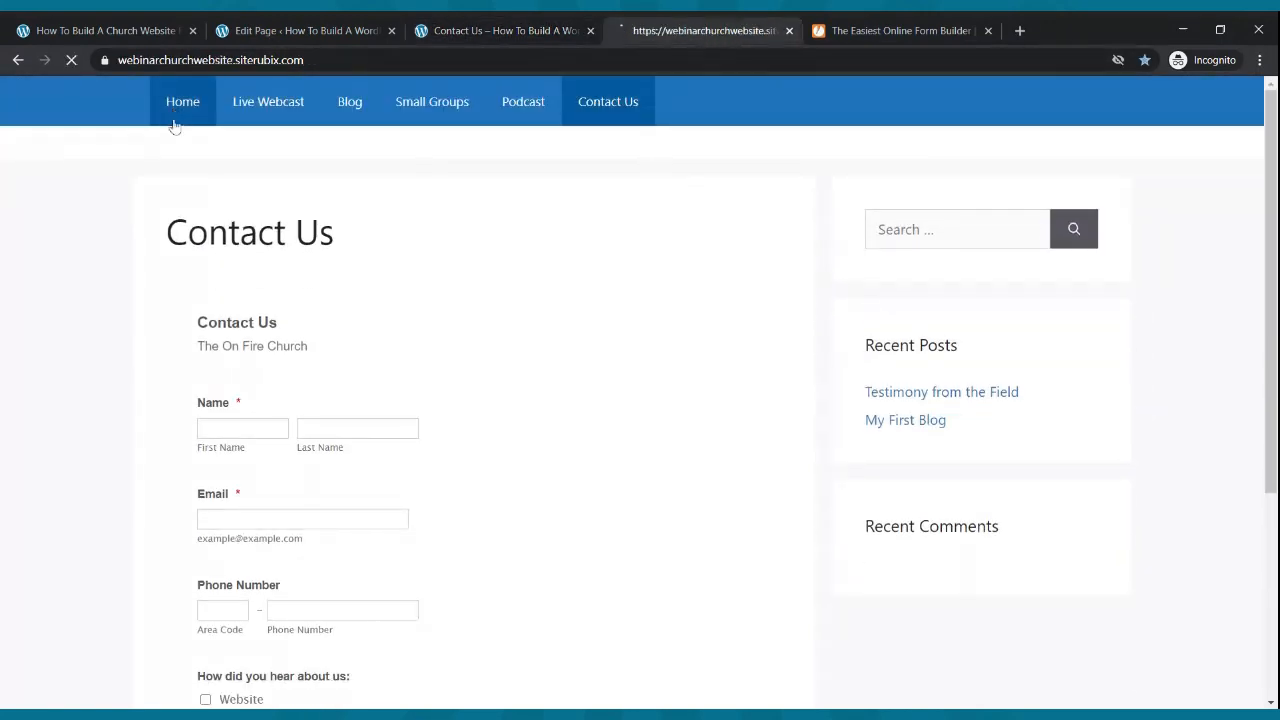
click(438, 30)
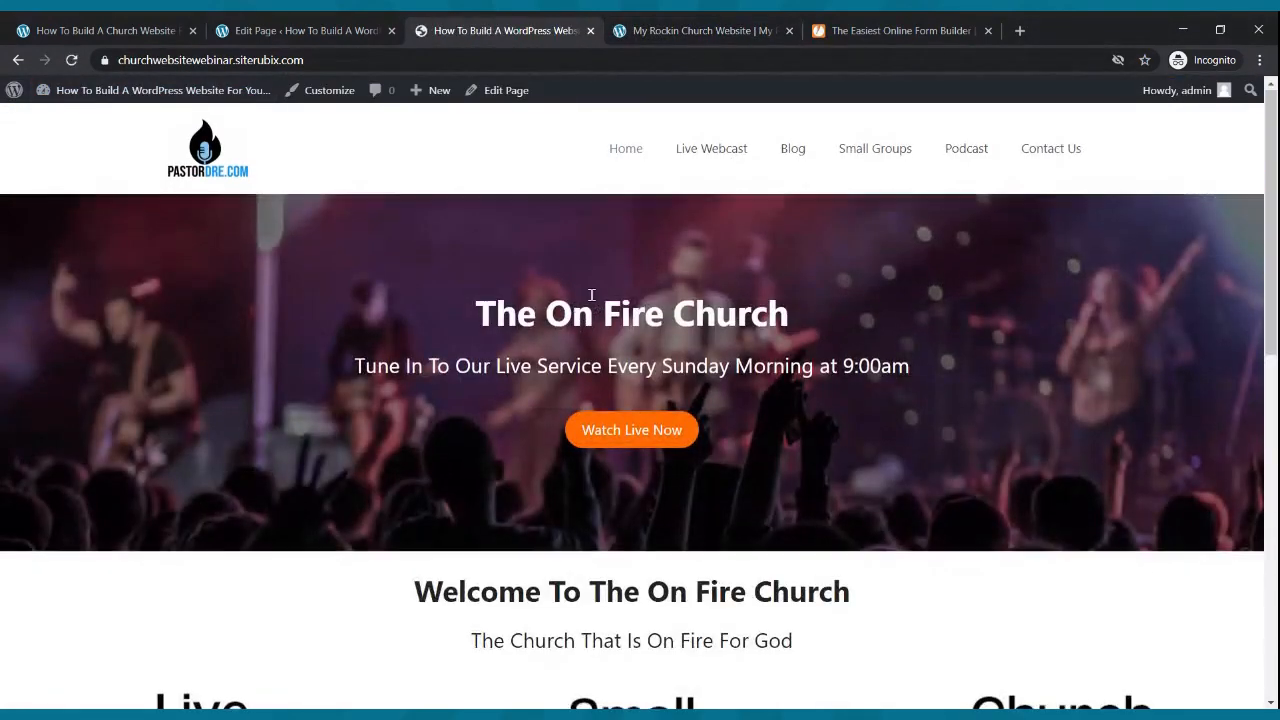
scroll(592, 293, down, 6)
scroll(592, 293, down, 3)
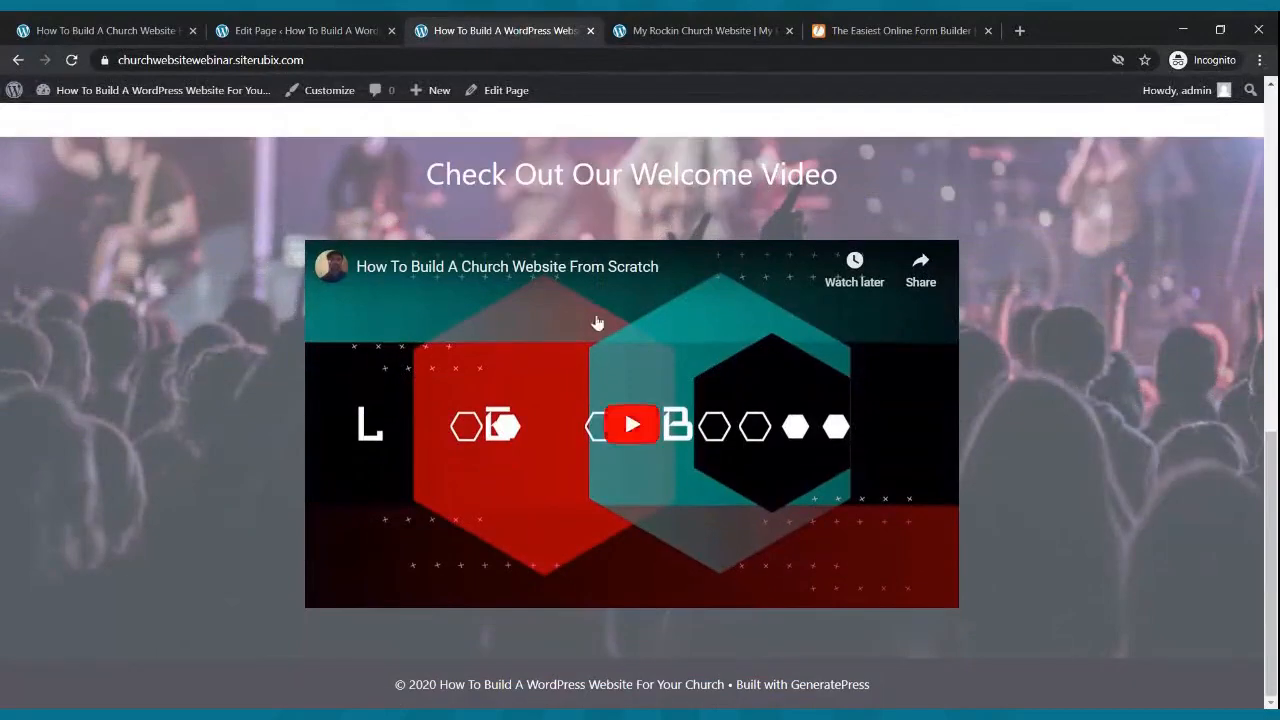
scroll(631, 228, up, 10)
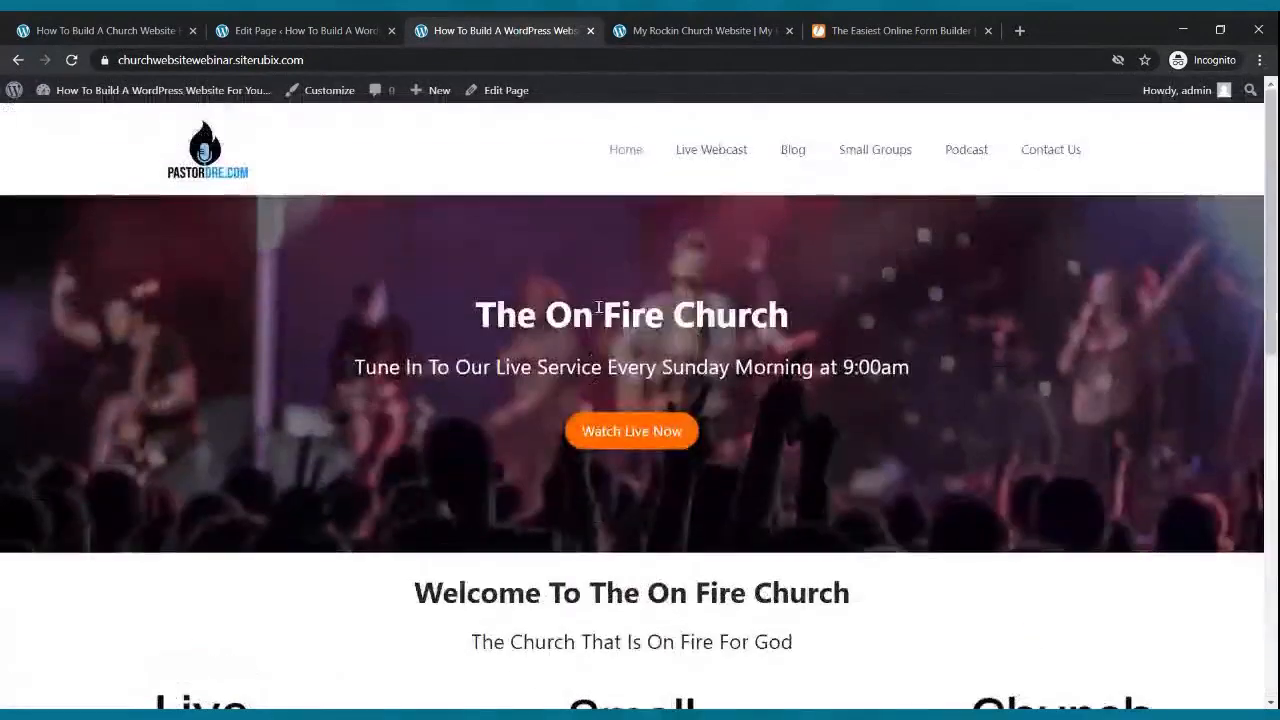
click(680, 30)
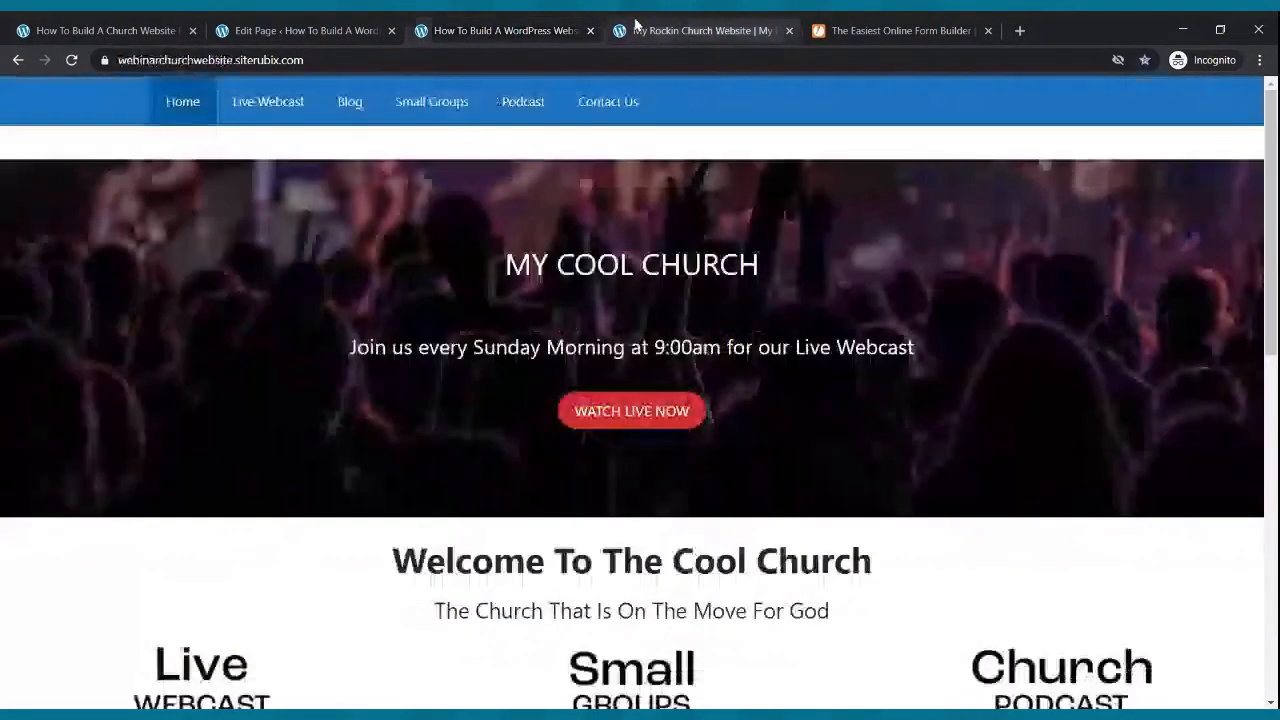
click(525, 28)
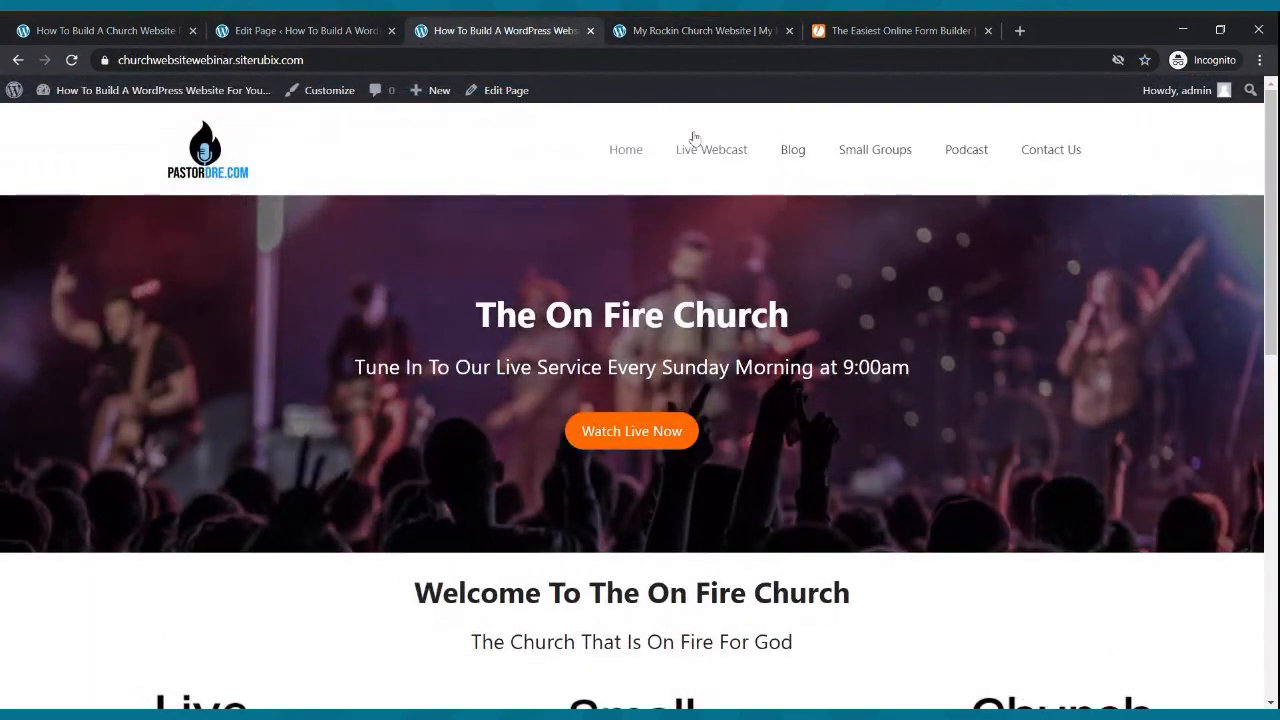
- Browse the site's Live Webcast, Blog and Small Groups pages
click(677, 160)
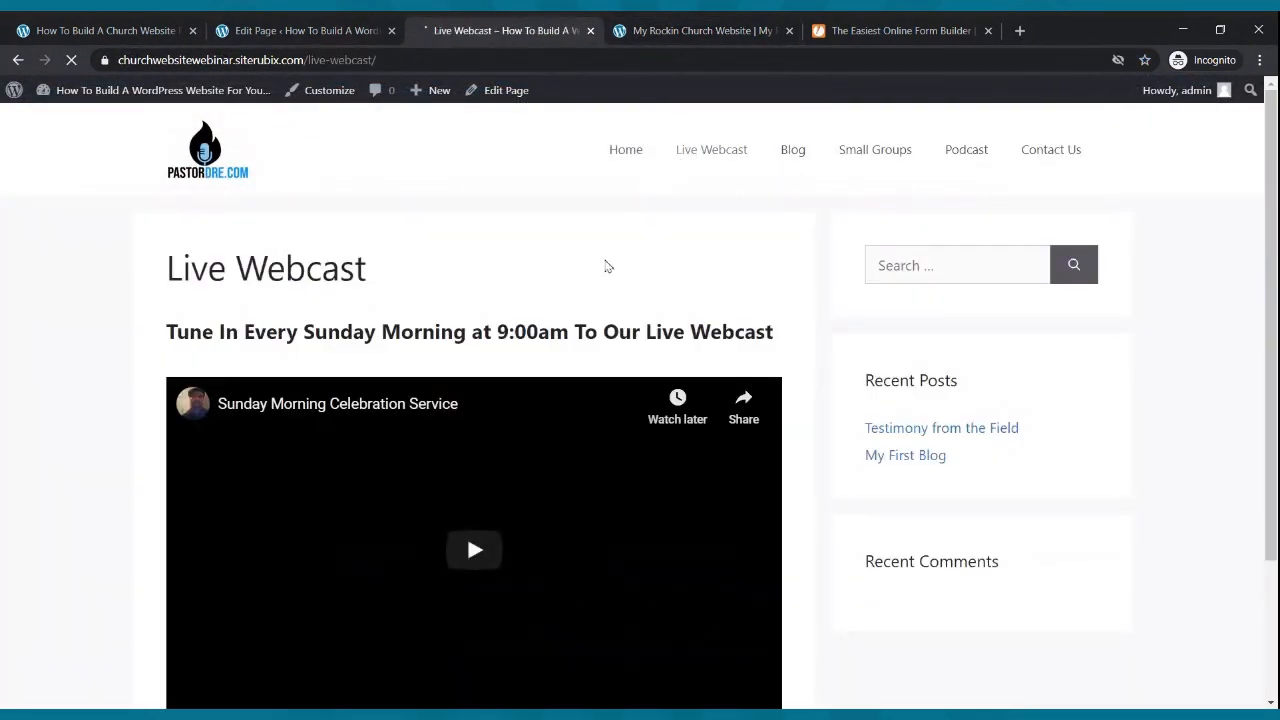
scroll(618, 260, down, 3)
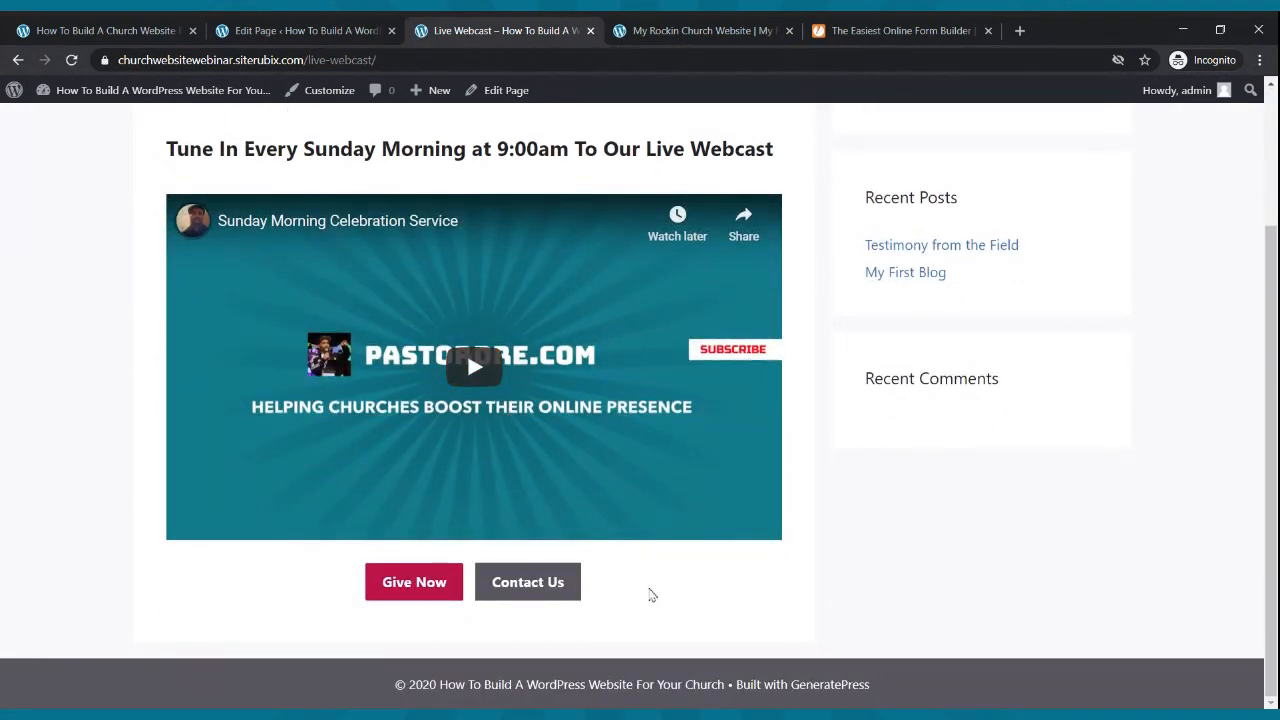
scroll(652, 595, up, 3)
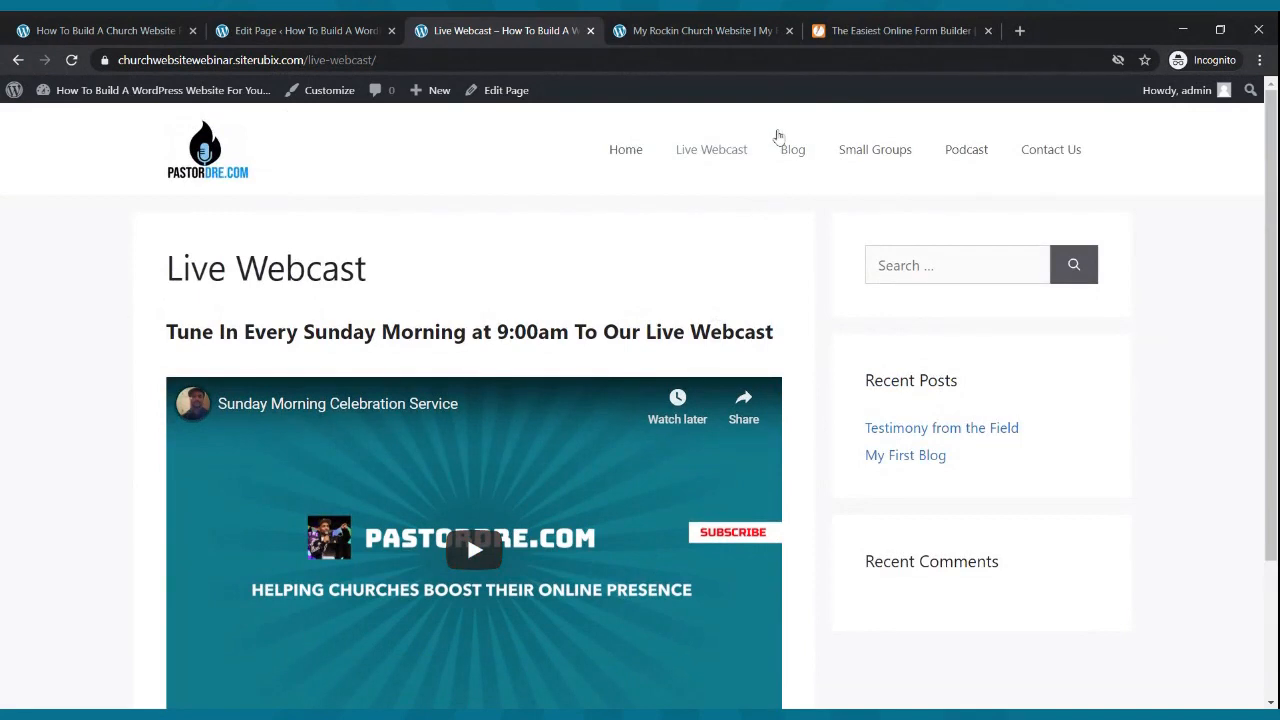
click(781, 152)
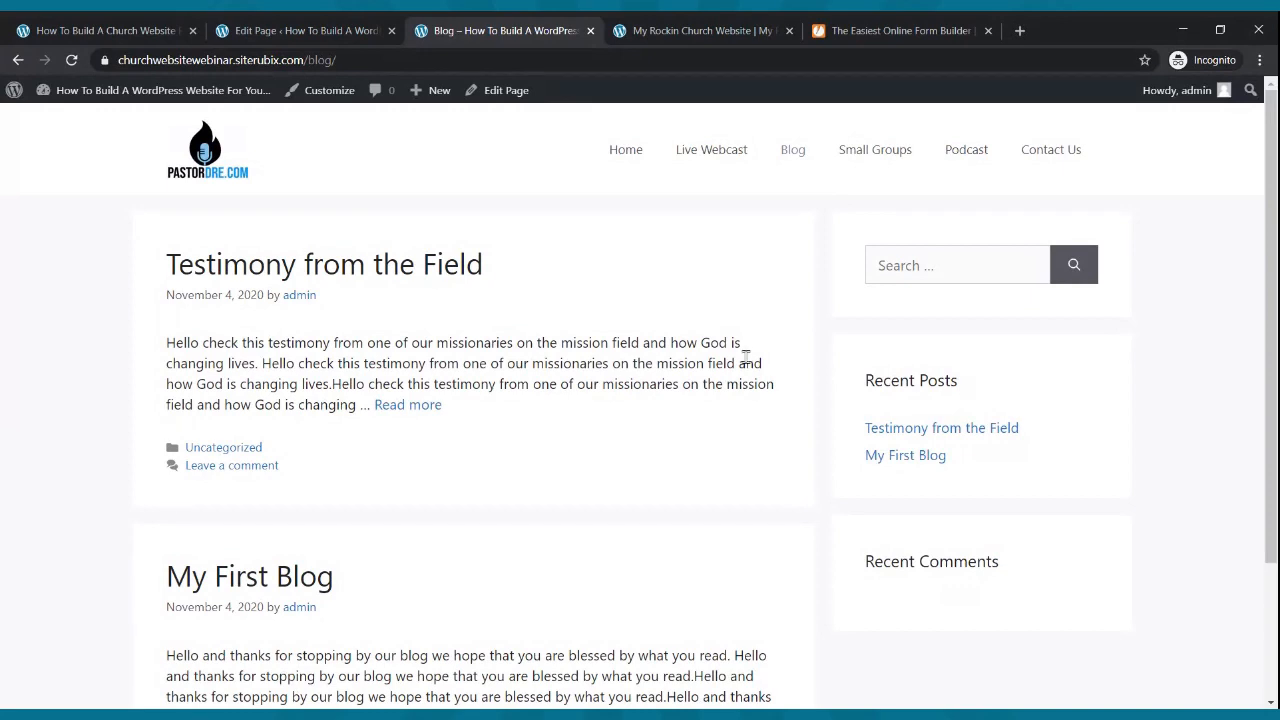
click(886, 166)
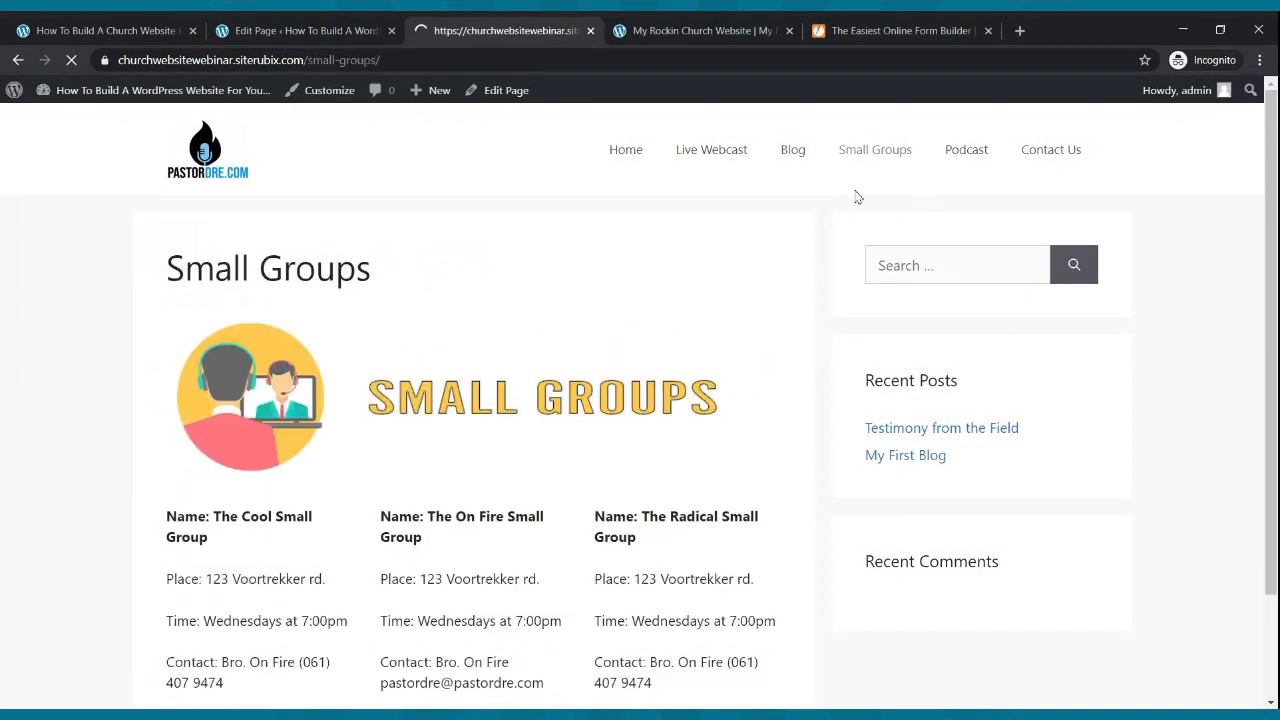
scroll(352, 352, down, 2)
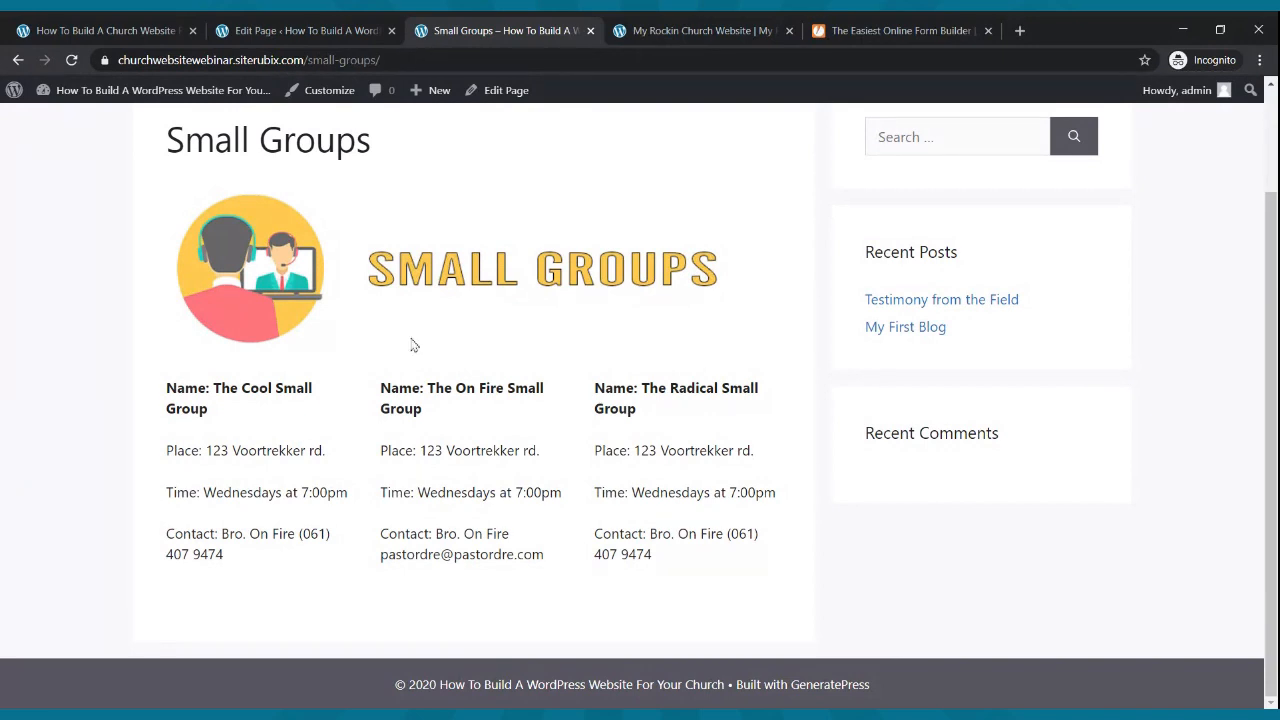
scroll(408, 449, up, 3)
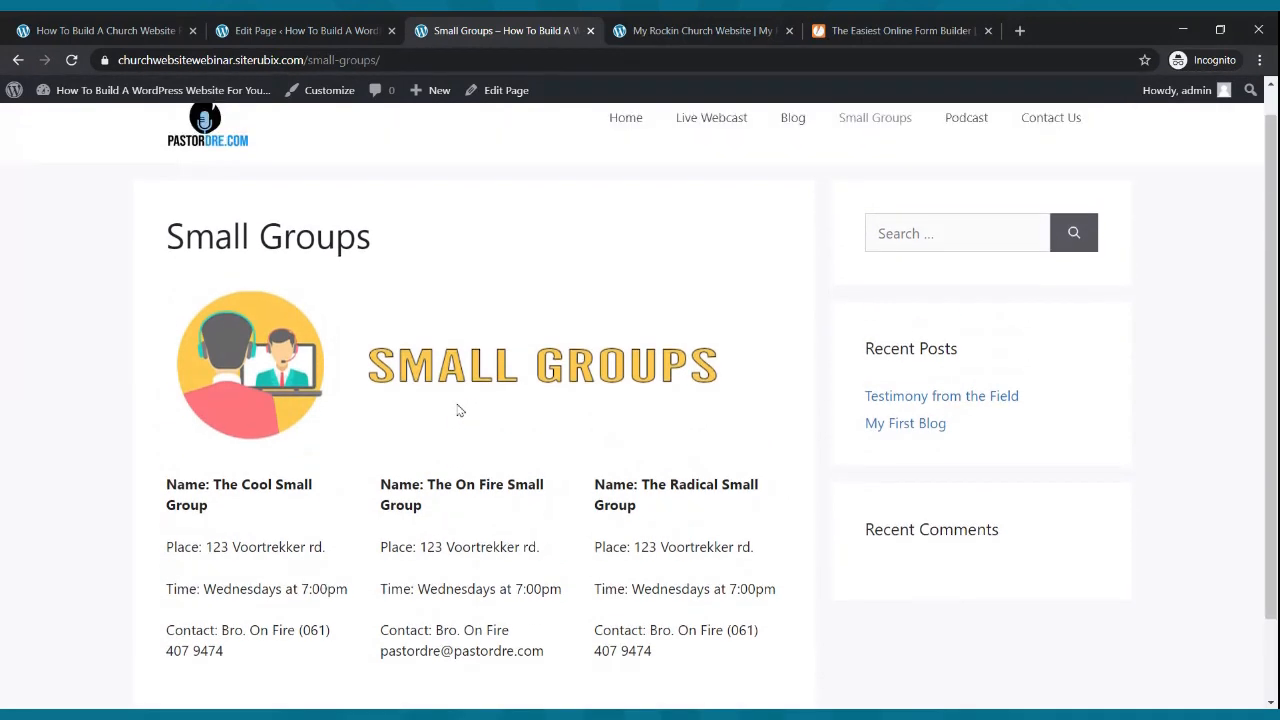
- Check the Podcast and Contact Us pages, then return to JotForm's embed code
click(955, 152)
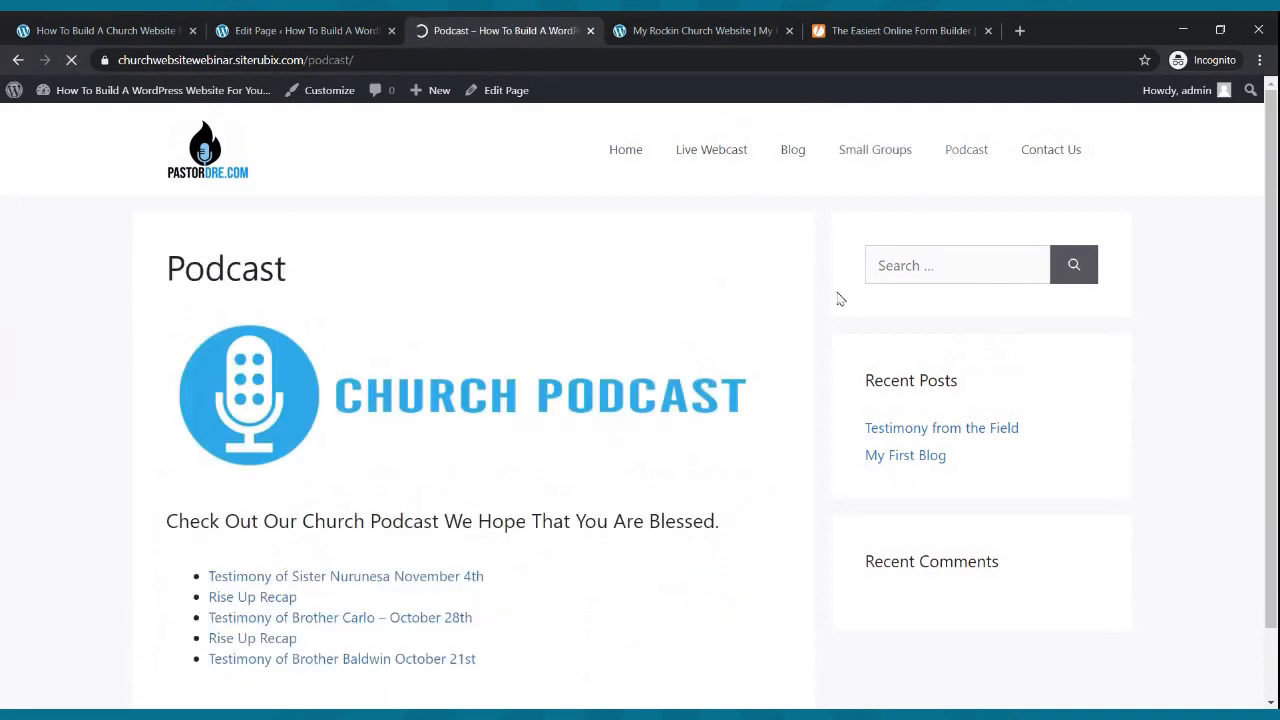
scroll(676, 225, down, 1)
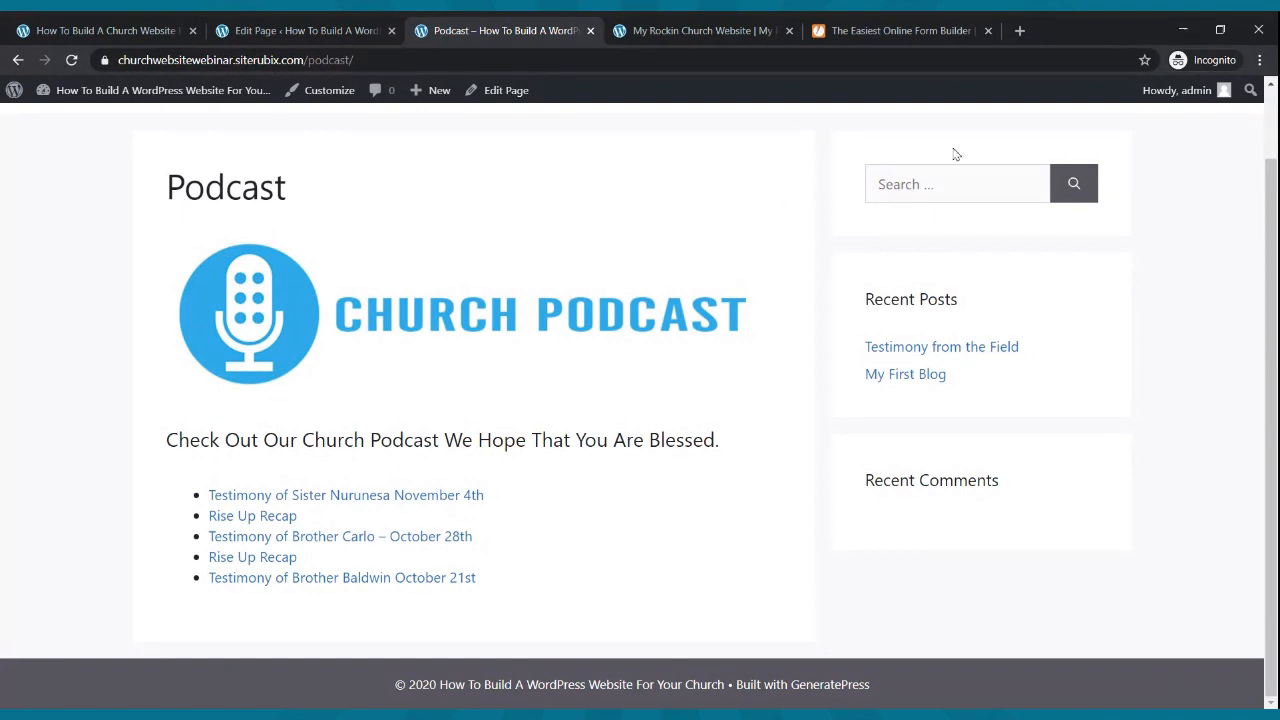
scroll(950, 153, up, 1)
click(1073, 150)
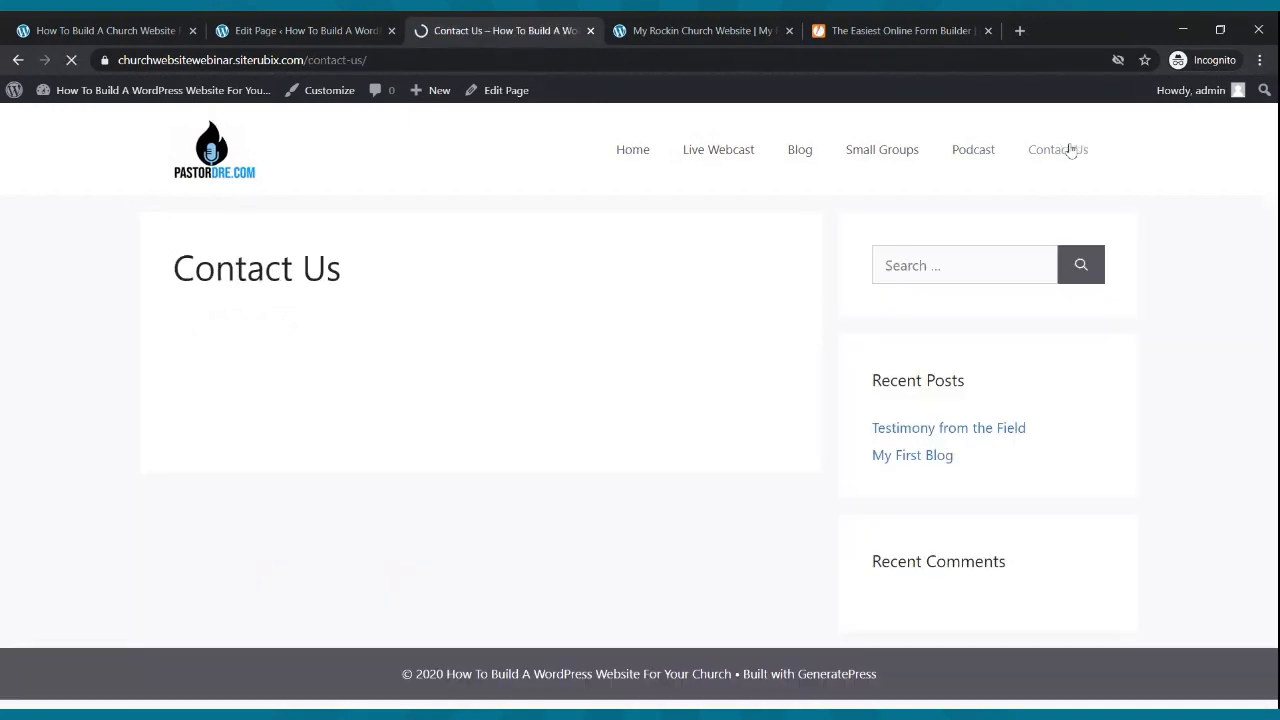
scroll(700, 222, down, 2)
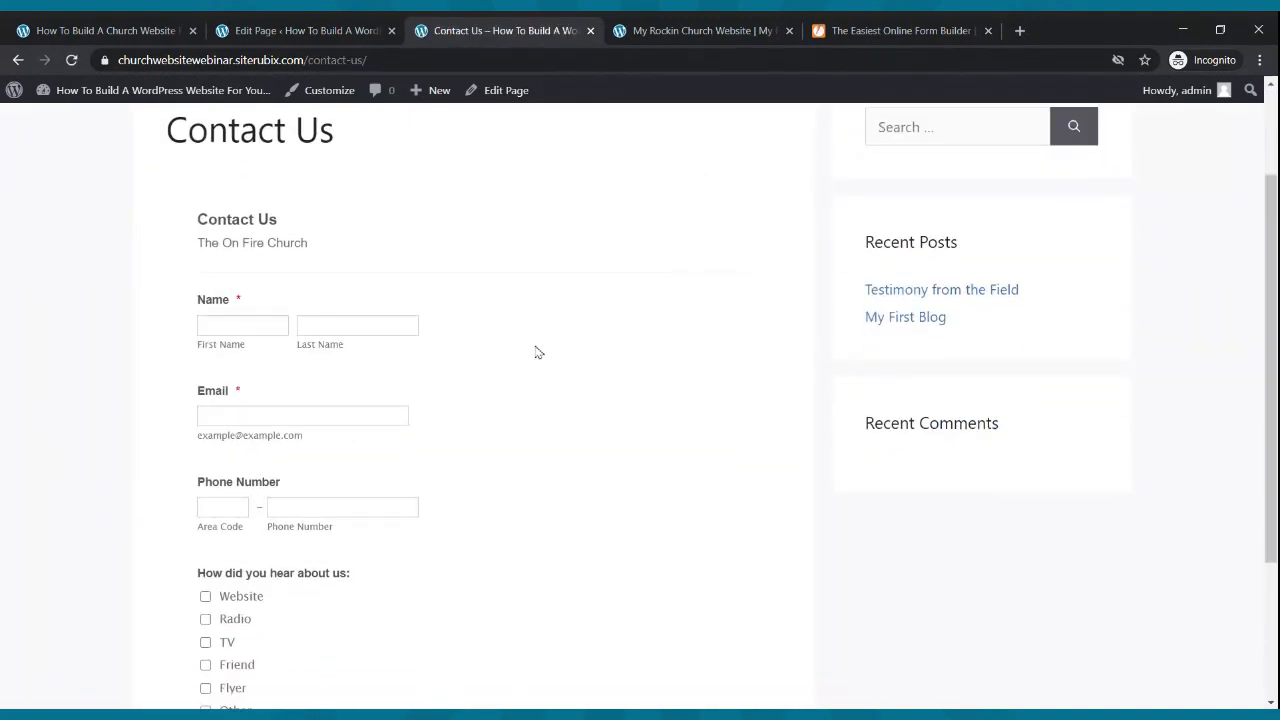
click(900, 30)
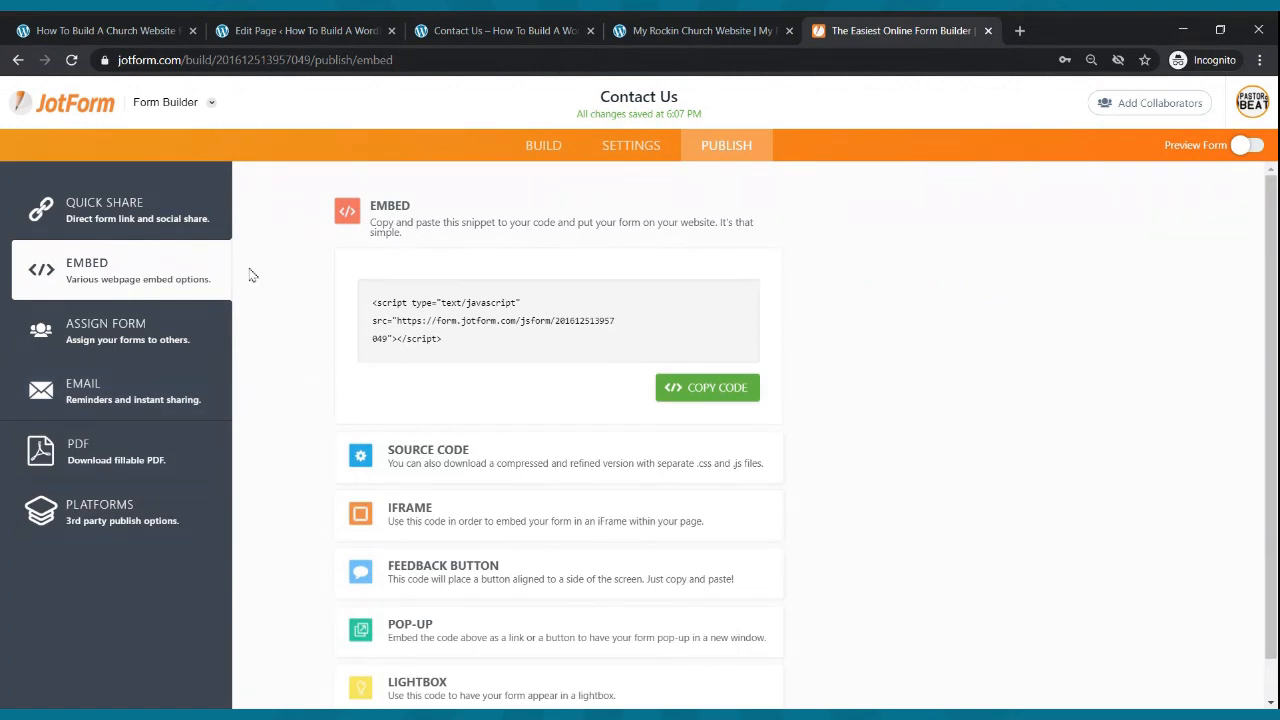
- Scroll through the Contact Us form's fields in JotForm's Build view, then return to the WordPress Contact Us page
click(543, 145)
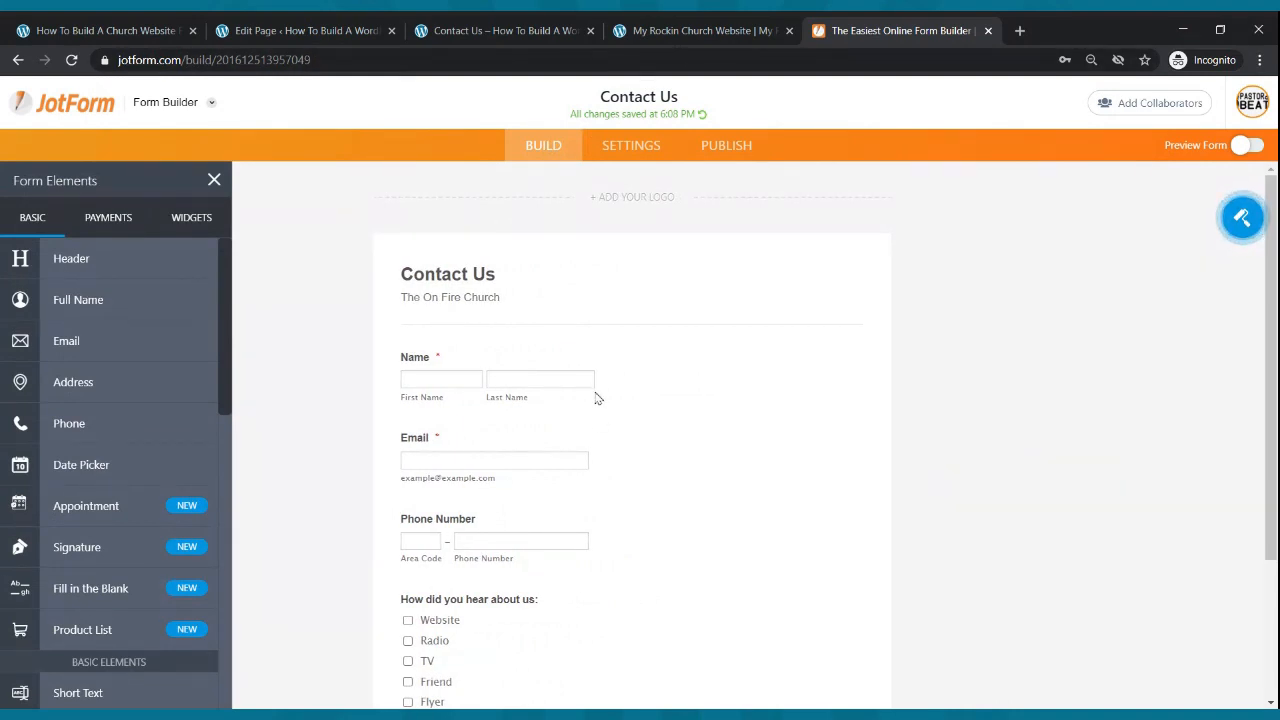
scroll(530, 380, down, 3)
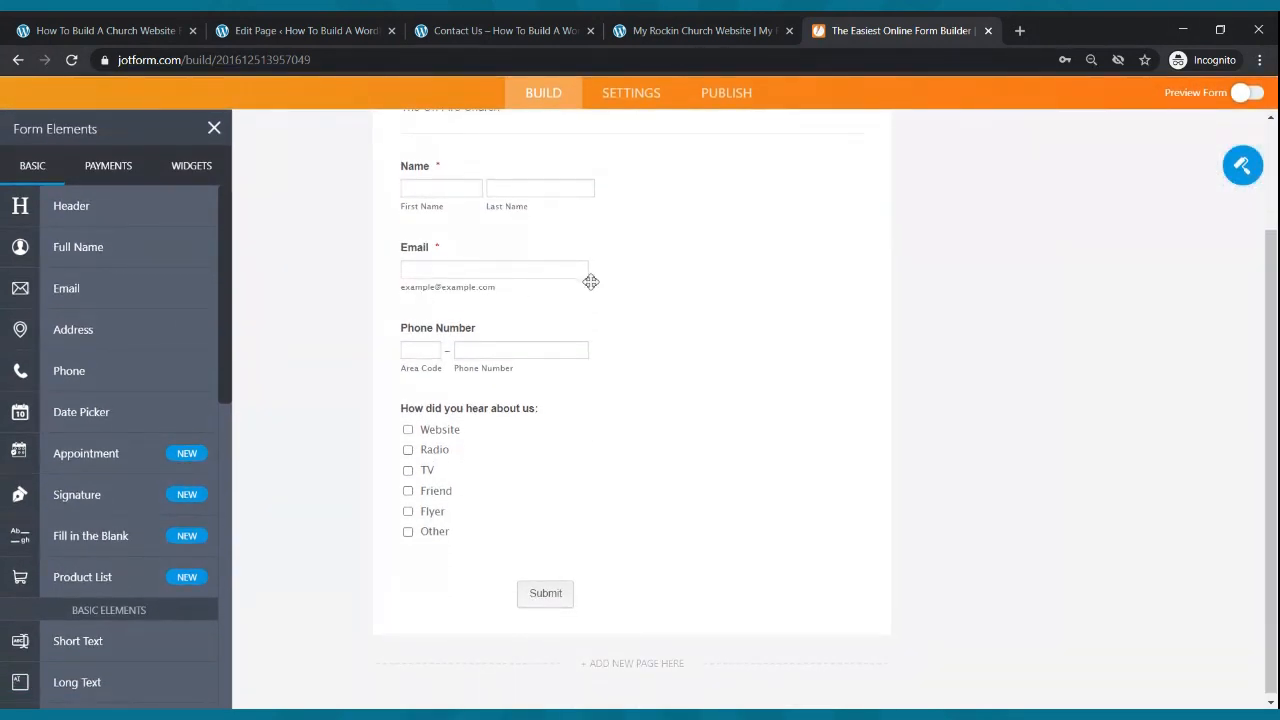
click(680, 30)
click(505, 30)
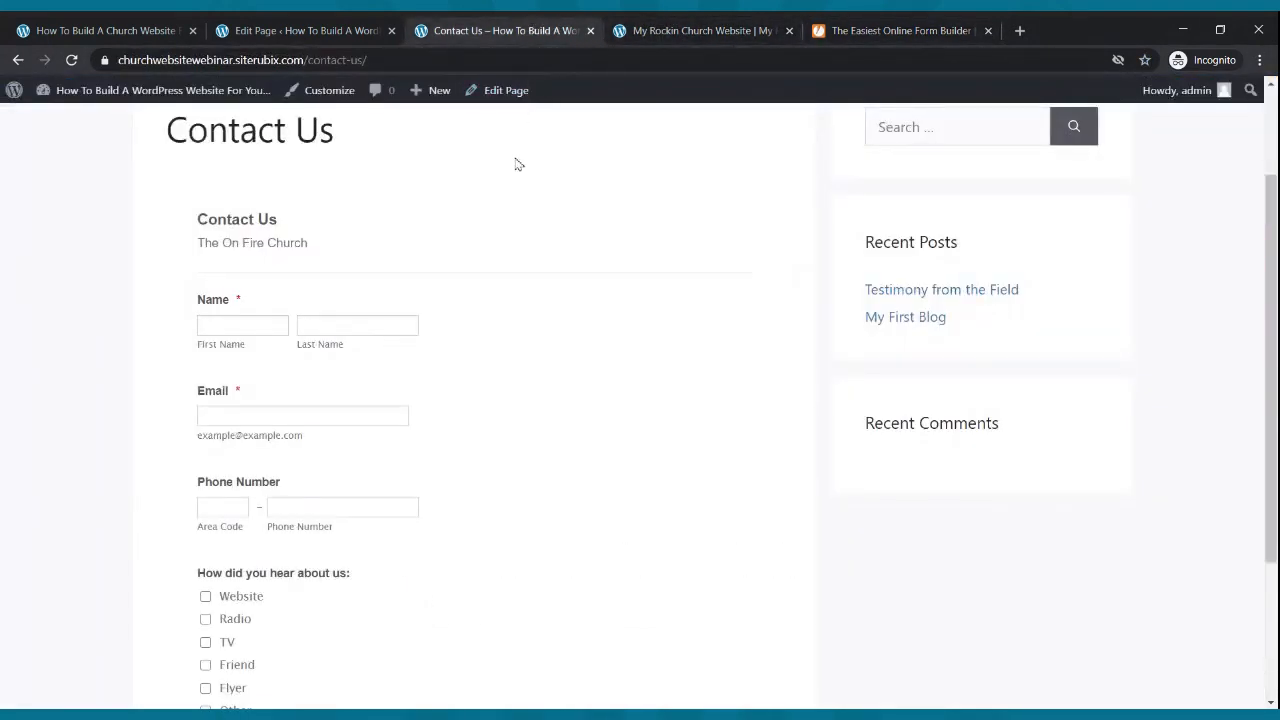
- Scroll to the top of the Contact Us page and choose Home from the site menu
scroll(520, 160, up, 2)
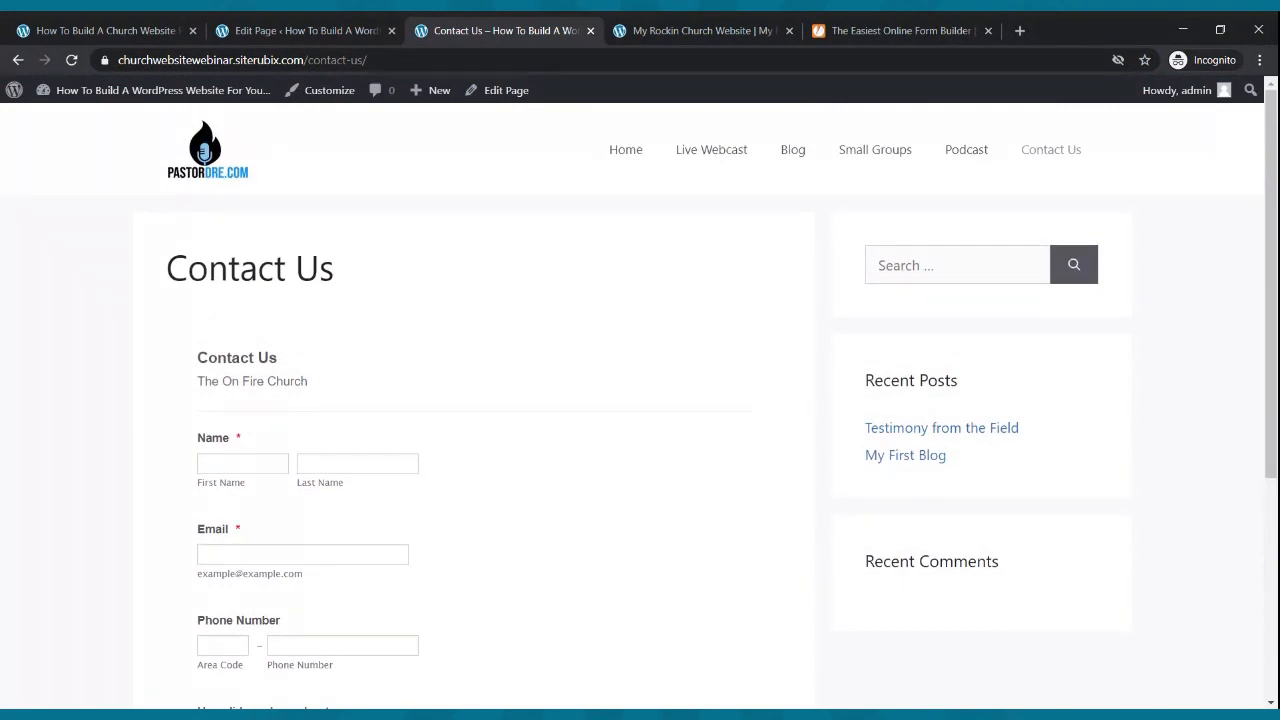
click(625, 152)
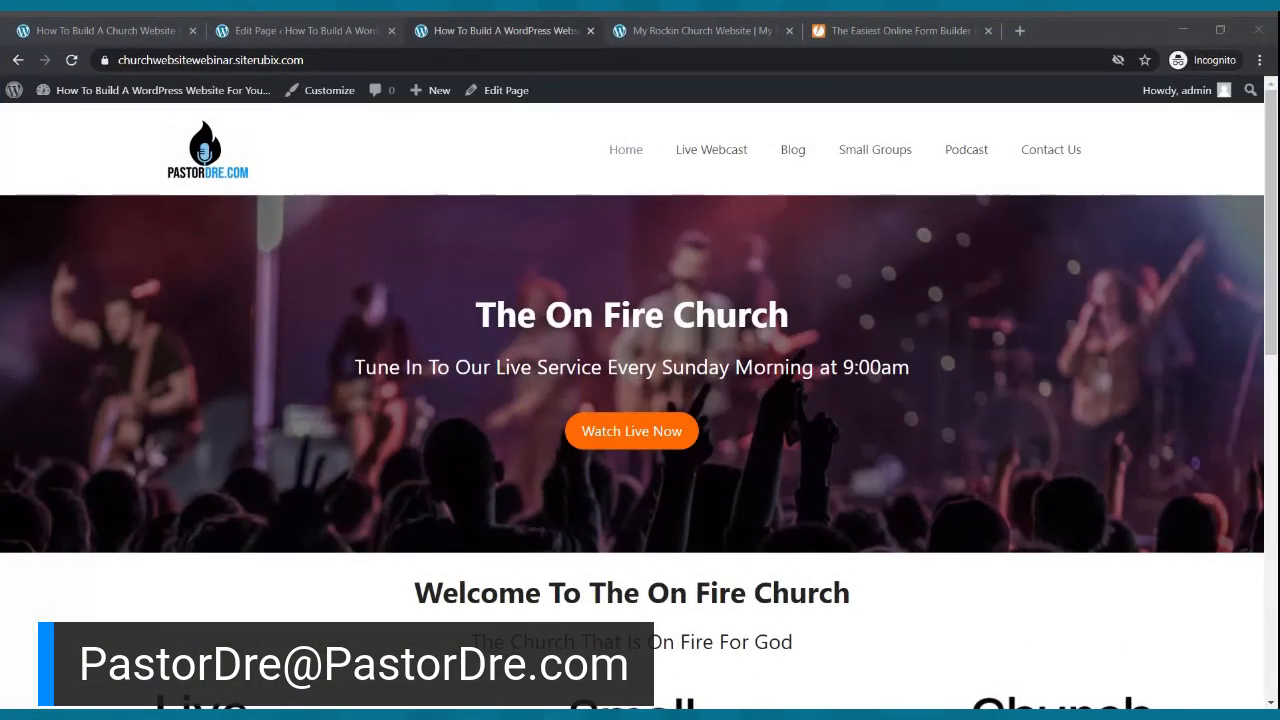
- Tour the Live Webcast, Blog, Small Groups and Podcast pages, ending on Contact Us with its form
key(alt+Tab)
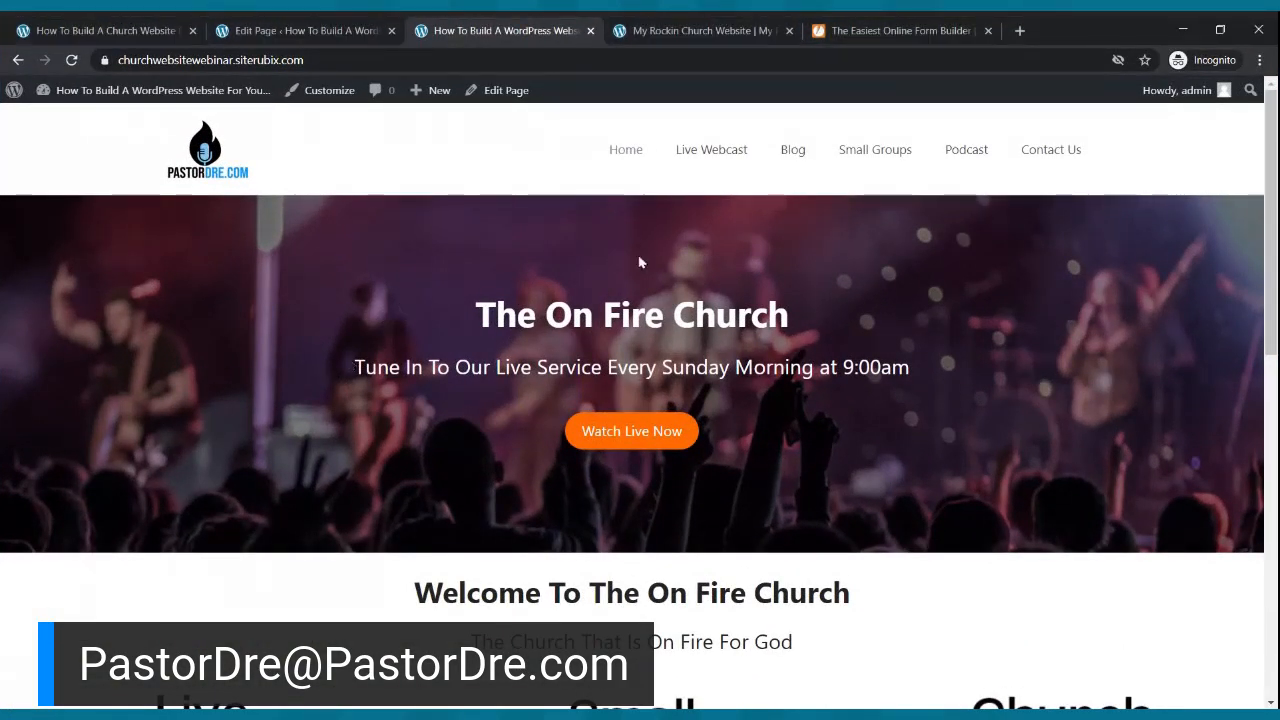
click(697, 166)
scroll(766, 266, down, 3)
scroll(770, 262, up, 3)
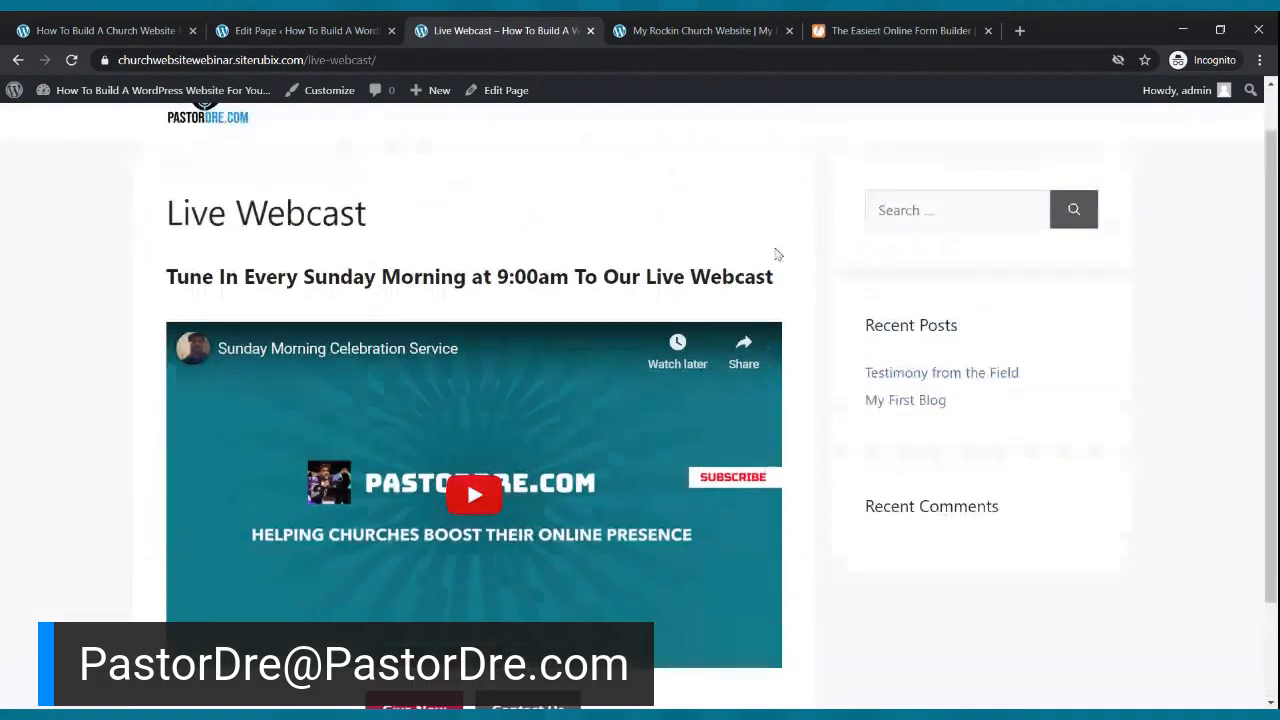
click(814, 158)
scroll(771, 237, down, 2)
scroll(780, 234, up, 2)
click(854, 163)
scroll(846, 189, down, 2)
scroll(852, 183, up, 2)
click(975, 149)
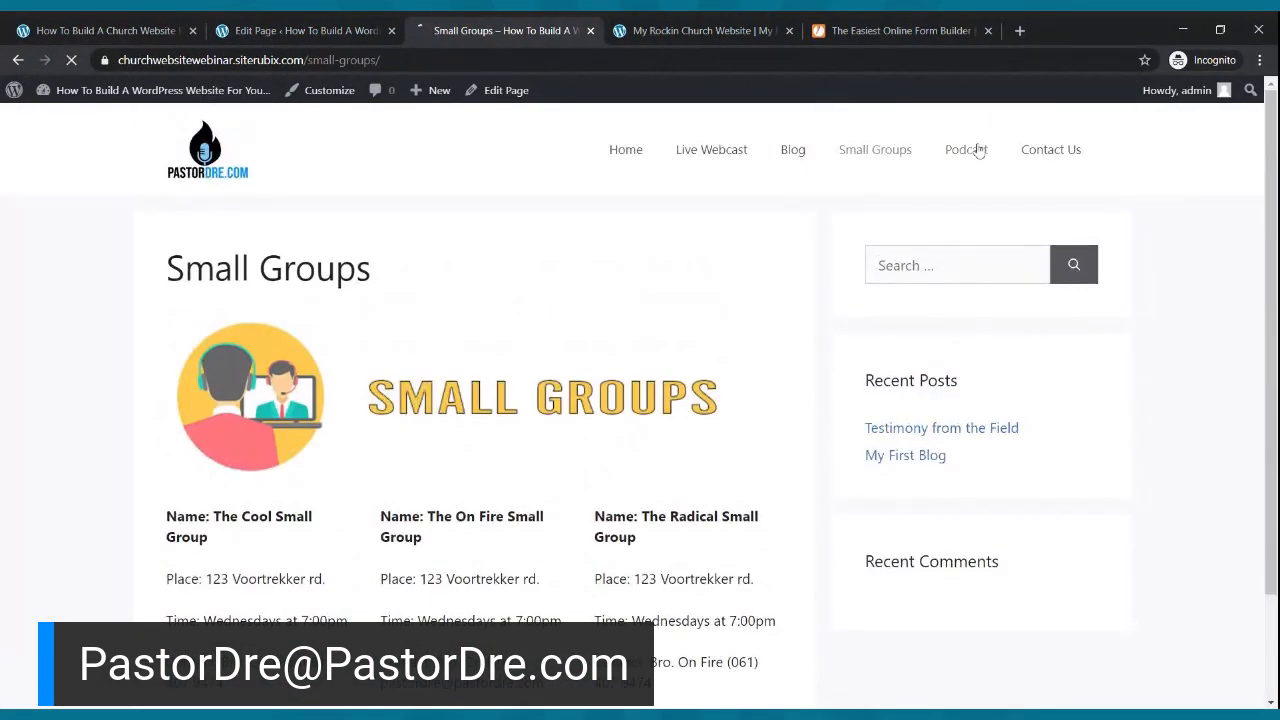
click(1062, 149)
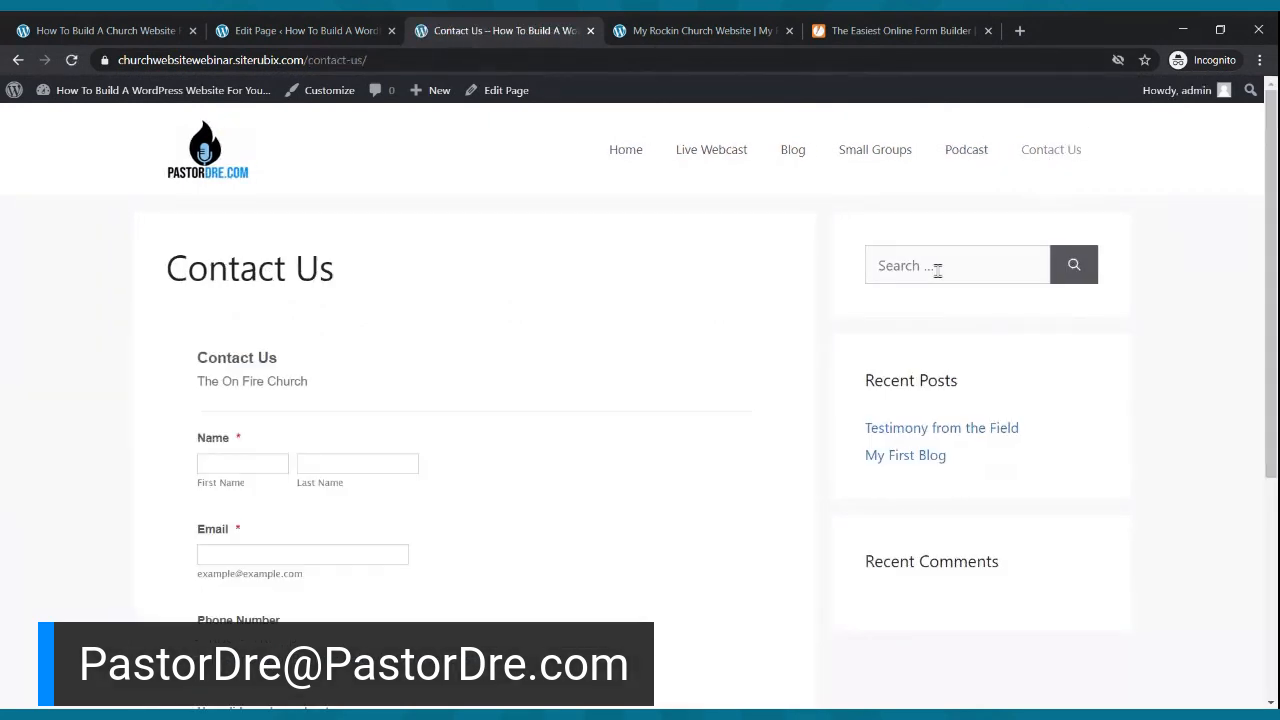